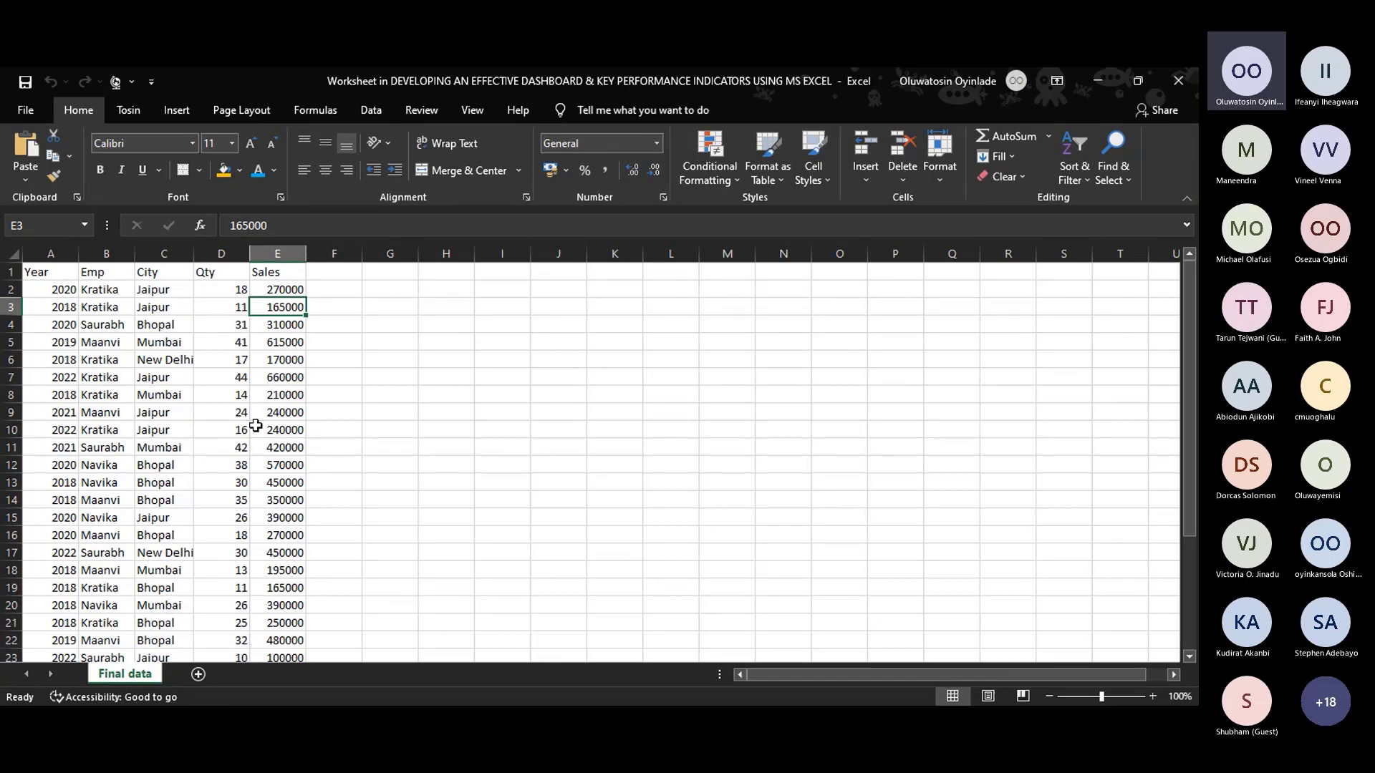
Select the Sales column on the Final data sheet, header included, and look through its records down to the last row.
left_click(285, 276)
key("ctrl+shift+Down")
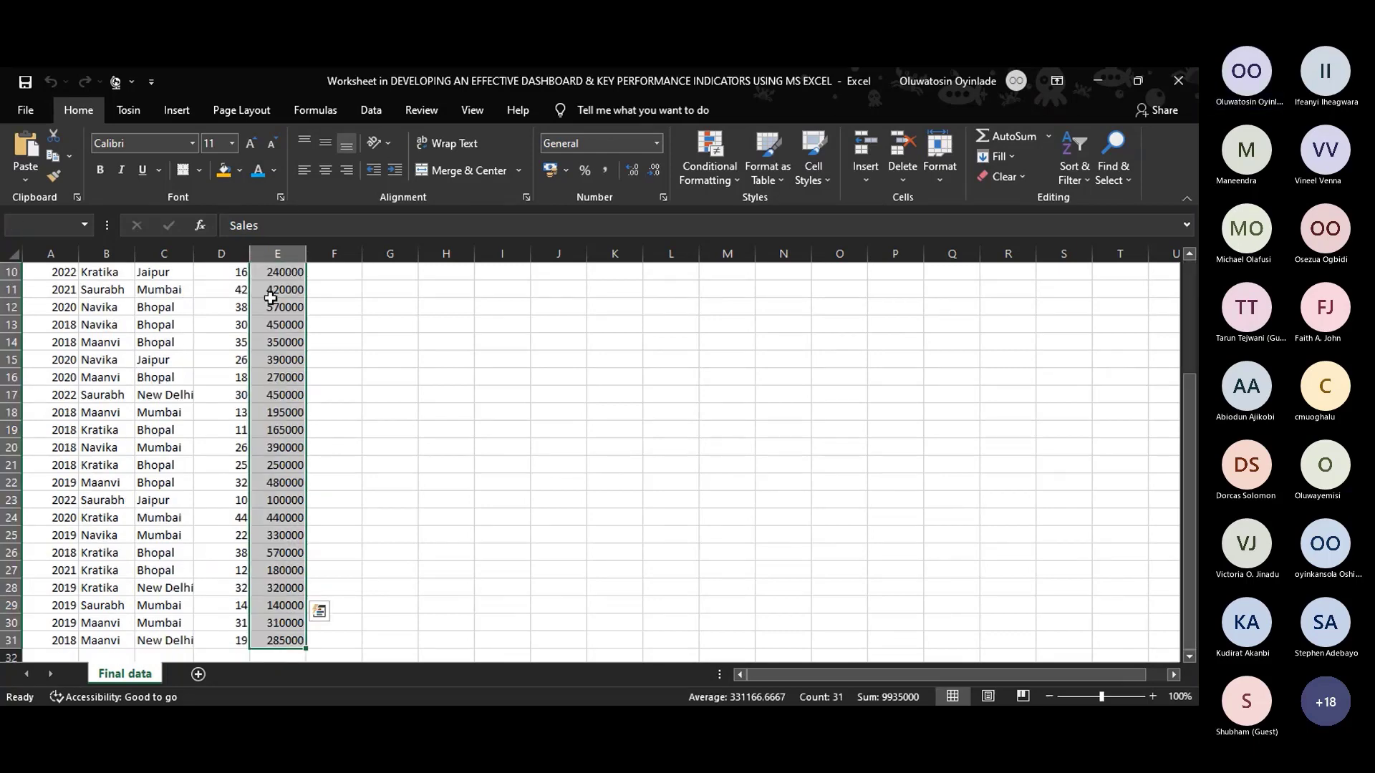
scroll(107, 638, "up", 3)
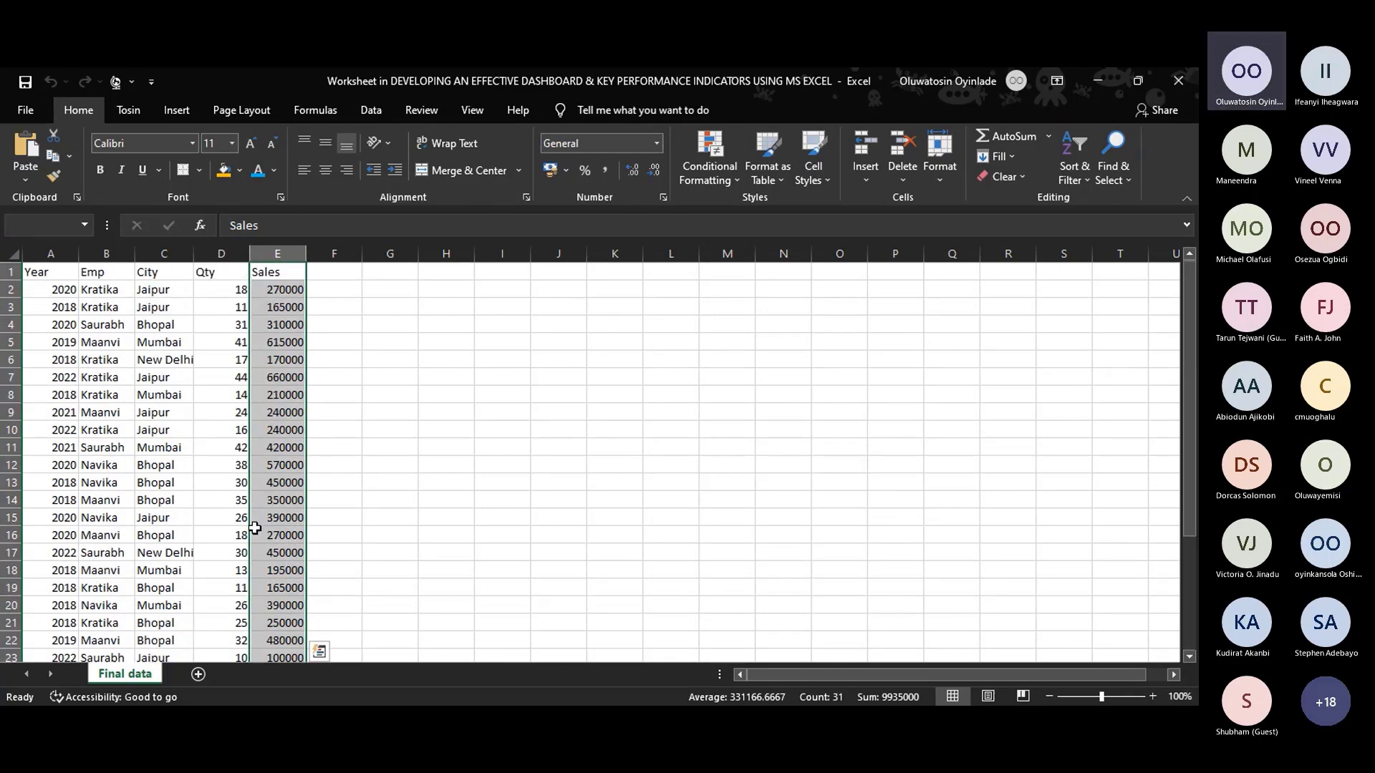
scroll(230, 312, "down", 5)
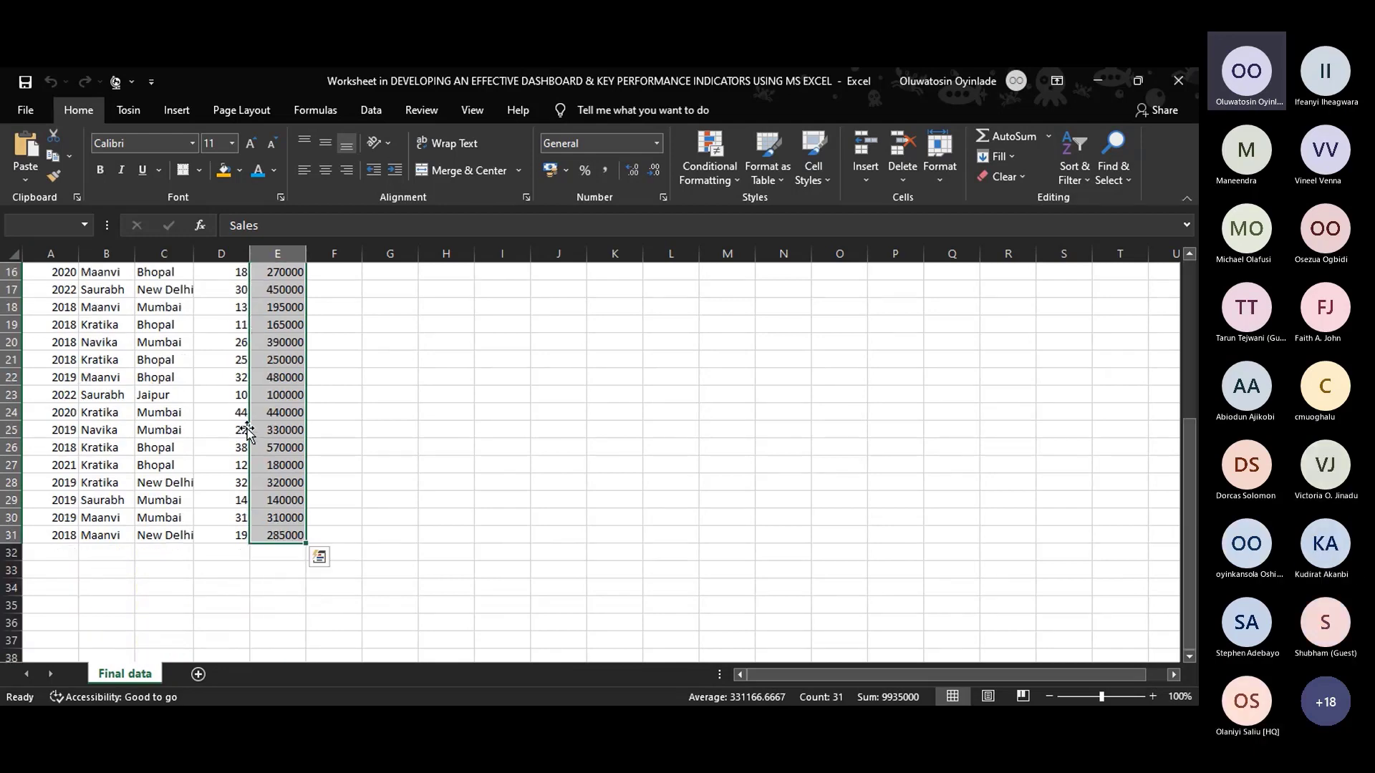
scroll(249, 432, "up", 5)
scroll(249, 432, "down", 5)
scroll(296, 490, "up", 5)
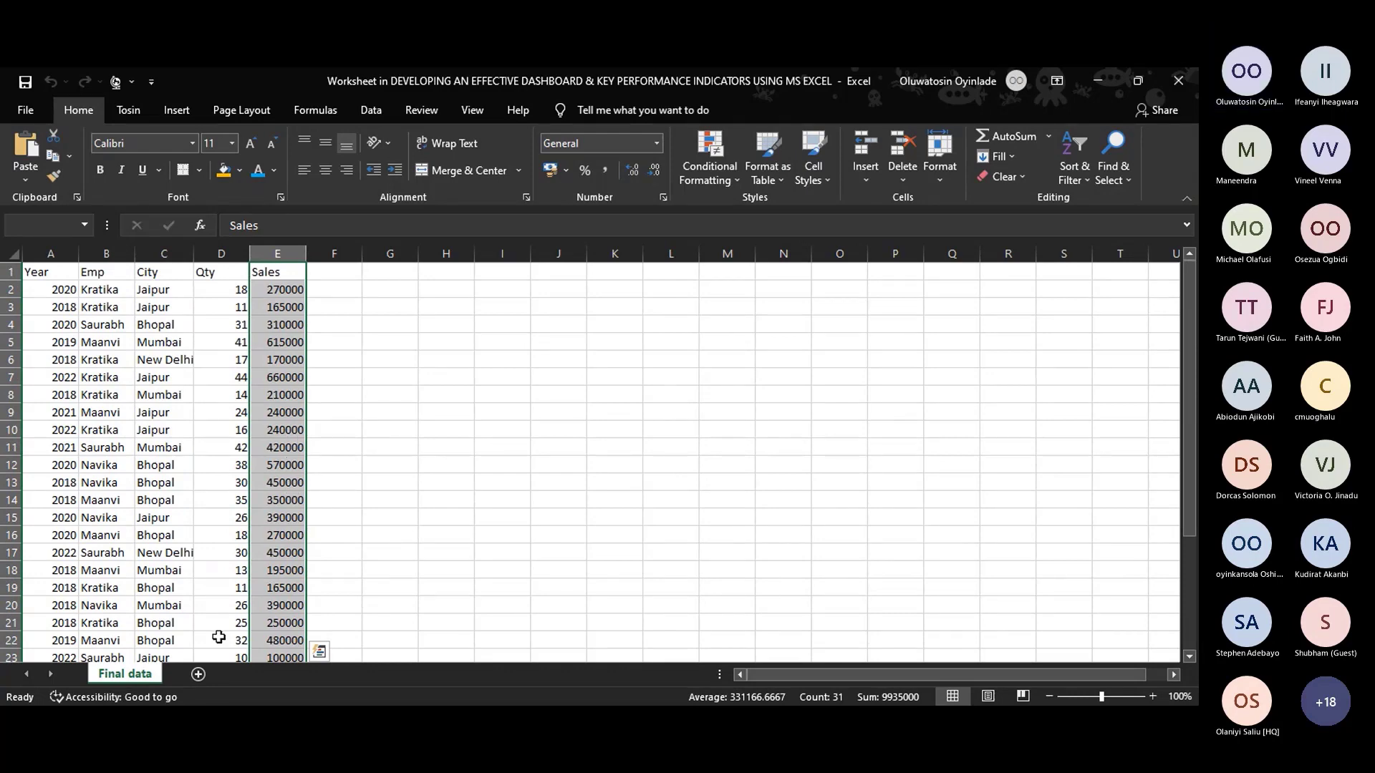
Add a new worksheet and enter a heading for the KPI list in cell B1.
left_click(198, 674)
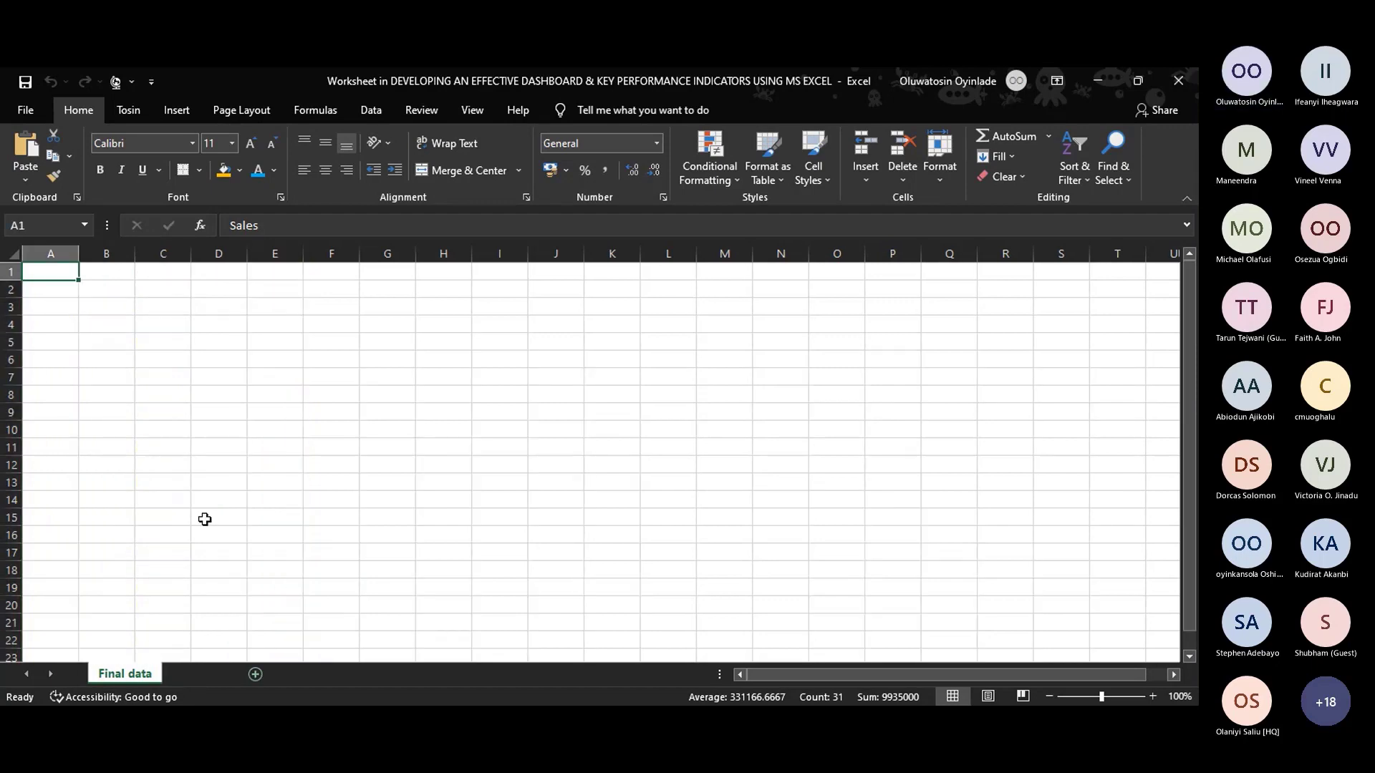
left_click(100, 277)
type("KP")
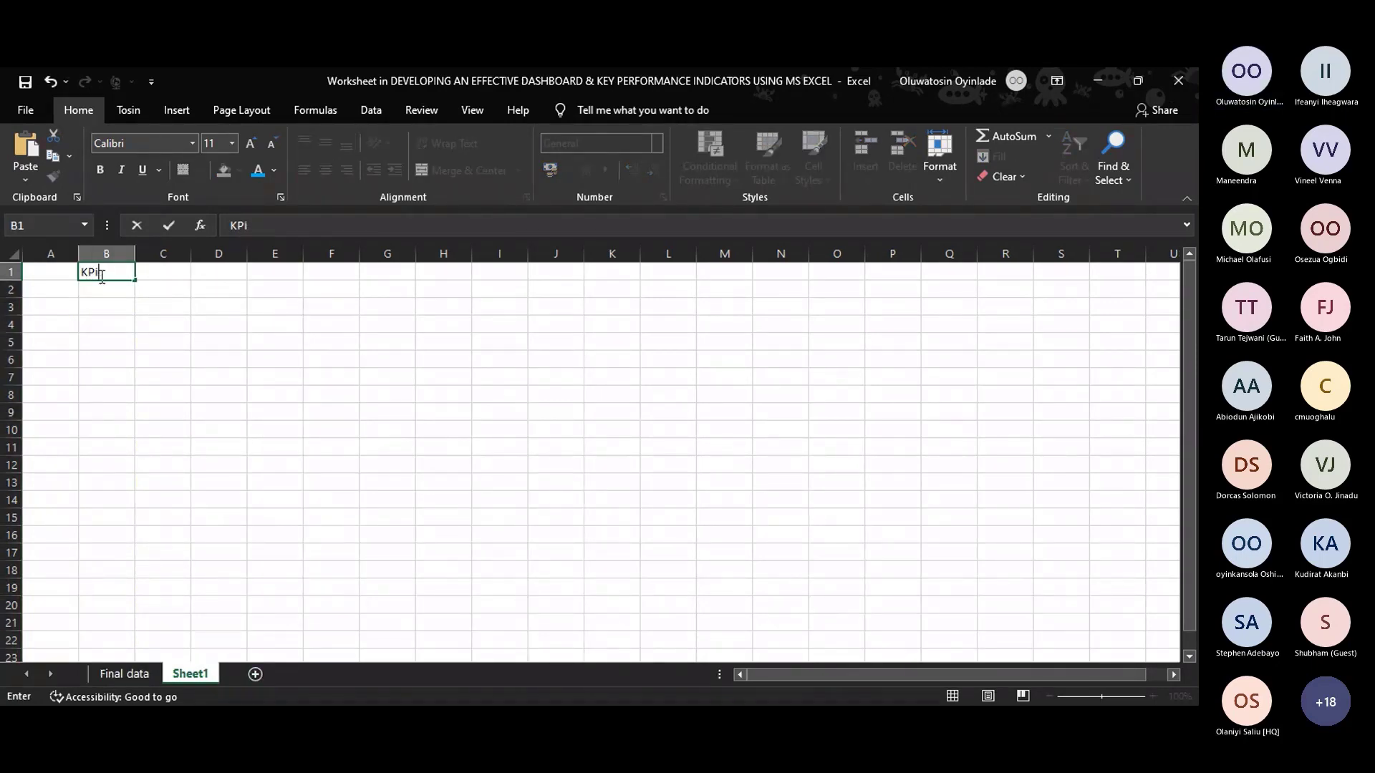
type("U")
key("BackSpace")
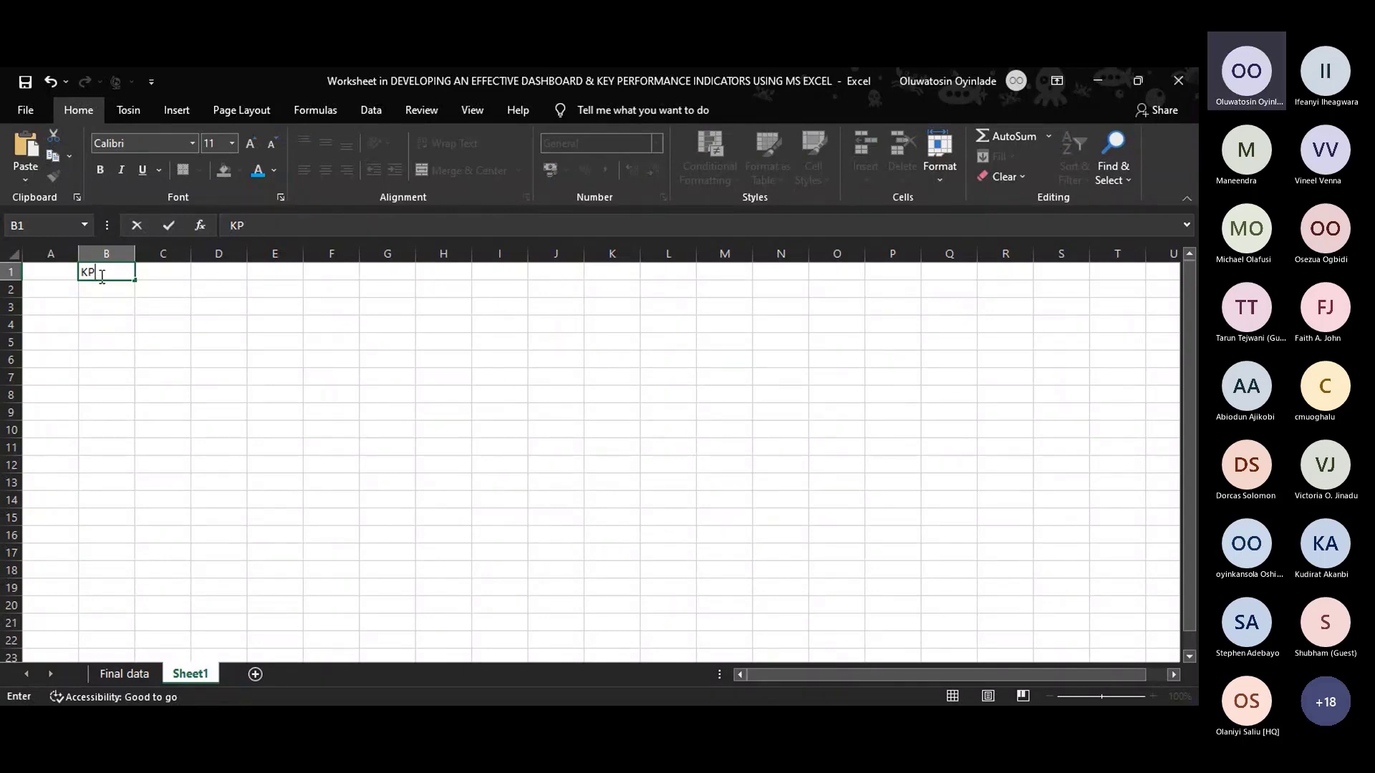
type("is")
key("Return")
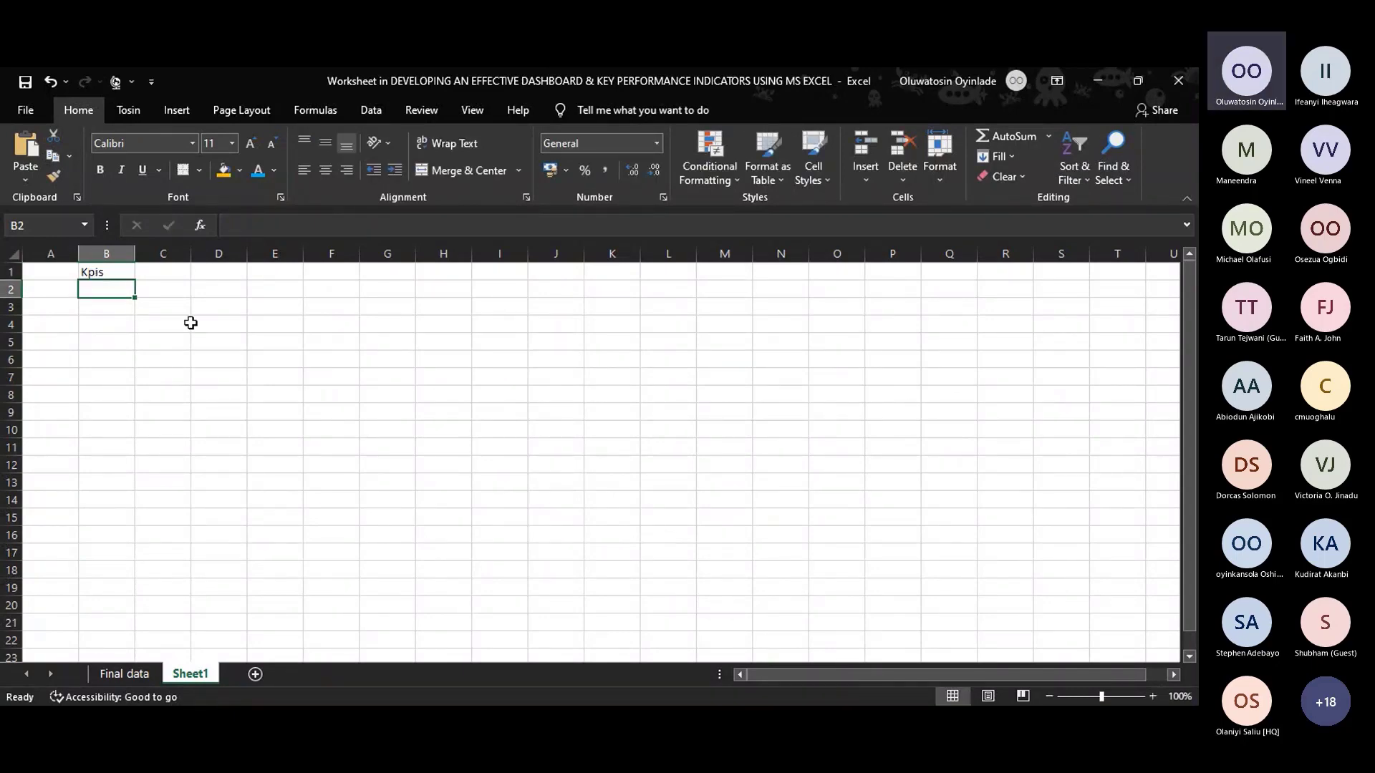
Correct the capitalisation of the heading in B1 so that it reads KPIs.
double_click(118, 273)
key("BackSpace")
key("BackSpace")
key("BackSpace")
type("PIs")
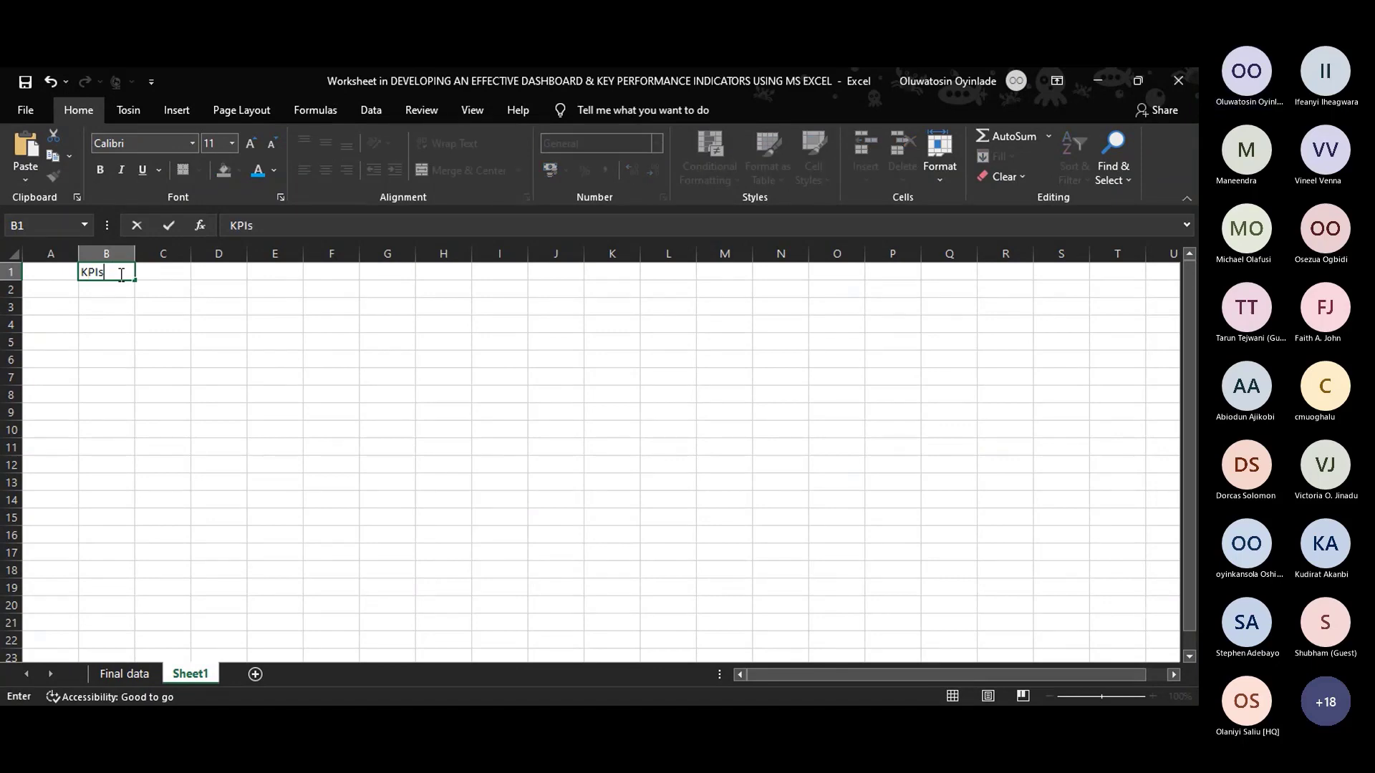
key("Return")
Enter Total Sales as the first KPI in cell B2, correcting its spelling.
type("Tot ")
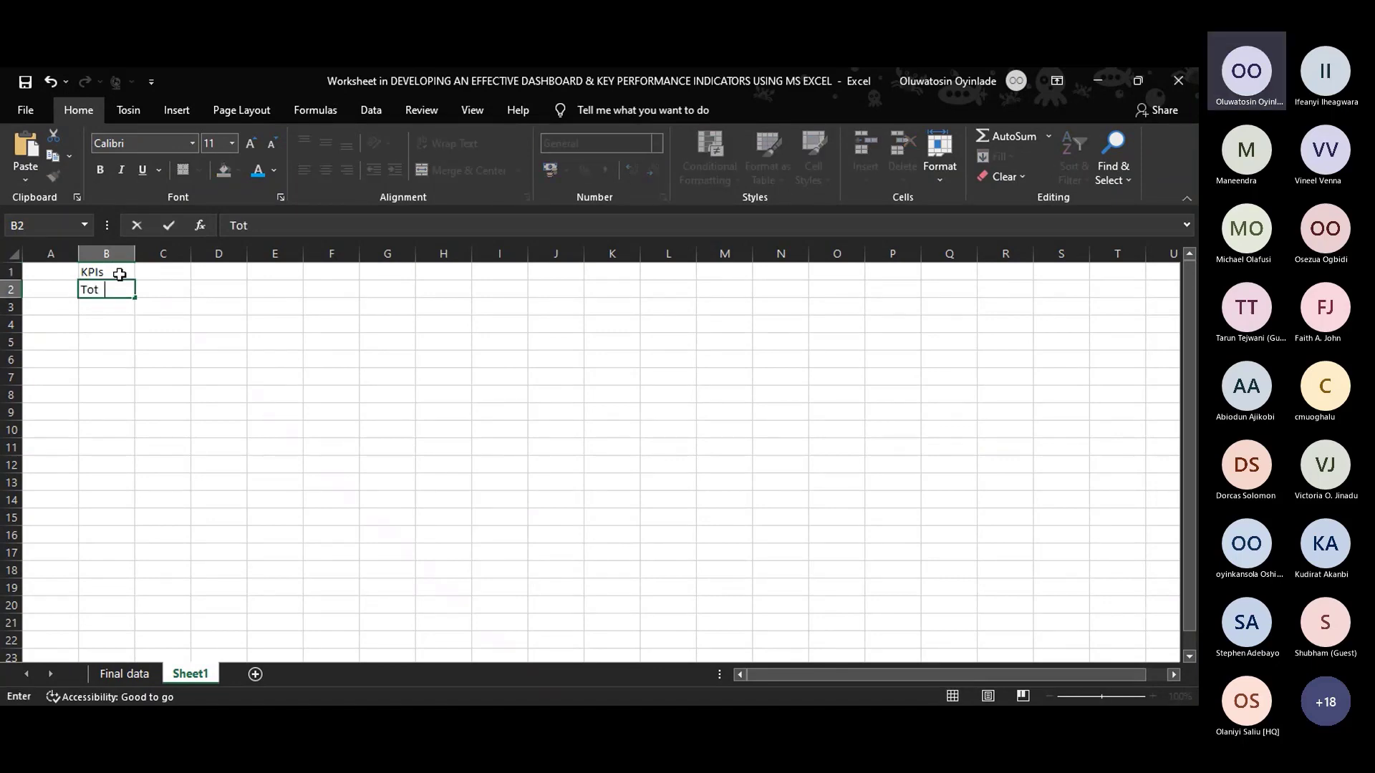
type("l Salew")
key("Return")
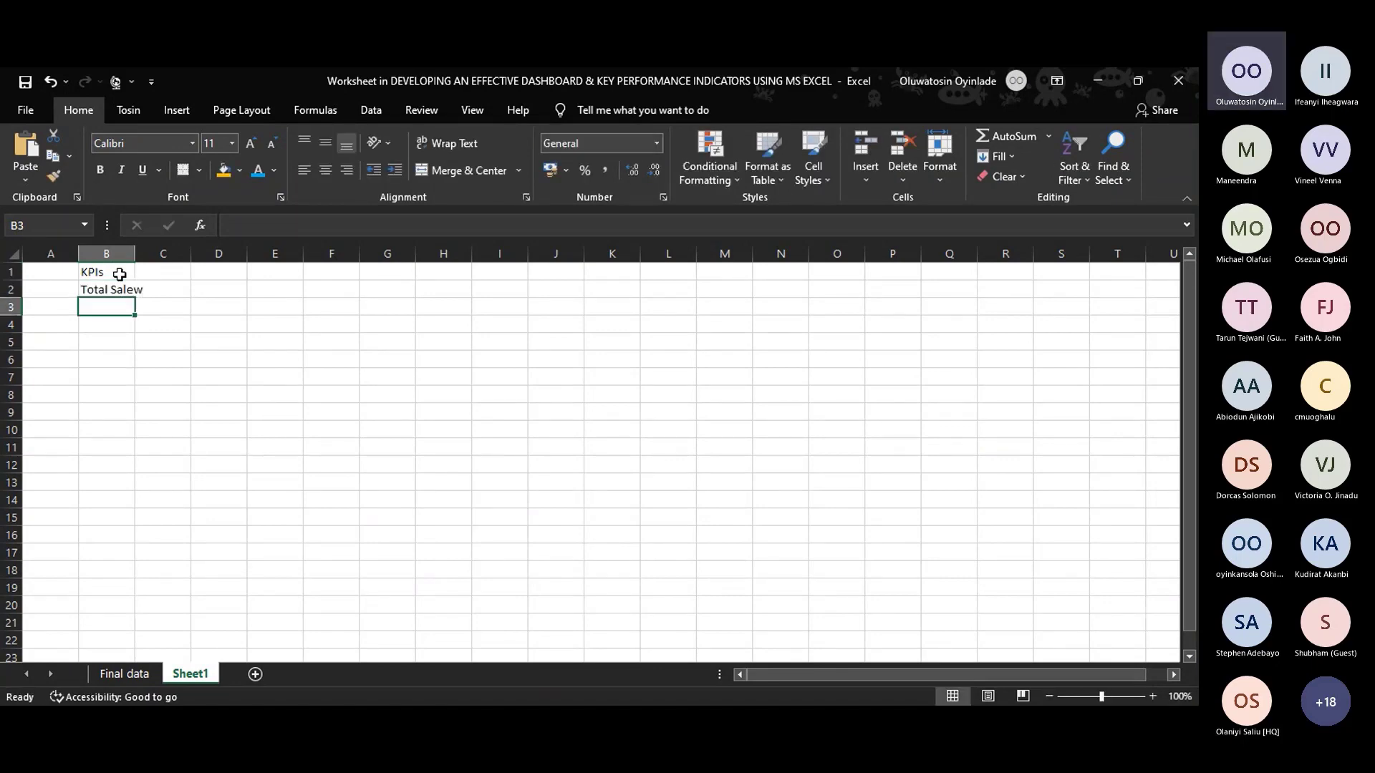
key("Up")
type("To")
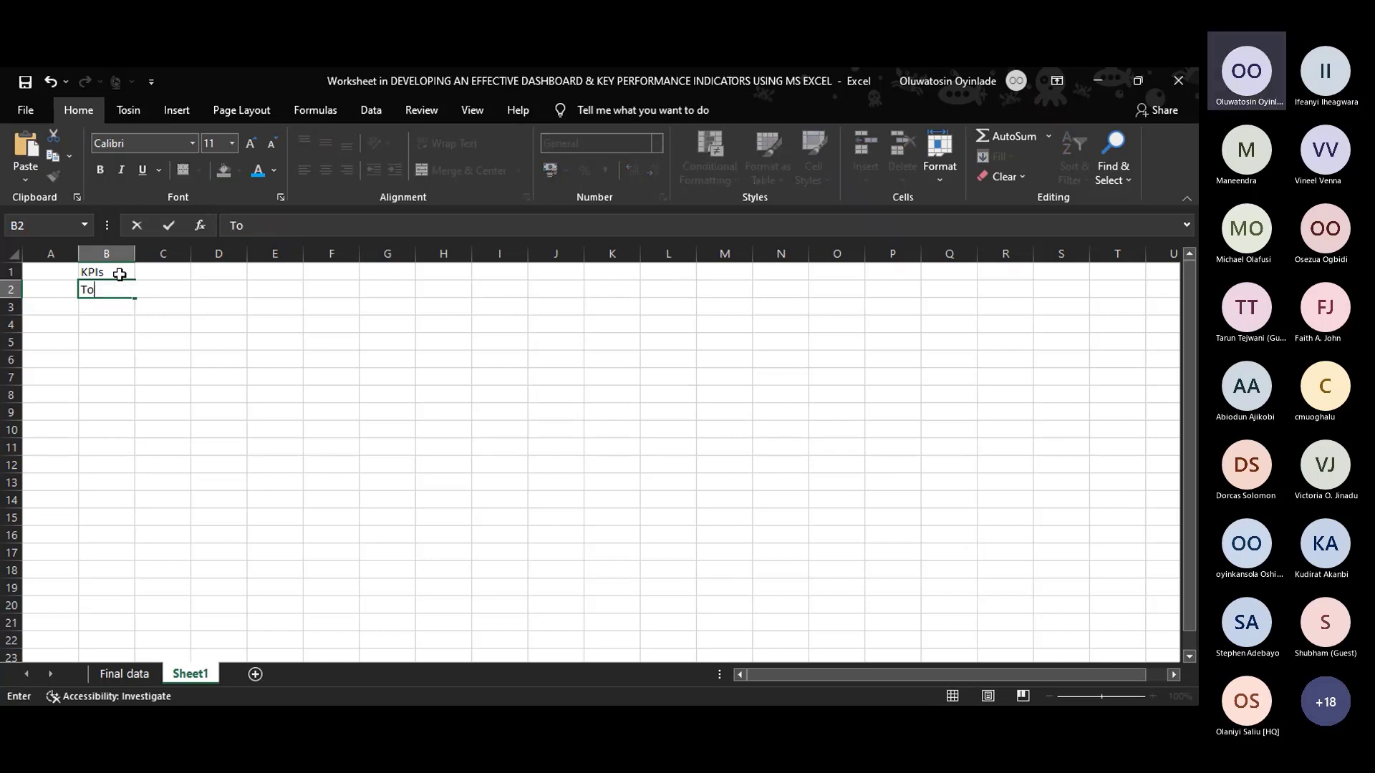
type("tal Sales")
key("Return")
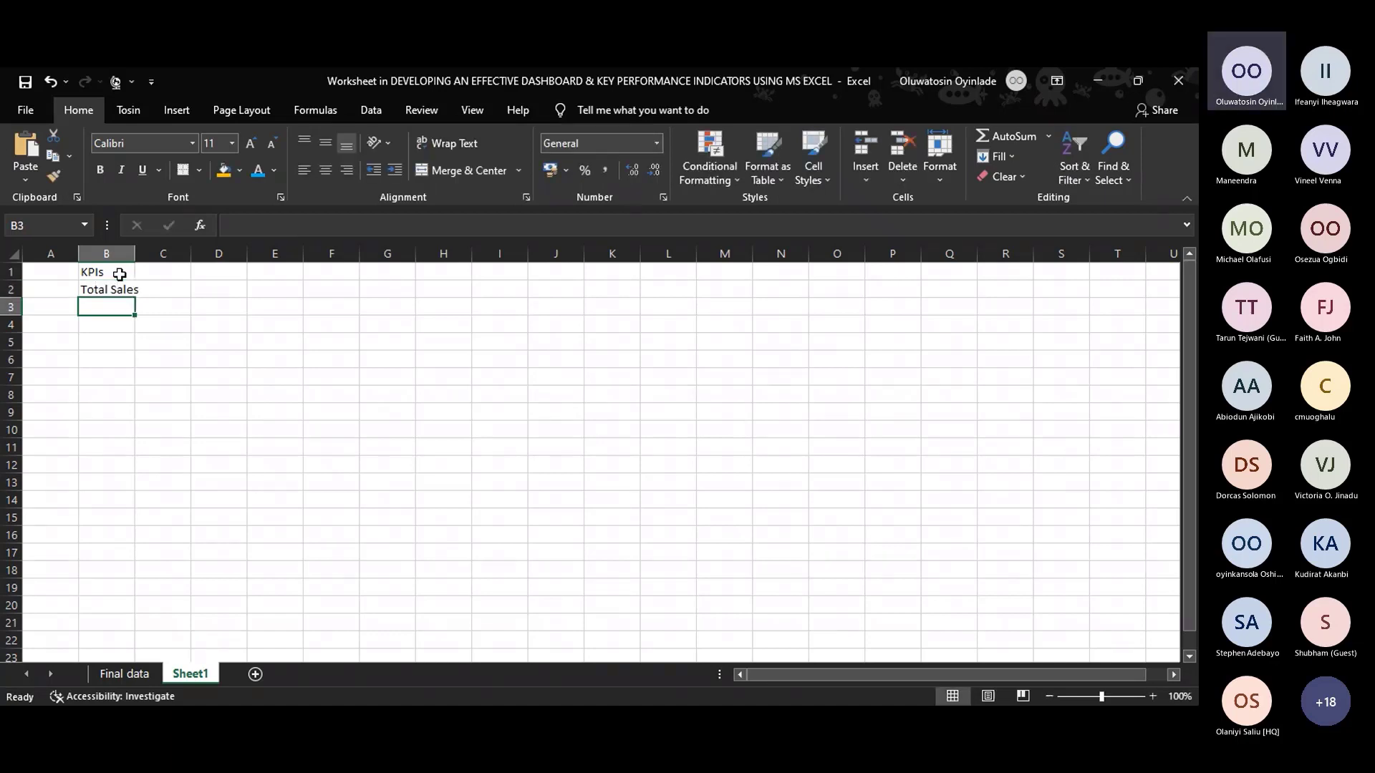
Enter Average Total Sales in cell B3 and fit the width of column B to its text.
type("Avera")
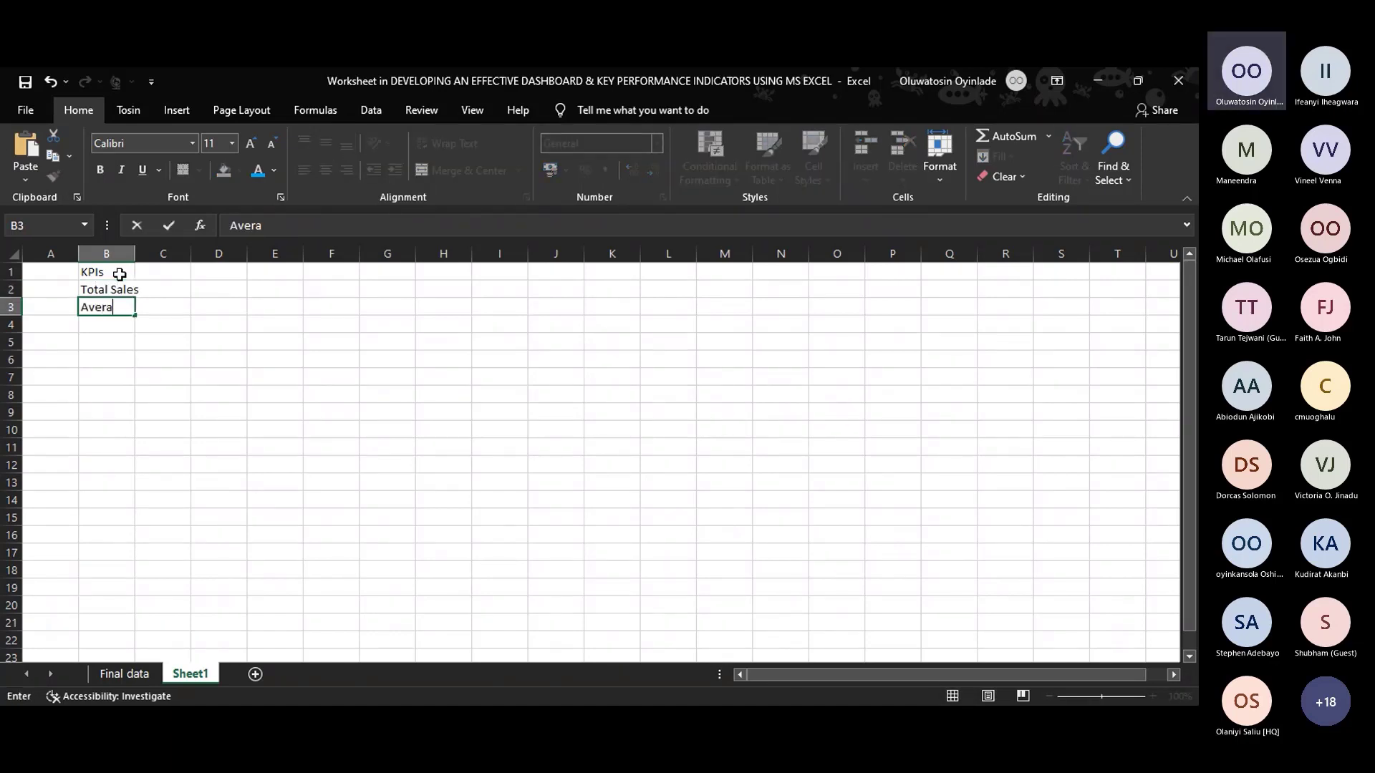
type("ge Tota")
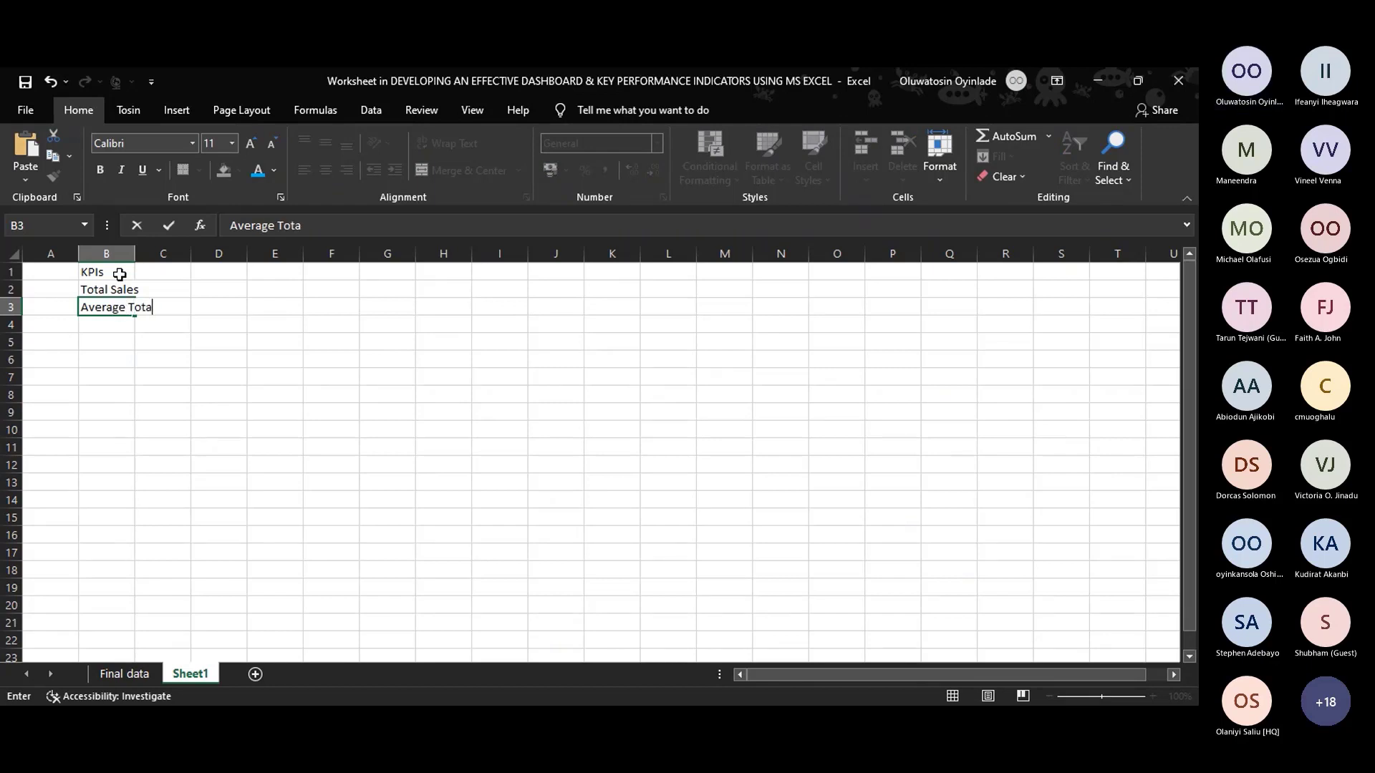
type("l Sales")
key("Return")
double_click(135, 254)
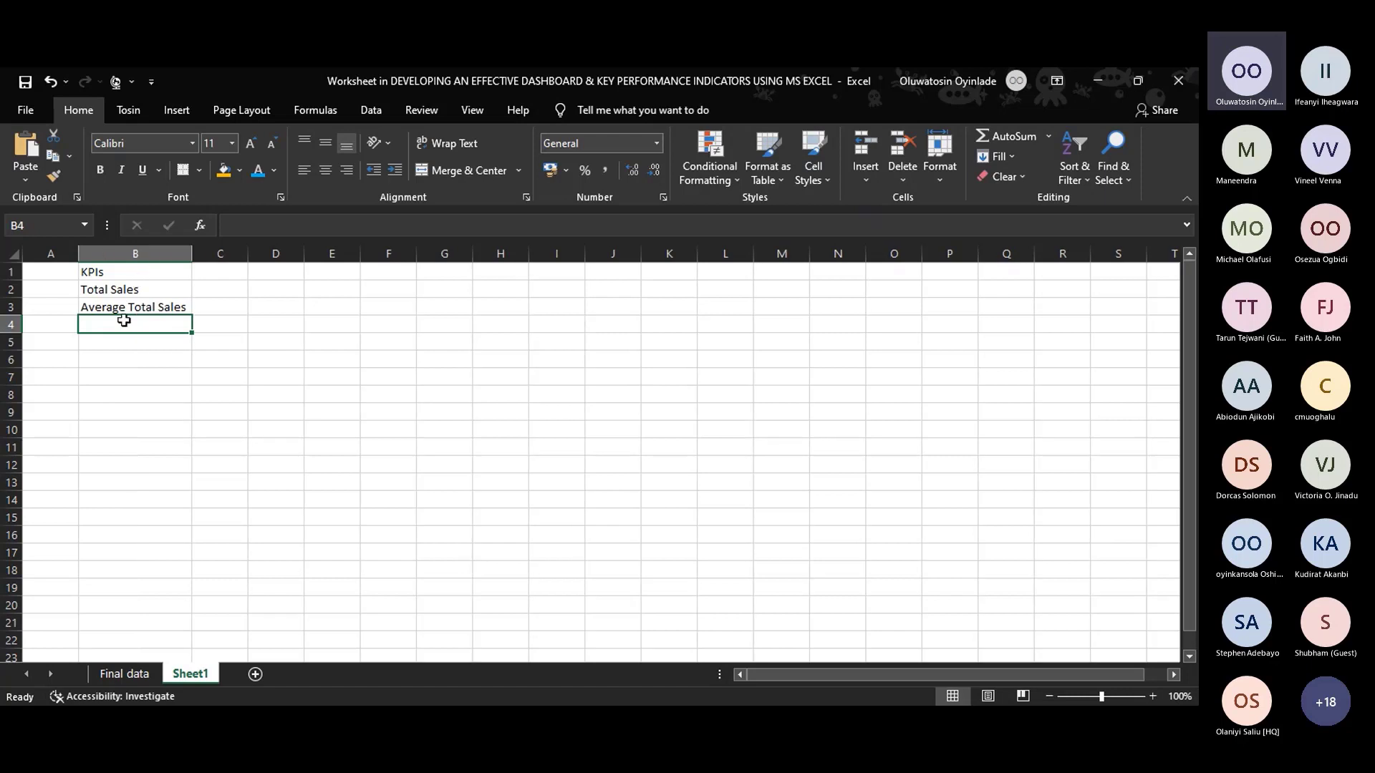
Enter Total Quantity as the next KPI in cell B4.
type("Toytal")
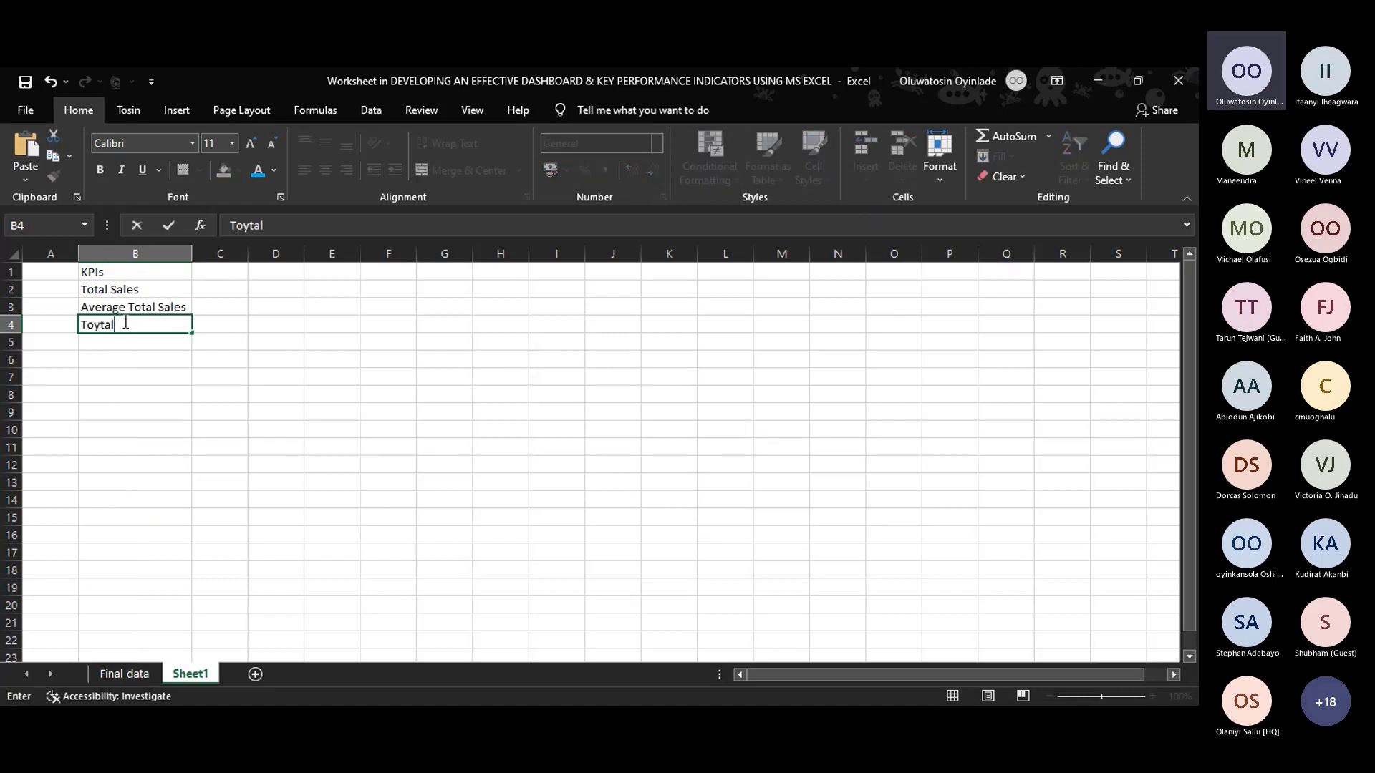
key("BackSpace")
key("BackSpace")
key("BackSpace")
key("BackSpace")
type("tal Quantity")
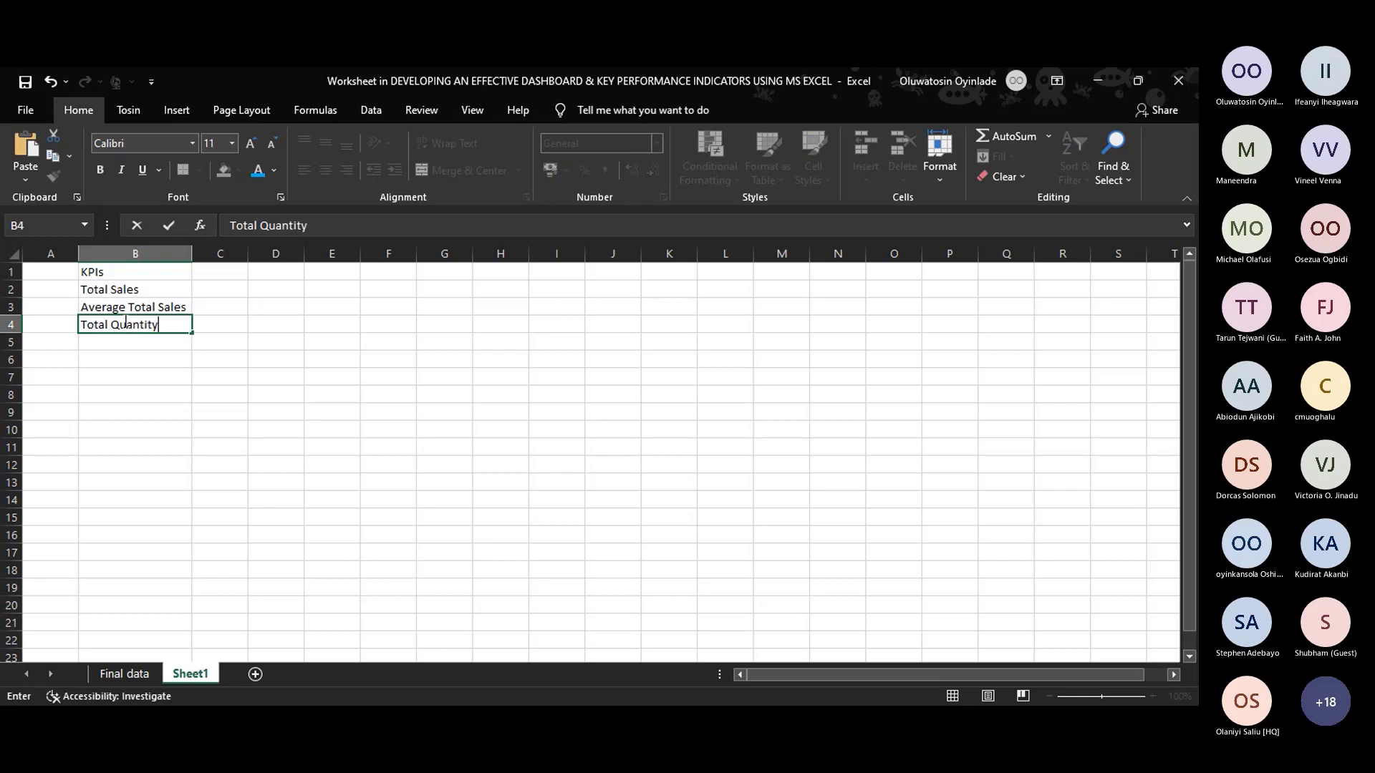
key("Return")
Enter Average Quantities as the next KPI in cell B5.
type("Average ")
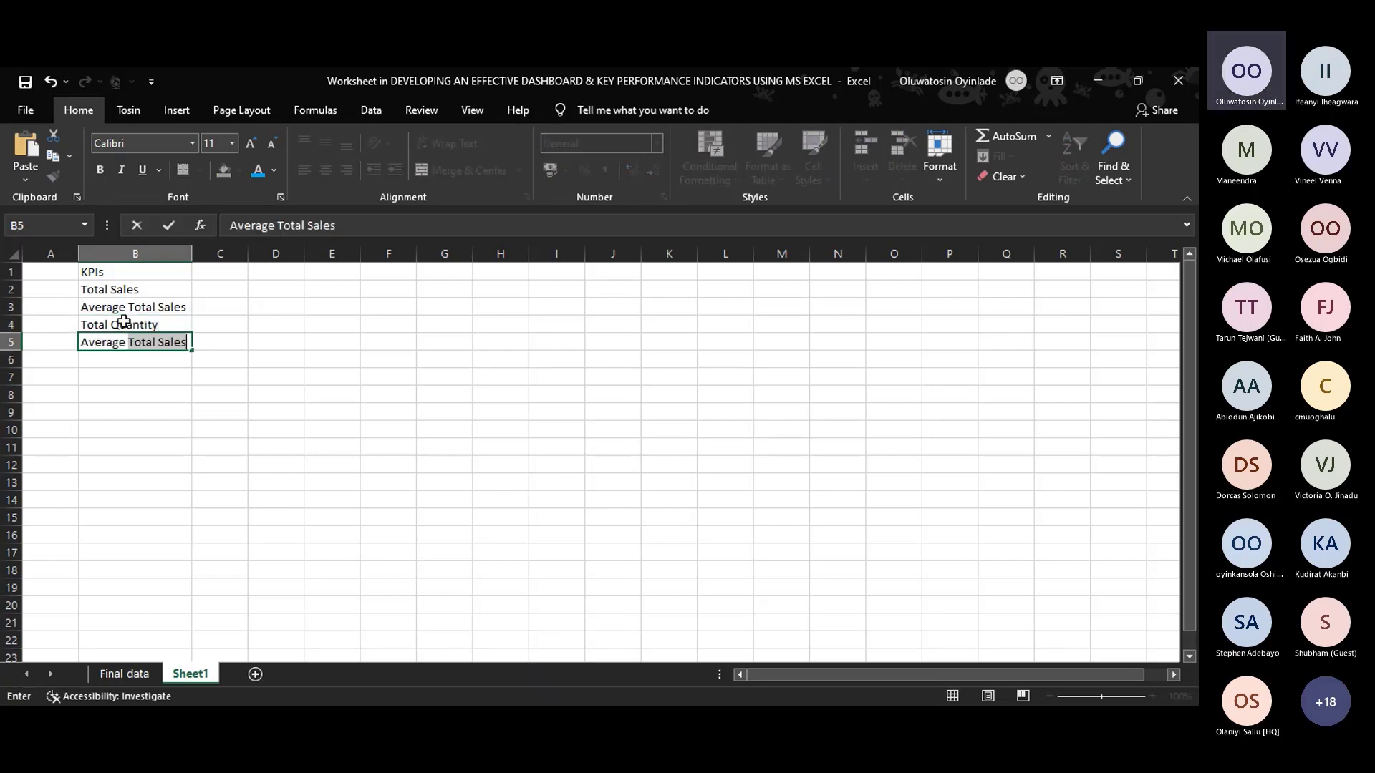
type("Quantiy")
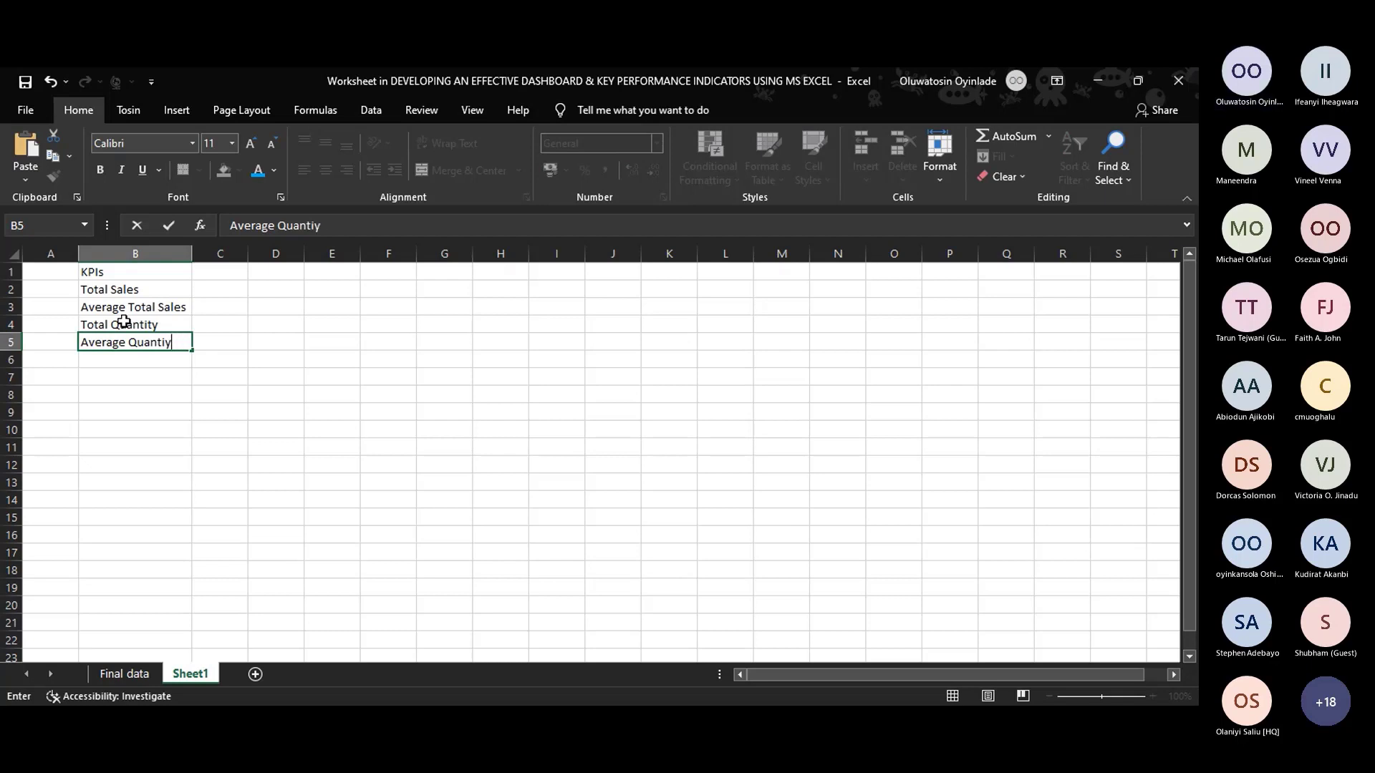
key("BackSpace")
type("ties")
key("Return")
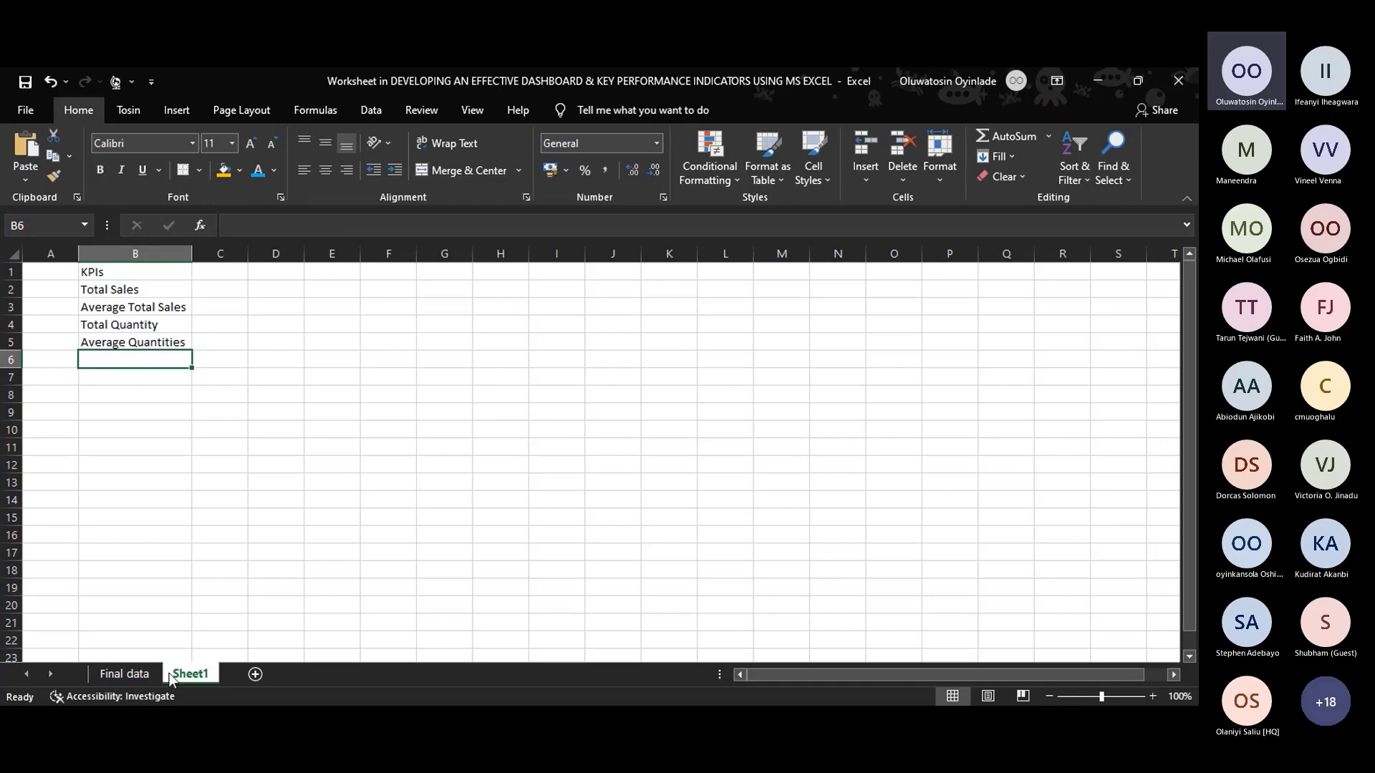
Check the columns on the Final data sheet, and enter Total Sales by Year in cell B6 of Sheet1.
left_click(147, 666)
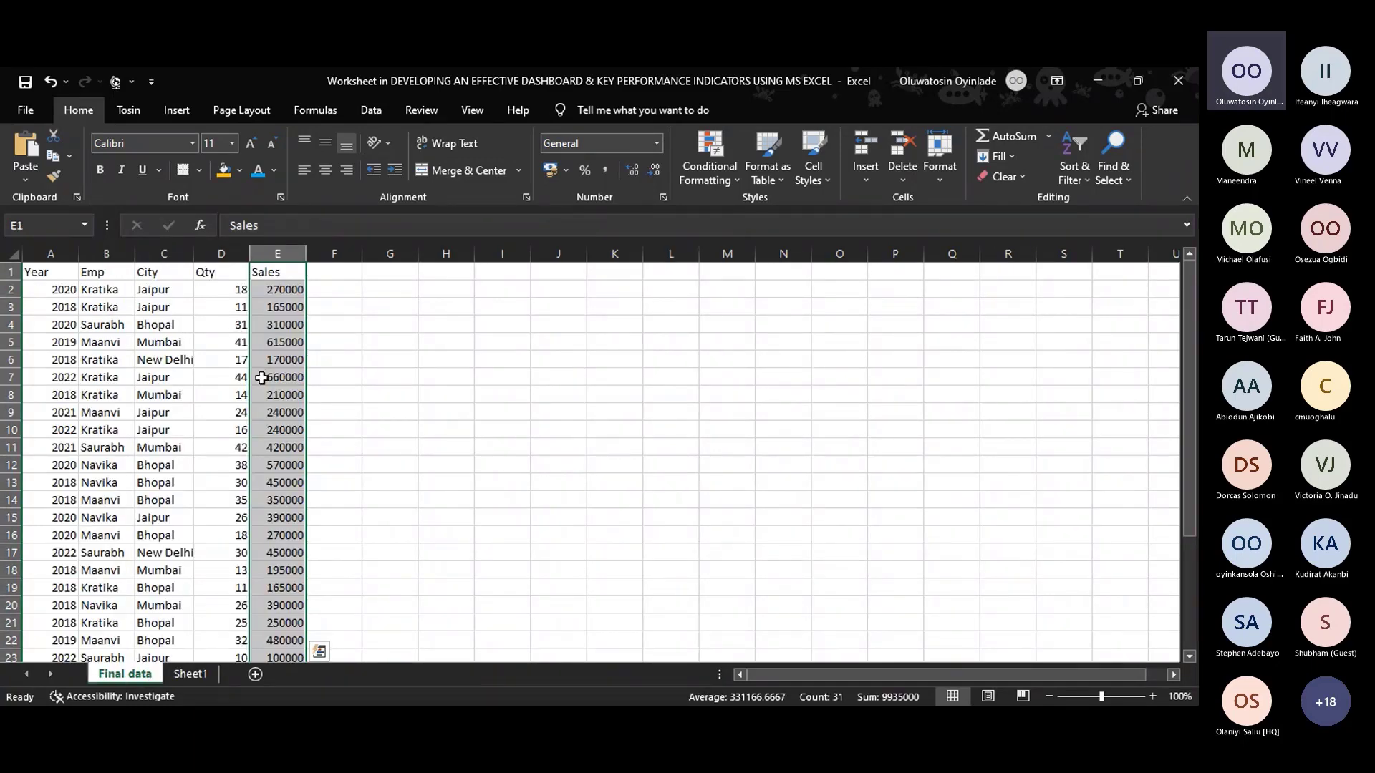
left_click(189, 679)
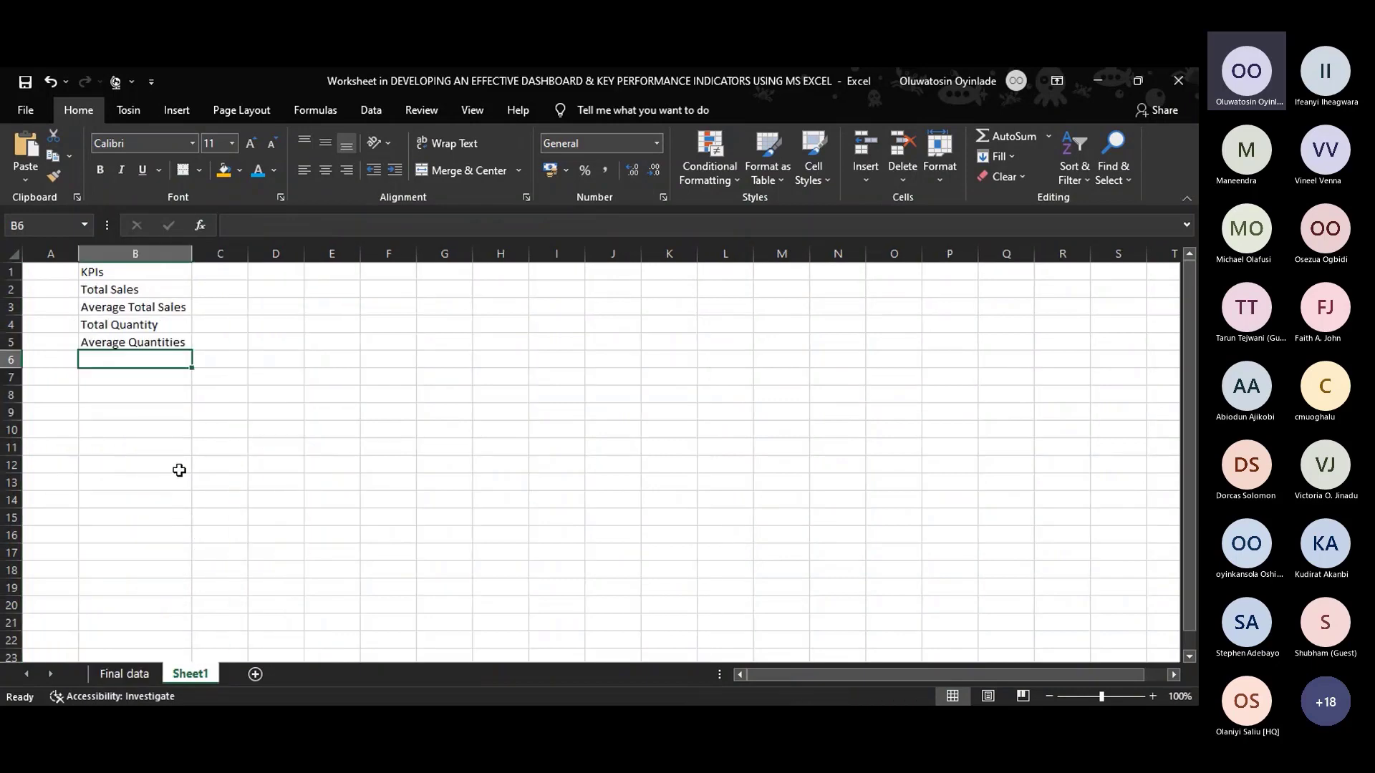
type("Toyal")
key("BackSpace")
key("BackSpace")
key("BackSpace")
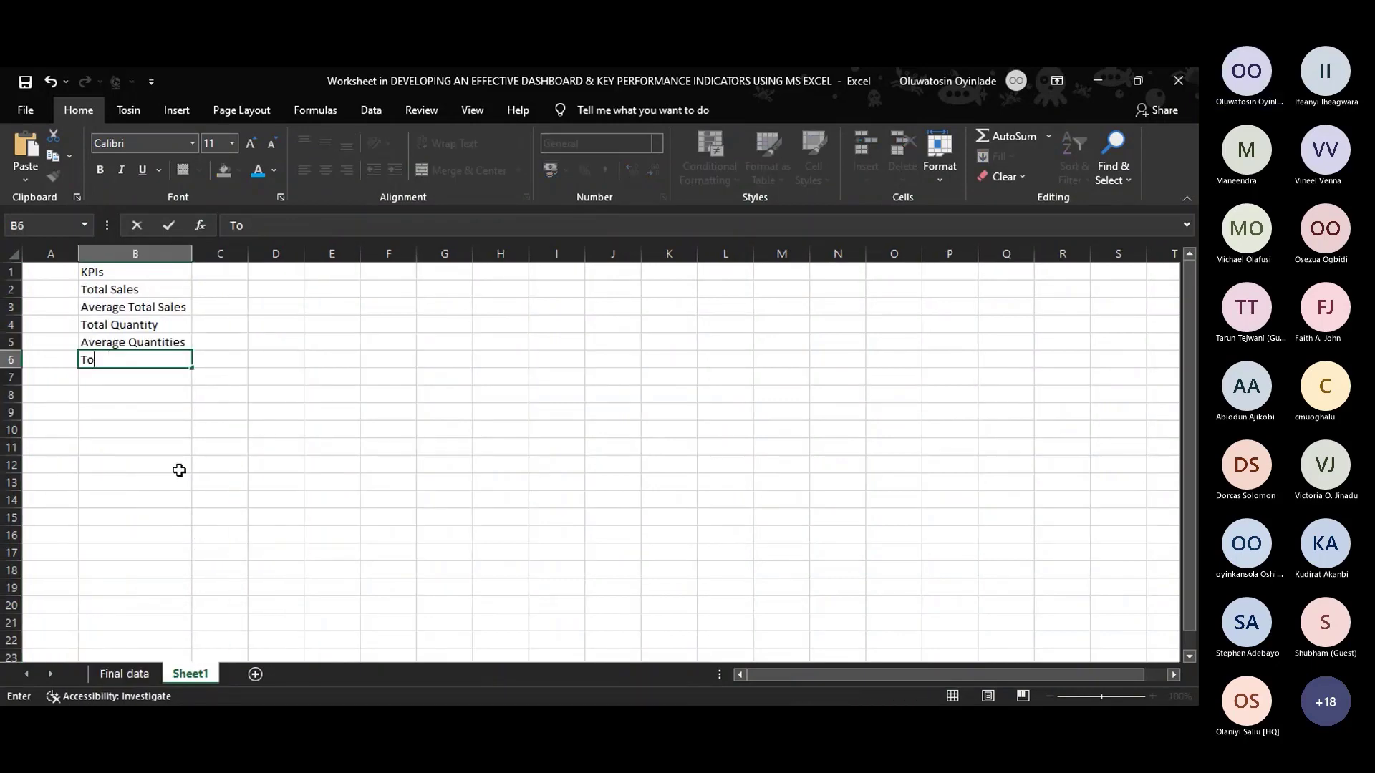
type("tak Sales by Year")
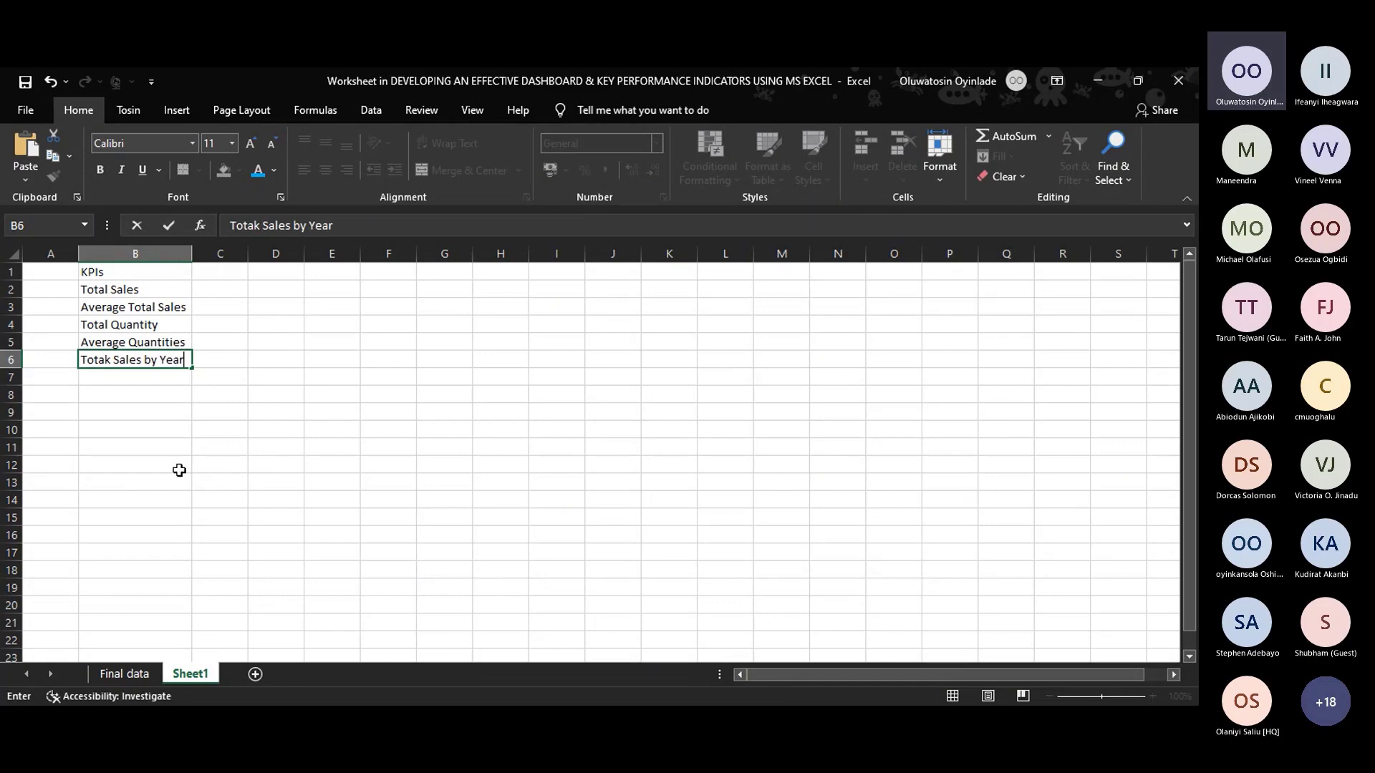
key("Return")
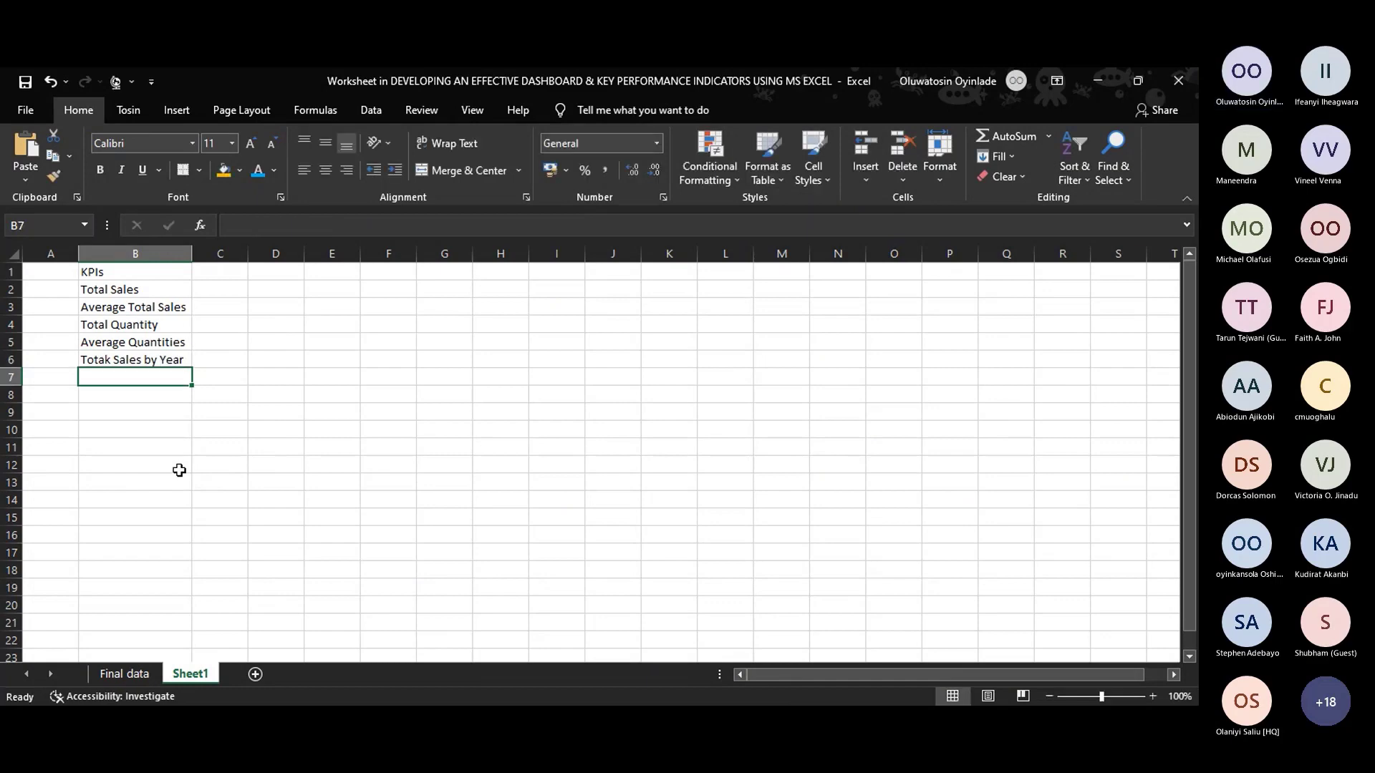
double_click(106, 360)
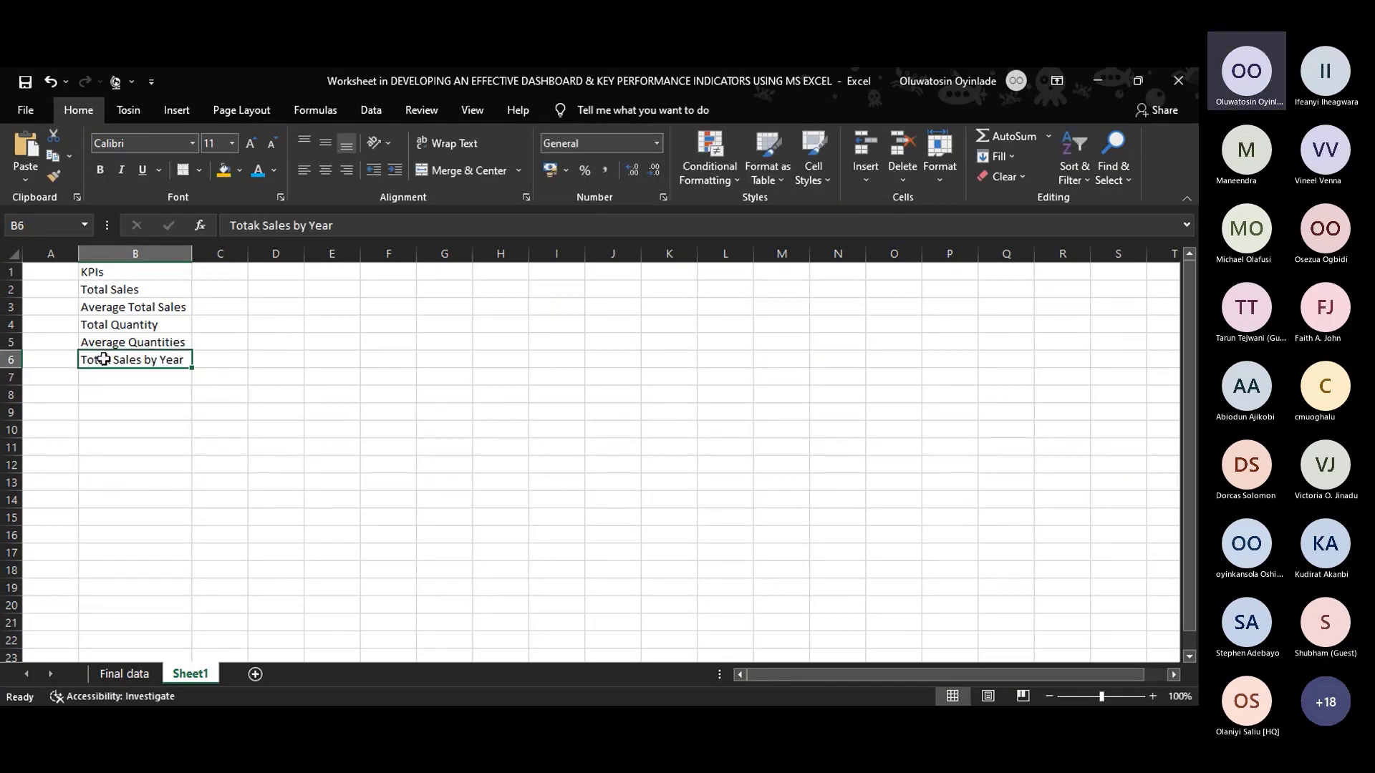
key("BackSpace")
type("l")
key("Return")
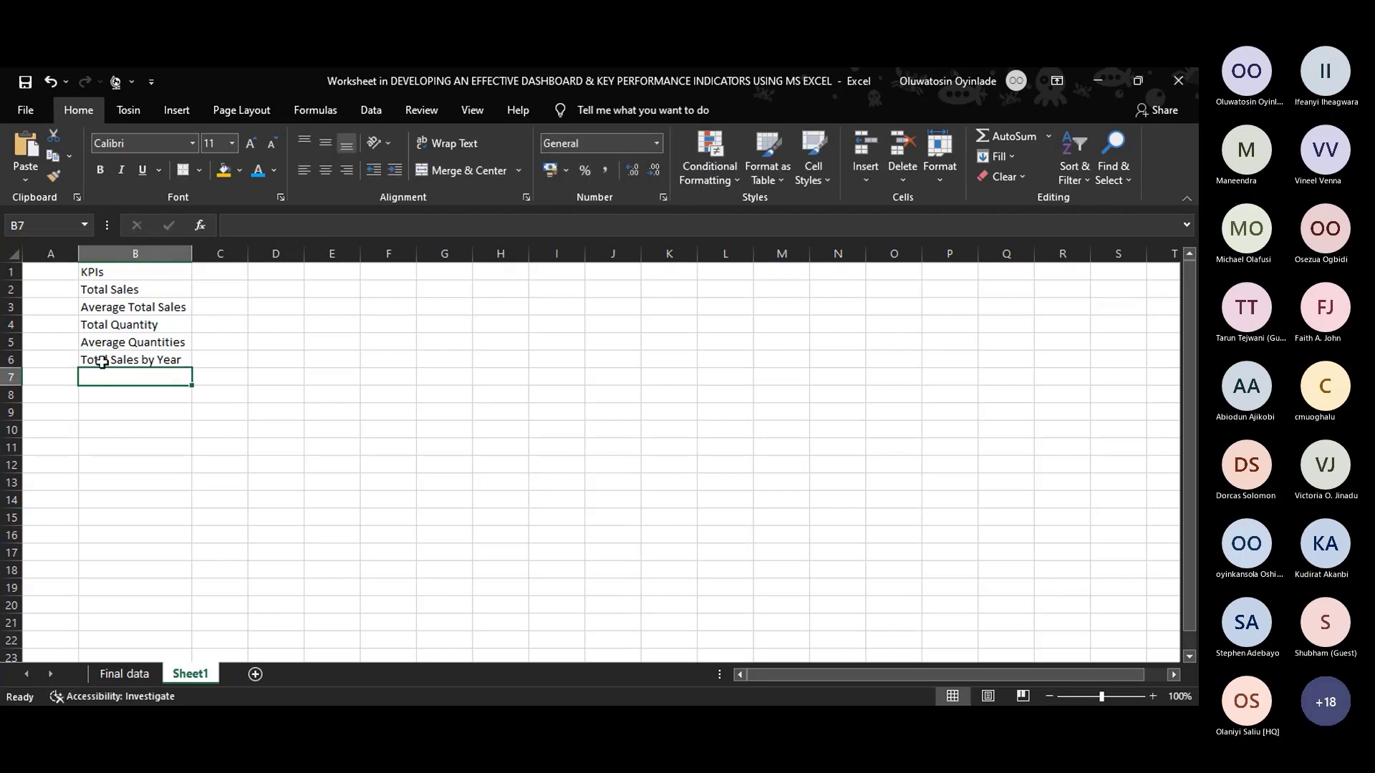
Enter Total Quantities by Year as the next KPI in cell B7.
type("Tota")
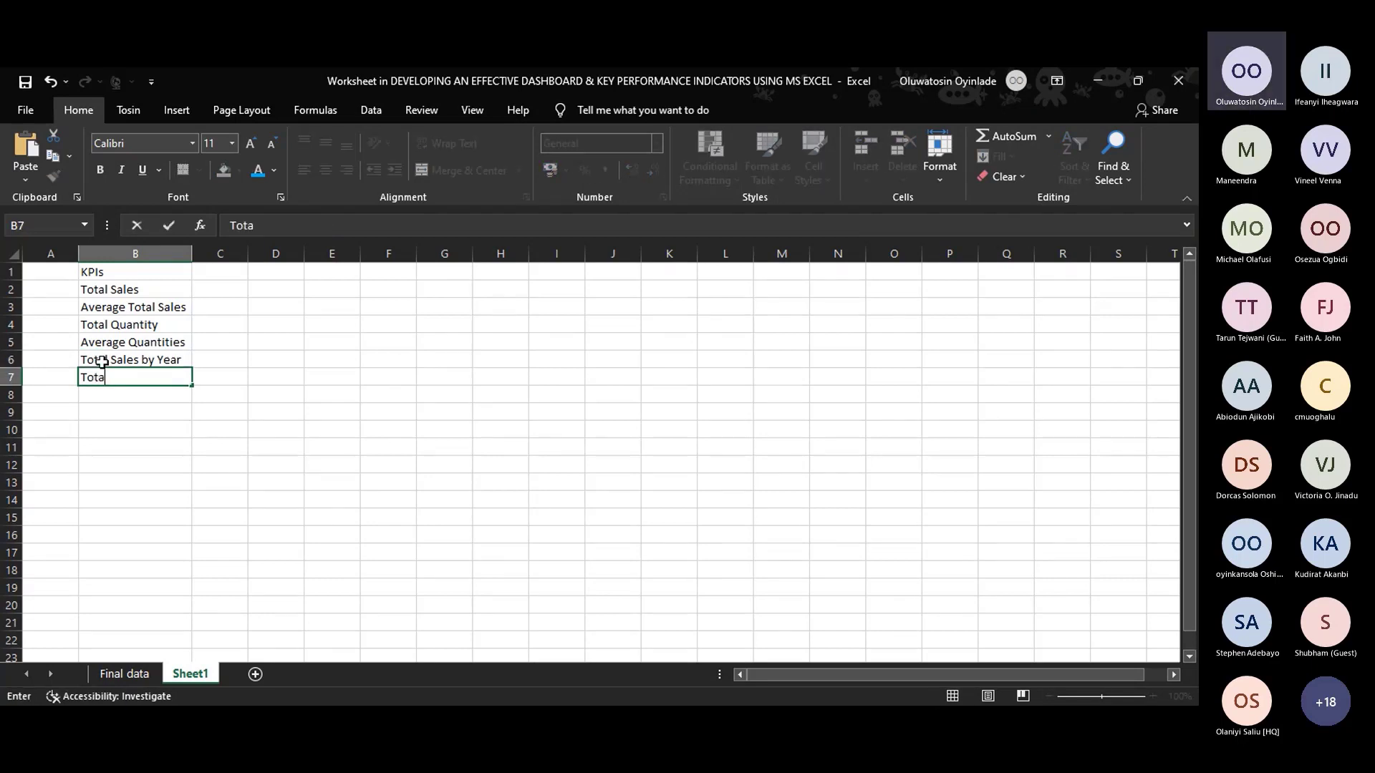
type("l Quanti")
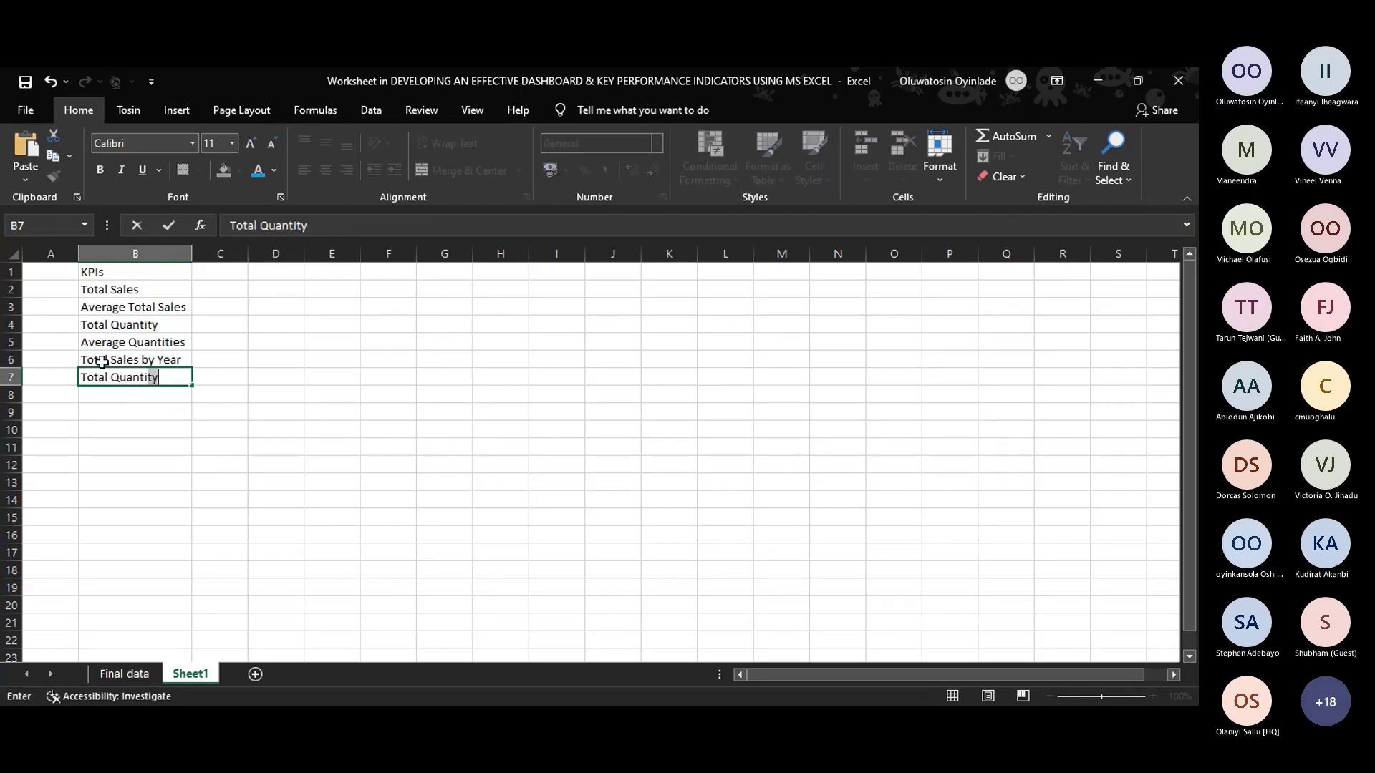
type("ties by Year")
key("Return")
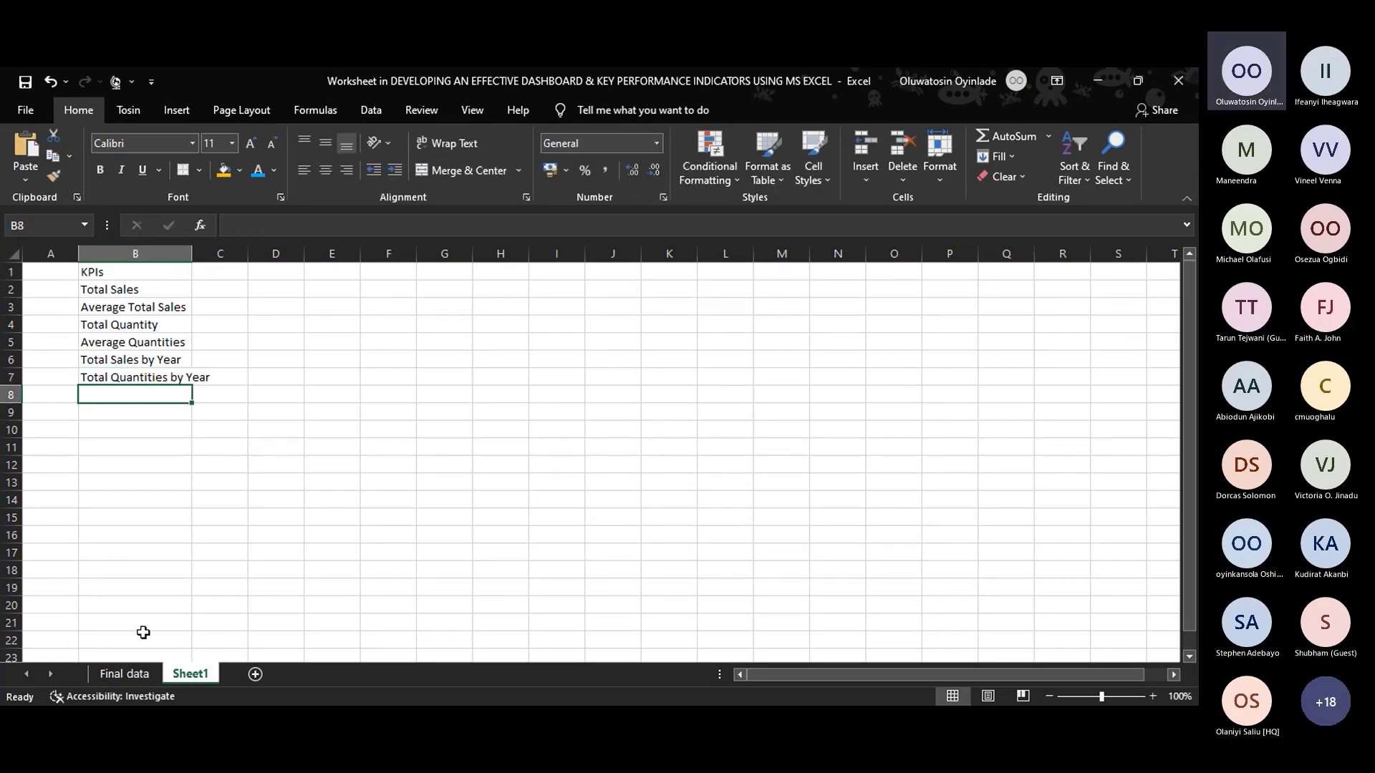
Check the columns on the Final data sheet, and enter Total Sales by Emp as the next KPI in cell B8 of Sheet1.
left_click(126, 674)
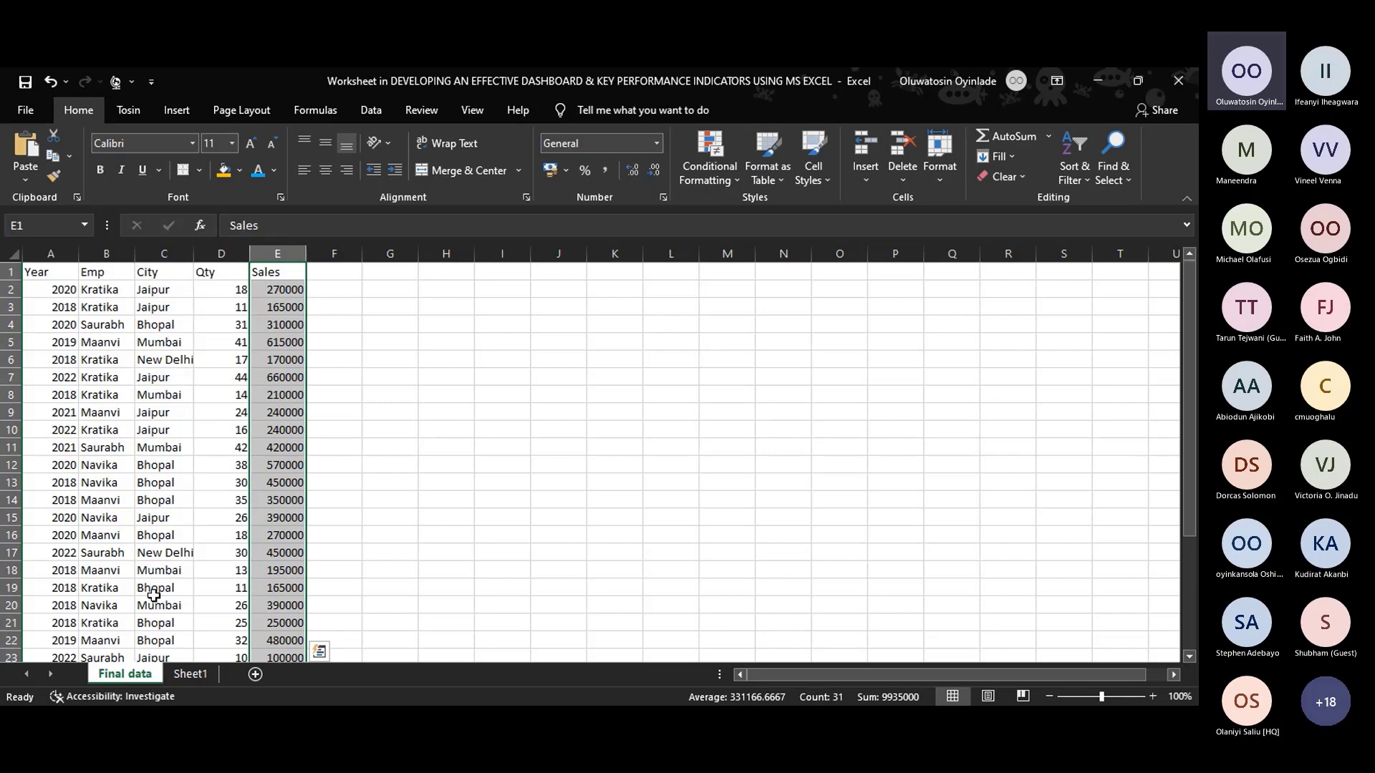
left_click(191, 673)
type("Total Quantities by Year")
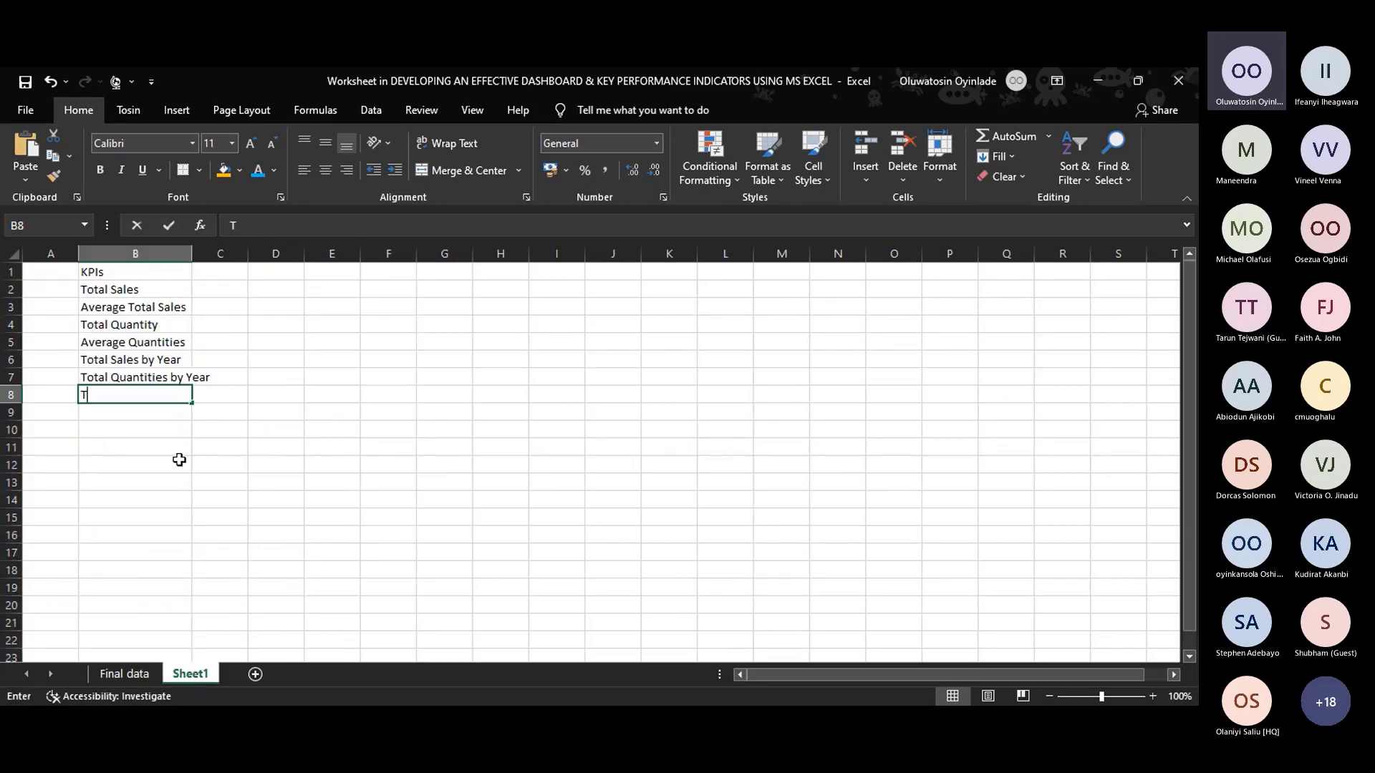
type("SAL")
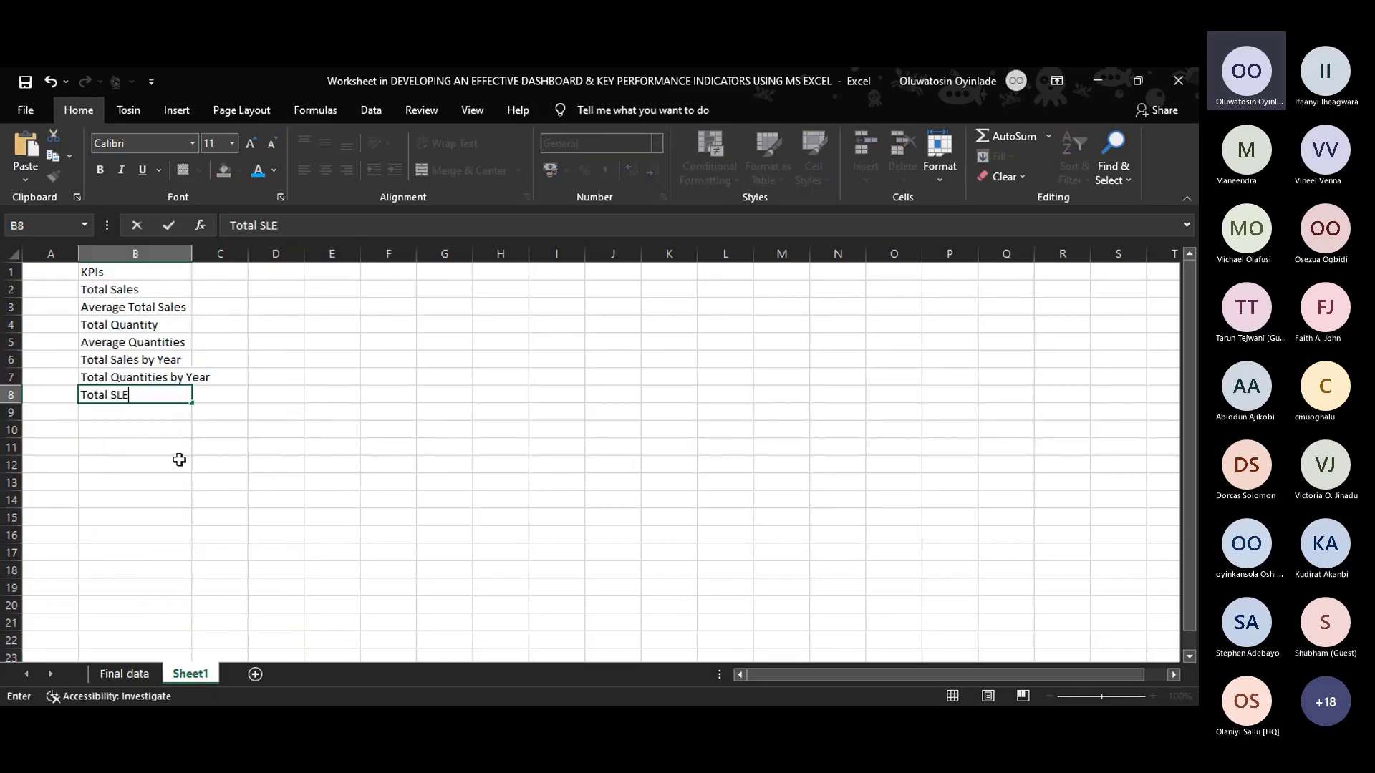
key("BackSpace")
key("BackSpace")
type("ALES")
key("BackSpace")
key("BackSpace")
key("BackSpace")
key("BackSpace")
type("ales")
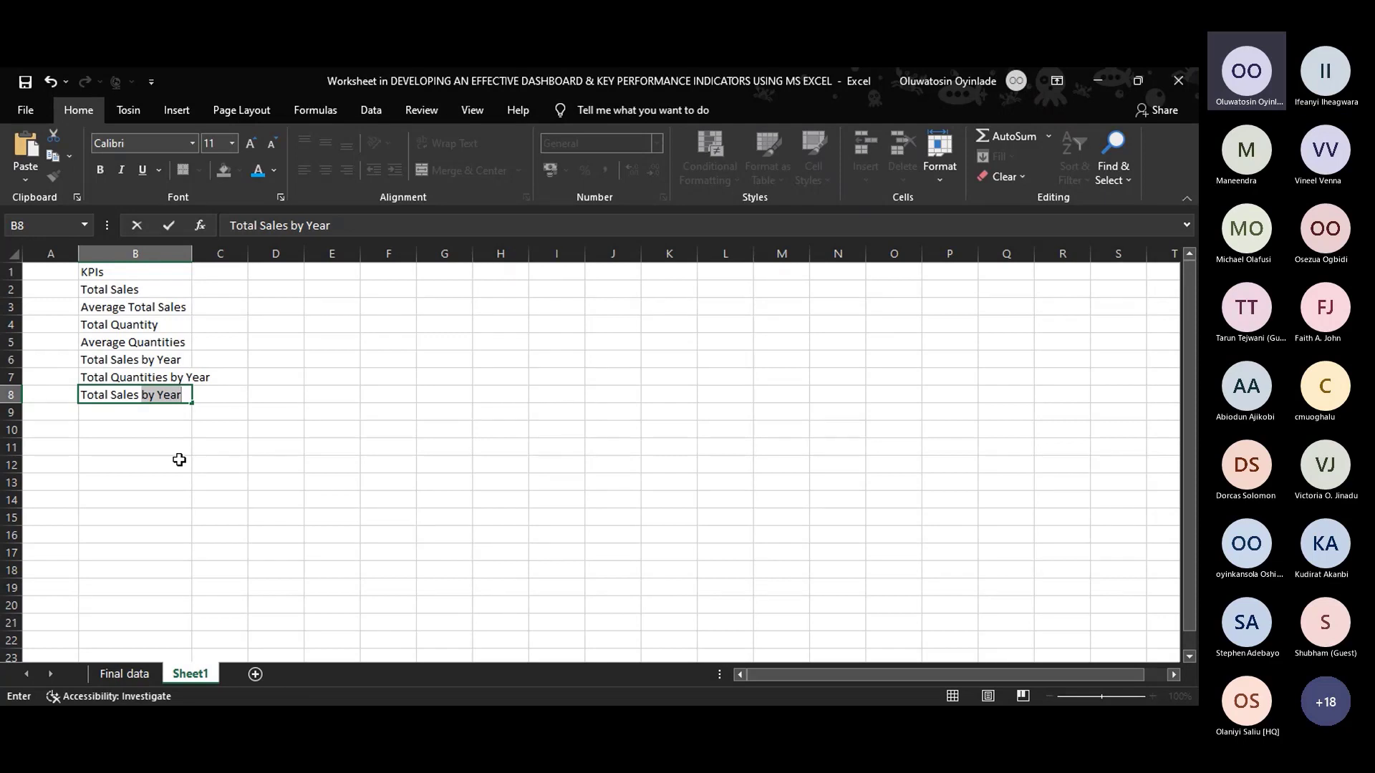
type("by Emp")
key("Return")
Enter Total by Country as the next KPI in cell B9.
type("Toa")
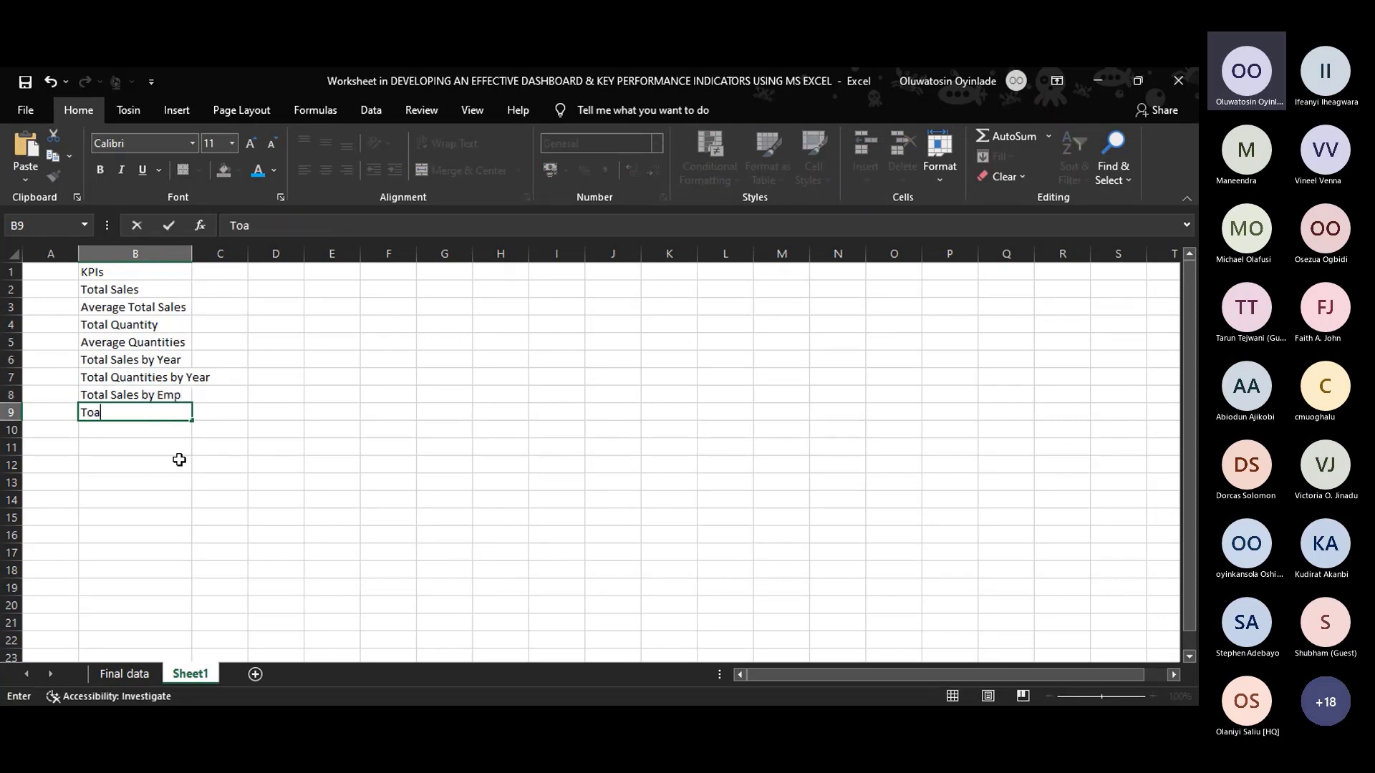
key("BackSpace")
type("tals")
key("BackSpace")
type("b")
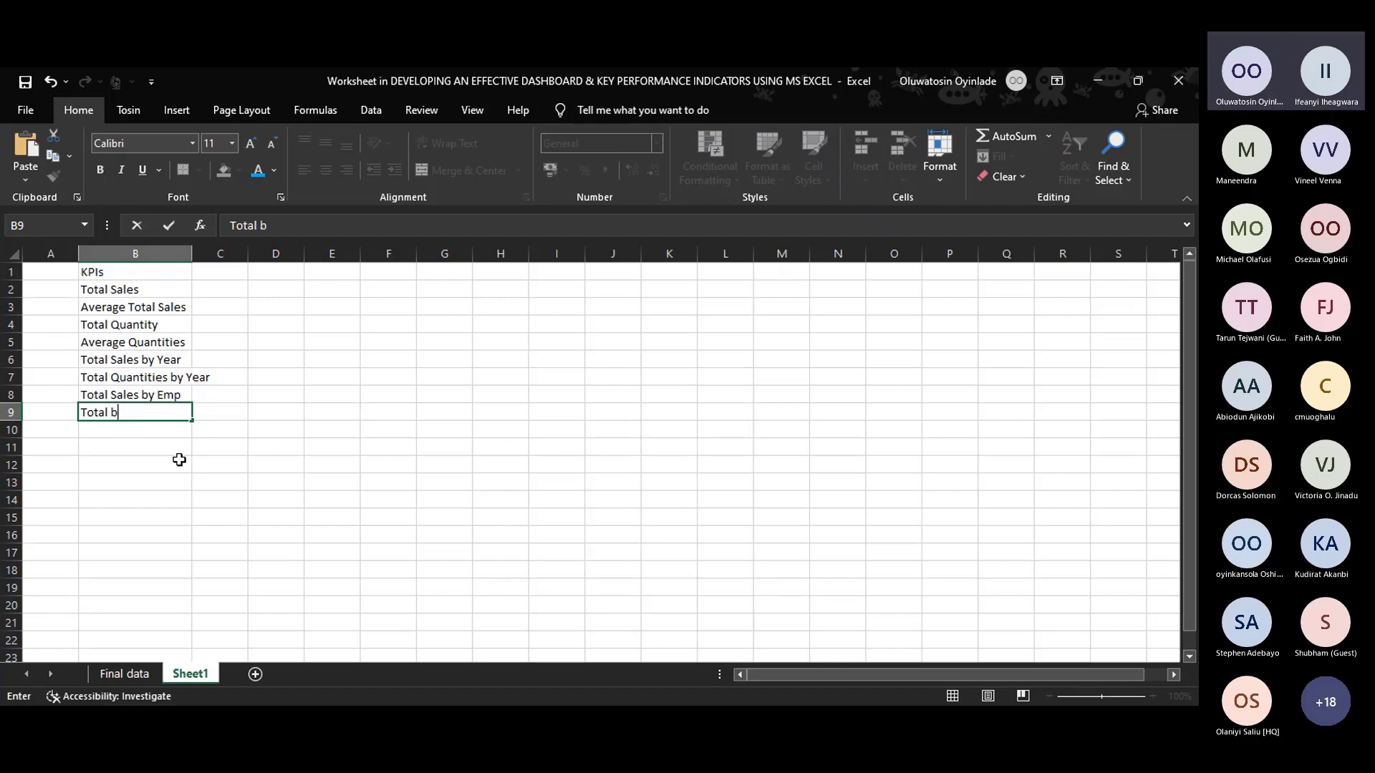
type("y Count")
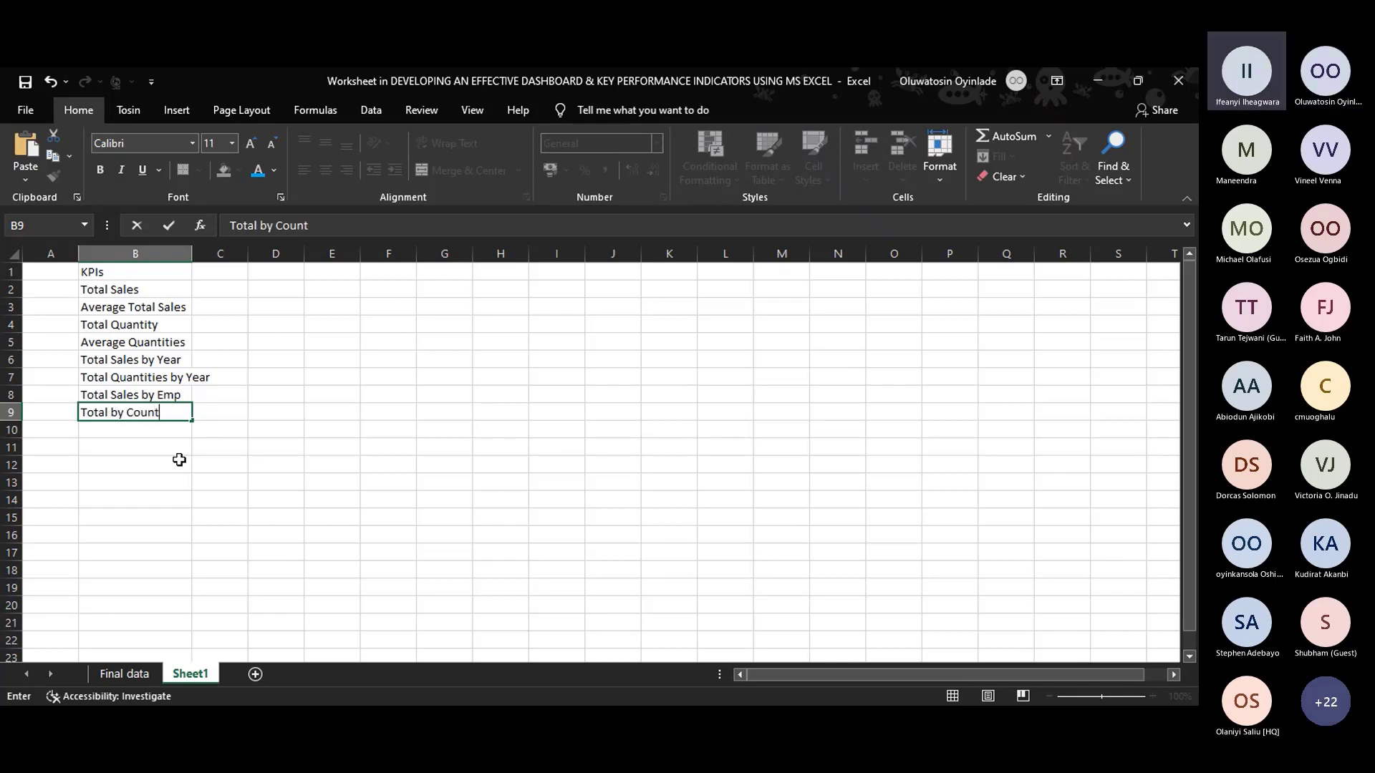
type("ry")
key("Return")
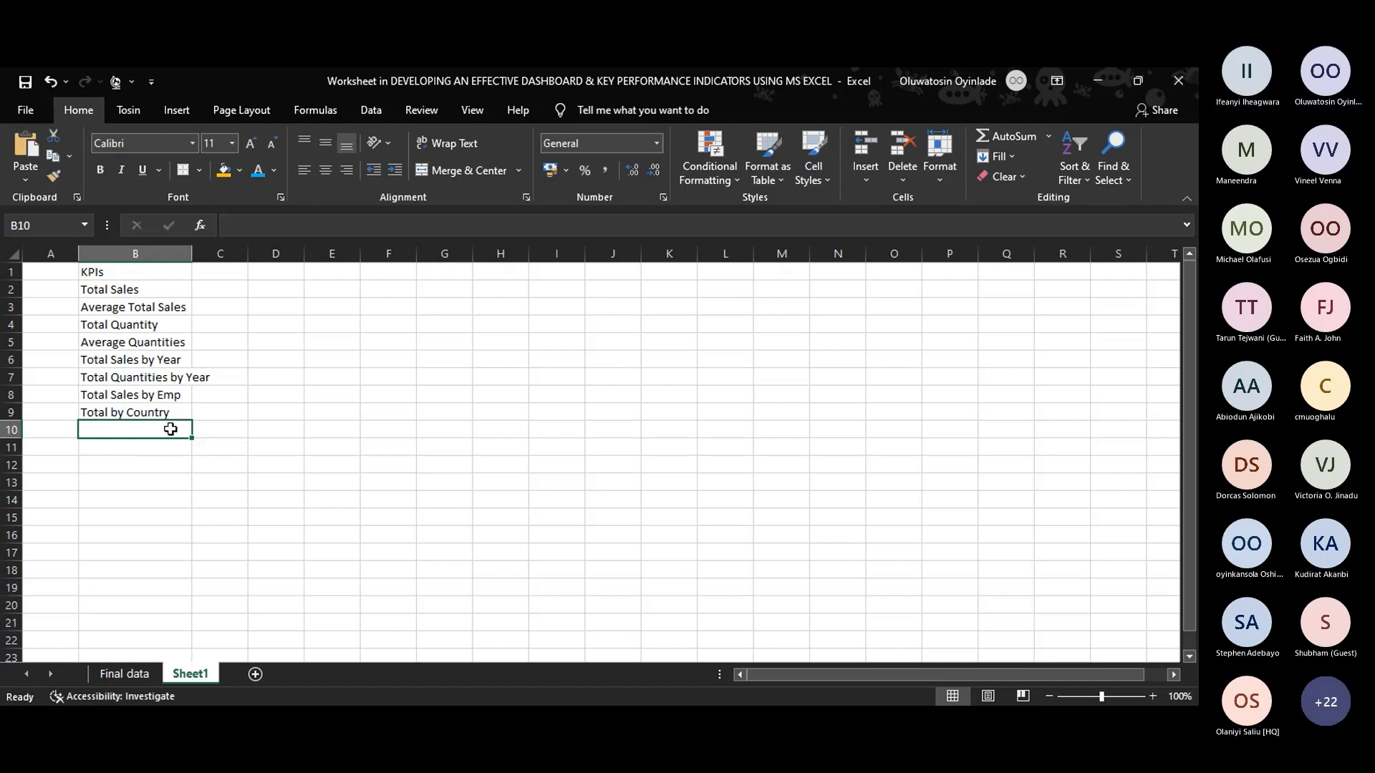
Reword the KPI in cell B9 to Total Sales by City.
double_click(108, 412)
type("Sales")
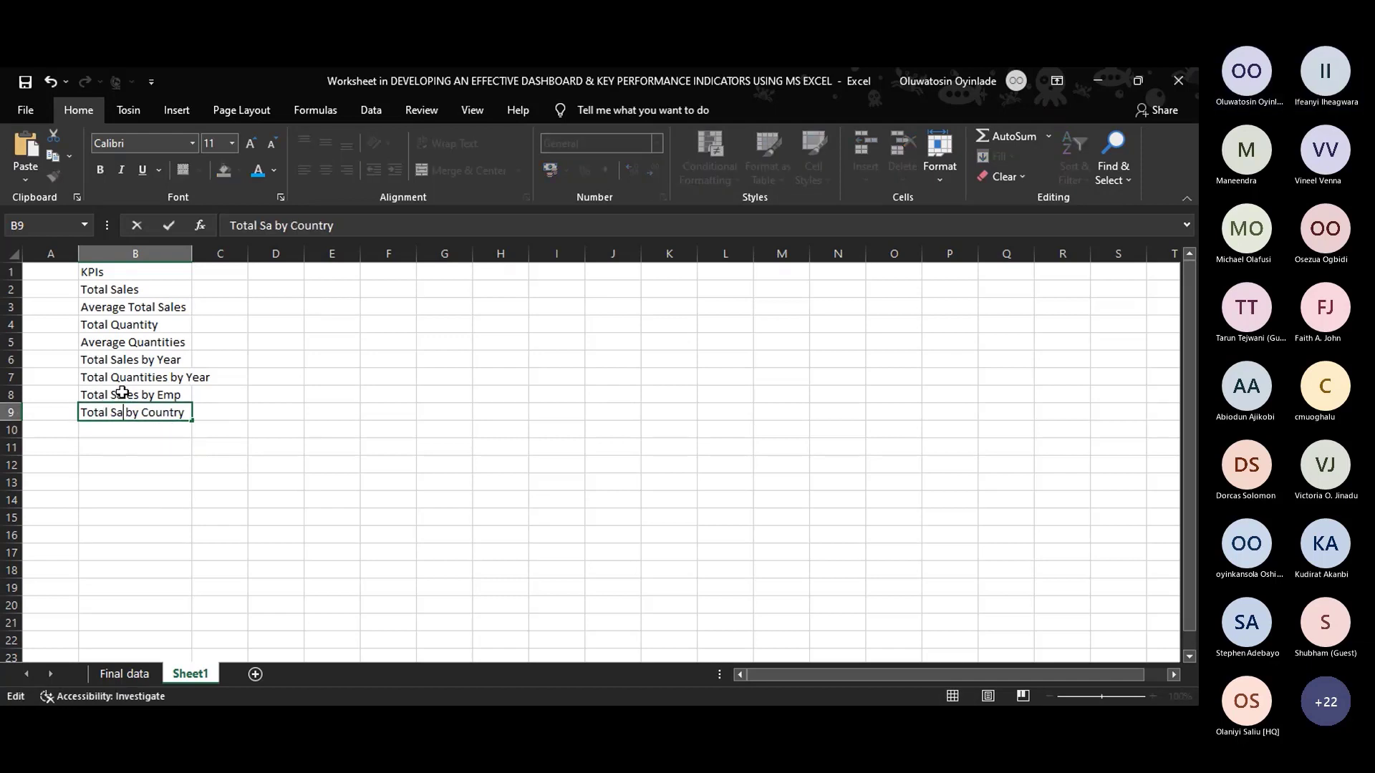
double_click(179, 412)
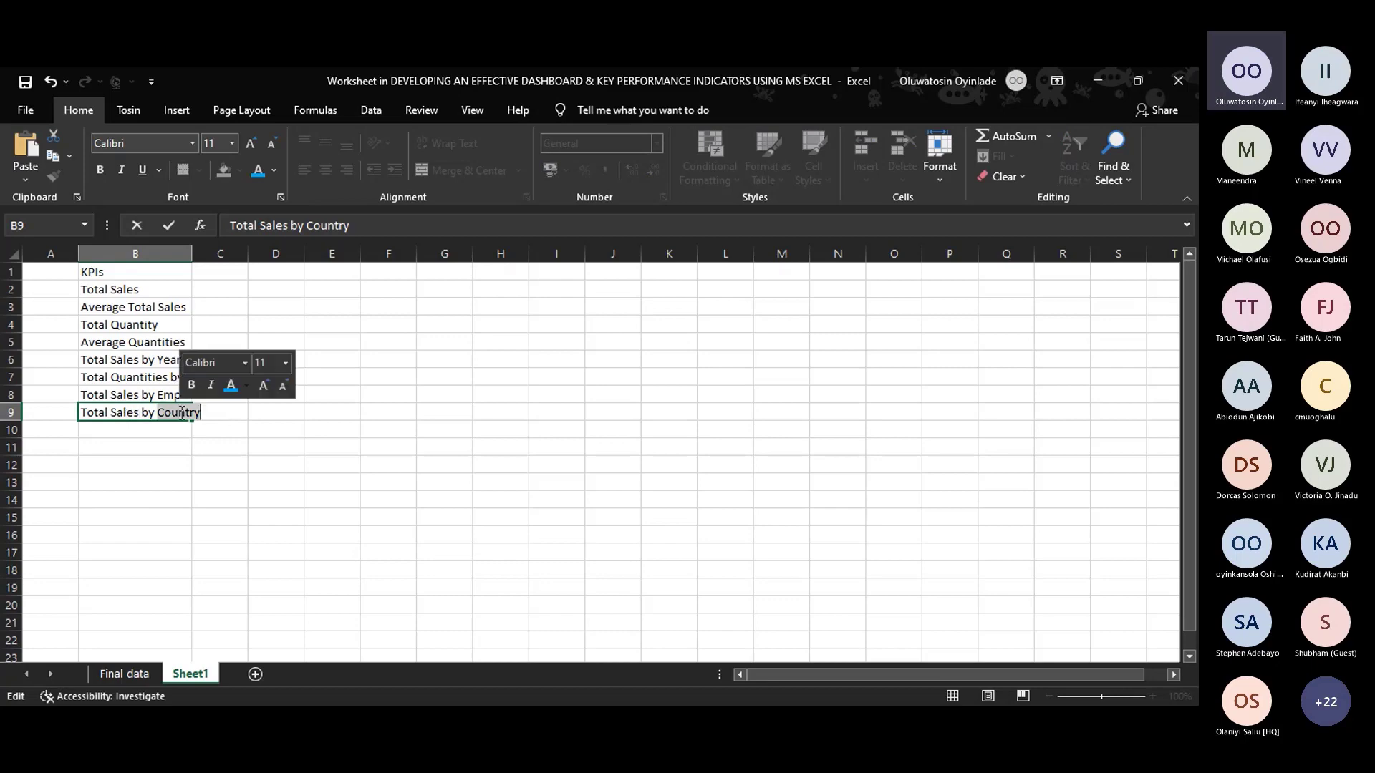
type("City")
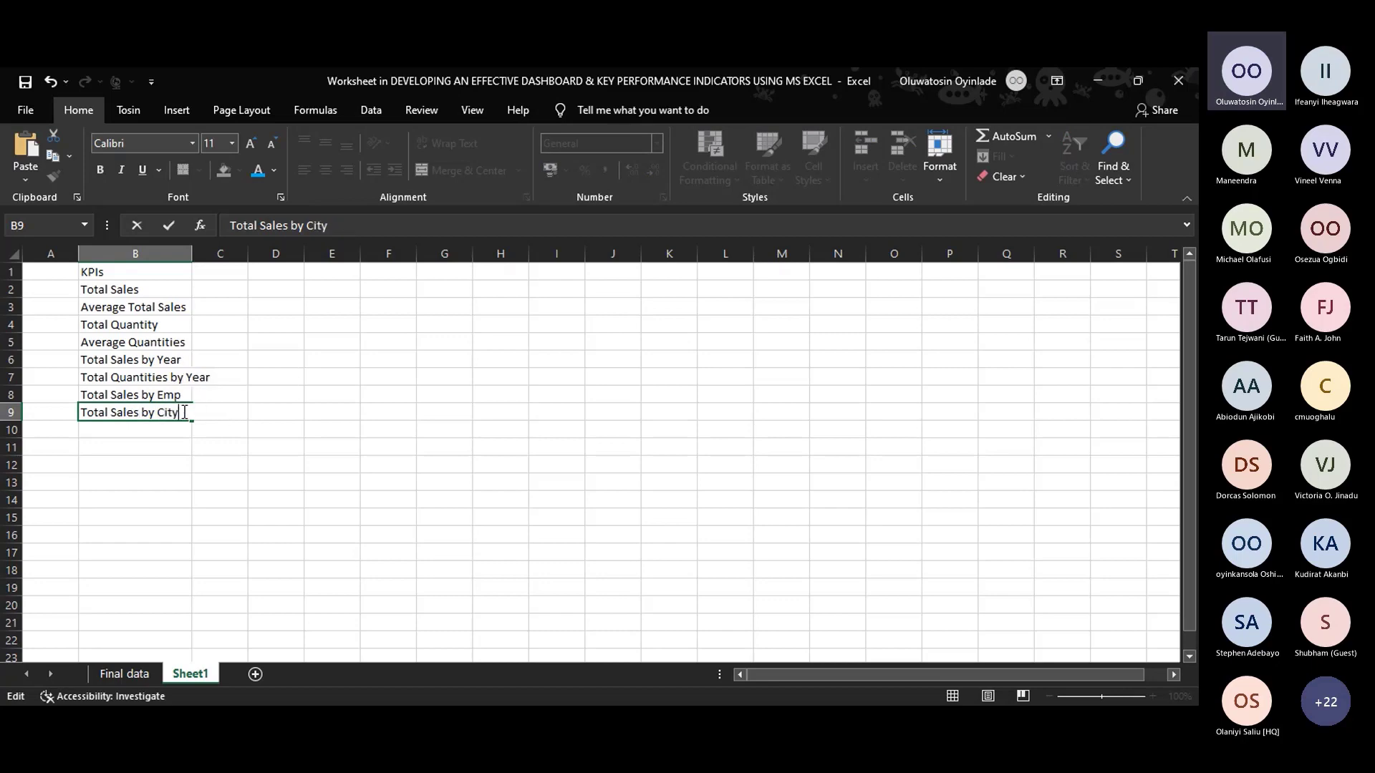
left_click(197, 533)
Compare the KPI list on Sheet1 with the columns of the Final data sheet.
left_click(126, 679)
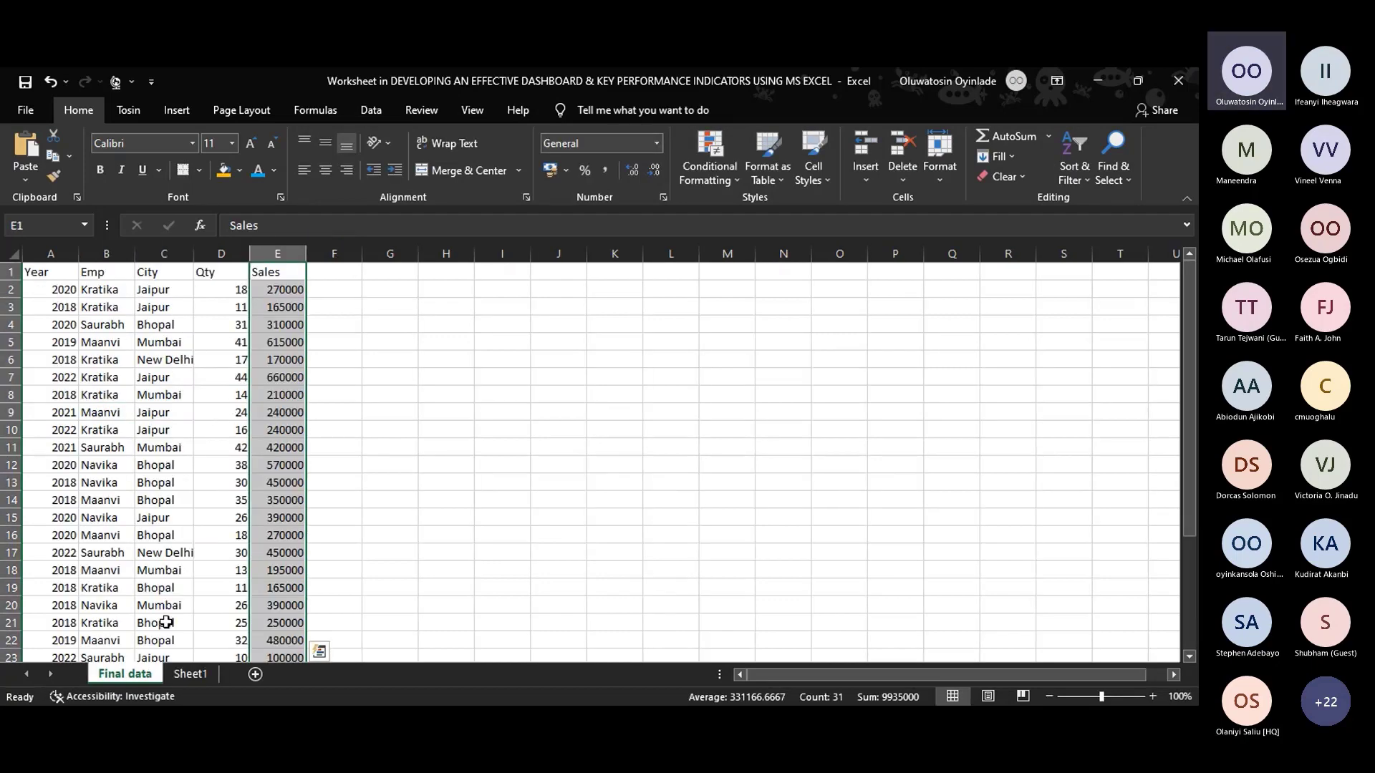
left_click(188, 673)
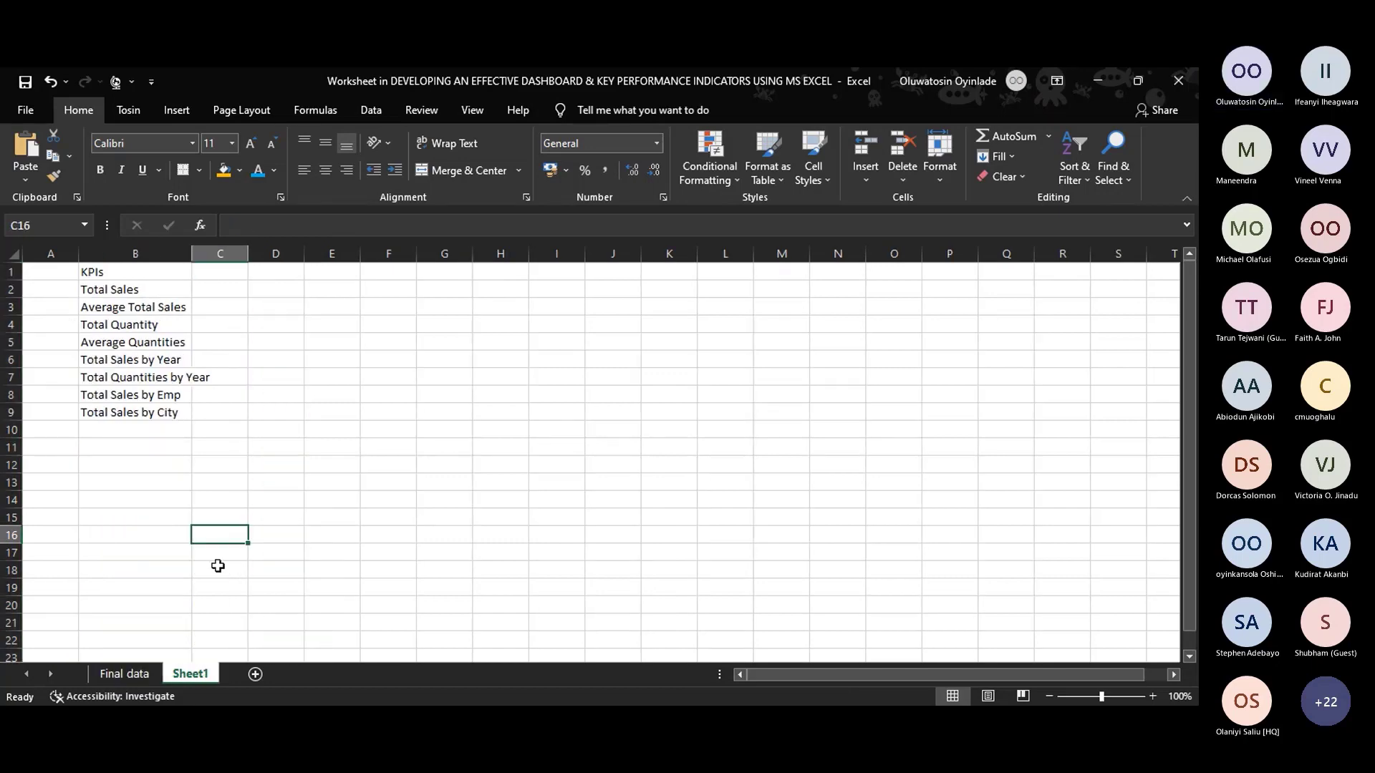
left_click(128, 674)
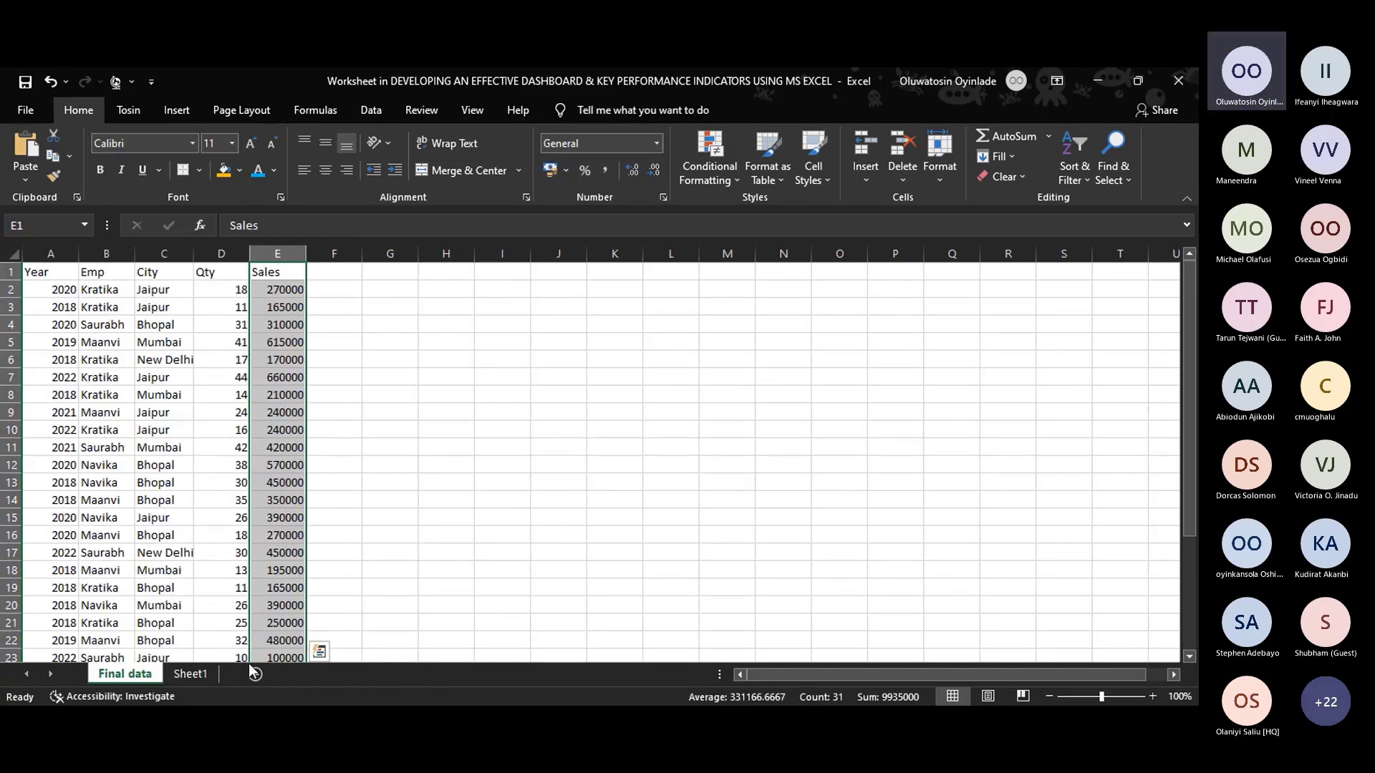
left_click(202, 676)
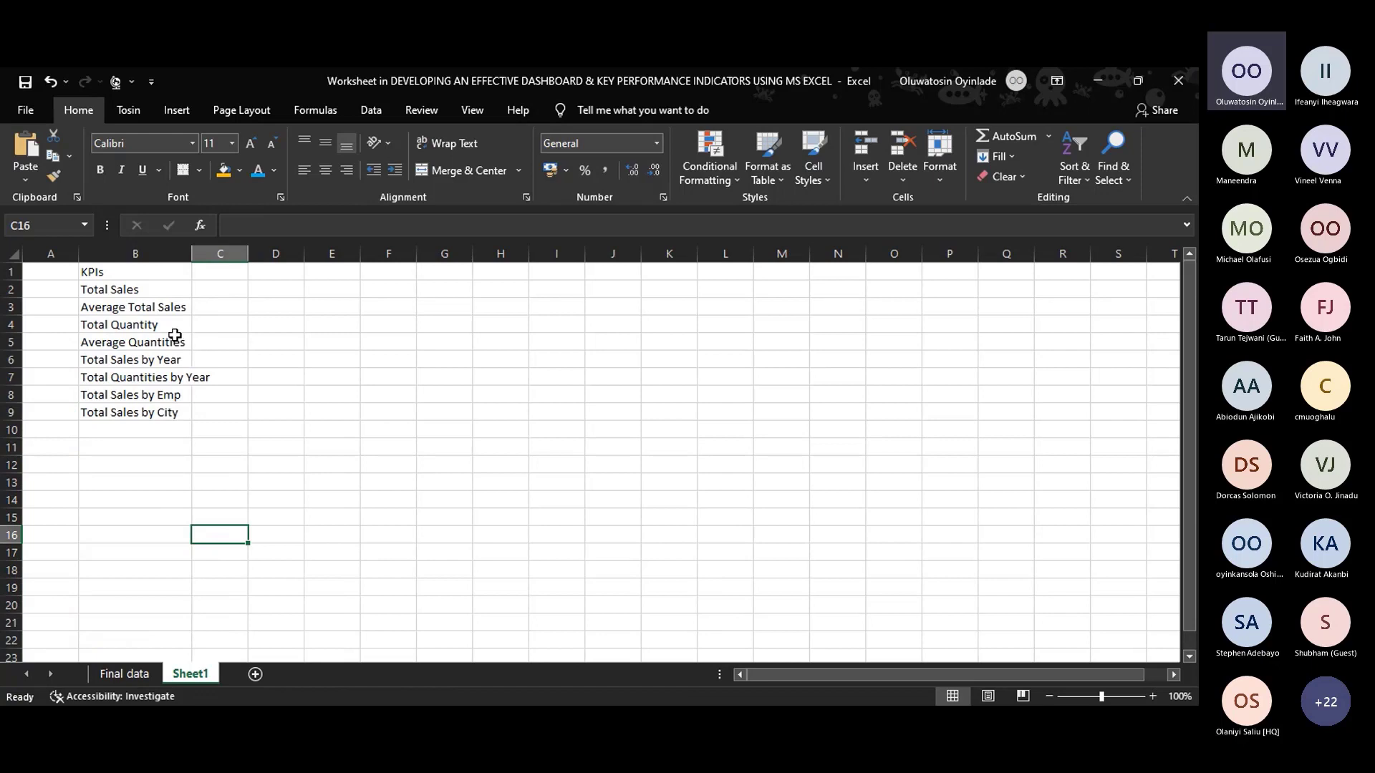
Autofit column B to the KPI names and make the KPIs heading in B1 bold.
double_click(193, 254)
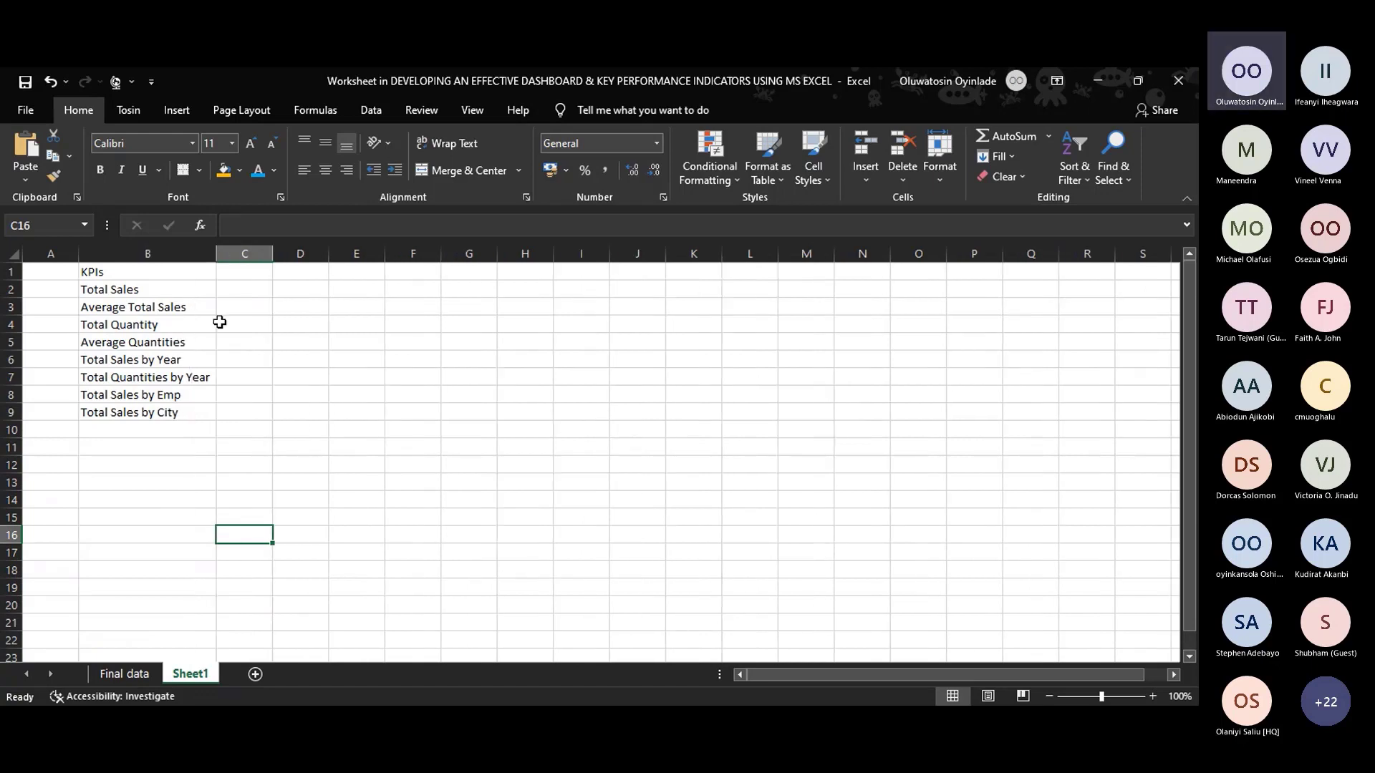
left_click(198, 281)
left_click(201, 267)
key("ctrl+b")
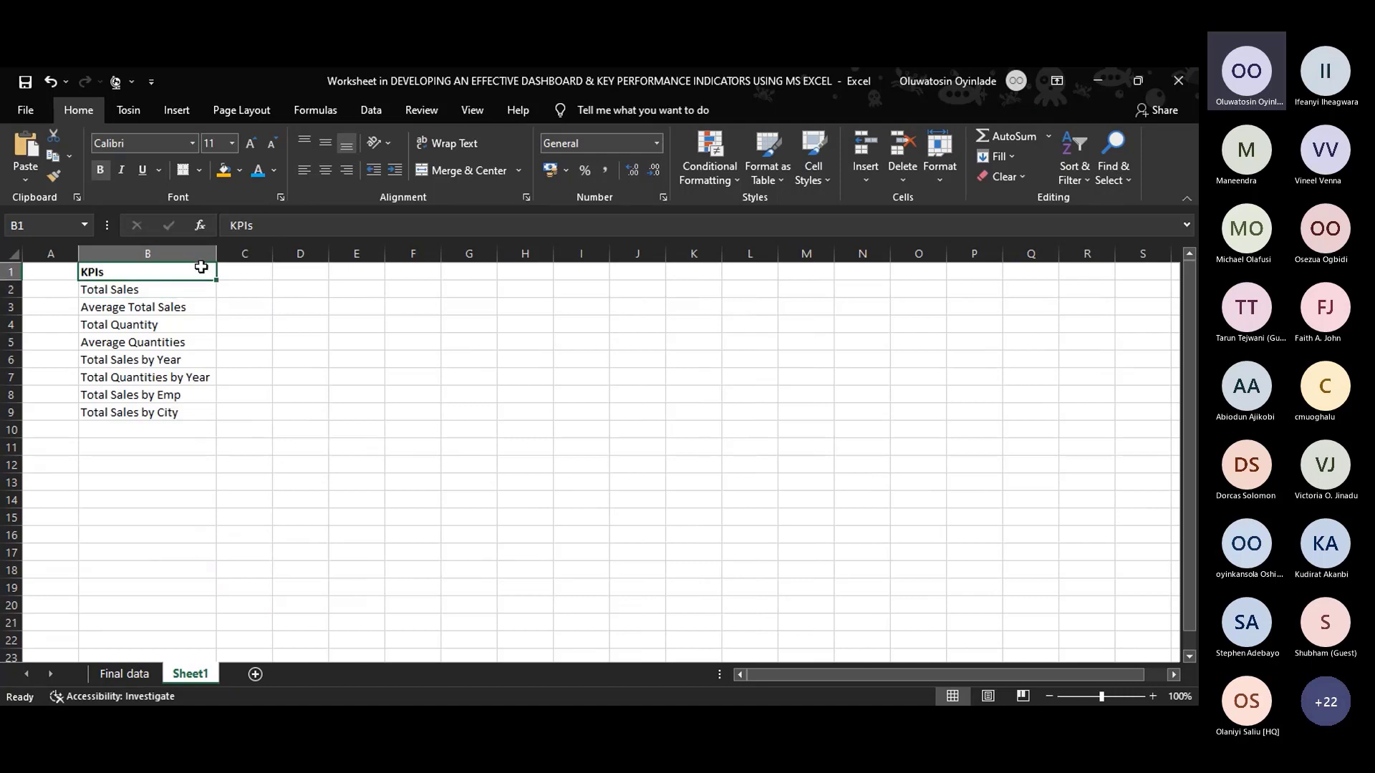
left_click(248, 293)
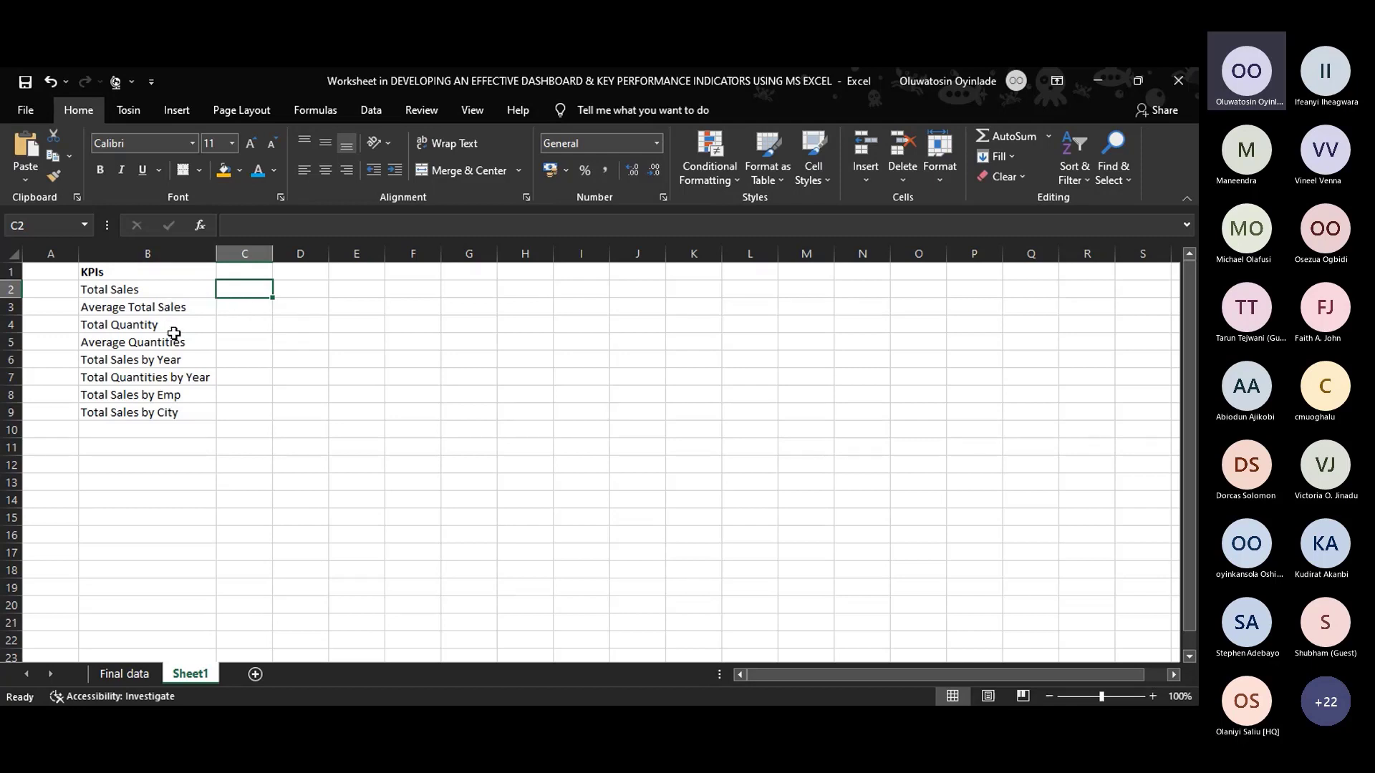
Convert the data range A1:E31 on the Final data sheet into a table with a header row.
left_click_drag(184, 357, 193, 410)
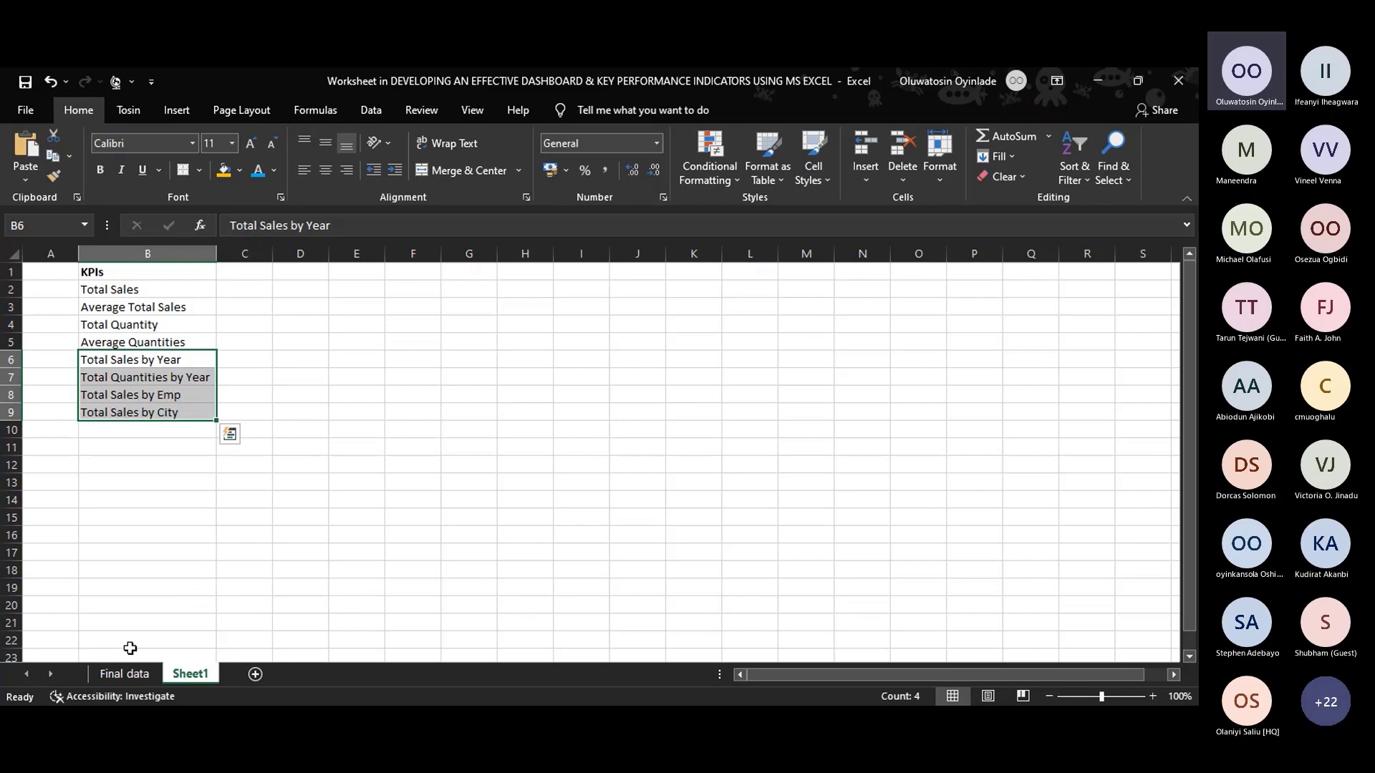
left_click(131, 673)
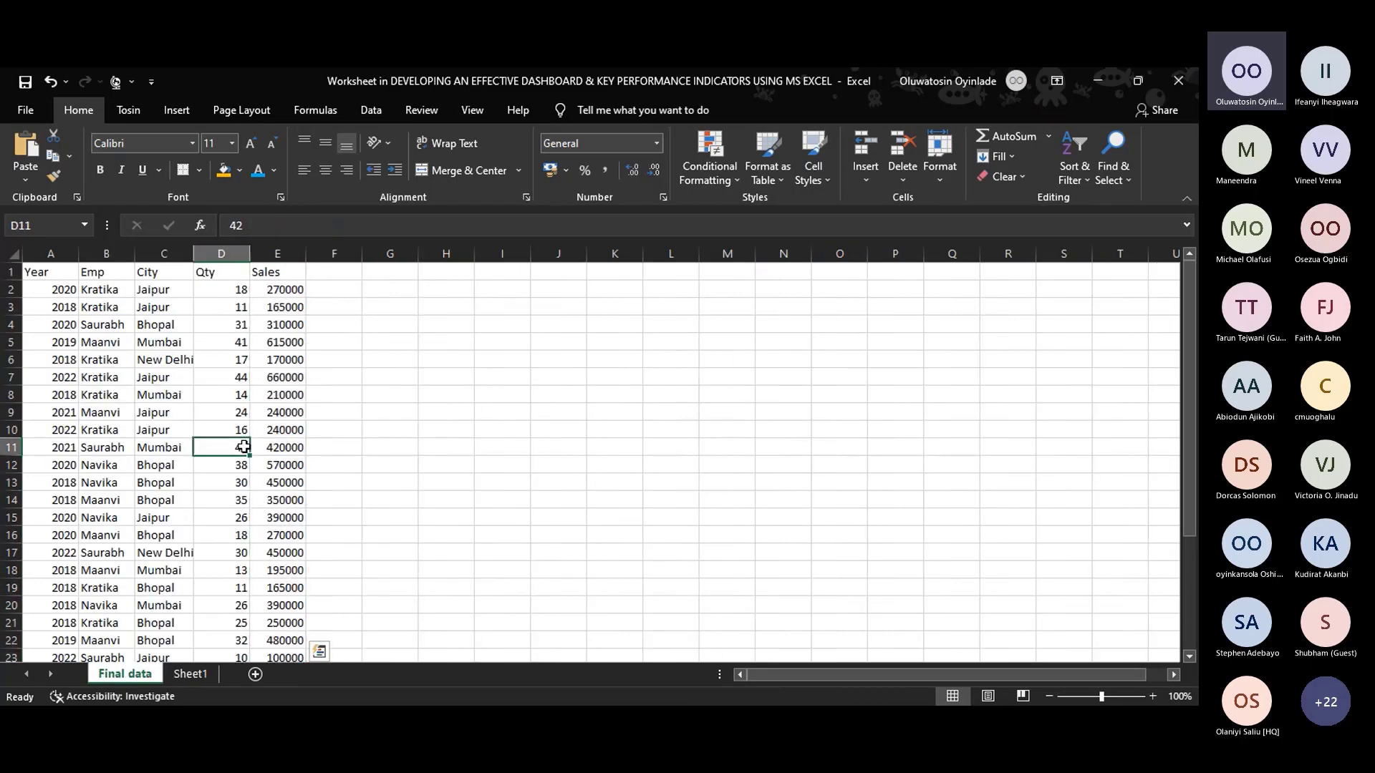
scroll(229, 472, "down", 10)
scroll(222, 483, "up", 10)
key("ctrl+t")
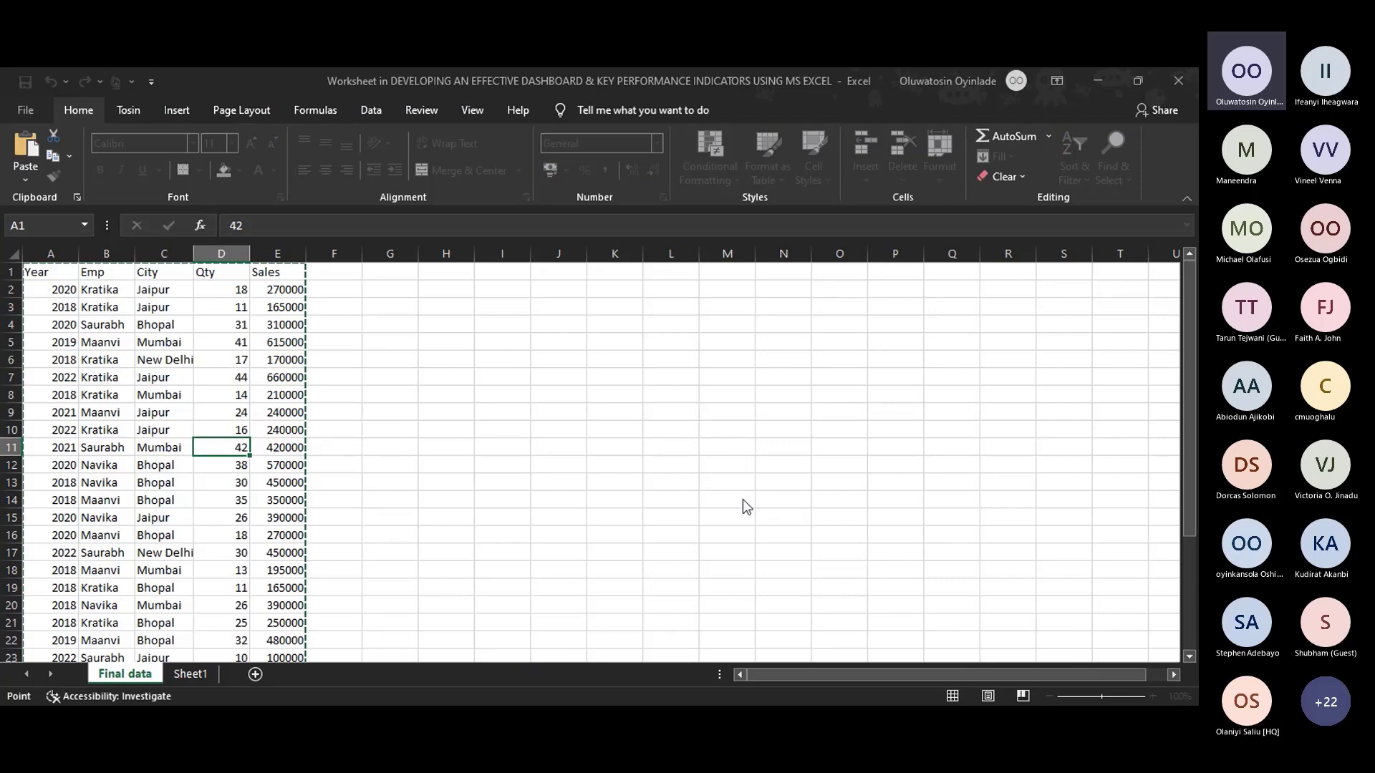
key("Escape")
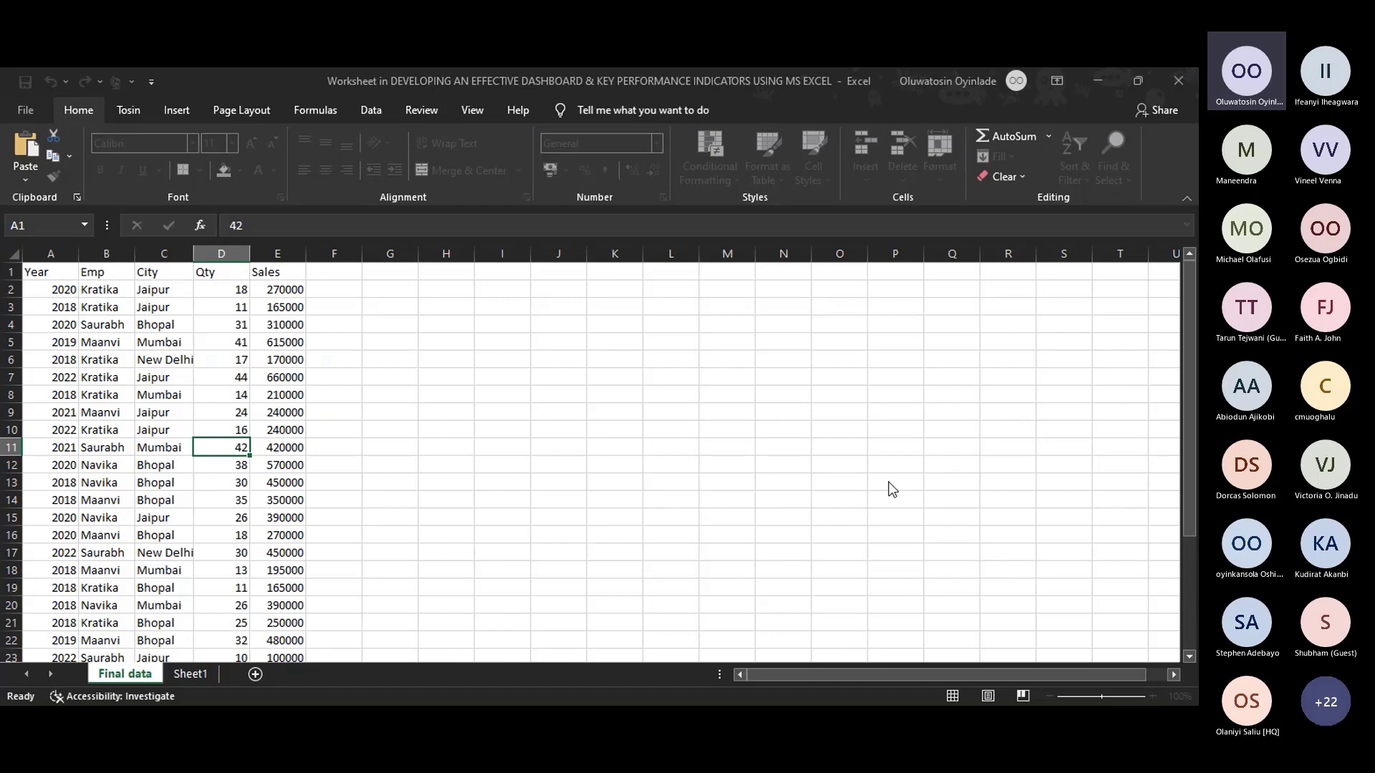
scroll(191, 445, "down", 6)
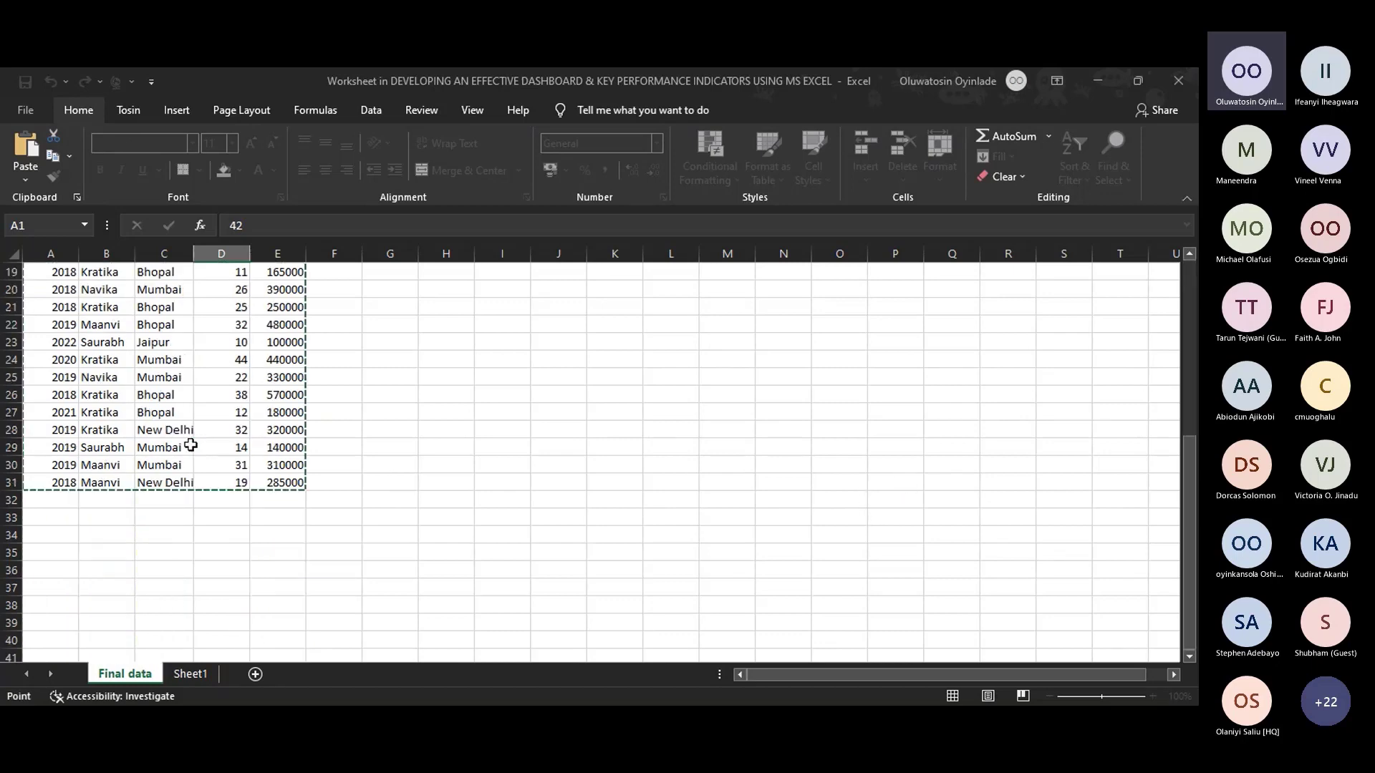
scroll(190, 445, "up", 6)
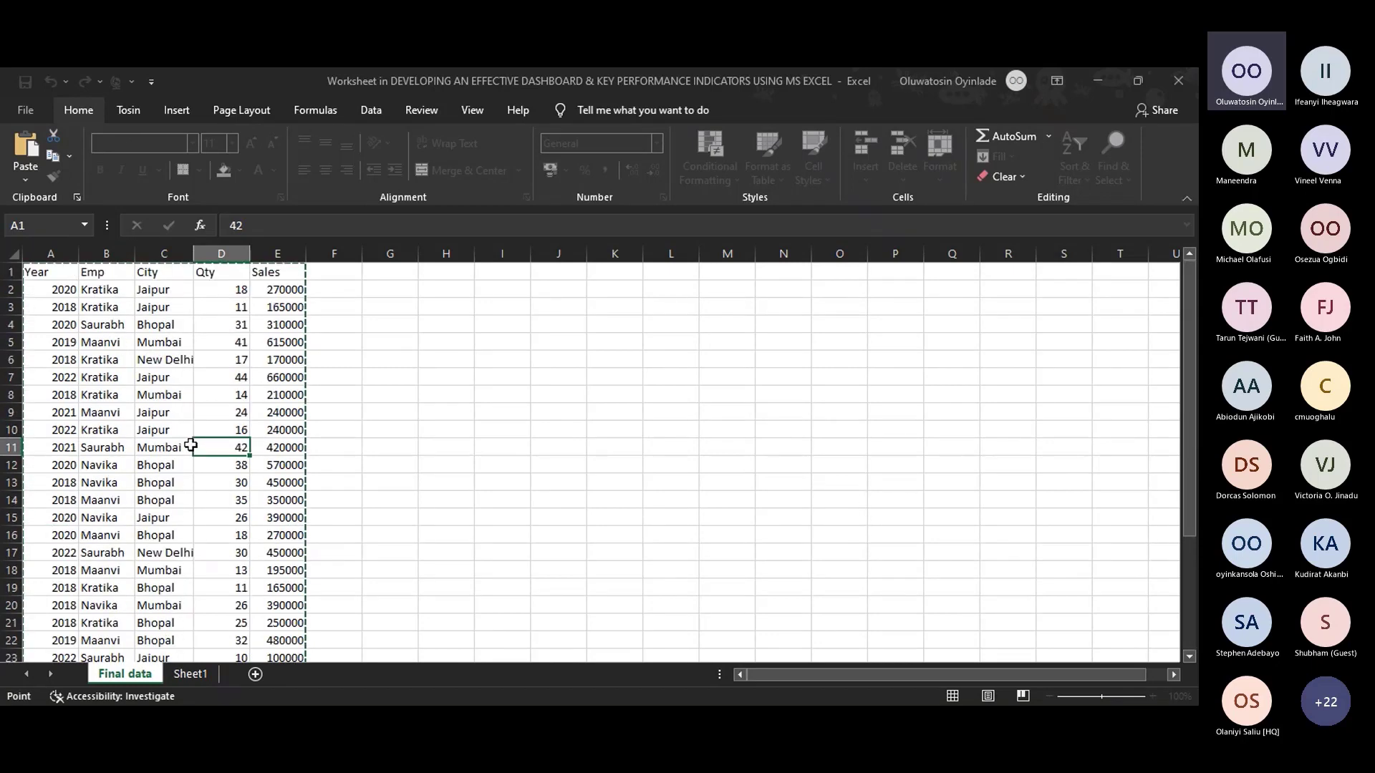
scroll(191, 445, "down", 4)
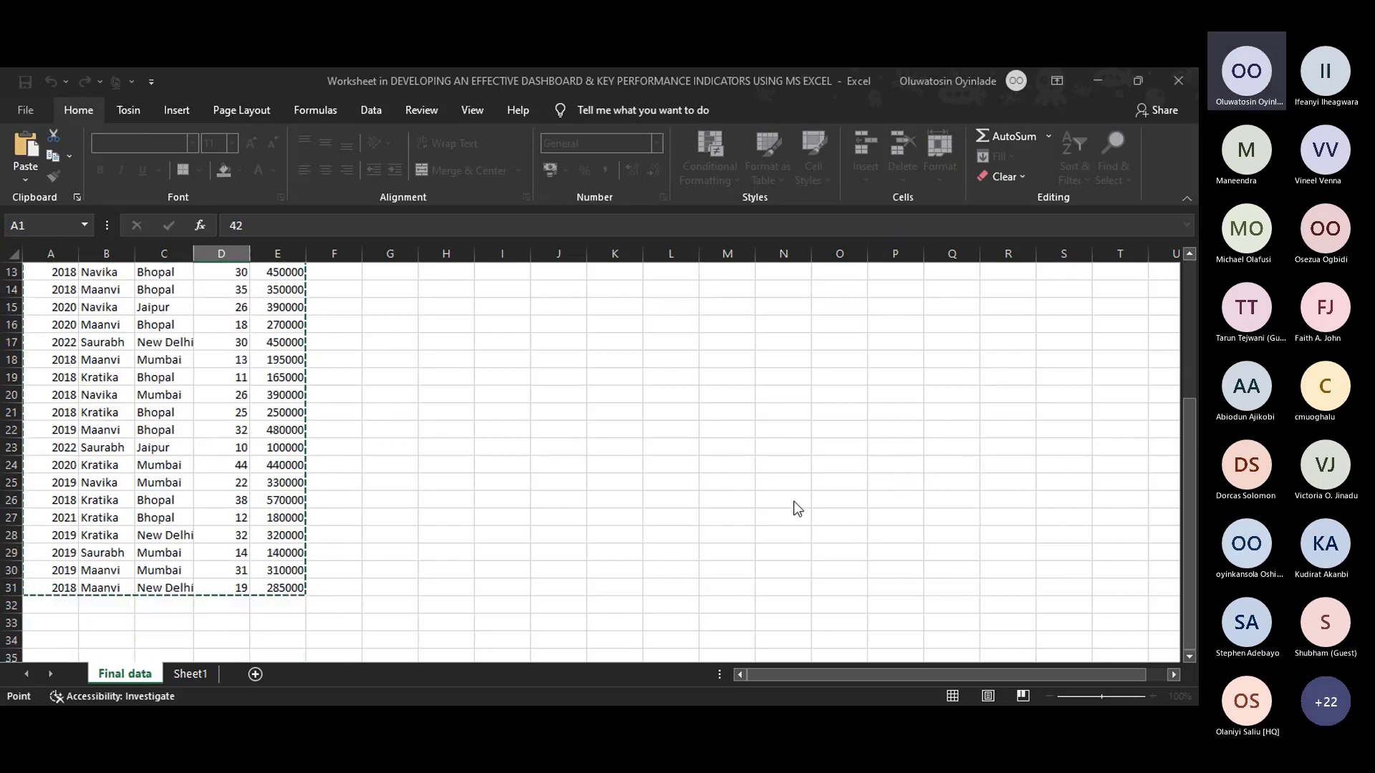
scroll(794, 494, "up", 4)
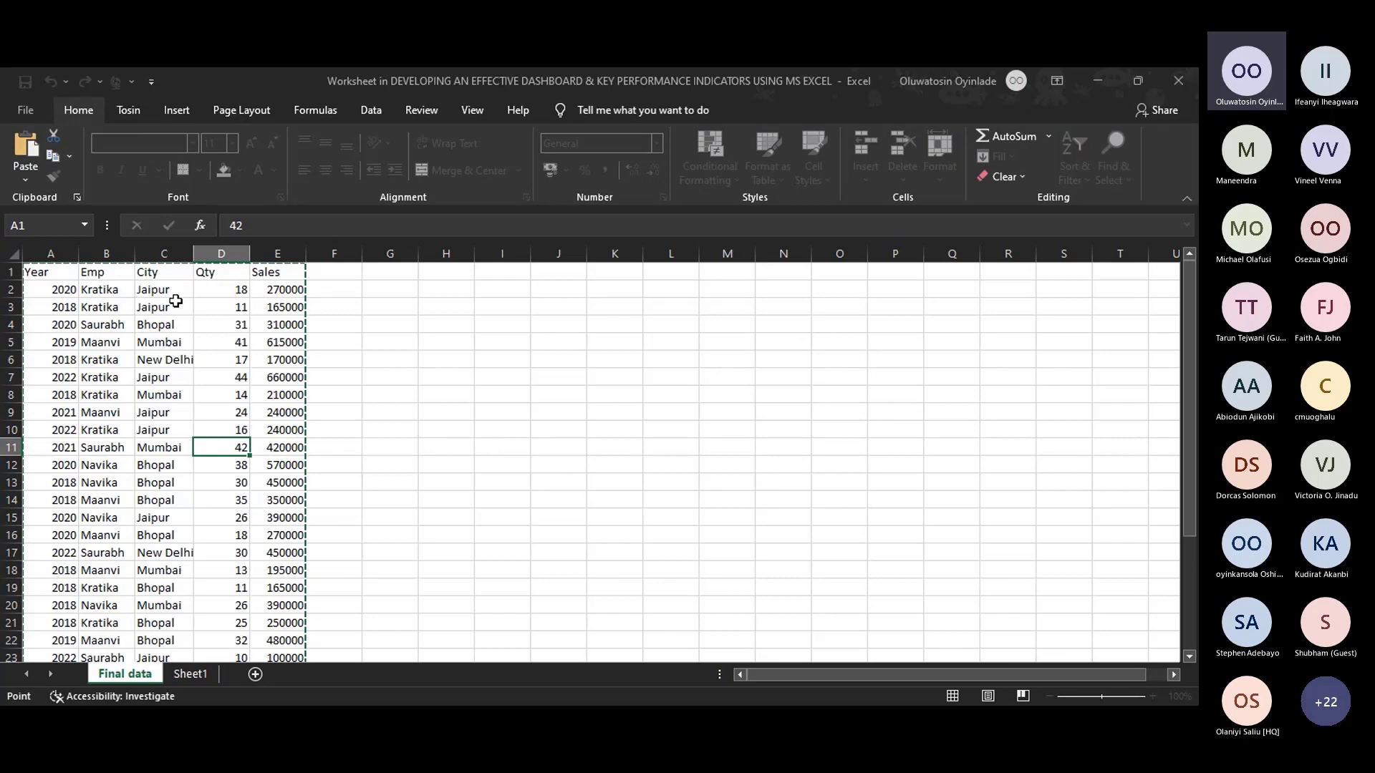
left_click(253, 467)
Add a sum of the Sales column in cell E32, directly below the table's last row.
scroll(253, 467, "down", 4)
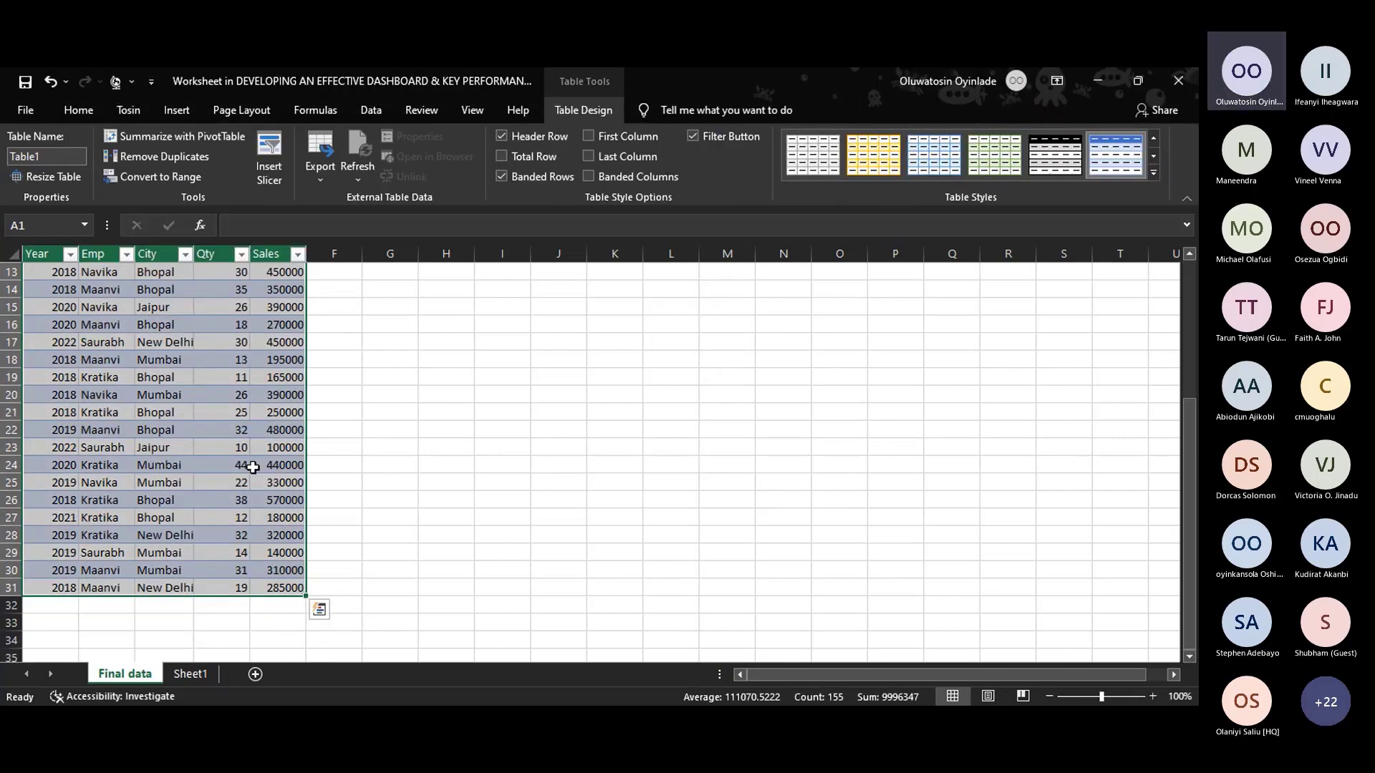
scroll(252, 467, "up", 4)
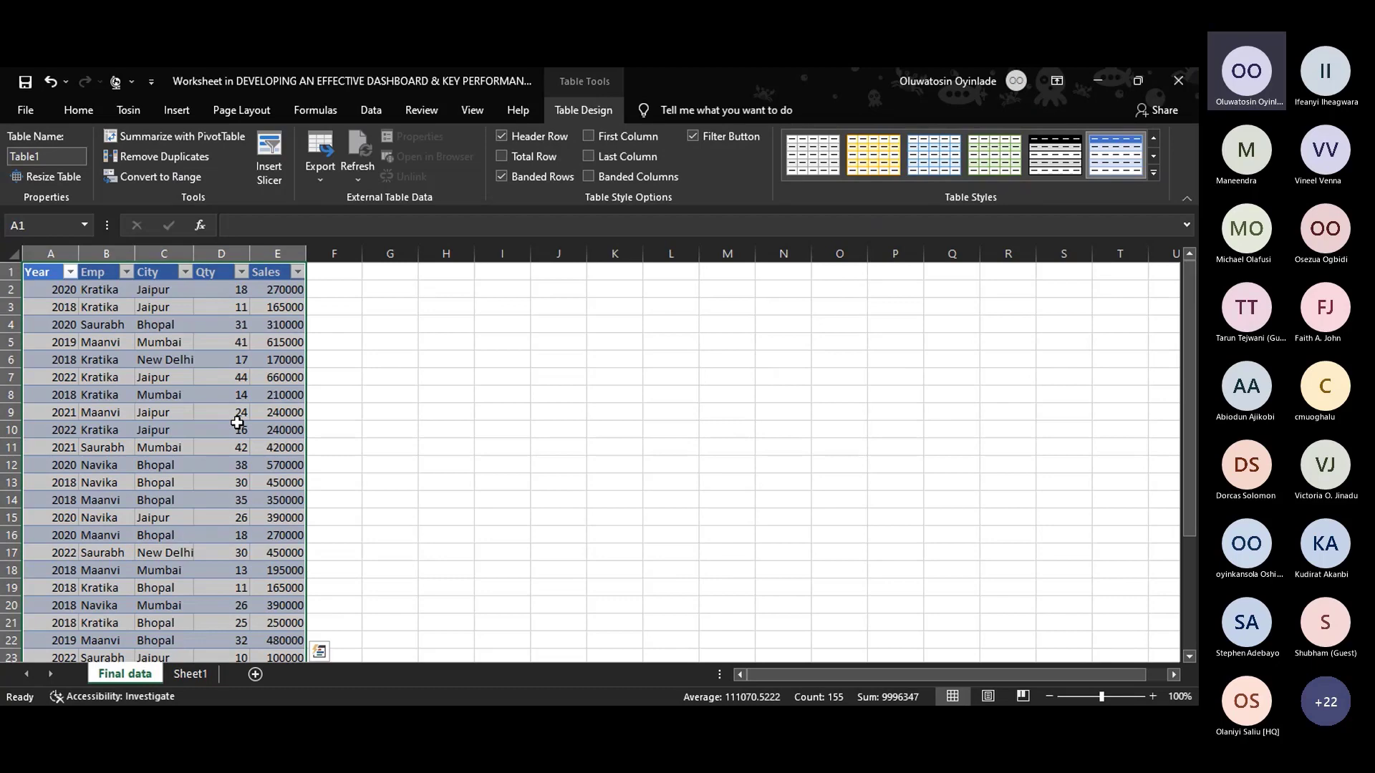
scroll(237, 422, "down", 6)
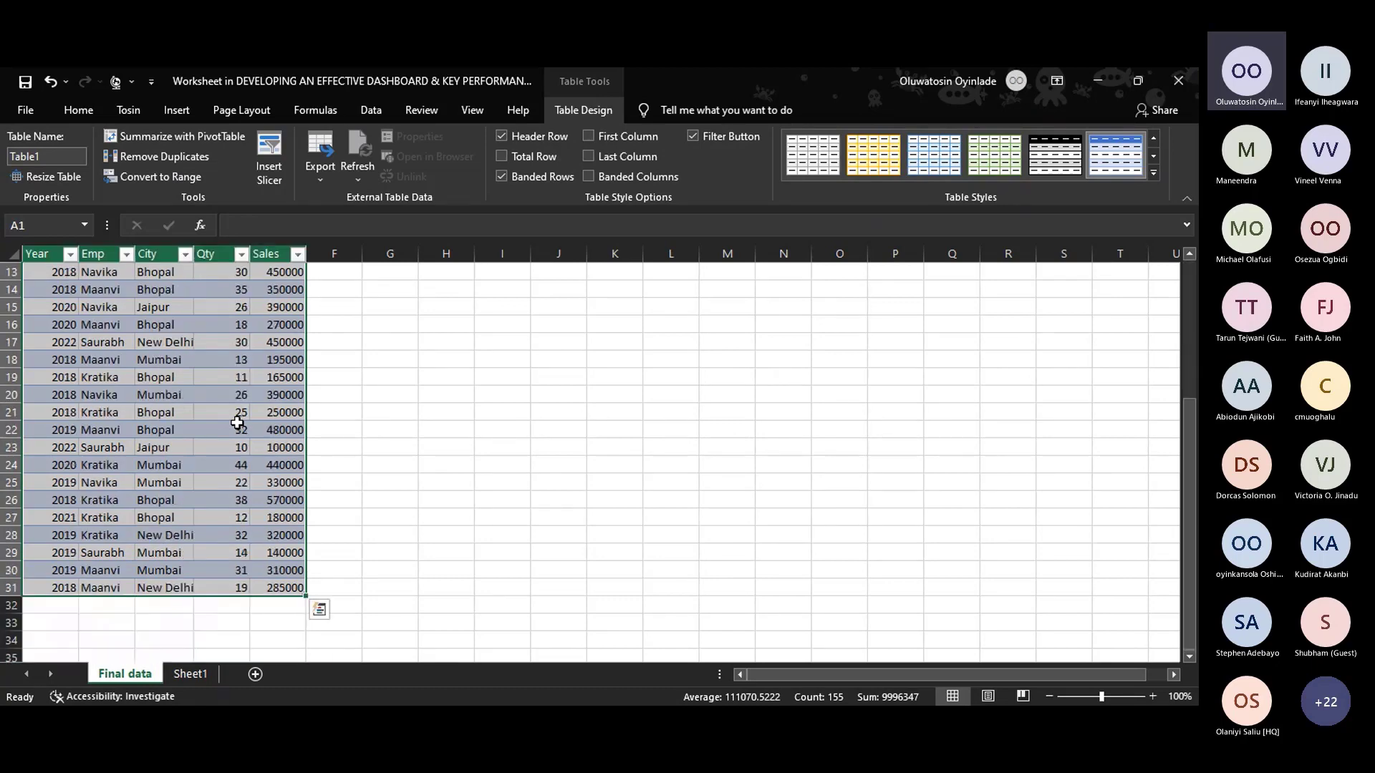
scroll(265, 478, "up", 6)
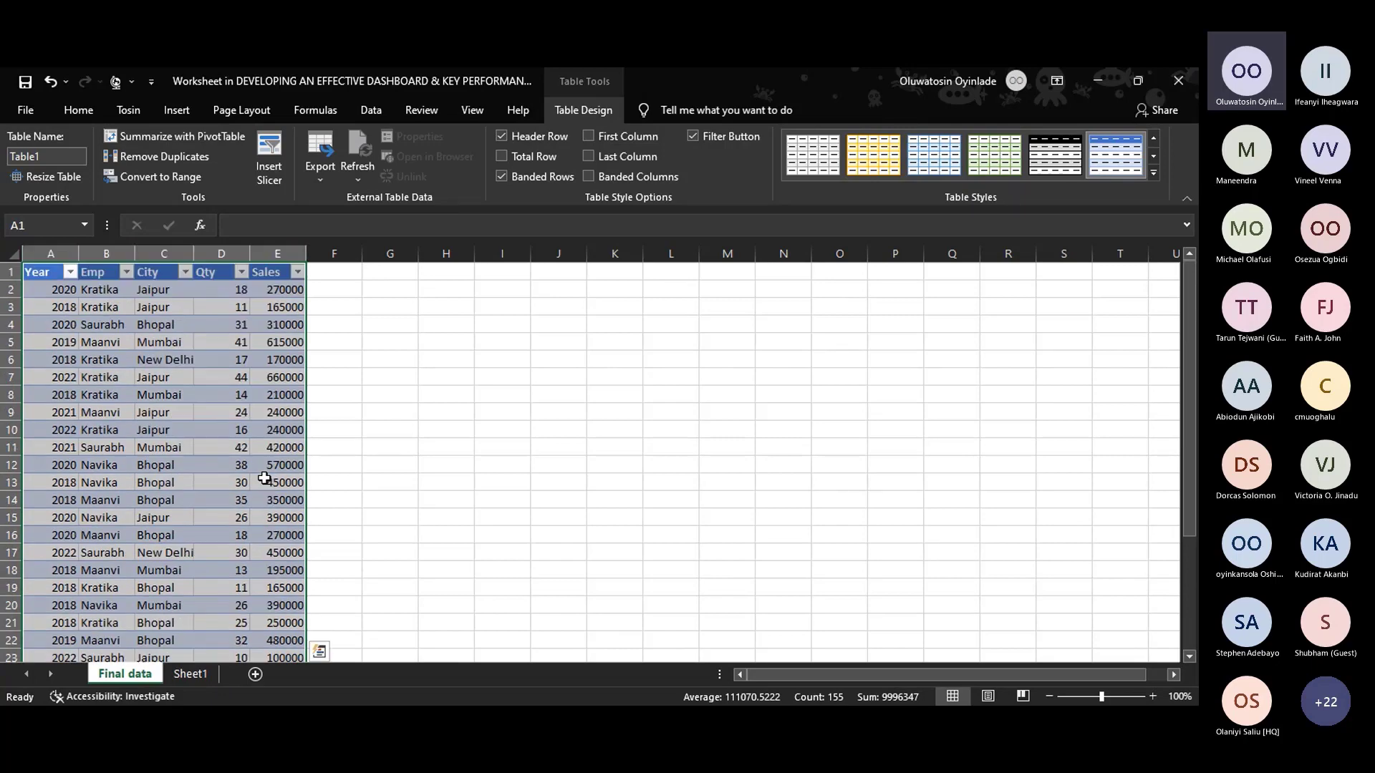
scroll(265, 478, "down", 5)
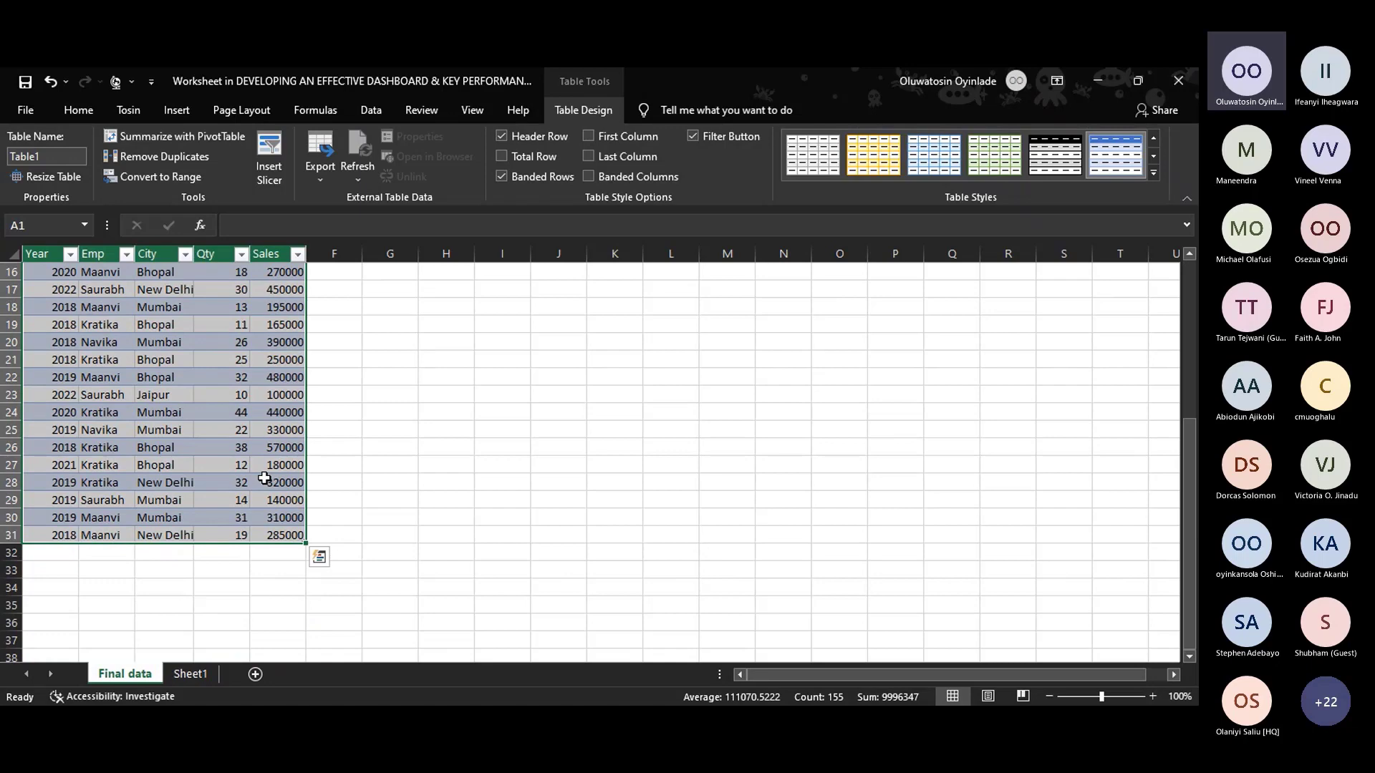
left_click(283, 557)
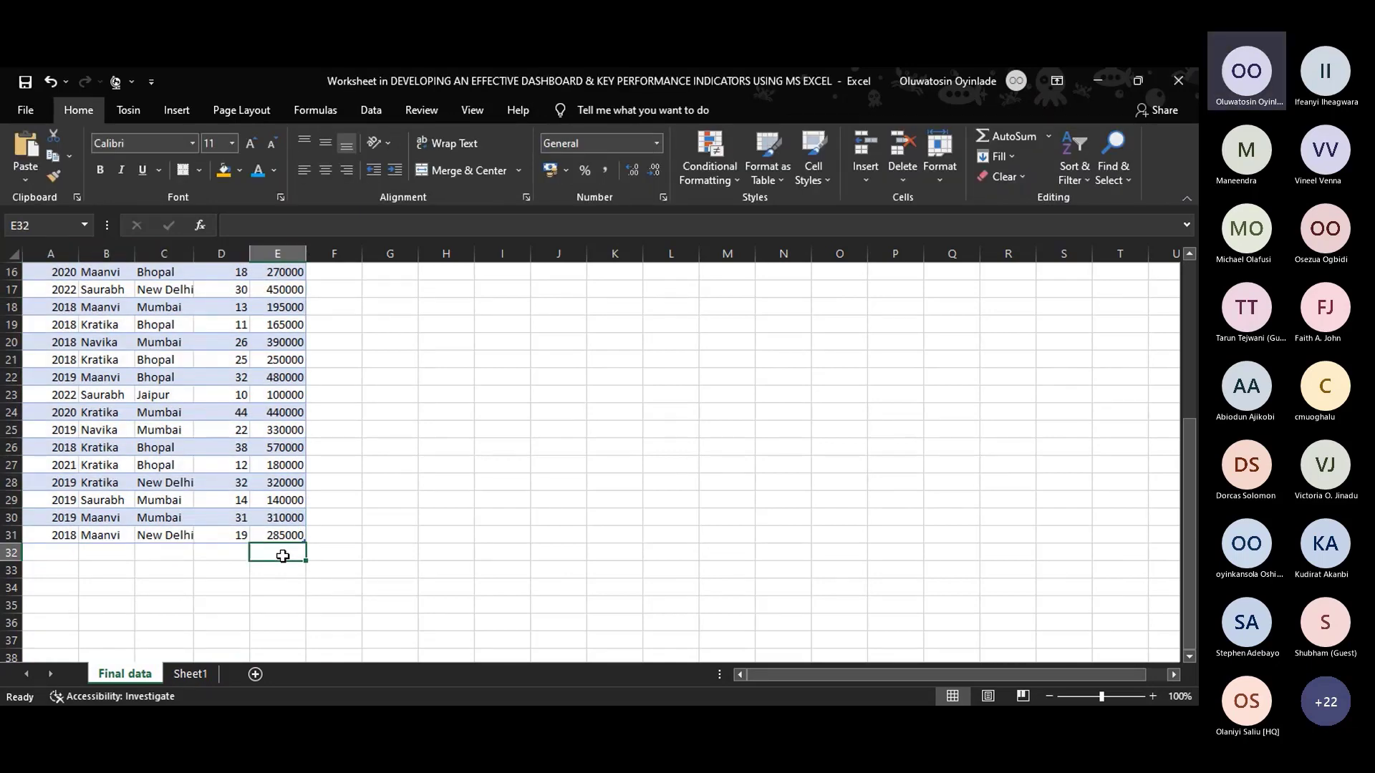
key("alt+equal")
key("Return")
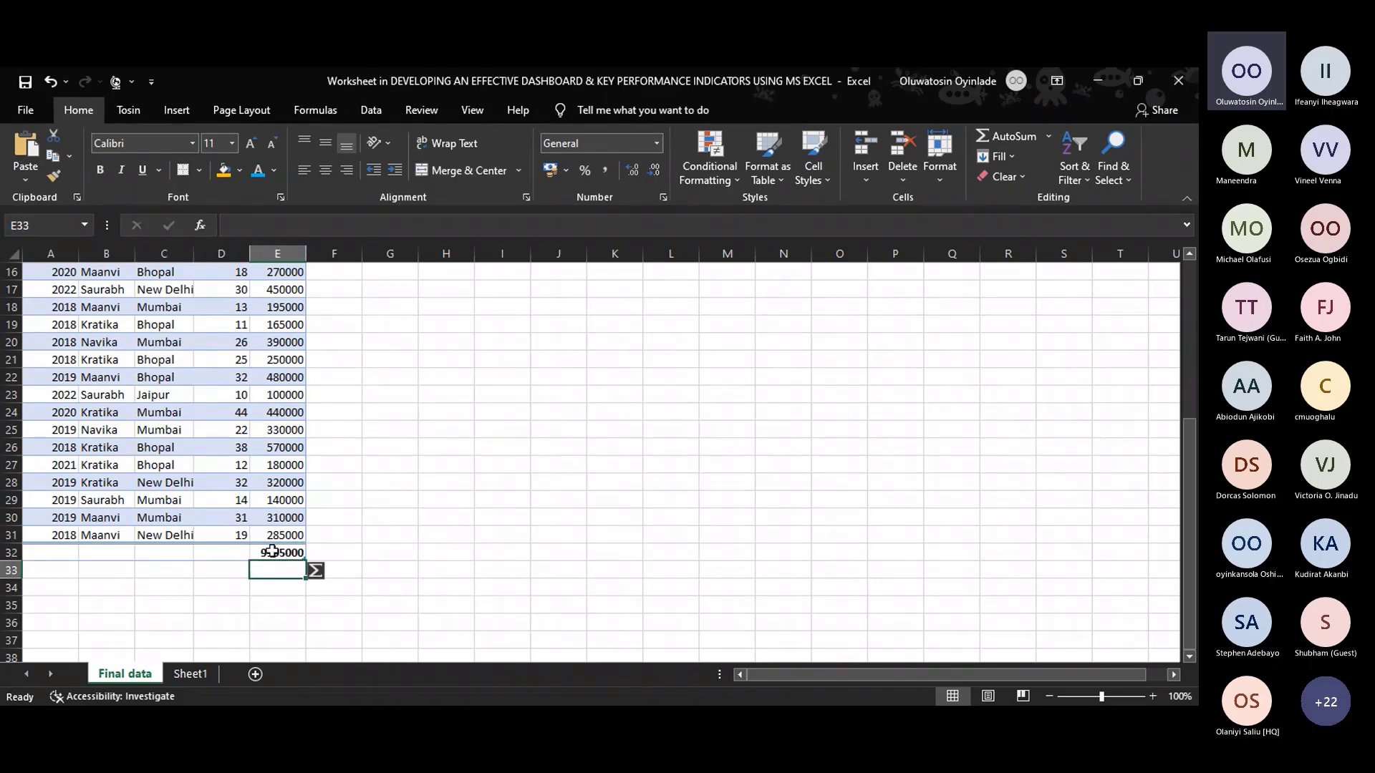
left_click(272, 553)
Add a sum of the Qty column in cell D32, in the table's totals row.
scroll(239, 445, "down", 1)
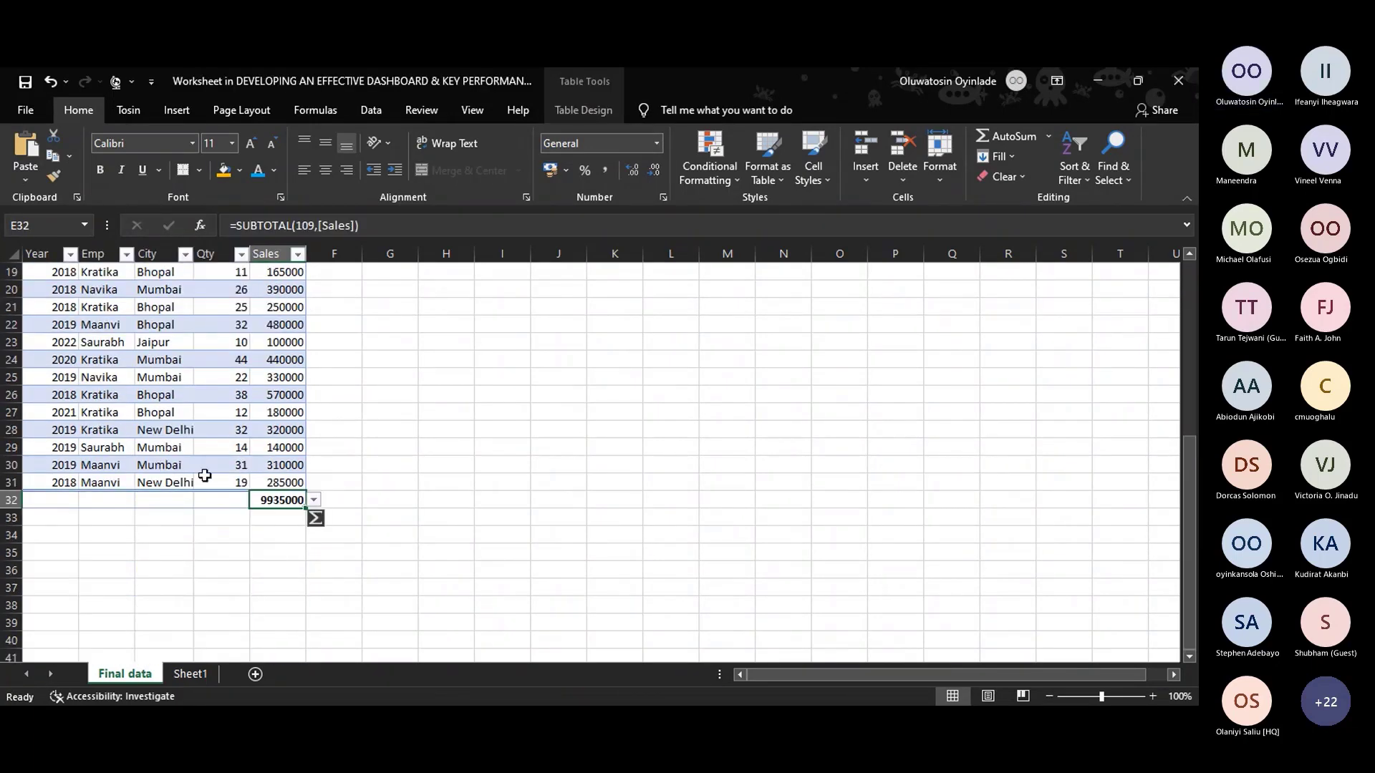
left_click(241, 499)
key("alt+equal")
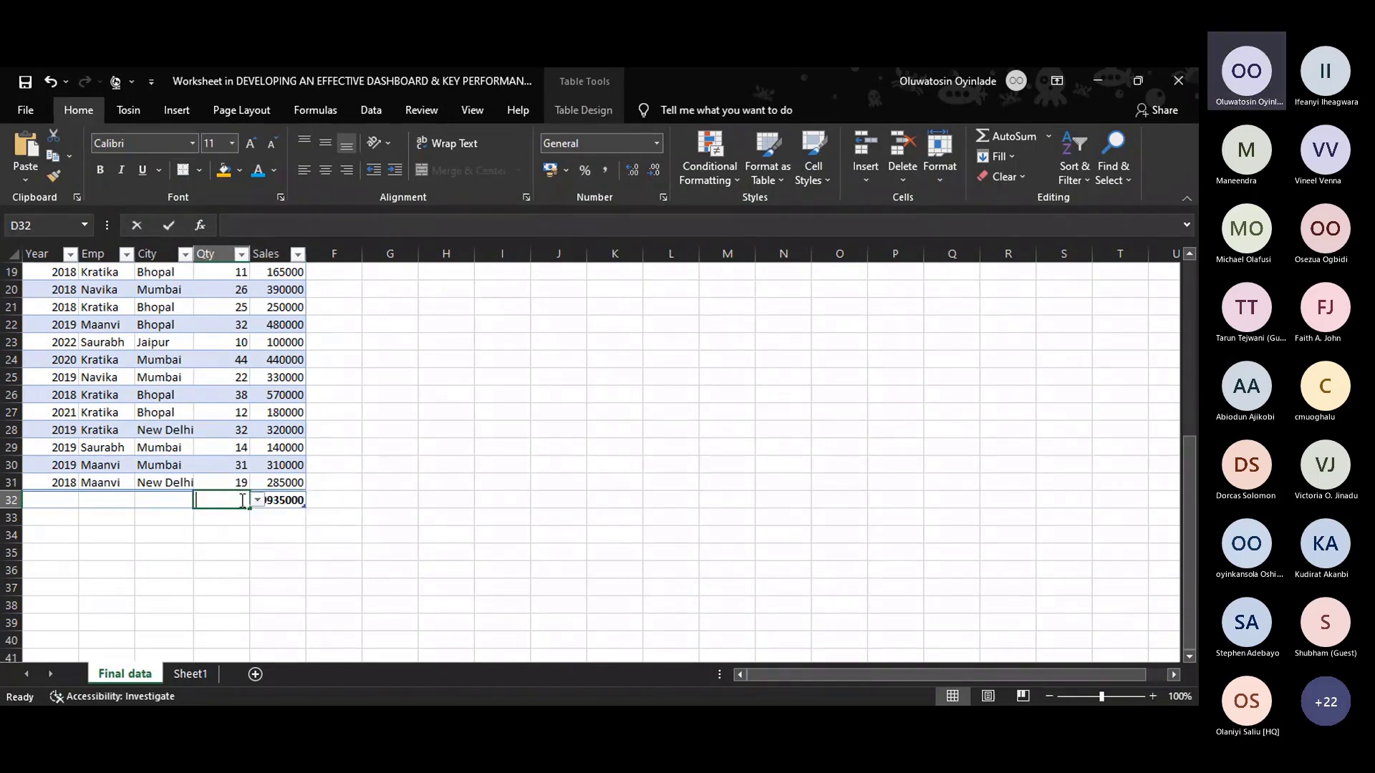
key("Return")
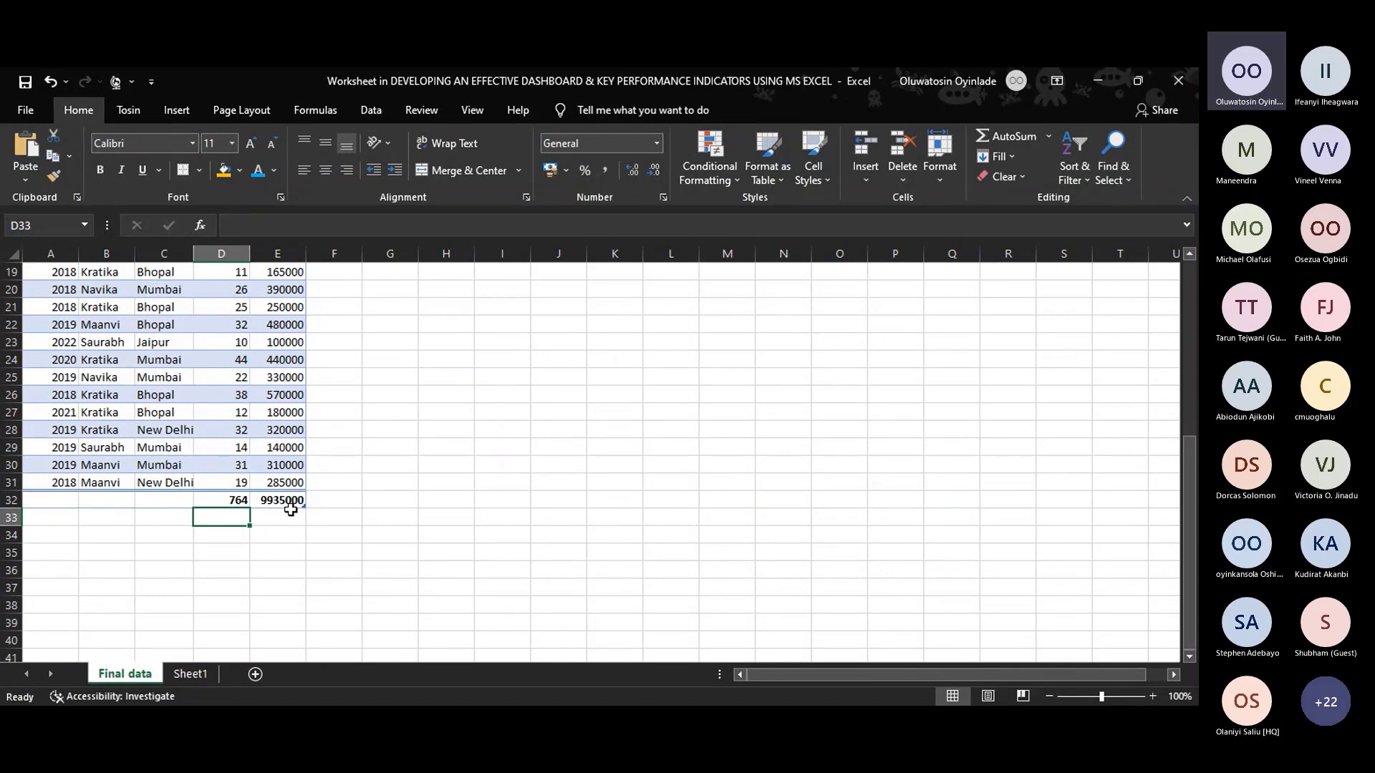
Format the Sales values and their total, E2:E32, as US dollar accounting amounts.
scroll(290, 509, "up", 6)
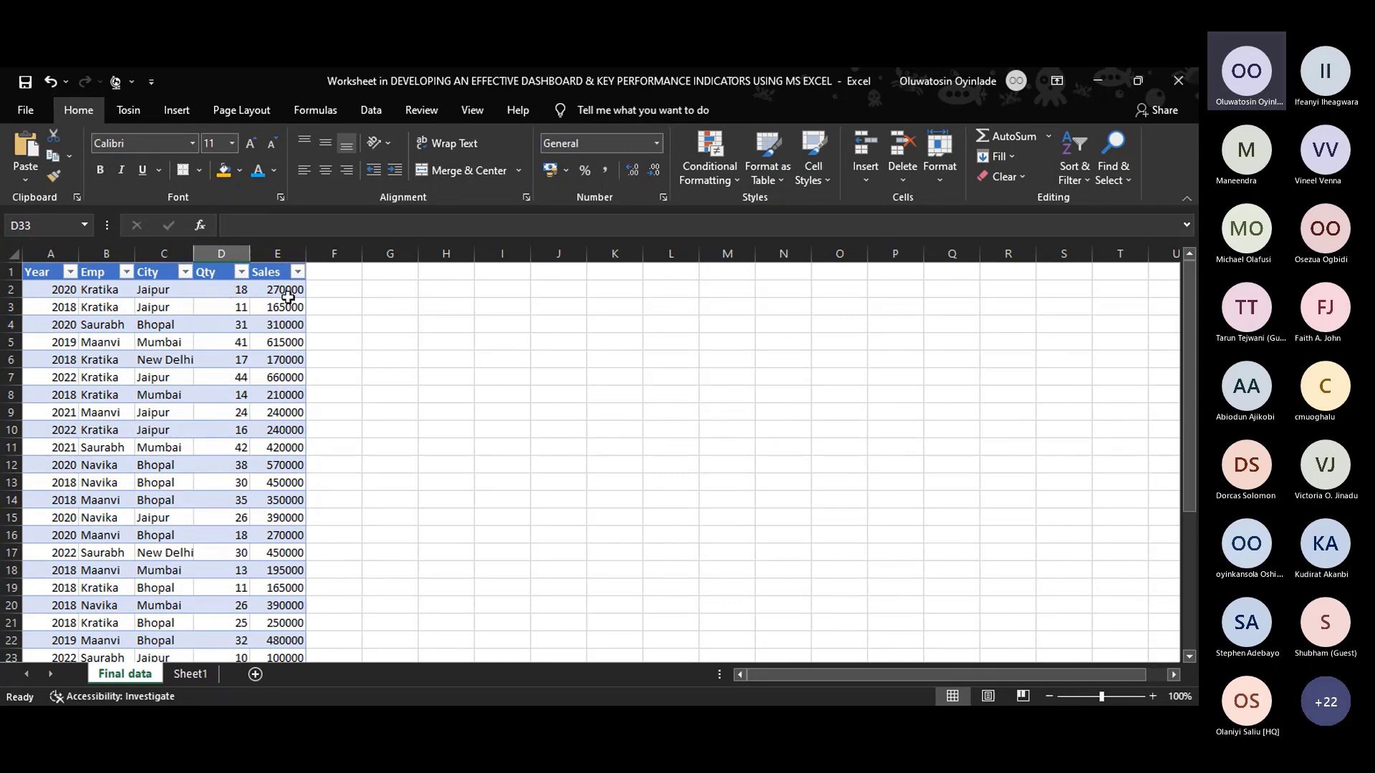
left_click_drag(286, 295, 286, 624)
scroll(373, 429, "up", 1)
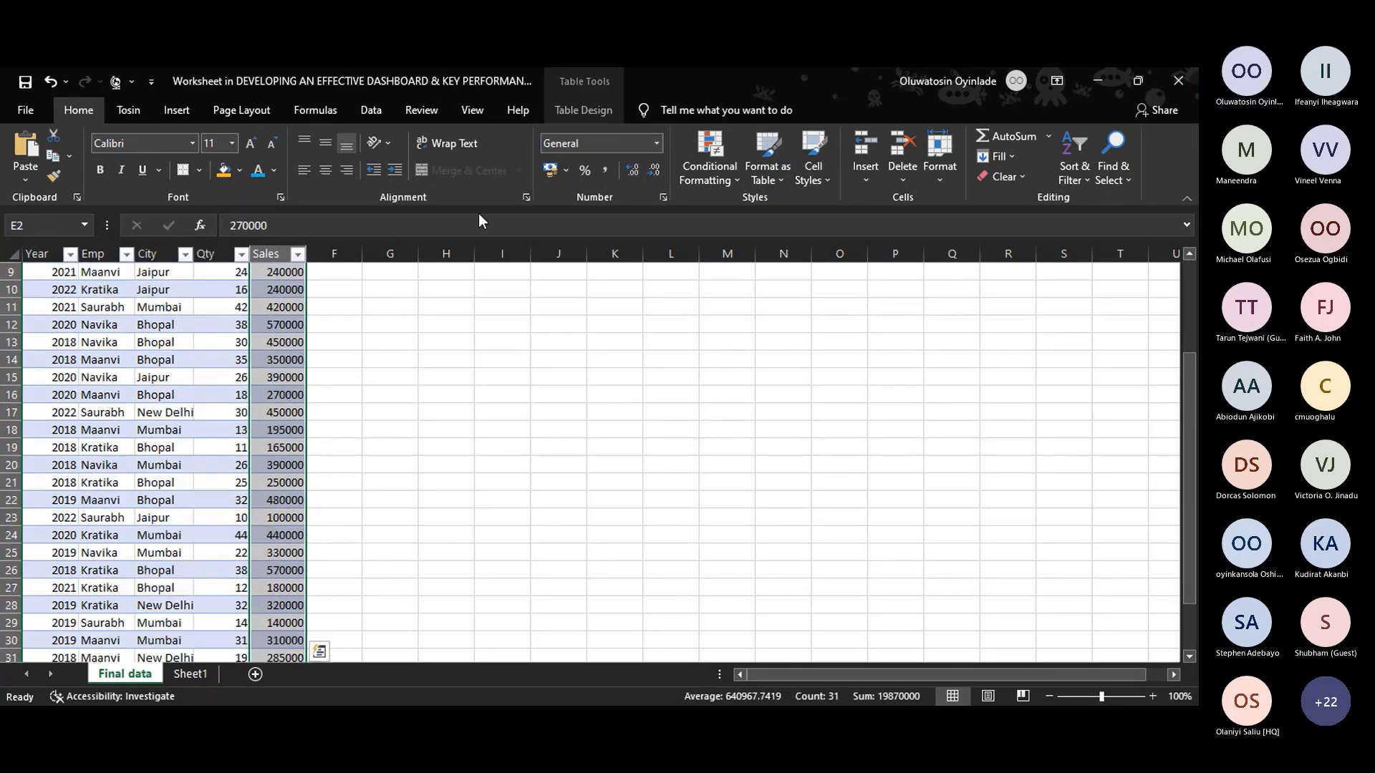
left_click(566, 170)
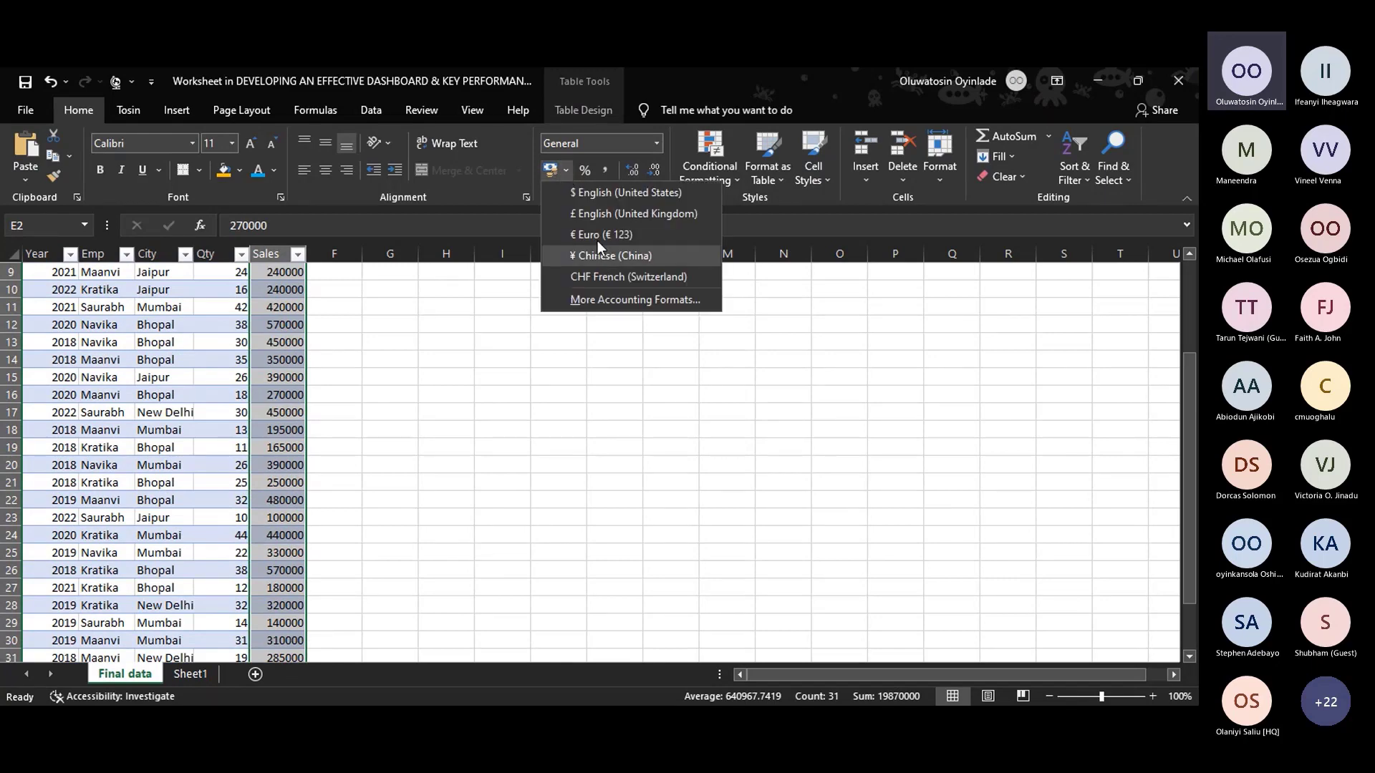
left_click(607, 190)
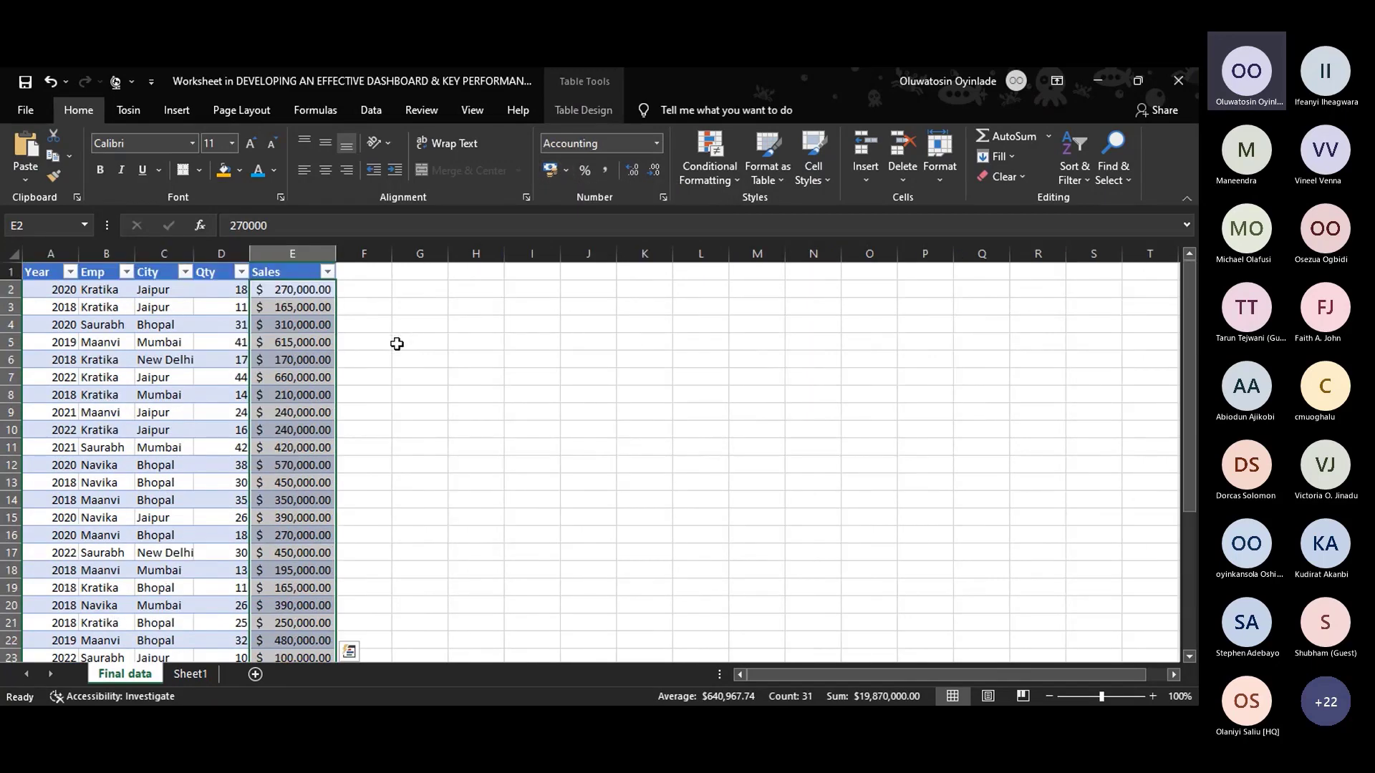
scroll(458, 380, "down", 5)
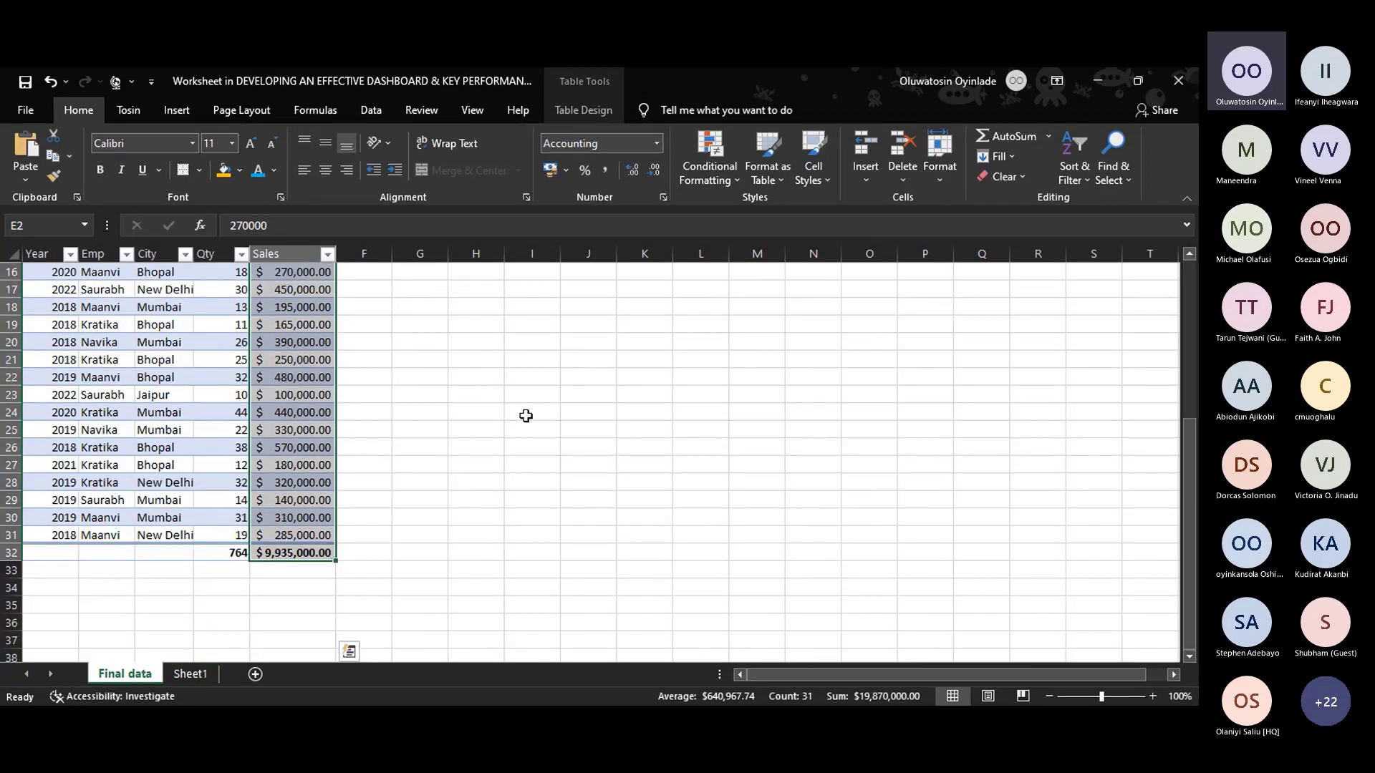
scroll(573, 444, "up", 4)
Autofit the Sales column to its dollar amounts on the Final data sheet.
left_click(1135, 695)
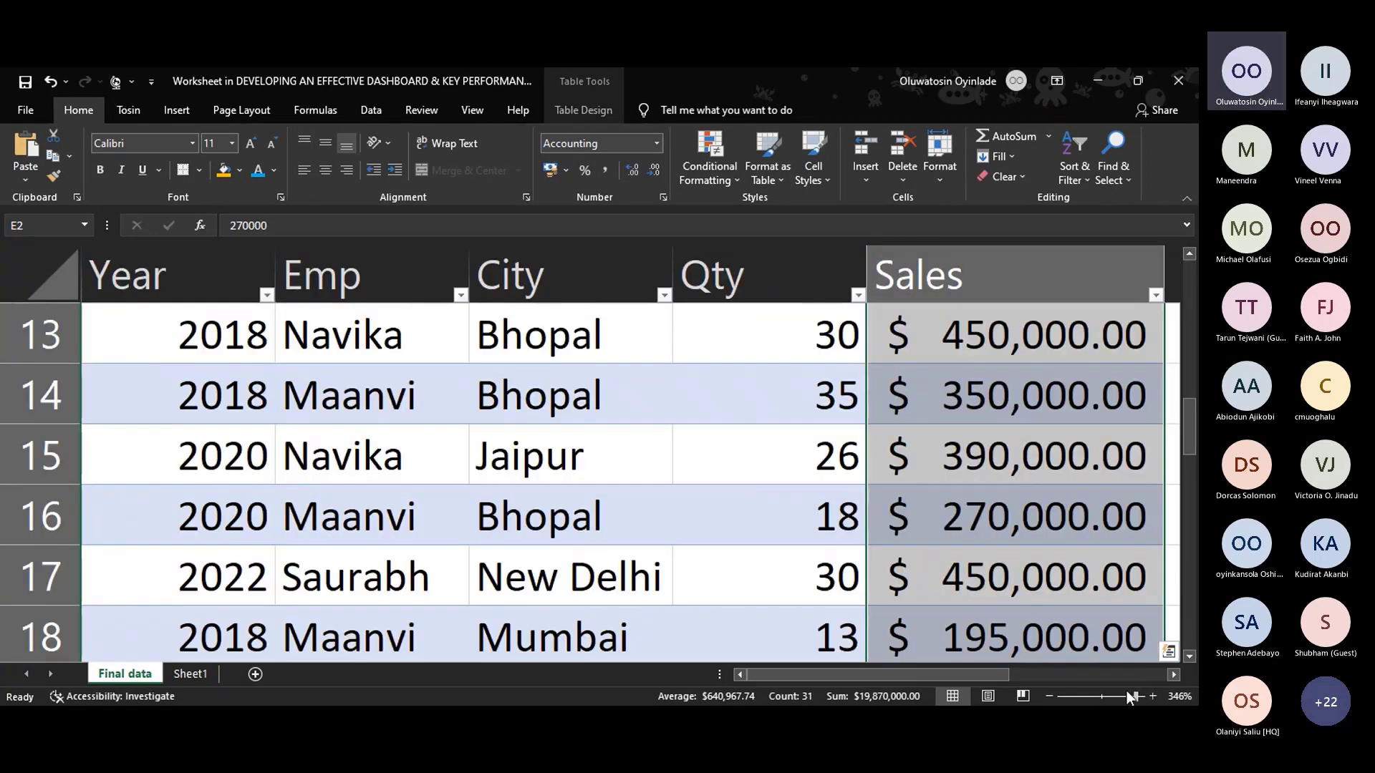
left_click_drag(1137, 698, 1111, 700)
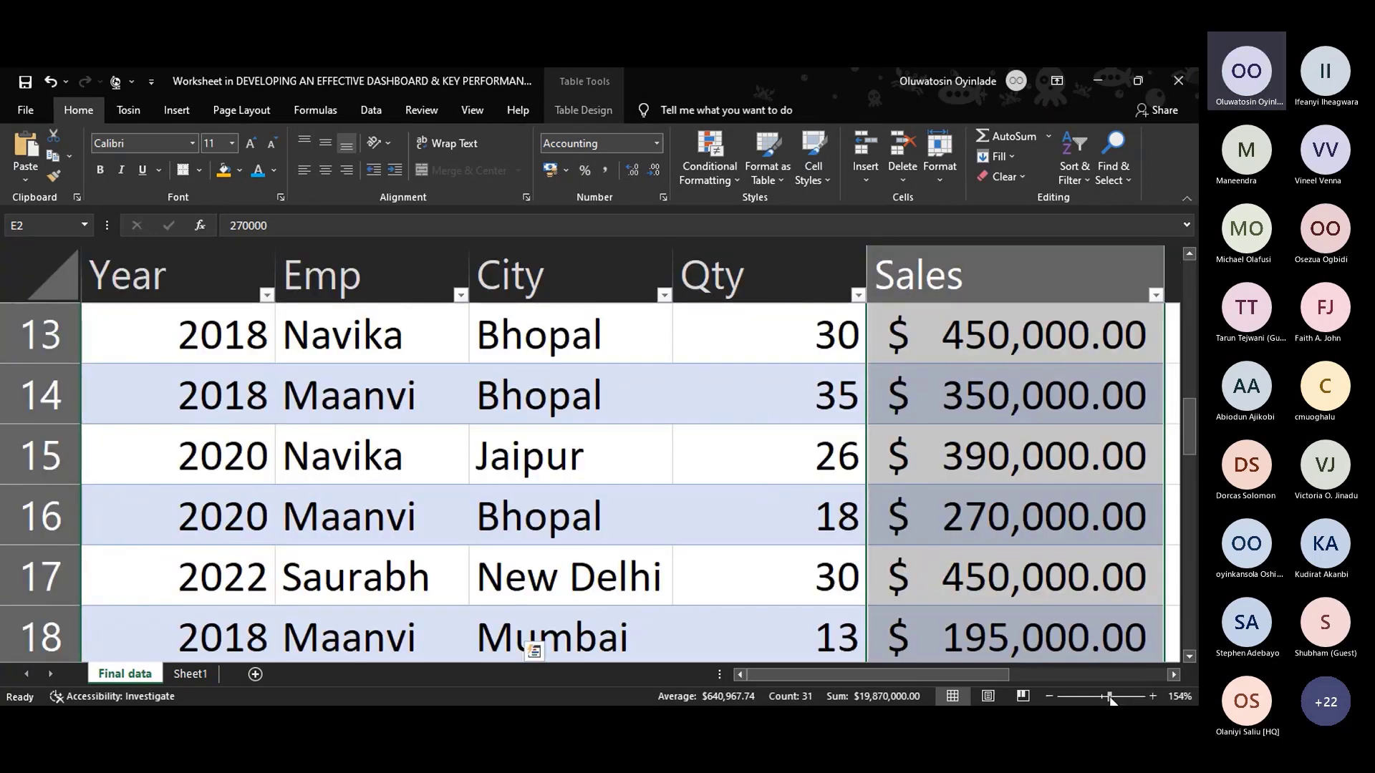
scroll(371, 389, "up", 2)
scroll(379, 387, "down", 6)
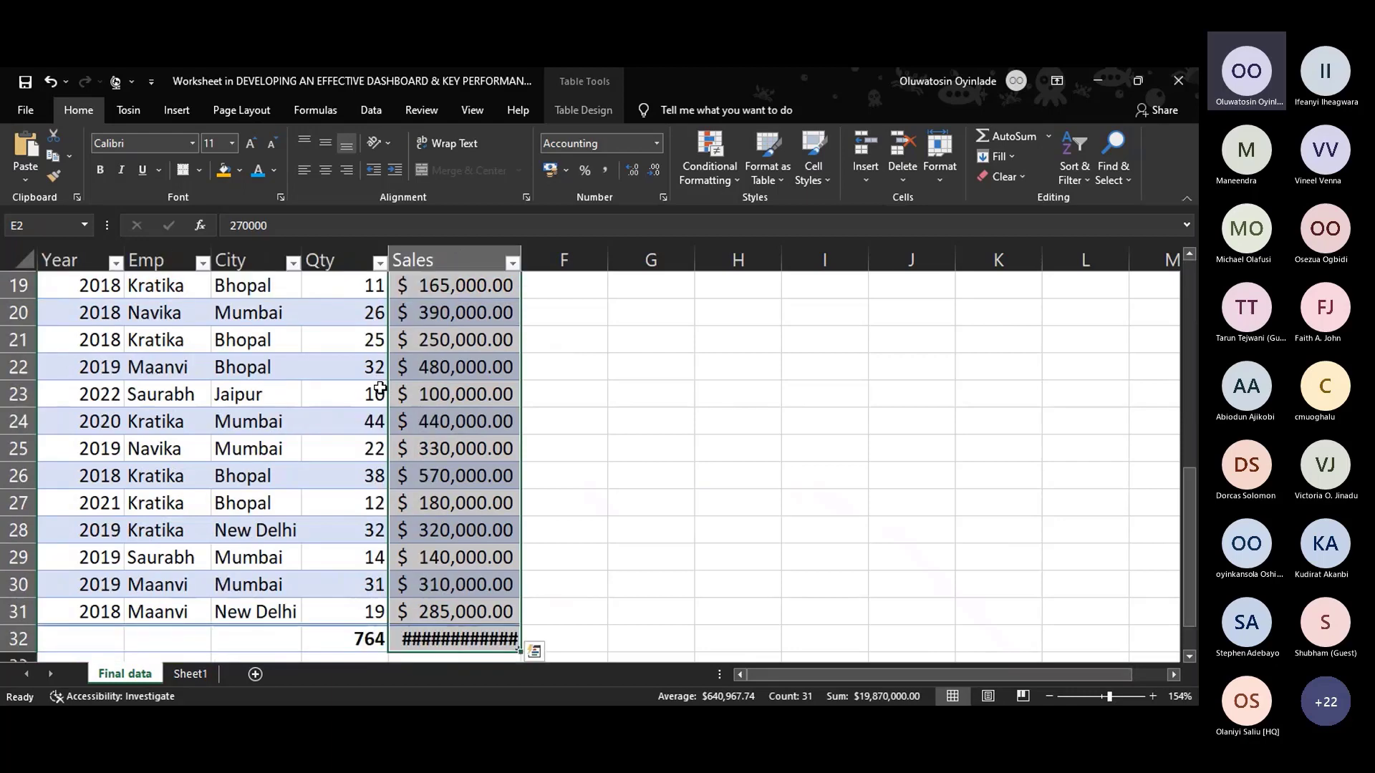
scroll(380, 387, "down", 2)
double_click(521, 259)
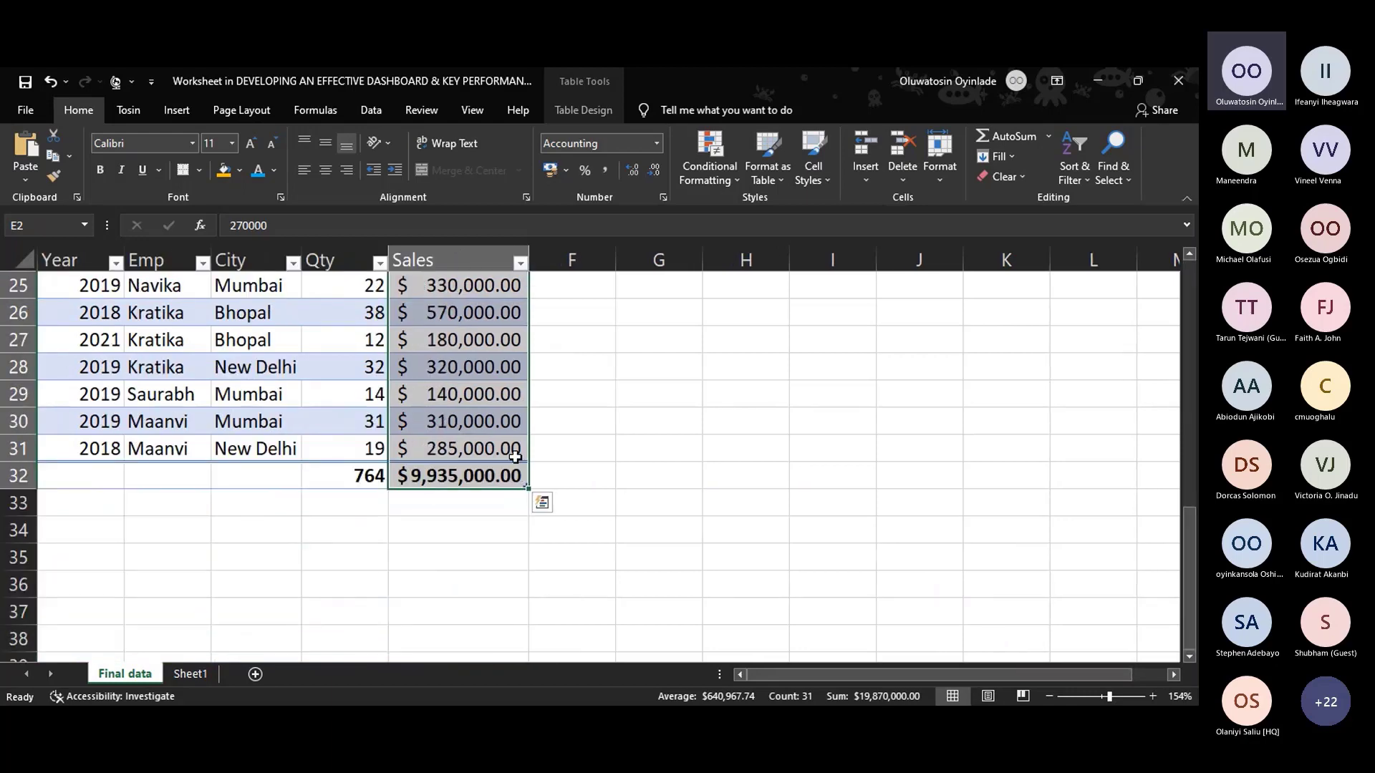
Try to reference the Sales total from the Final data table in cell C2 on Sheet1, beside Total Sales.
left_click(191, 673)
left_click(243, 300)
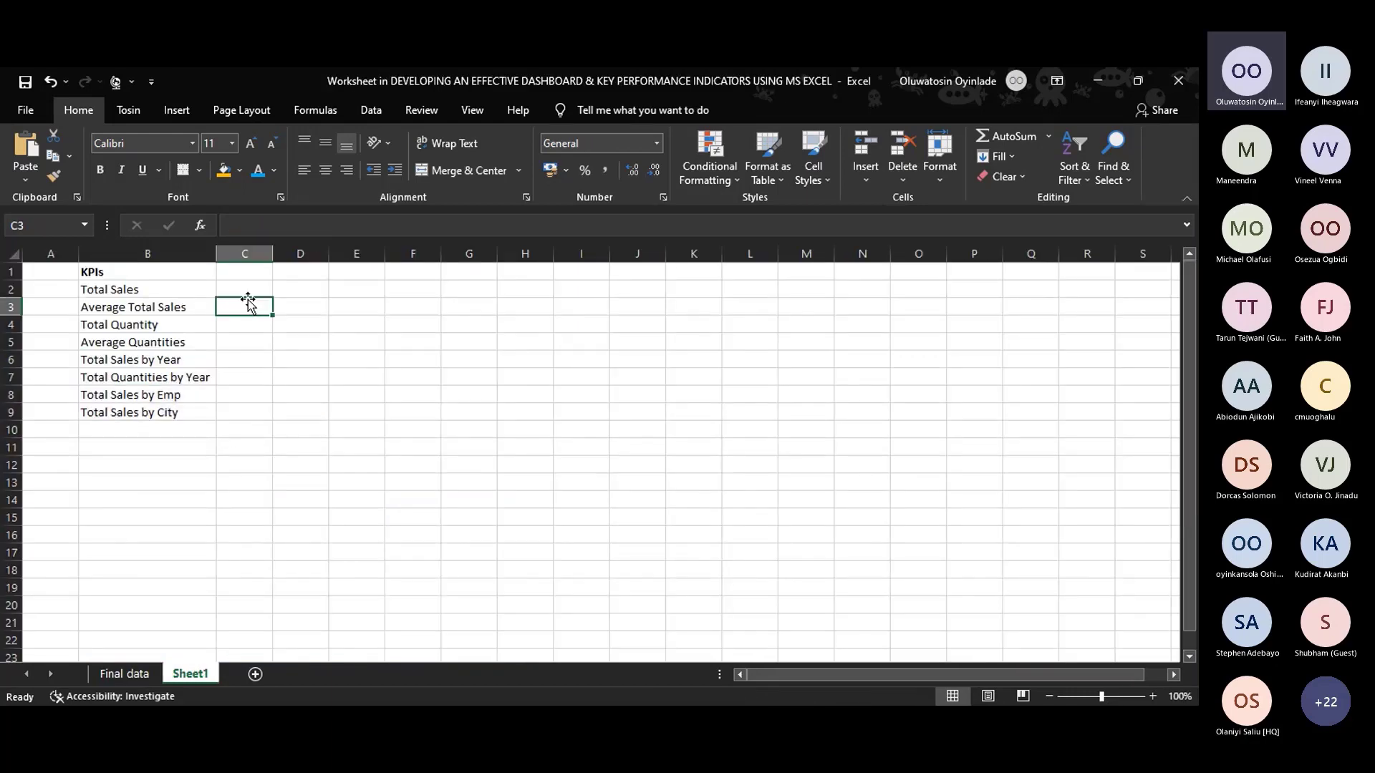
left_click(260, 287)
type("=")
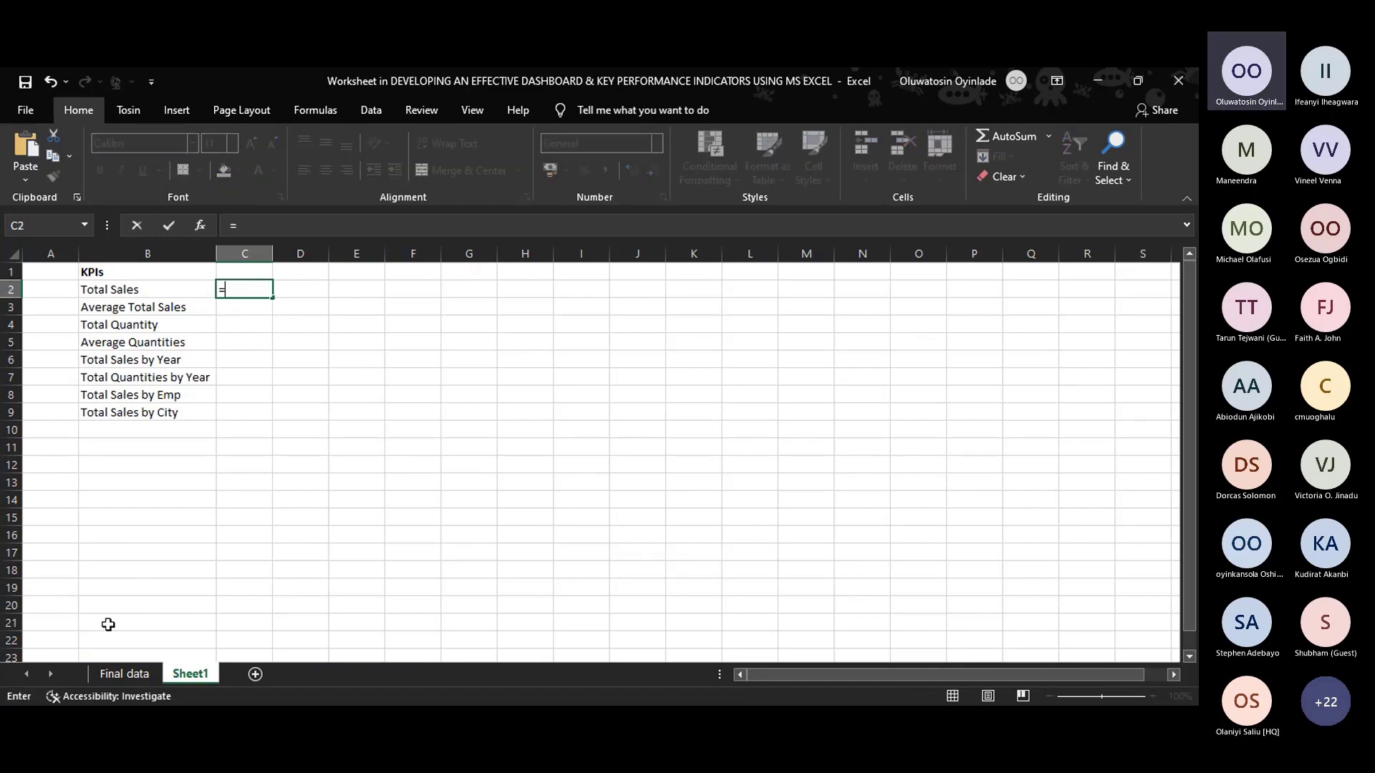
left_click(128, 674)
left_click(444, 475)
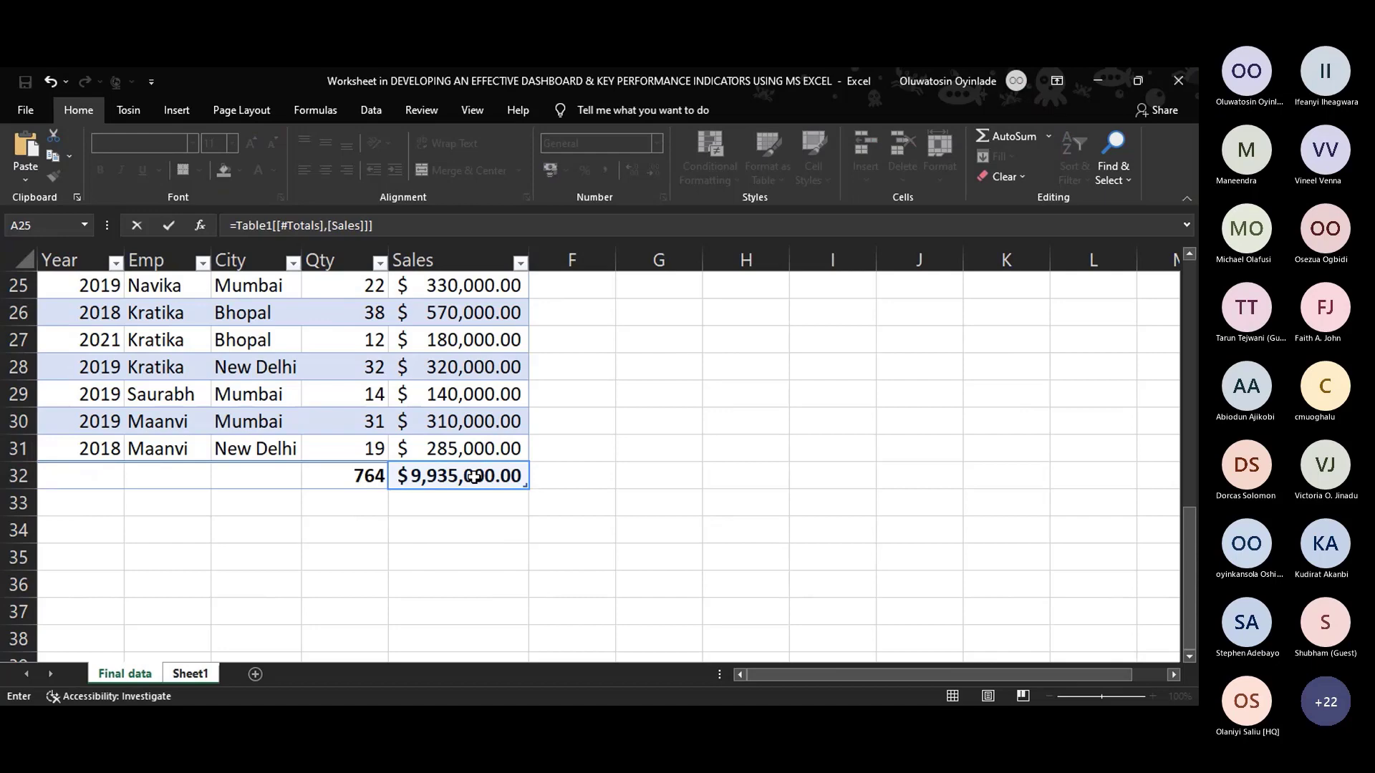
key("Return")
left_click(576, 491)
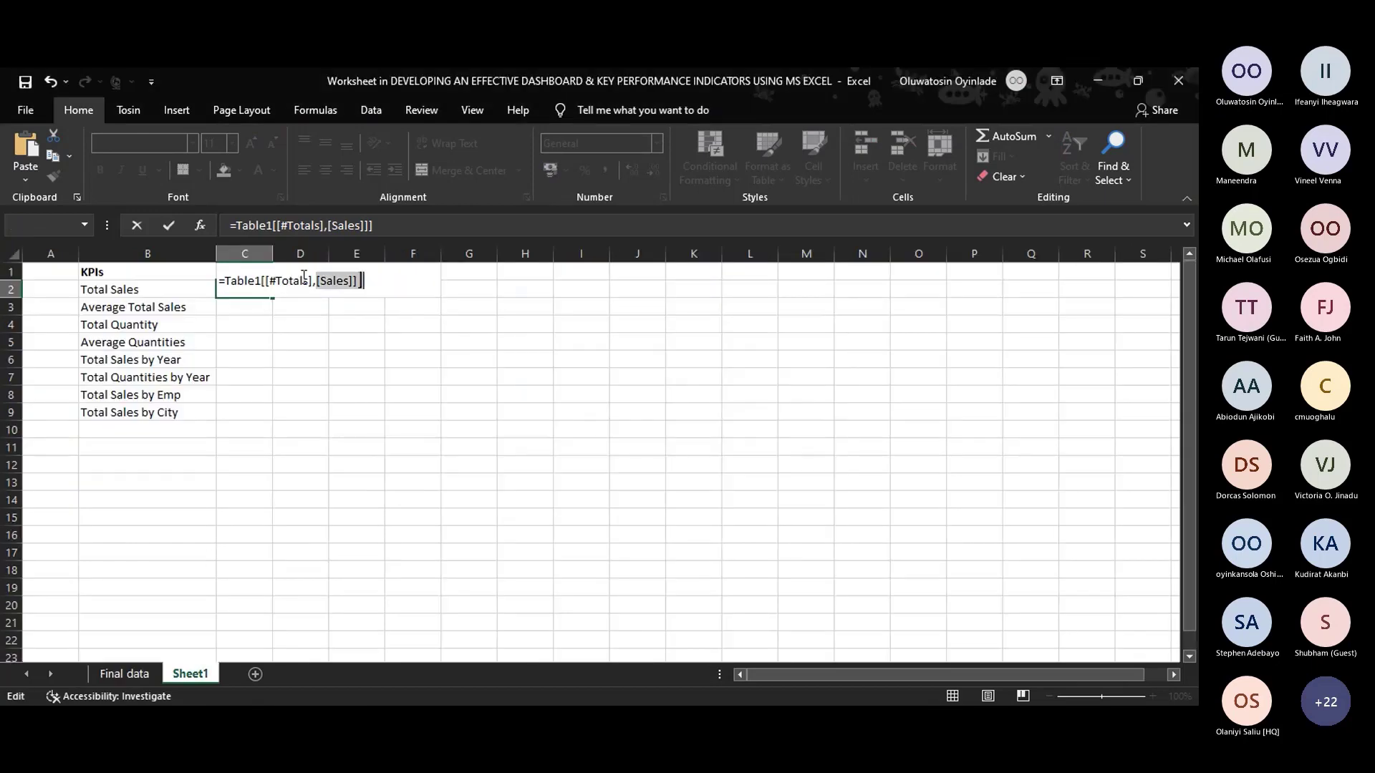
key("BackSpace")
key("BackSpace")
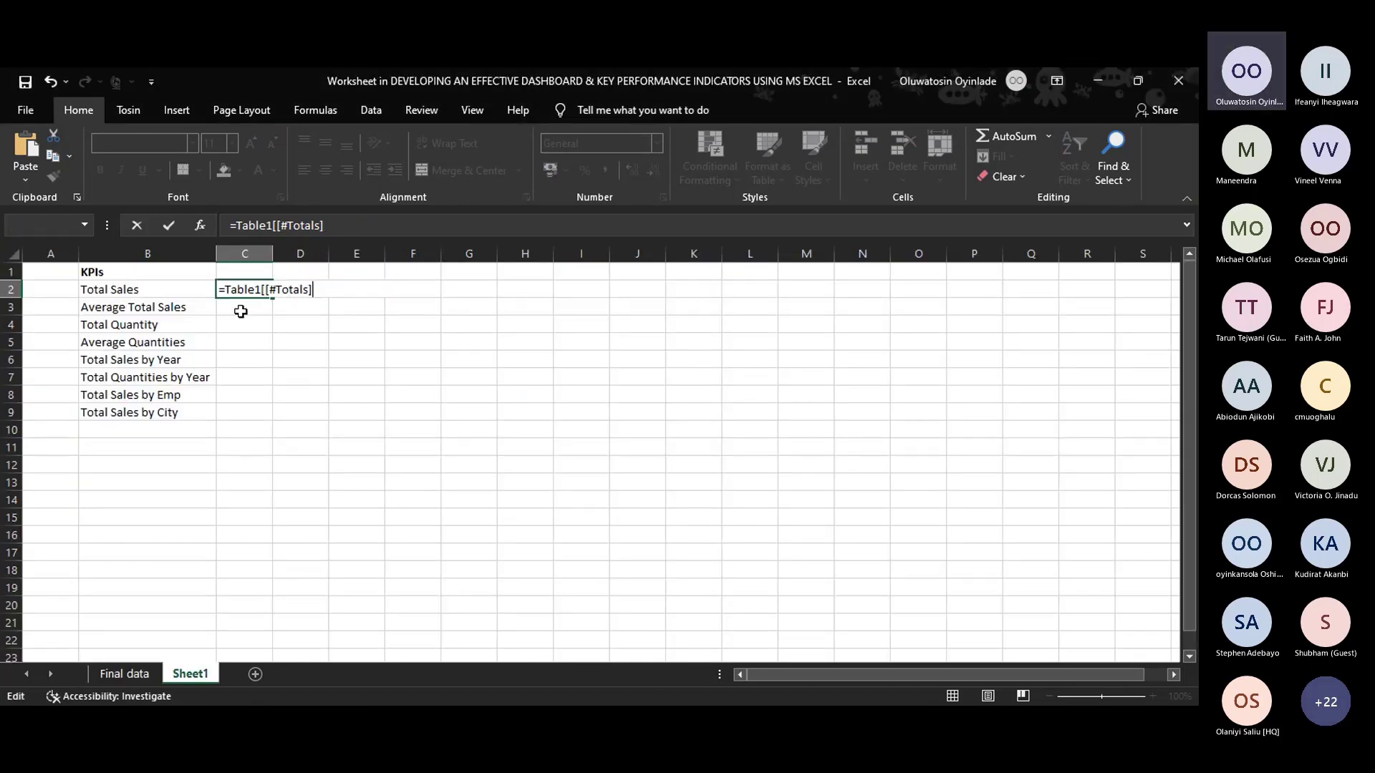
key("Return")
key("Return")
key("Escape")
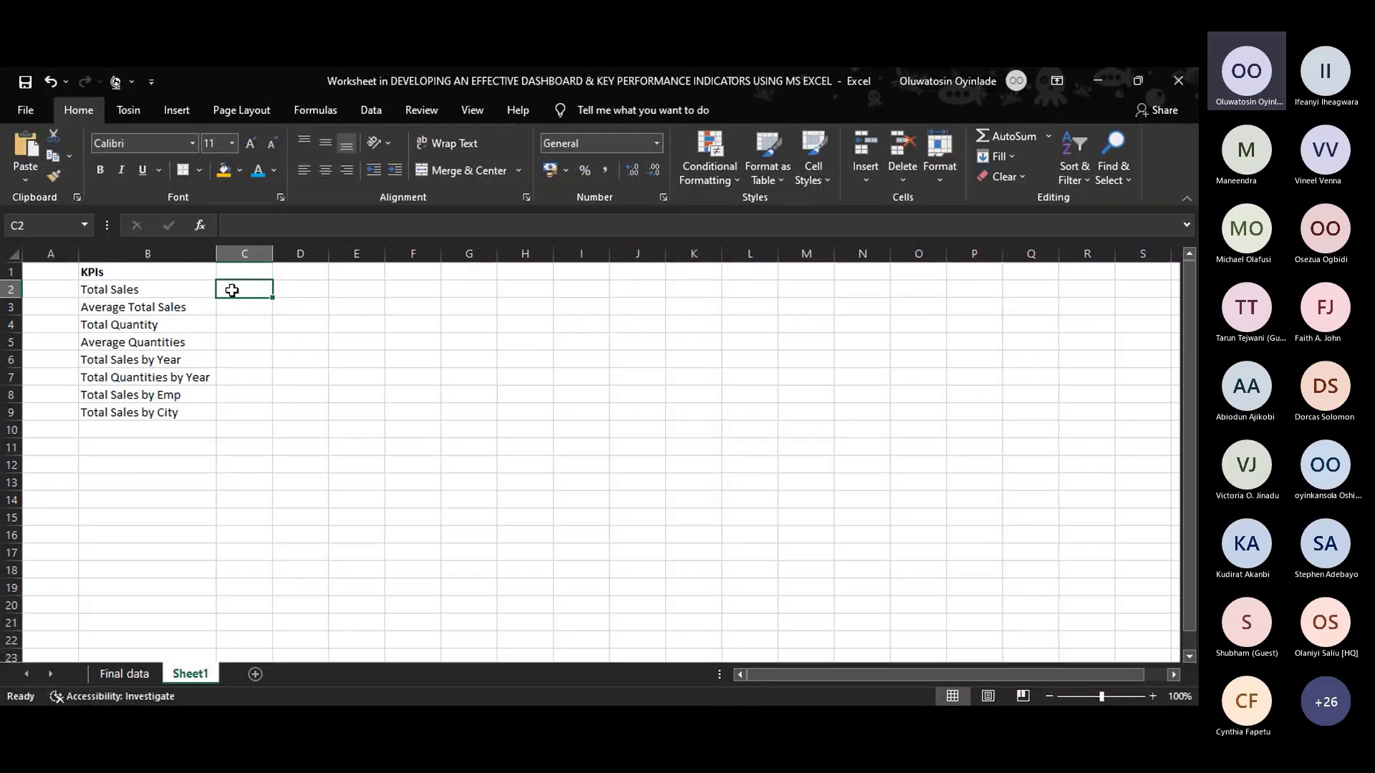
Review the KPI list on Sheet1 against the records and totals row of the Final data table.
left_click(134, 674)
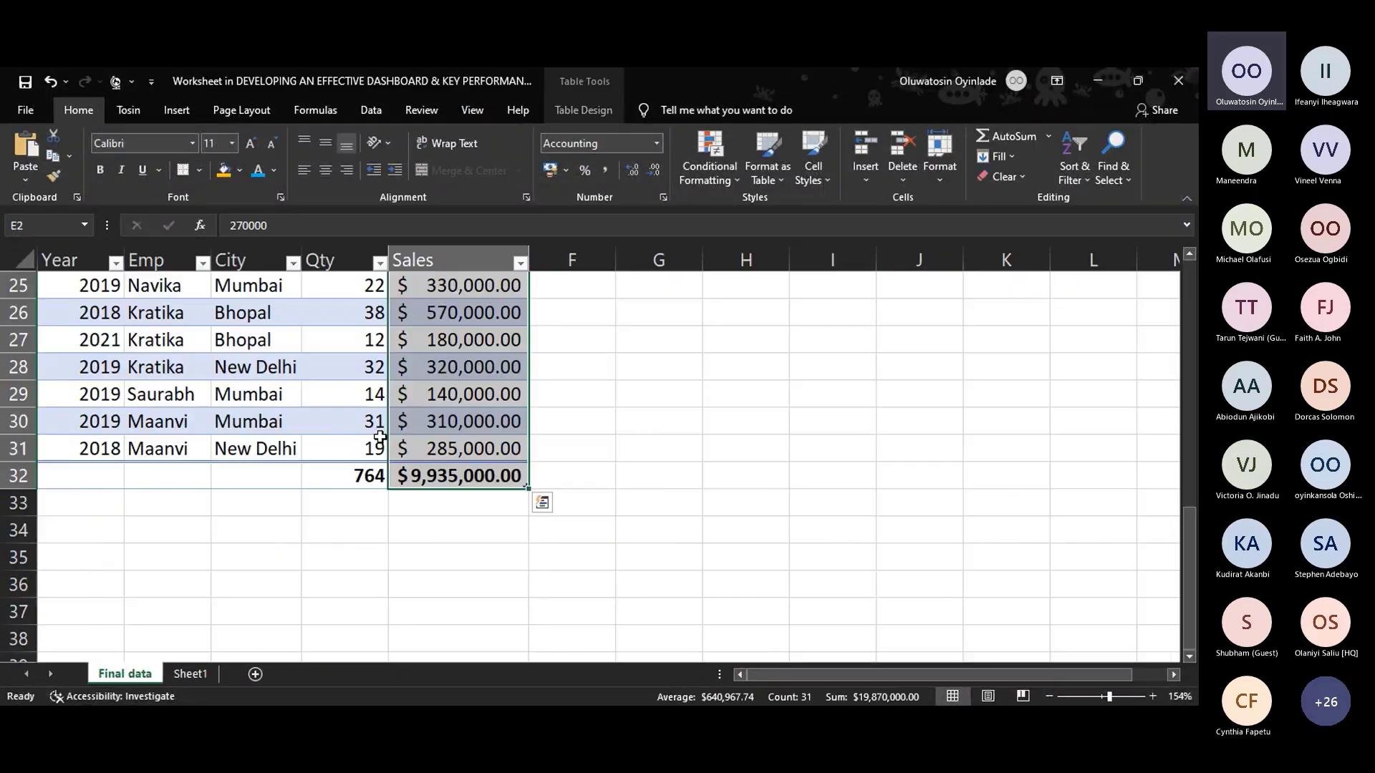
left_click(202, 674)
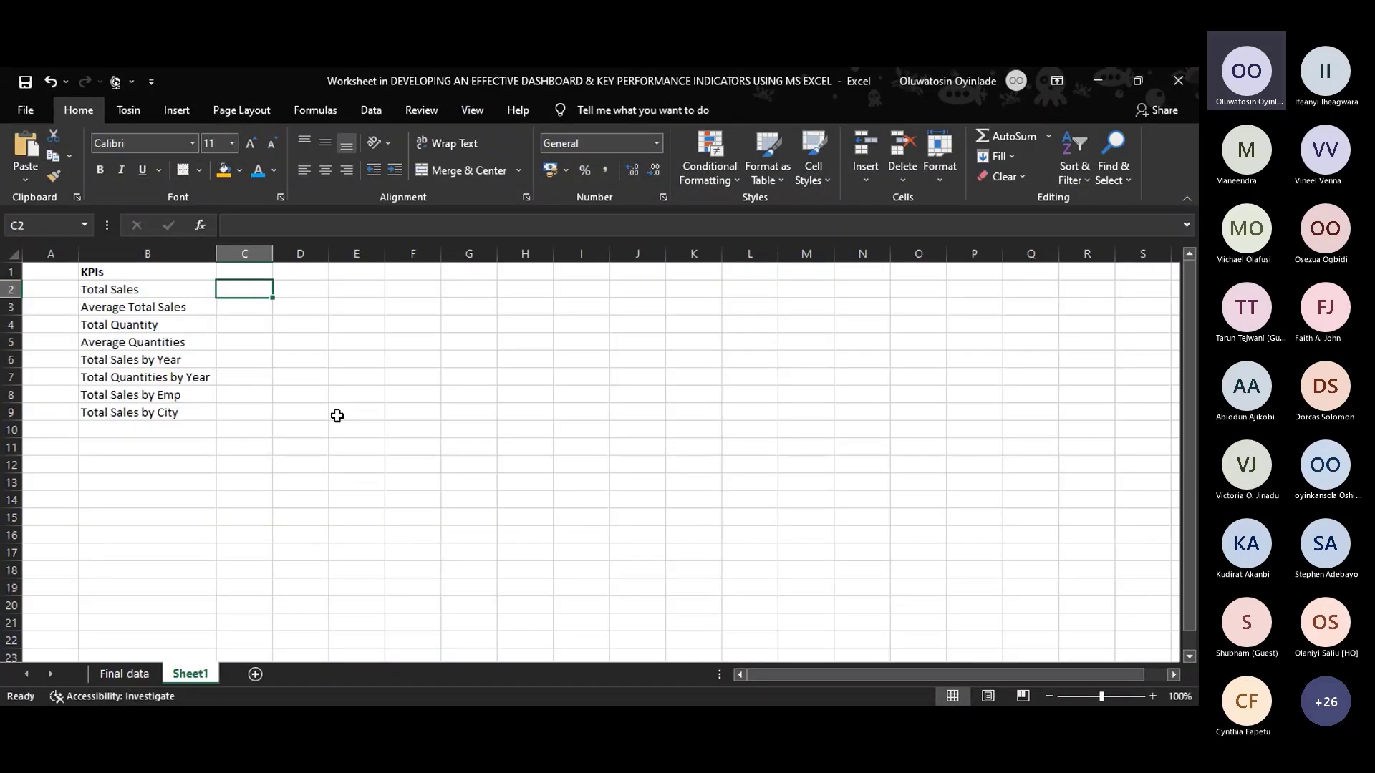
left_click(152, 673)
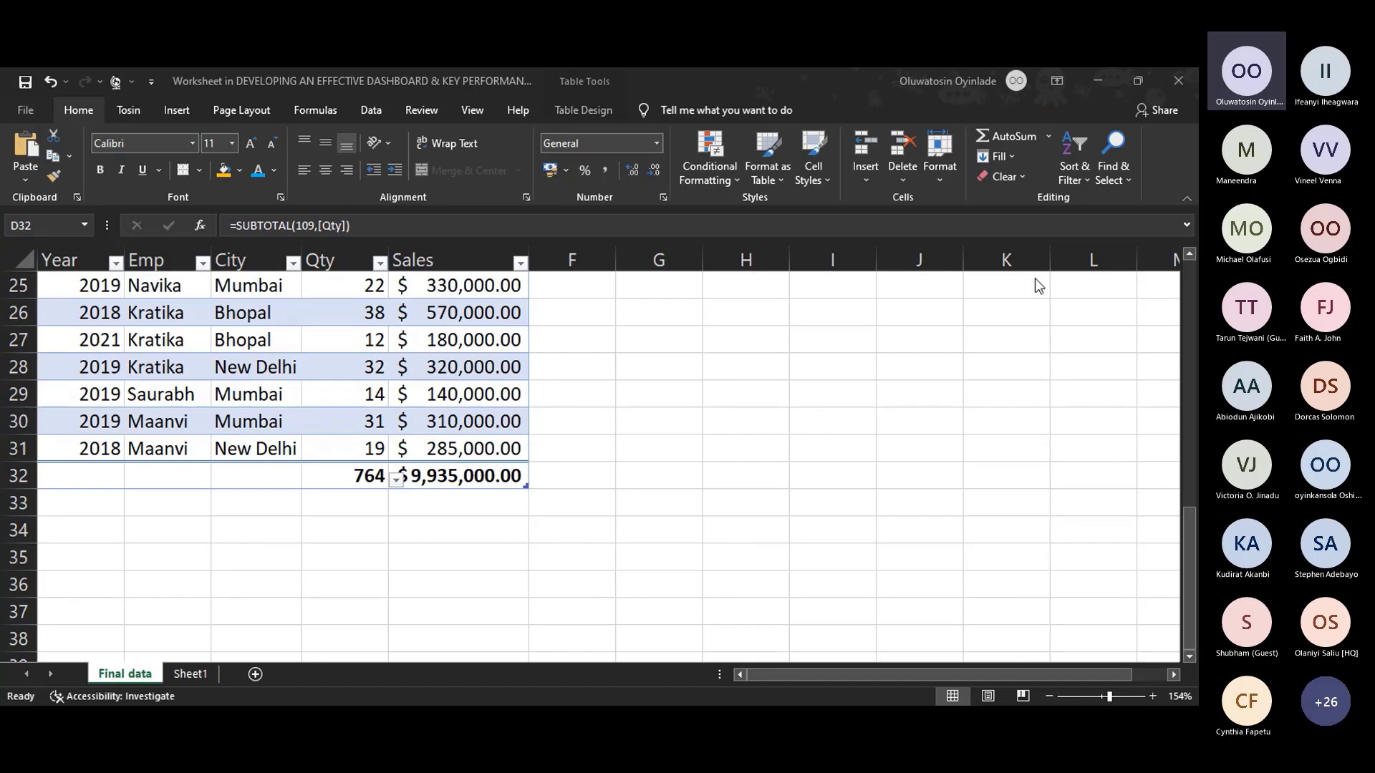
left_click(672, 639)
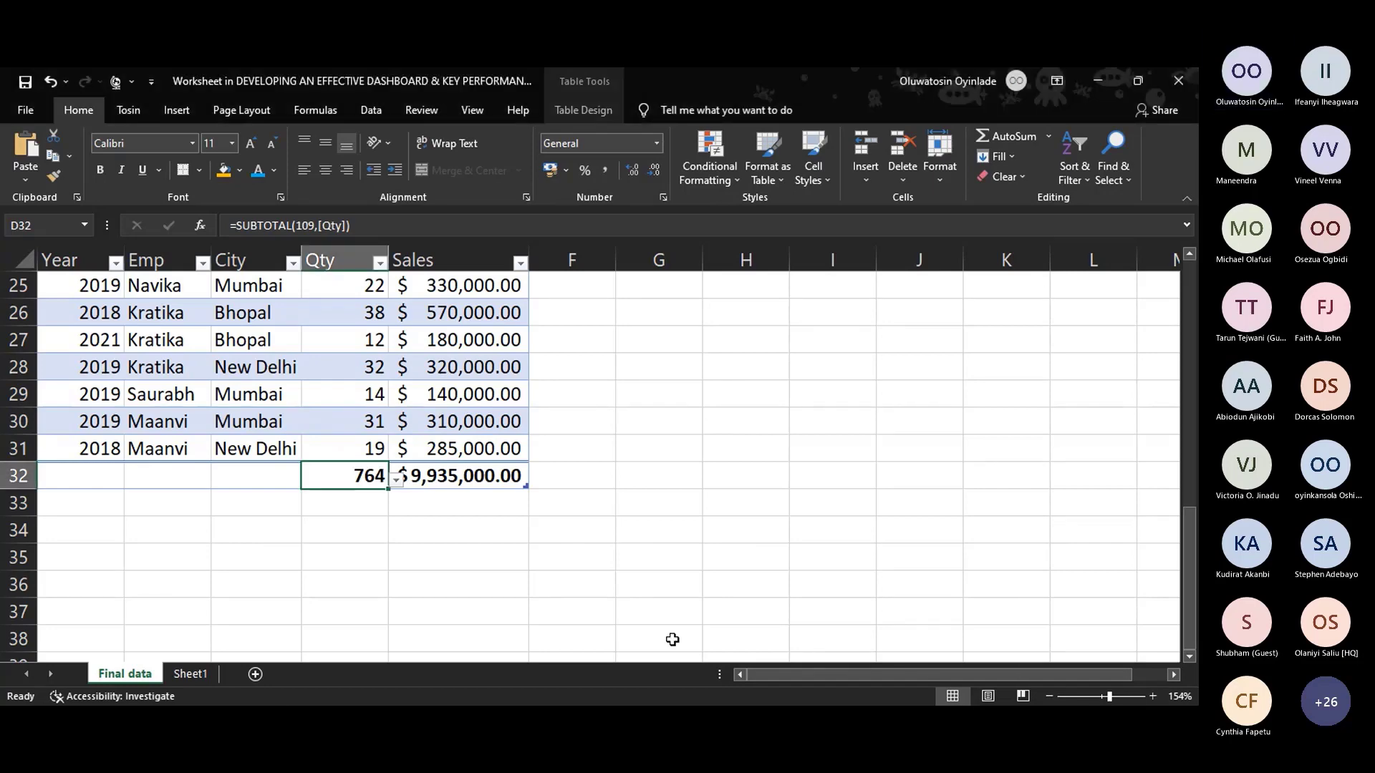
scroll(395, 429, "up", 4)
scroll(395, 429, "up", 4)
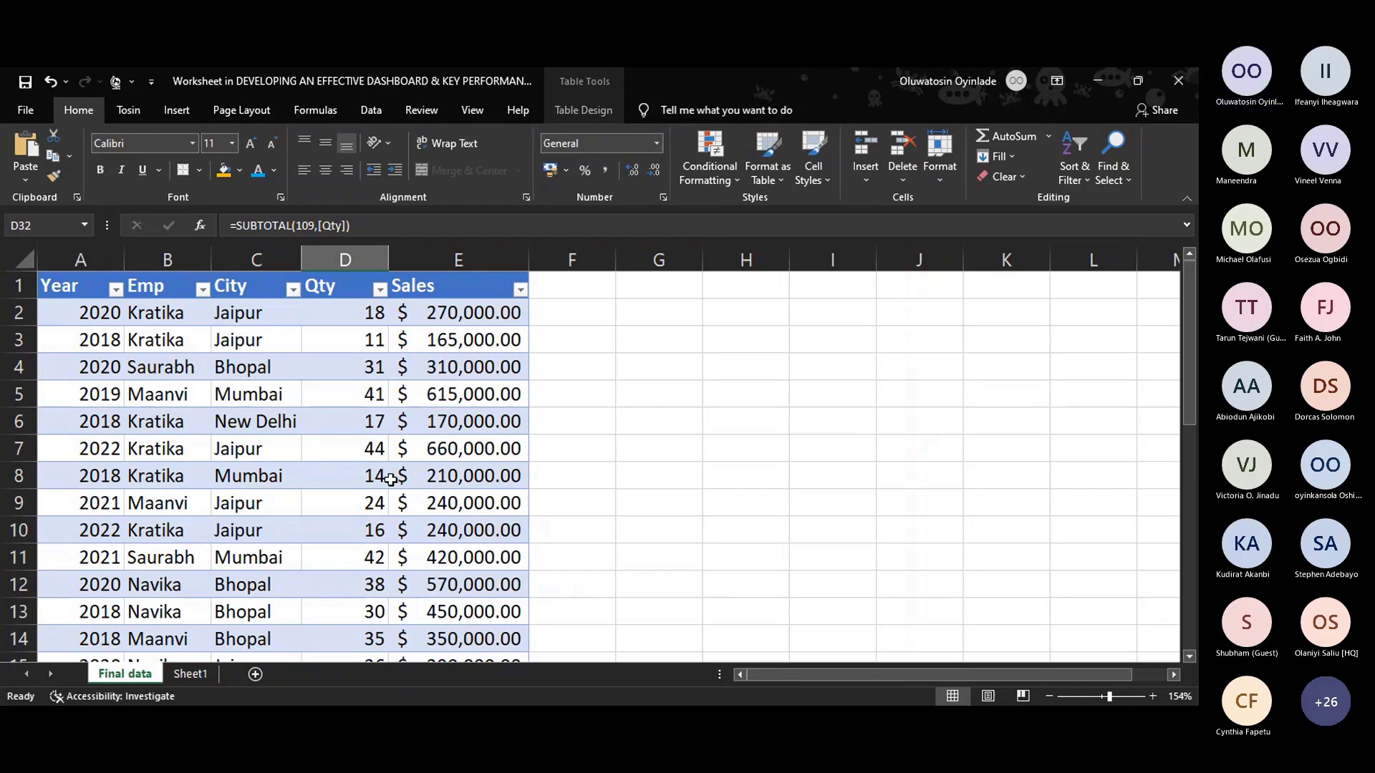
scroll(390, 479, "down", 5)
scroll(430, 549, "down", 4)
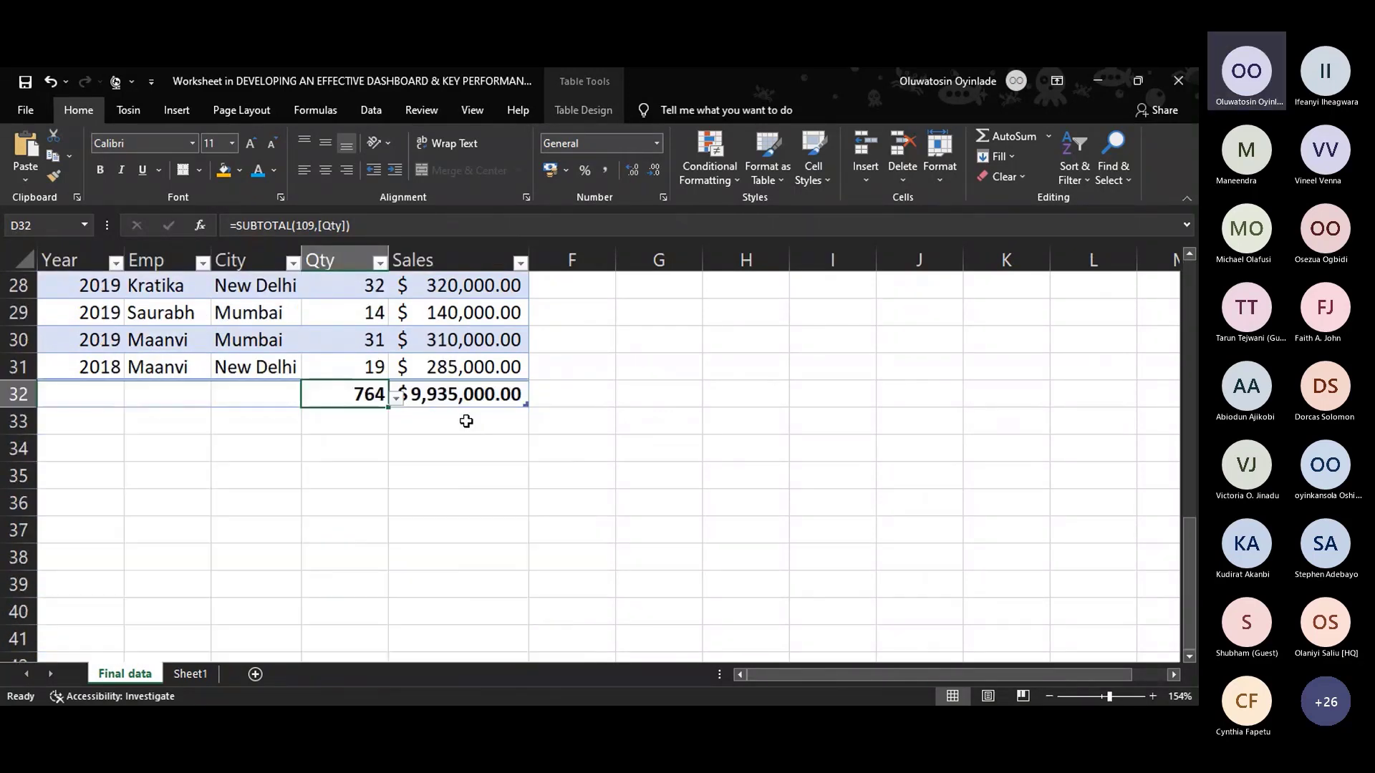
scroll(467, 420, "up", 4)
left_click(458, 366)
scroll(402, 363, "up", 5)
left_click(182, 414)
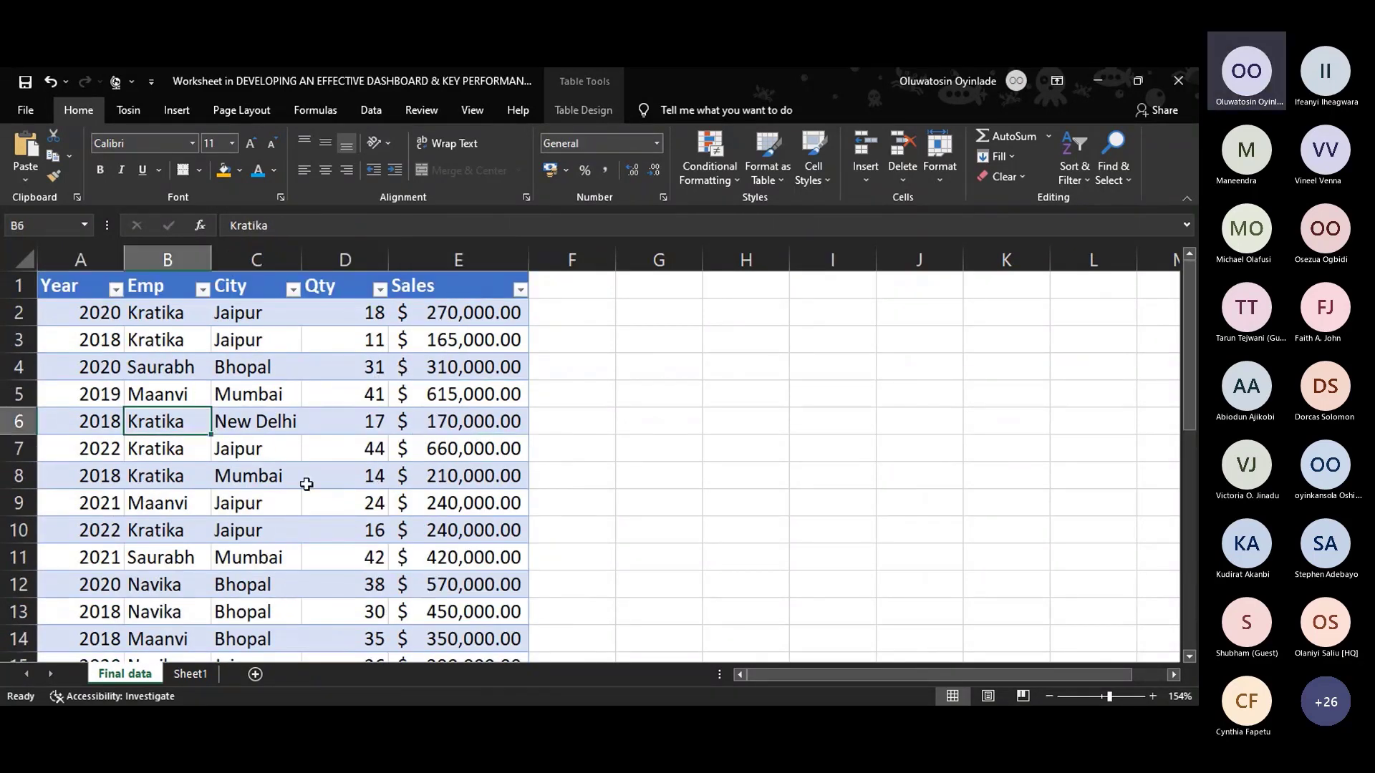
scroll(332, 503, "down", 7)
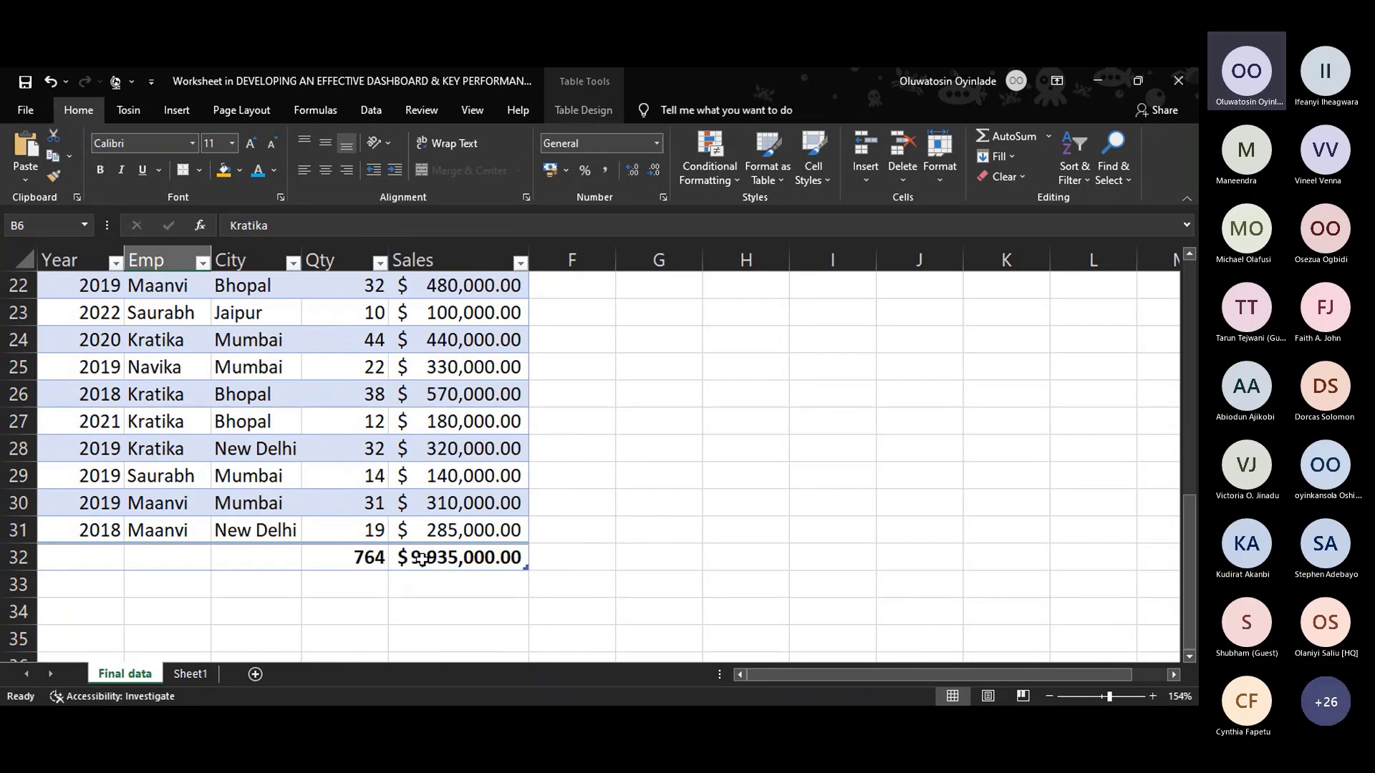
Clear the Qty and Sales totals in D32:E32 and delete row 32 from the Final data sheet.
left_click_drag(371, 559, 456, 559)
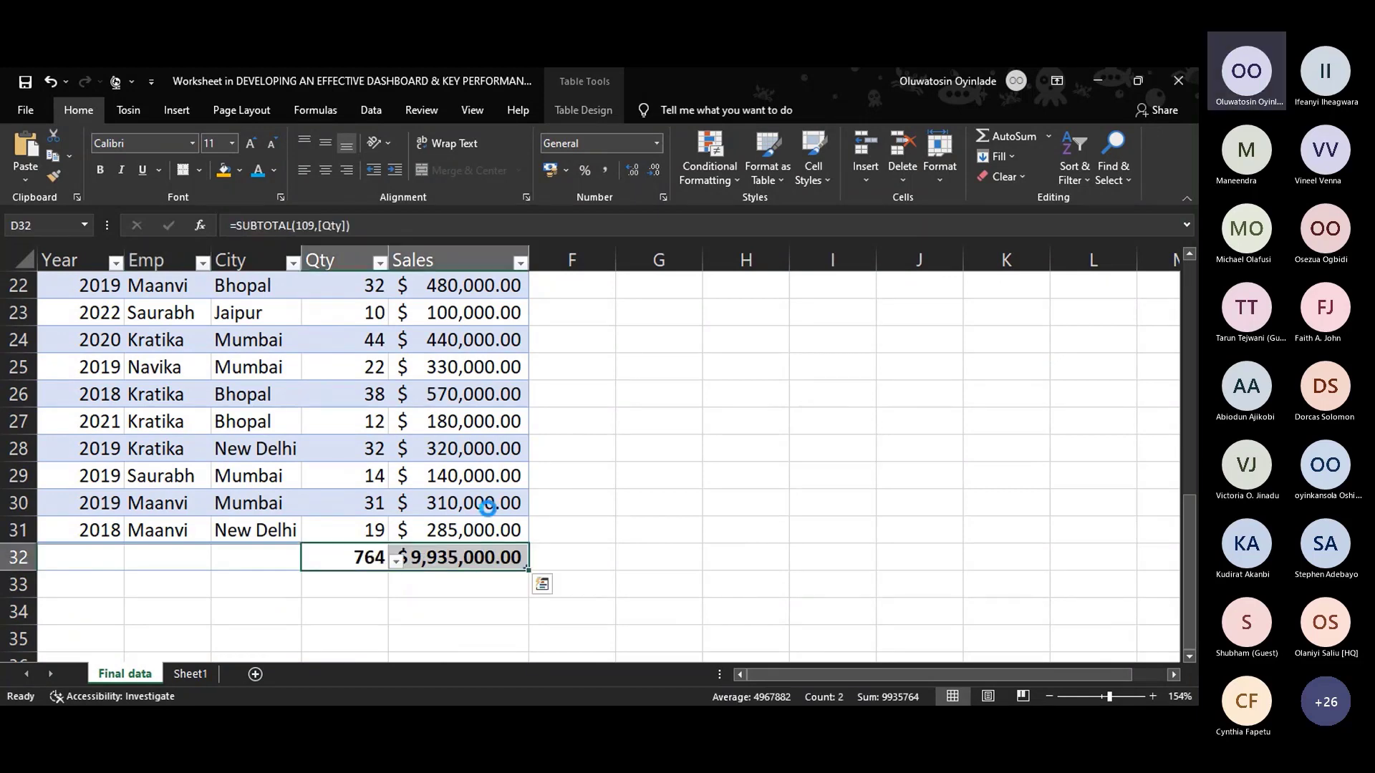
key("Delete")
right_click(464, 565)
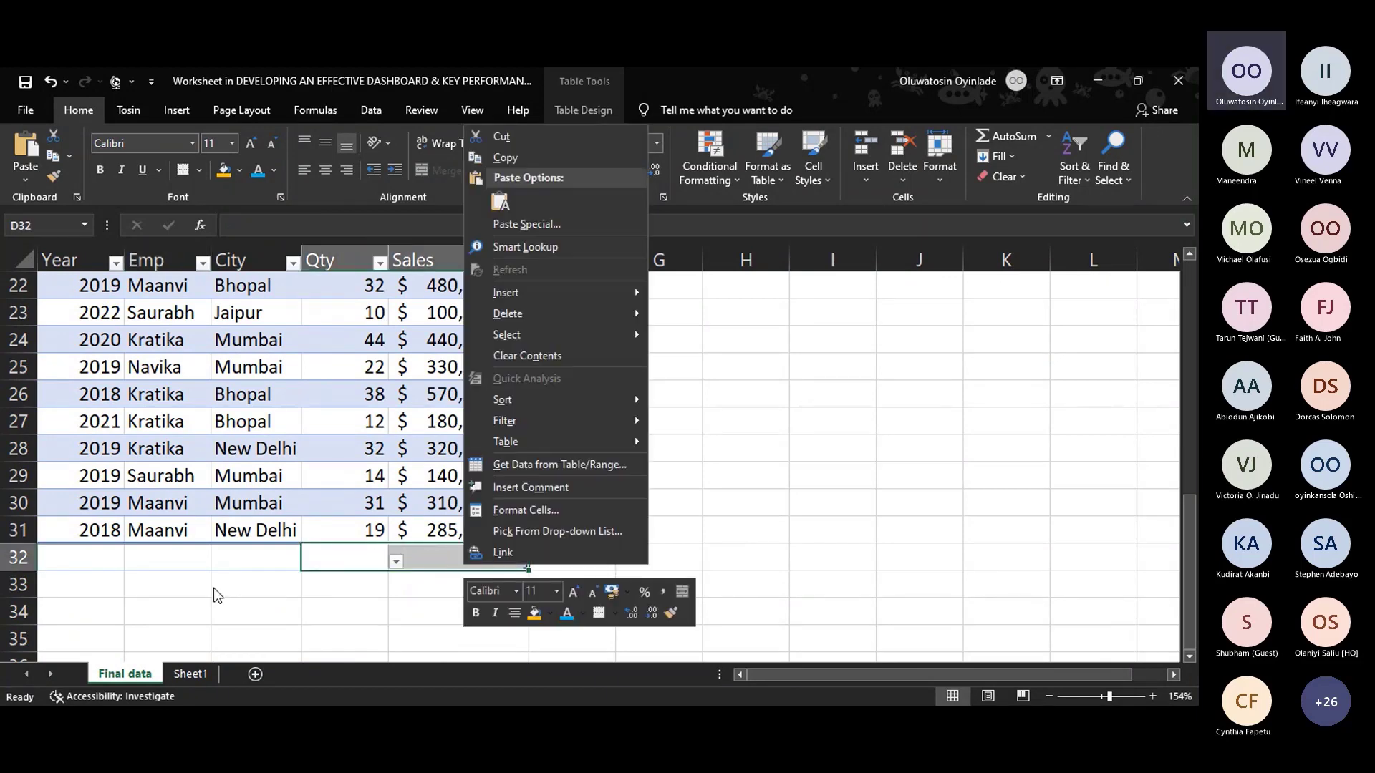
left_click(25, 553)
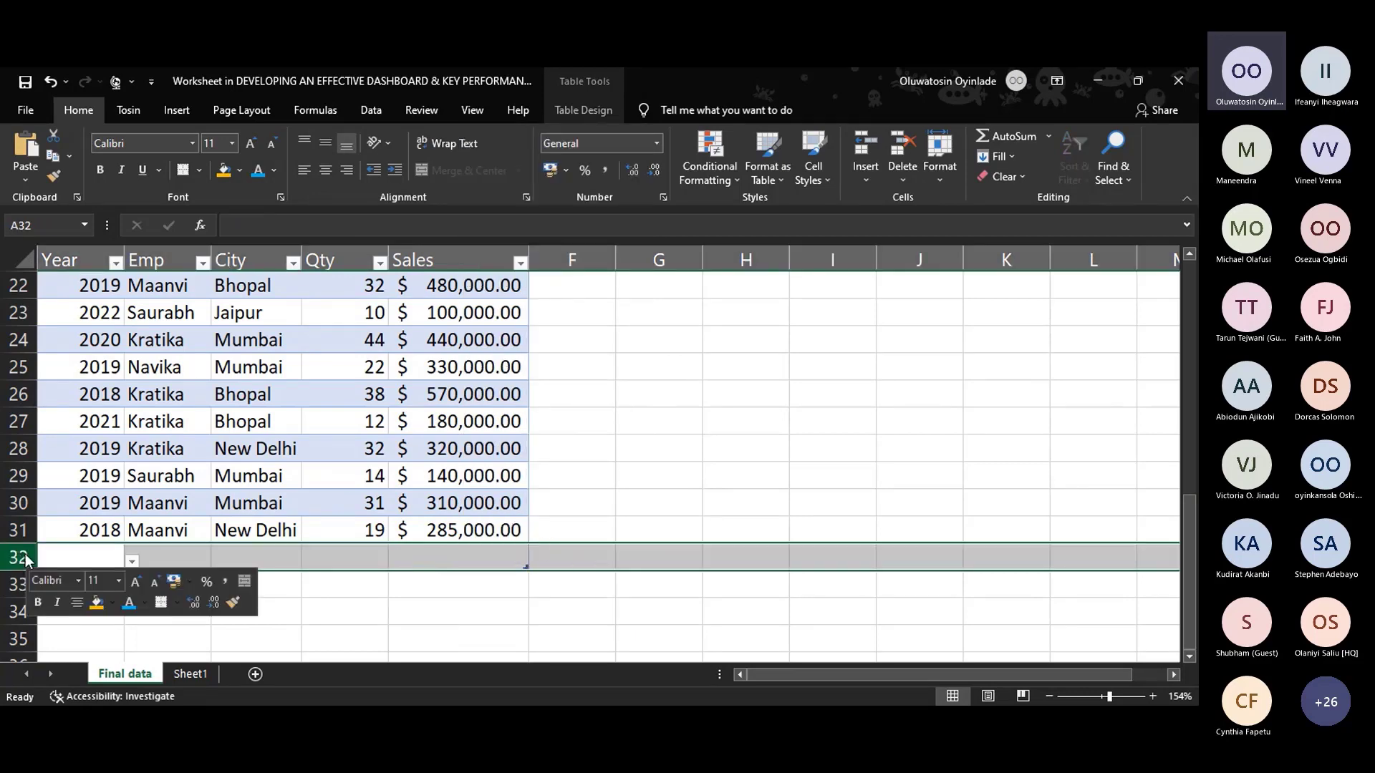
key("ctrl+minus")
left_click(343, 422)
scroll(343, 422, "up", 7)
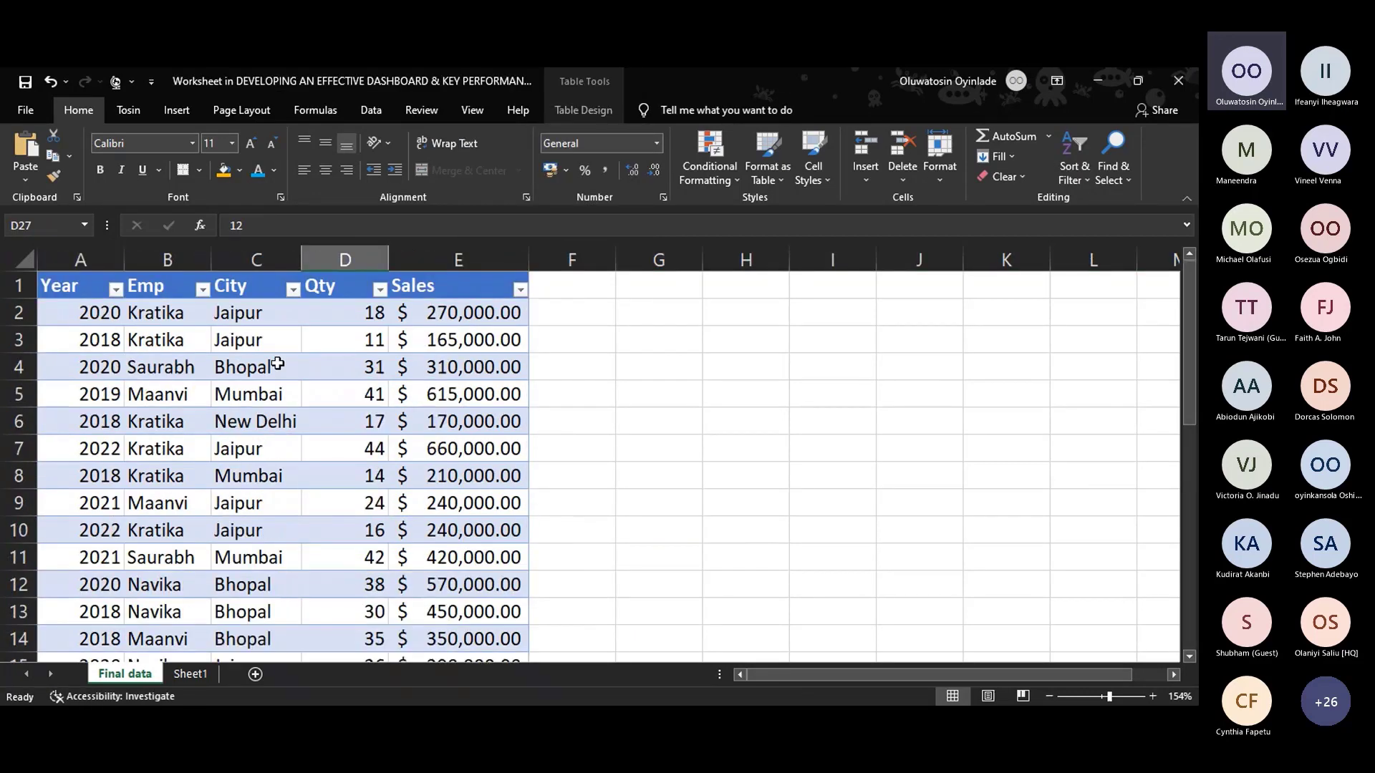
left_click(272, 363)
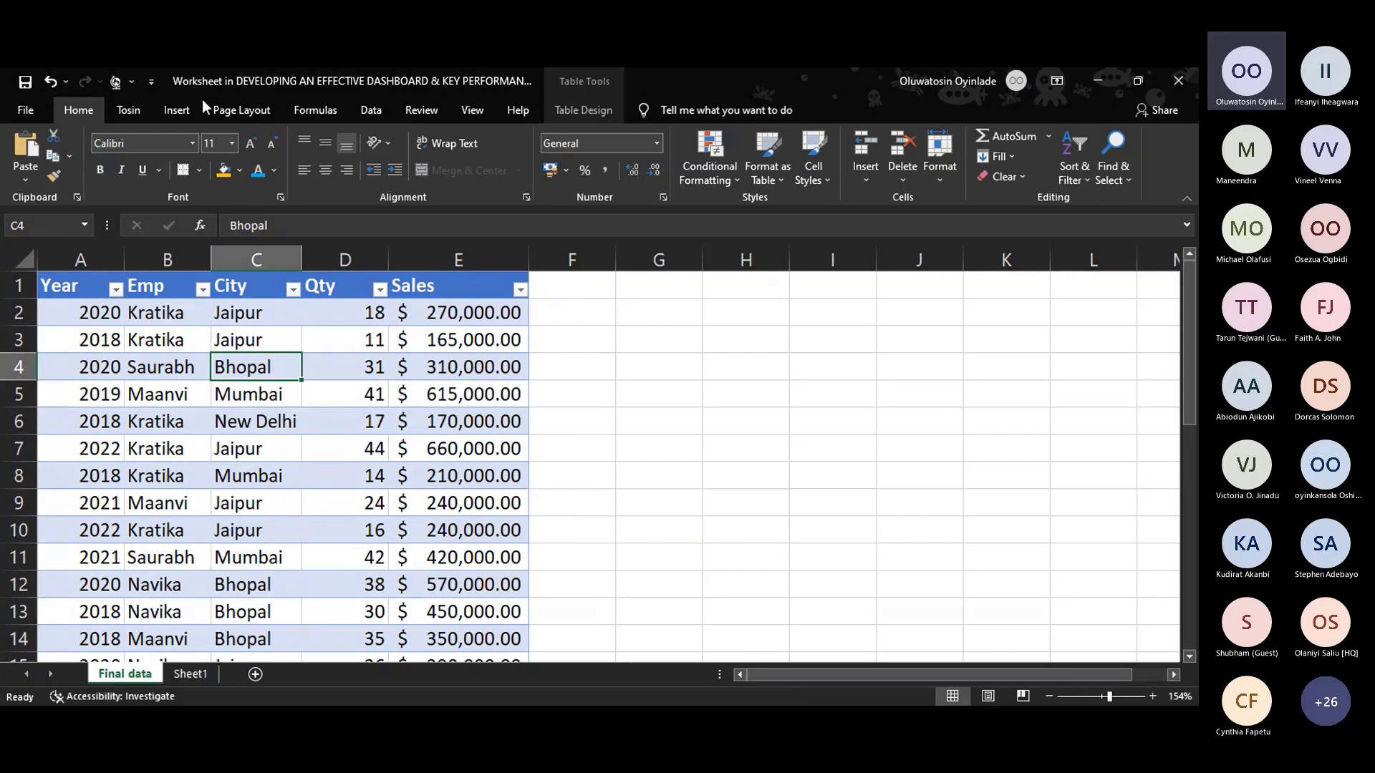
left_click(175, 111)
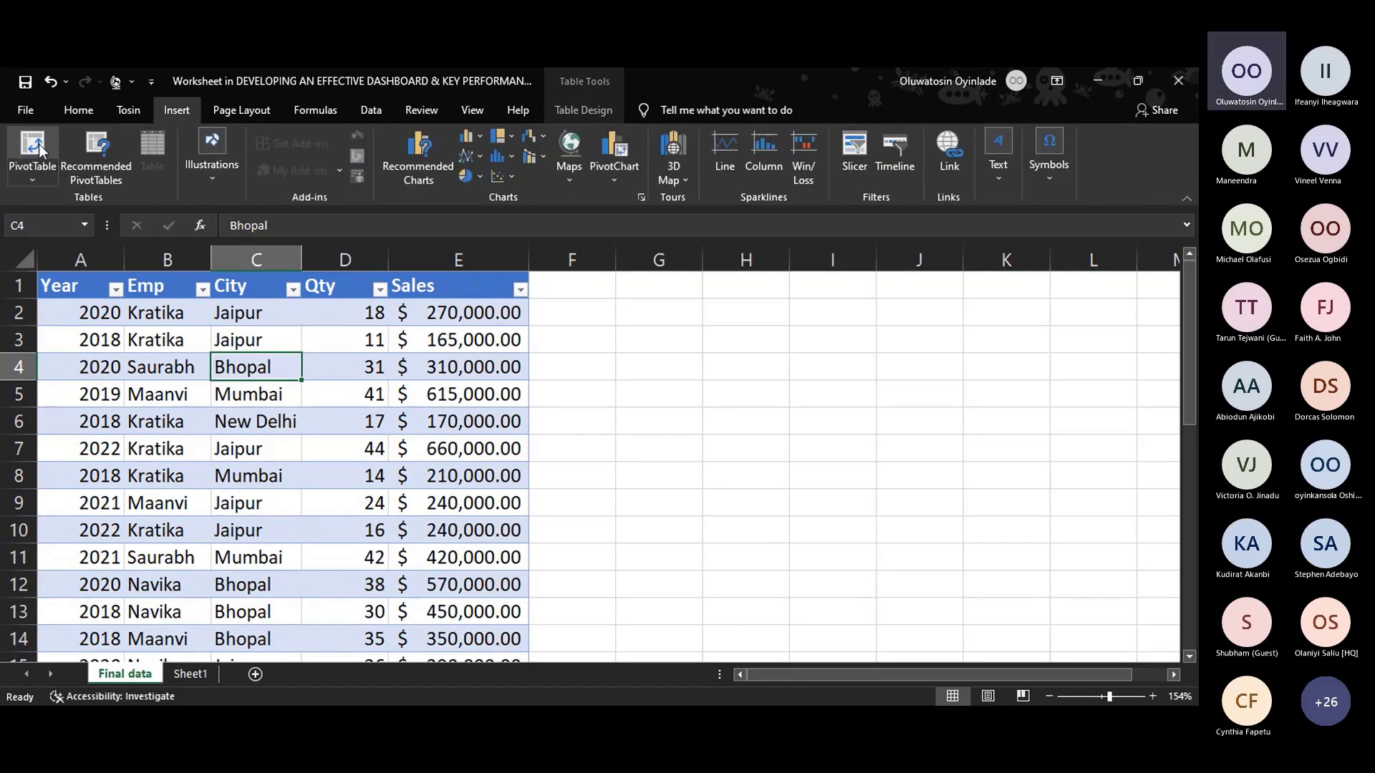
left_click(33, 145)
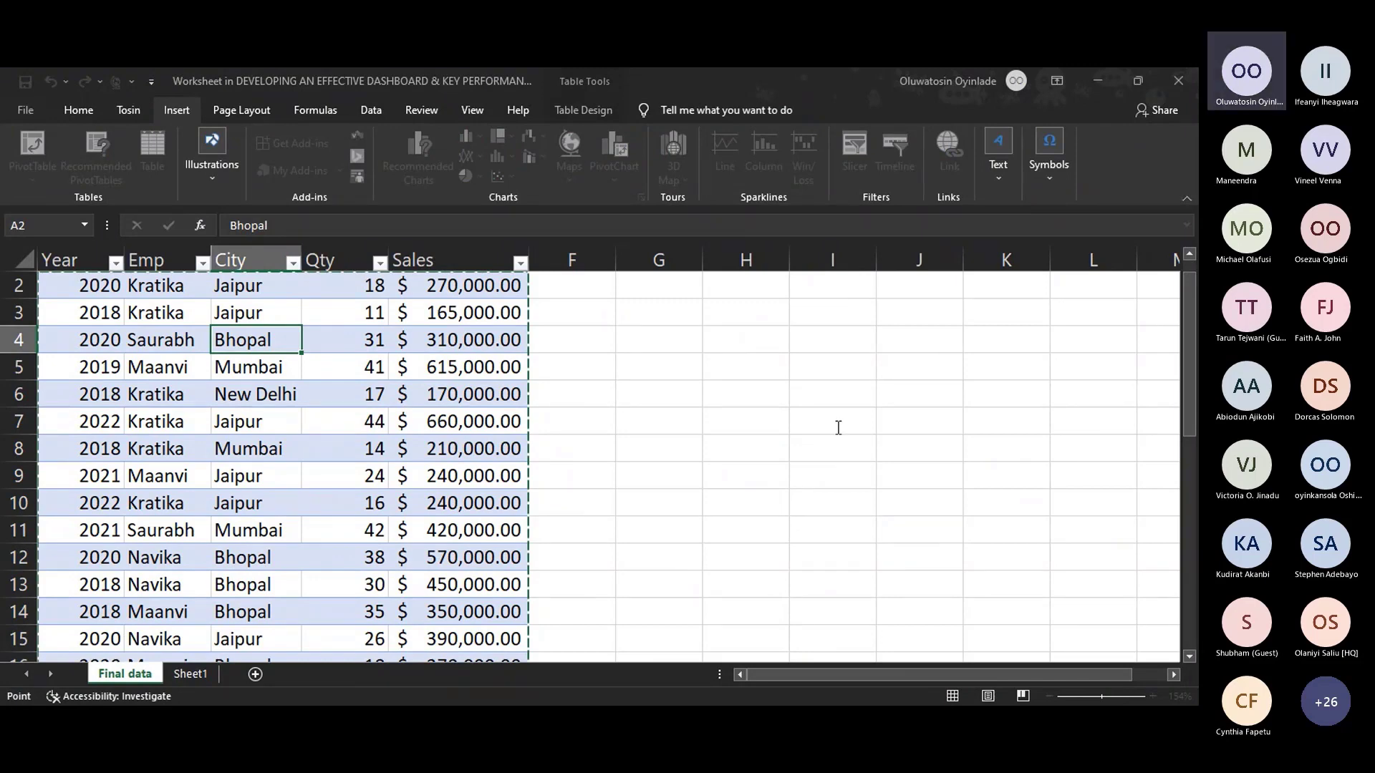
left_click(964, 566)
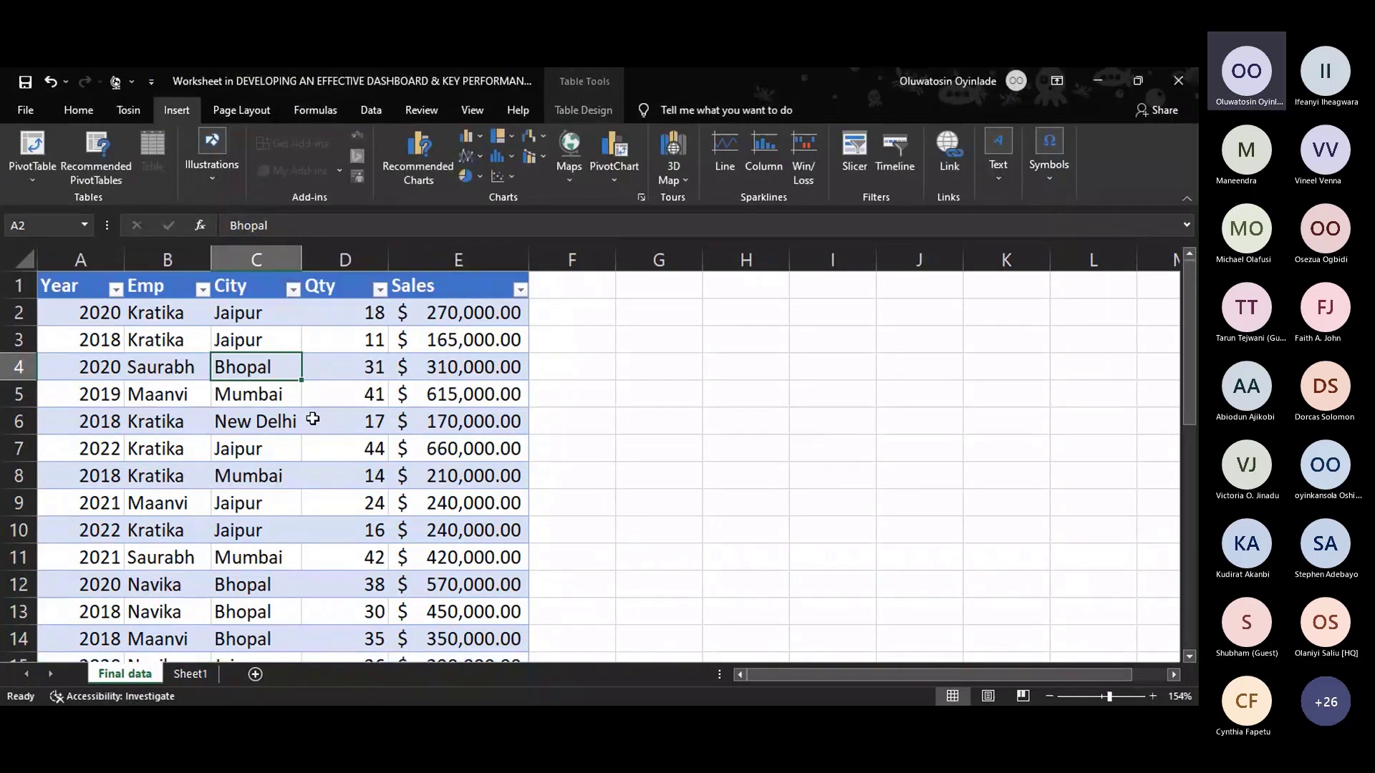
left_click(81, 288)
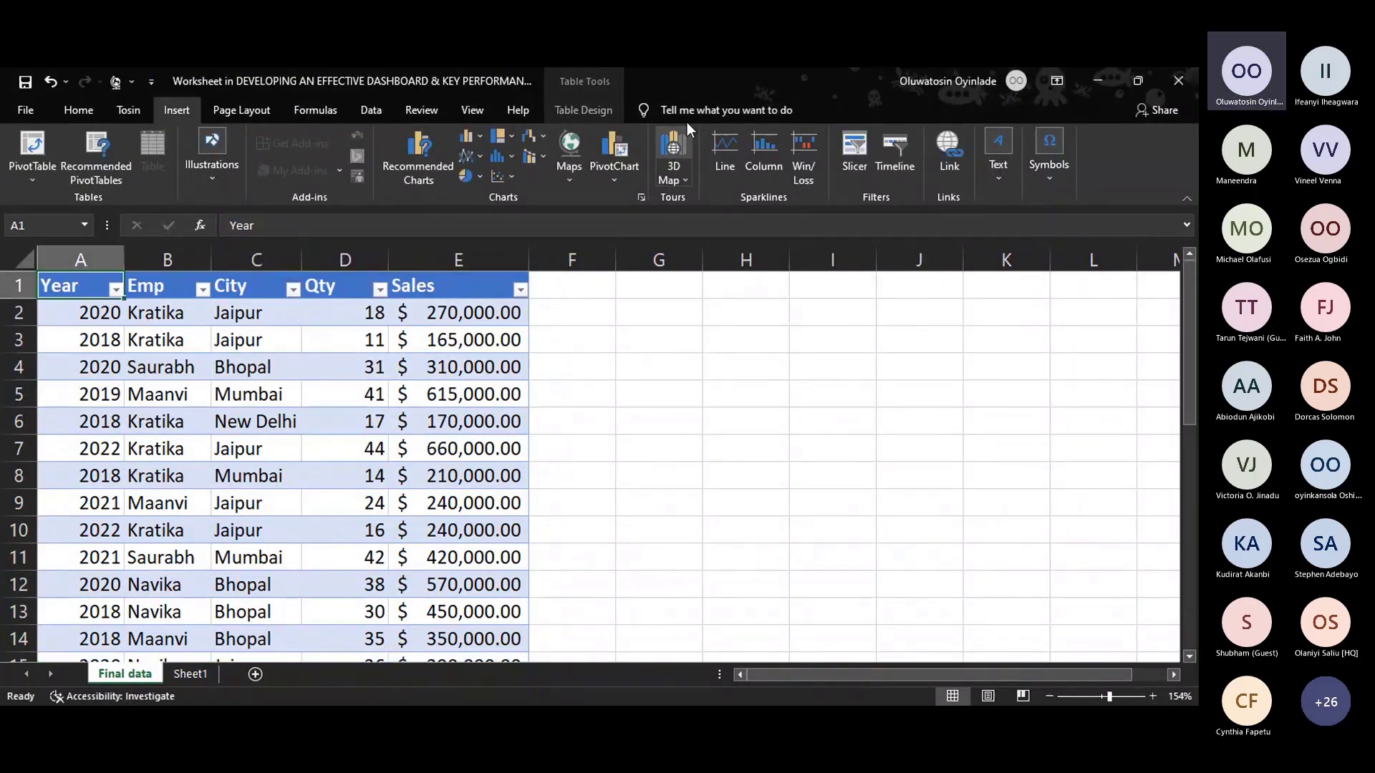
Rename the table on the Final data sheet to SalesData.
left_click(593, 109)
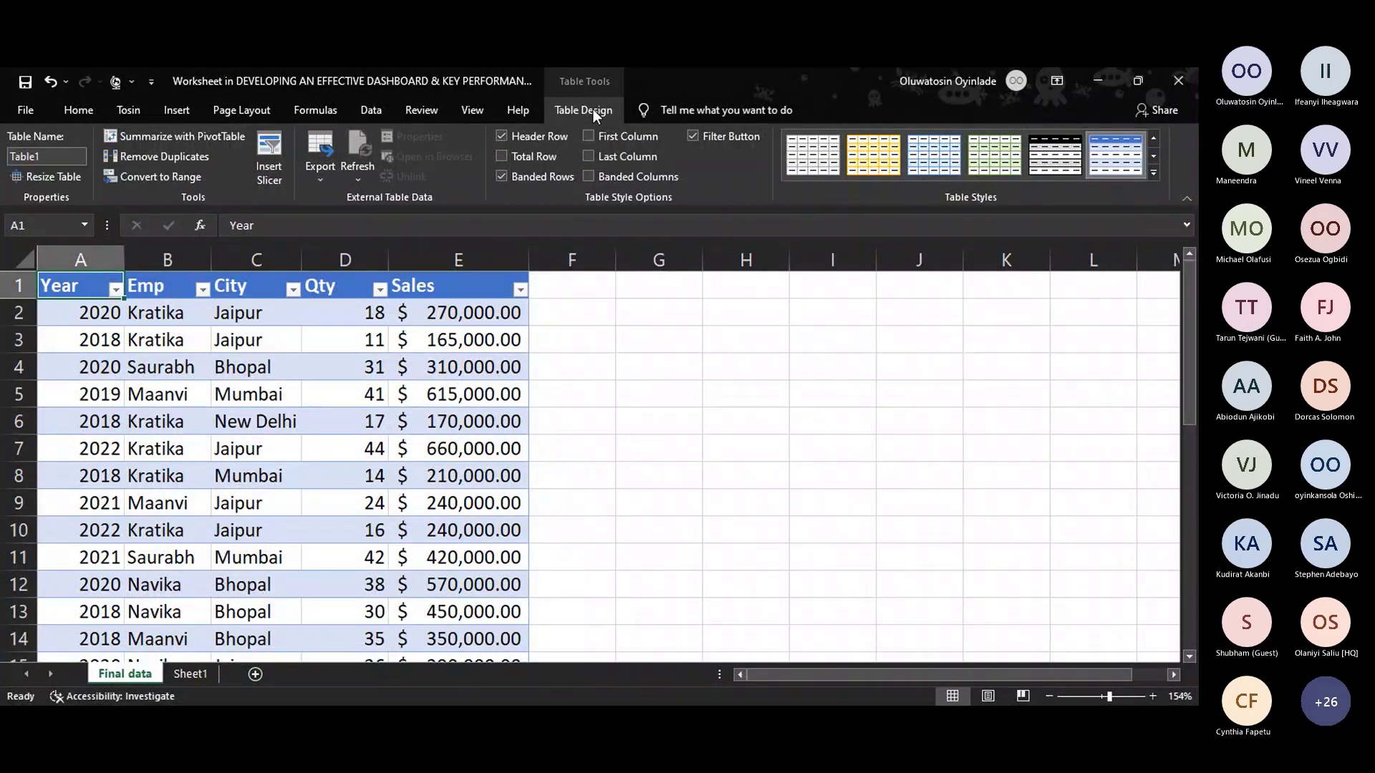
left_click(49, 150)
type("Sal")
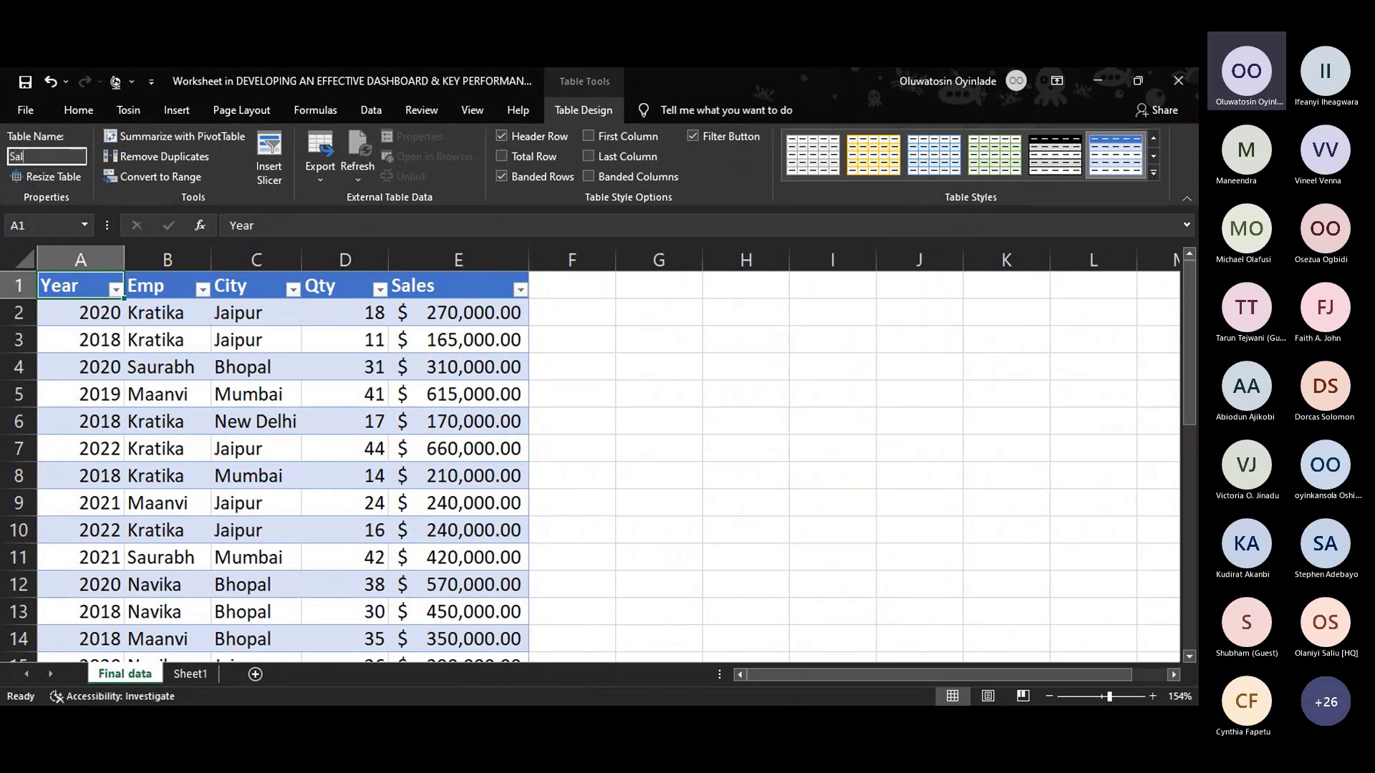
type("esData")
key("Return")
Insert a PivotTable based on the full SalesData table on a new worksheet.
left_click(287, 394)
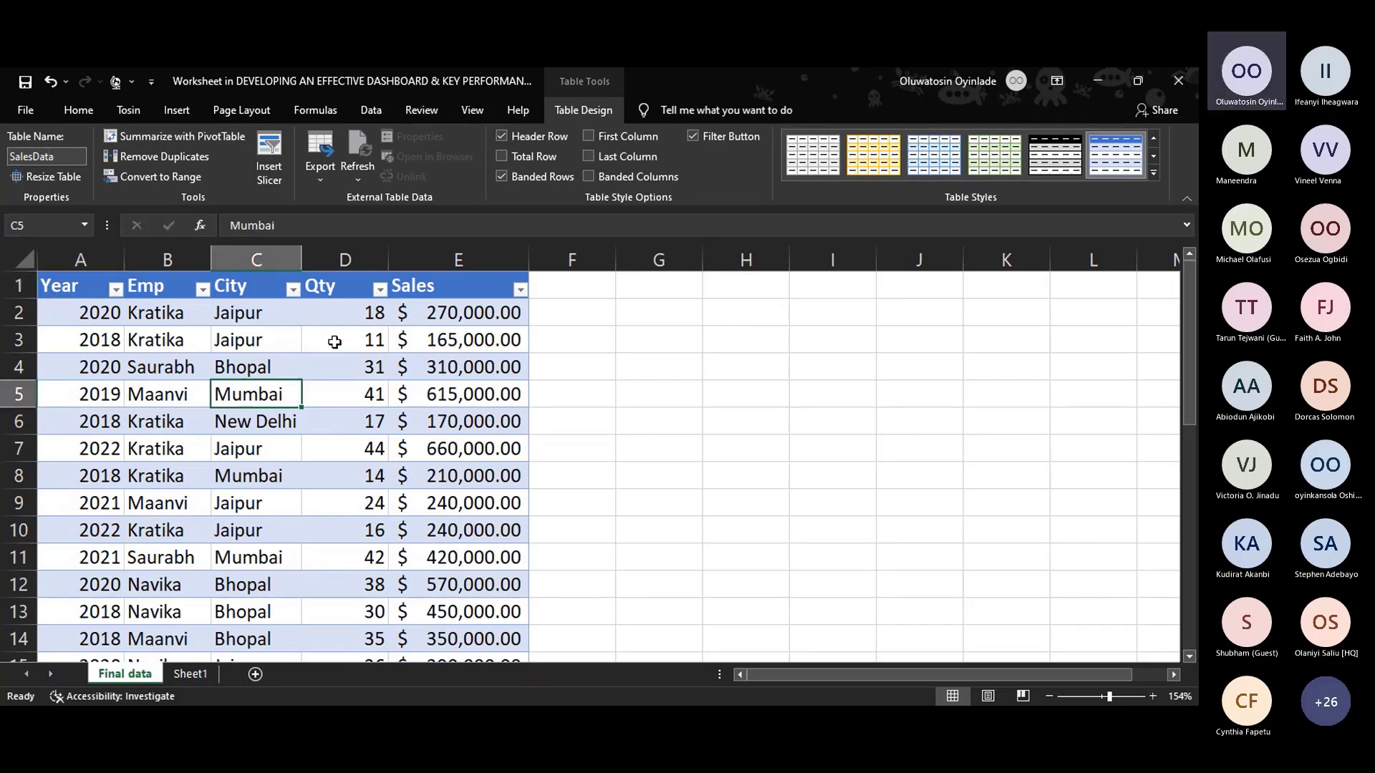
left_click(182, 111)
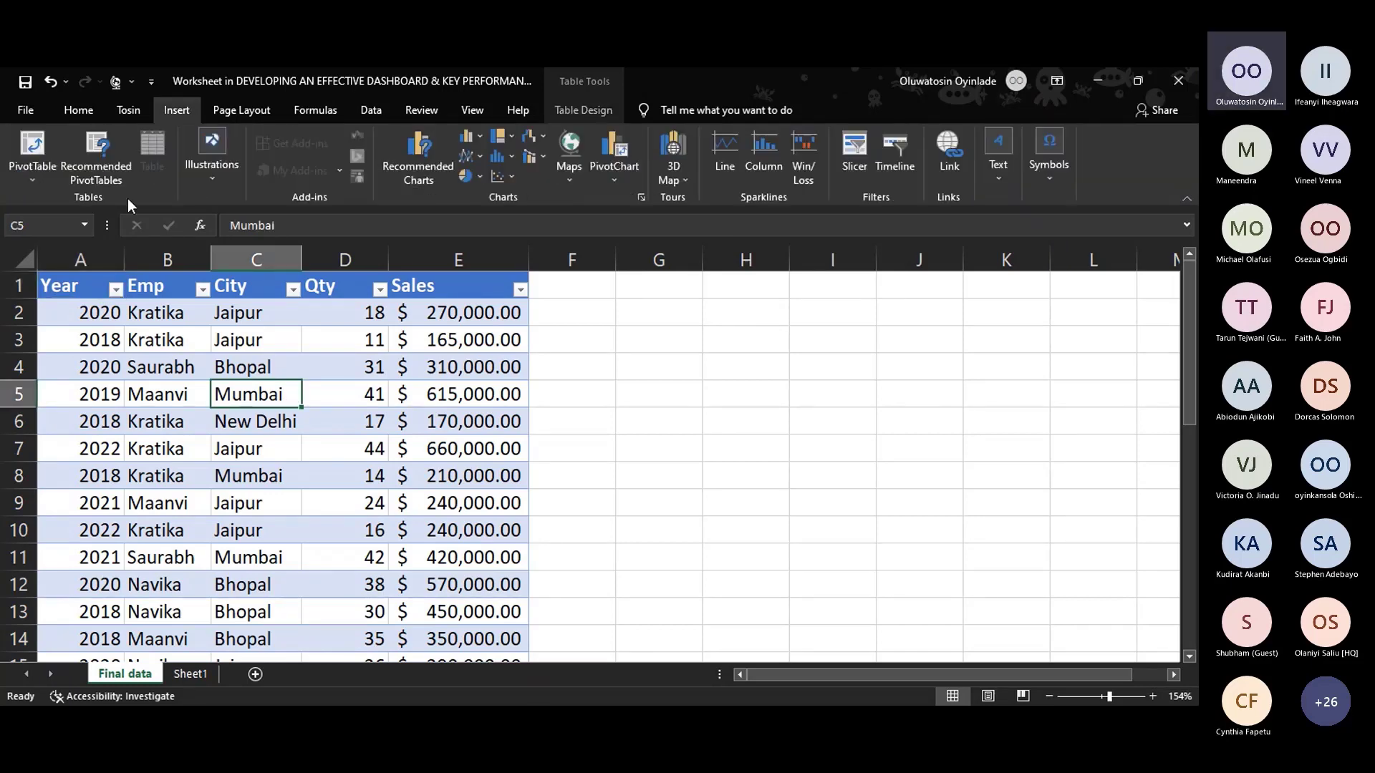
left_click(43, 148)
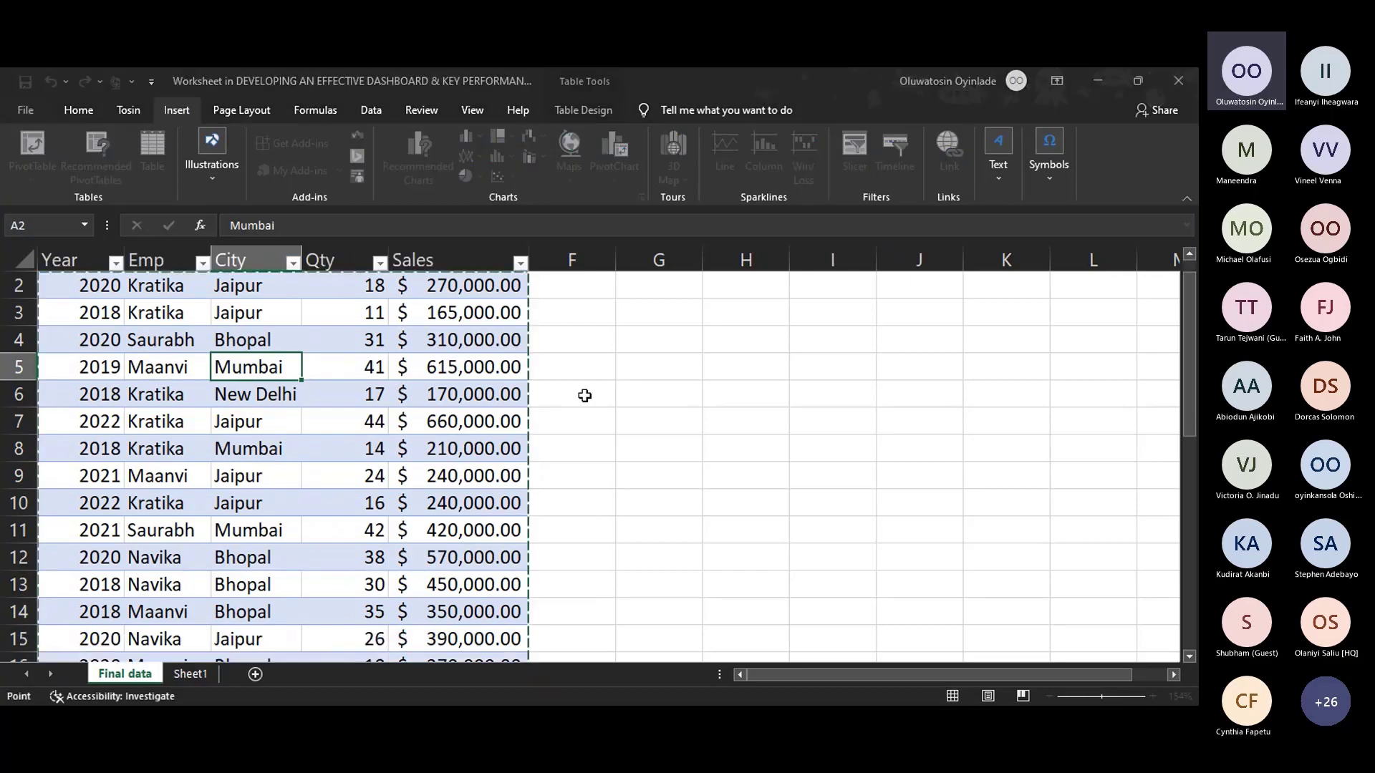
scroll(385, 481, "down", 3)
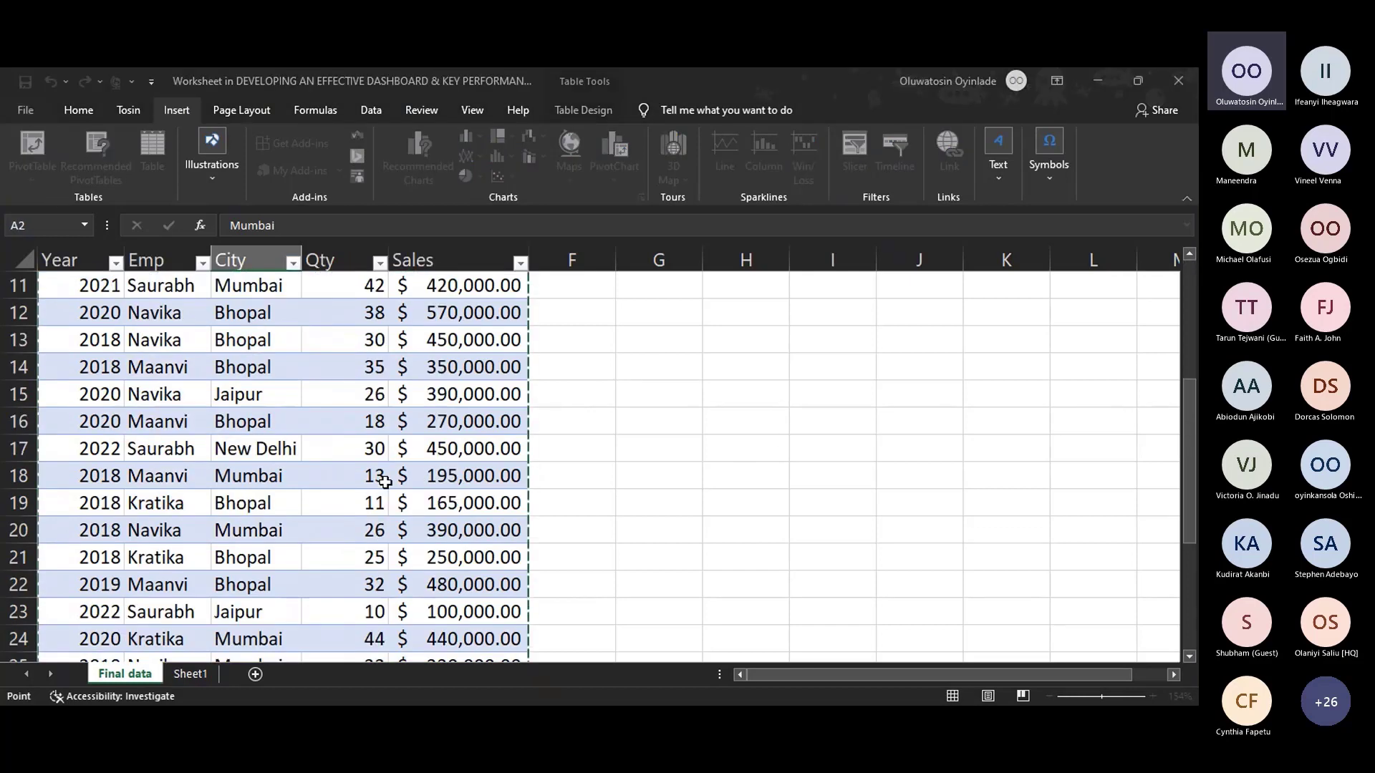
scroll(385, 482, "down", 2)
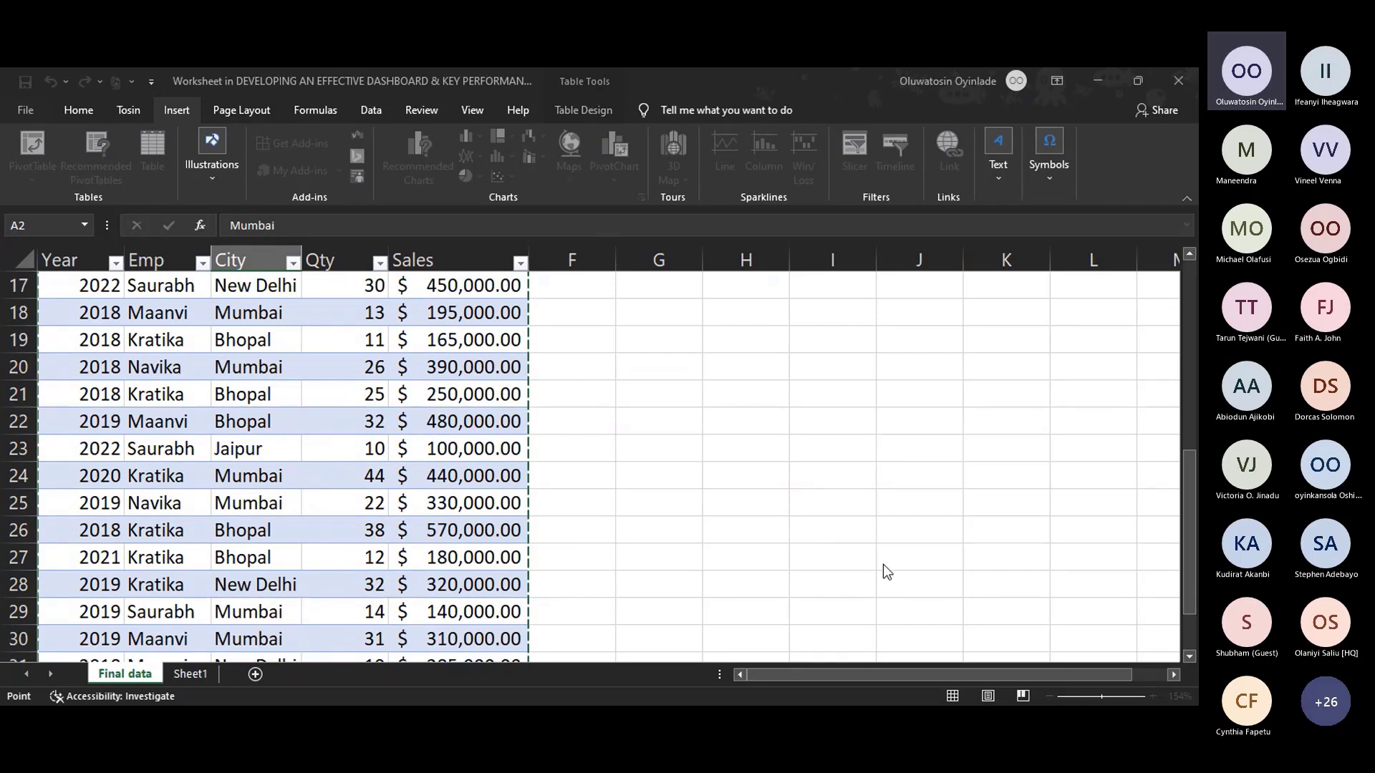
key("Return")
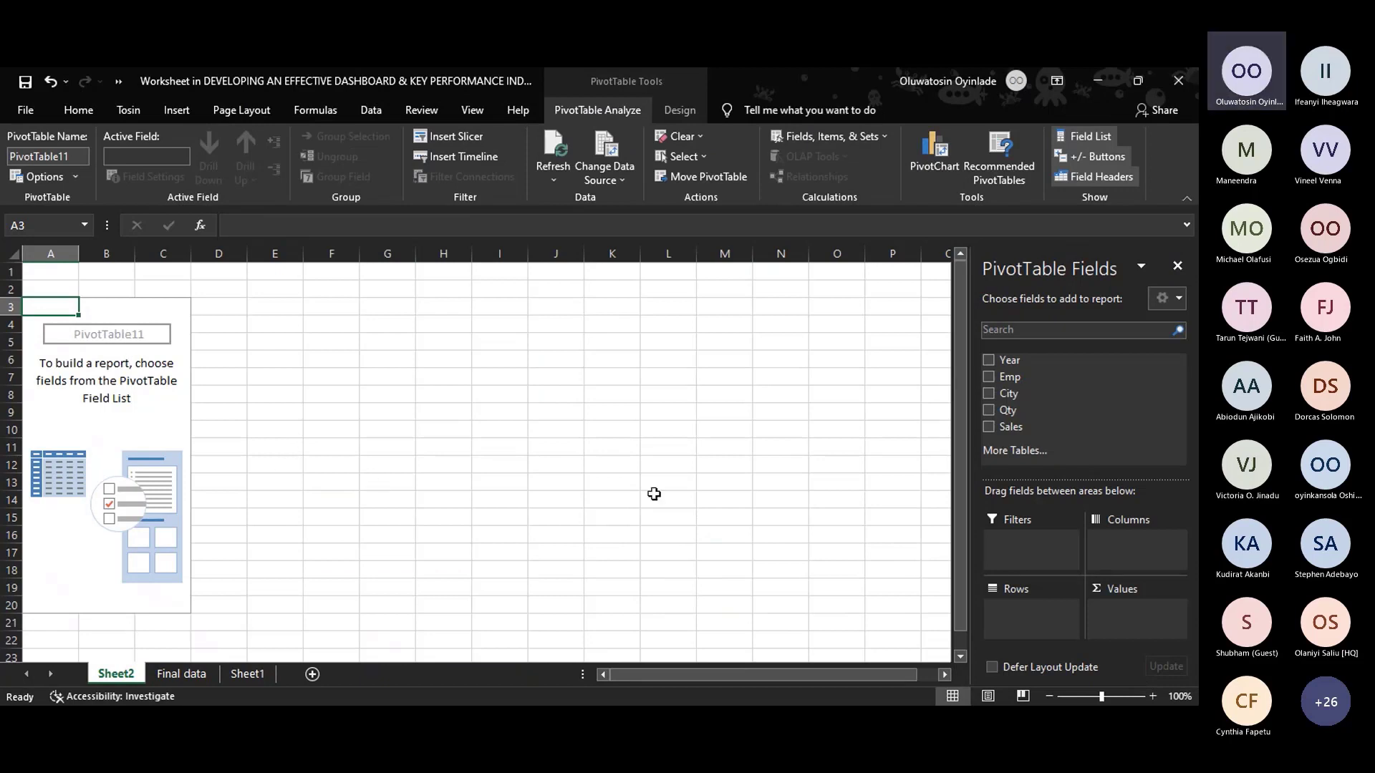
Rename the new PivotTable sheet as PIVOT and Sheet1 as KPI.
double_click(124, 673)
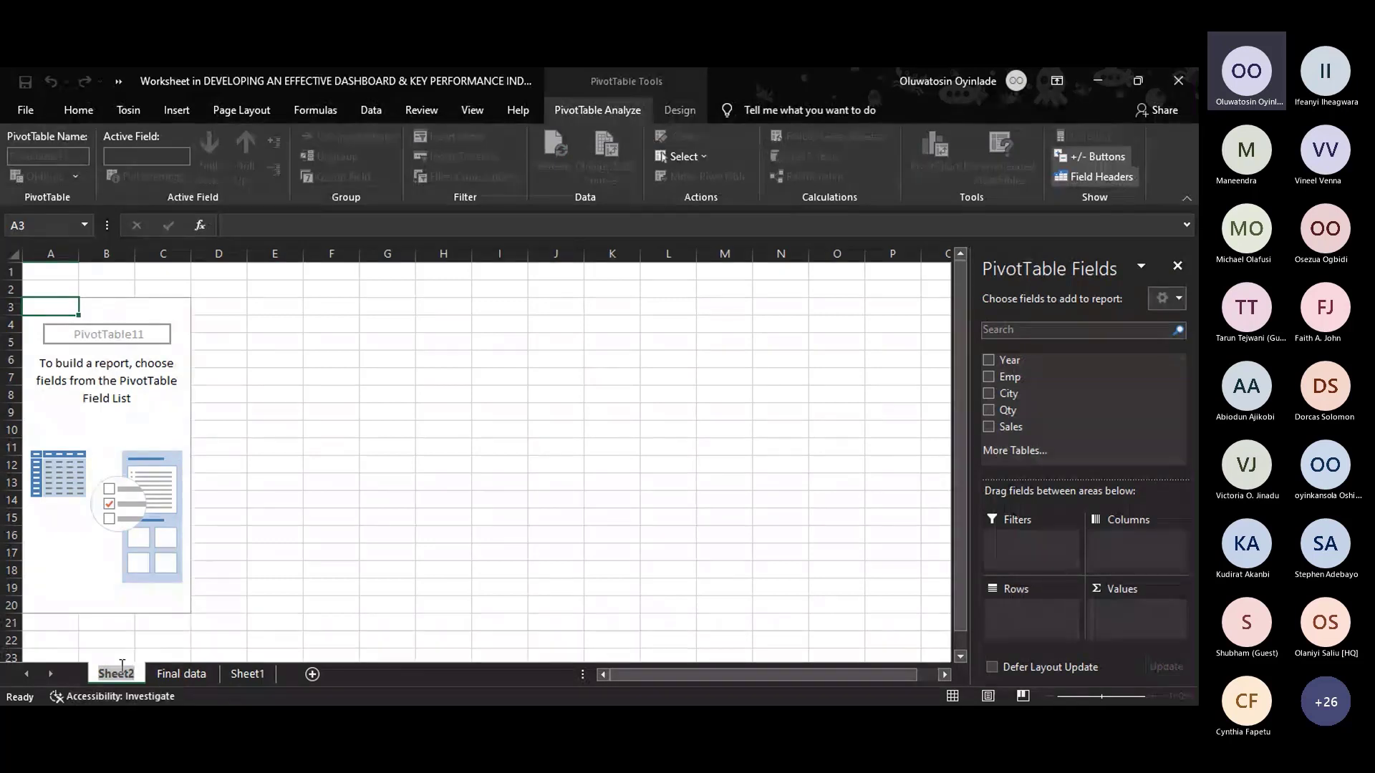
type("Pivo")
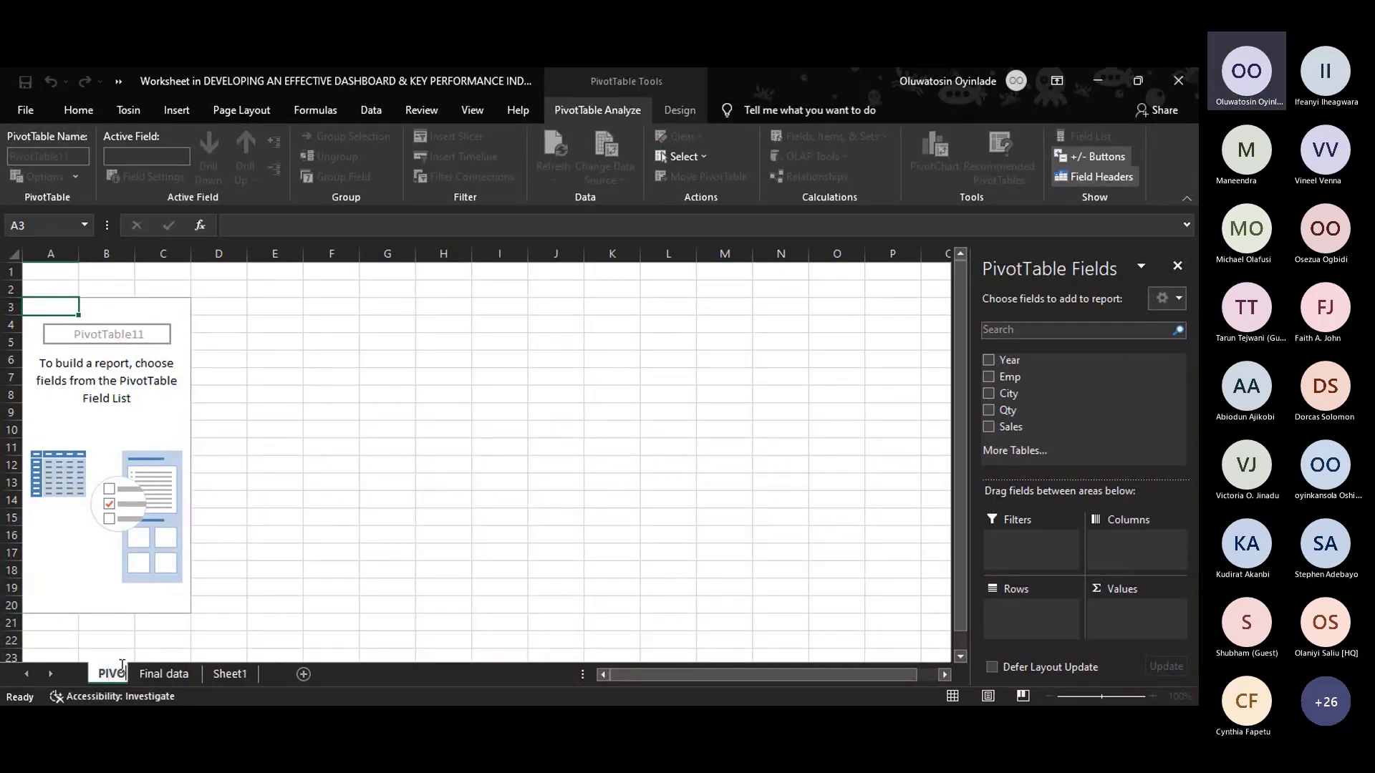
type("T")
key("Return")
double_click(246, 672)
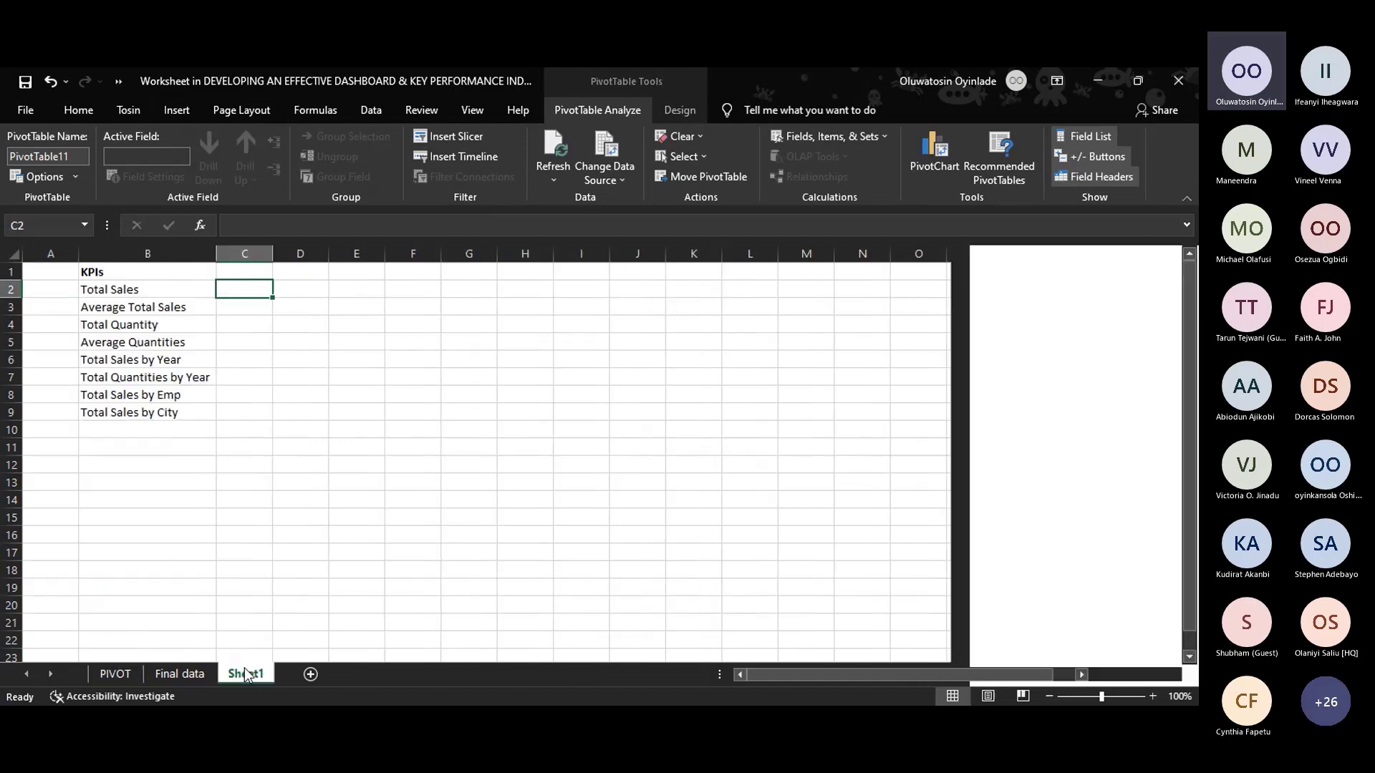
type("KPI")
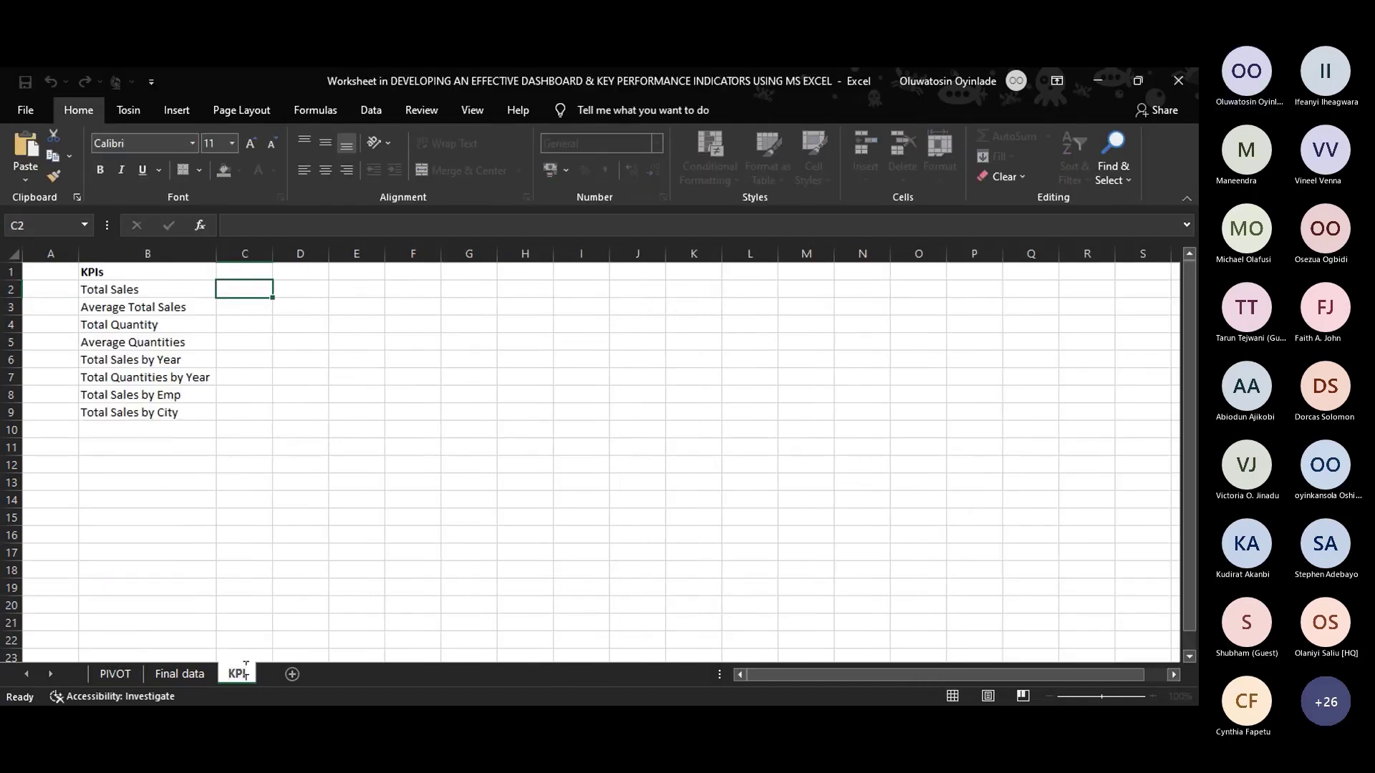
key("Return")
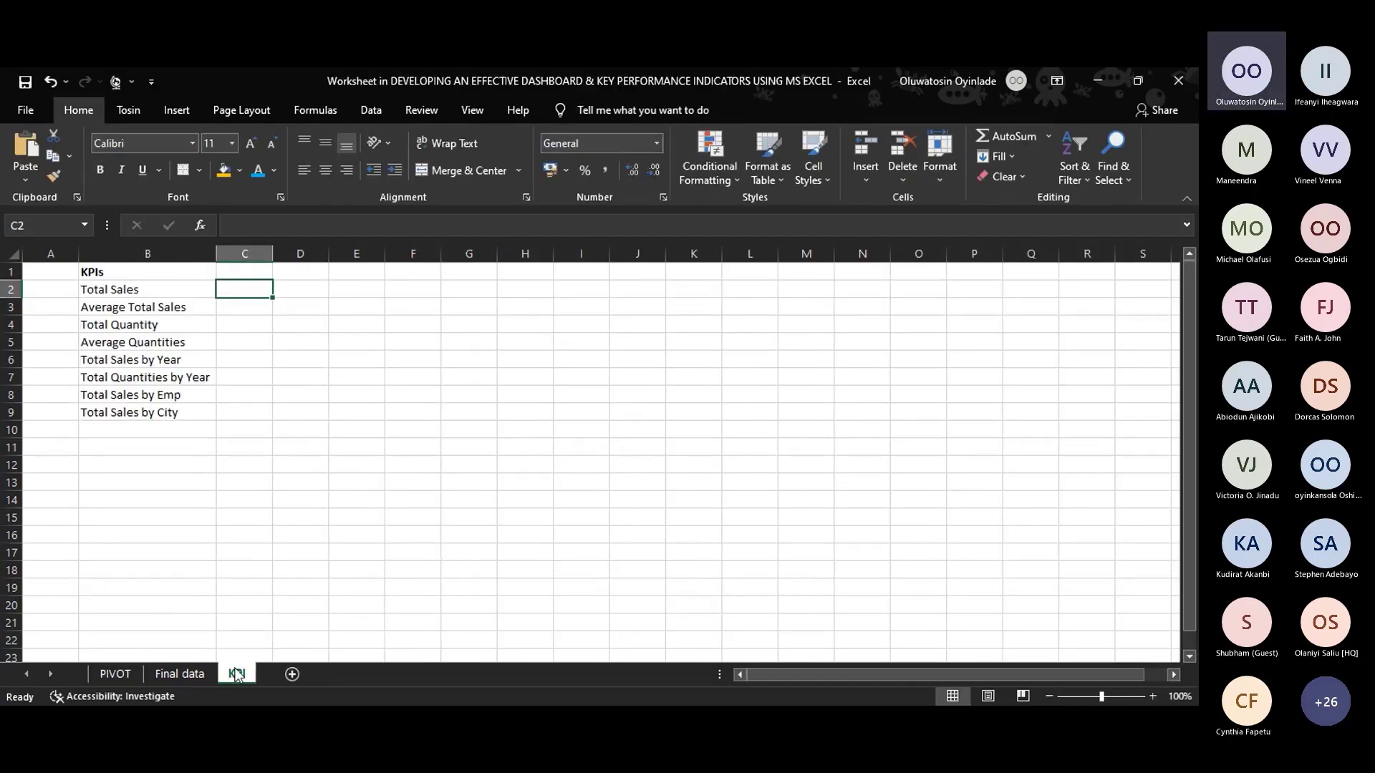
Add Sales as the value field of the PivotTable on the PIVOT sheet and rename its heading Total Sales.
left_click(179, 674)
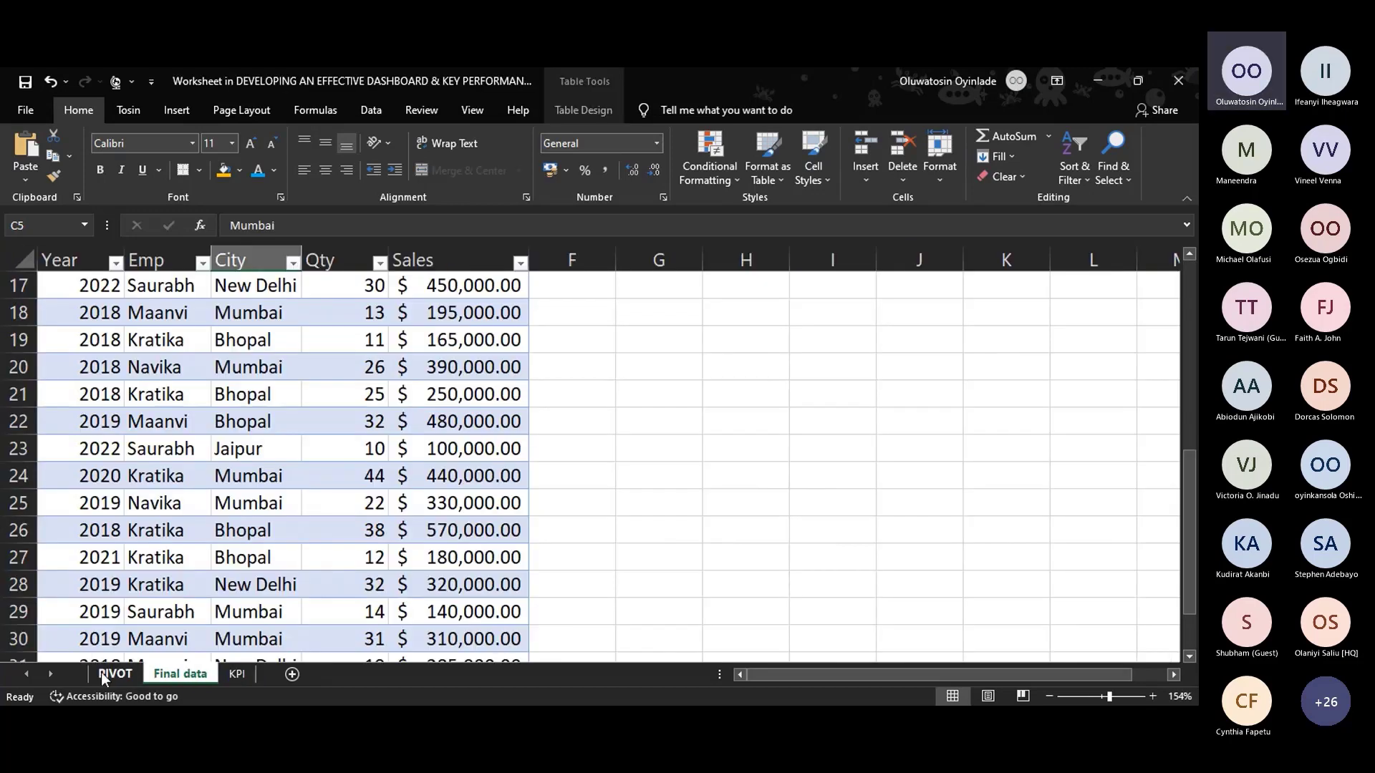
left_click(114, 673)
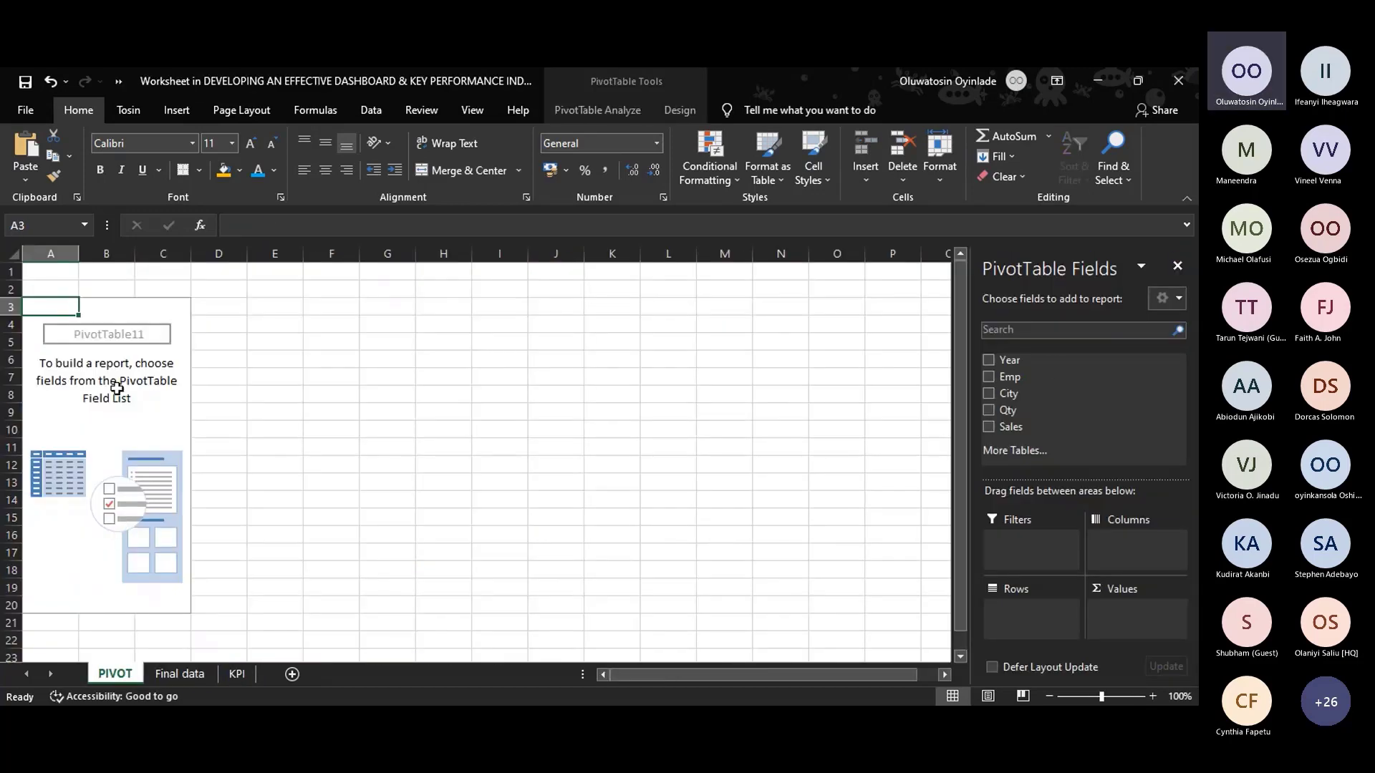
left_click(988, 427)
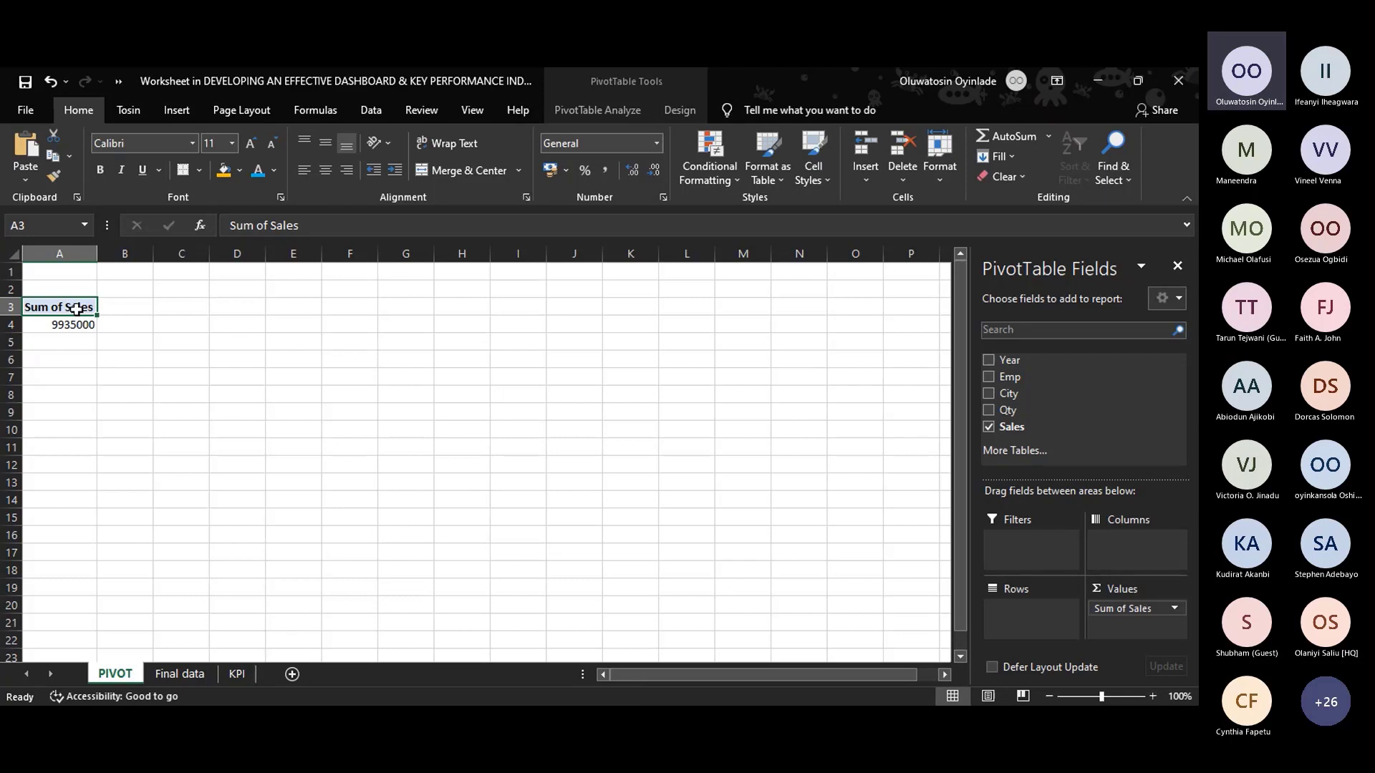
type("Total Sales")
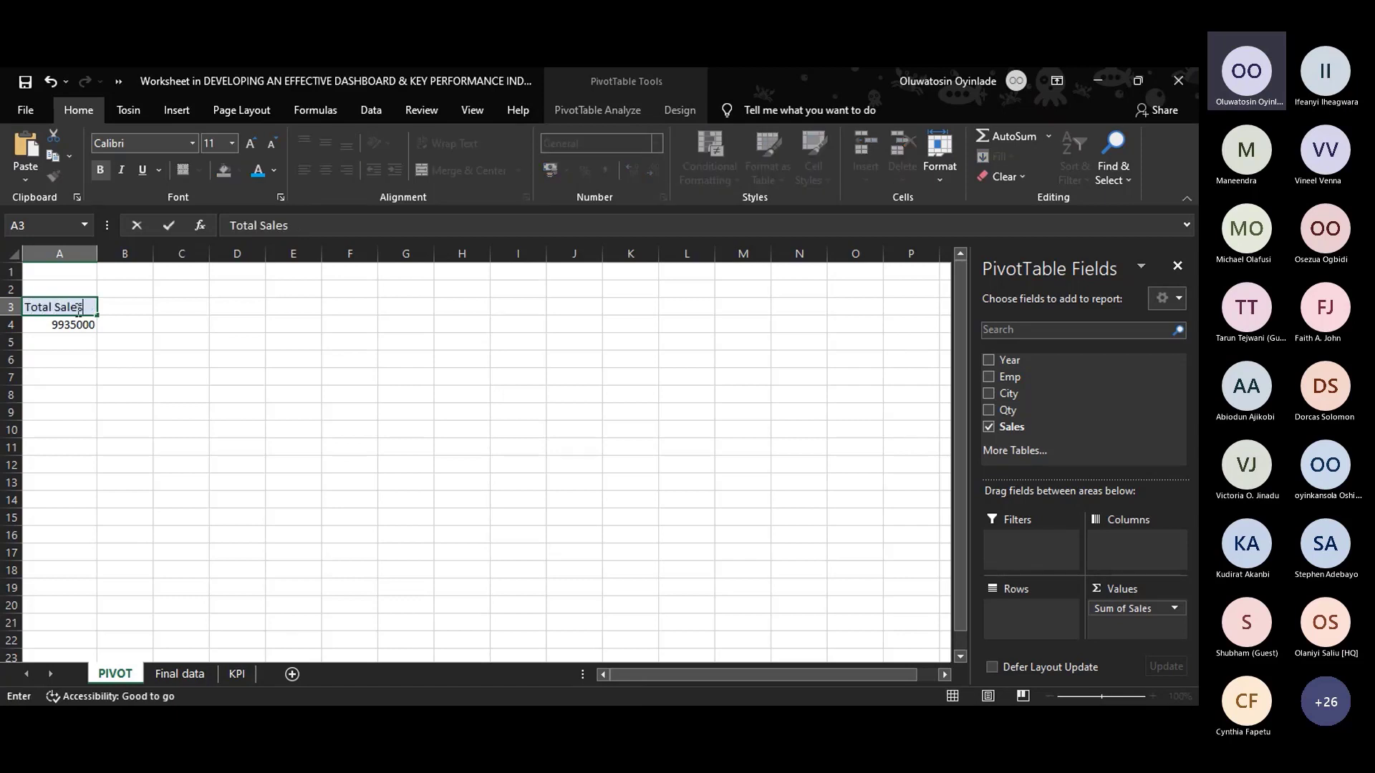
key("Return")
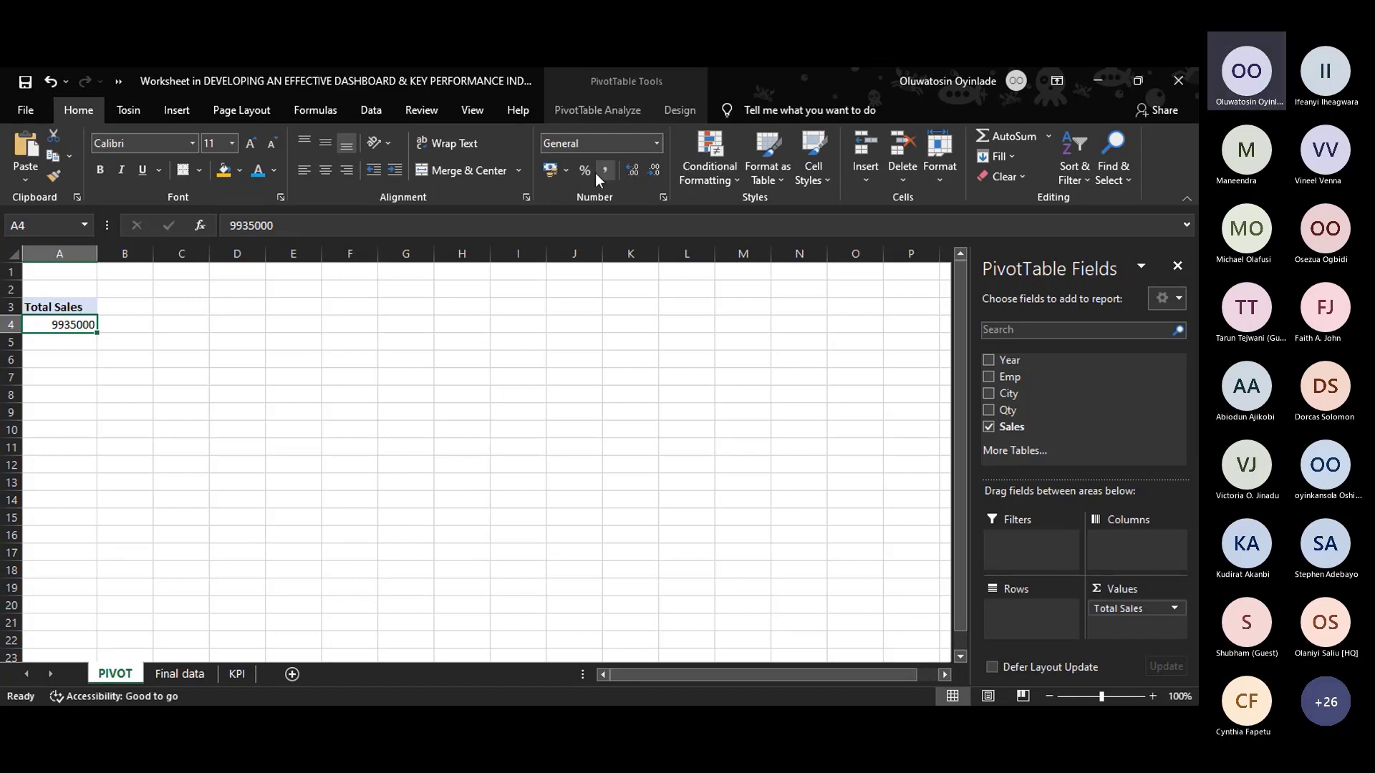
Apply the dollar Accounting format and bold to the Total Sales value in A4.
left_click(567, 169)
left_click(600, 192)
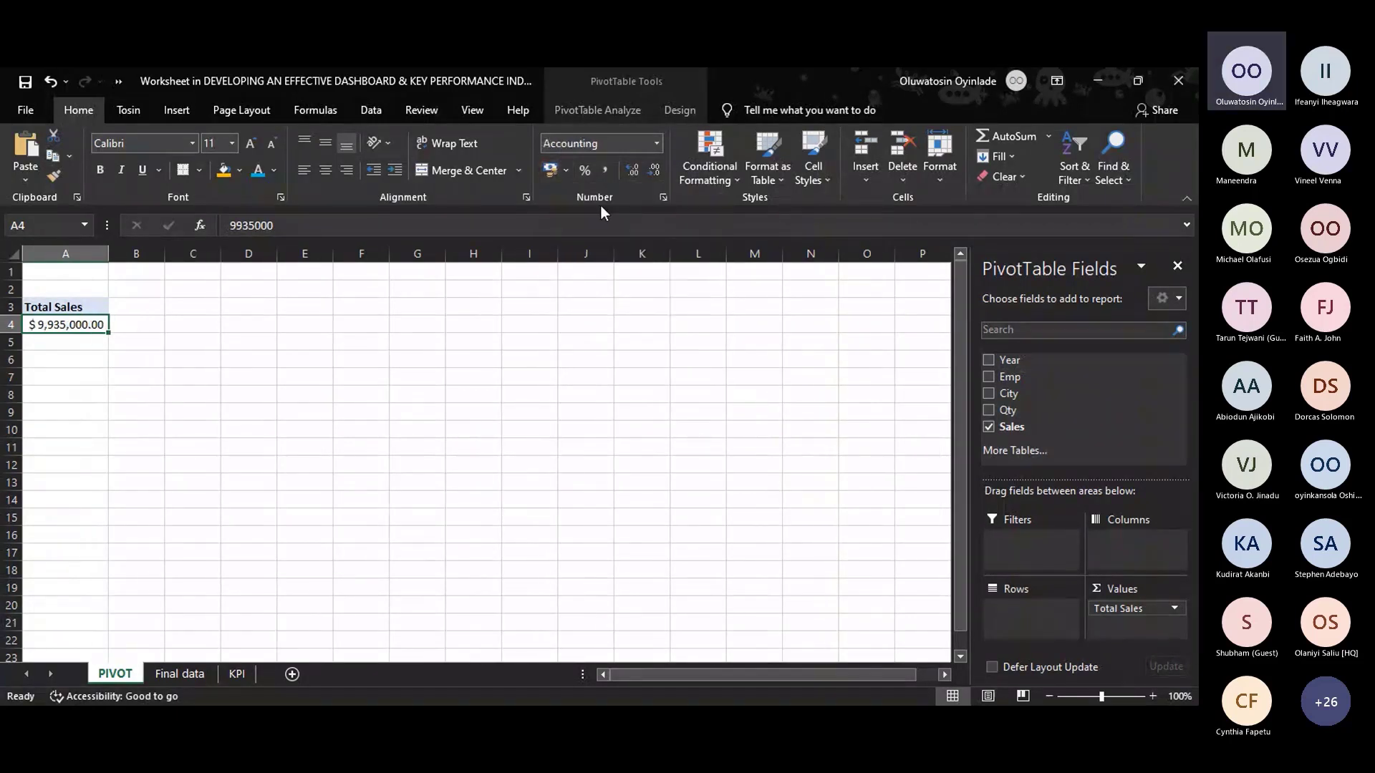
key("ctrl+b")
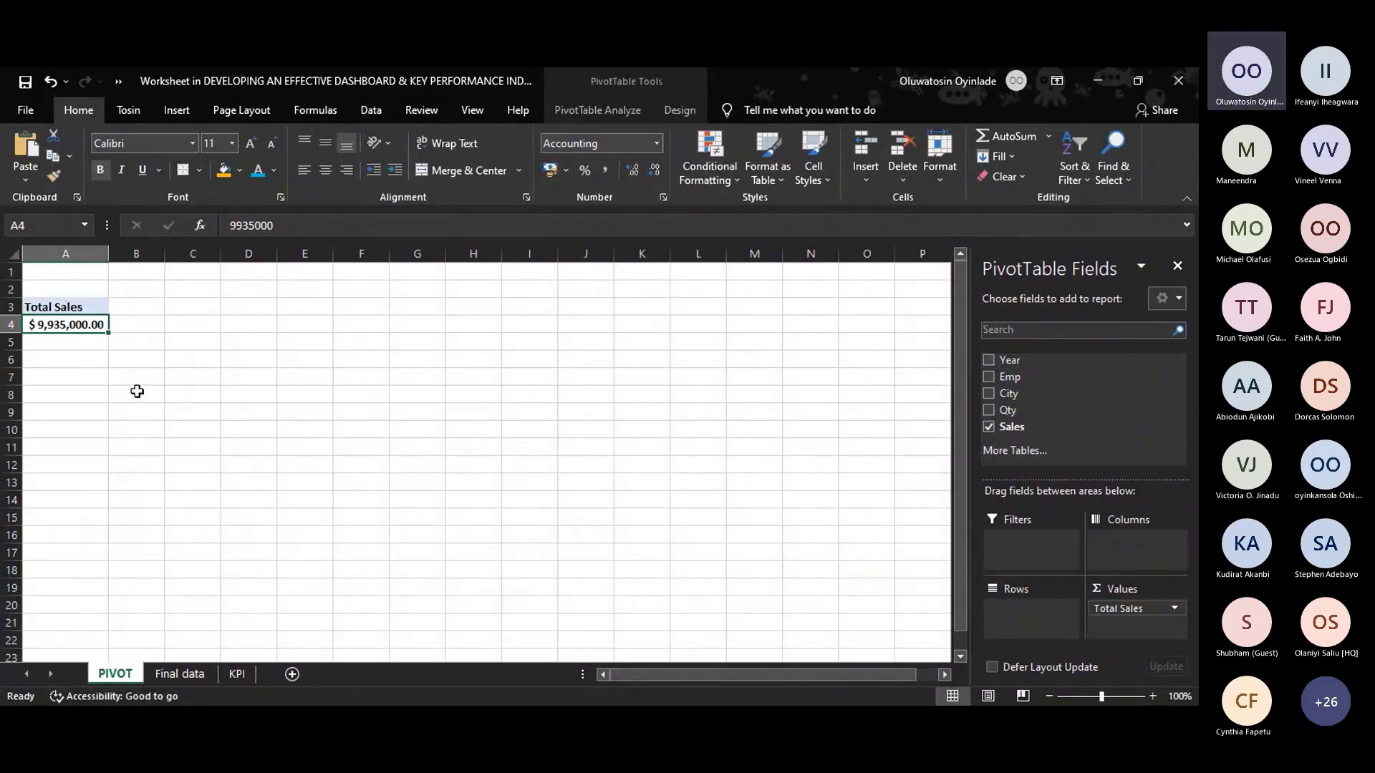
Copy the Total Sales PivotTable in A3:A4 to cell A7 on the PIVOT sheet.
left_click_drag(82, 311, 98, 323)
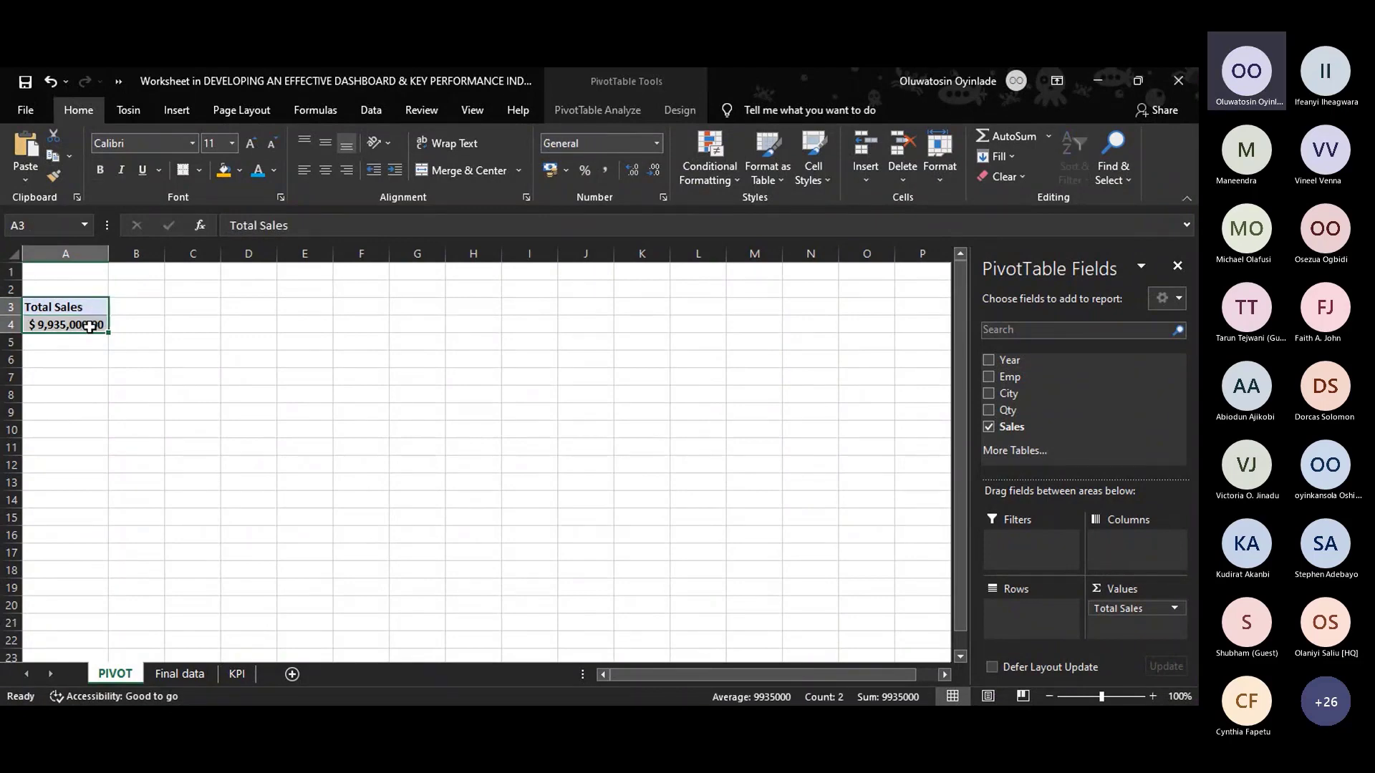
key("ctrl+c")
left_click(86, 380)
key("ctrl+v")
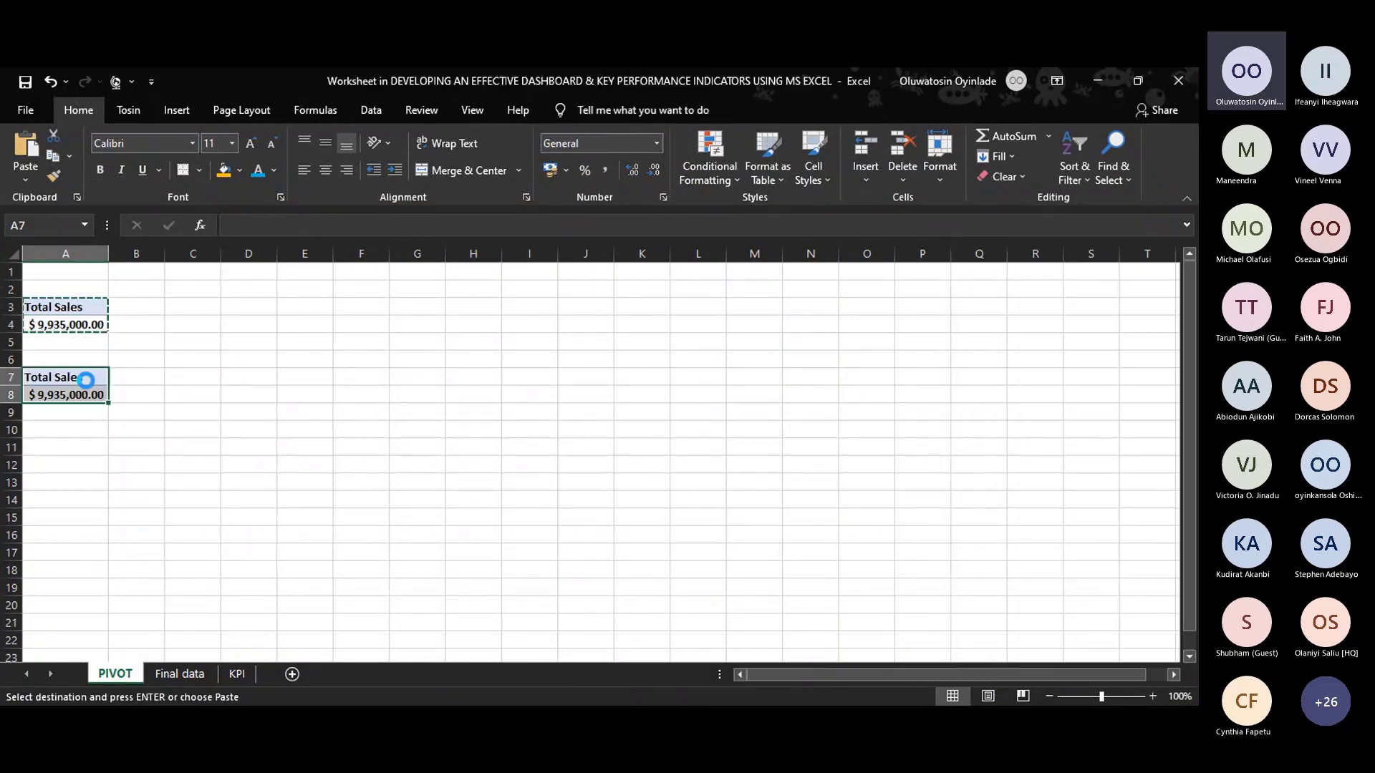
Check the next KPI on the KPI sheet and summarize Sales by Average in the PivotTable at A7.
left_click(85, 395)
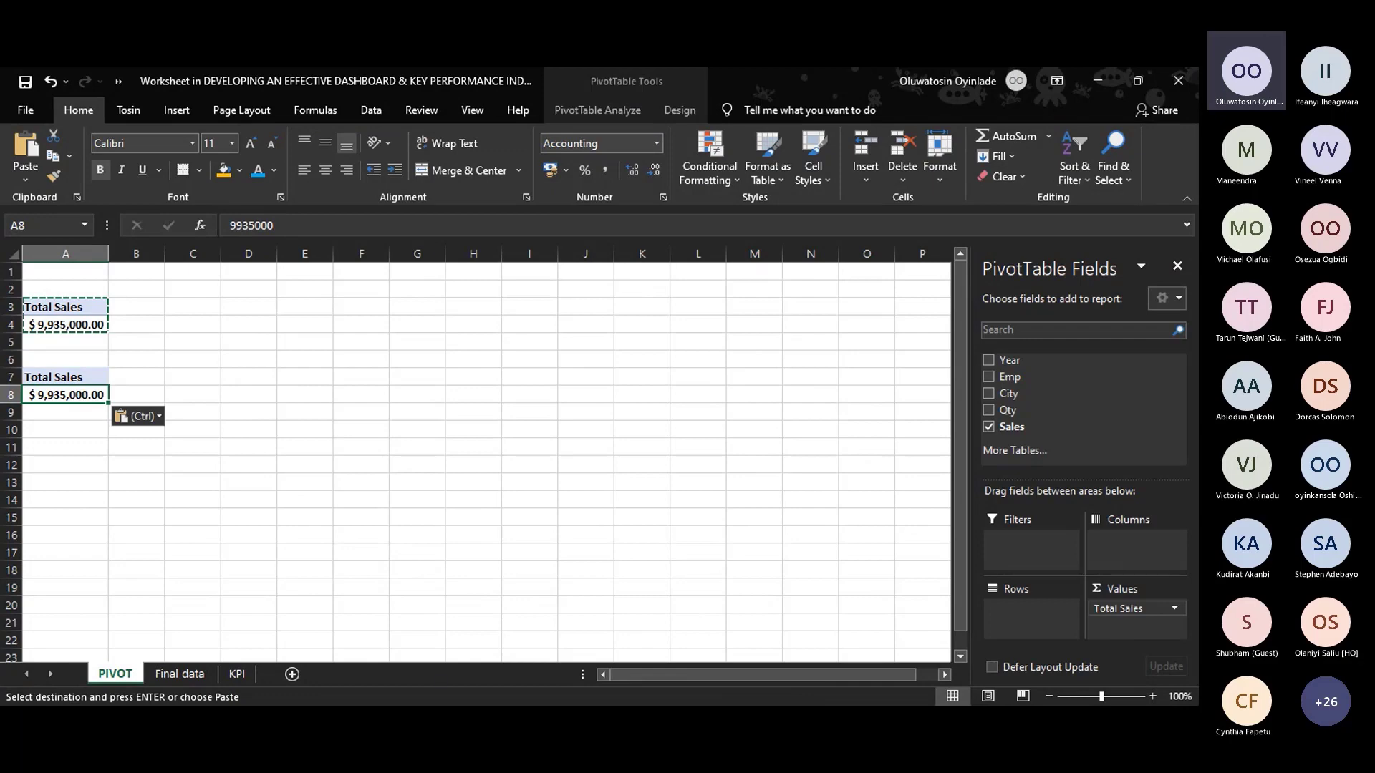
left_click(233, 672)
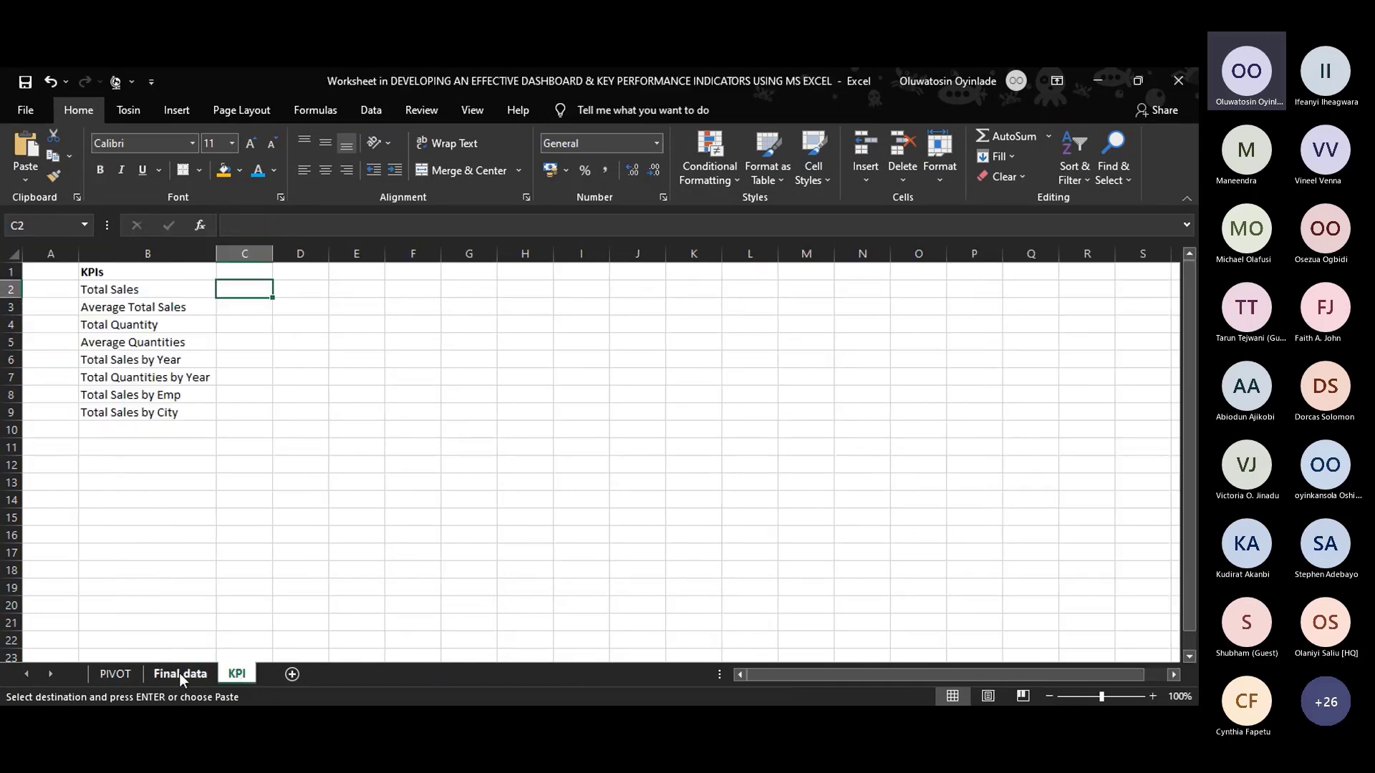
left_click(118, 673)
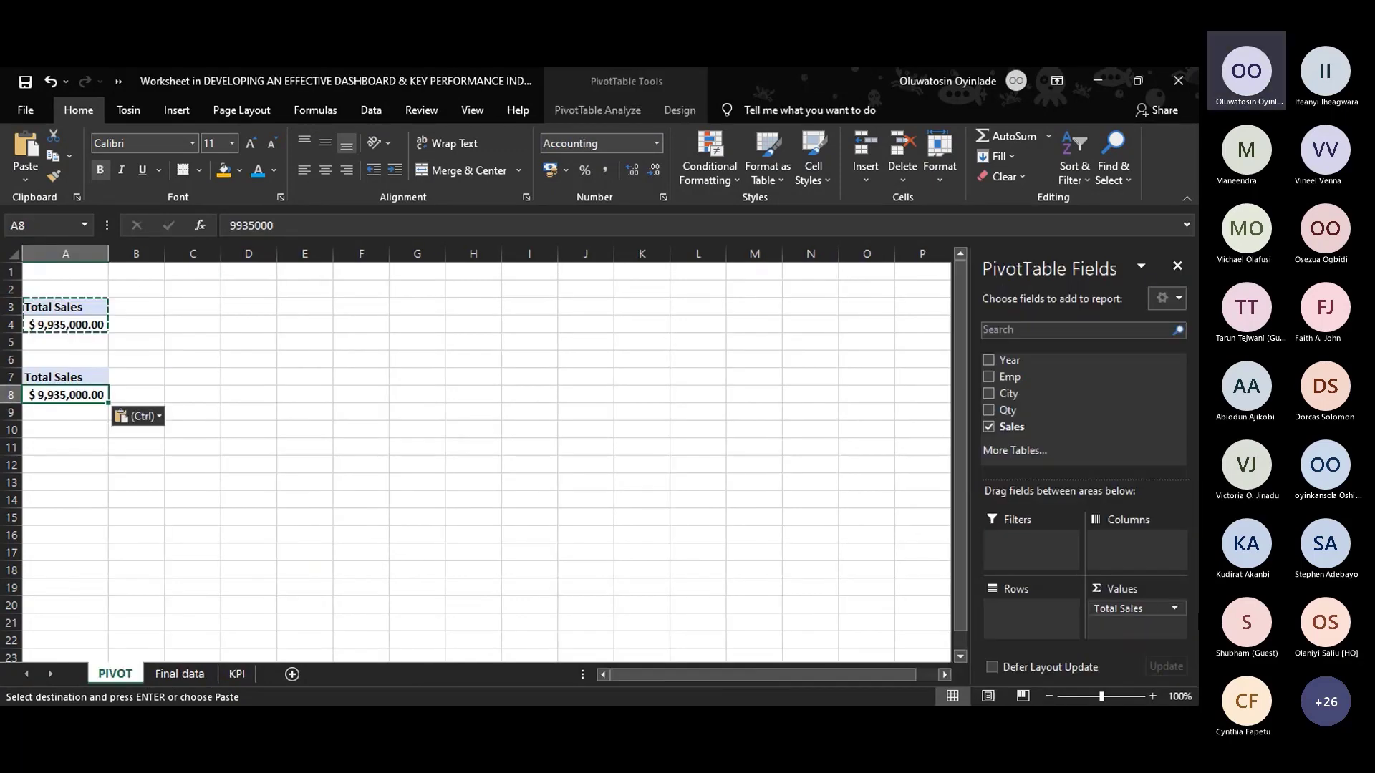
left_click(1172, 608)
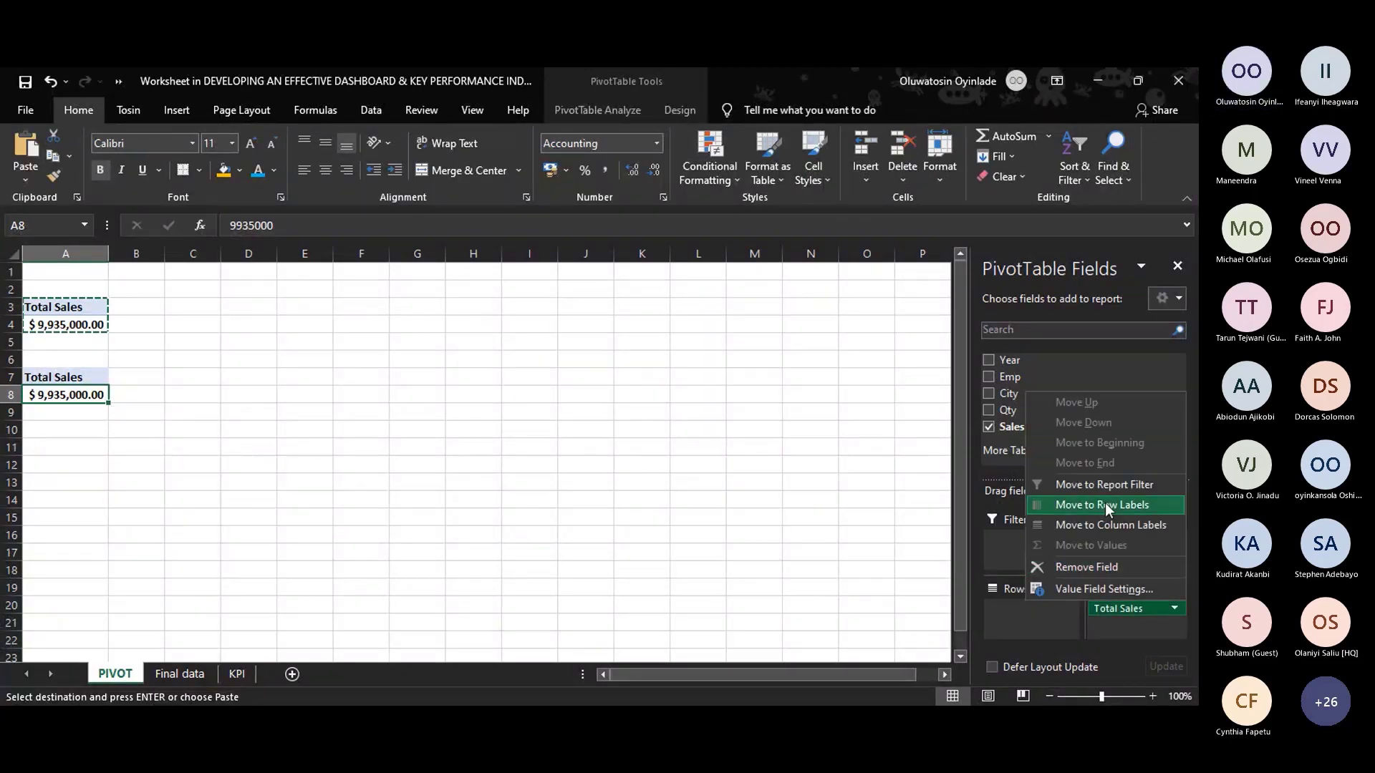
key("Escape")
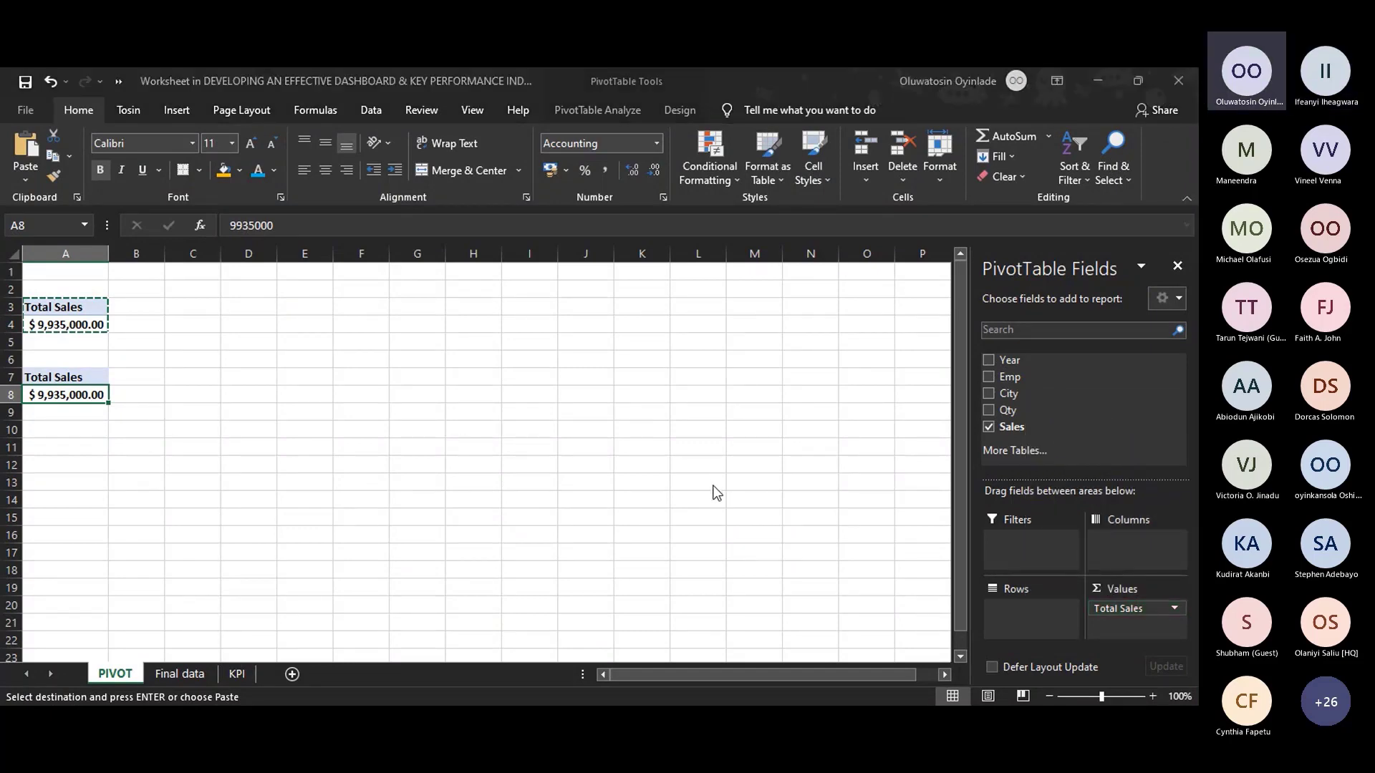
left_click(881, 558)
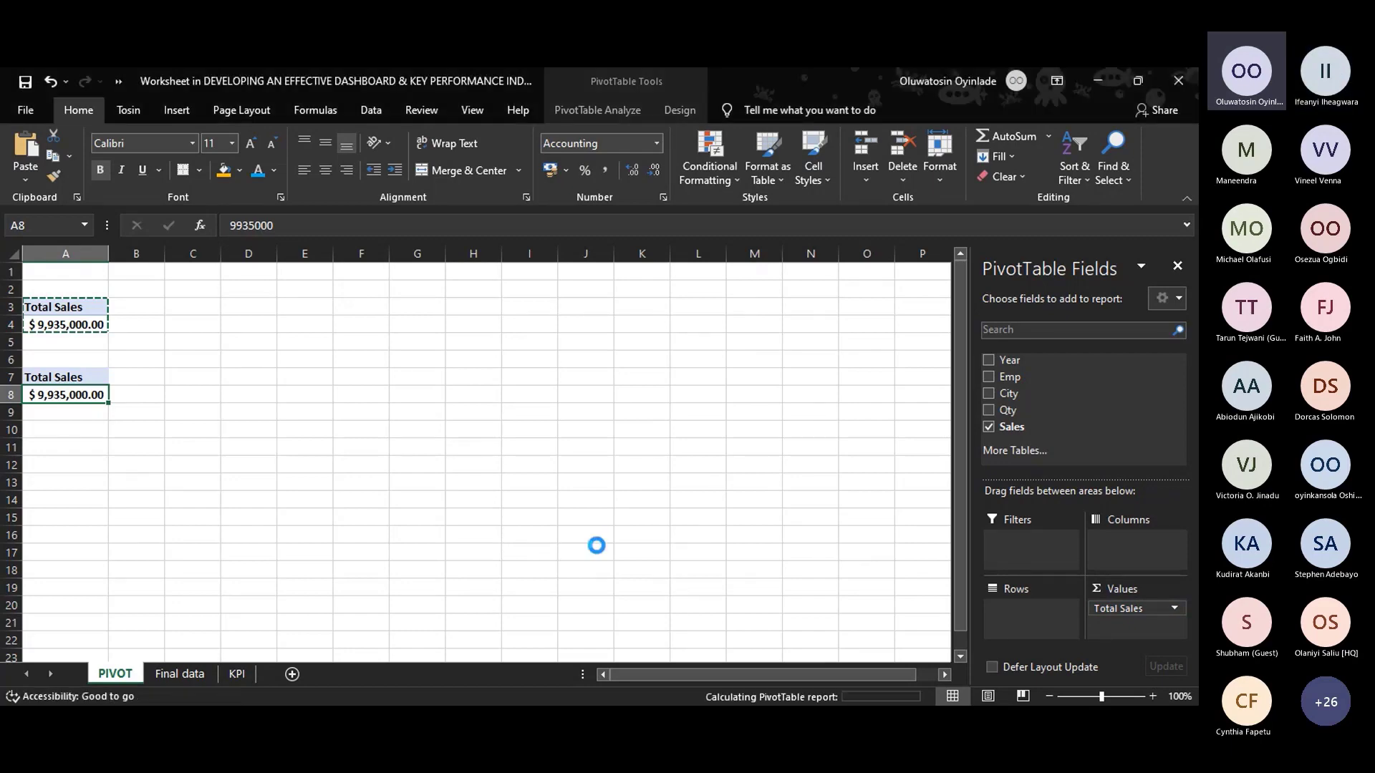
left_click(91, 377)
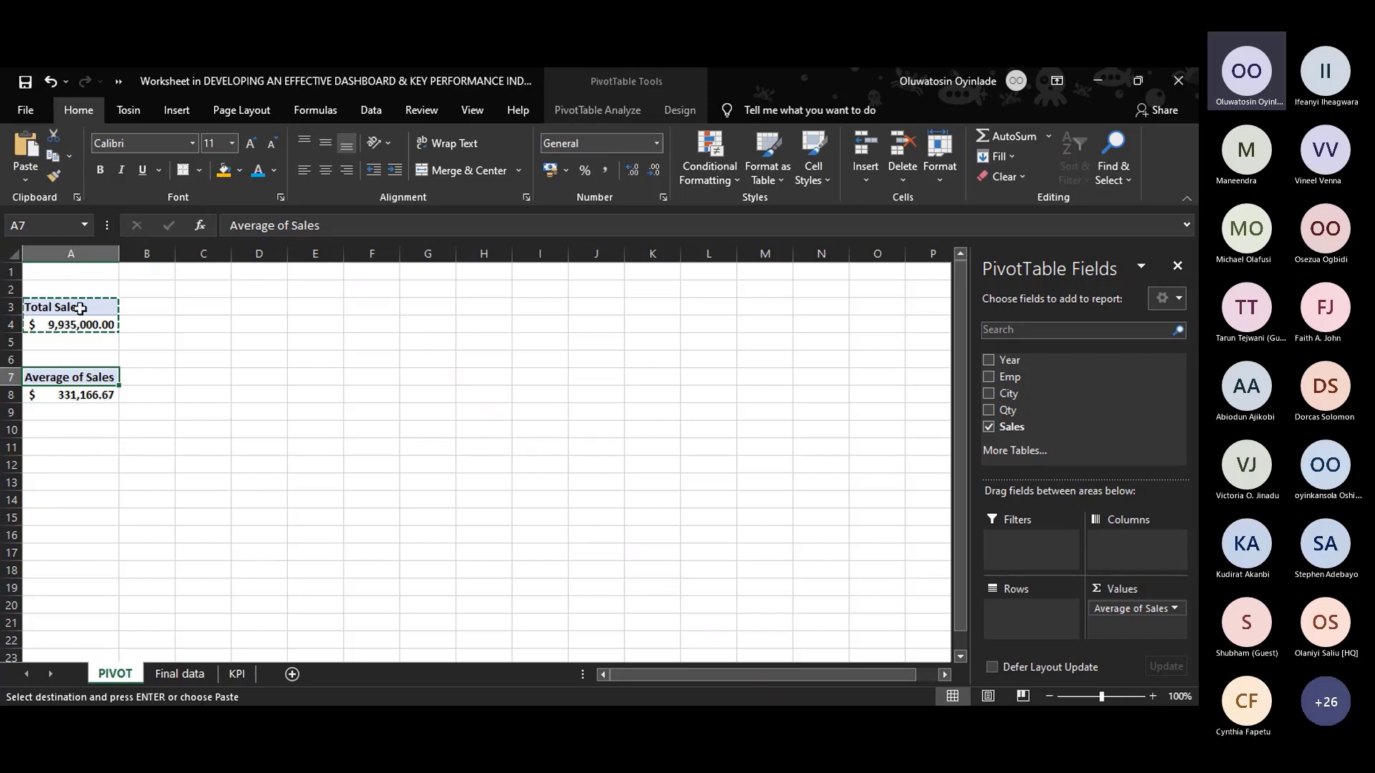
Paste another copy of the Total Sales PivotTable from A3:A4 at cell A11.
mouse_move(77, 308)
left_mouse_down()
mouse_move(79, 326)
mouse_move(88, 318)
left_mouse_up()
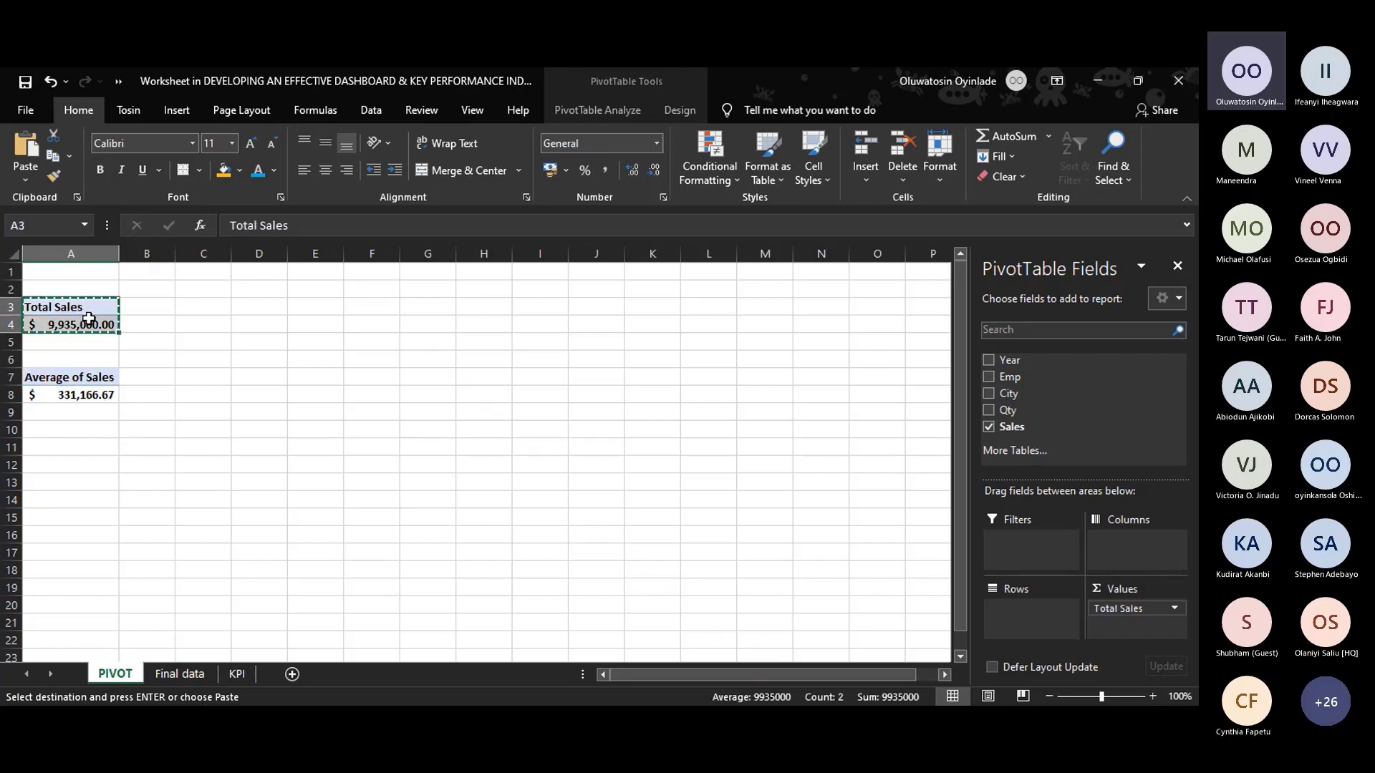
left_click(70, 448)
key("ctrl+v")
left_click(81, 466)
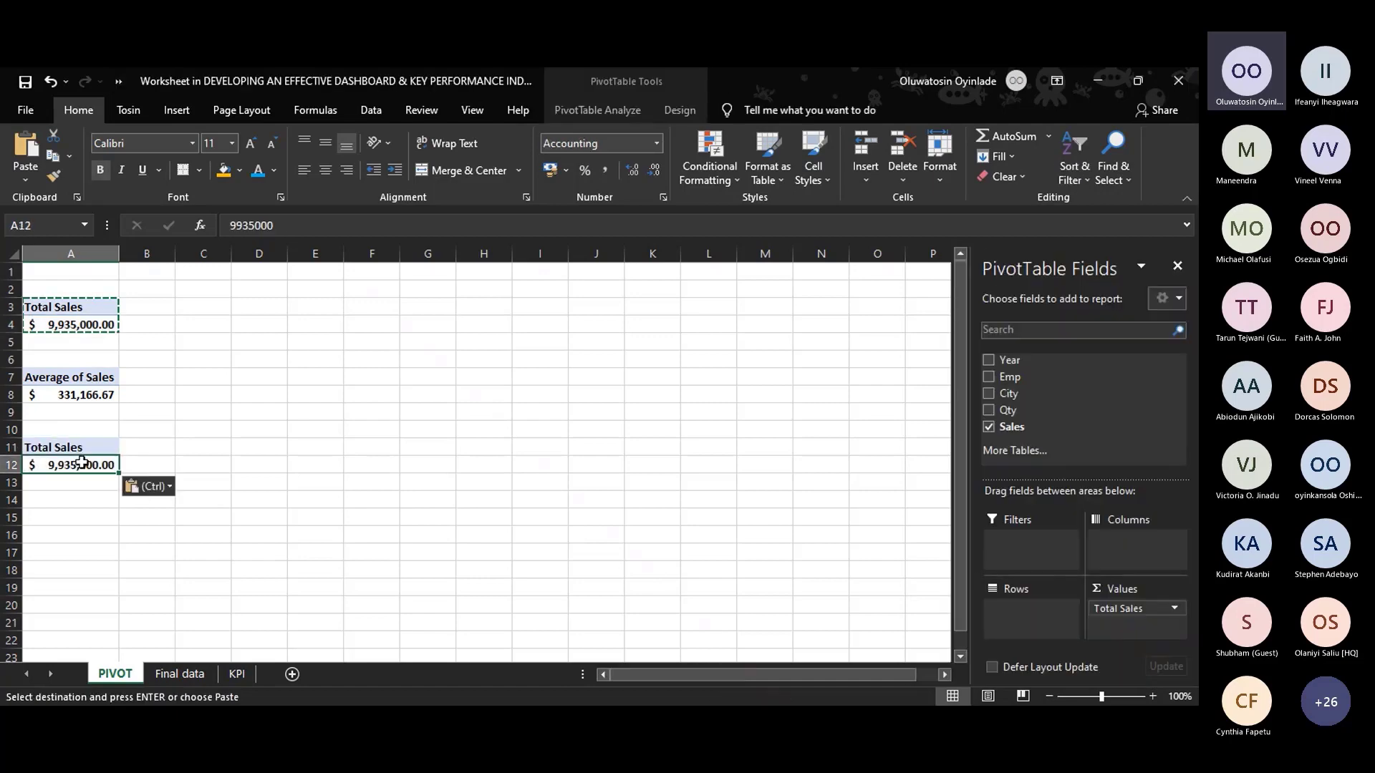
Replace the Sales field with Qty in the PivotTable at A11 and autofit column A.
left_click(89, 450)
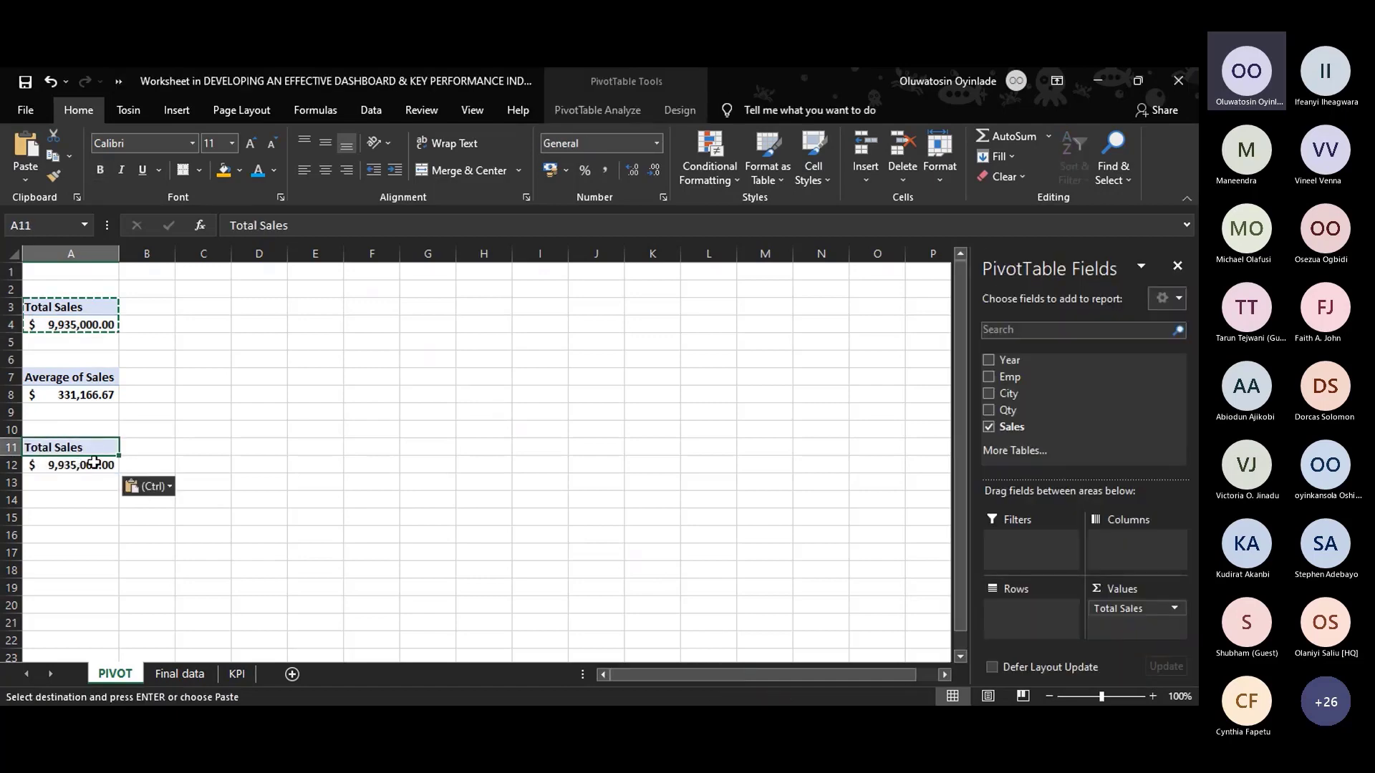
left_click(93, 466)
left_click(95, 451)
left_click(989, 427)
left_click(990, 411)
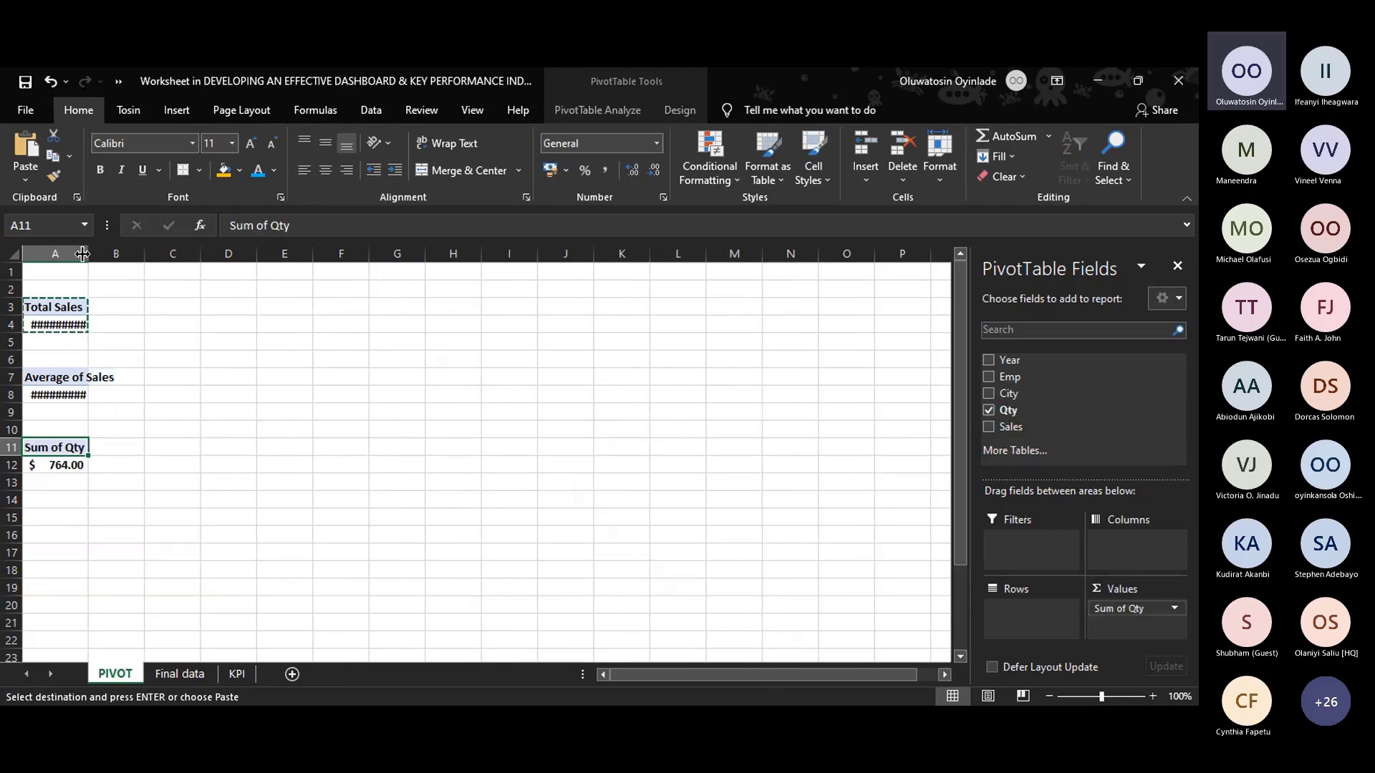
double_click(88, 248)
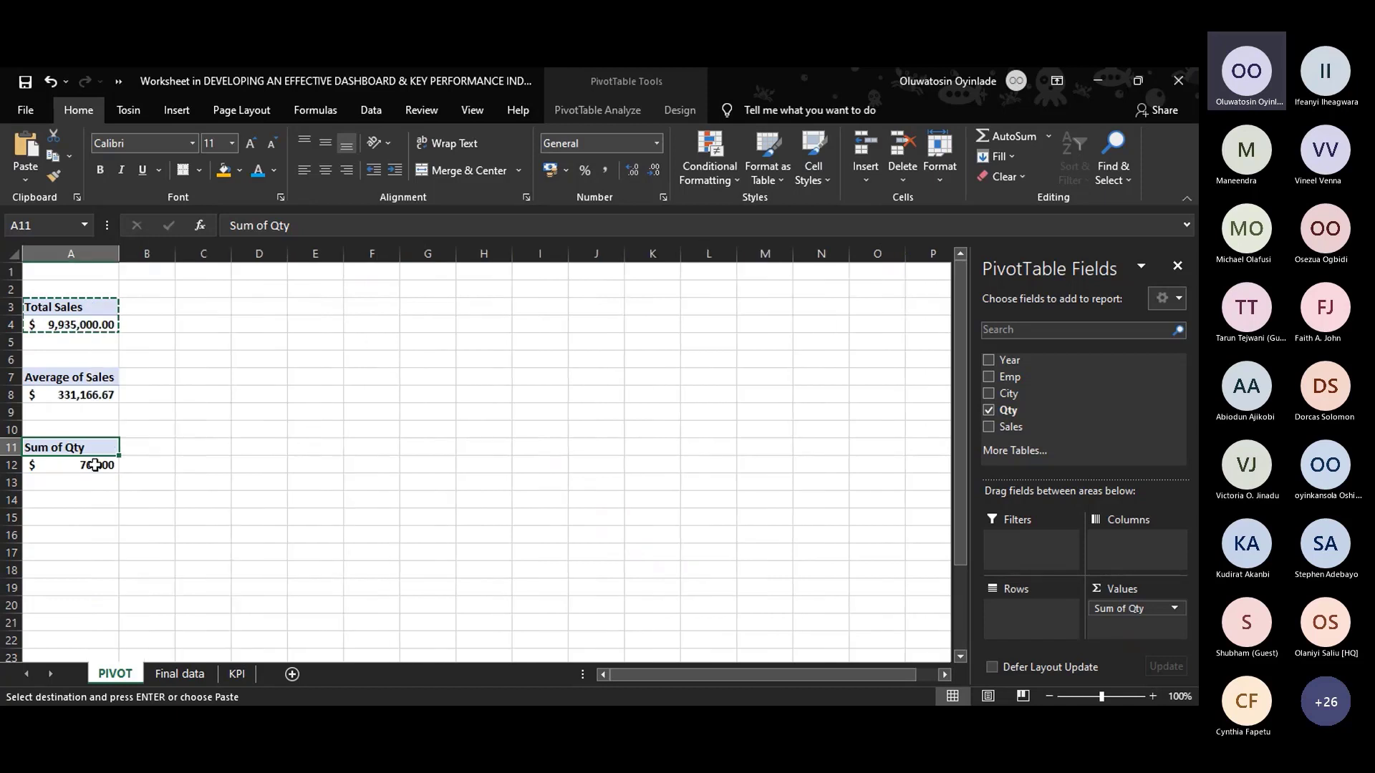
left_click(93, 464)
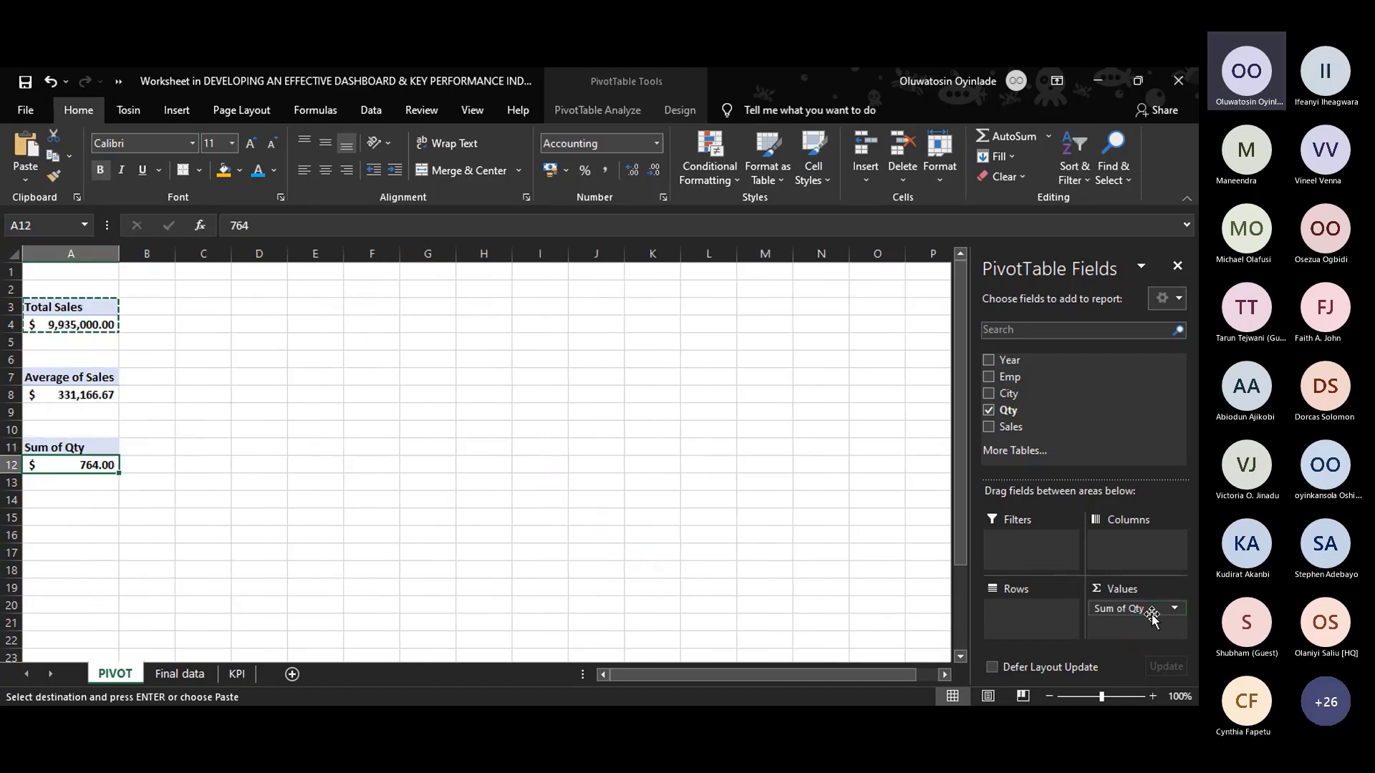
Format the quantity in A12 as a Number without decimals and rename the header in A11 to Total Quantity.
left_click(656, 144)
left_click(630, 222)
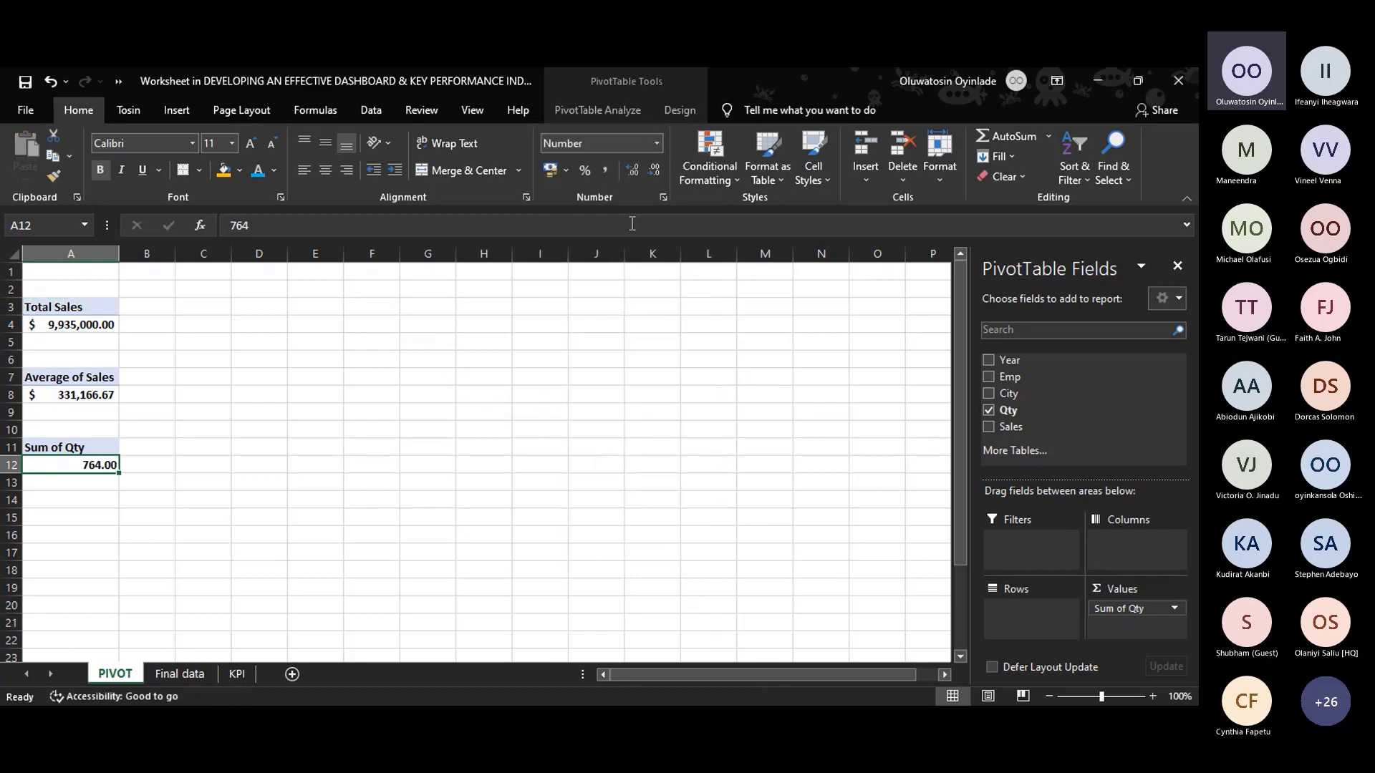
left_click(654, 172)
left_click(654, 172)
left_click(75, 447)
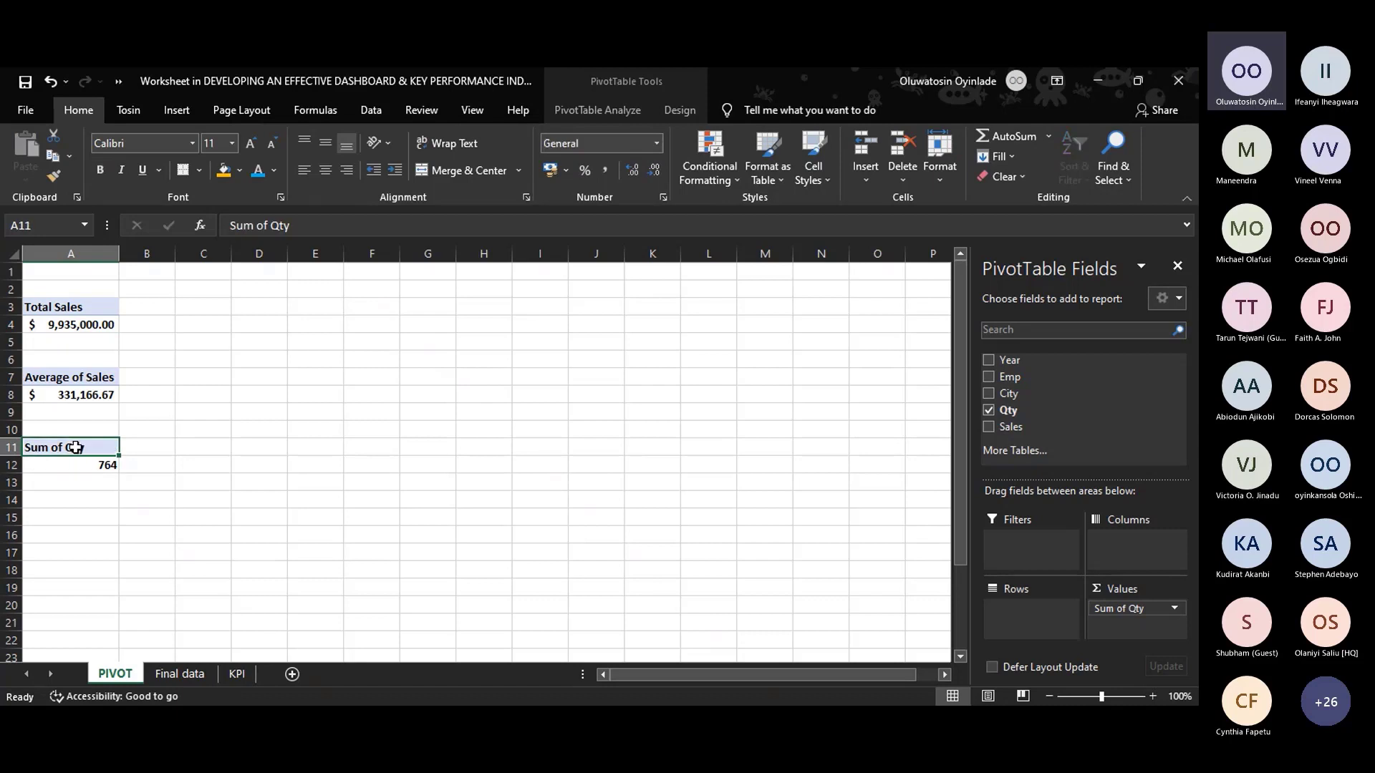
type("Total Quantity")
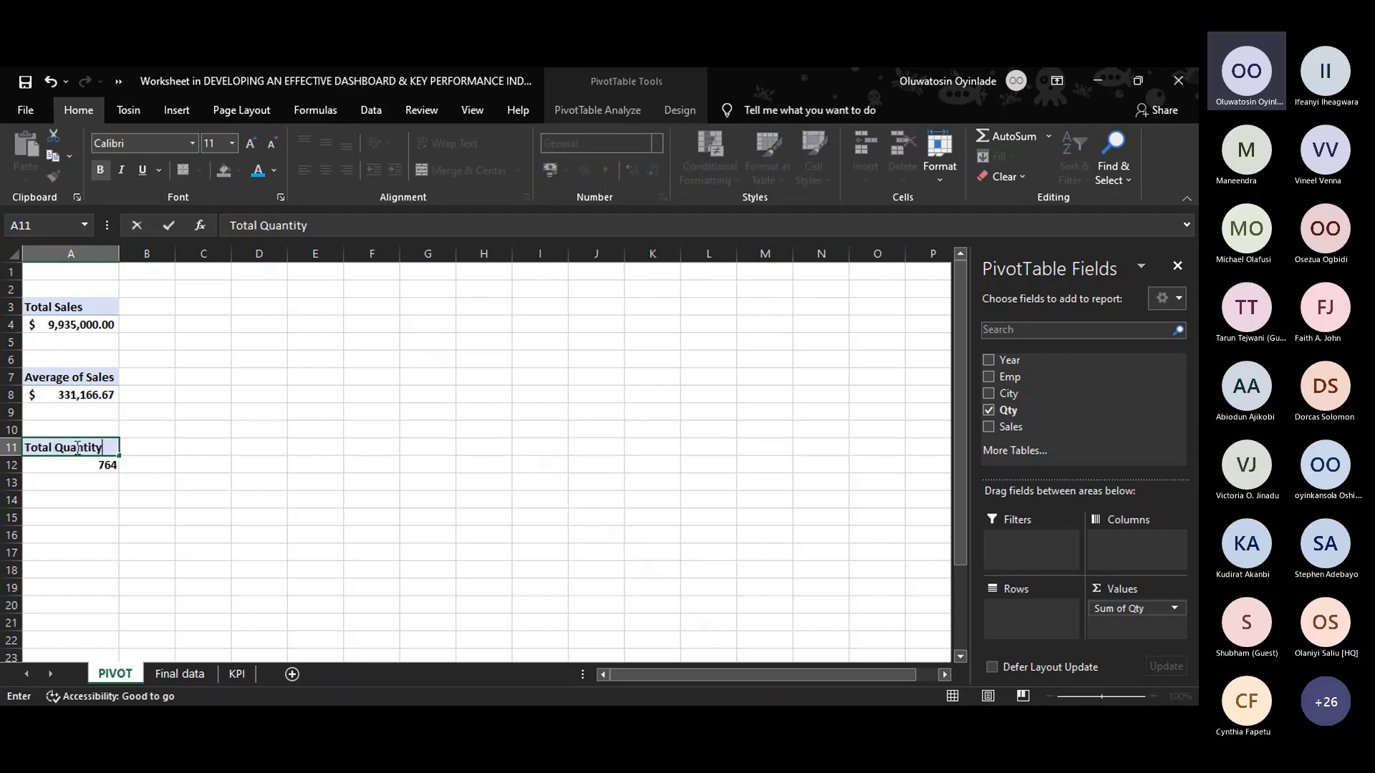
key("Return")
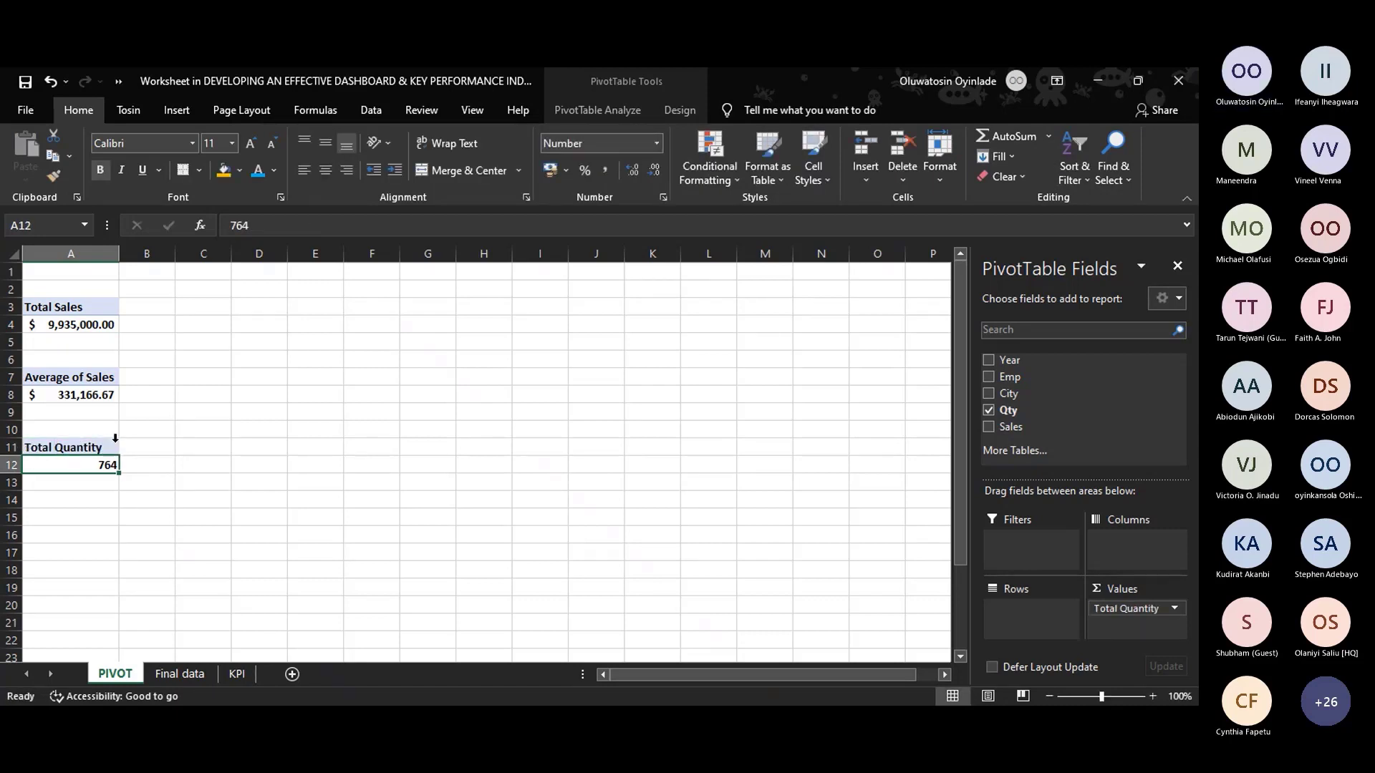
Copy the Total Quantity PivotTable in A11:A12 to cell A15.
left_click_drag(92, 448, 100, 461)
key("ctrl+c")
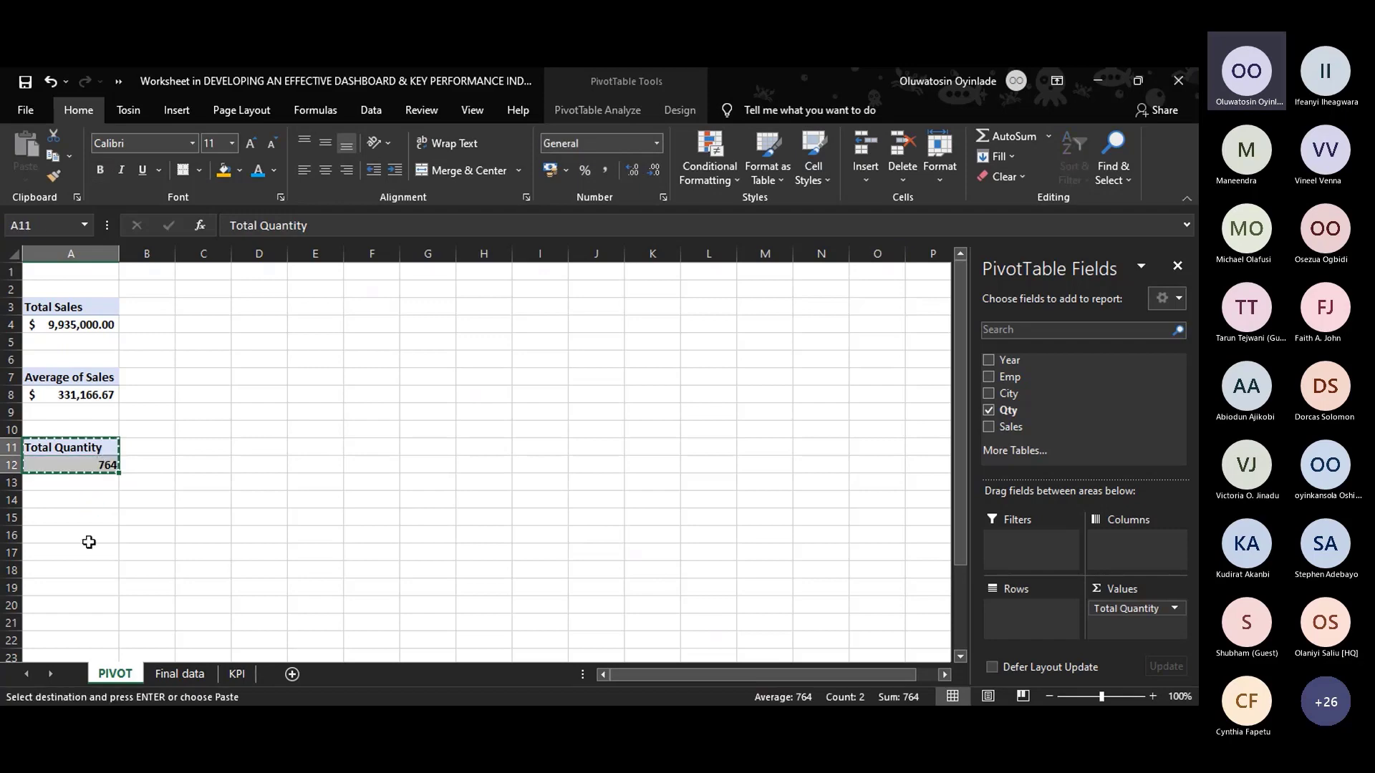
left_click(83, 515)
key("ctrl+v")
left_click(93, 535)
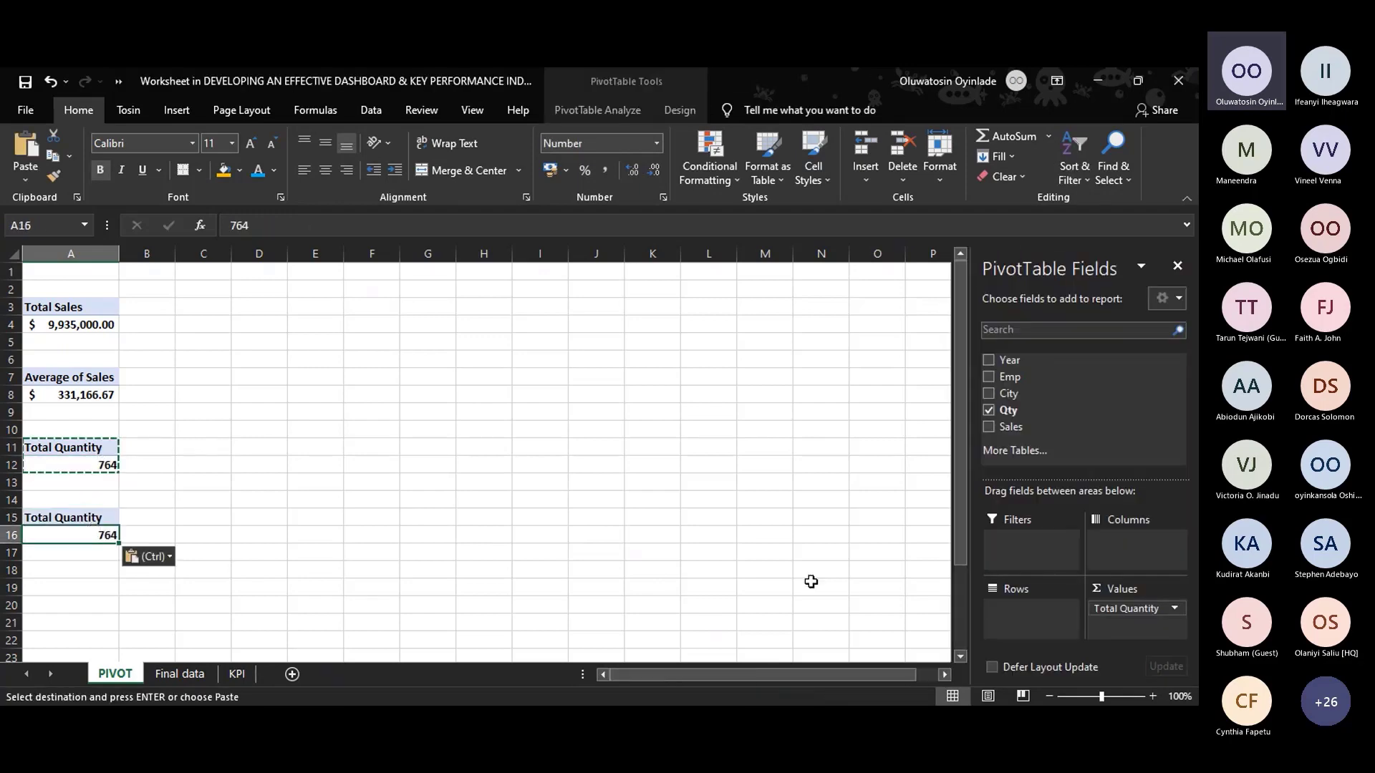
Summarize Qty by Average in the PivotTable at A15.
left_click(1175, 609)
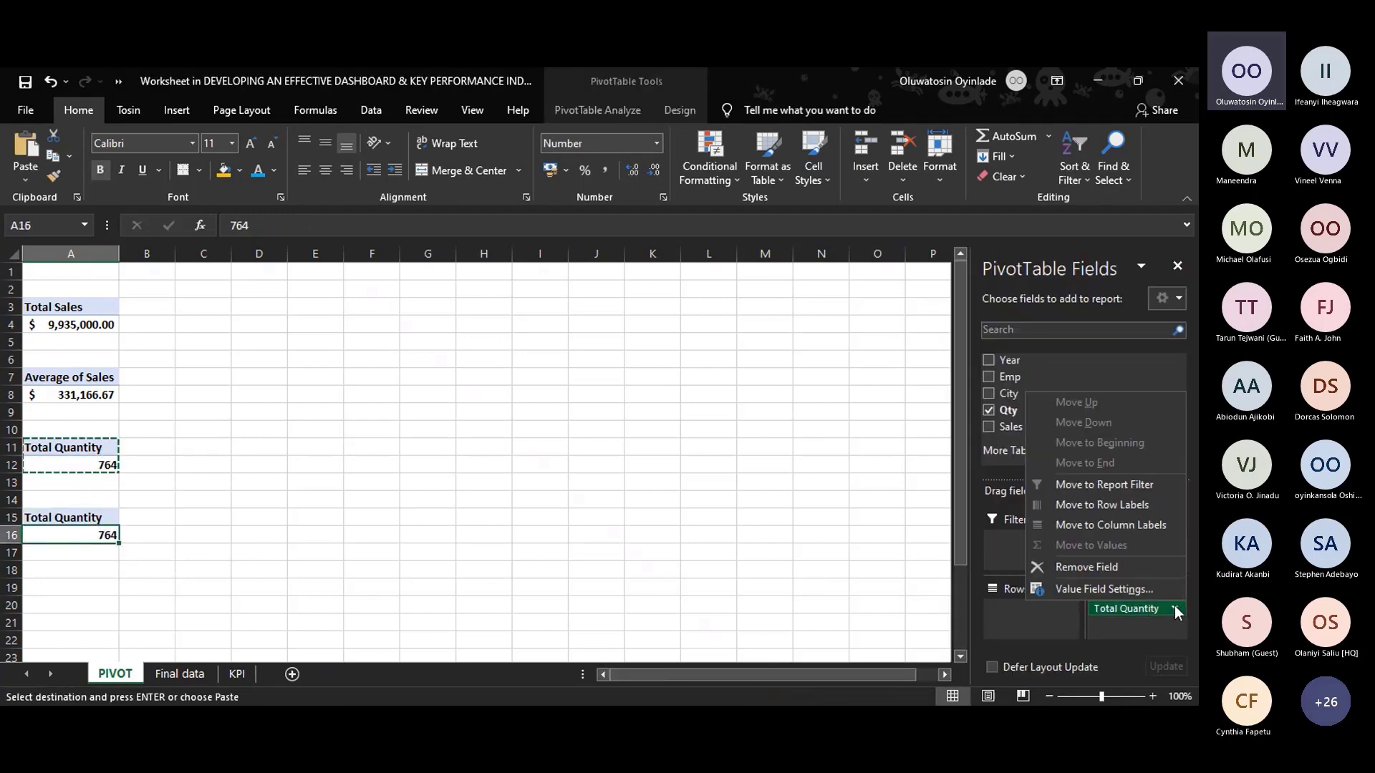
left_click(1111, 588)
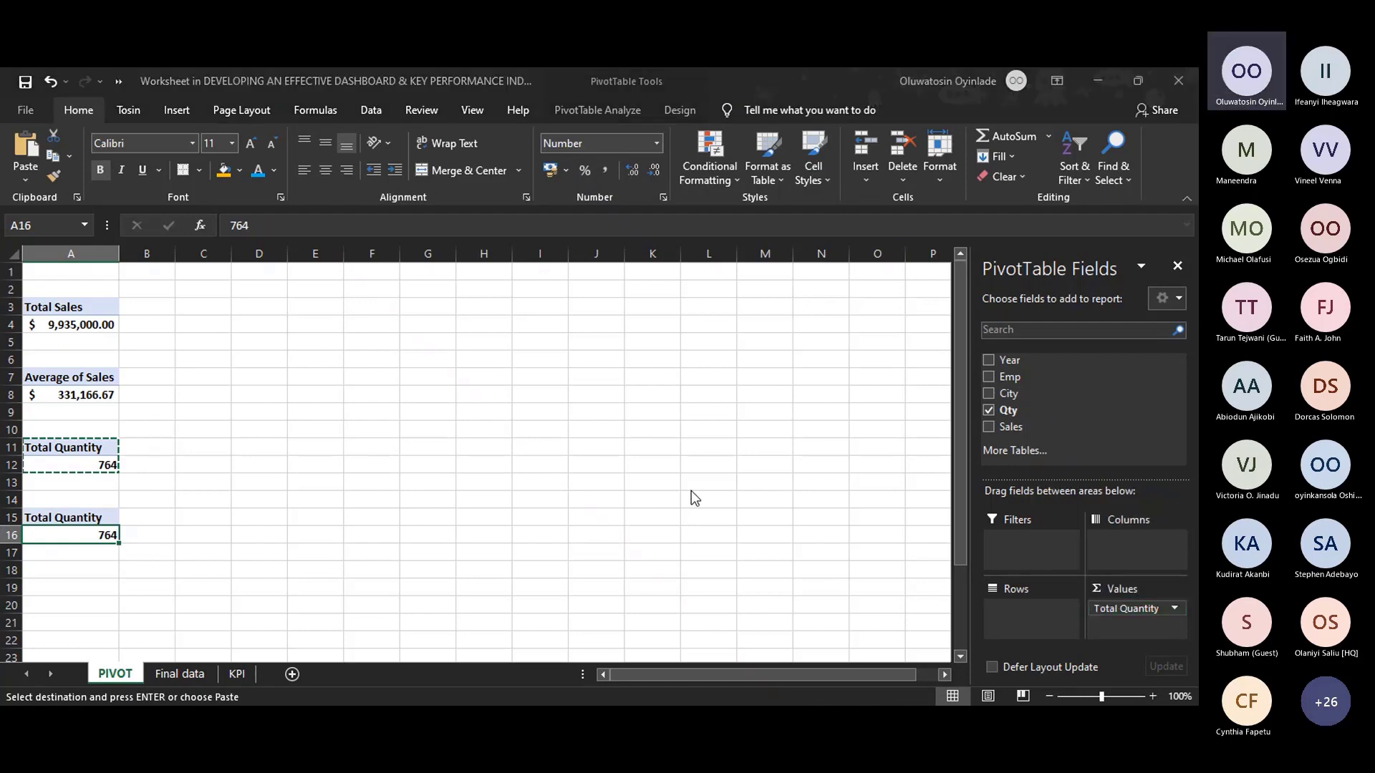
left_click(801, 506)
left_click(900, 567)
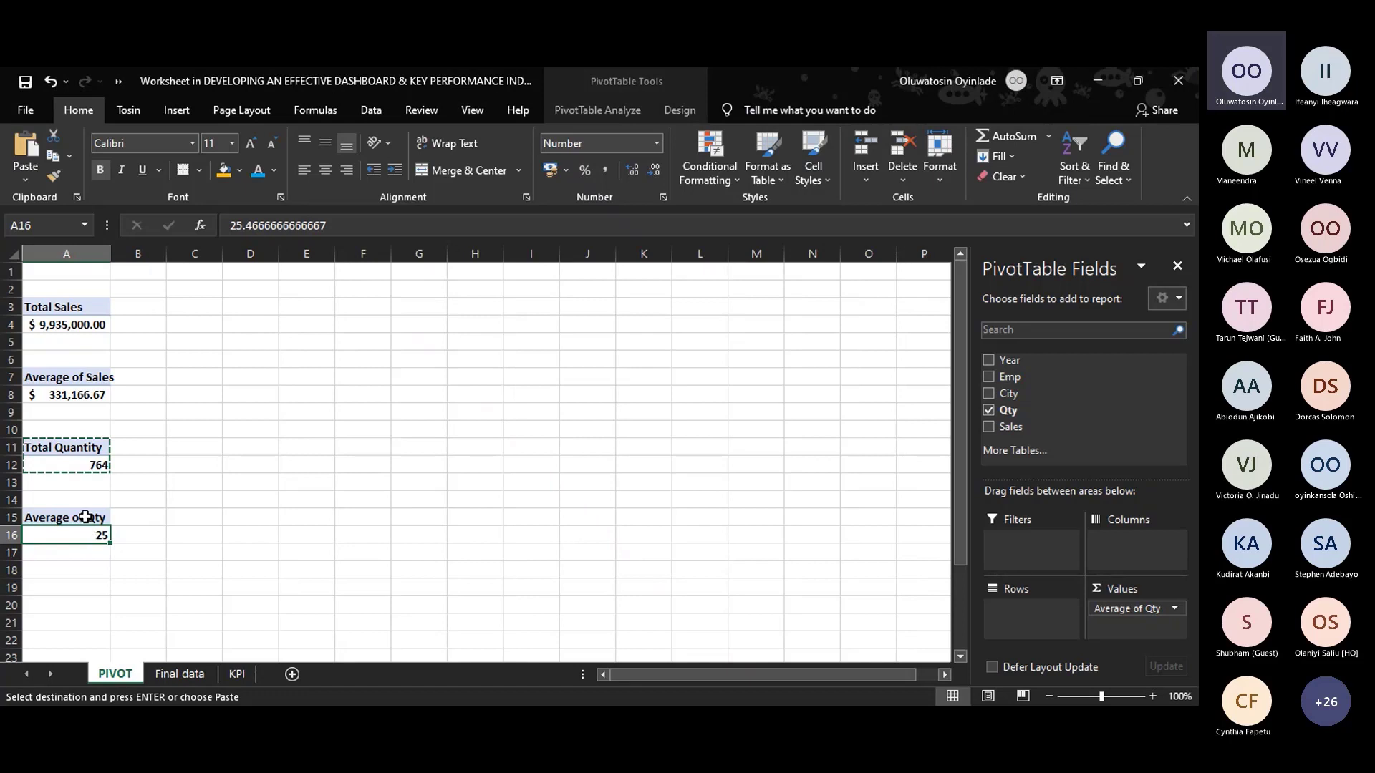
Rename the header in A15 to Average Quantity and autofit column A.
left_click(86, 517)
type("Averag")
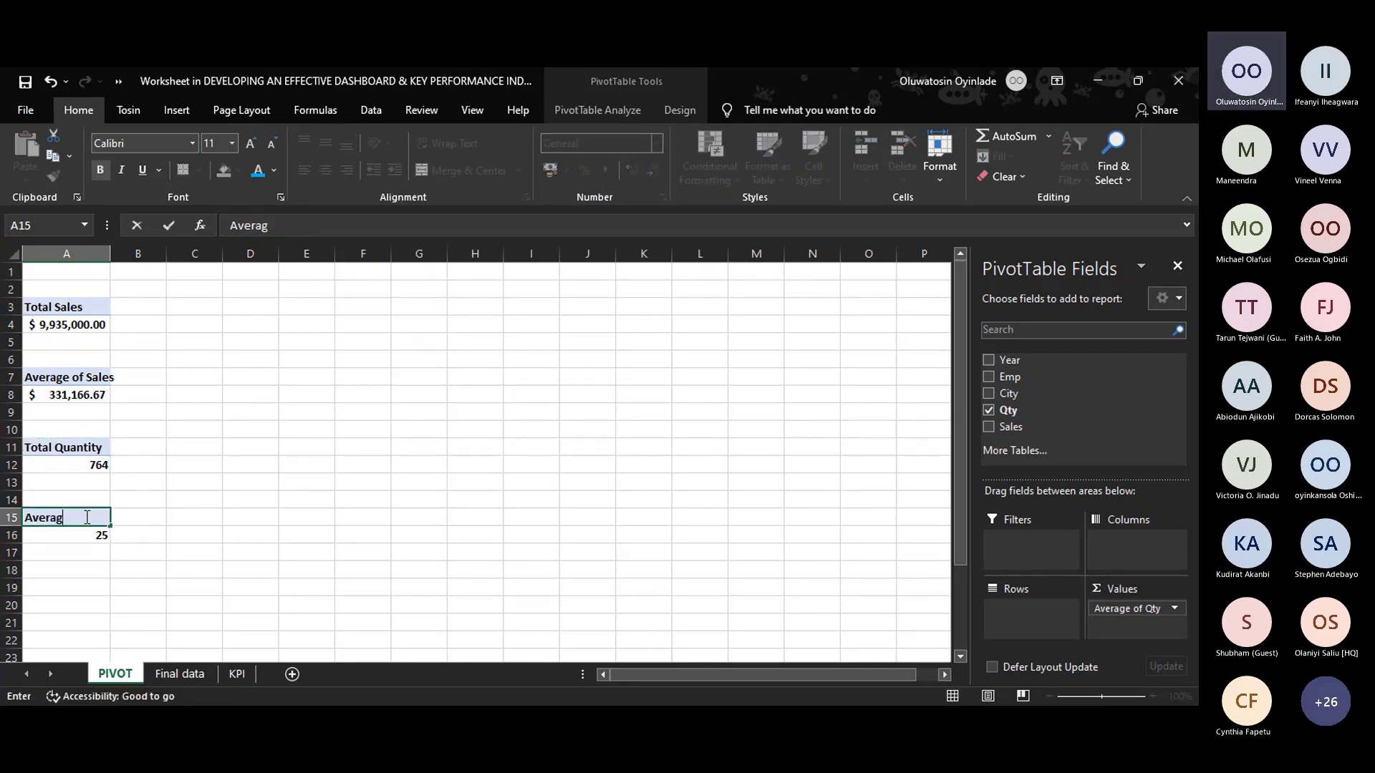
type("e Quantity")
key("Return")
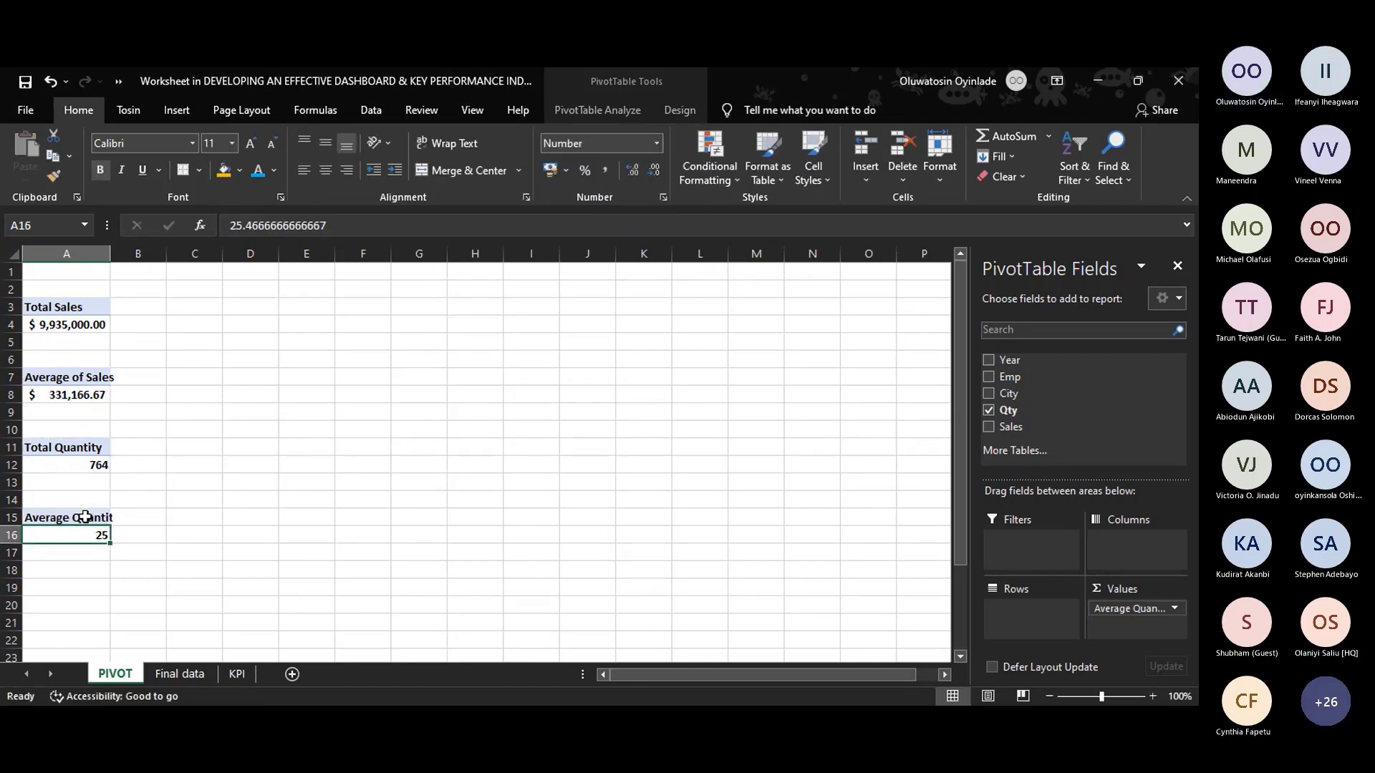
double_click(110, 253)
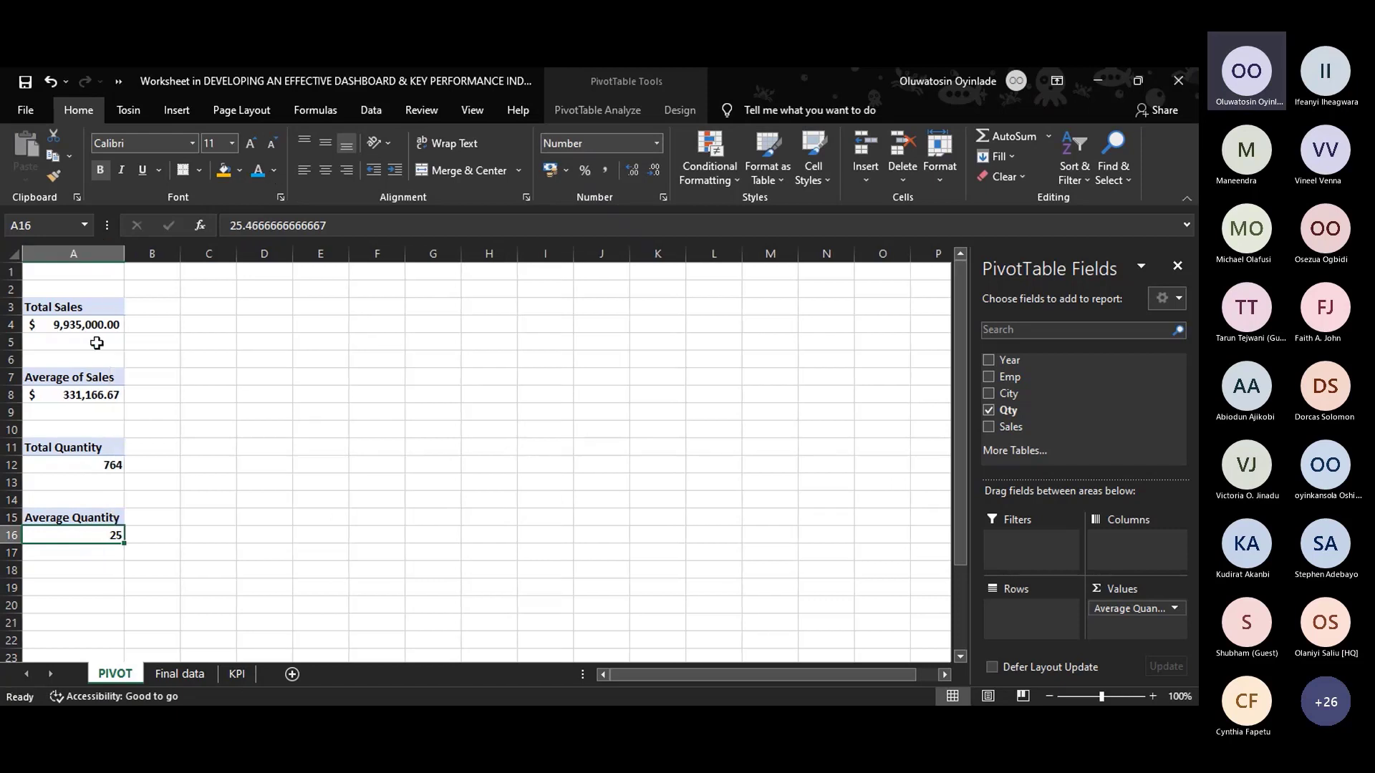
Rename the header of the PivotTable at A11 to Total Quantities.
left_click(110, 447)
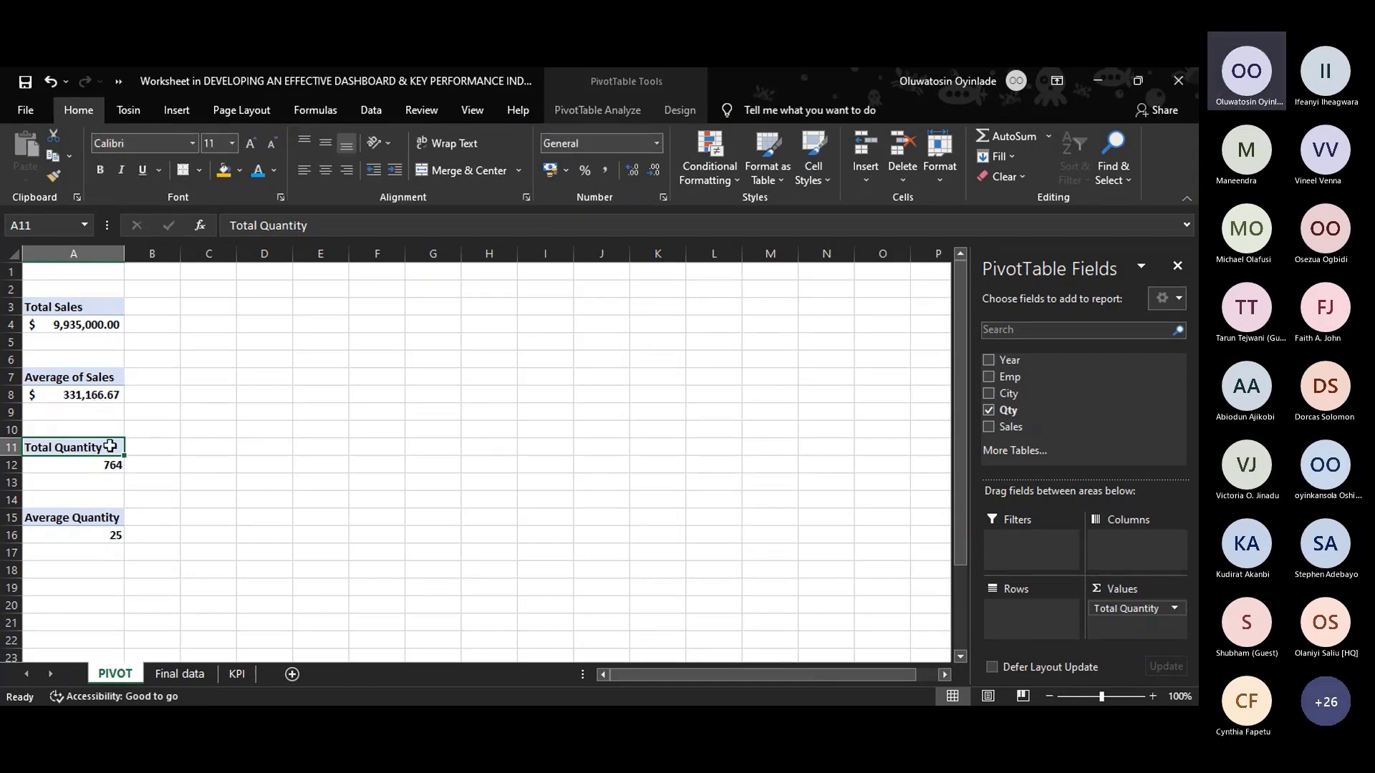
left_click(310, 225)
key("BackSpace")
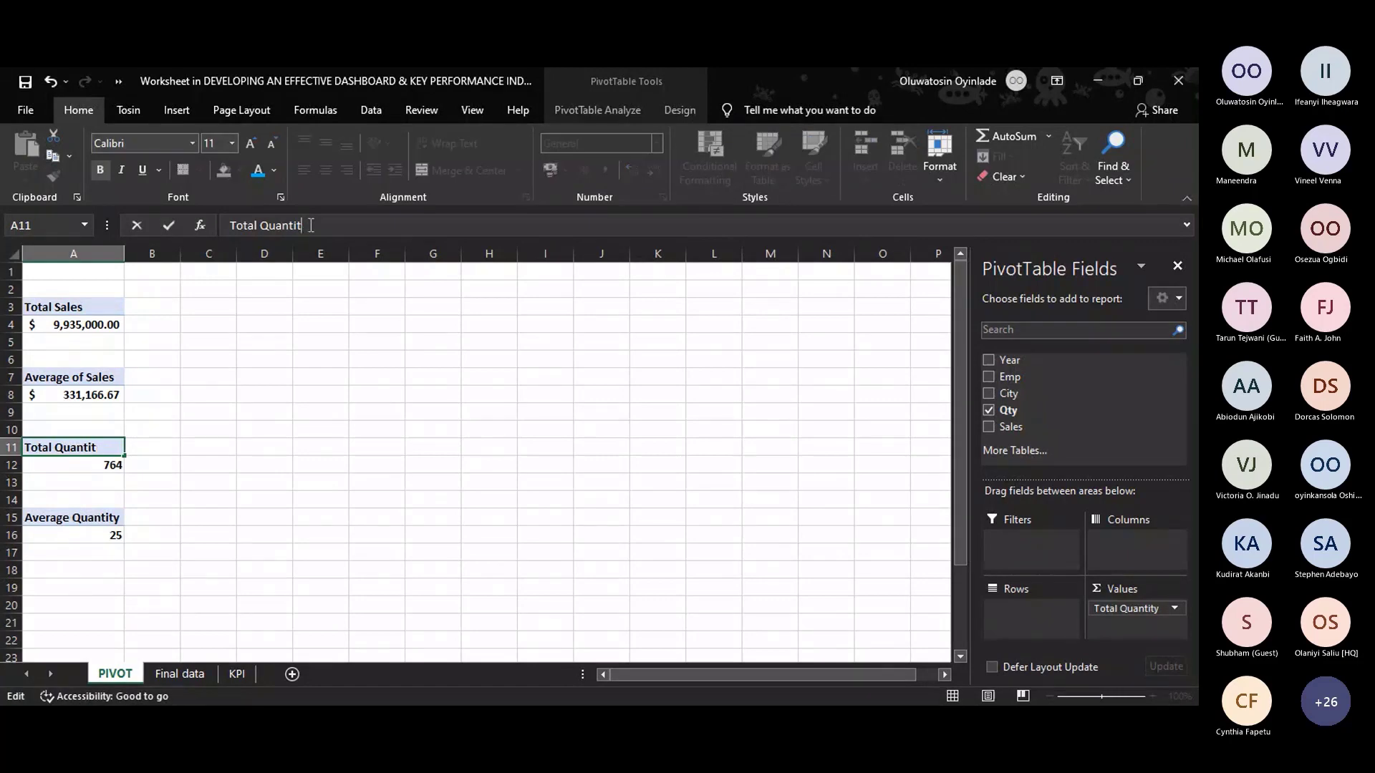
type("ies")
key("Return")
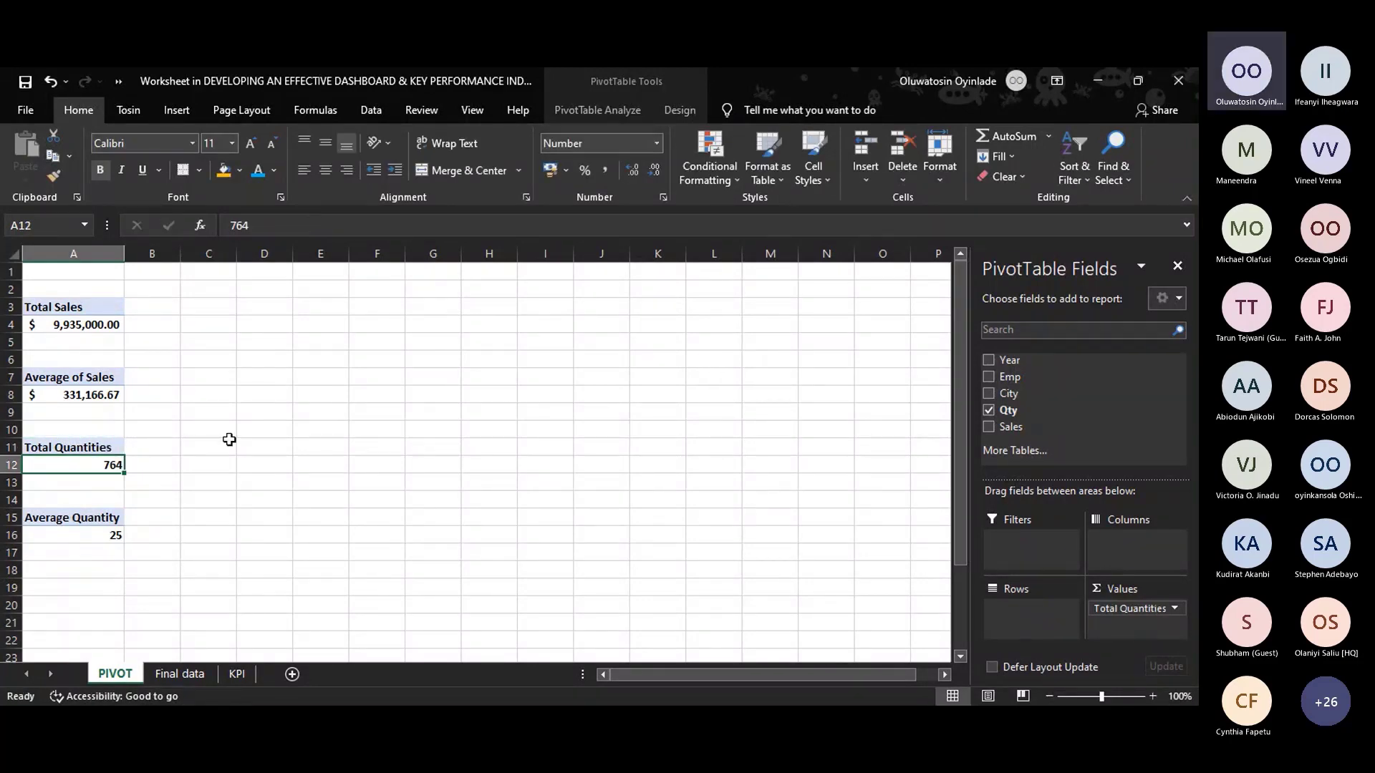
Check the next KPI on the KPI sheet and copy the Total Sales PivotTable from A3:A4 to cell A19 on the PIVOT sheet.
left_click(105, 539)
left_click(204, 677)
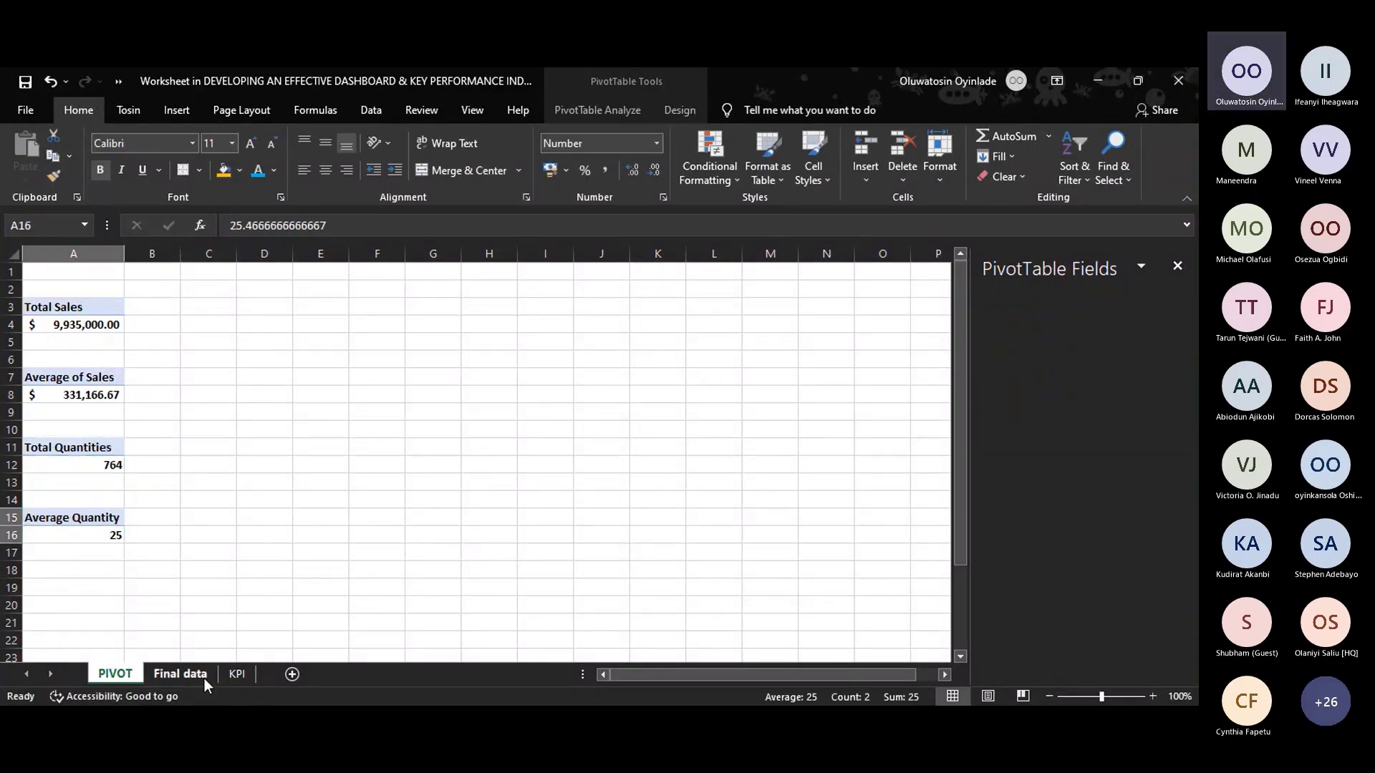
left_click(236, 673)
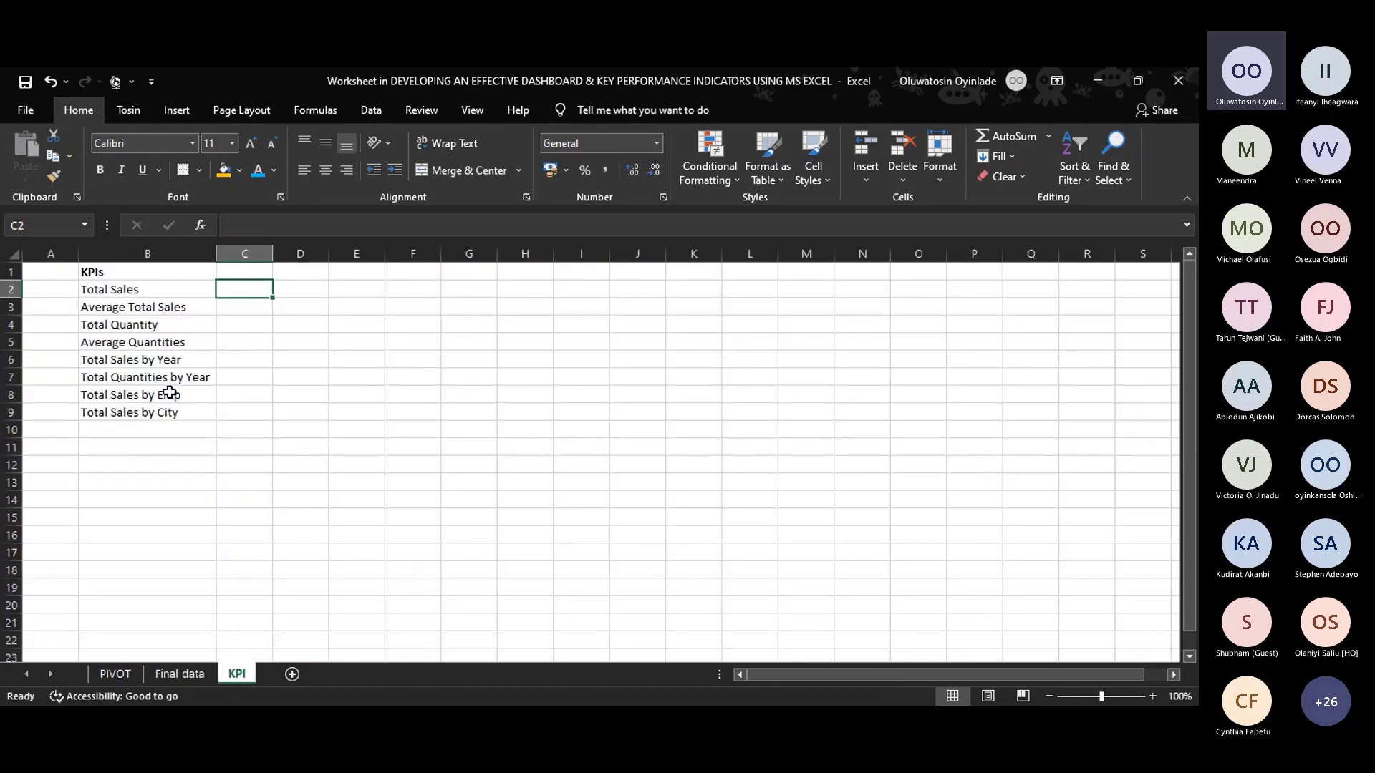
left_click(139, 672)
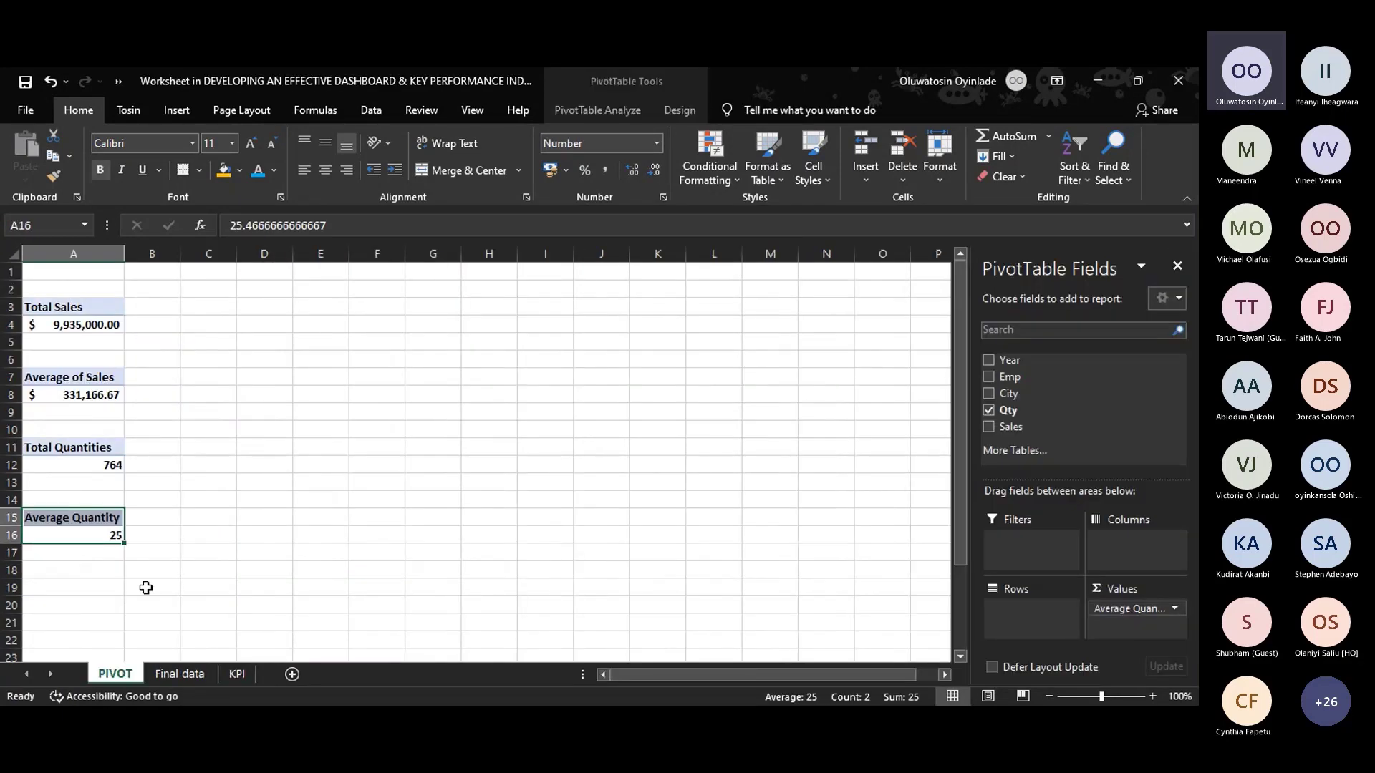
left_click(82, 316)
left_click_drag(82, 316, 80, 326)
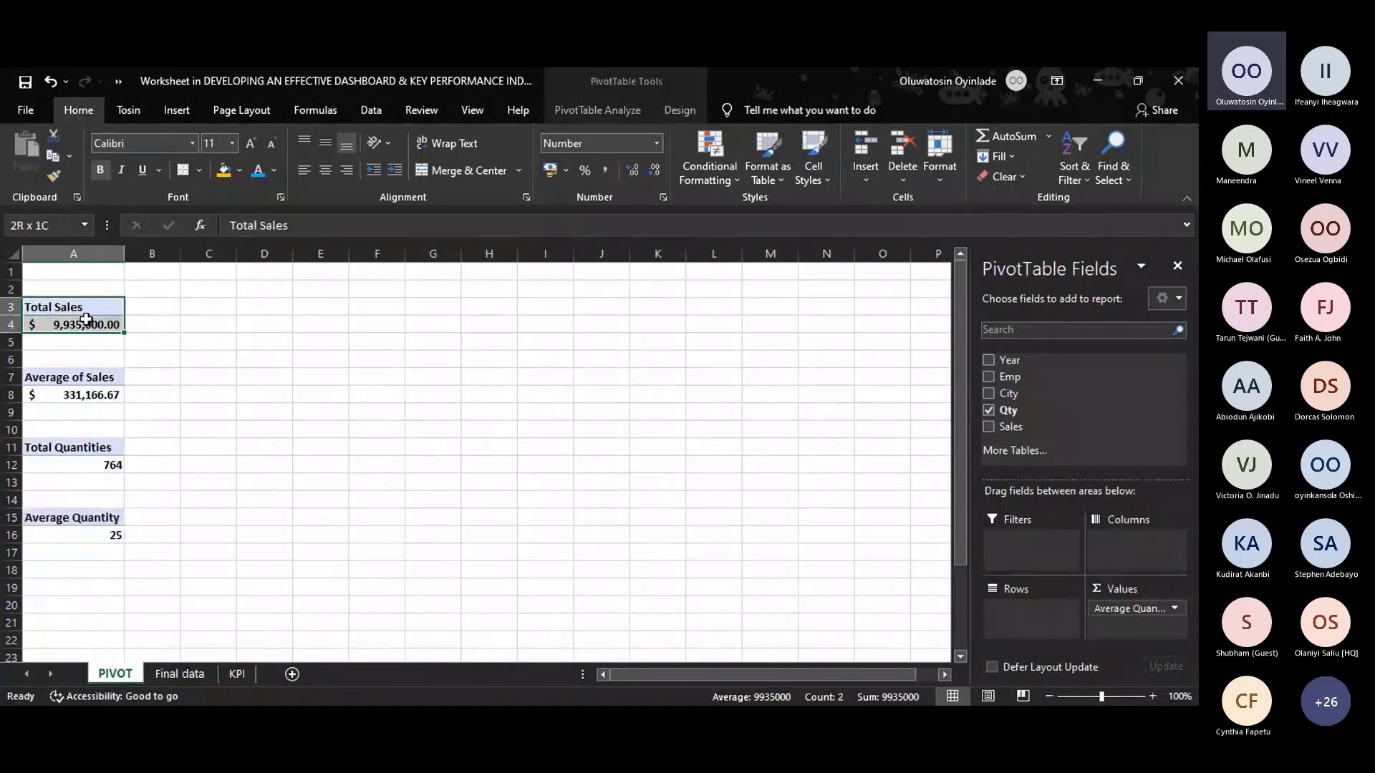
key("ctrl+c")
scroll(58, 573, "down", 1)
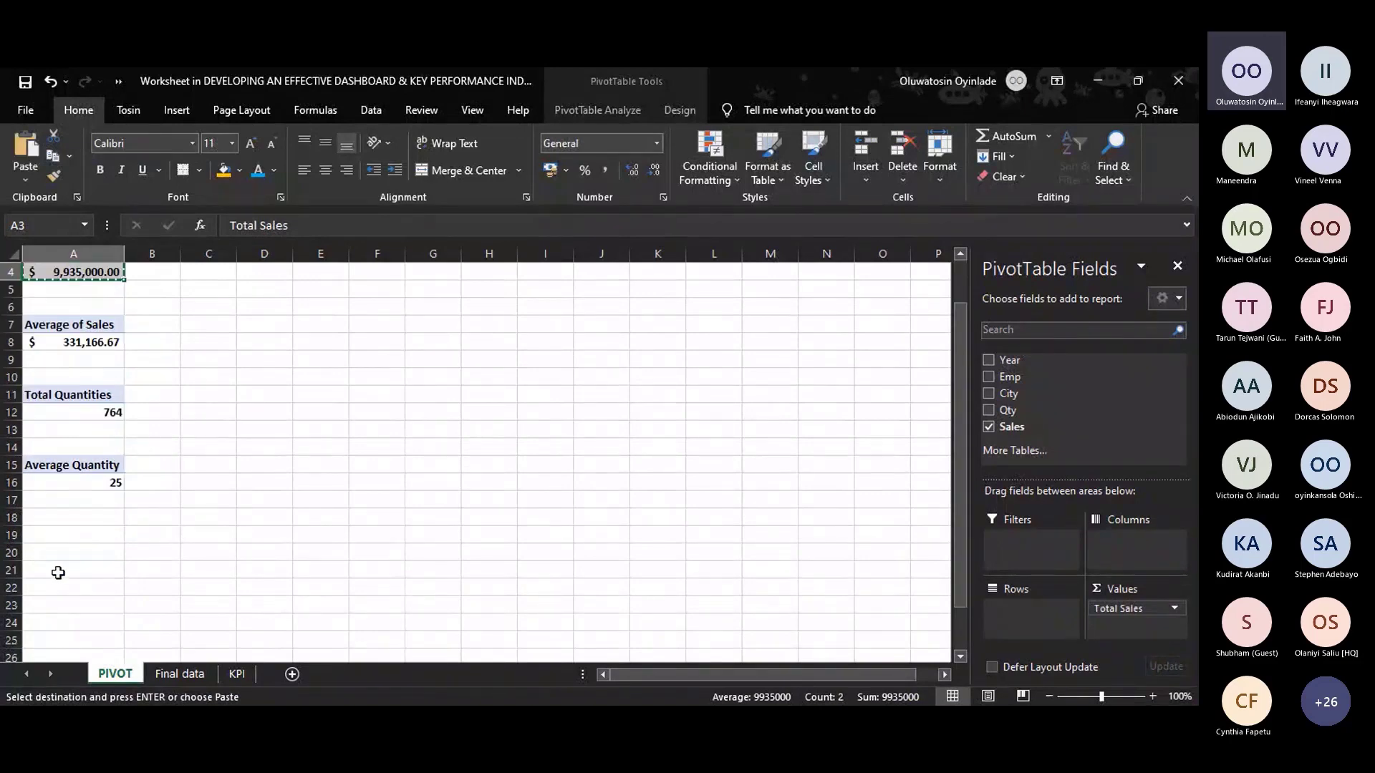
left_click(63, 534)
key("ctrl+v")
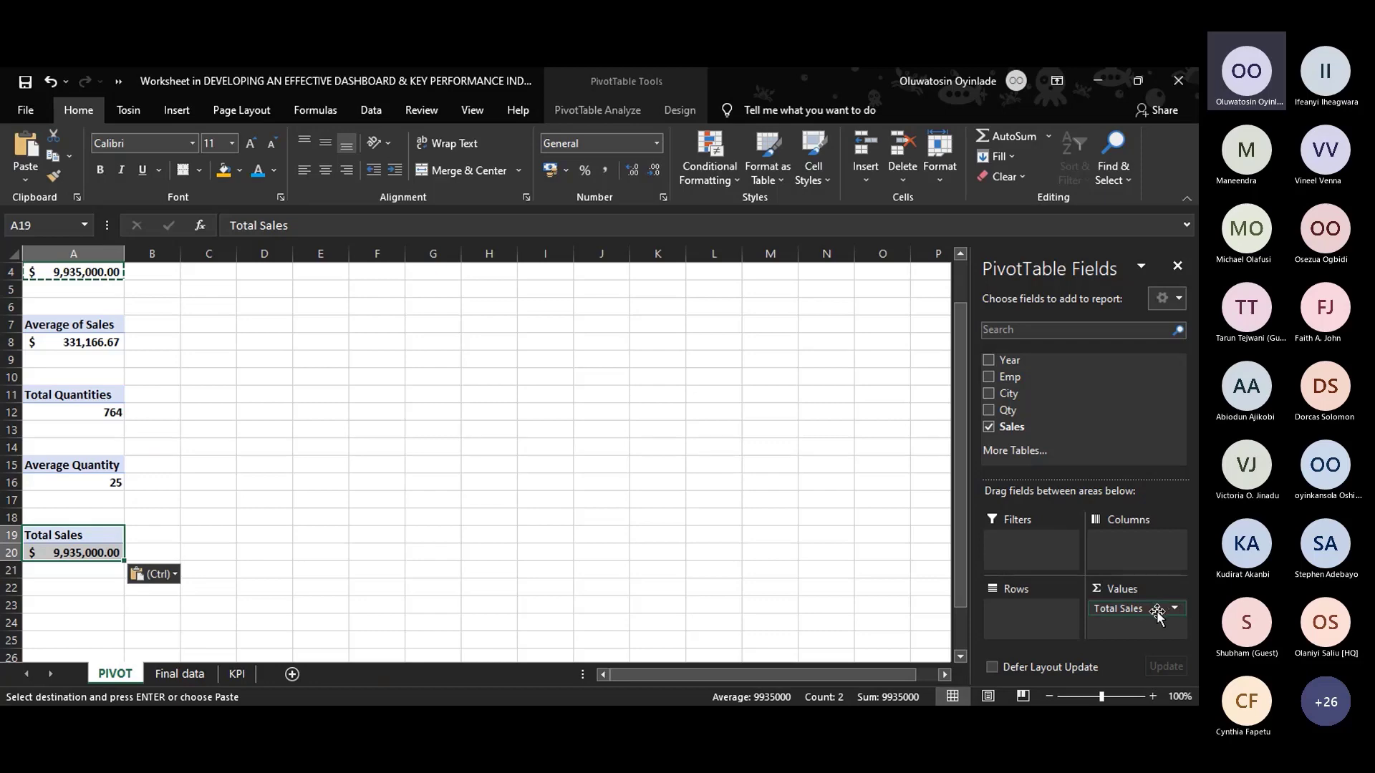
left_click(989, 360)
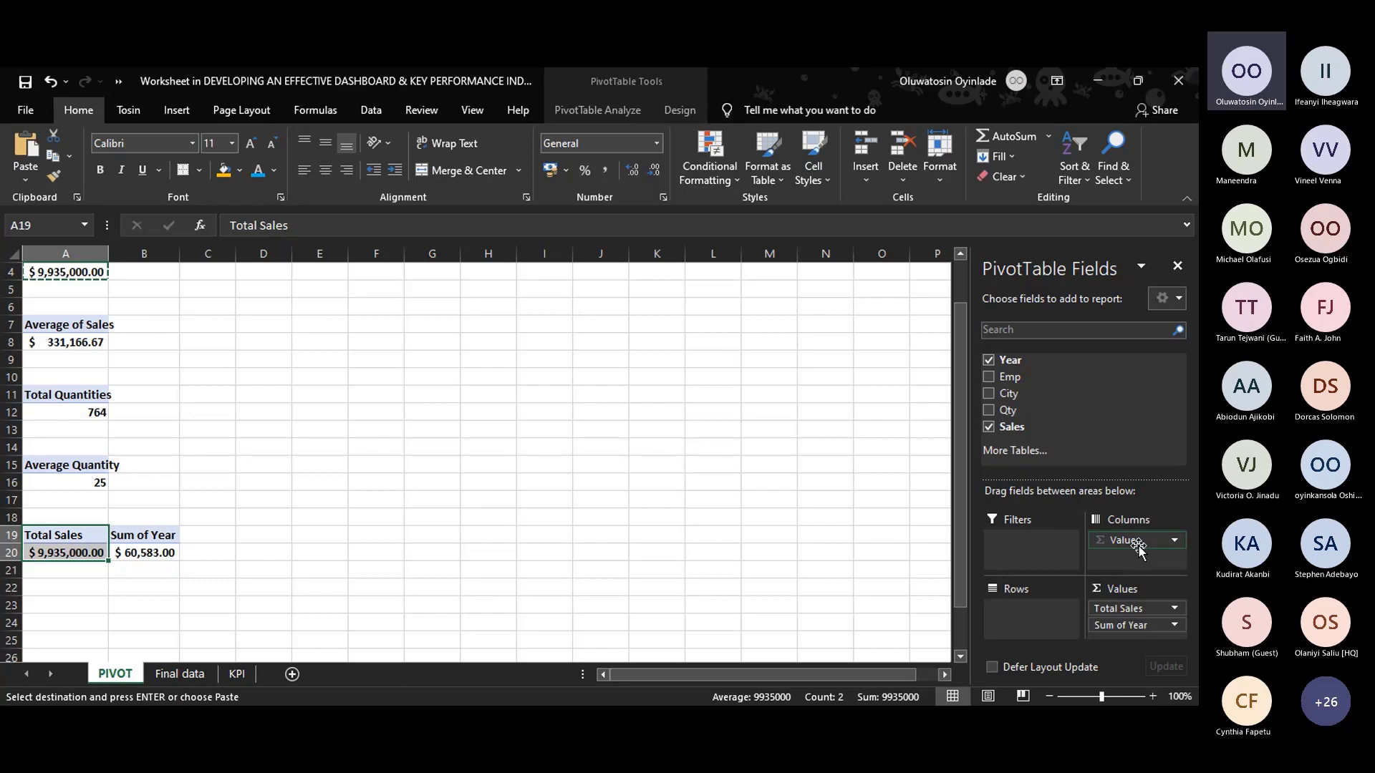
left_click_drag(1138, 550, 1050, 618)
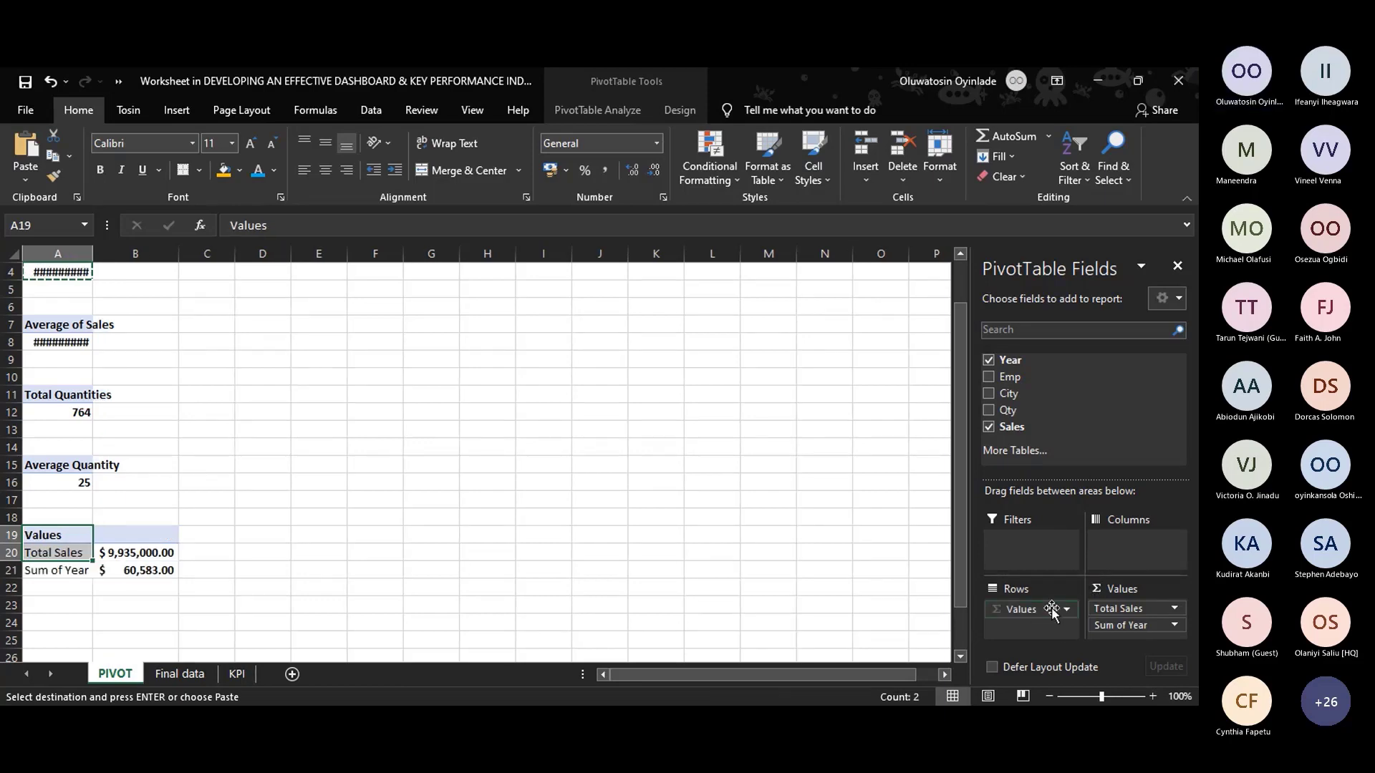
left_click(1052, 610)
left_click(542, 612)
left_click(58, 587)
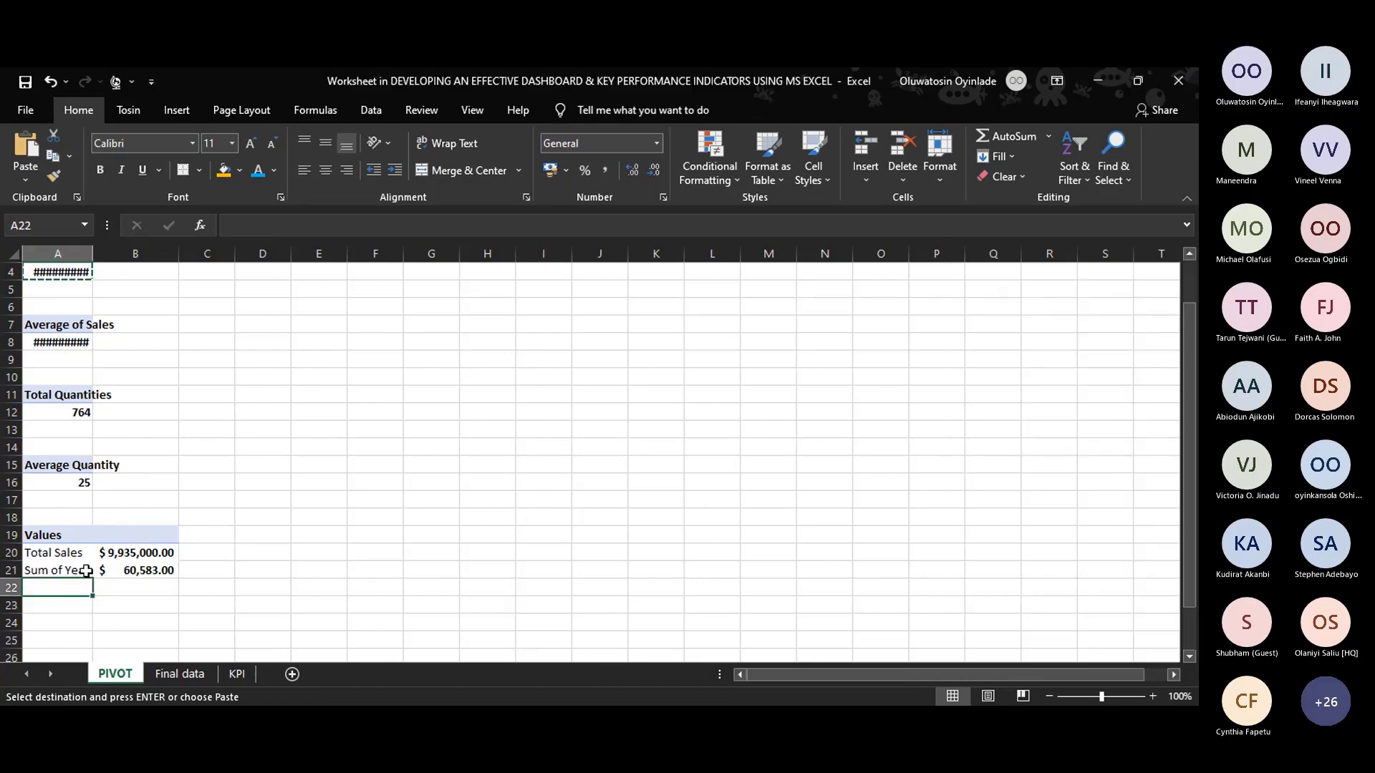
left_click_drag(86, 570, 153, 570)
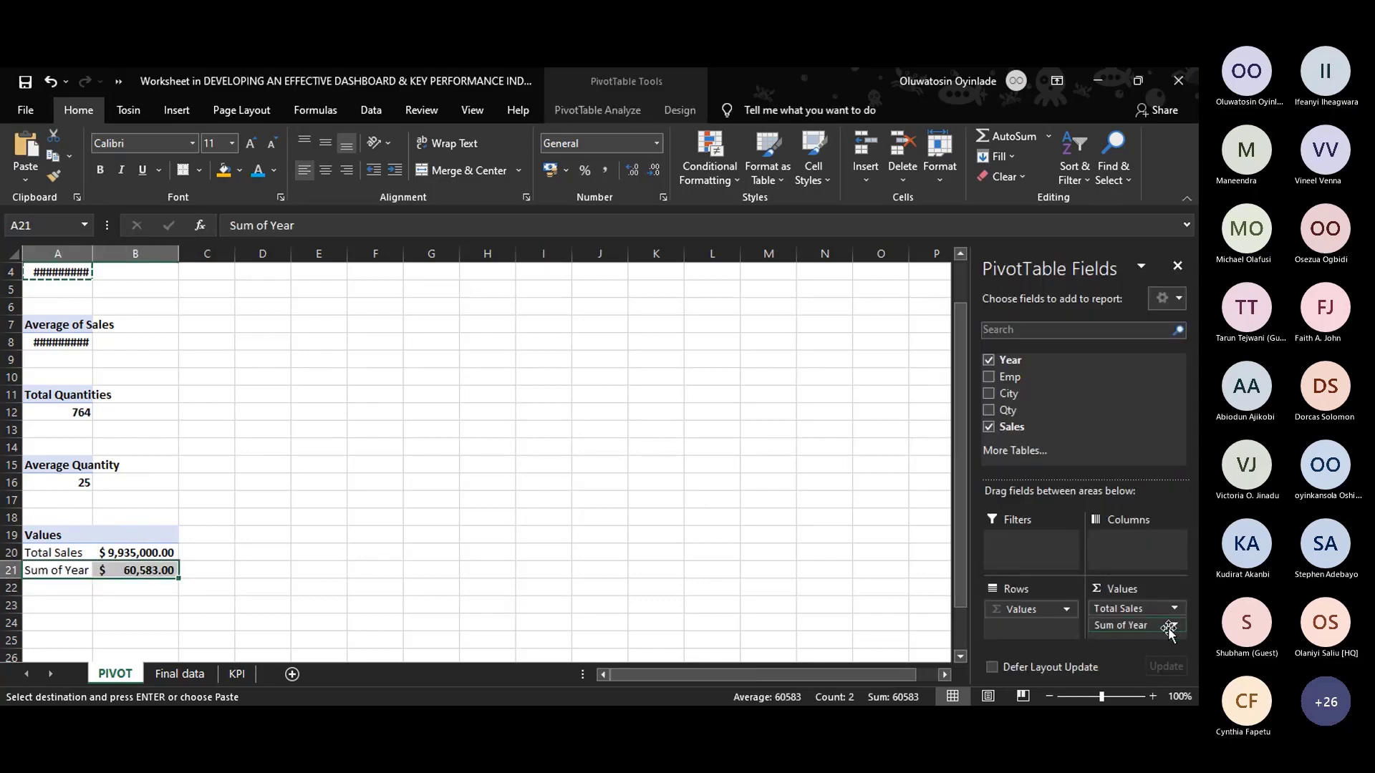
left_click_drag(1165, 628, 1096, 407)
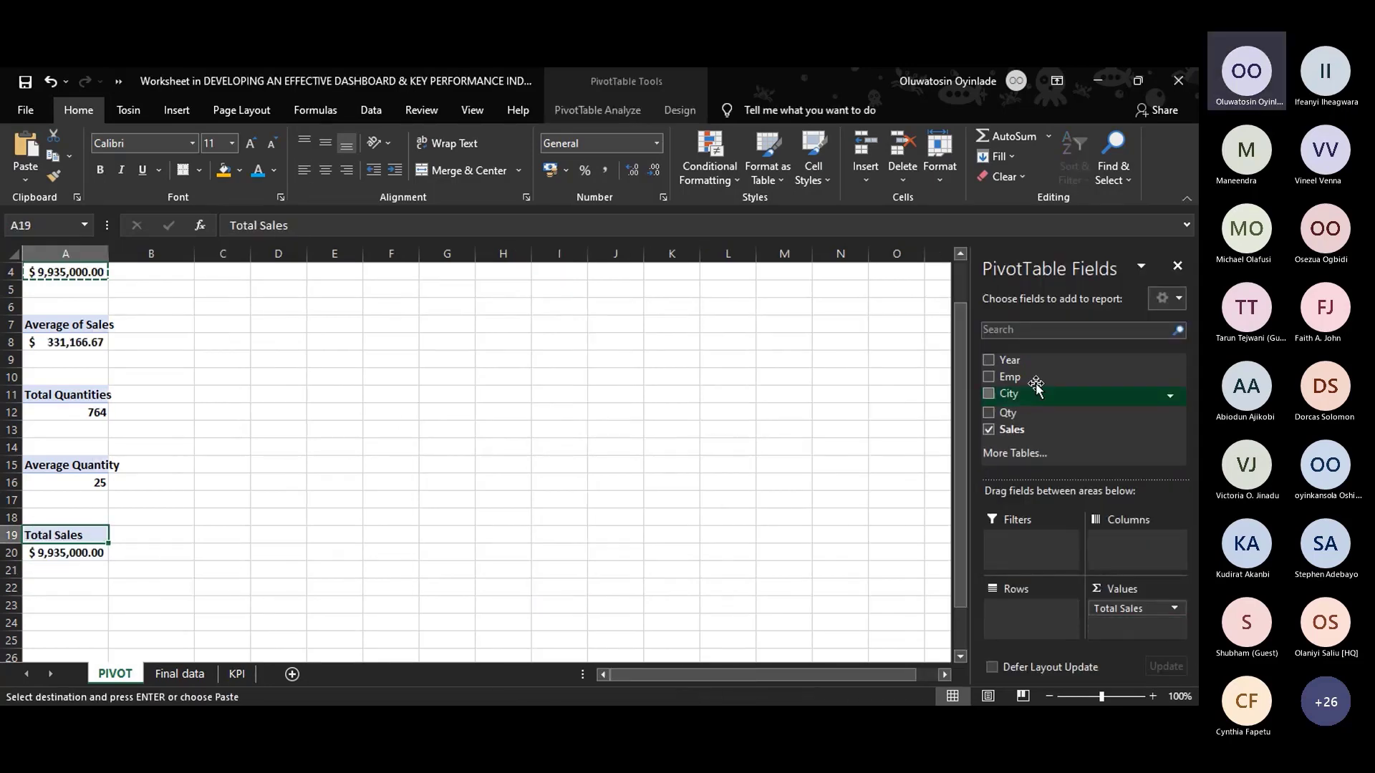
Break down the Total Sales PivotTable at A19 by Year in rows and rename its row header Year.
left_click_drag(1029, 360, 1033, 619)
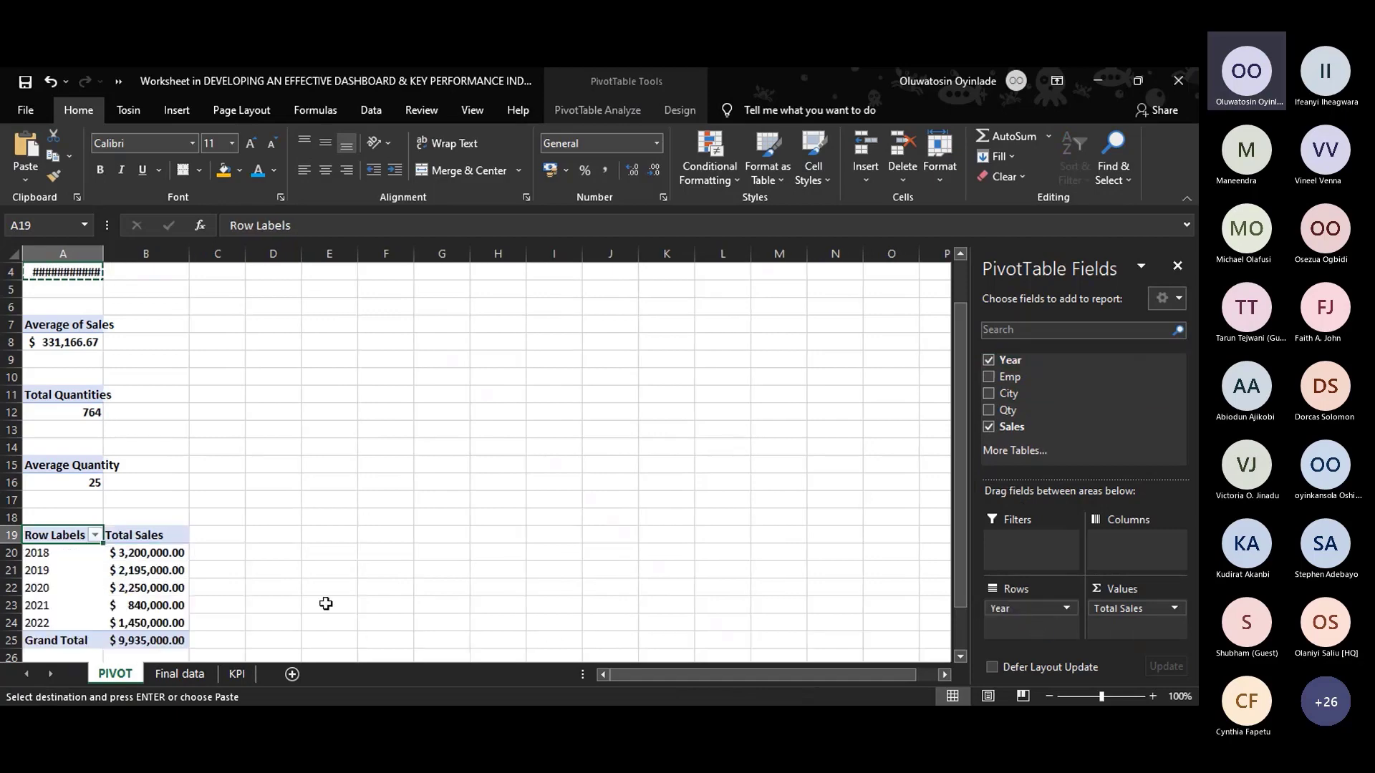
scroll(142, 451, "down", 3)
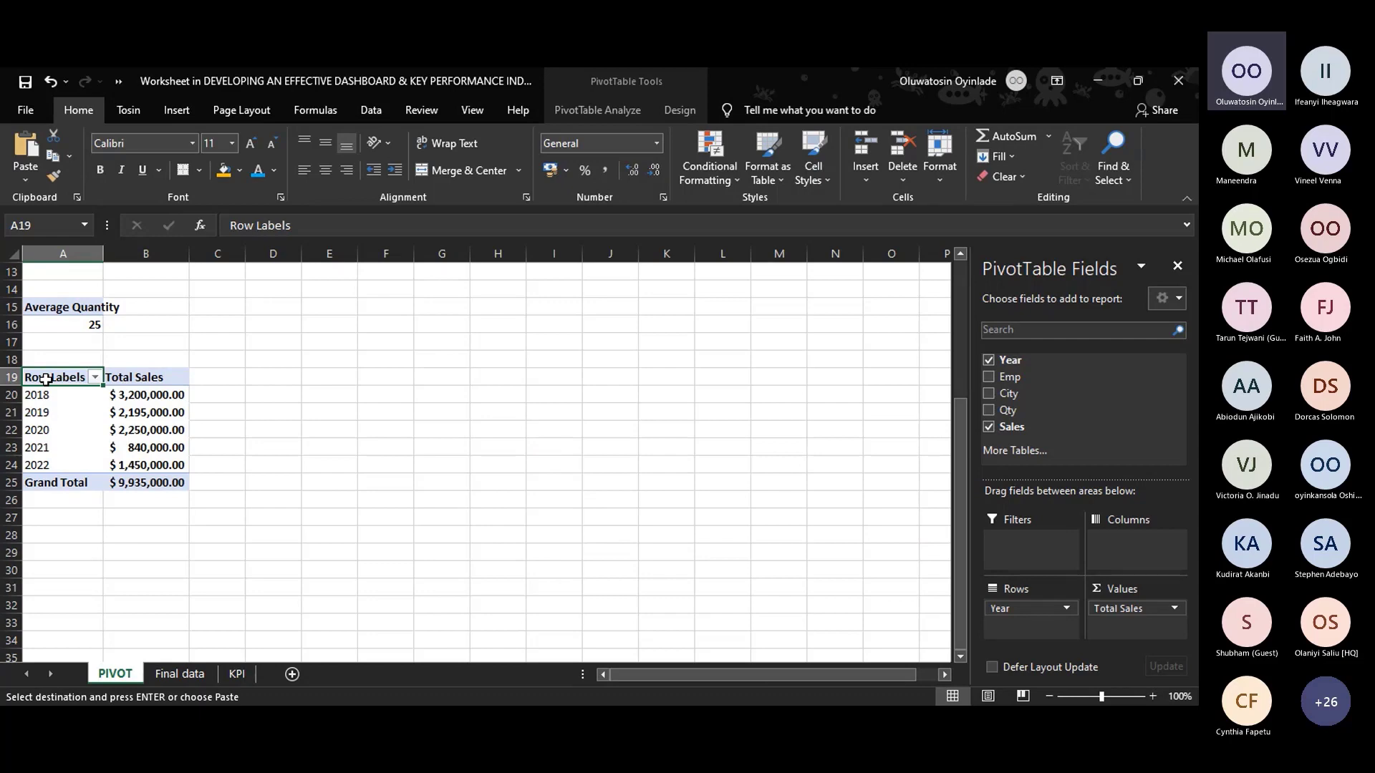
type("Year")
key("Return")
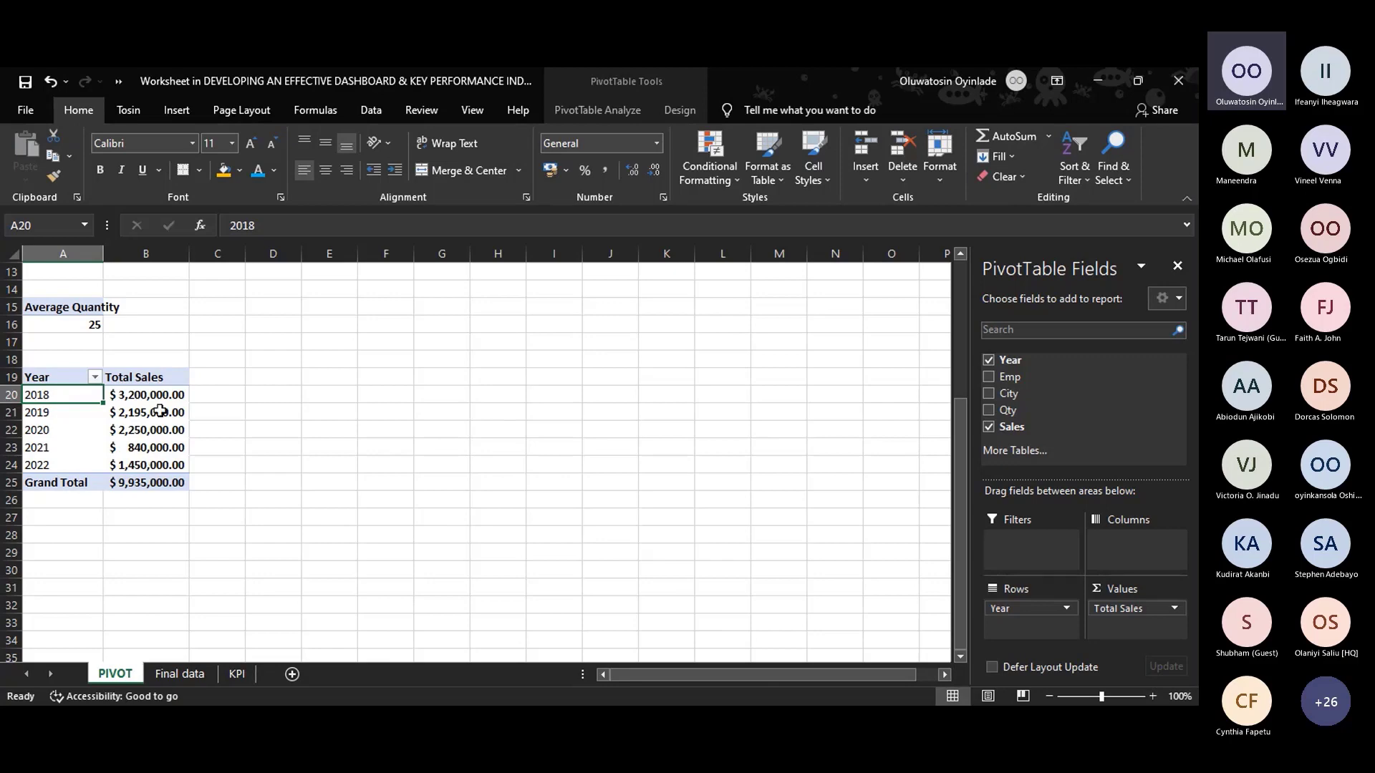
Copy the sales-by-year PivotTable in A19:B25 to cell A29.
mouse_move(166, 396)
left_click_drag(68, 377, 174, 482)
key("ctrl+c")
left_click(41, 551)
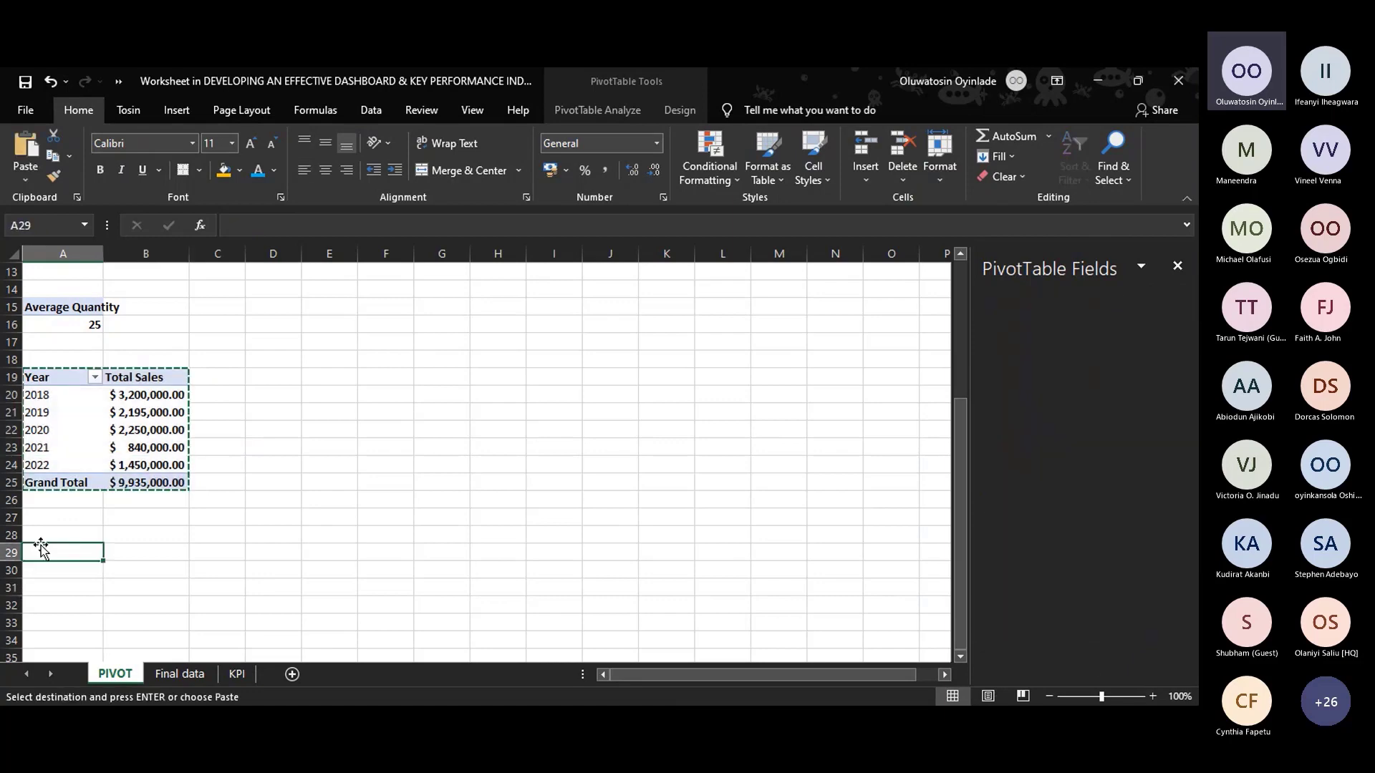
key("ctrl+v")
left_click(73, 559)
scroll(73, 559, "down", 4)
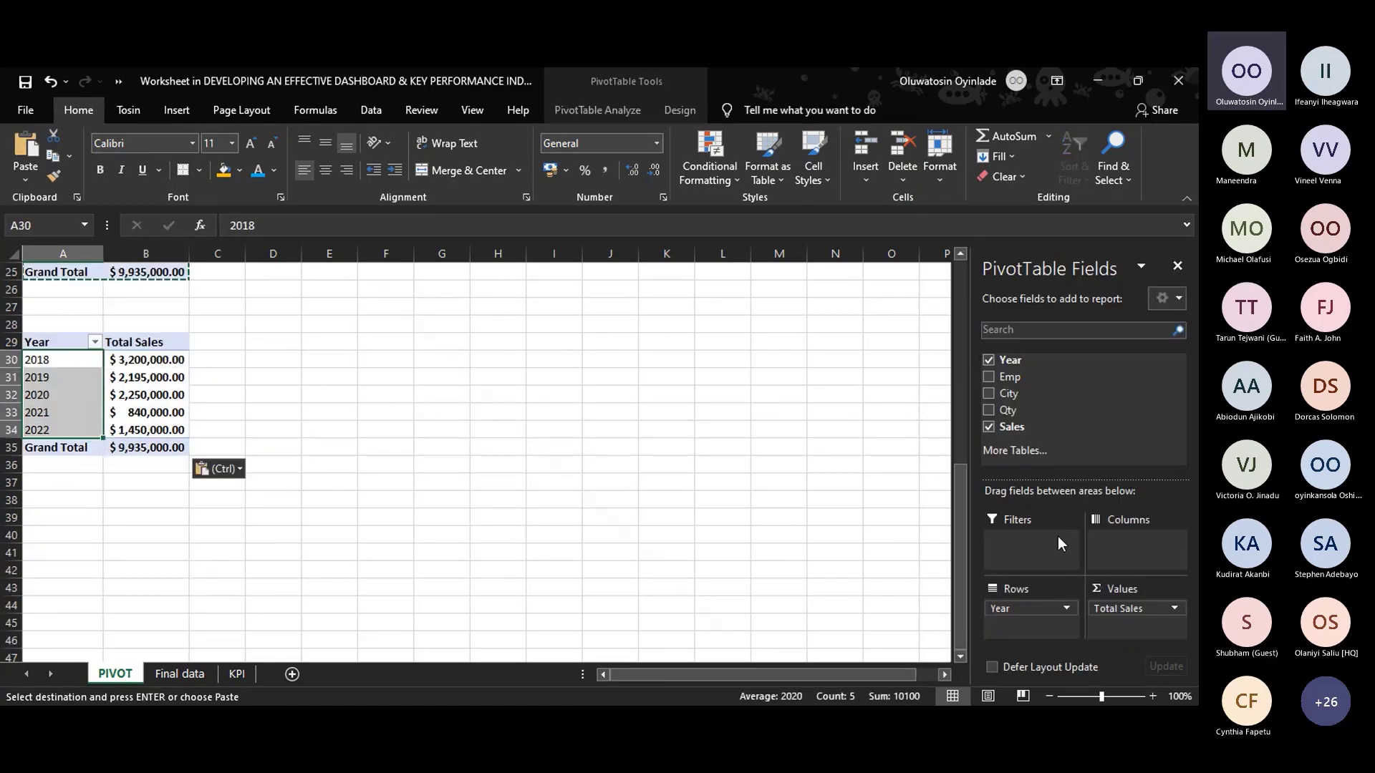
Replace the Sales field with Qty in the by-year PivotTable at A29.
left_click(125, 412)
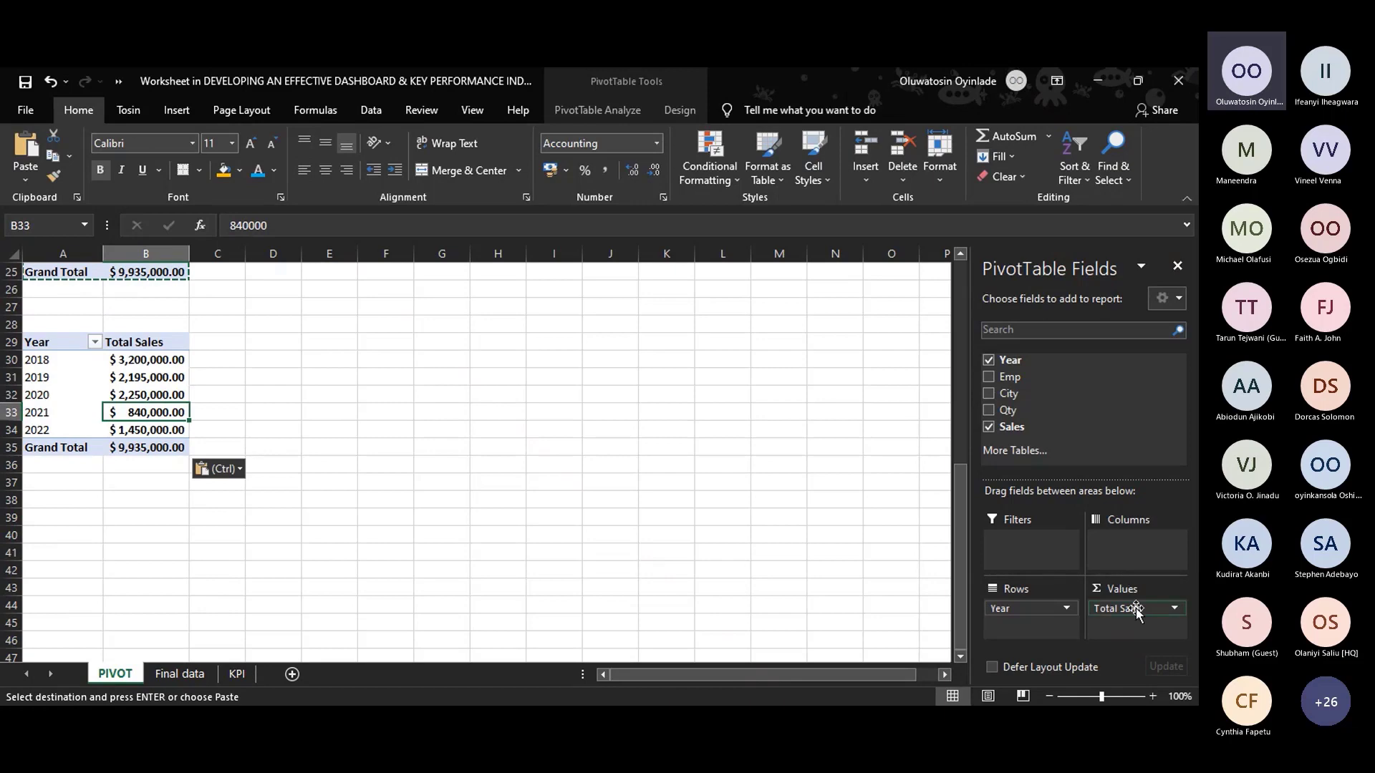
left_click(989, 428)
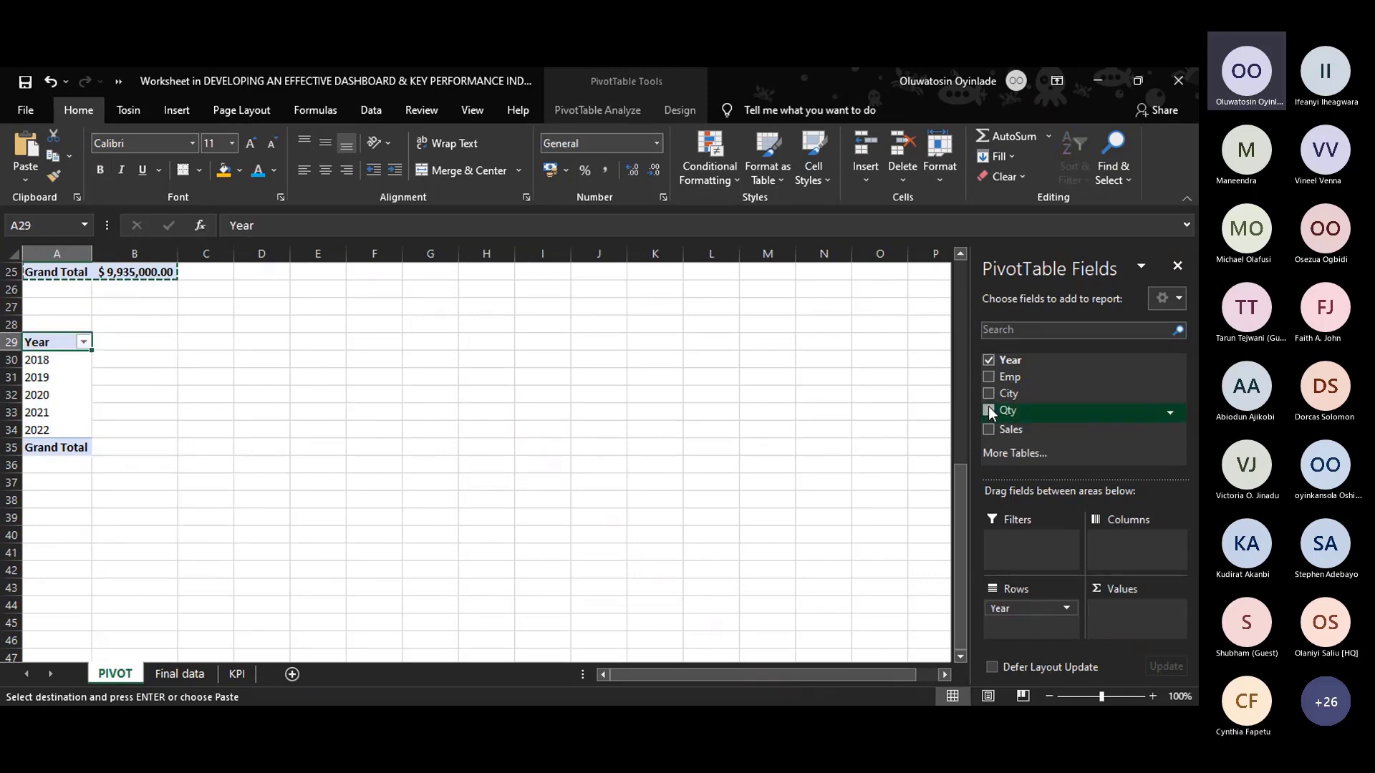
left_click(989, 410)
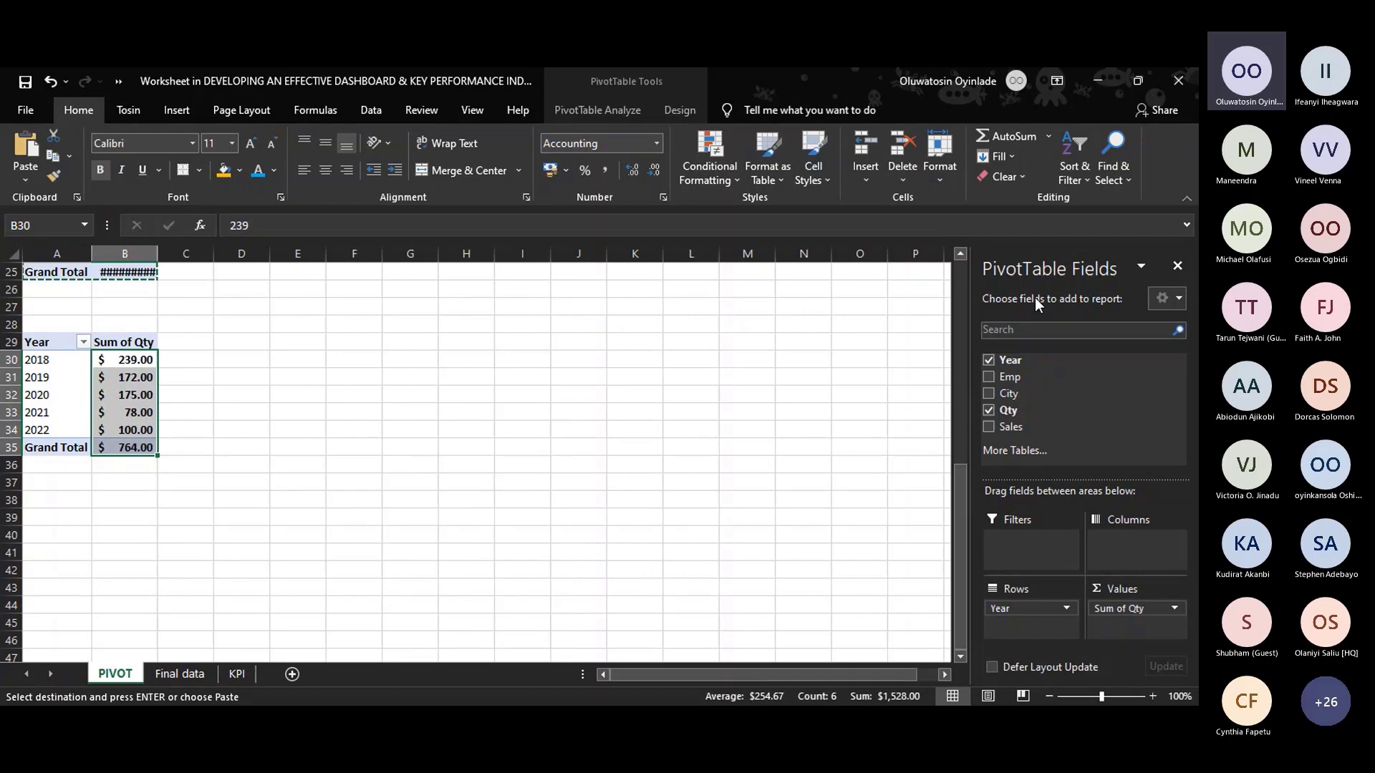
Format the quantity values in B30:B35 as Number with no decimal places.
left_click(566, 169)
left_click(653, 171)
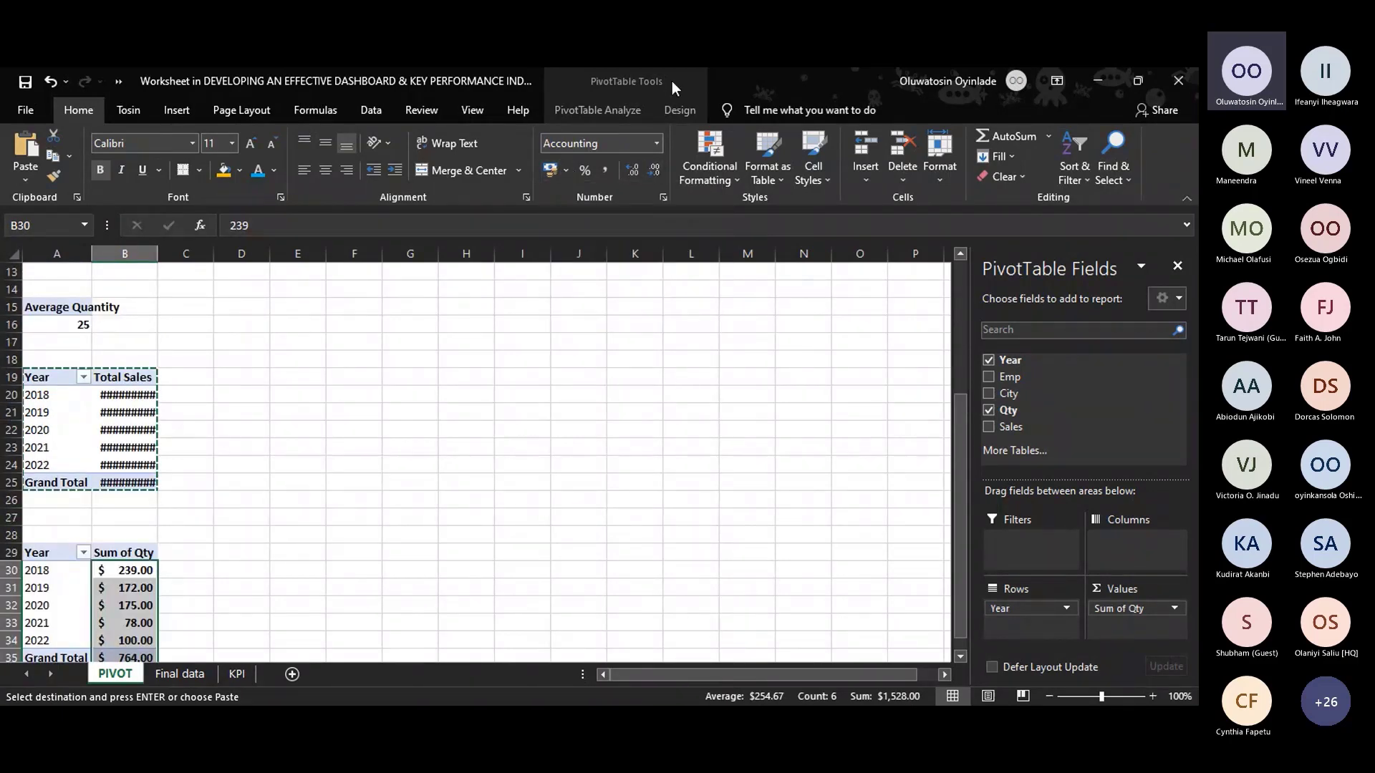
left_click(656, 144)
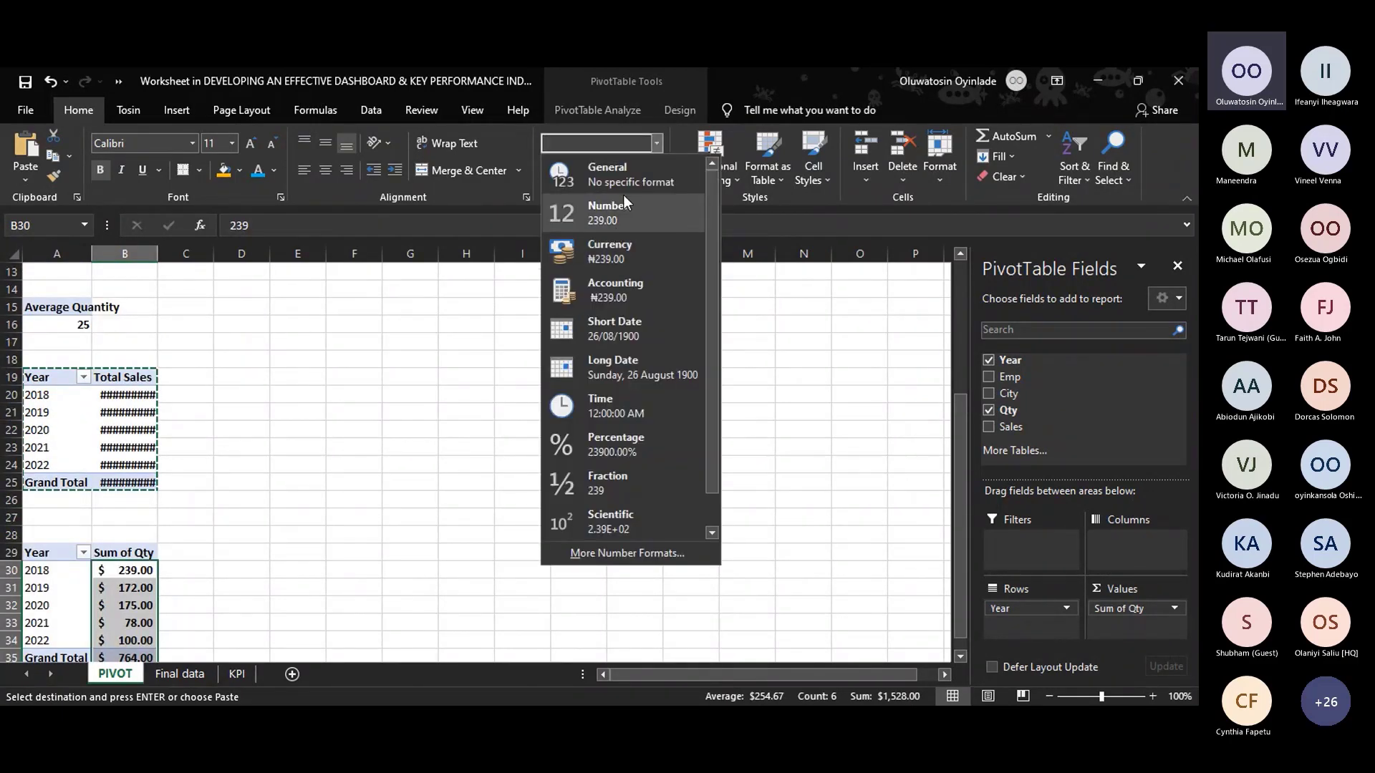
left_click(623, 194)
scroll(211, 422, "down", 4)
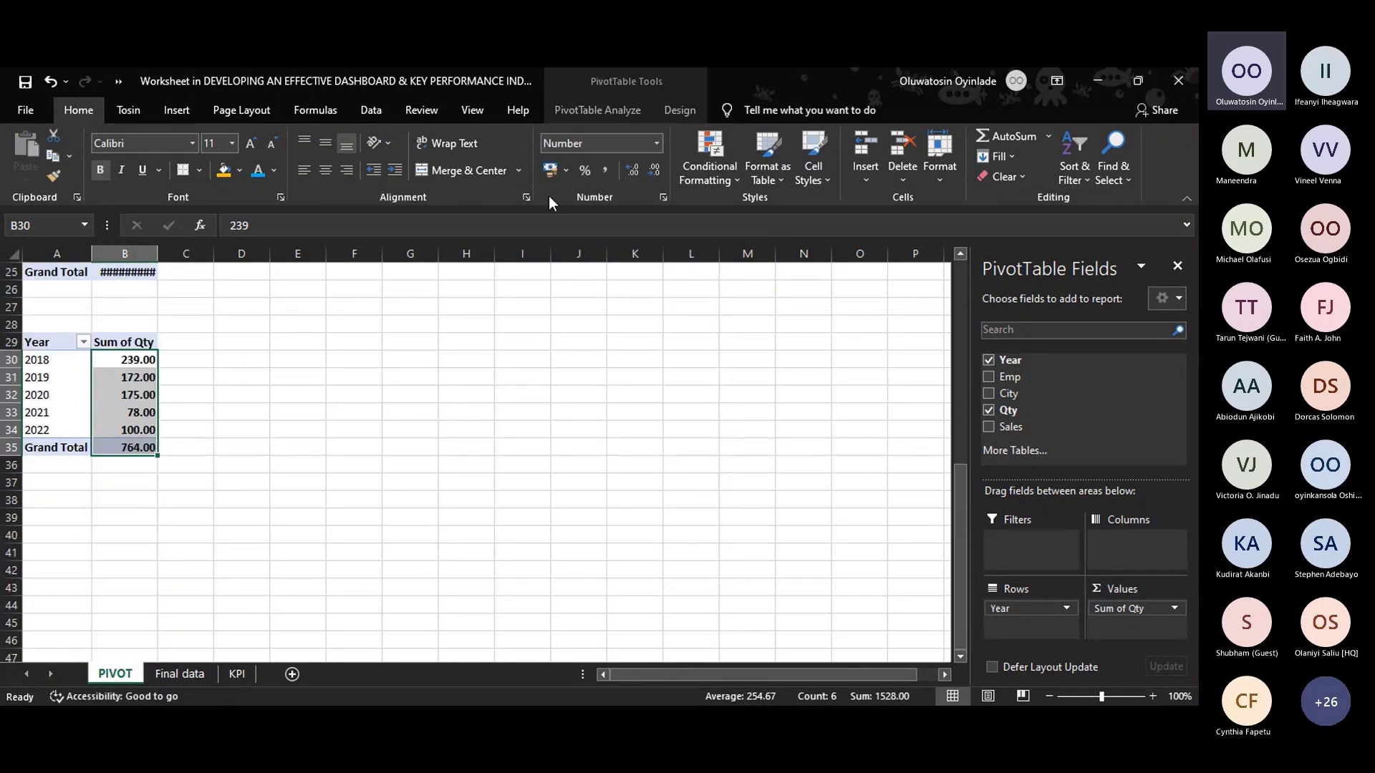
double_click(653, 171)
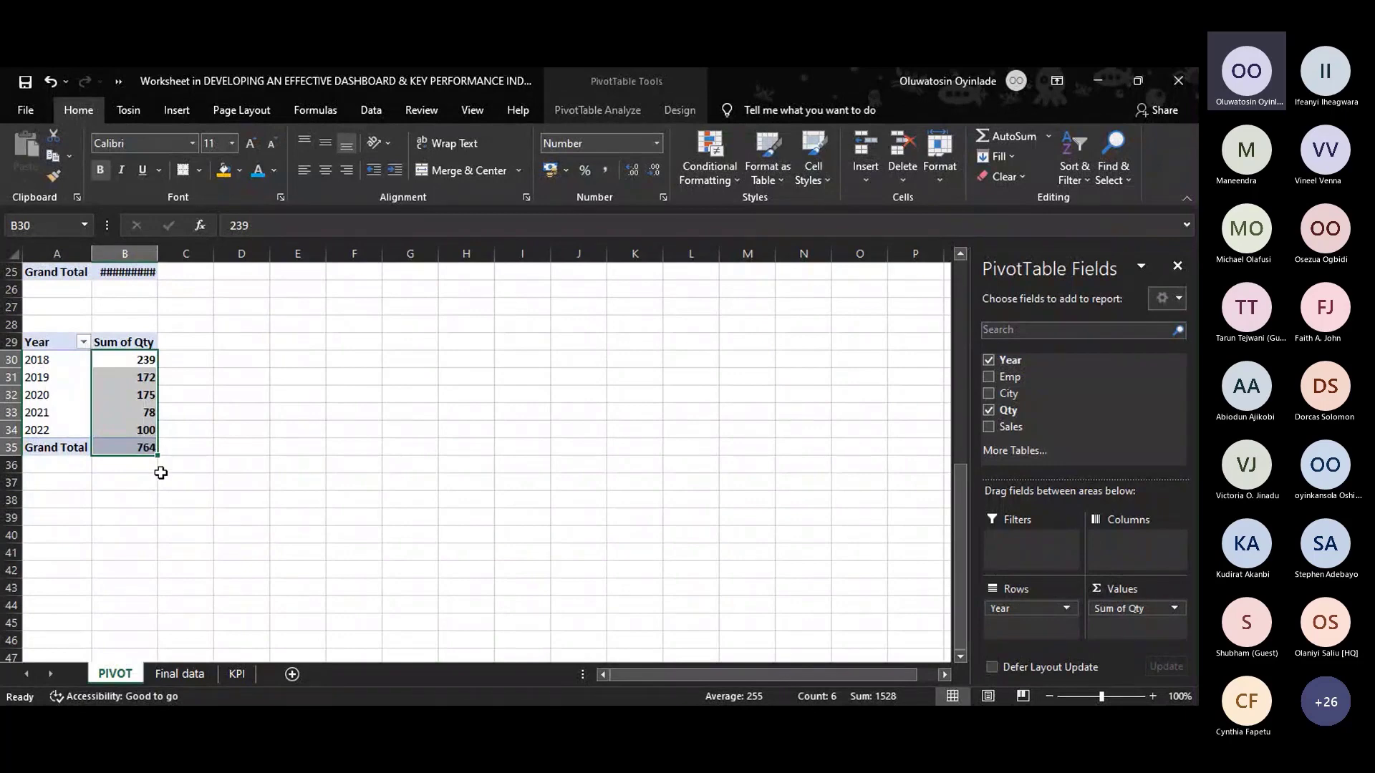
Rename the value header in B29 of the quantity-by-year PivotTable to "Total Qunatities".
left_click(145, 344)
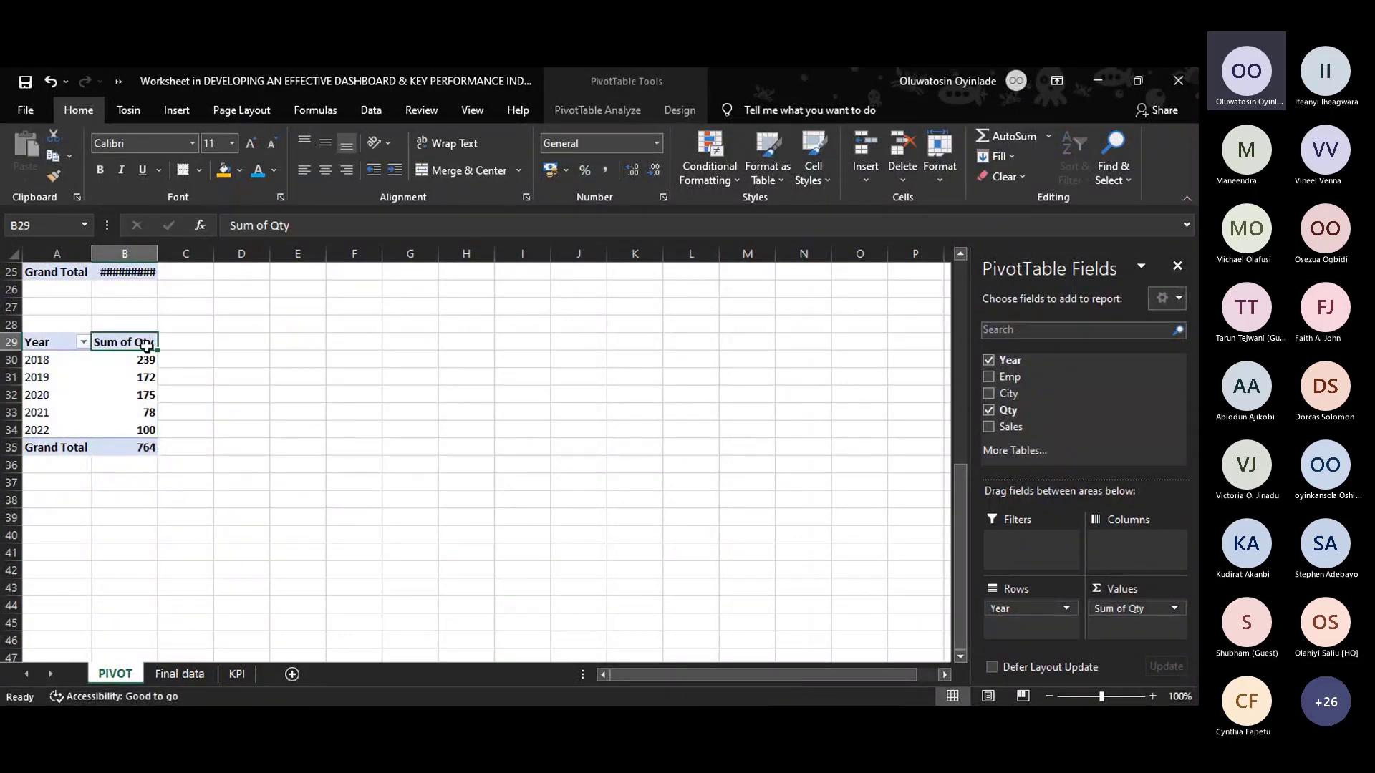
type("To")
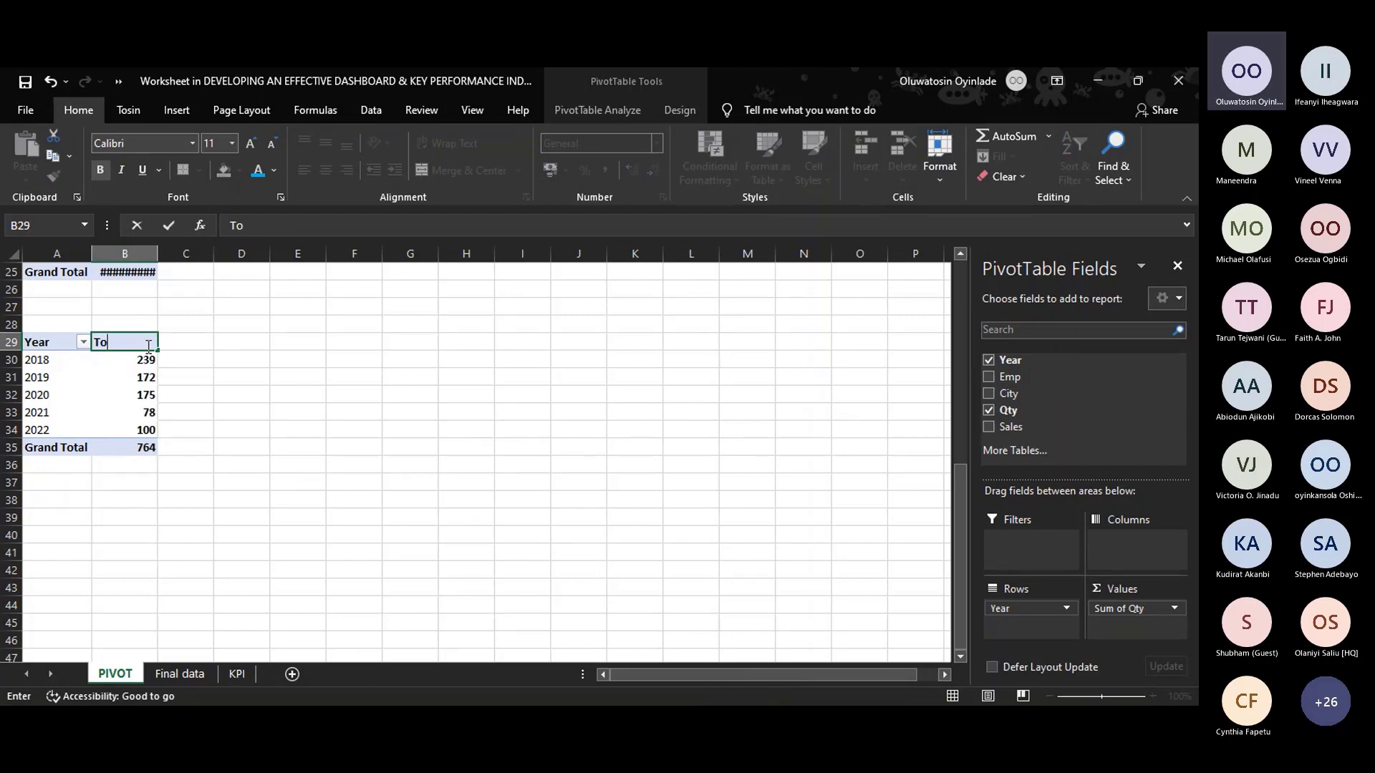
type("tal Qunatit")
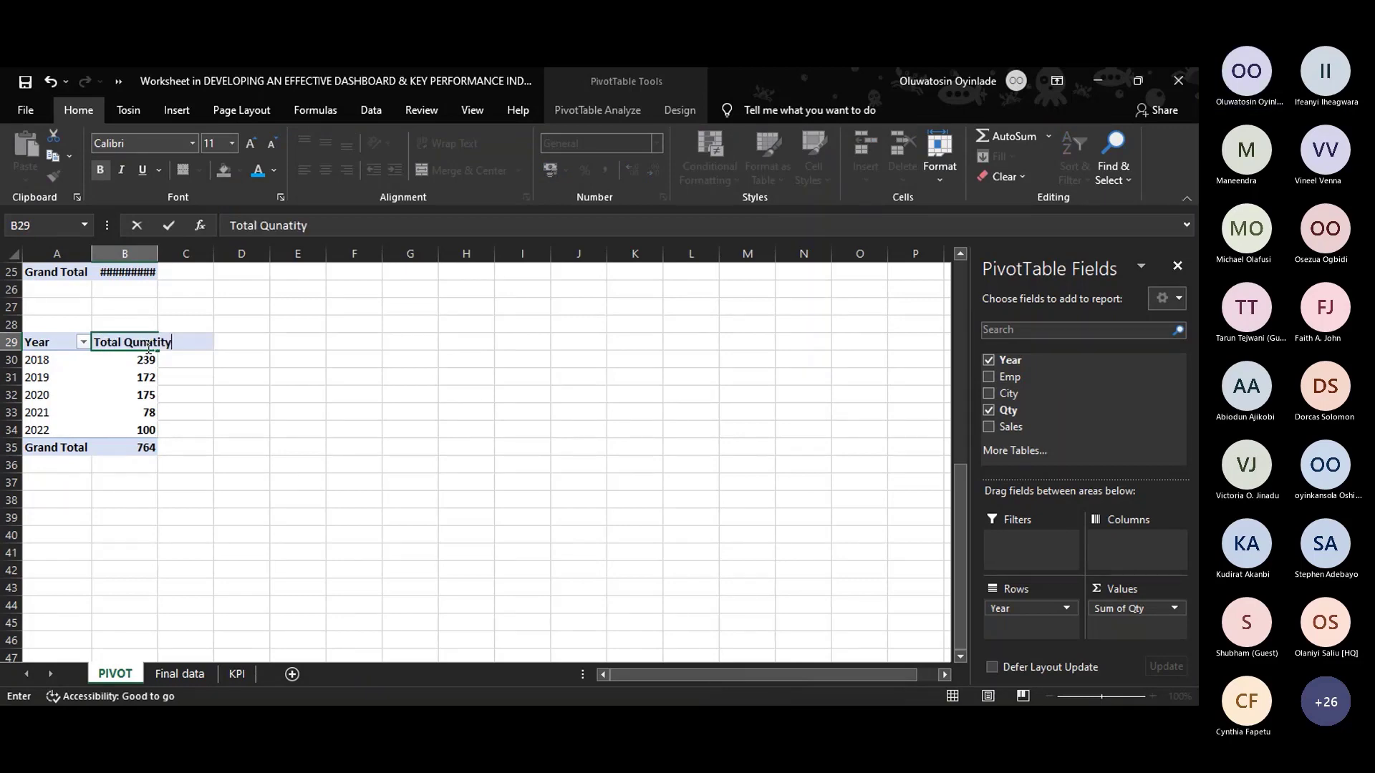
type("ies")
key("Return")
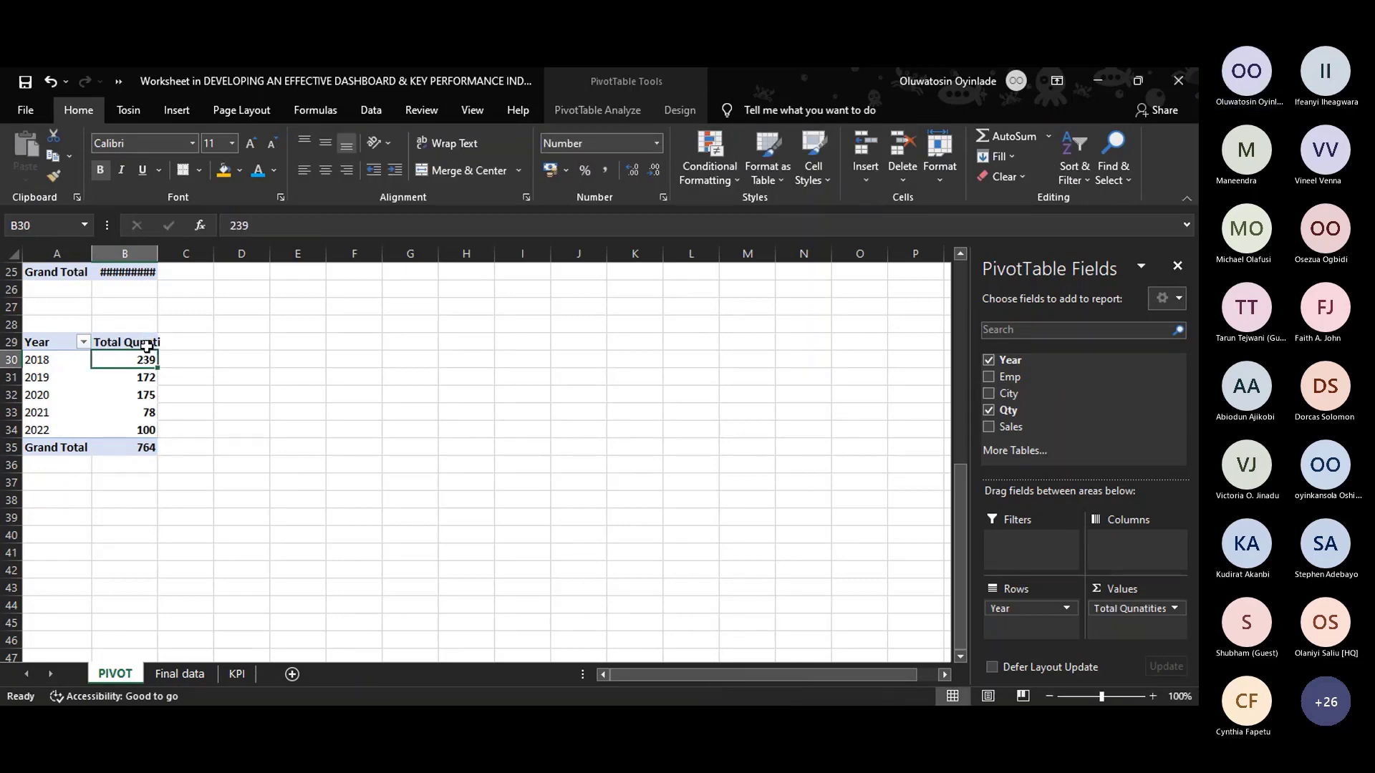
Check the next KPI on the KPI sheet and copy the sales-by-year PivotTable in A19:B25 to cell A38 on the PIVOT sheet.
left_click(241, 676)
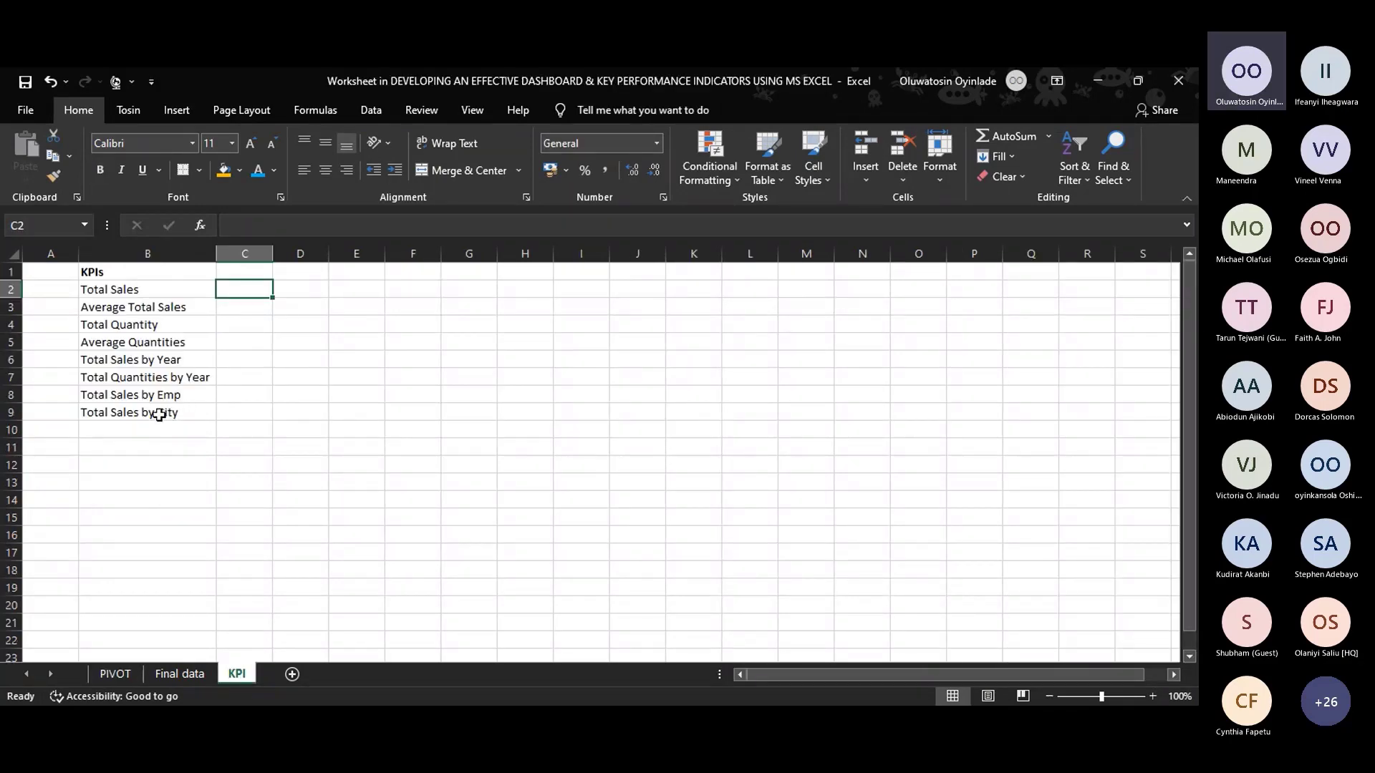
left_click(203, 676)
left_click(114, 673)
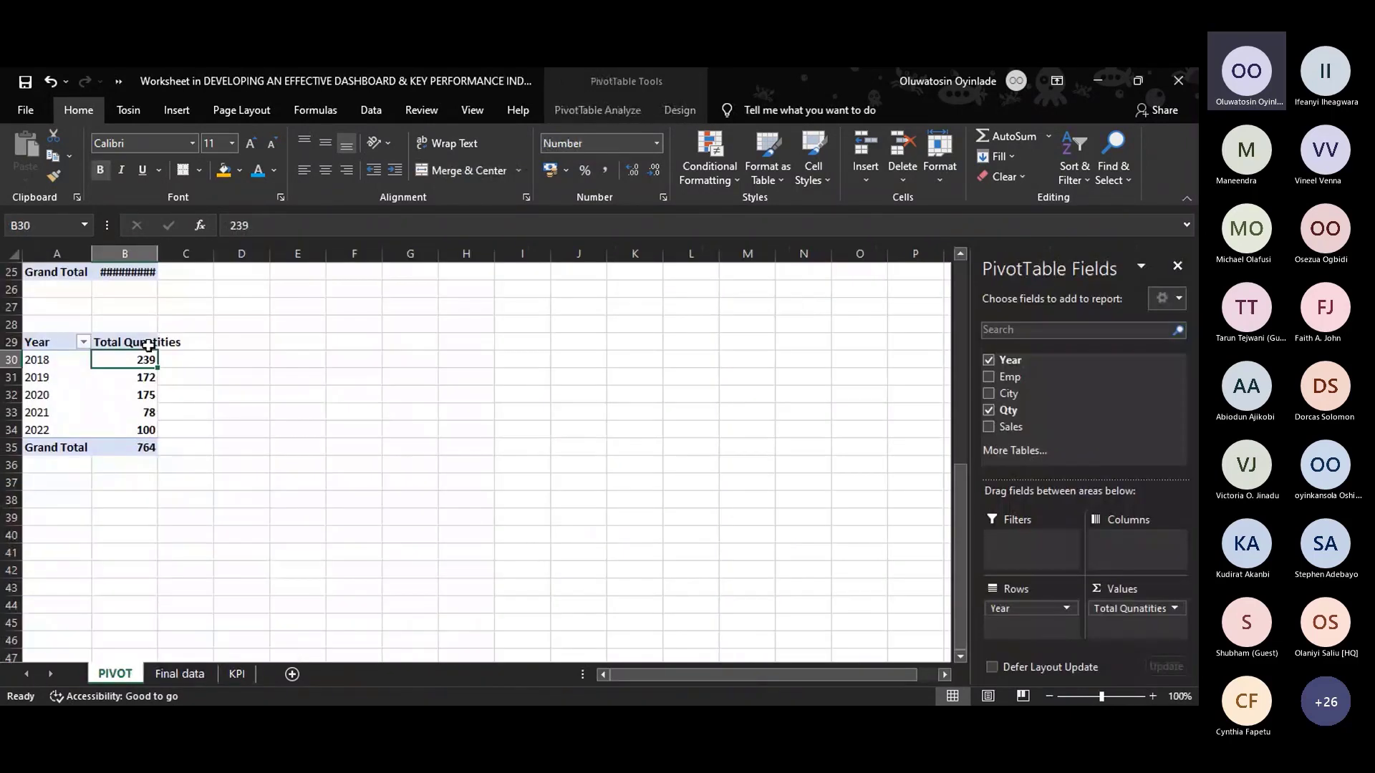
left_click_drag(51, 344, 126, 448)
scroll(128, 380, "up", 4)
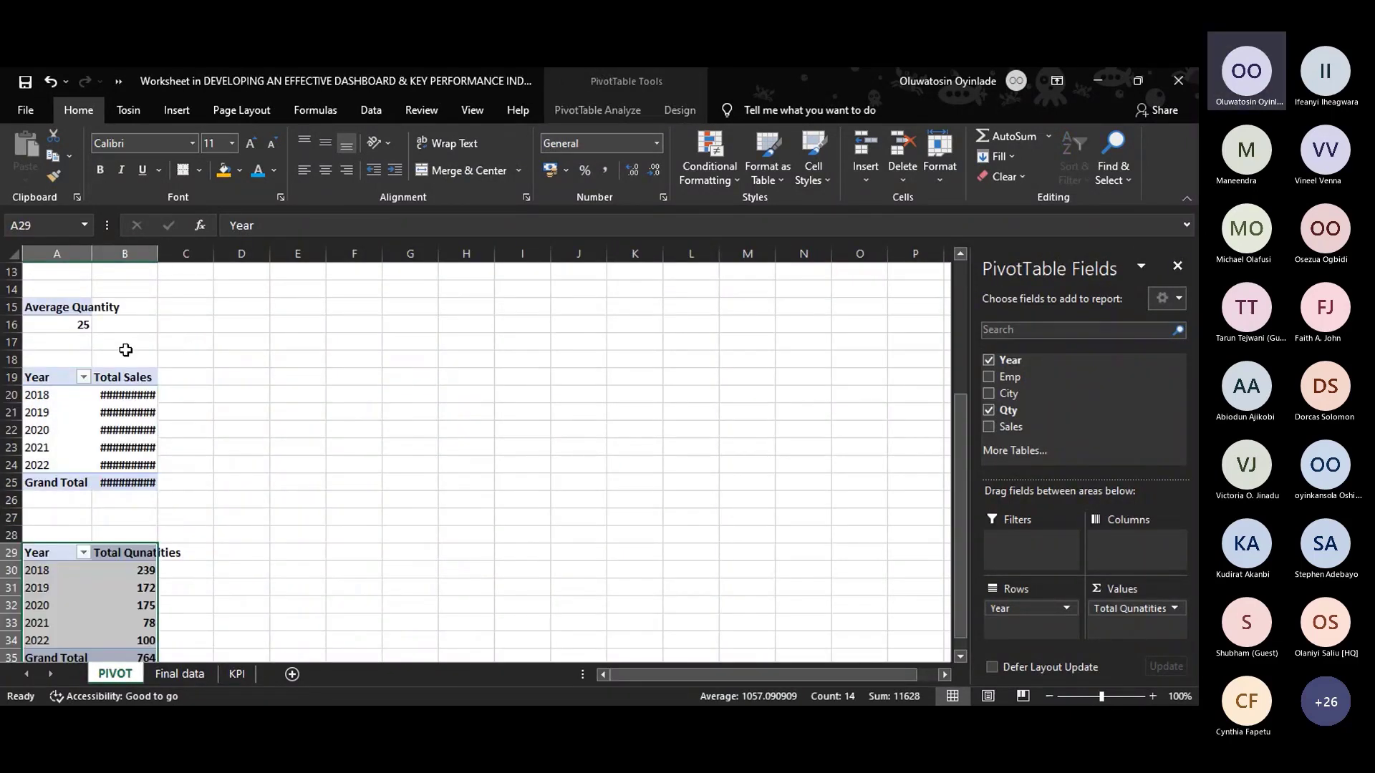
left_click_drag(58, 374, 131, 484)
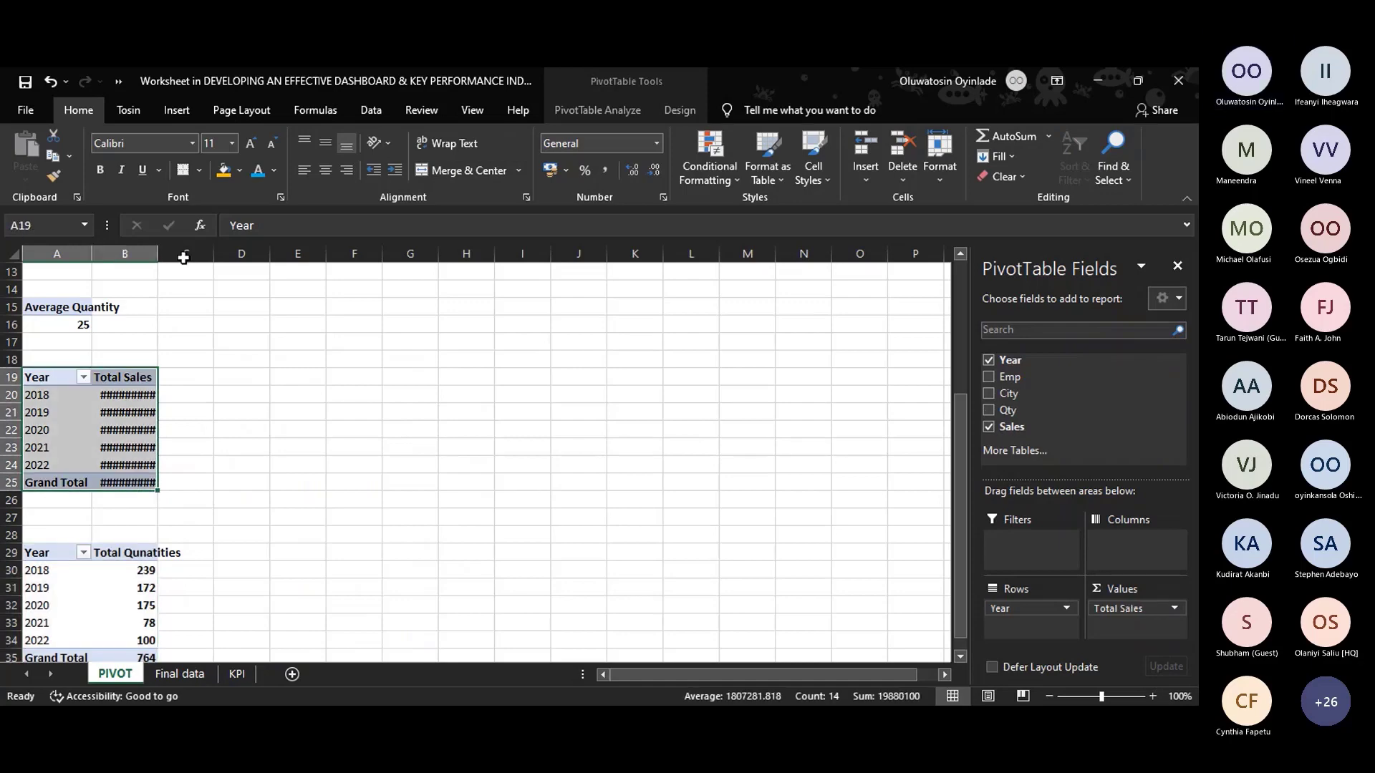
key("ctrl+c")
scroll(176, 342, "down", 7)
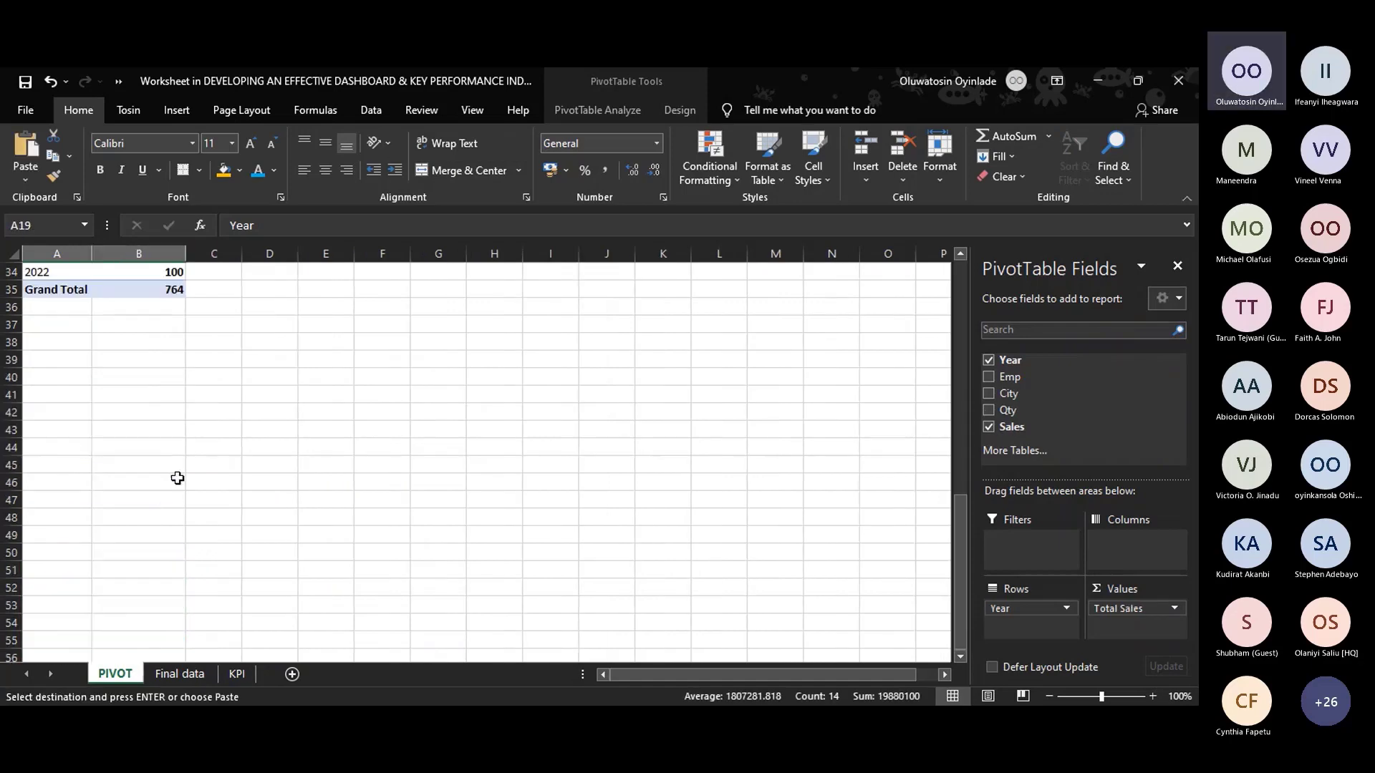
left_click(55, 342)
key("ctrl+v")
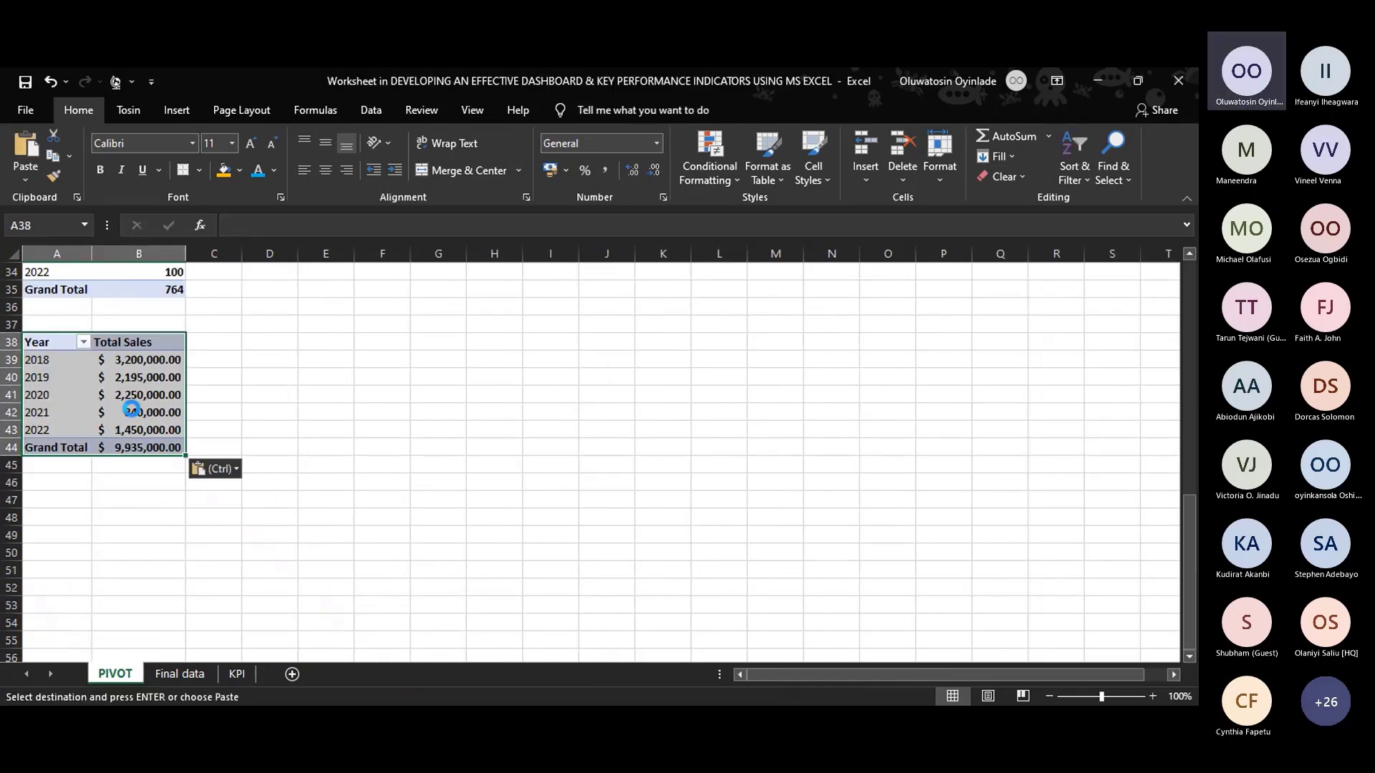
Replace Year with Emp in the rows of the PivotTable at A38 and rename its row header Emp.
left_click(137, 390)
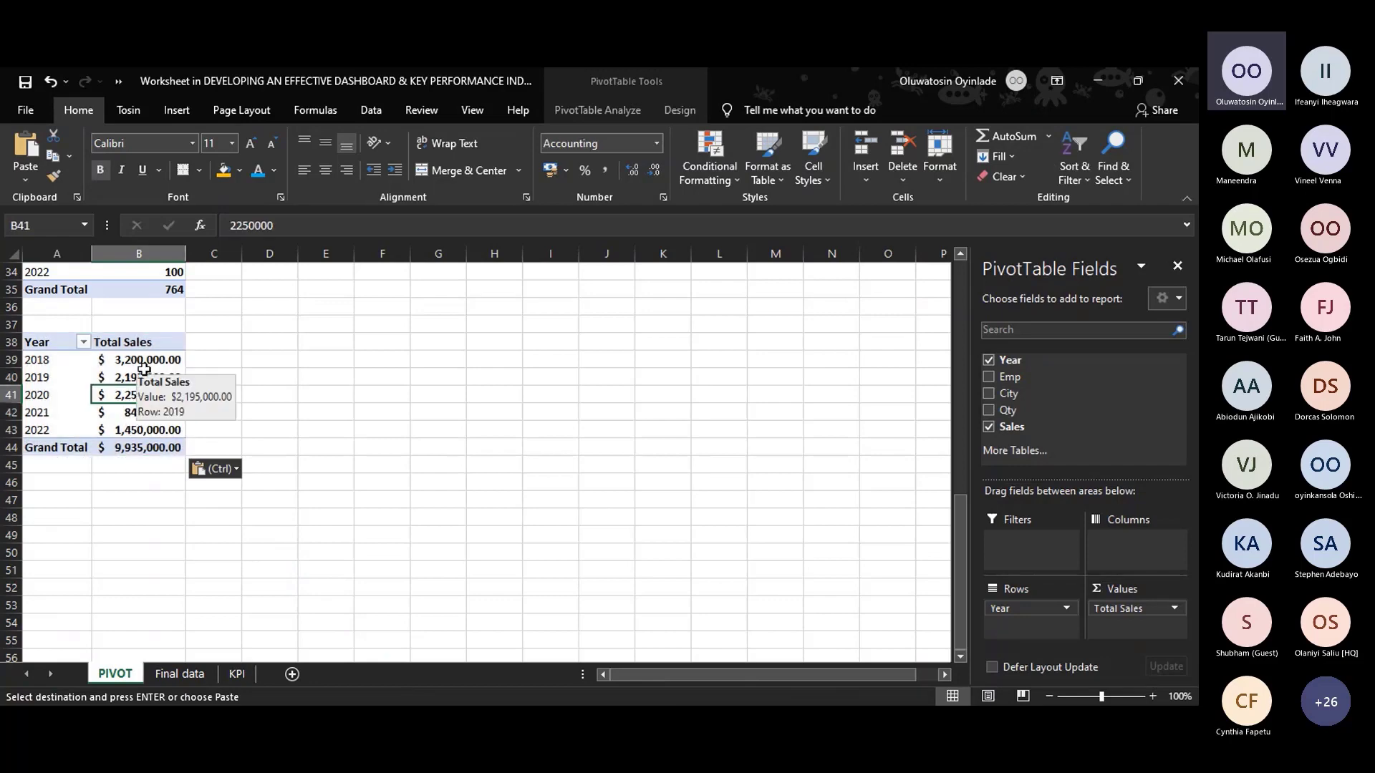
left_click_drag(1024, 608, 1072, 439)
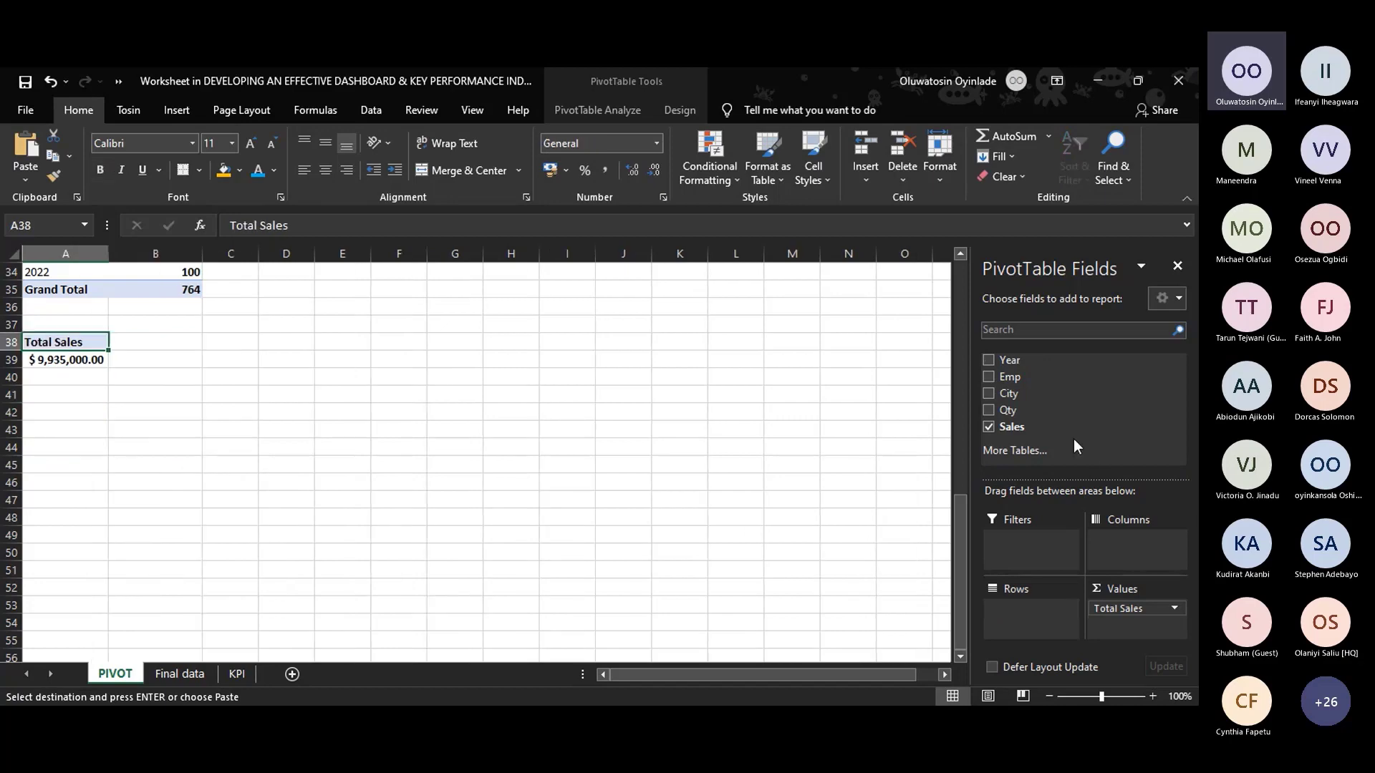
left_click(988, 377)
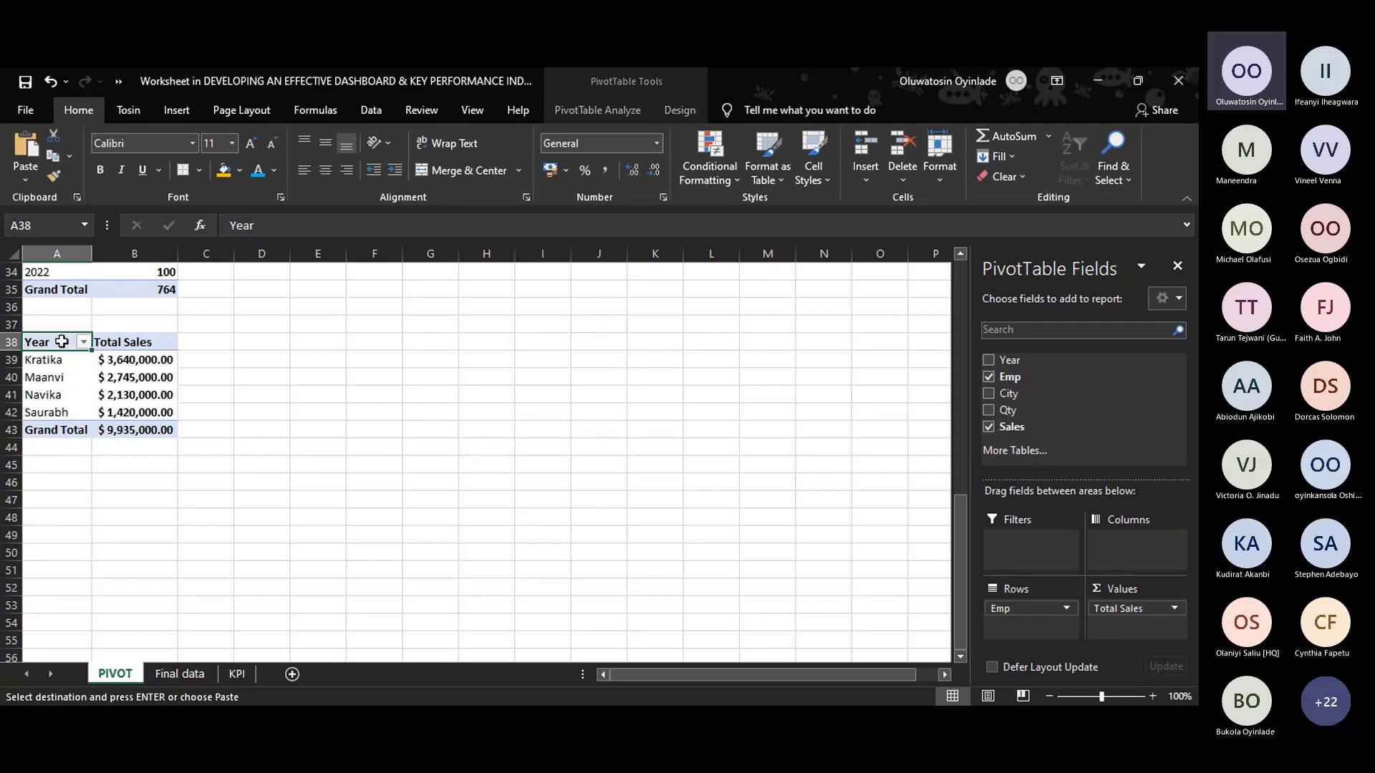
type("Emp")
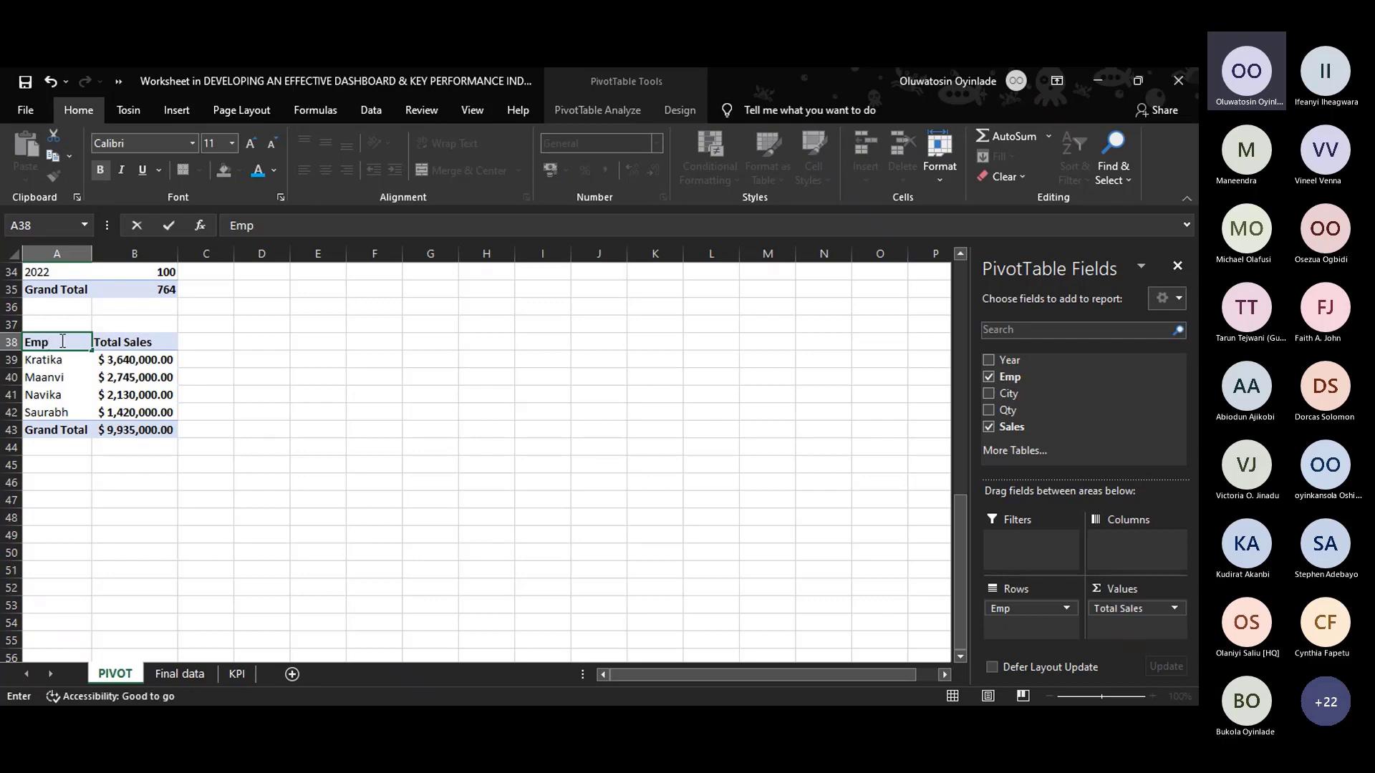
left_click(239, 460)
Check the remaining KPI on the KPI sheet and copy the sales-by-Emp PivotTable in A38:B43 to cell A47 on the PIVOT sheet.
left_click(251, 673)
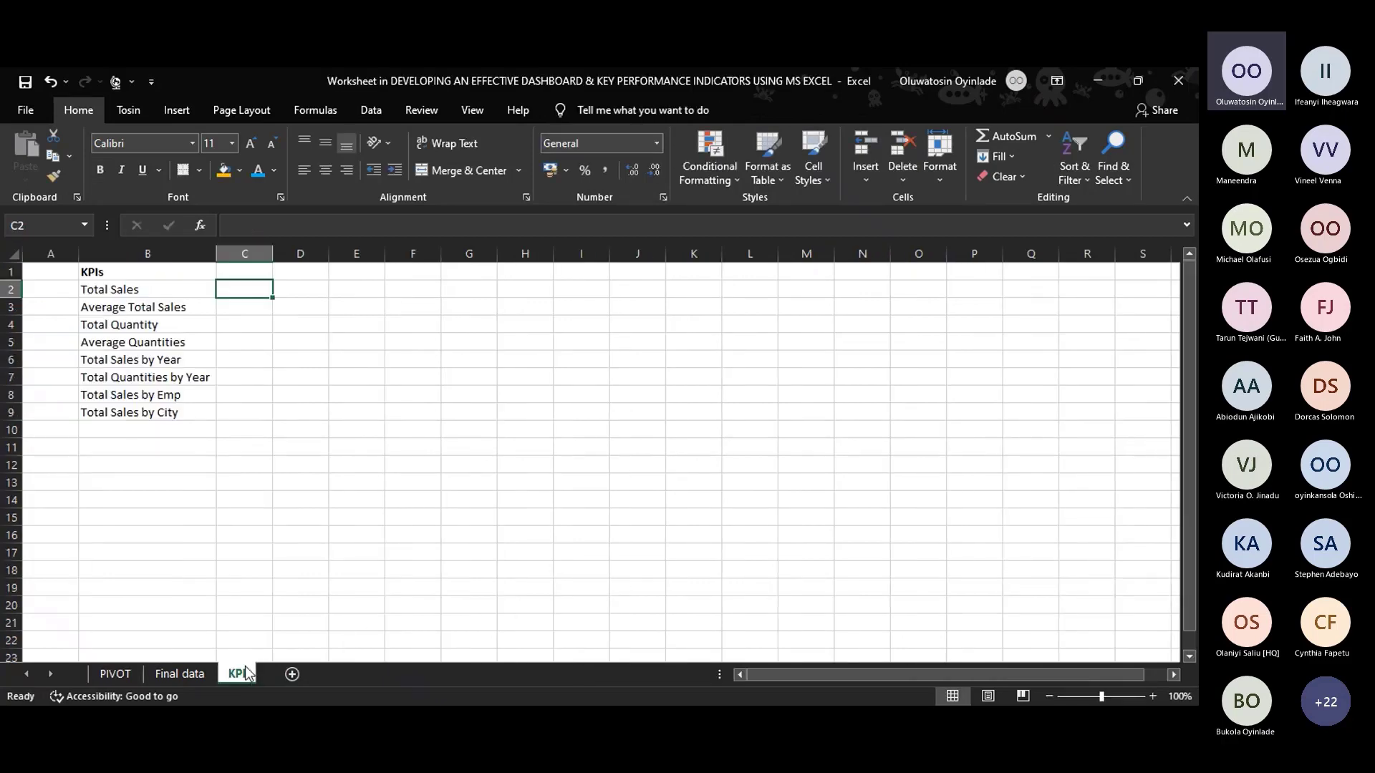
left_click(136, 673)
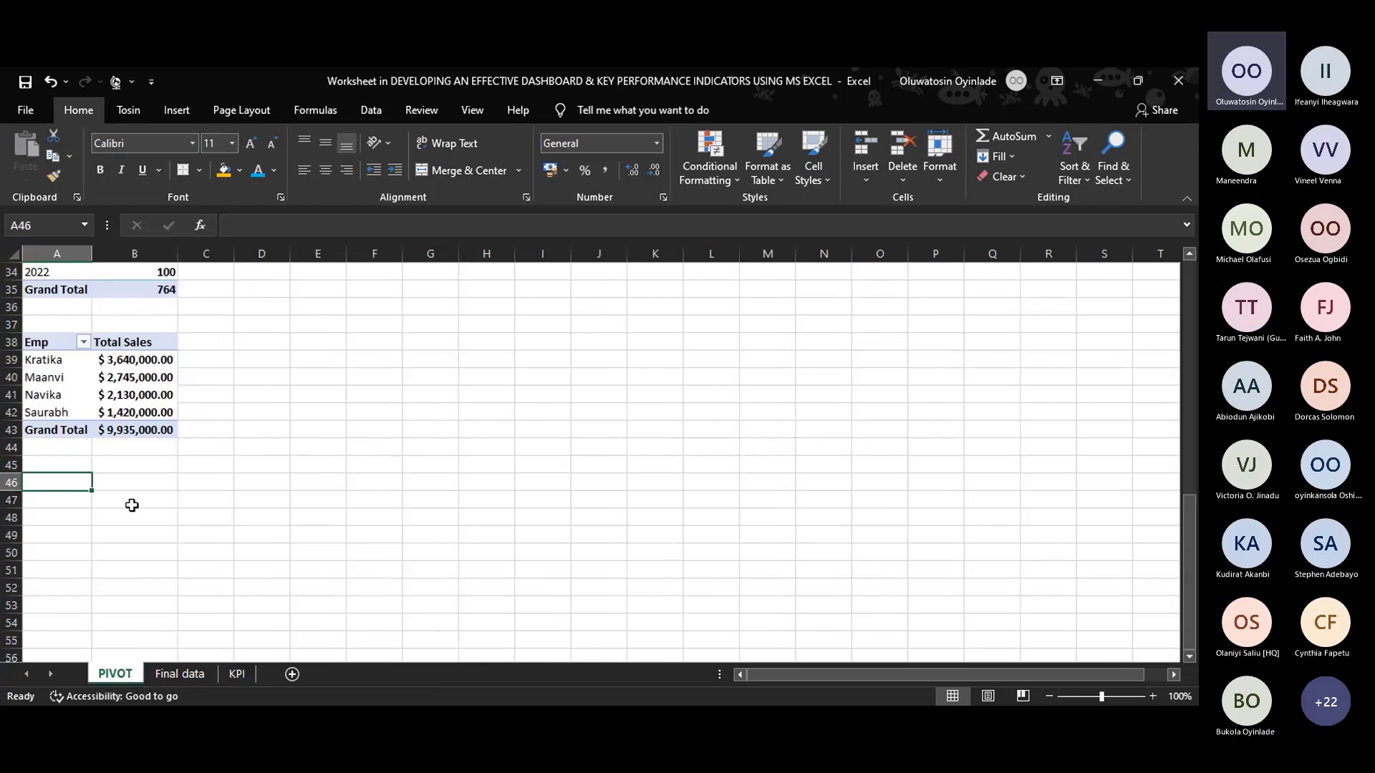
left_click(40, 395)
key("ctrl+a")
key("ctrl+c")
left_click(54, 501)
key("ctrl+v")
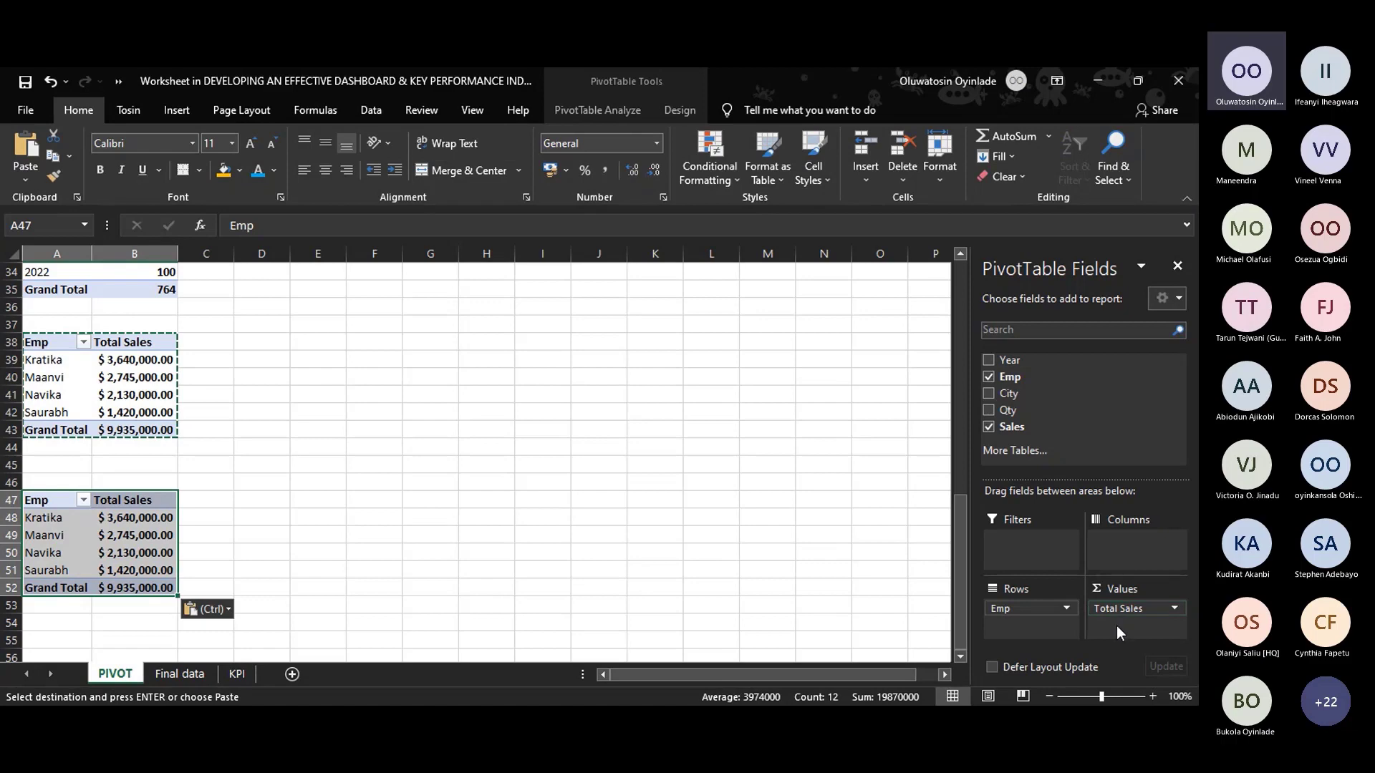
Replace Emp with City in the rows of the PivotTable at A47.
left_click_drag(1051, 612, 999, 401)
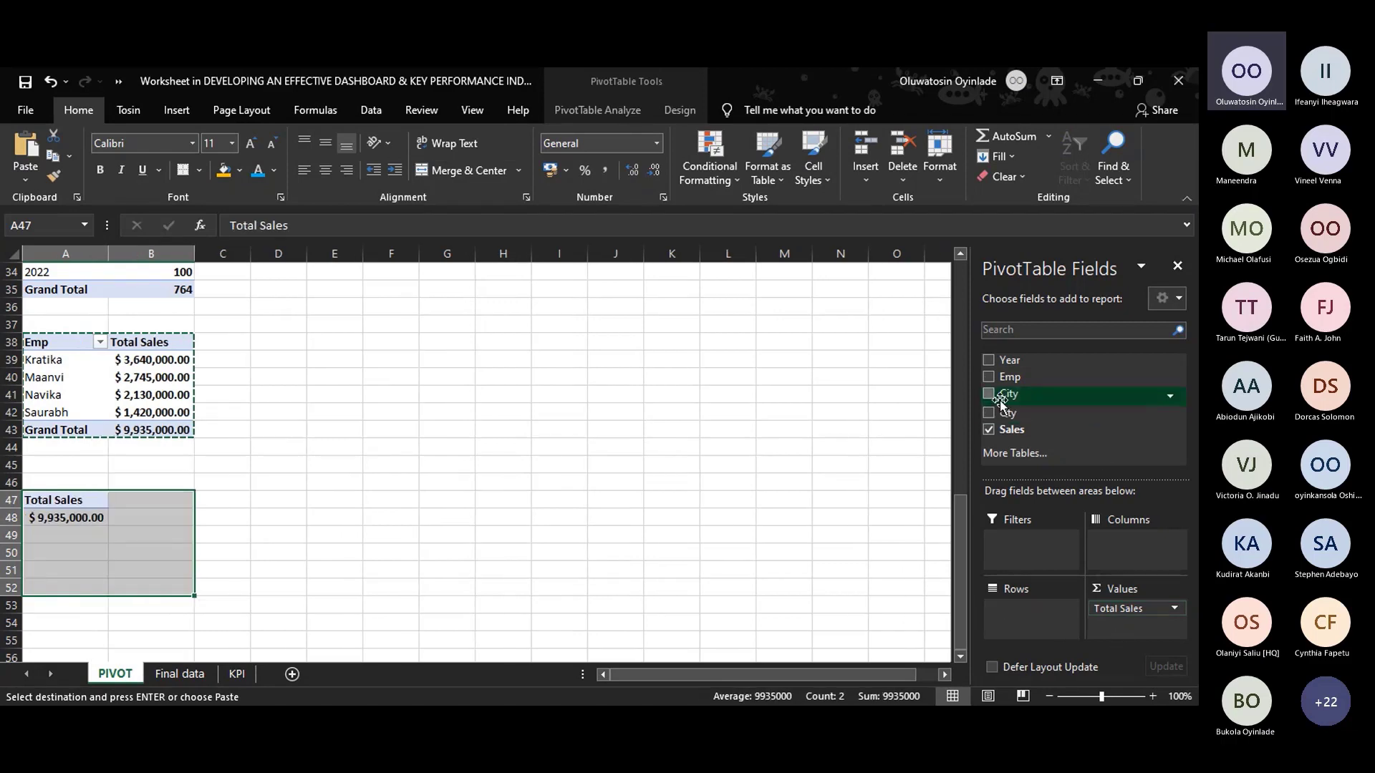
left_click(989, 393)
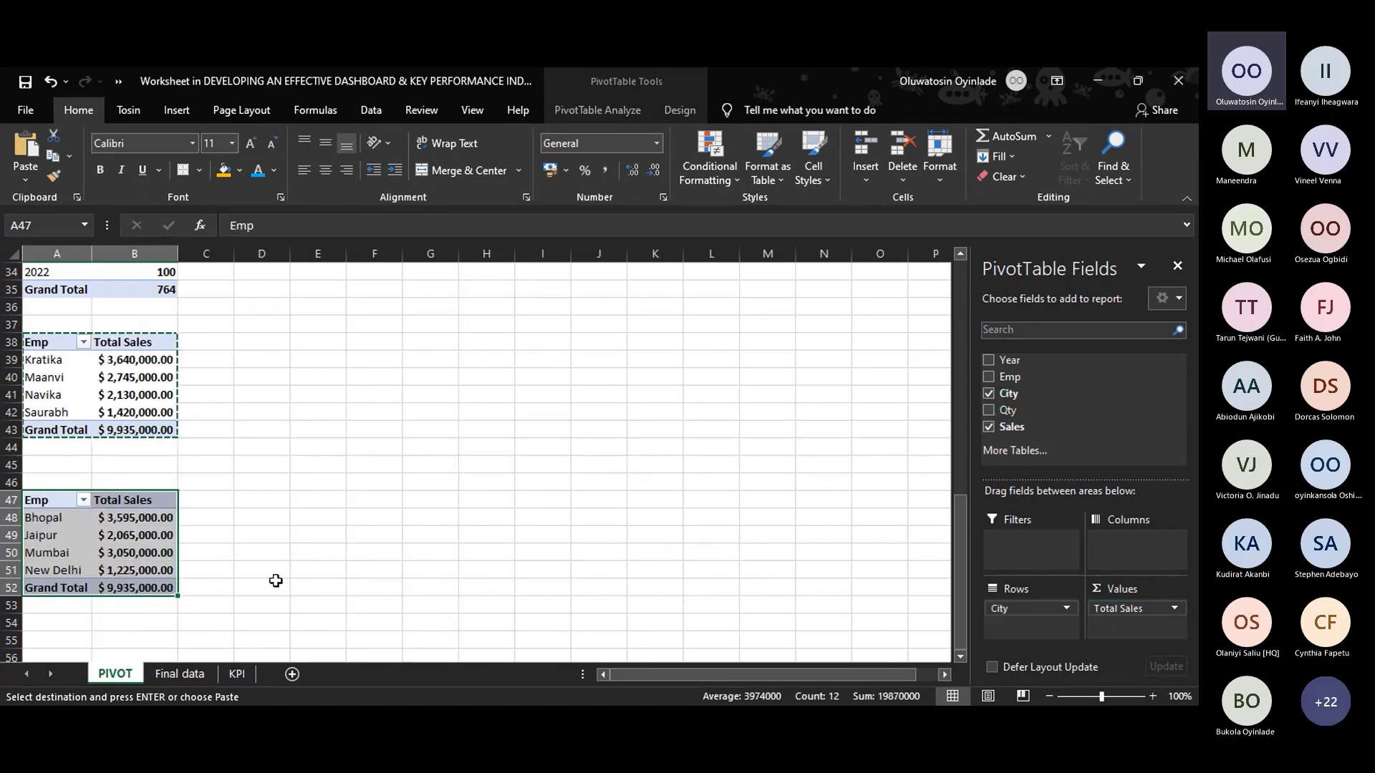
scroll(136, 578, "down", 1)
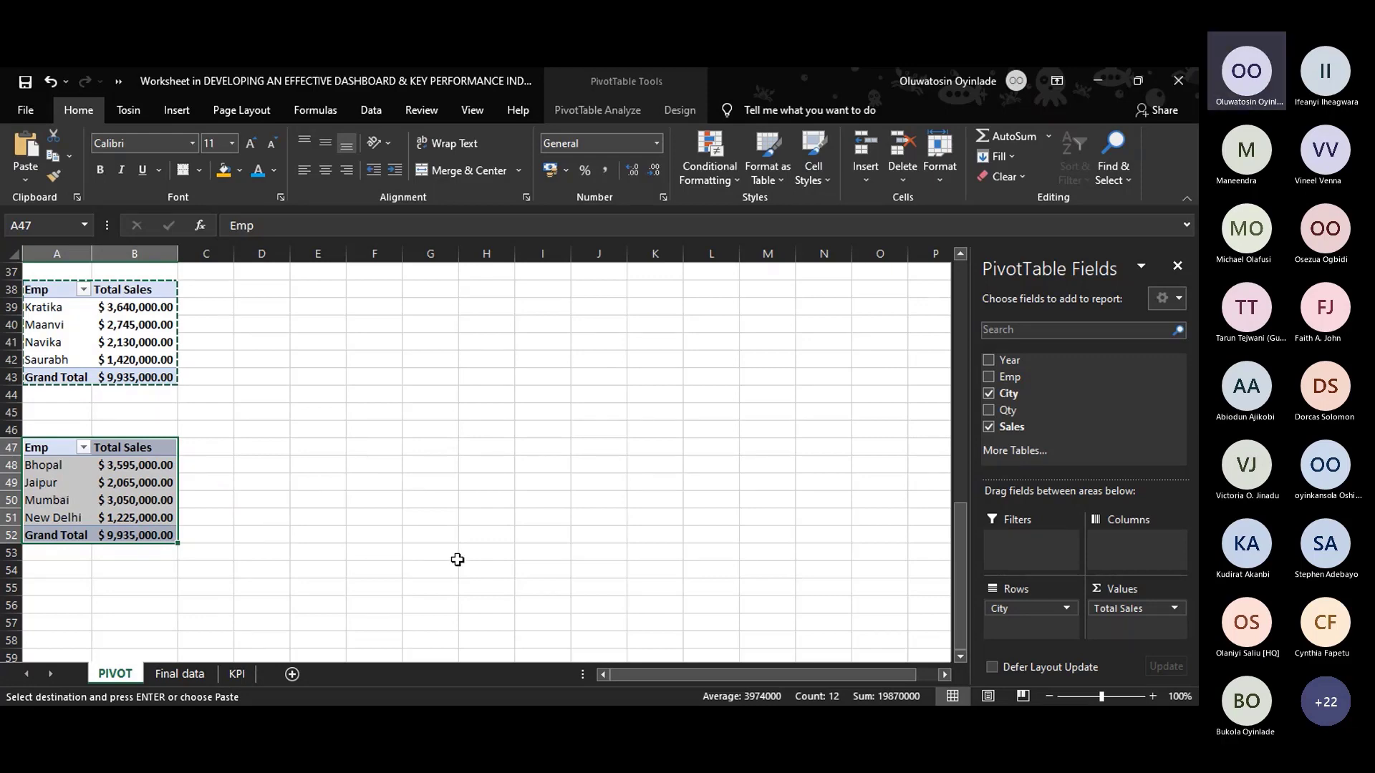
Autofit all column widths on the PIVOT sheet so the PivotTable values fit.
scroll(457, 559, "up", 12)
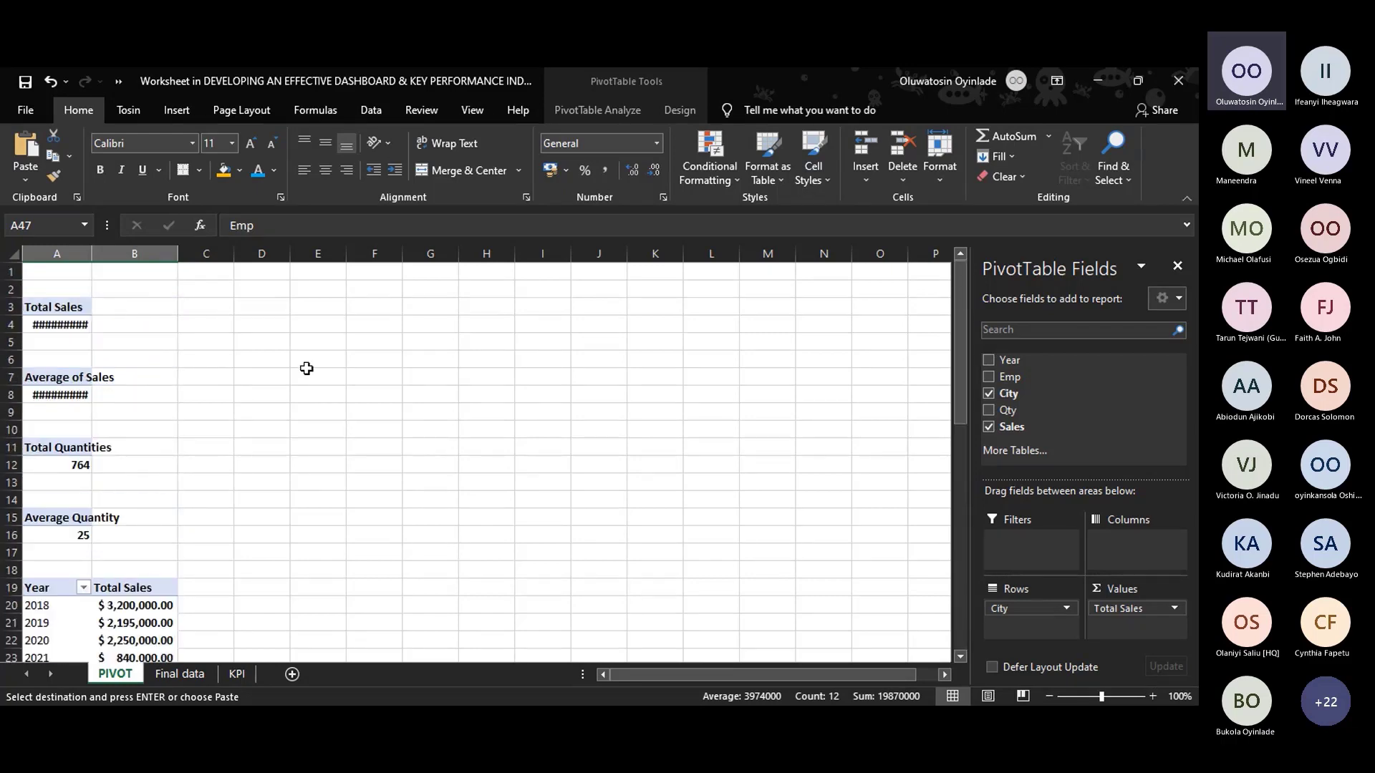
key("ctrl+a")
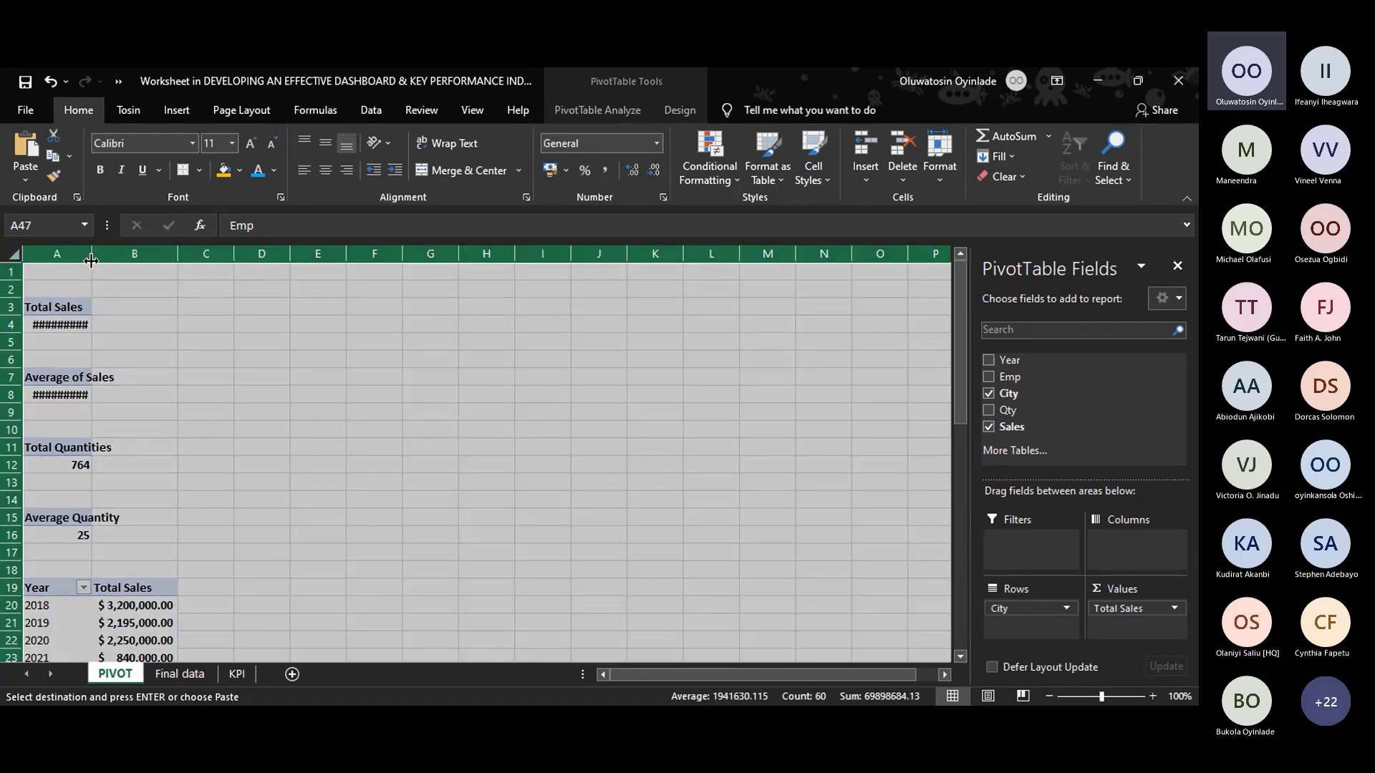
double_click(92, 253)
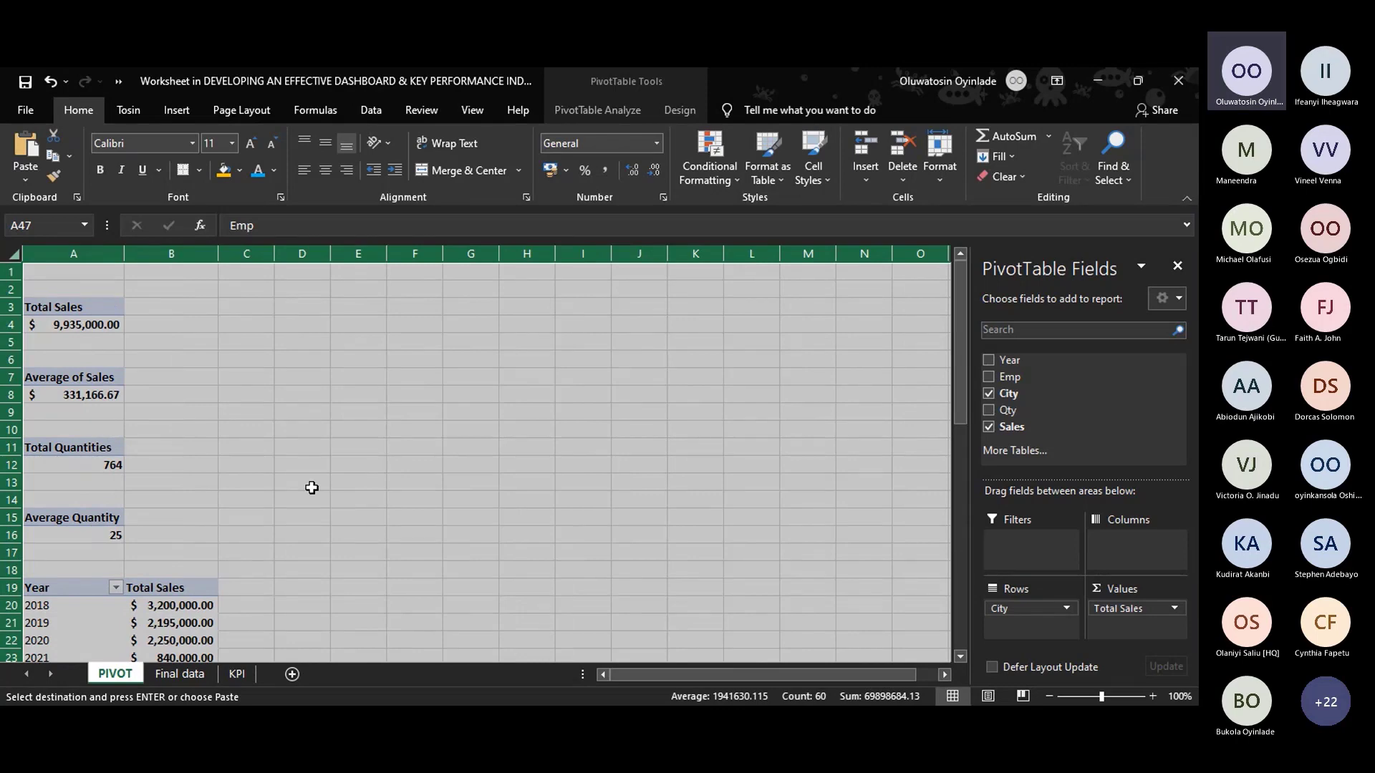
scroll(329, 470, "down", 5)
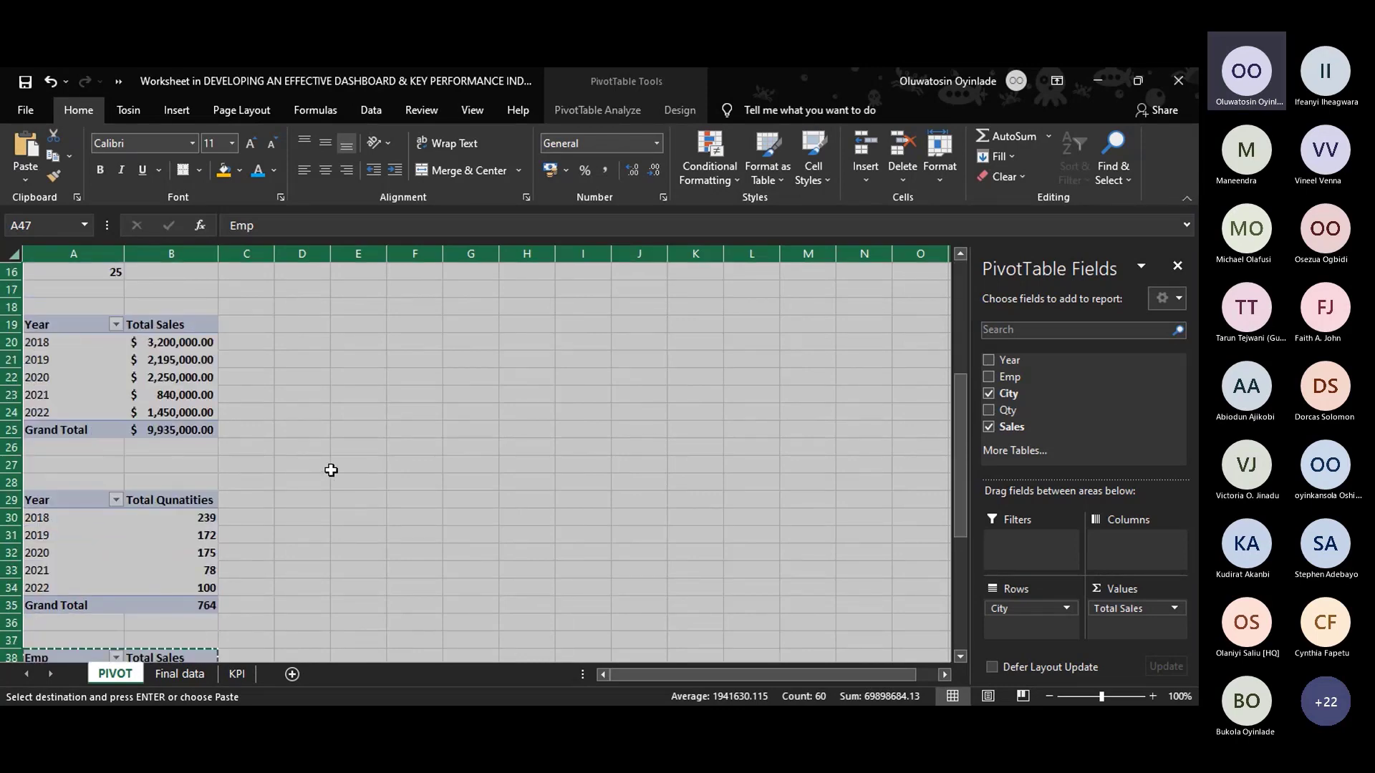
scroll(331, 470, "down", 3)
left_click(359, 515)
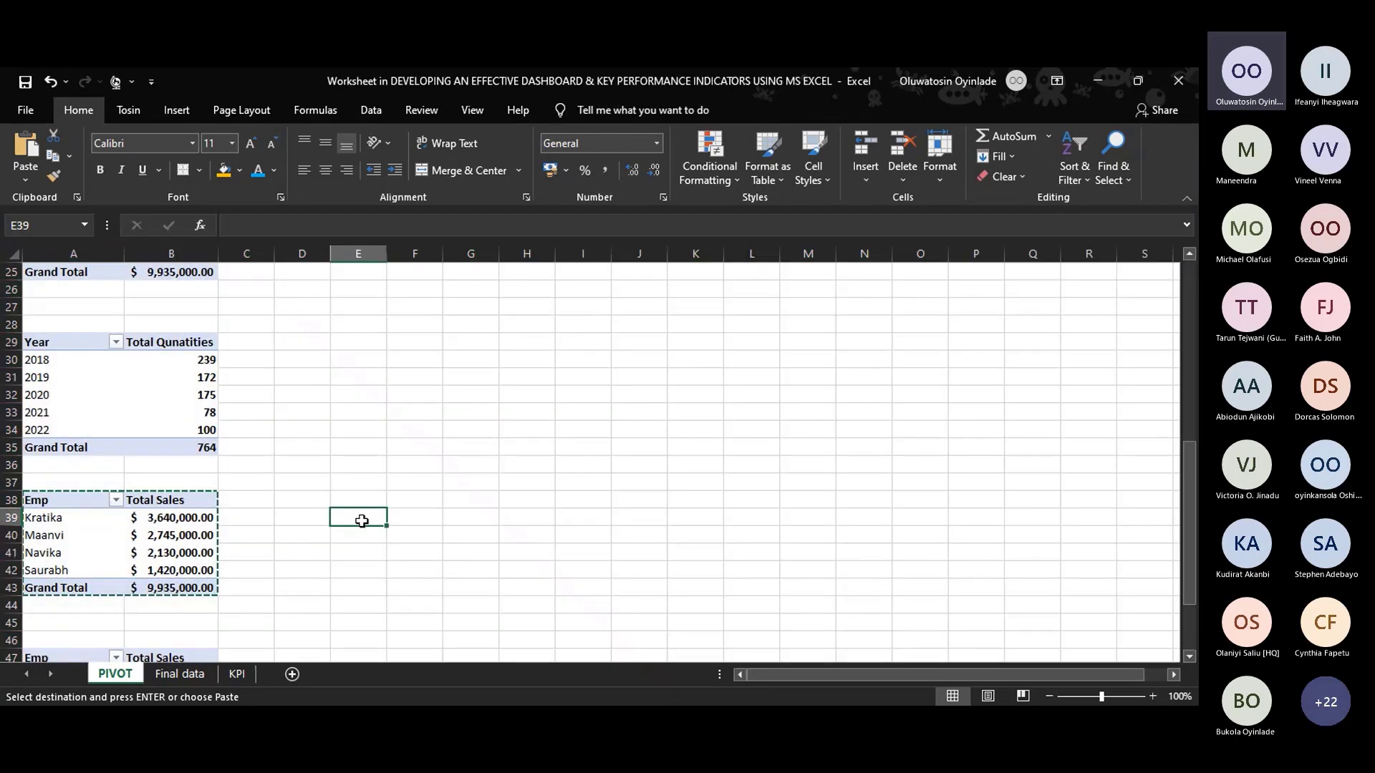
Review the KPI PivotTables on the PIVOT sheet, from the single-value totals and averages to the yearly breakdowns.
scroll(343, 514, "up", 3)
scroll(420, 439, "up", 3)
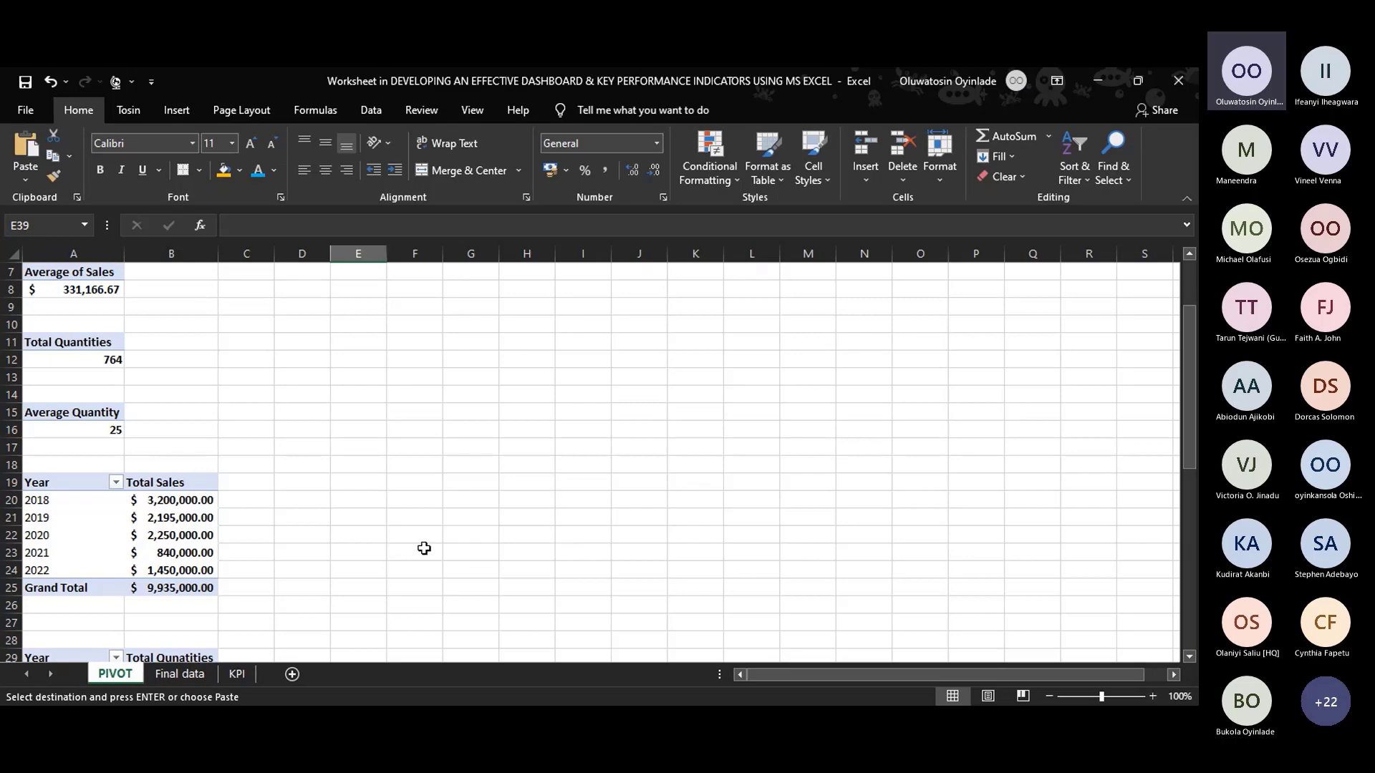
scroll(379, 527, "down", 2)
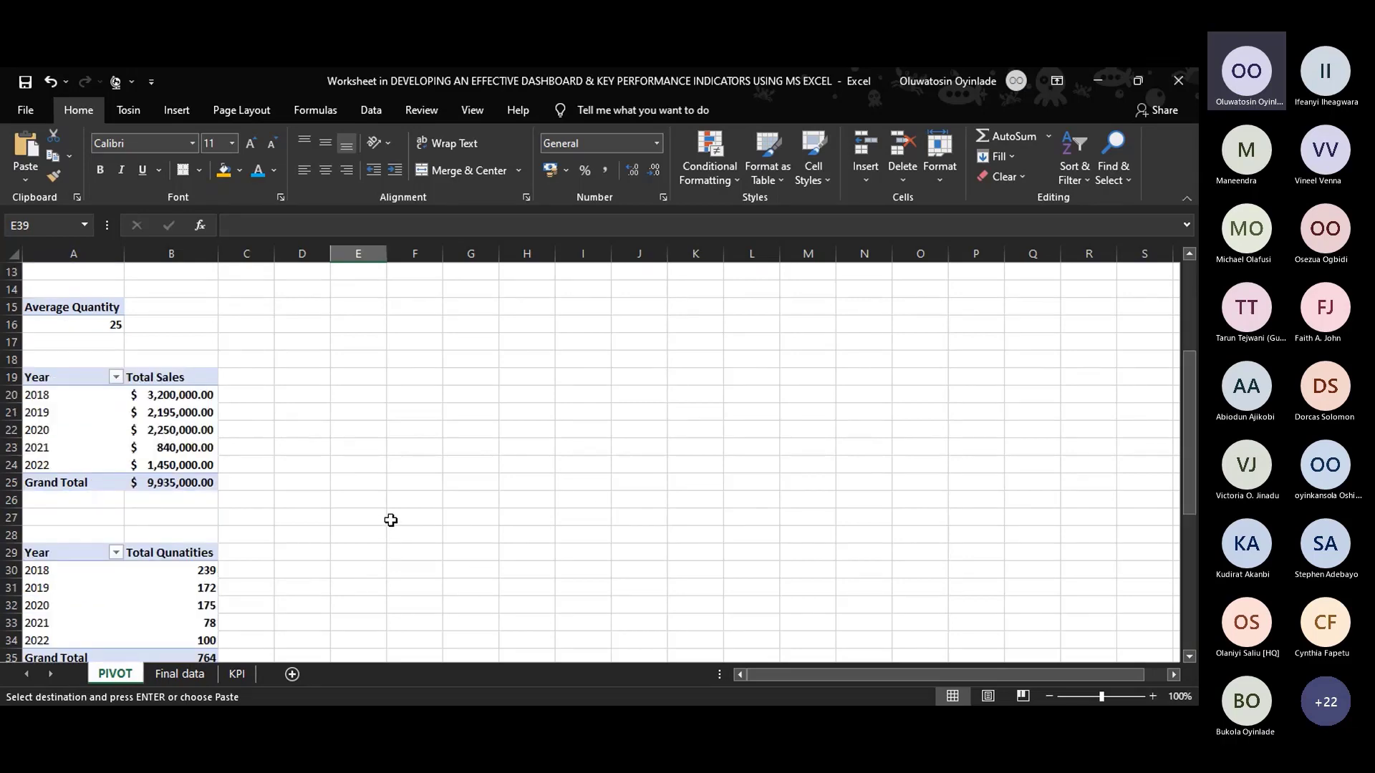
scroll(390, 520, "up", 4)
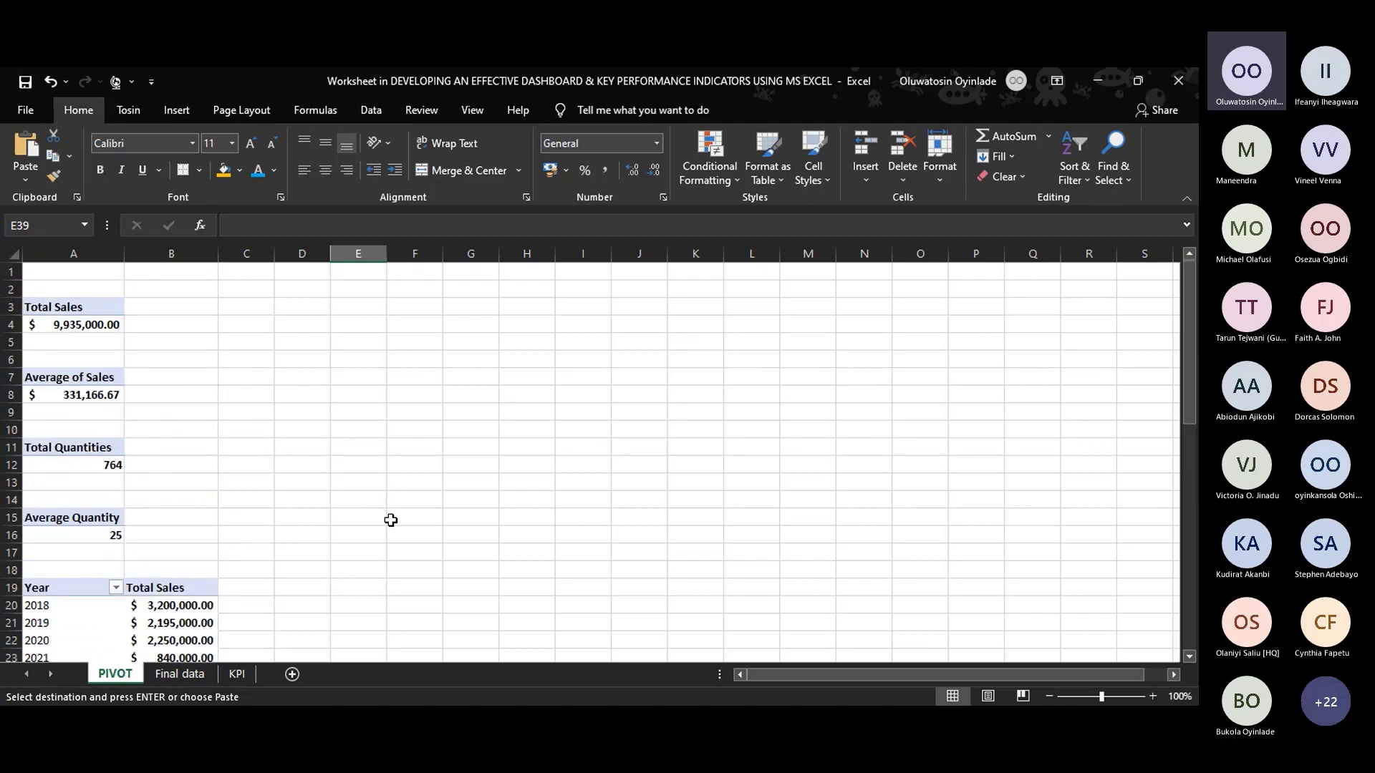
scroll(541, 467, "down", 4)
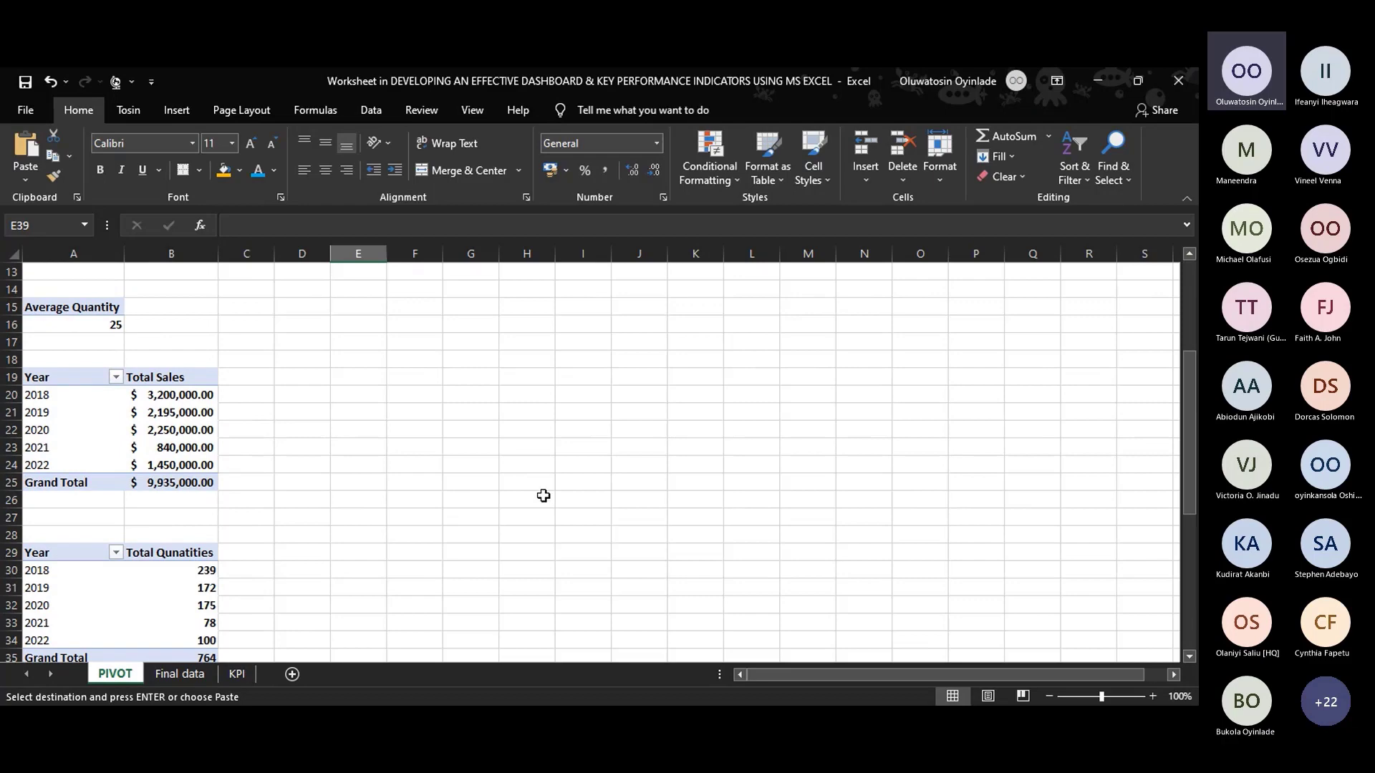
scroll(544, 495, "up", 4)
scroll(544, 495, "down", 4)
Insert a 3-D clustered column PivotChart from the total sales by year table in A19:B24, then resize and place it beside the table.
left_click(84, 385)
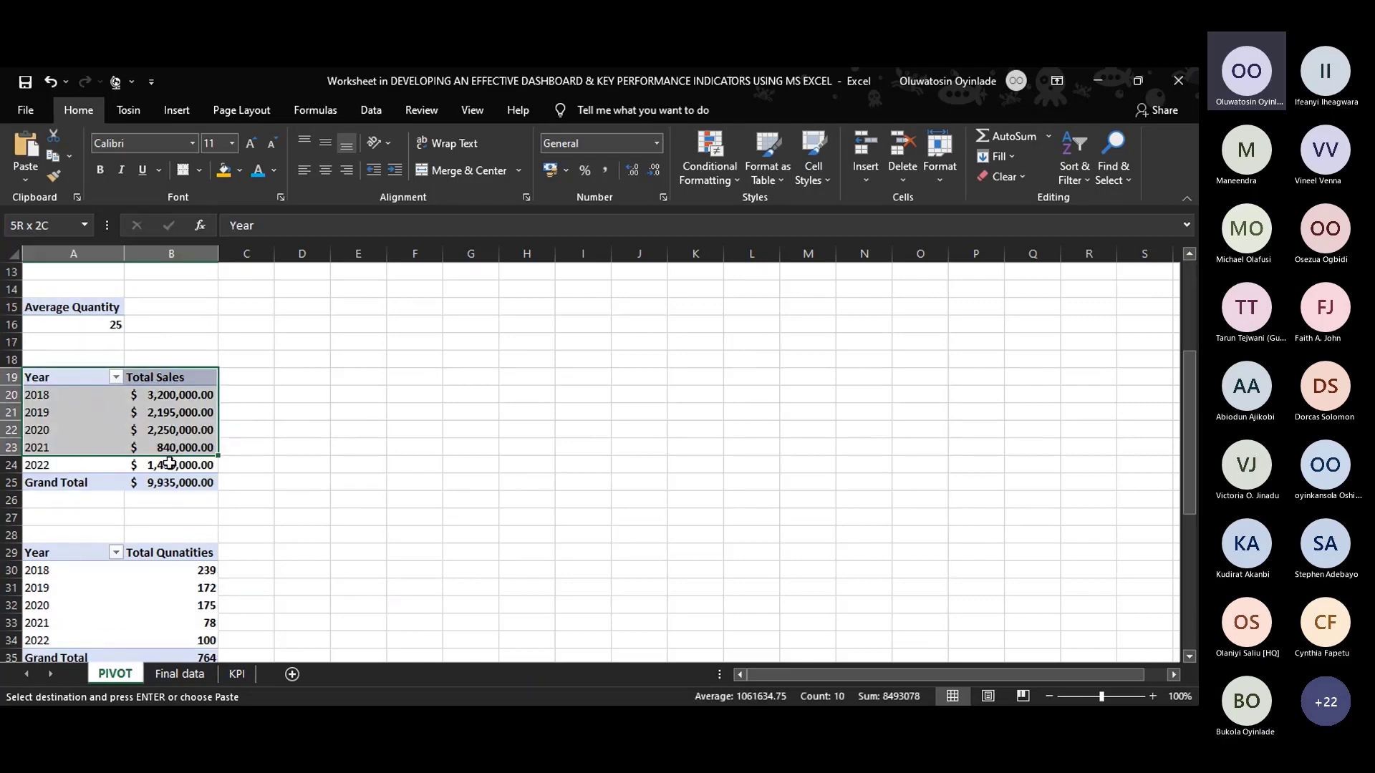
left_click(177, 109)
left_click(479, 133)
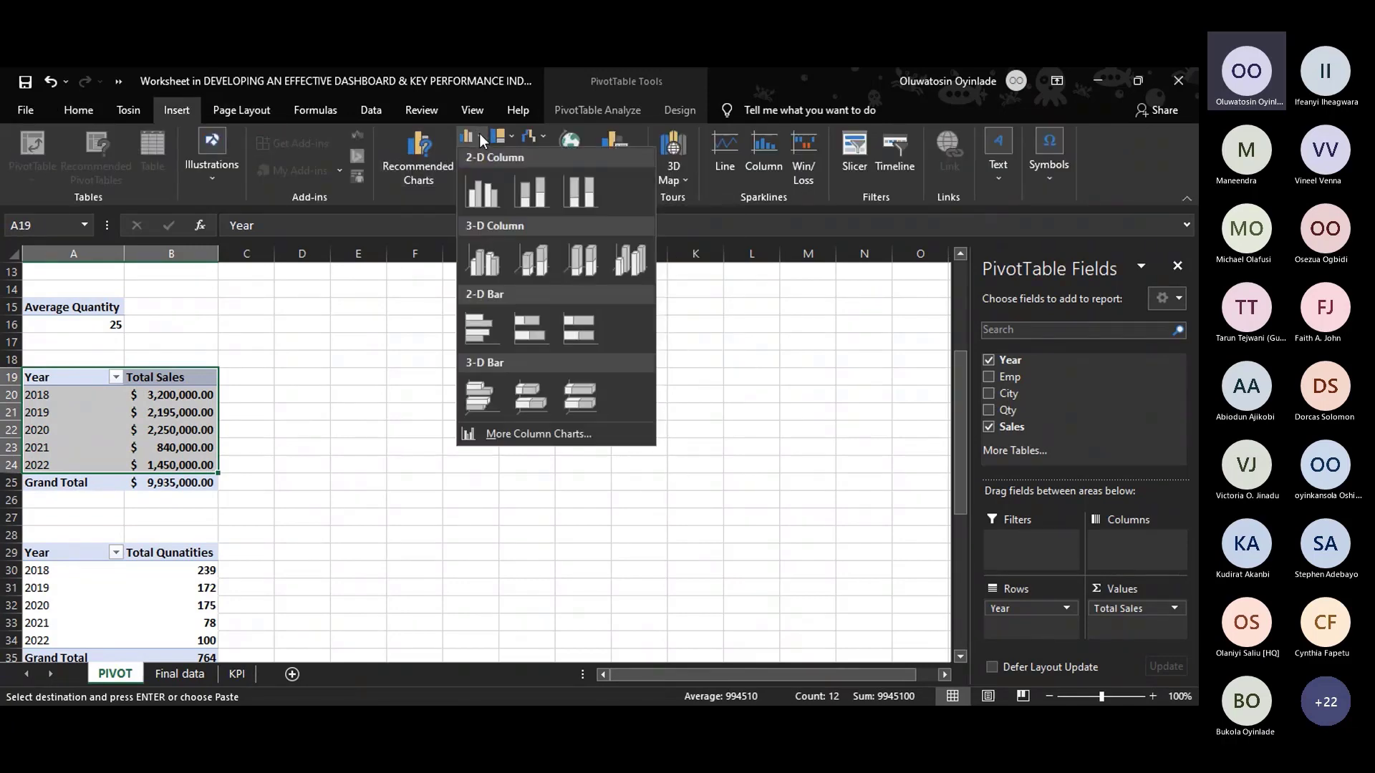
left_click(497, 259)
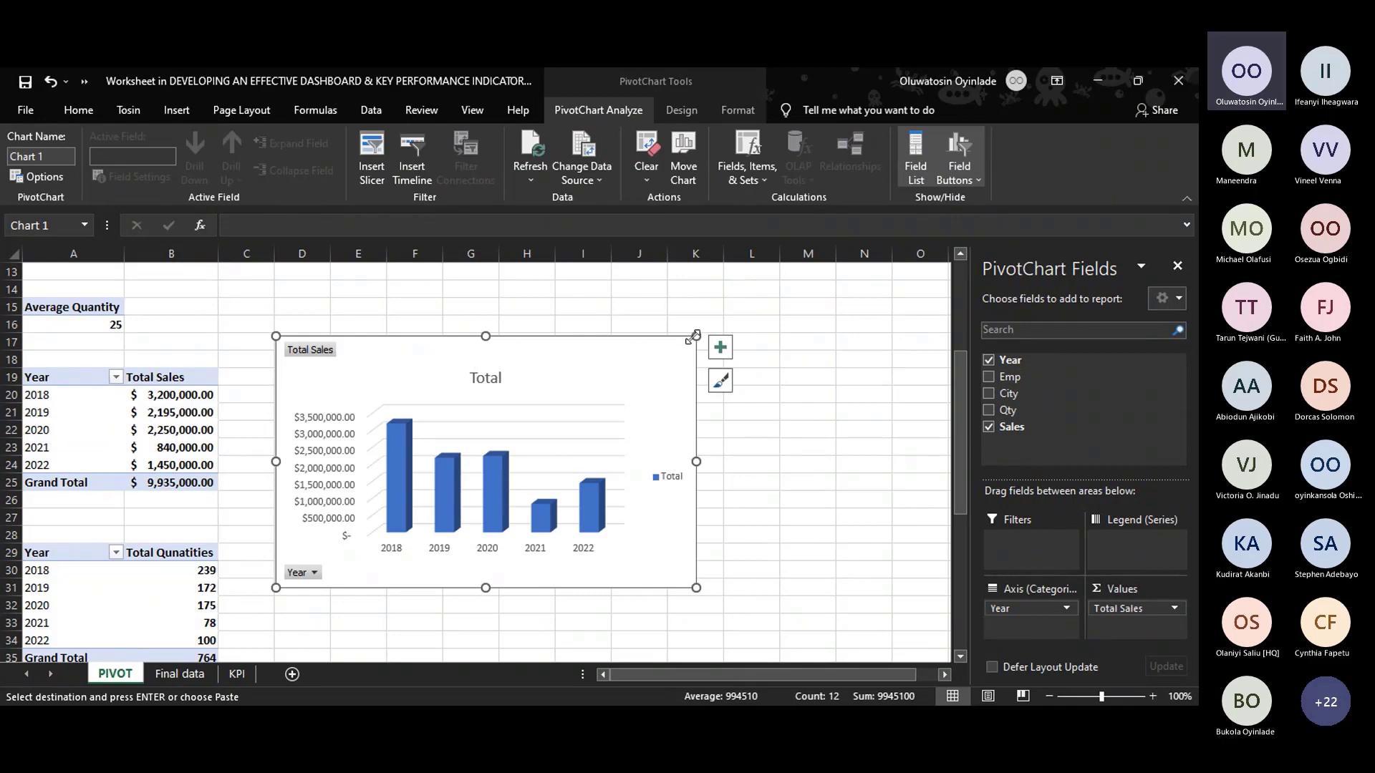
left_click_drag(696, 336, 499, 367)
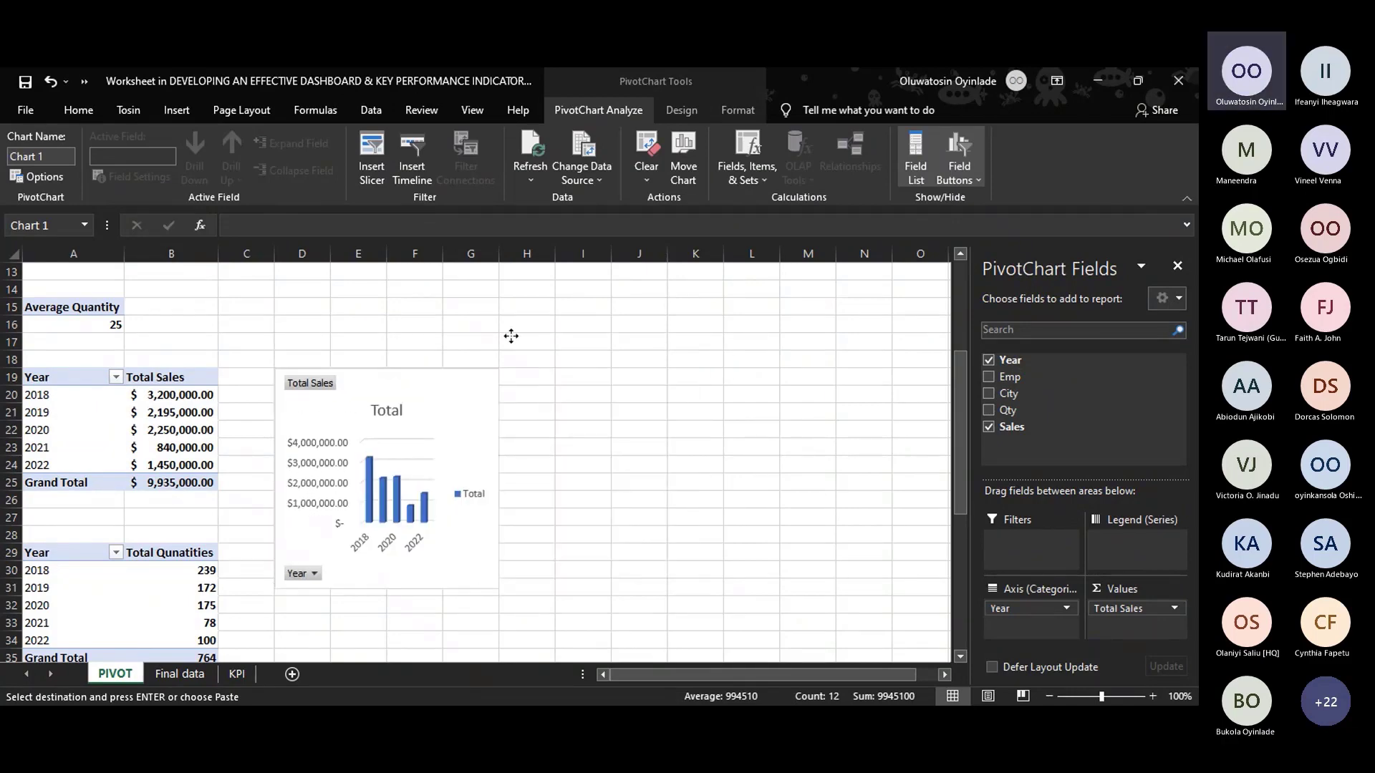
left_click_drag(502, 450, 701, 421)
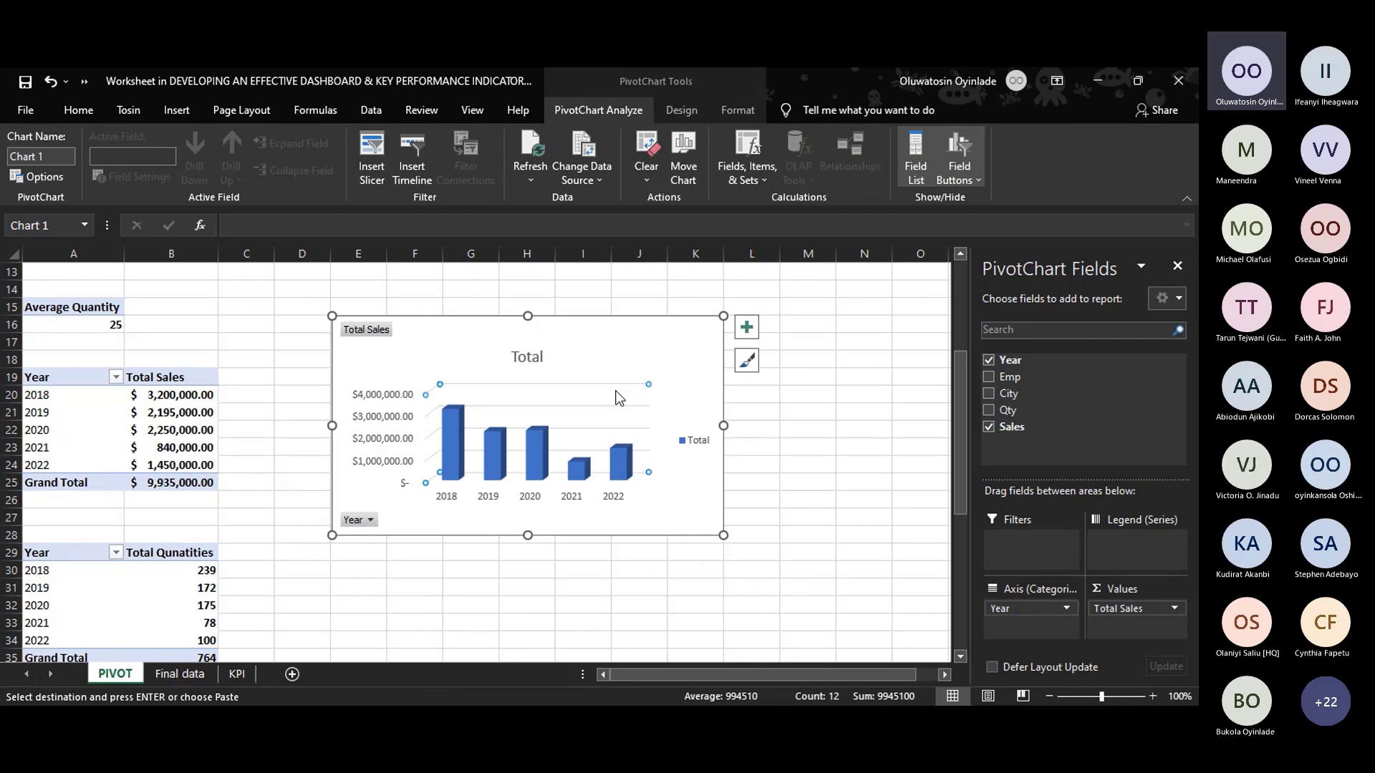
Change the total sales PivotChart to a line chart with markers and delete its legend.
left_click(176, 110)
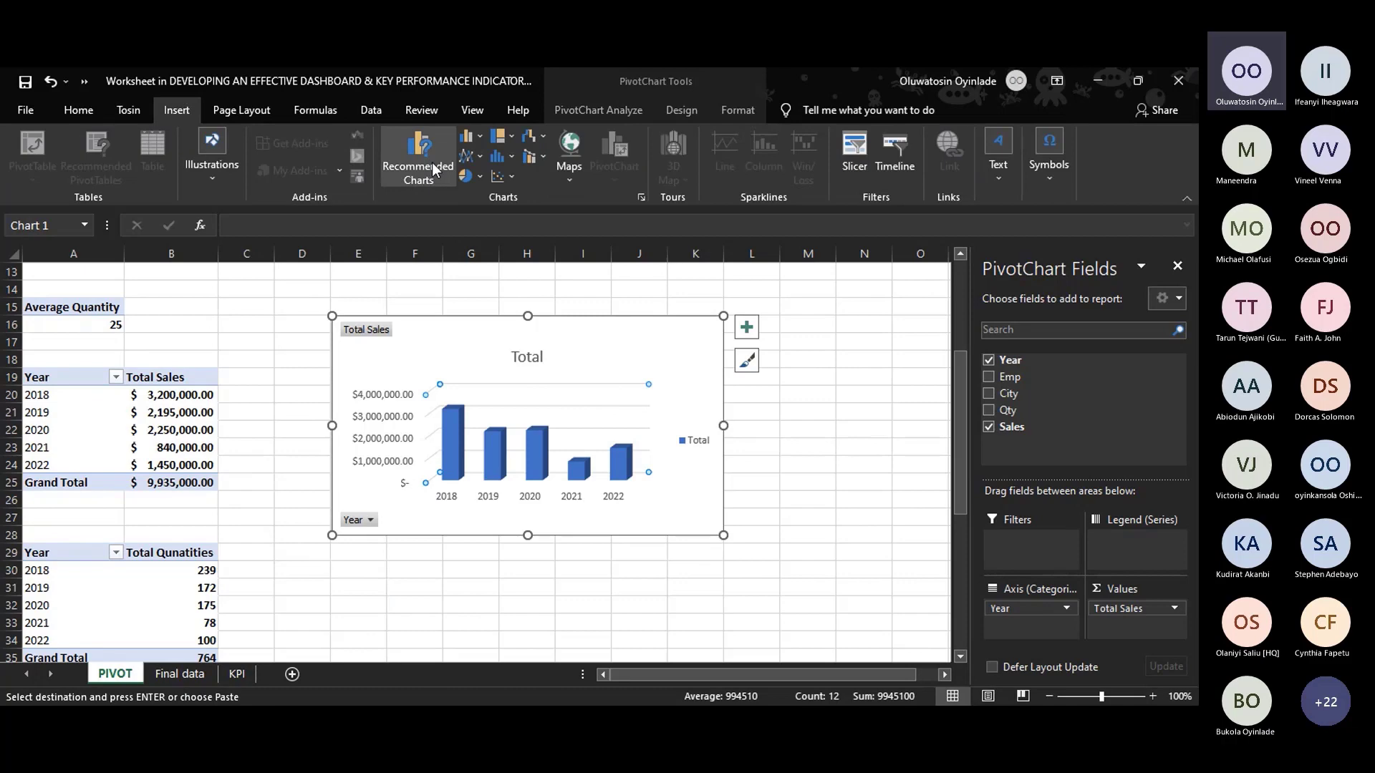
left_click(470, 156)
left_click(673, 208)
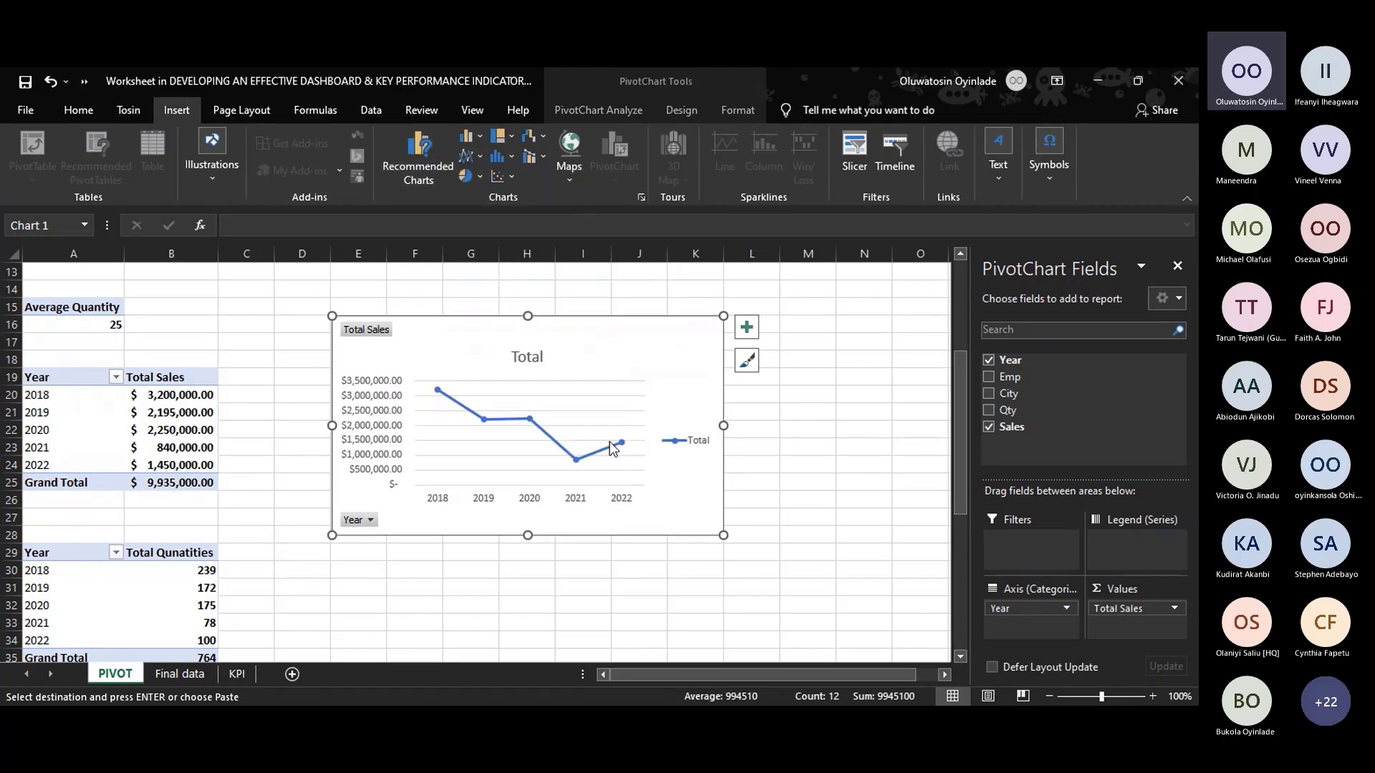
left_click(701, 449)
key("Delete")
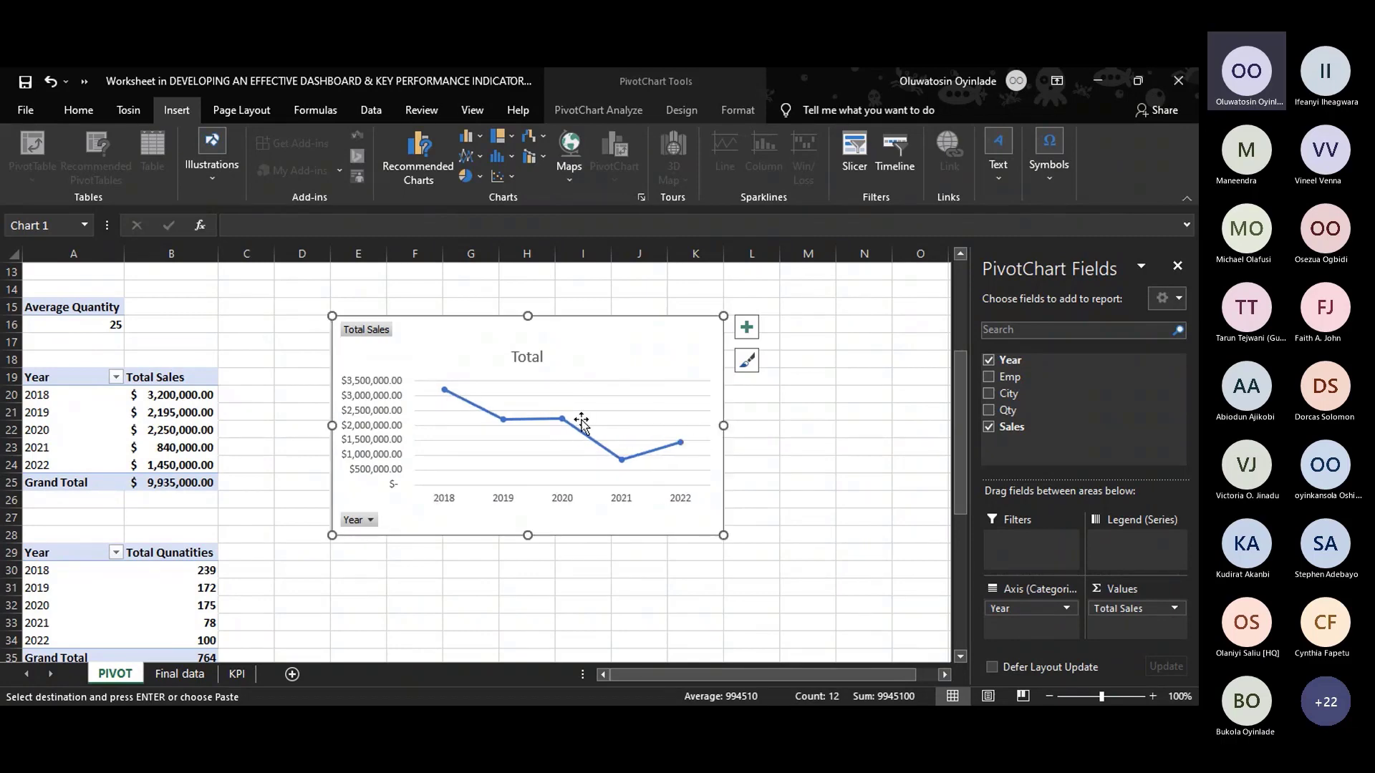
Set the line chart's major gridlines to No line.
left_click(568, 479)
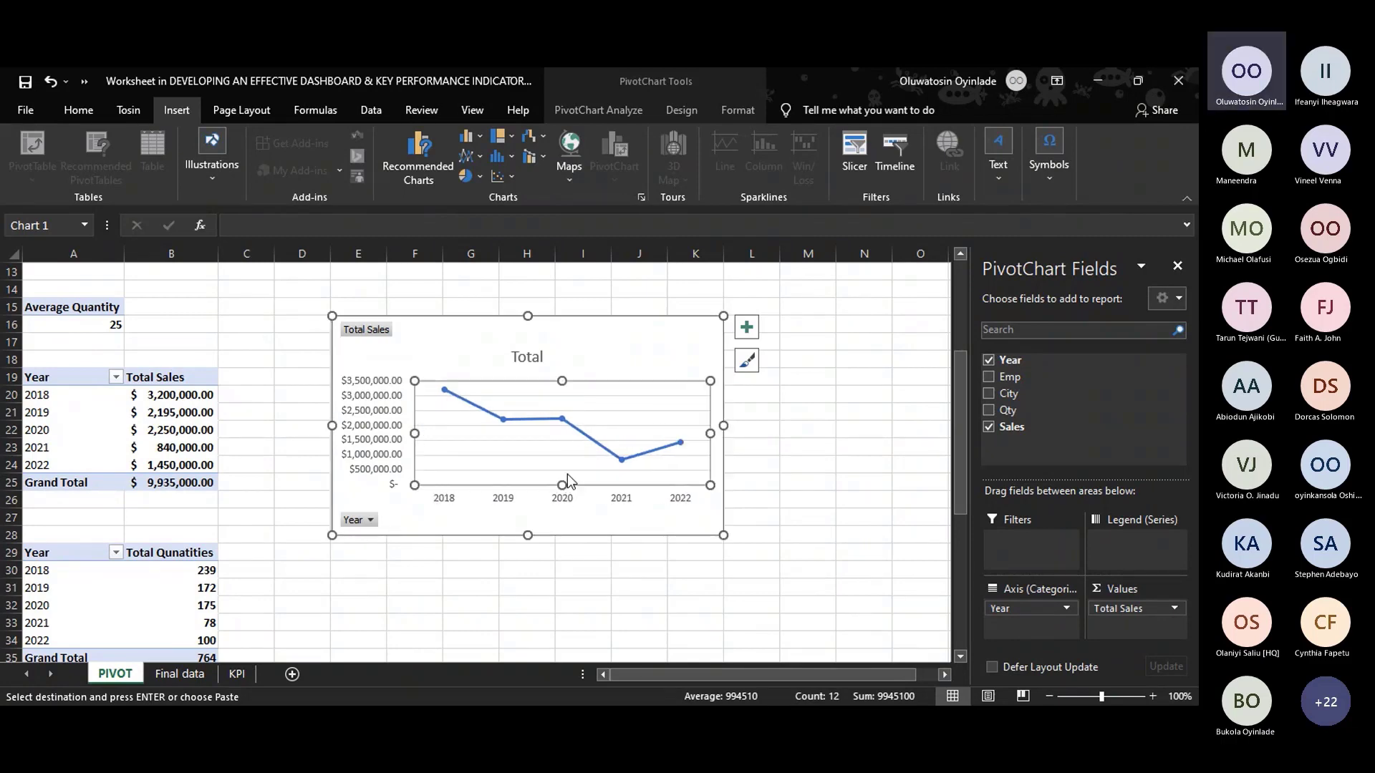
left_click(612, 396)
right_click(614, 405)
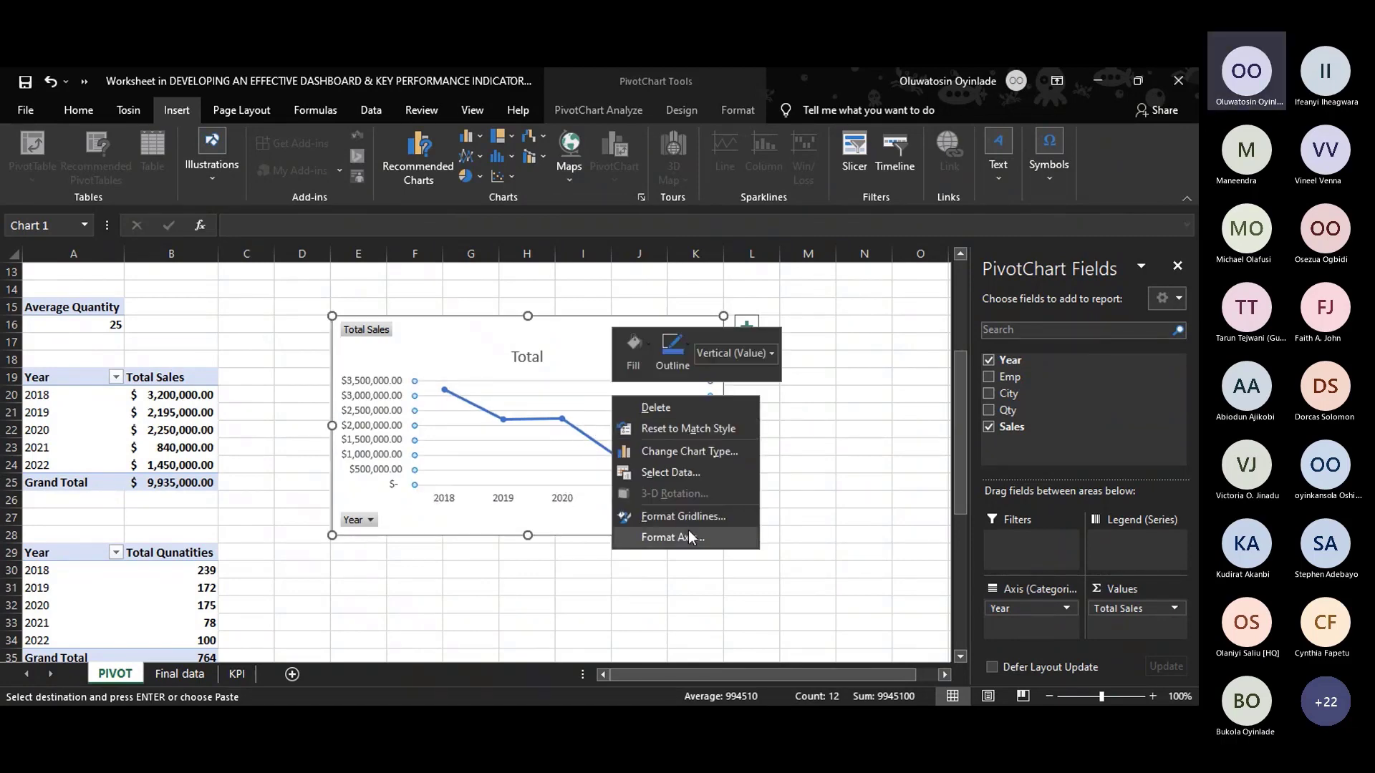
key("Escape")
key("ctrl+1")
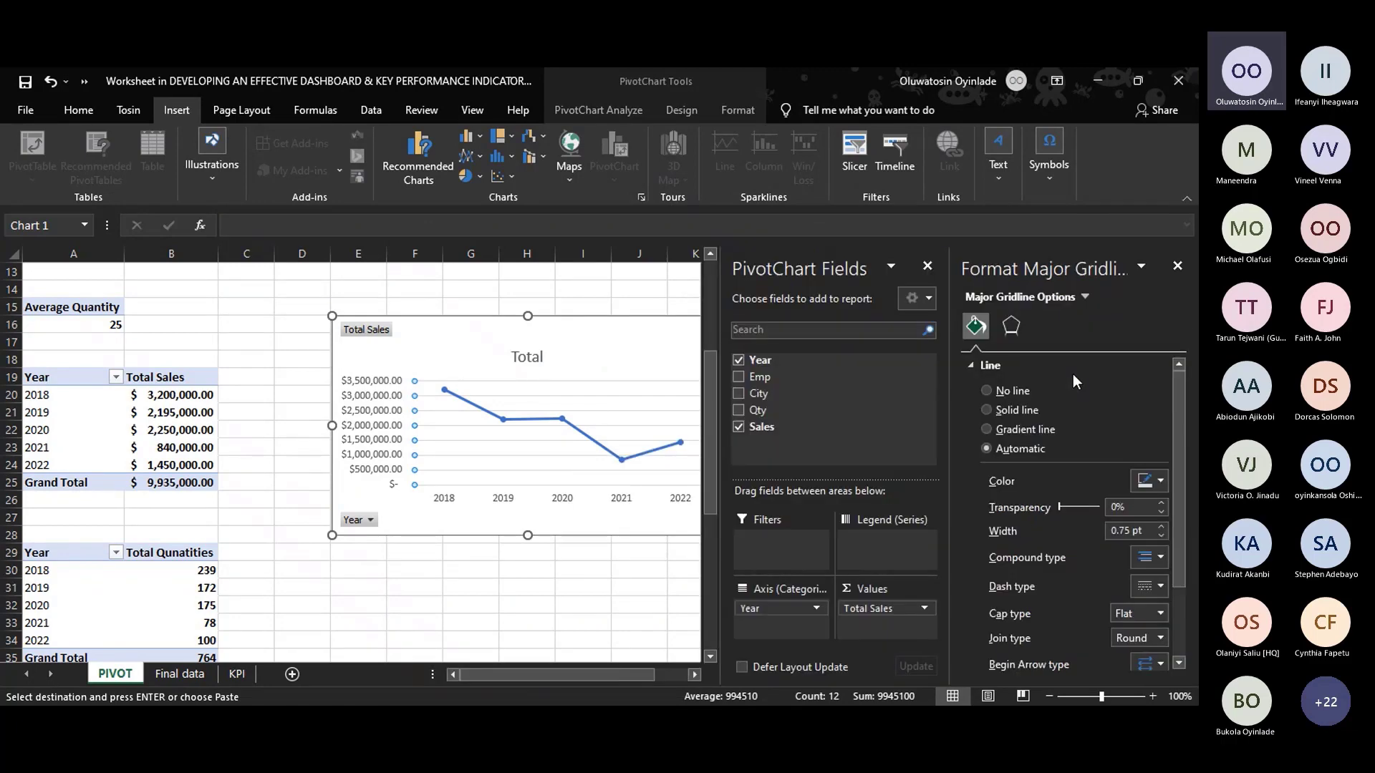
left_click(1003, 387)
left_click(561, 358)
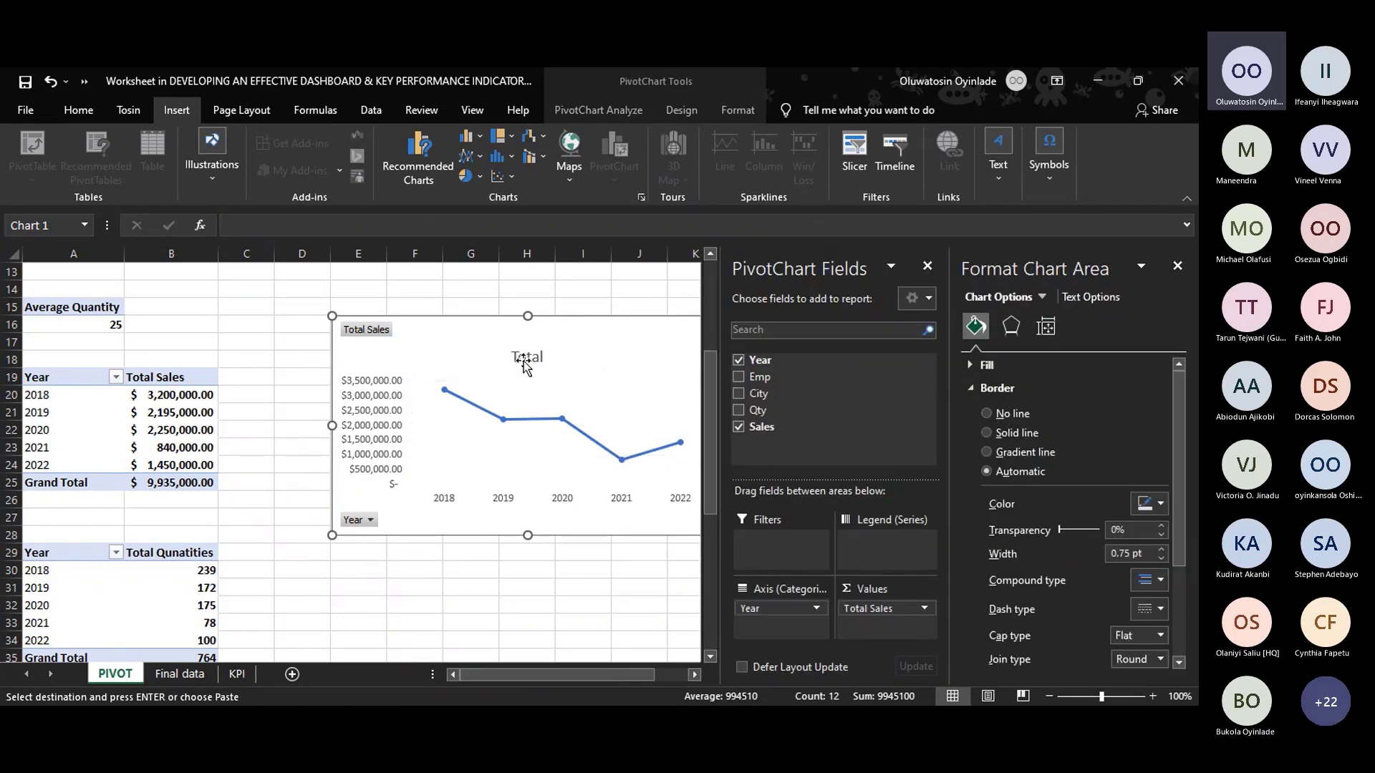
Retitle the chart "Total Sales by Year" and move the title slightly higher in the chart area.
left_click(527, 355)
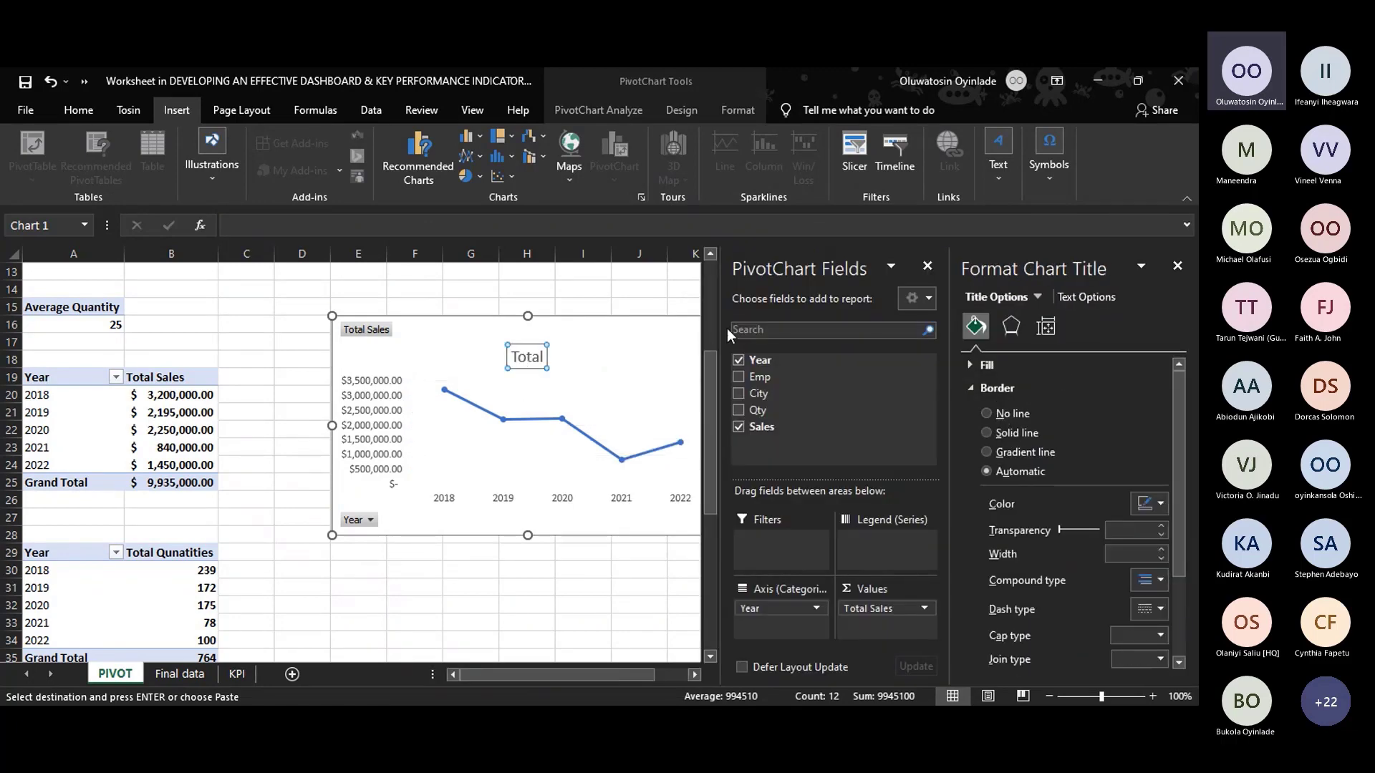
left_click(1177, 266)
left_click(541, 362)
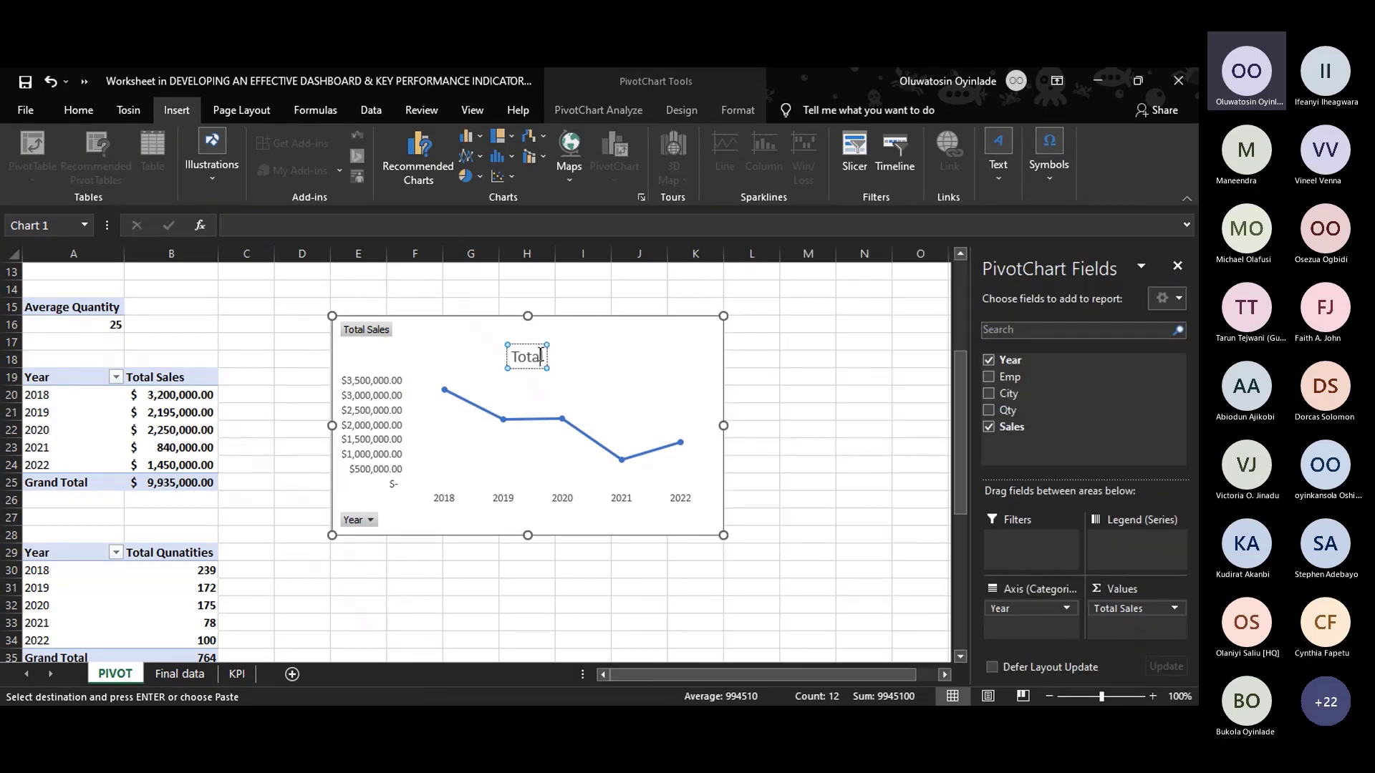
key("BackSpace")
key("BackSpace")
key("BackSpace")
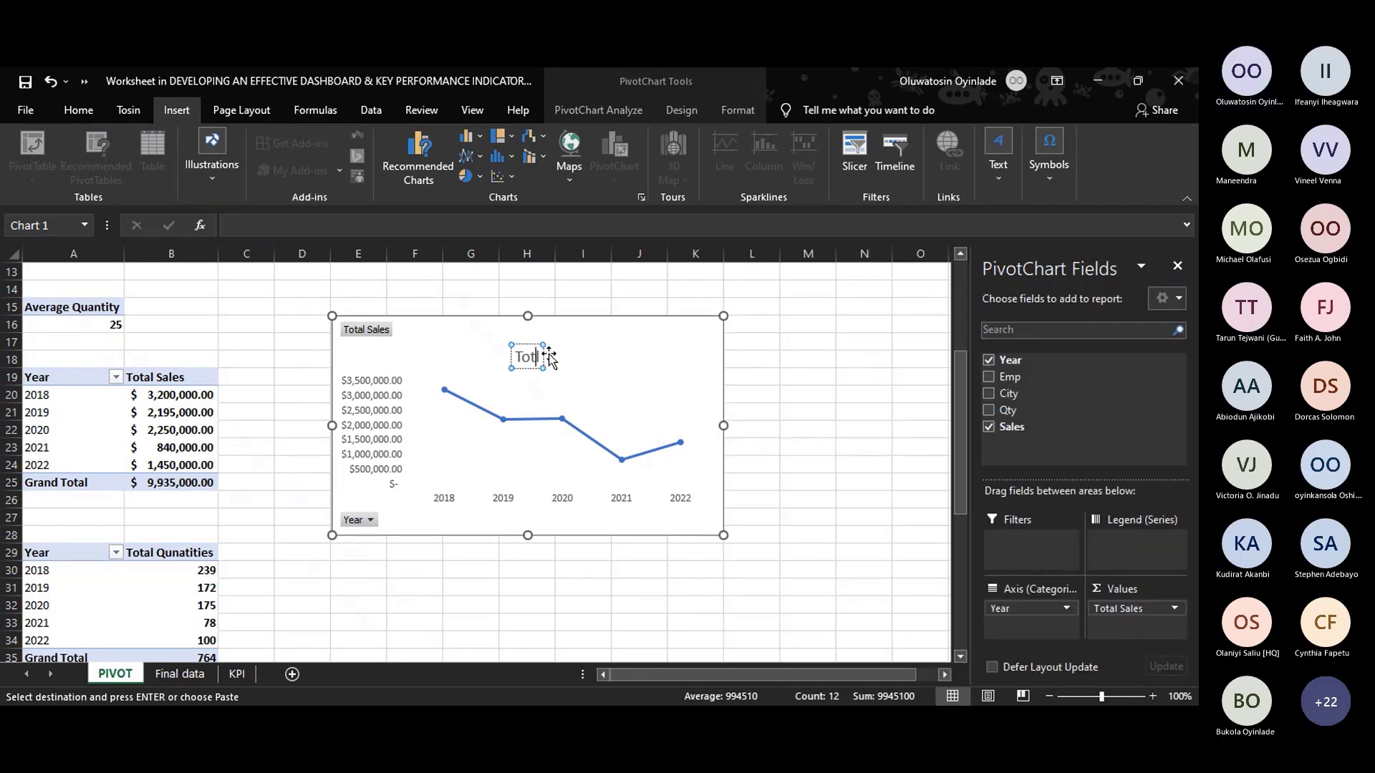
type("lal")
key("BackSpace")
key("BackSpace")
key("BackSpace")
key("BackSpace")
type("tal Sales by")
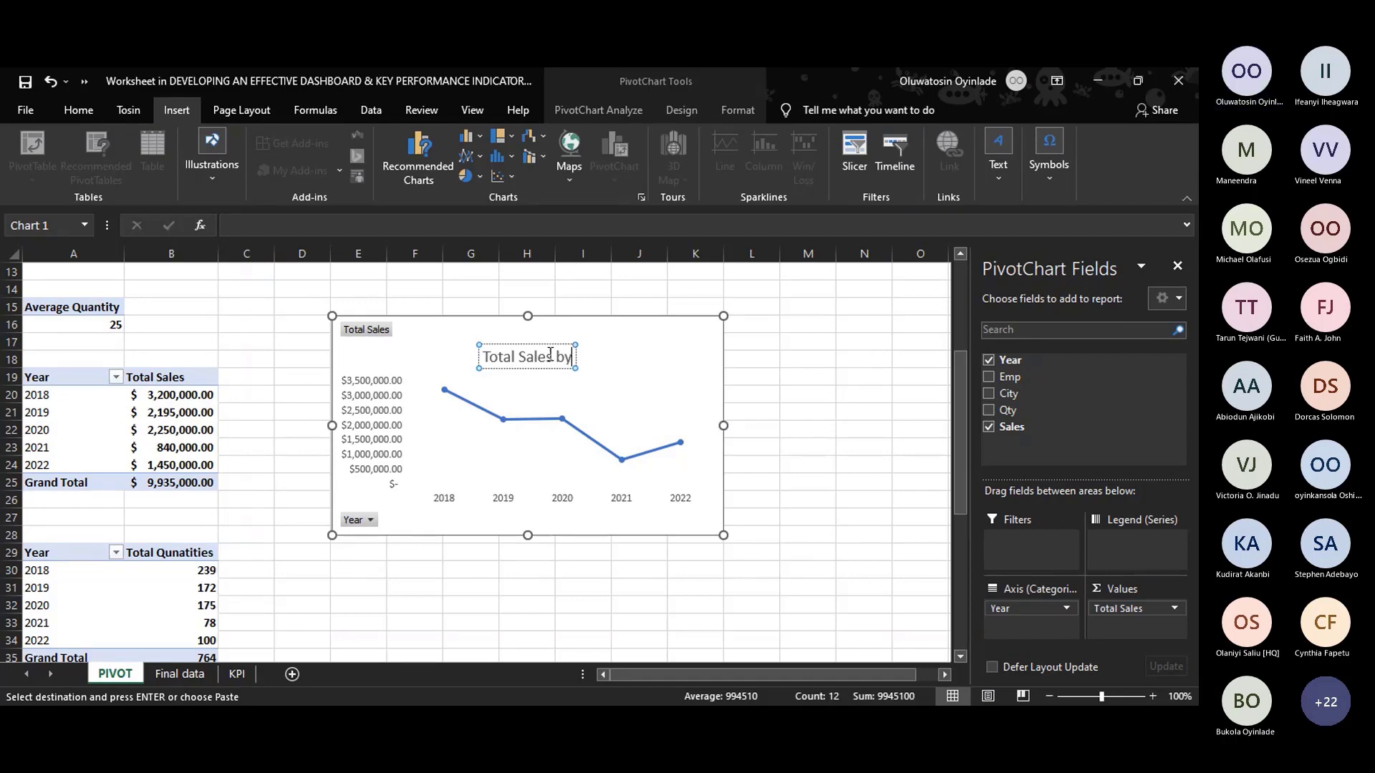
type(" Year")
type("Emp Total Sales Kratika $ 3,640,000.00 Maanvi $ 2,745,000.00 Navika $ 2,130,000.00 Saurabh $ 1,420,000.00 Grand Total $ 9,935,000.00")
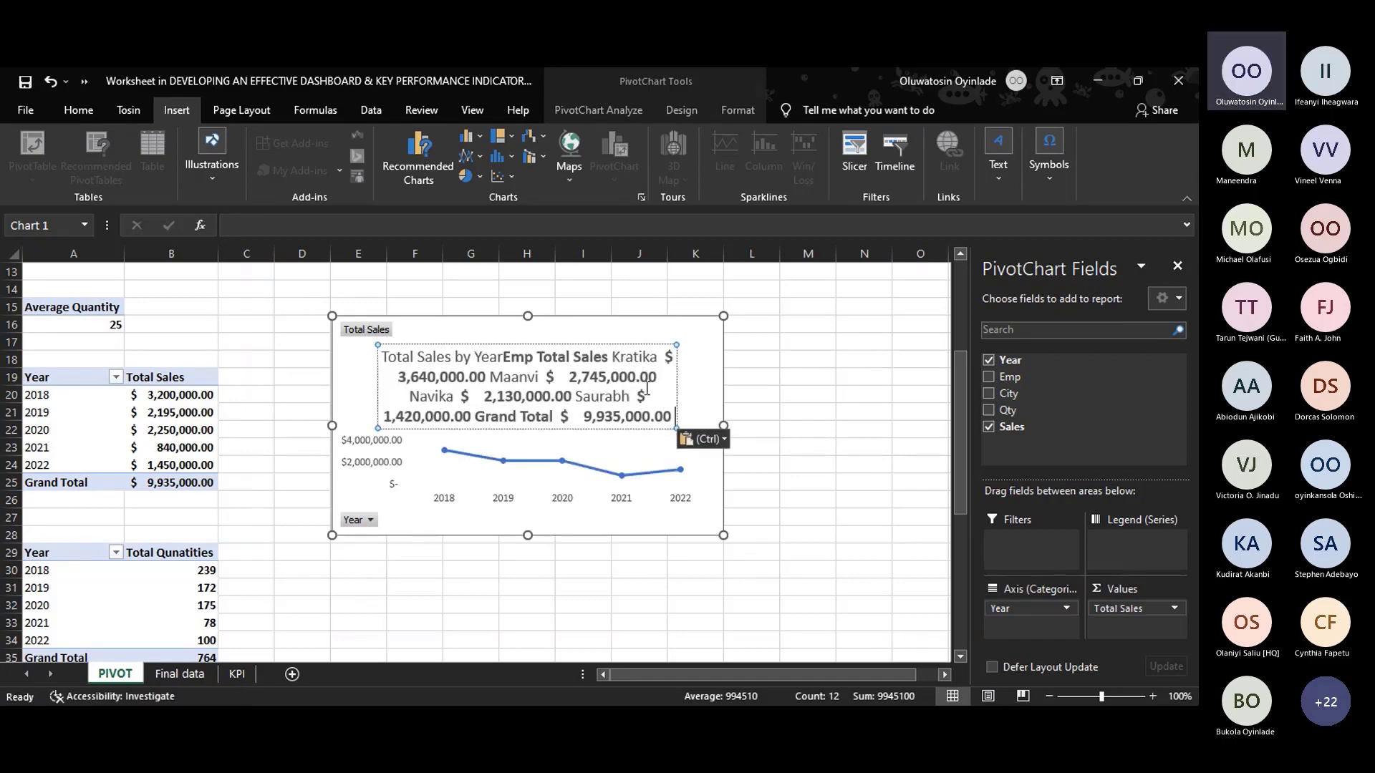
key("ctrl+z")
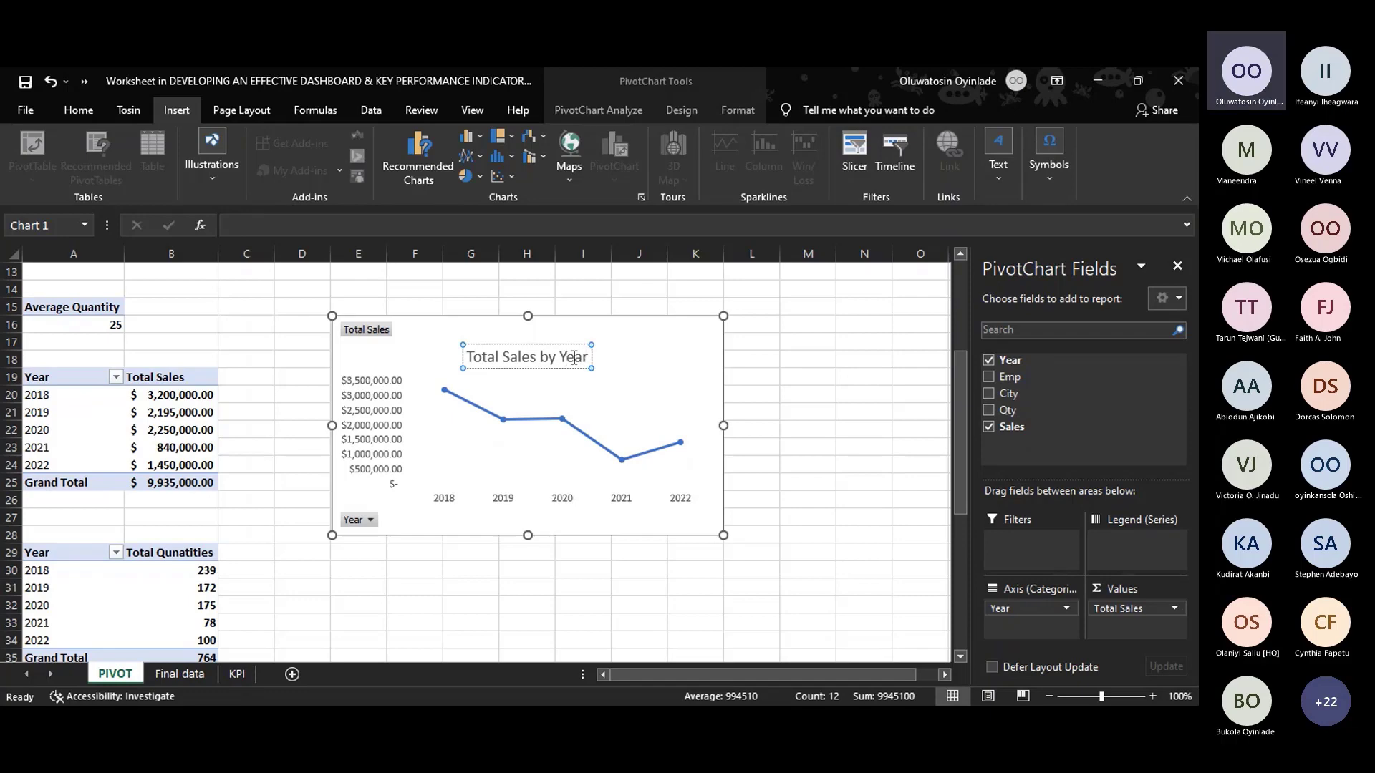
left_click_drag(573, 345, 569, 329)
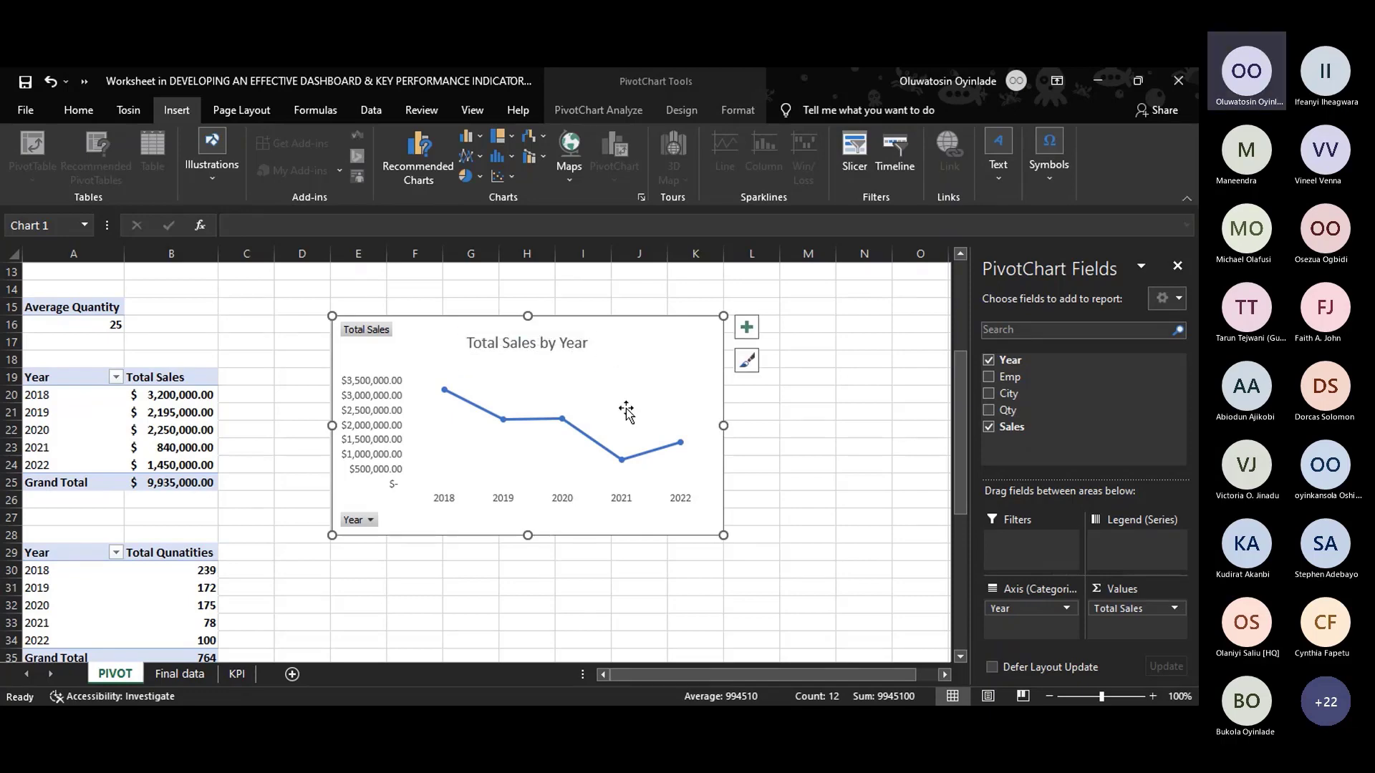
Set the display units of the chart's vertical value axis to Millions.
left_click(620, 493)
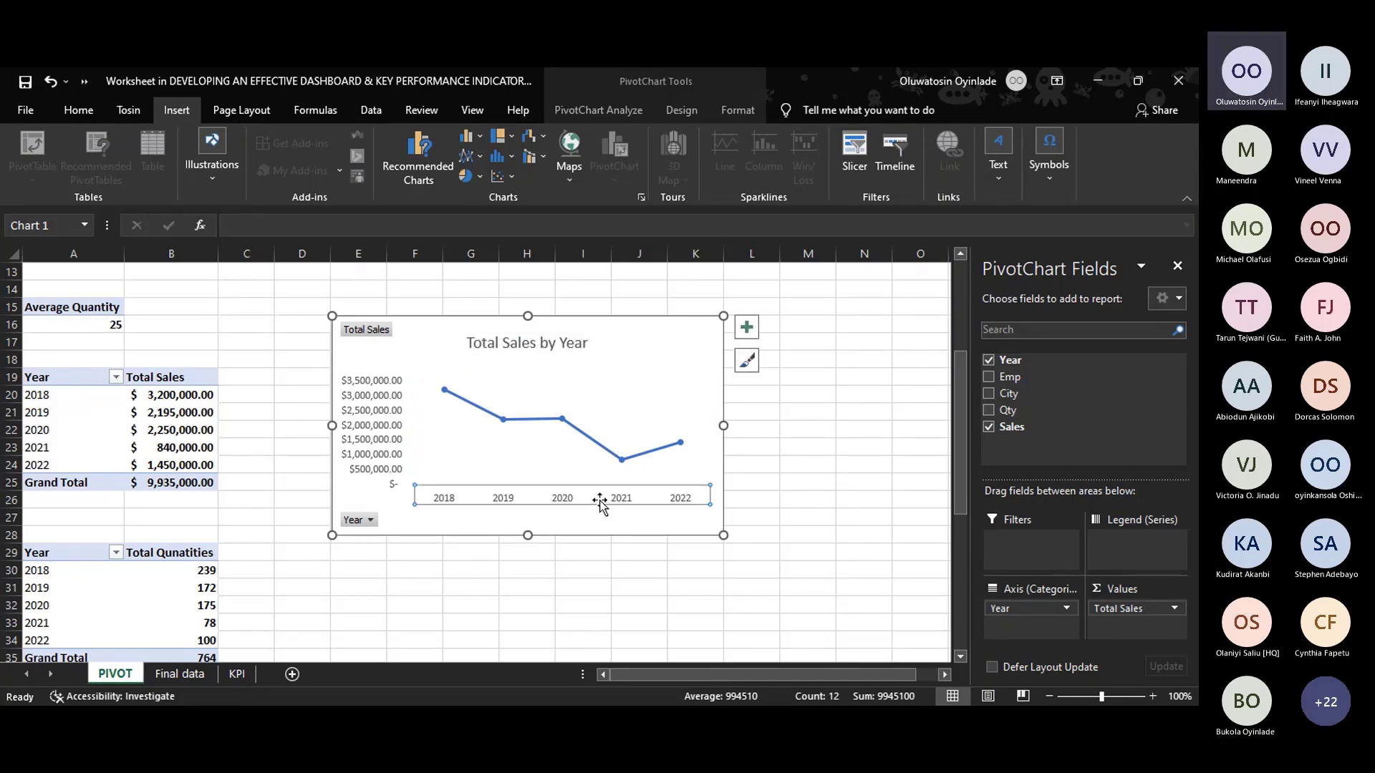
left_click(376, 426)
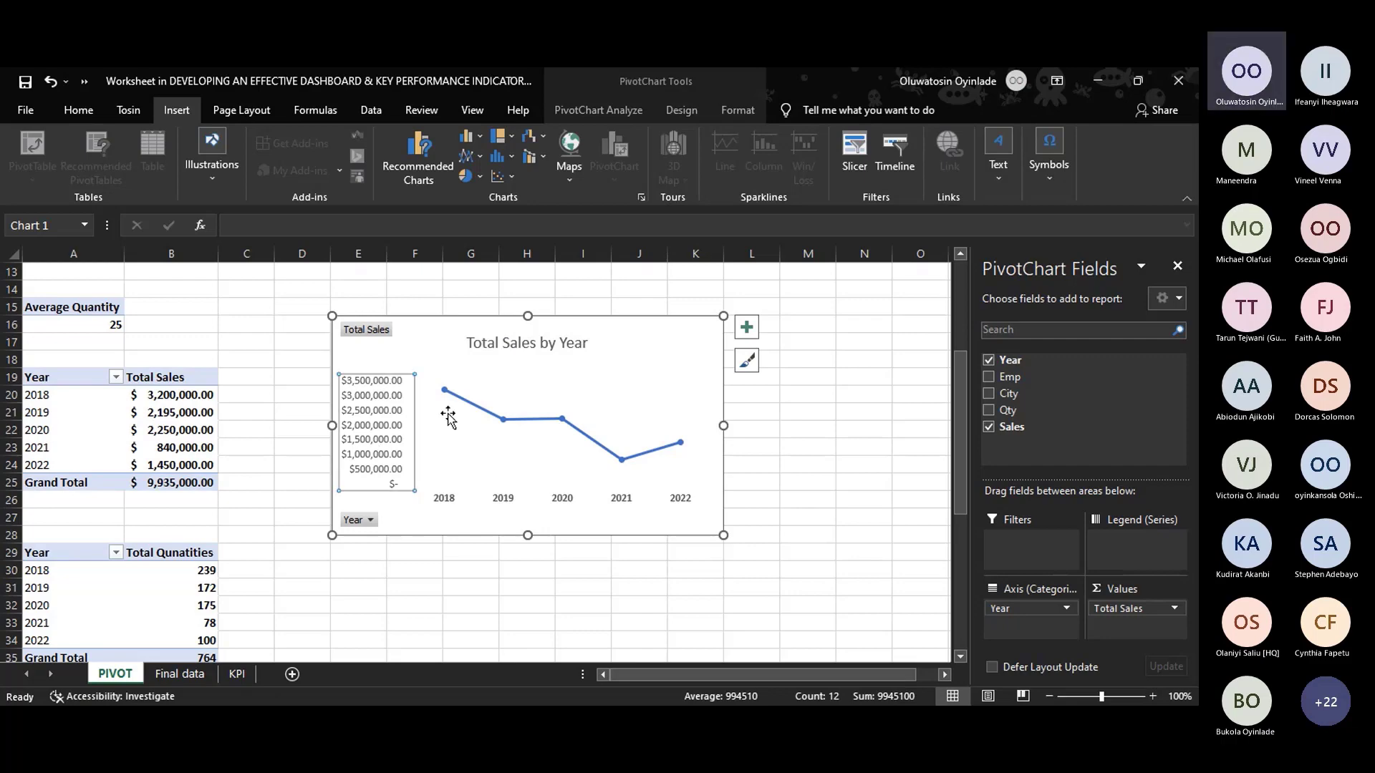
right_click(366, 441)
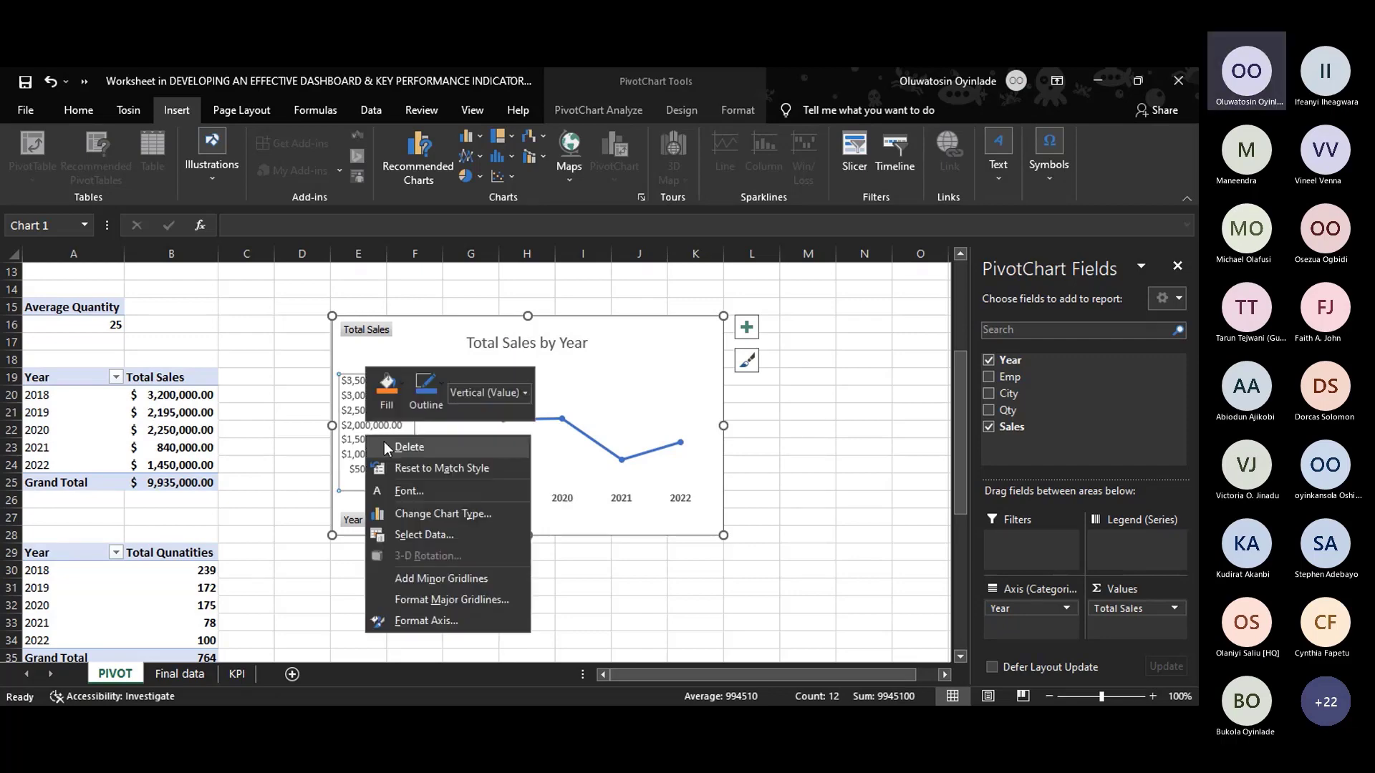
left_click(444, 623)
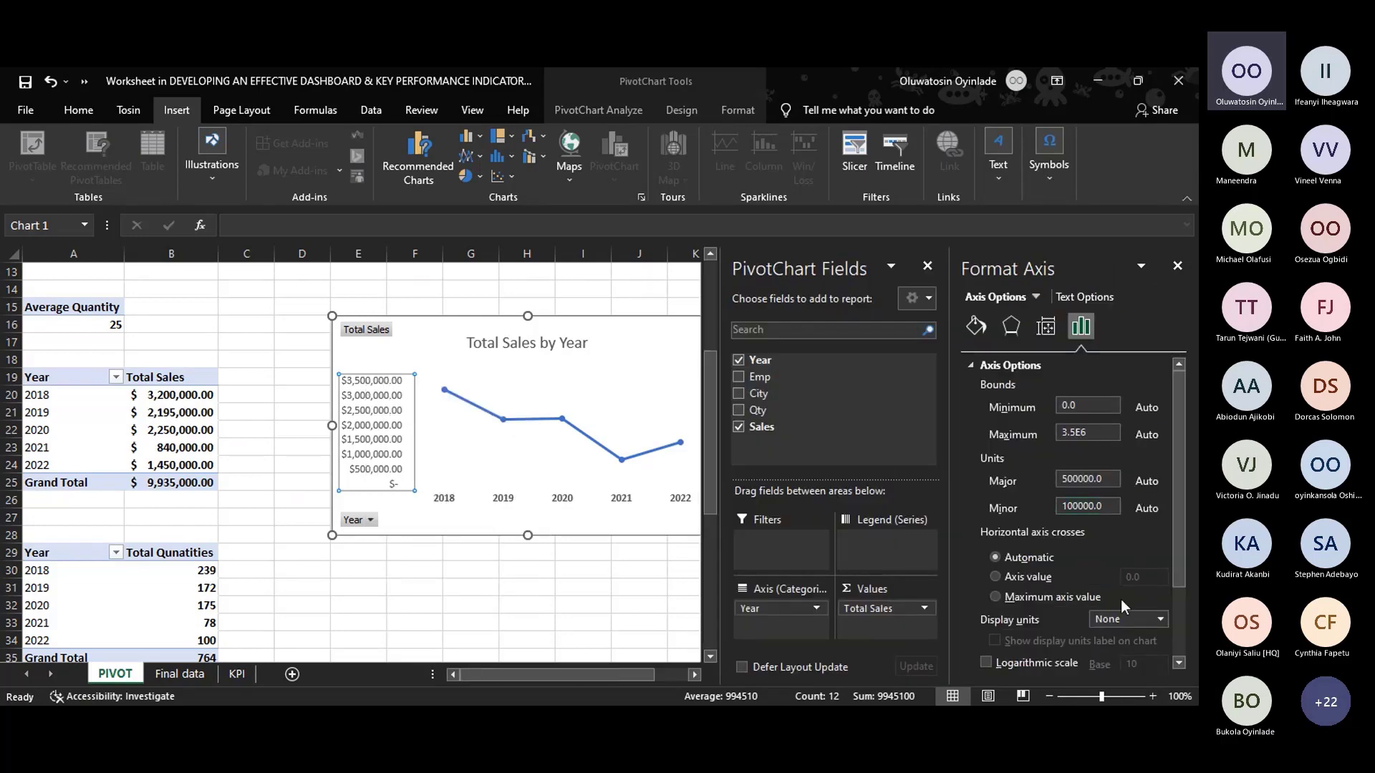
scroll(1127, 622, "down", 3)
left_click(1160, 536)
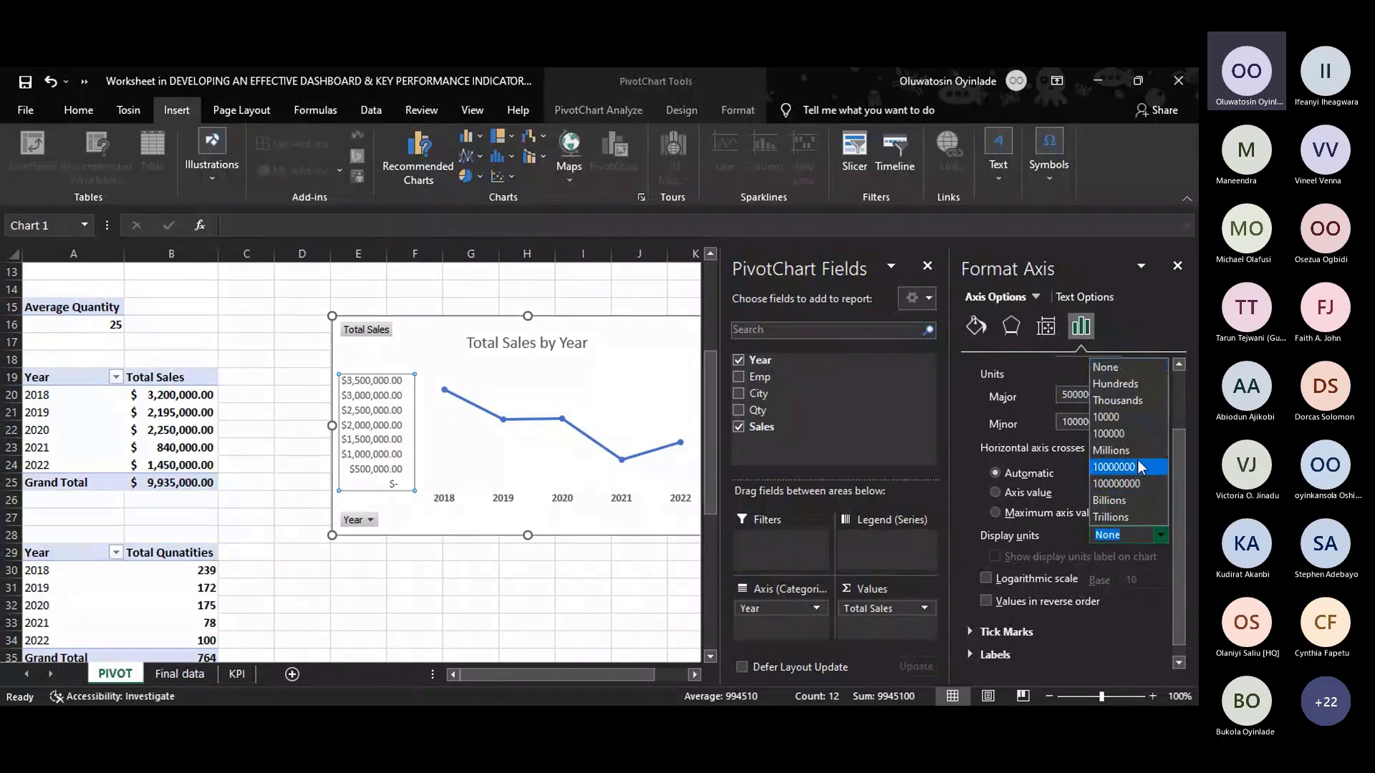
left_click(1110, 450)
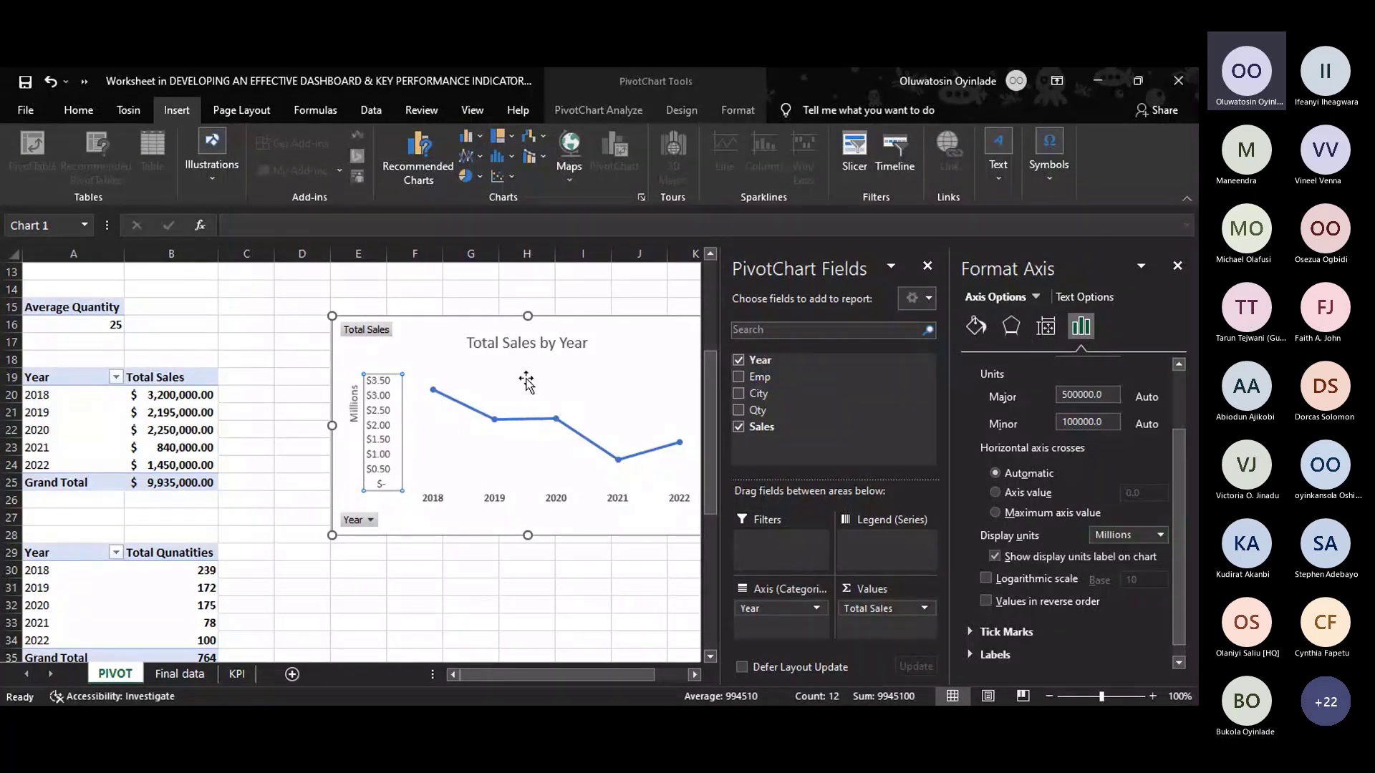
Append ($'million) to the chart title so it reads "Total Sales by Year ($'million)", and close the formatting options.
left_click(524, 376)
left_click(527, 343)
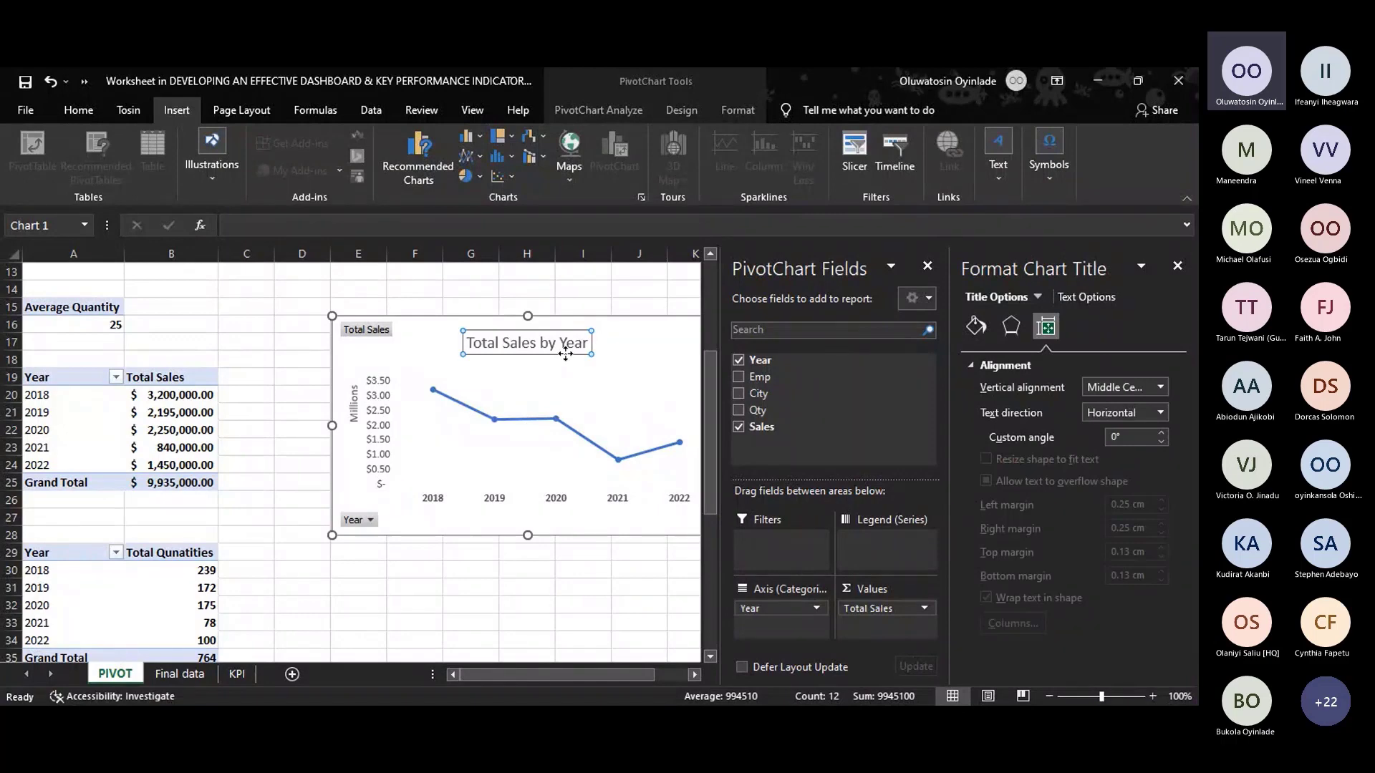
left_click(588, 345)
type("S")
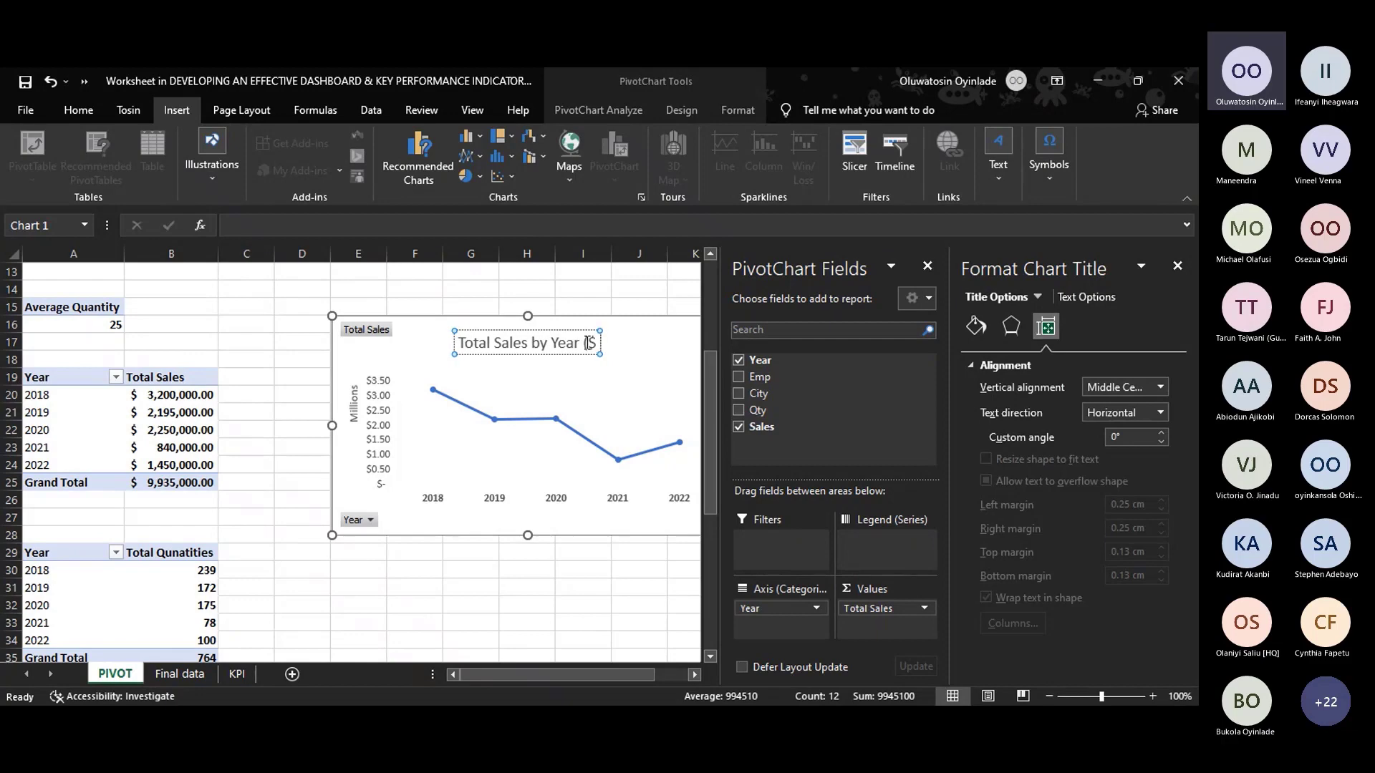
type("mi")
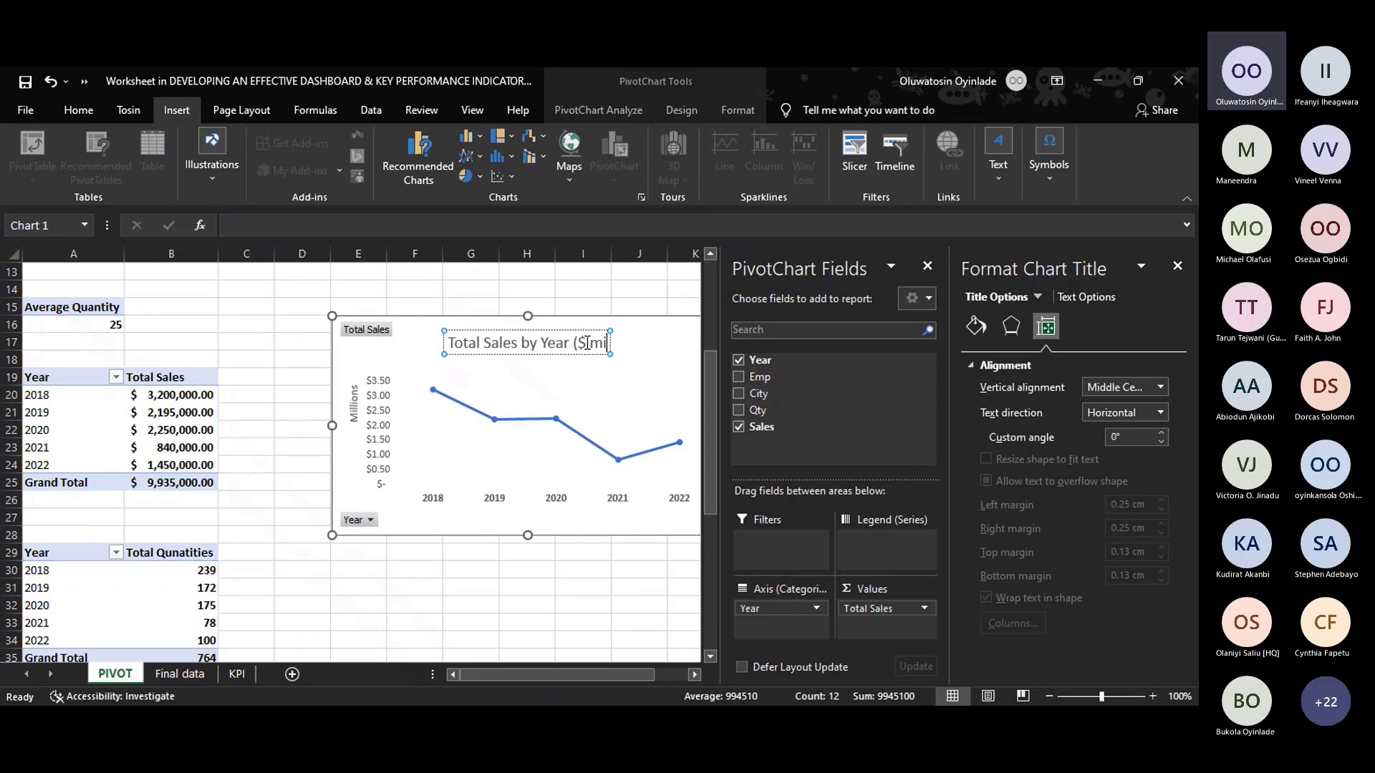
type("llion)")
left_click(659, 353)
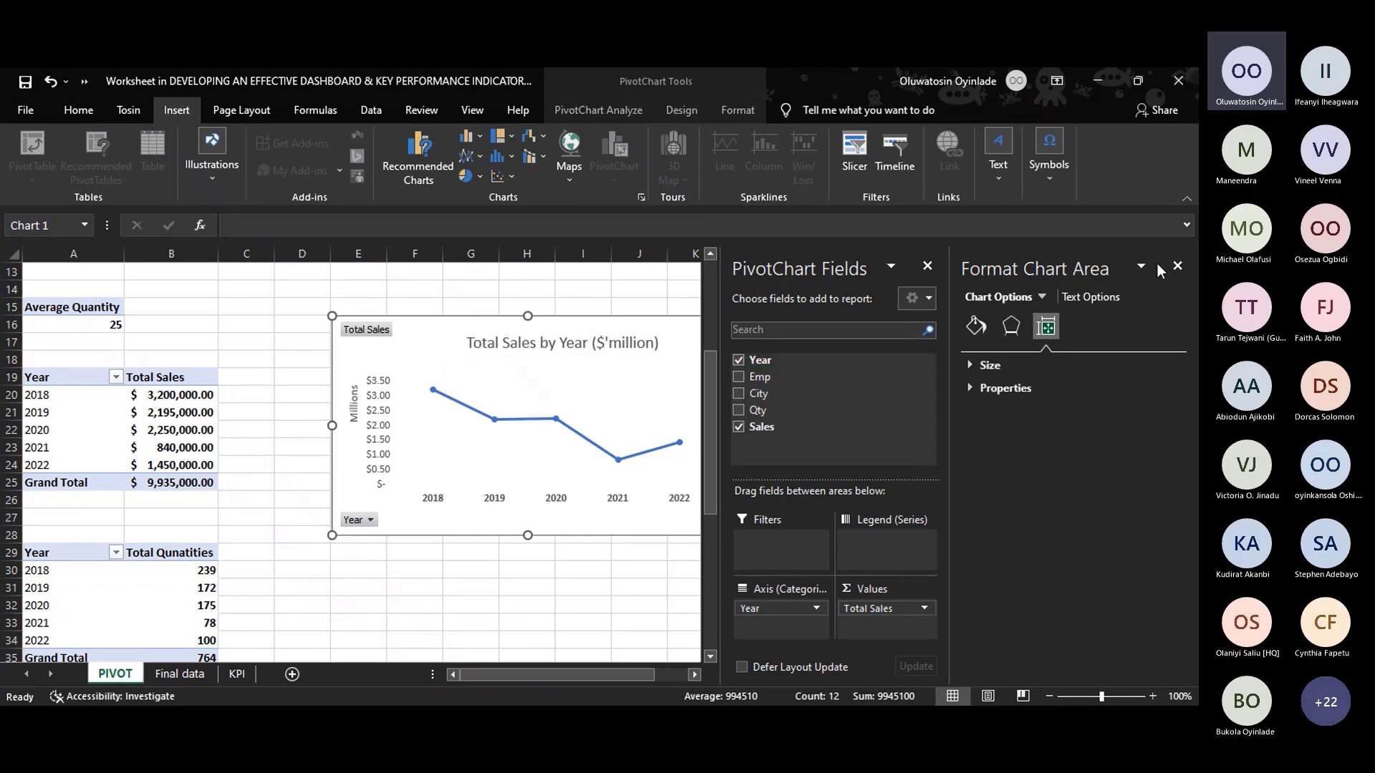
left_click(1176, 266)
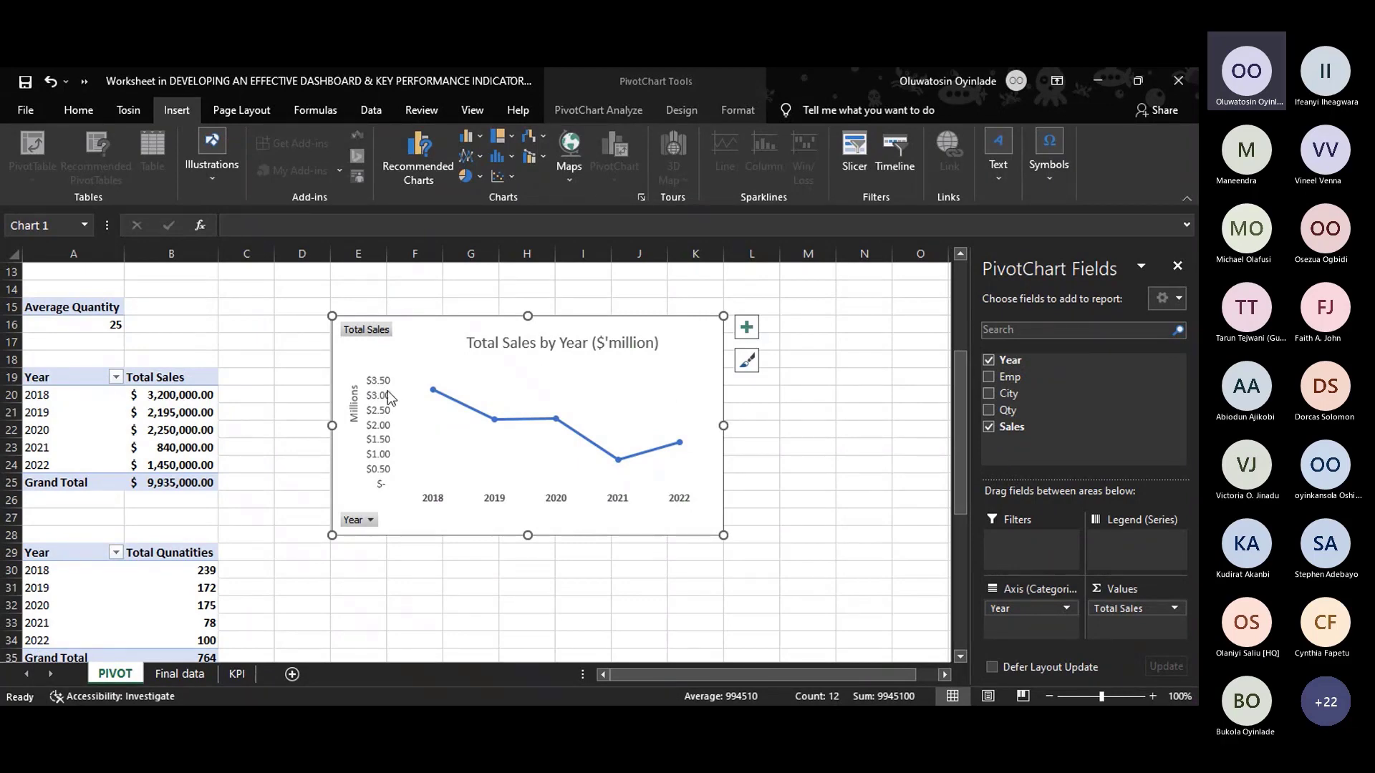
Stretch the chart's plot area upward towards the title and nudge the title slightly higher.
left_click(378, 437)
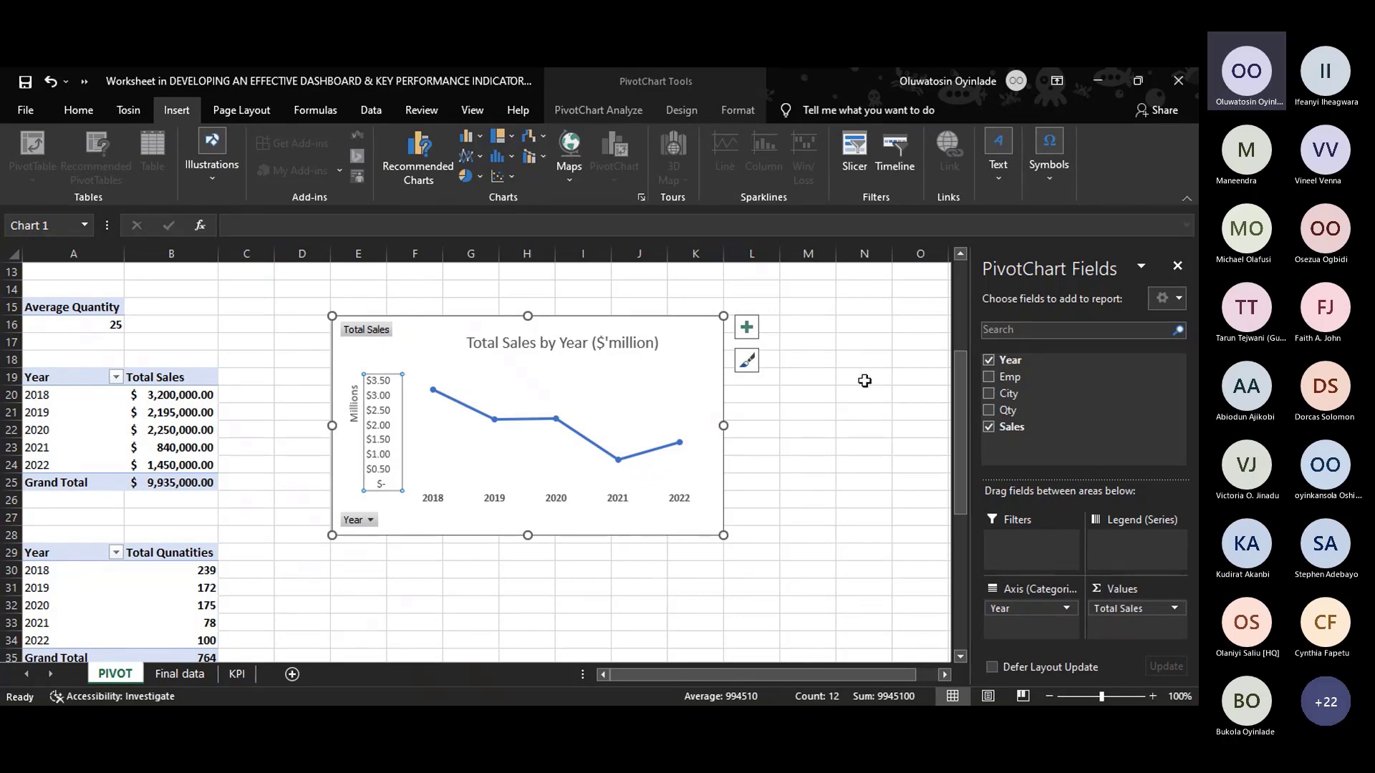
left_click(570, 395)
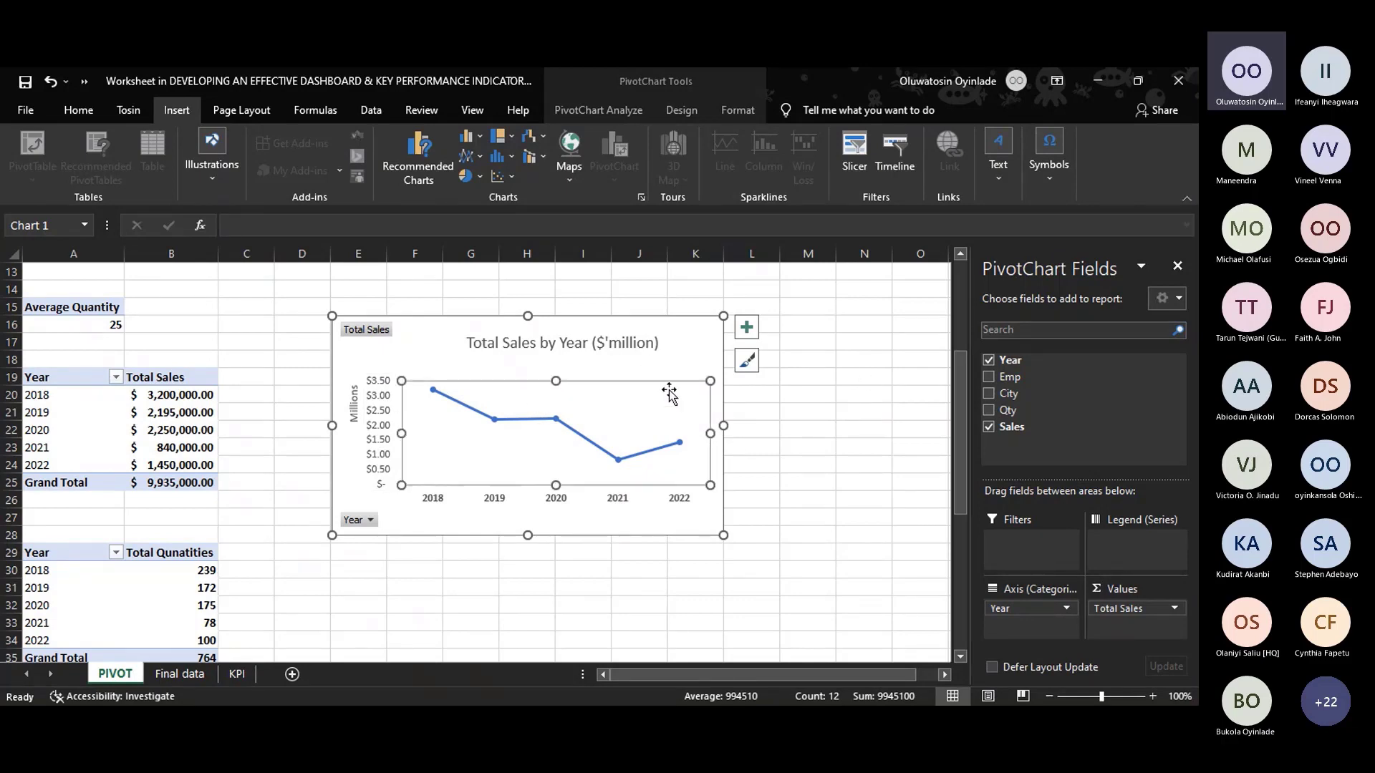
left_click_drag(557, 381, 565, 344)
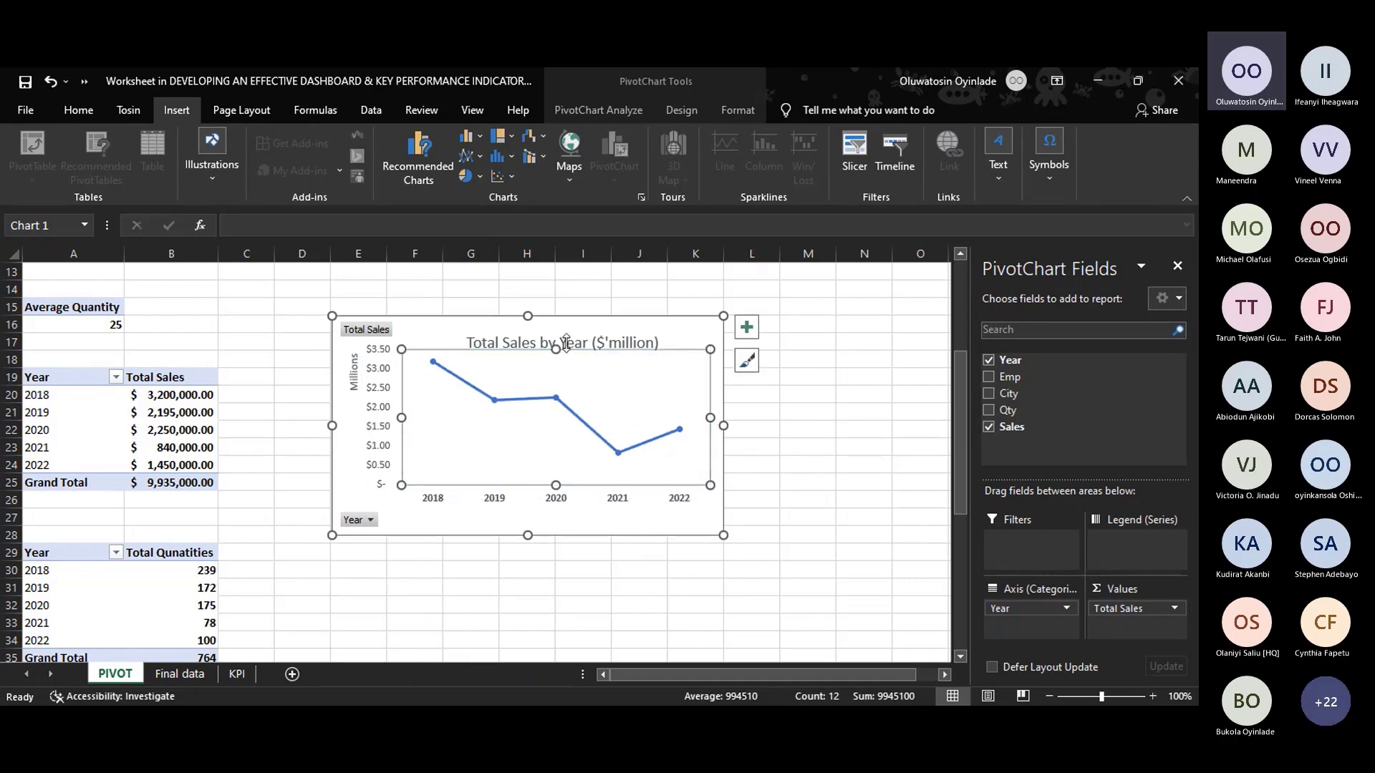
left_click(566, 342)
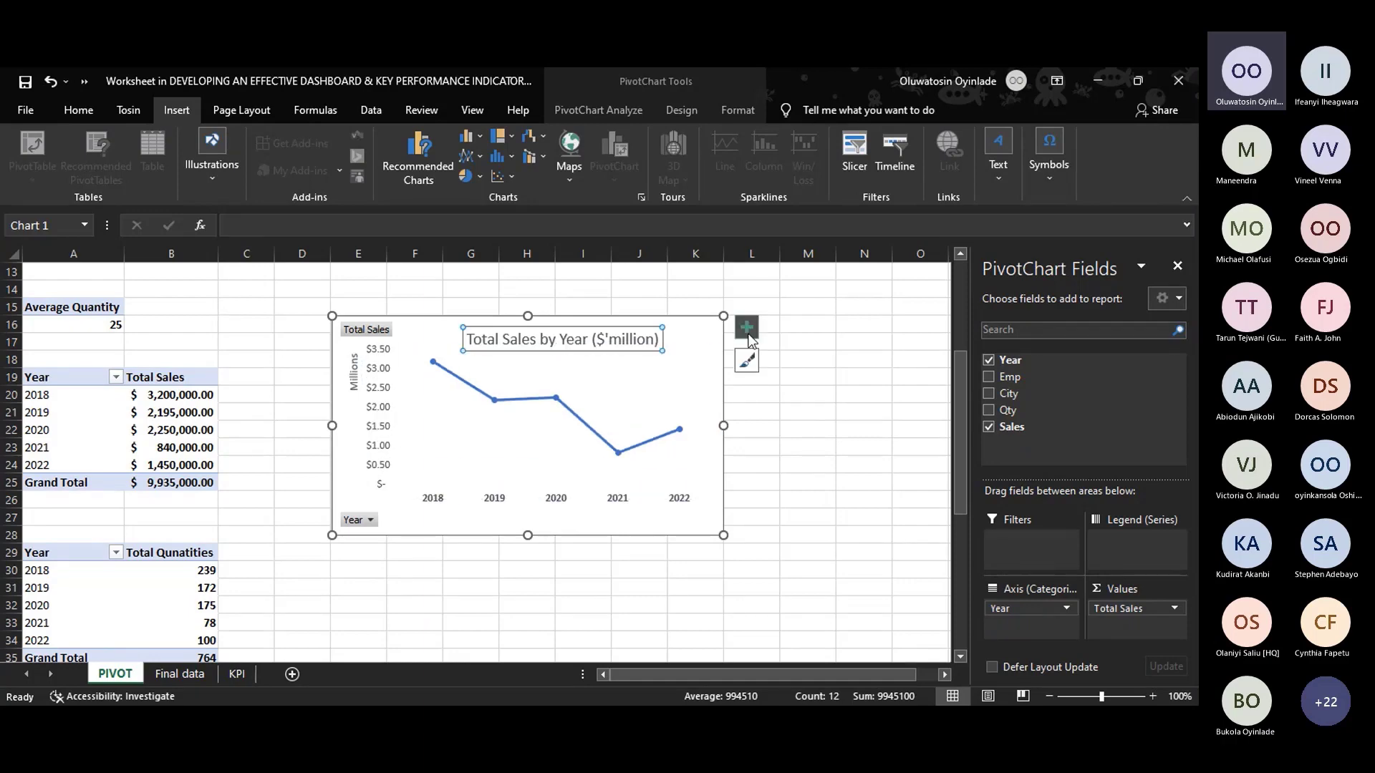
Add data labels to the Total Sales by Year line chart and shrink the chart to end at column J.
left_click(746, 327)
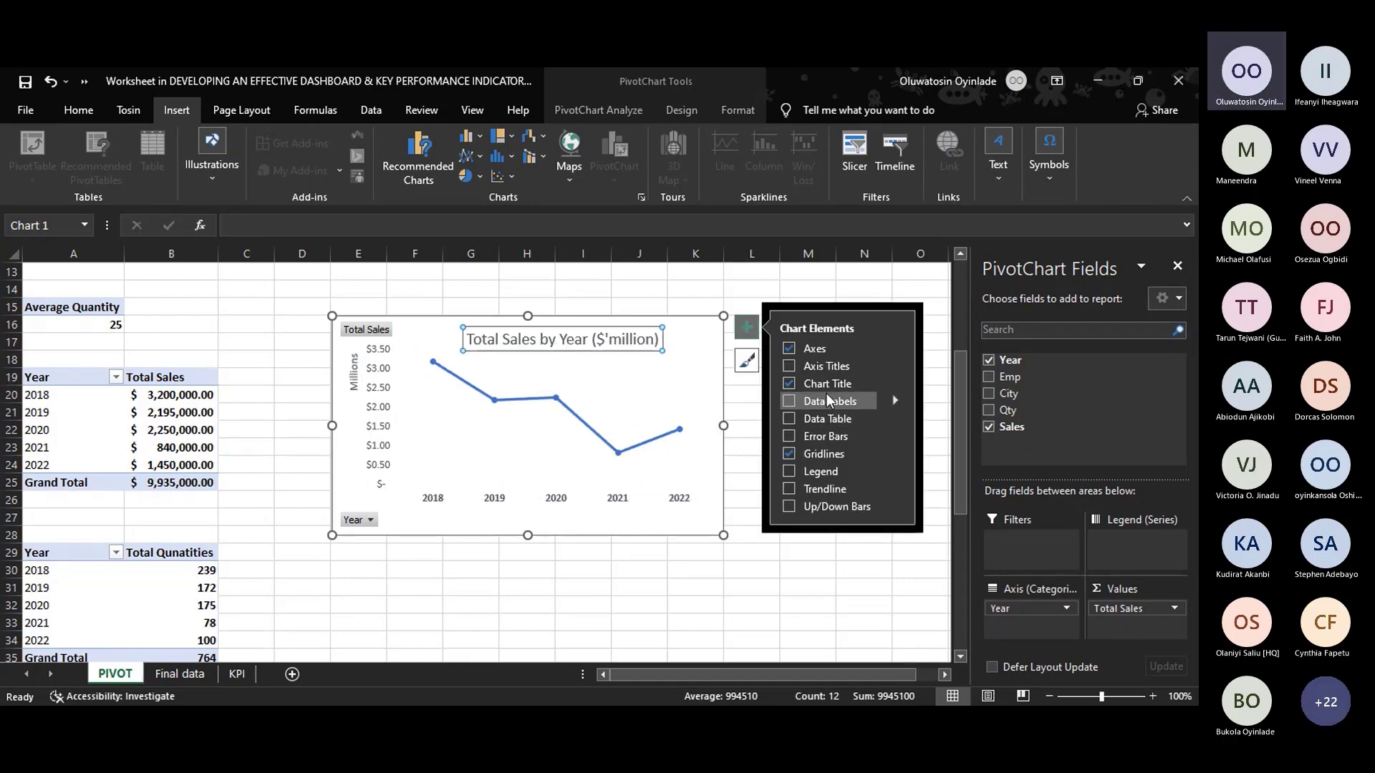
left_click(789, 401)
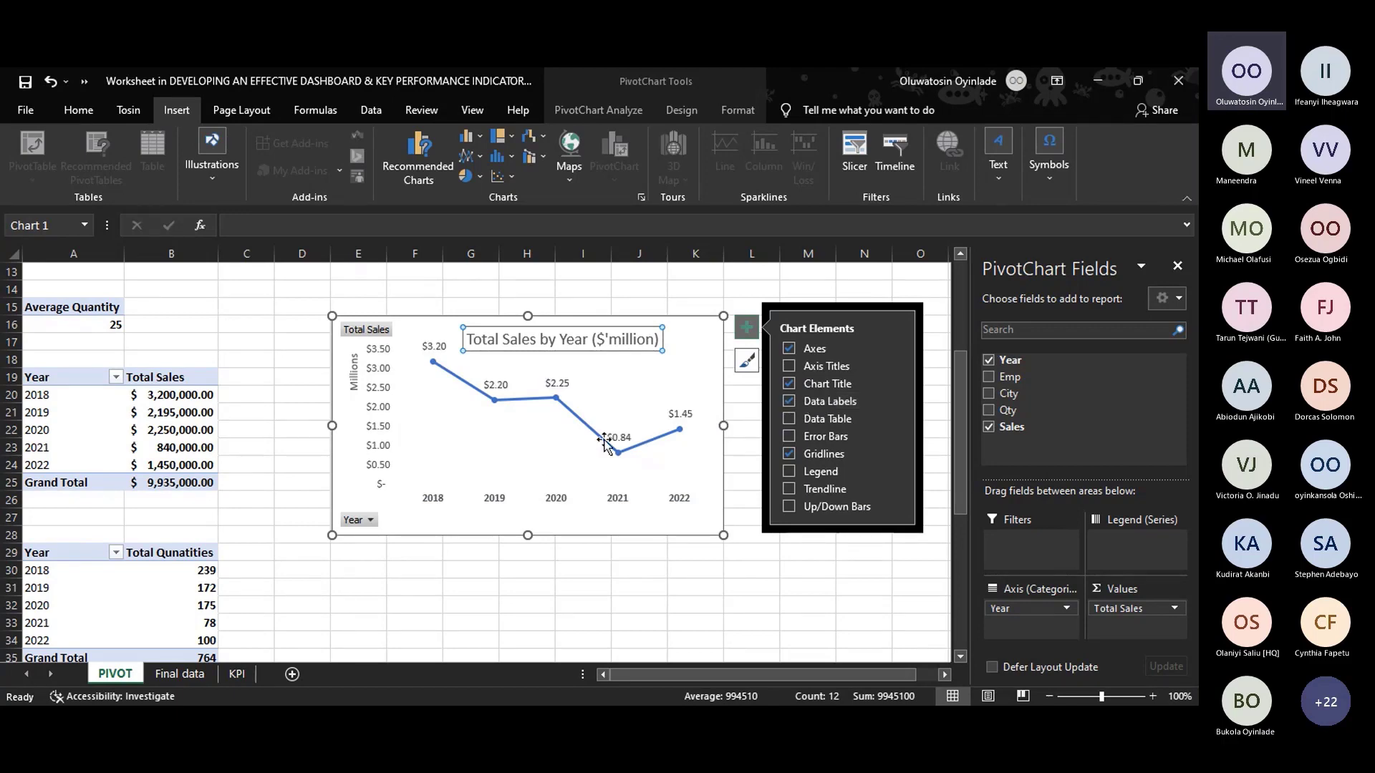
left_click(642, 381)
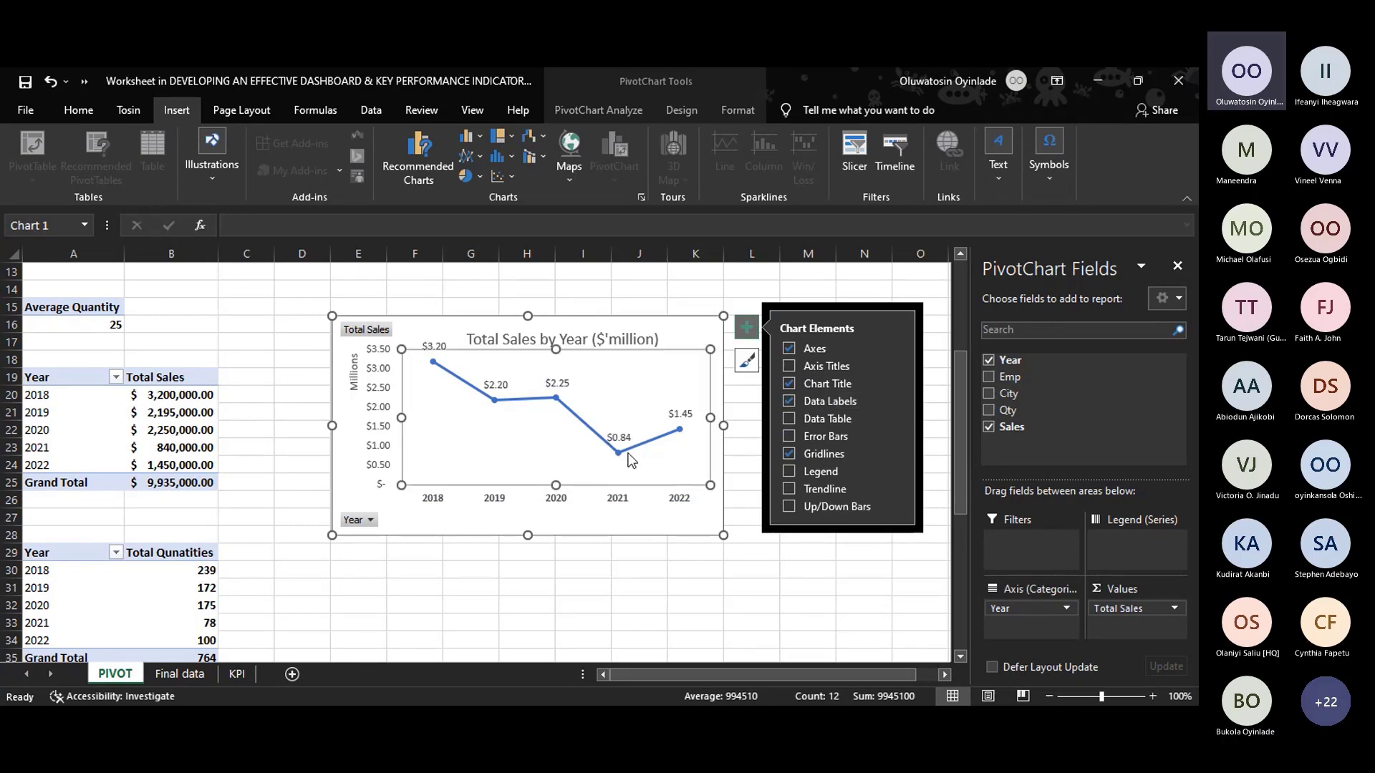
left_click(380, 430)
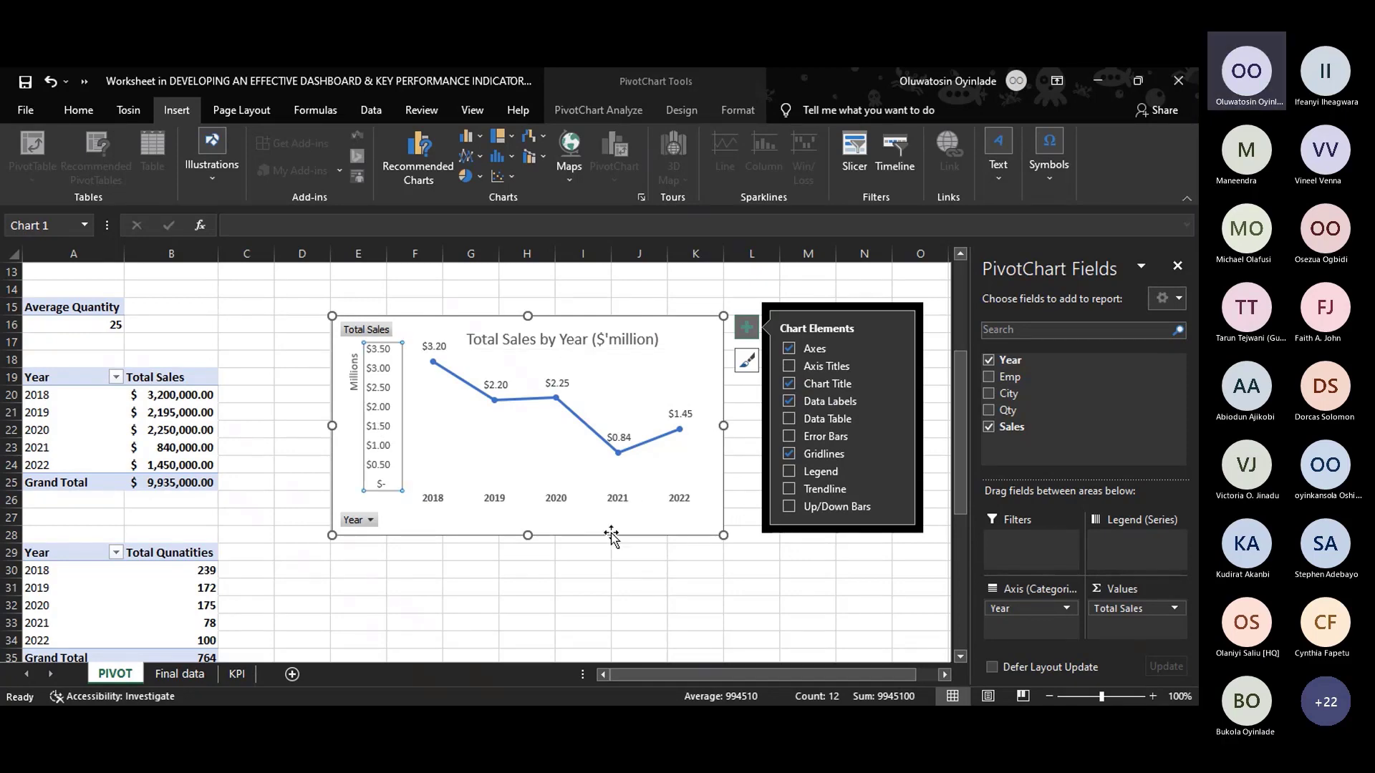
scroll(587, 543, "down", 1)
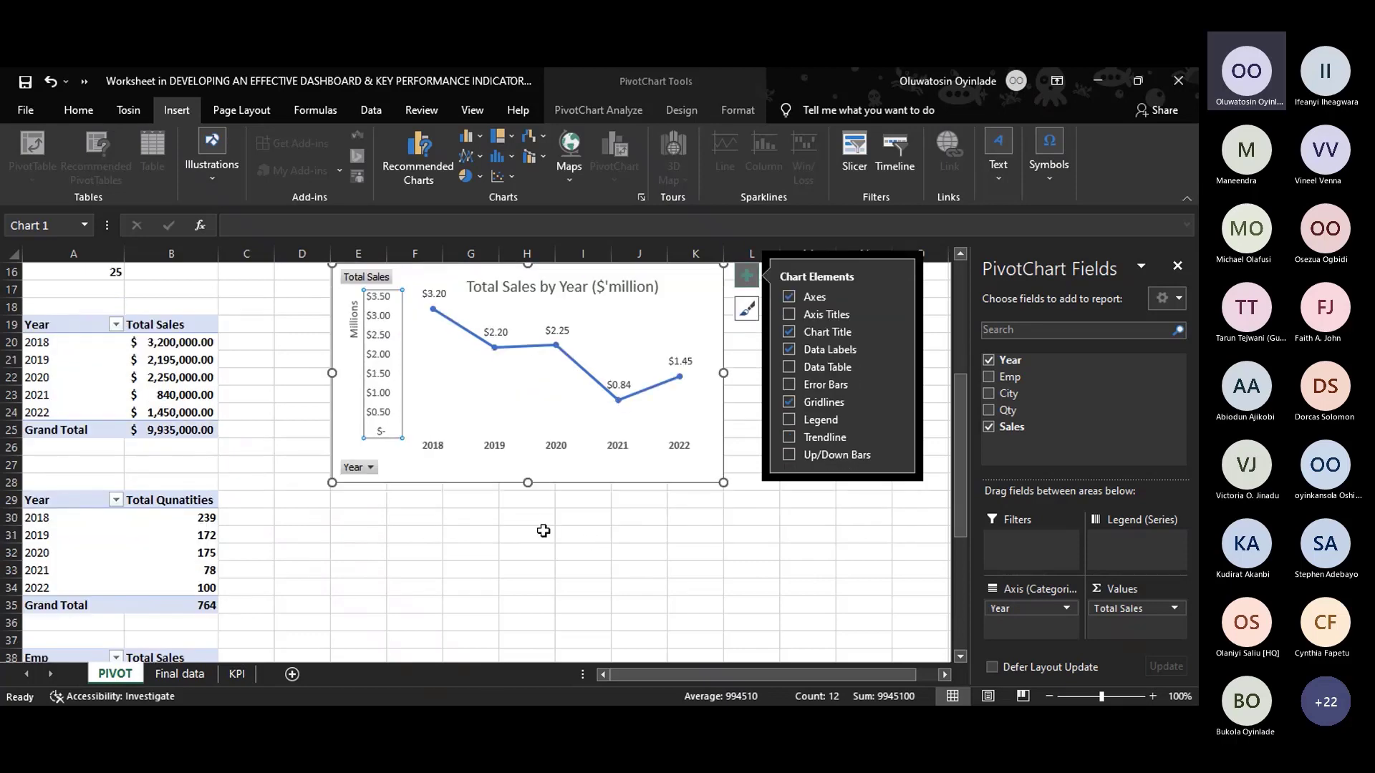
left_click_drag(719, 479, 666, 437)
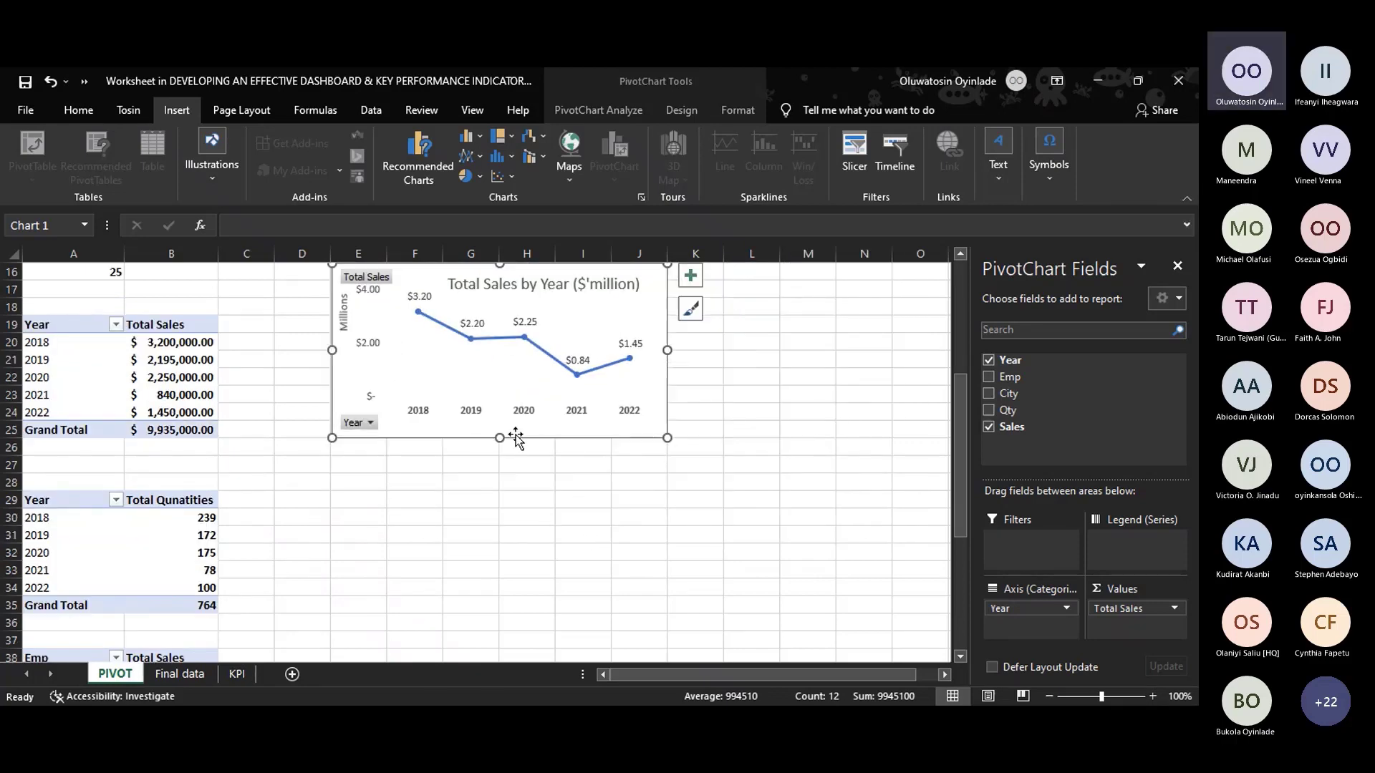
Try pasting a copy of the yearly quantities PivotTable, without its grand total, at E29, and undo the paste.
left_click(55, 496)
left_click_drag(56, 499, 173, 589)
scroll(267, 451, "up", 3)
scroll(258, 461, "down", 5)
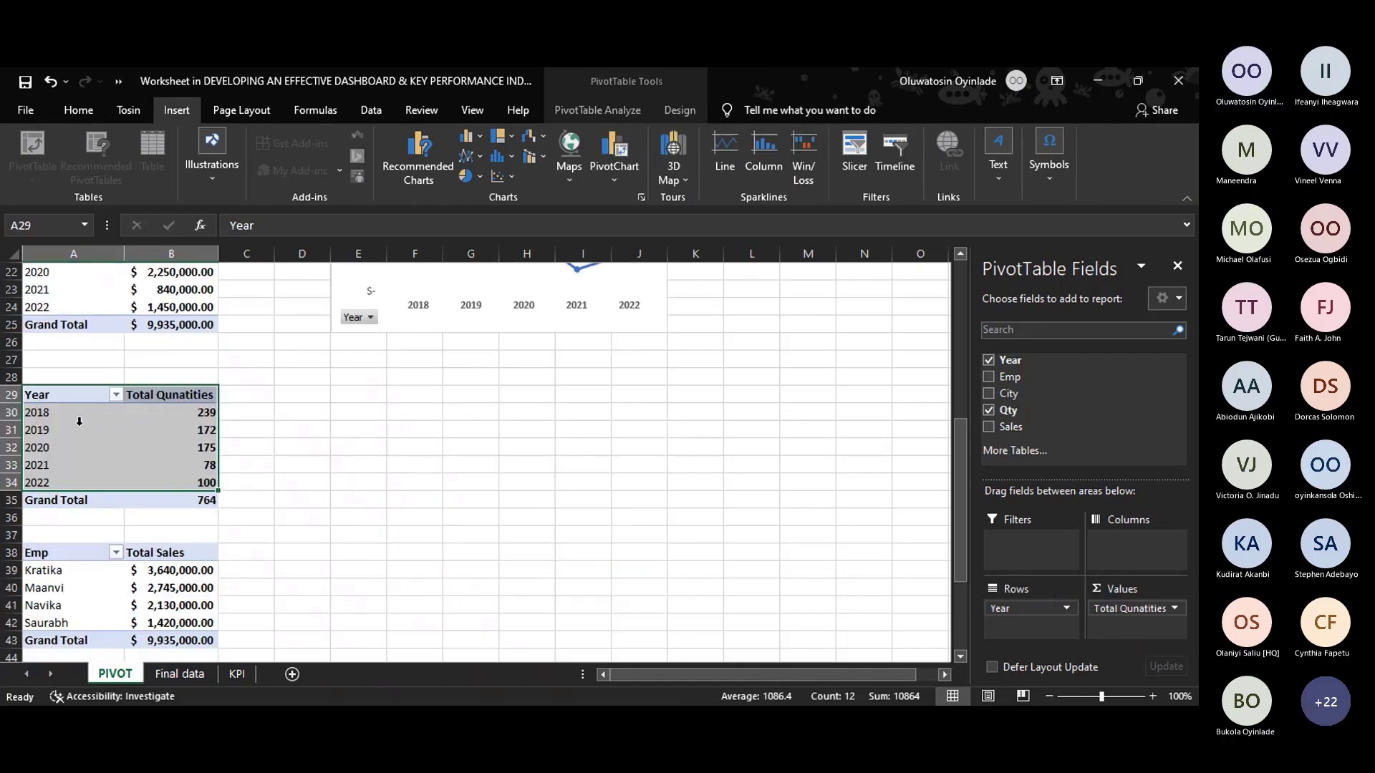
left_click_drag(78, 399, 167, 477)
key("ctrl+c")
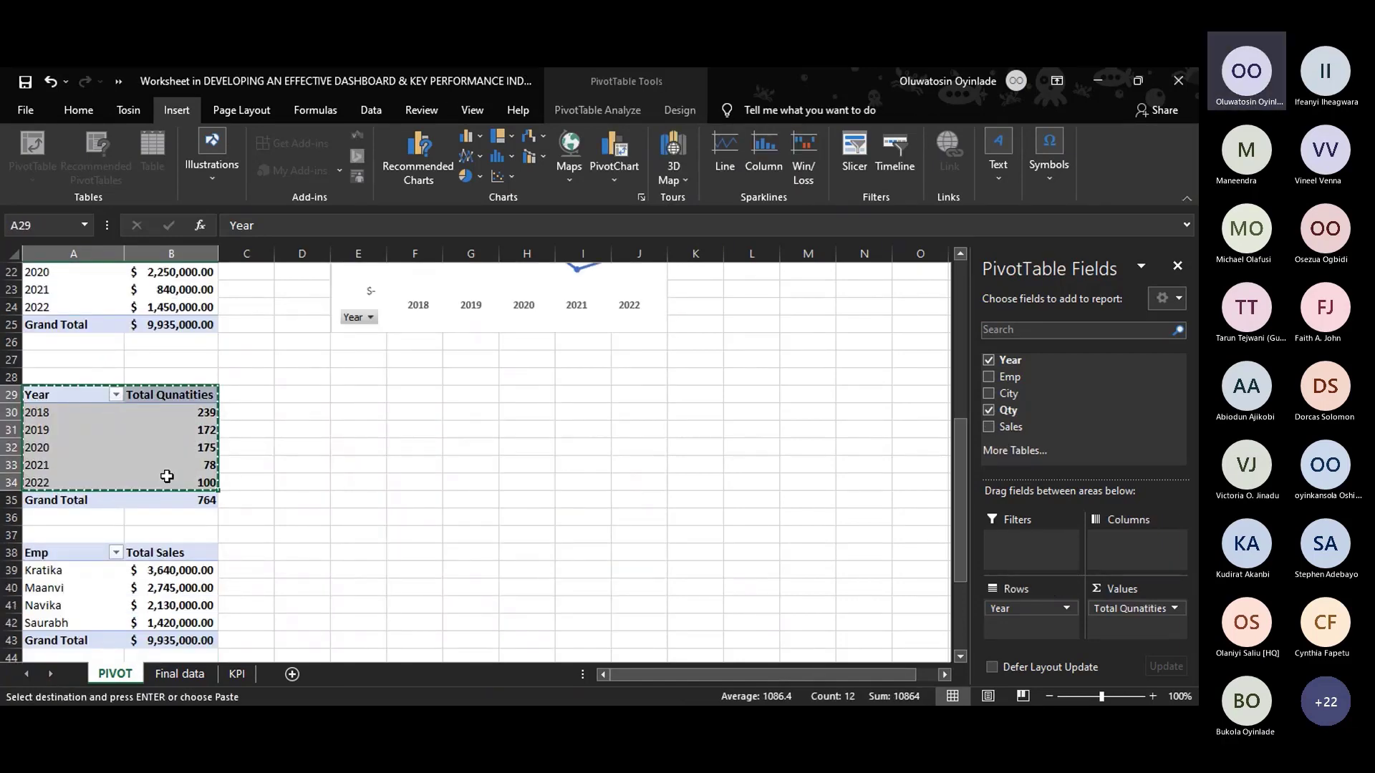
left_click(359, 393)
key("ctrl+v")
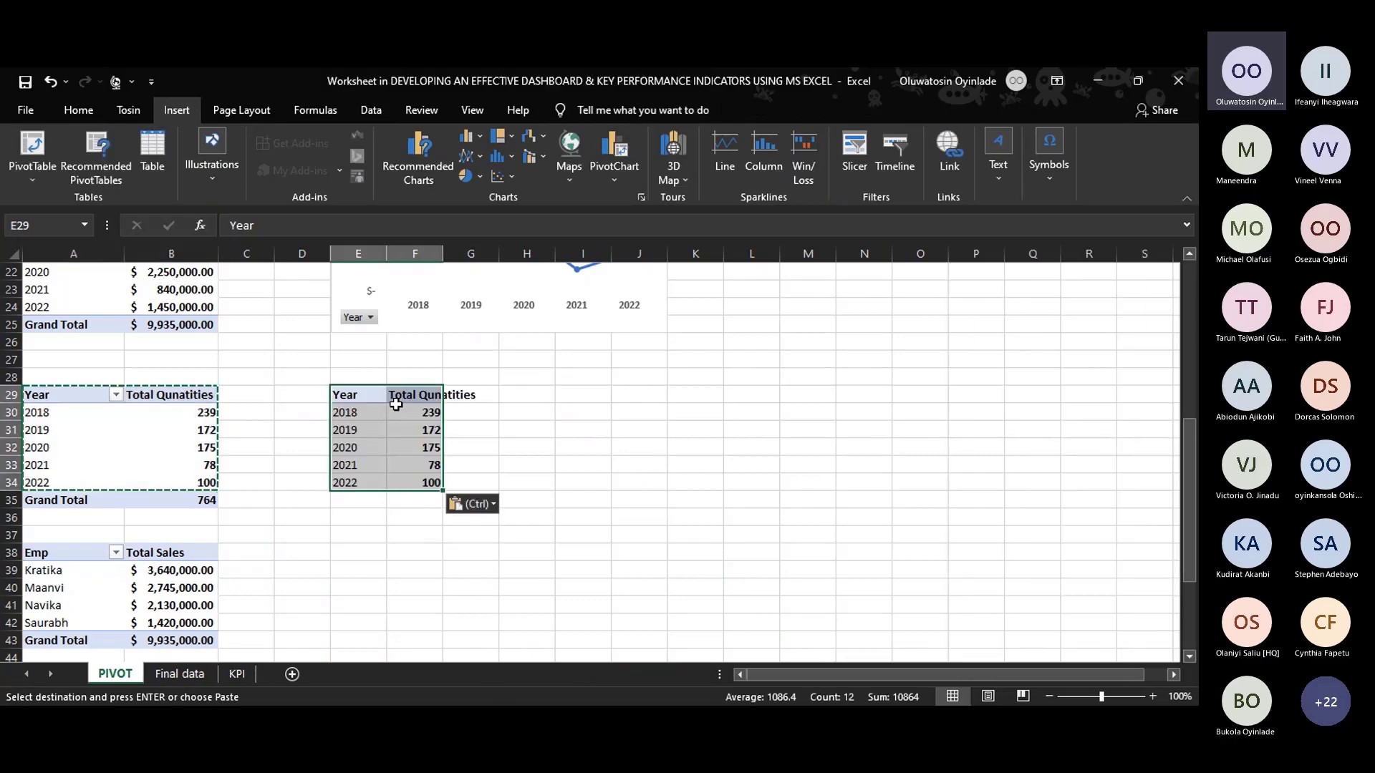
key("ctrl+z")
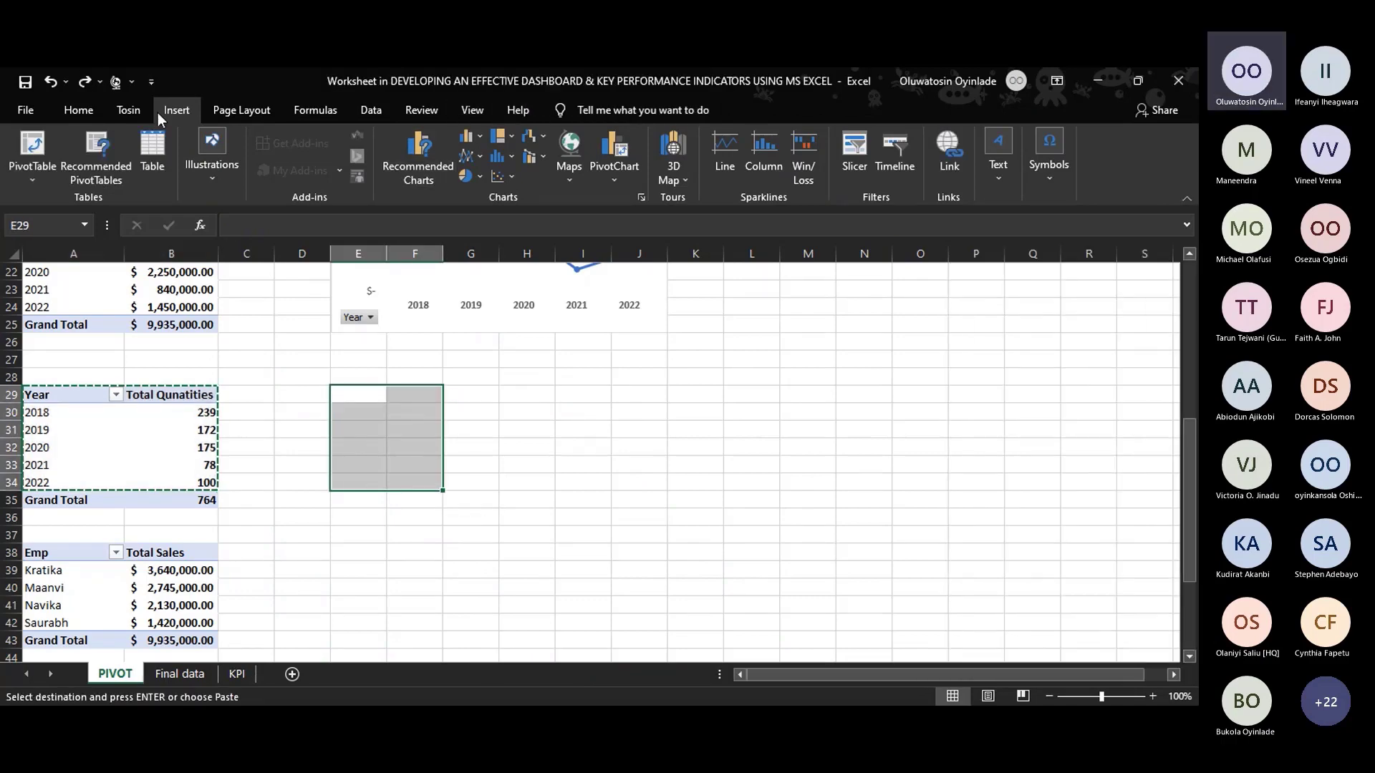
left_click(479, 138)
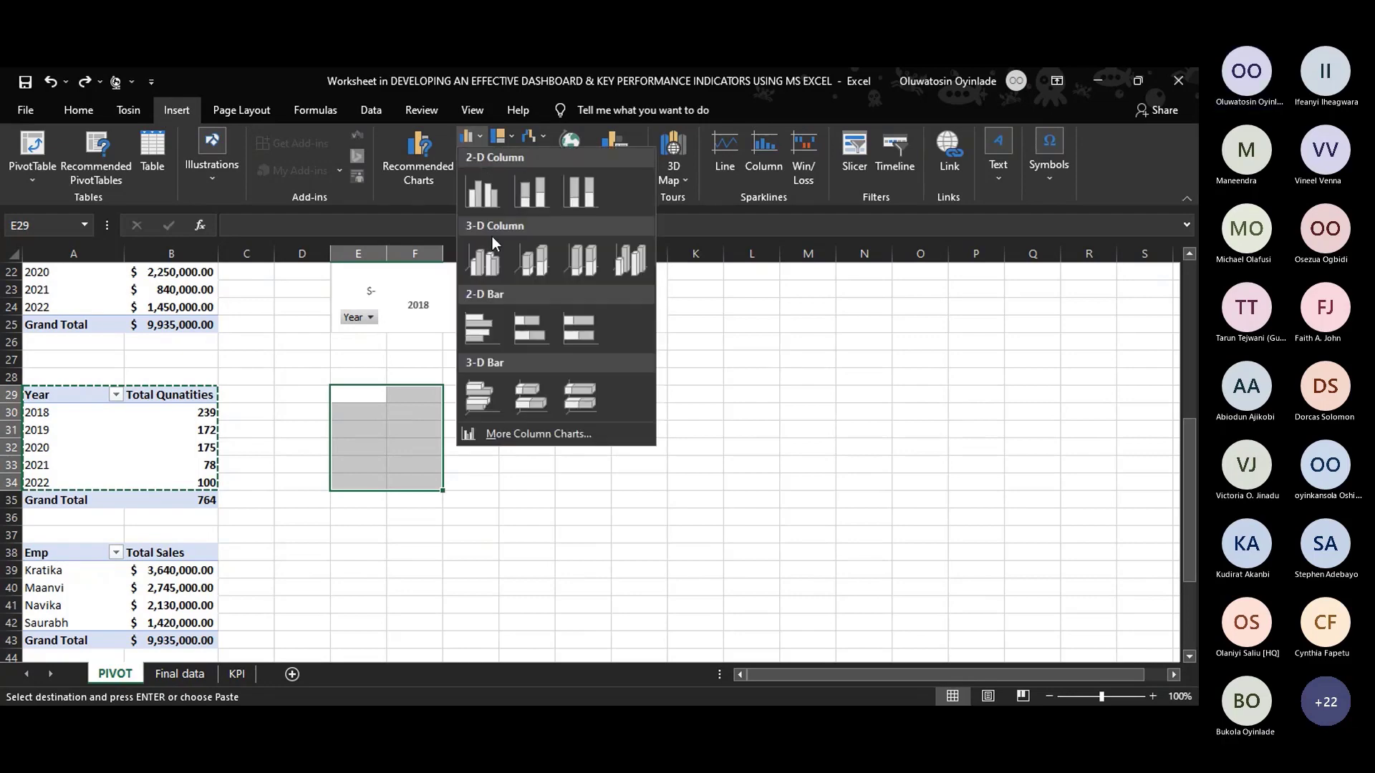
left_click(488, 191)
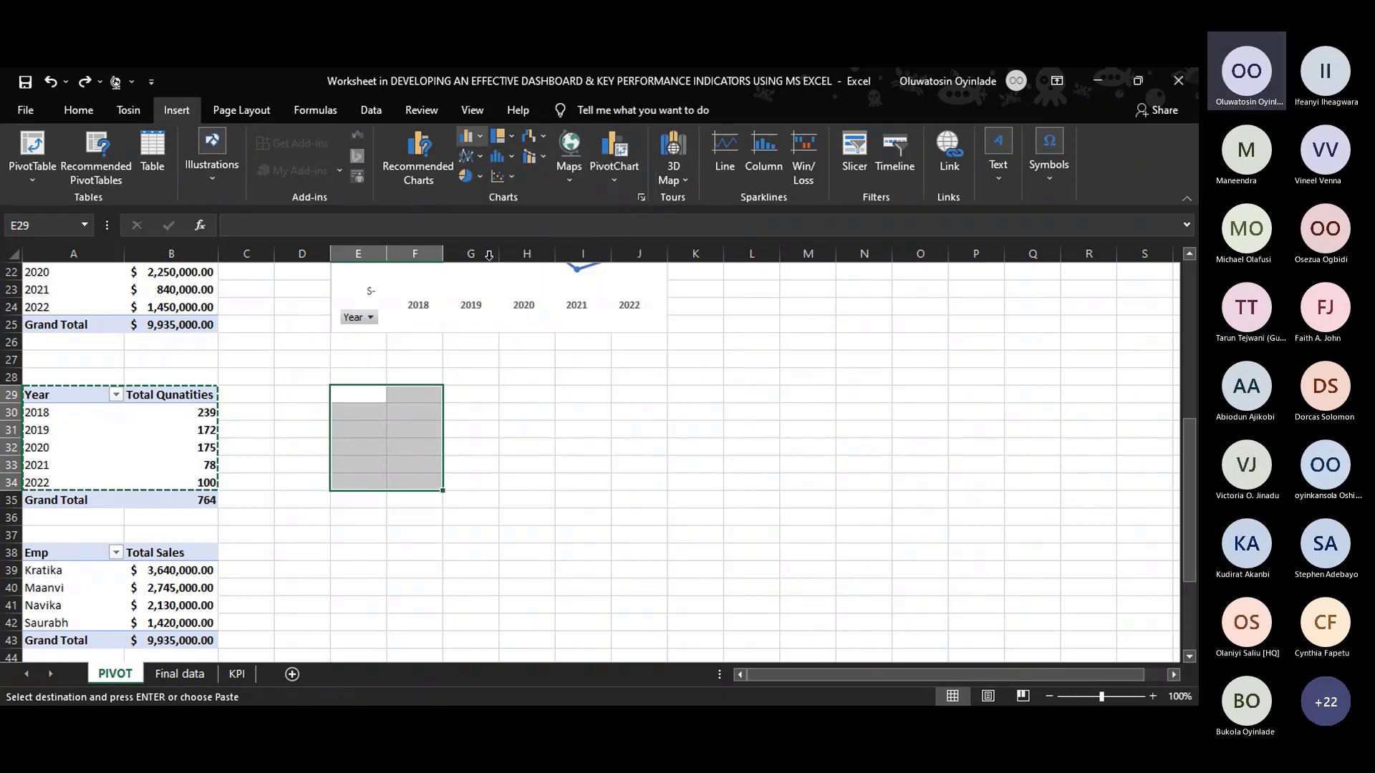
scroll(533, 357, "up", 4)
scroll(532, 357, "down", 5)
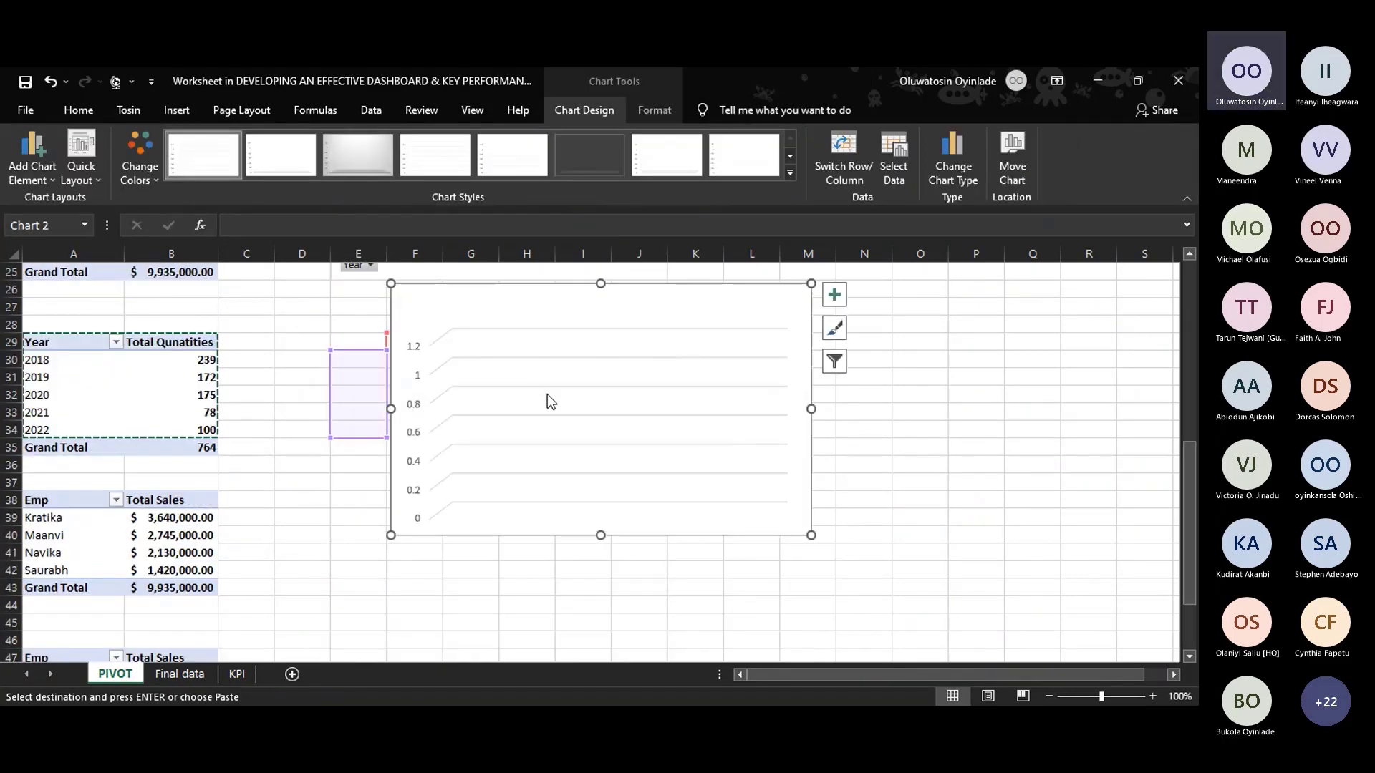
key("ctrl+z")
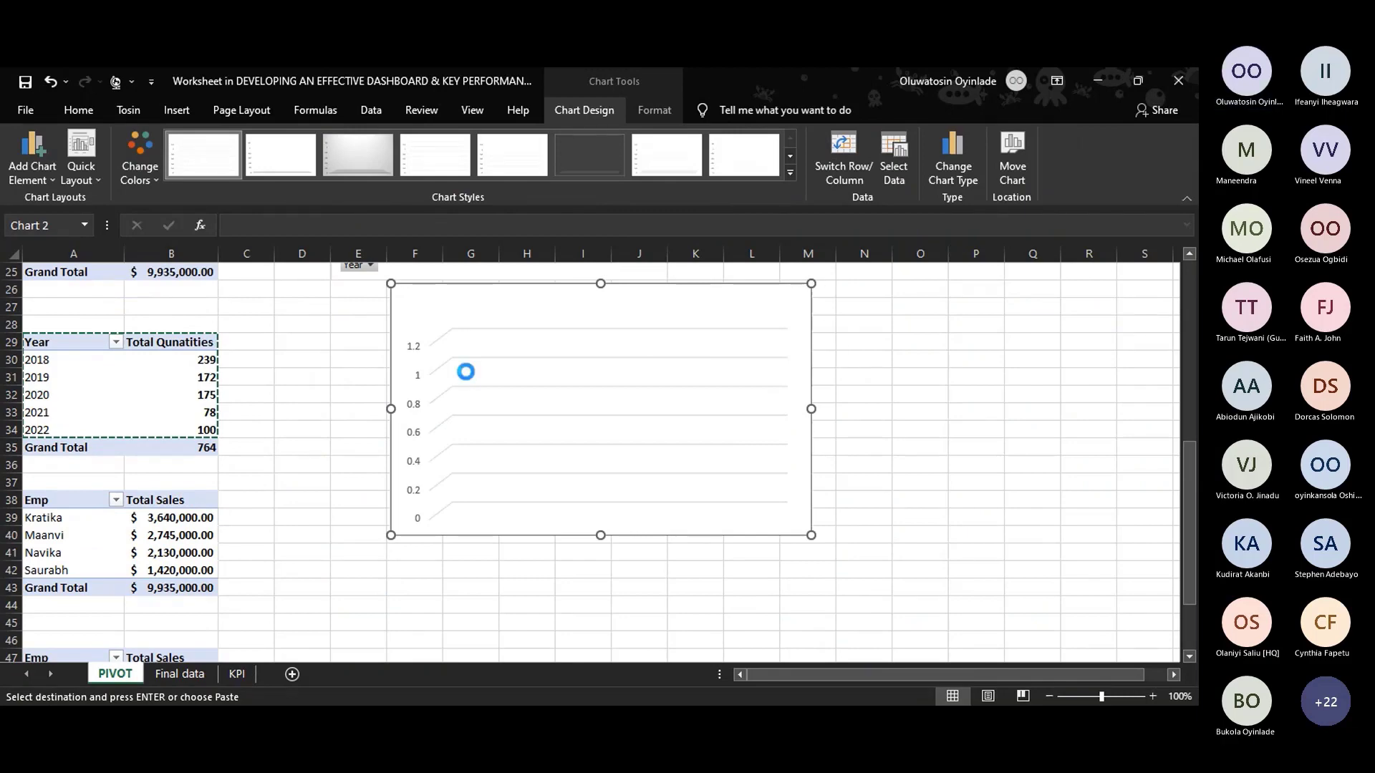
left_click(292, 362)
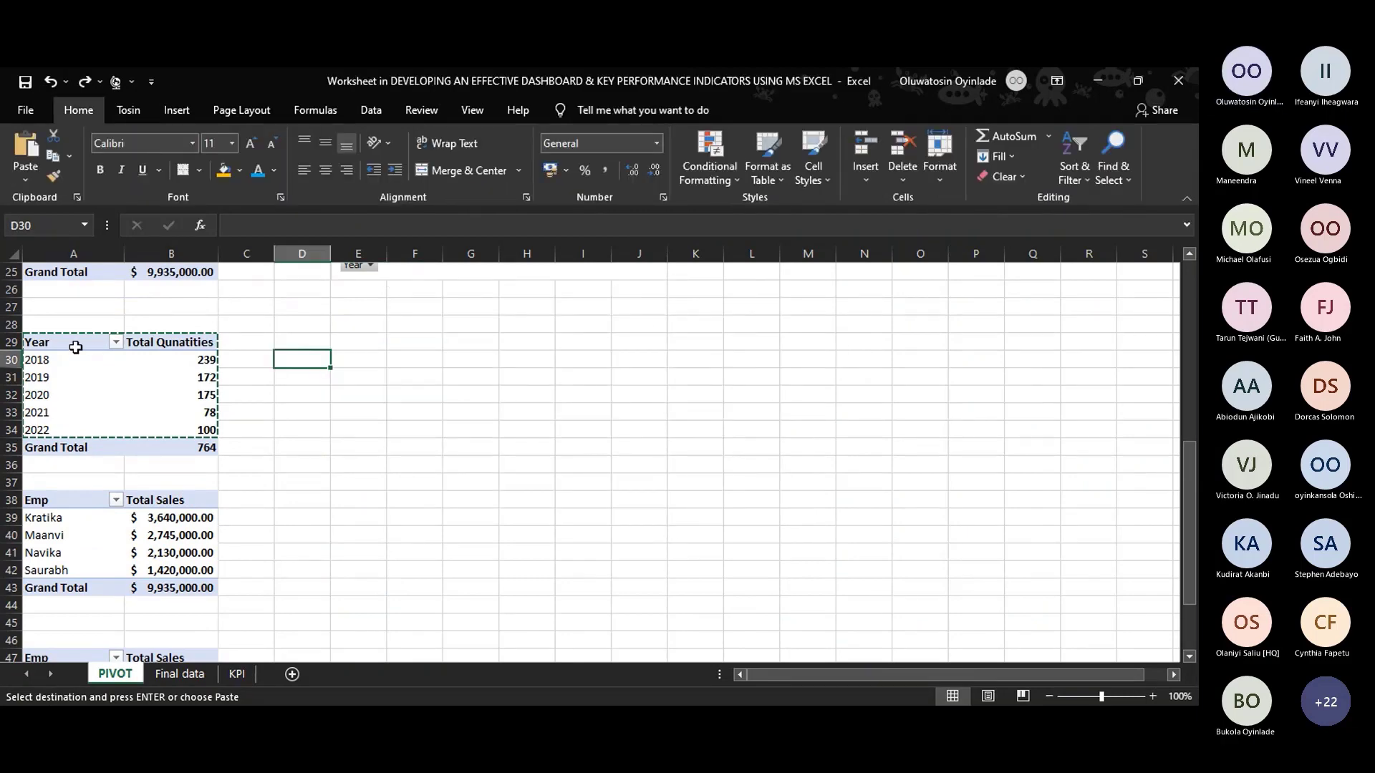
Insert a 3-D clustered column chart from the yearly quantities PivotTable in A29:B34.
left_click_drag(43, 342, 190, 430)
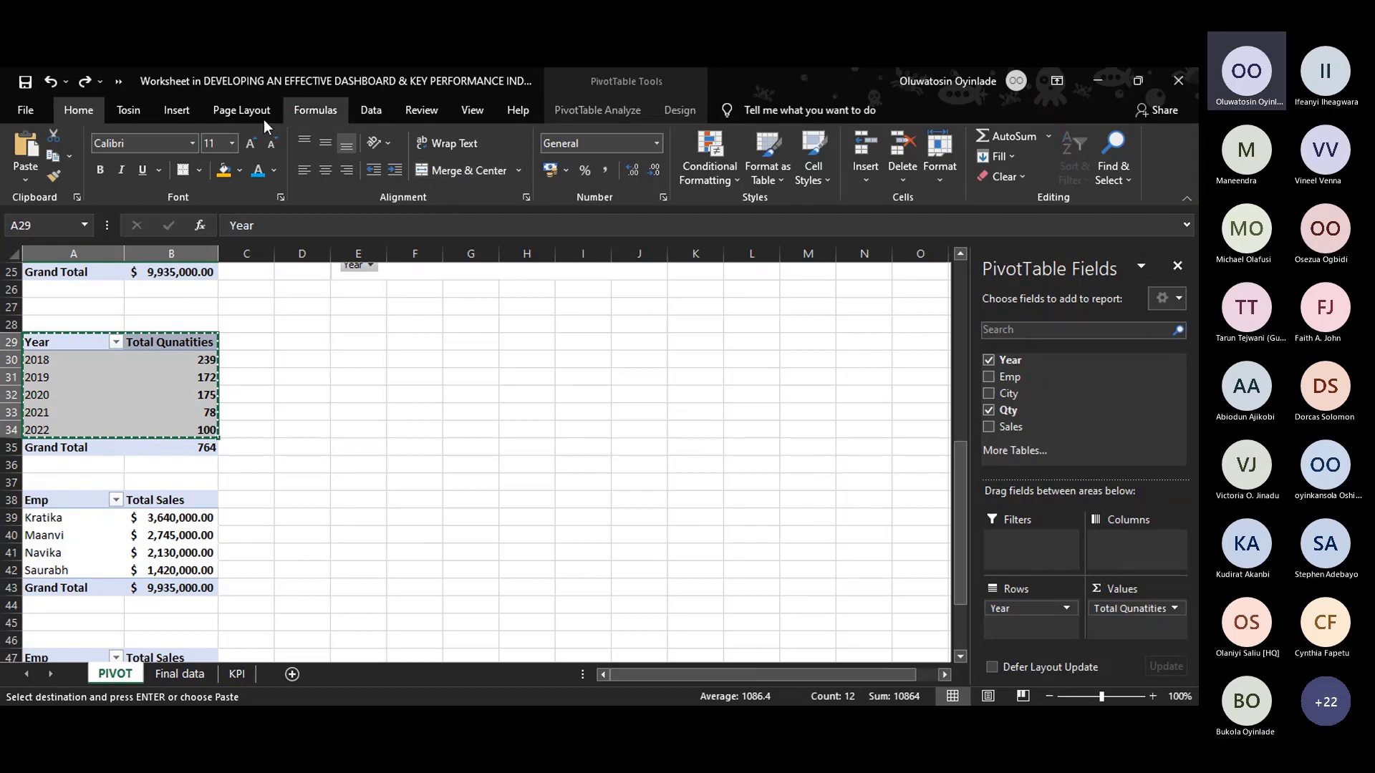
left_click(172, 113)
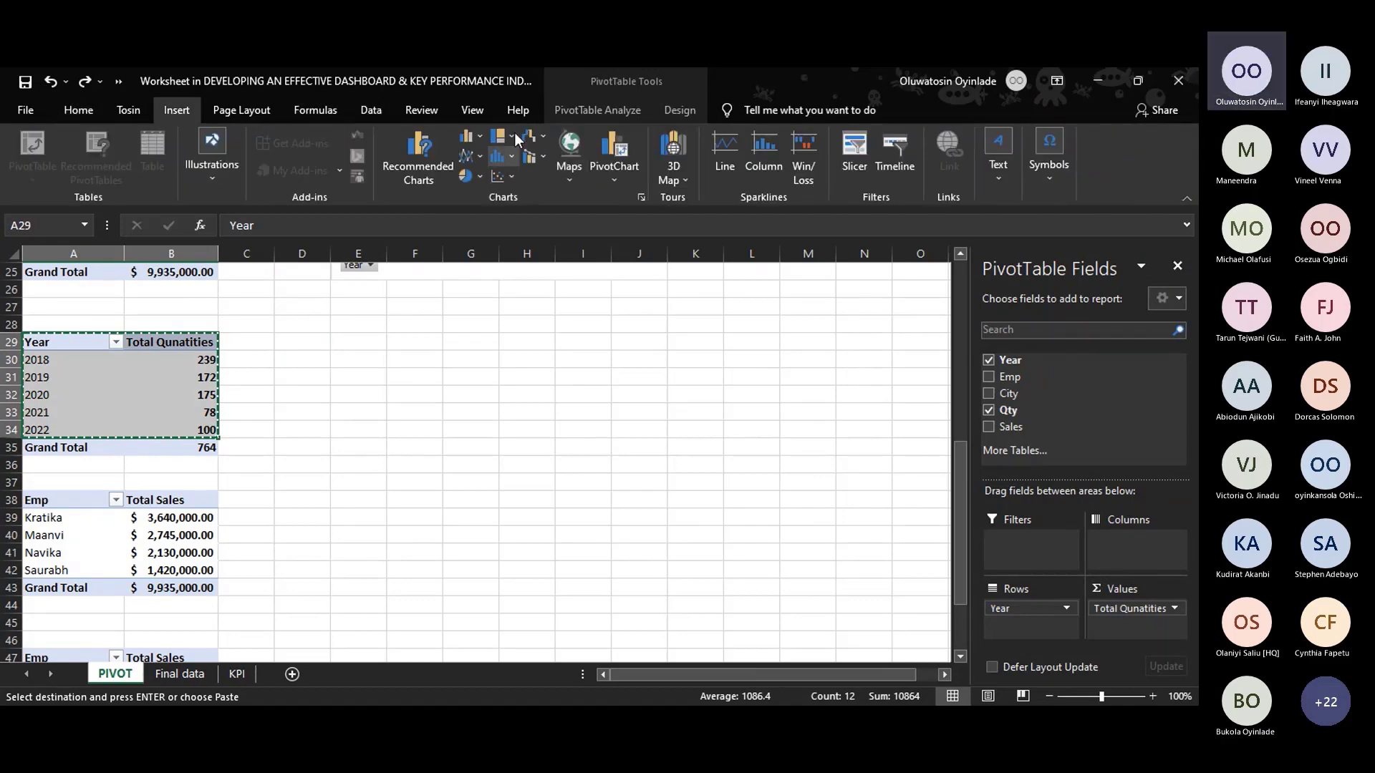
left_click(480, 136)
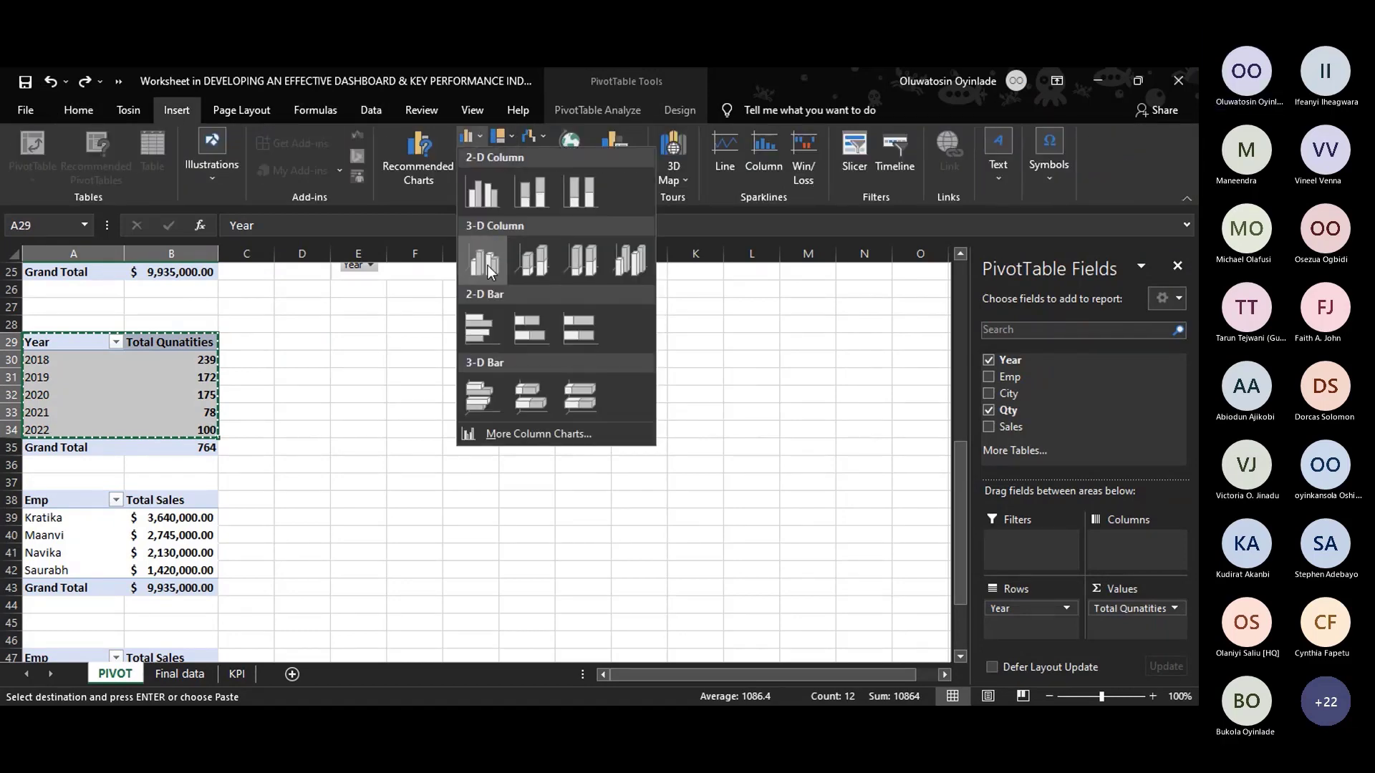
left_click(481, 260)
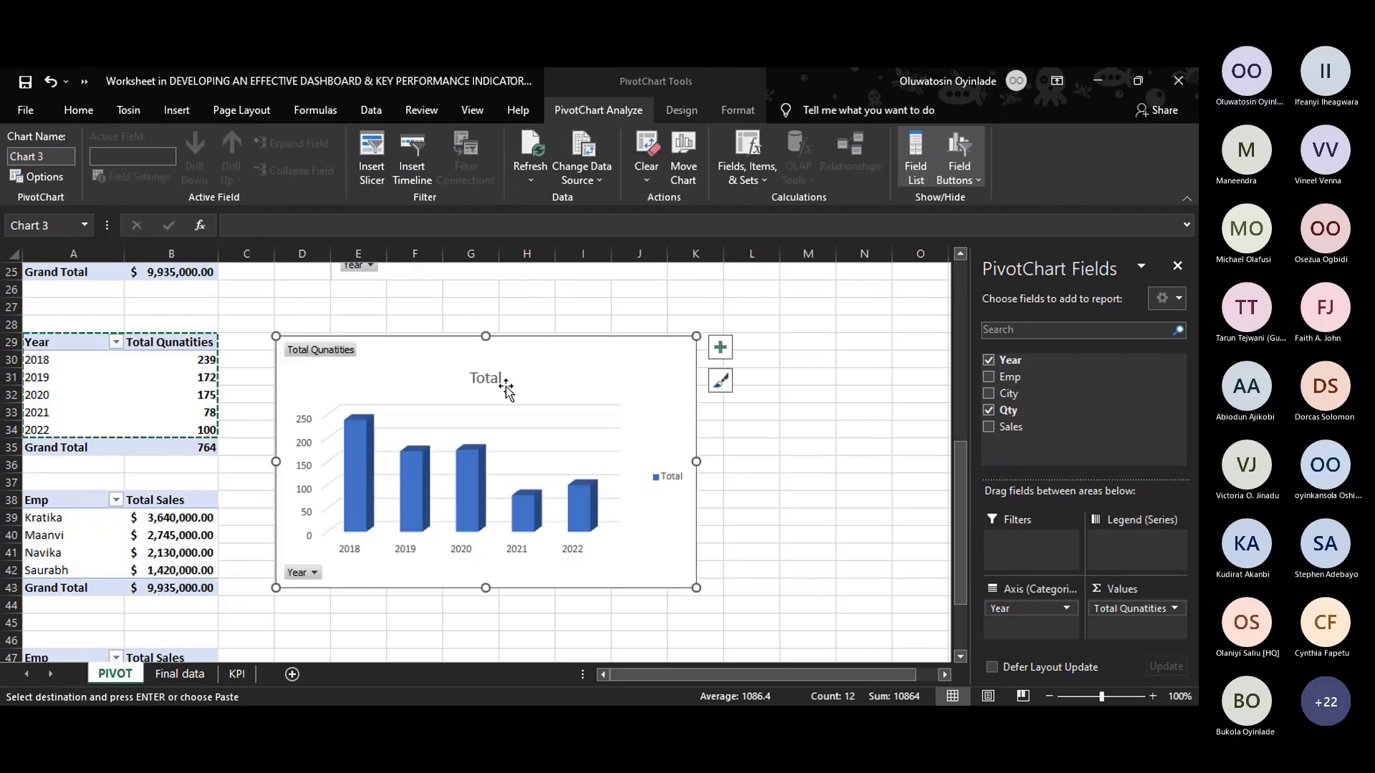
Retitle the new column chart "Total Qunatities by Year" and move the title slightly higher.
left_click(482, 369)
left_click_drag(473, 377, 505, 381)
type("Toa")
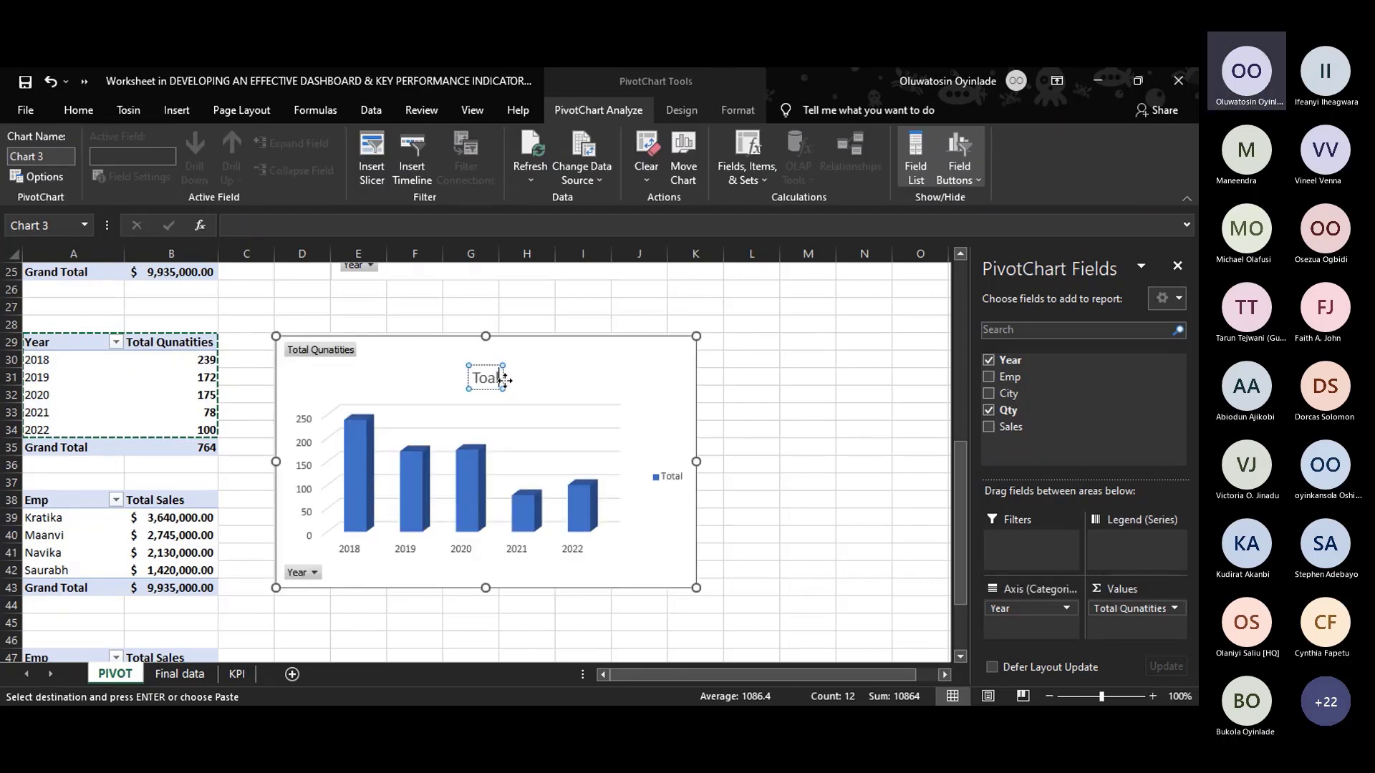
key("BackSpace")
type("tal Quna")
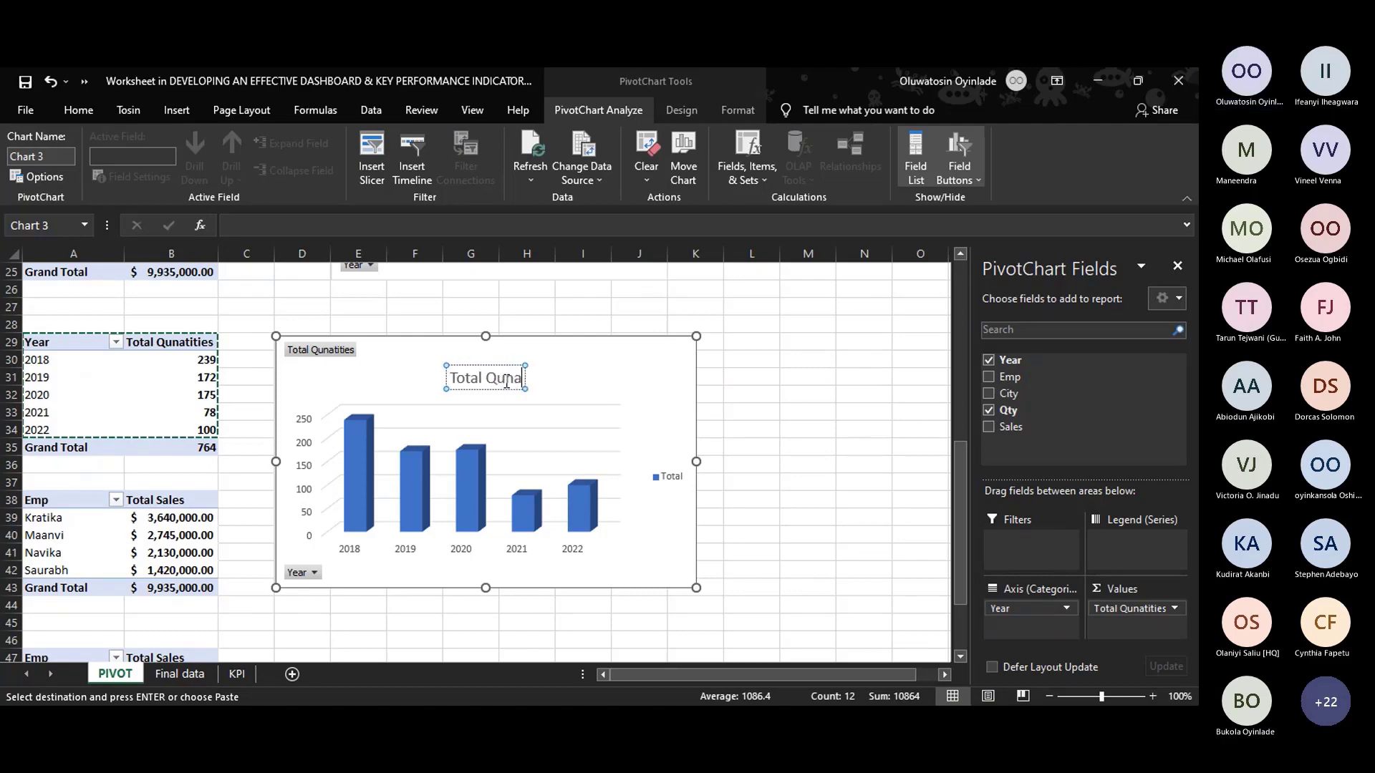
type("tities By")
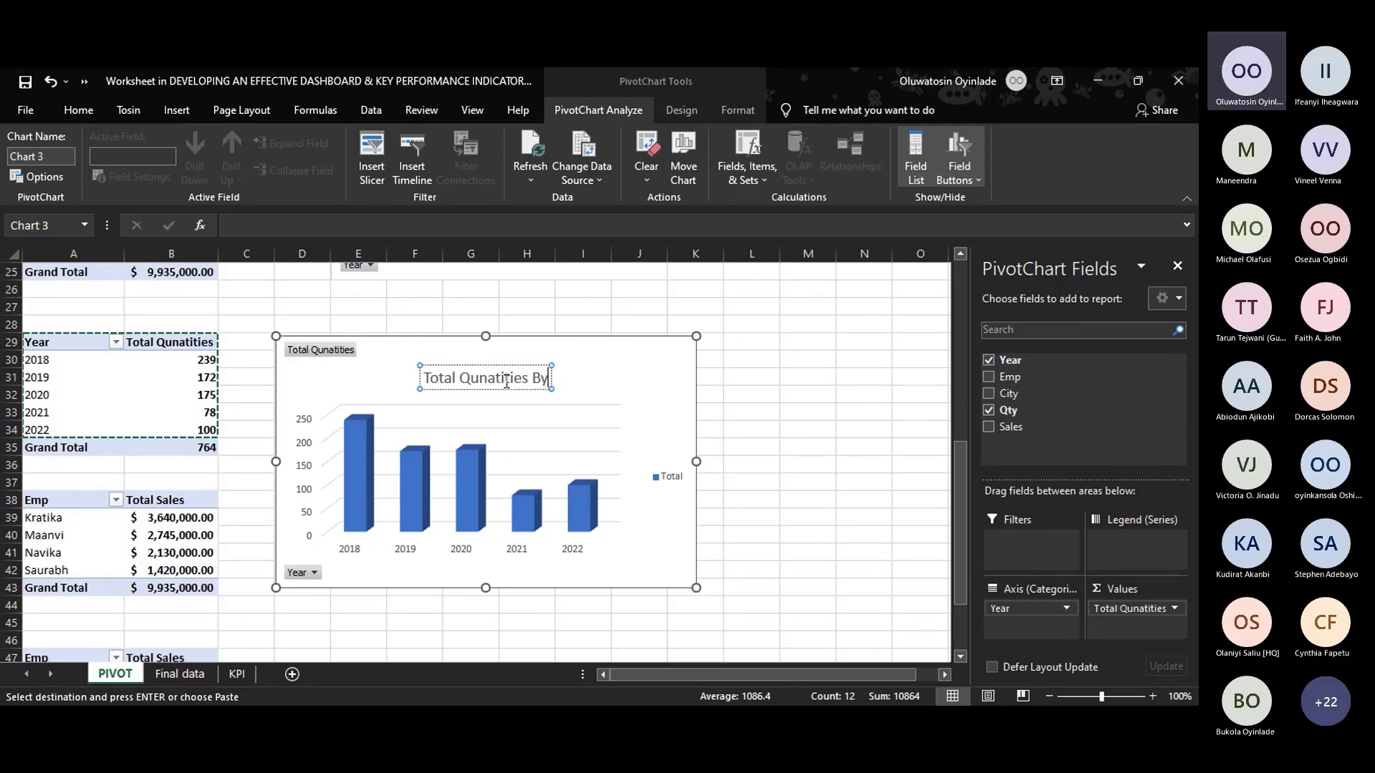
key("BackSpace")
key("BackSpace")
type("by Year")
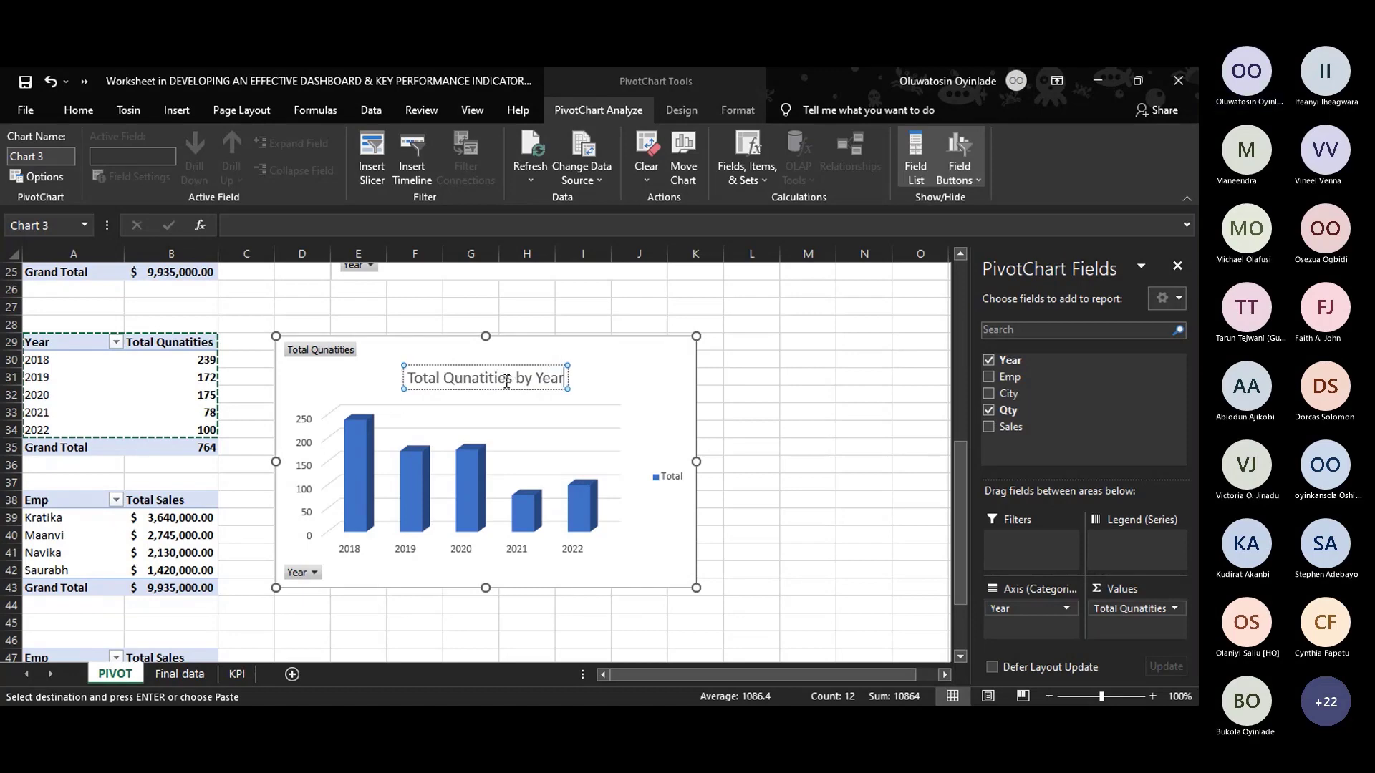
left_click(589, 368)
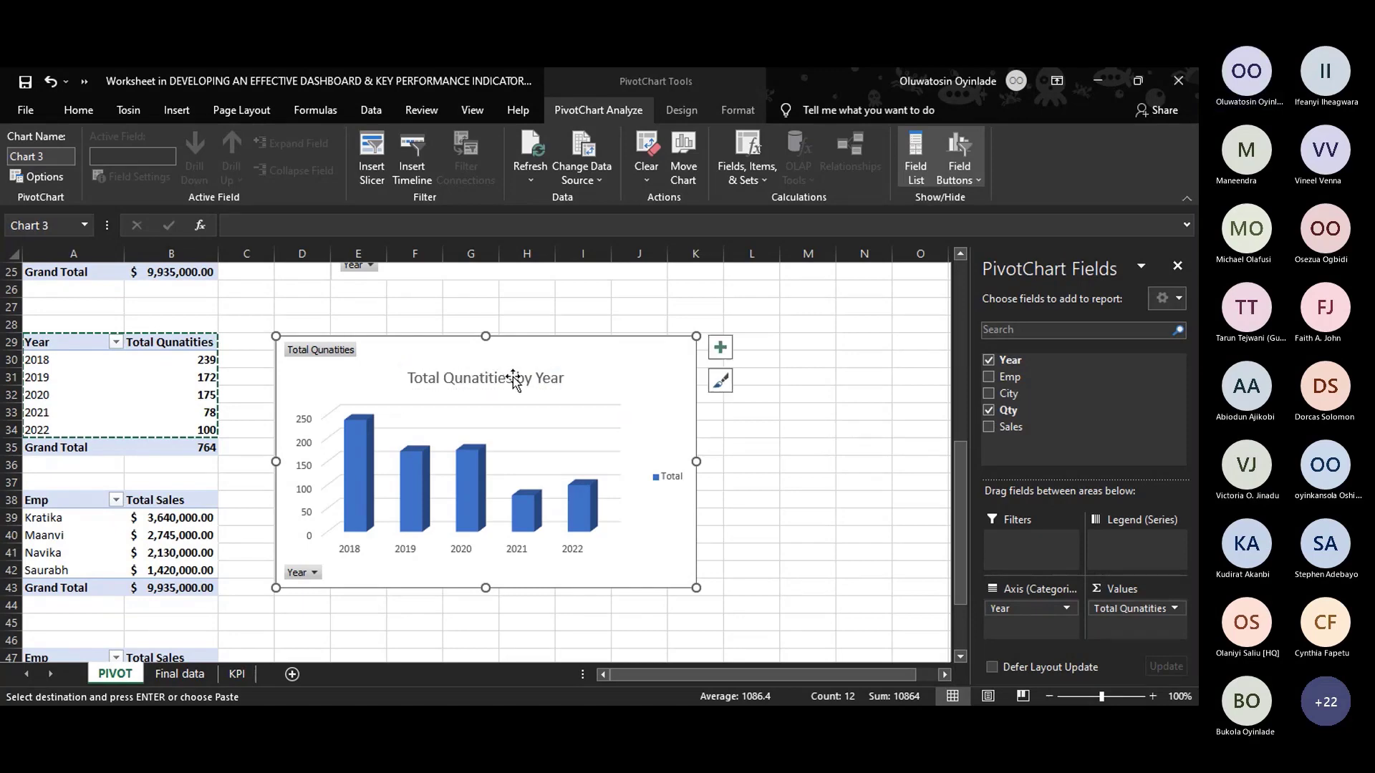
left_click(514, 376)
left_click_drag(524, 366, 512, 352)
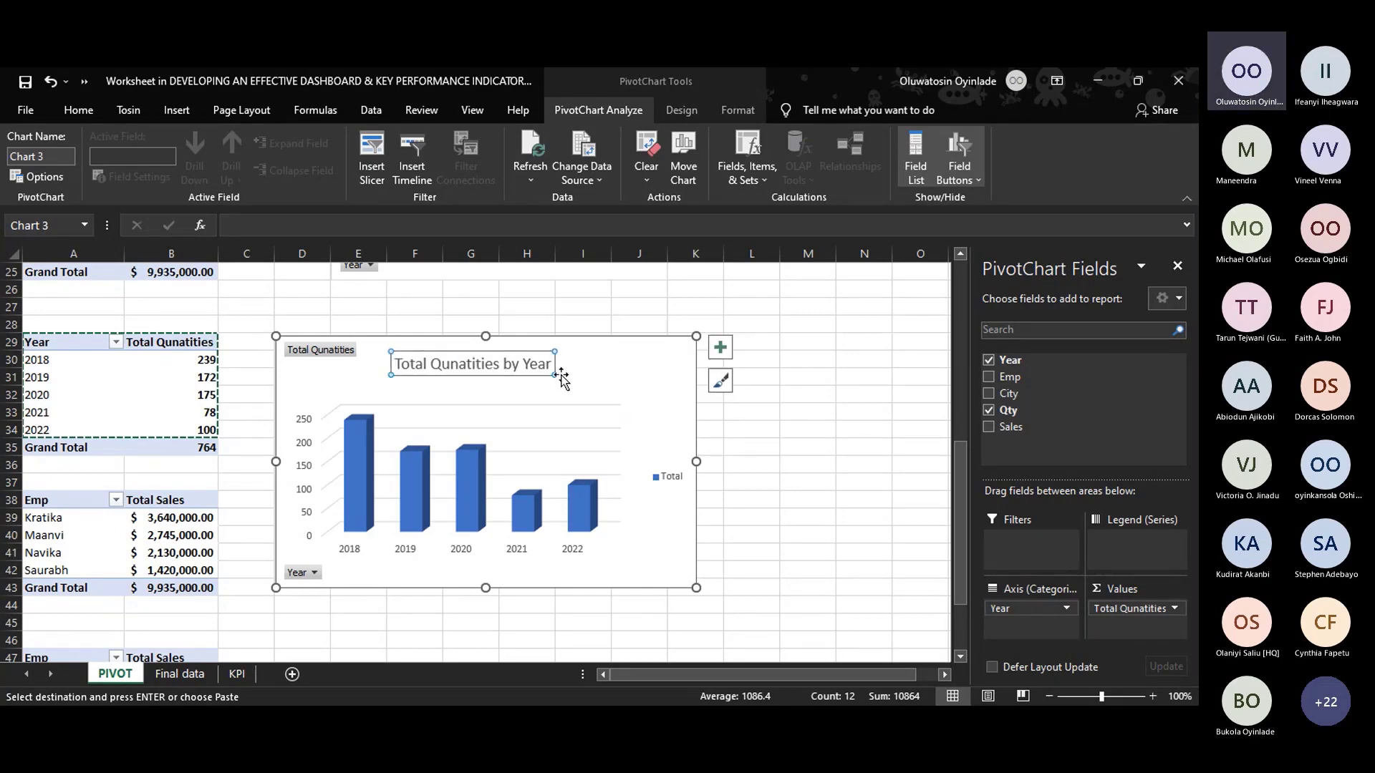
left_click(570, 407)
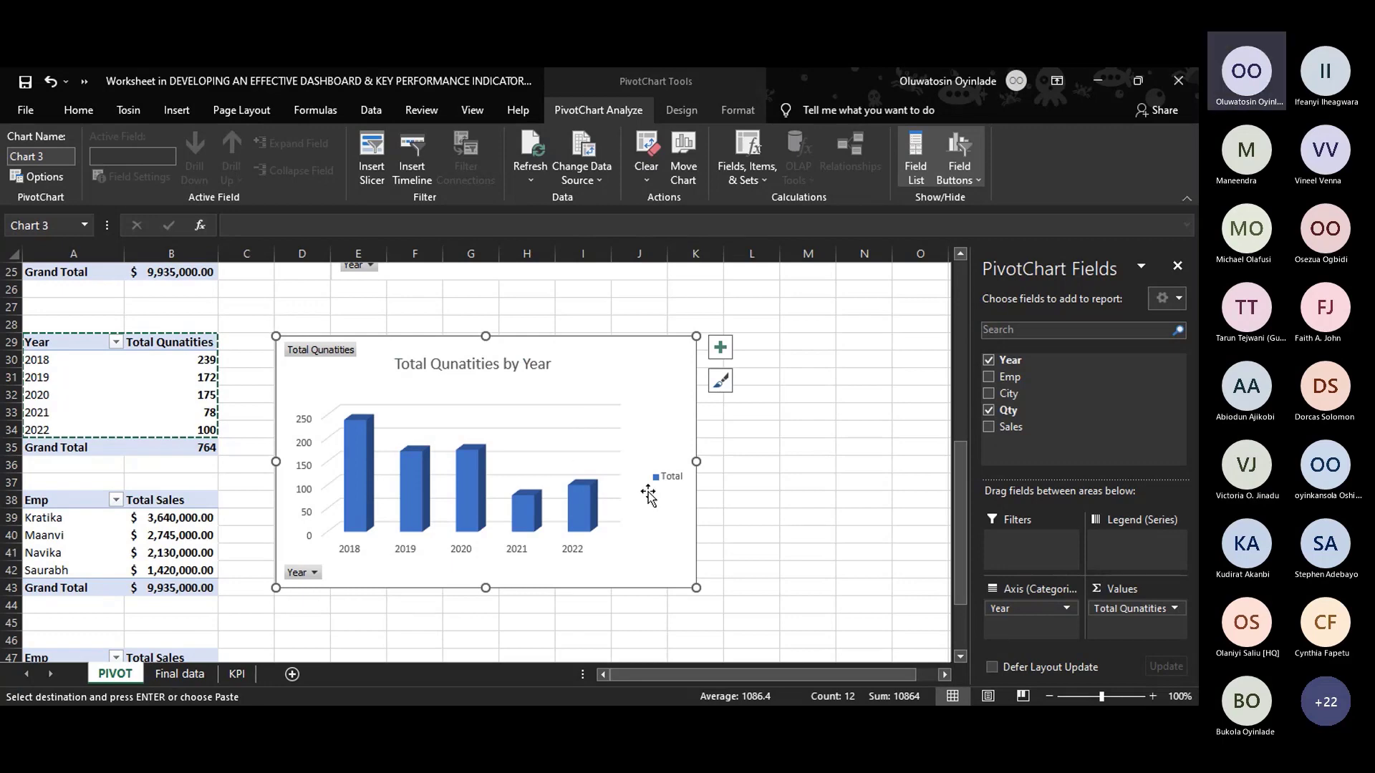
Hide the quantities chart's major gridlines by setting their line to No line, and deselect the chart.
left_click(627, 536)
left_click(607, 506)
right_click(570, 448)
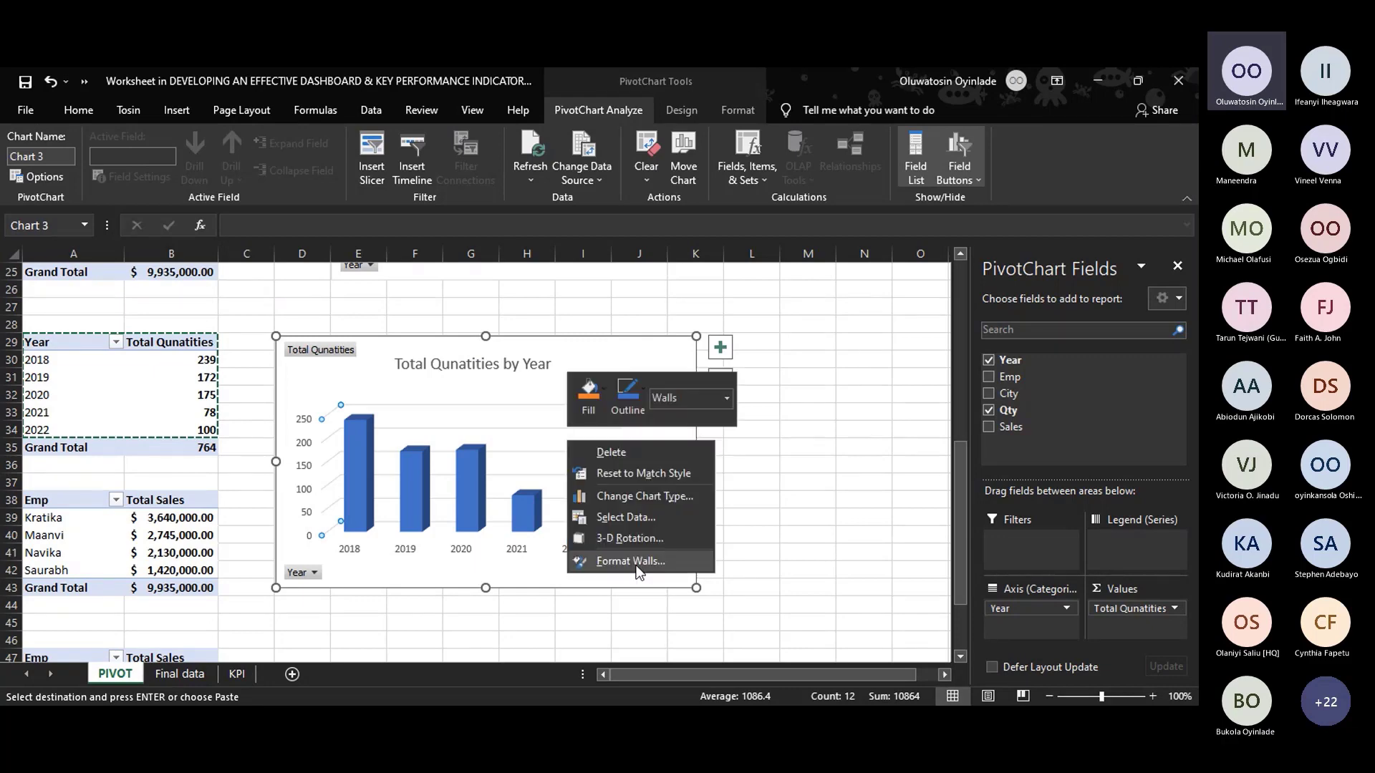
left_click(469, 410)
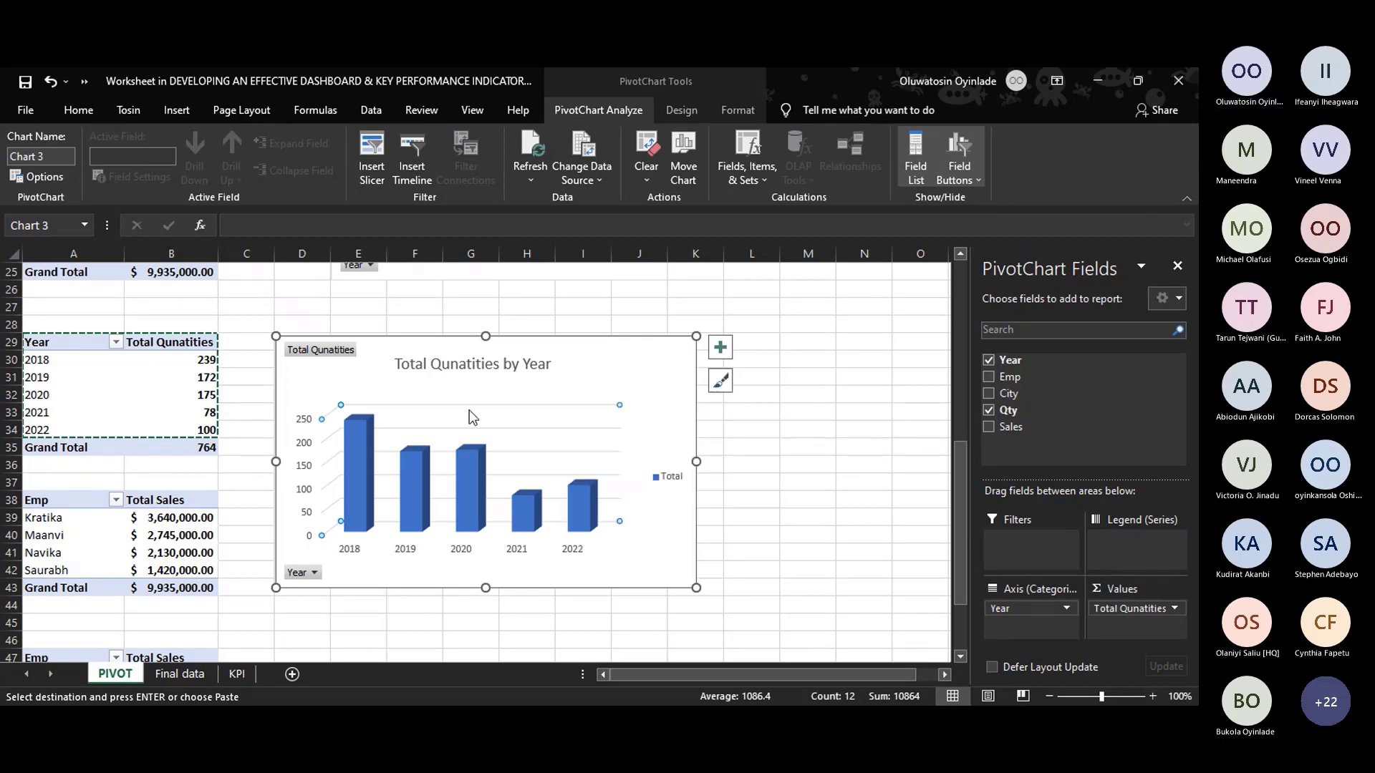
right_click(555, 452)
left_click(606, 538)
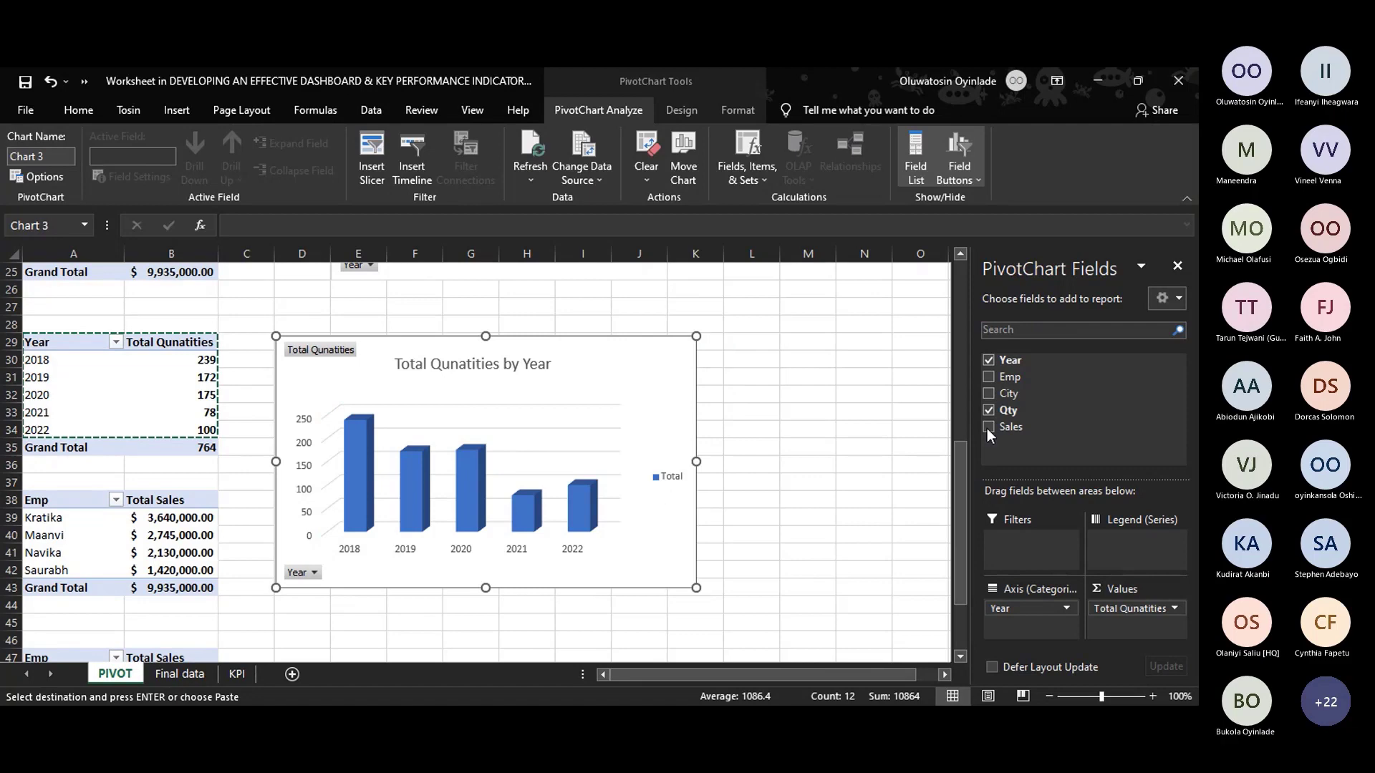
left_click(1011, 391)
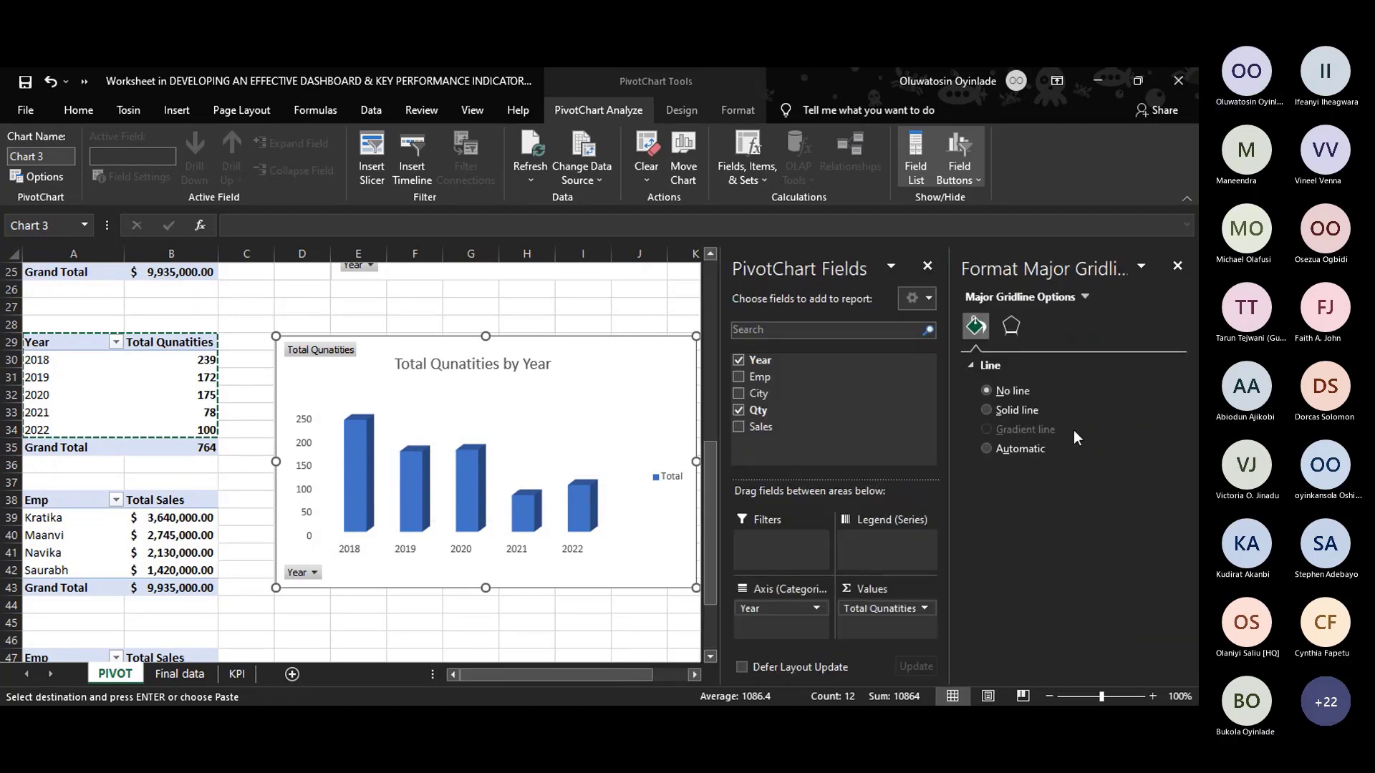
left_click(620, 371)
left_click(629, 339)
left_click(652, 308)
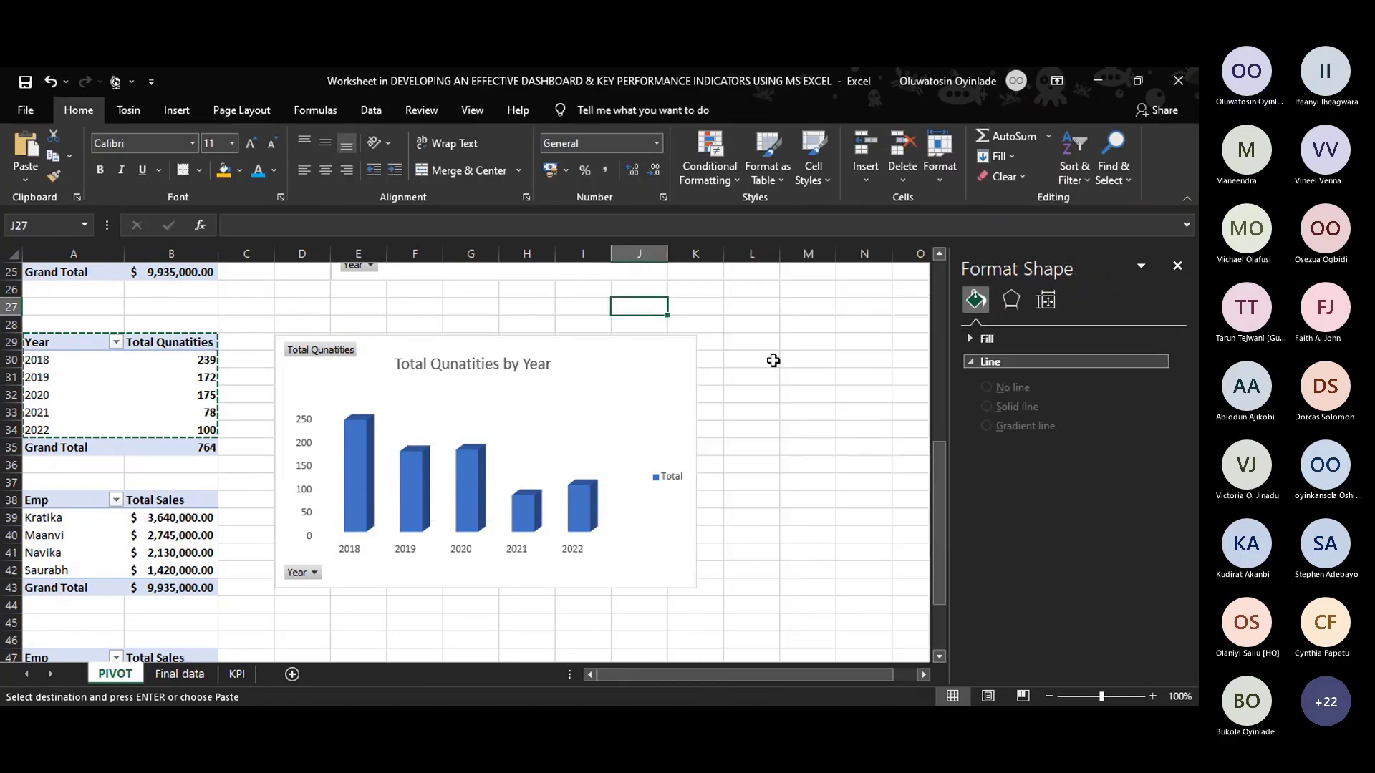
Delete the legend from the quantities column chart.
left_click(664, 478)
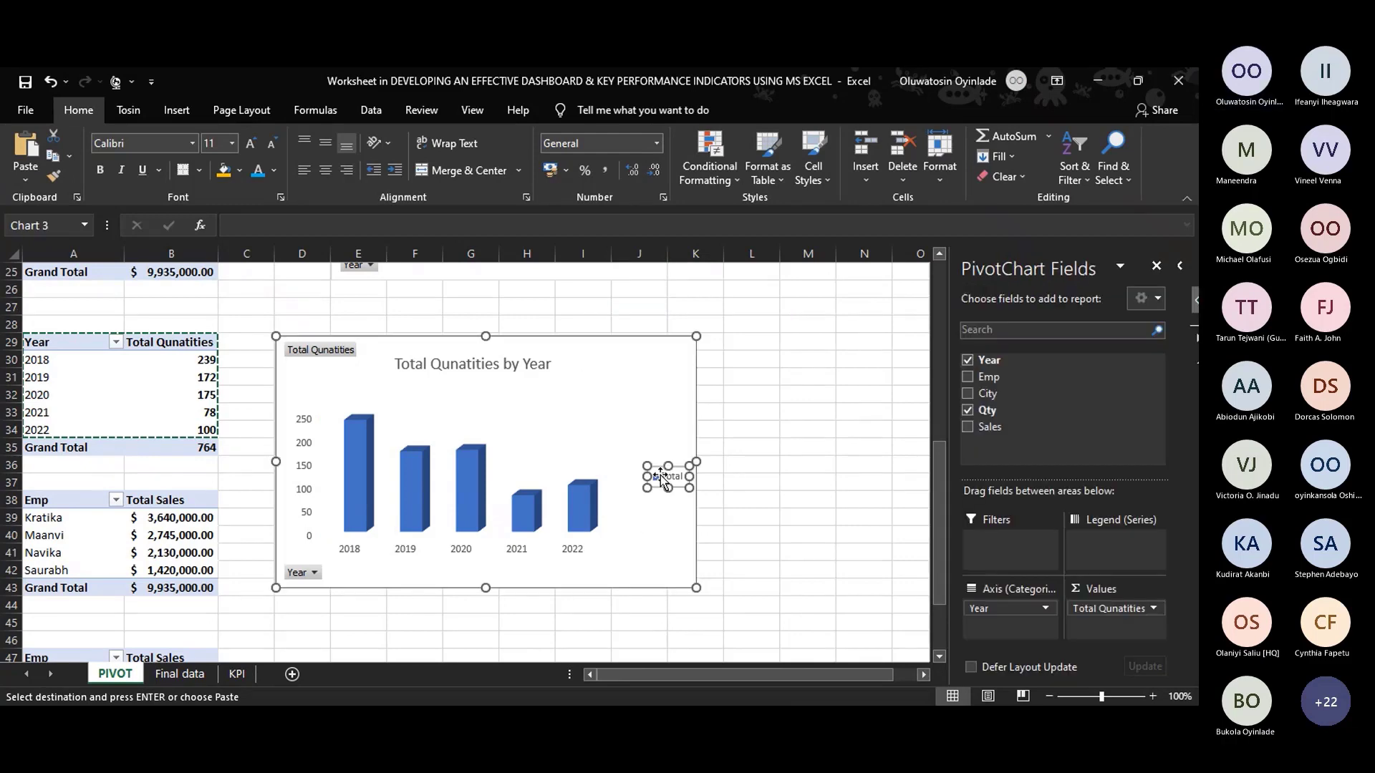
double_click(660, 474)
key("Delete")
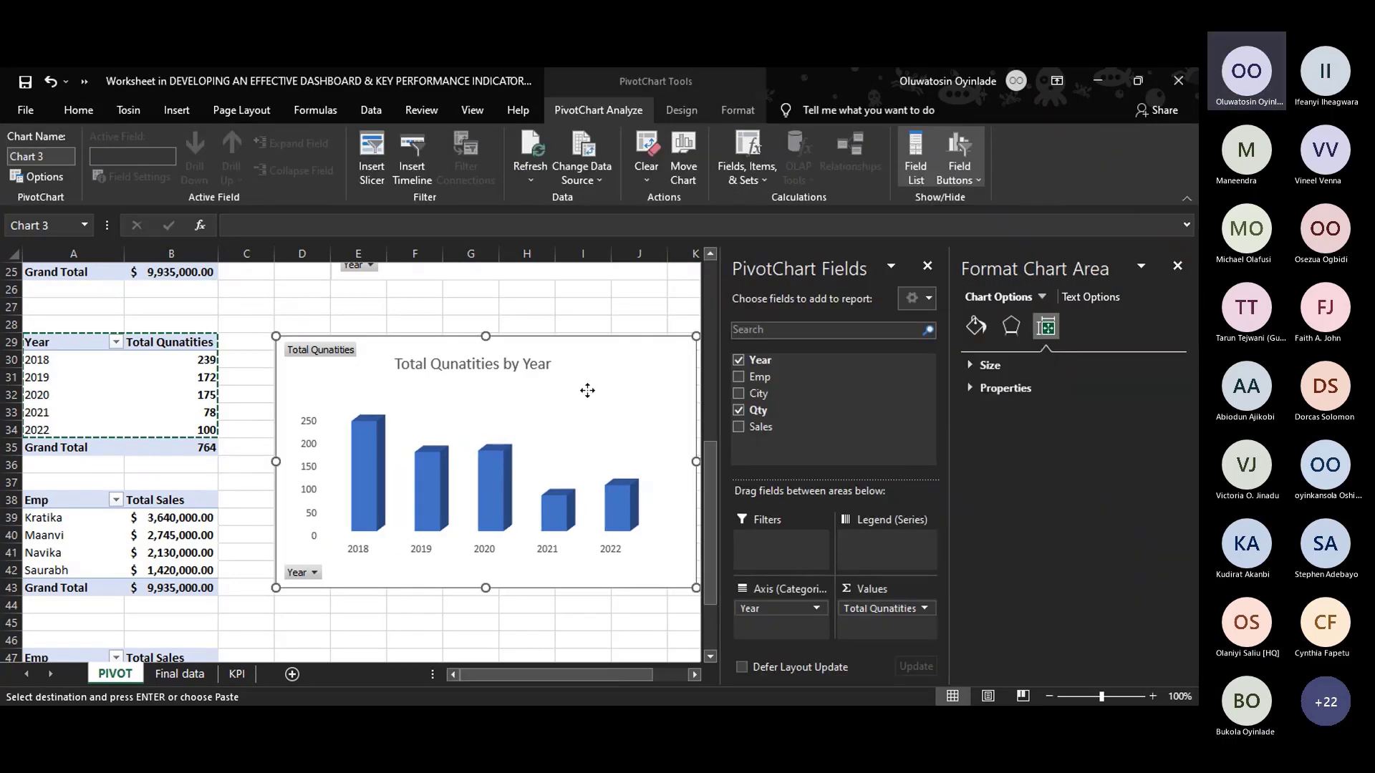
Stretch the quantities chart's plot area upward towards the title.
left_click(474, 548)
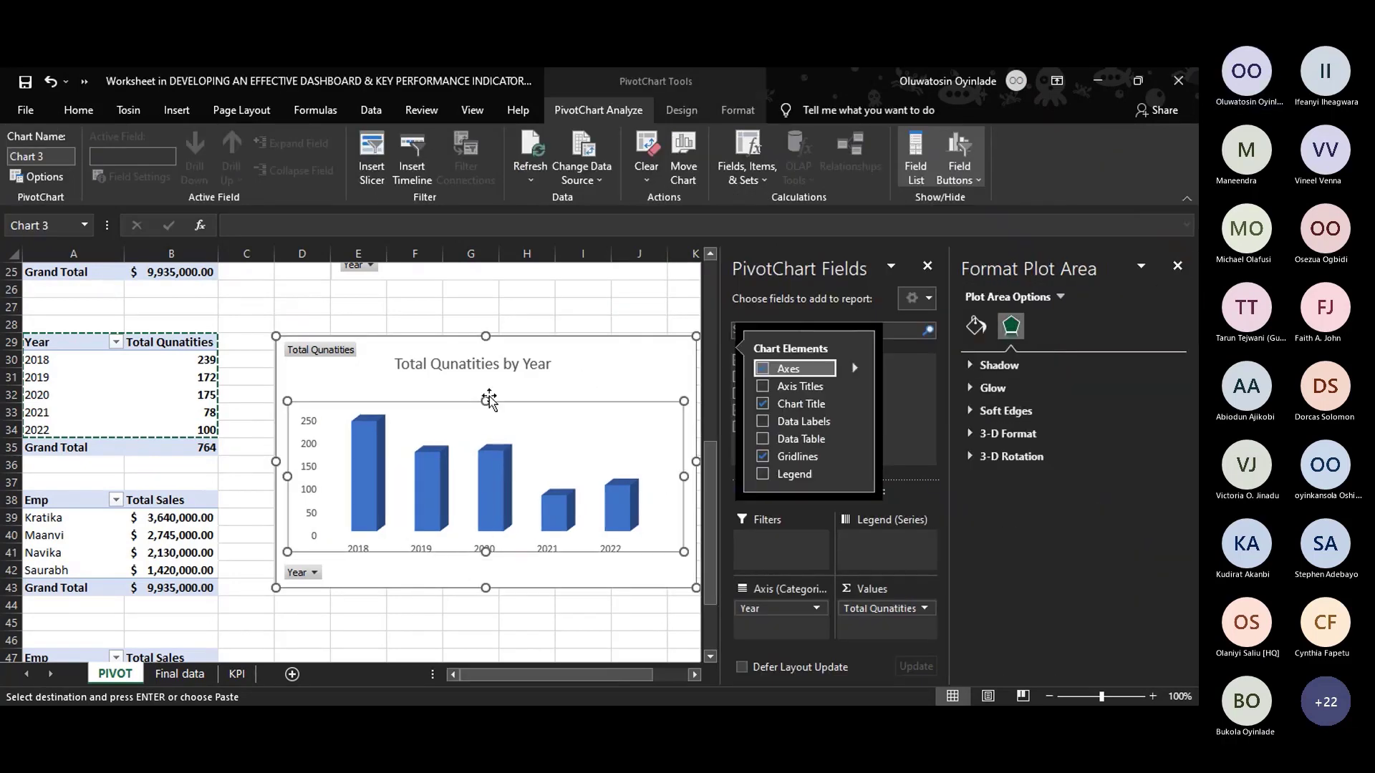
left_click_drag(486, 401, 482, 378)
left_click(499, 554)
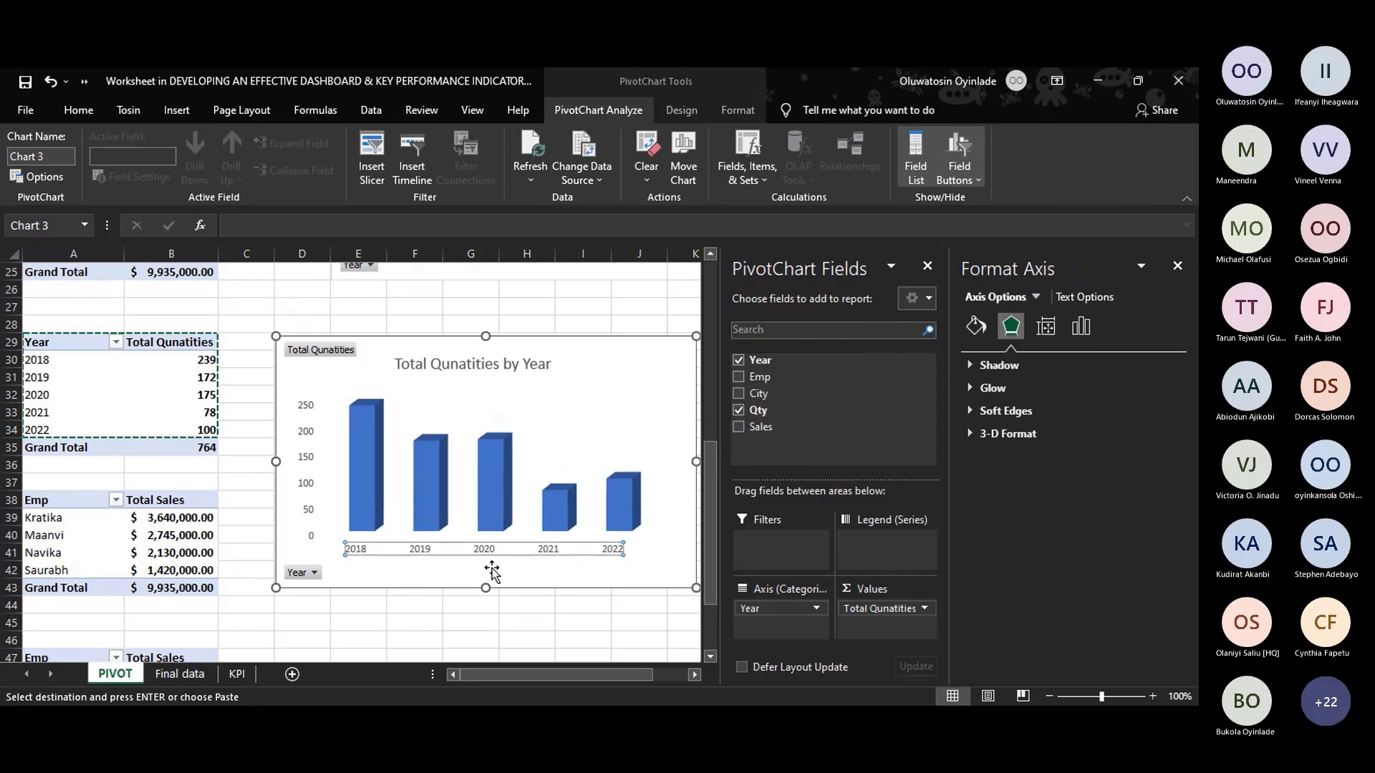
Bold the year labels on the quantities chart's horizontal axis.
left_click(491, 569)
left_click(583, 622)
left_click(679, 469)
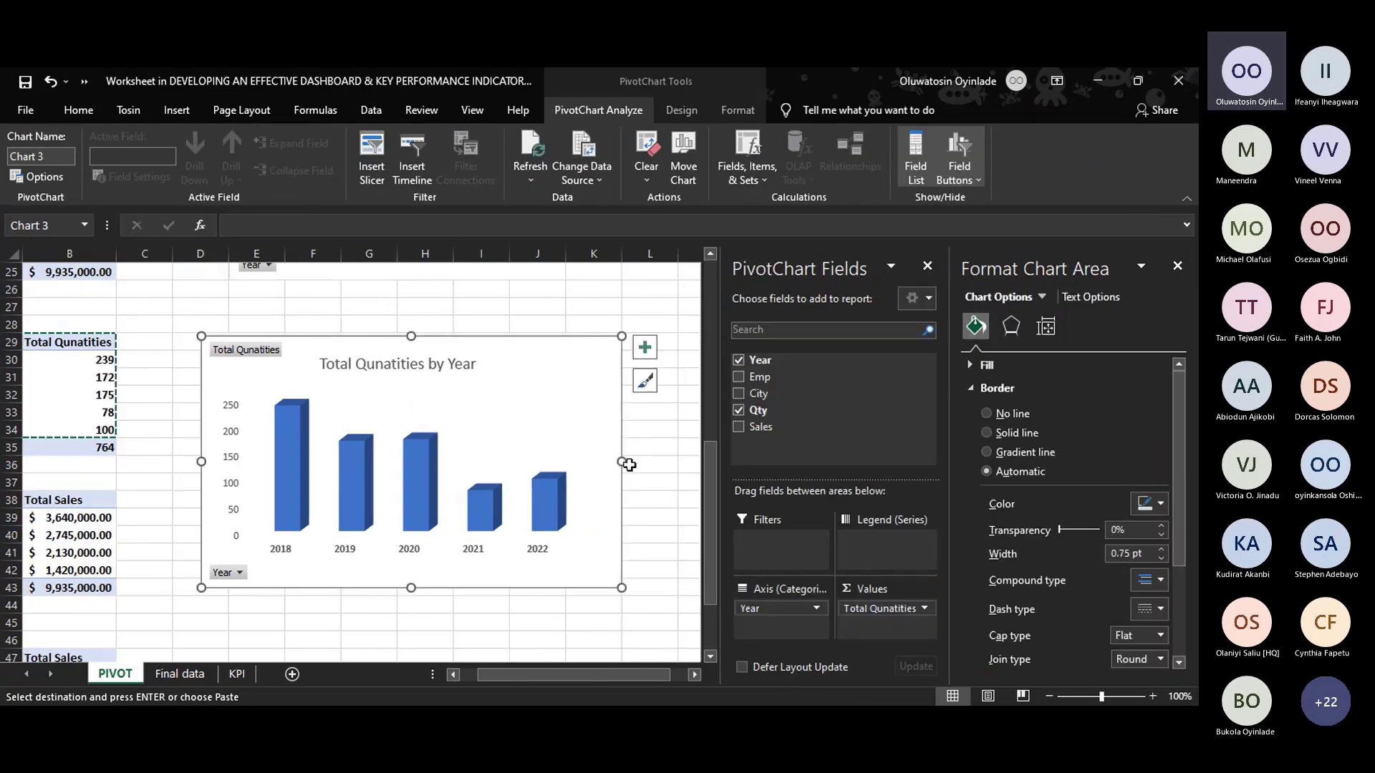
Narrow the quantities chart and move it slightly up and to the right, clear of the PivotTables.
left_click_drag(625, 463, 547, 302)
left_click_drag(557, 675, 502, 673)
scroll(352, 570, "down", 1)
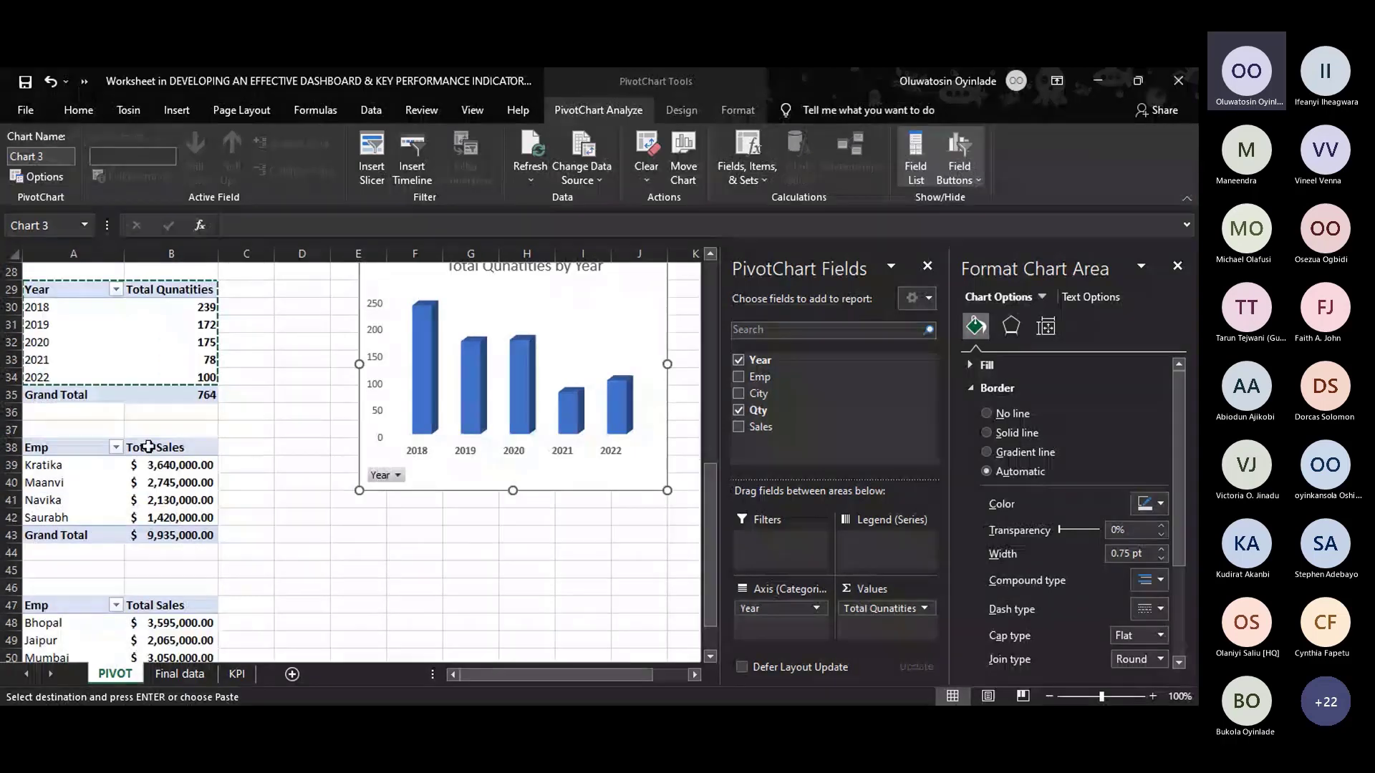
Insert a 3-D clustered column chart from the Emp and Total Sales PivotTable range A38:B42.
left_click_drag(61, 449, 247, 258)
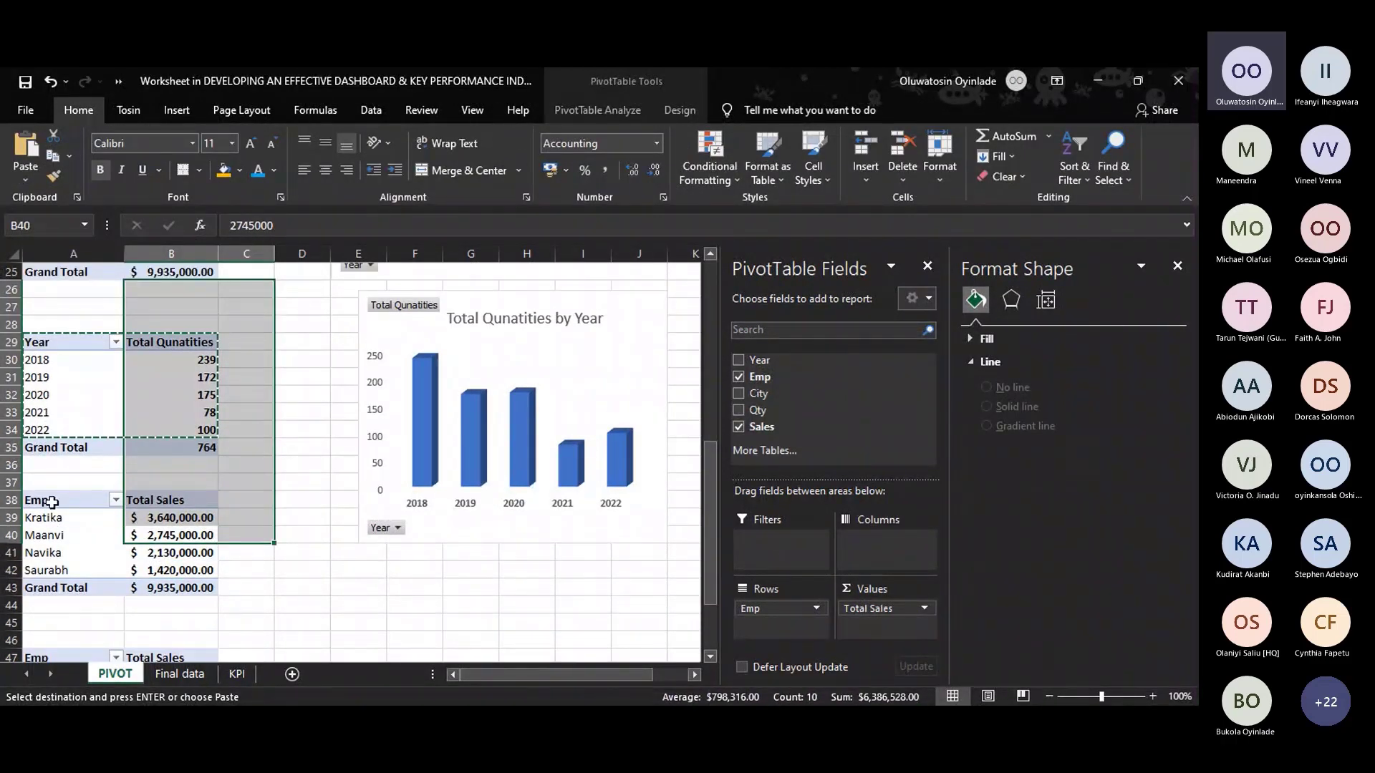
left_click_drag(49, 500, 184, 570)
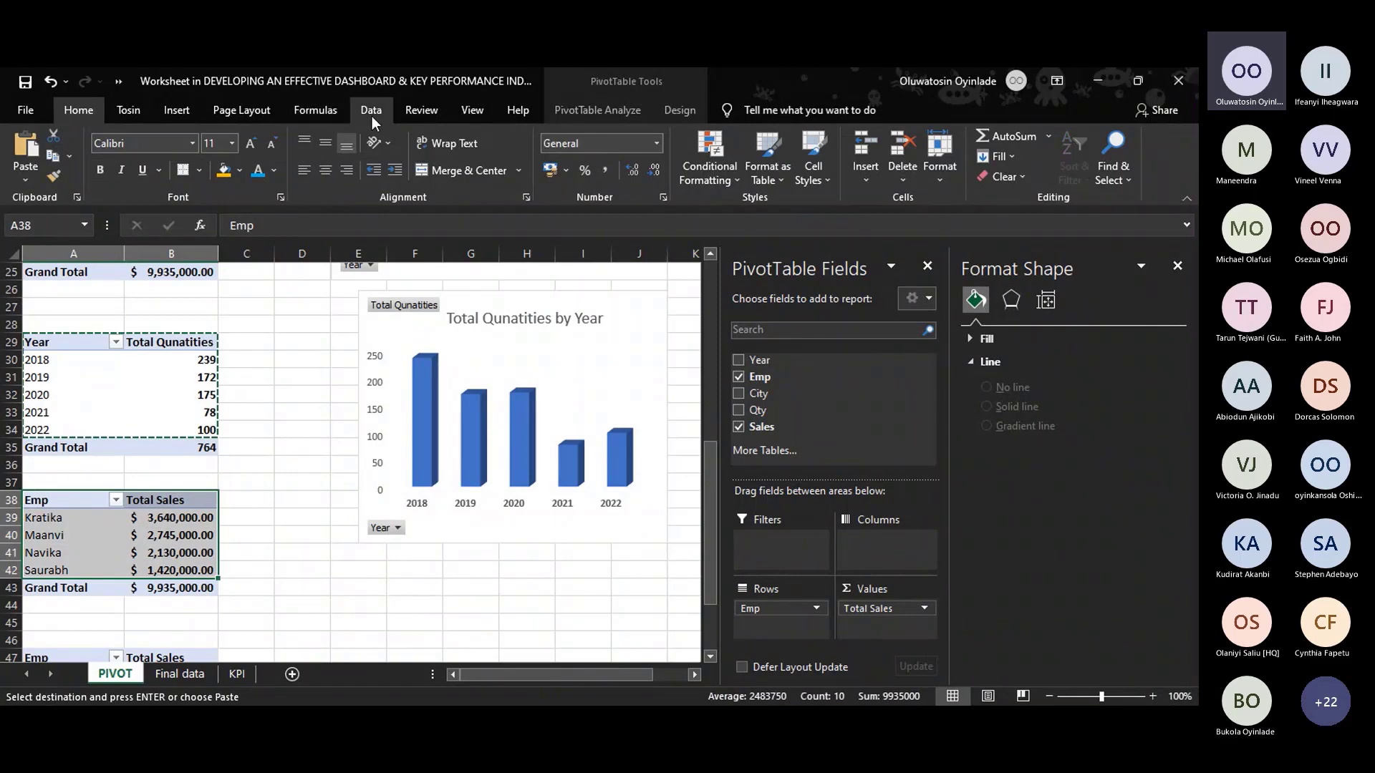
left_click(176, 110)
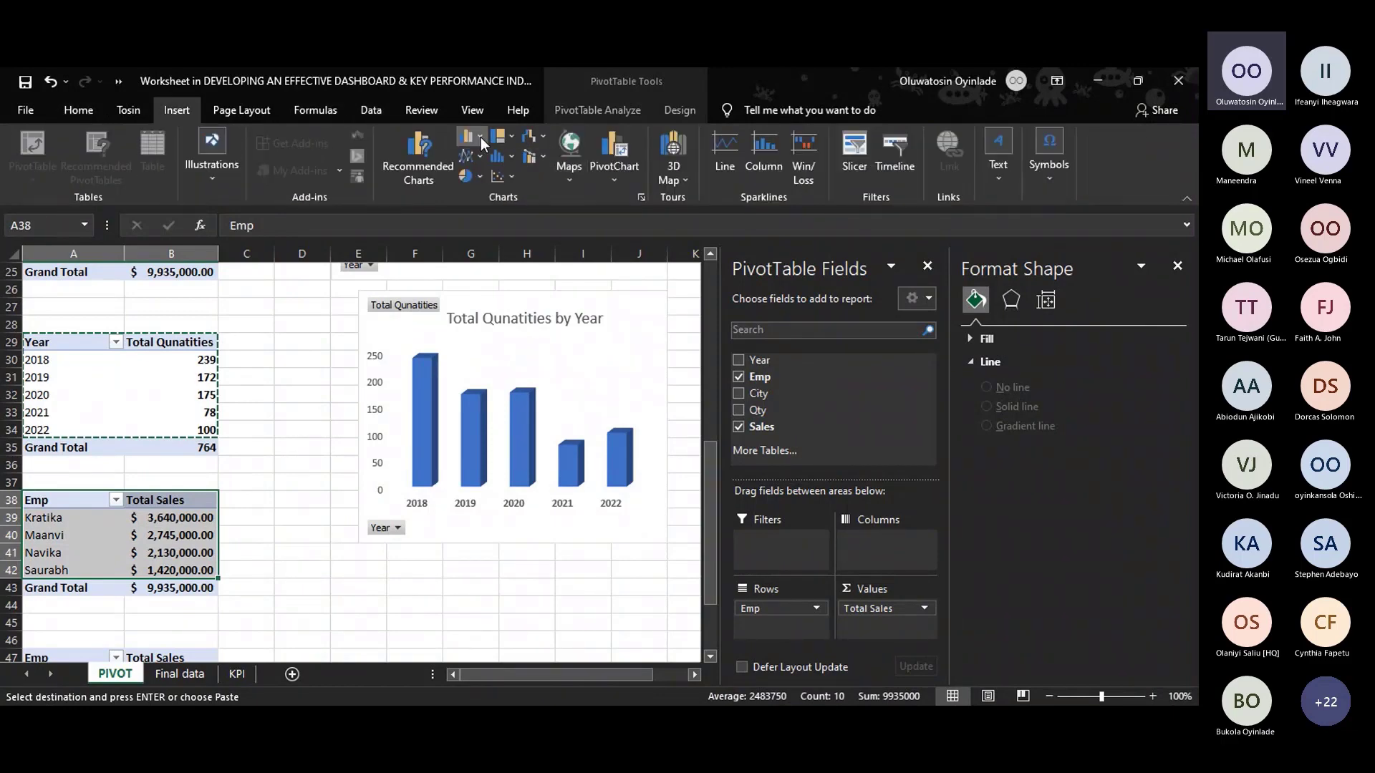
left_click(480, 136)
left_click(484, 259)
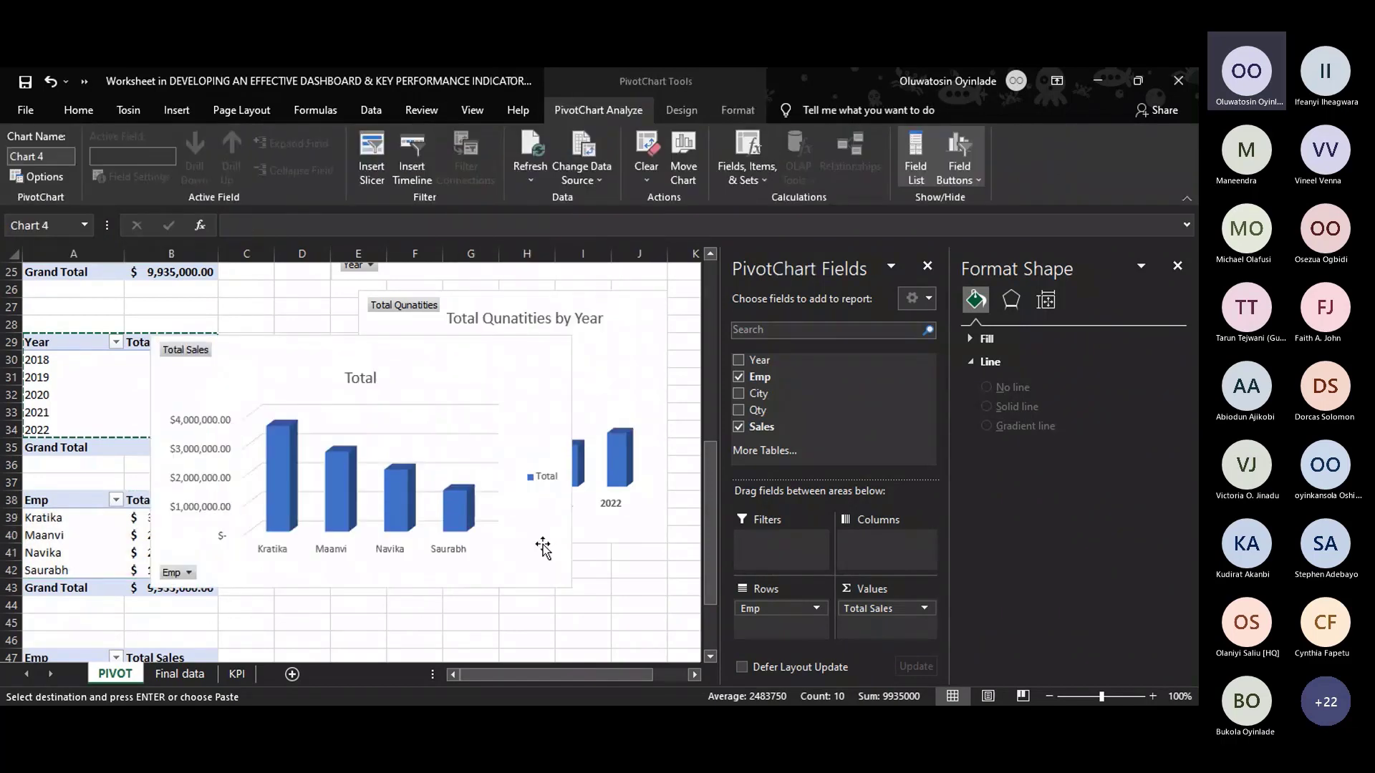
Delete the legend from the new employee sales chart, keeping the chart itself.
scroll(534, 560, "down", 2)
left_click(559, 372)
key("Delete")
key("Delete")
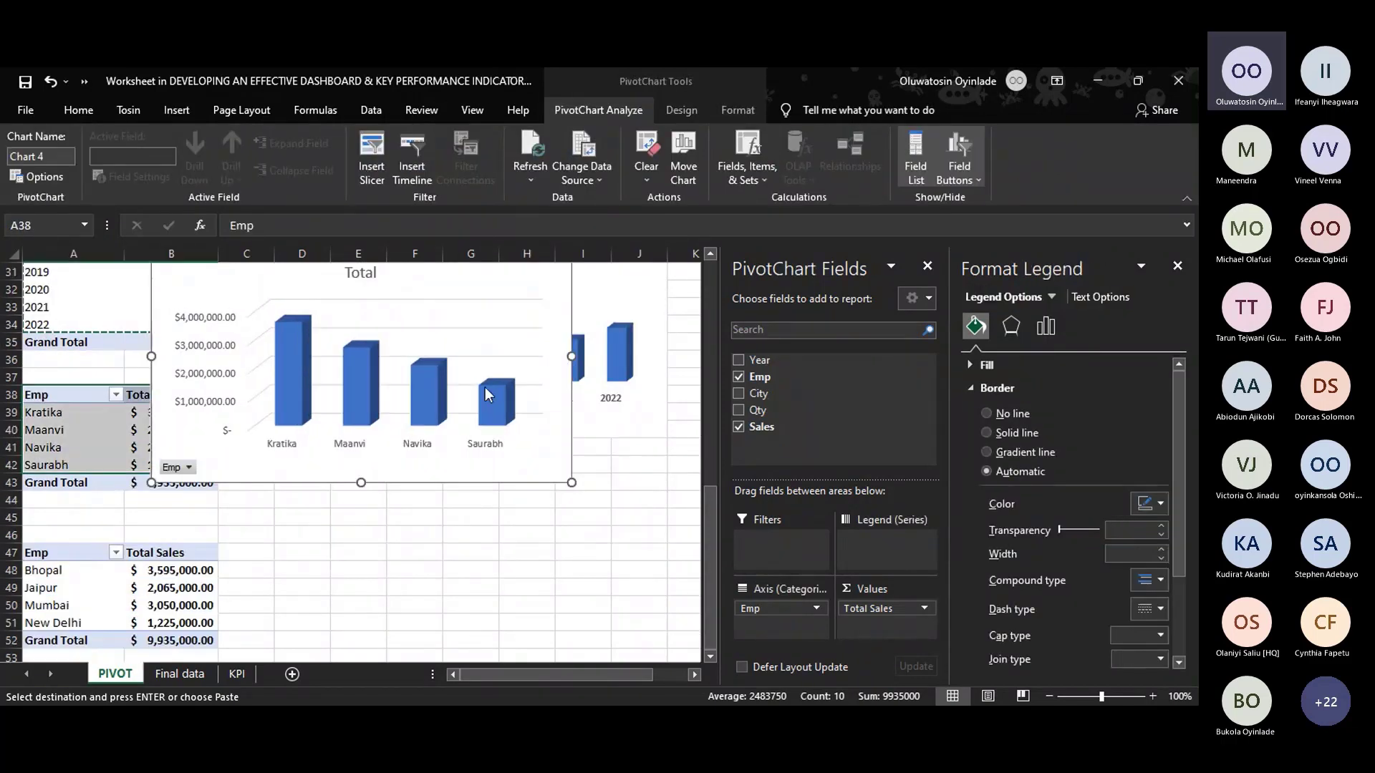
key("ctrl+z")
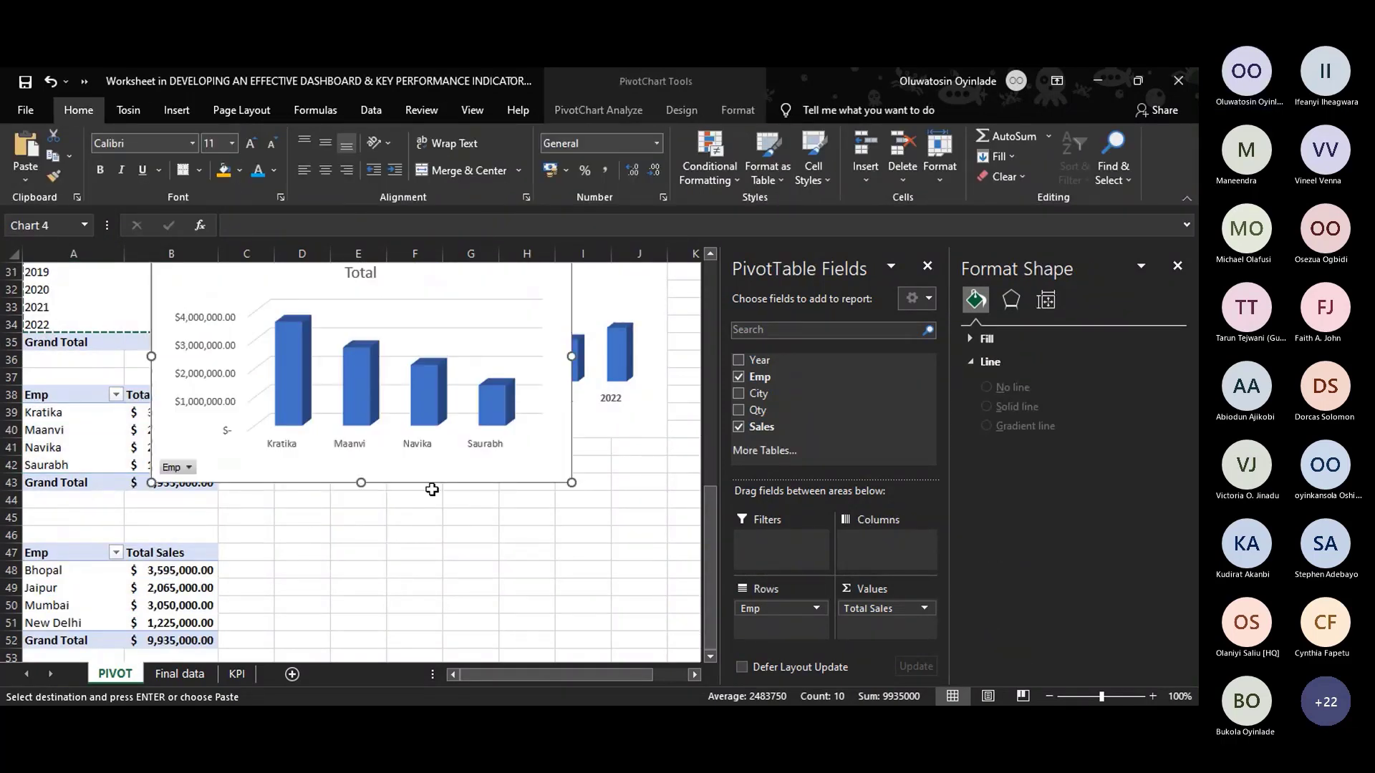
Narrow the employee sales chart, move it directly below the quantities chart, and extend its right edge to match that chart.
scroll(512, 415, "up", 2)
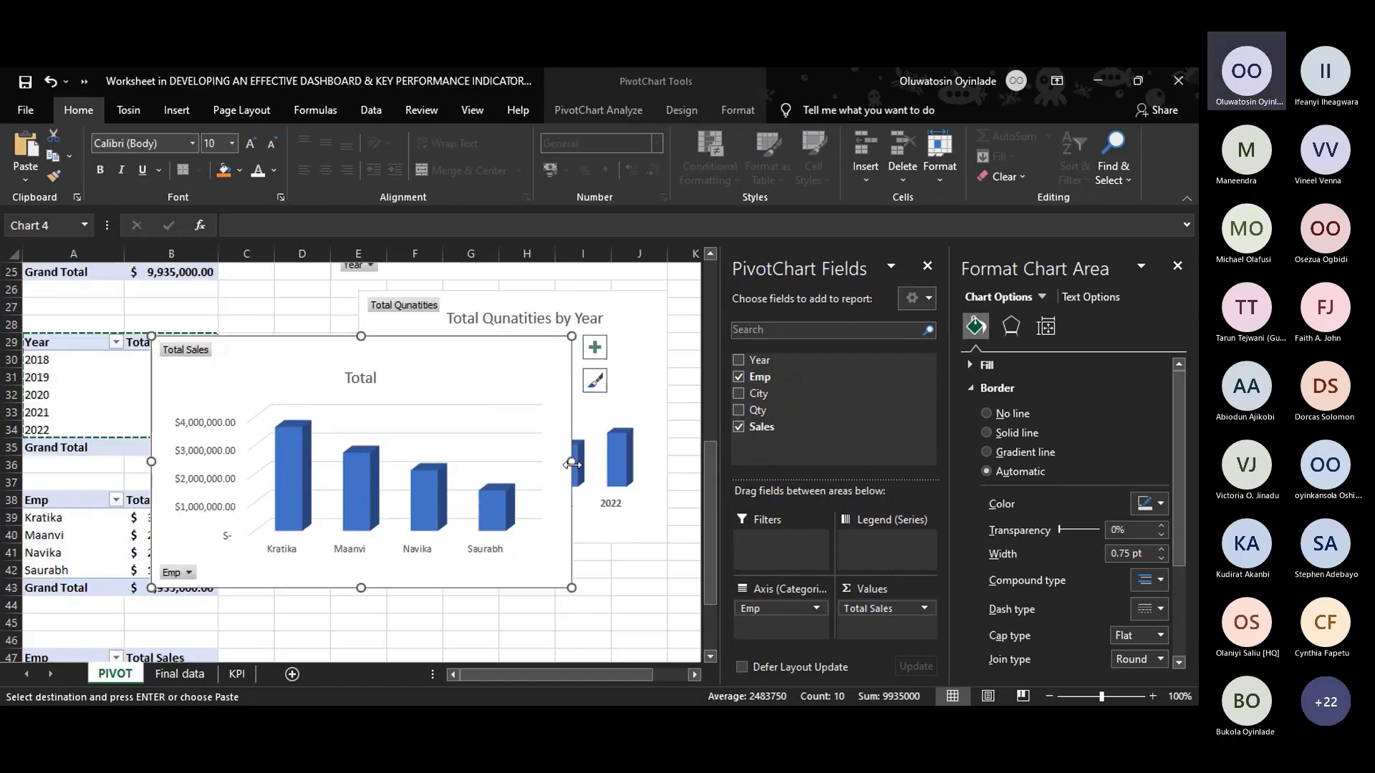
left_click_drag(464, 449, 459, 448)
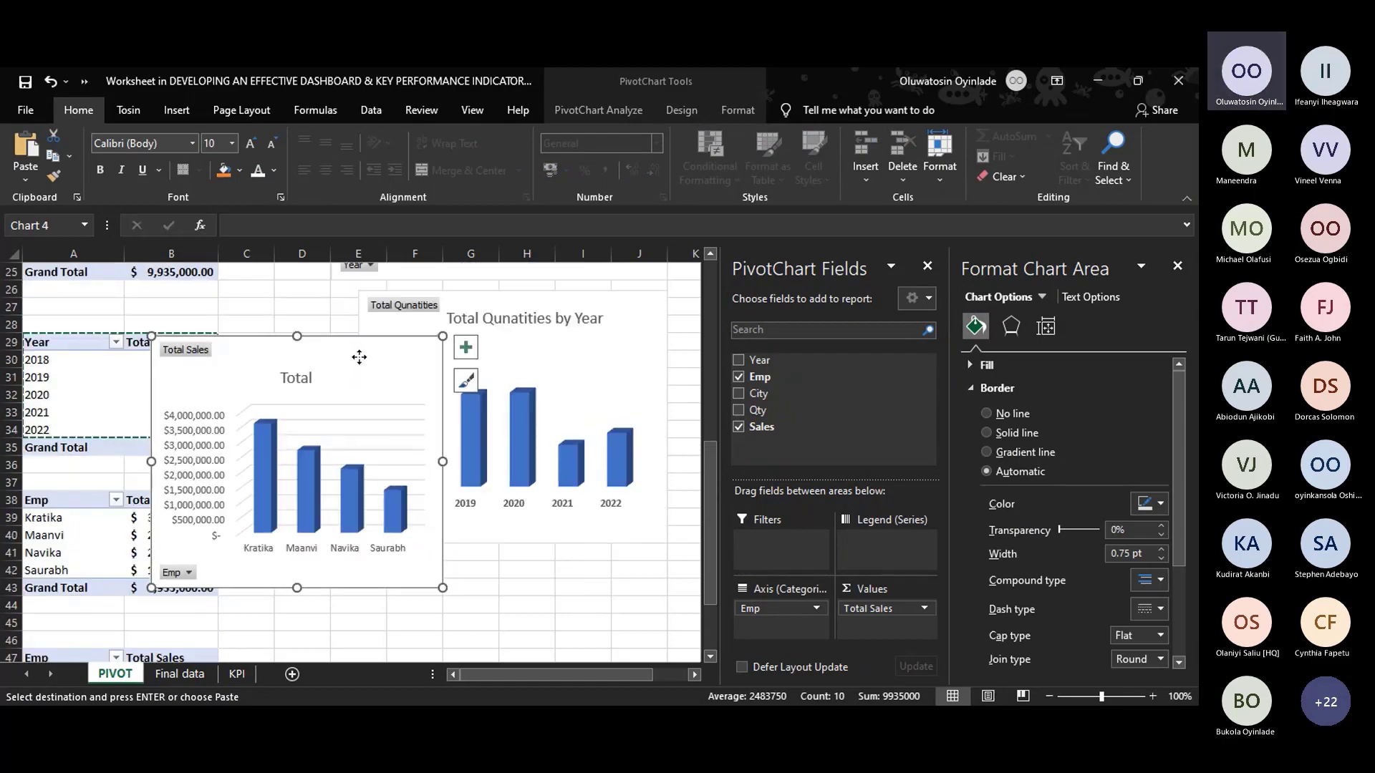
left_click_drag(358, 357, 539, 558)
scroll(539, 558, "down", 3)
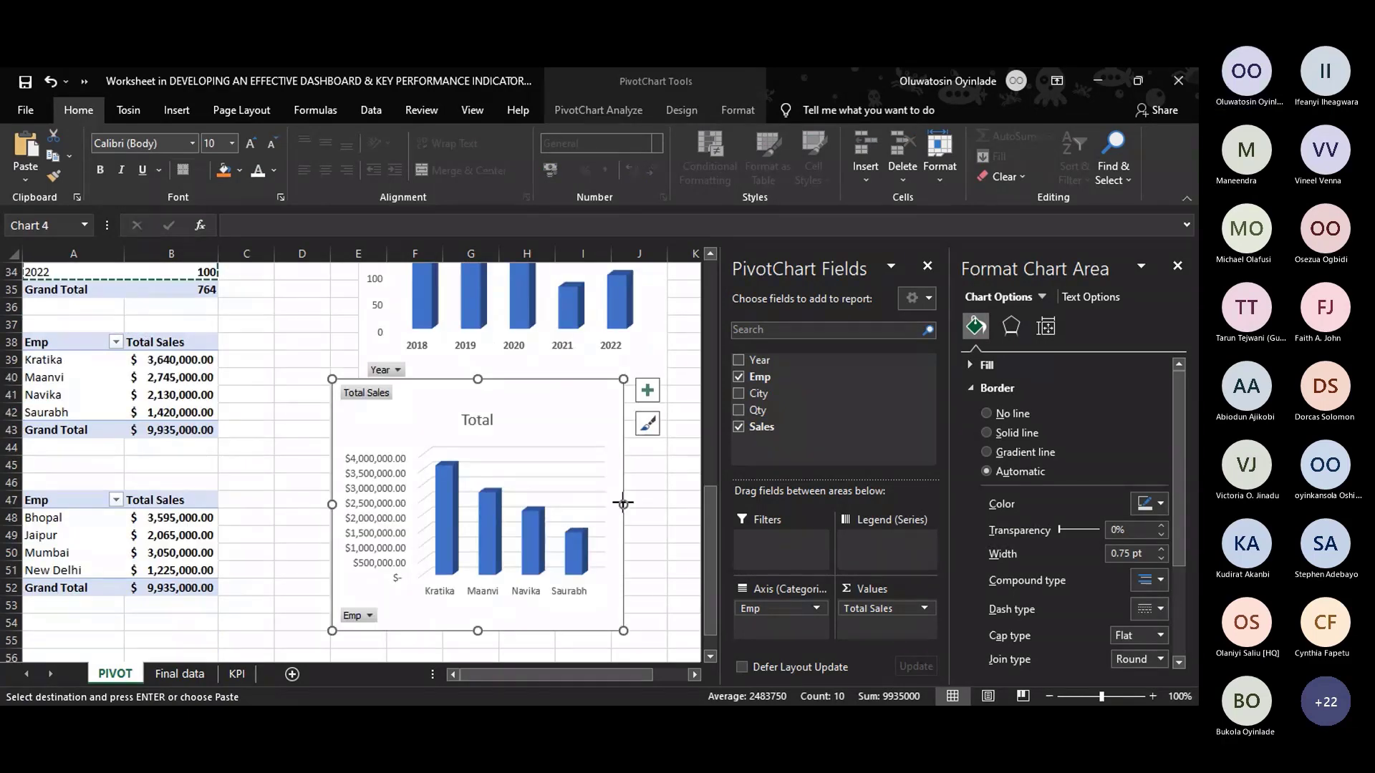
left_click_drag(623, 504, 667, 505)
Set the employee sales chart's vertical axis display units to Millions, and bold the employee labels on its horizontal axis.
left_click(344, 475)
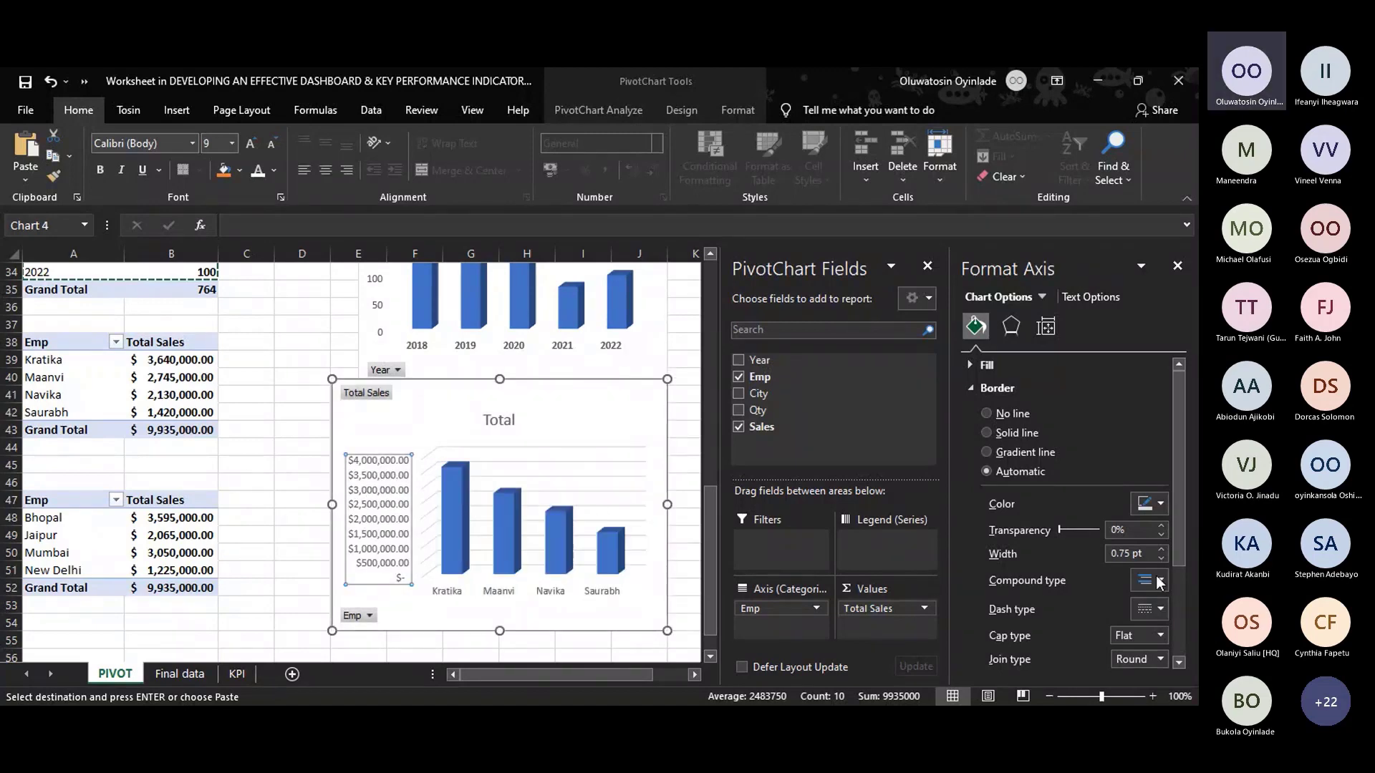
left_click(1080, 326)
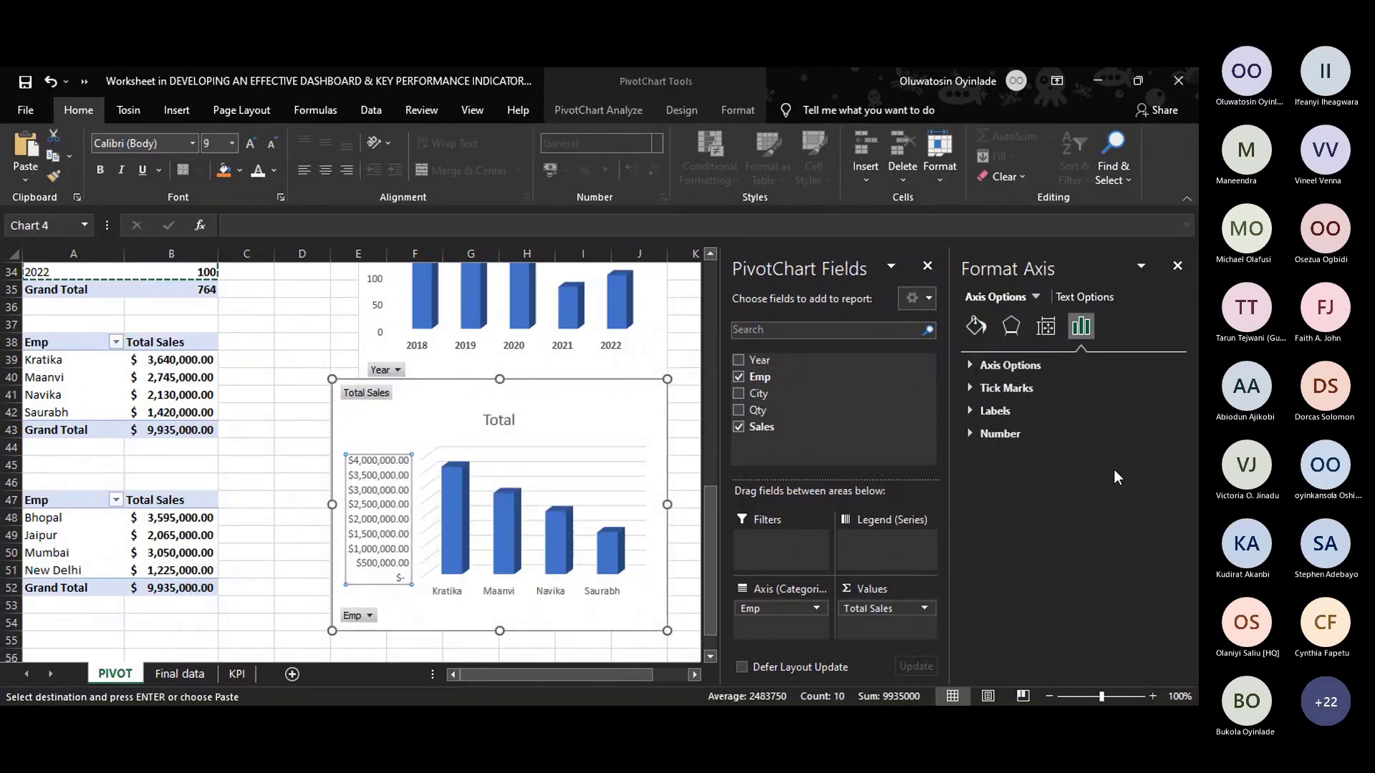
left_click(979, 363)
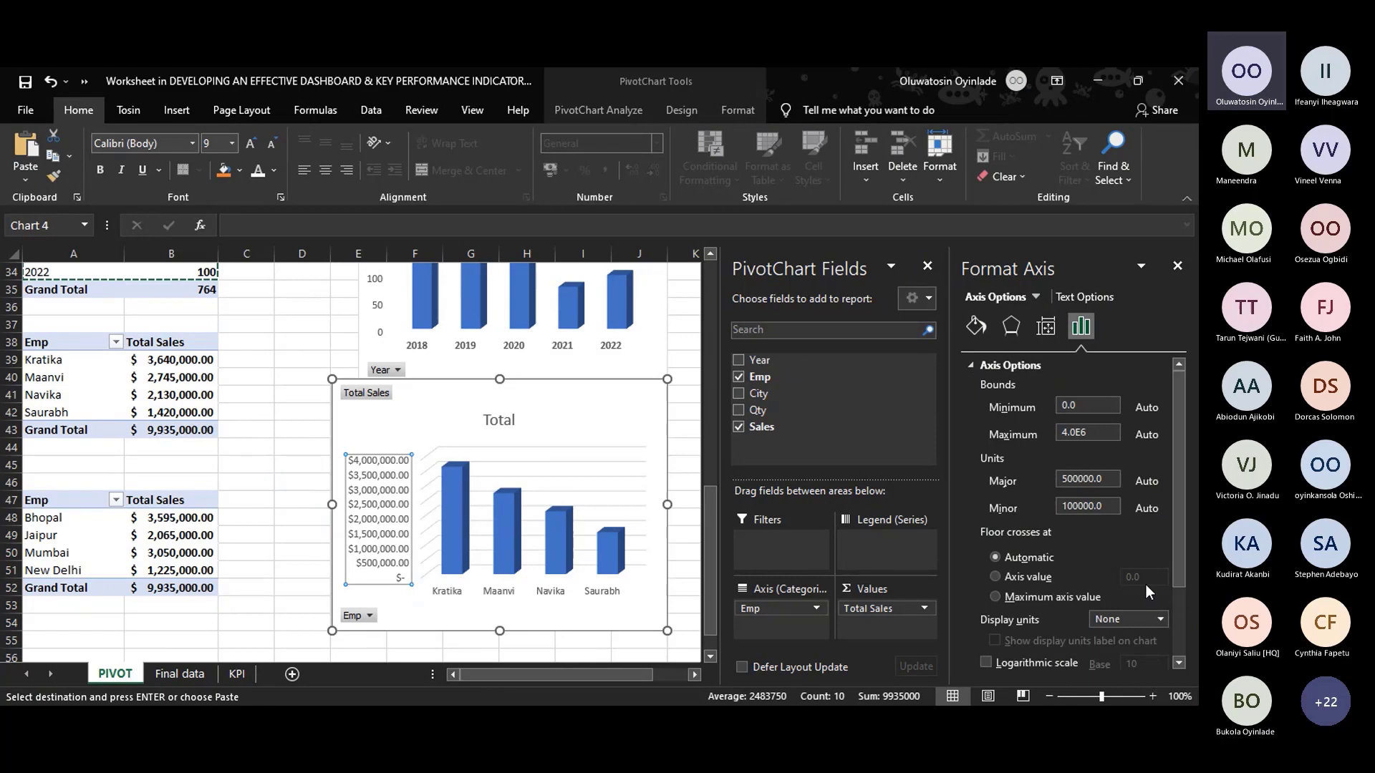
left_click(1159, 619)
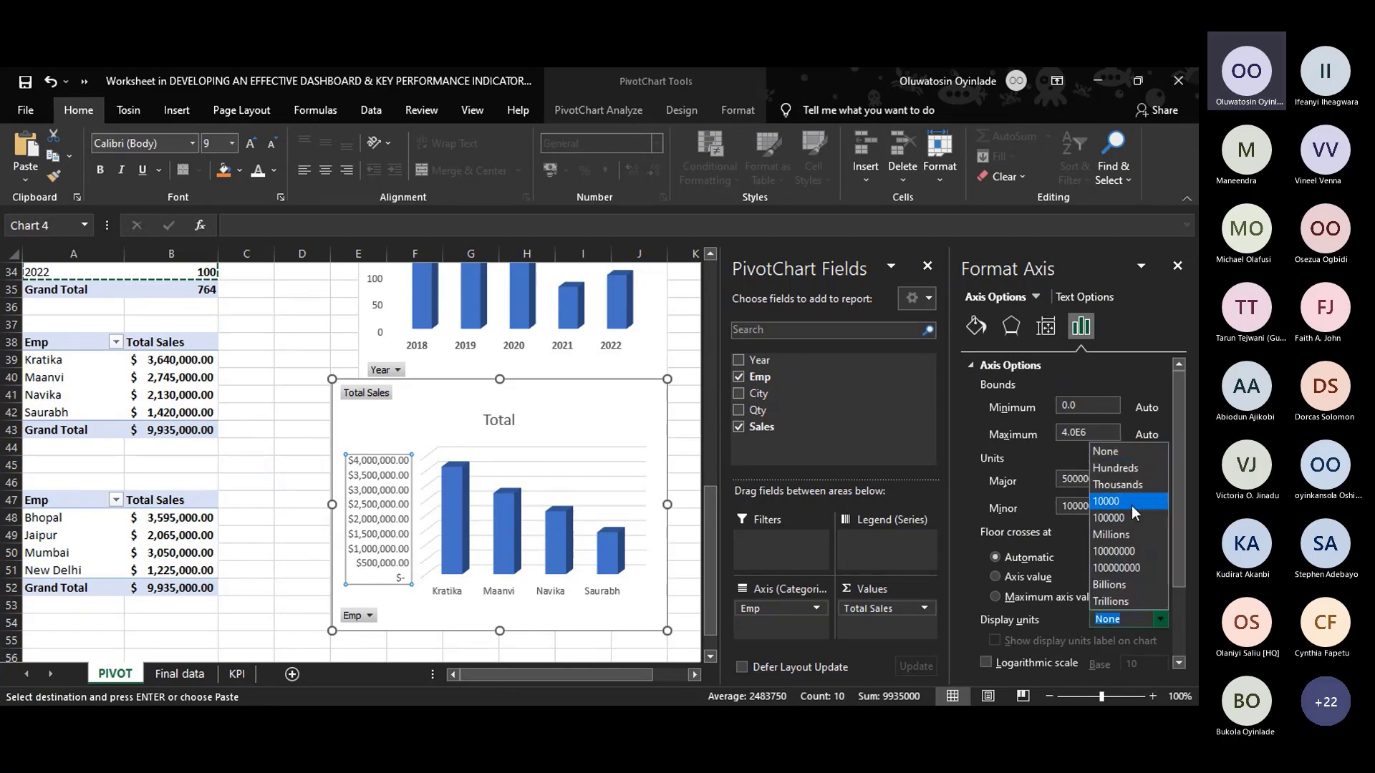
left_click(1127, 534)
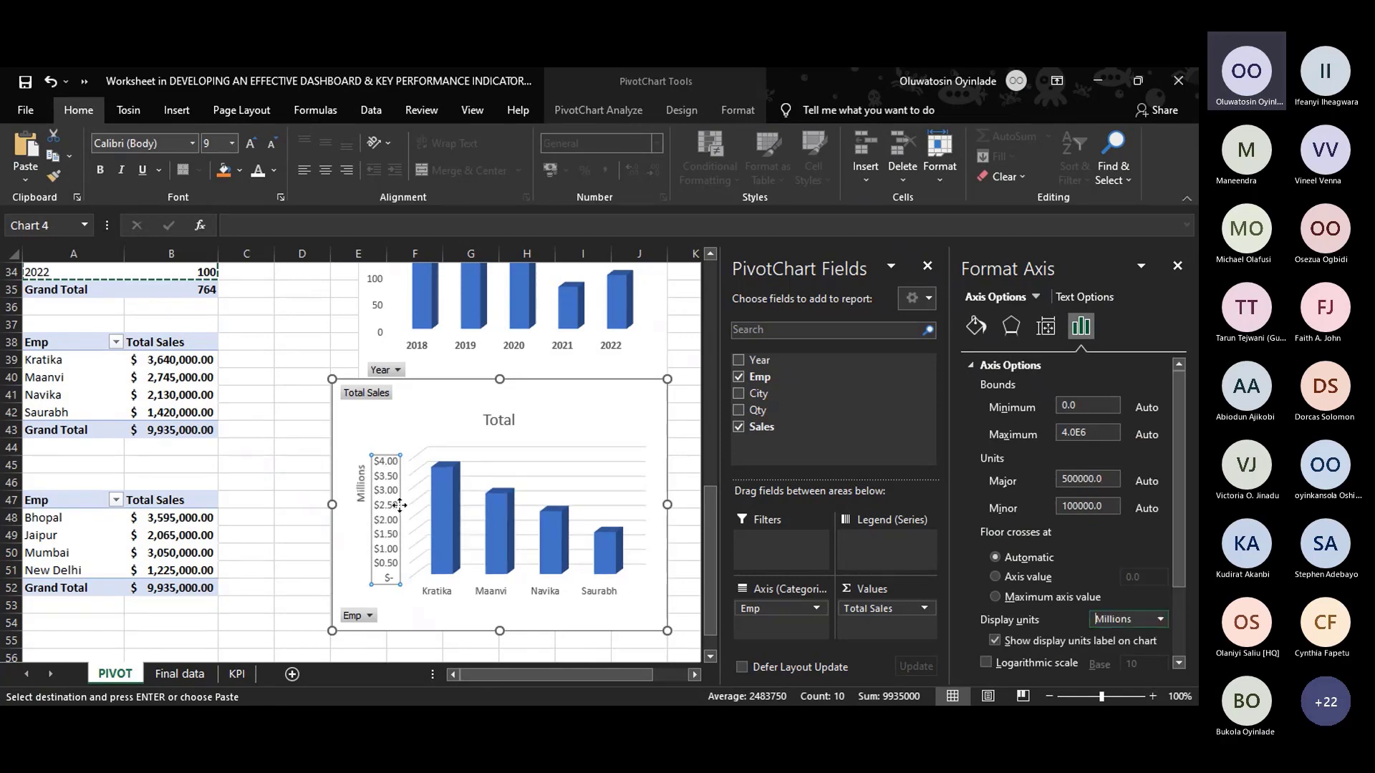
left_click(455, 588)
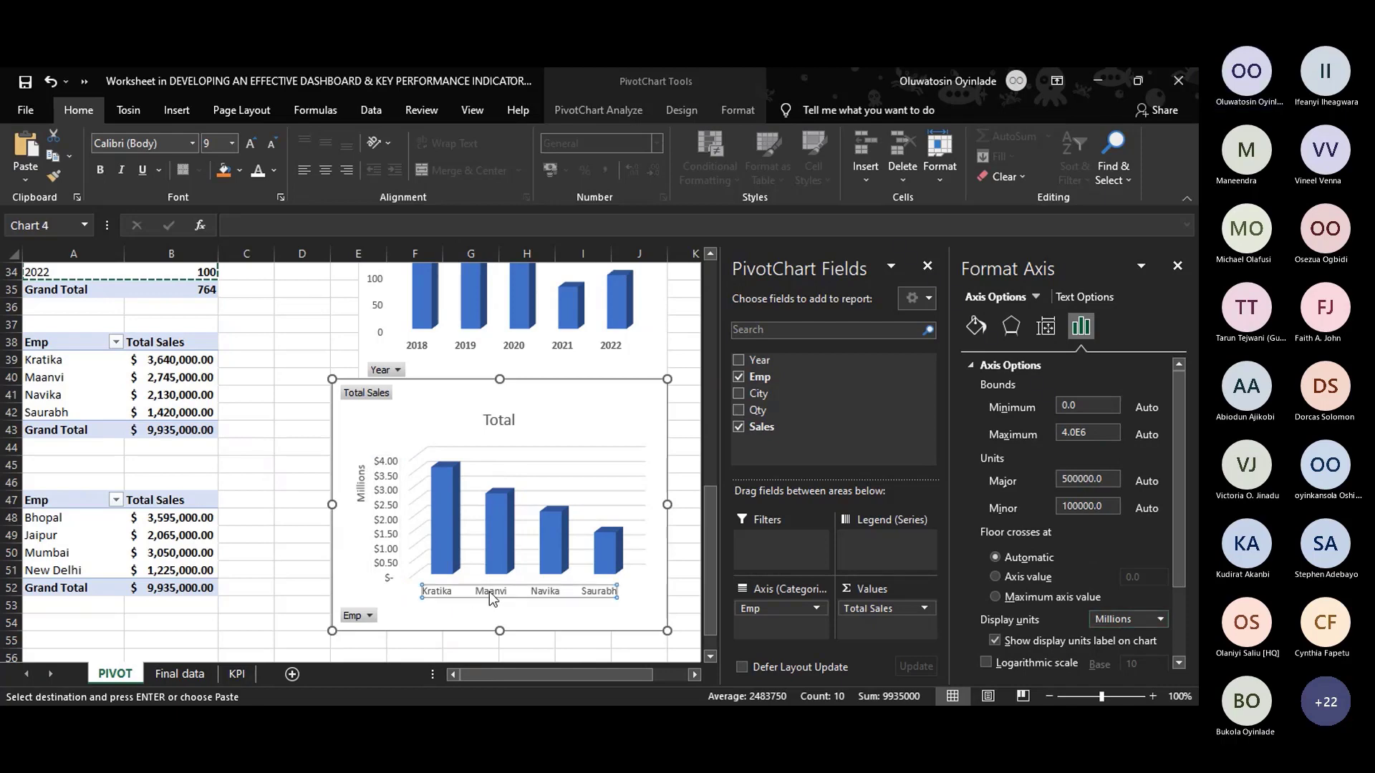
Hide the employee sales chart's major gridlines by setting their line to No line.
left_click(574, 491)
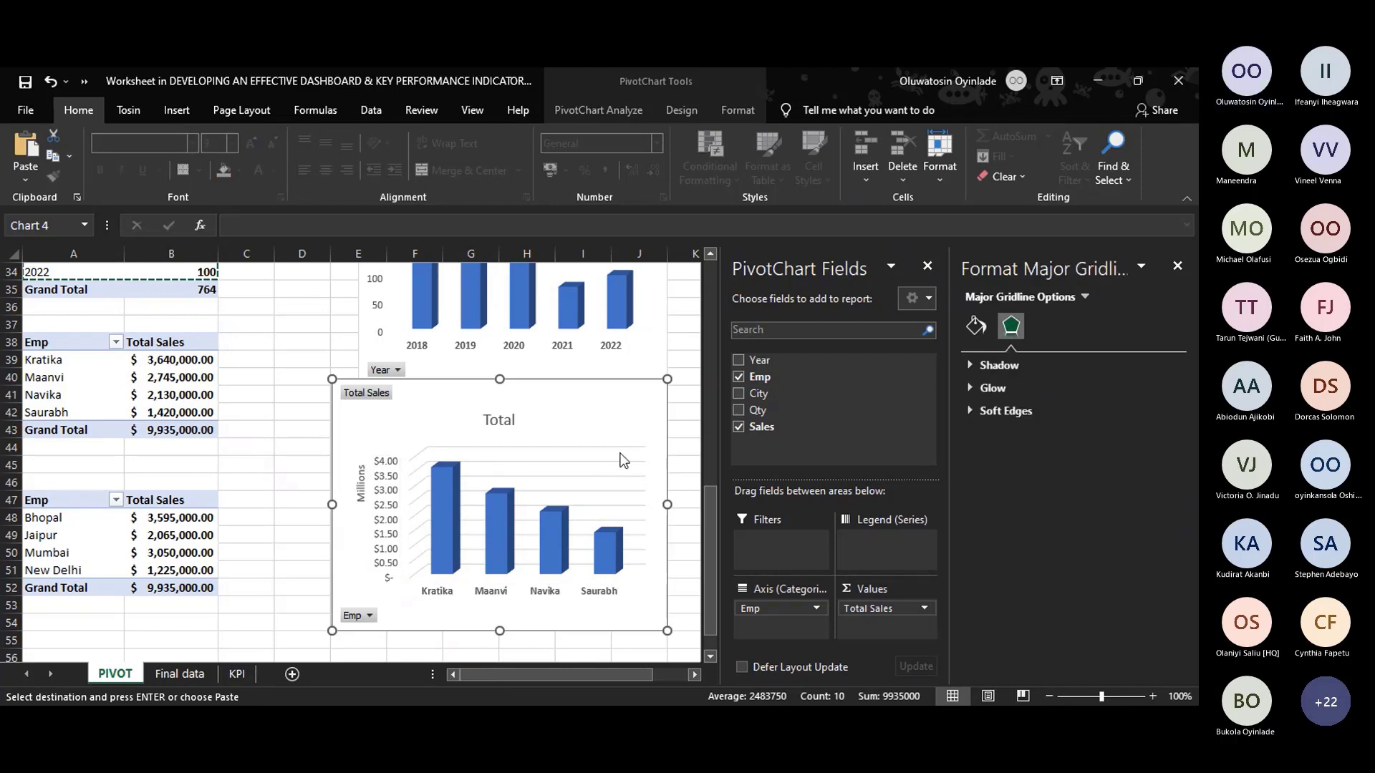
left_click(557, 484)
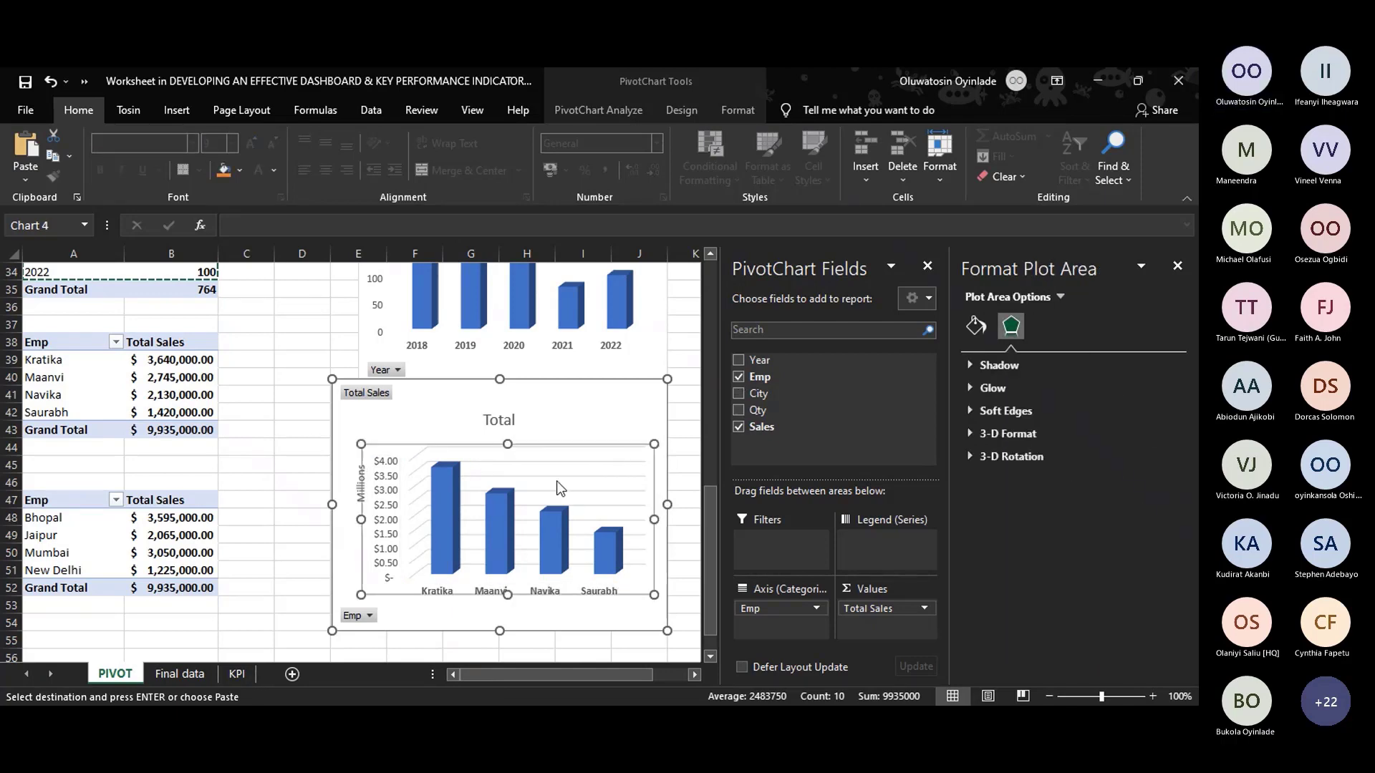
right_click(574, 470)
left_click(528, 466)
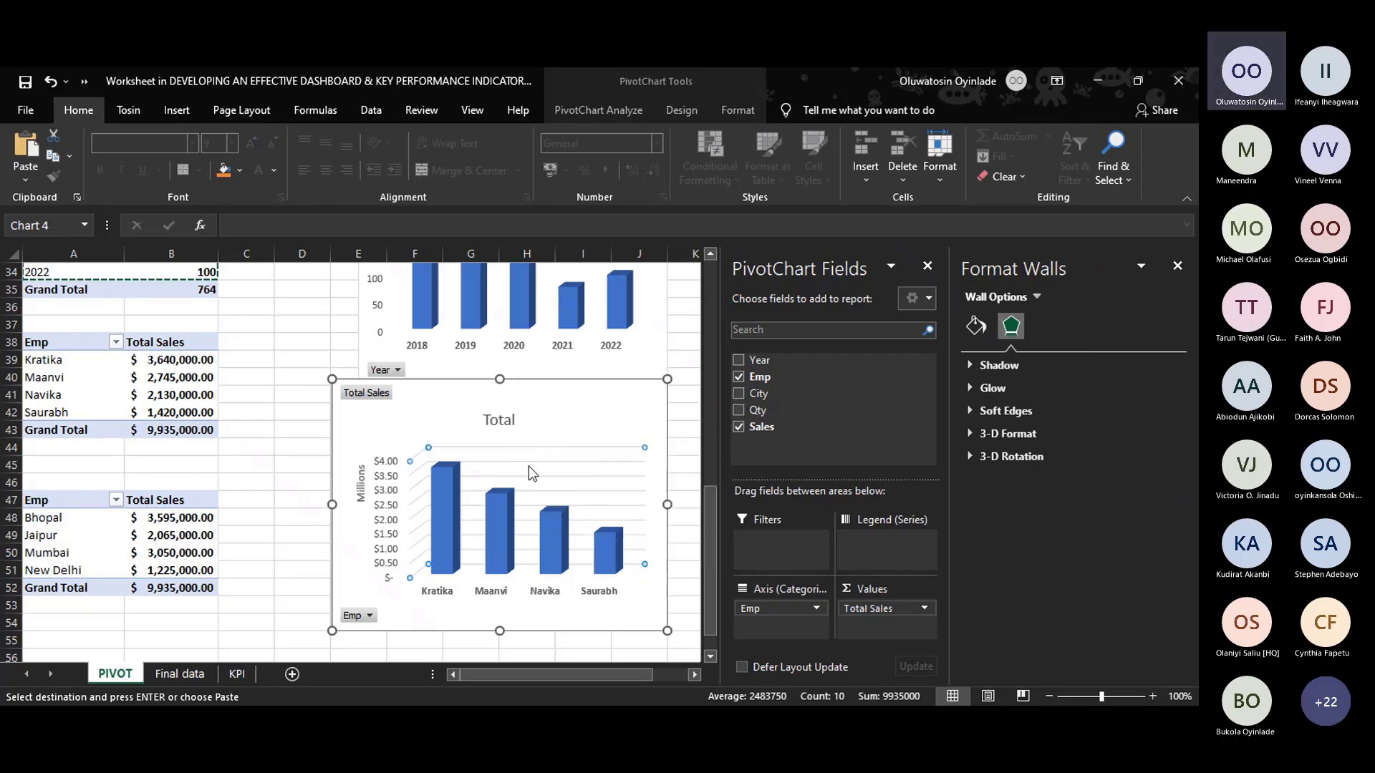
left_click(532, 483)
right_click(532, 483)
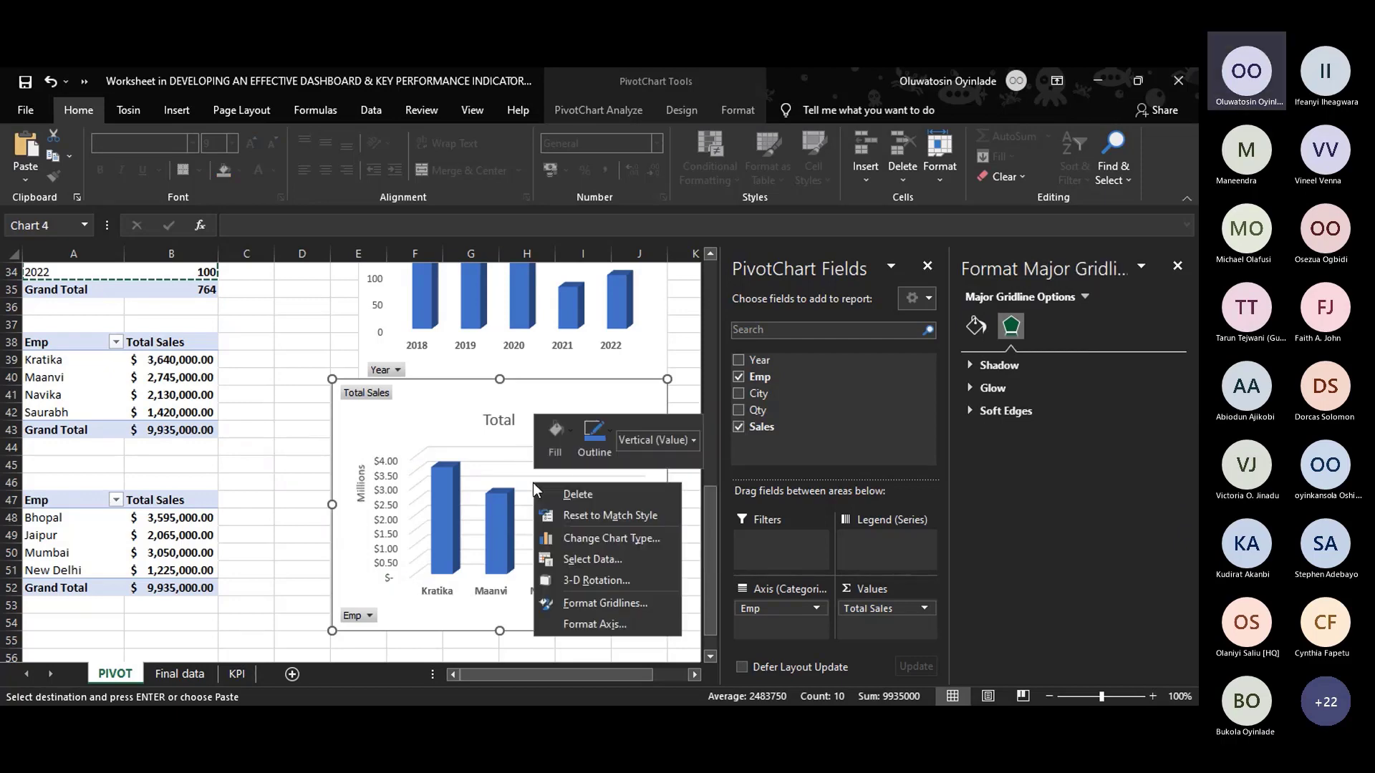
left_click(608, 607)
Retitle the employee sales chart "Total by Emp".
left_click(514, 417)
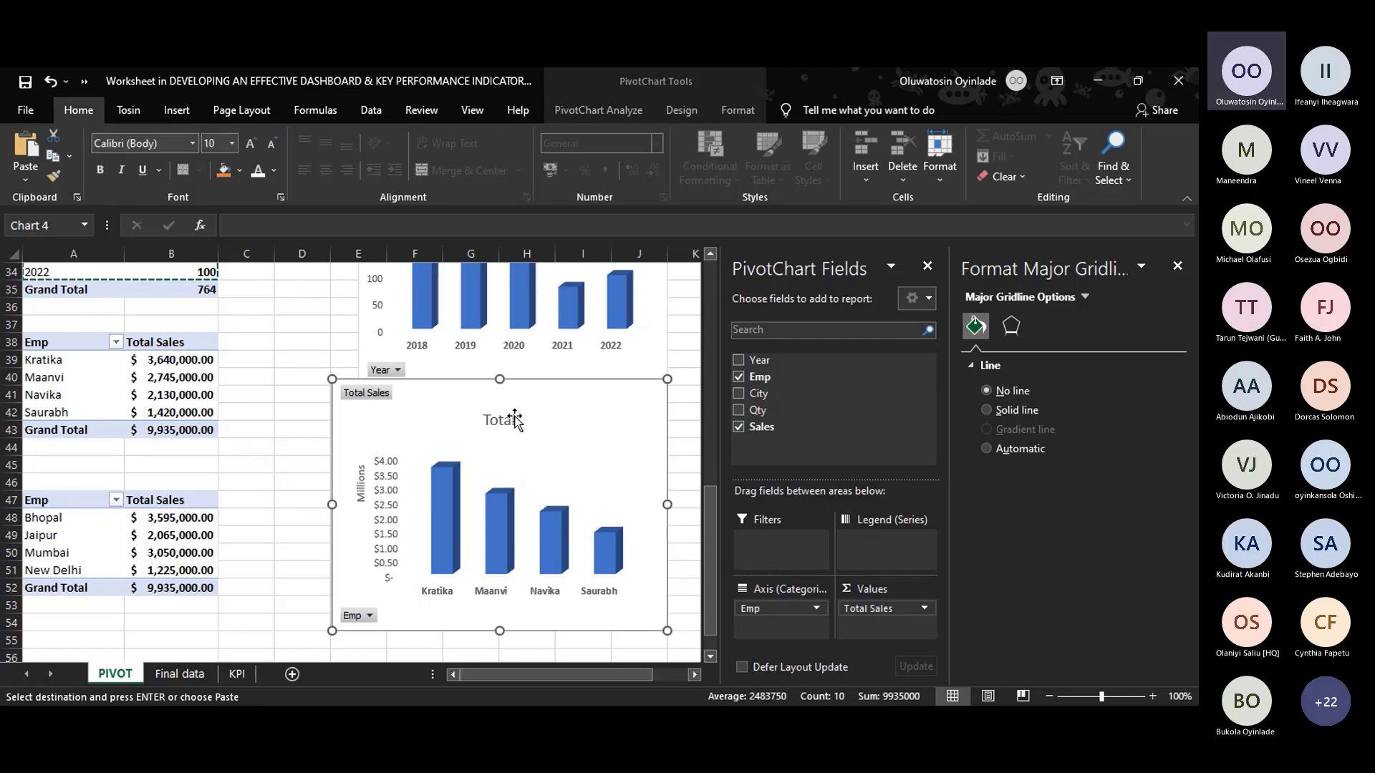
left_click_drag(489, 417, 512, 423)
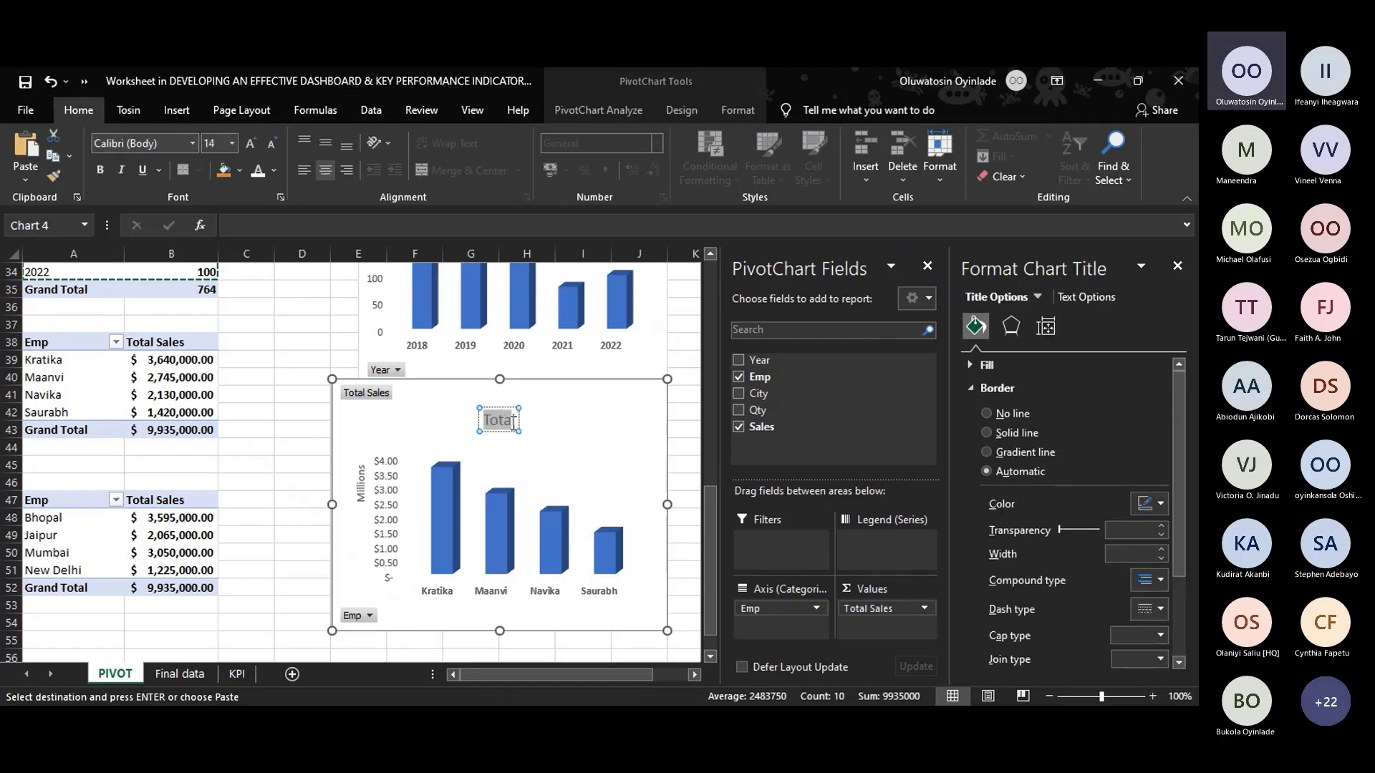
key("BackSpace")
type("otal")
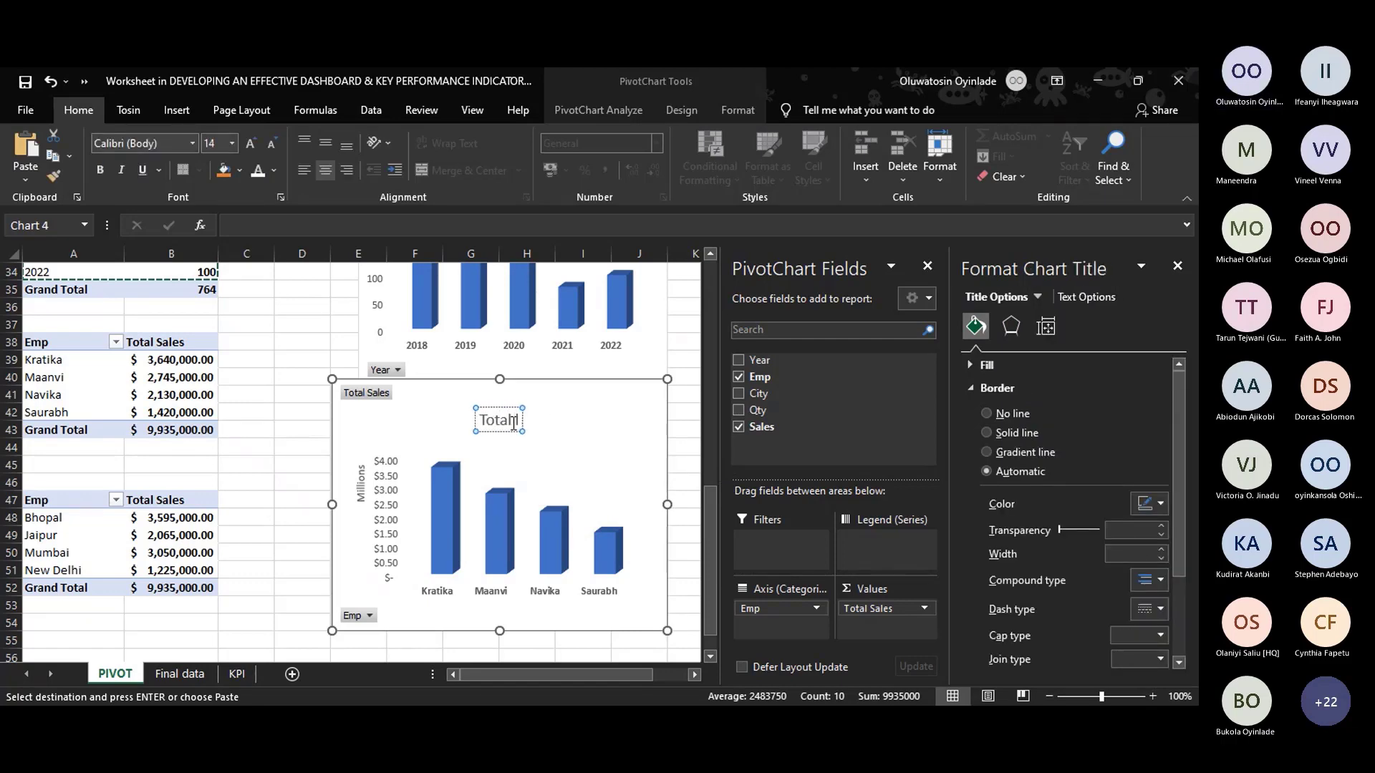
type(" by Empl")
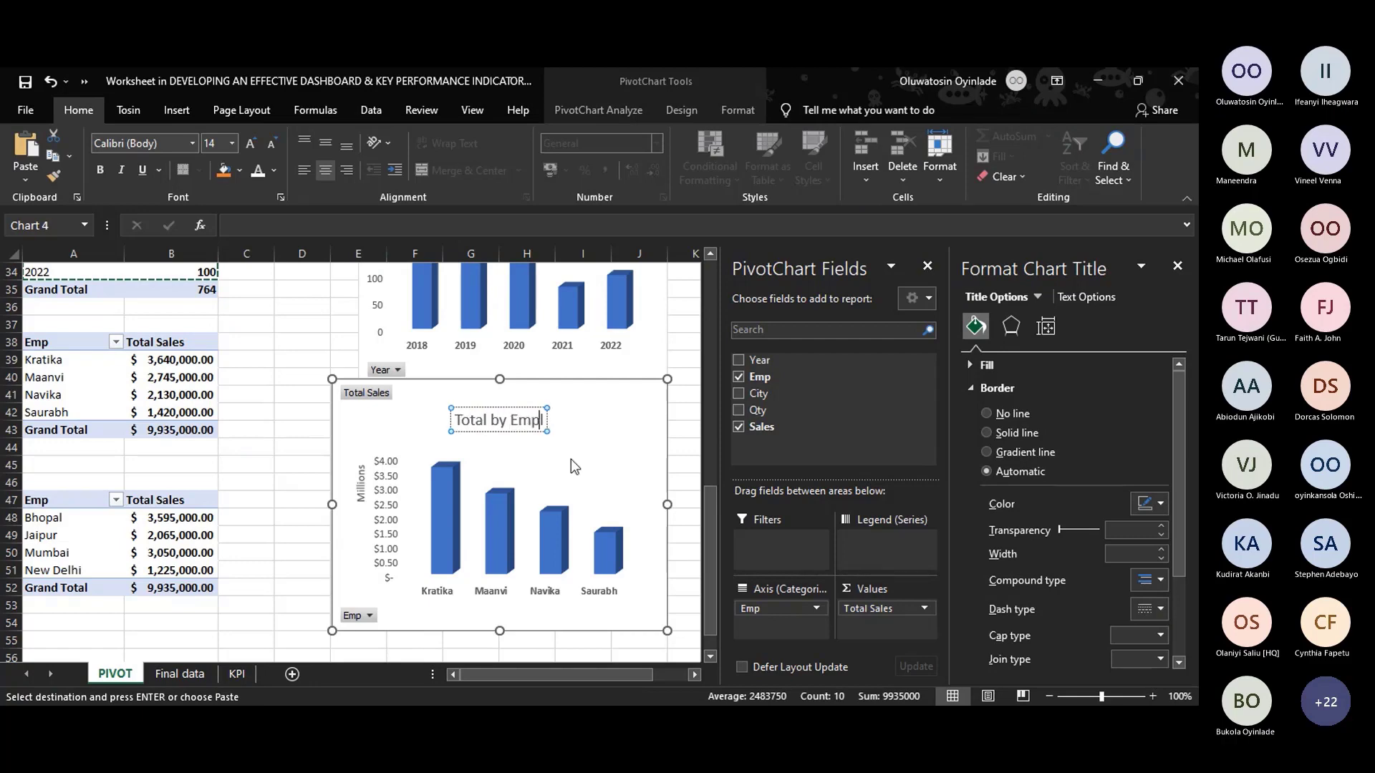
key("BackSpace")
left_click(570, 458)
Move the "Total by Emp" title slightly higher and align the chart's left edge with the quantities chart above.
left_click(526, 416)
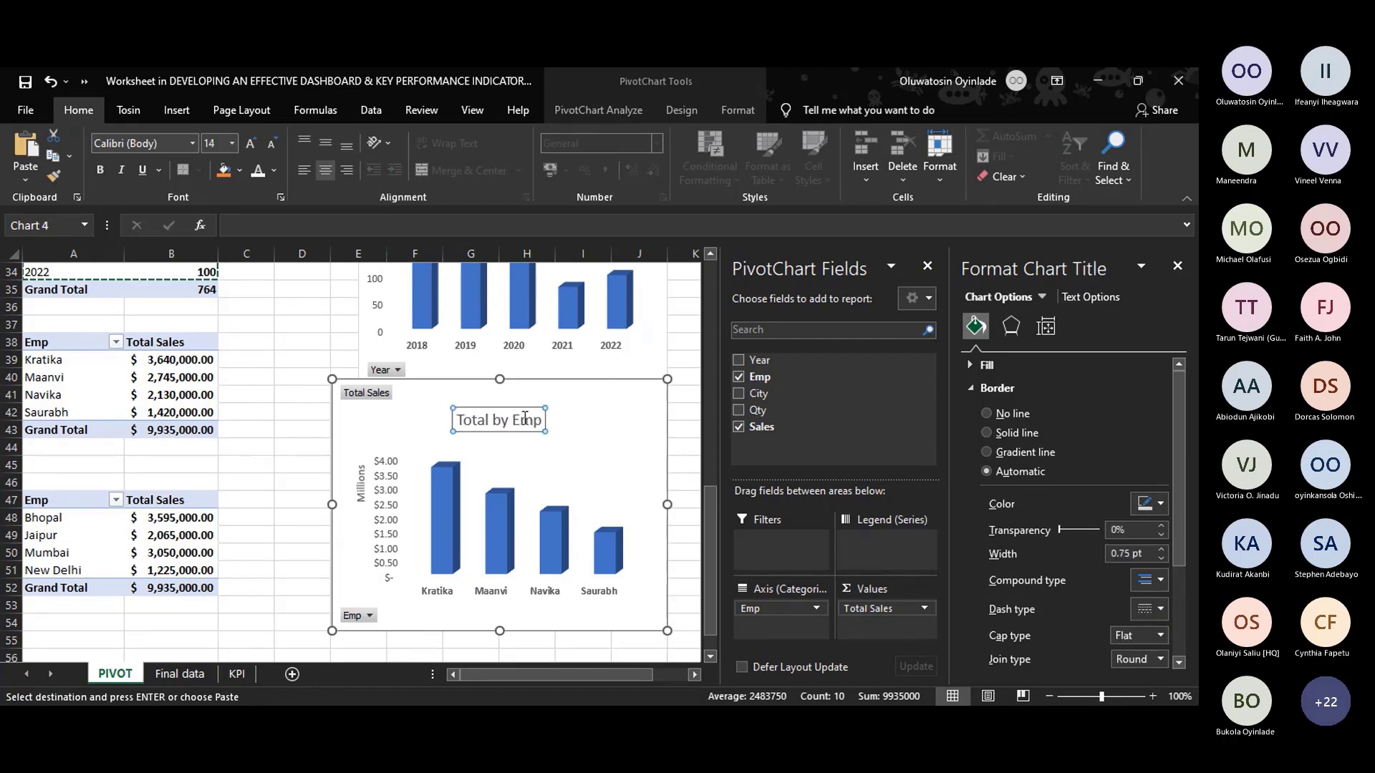
mouse_move(522, 408)
left_mouse_down()
mouse_move(520, 376)
mouse_move(533, 428)
mouse_move(532, 406)
left_mouse_up()
left_click(613, 466)
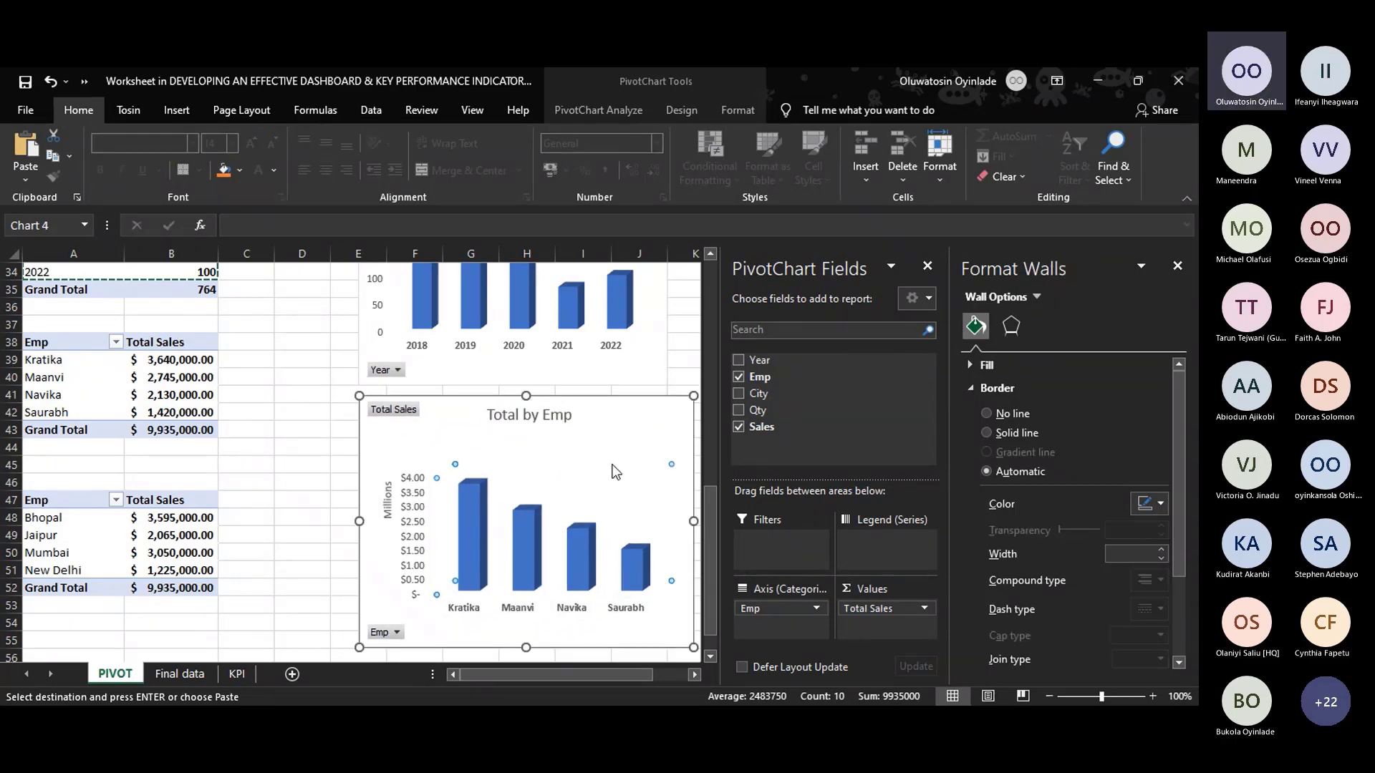
Rename the row header of the city sales PivotTable in A47 to "City".
scroll(570, 589, "down", 1)
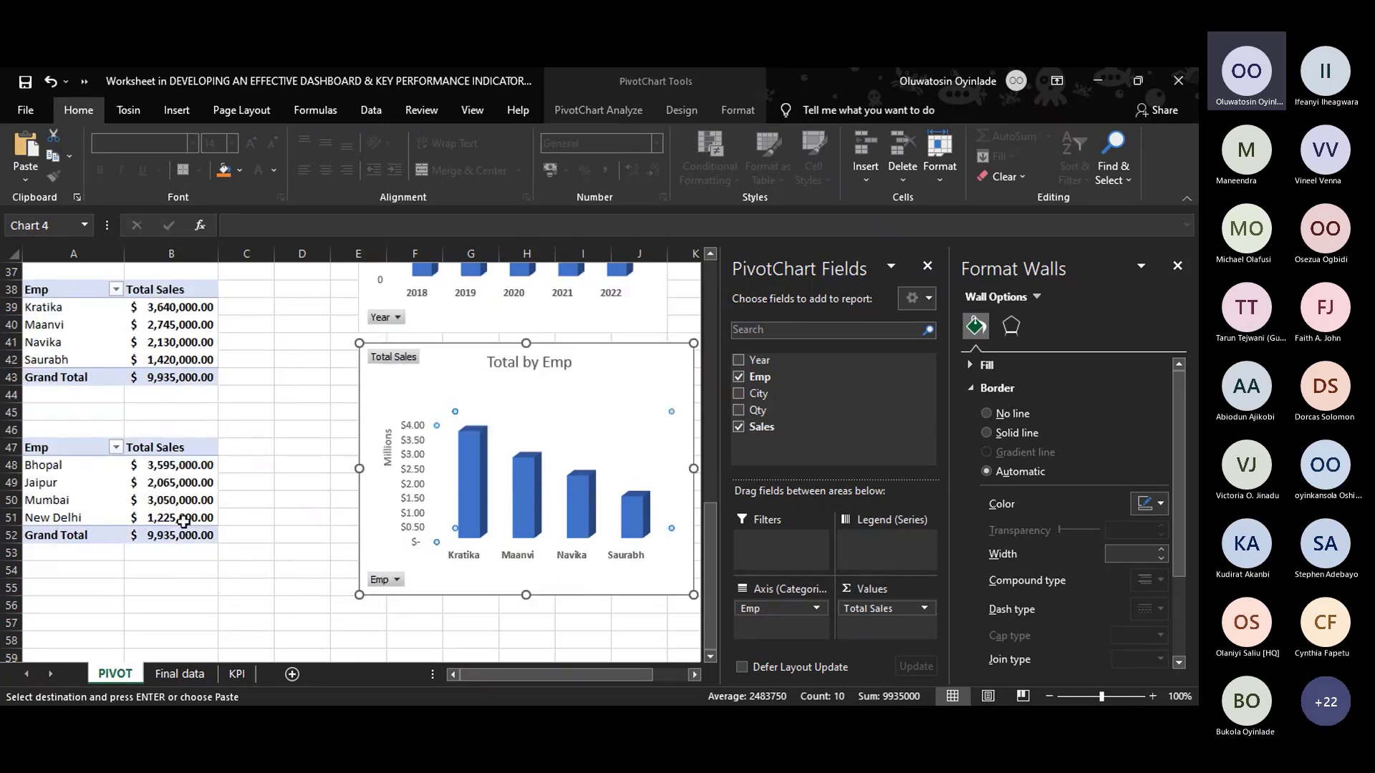
left_click(81, 451)
type("City")
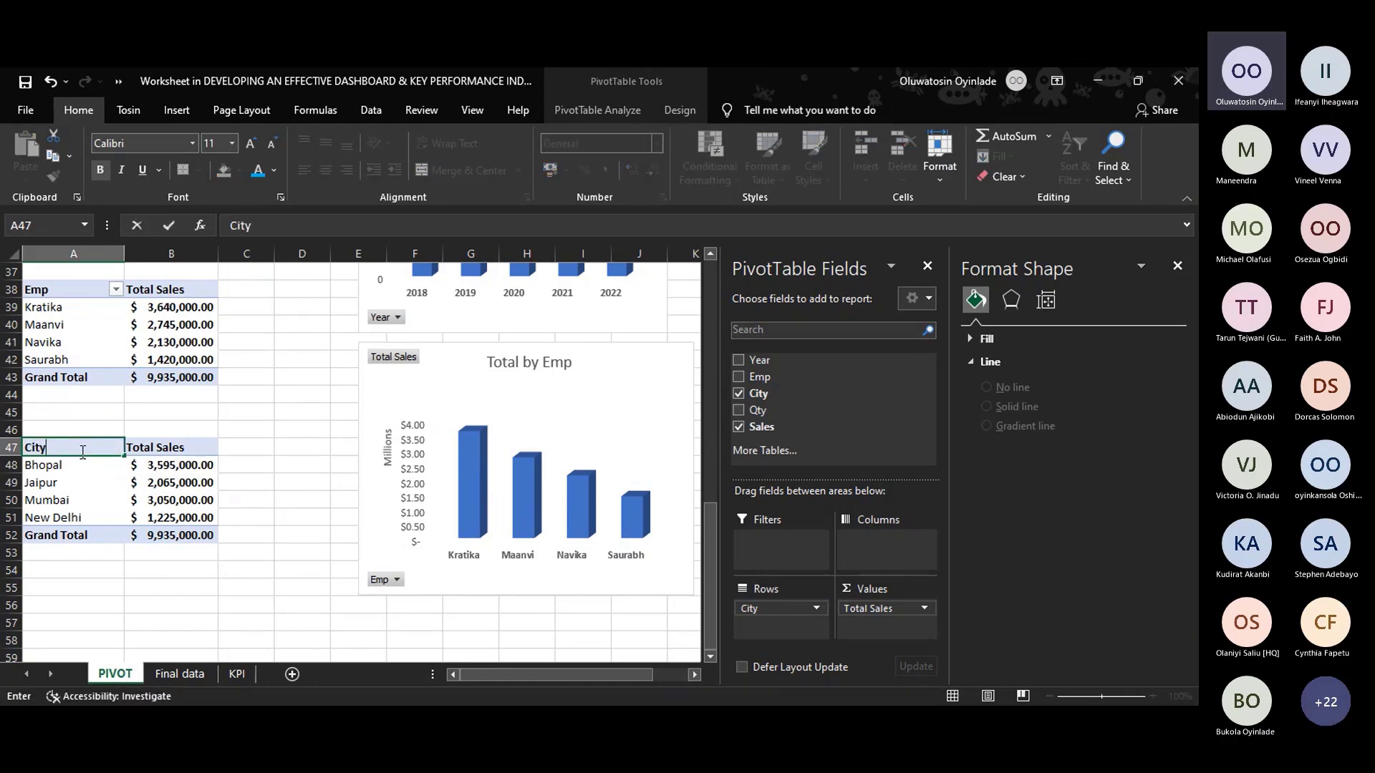
key("Return")
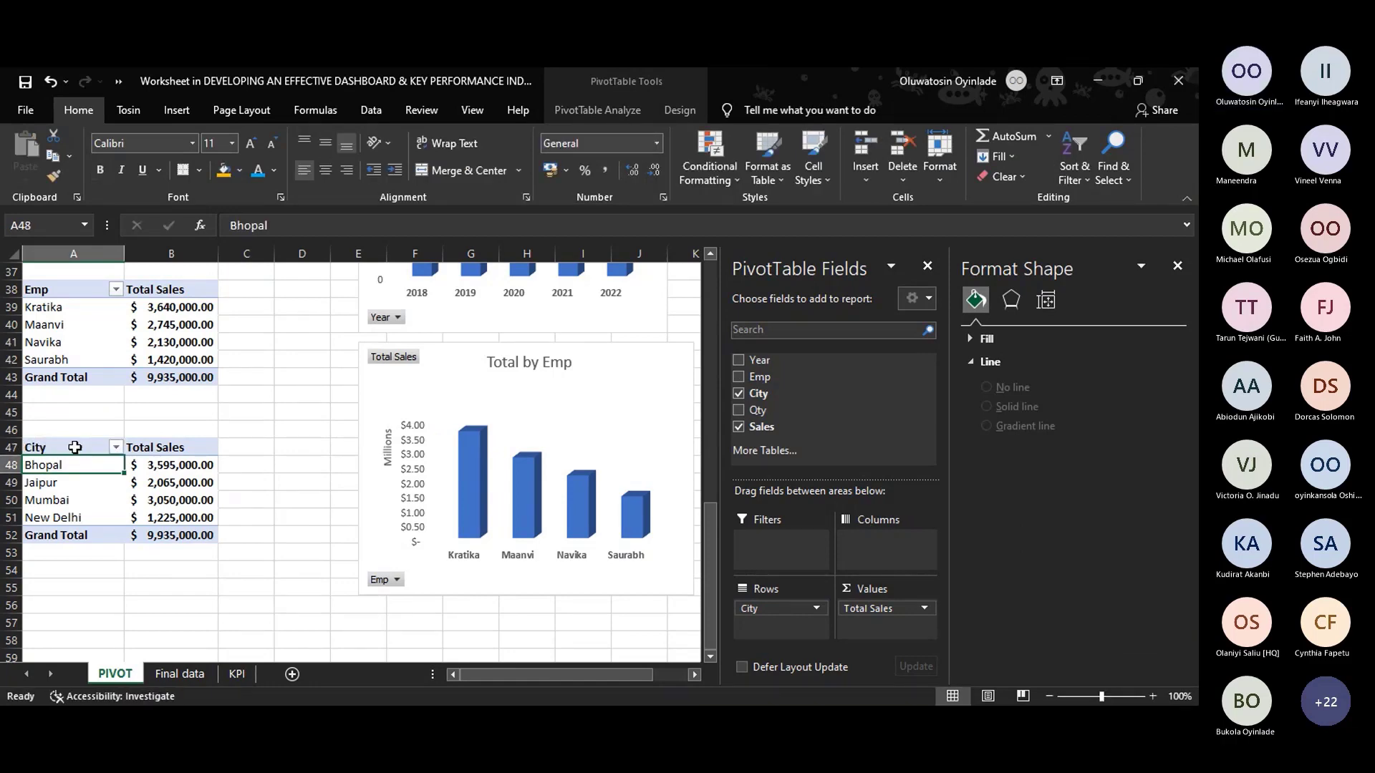
Insert a 3-D column chart from the City and Total Sales PivotTable range A47:B51.
left_click_drag(81, 452, 179, 517)
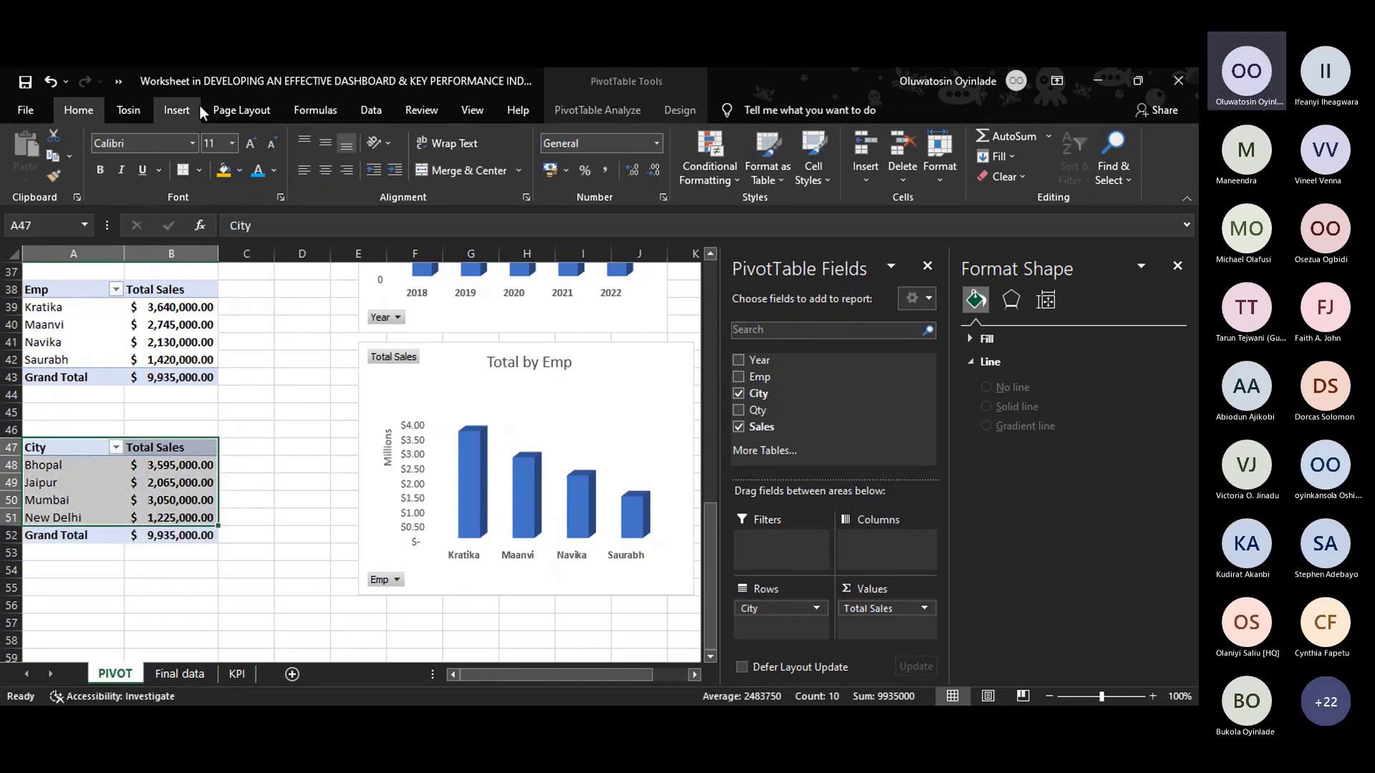
left_click(178, 109)
left_click(474, 136)
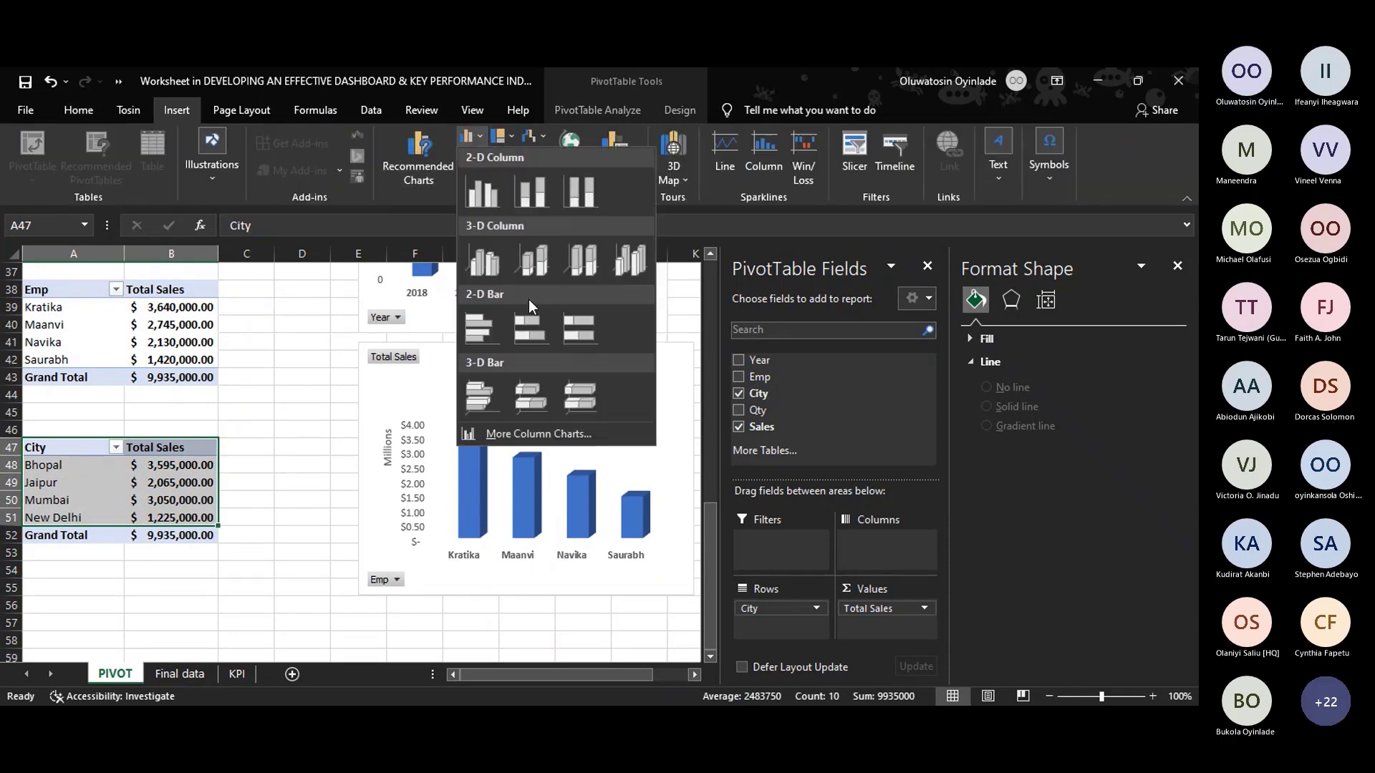
left_click(514, 255)
Retitle the city sales chart "Tota Sales by City" and move the title slightly higher.
left_click(374, 378)
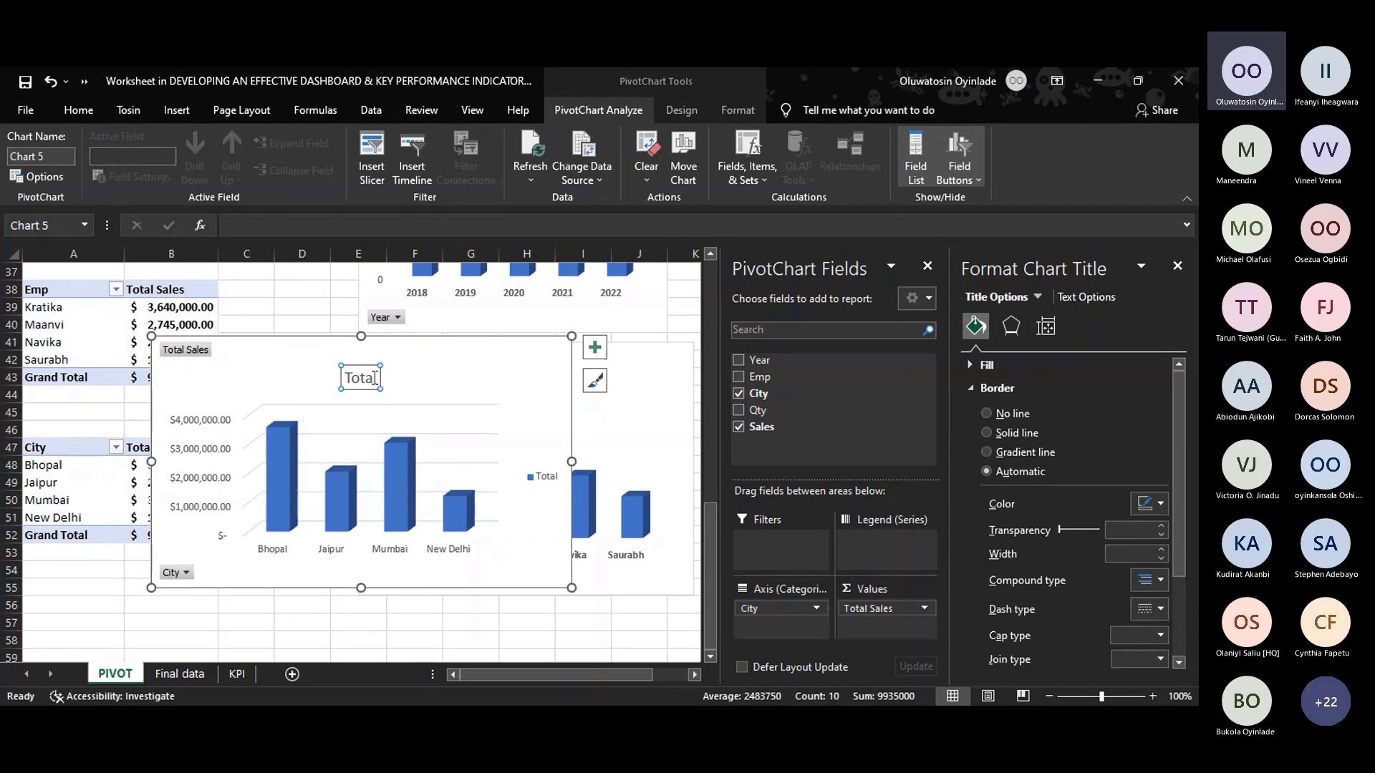
left_click(373, 378)
type("Sal")
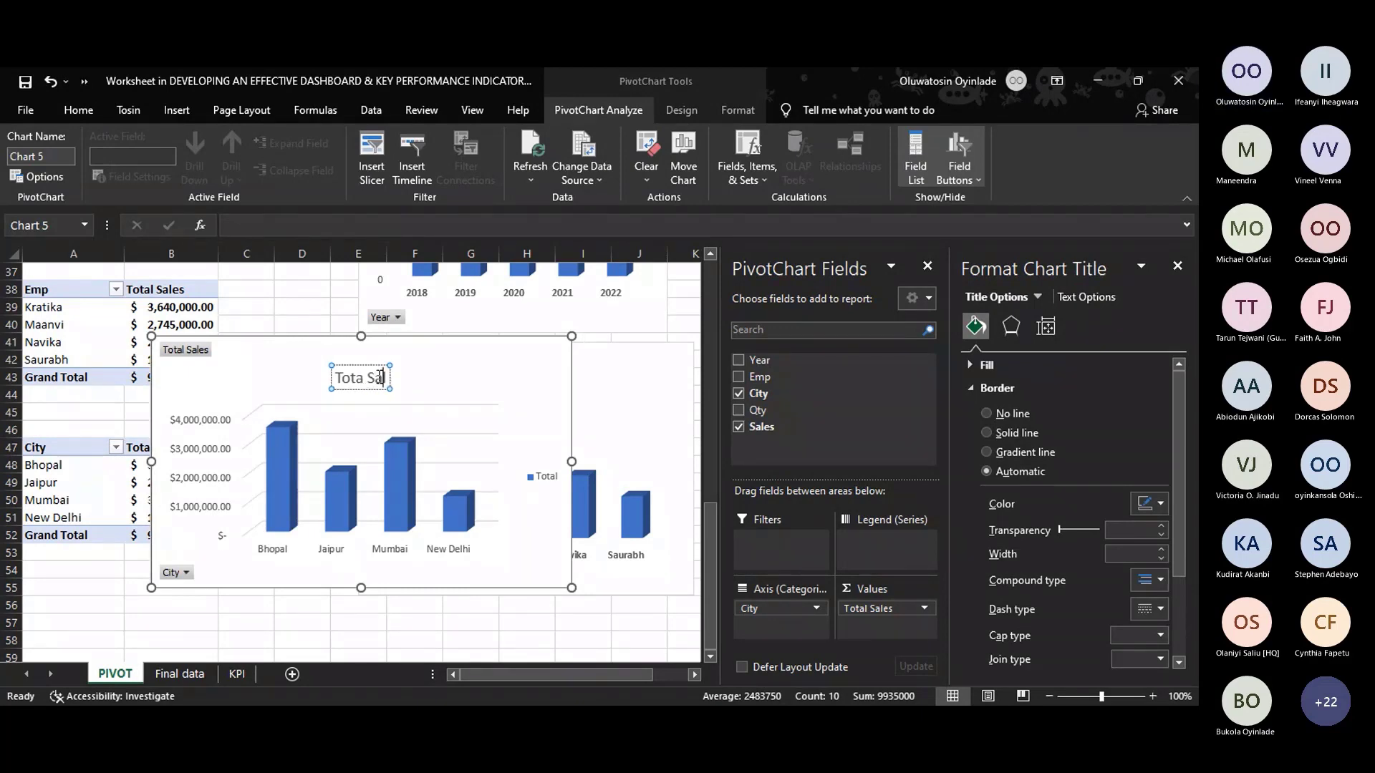
type("es by")
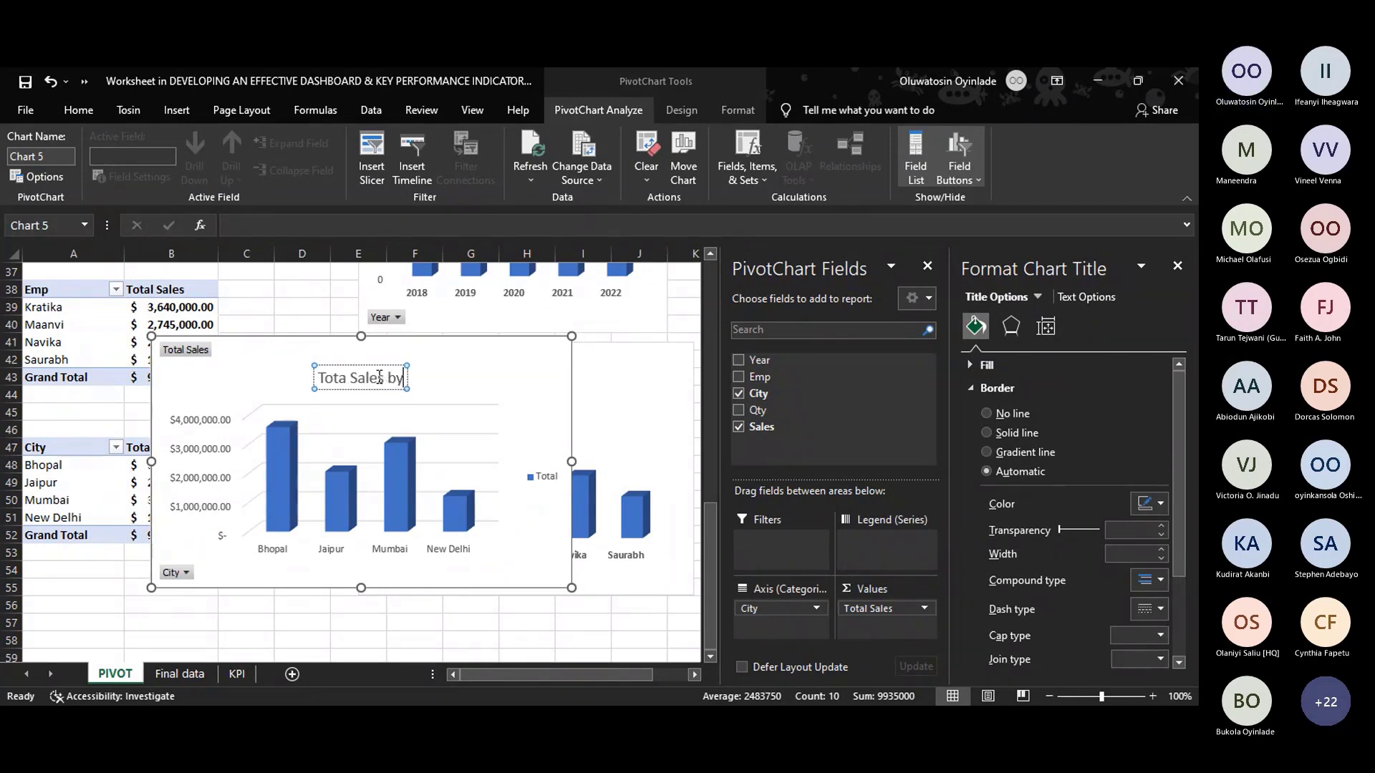
type("City")
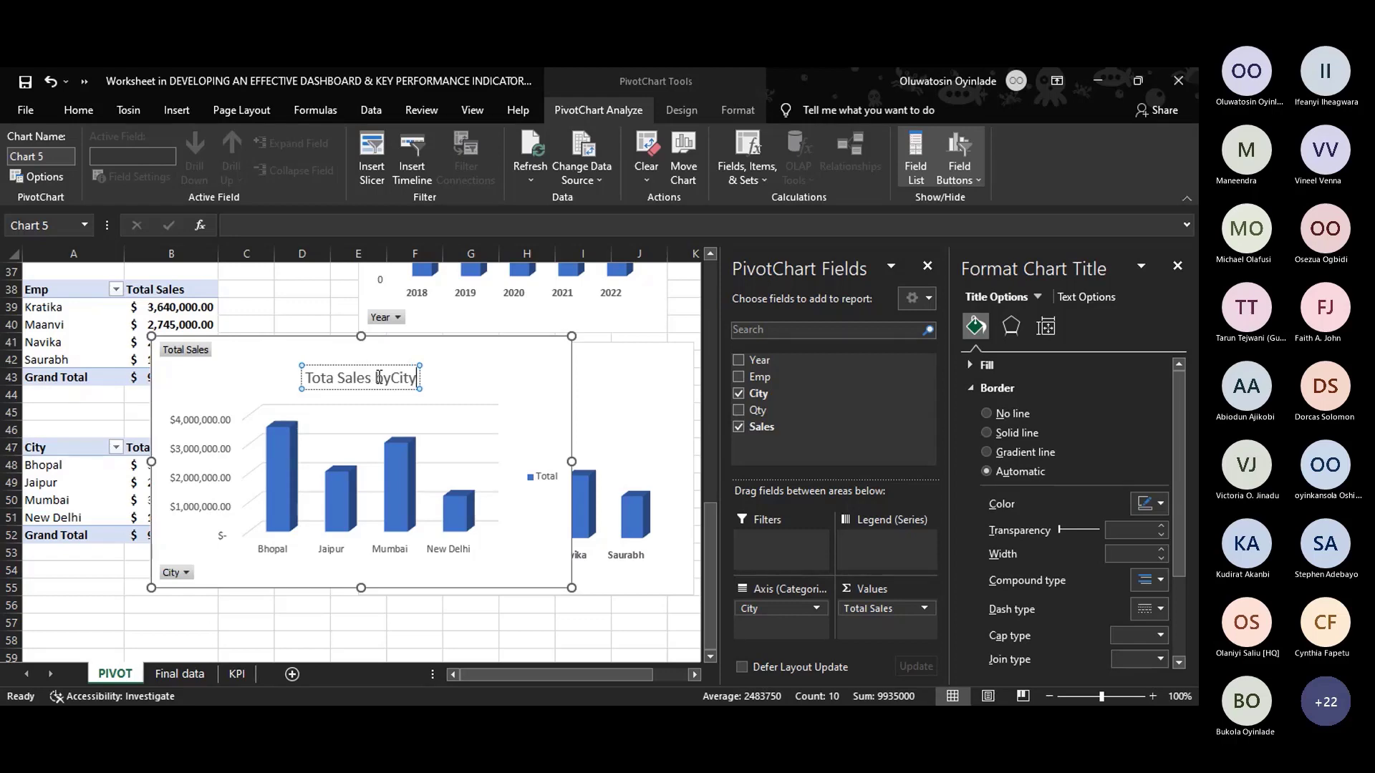
left_click(436, 368)
left_click(400, 387)
left_click_drag(400, 388, 407, 372)
Set the major gridlines of the city sales chart to no line.
left_click(447, 441)
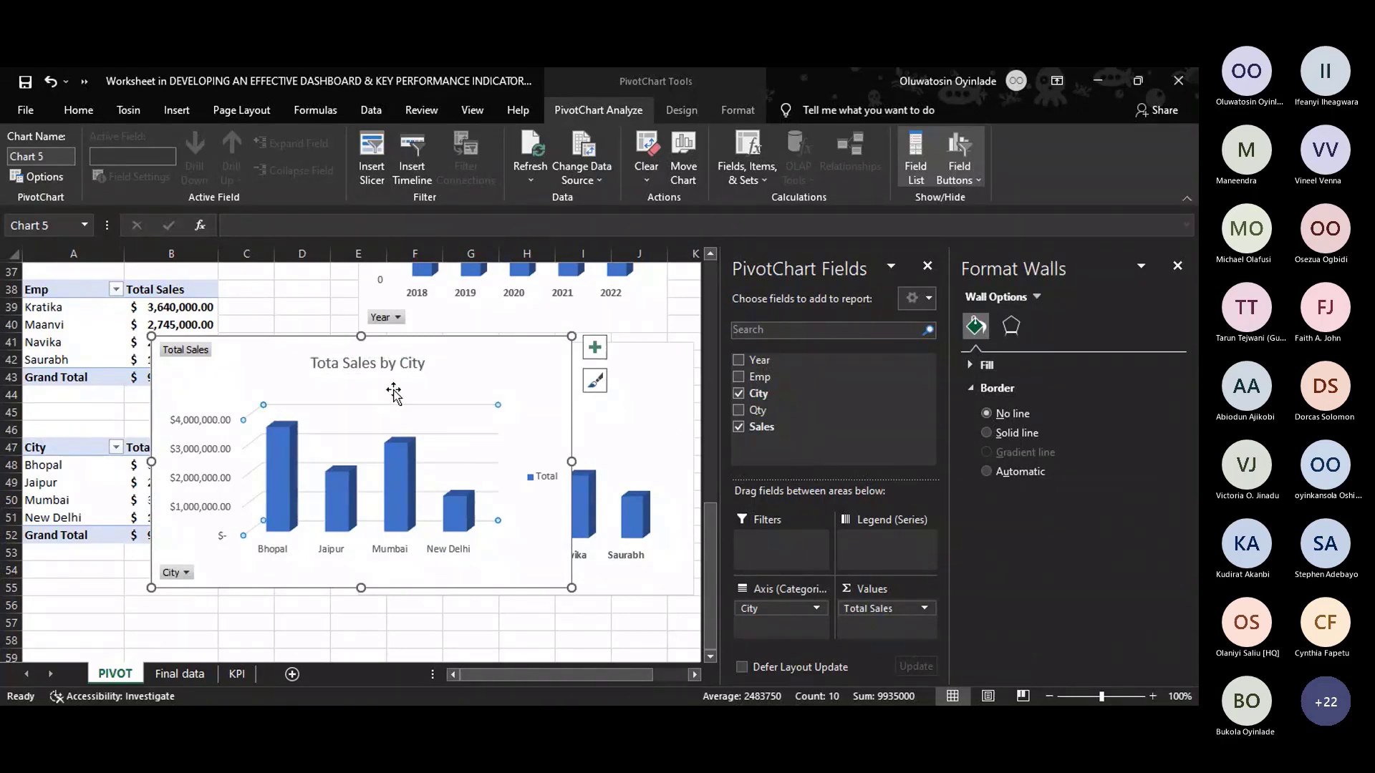
right_click(420, 407)
left_click(489, 529)
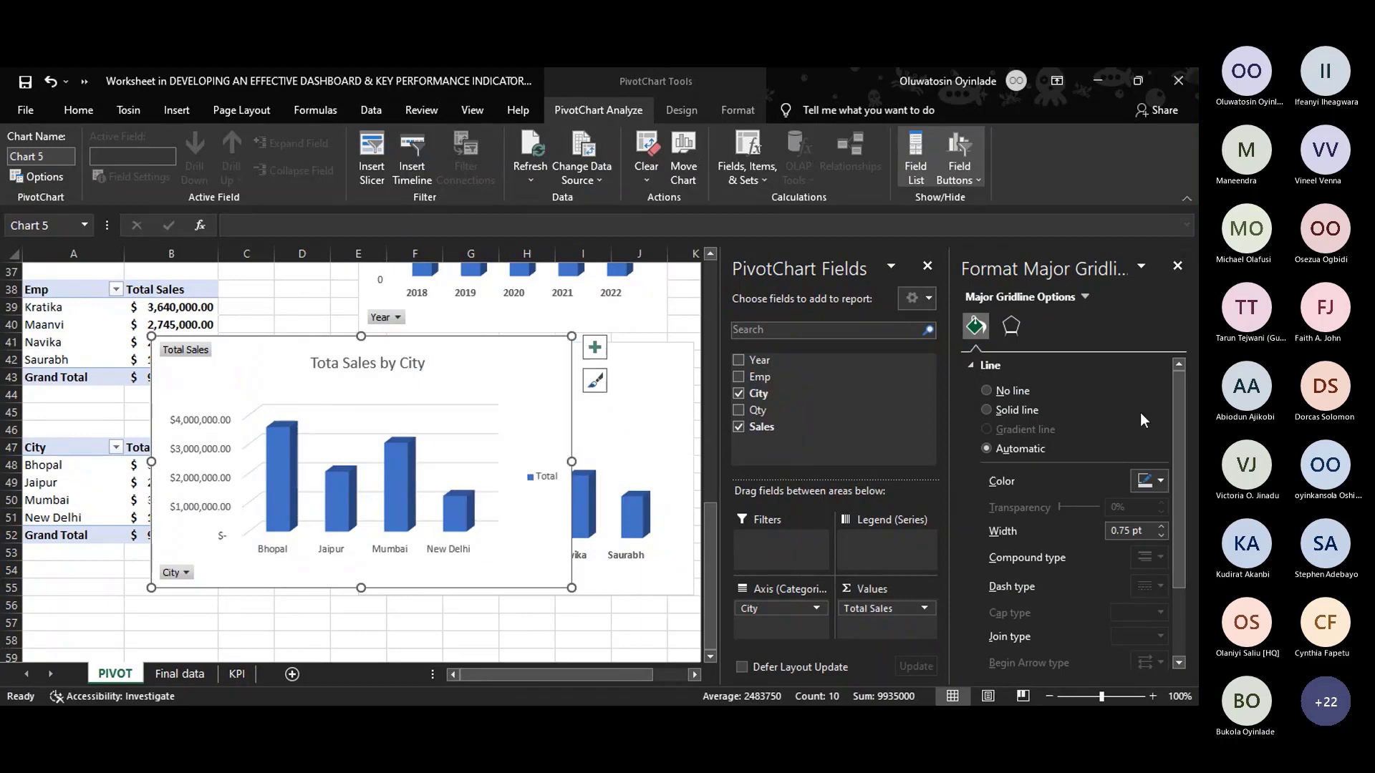
left_click(1011, 392)
Extend the city chart's plot area slightly upward and make the city axis labels bold.
left_click(403, 436)
left_click(411, 402)
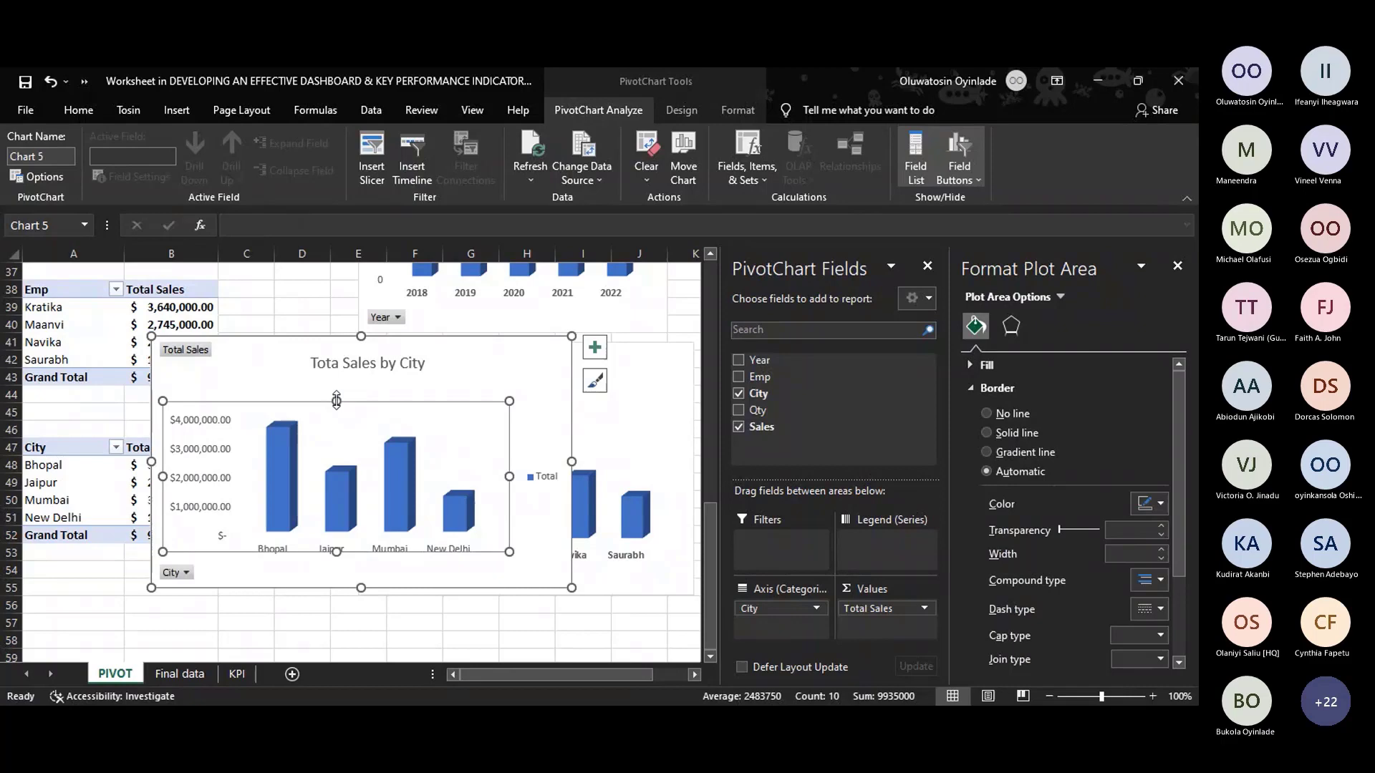
left_click_drag(337, 400, 336, 386)
left_click(467, 550)
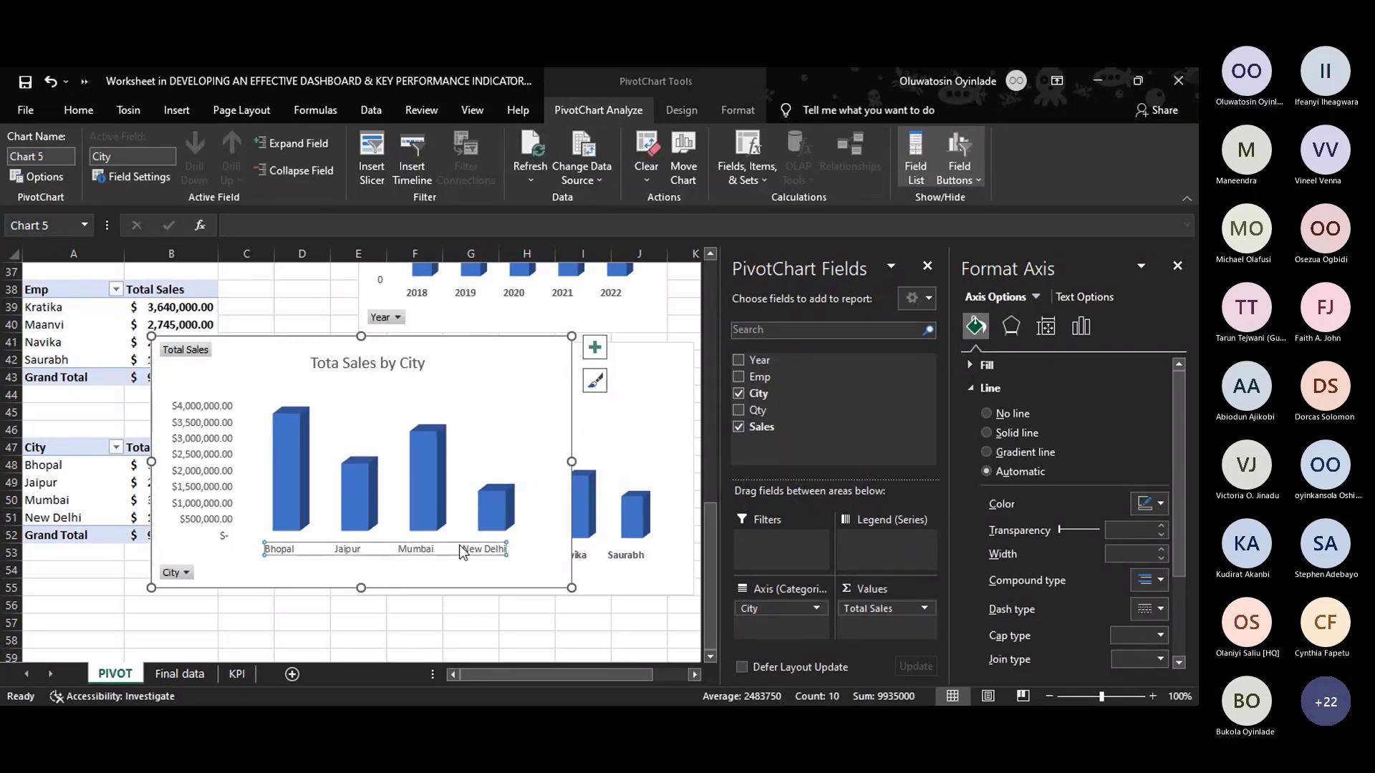
key("ctrl+b")
Set the display units of the city chart's vertical axis to Millions.
left_click(202, 472)
left_click(1081, 326)
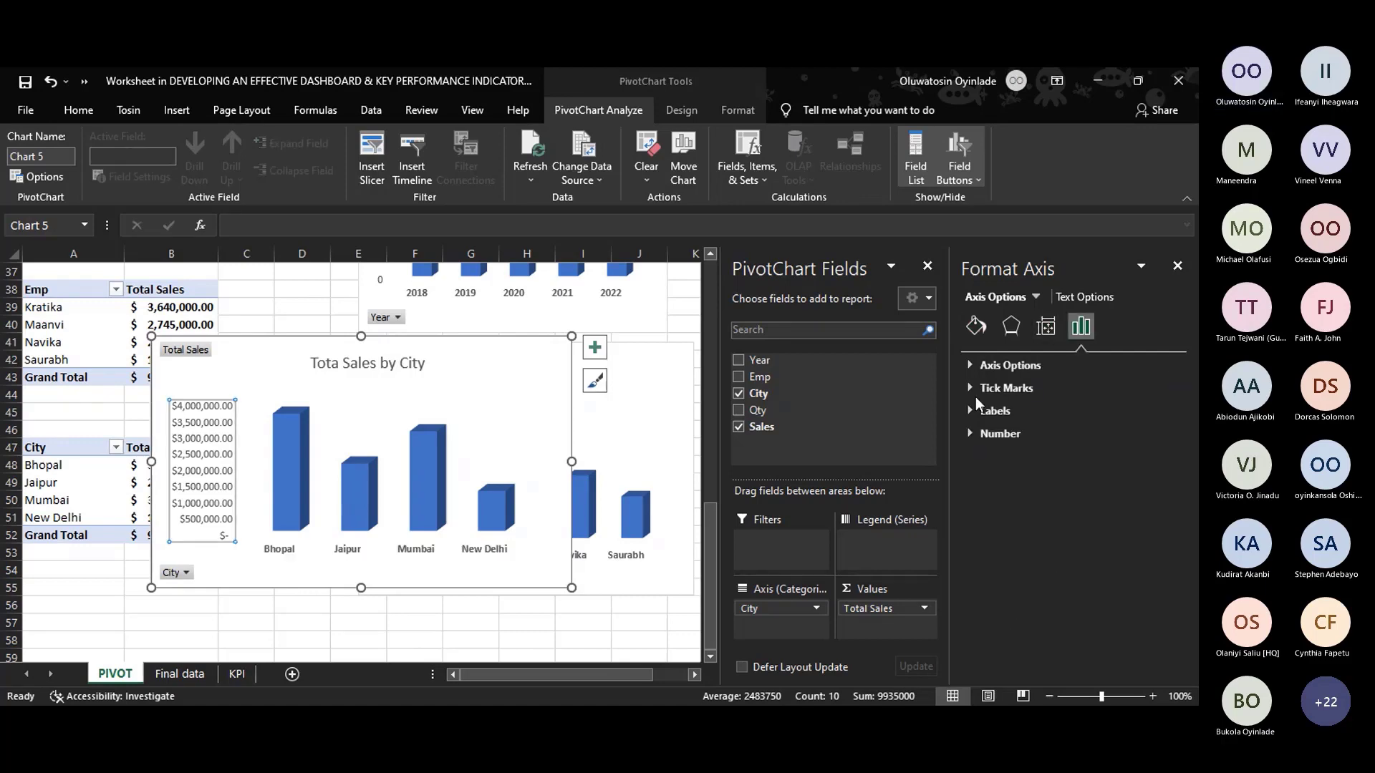
left_click(972, 366)
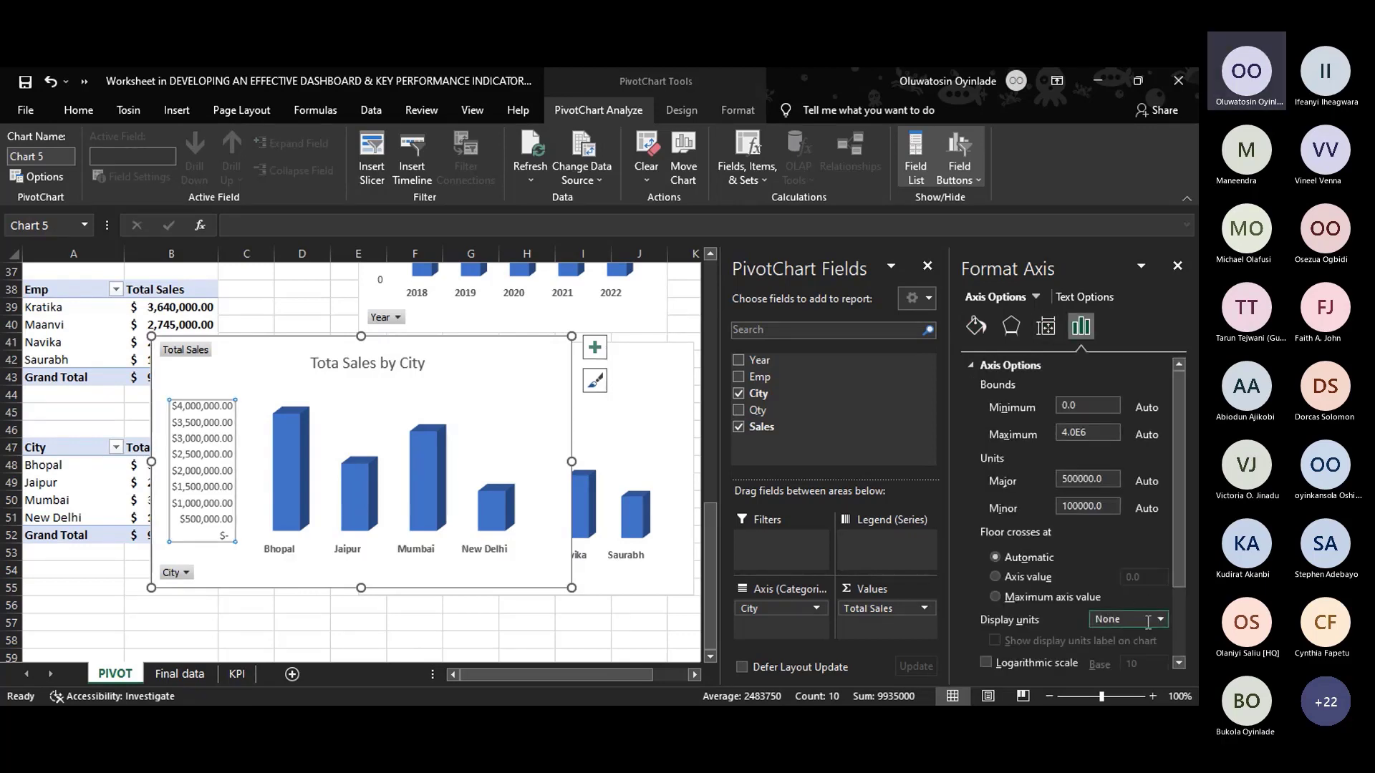
left_click(1148, 620)
left_click(1160, 619)
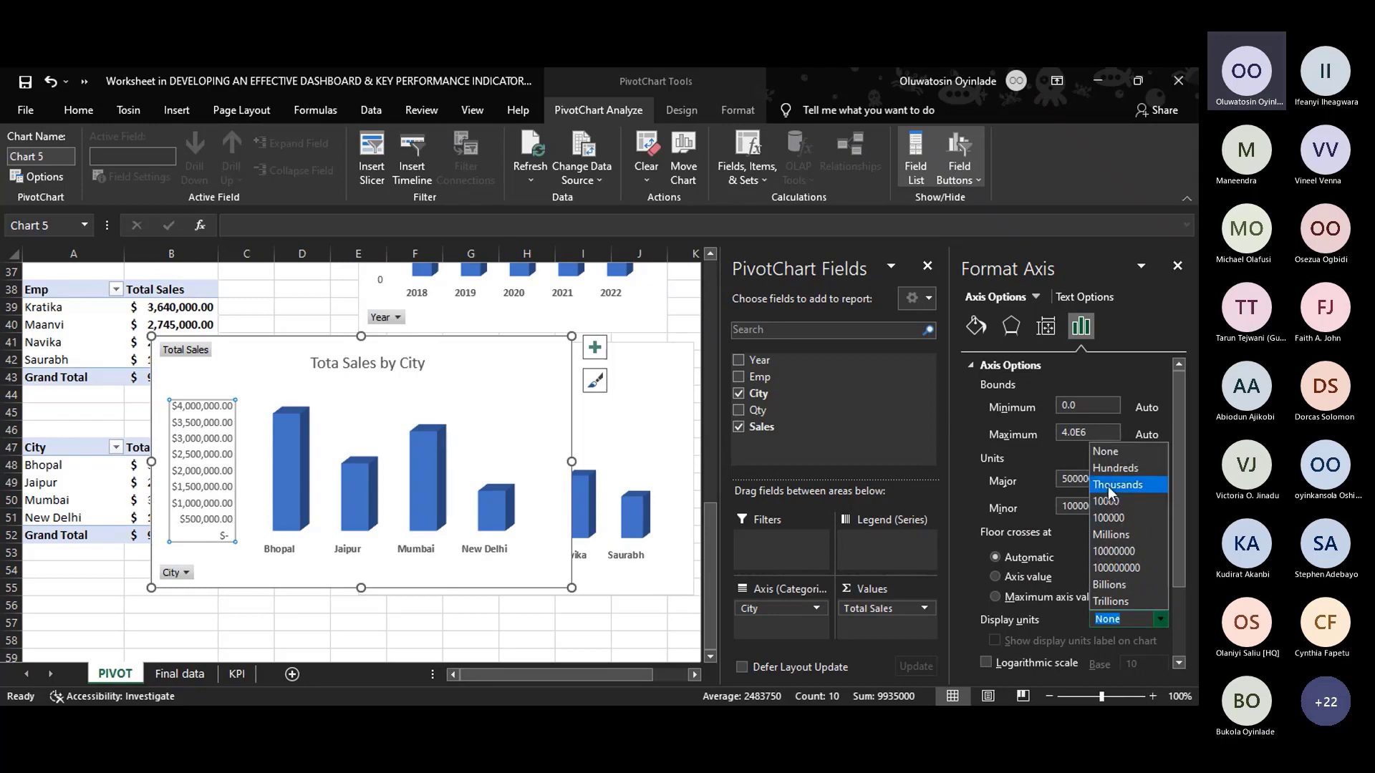
left_click(1135, 545)
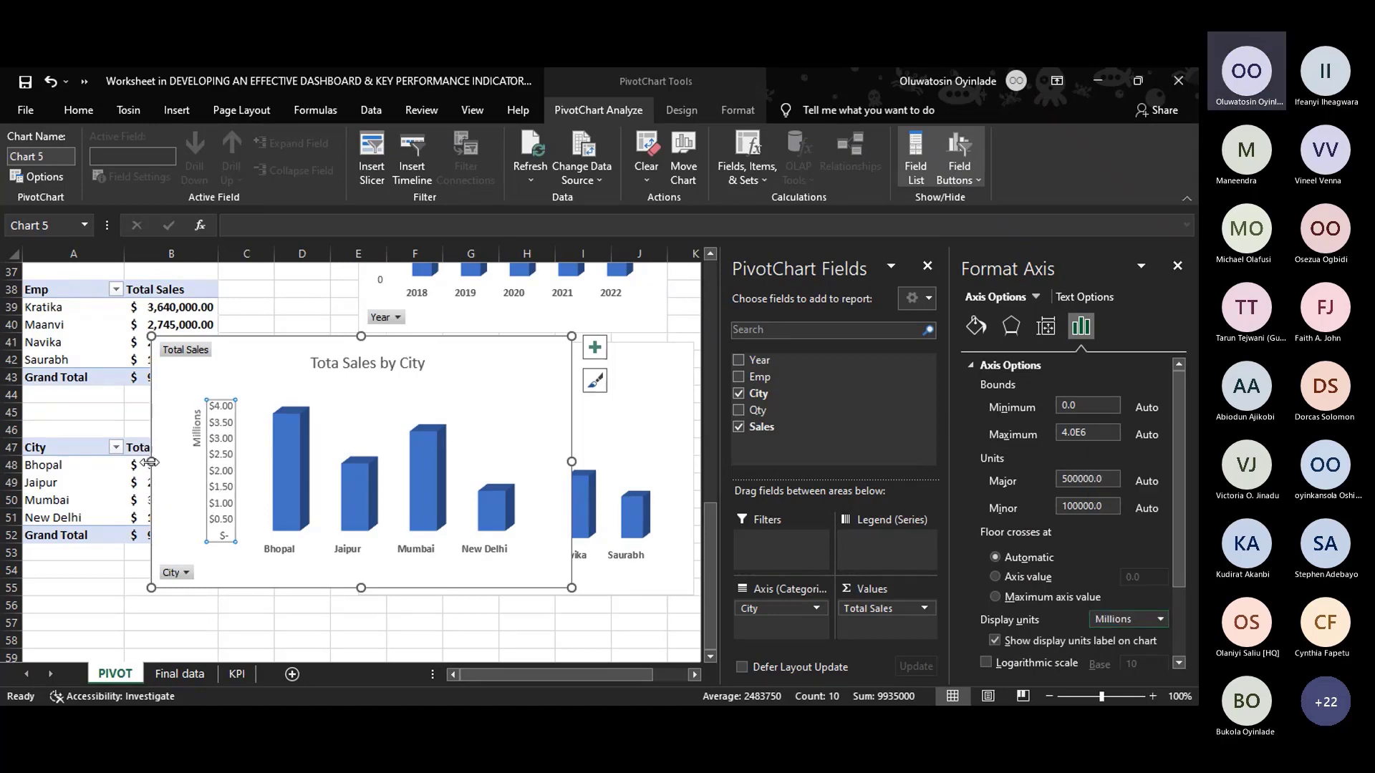
Narrow the city sales chart from its left side and move it down over the employee chart's lower part.
left_click_drag(148, 458, 275, 462)
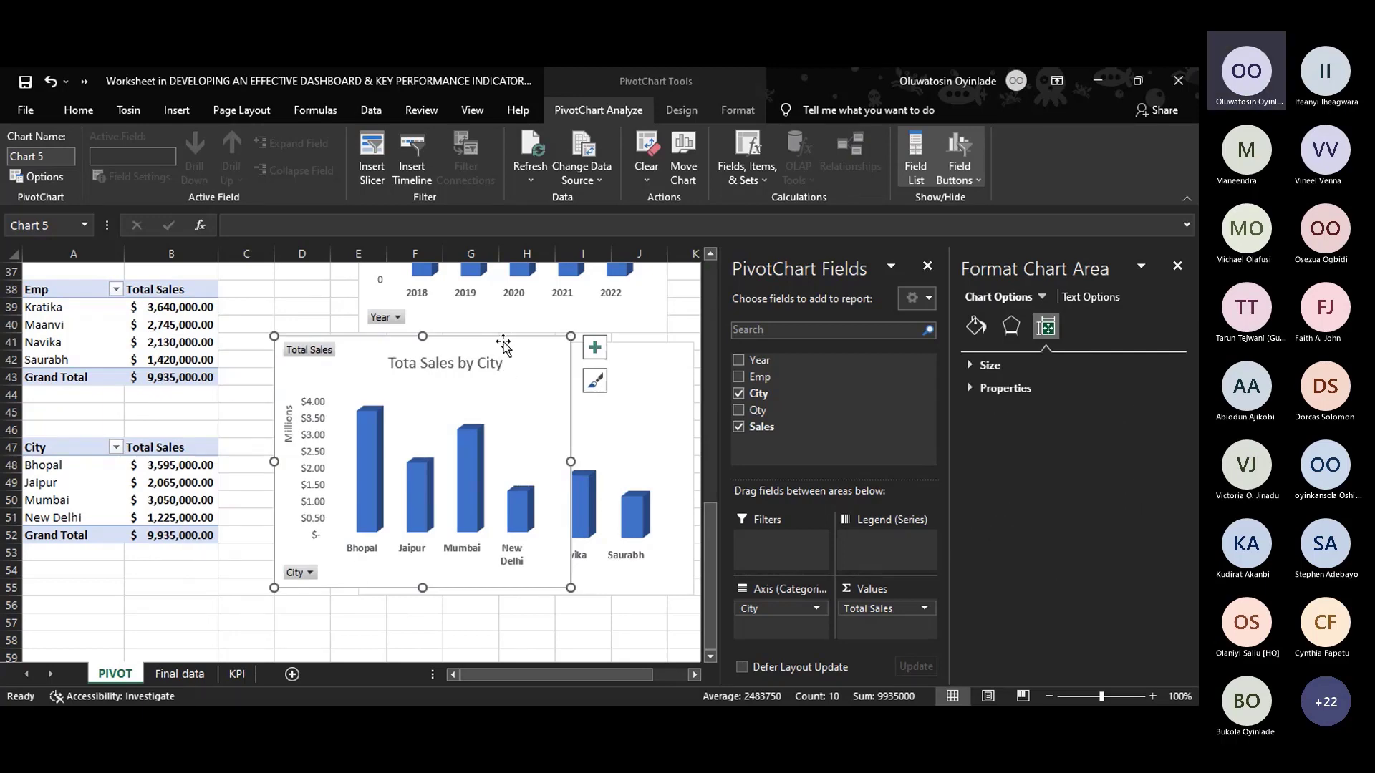
left_click_drag(503, 343, 595, 535)
Examine the data label options of the Total Sales by Year line chart.
scroll(529, 454, "up", 2)
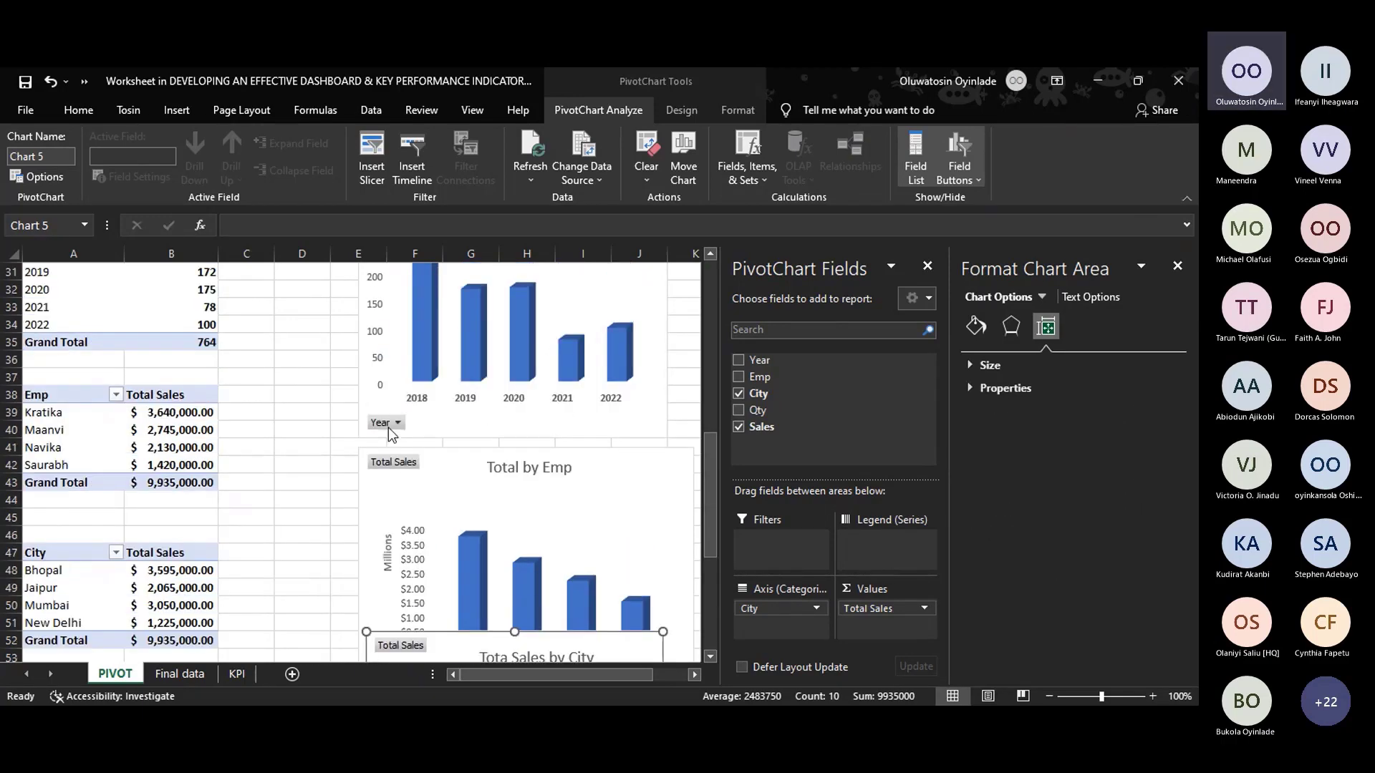
scroll(249, 455, "up", 3)
scroll(250, 455, "up", 2)
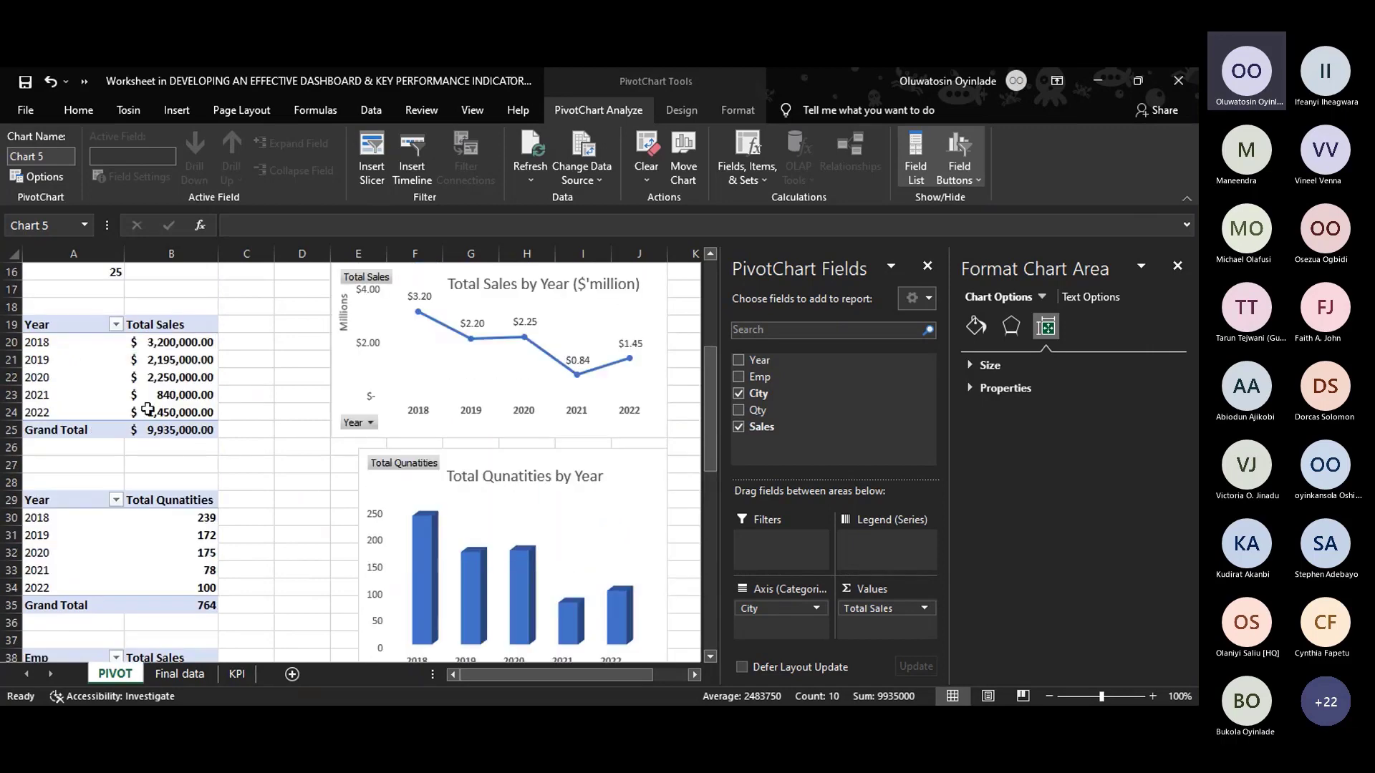
left_click(499, 379)
scroll(518, 387, "up", 1)
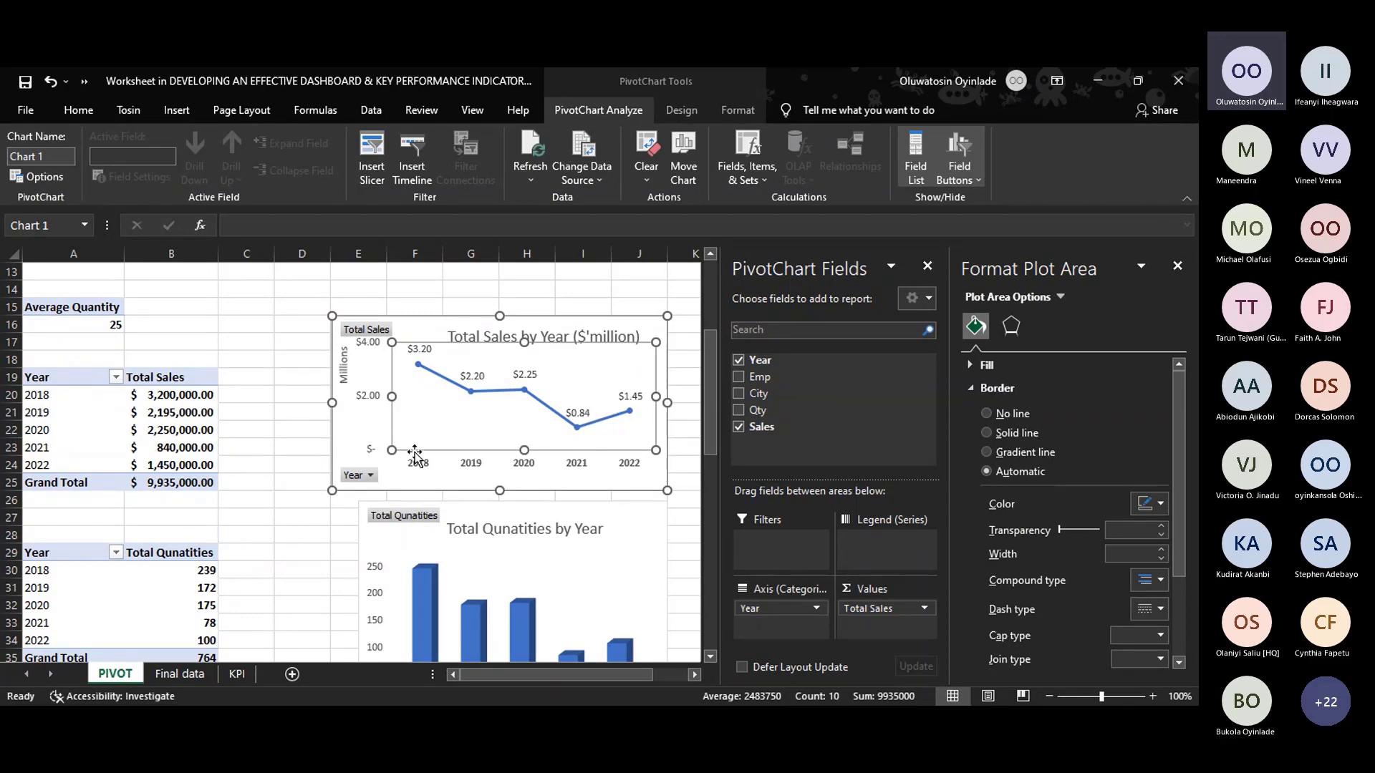
left_click(517, 373)
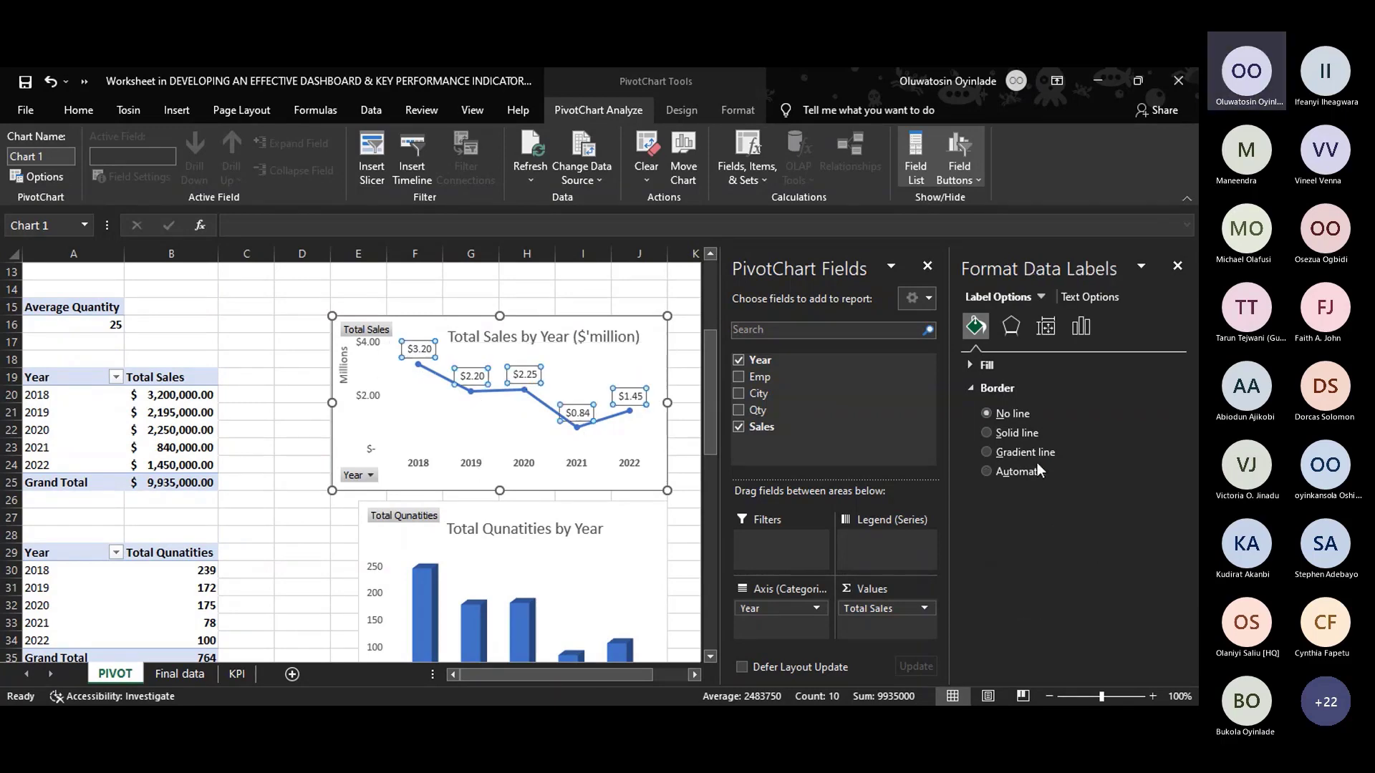
left_click(1082, 328)
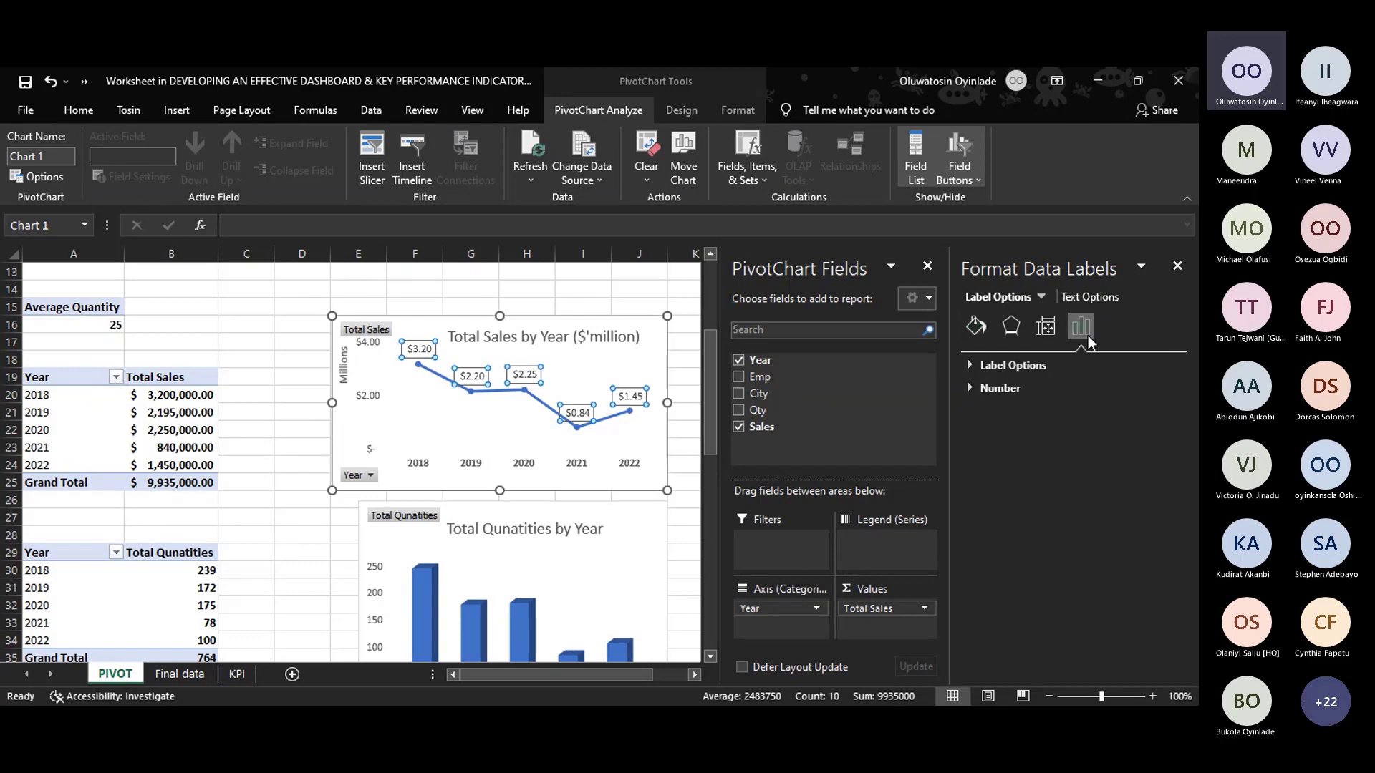
left_click(969, 365)
scroll(1081, 513, "down", 2)
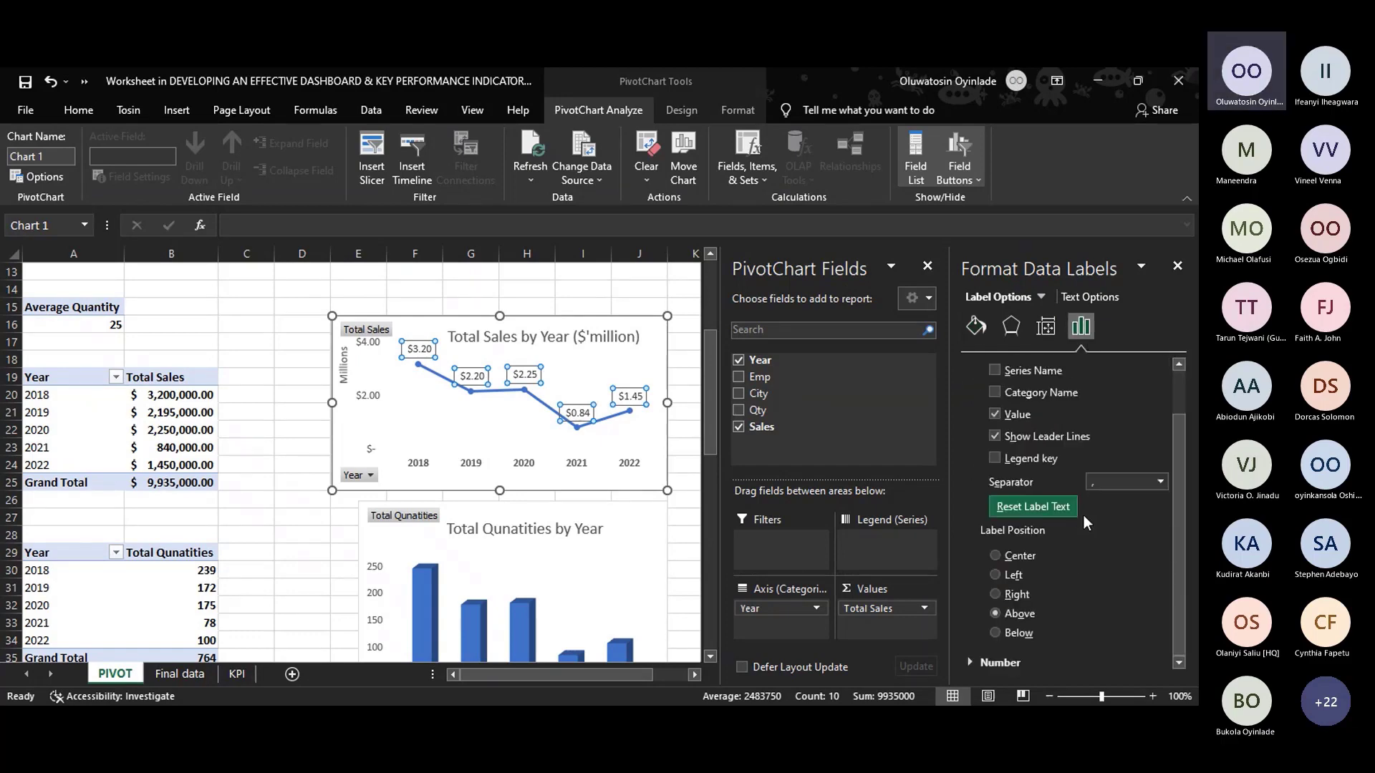
scroll(1084, 514, "up", 2)
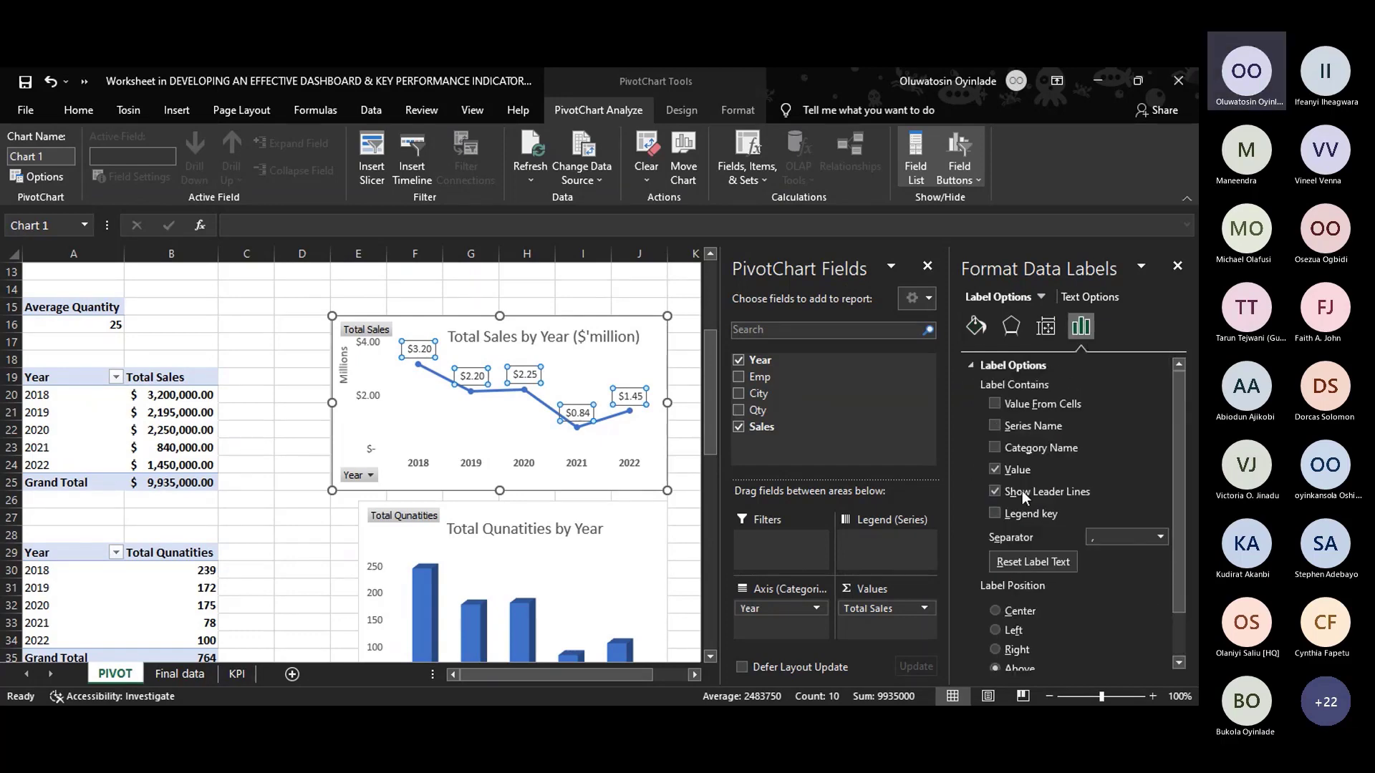
left_click(971, 366)
Set the display units of the vertical axis in the Total Sales by Year chart to Thousands.
left_click(386, 400)
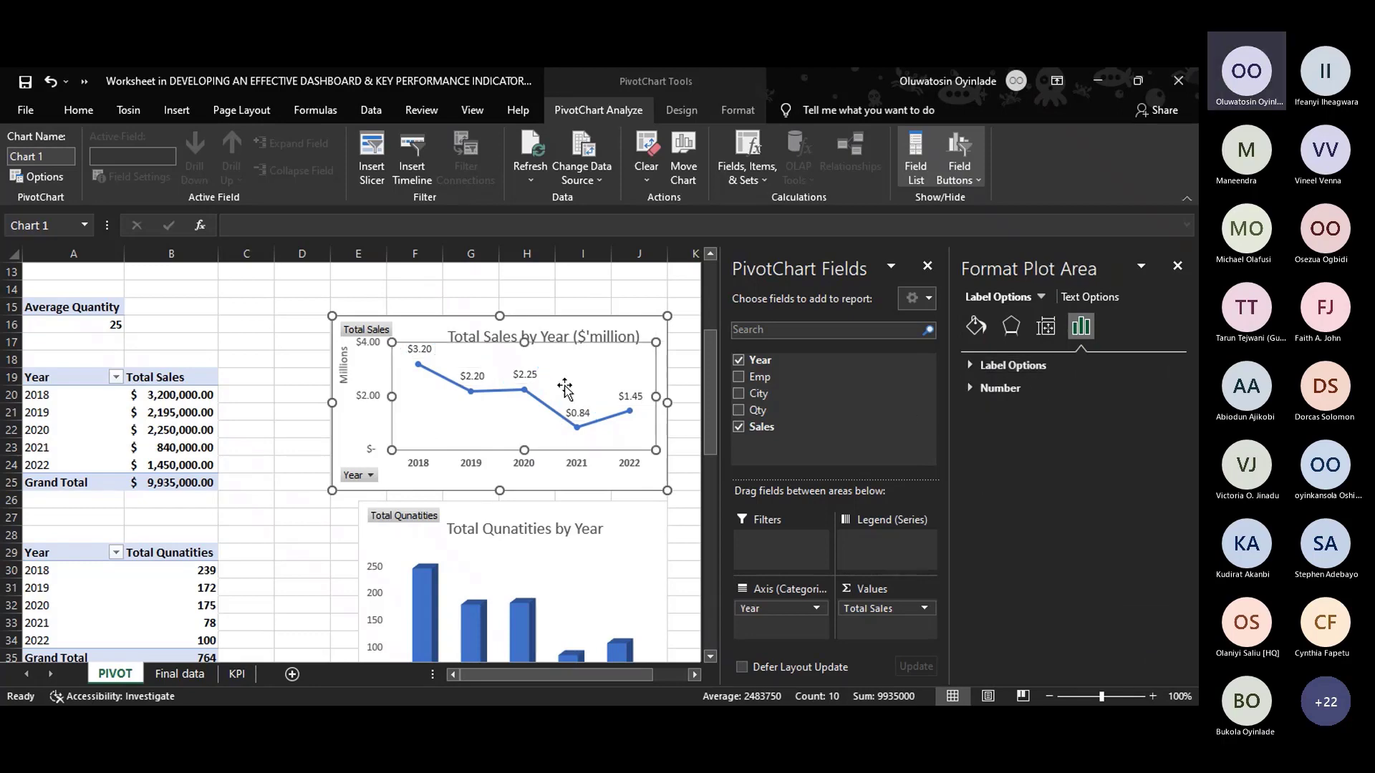
left_click(373, 398)
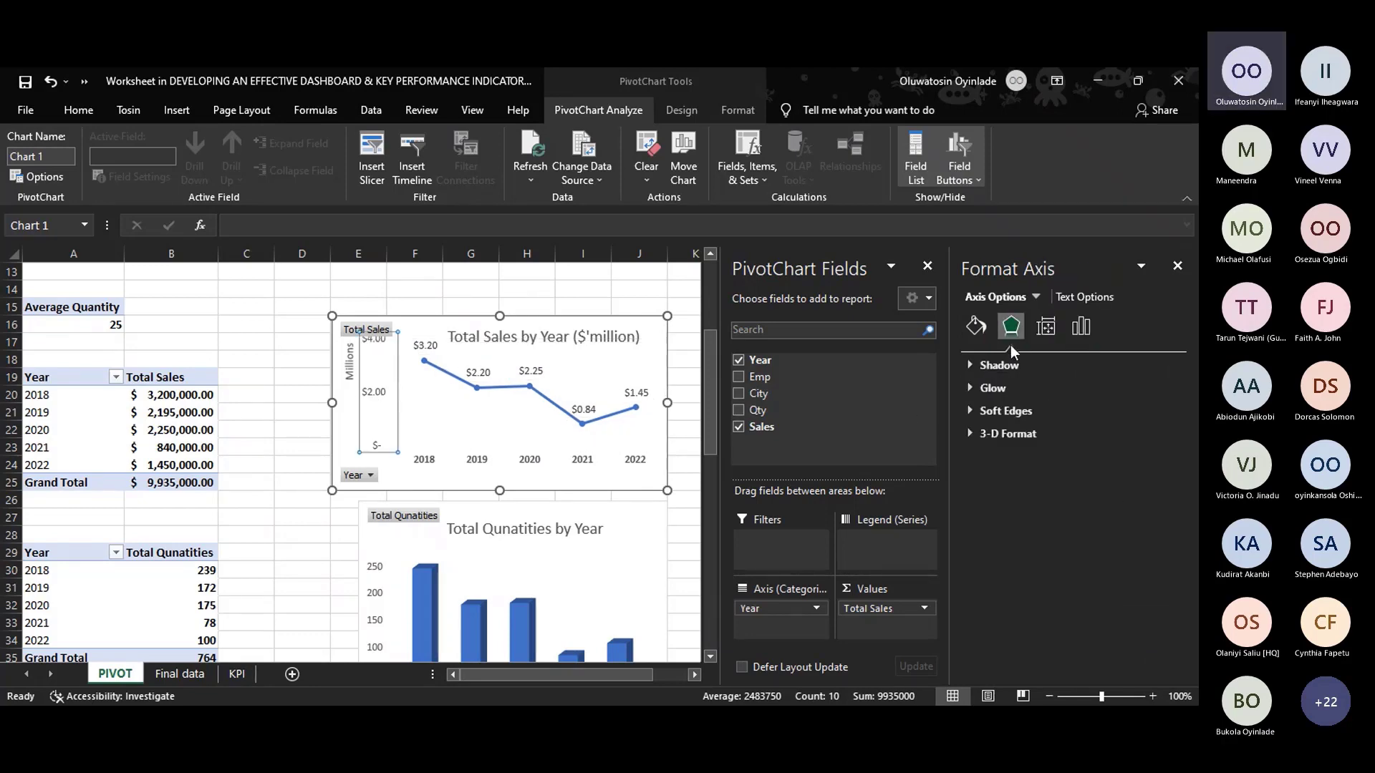
left_click(971, 365)
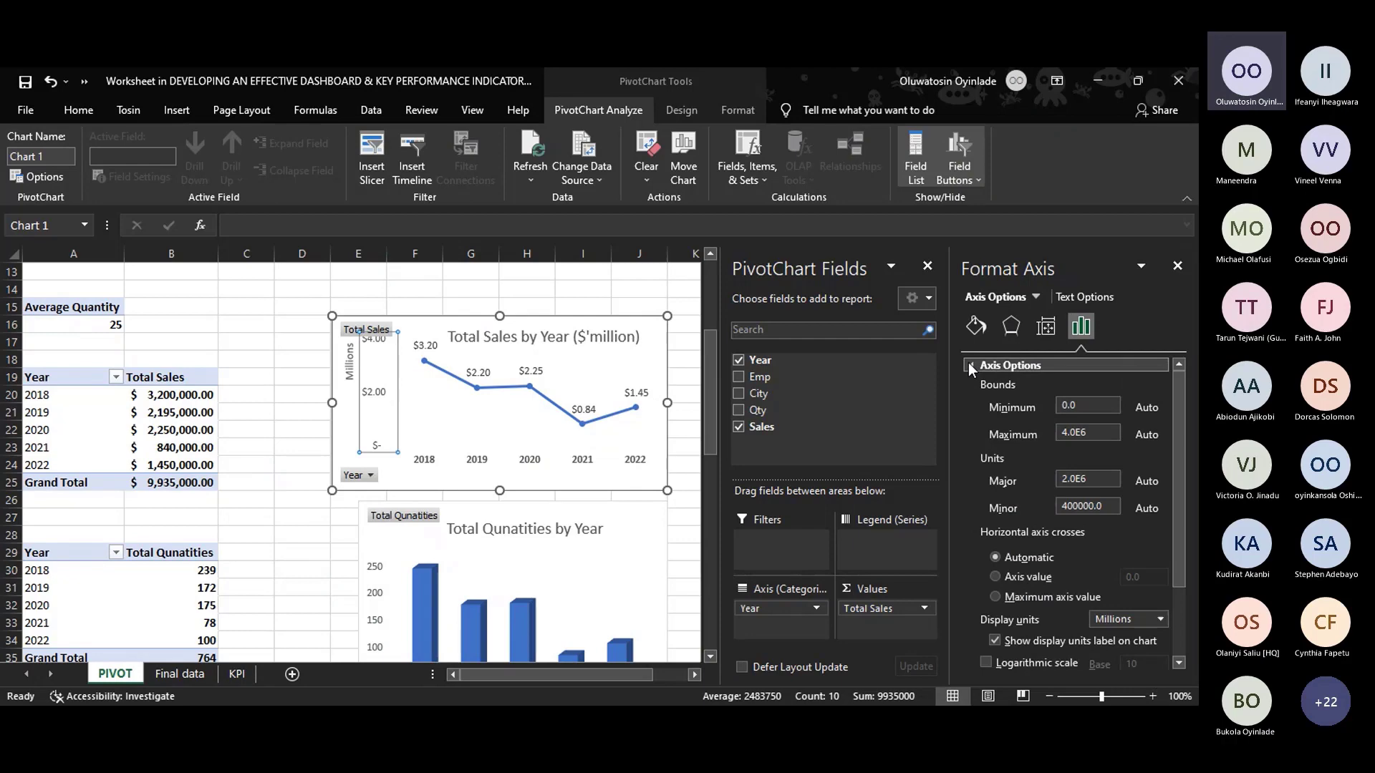
left_click(1158, 619)
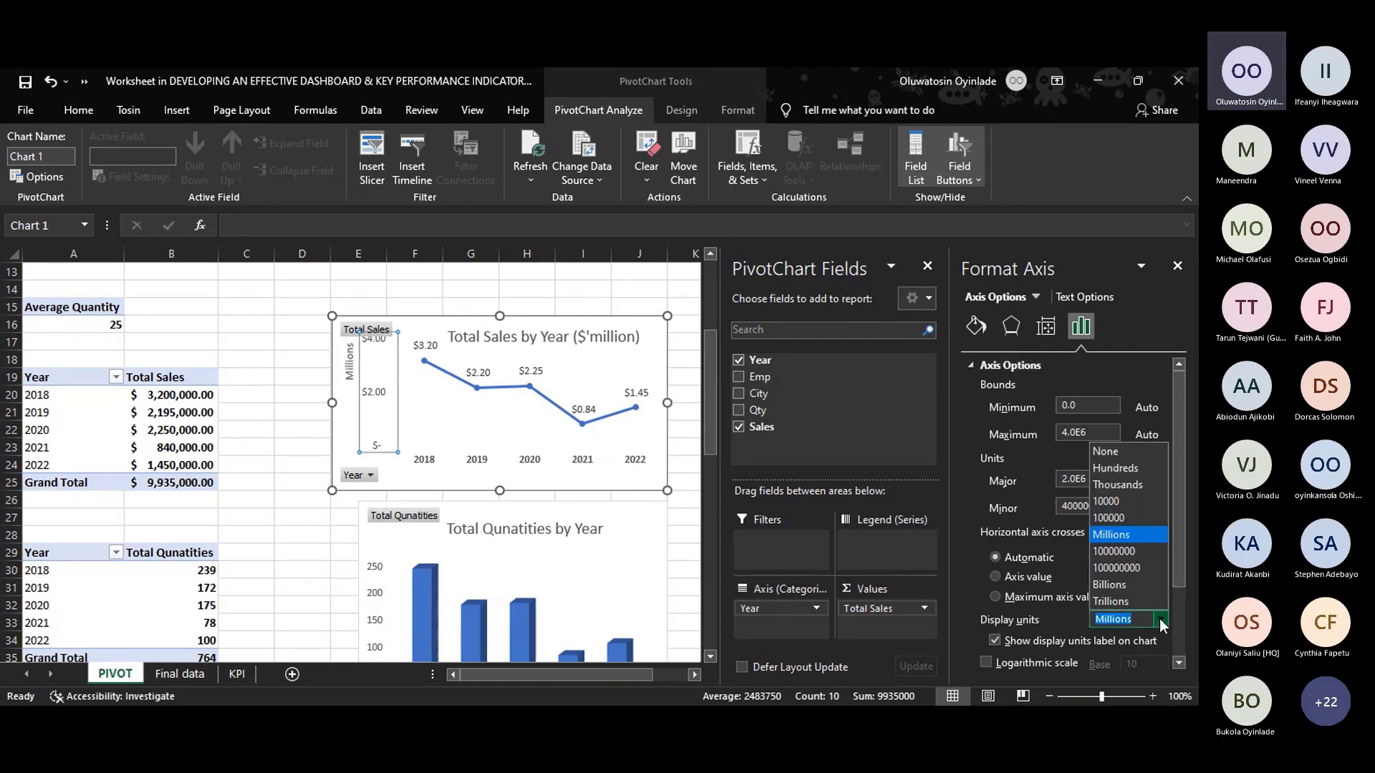
left_click(1136, 485)
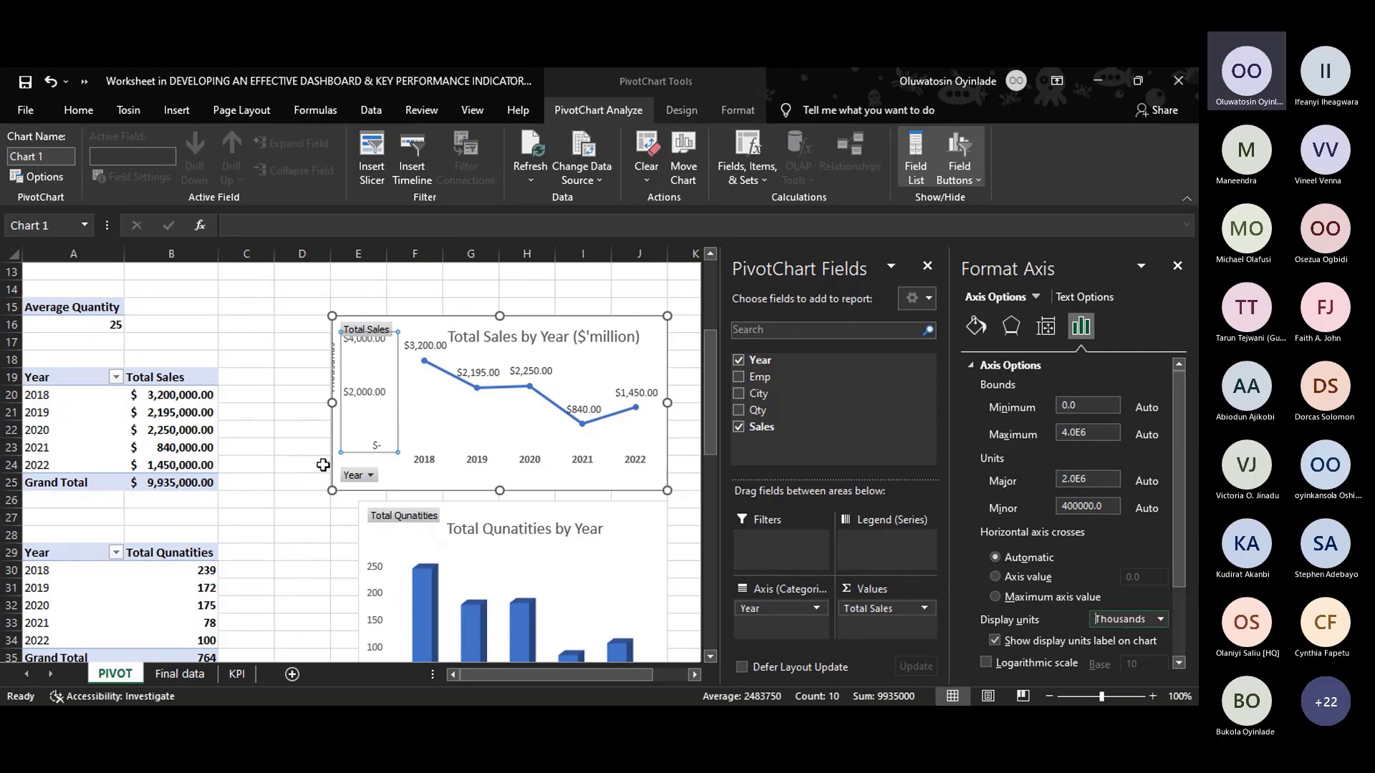
Remove both decimal places from the Total Sales values by year in B20:B25 and by employee in B39:B43.
left_click_drag(197, 394, 197, 479)
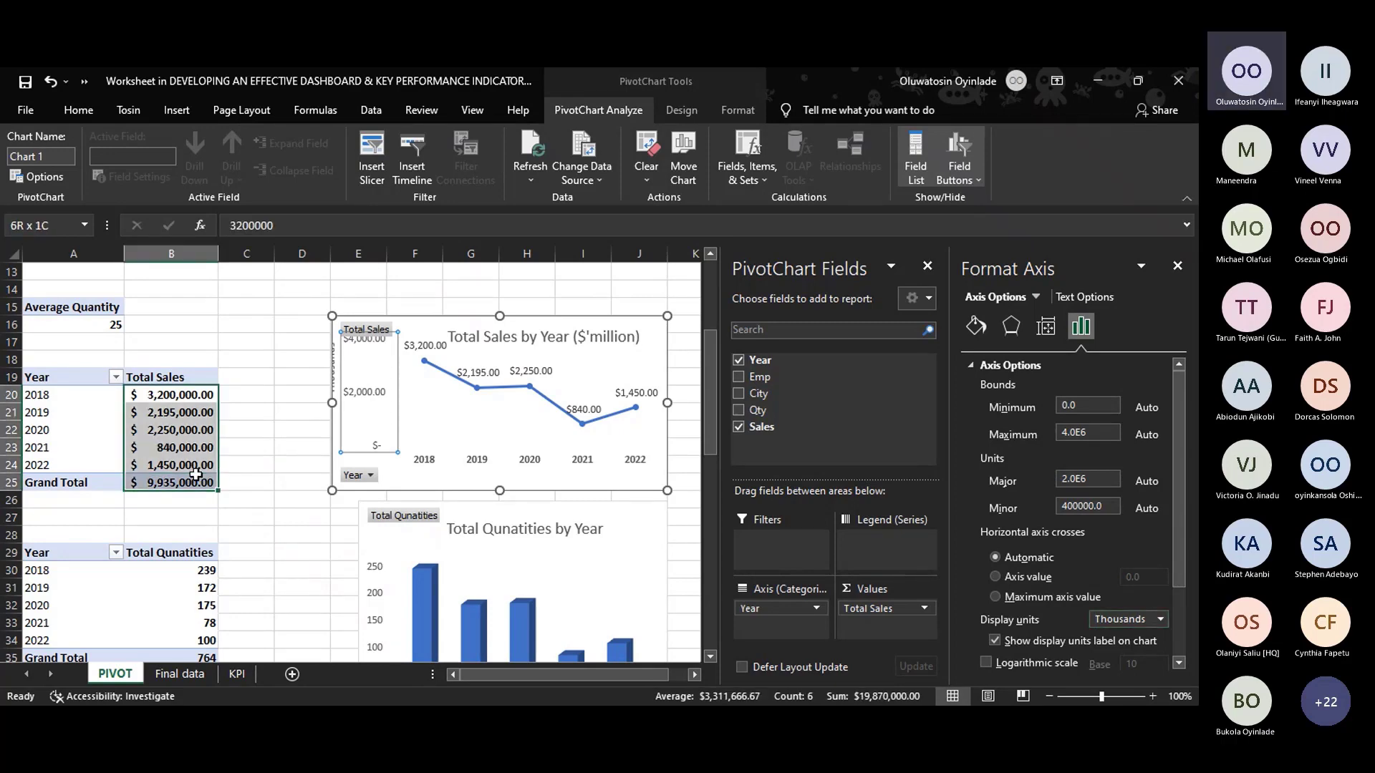
left_click(653, 170)
left_click(653, 170)
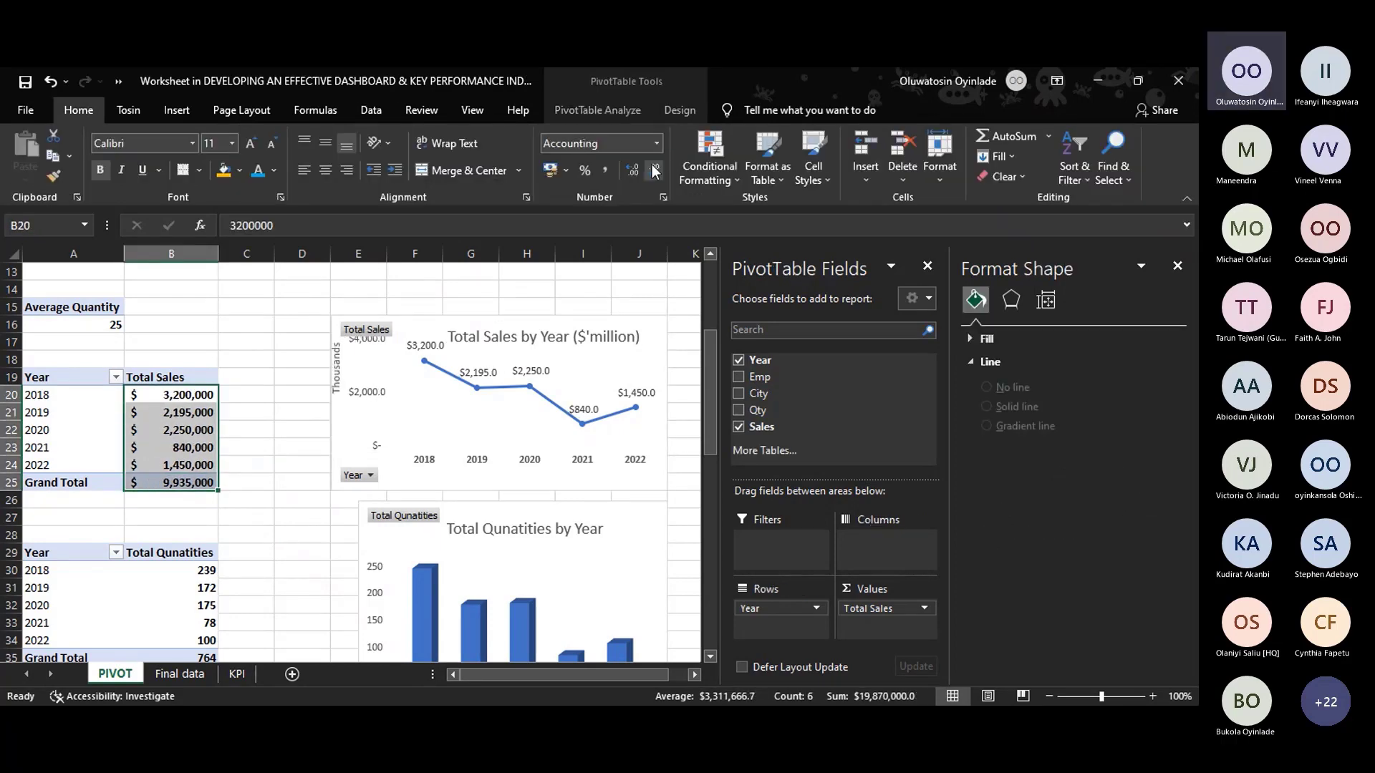
scroll(170, 525, "down", 3)
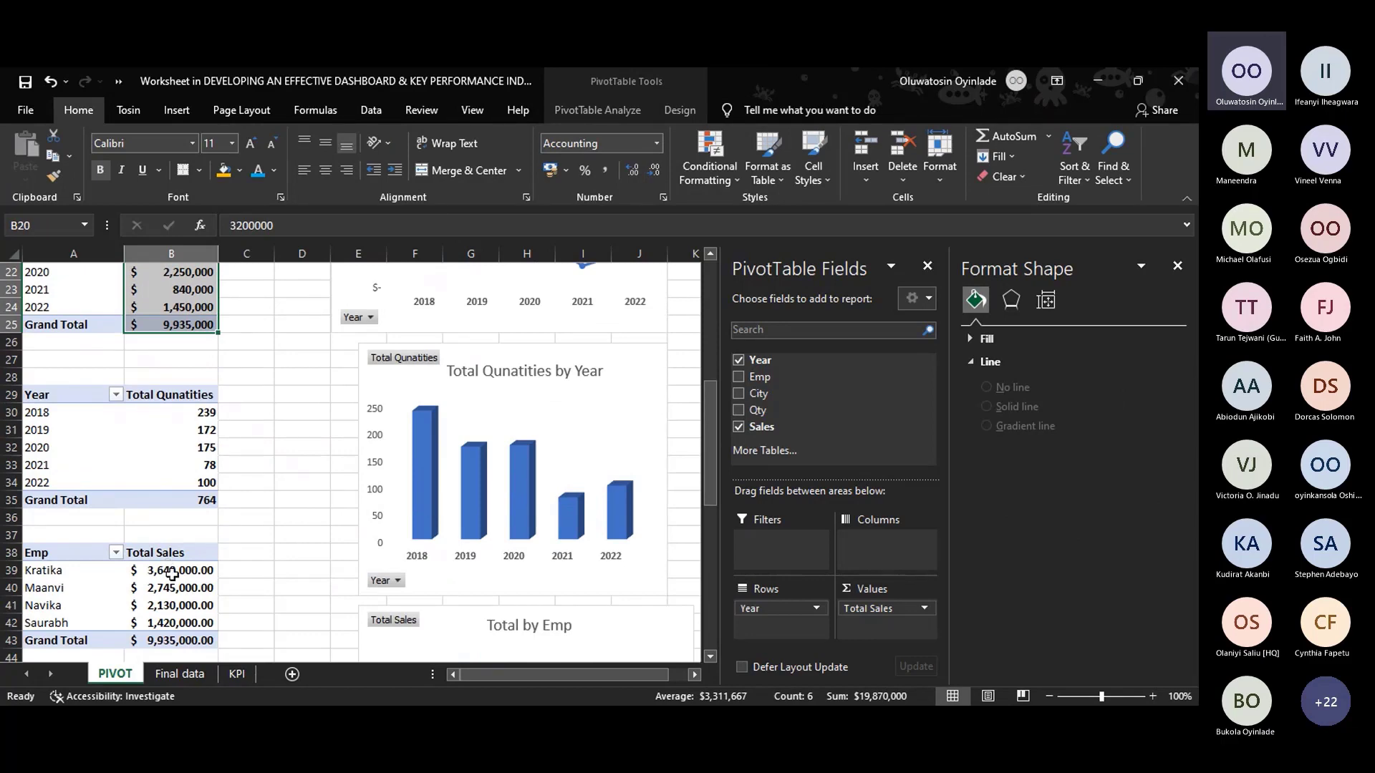
left_click_drag(177, 571, 184, 644)
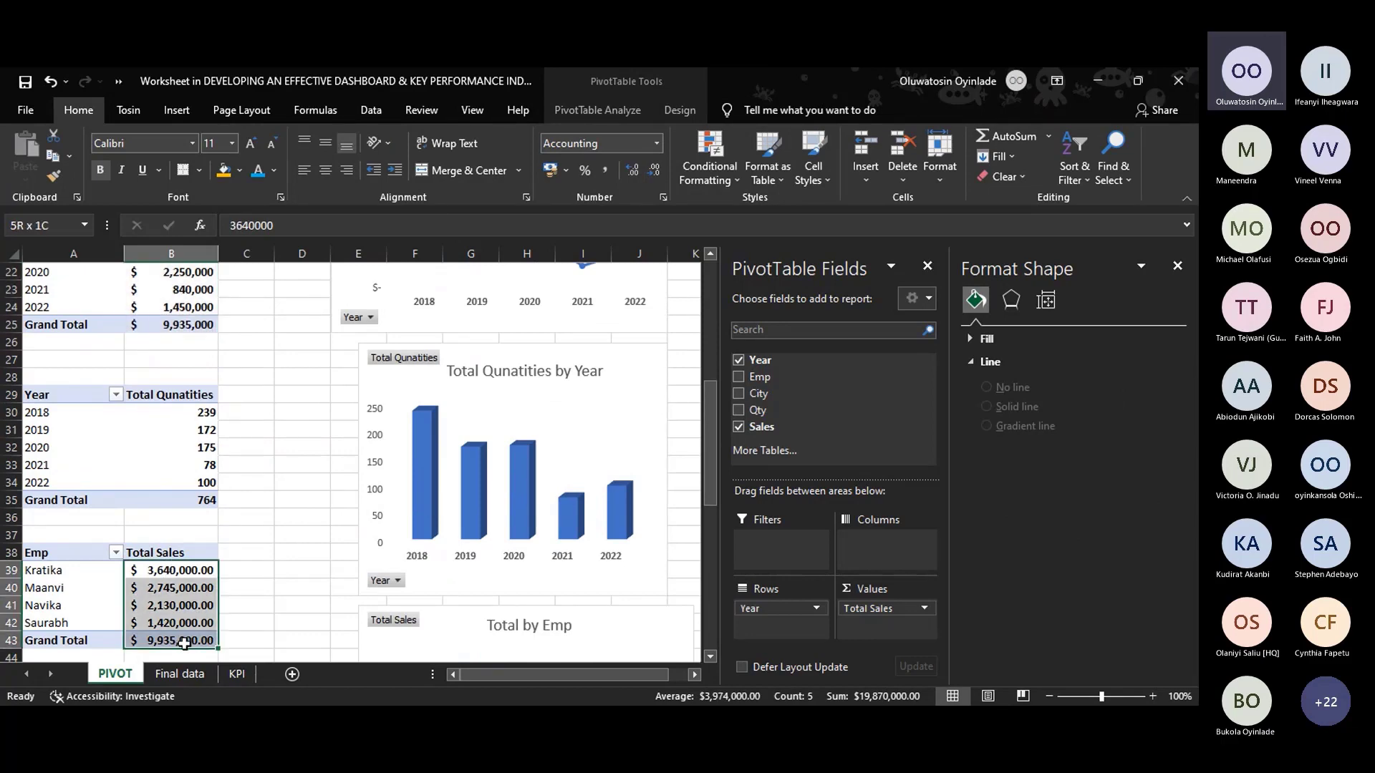
left_click(653, 170)
left_click(653, 170)
Move the city sales chart down so it sits below the employee sales chart.
scroll(429, 559, "down", 3)
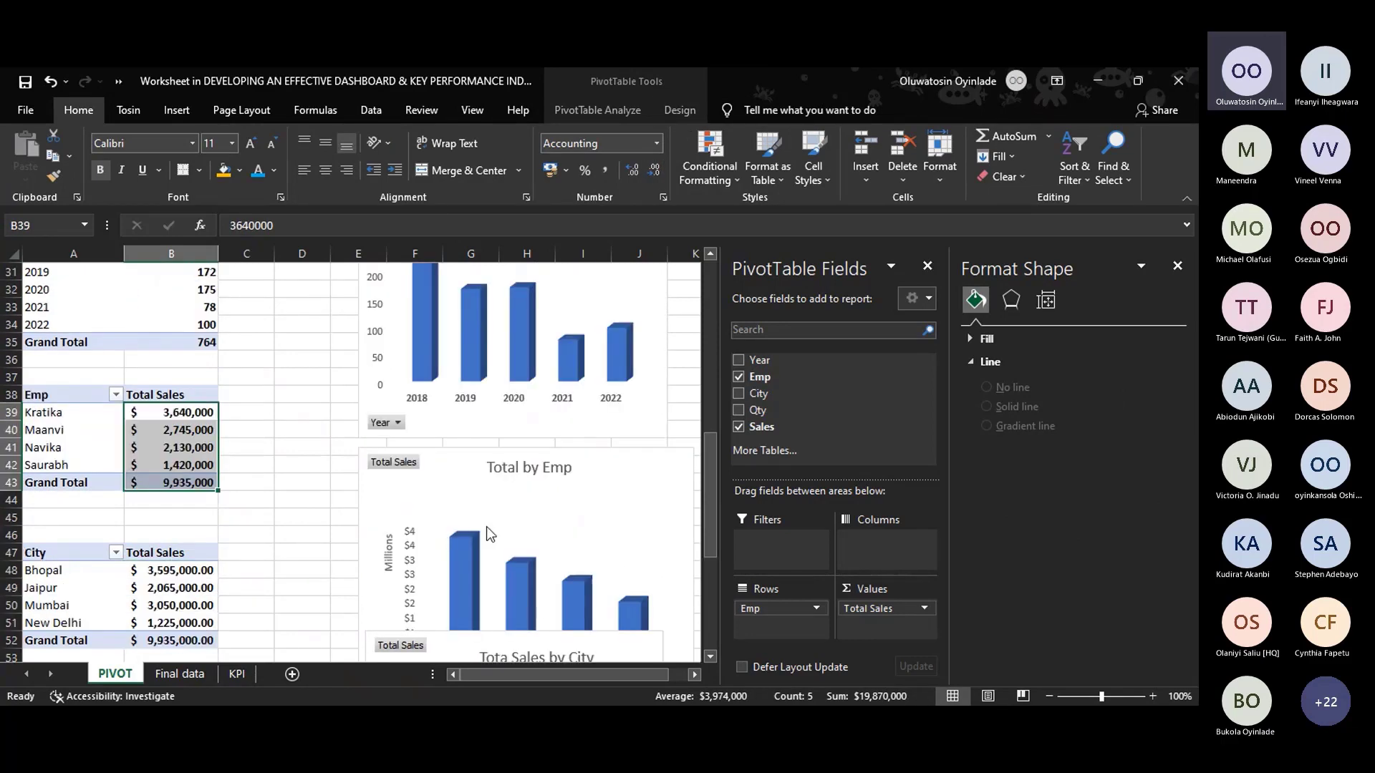
scroll(489, 533, "up", 7)
scroll(508, 497, "down", 12)
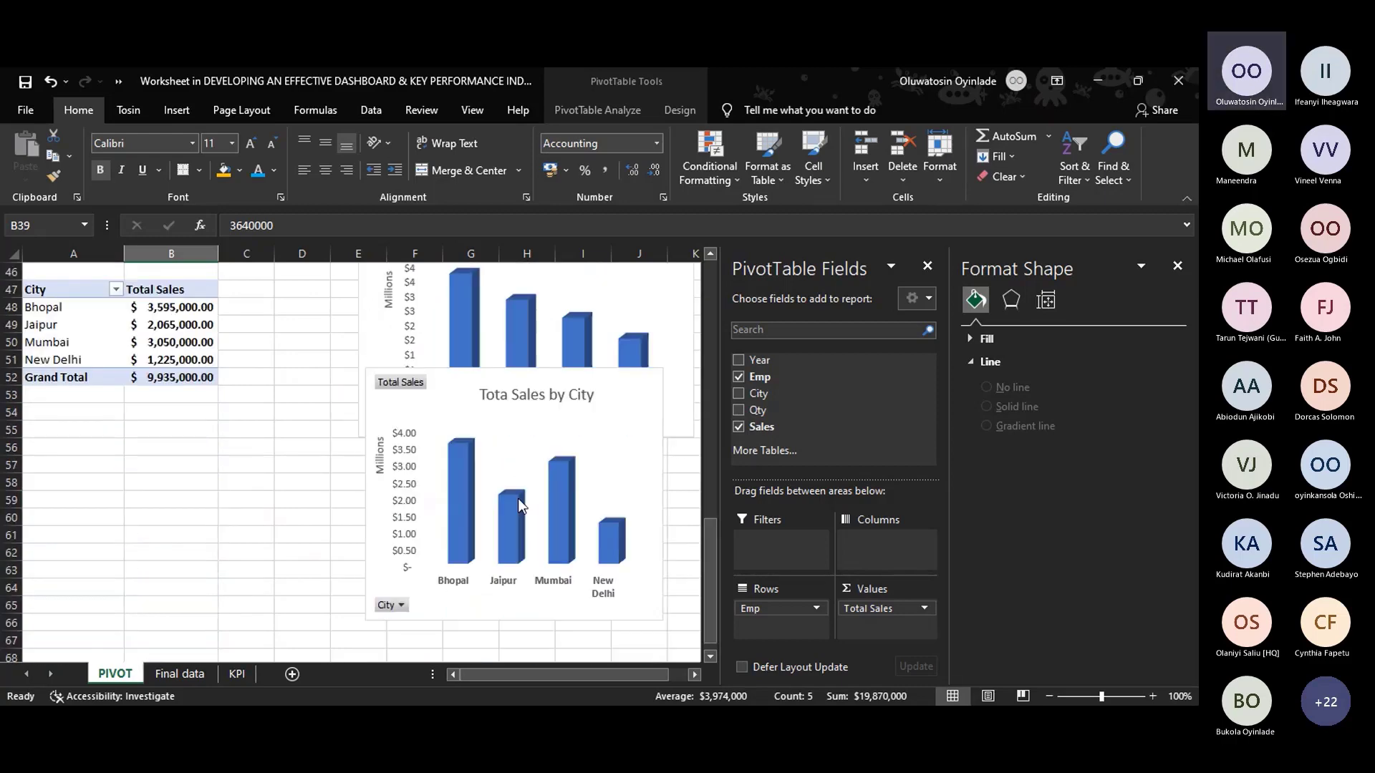
left_click(580, 419)
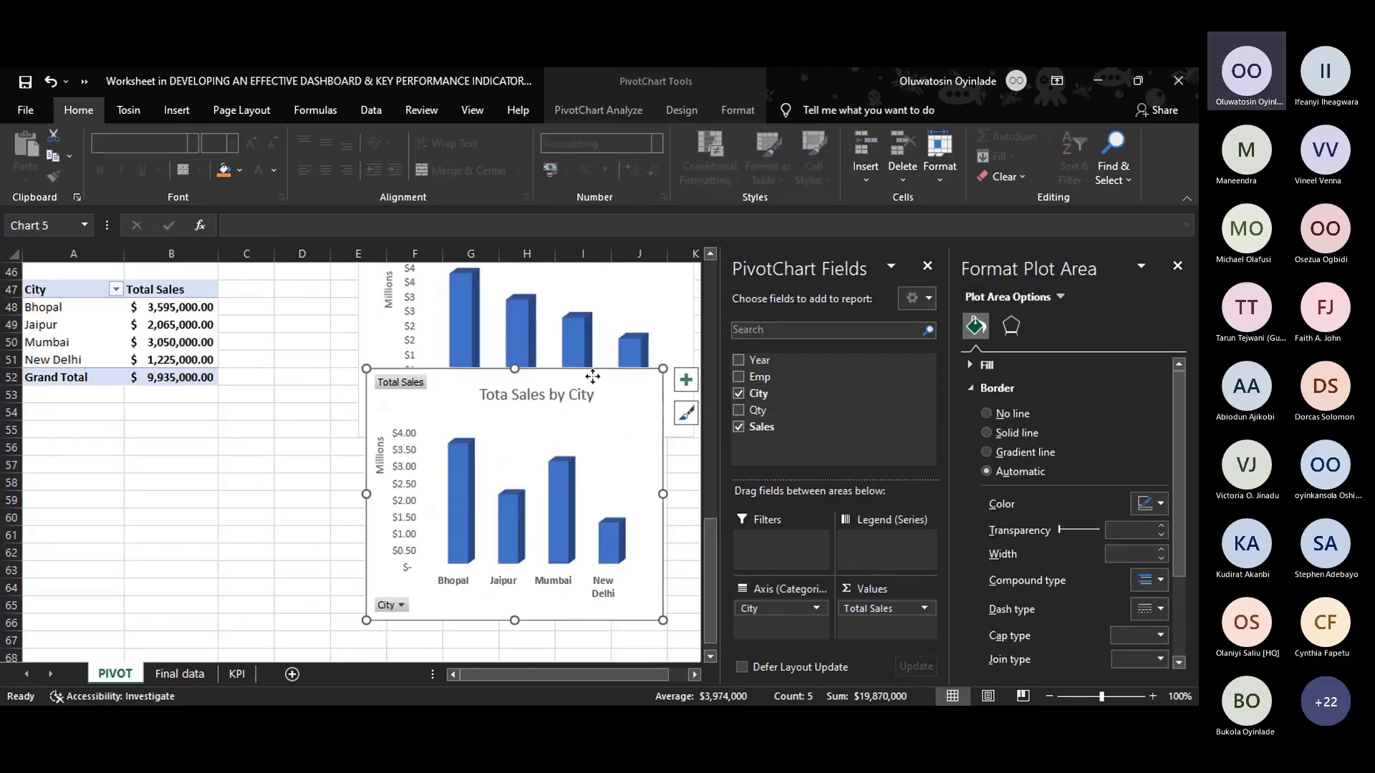
left_click_drag(592, 375, 589, 466)
Correct the misspelled title of the yearly quantities chart to "Total Quantities by Year".
scroll(574, 442, "up", 4)
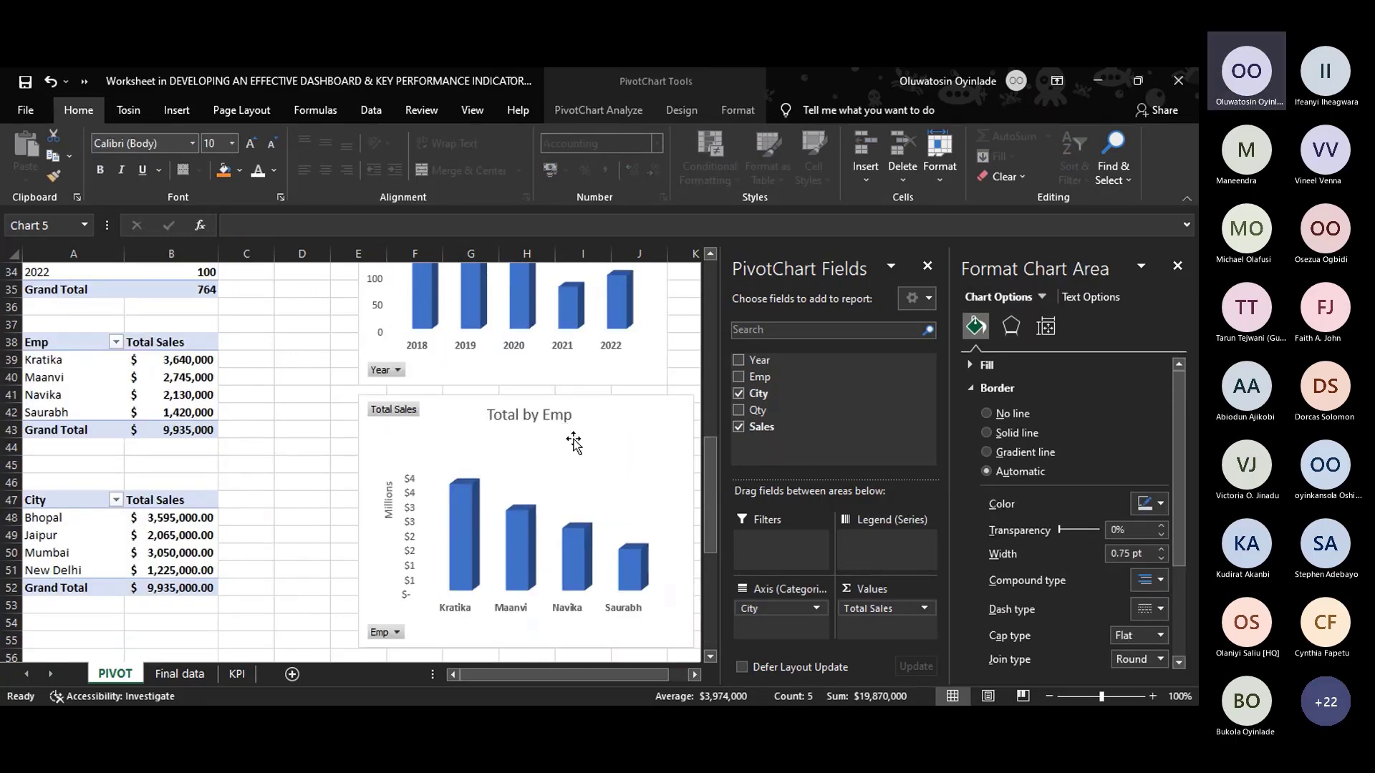
scroll(573, 442, "up", 4)
left_click(566, 370)
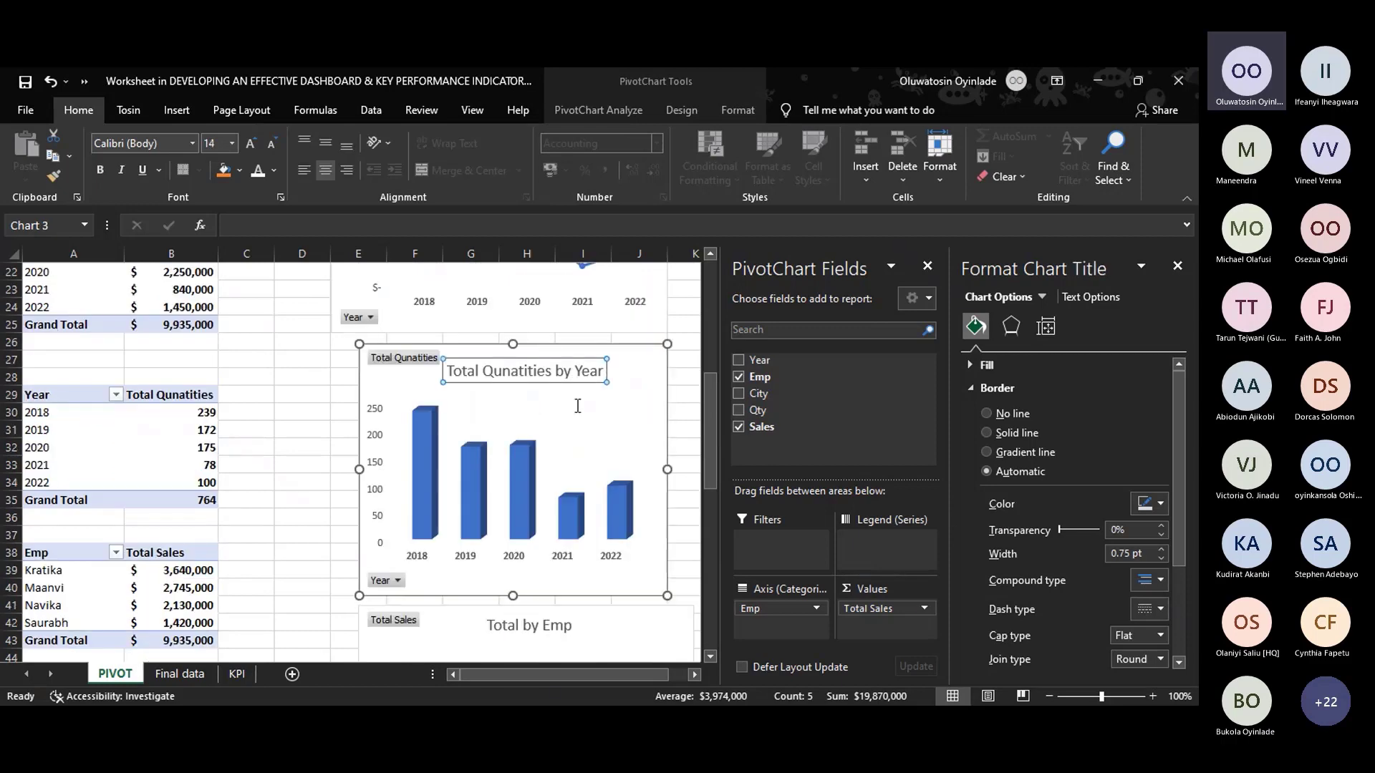
left_click(511, 373)
key("BackSpace")
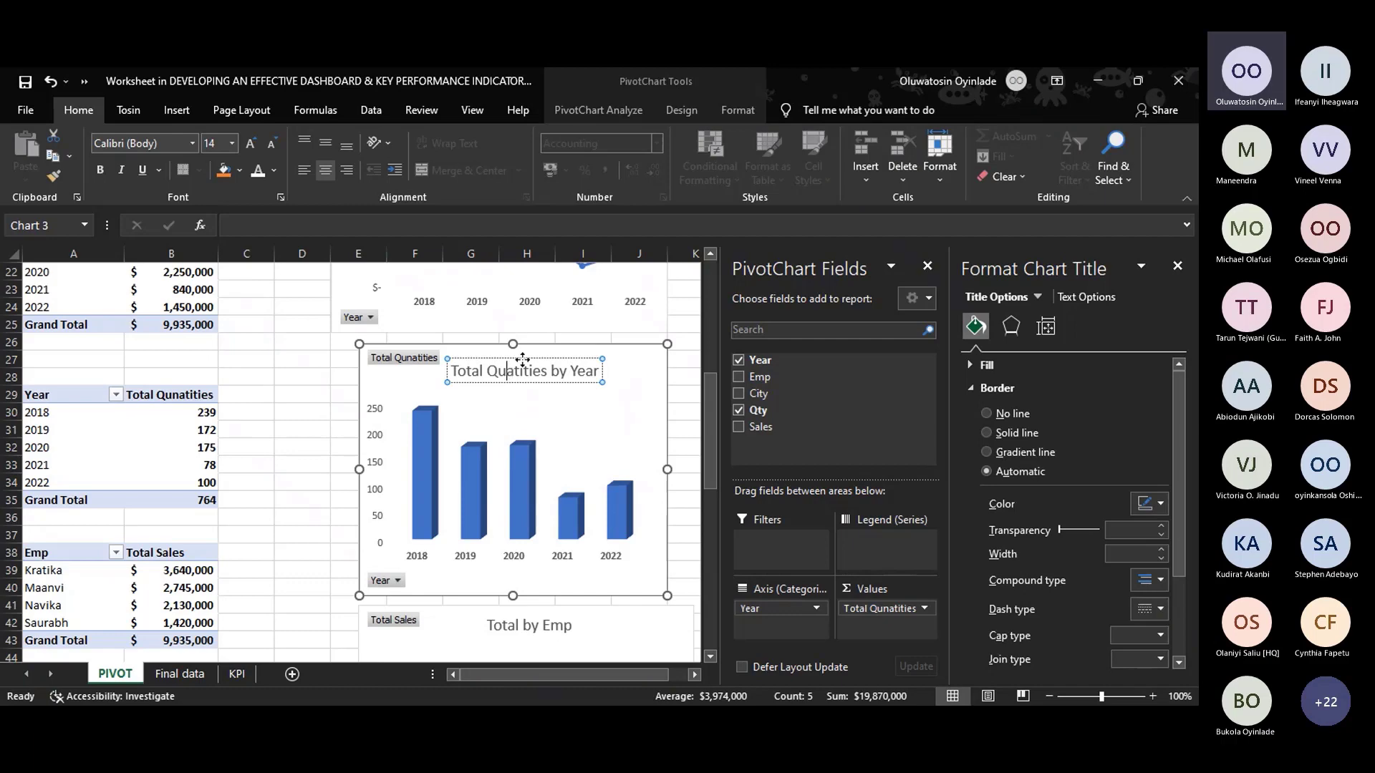
type("n")
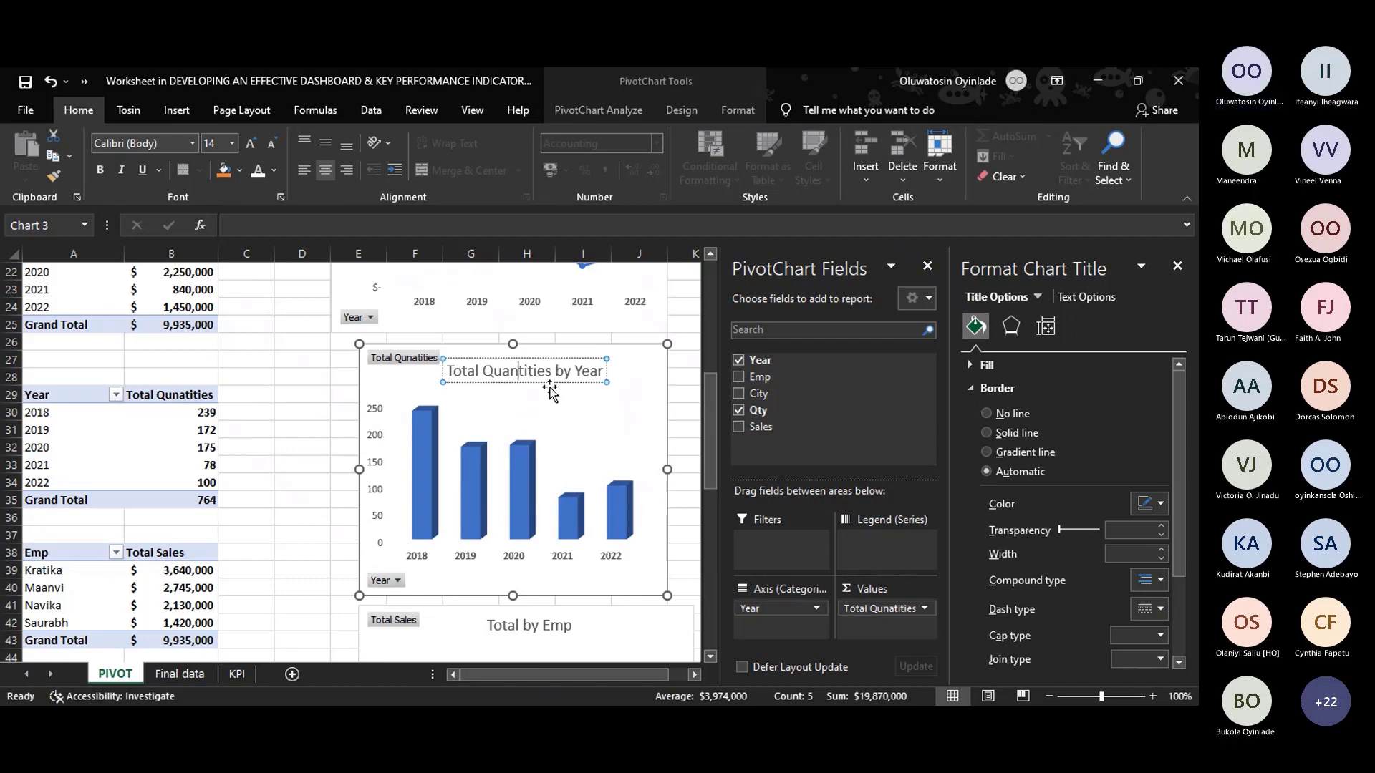
Review the charts on the PIVOT sheet, look over the KPI and Final data sheets, and return to PIVOT.
scroll(550, 390, "up", 3)
scroll(550, 390, "up", 2)
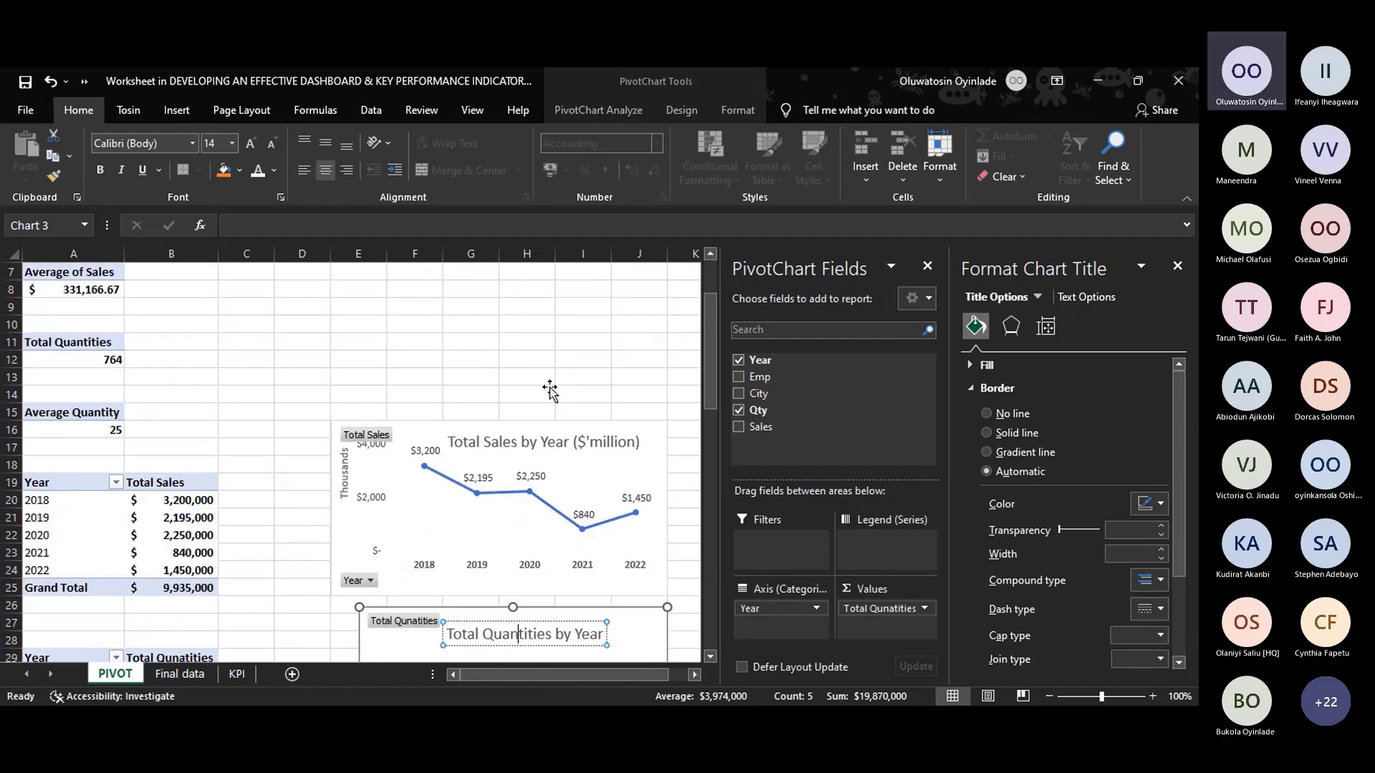
scroll(550, 391, "up", 1)
scroll(550, 390, "down", 14)
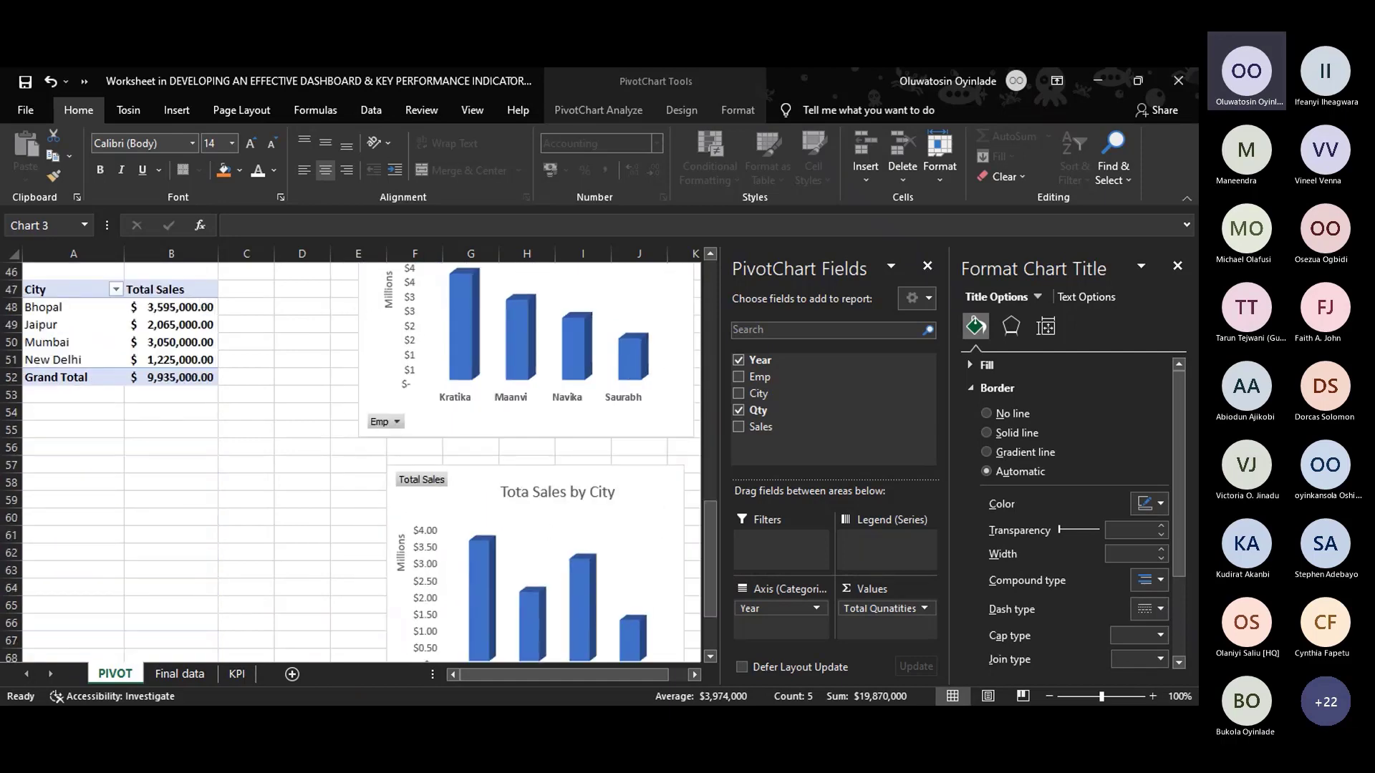
left_click(236, 673)
left_click_drag(162, 409, 172, 358)
left_click(171, 674)
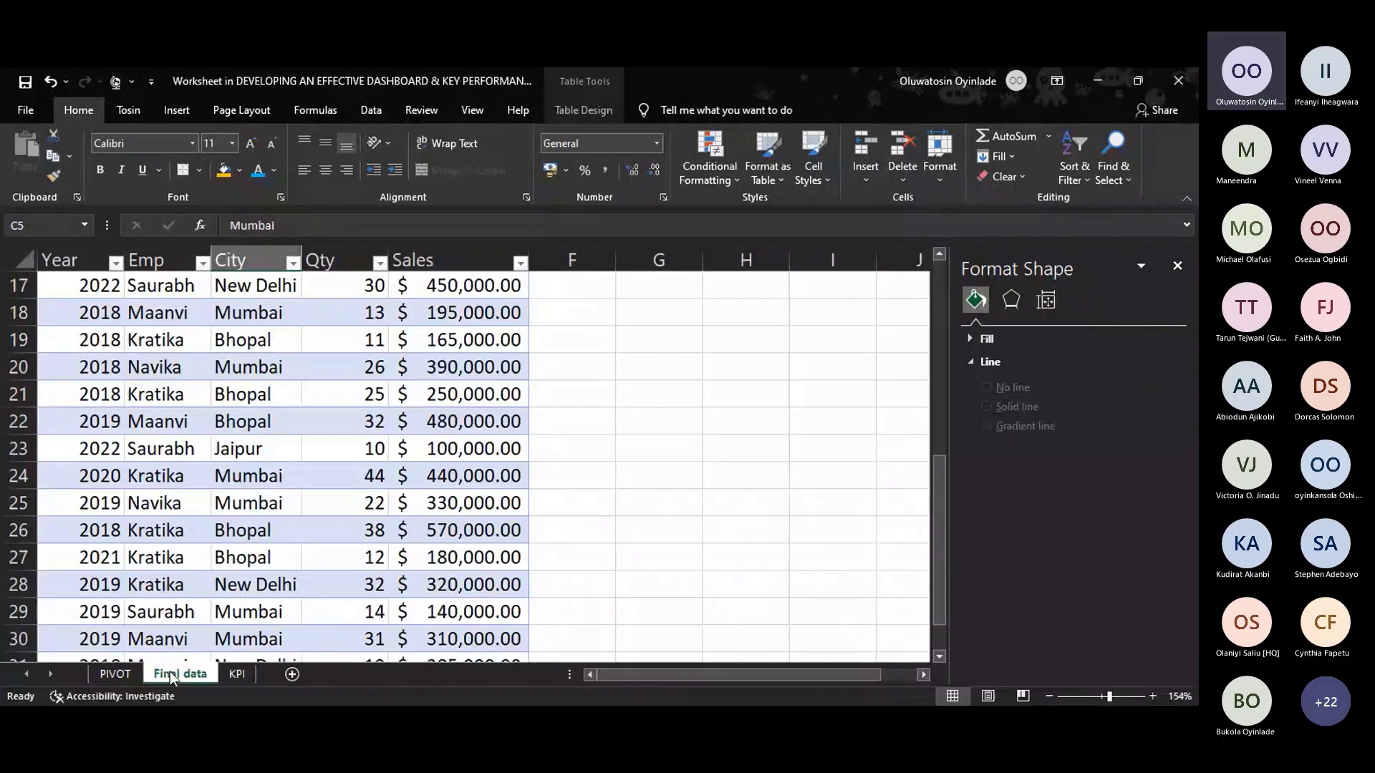
left_click(103, 676)
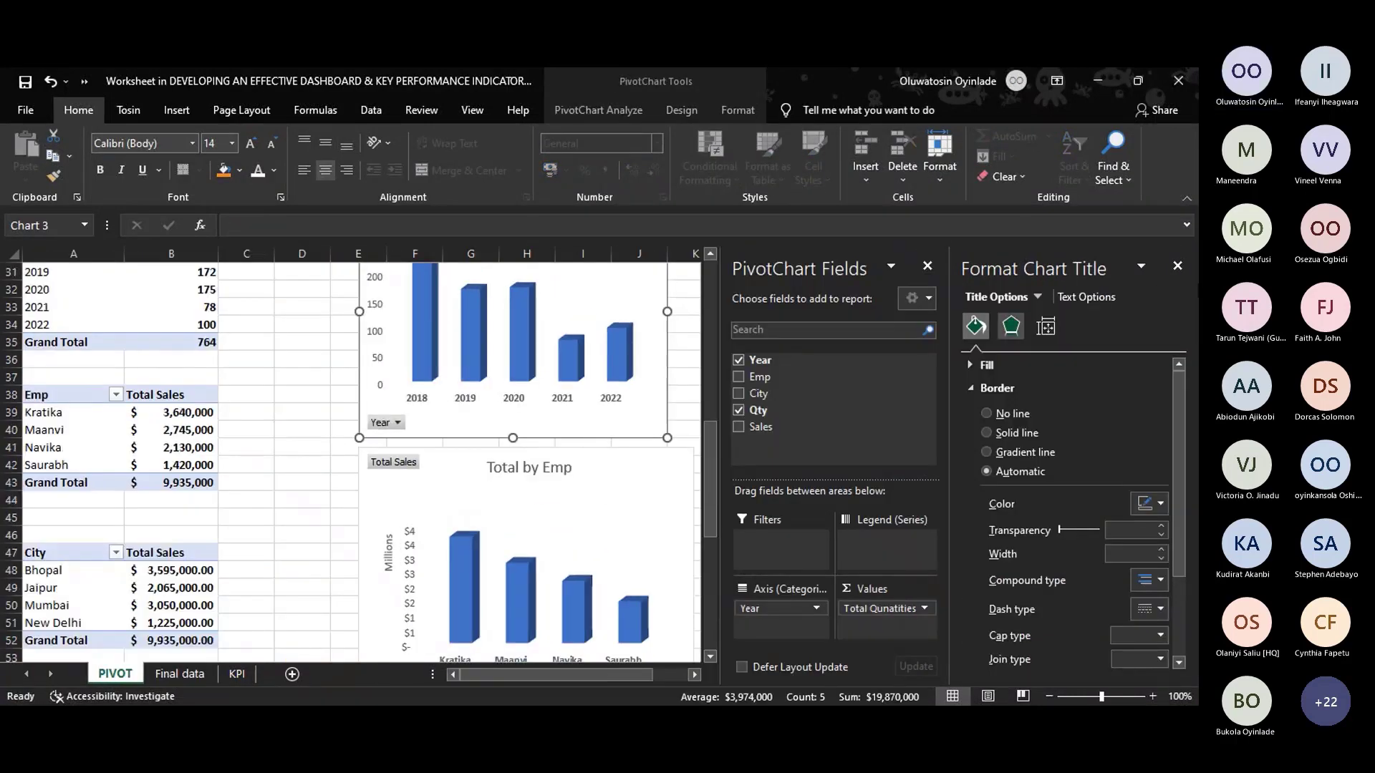
Close the chart formatting pane and hide all field buttons on the Total Sales by Year chart.
left_click(1185, 265)
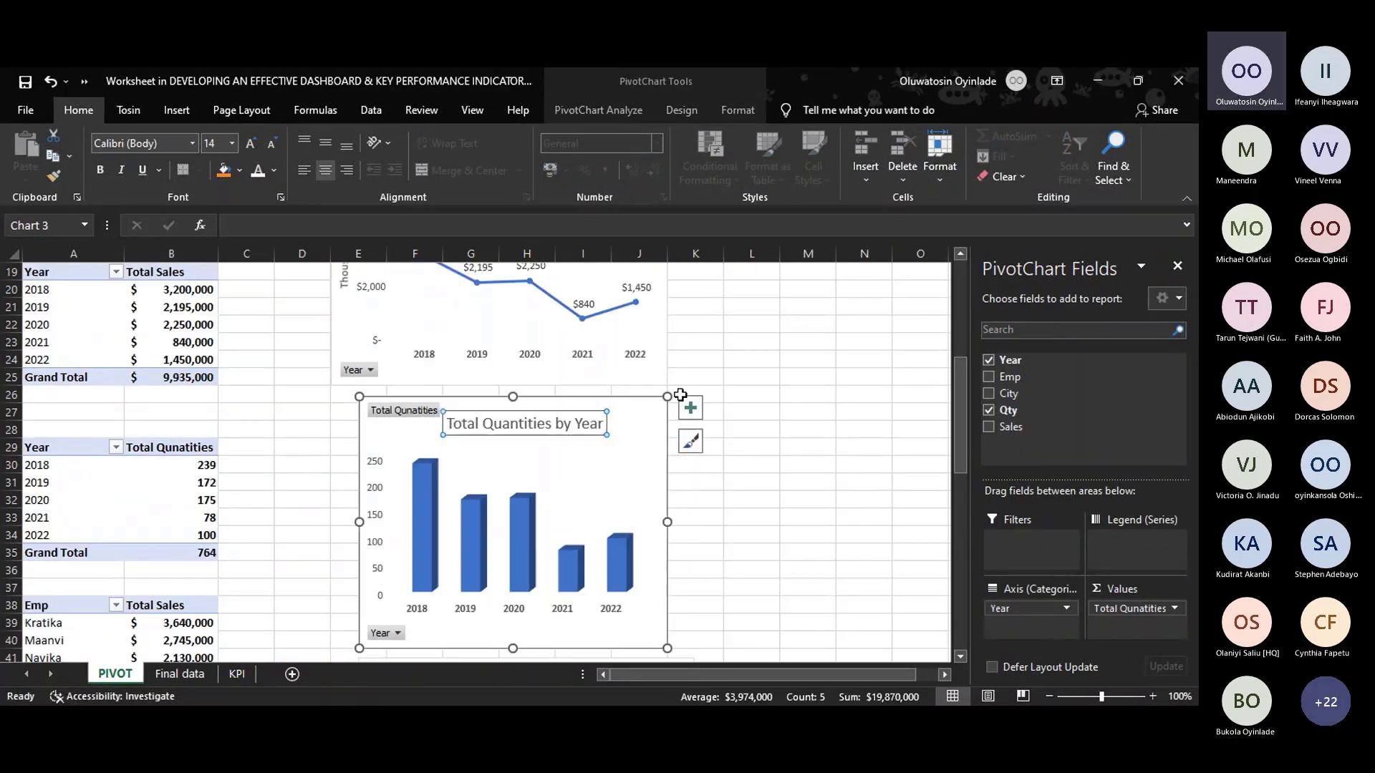
scroll(687, 437, "up", 4)
scroll(446, 440, "down", 2)
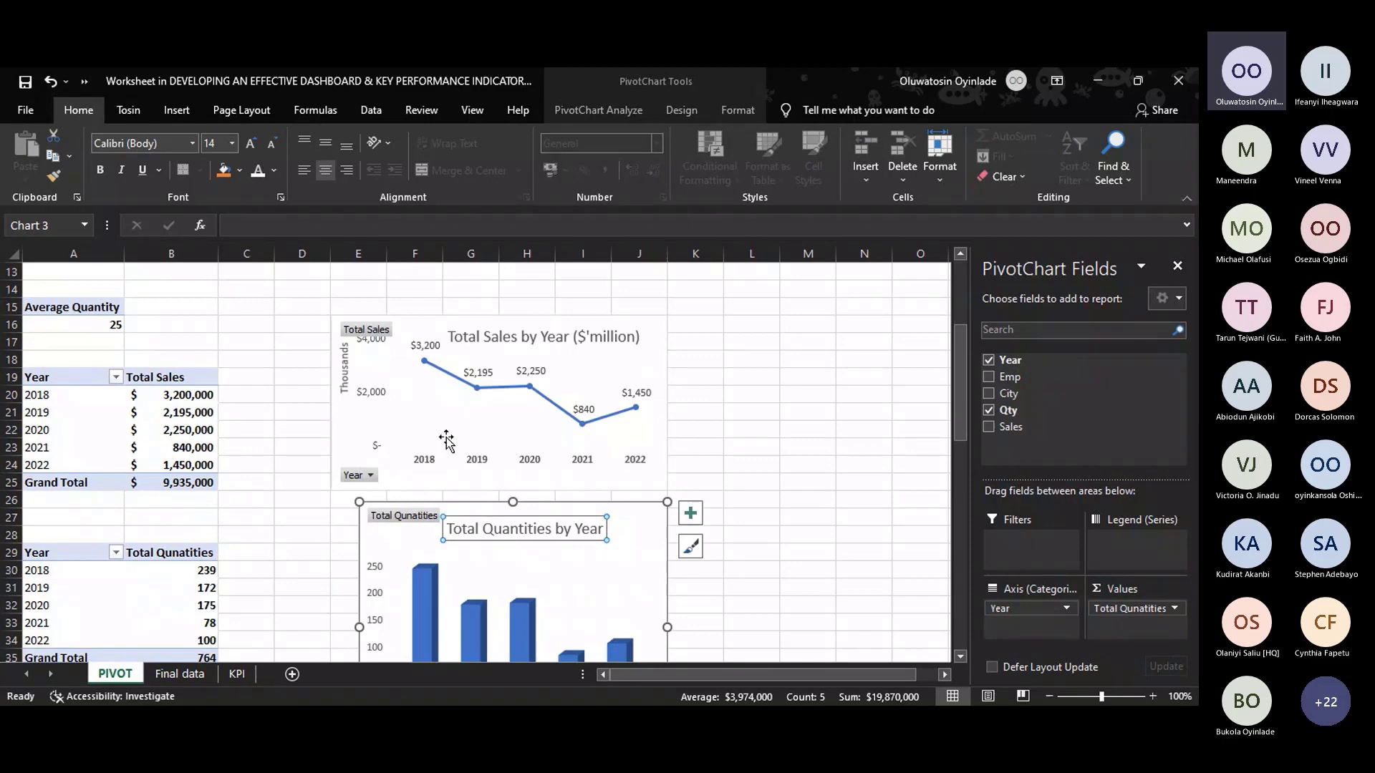
left_click(430, 335)
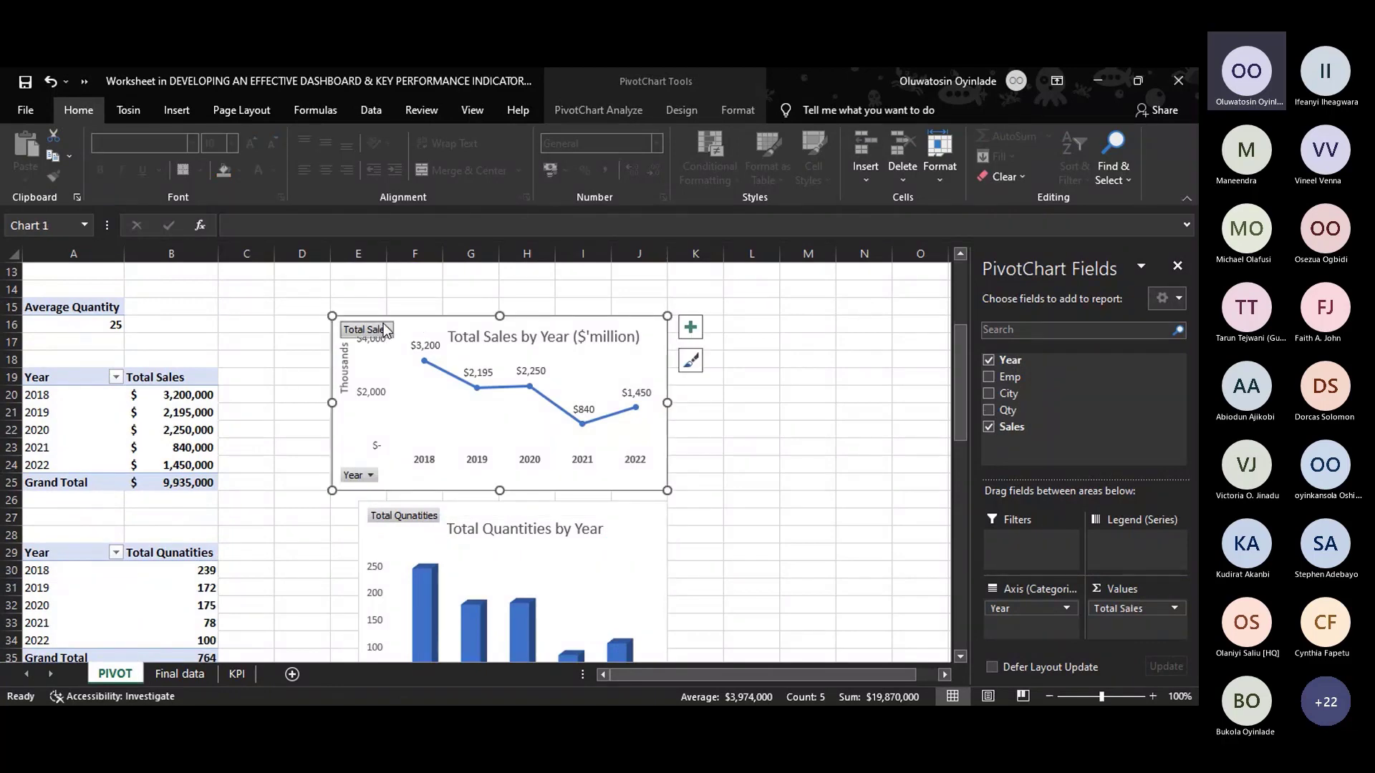
left_click(368, 476)
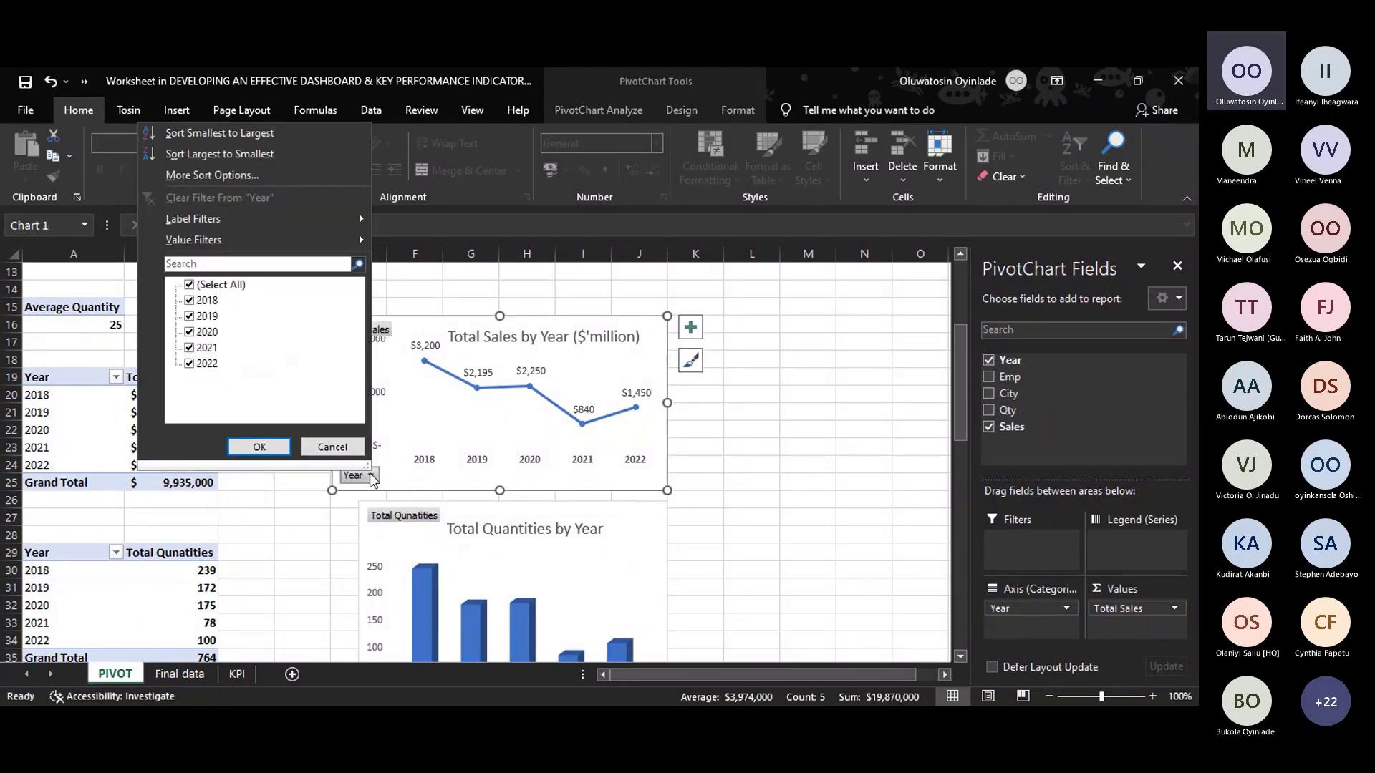
left_click(354, 448)
right_click(369, 475)
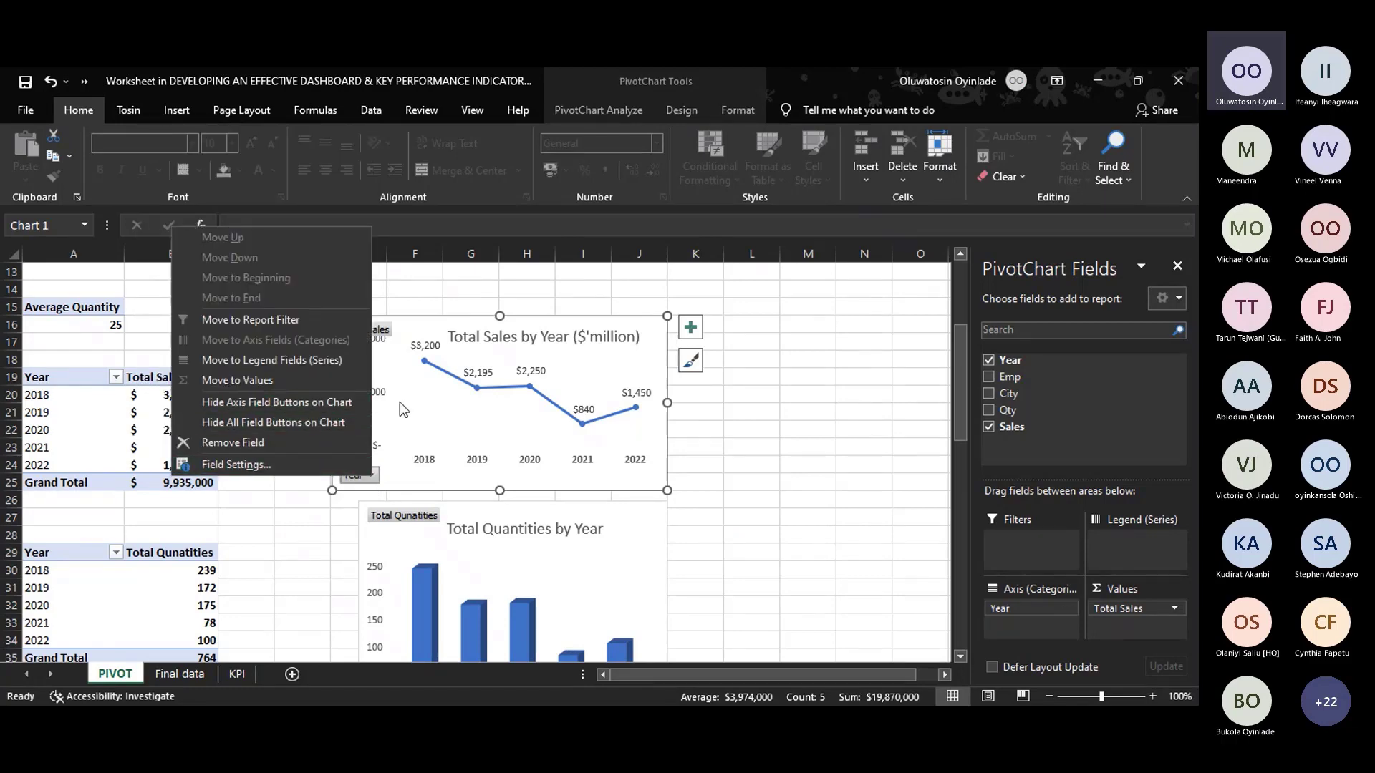
left_click(331, 426)
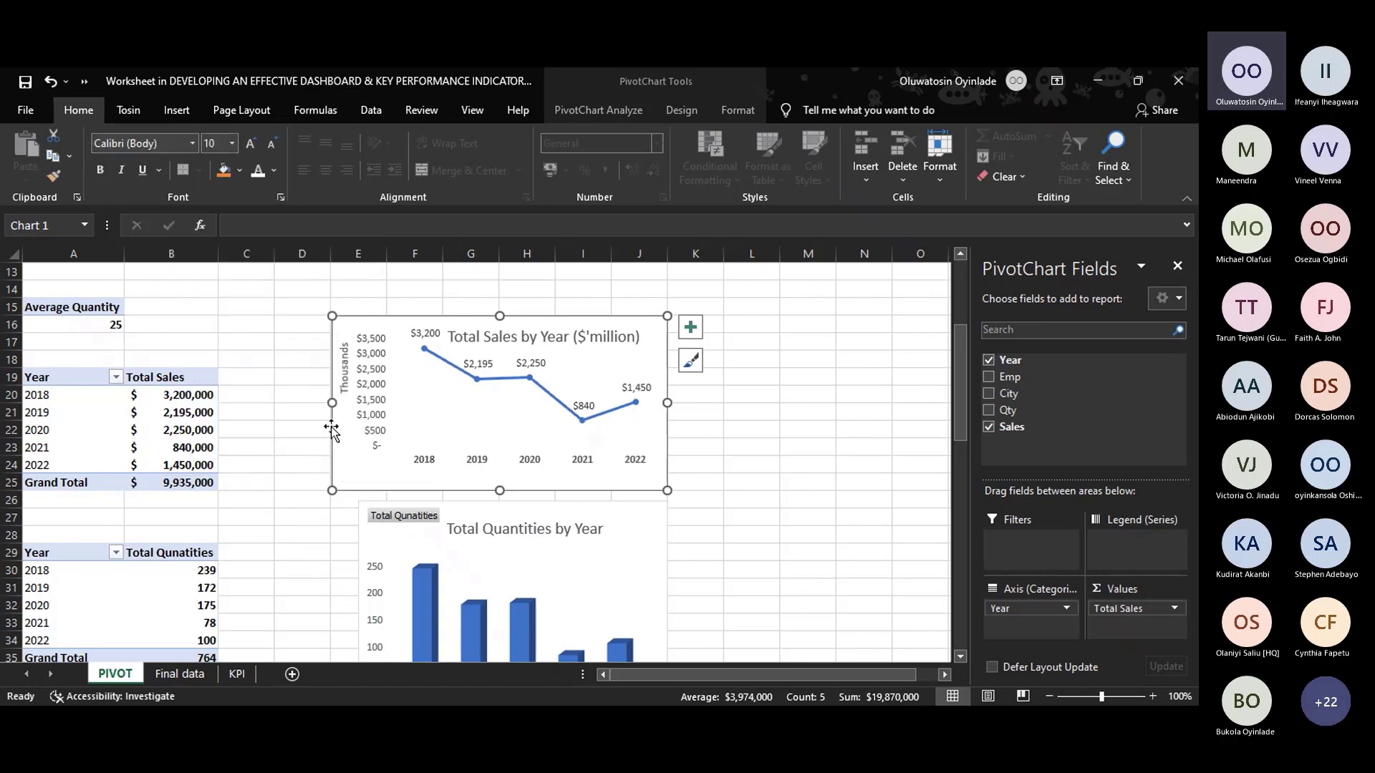
left_click(377, 406)
Hide all field buttons on the Total Quantities by Year chart.
scroll(481, 513, "down", 2)
scroll(481, 511, "down", 1)
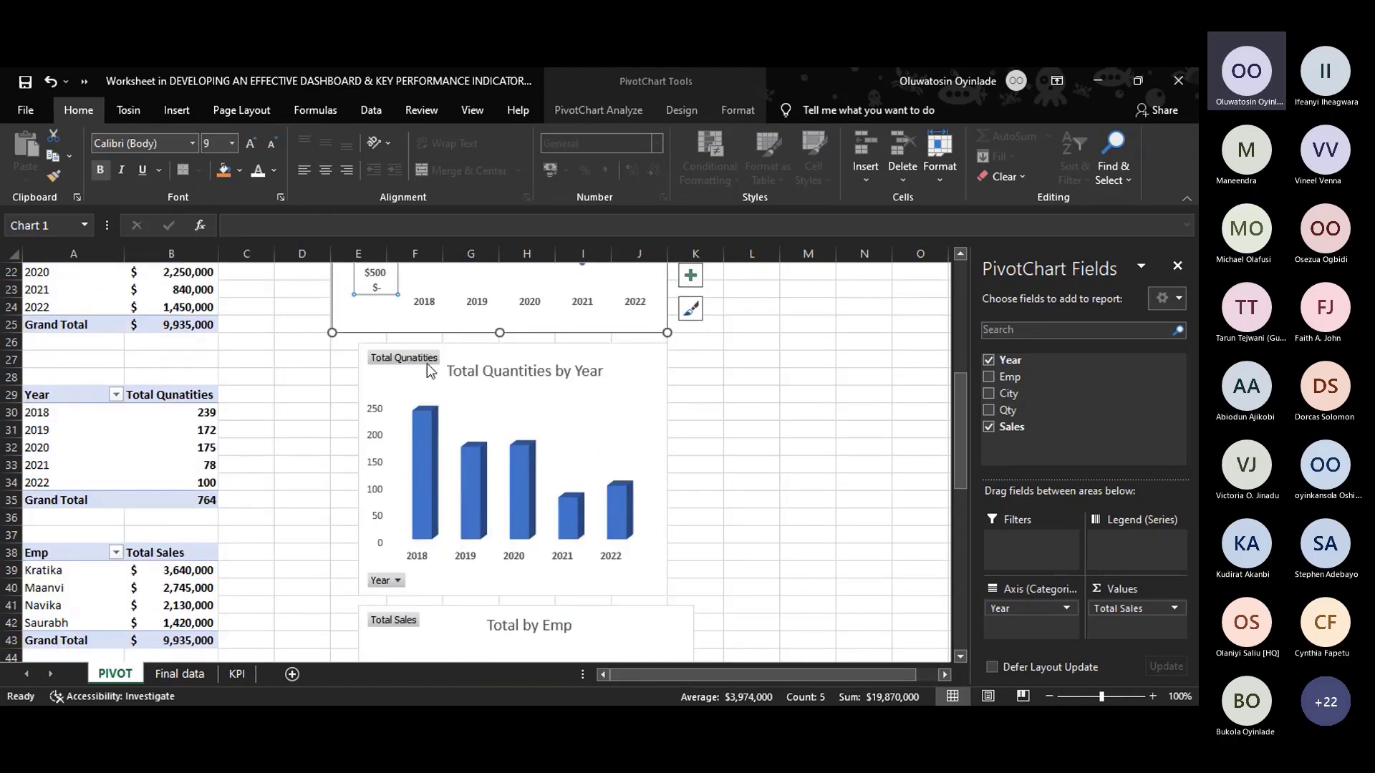
left_click(427, 363)
right_click(427, 362)
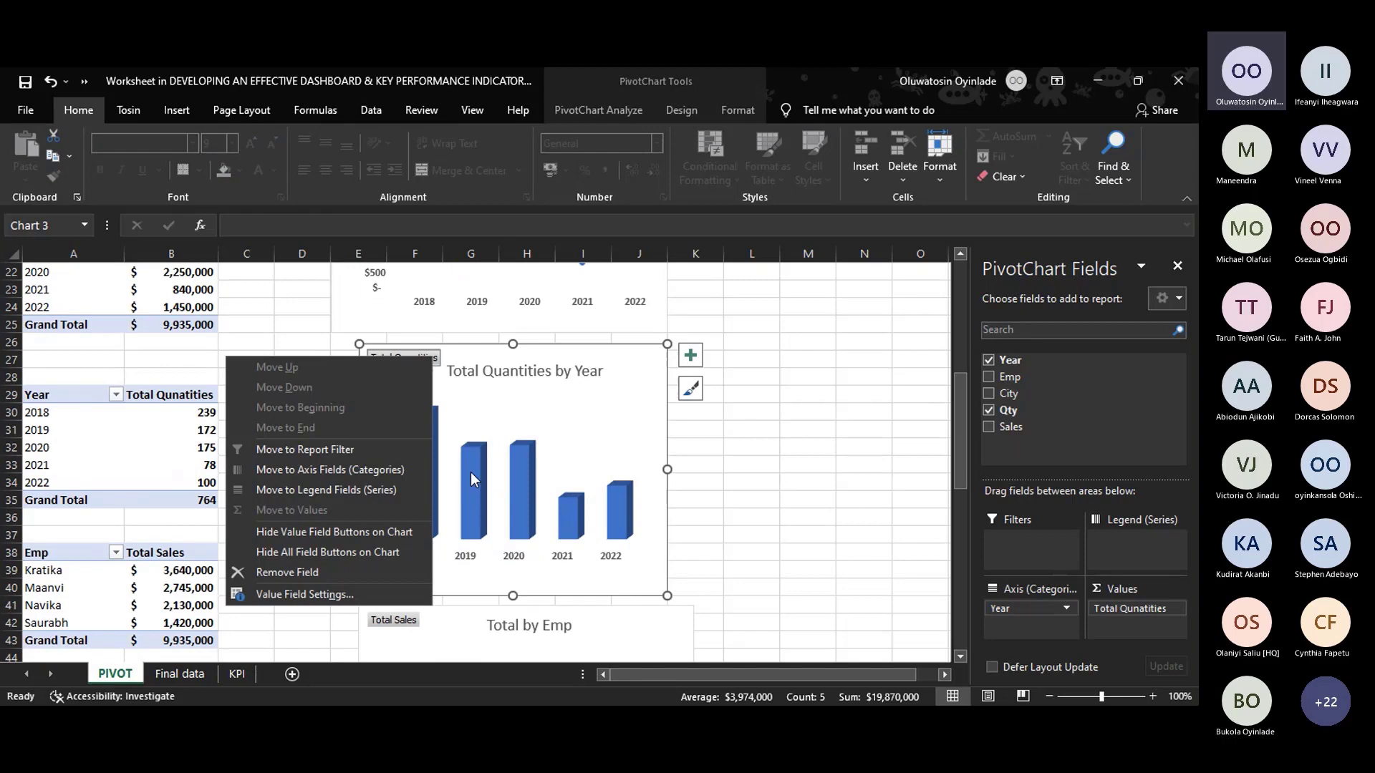
left_click(346, 552)
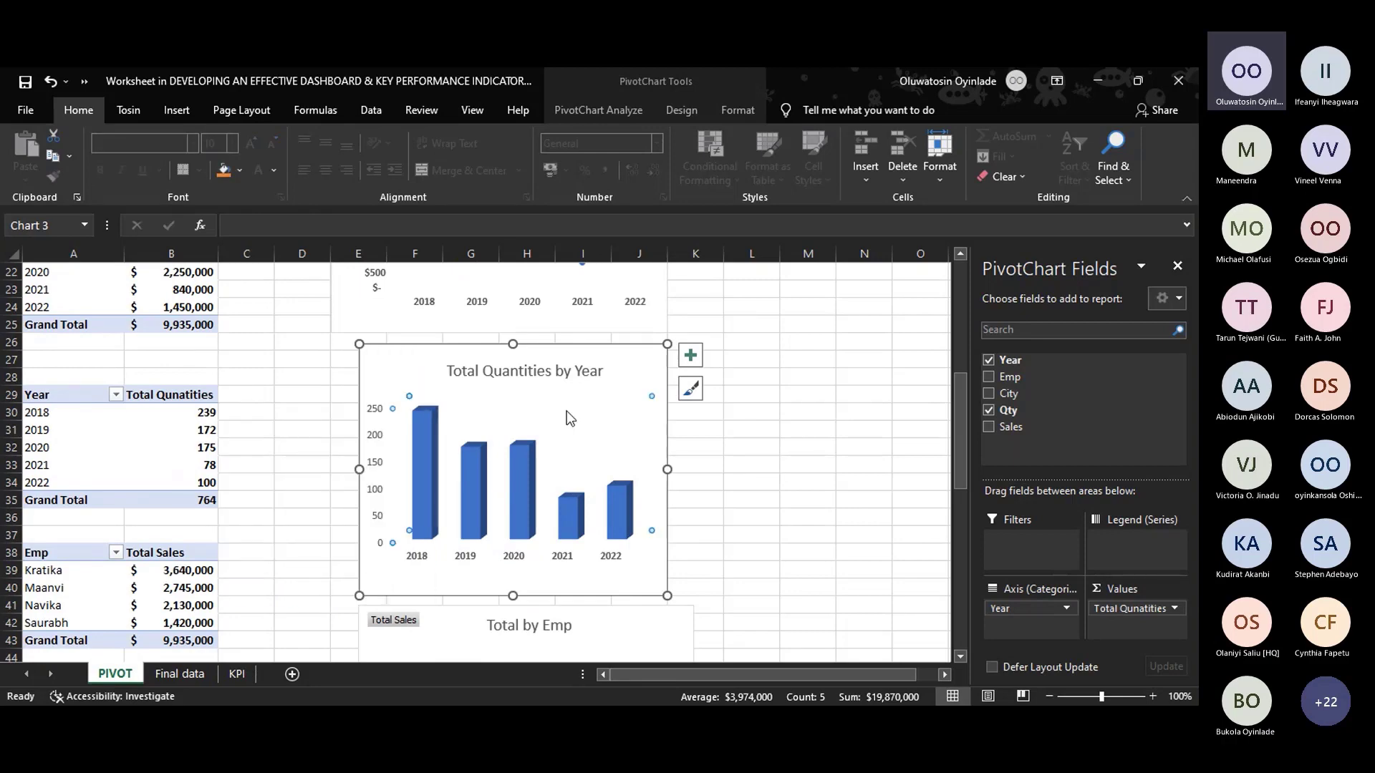
Hide all field buttons on the Total by Emp chart.
scroll(494, 550, "down", 3)
left_click(410, 463)
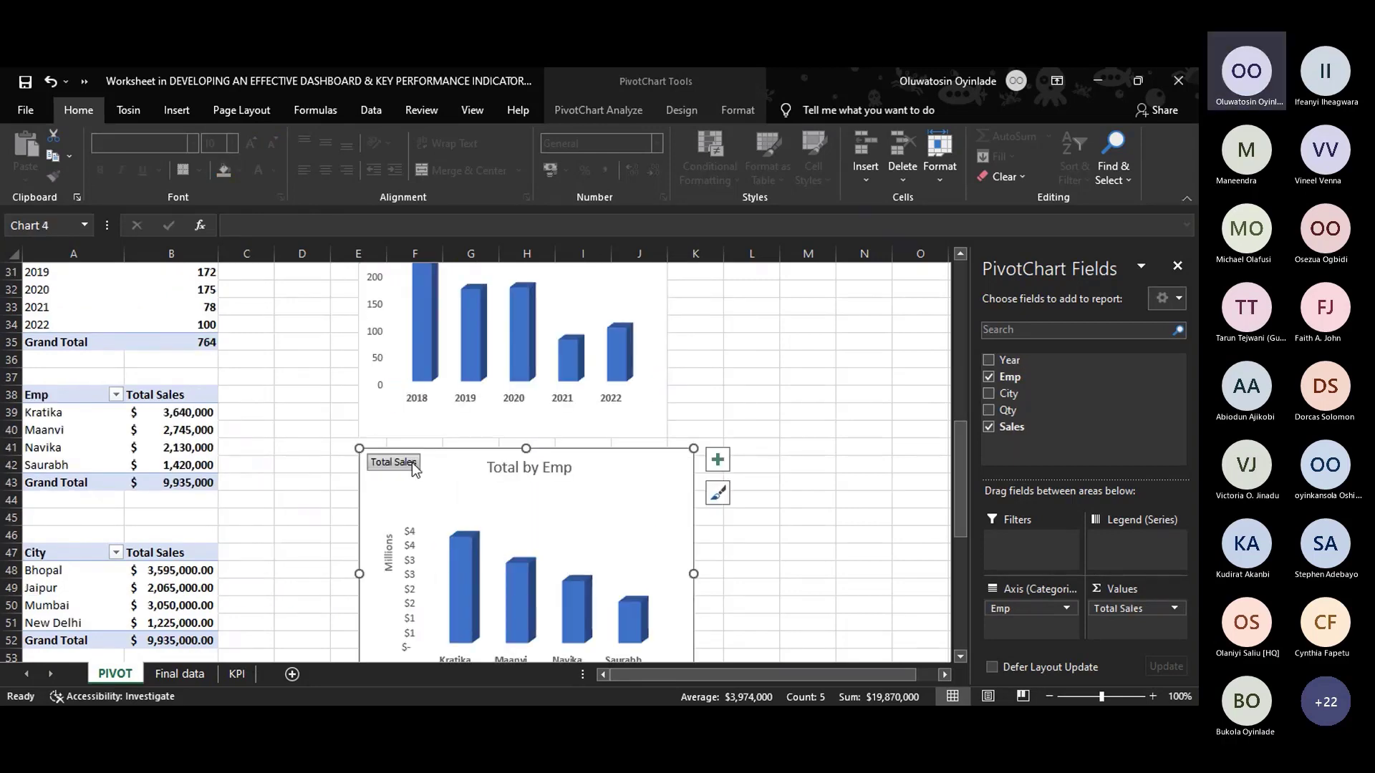
right_click(411, 462)
left_click(368, 409)
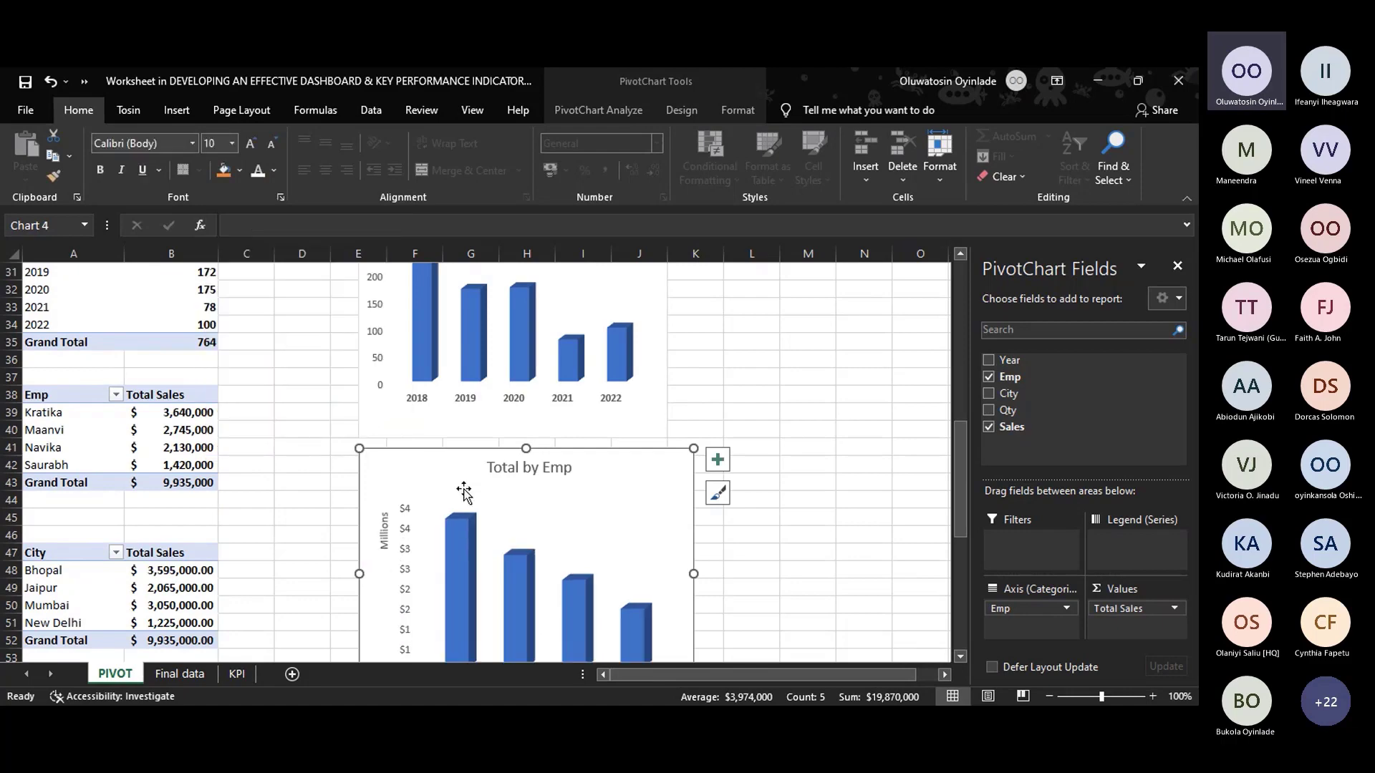
Hide all field buttons on the city sales chart and correct its title to "Total Sales by City".
scroll(466, 495, "down", 6)
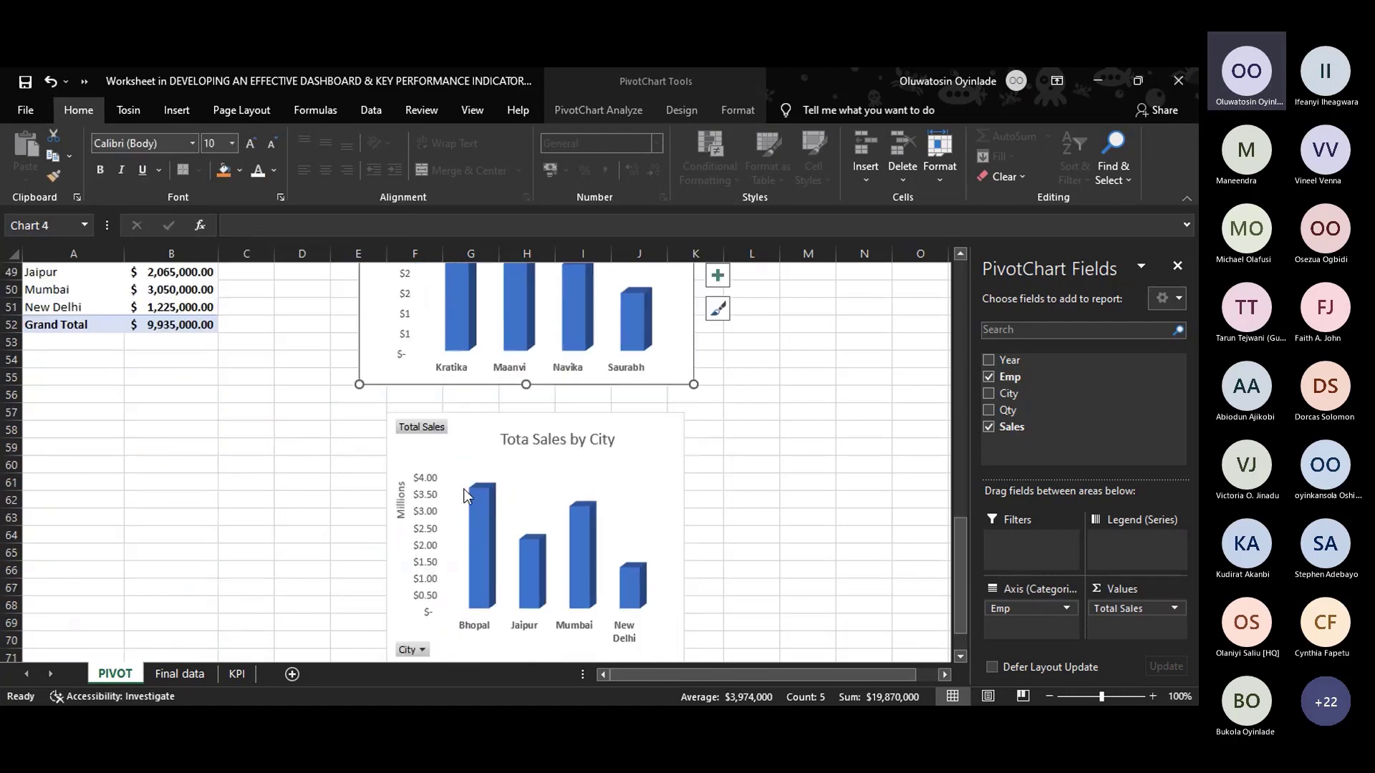
right_click(418, 429)
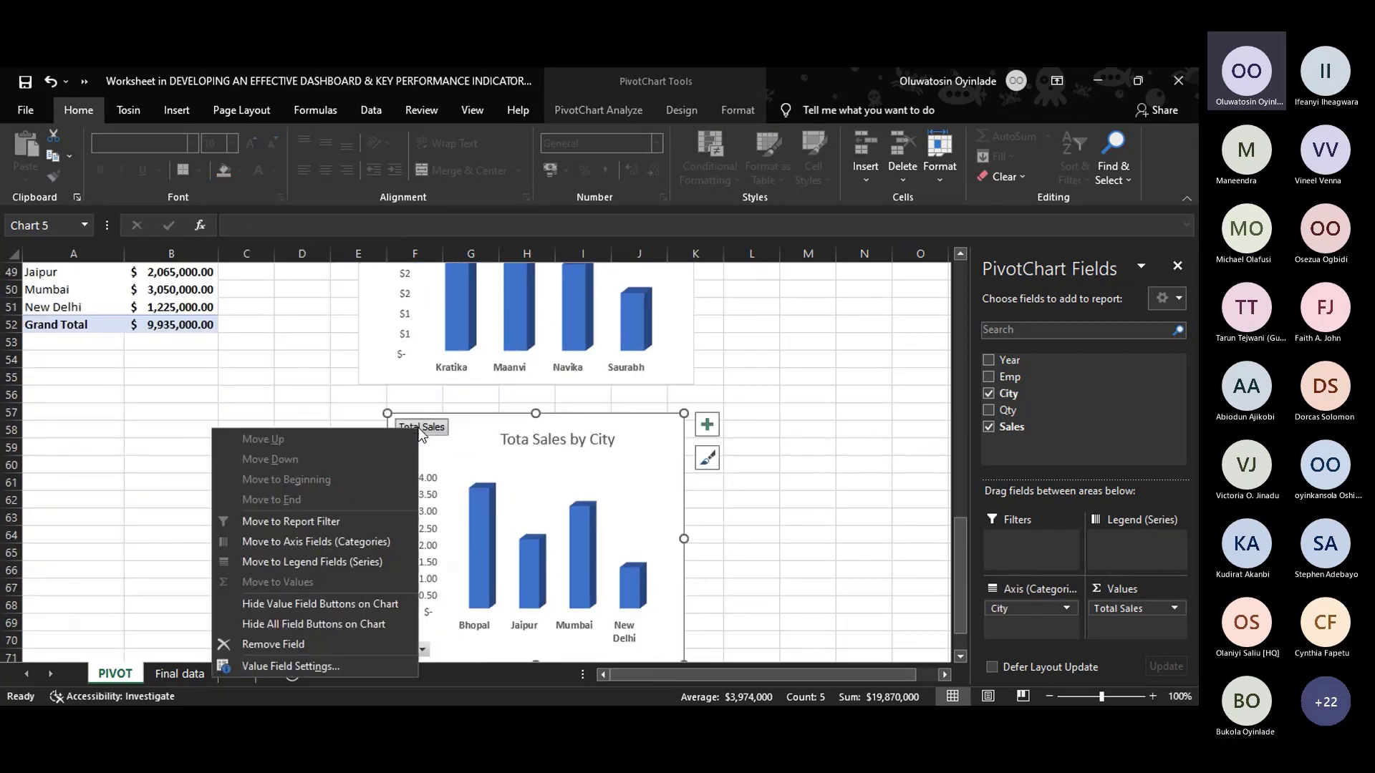
left_click(333, 624)
left_click(531, 438)
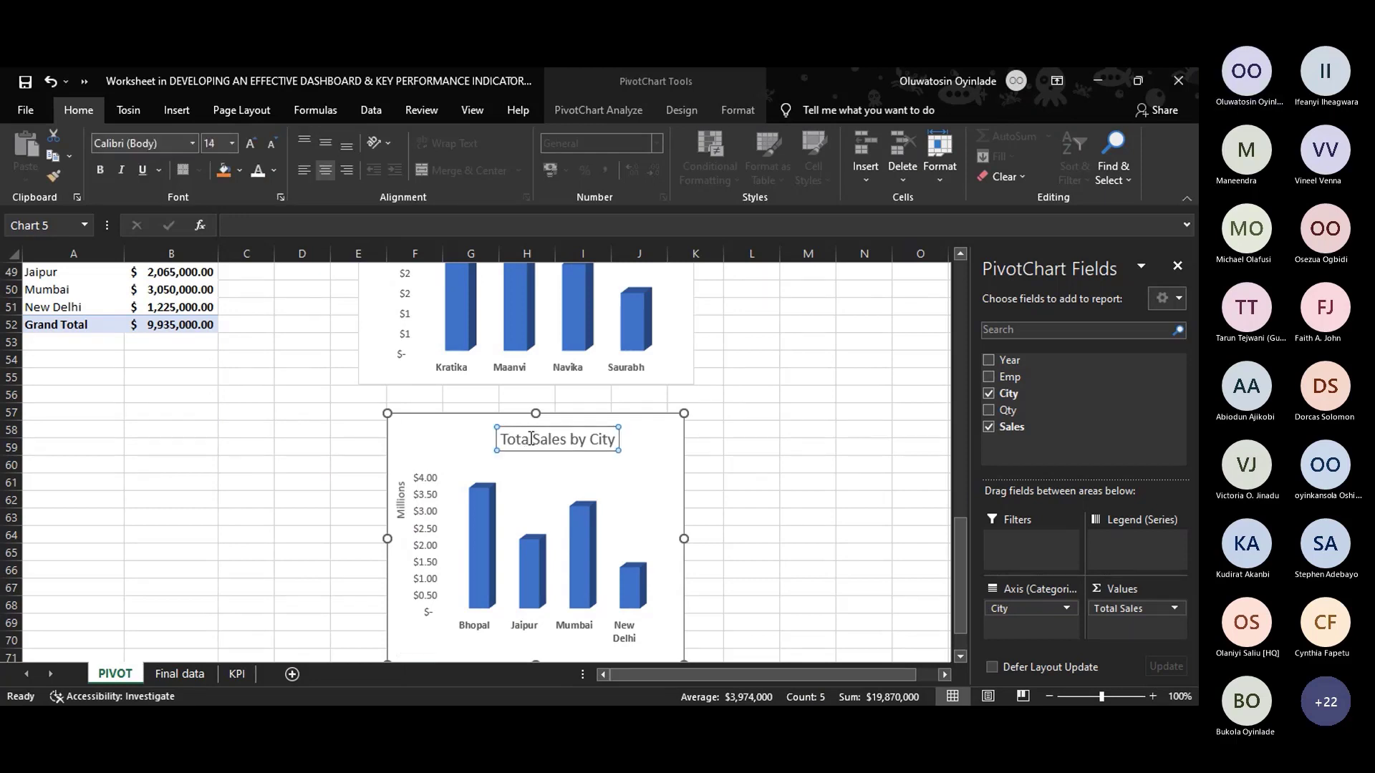
left_click(531, 439)
left_click(601, 487)
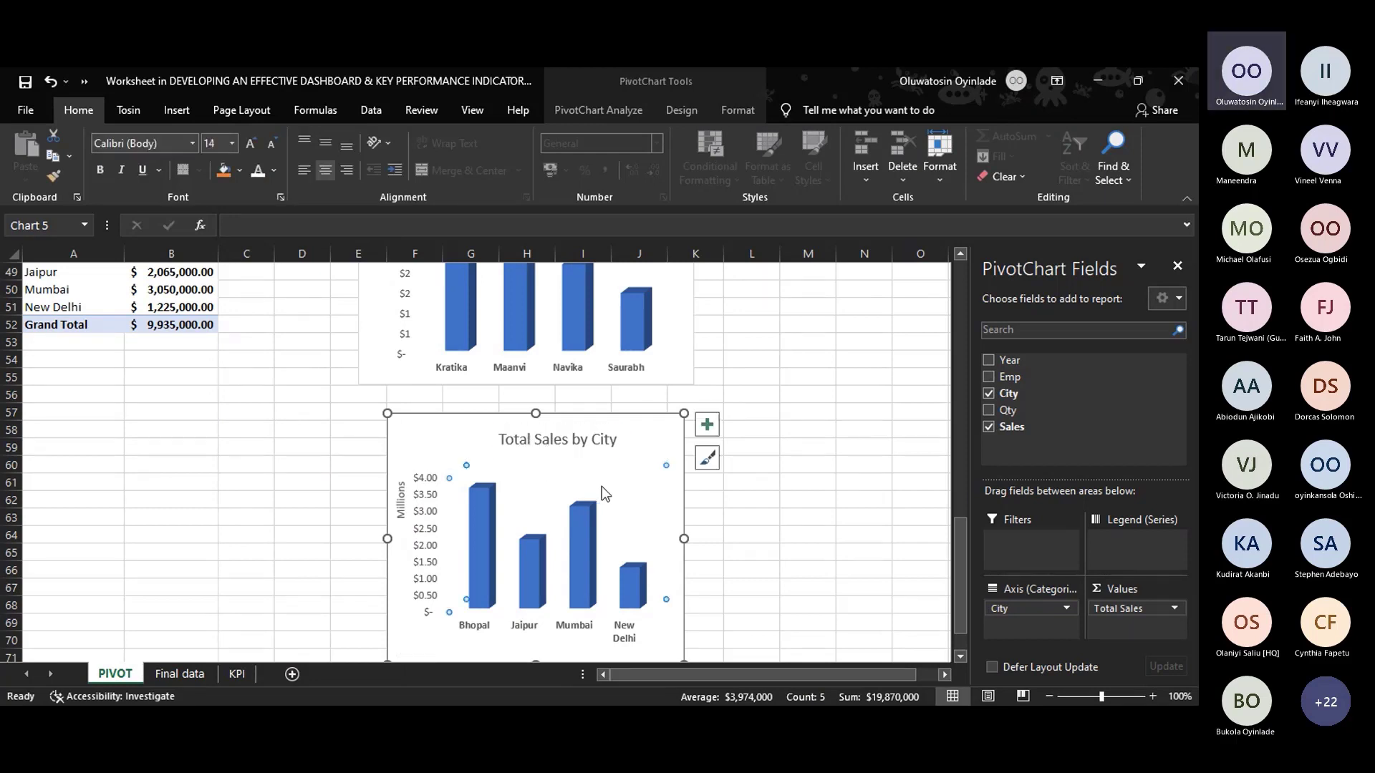
Move the Total Sales by Year and Total Quantities by Year charts higher on the PIVOT sheet, closer to their pivot tables.
scroll(610, 491, "down", 4)
scroll(610, 492, "up", 2)
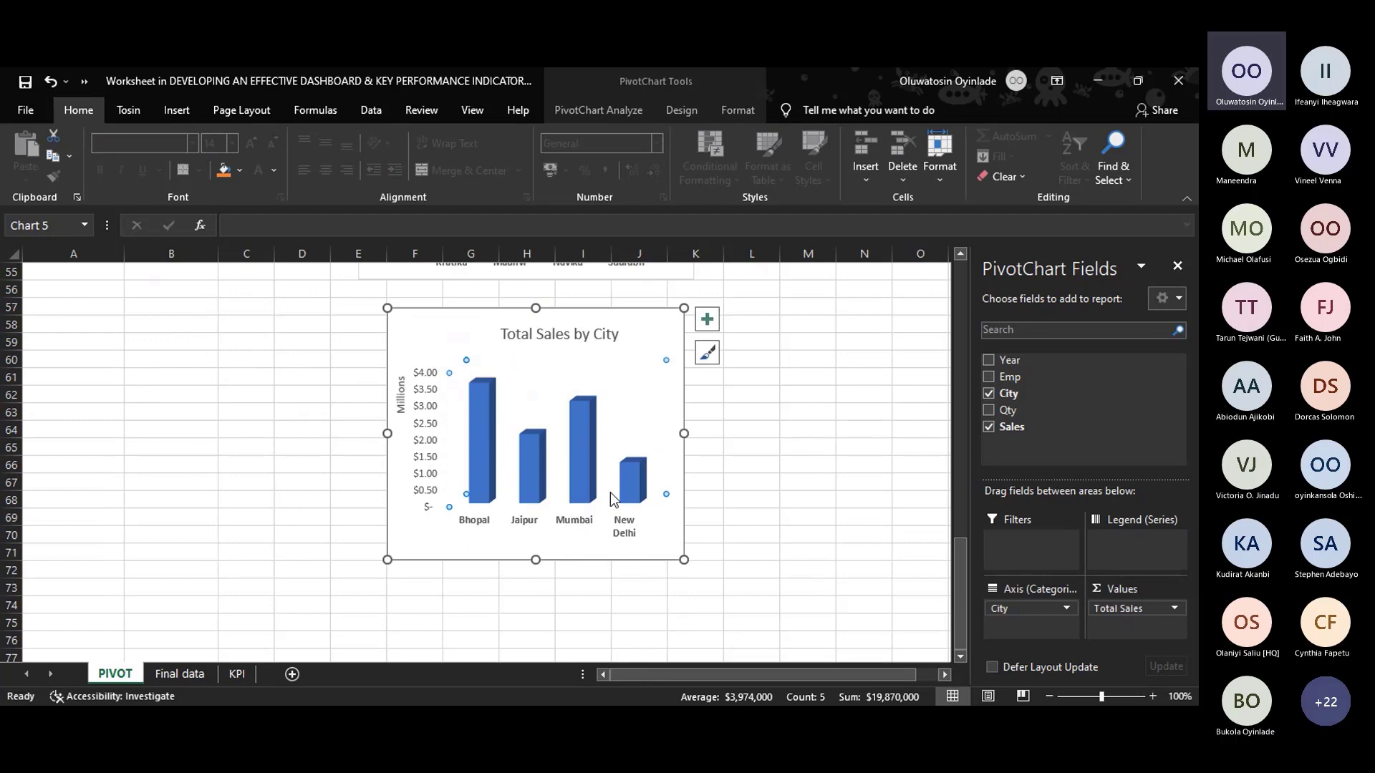
scroll(609, 491, "up", 18)
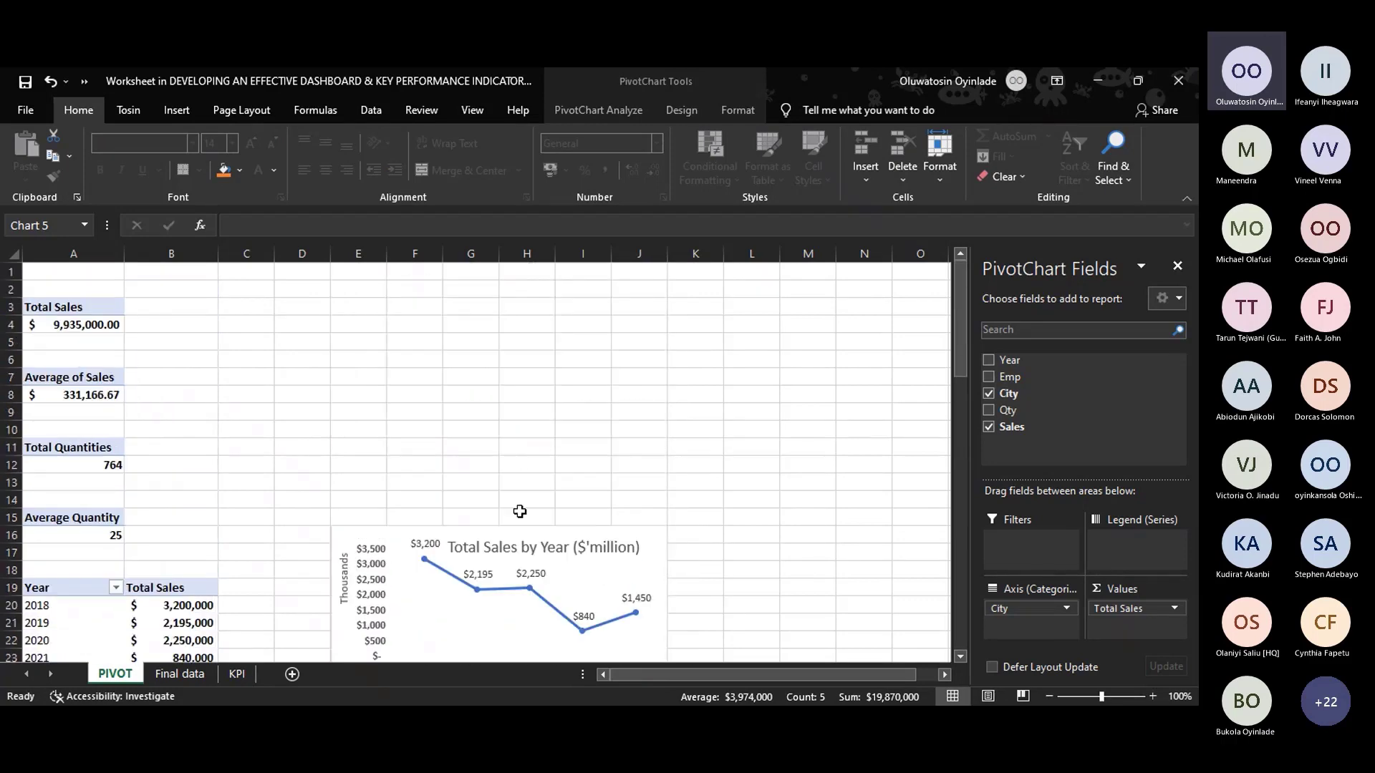
left_click(362, 298)
scroll(448, 559, "down", 5)
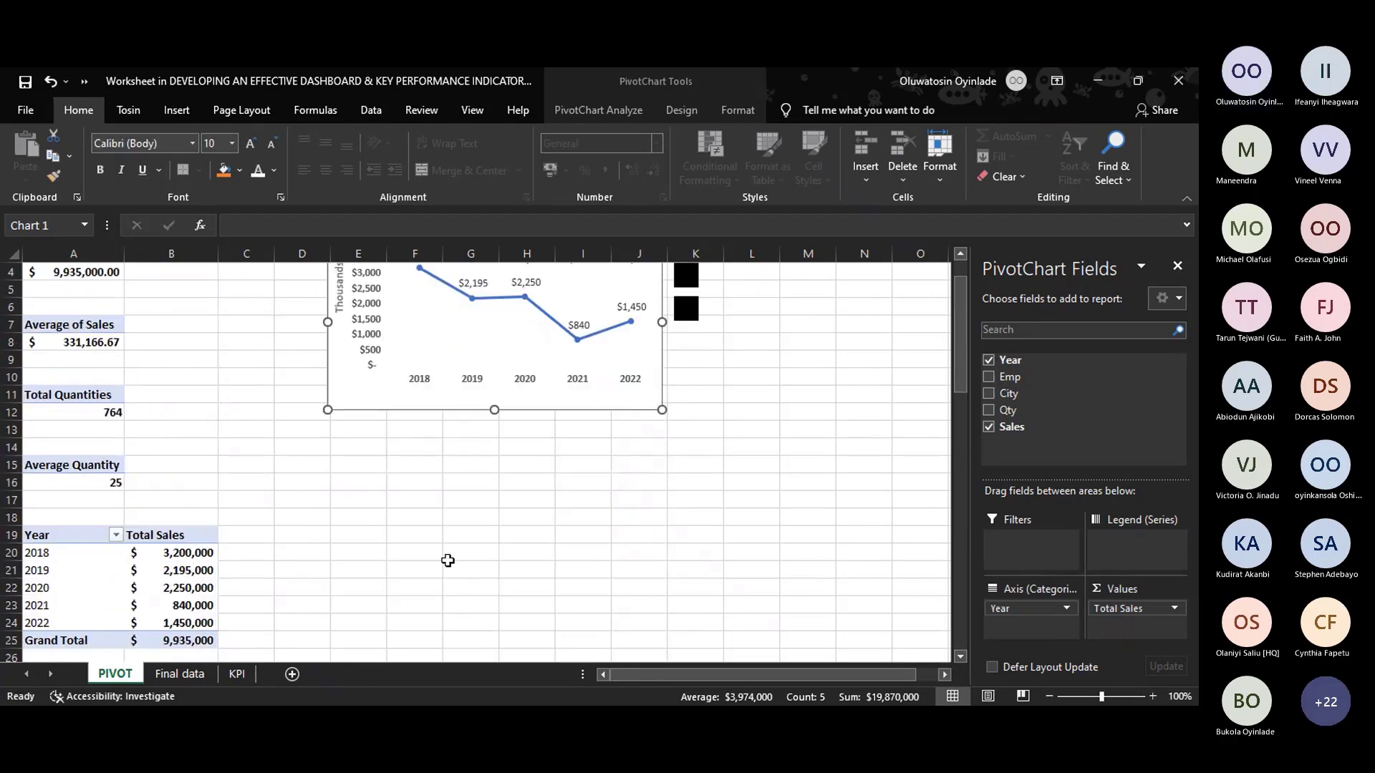
left_click_drag(393, 451, 384, 281)
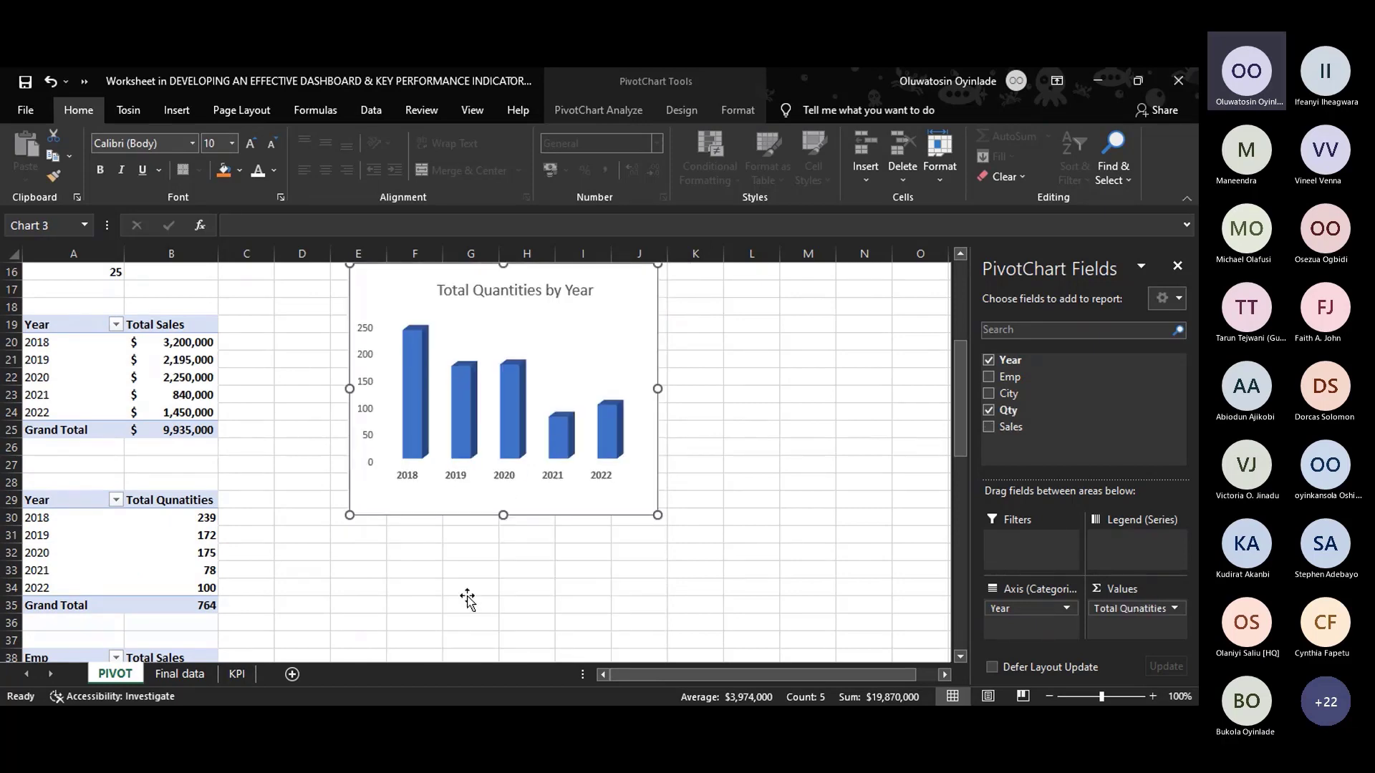
Move the employee sales chart and the Total Sales by City chart up beside their pivot tables.
left_click(466, 595)
scroll(467, 602, "down", 3)
scroll(466, 604, "down", 1)
left_click_drag(454, 528, 418, 310)
scroll(418, 552, "down", 5)
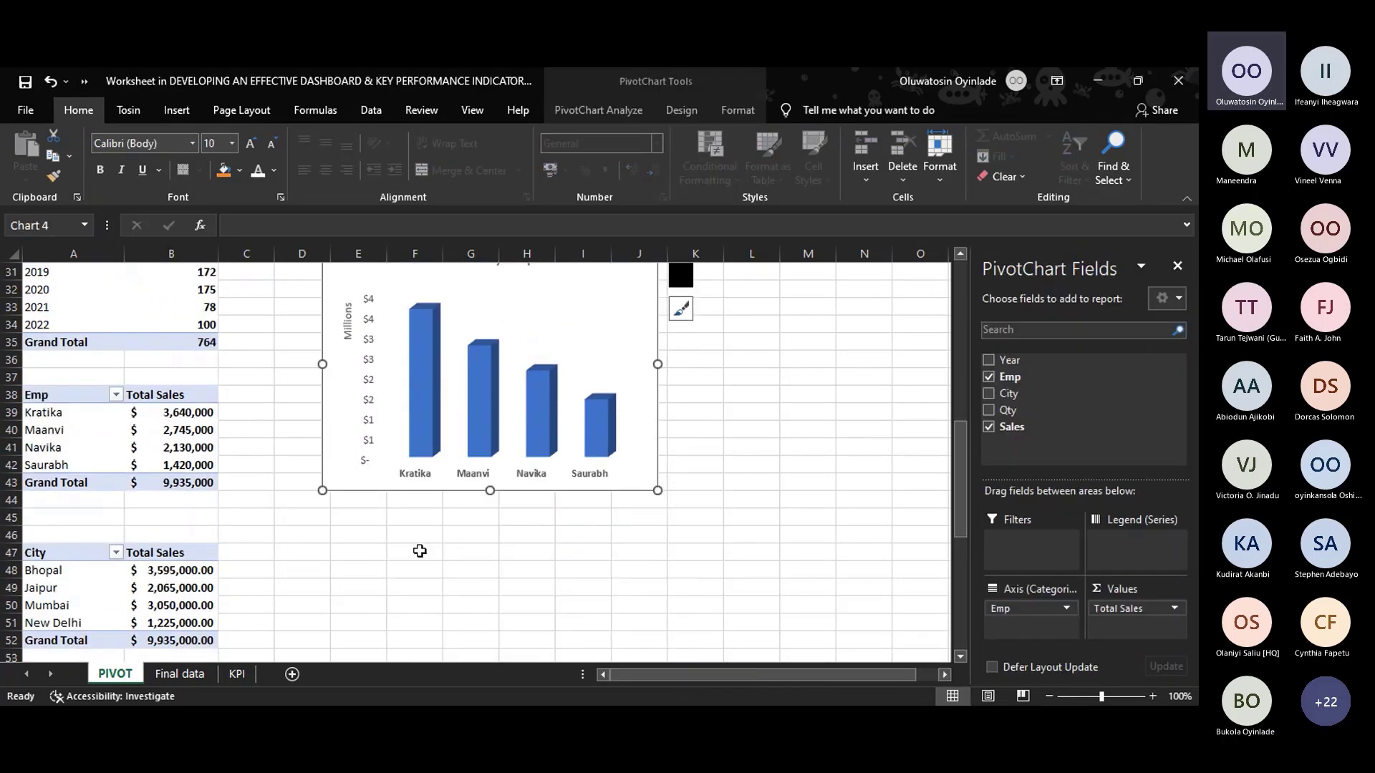
left_click_drag(426, 542, 416, 329)
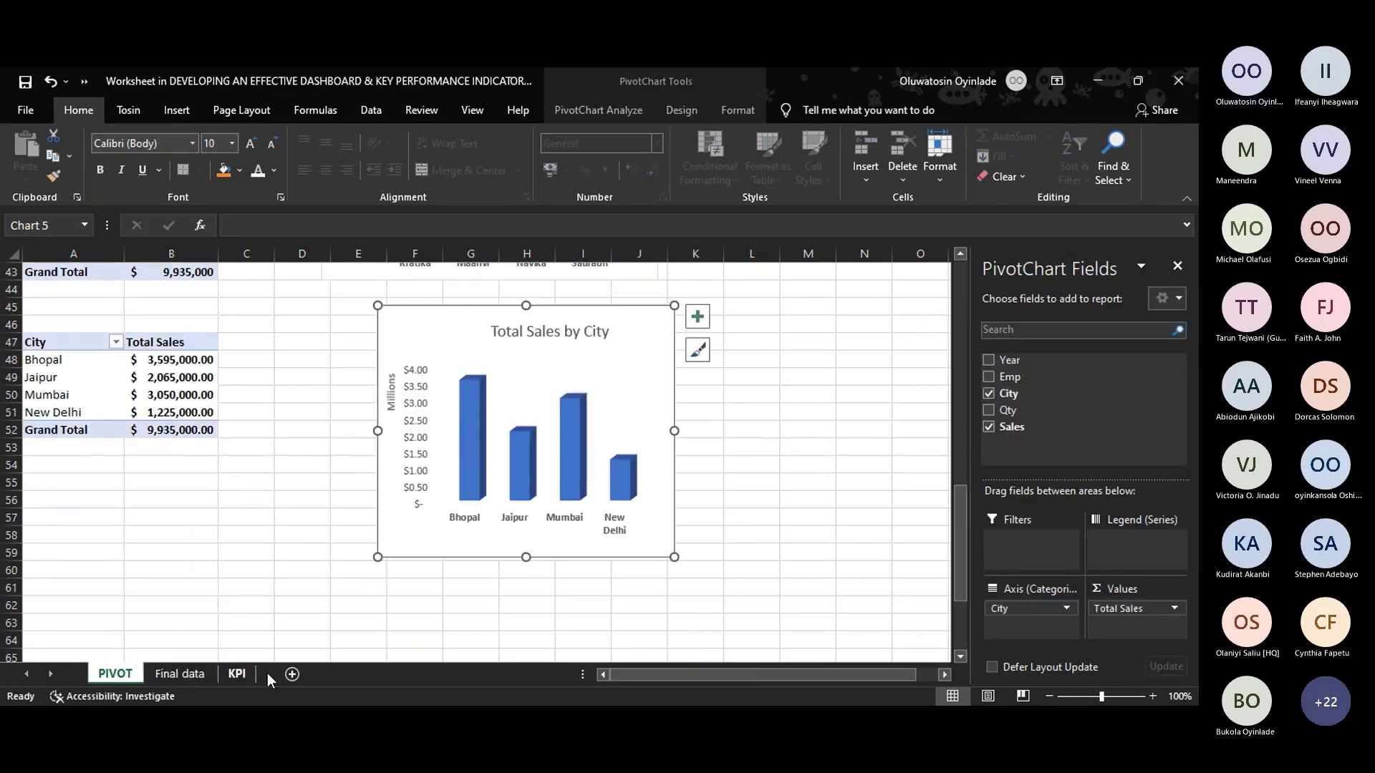
Add a new worksheet and rename it DASHBOARD.
left_click(292, 674)
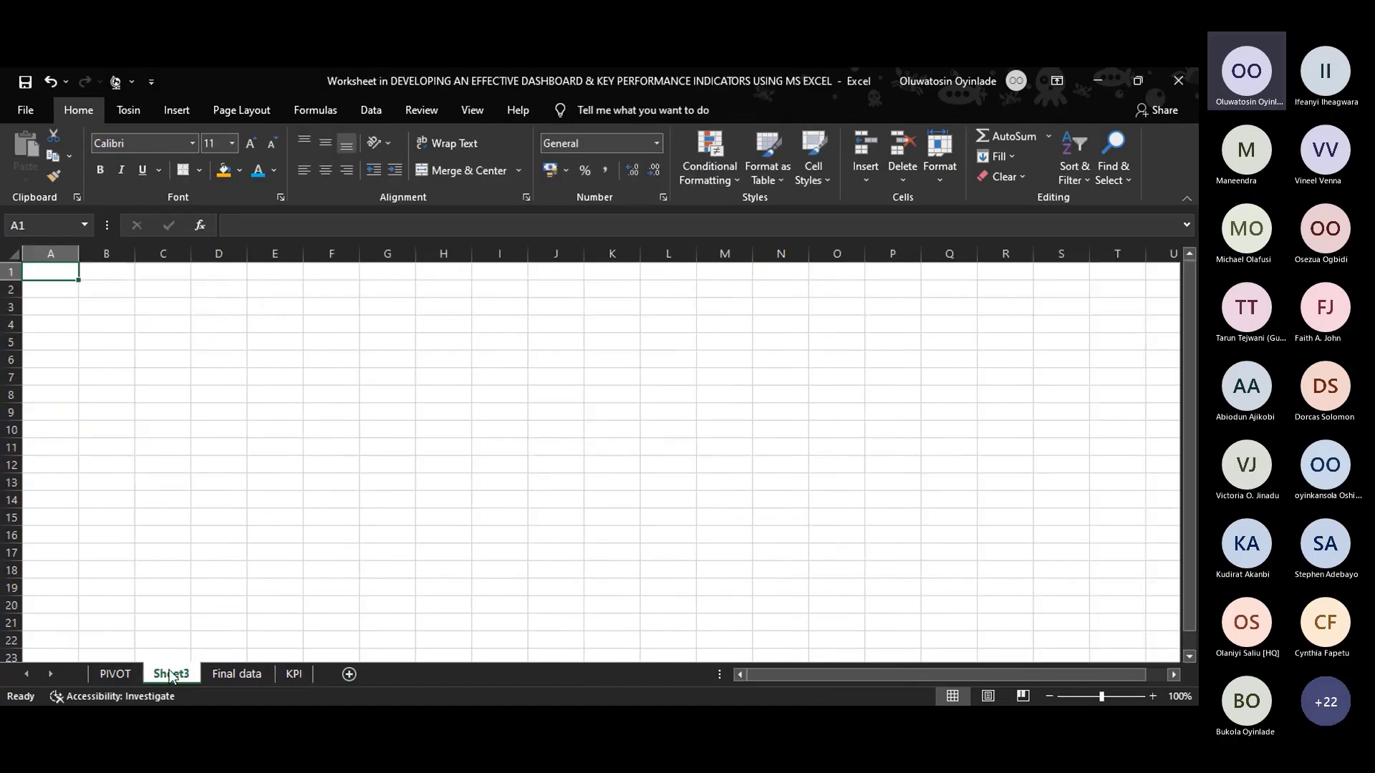
double_click(171, 675)
type("DASHBO")
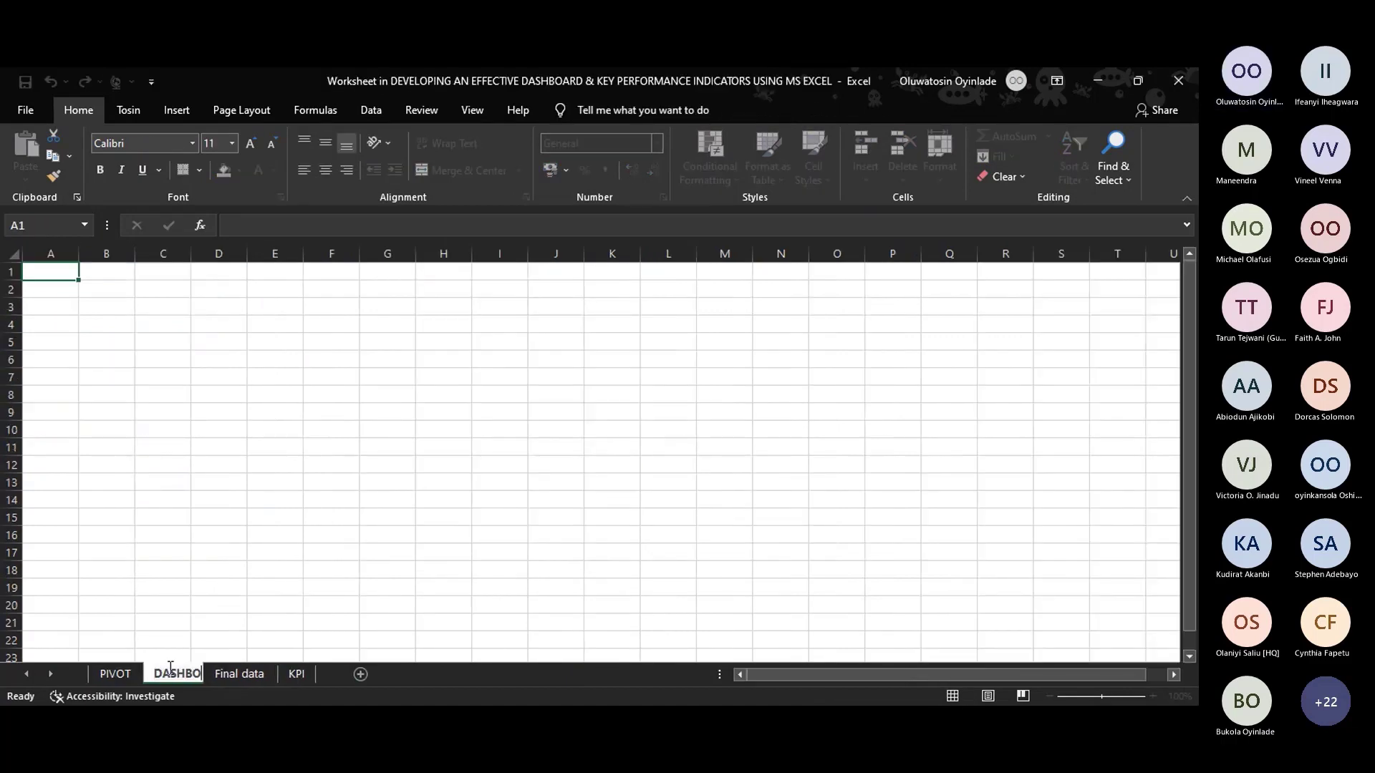
type("ARD")
key("Return")
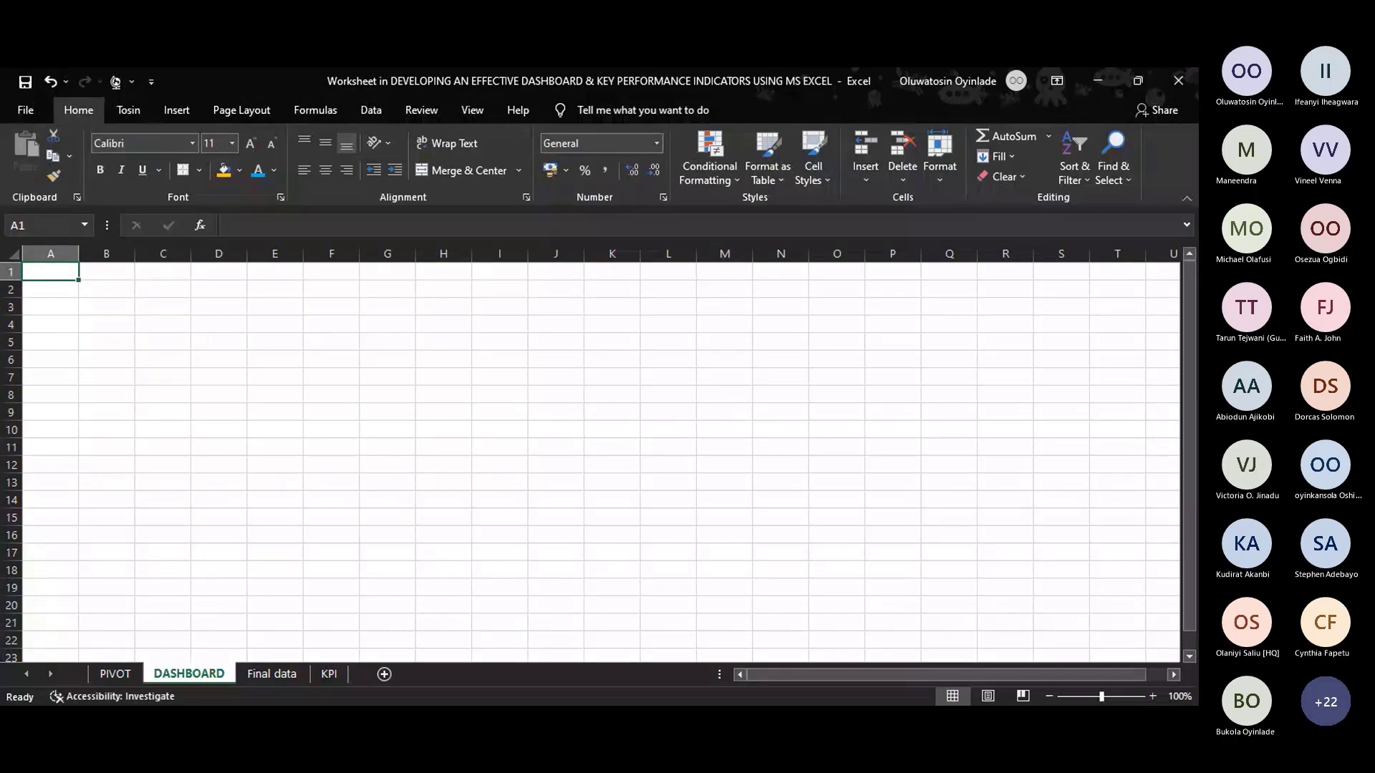
Draw a rounded rectangle banner about 1.06 cm high and 18.63 cm wide, starting at cell B2 and spanning to column L.
left_click(115, 288)
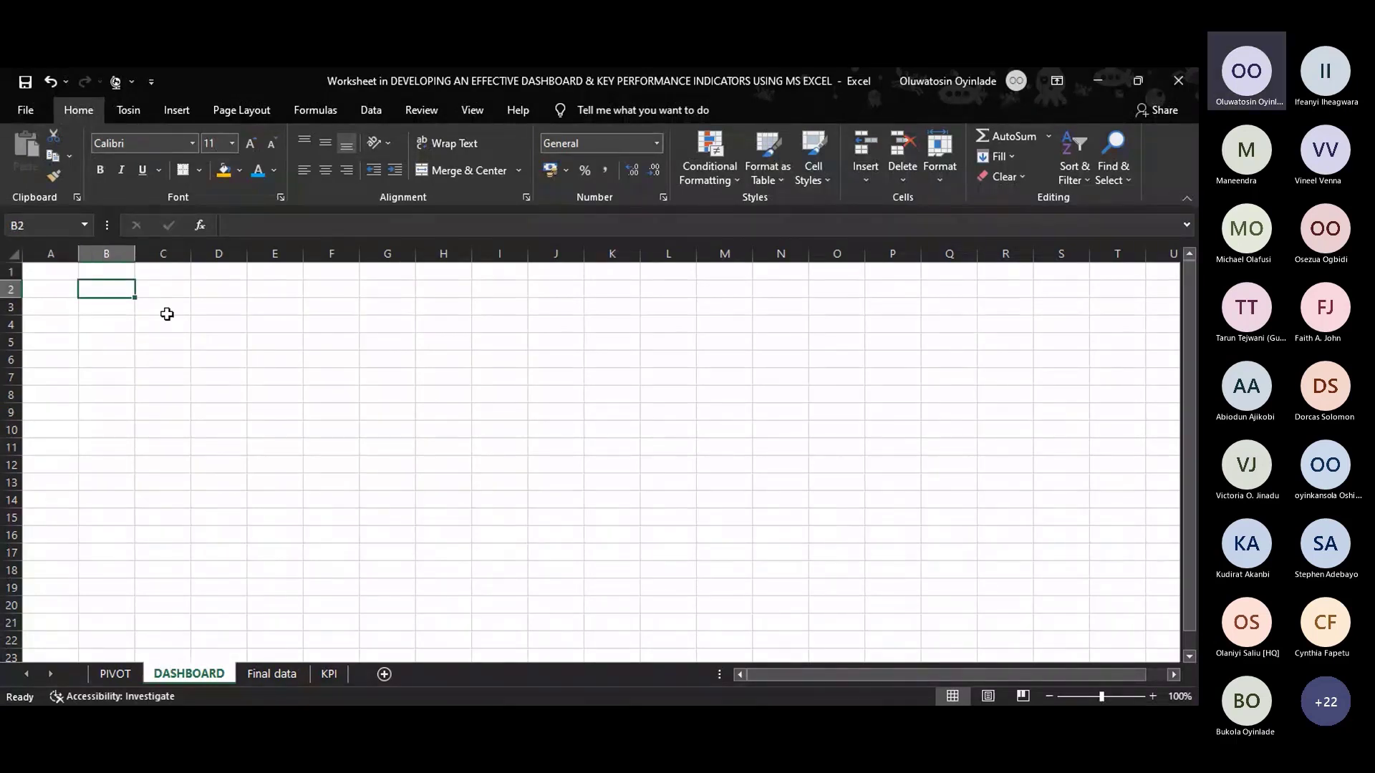
left_click(172, 112)
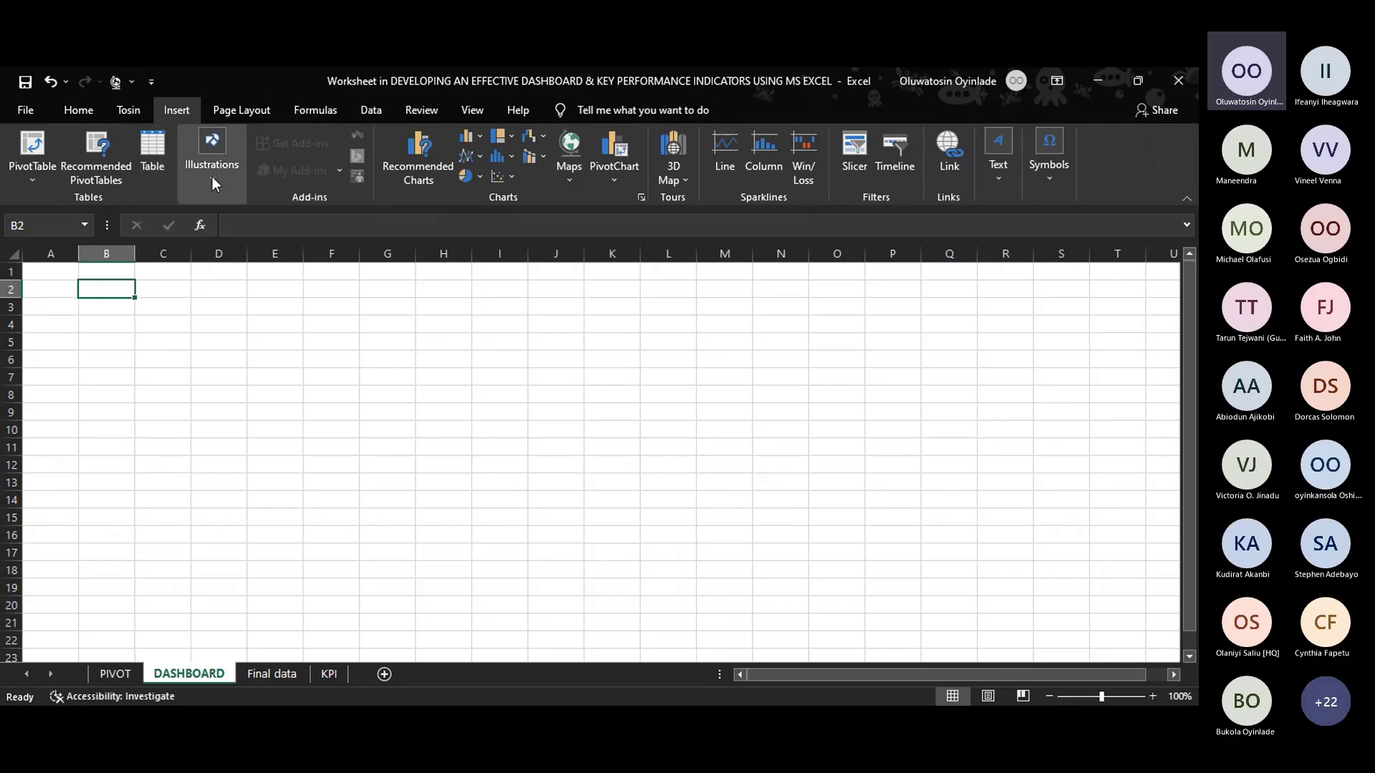
left_click(212, 177)
left_click(243, 248)
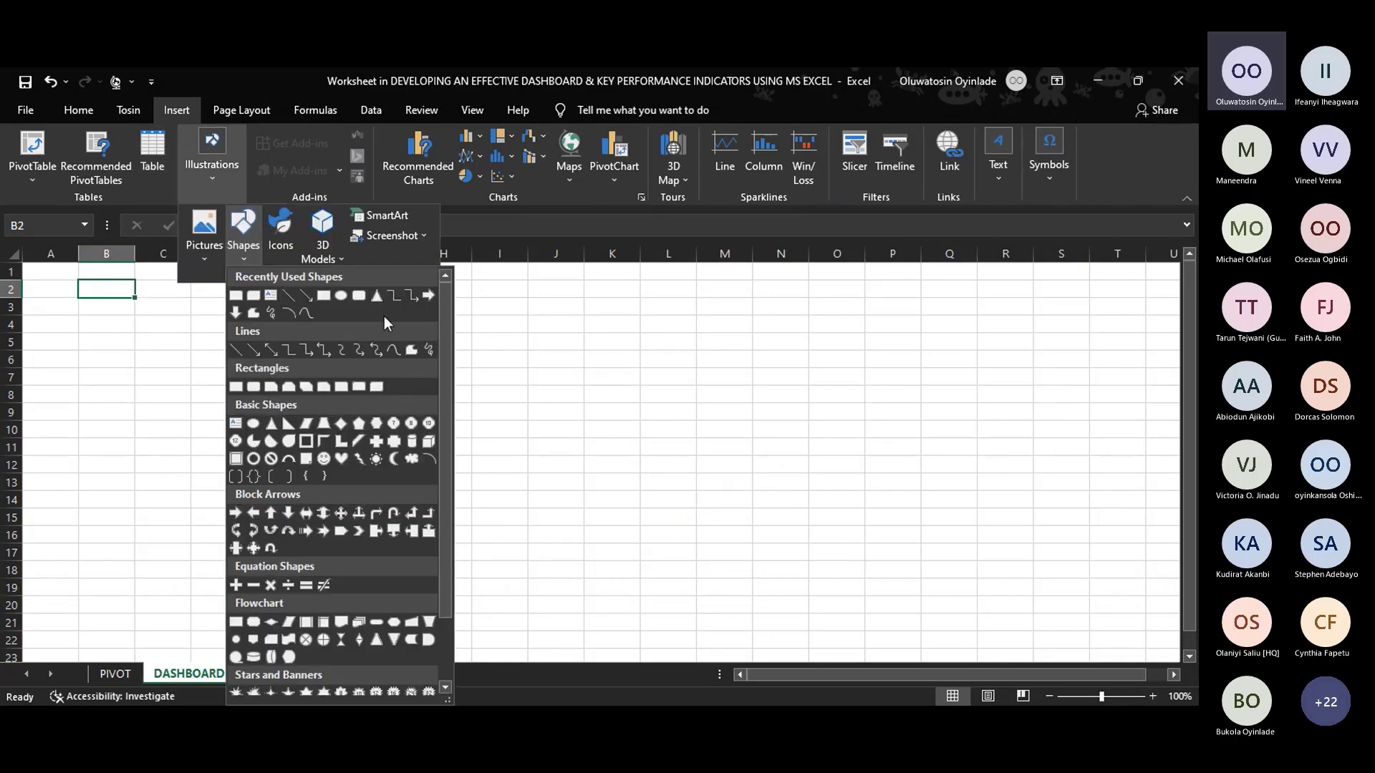
left_click(256, 388)
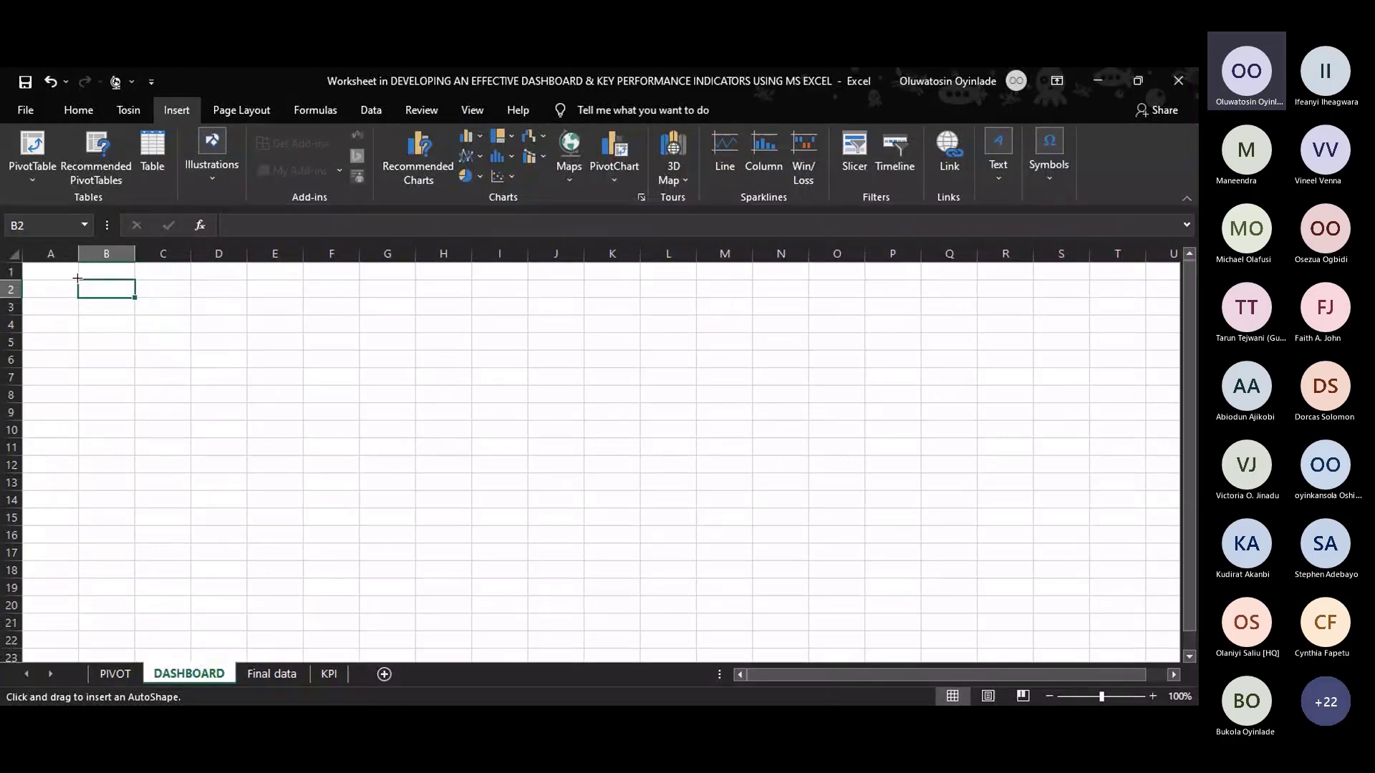
left_click_drag(78, 278, 671, 320)
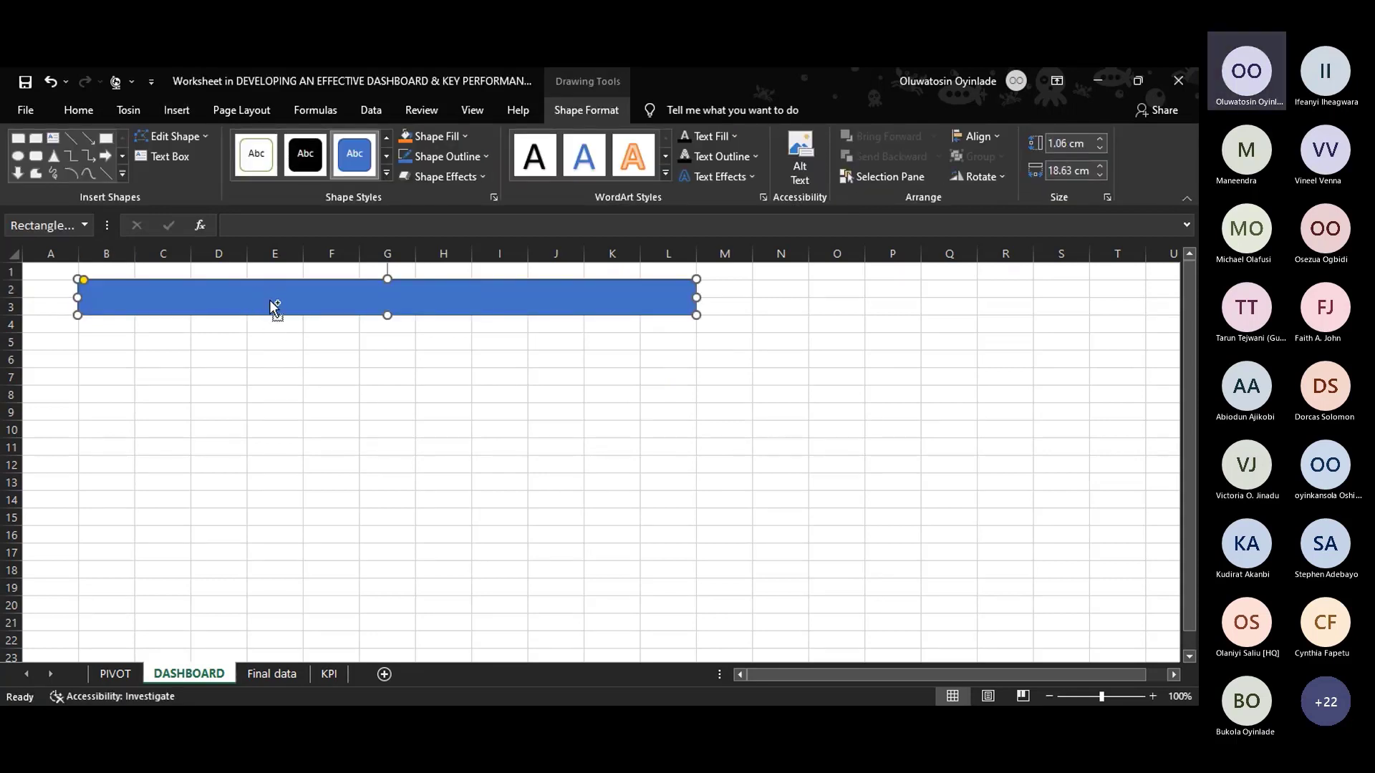
Duplicate the banner three times and turn one copy into a card about 1.59 cm by 5.08 cm over B7:D9.
key("ctrl+d")
key("ctrl+d")
key("ctrl+d")
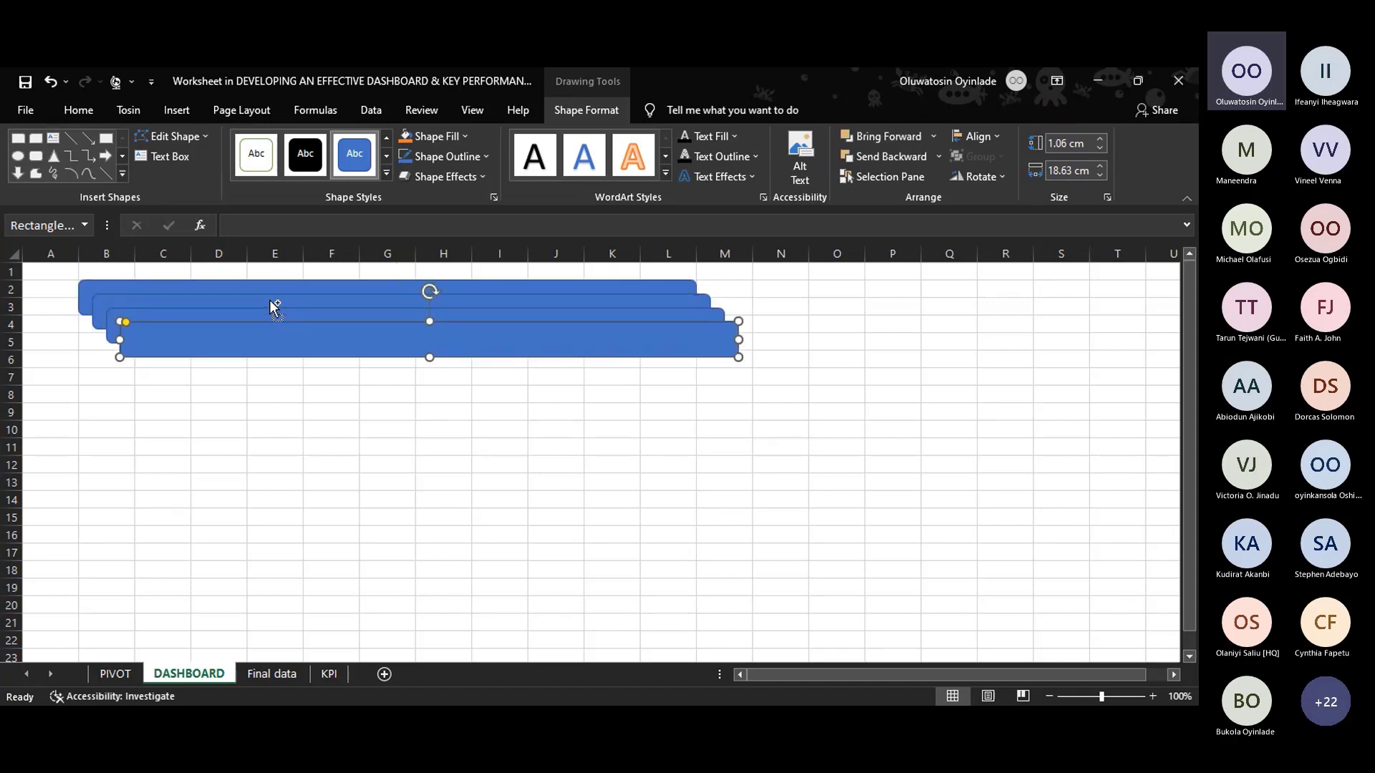
left_click_drag(276, 319, 232, 365)
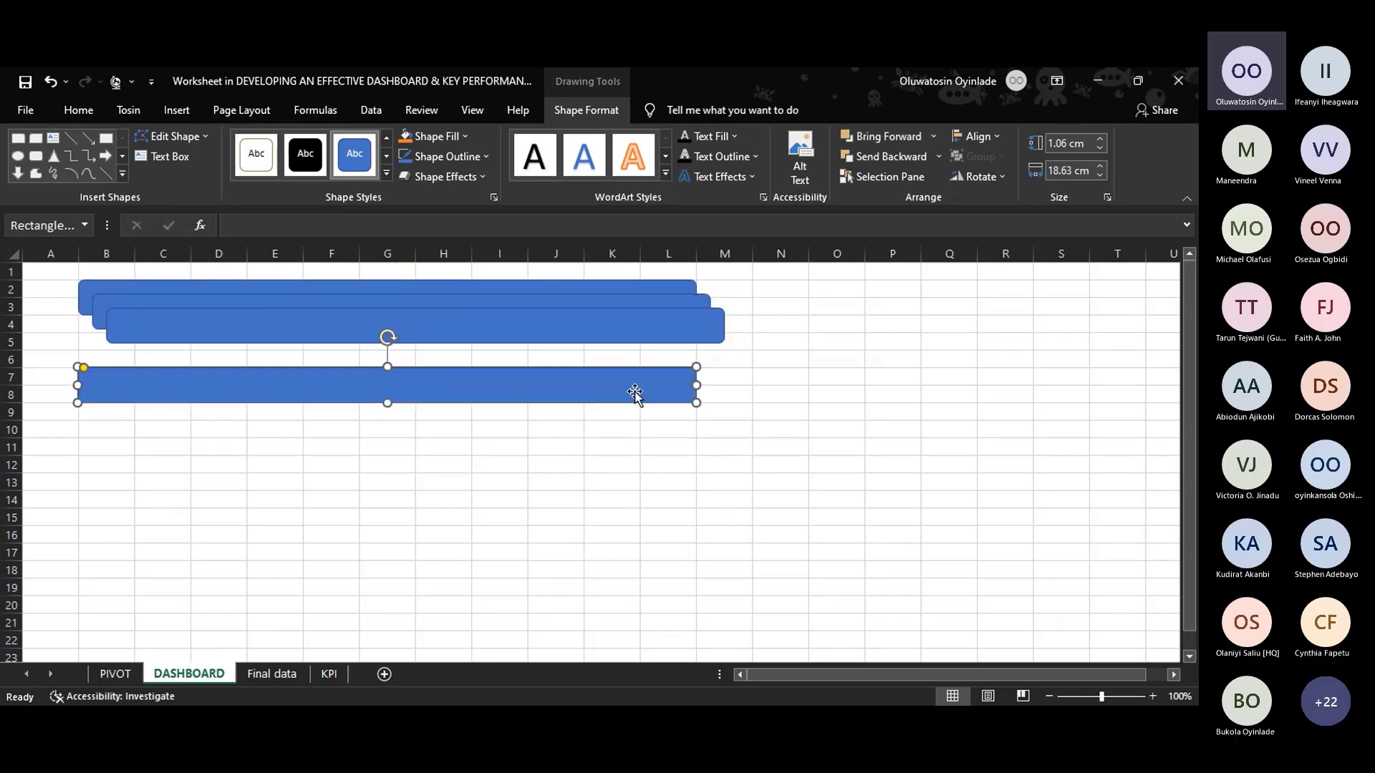
left_click_drag(698, 384, 259, 365)
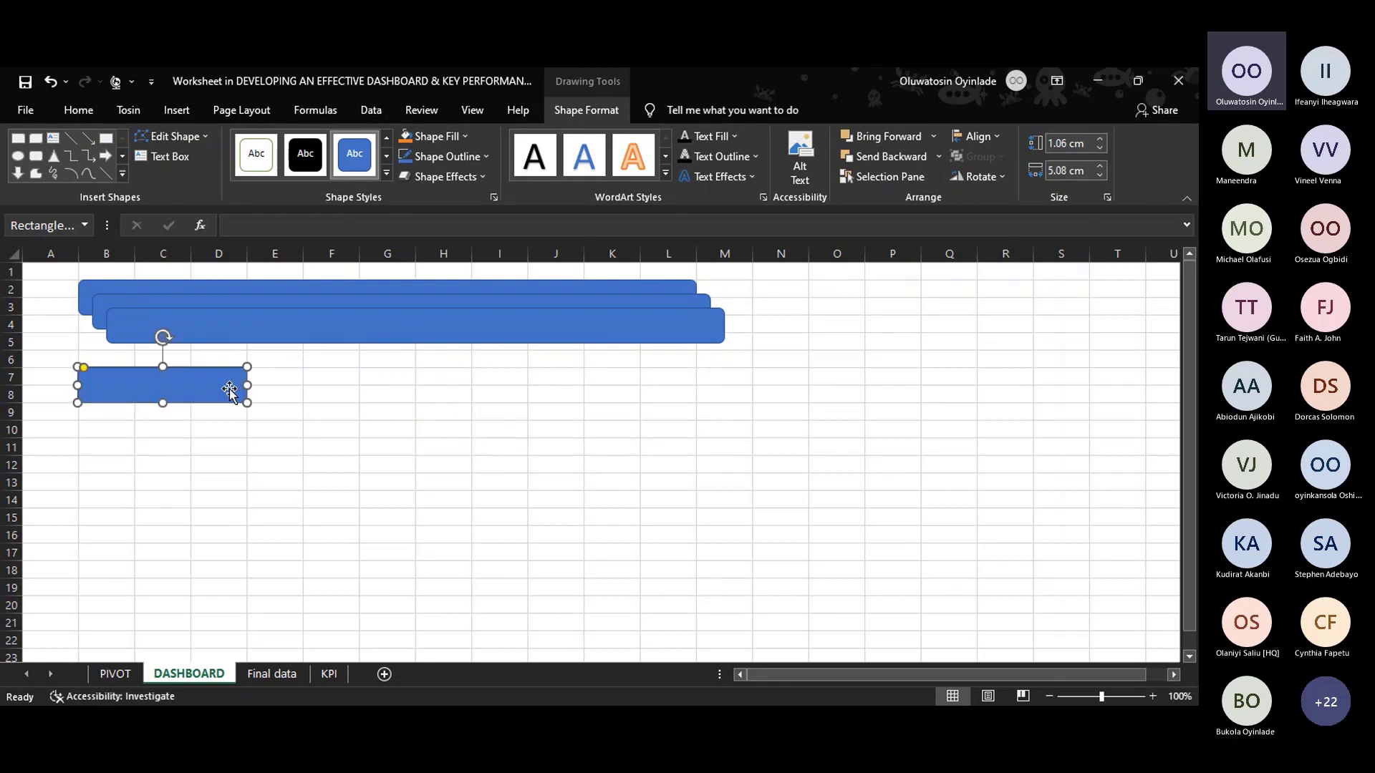
left_click_drag(163, 402, 163, 420)
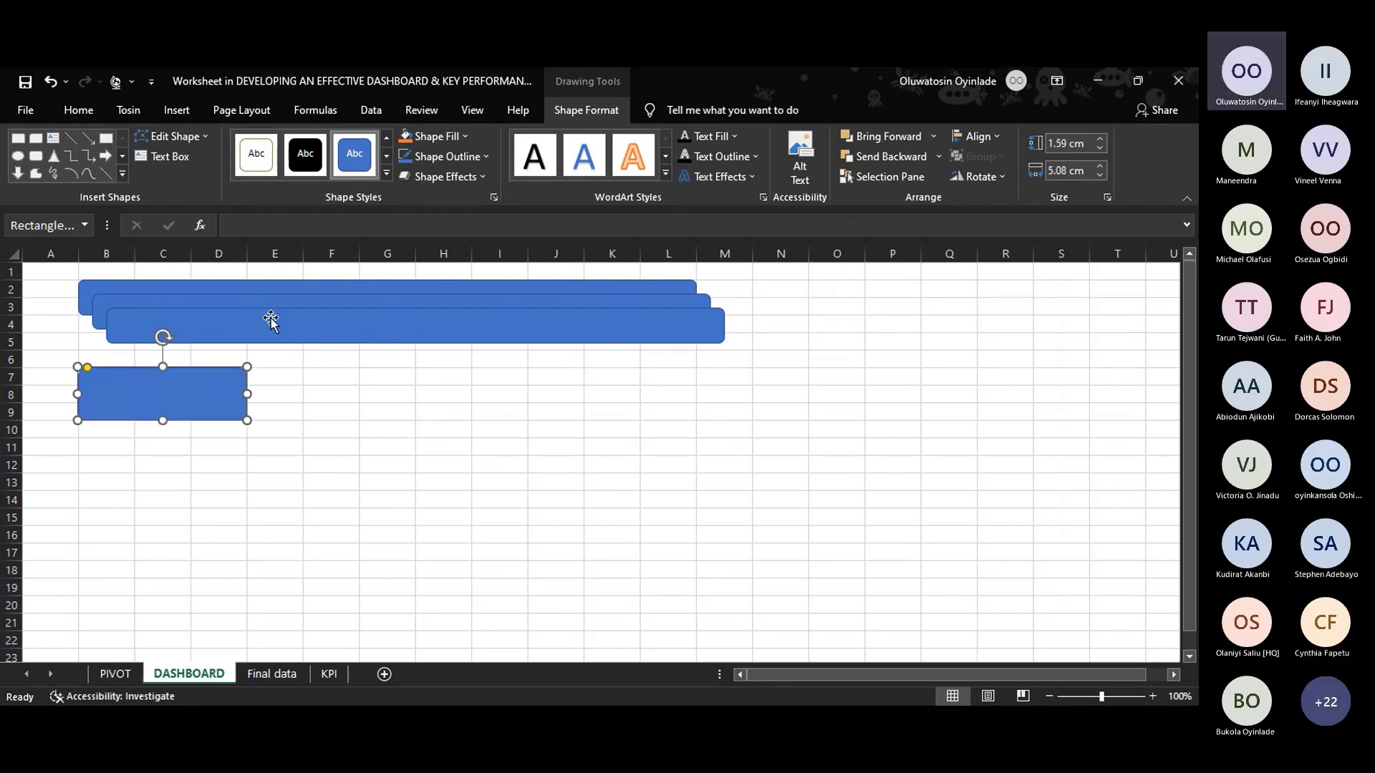
left_click_drag(267, 317, 496, 394)
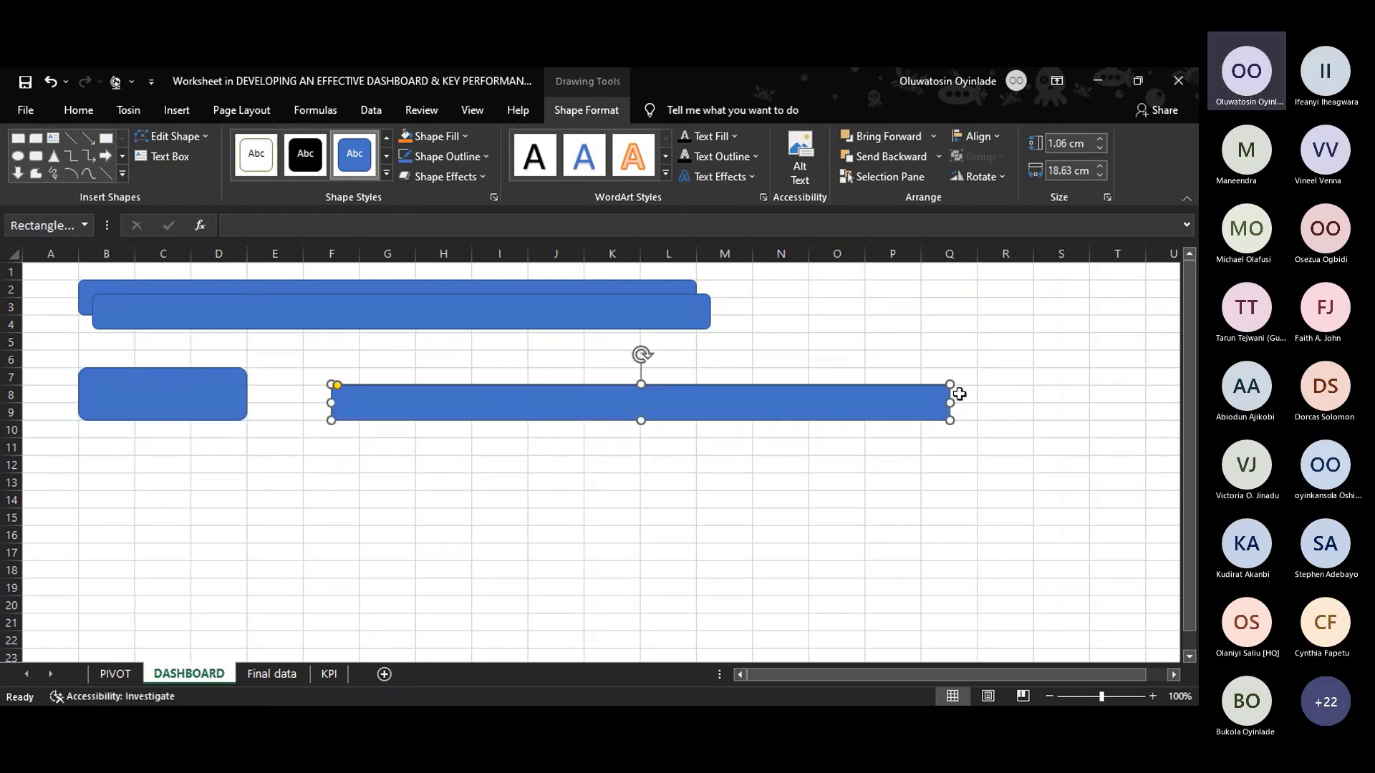
left_click_drag(953, 403, 584, 401)
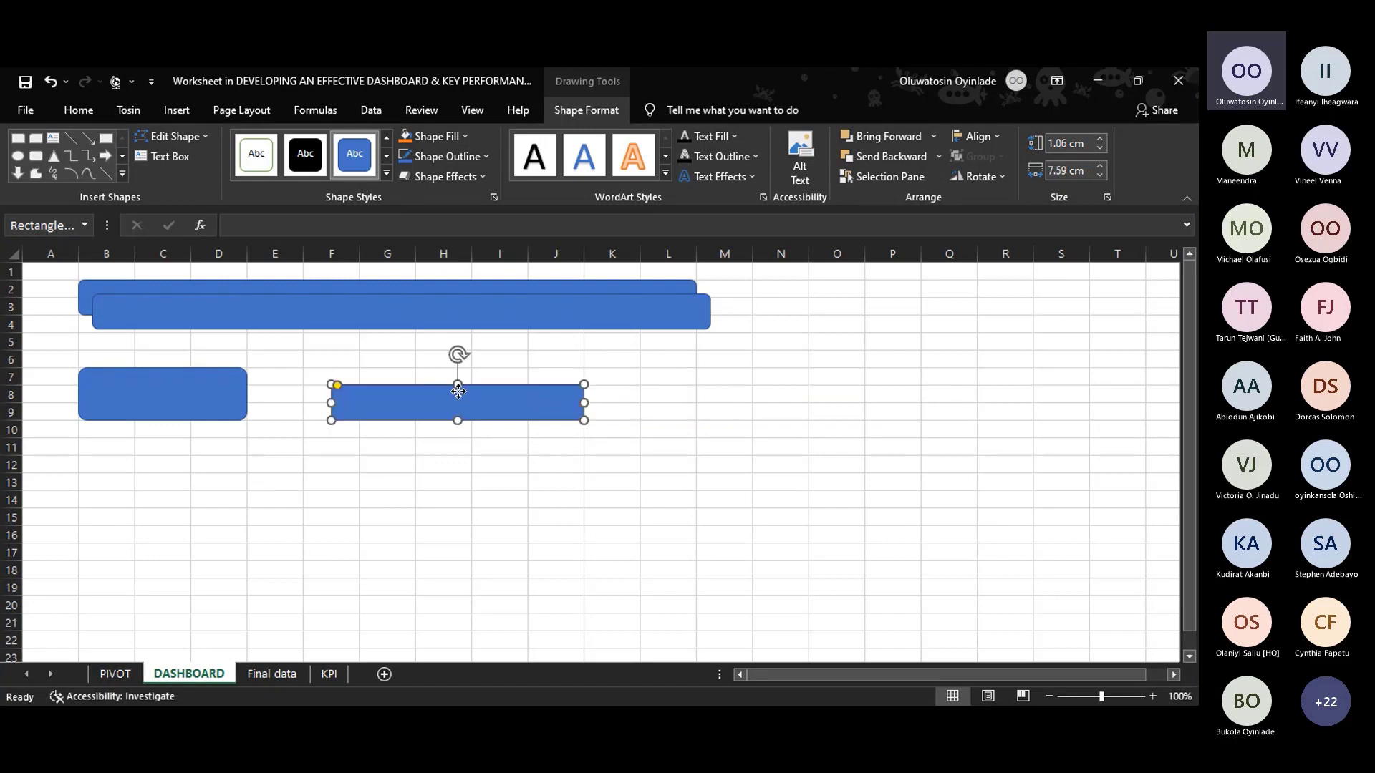
left_click_drag(451, 396, 421, 390)
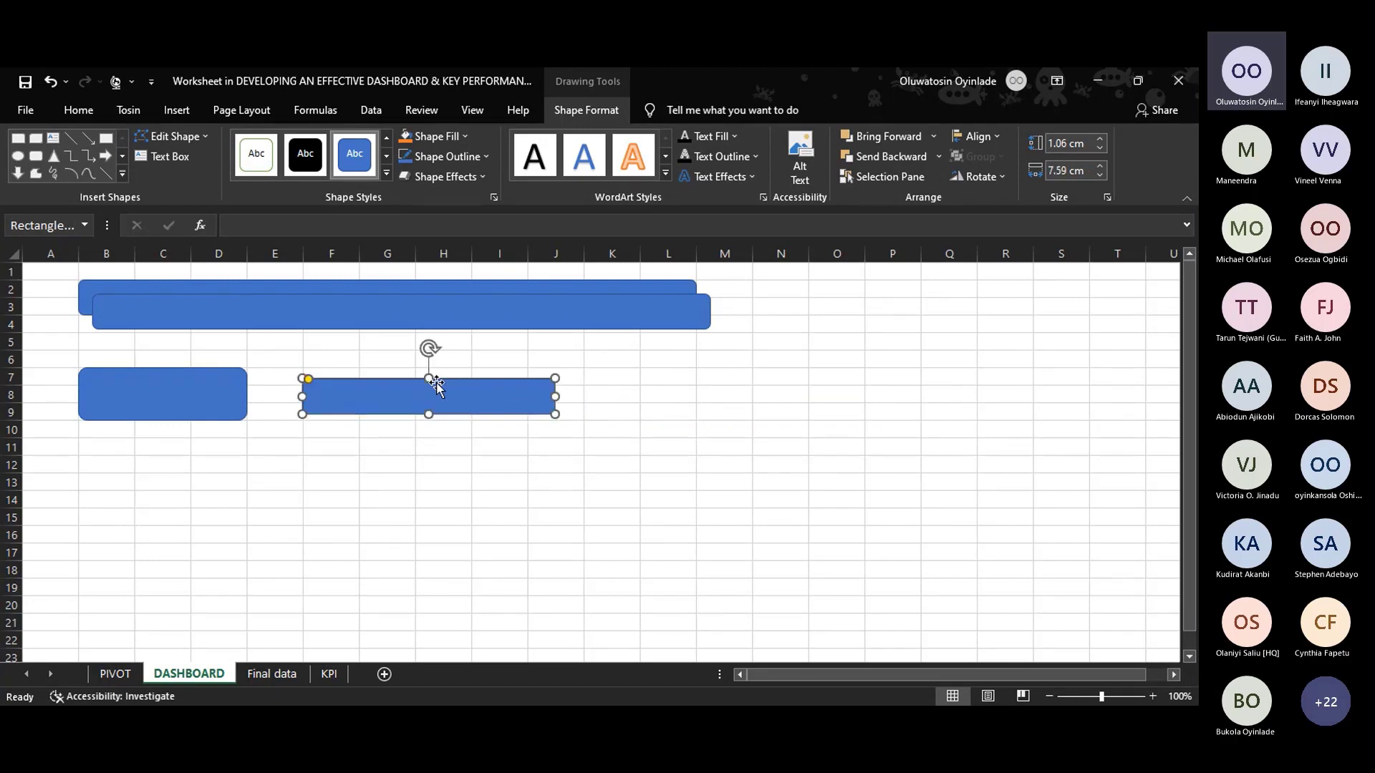
Delete the two spare banner copies, keeping only the original banner and the small card.
key("Delete")
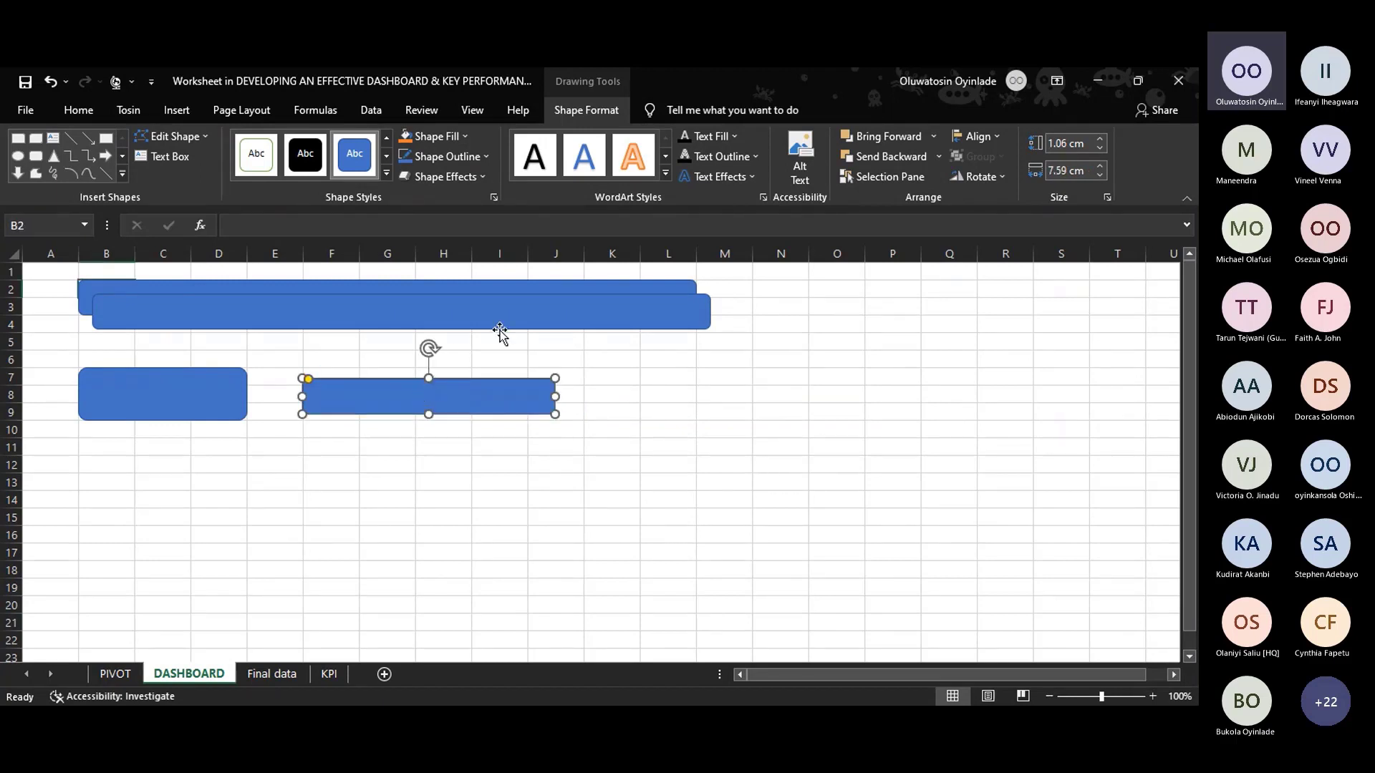
left_click(501, 325)
key("Delete")
Move the small card up to sit just below the banner, over rows 5 to 7 and aligned with its left edge.
left_click(209, 393)
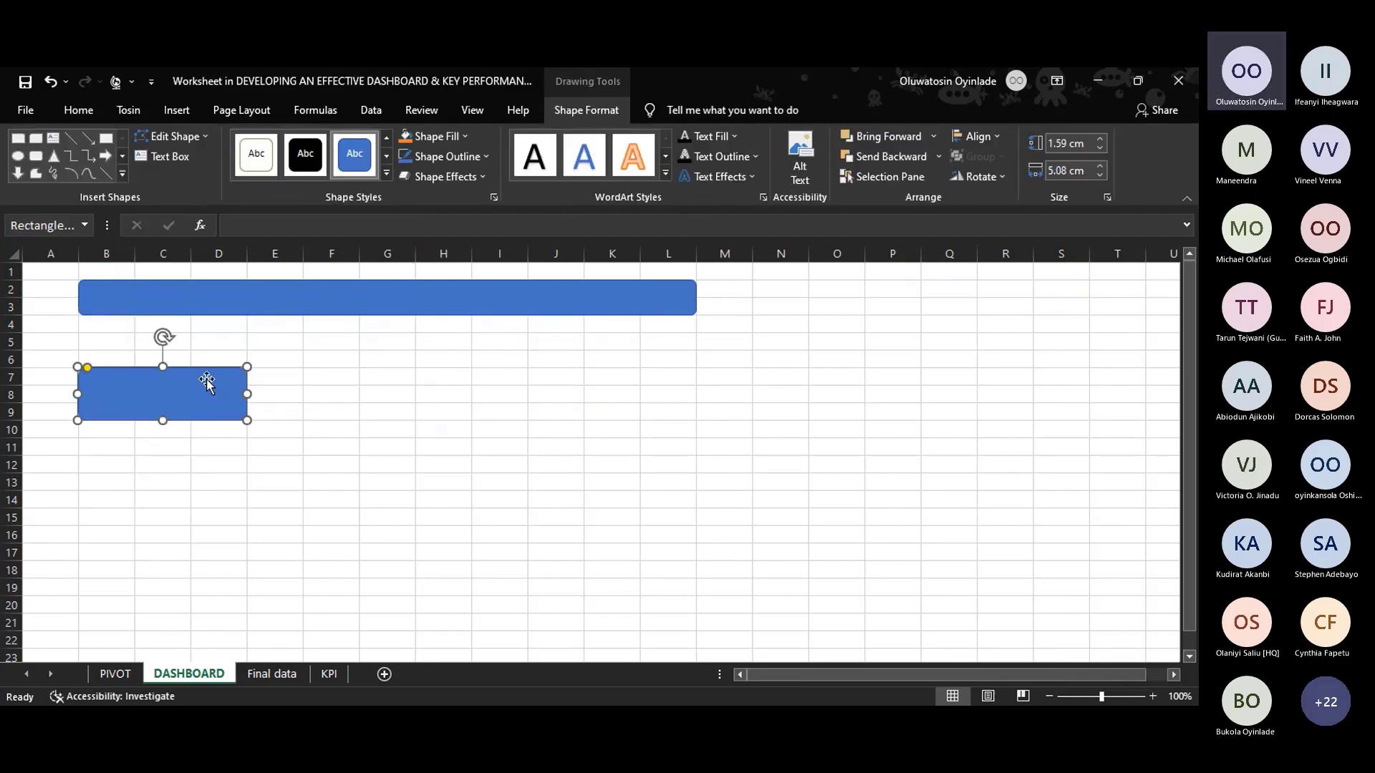
left_click_drag(206, 380, 205, 353)
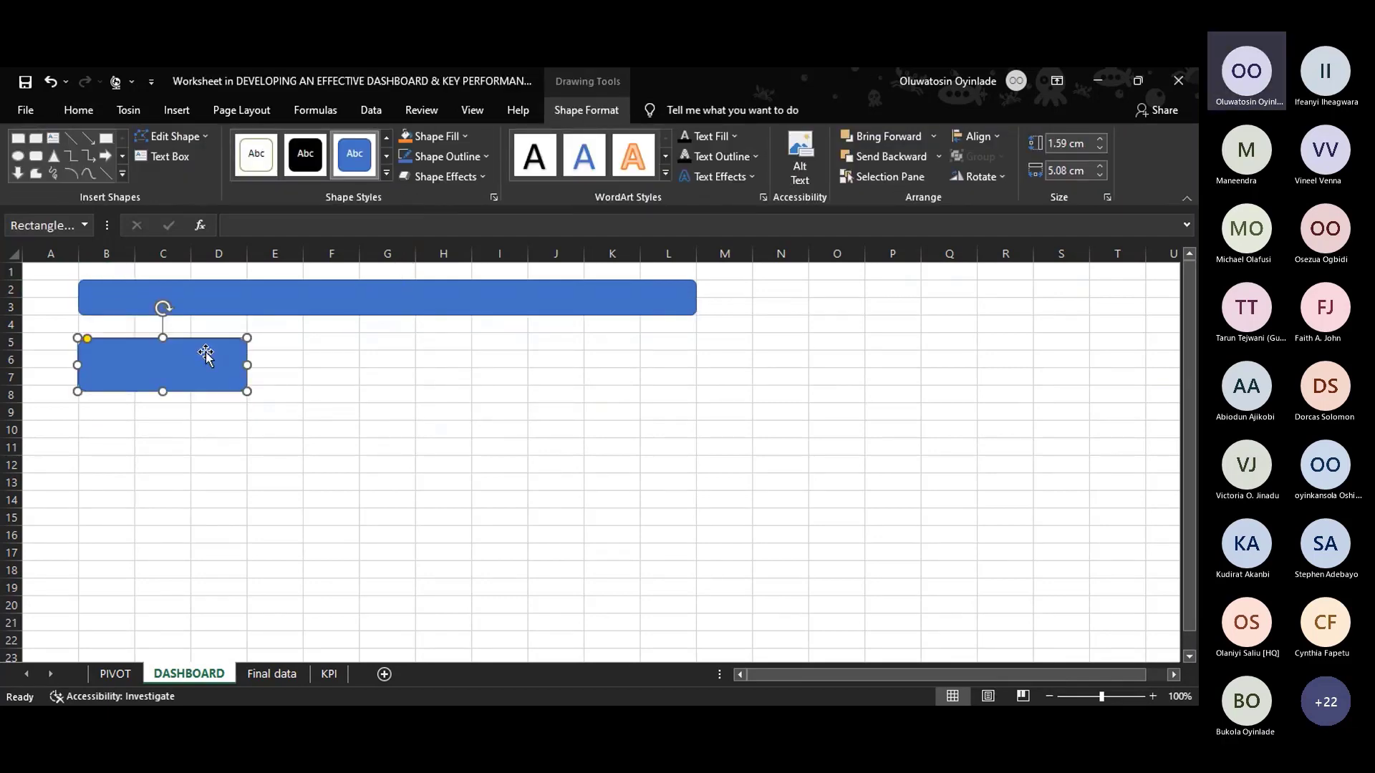
key("Up")
key("Up")
key("Up")
left_click_drag(216, 392, 215, 376)
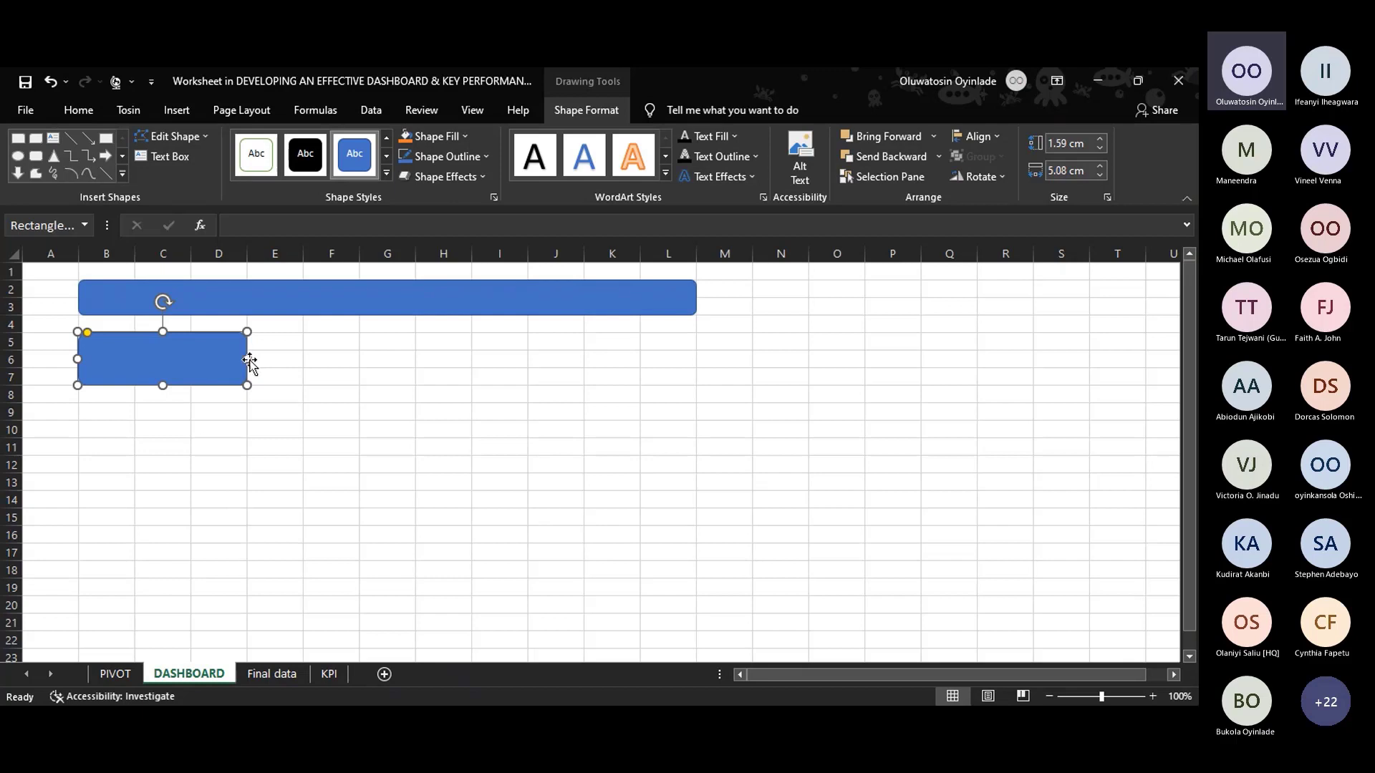
Copy the small card three times to the right to form an evenly spaced row of four cards.
left_click_drag(250, 362, 369, 358)
key("ctrl+d")
key("ctrl+d")
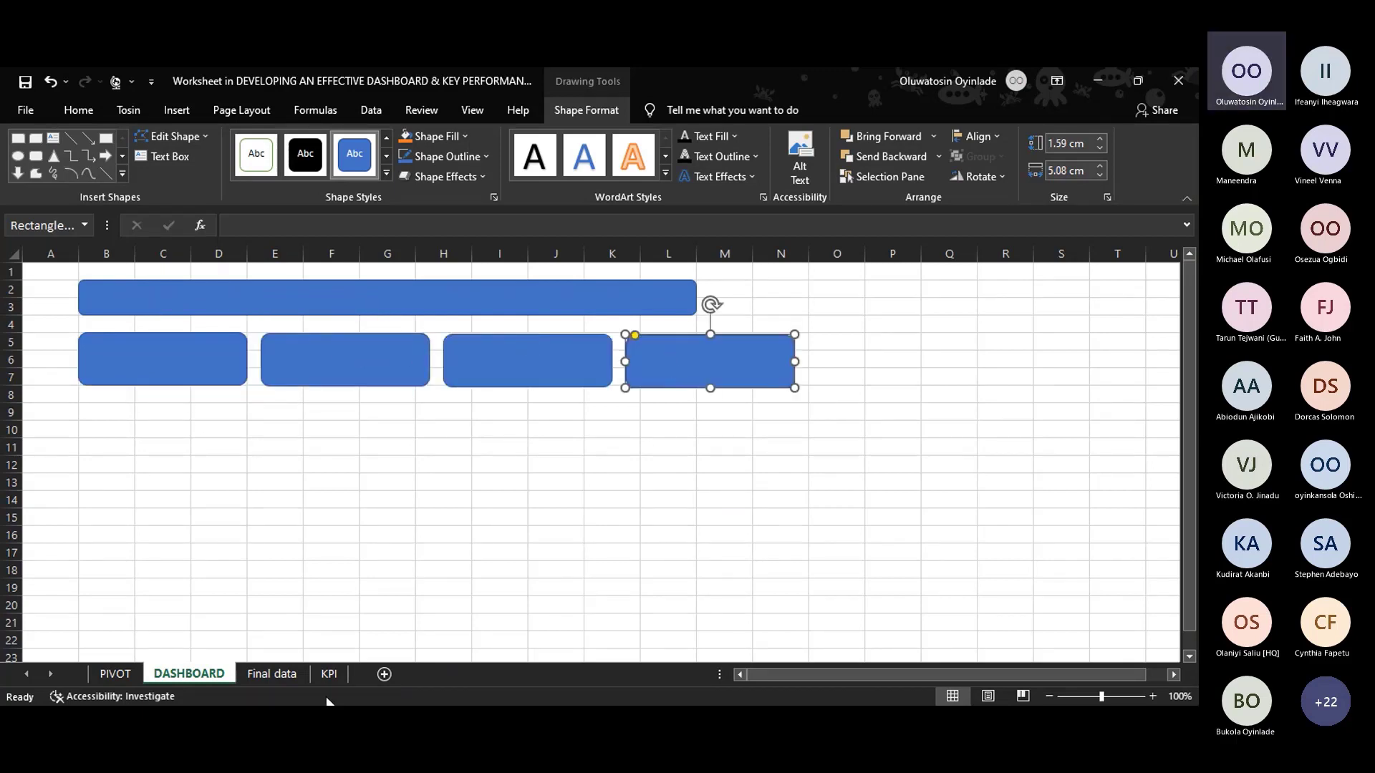
Review the first four indicators listed on the KPI sheet, from Total Sales to Average Quantities, and return to the DASHBOARD sheet.
left_click(324, 674)
left_click(149, 289)
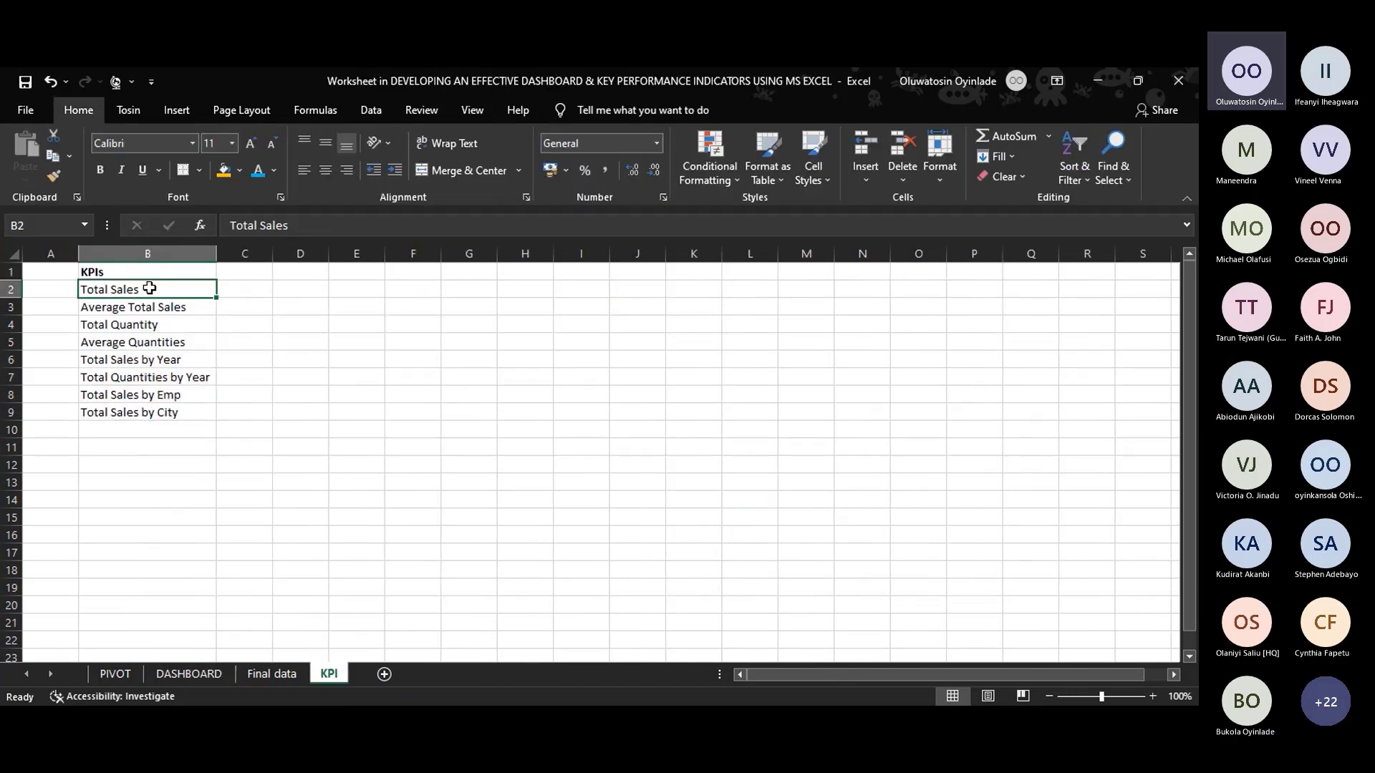
left_click(151, 310)
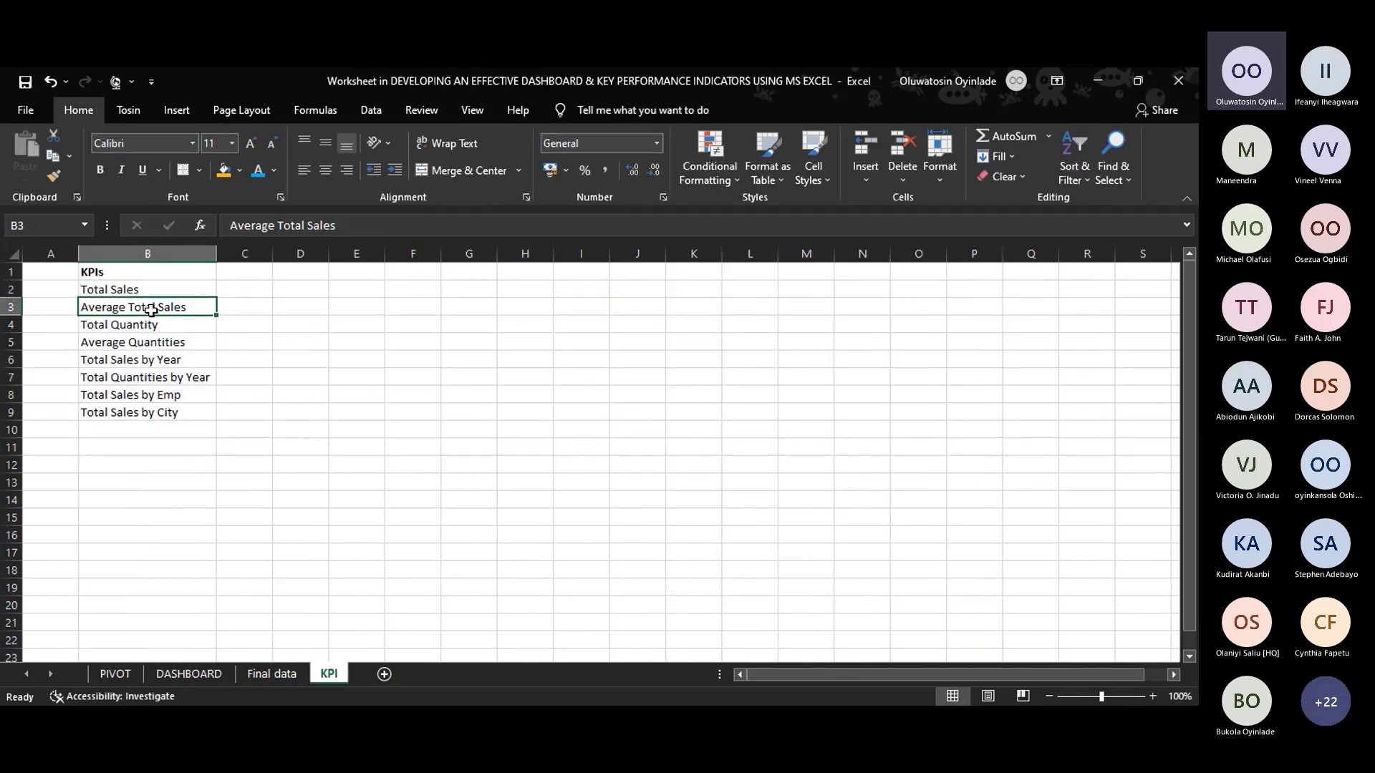
left_click(163, 330)
left_click(180, 346)
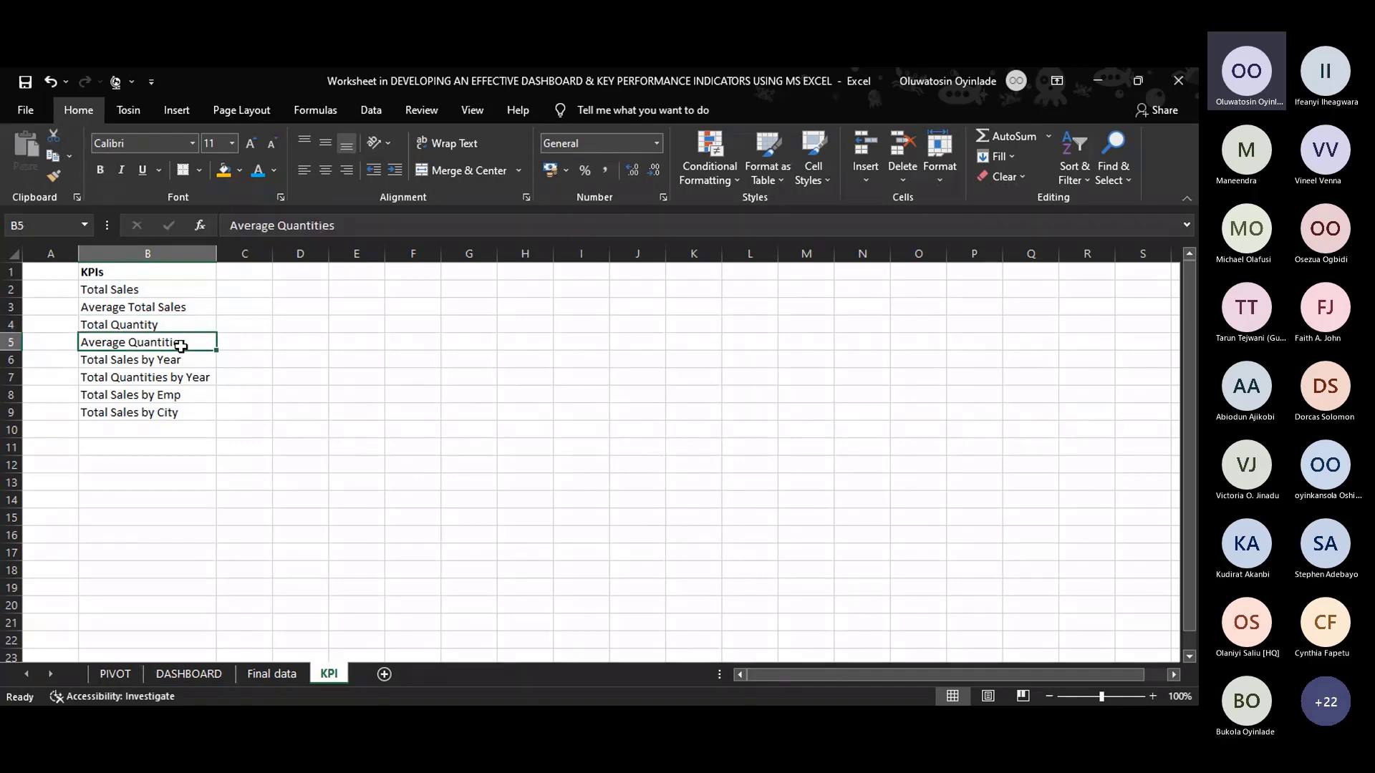
left_click(180, 673)
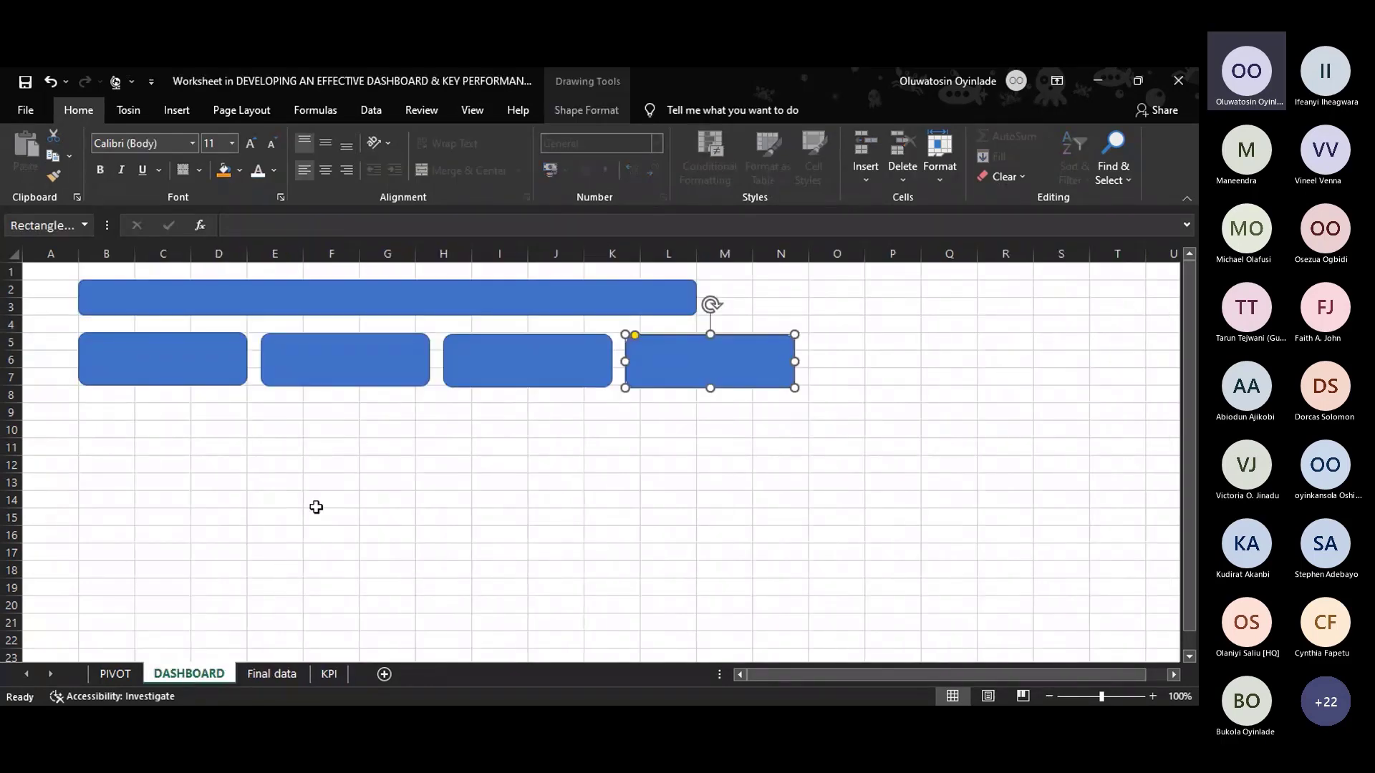
Distribute the four KPI cards evenly in the horizontal direction and align their top edges.
left_click(179, 371, "ctrl")
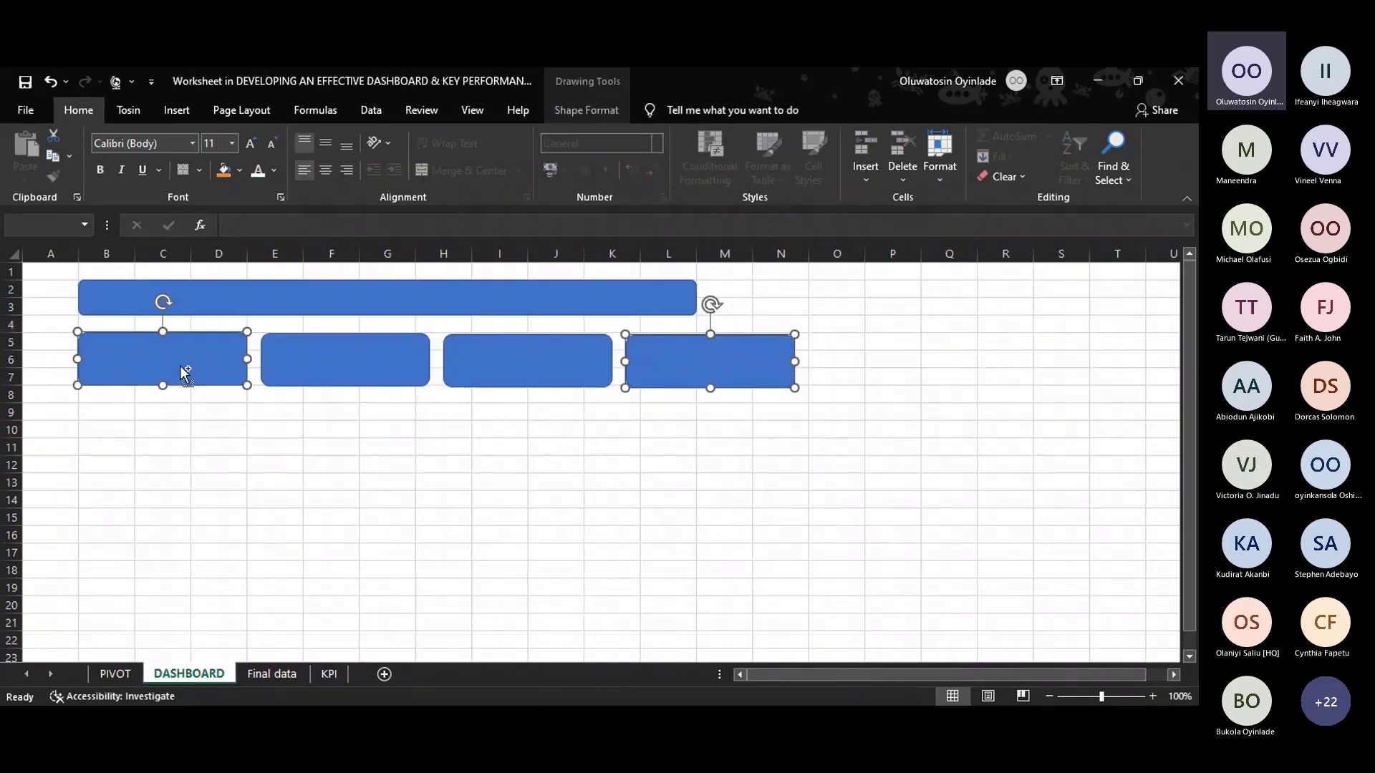
left_click(390, 372, "ctrl")
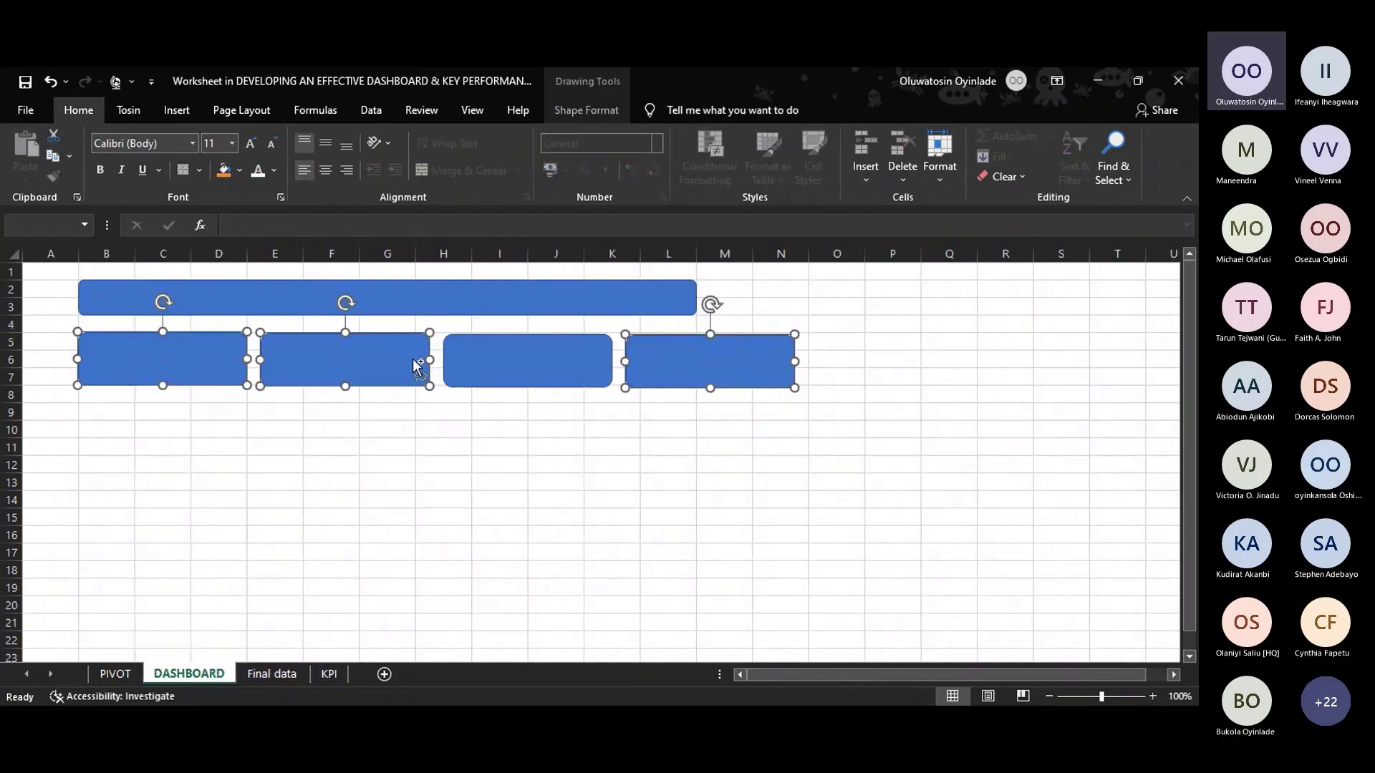
left_click(537, 354, "ctrl")
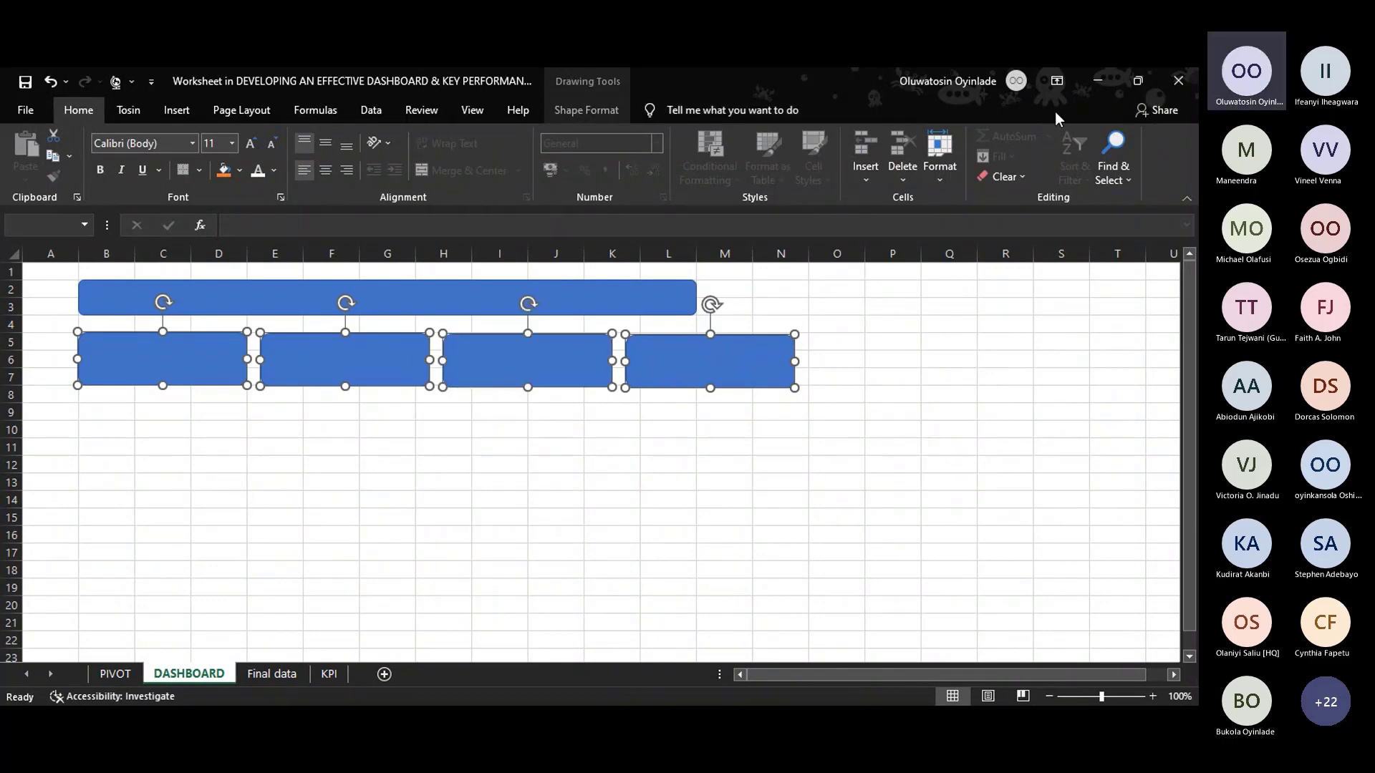
left_click(680, 128)
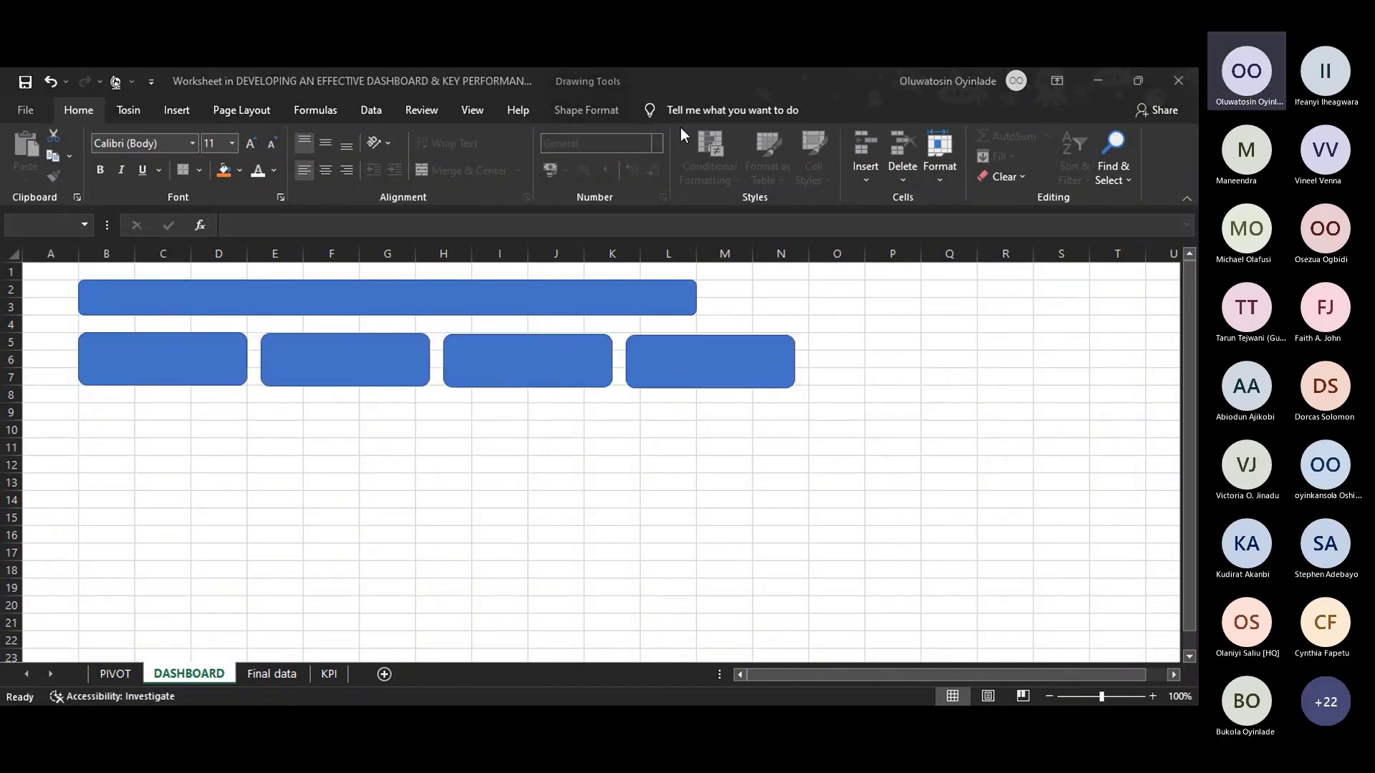
left_click(594, 113)
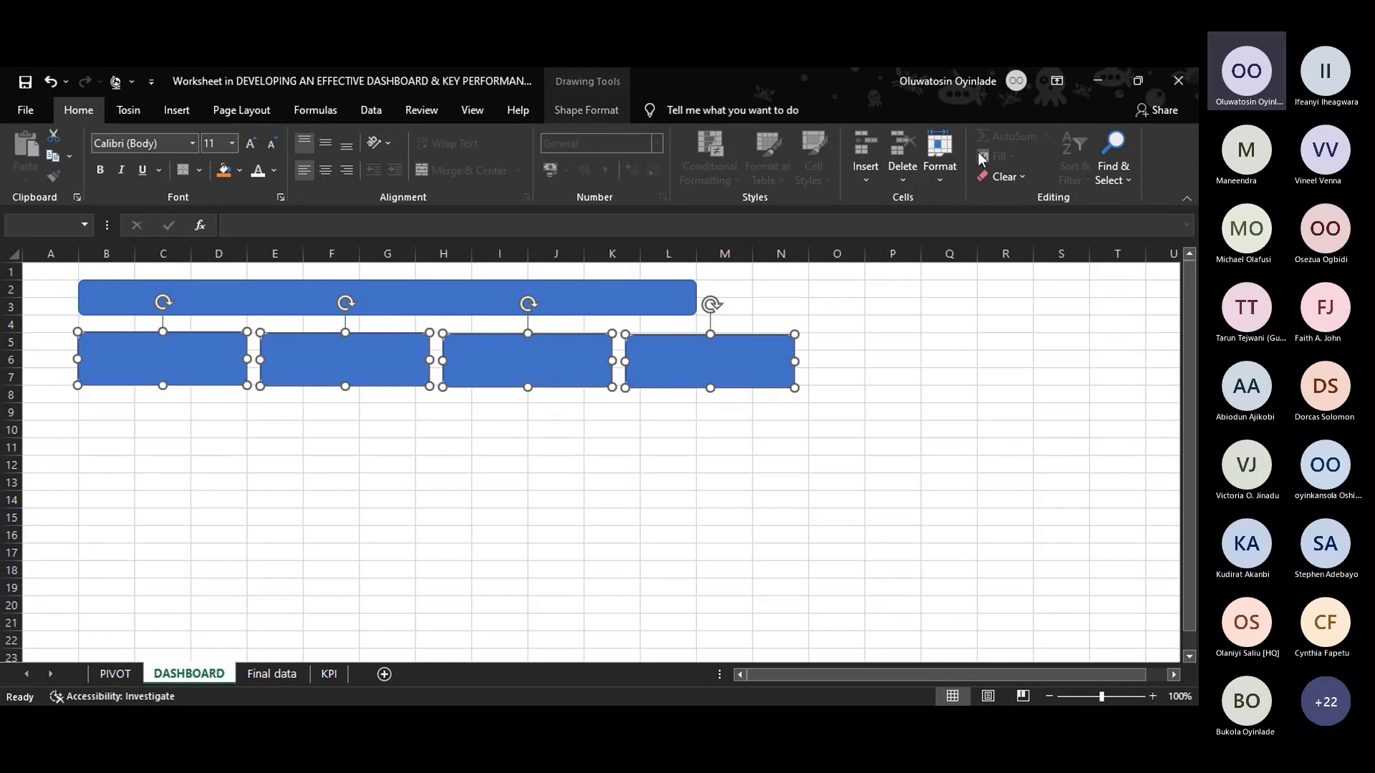
left_click(569, 111)
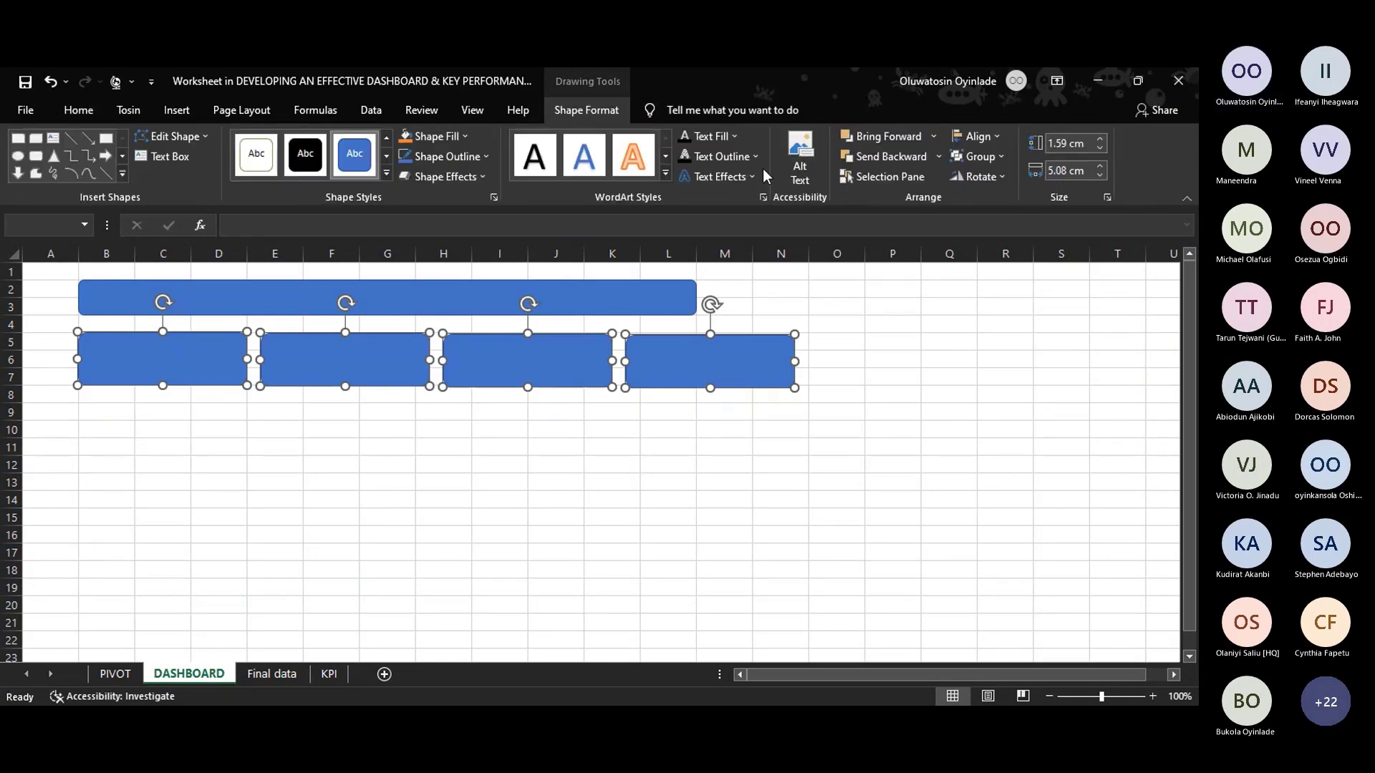
left_click(994, 133)
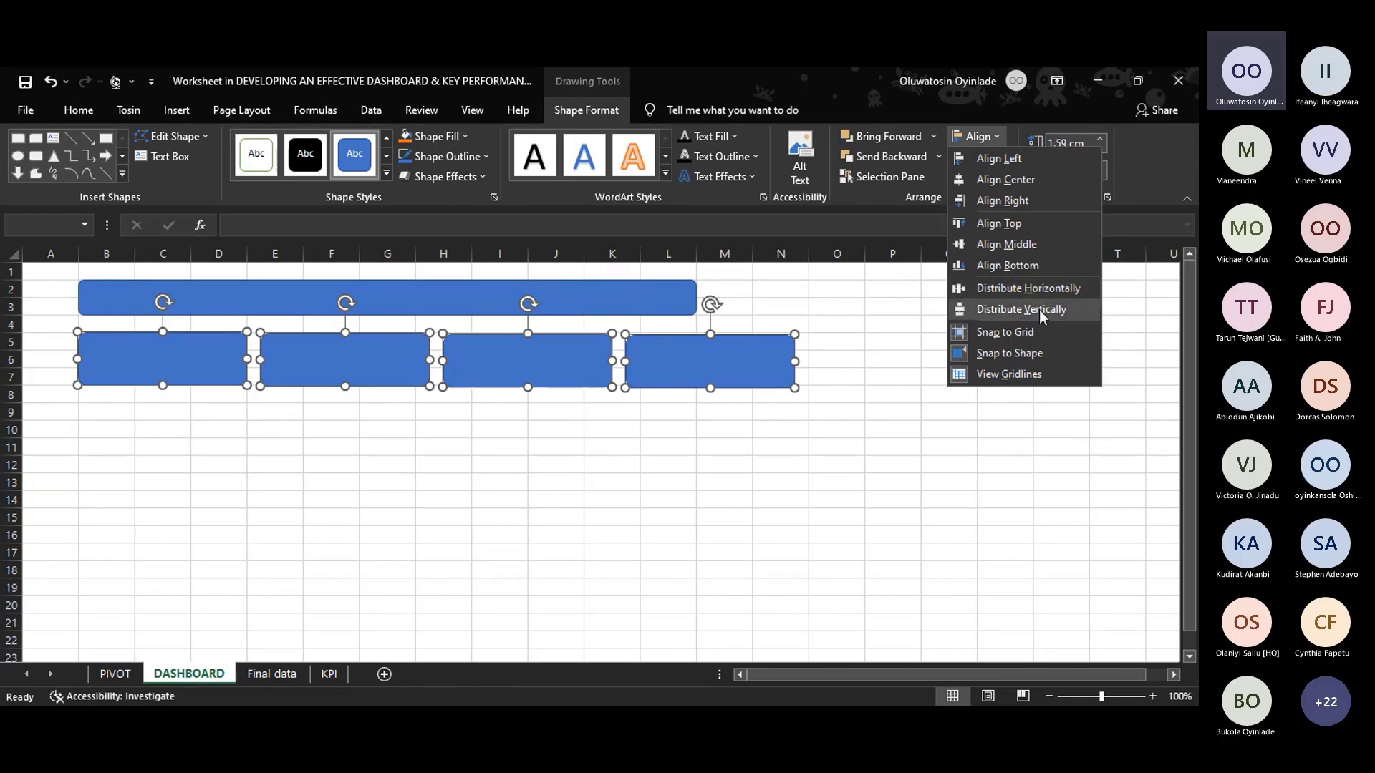
left_click(1042, 287)
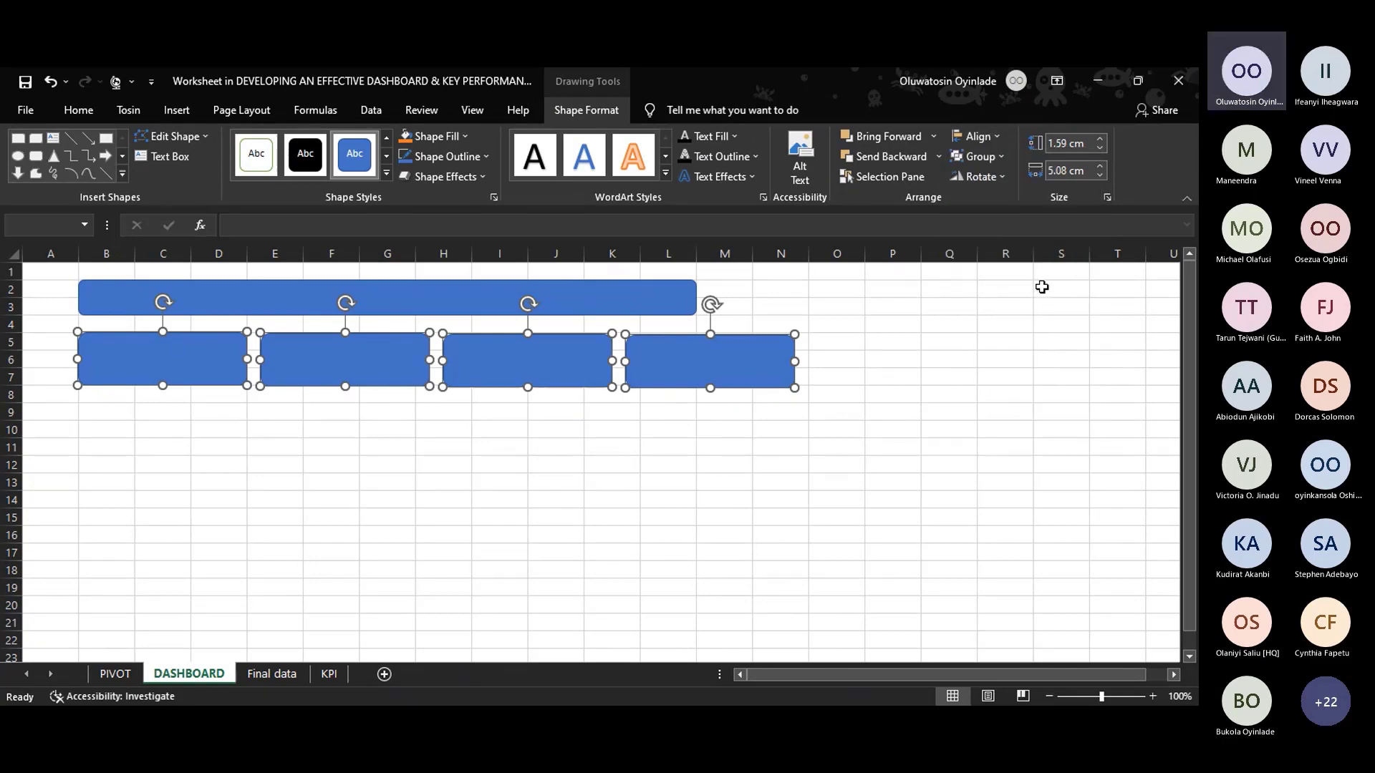
left_click(991, 136)
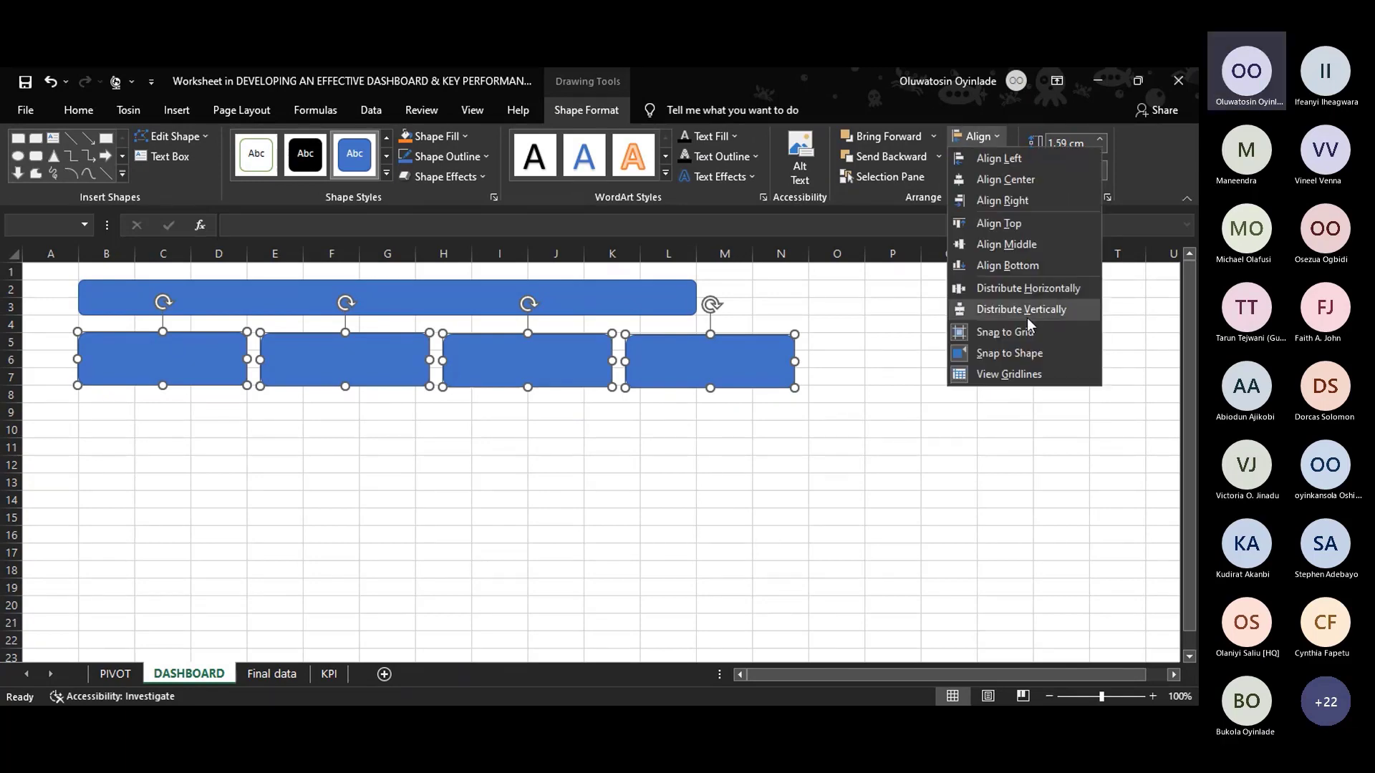
left_click(1017, 223)
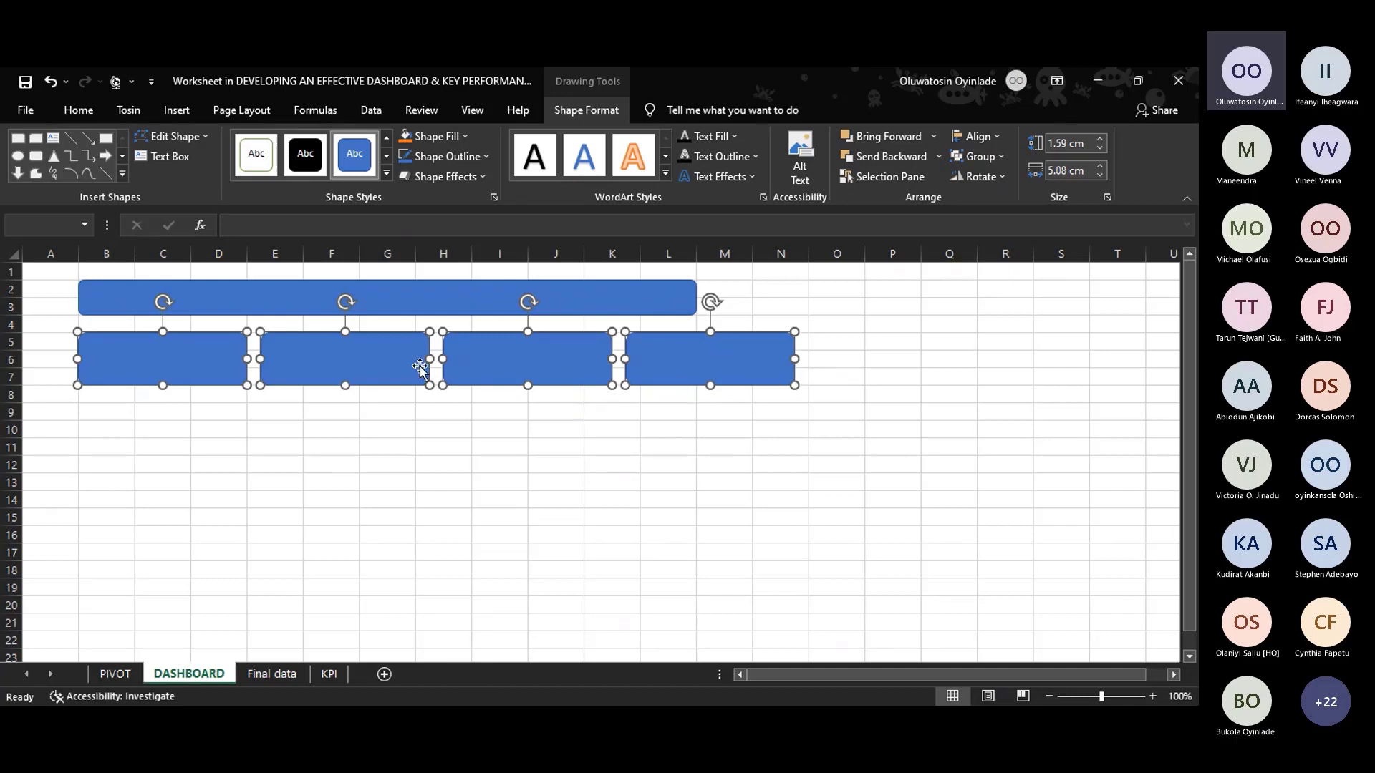
mouse_move(403, 361)
left_mouse_down()
mouse_move(395, 340)
mouse_move(398, 363)
left_mouse_up()
key("Up")
key("Down")
left_click(376, 306)
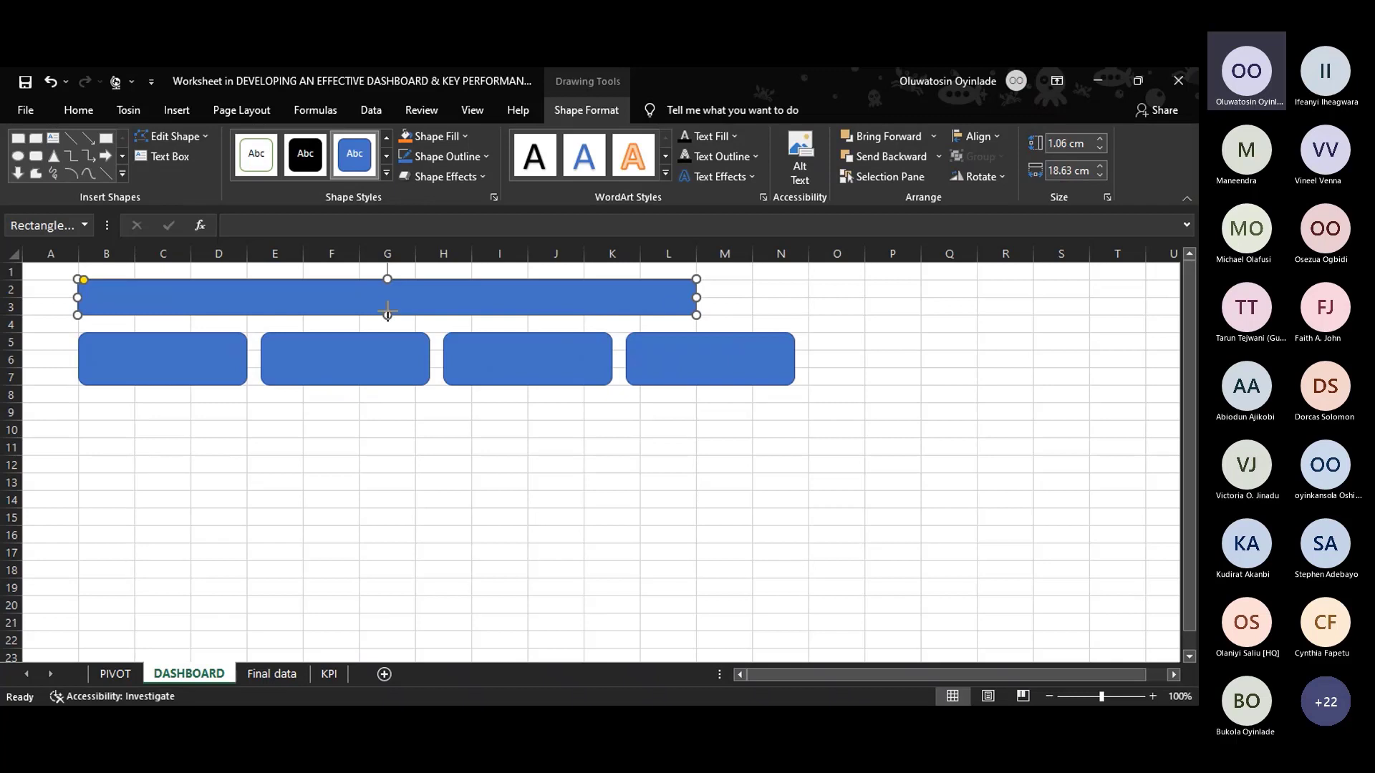
left_click_drag(387, 310, 393, 331)
mouse_move(416, 372)
left_mouse_down()
mouse_move(417, 383)
mouse_move(414, 370)
left_mouse_up()
key("ctrl+z")
Move all four KPI cards down one row together so they cover rows 6 to 8.
left_click(222, 373)
left_click(280, 371, "shift")
left_click(483, 365, "shift")
left_click(660, 353, "shift")
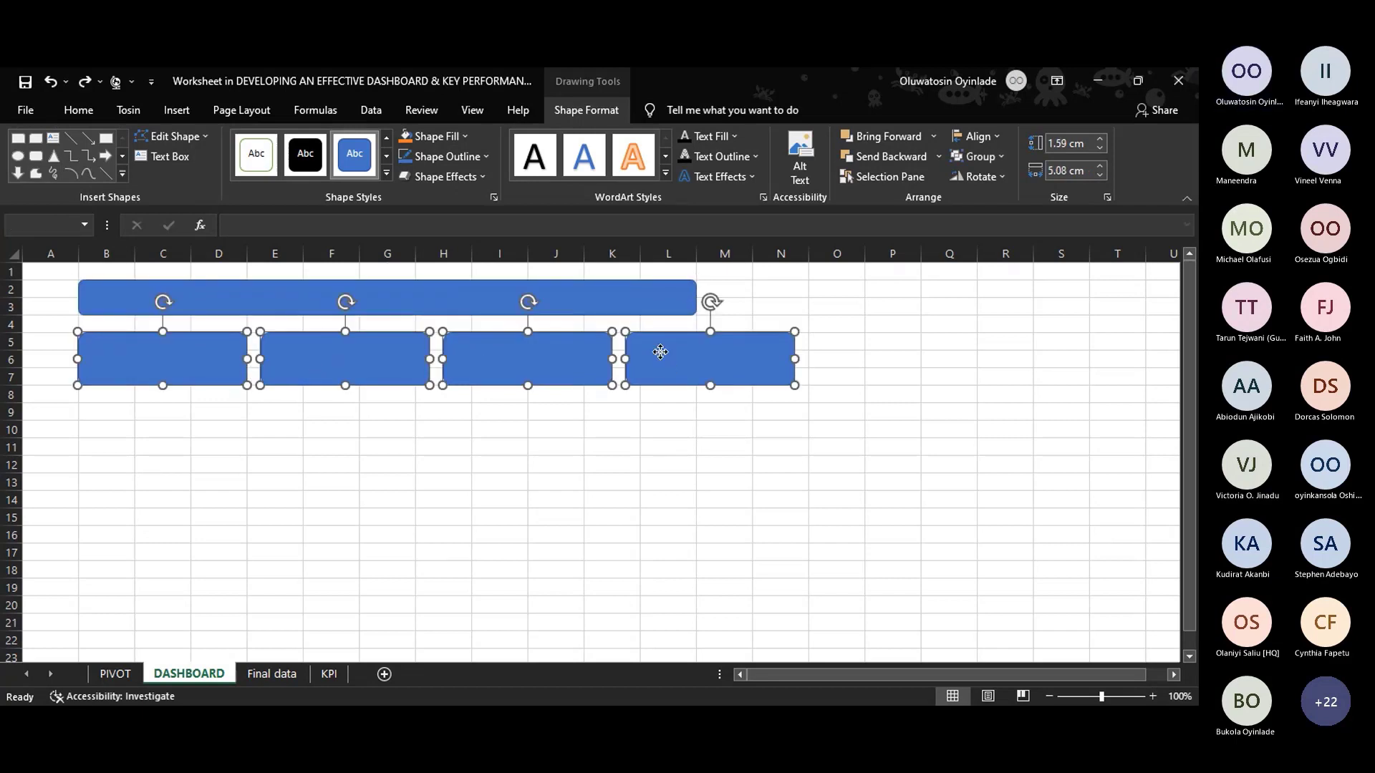
left_click_drag(660, 352, 660, 371)
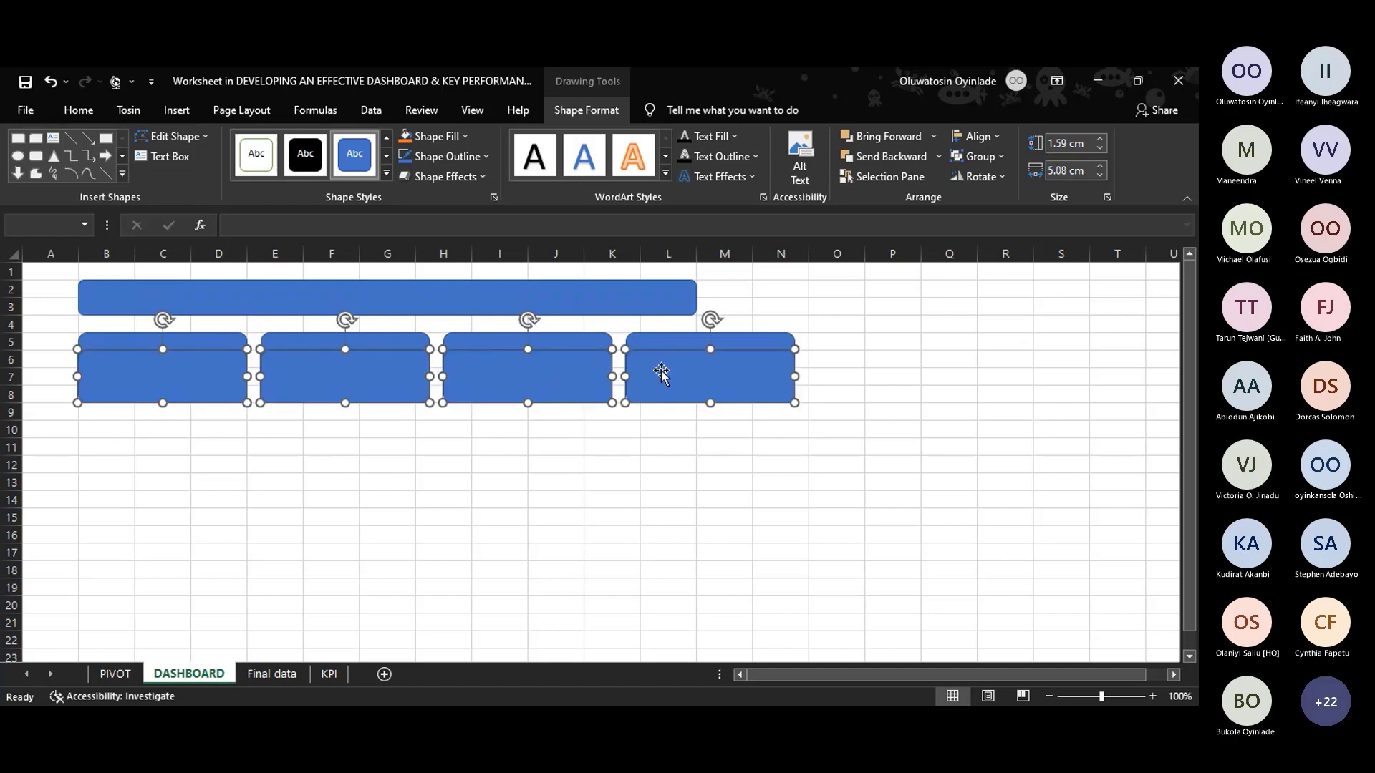
key("ctrl+z")
key("ctrl+y")
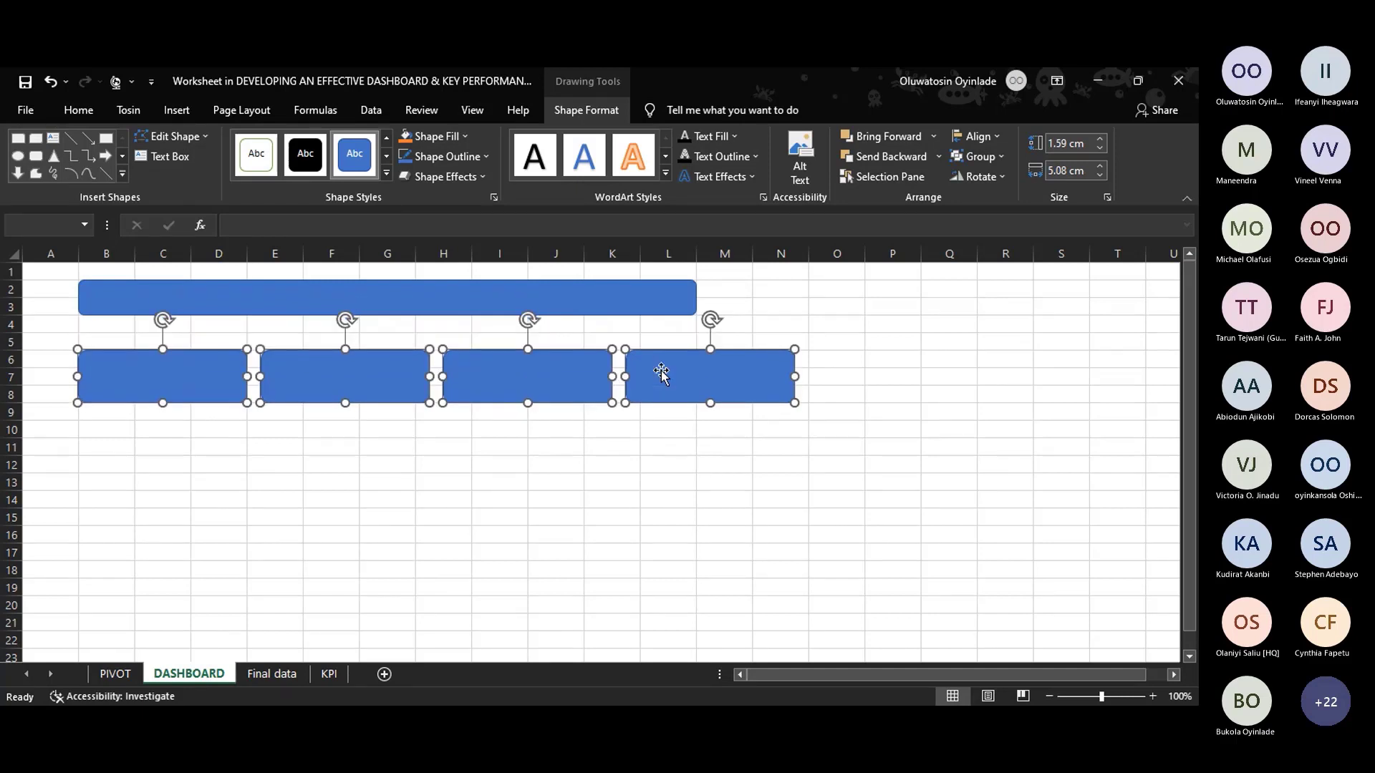
Stretch the banner's lower edge down to a height of about 1.85 cm and enter the title RETAIL SALES ANALYSIS in it.
left_click(383, 311)
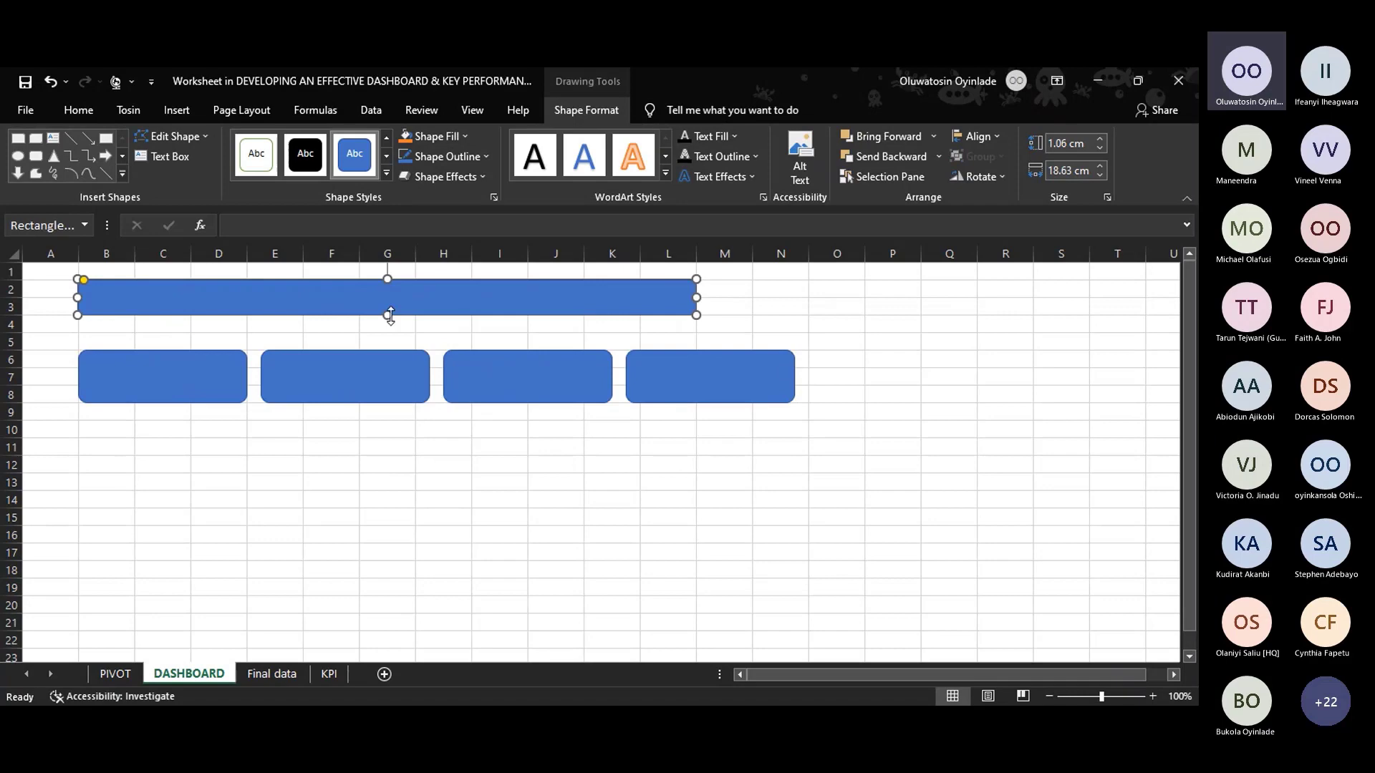
left_click_drag(387, 316, 390, 341)
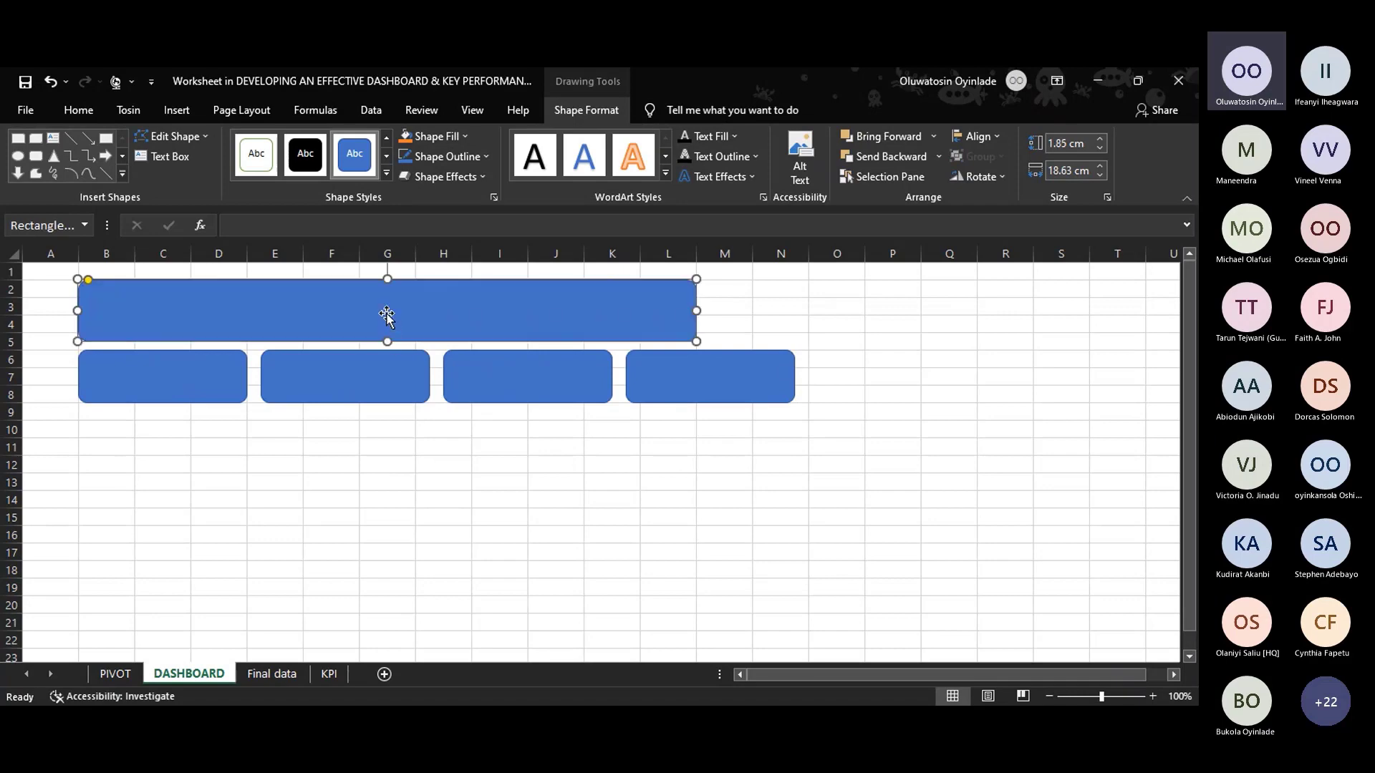
type("sa")
key("BackSpace")
key("BackSpace")
type("re")
key("BackSpace")
key("BackSpace")
type("RE")
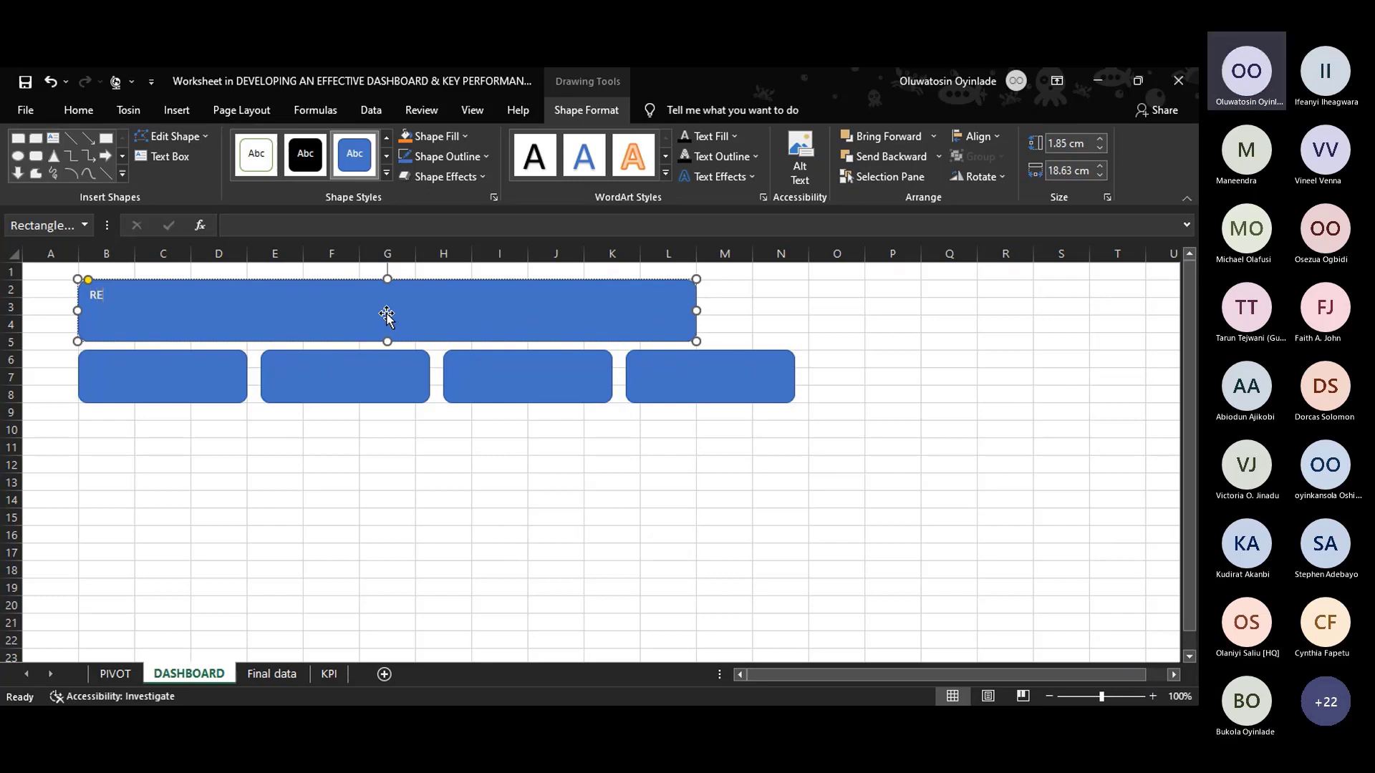
type("TAIL SA")
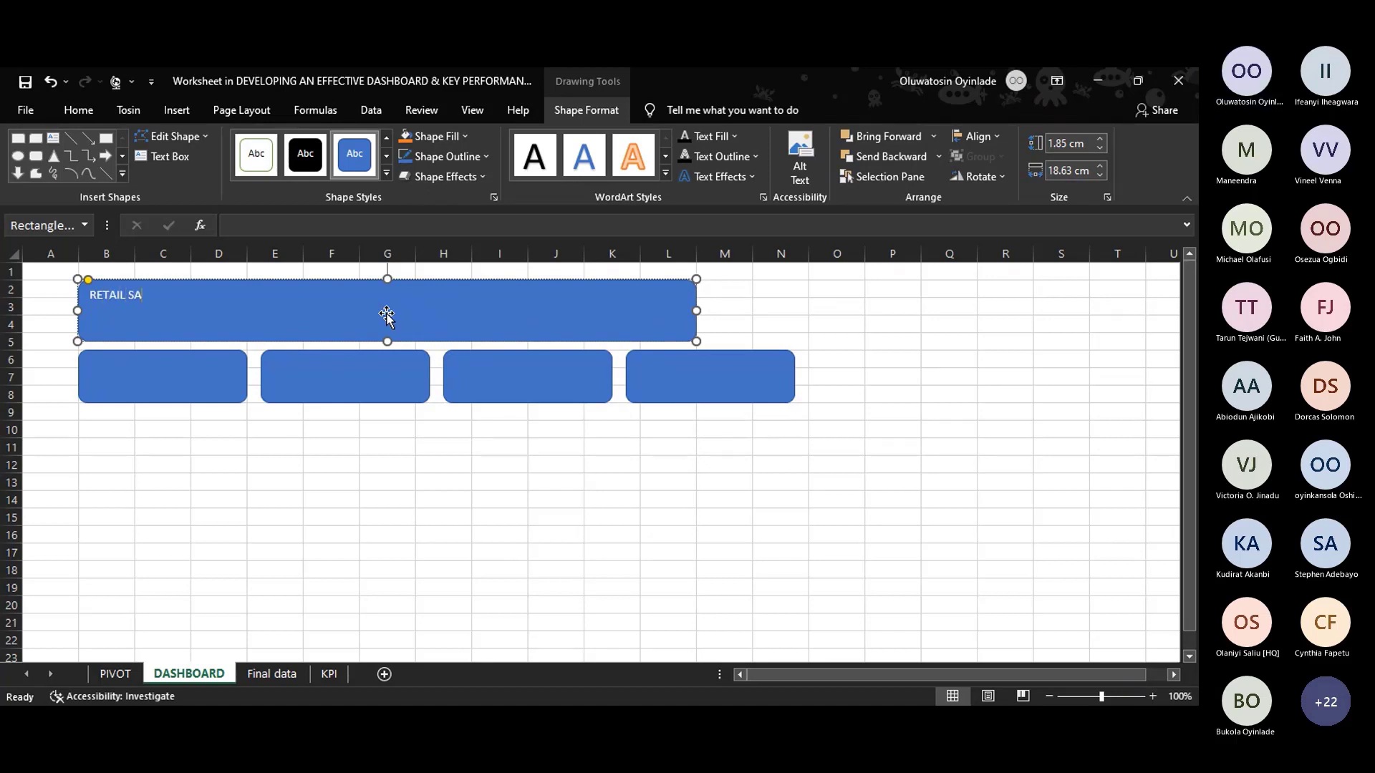
type("LES ANALYSIS")
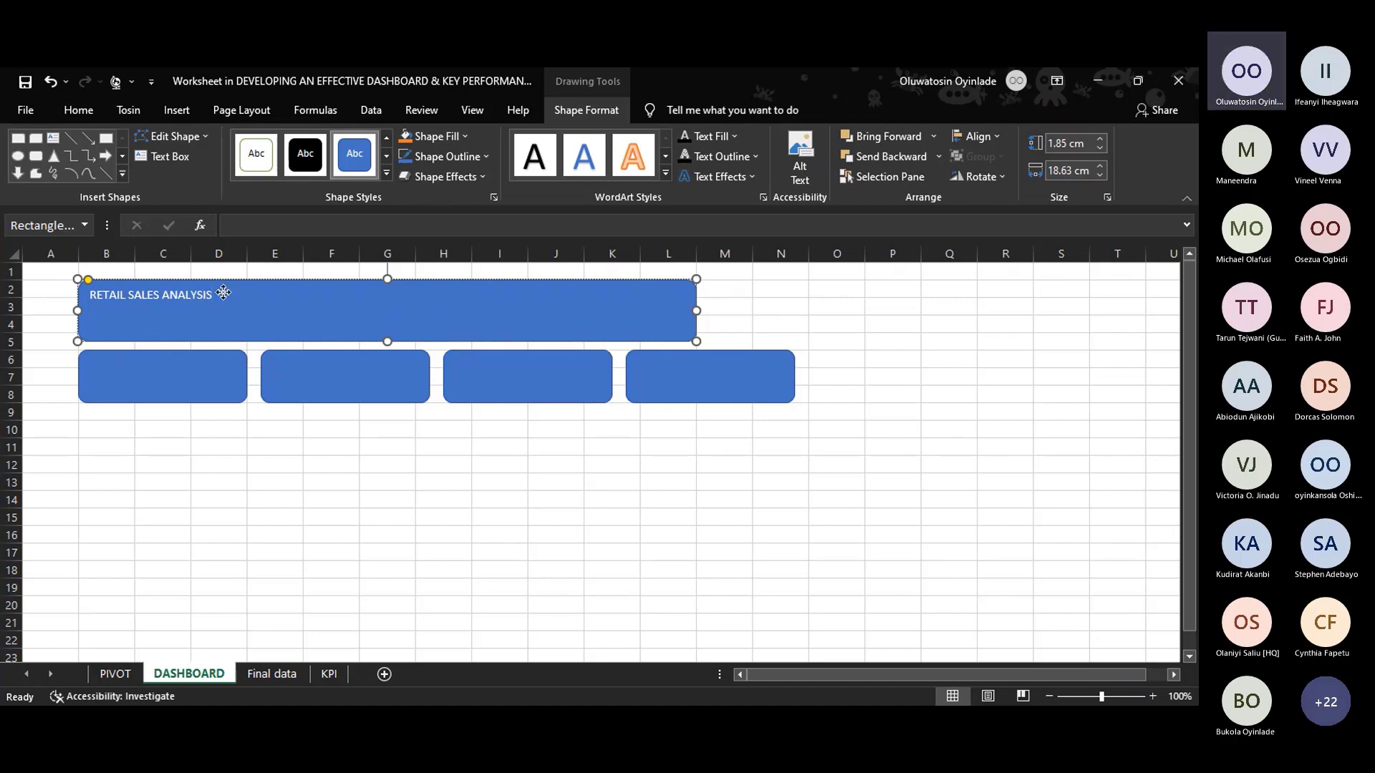
Format the banner title in bold Trebuchet MS at size 35.
left_click_drag(93, 301, 342, 317)
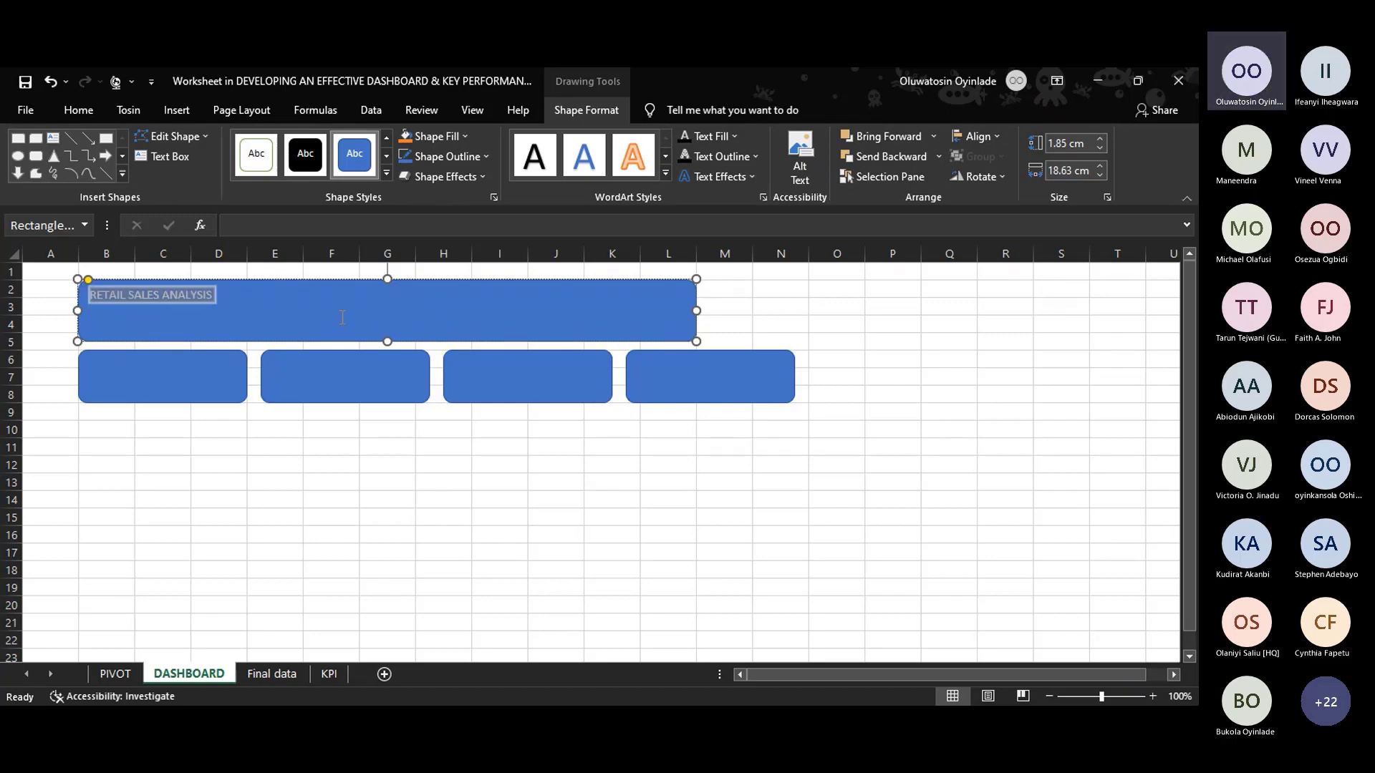
left_click(75, 112)
left_click(179, 142)
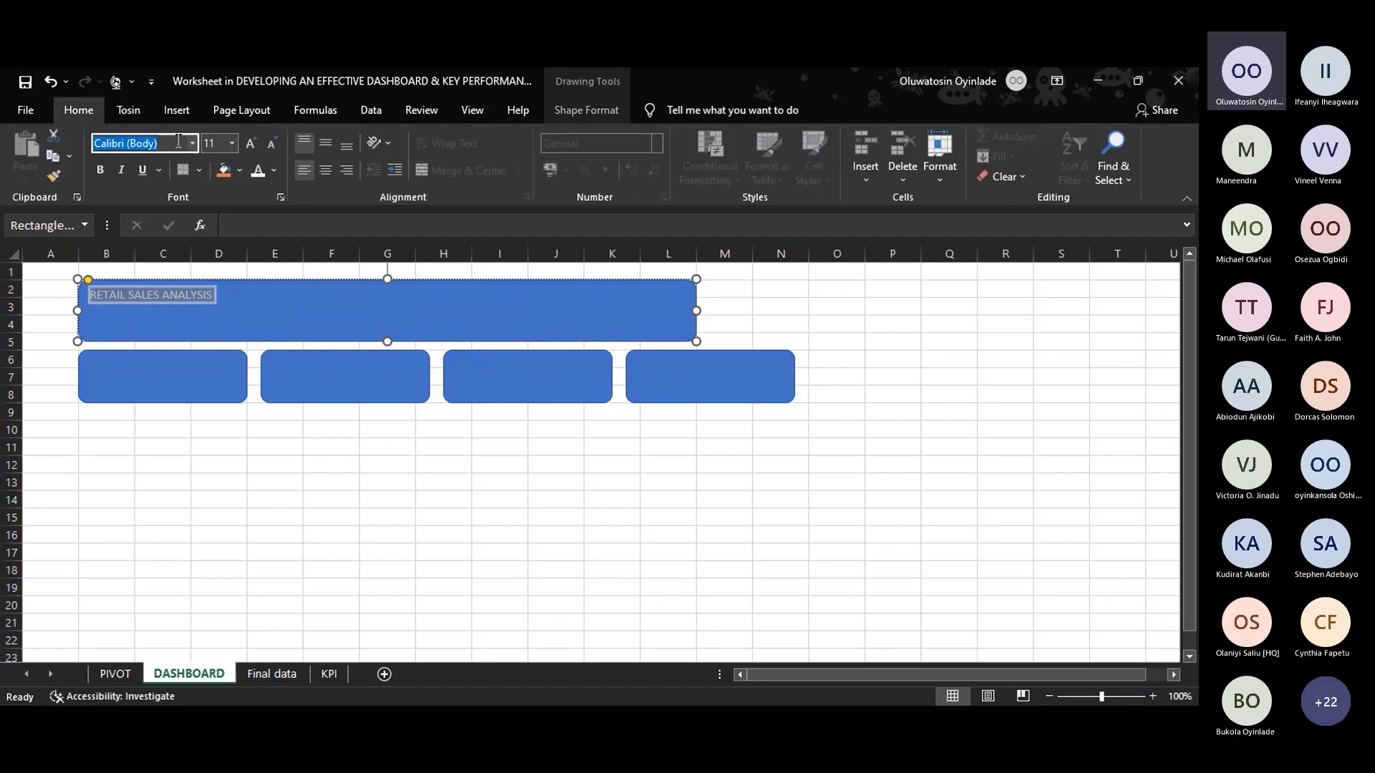
type("Trebuchet MS")
key("Tab")
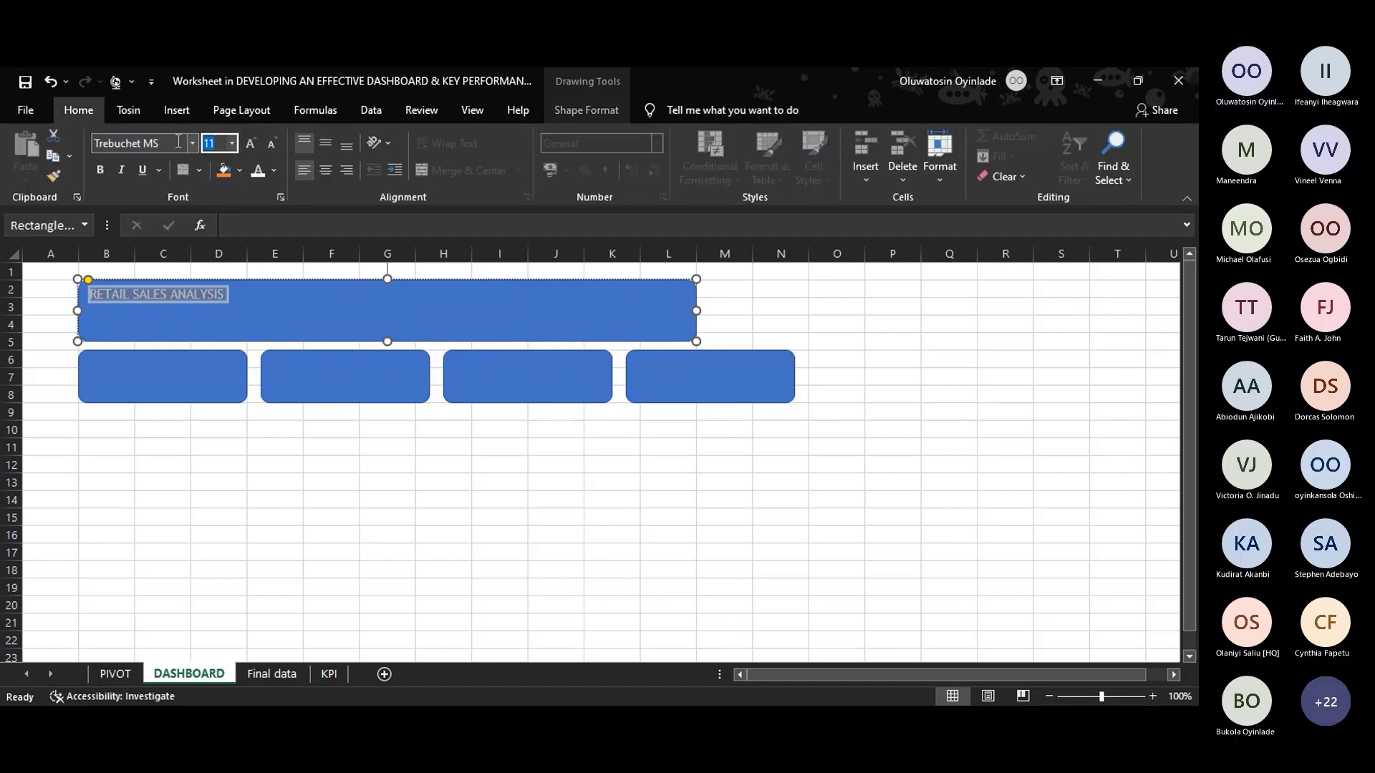
type("35")
key("Return")
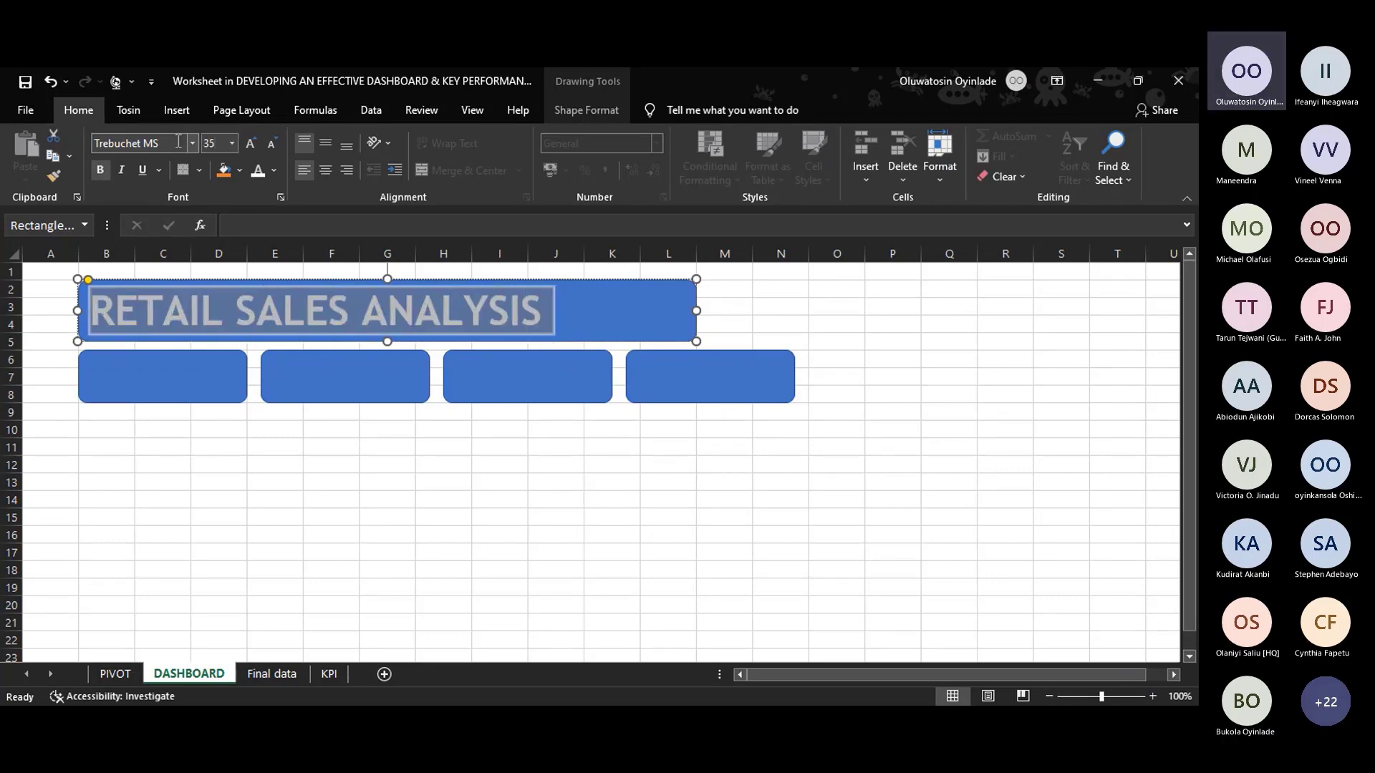
left_click(280, 465)
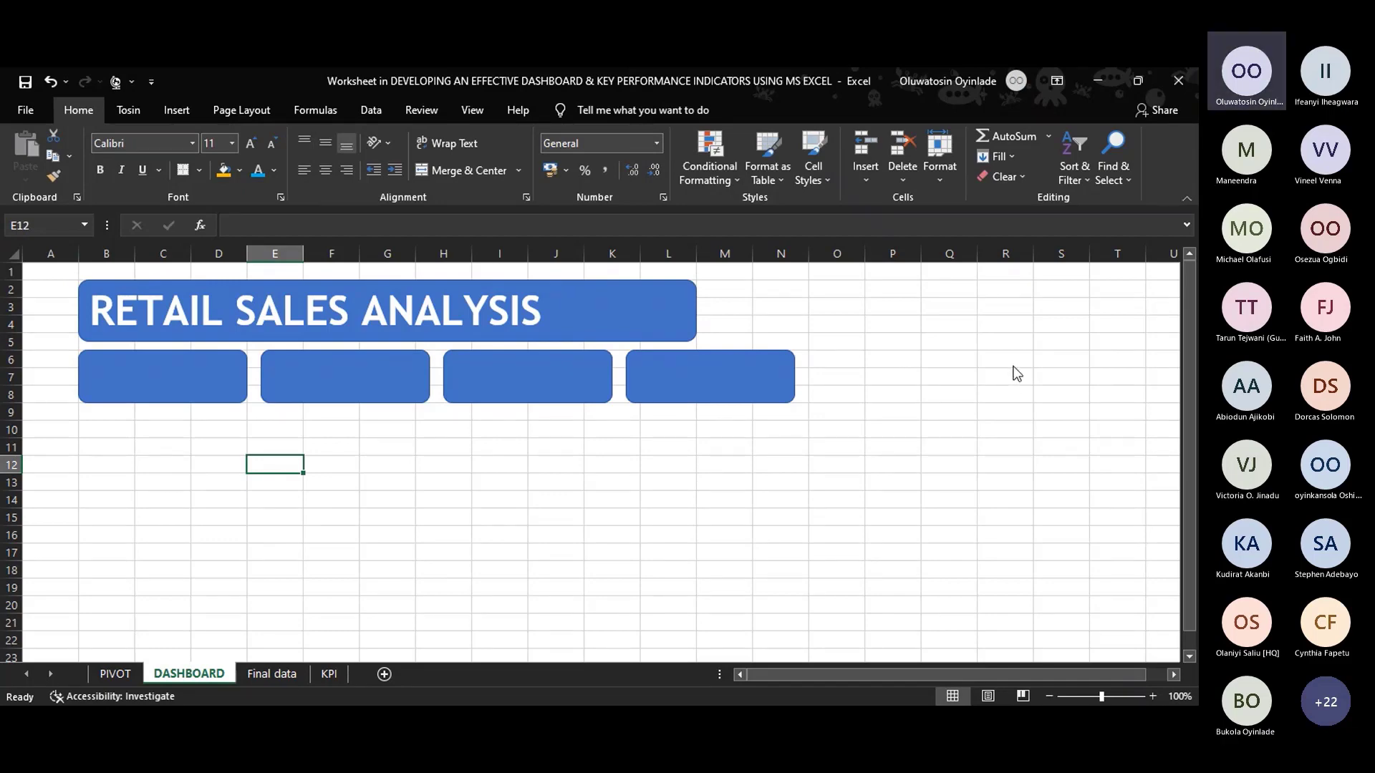
Copy the first KPI card to the empty area below it, over rows 11 to 13.
left_click(188, 387)
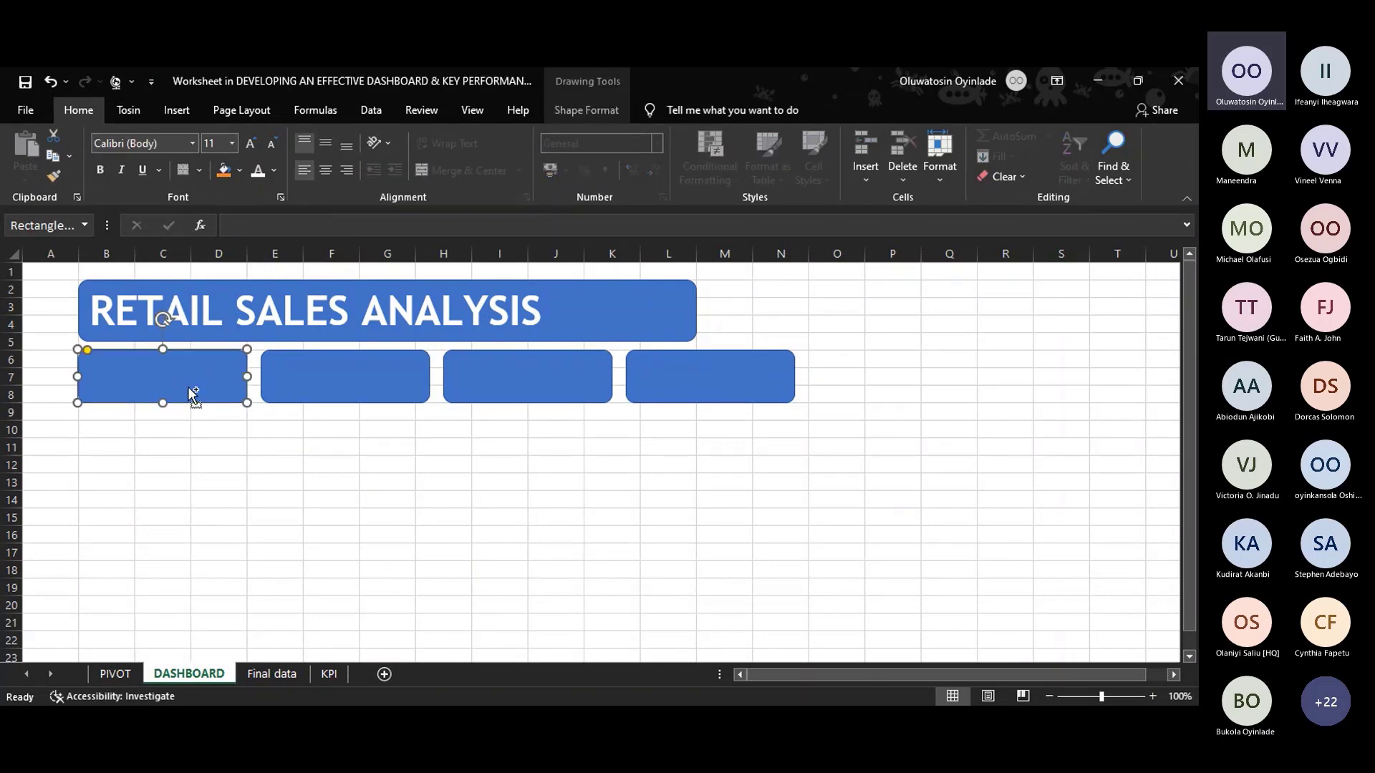
left_click_drag(188, 387, 179, 463)
left_click(212, 376)
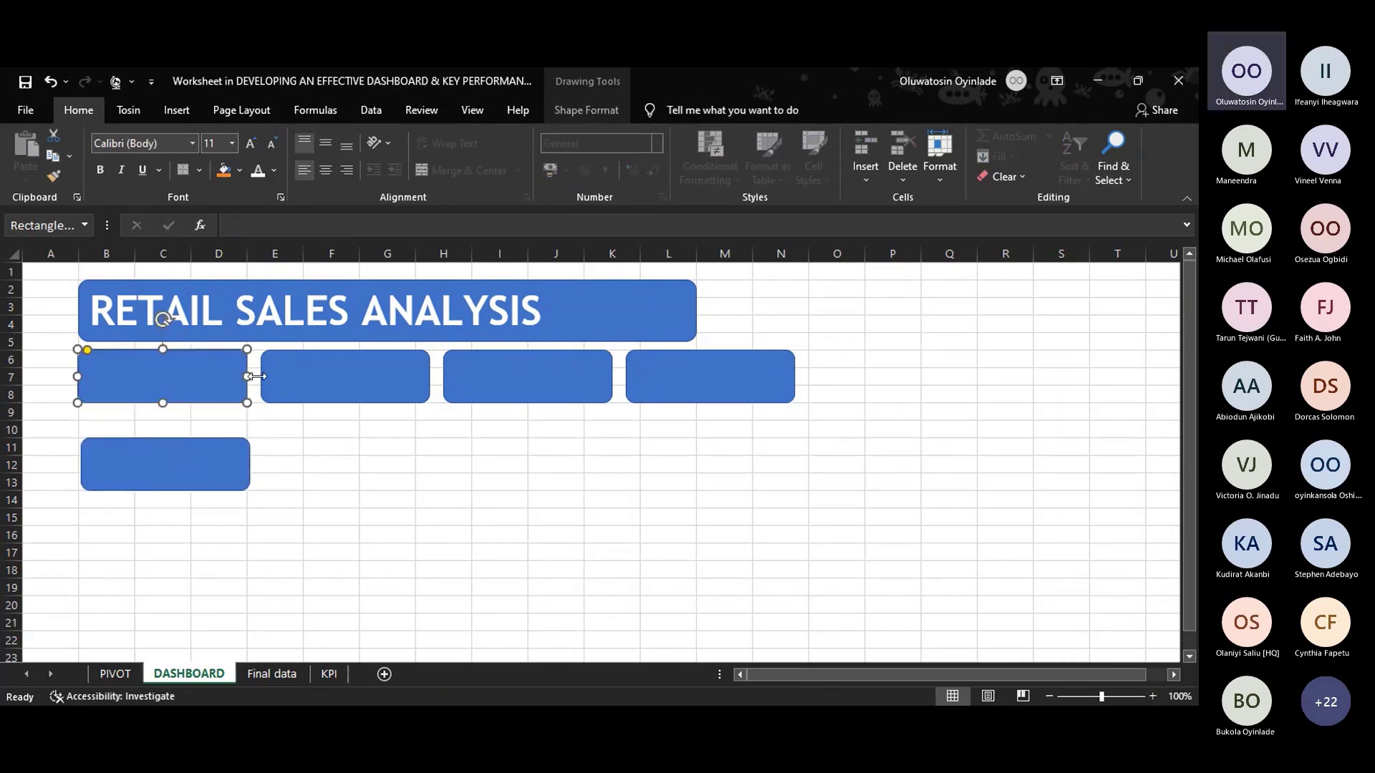
Check the remaining cards against the sales and quantity figures on the PIVOT sheet, and return to the DASHBOARD sheet.
left_click(332, 391)
left_click(481, 373)
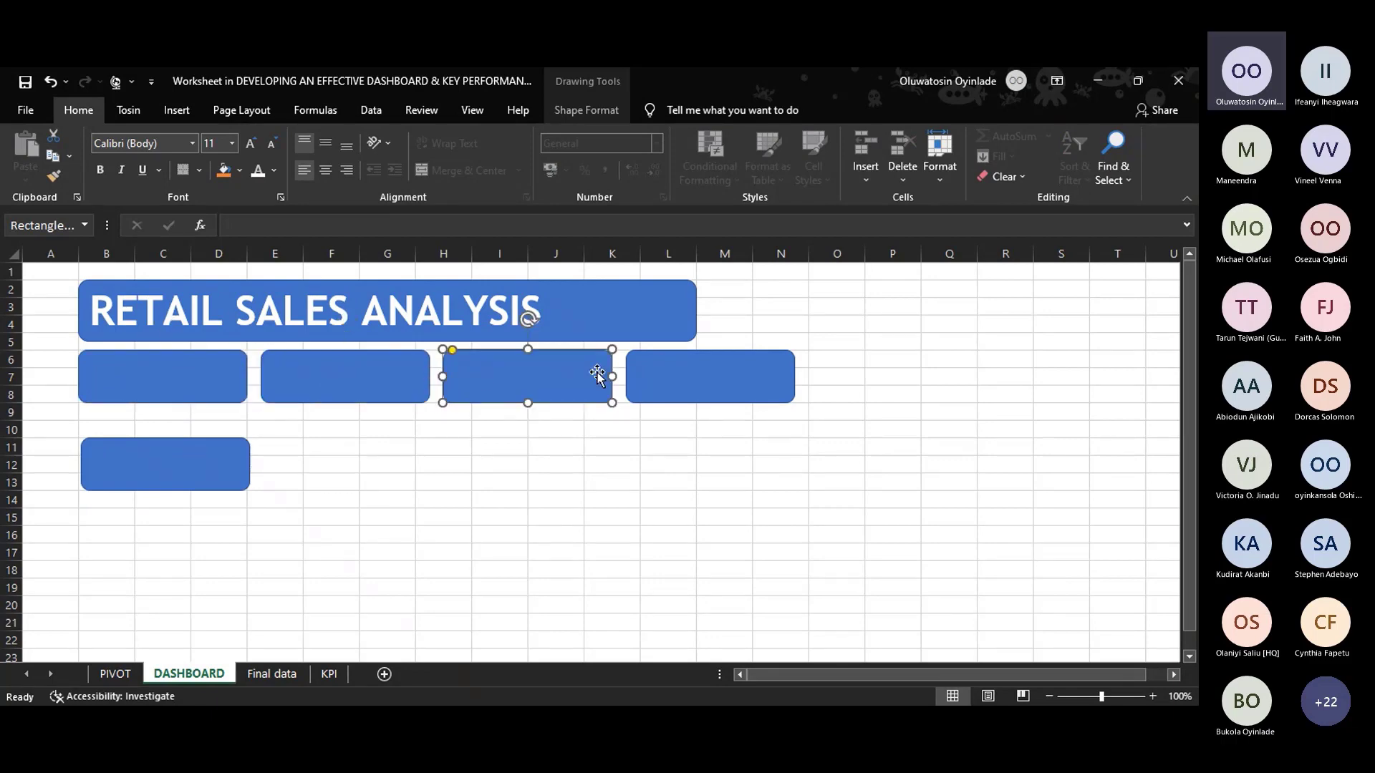
left_click(744, 383)
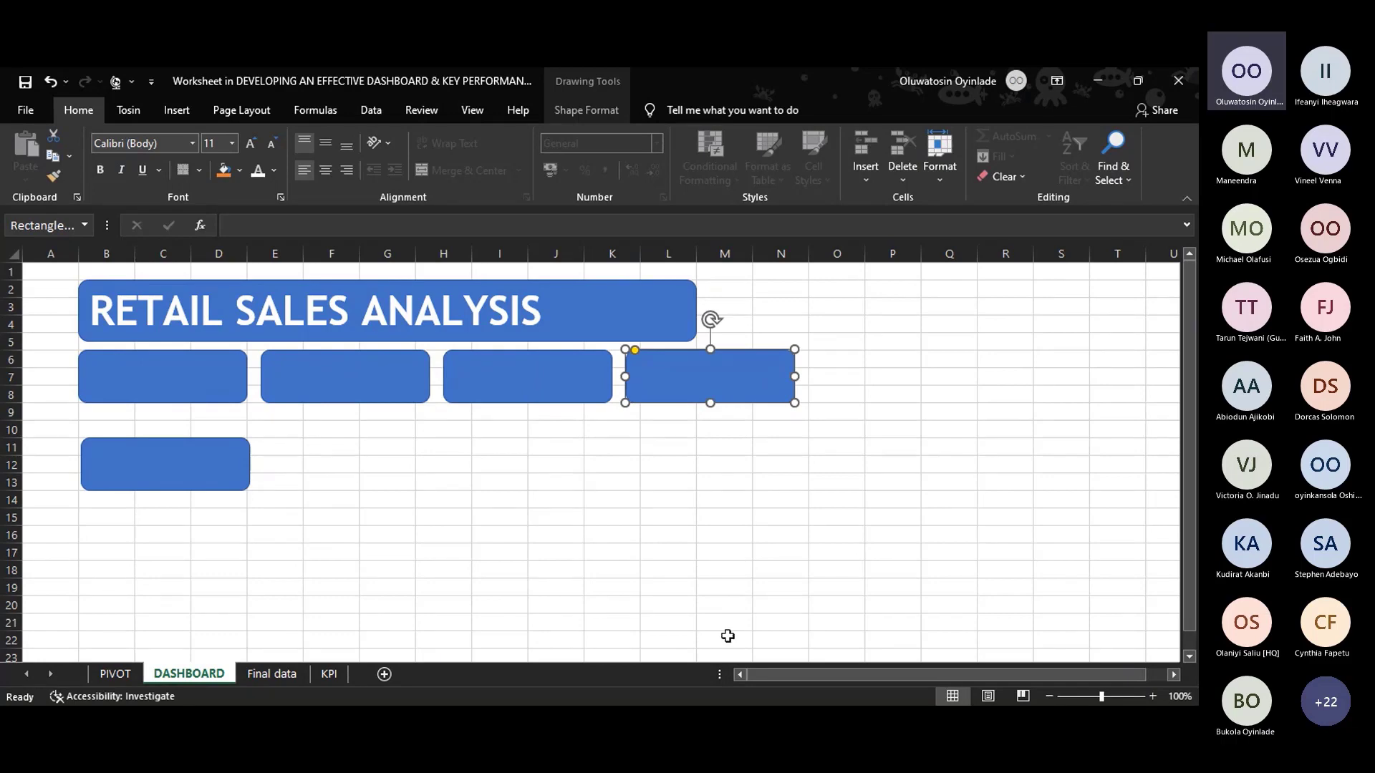
left_click(113, 674)
scroll(251, 427, "up", 8)
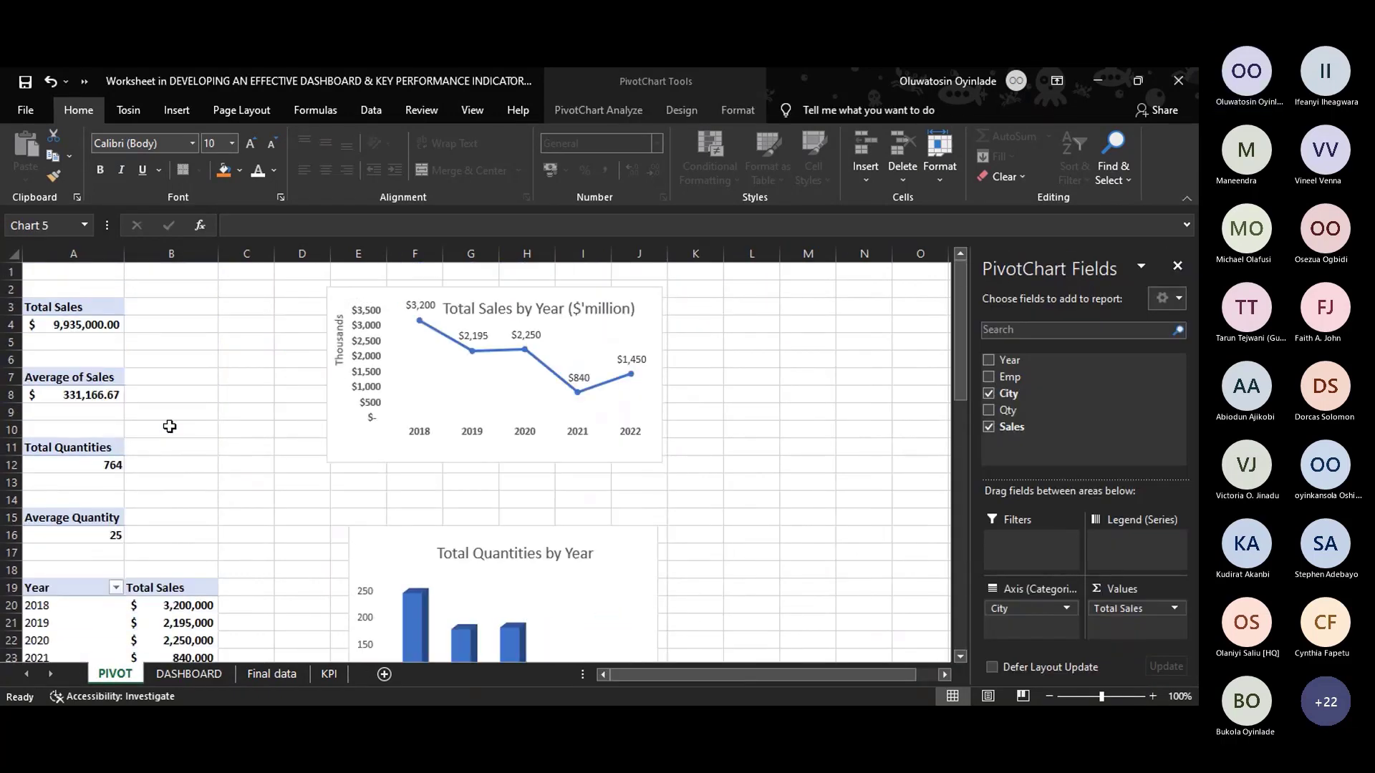
left_click(220, 676)
left_click(204, 393)
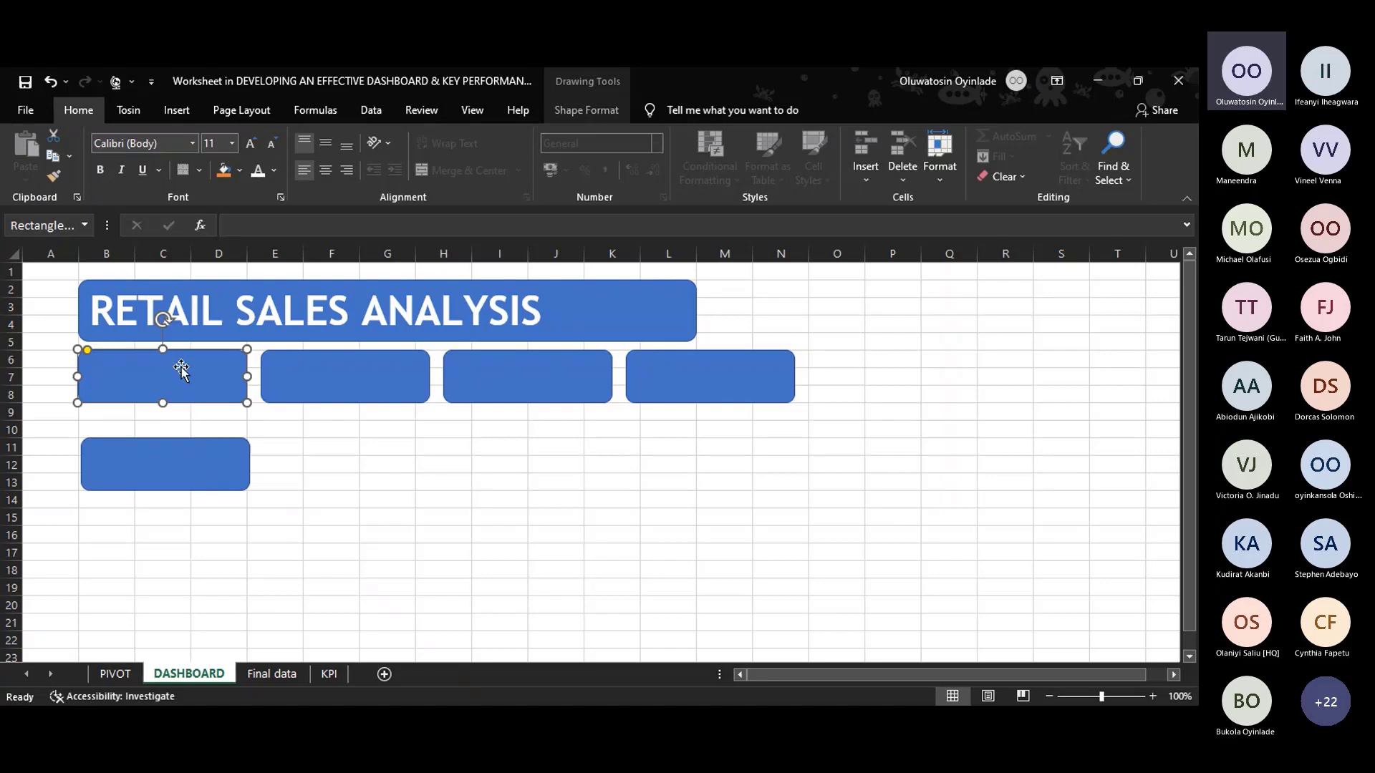
type("VDGAJDAJD")
key("BackSpace")
key("BackSpace")
key("BackSpace")
key("BackSpace")
key("BackSpace")
key("BackSpace")
key("BackSpace")
key("BackSpace")
key("BackSpace")
Link the first KPI card to the Total Sales value with the formula =PIVOT!$A$4.
left_click_drag(228, 424, 222, 409)
left_click(229, 356)
left_click(284, 222)
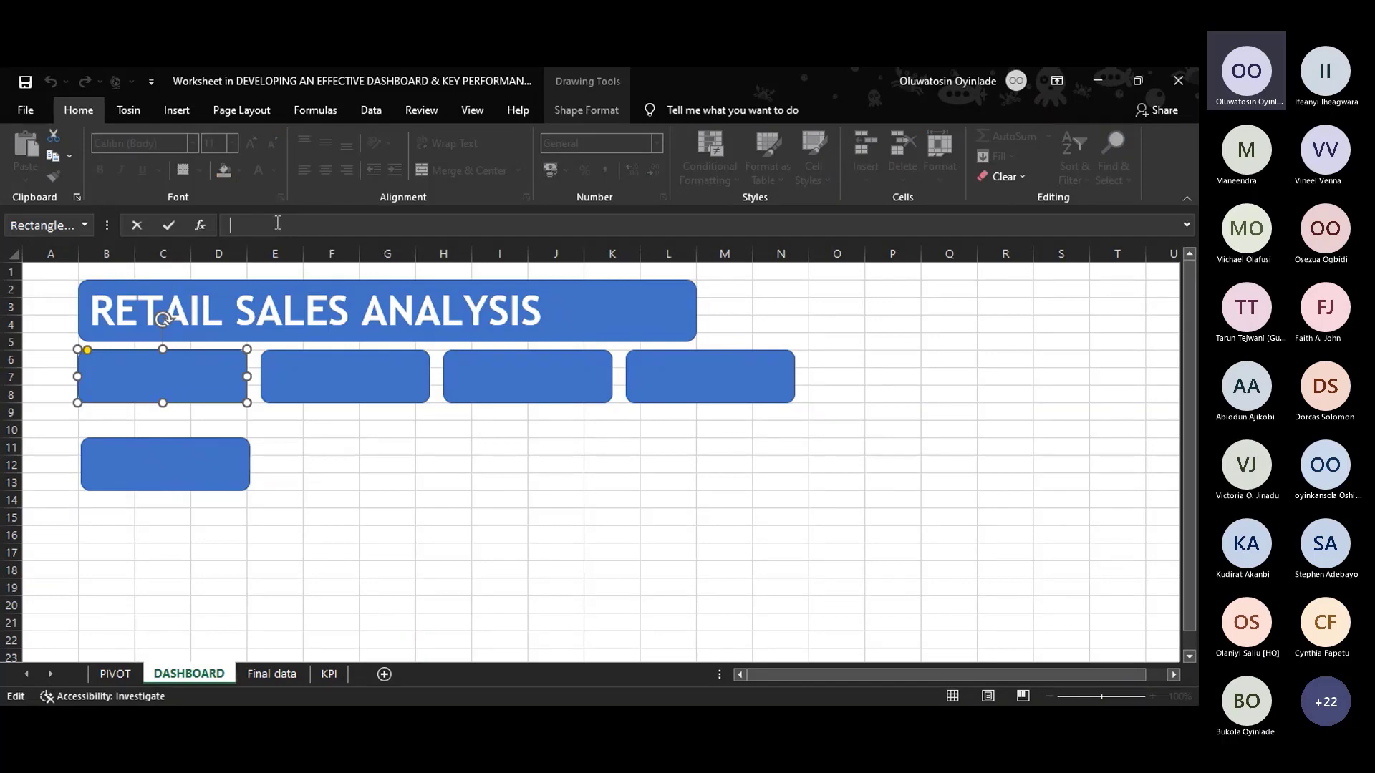
type("=")
left_click(112, 673)
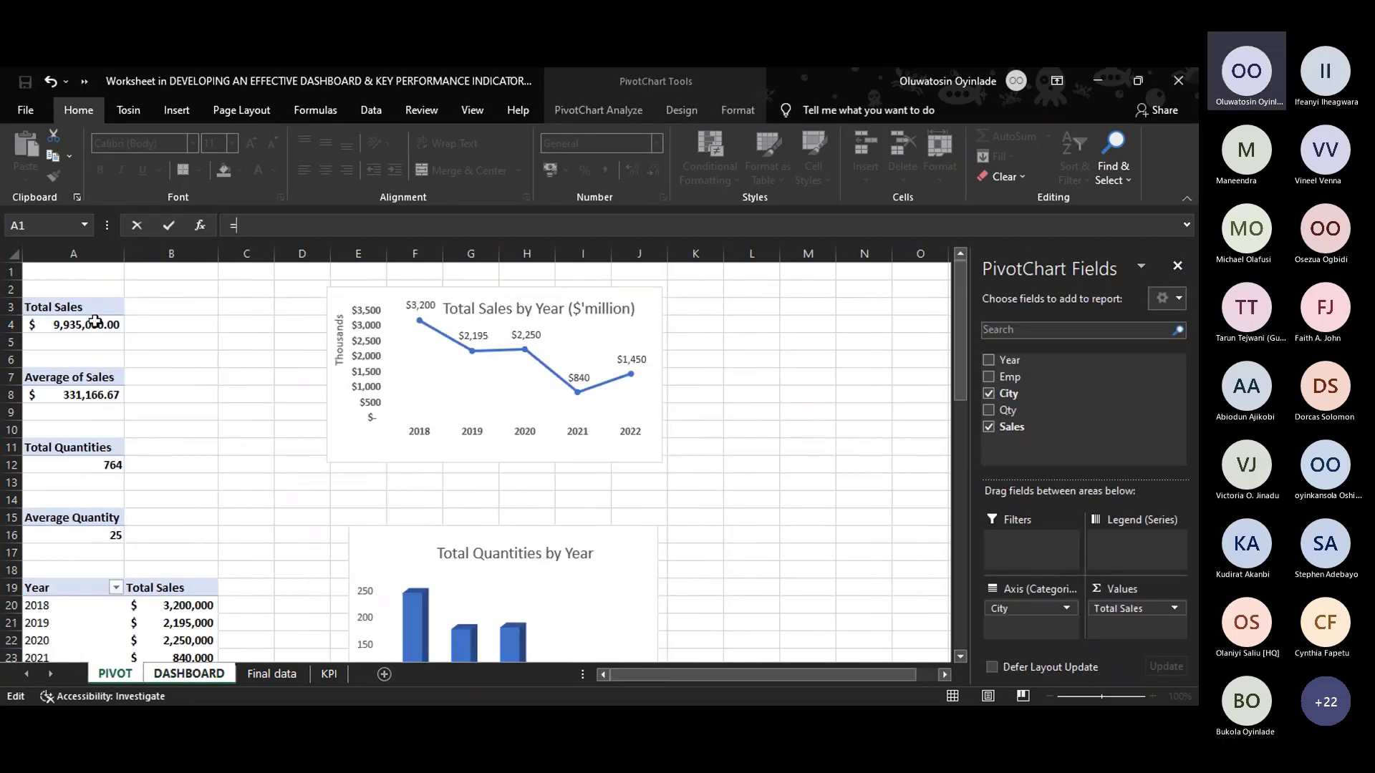
left_click(95, 324)
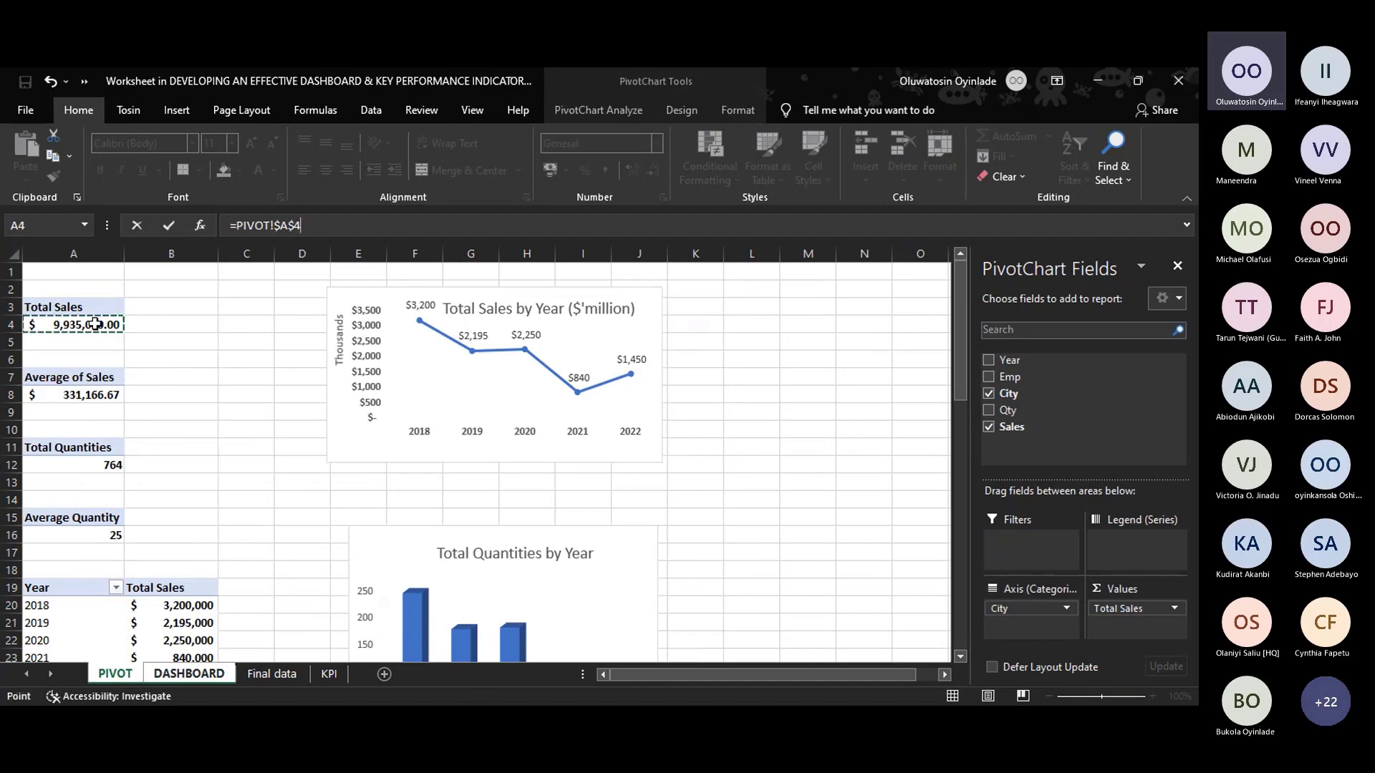
key("Return")
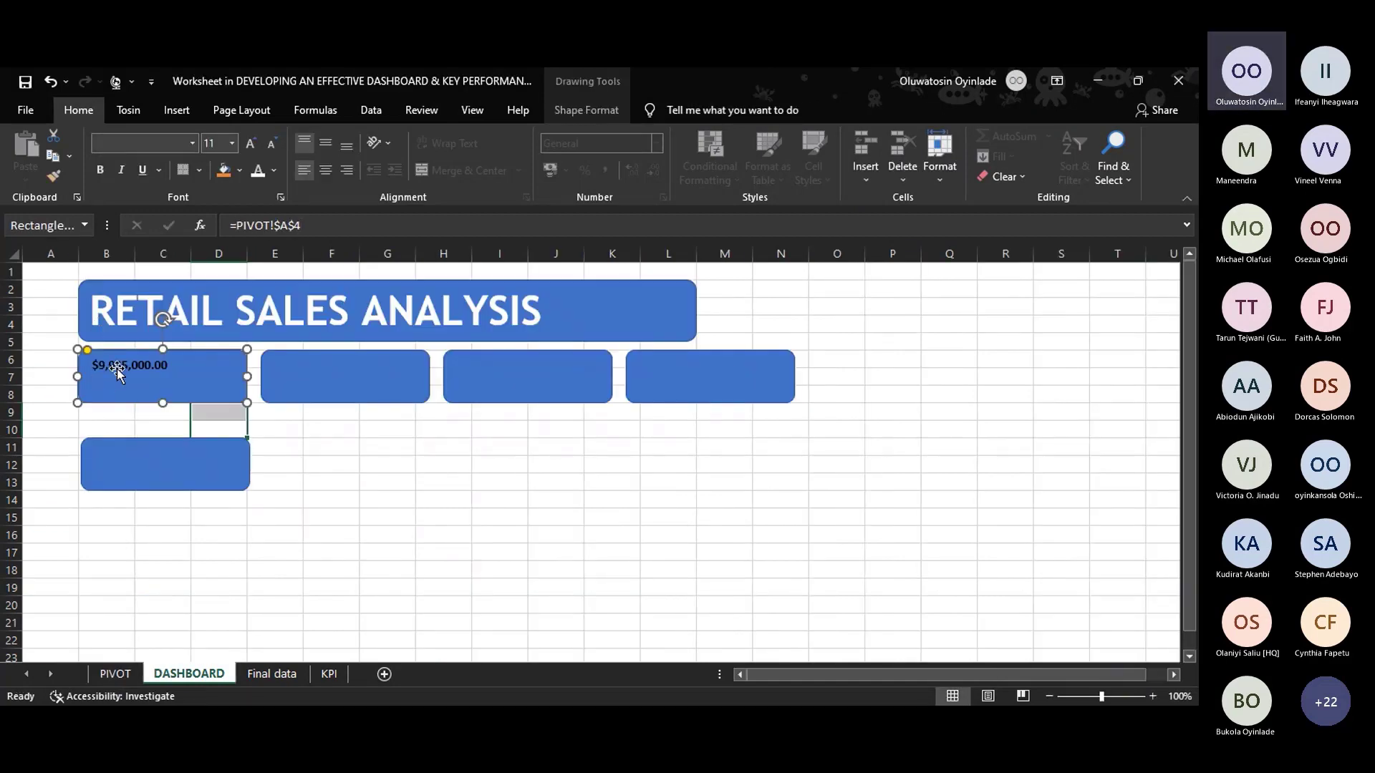
Link the second KPI card to the Average of Sales value with the formula =PIVOT!$A$8.
left_click(343, 379)
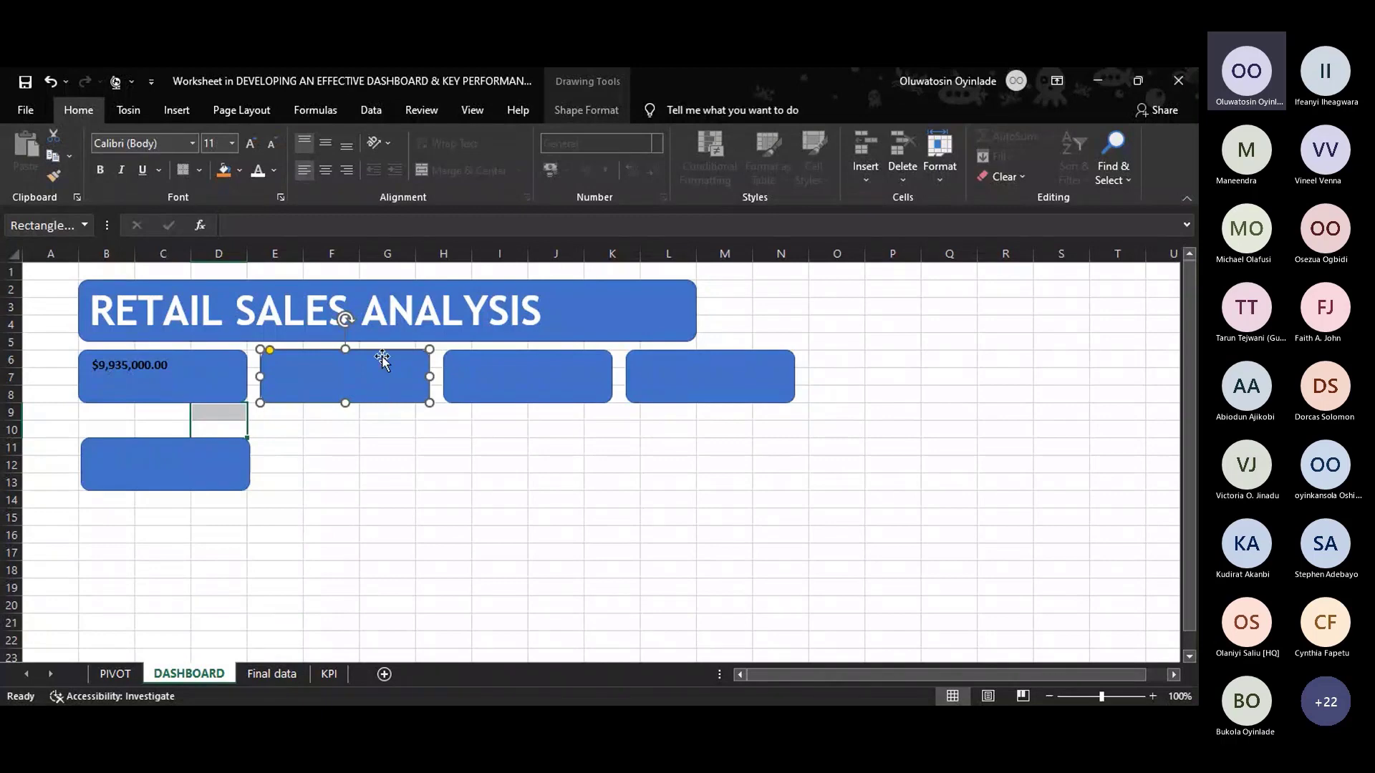
left_click(395, 227)
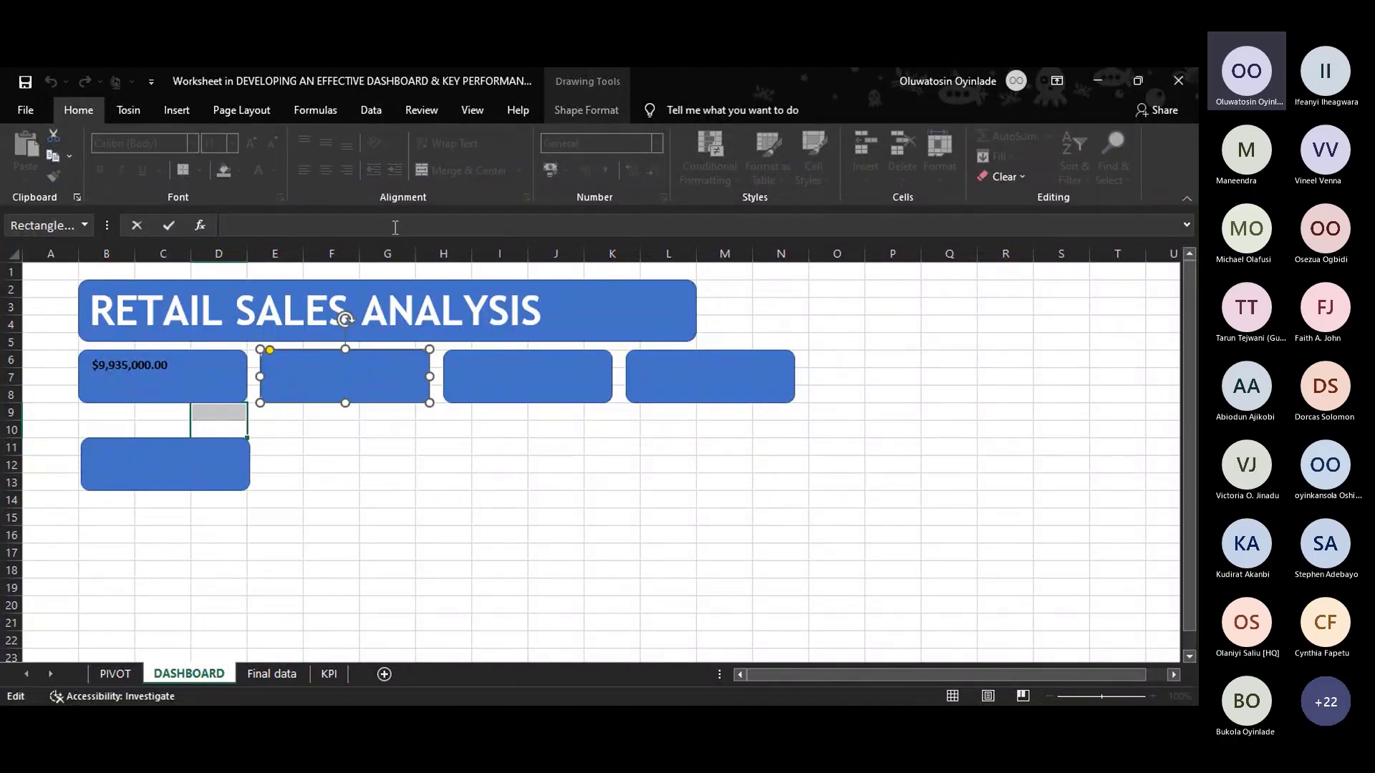
type("=")
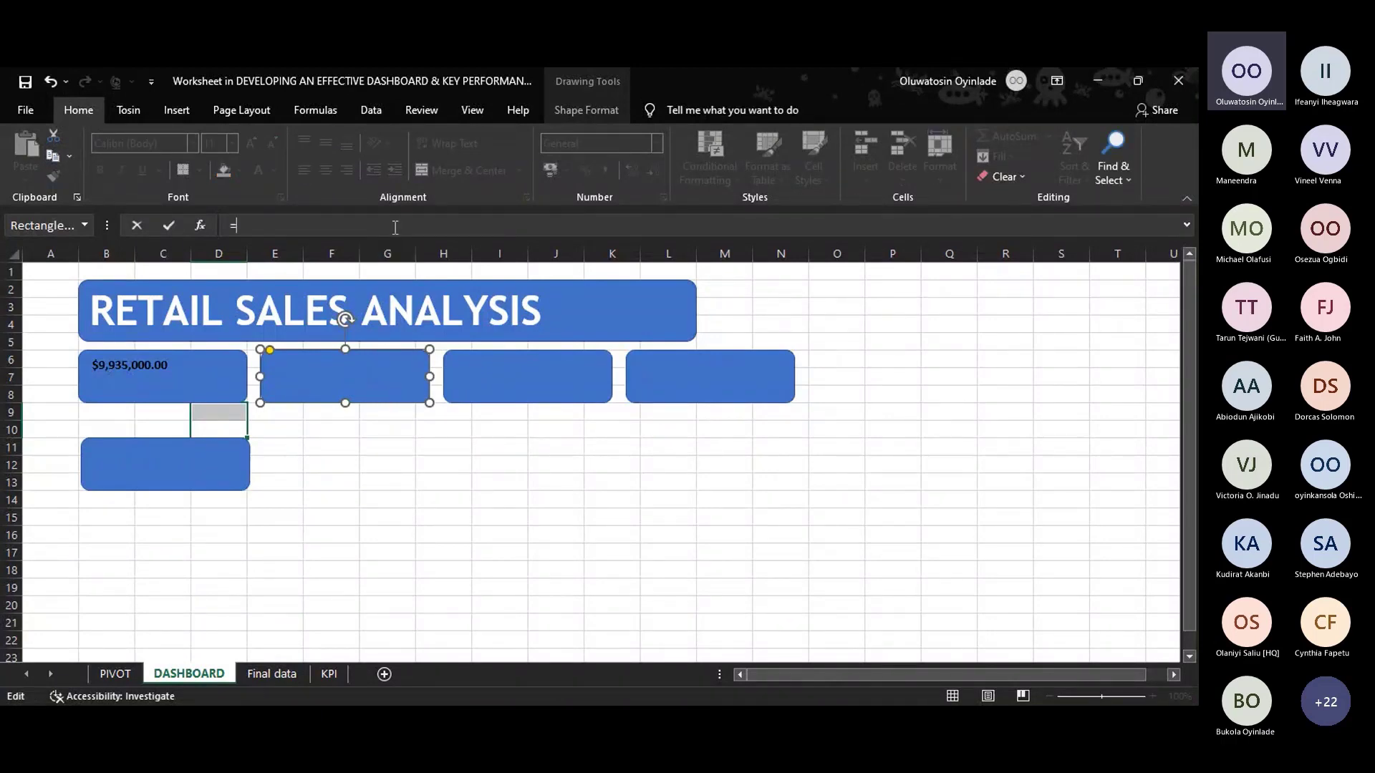
left_click(115, 674)
left_click(88, 398)
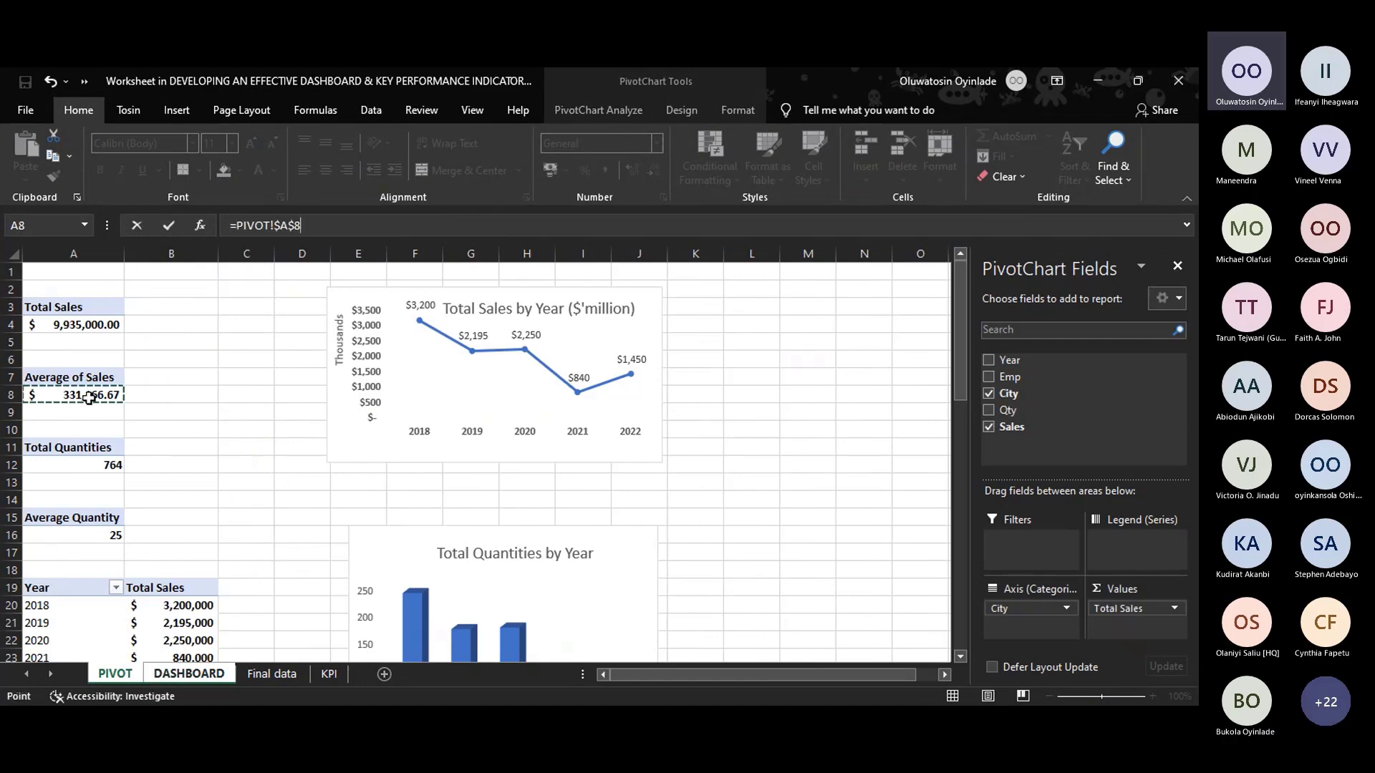
key("Return")
Link the third KPI card to the Total Quantities value with the formula =PIVOT!$A$12.
left_click(503, 372)
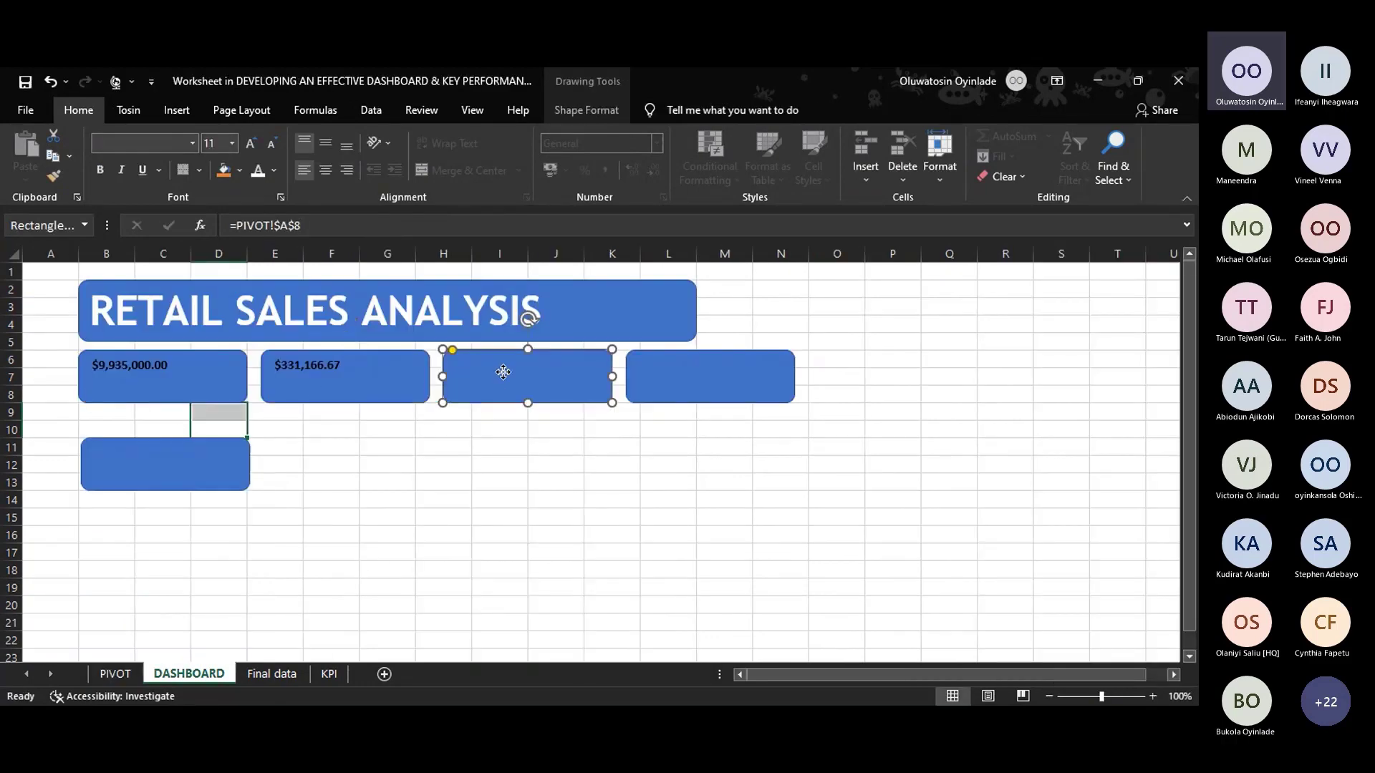
left_click(305, 227)
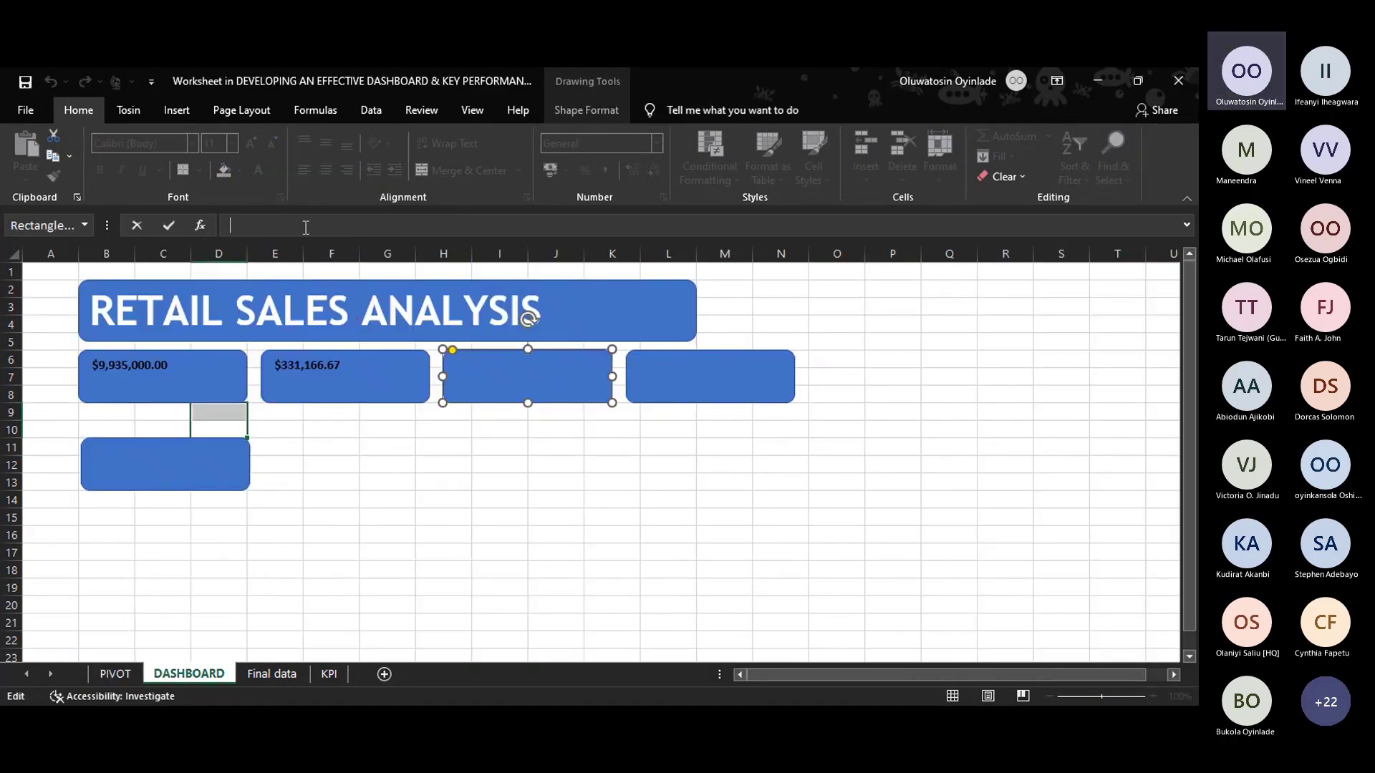
type("=")
left_click(115, 674)
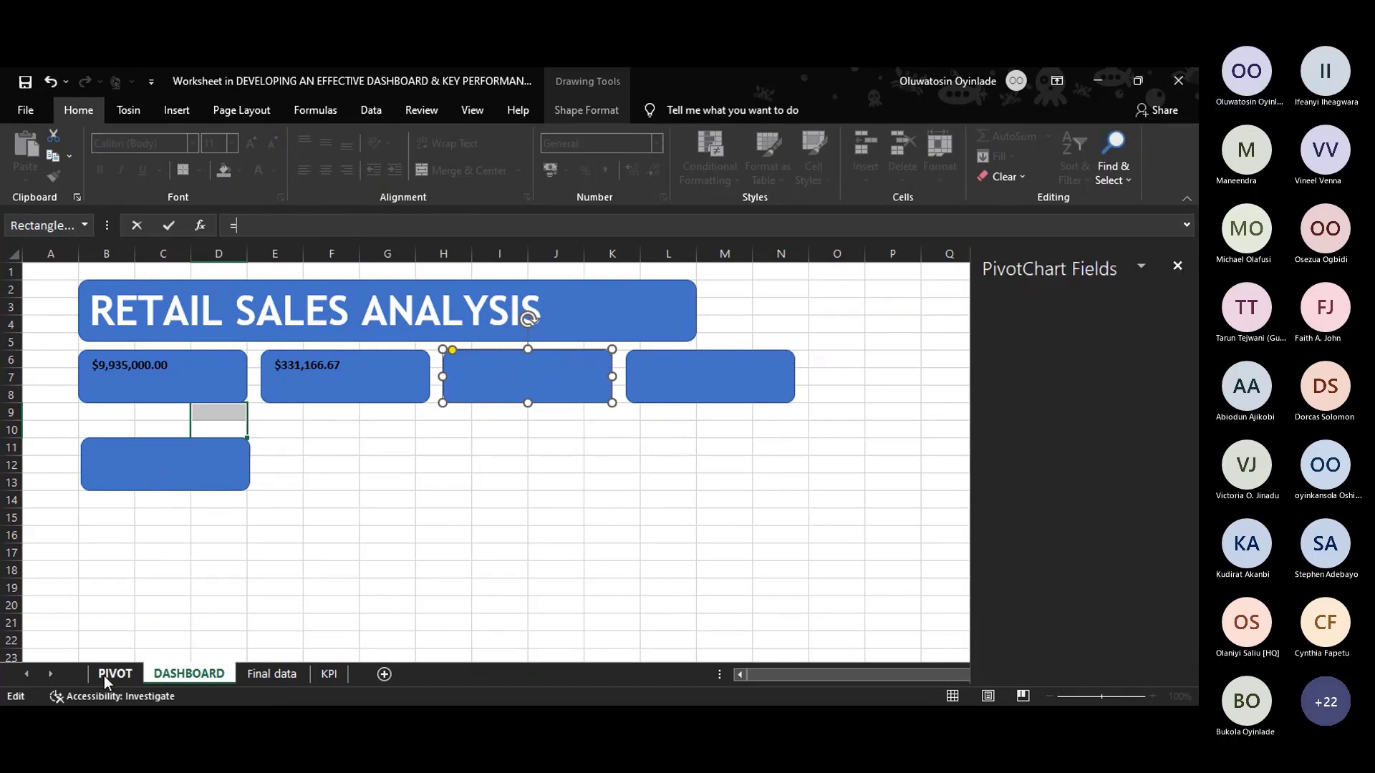
left_click(94, 466)
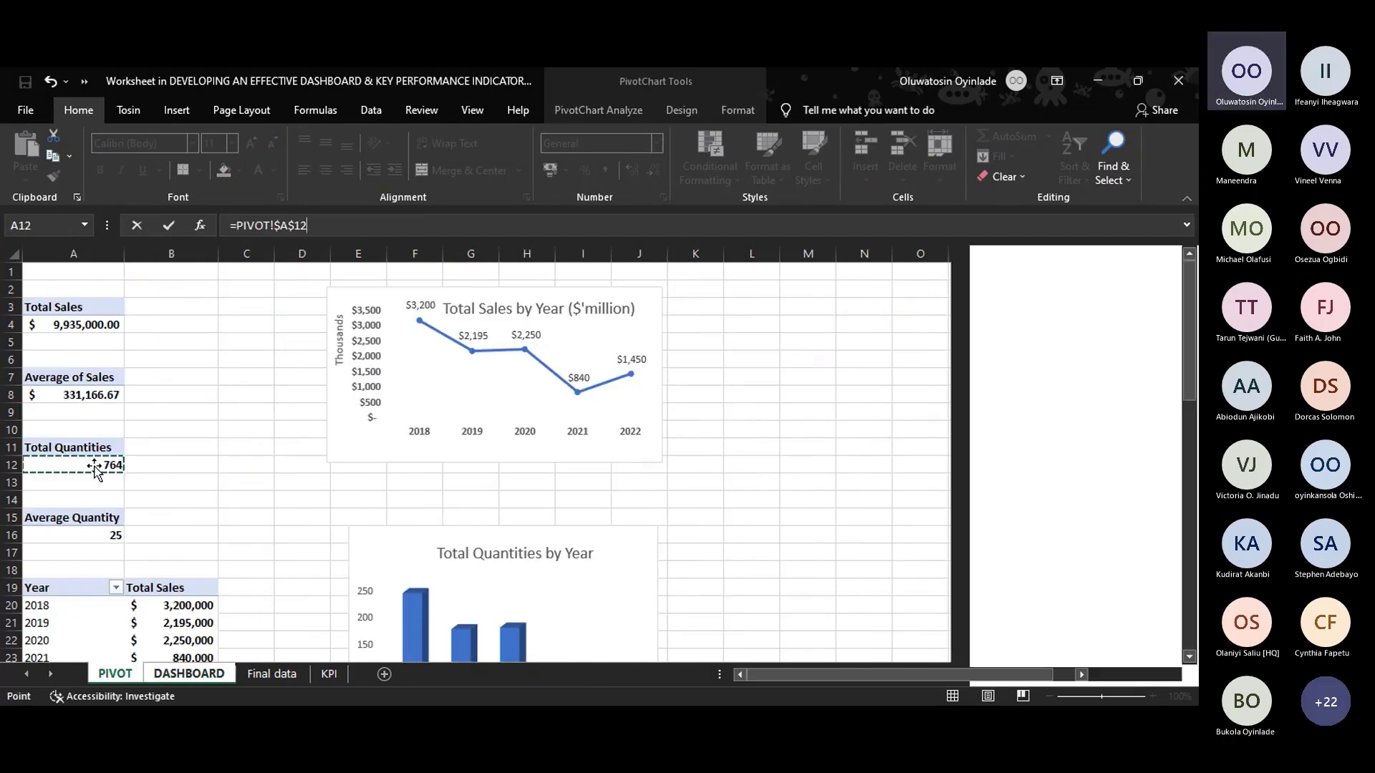
key("Return")
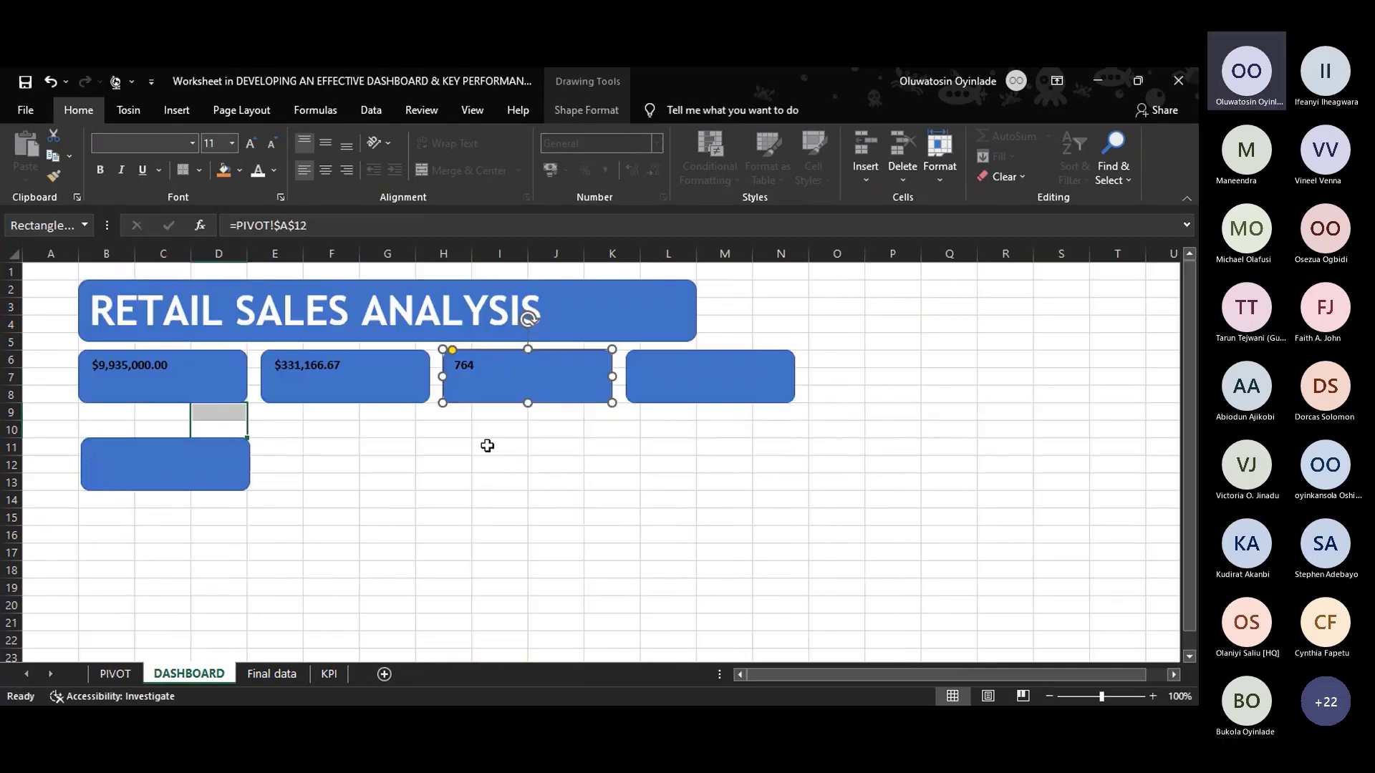
left_click(687, 391)
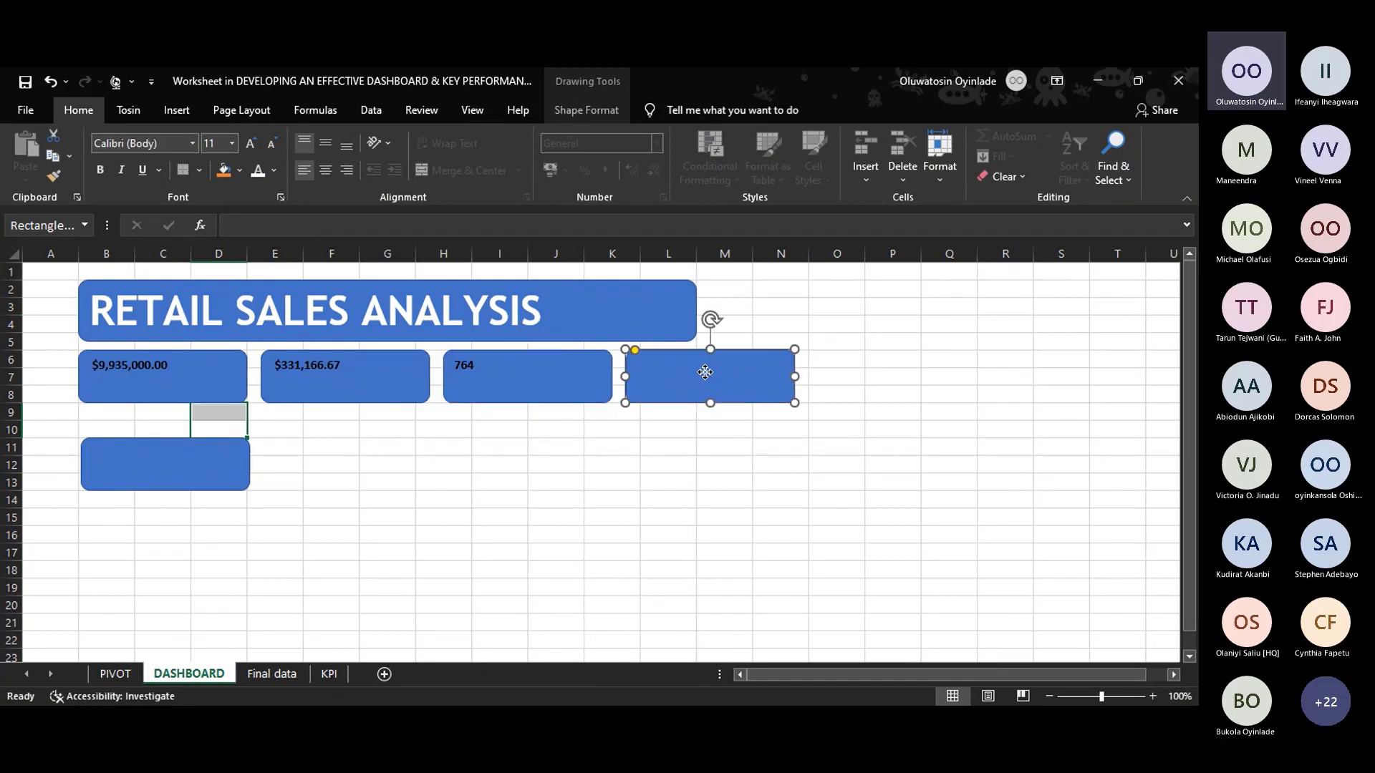
left_click(705, 374)
left_click(103, 673)
left_click(92, 536)
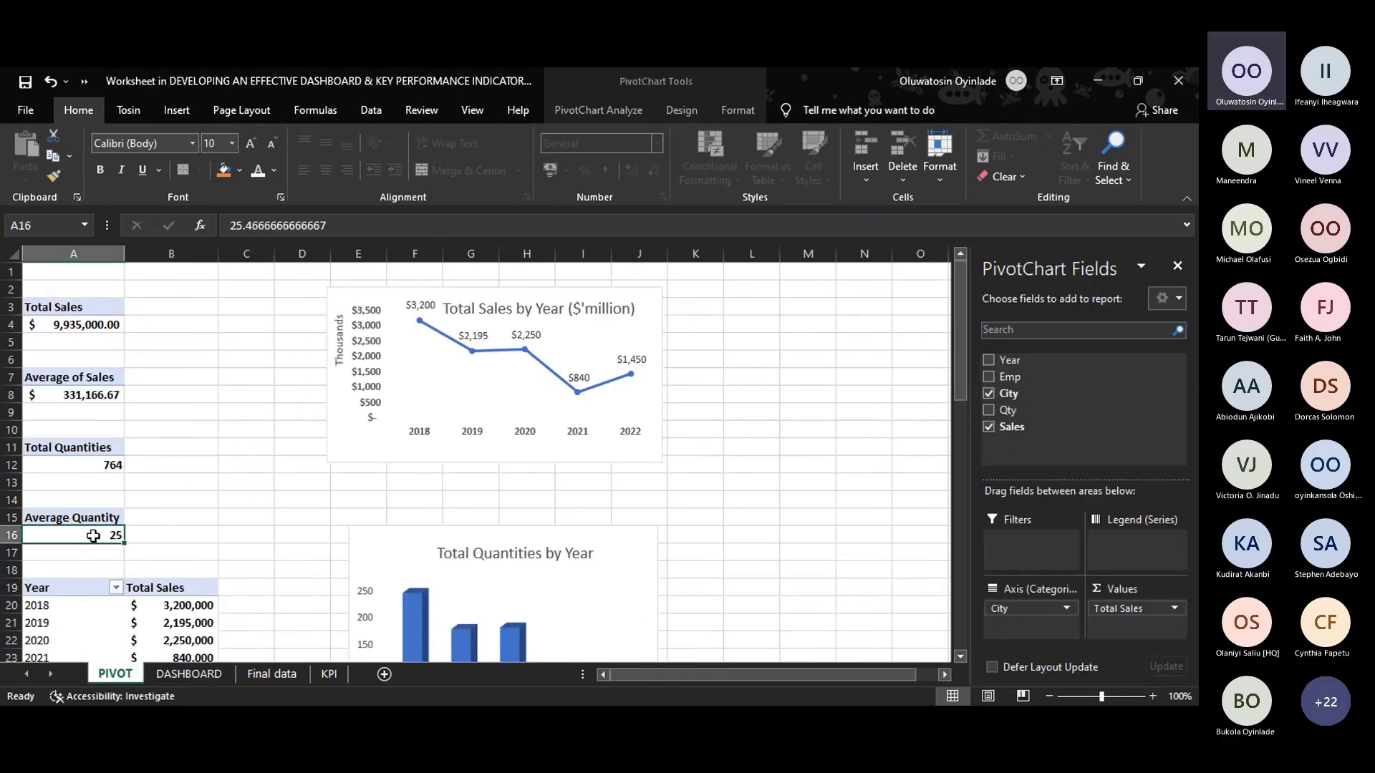
key("Return")
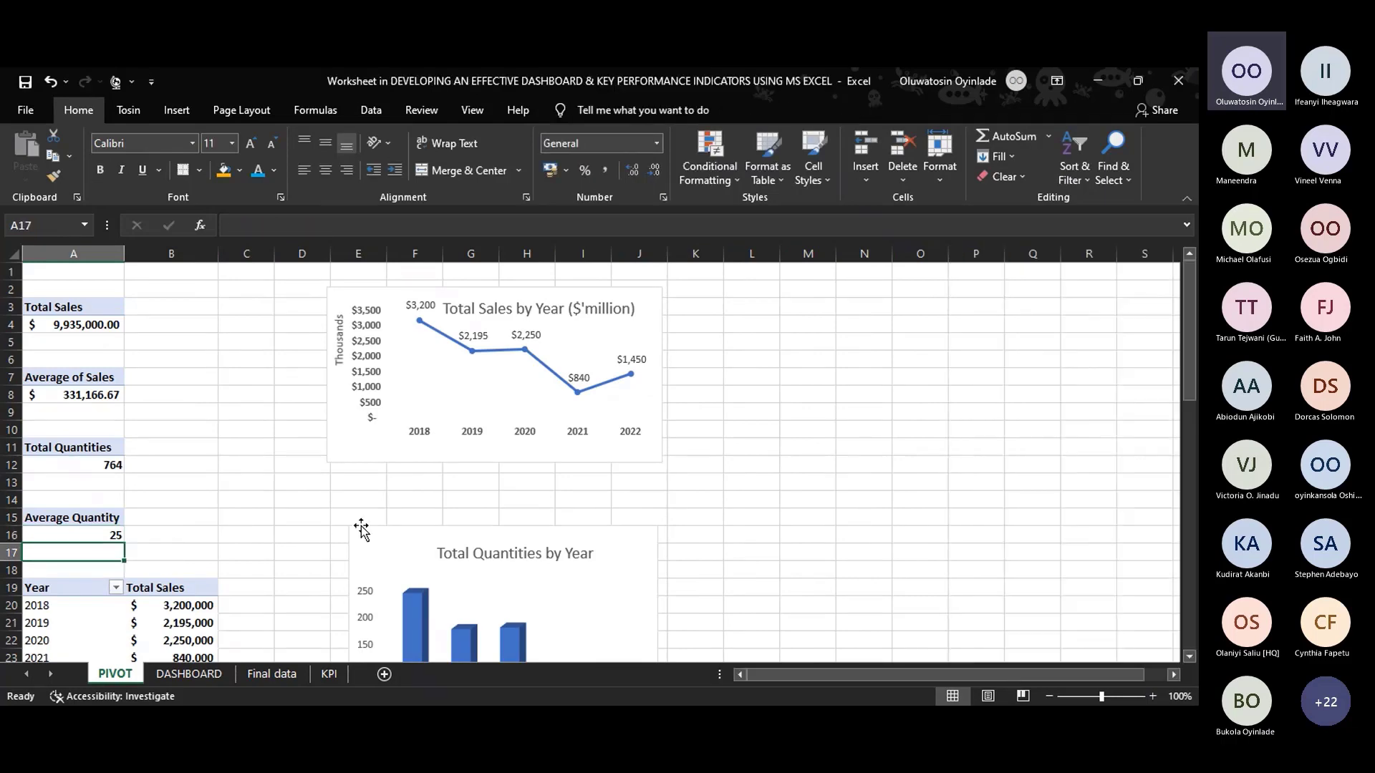
left_click(329, 674)
left_click(189, 674)
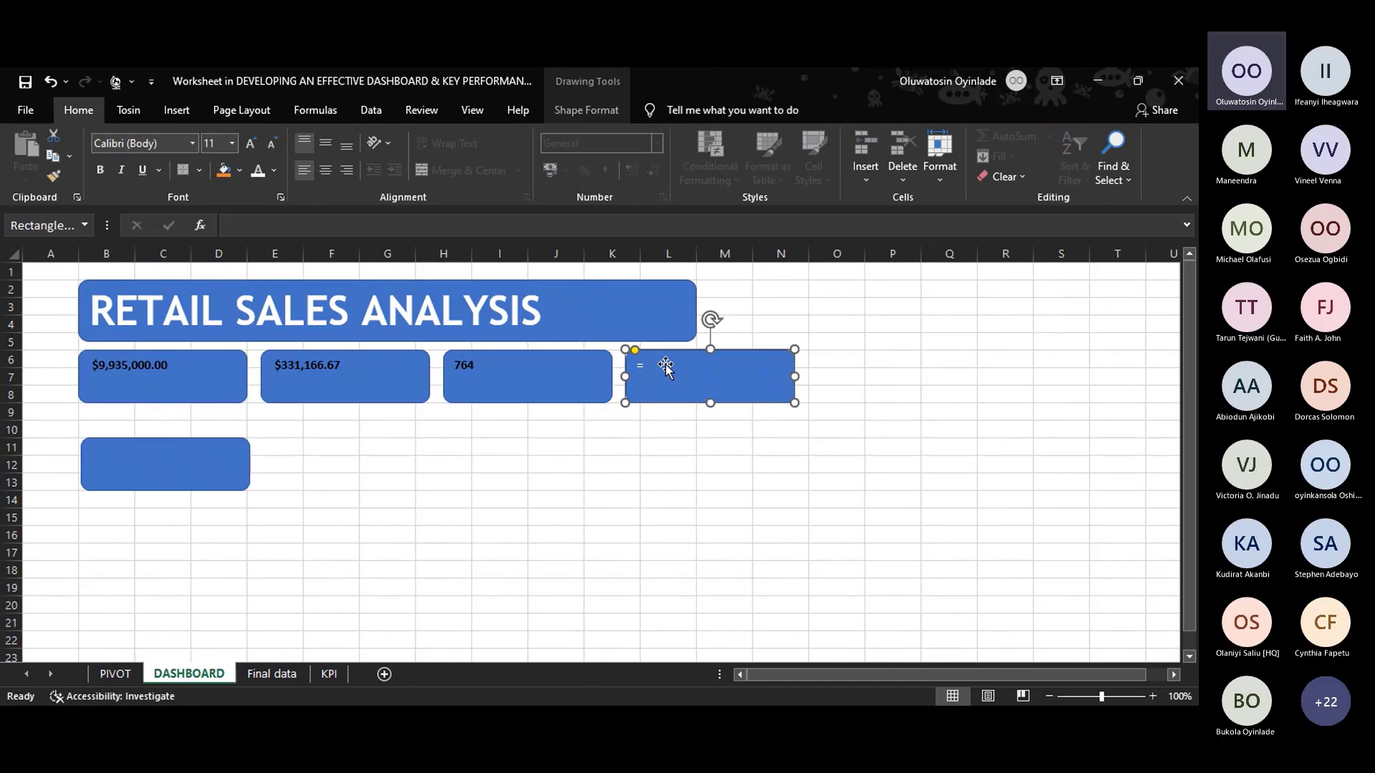
key("Delete")
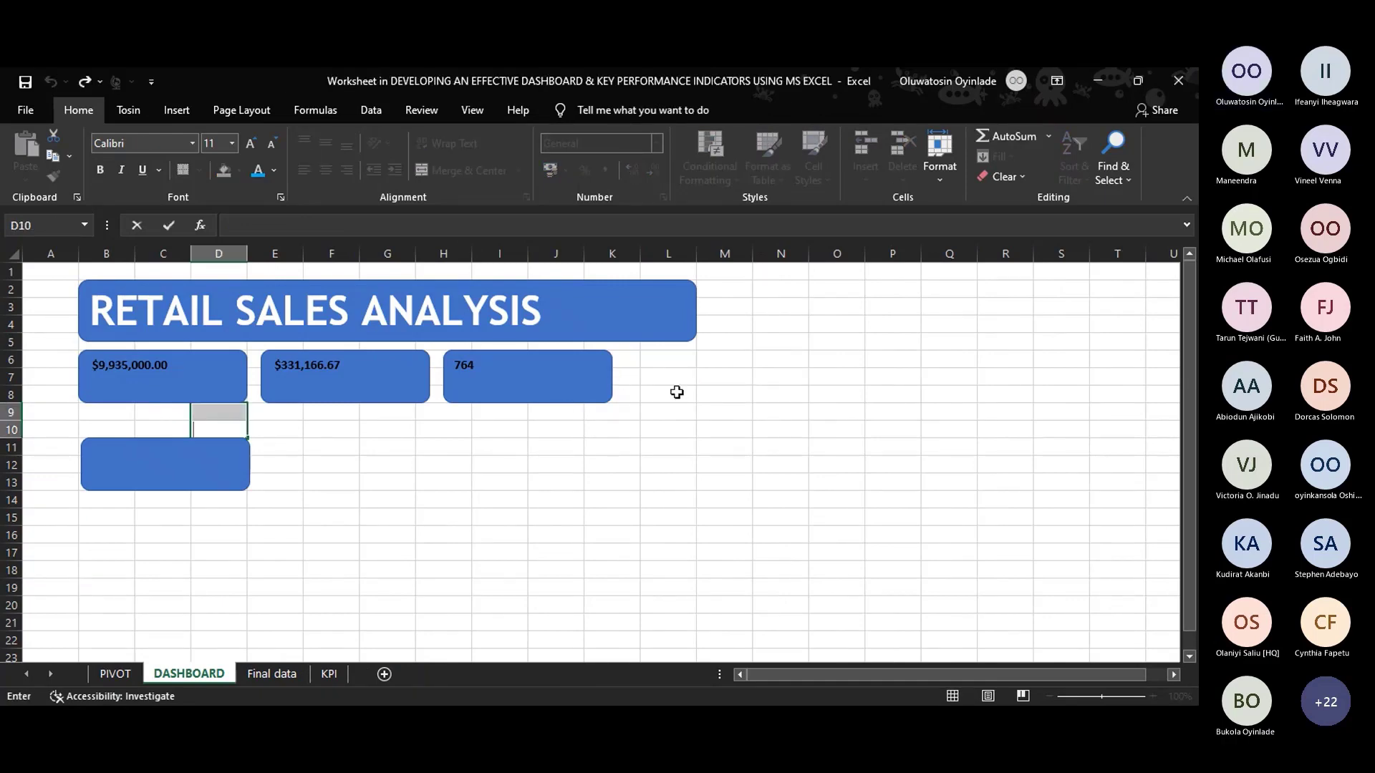
left_click(675, 390)
key("ctrl+z")
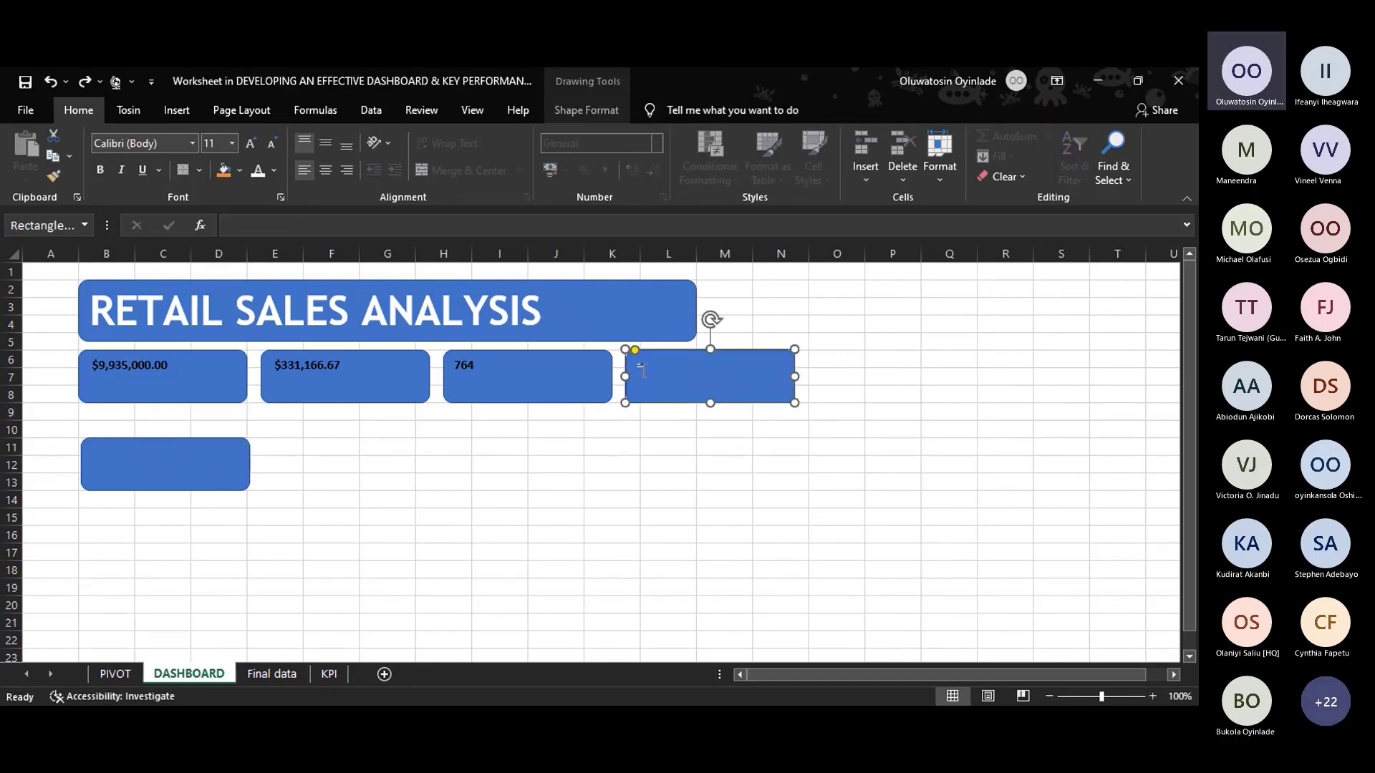
left_click(645, 373)
type("=")
left_click(892, 342)
left_click(737, 359)
Try to link the fourth KPI card to the Average Quantity value with =GETPIVOTDATA("Qty",PIVOT!$A$15), and cancel the formula entry.
left_click(363, 219)
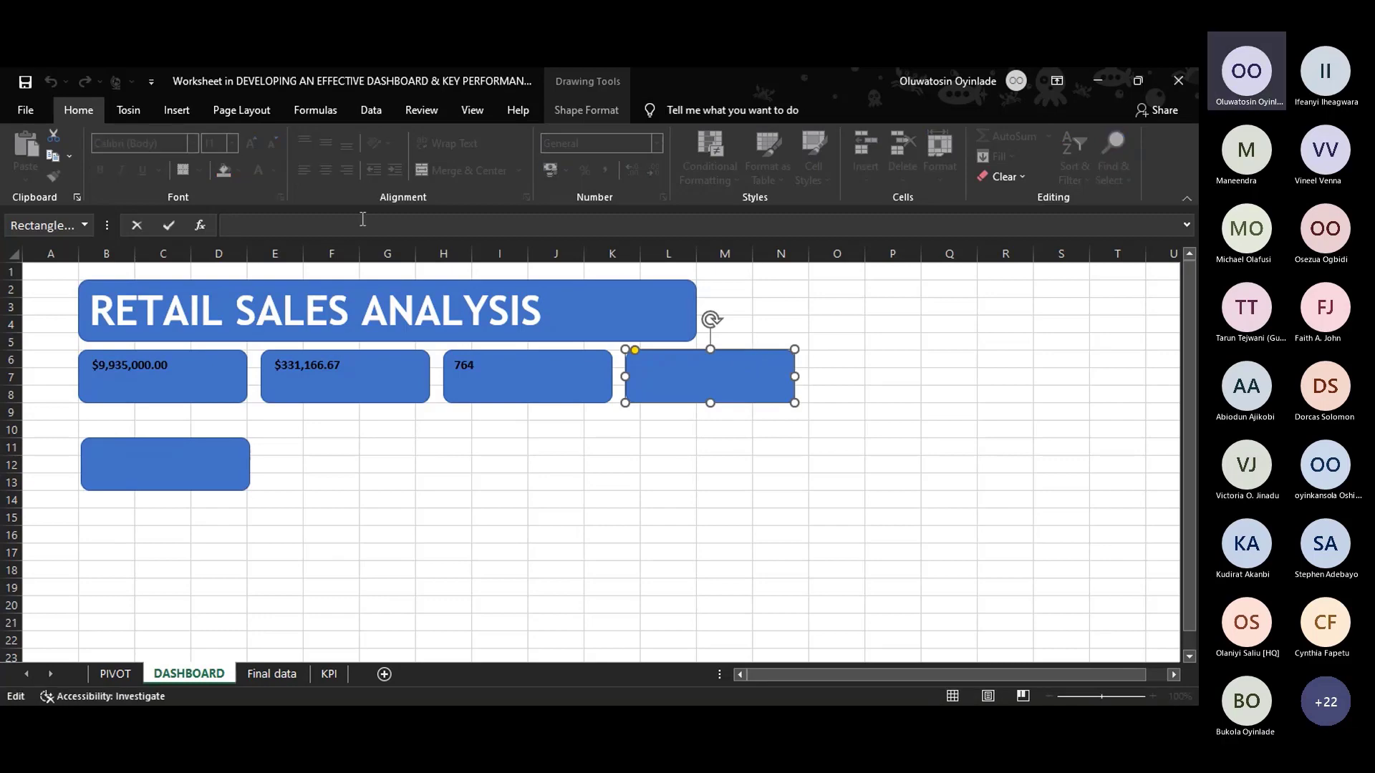
type("=")
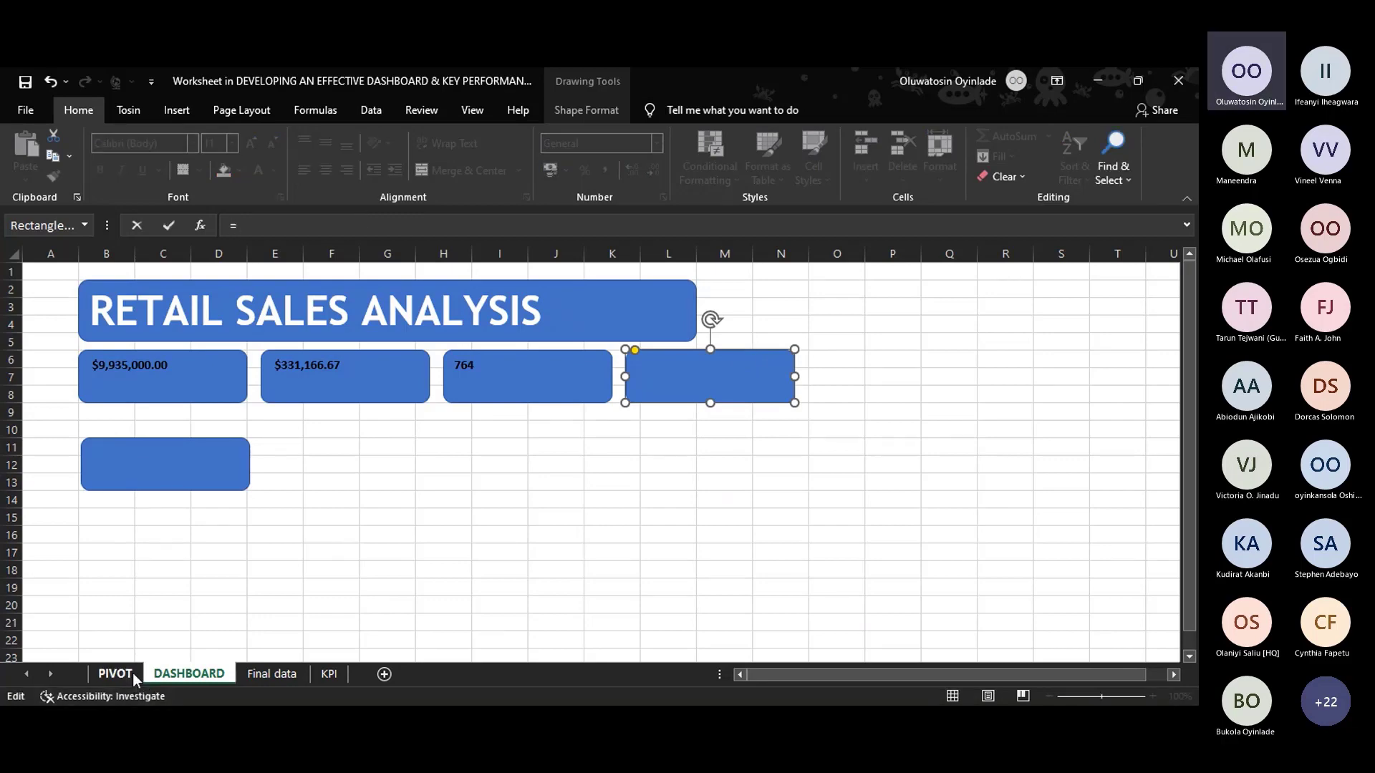
left_click(133, 676)
left_click(75, 533)
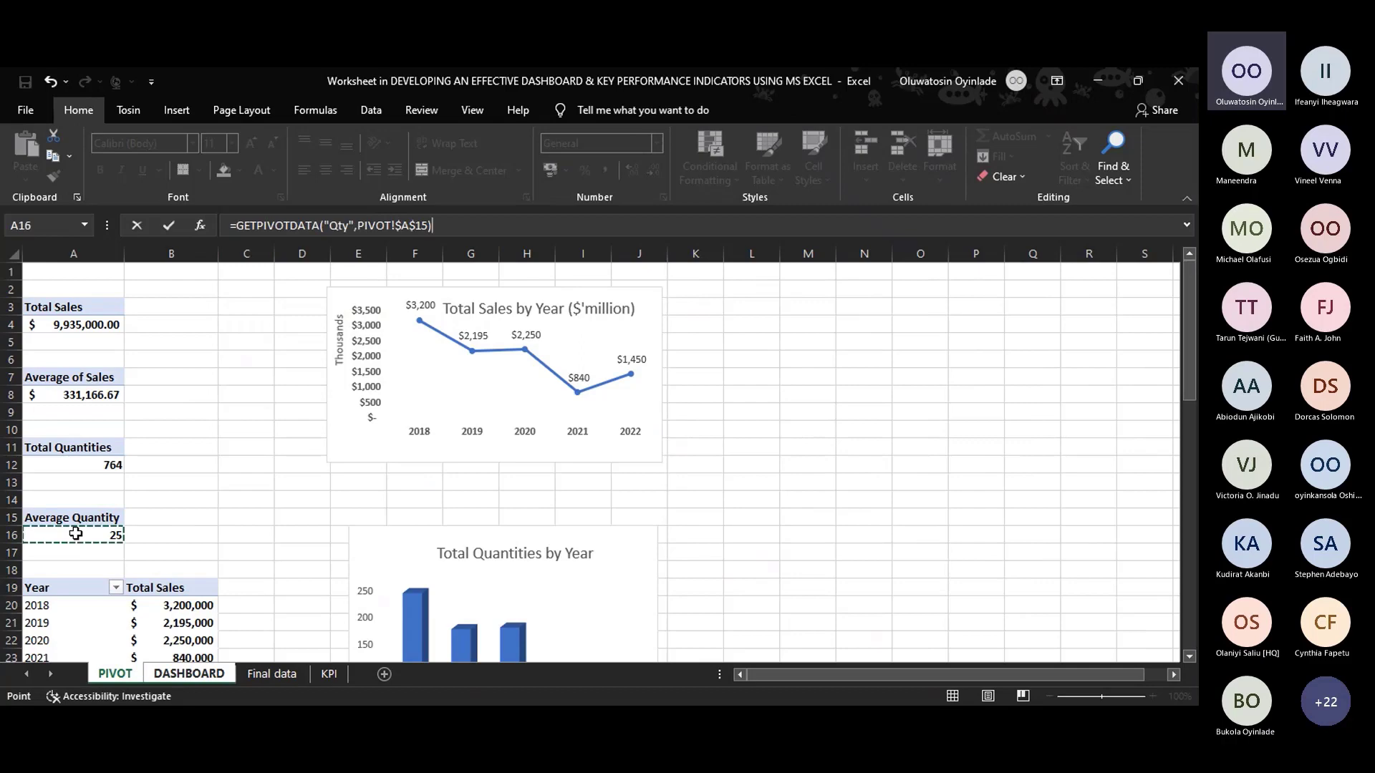
key("Return")
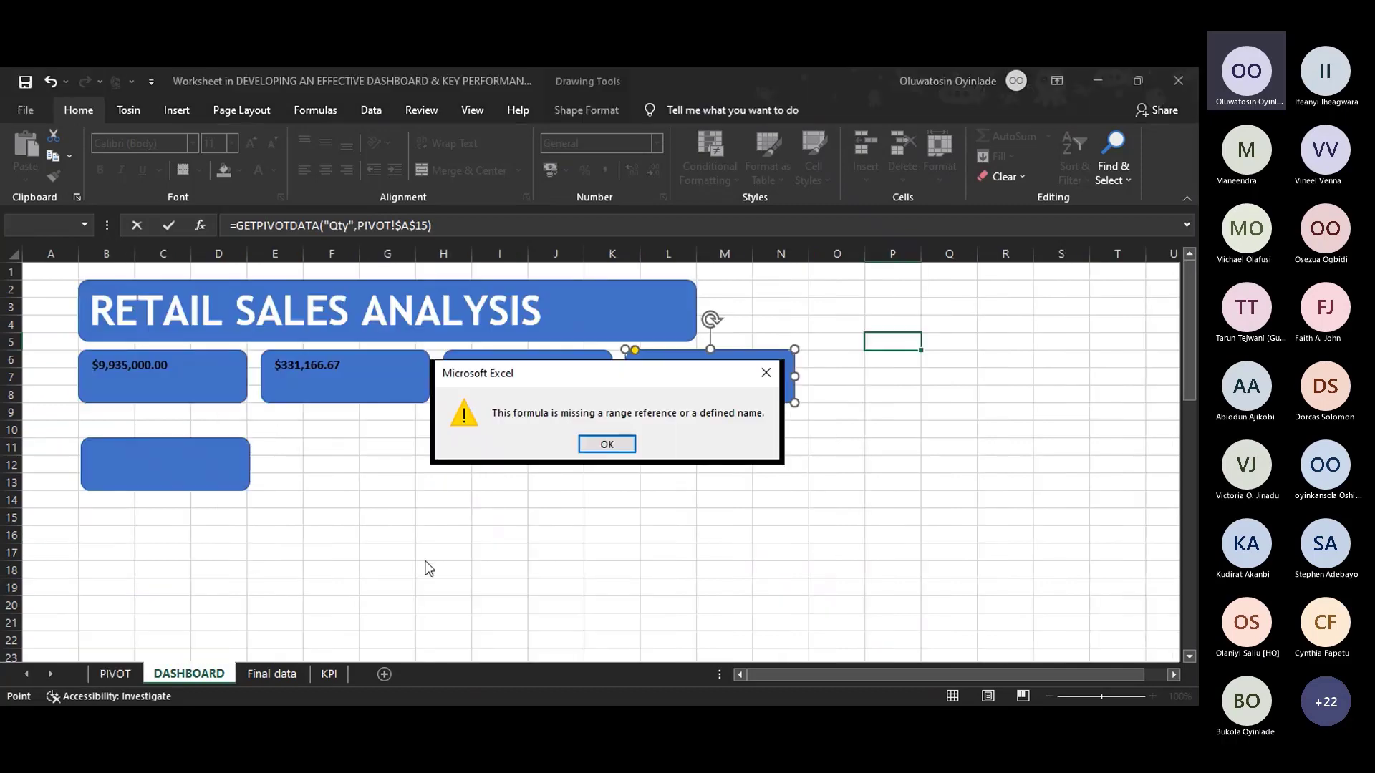
left_click(606, 444)
key("Return")
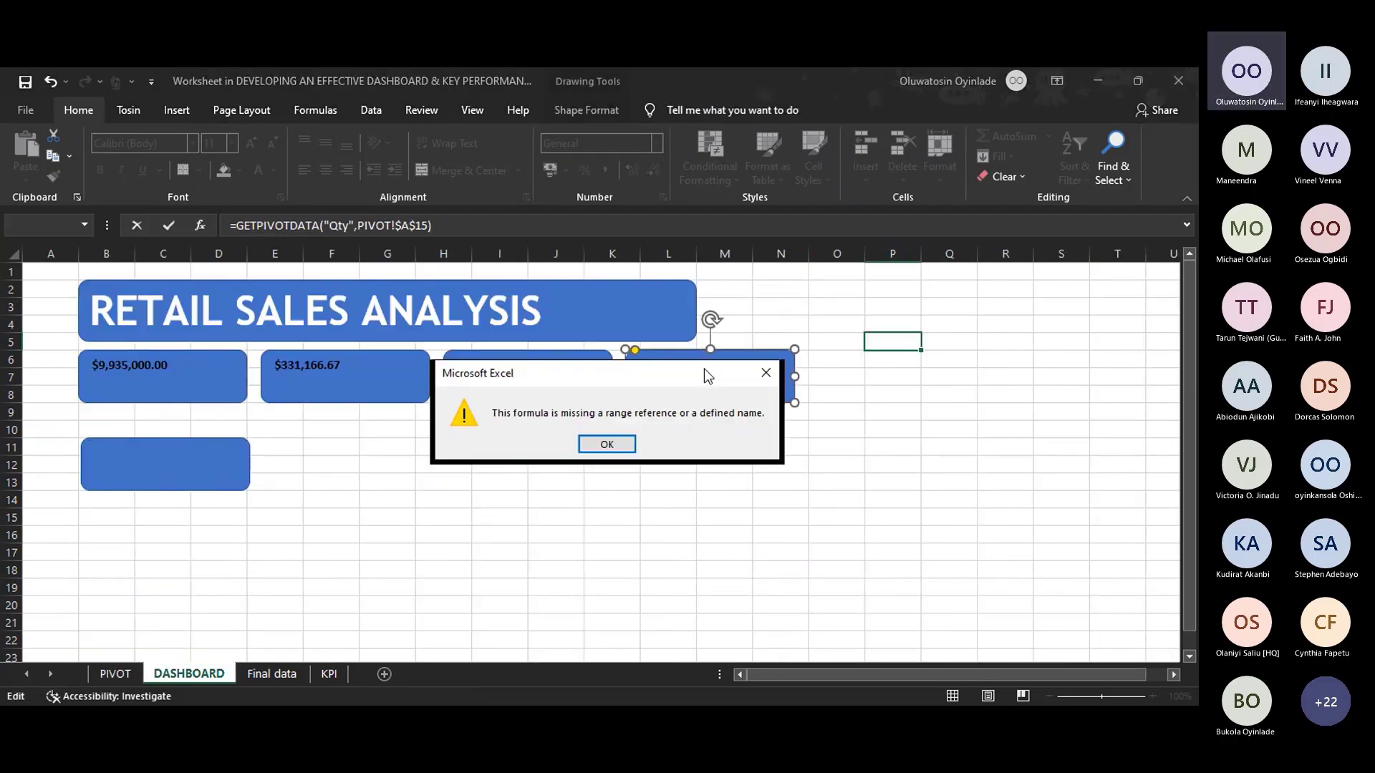
left_click(607, 443)
left_click(660, 410)
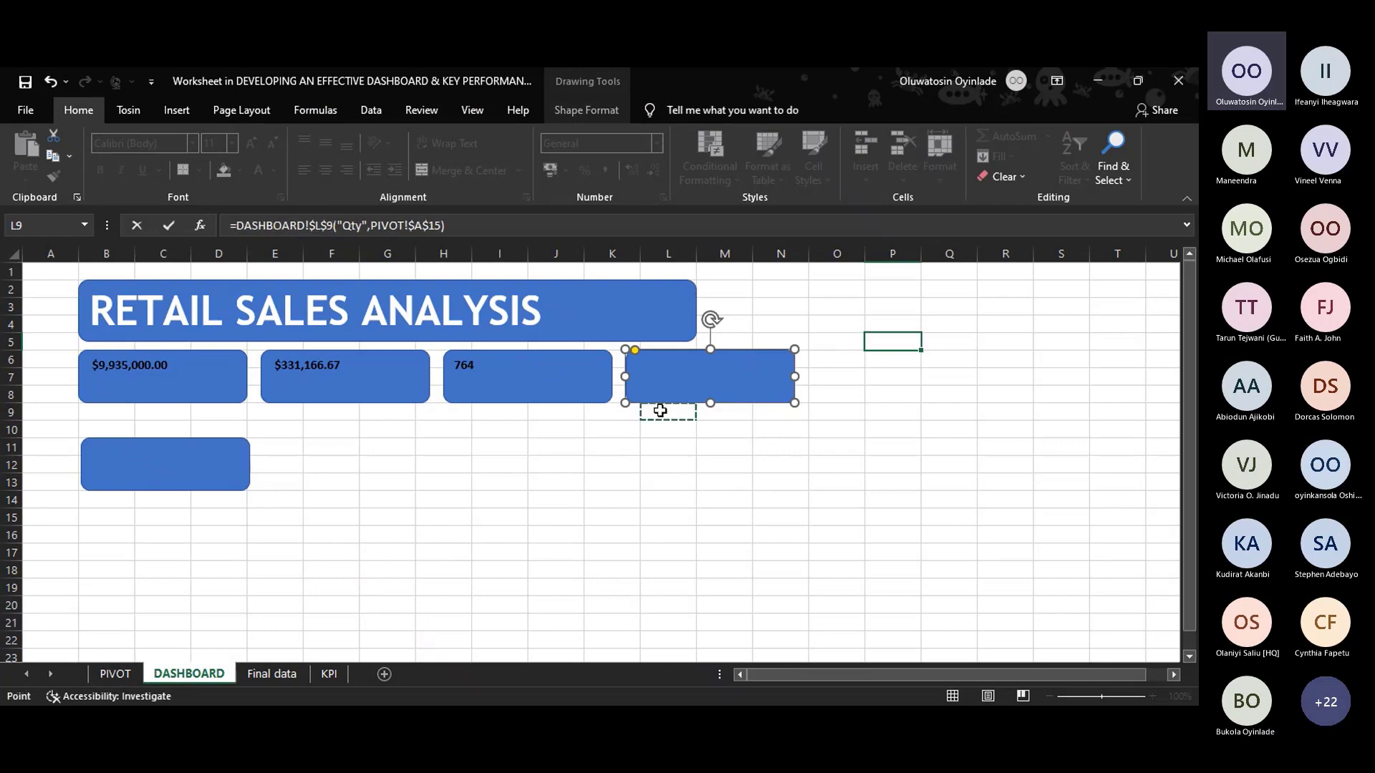
key("Return")
key("Return")
left_click(831, 377)
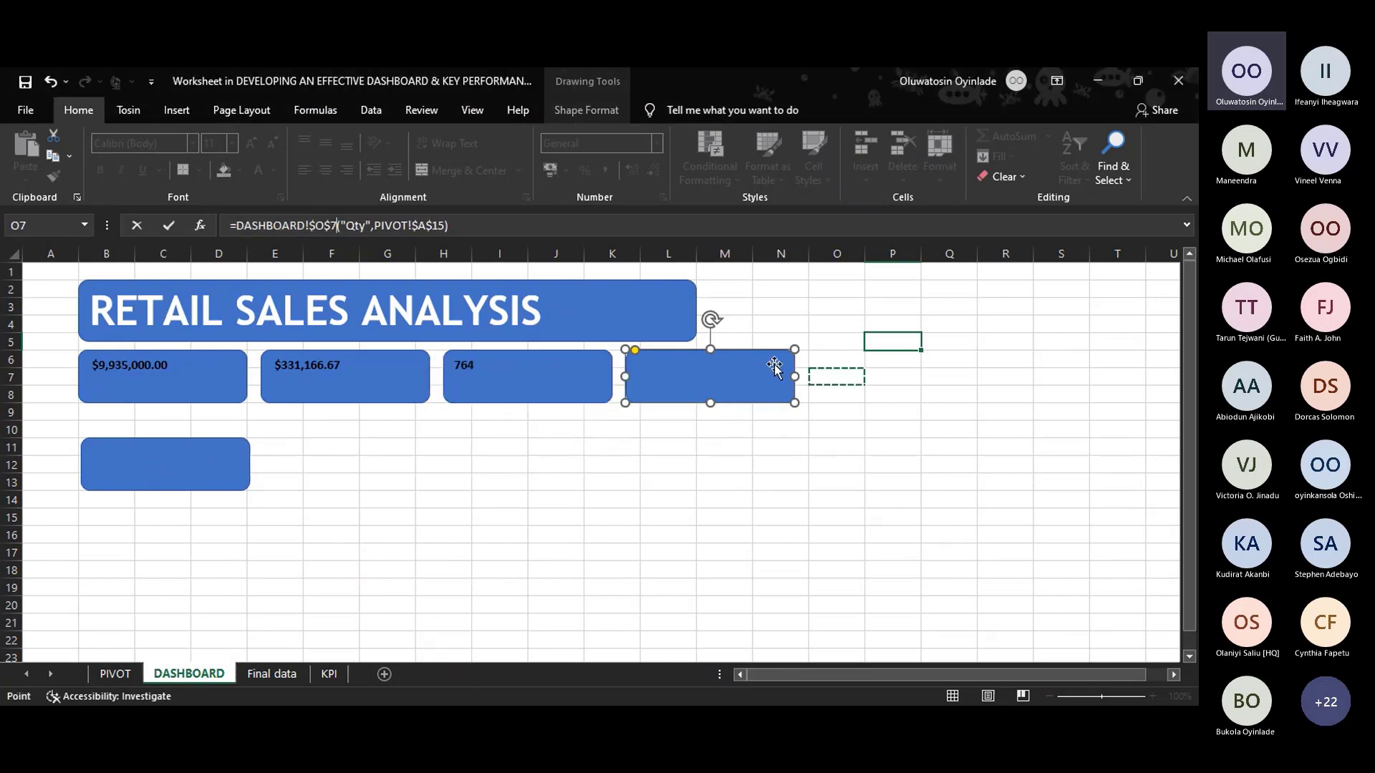
key("Escape")
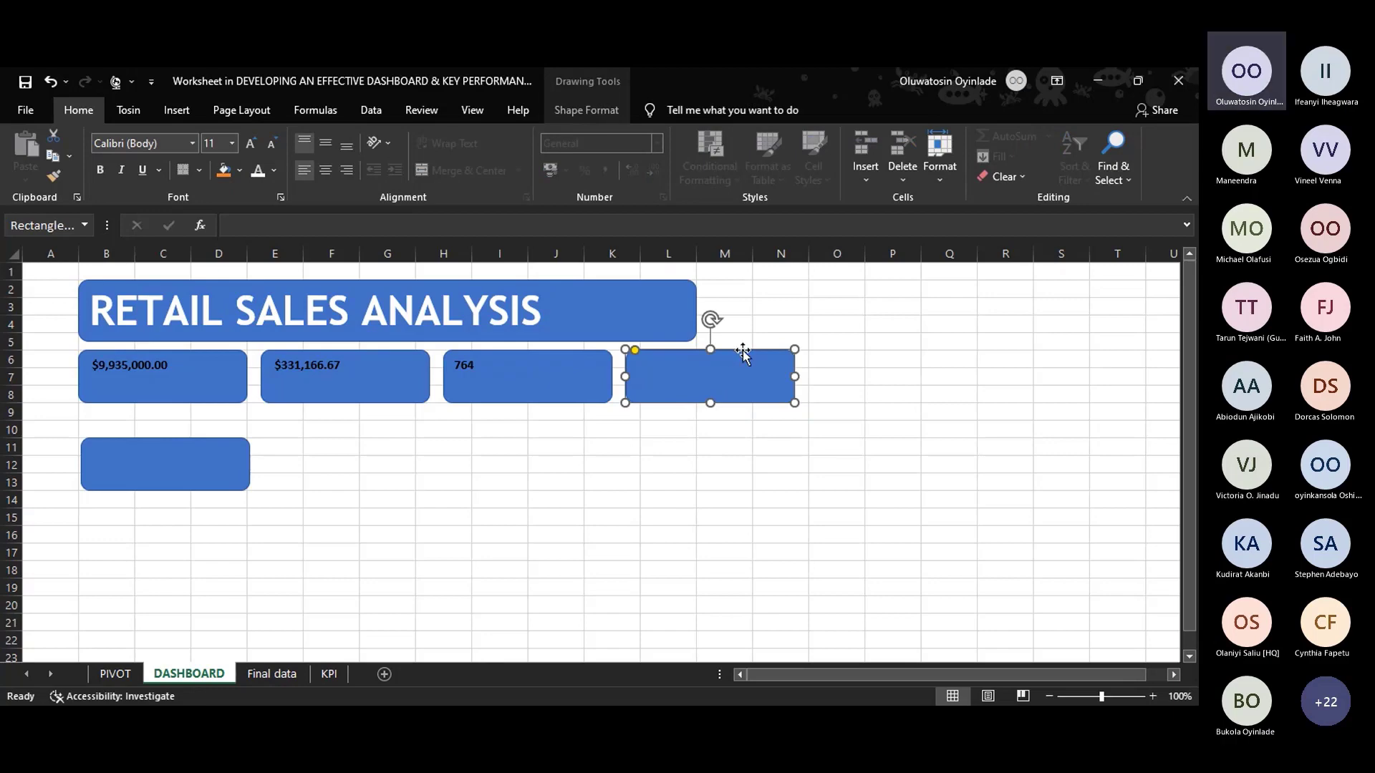
Try once more to link the fourth KPI card to the Average Quantity cell A16 on the PIVOT sheet.
left_click(465, 227)
type("=")
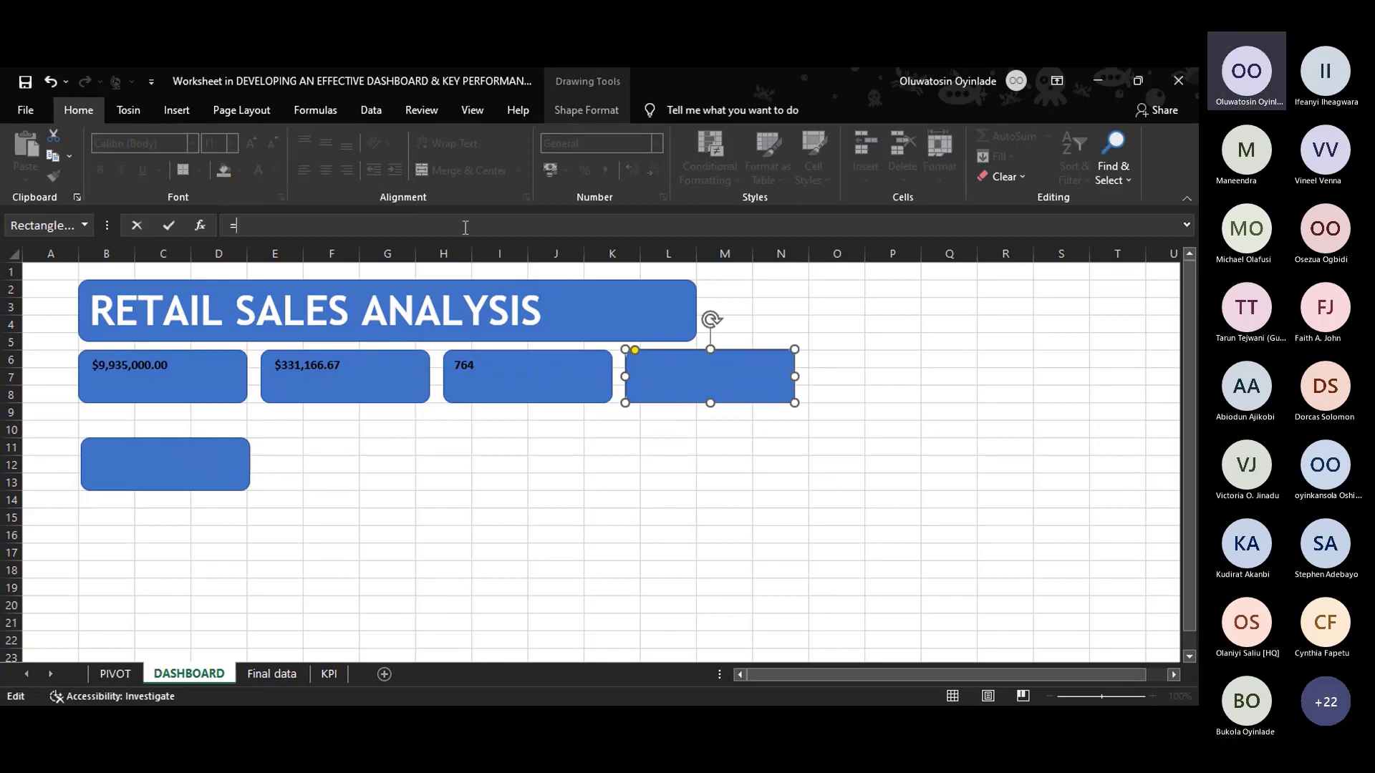
left_click(115, 674)
left_click(89, 537)
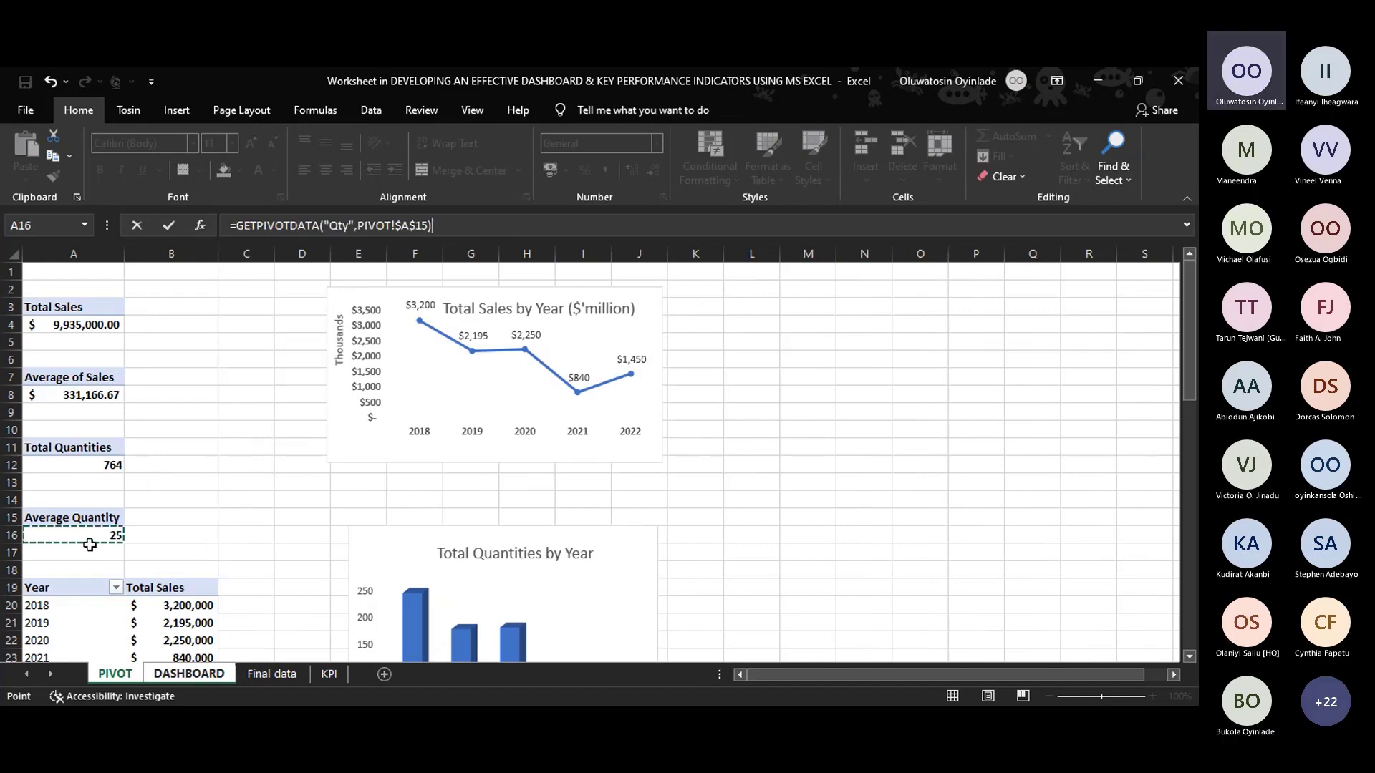
key("Return")
left_click(738, 466)
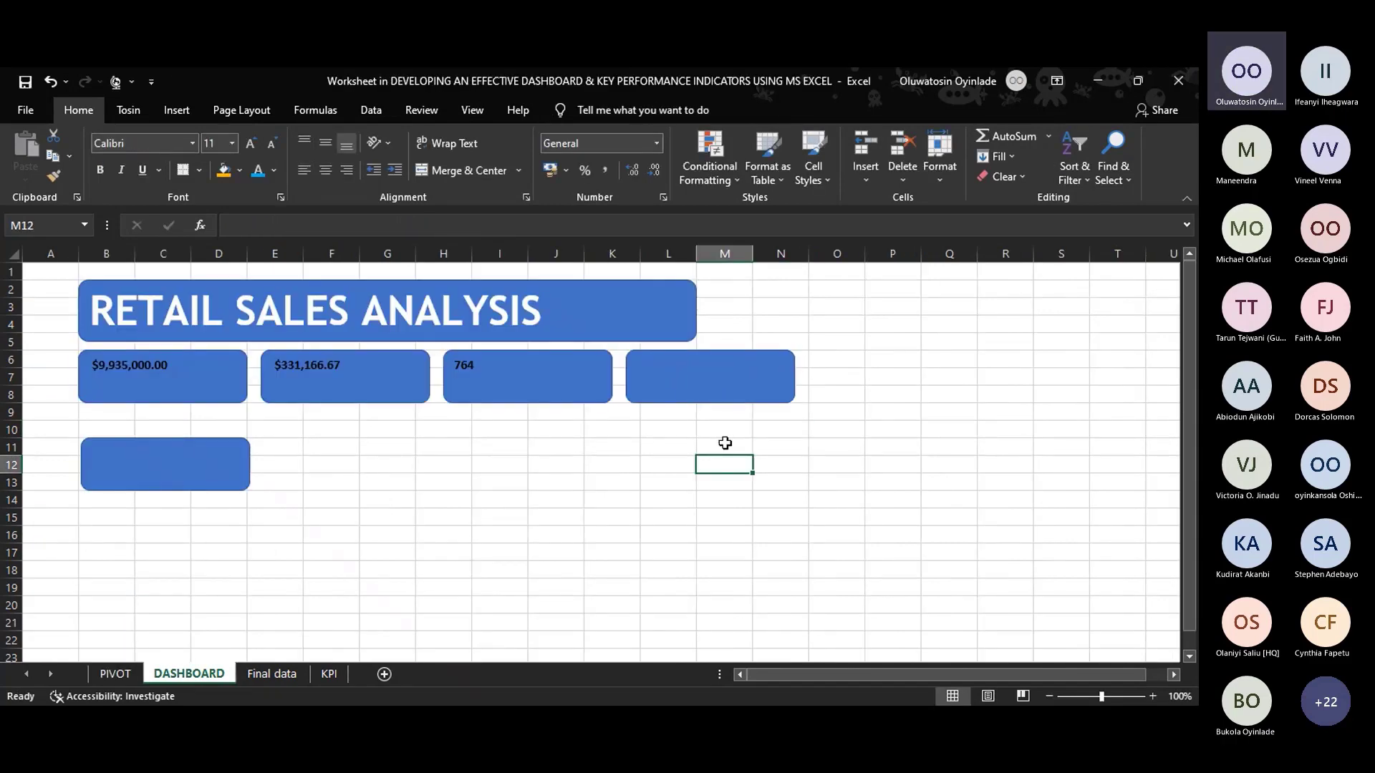
Delete the empty fourth KPI card and replace it with a copy of the third card in the same row.
left_click(698, 409)
left_click(701, 398)
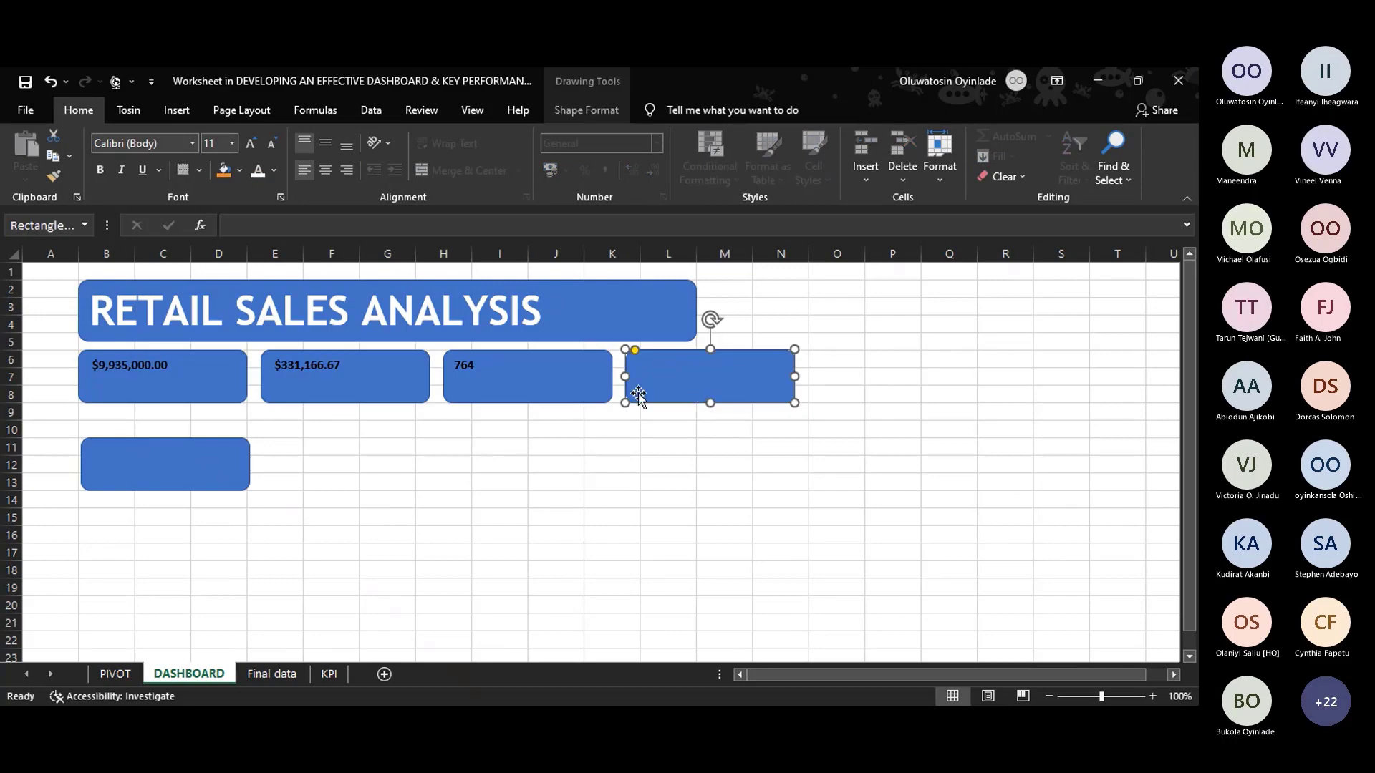
key("Delete")
left_click(542, 391)
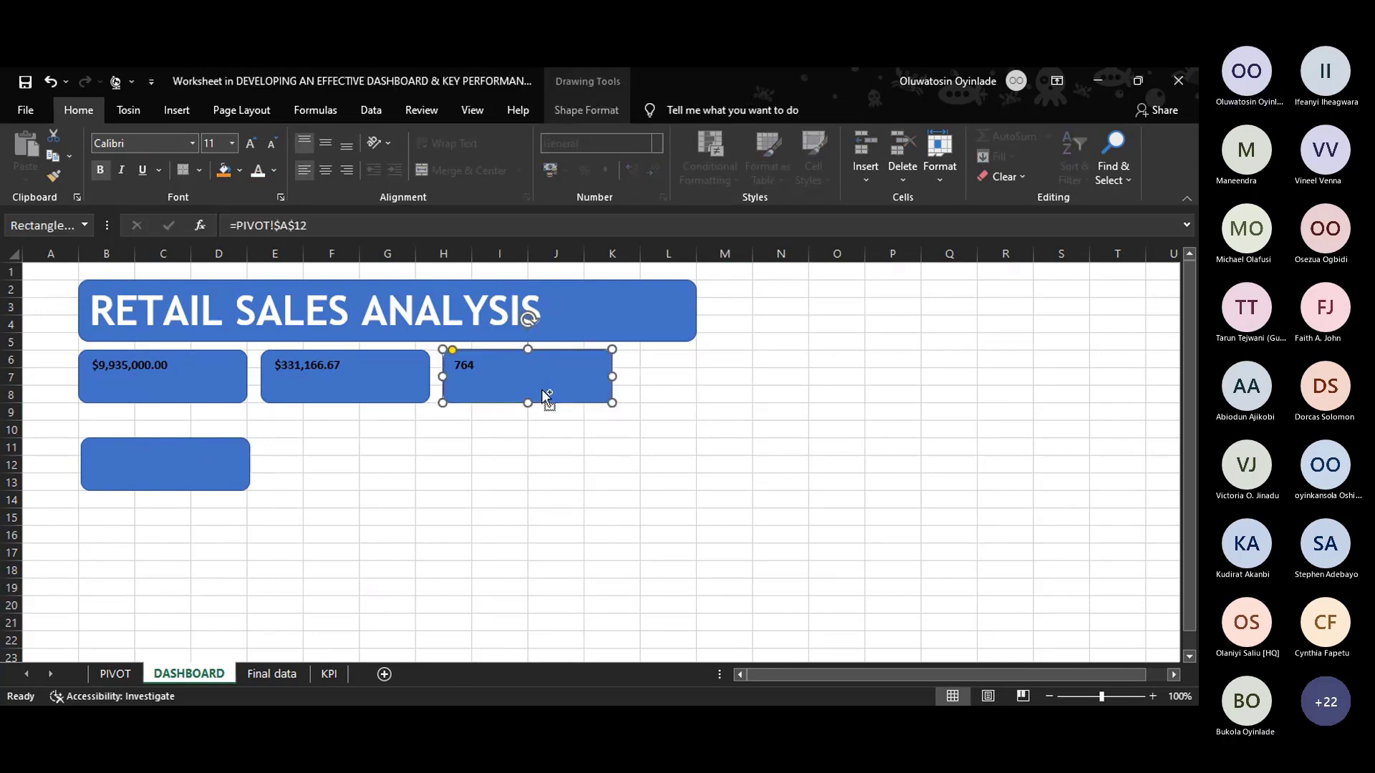
left_click_drag(542, 393, 727, 378)
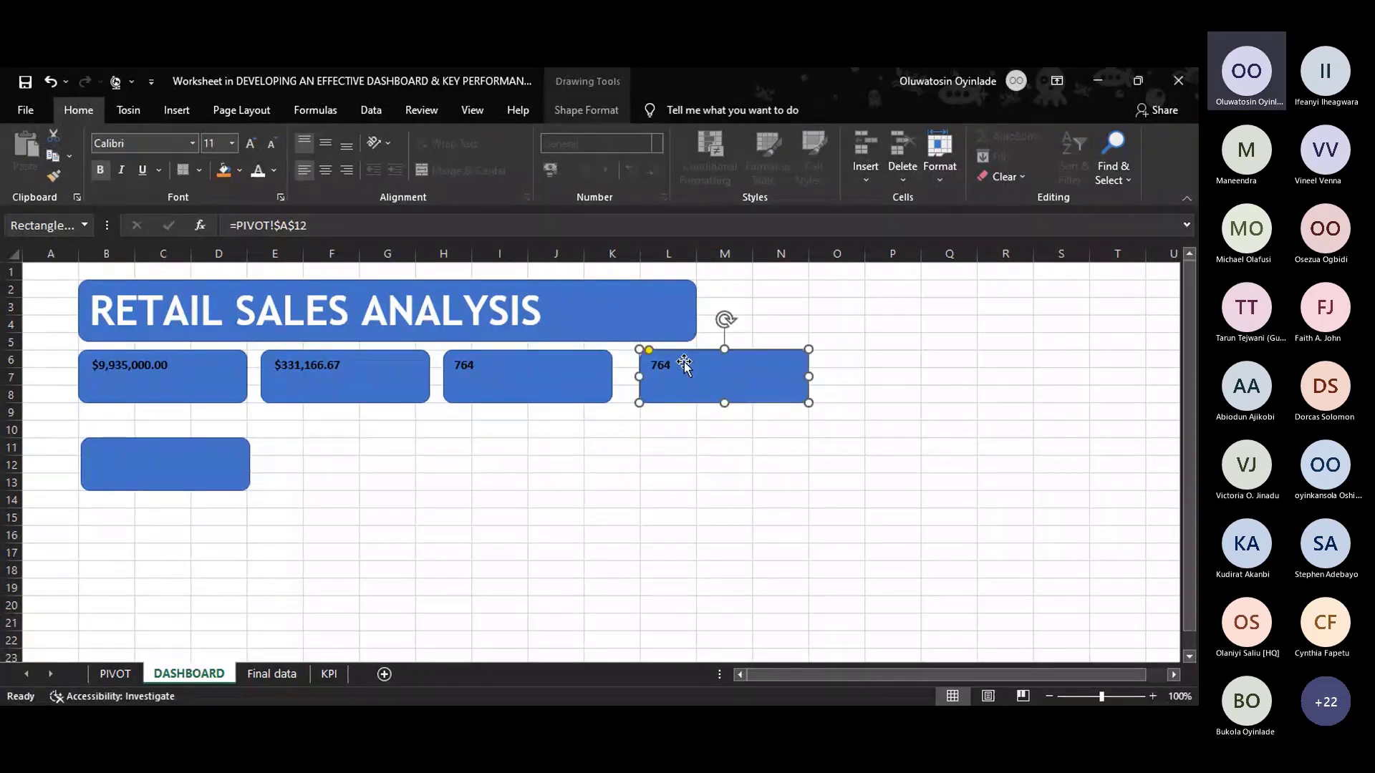
Link the copied fourth KPI card to the Average Quantity value by changing its formula to =PIVOT!$A$16.
left_click(113, 674)
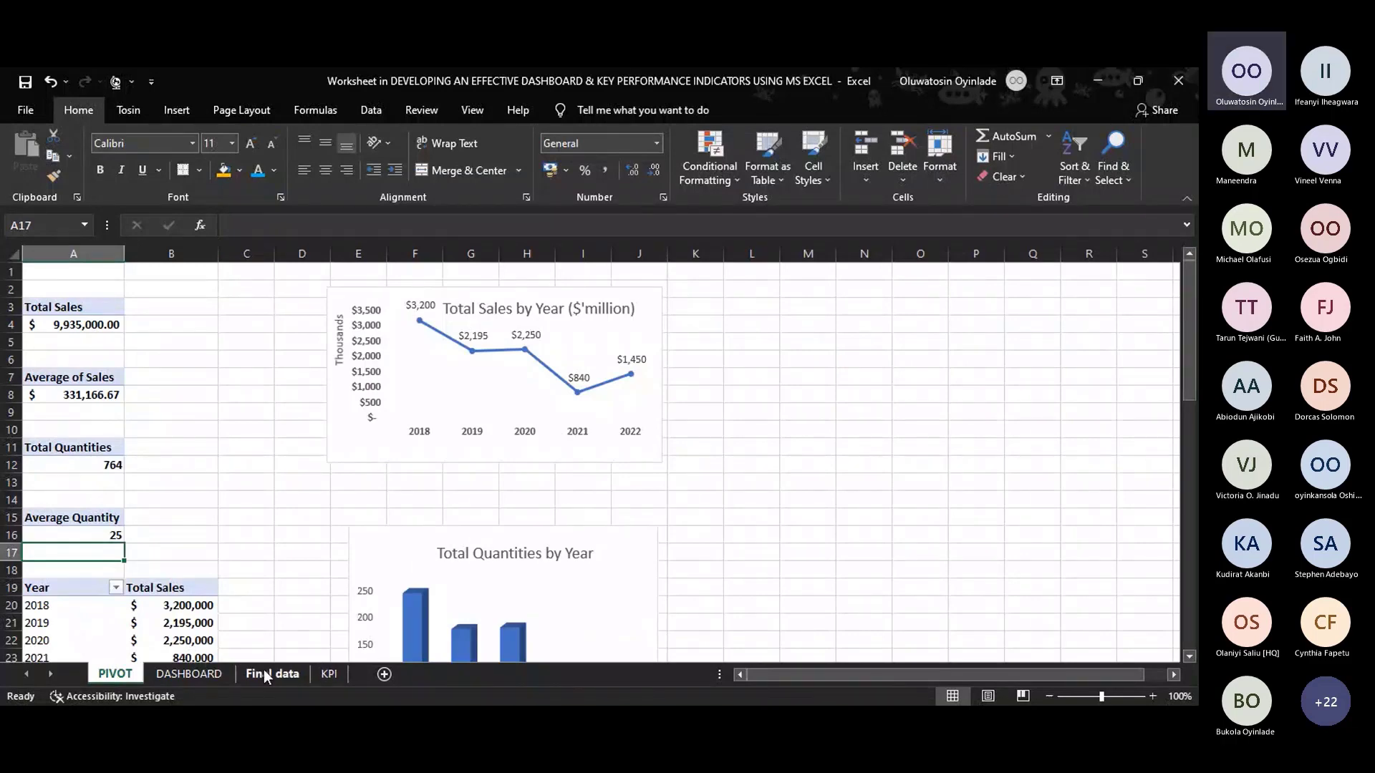
left_click(189, 673)
left_click(383, 226)
key("BackSpace")
type("6")
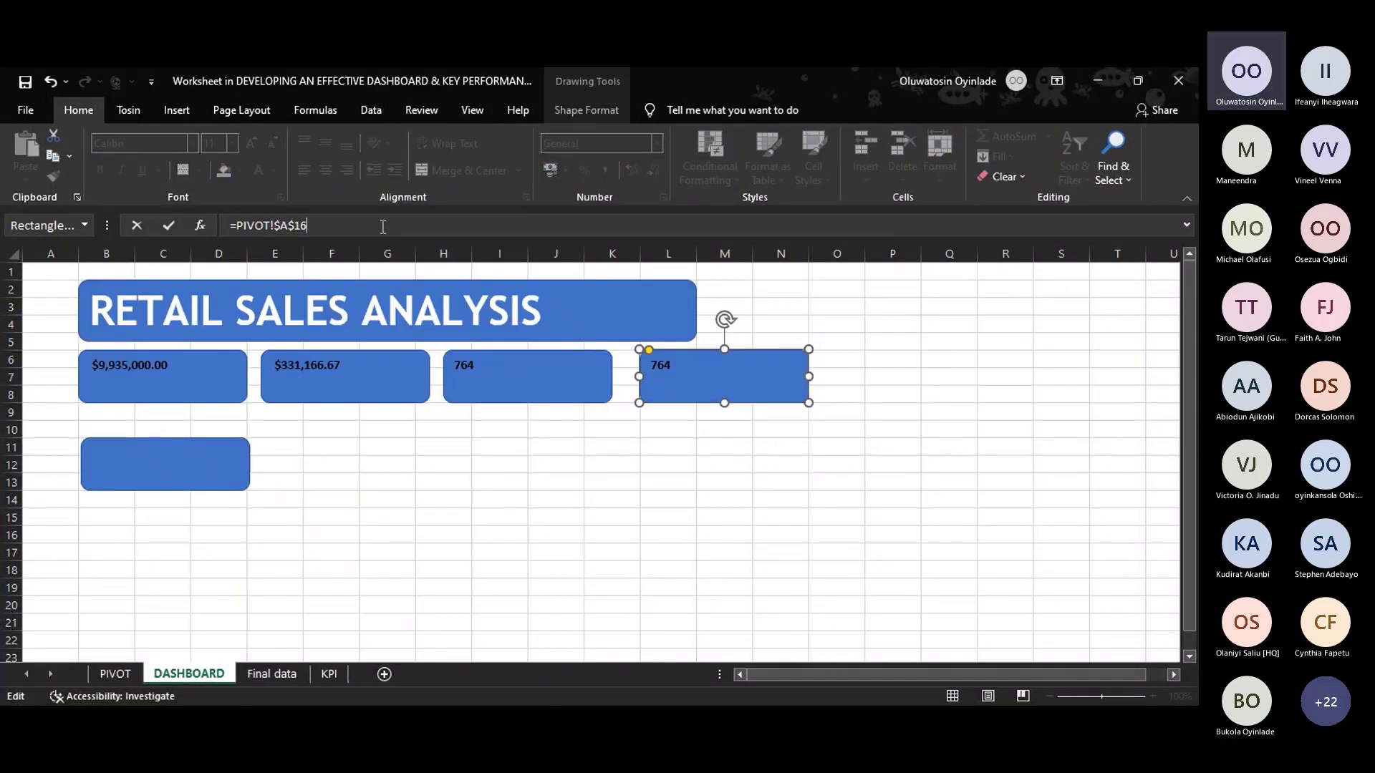
key("Return")
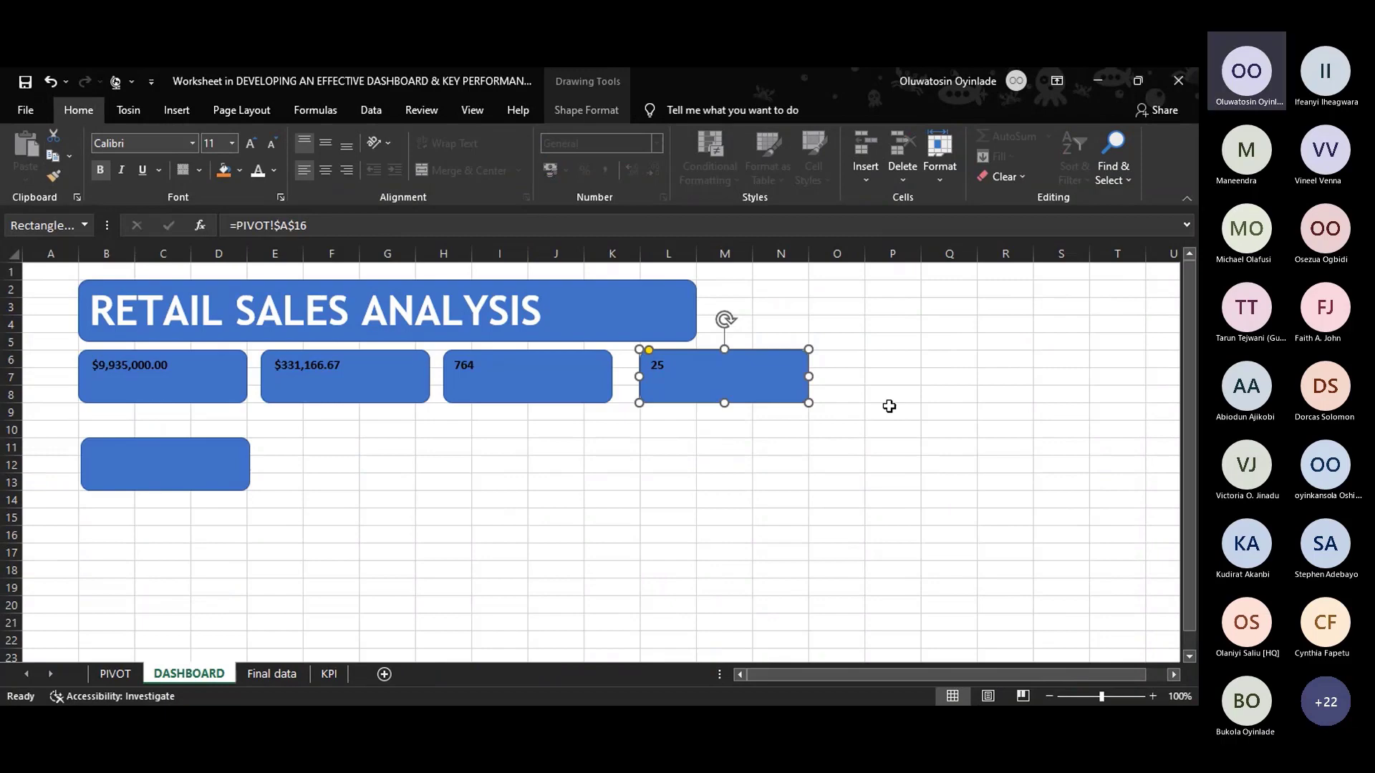
left_click(94, 366)
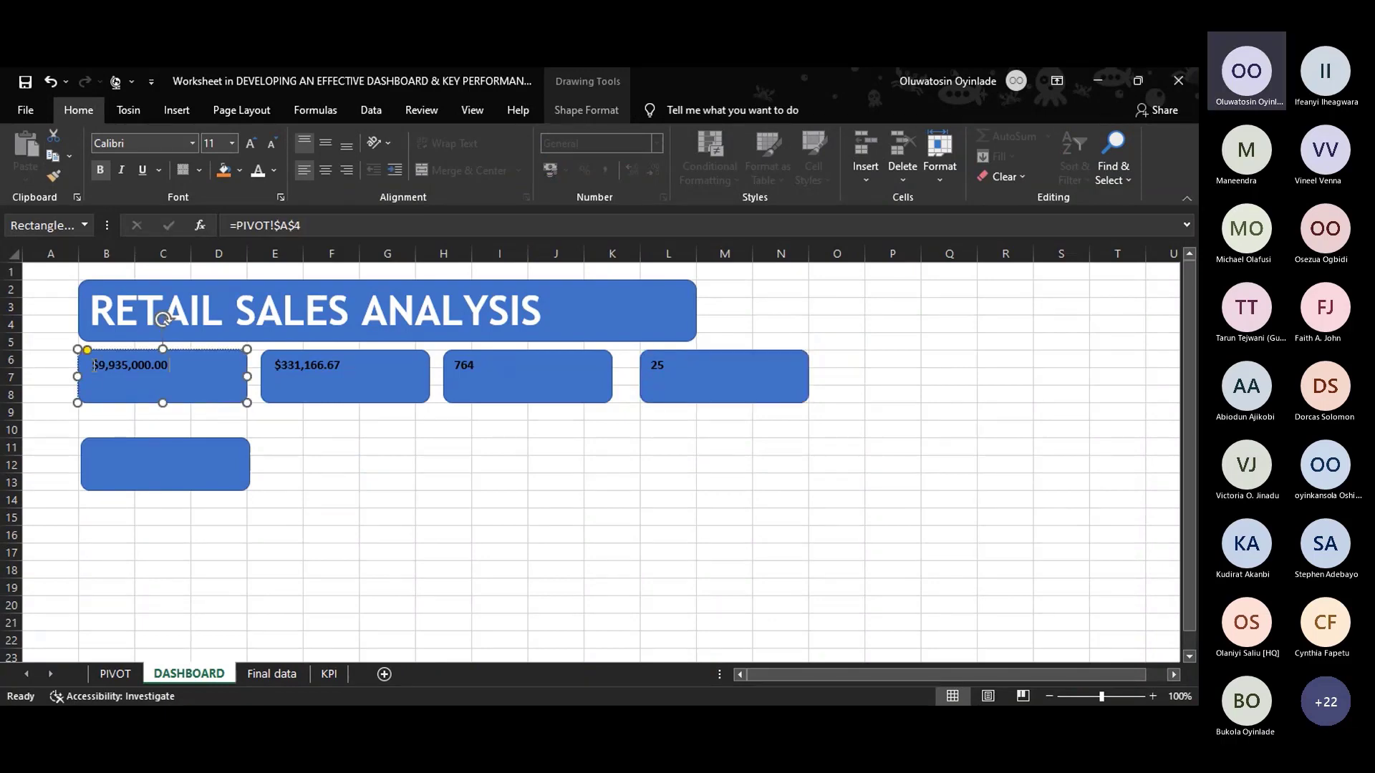
left_click(94, 366)
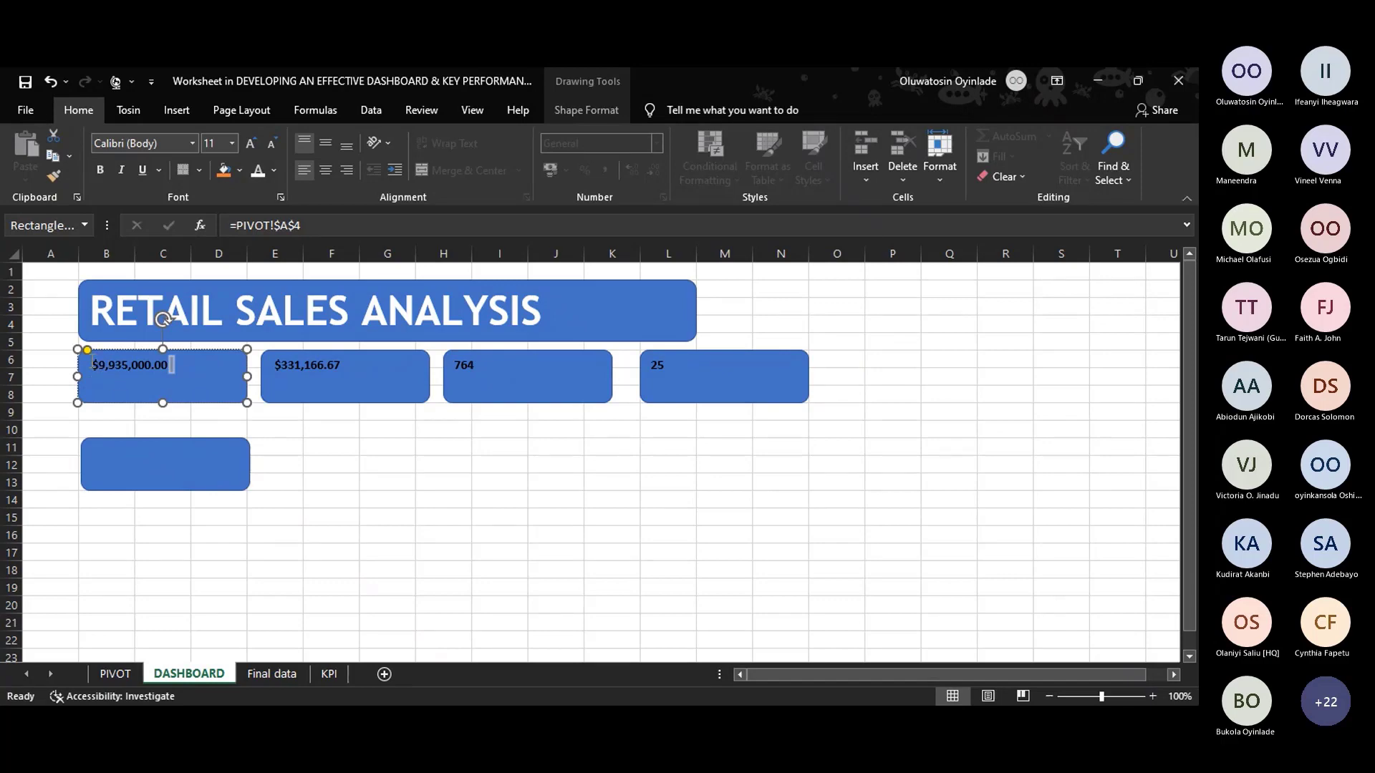
key("Escape")
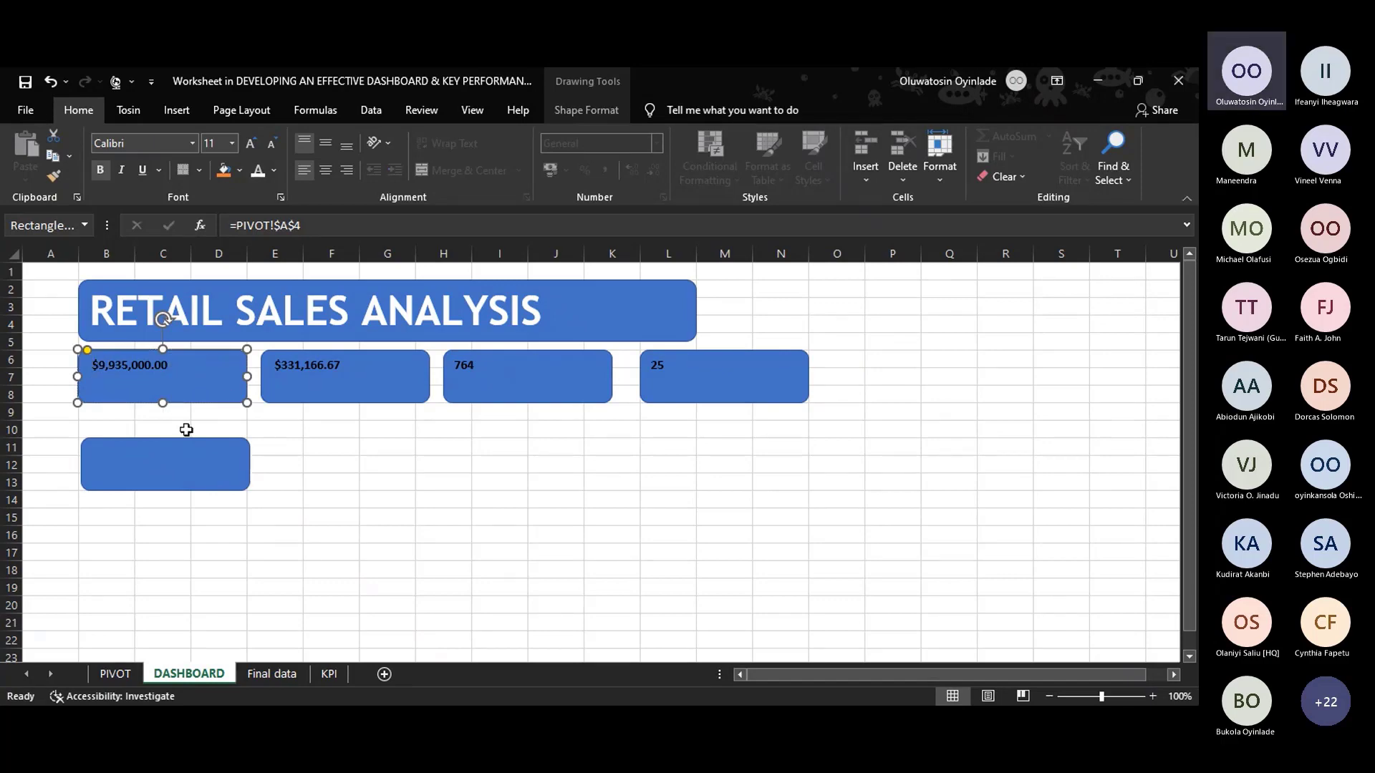
Format the first KPI card's value as white 14 pt Trebuchet MS text.
double_click(94, 366)
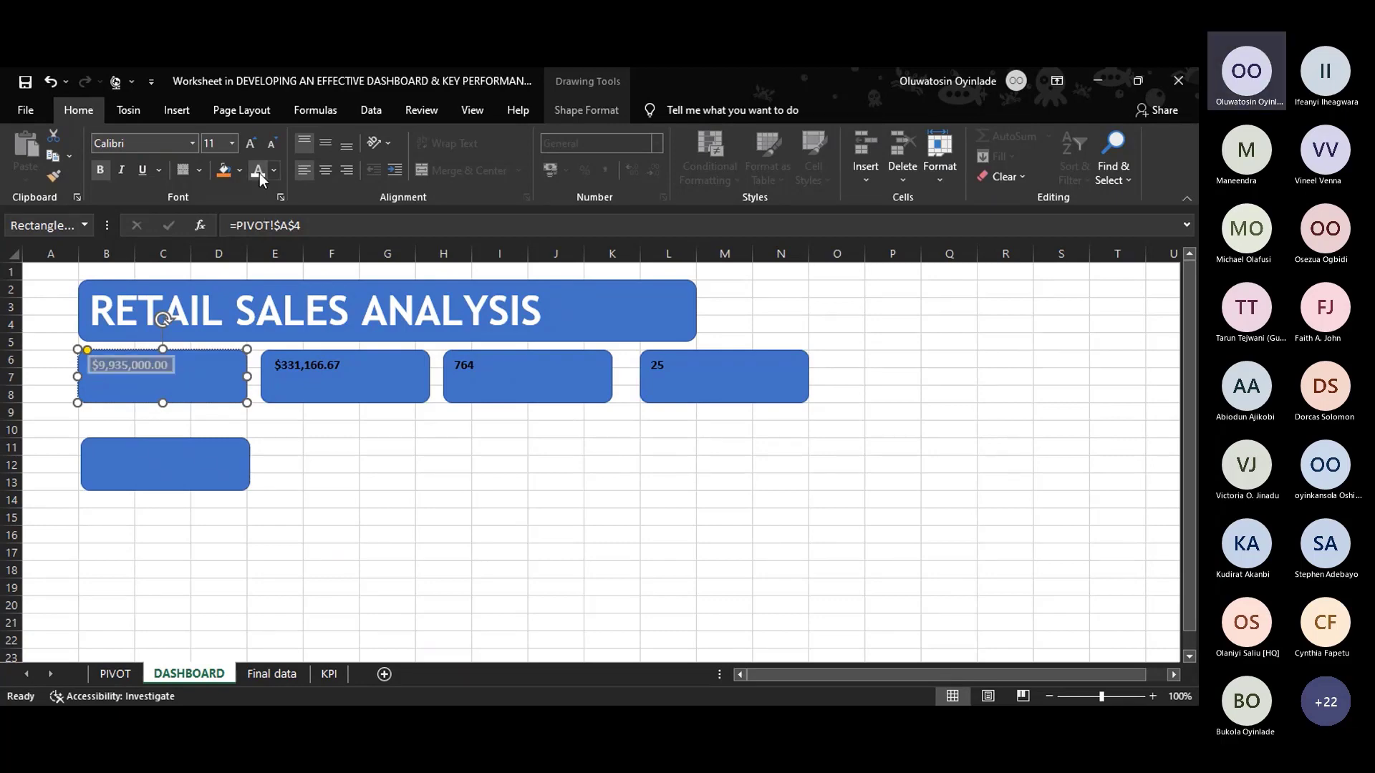
left_click(215, 143)
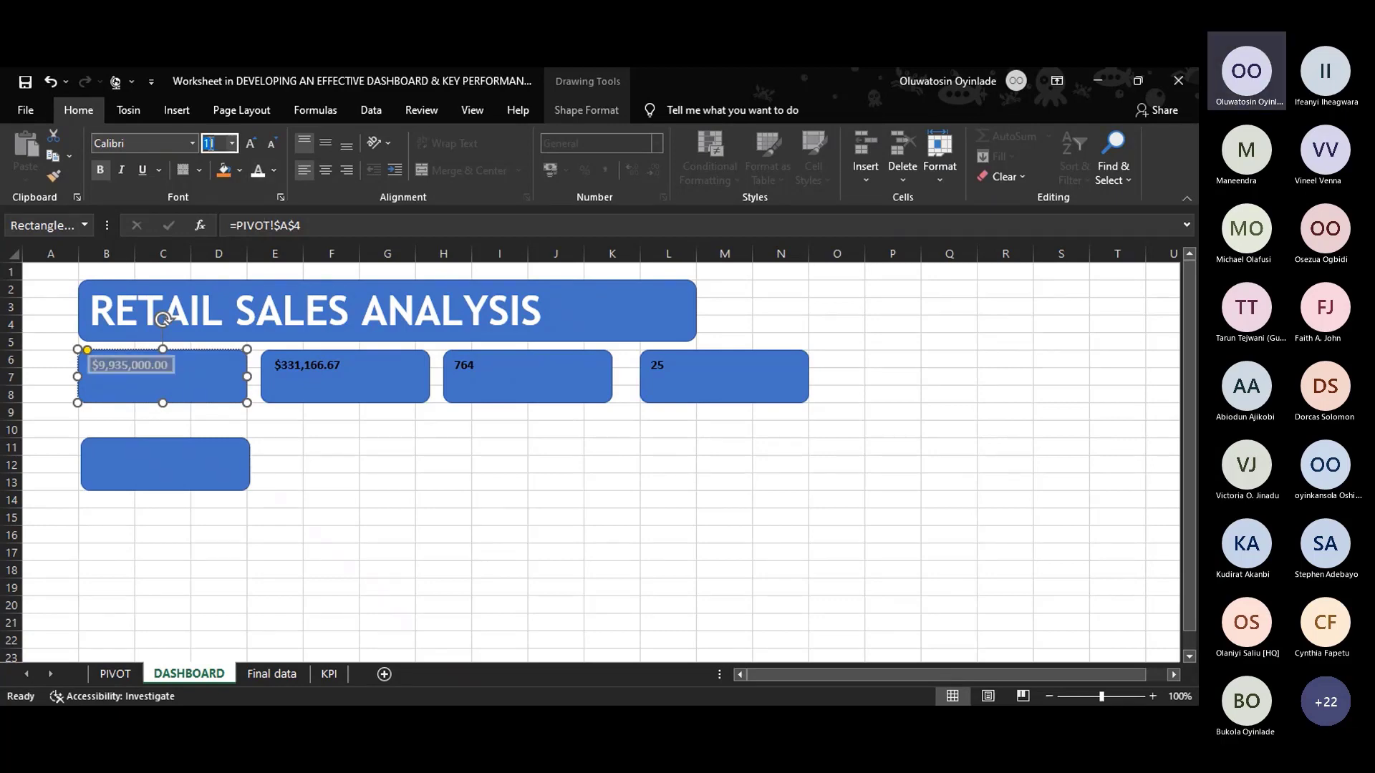
type("14")
key("Return")
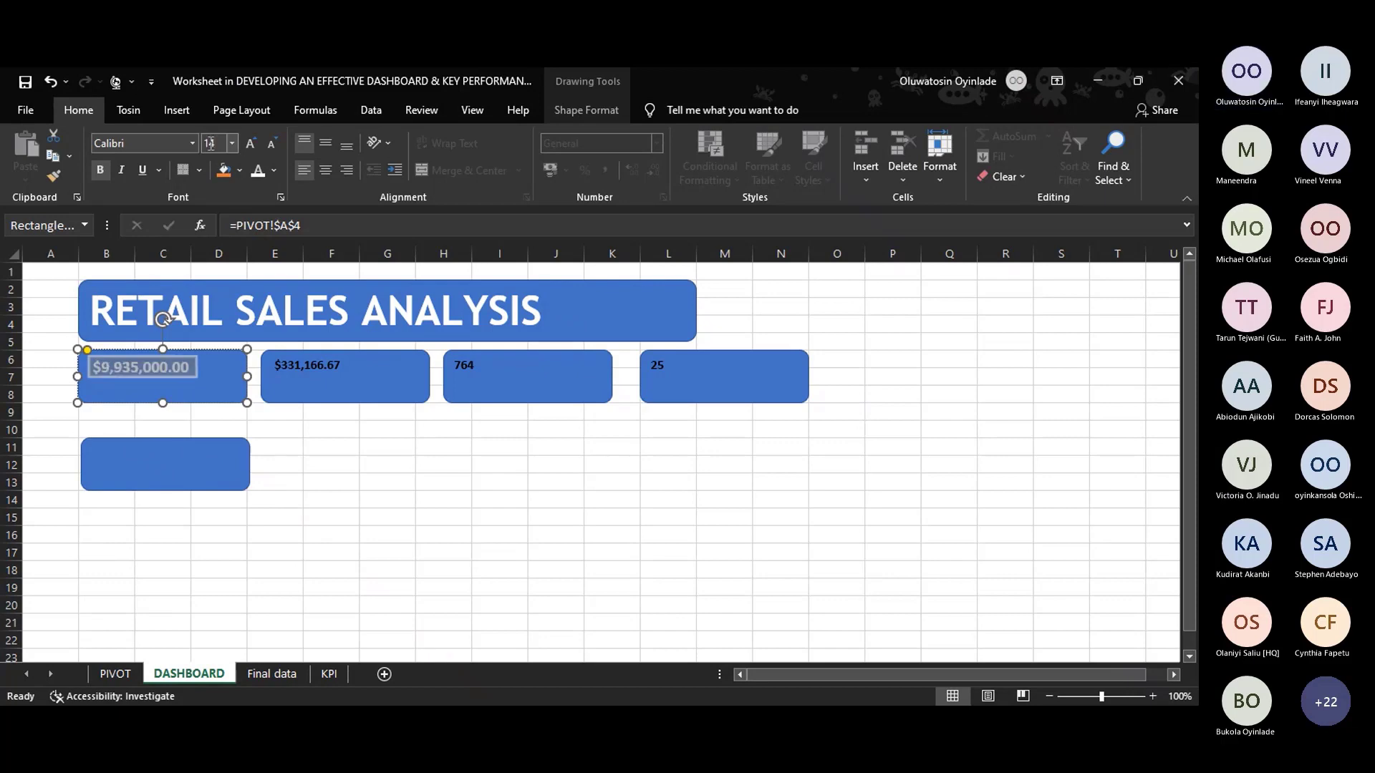
left_click(142, 143)
type("Trebuchet MS")
key("Tab")
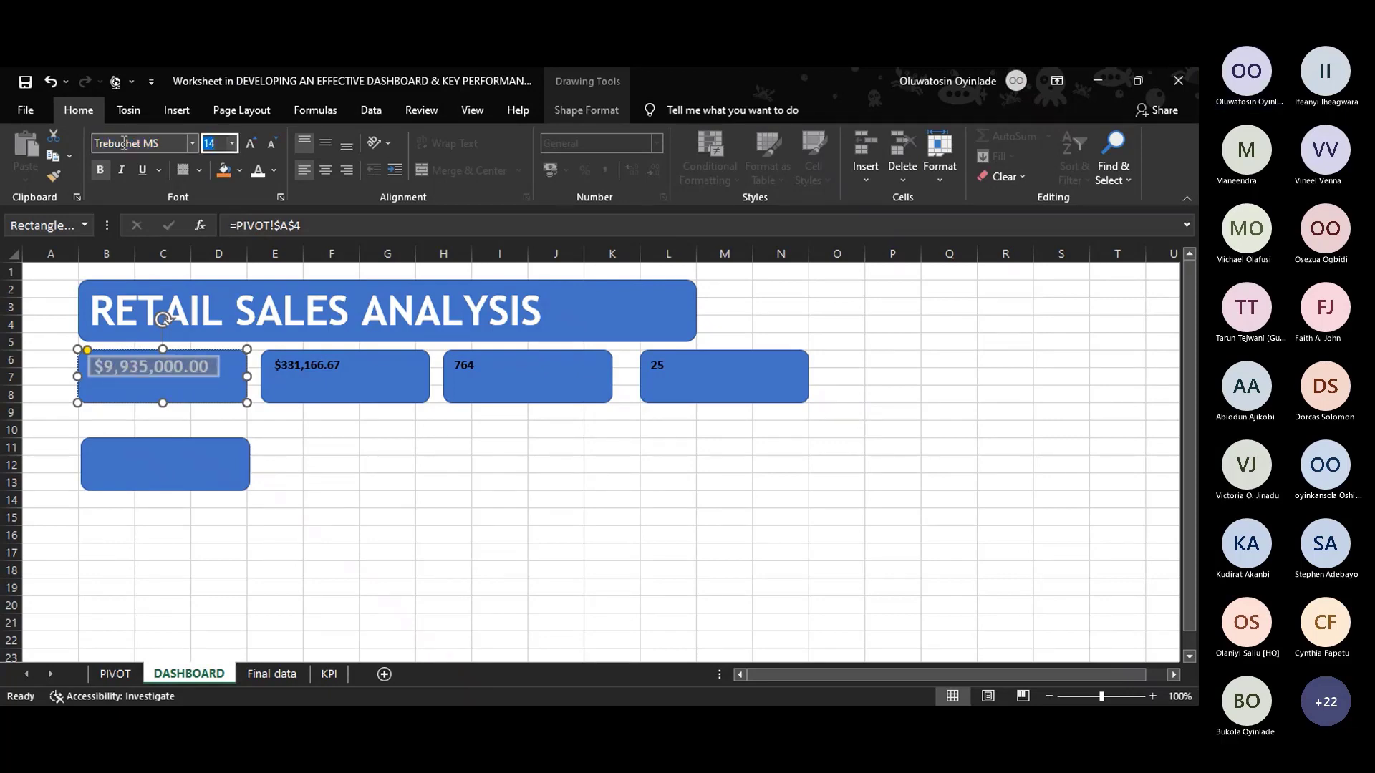
left_click(96, 363)
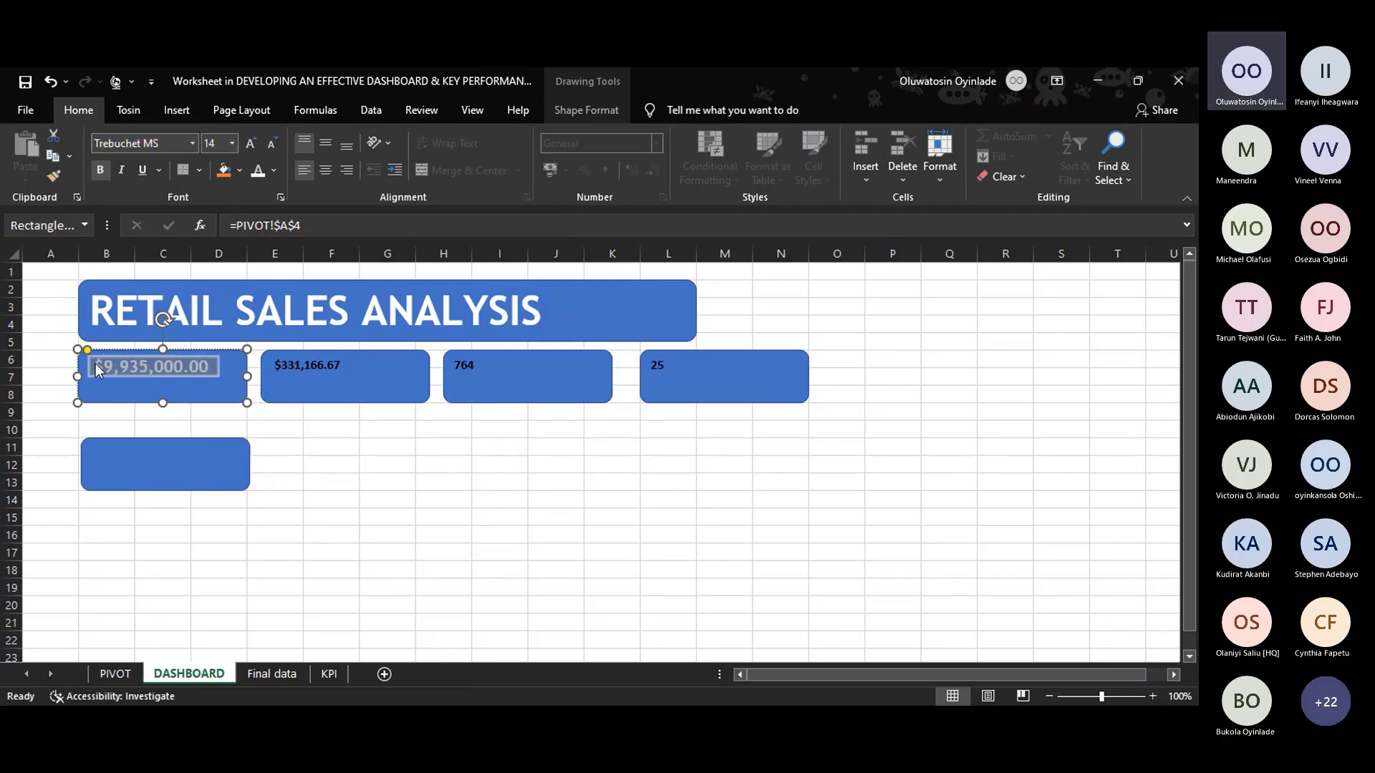
Add the label TOTAL SALES on its own line above the value in the first KPI card.
left_click(89, 366)
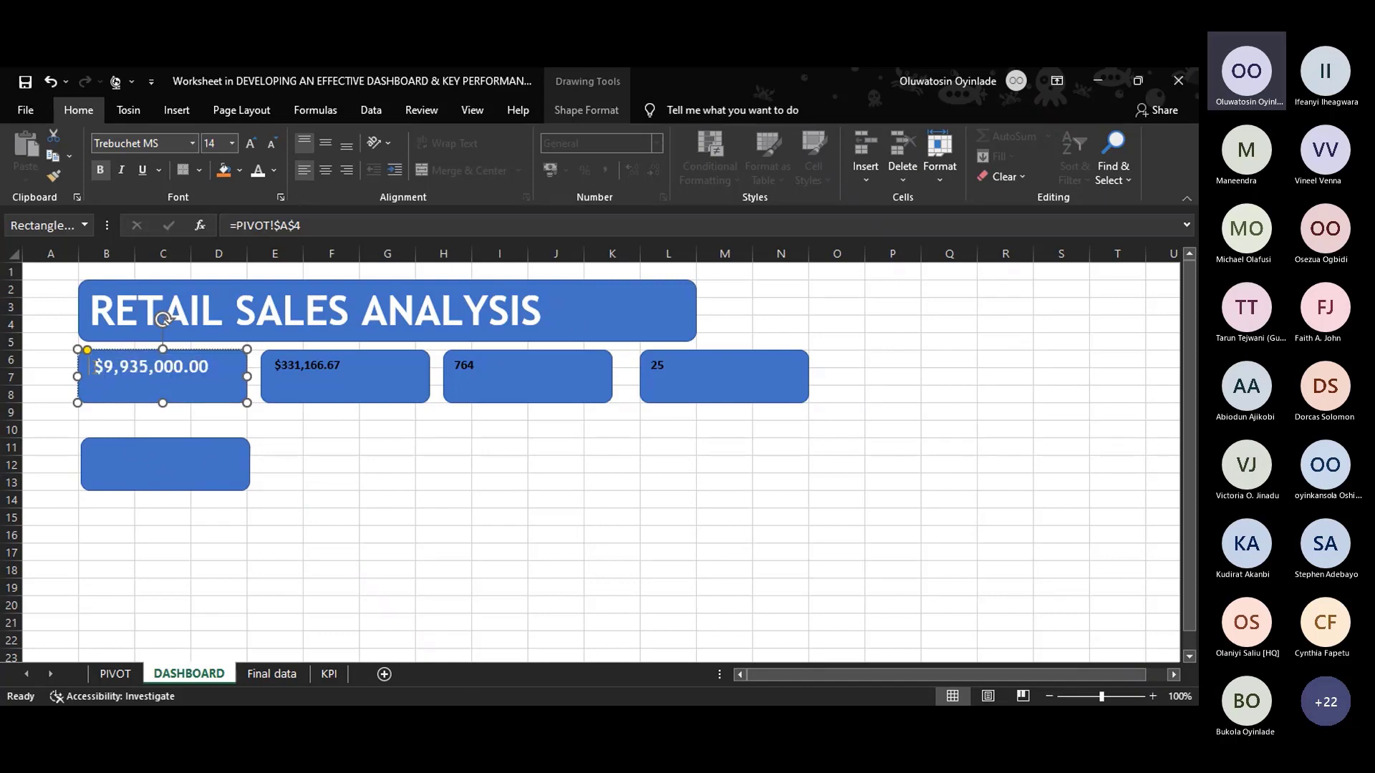
type("tota")
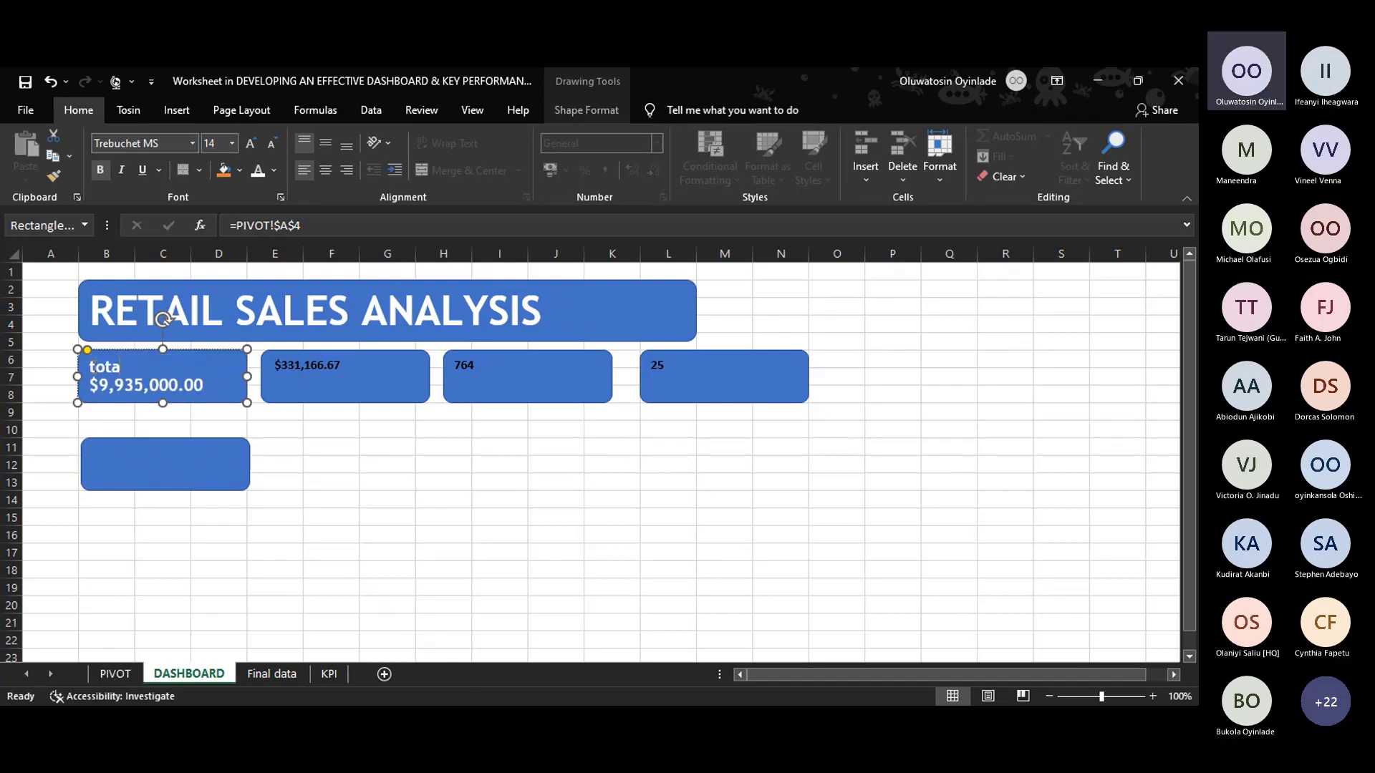
key("BackSpace")
key("BackSpace")
key("BackSpace")
key("BackSpace")
type("TOTAL SALES")
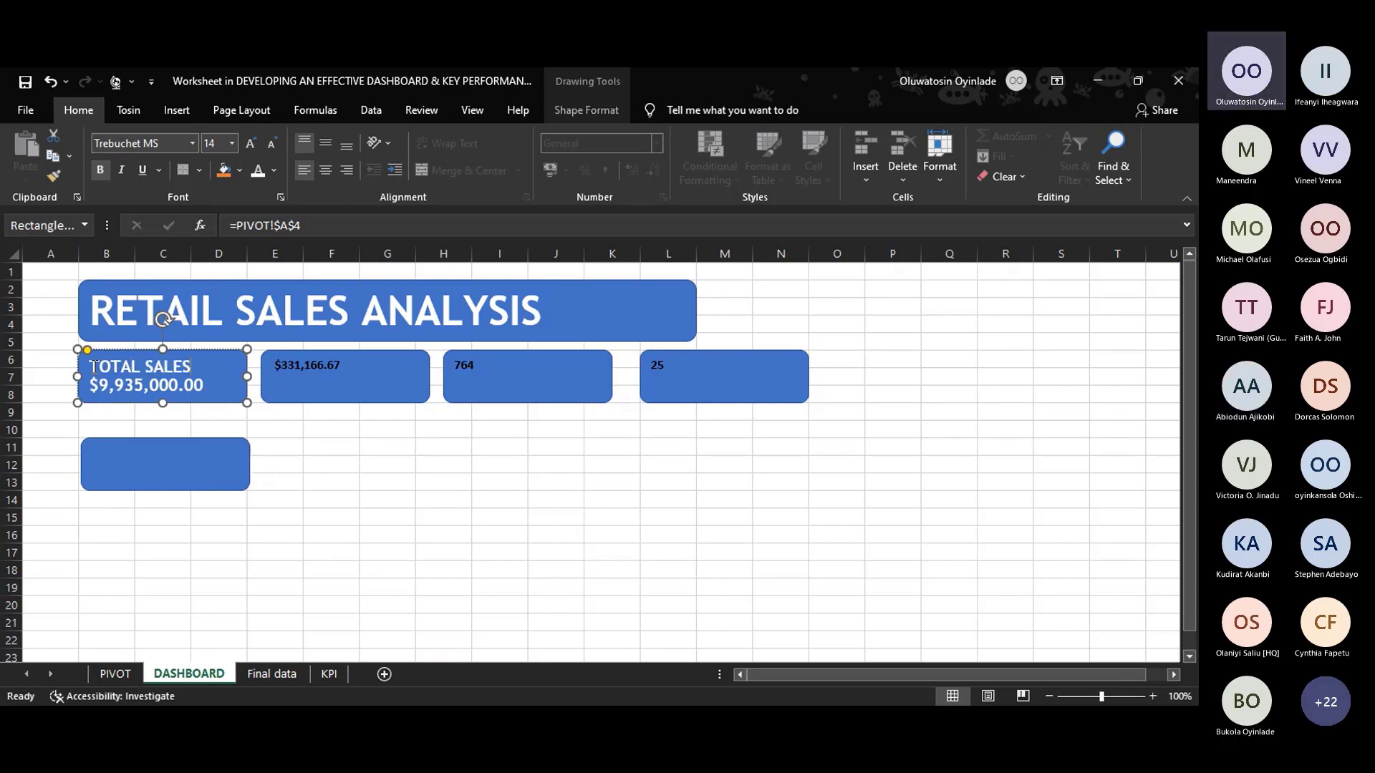
Reduce the TOTAL SALES label to 12 pt and centre the first card's text horizontally.
left_click(93, 367, "shift")
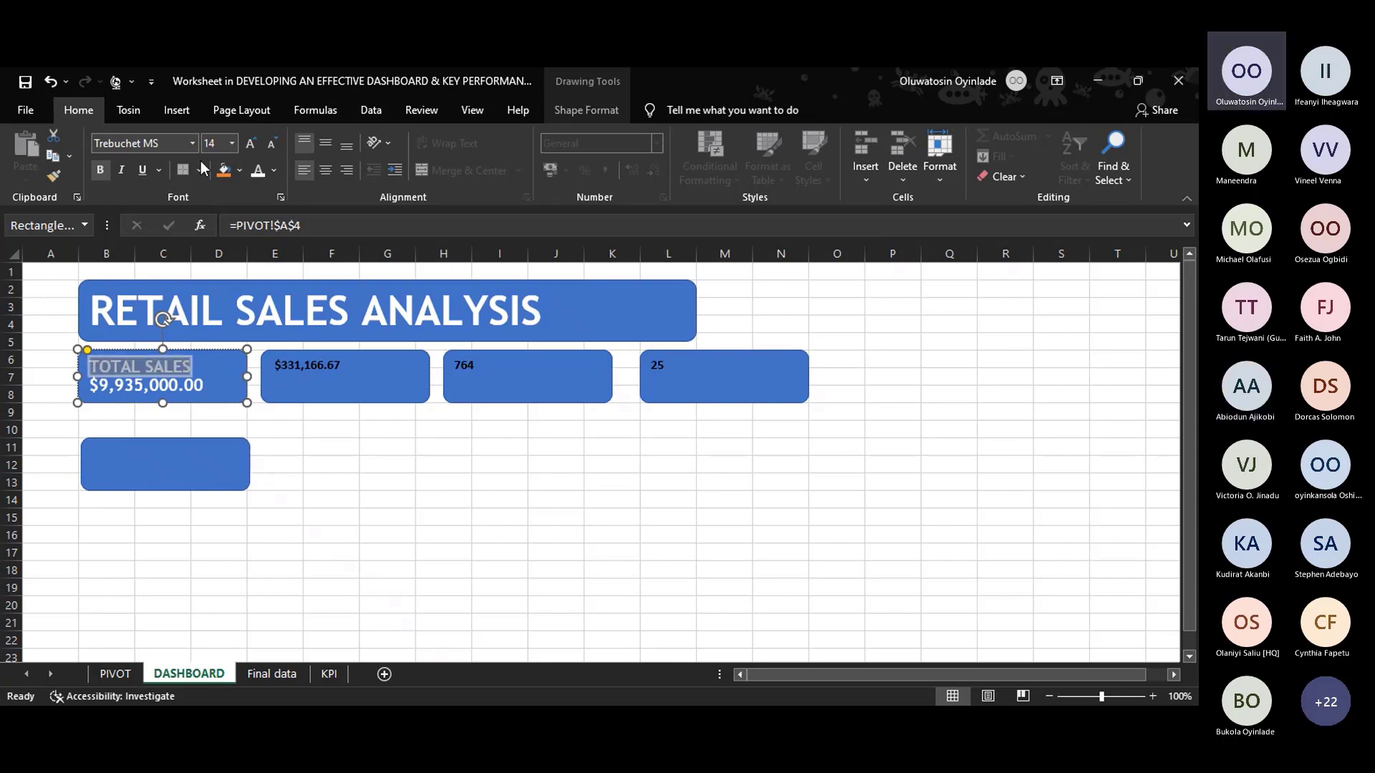
left_click(224, 145)
type("12")
key("Return")
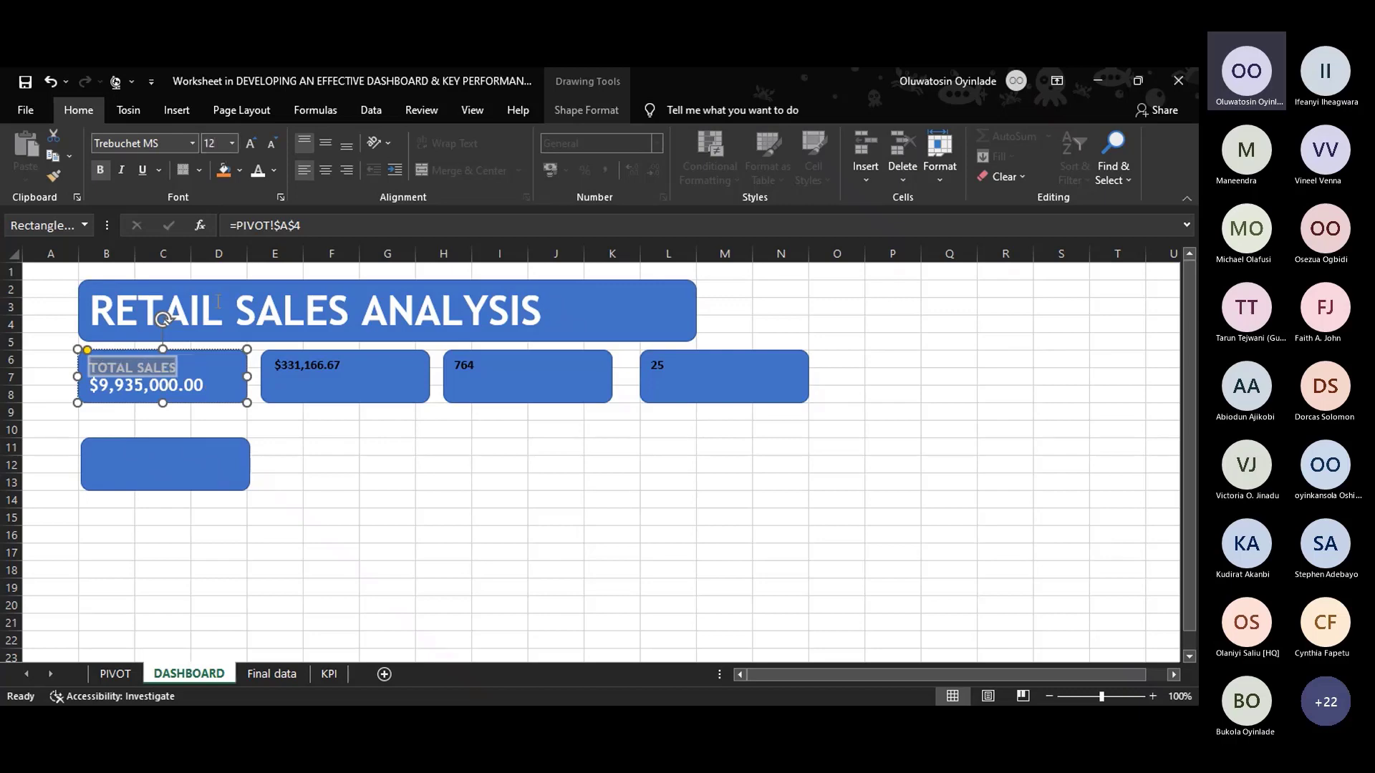
left_click(325, 171)
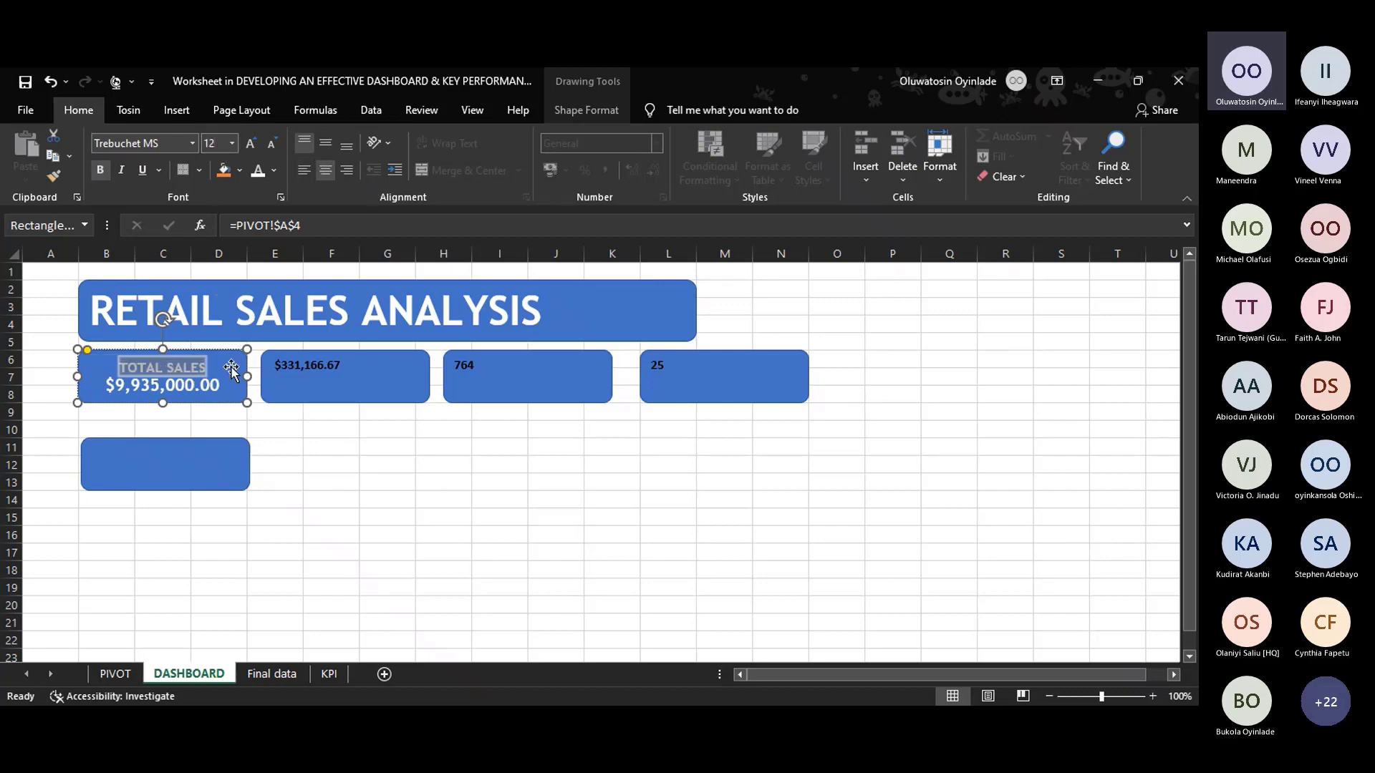
left_click(195, 407)
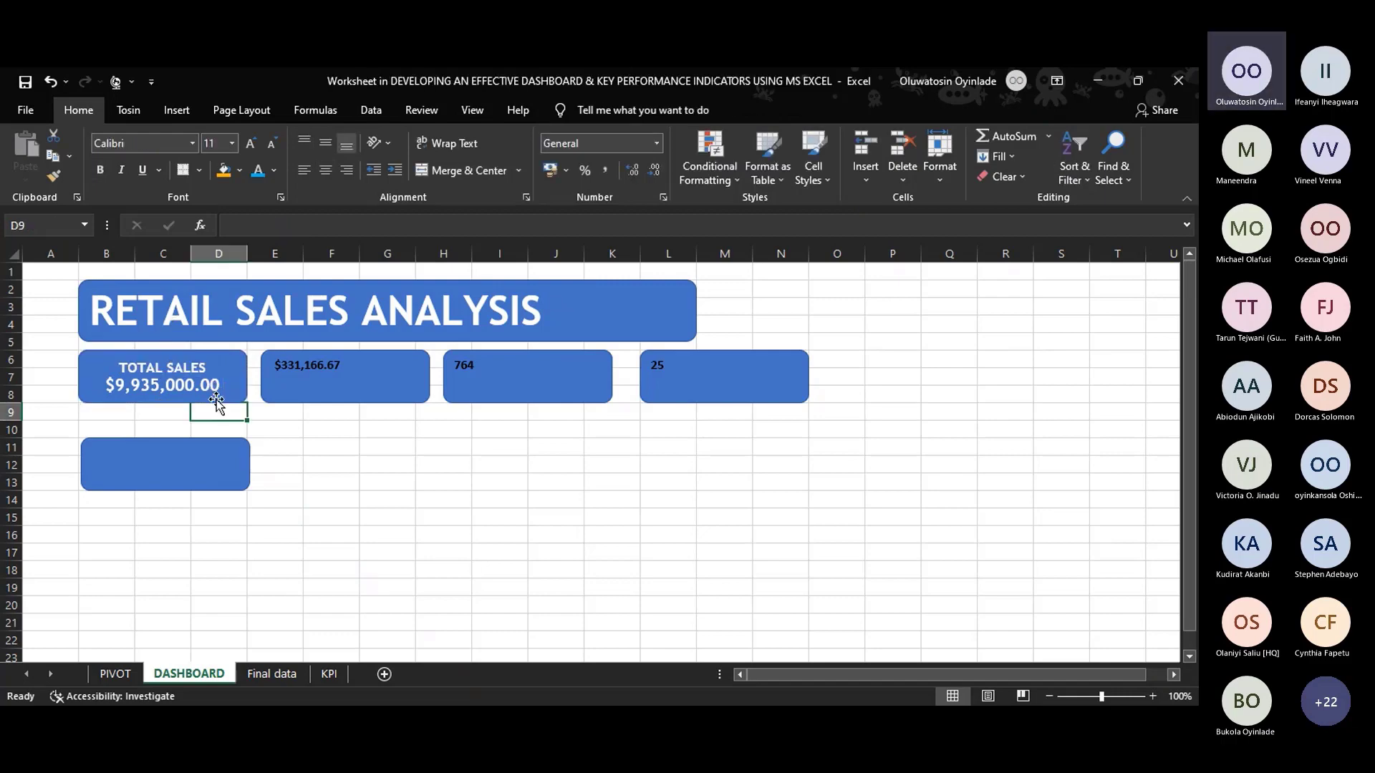
Copy the formatting of the TOTAL SALES card onto the second KPI card with Format Painter.
left_click(216, 400)
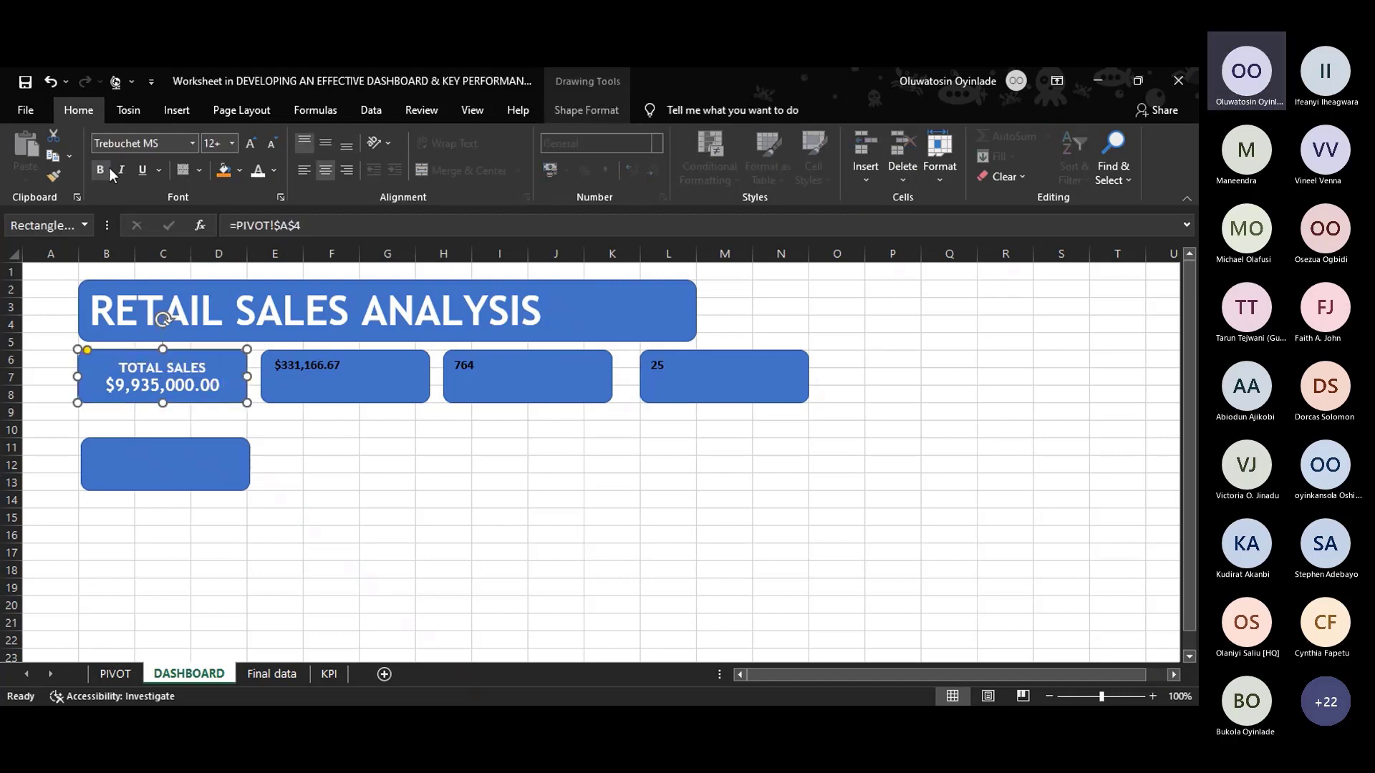
left_click(51, 172)
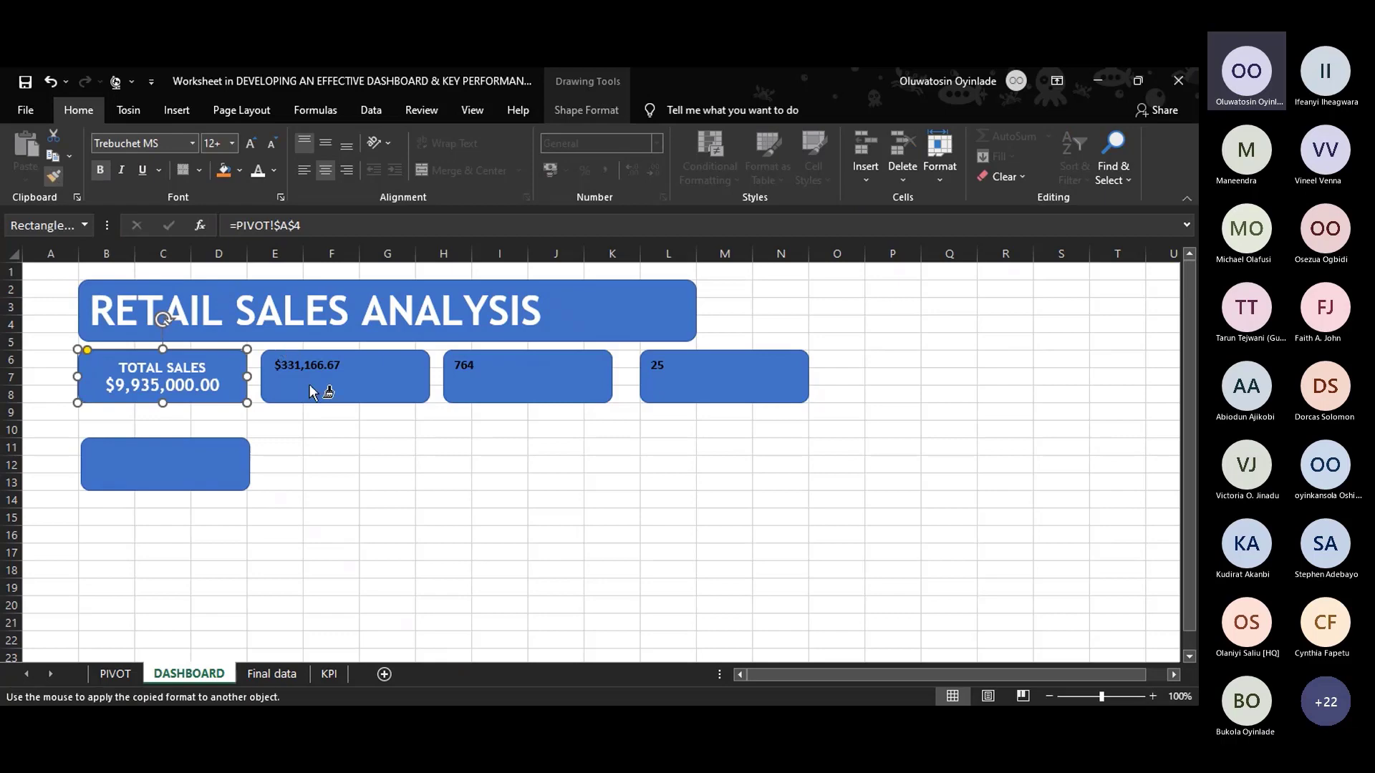
left_click(333, 370)
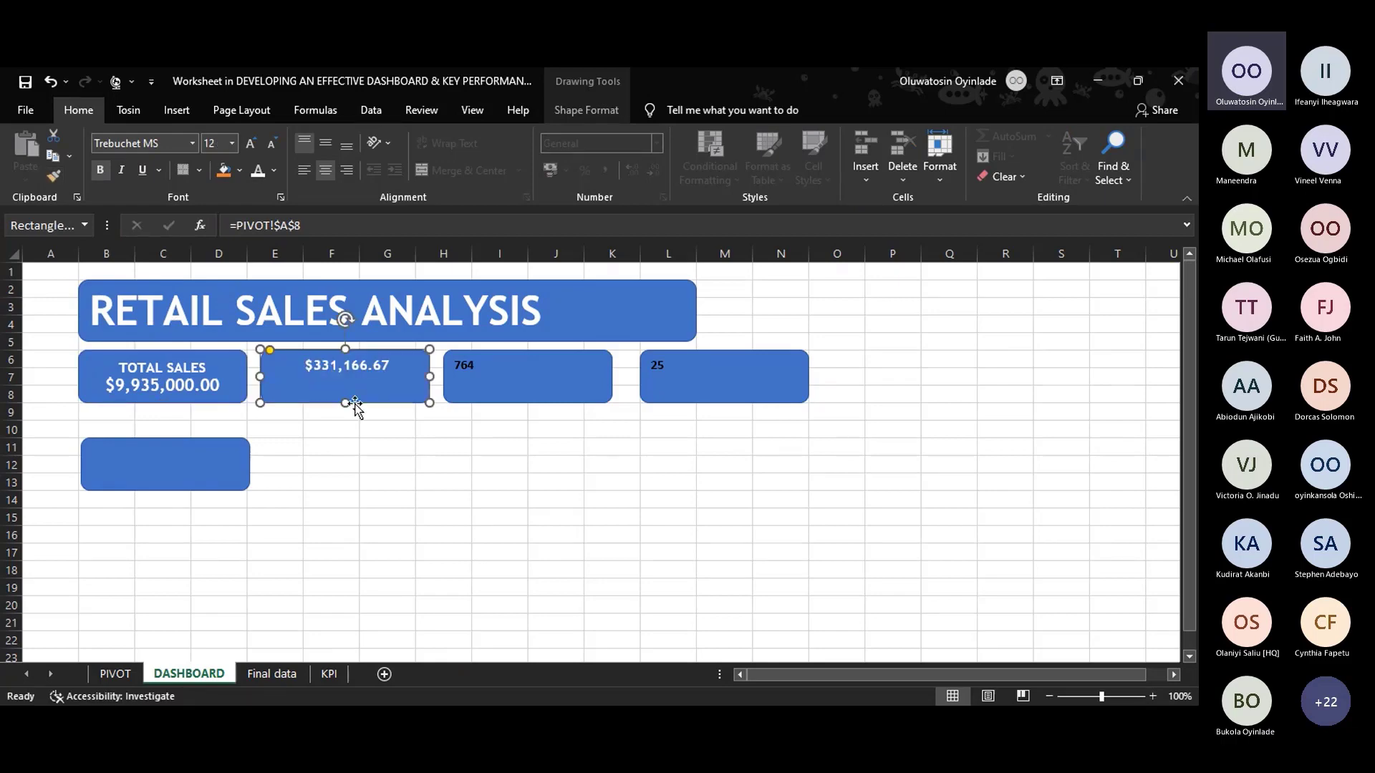
Add the label AVERAGE TOTAL SALES on a separate line above the value in the second KPI card.
left_click(303, 367)
type("a ")
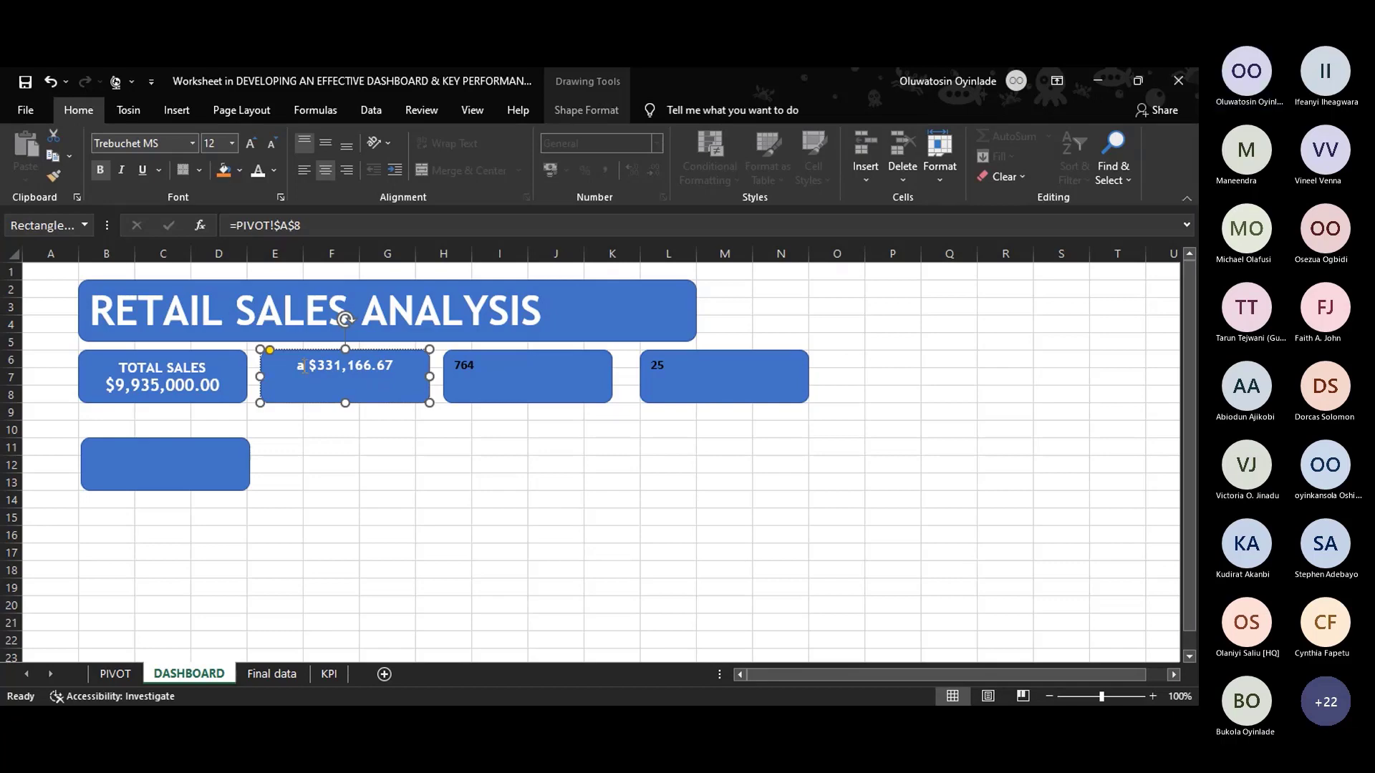
type("ver")
key("BackSpace")
key("BackSpace")
key("BackSpace")
key("BackSpace")
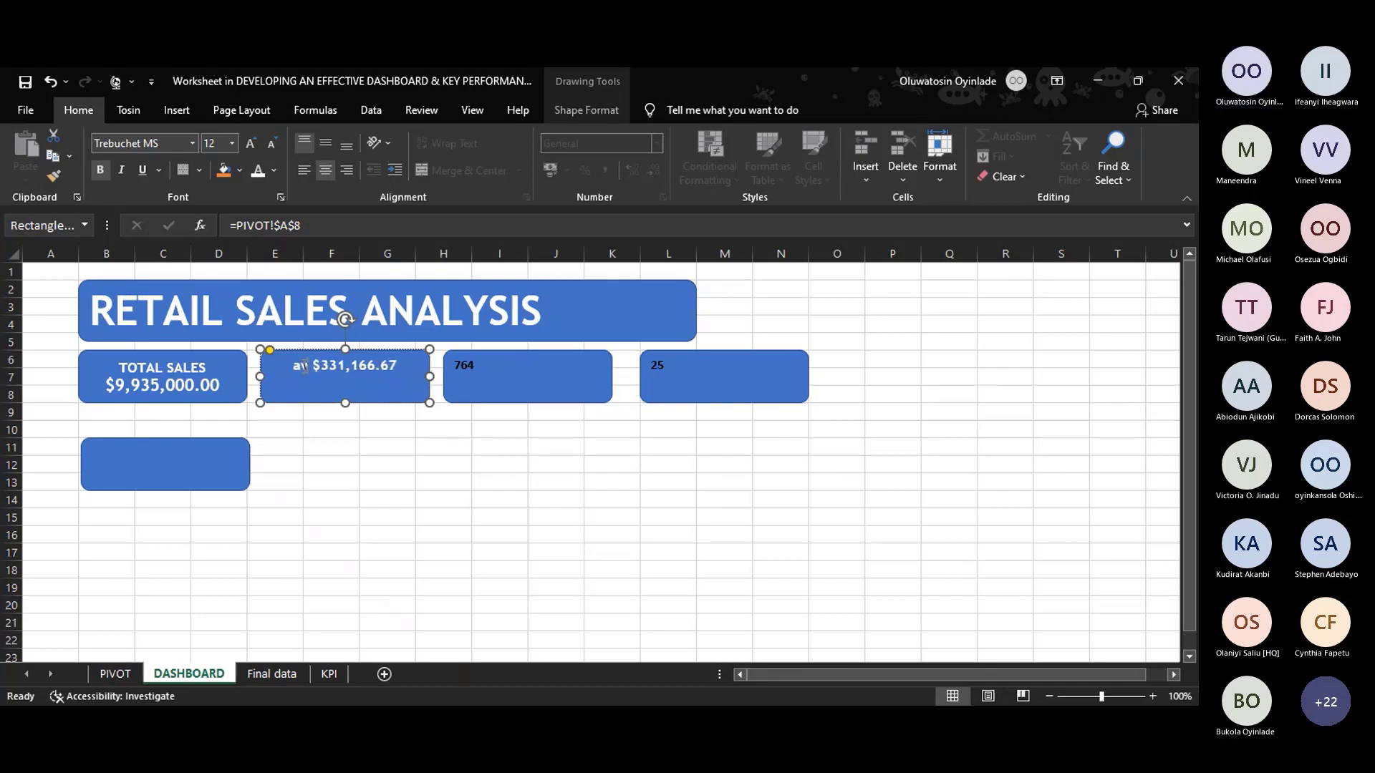
type("AVERAGE")
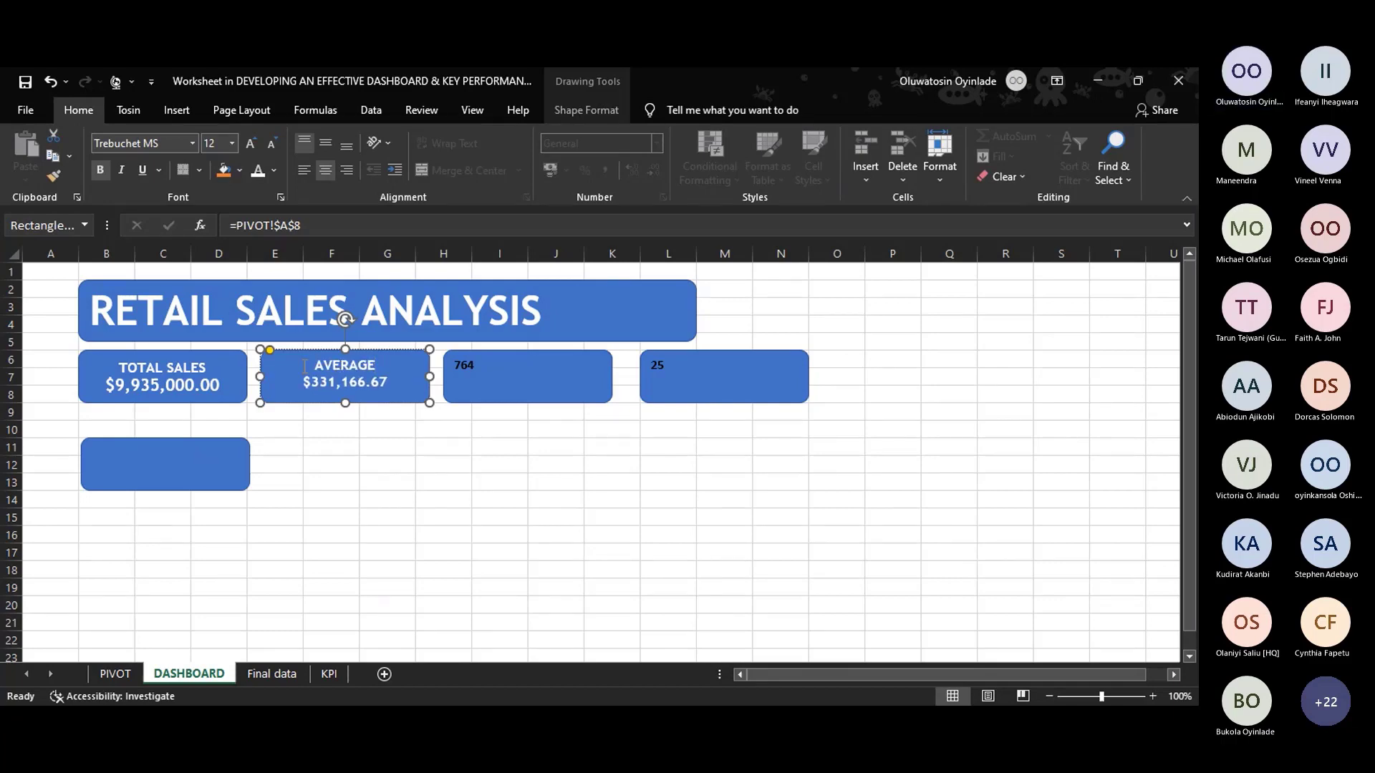
type(" TOTAL SALES")
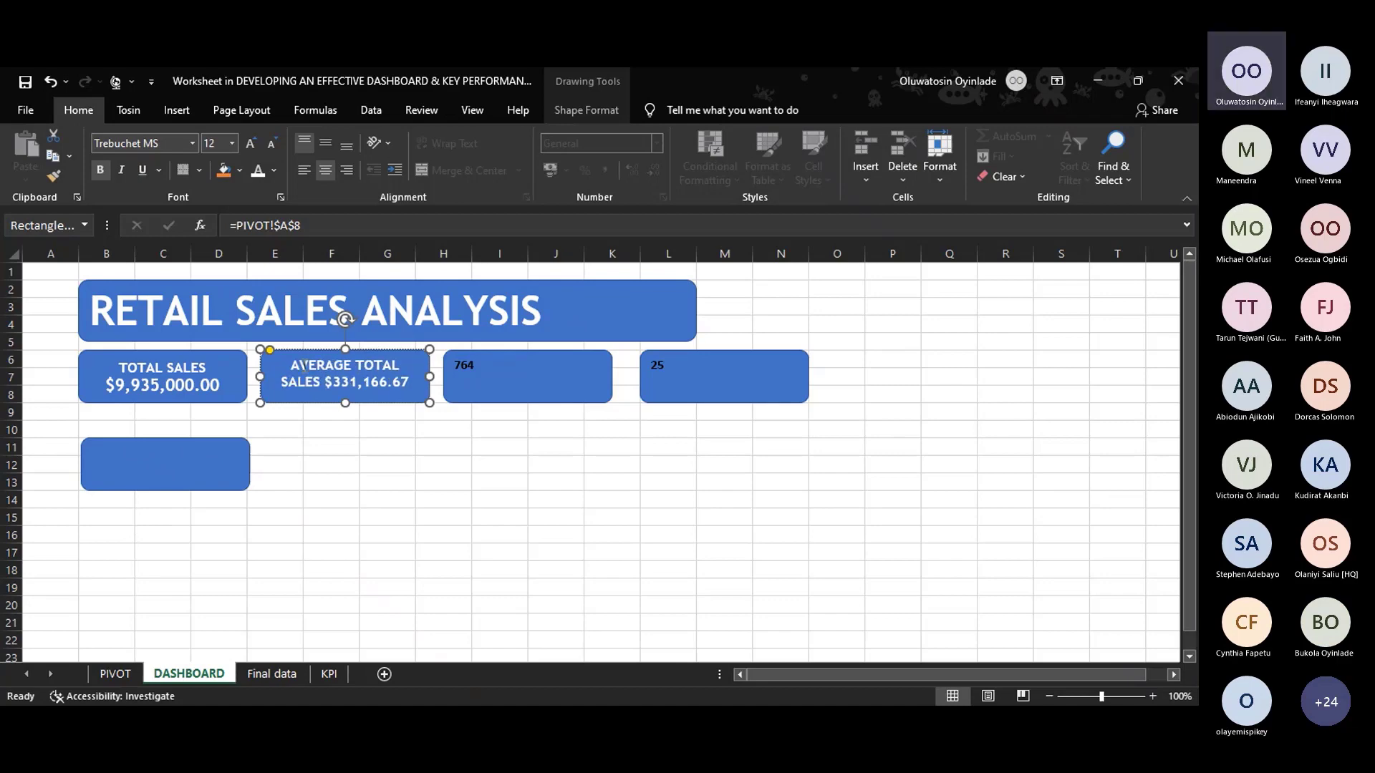
key("Return")
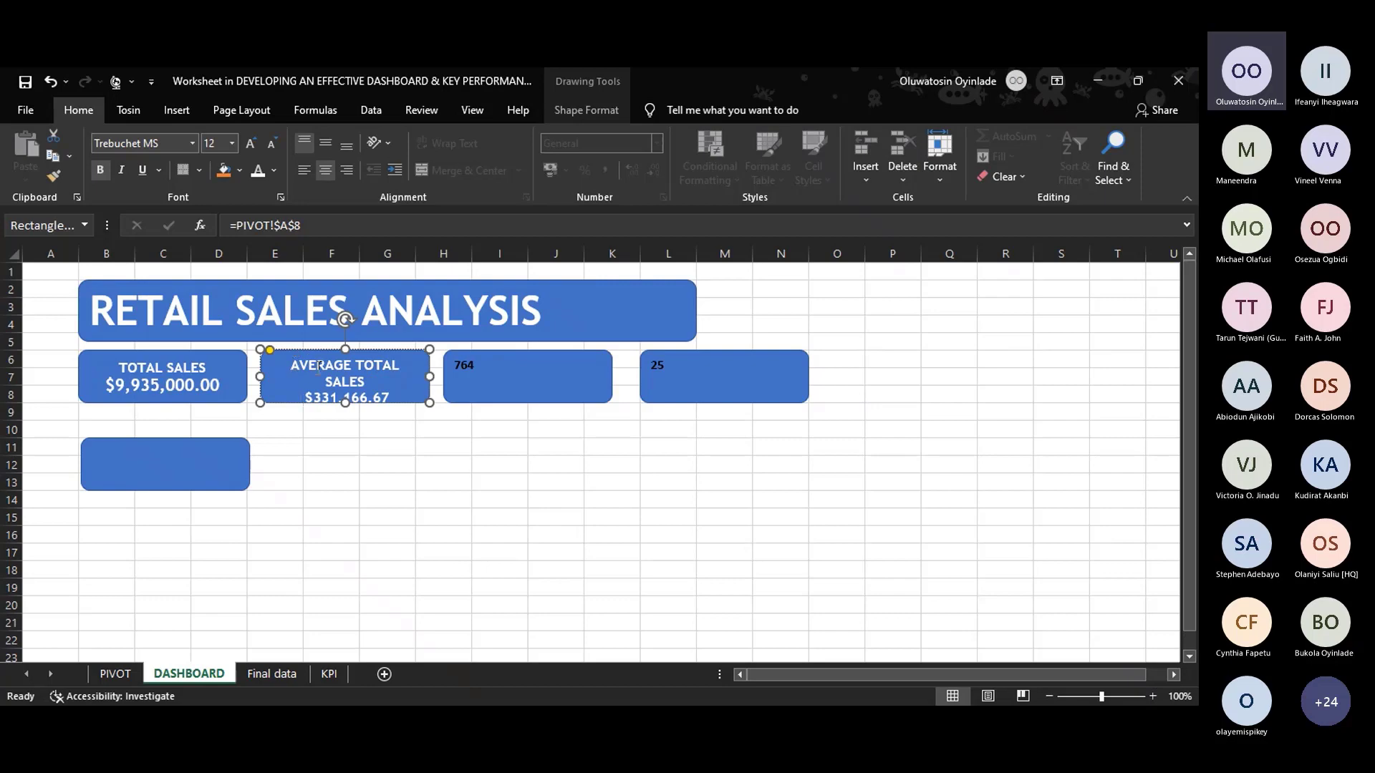
Set the AVERAGE TOTAL SALES label to 11 pt and the value beneath it to 14 pt.
triple_click(366, 385)
left_click(221, 145)
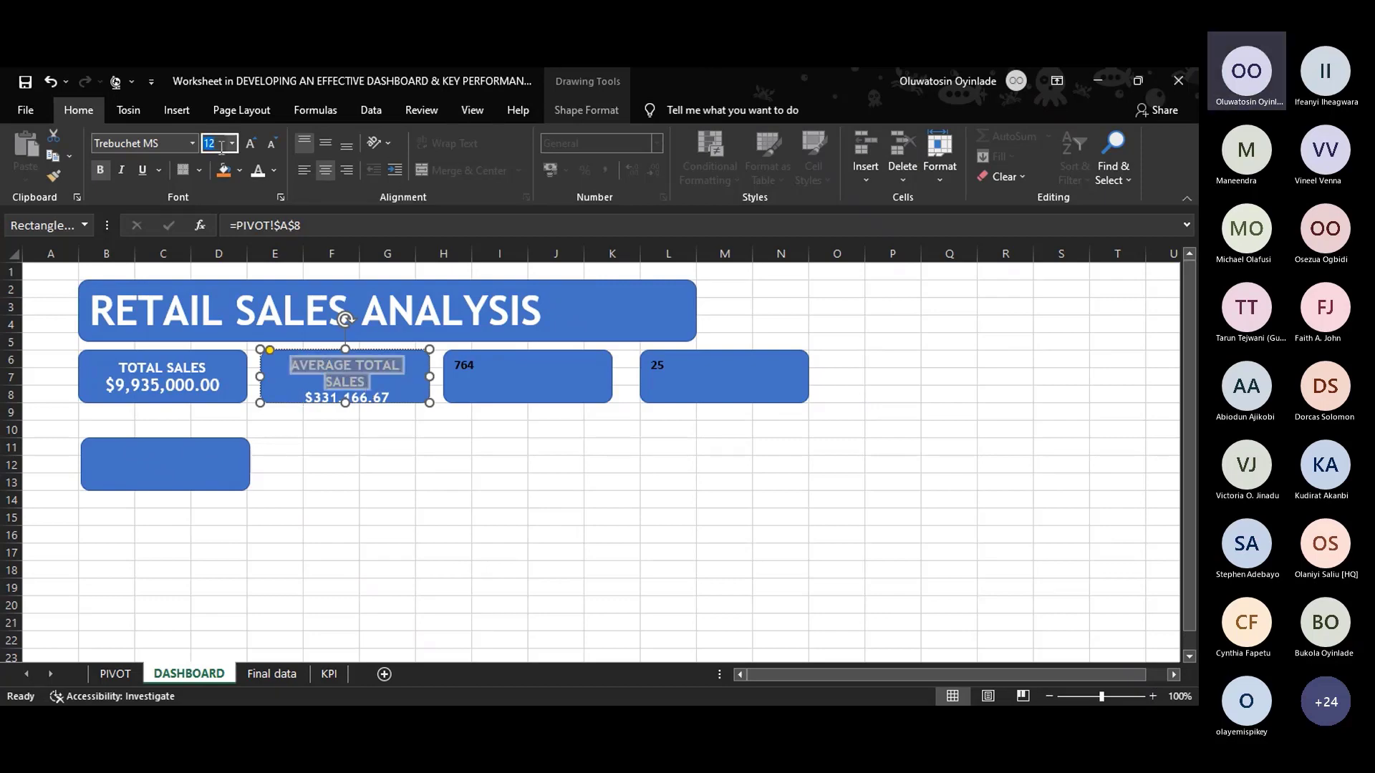
type("11")
key("Return")
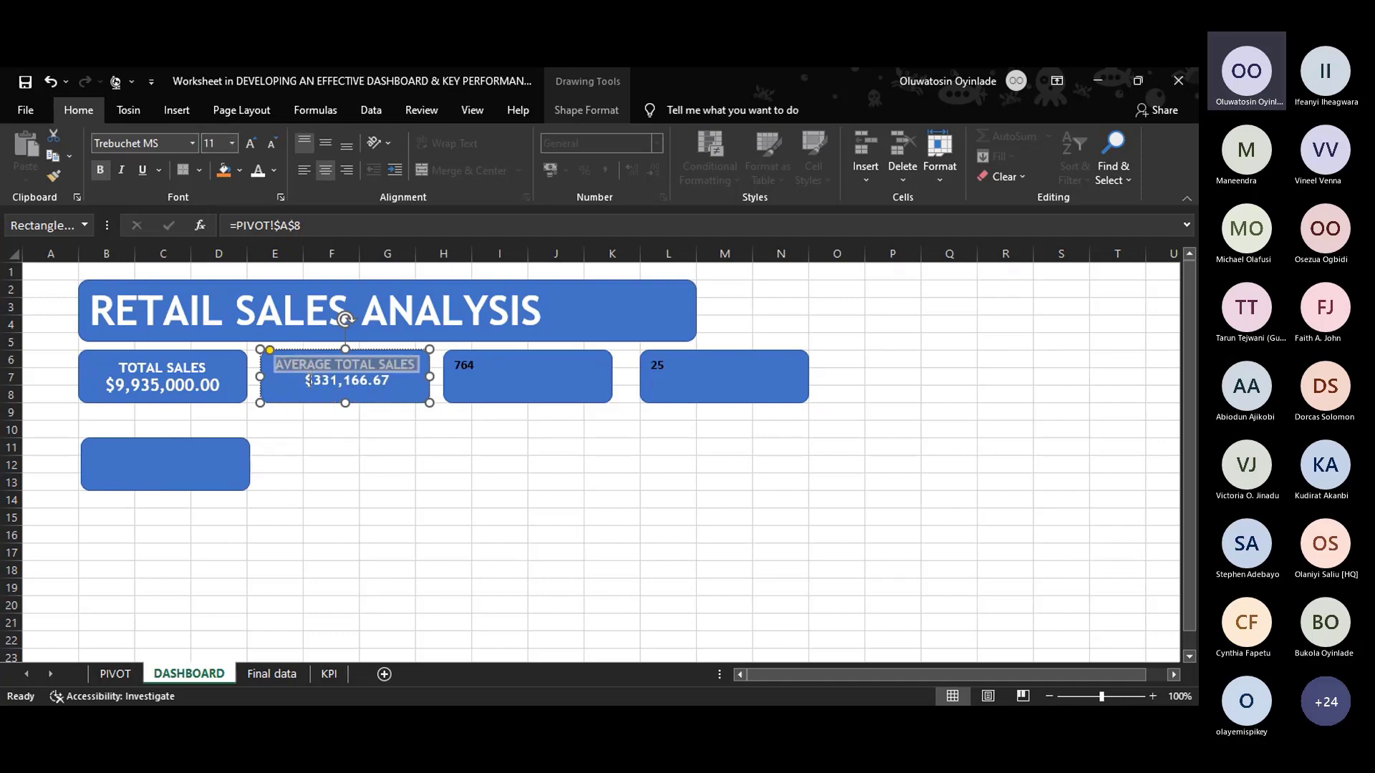
left_click(309, 380)
triple_click(309, 380)
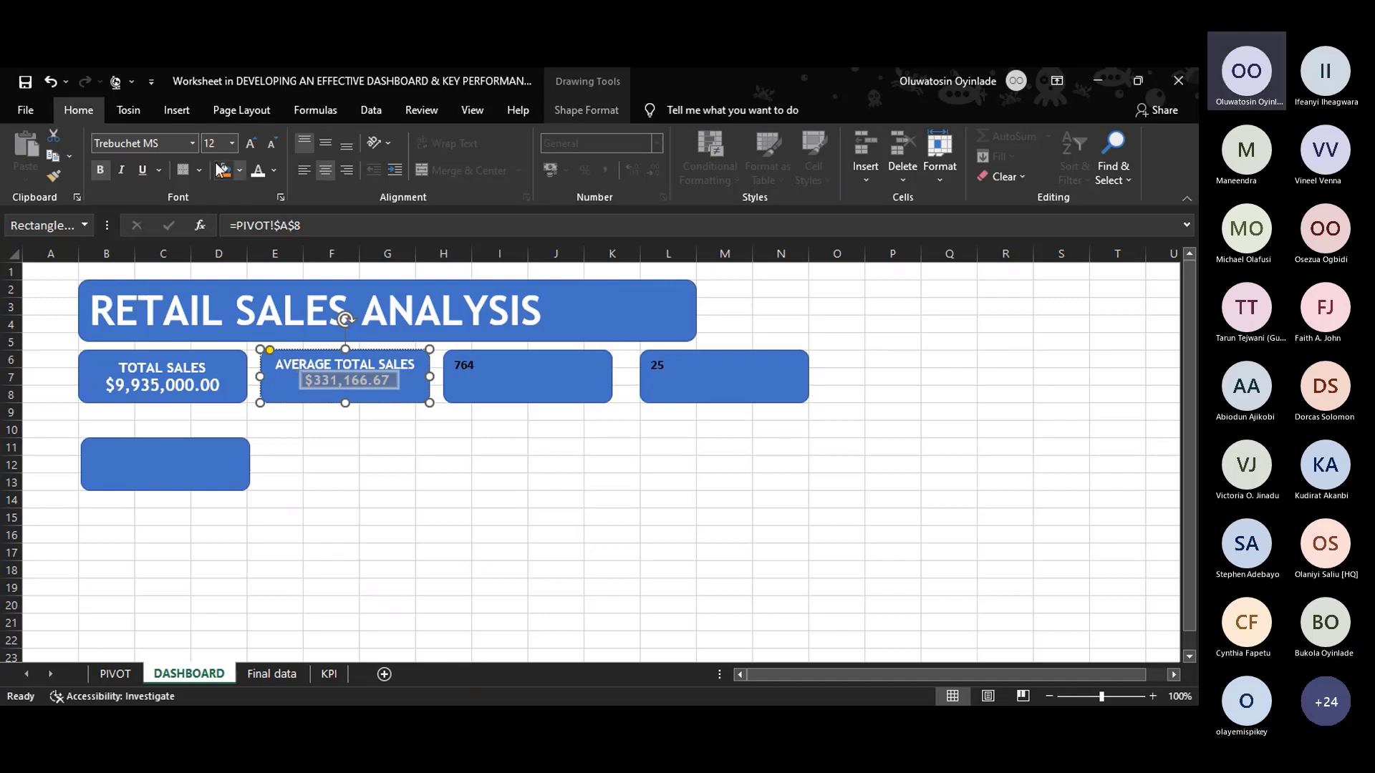
key("ctrl+shift+period")
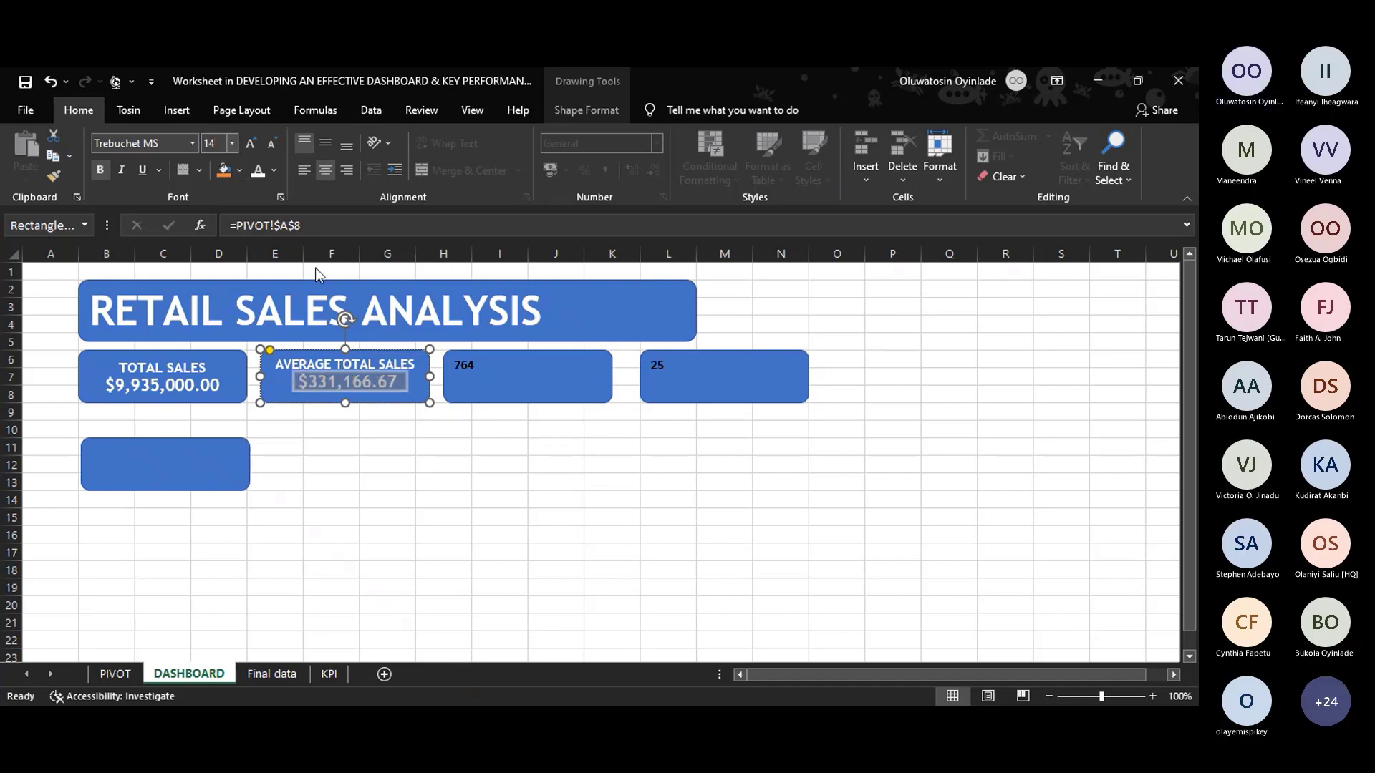
left_click(373, 431)
left_click(376, 402)
Add the label TOTAL QUANTITIES on its own line above the value in the third KPI card.
left_click(524, 394)
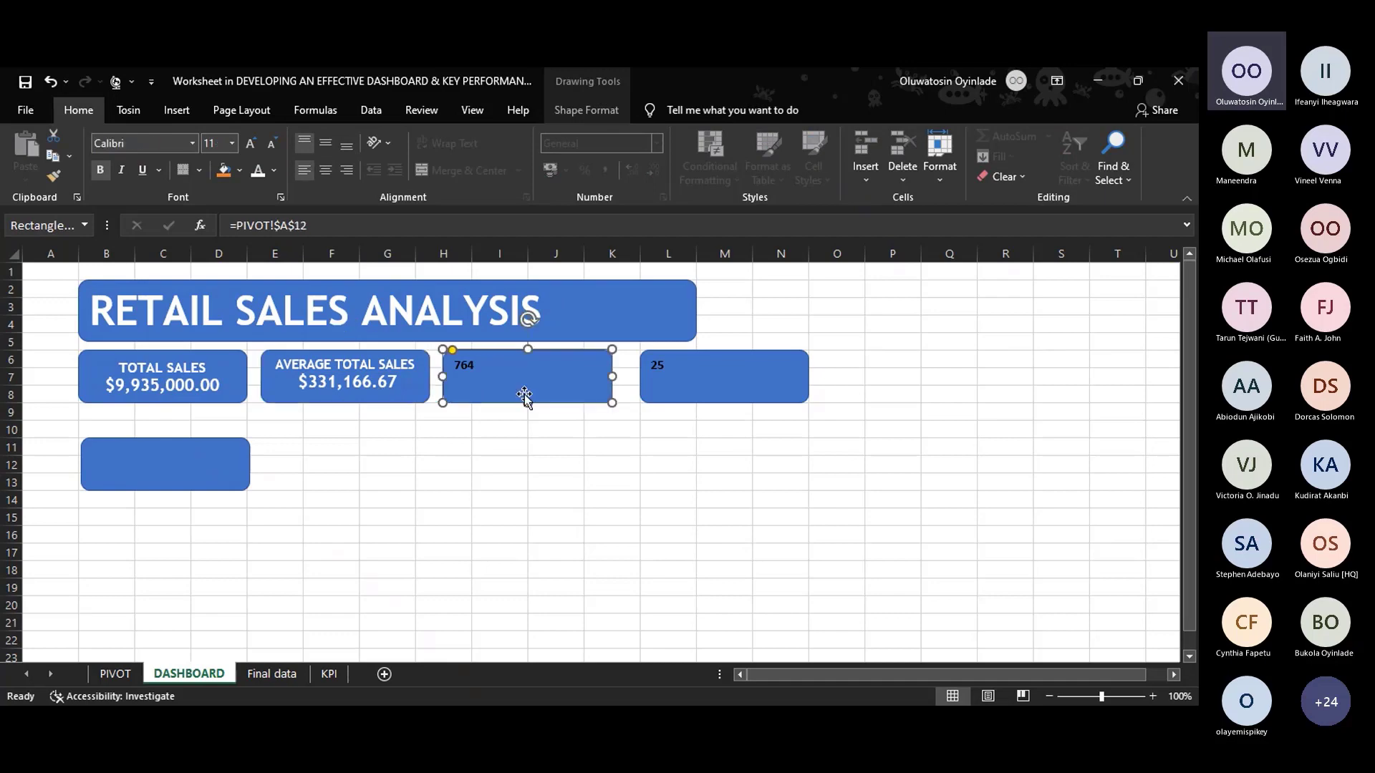
left_click(466, 366)
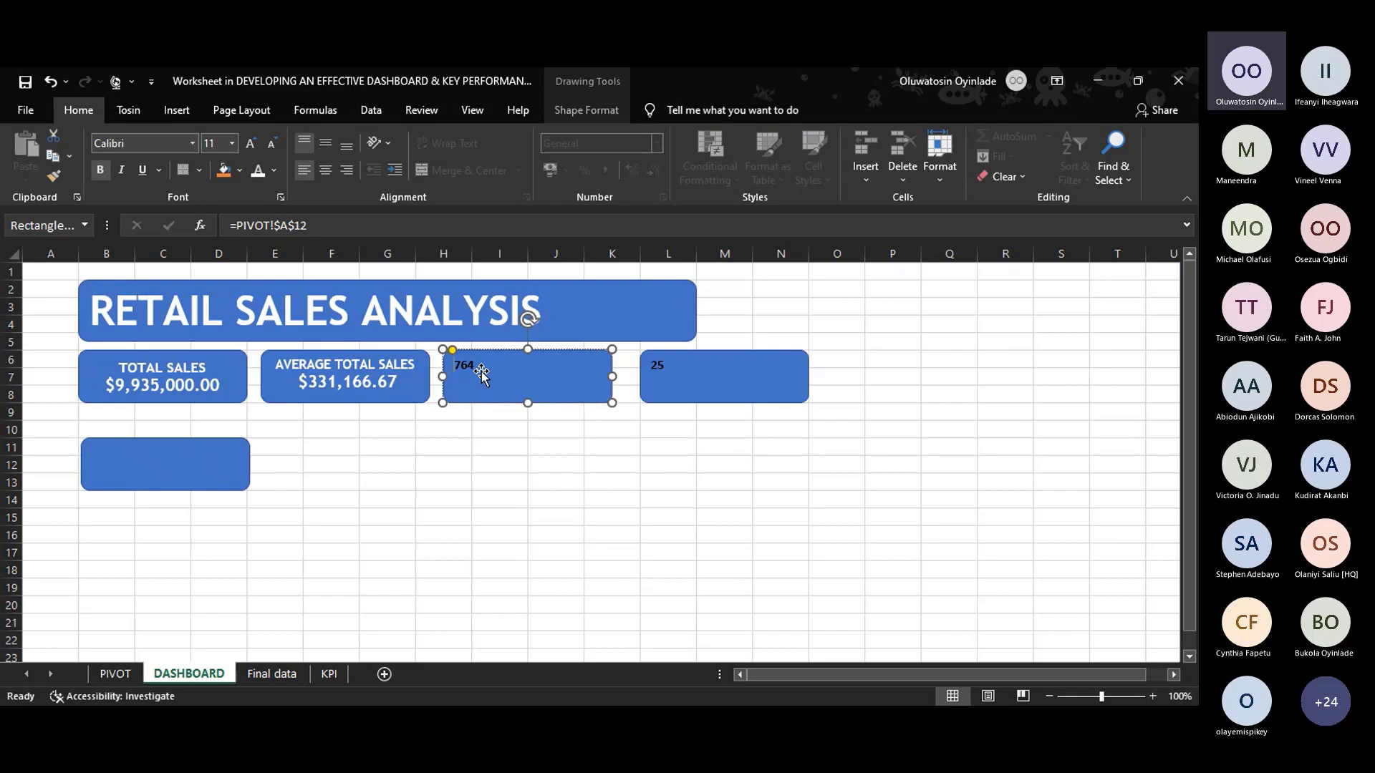
type("TOTAL QUANTITIE")
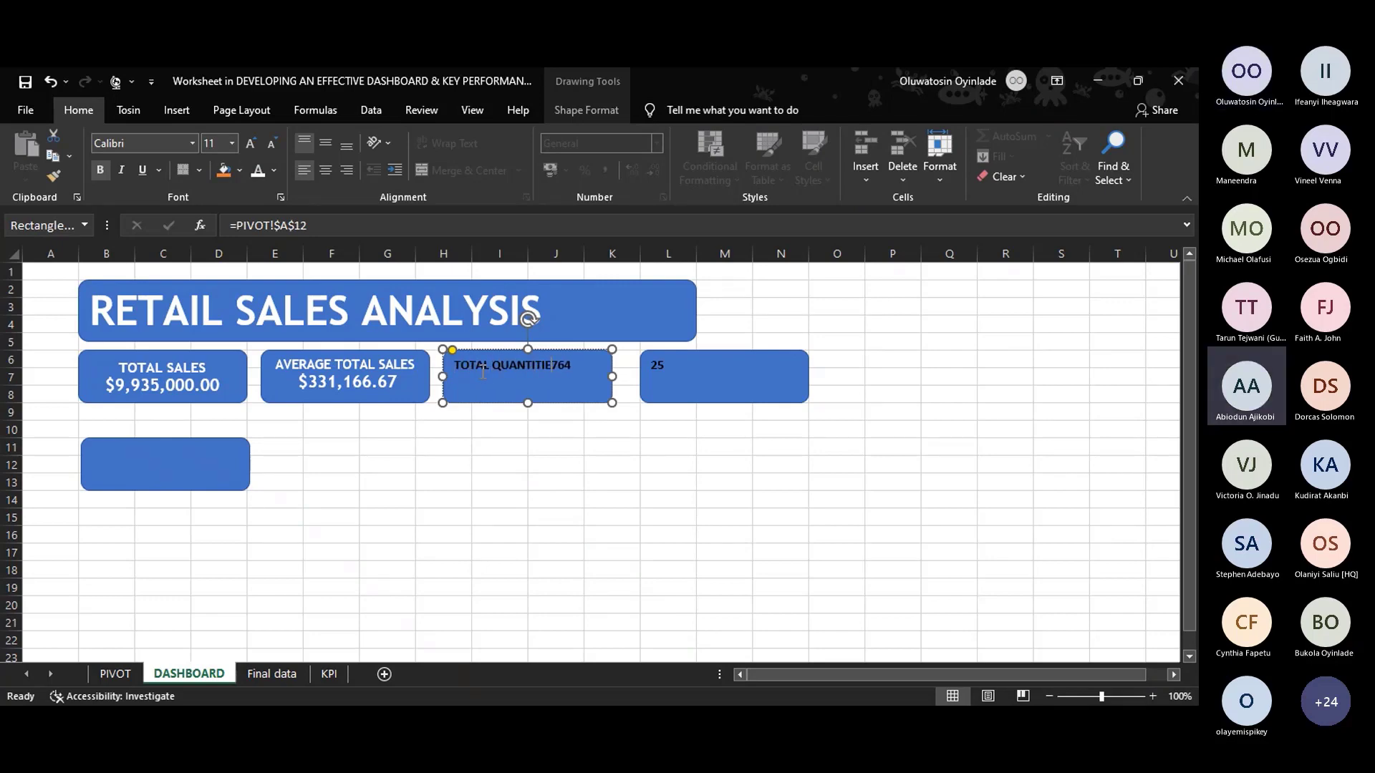
type("S")
key("Return")
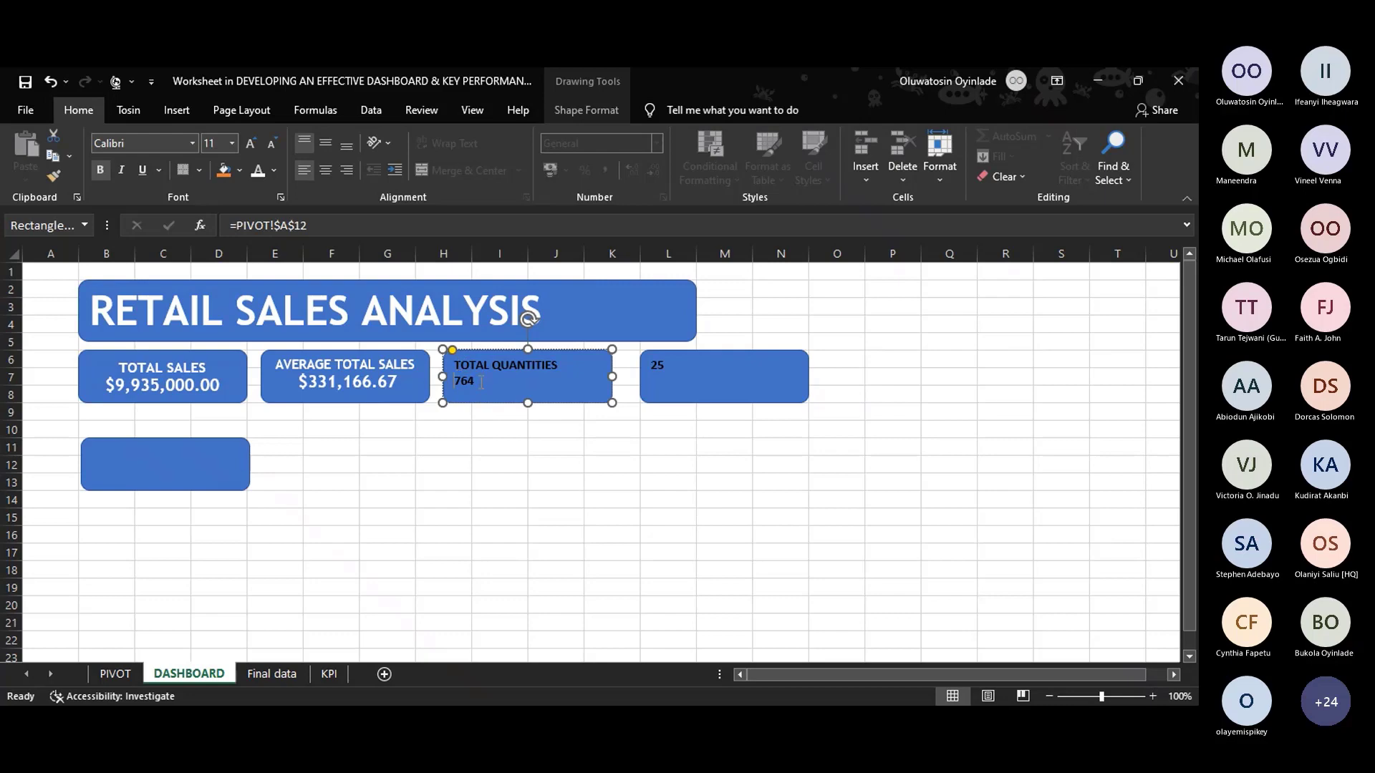
Format all text in the TOTAL QUANTITIES card as white Trebuchet MS and centre it horizontally.
key("ctrl+a")
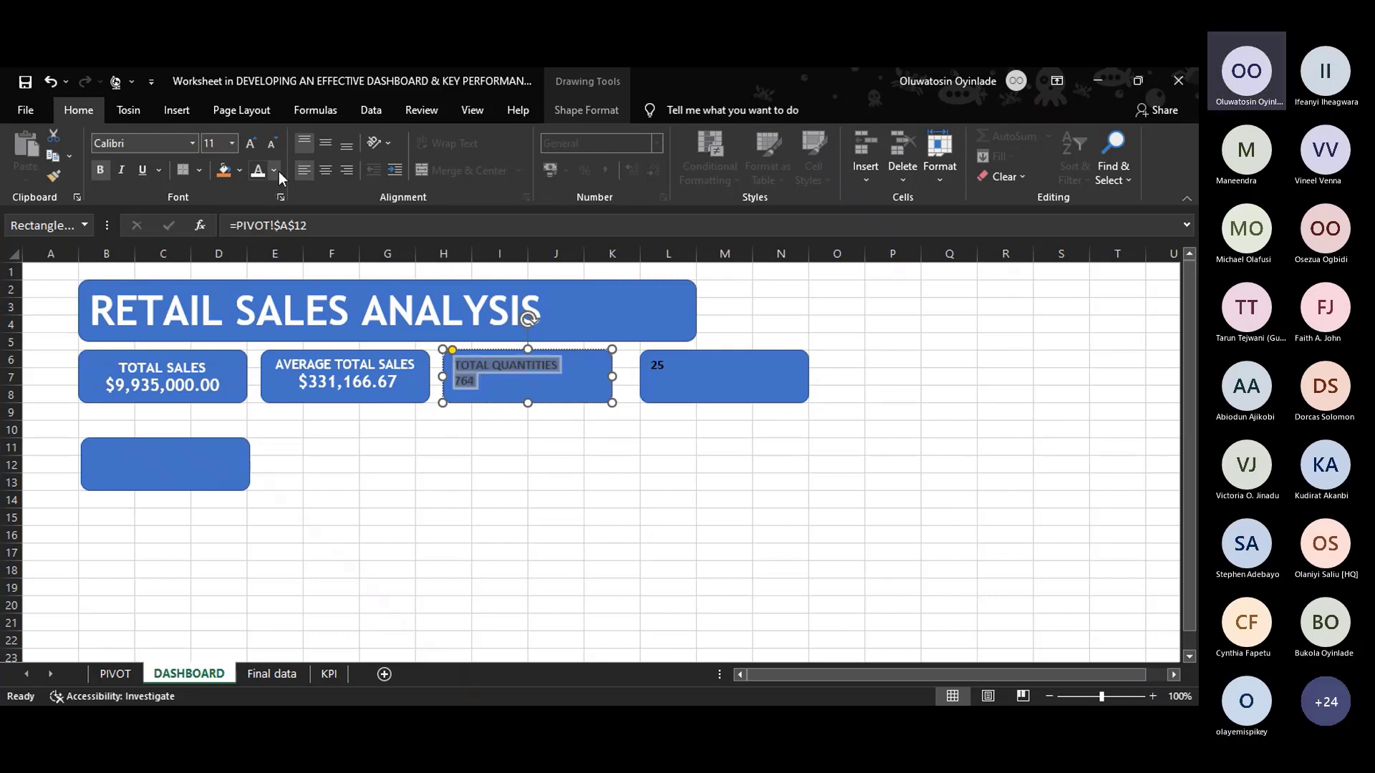
left_click(174, 142)
type("Trebuchet MS")
key("Tab")
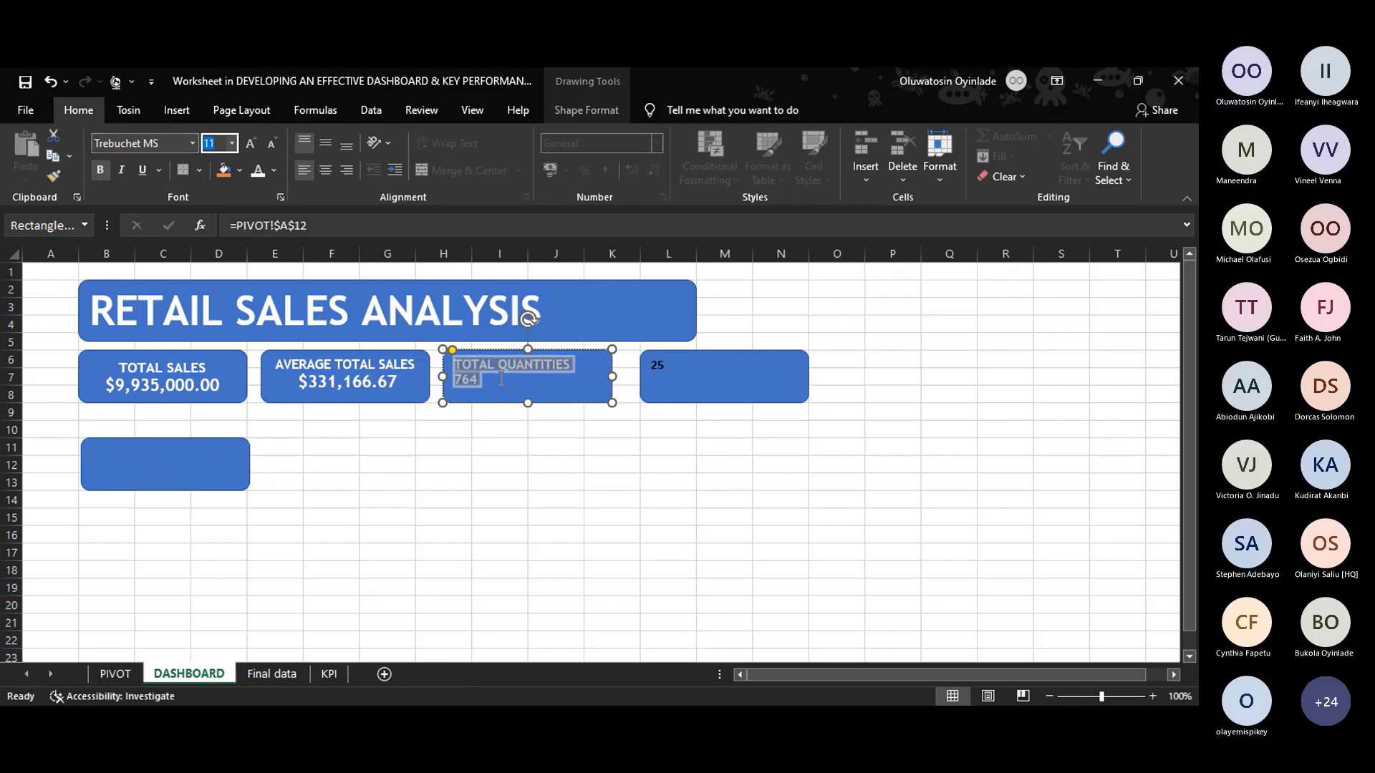
key("Return")
key("Escape")
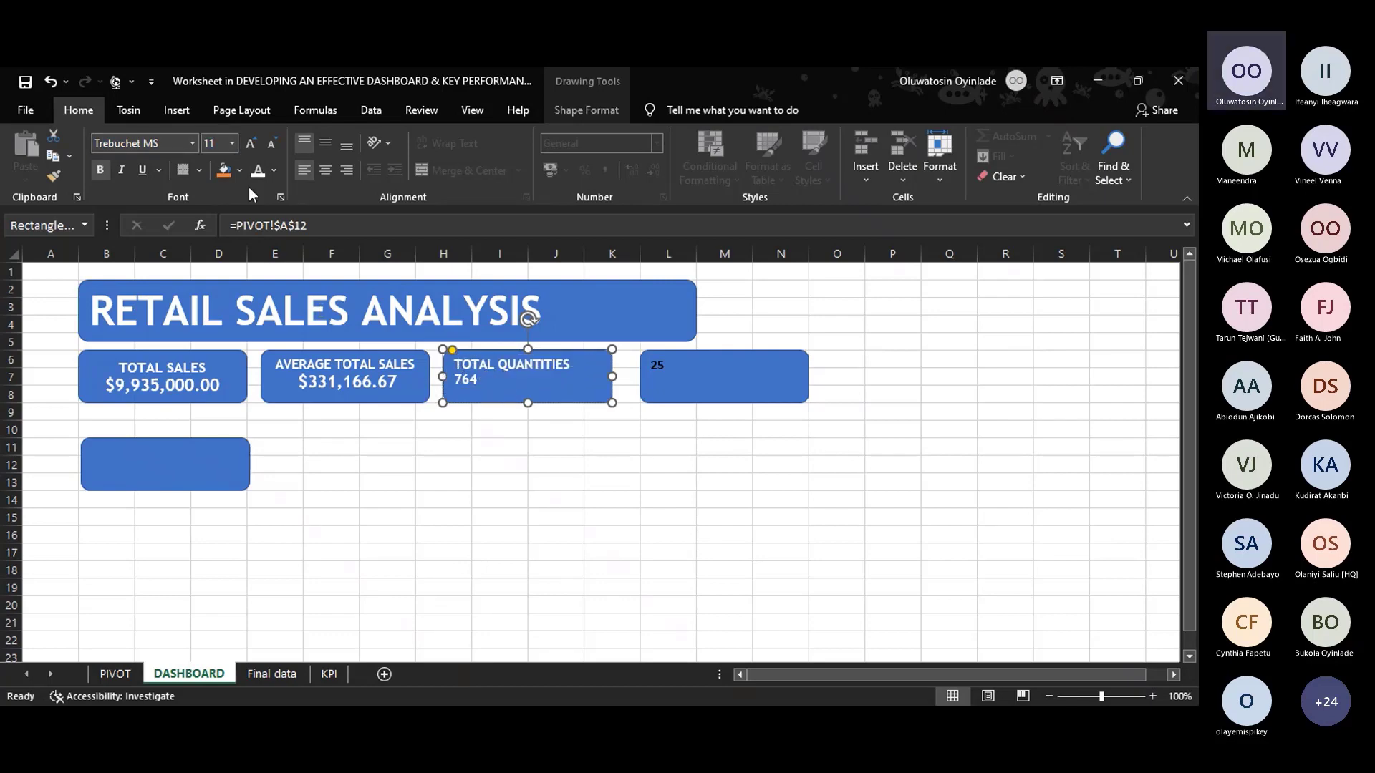
left_click(325, 171)
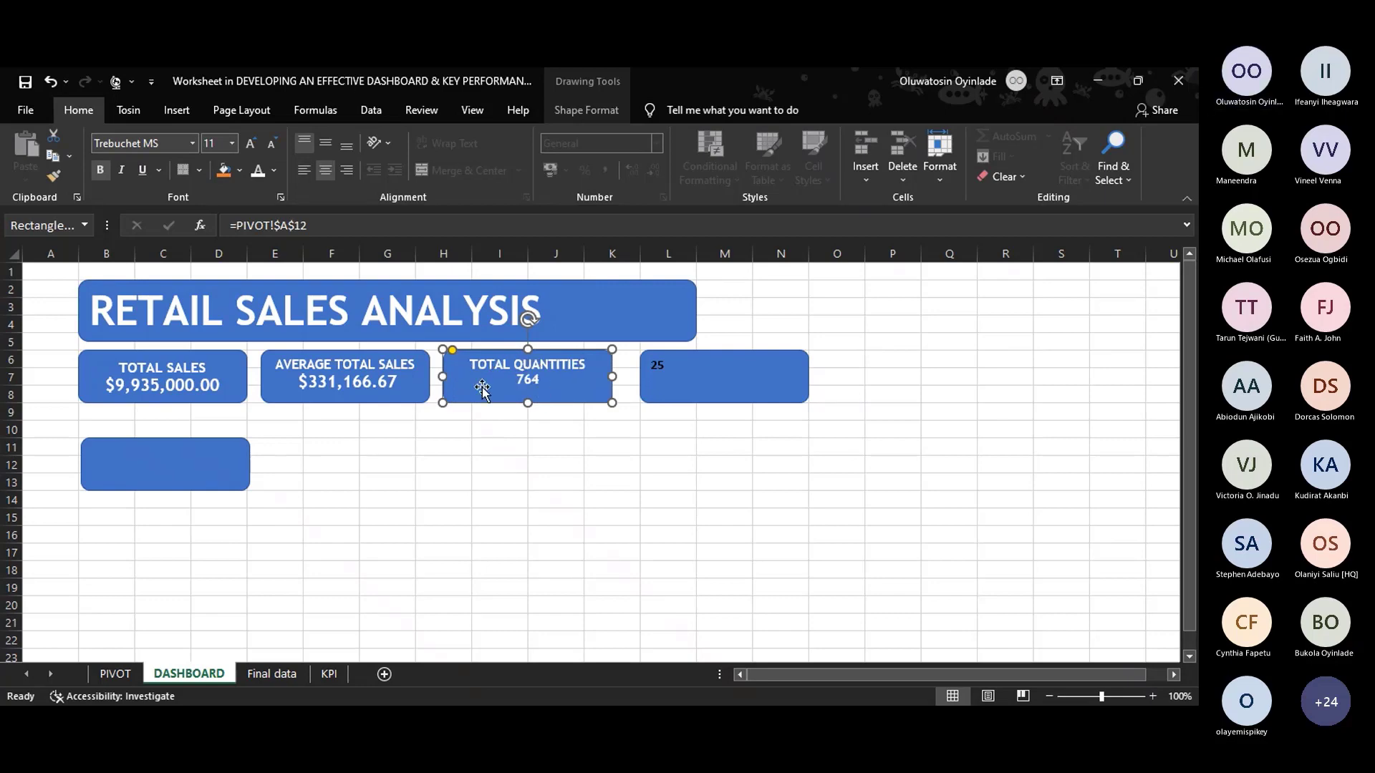
Enlarge the value in the TOTAL QUANTITIES card to 14 pt.
double_click(521, 380)
left_click(226, 143)
type("14")
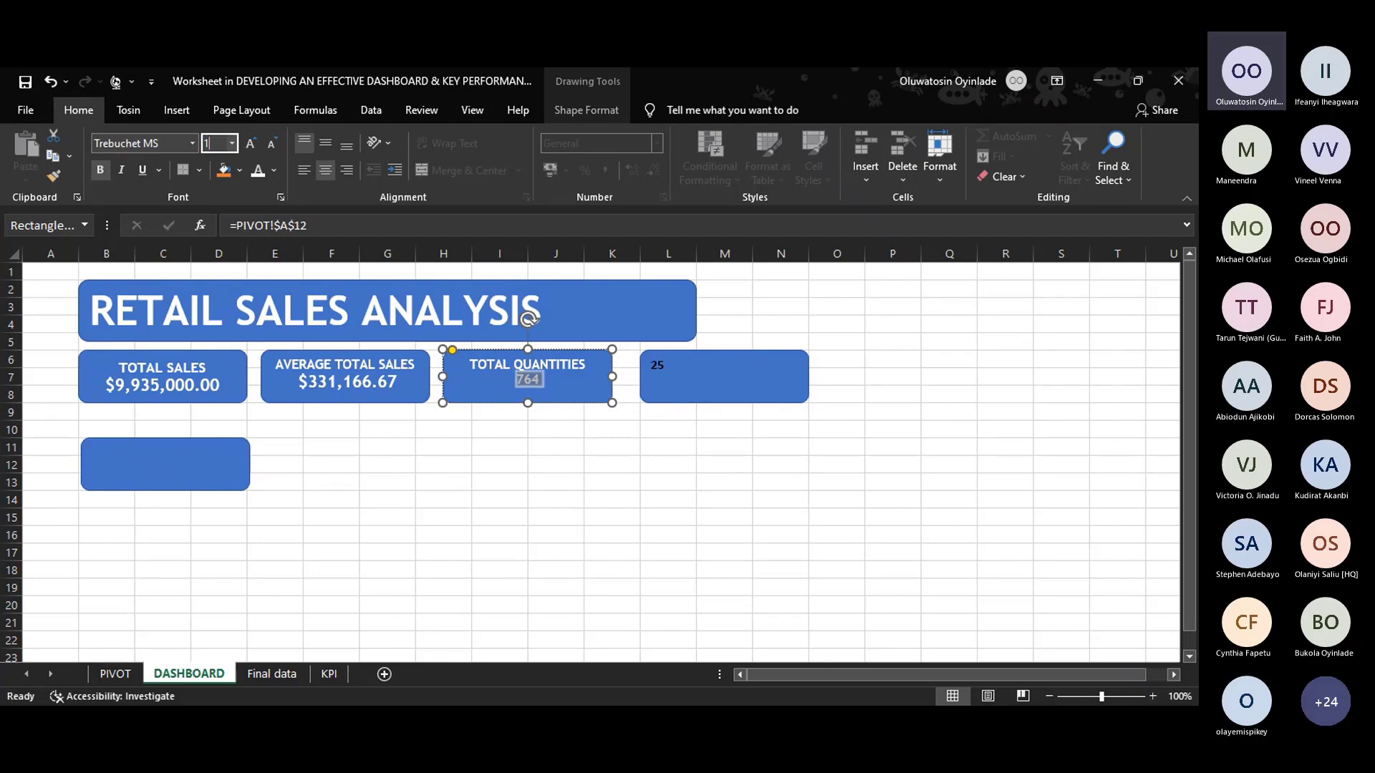
key("Return")
Add the label AVERAGE QUANTITIES on its own line above the value in the fourth KPI card.
left_click(703, 381)
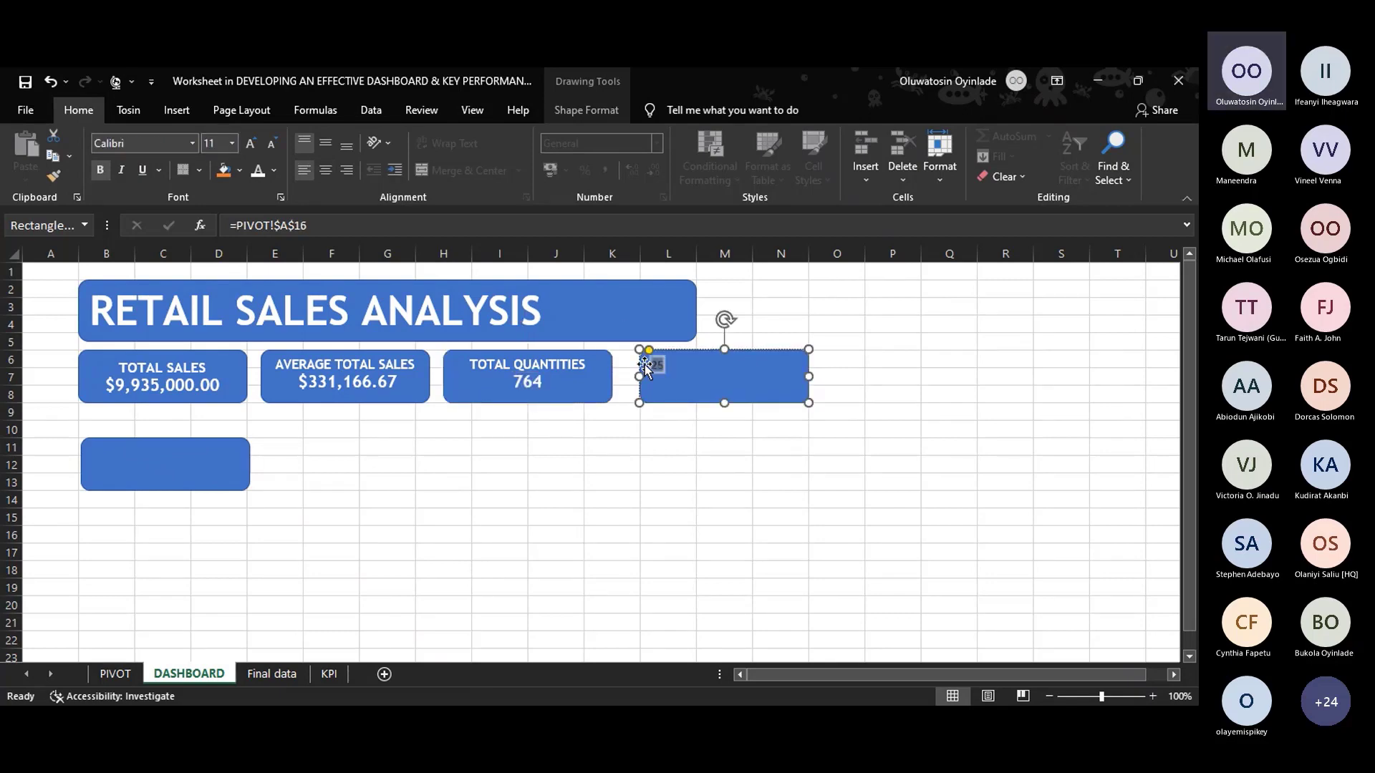
type("AVE")
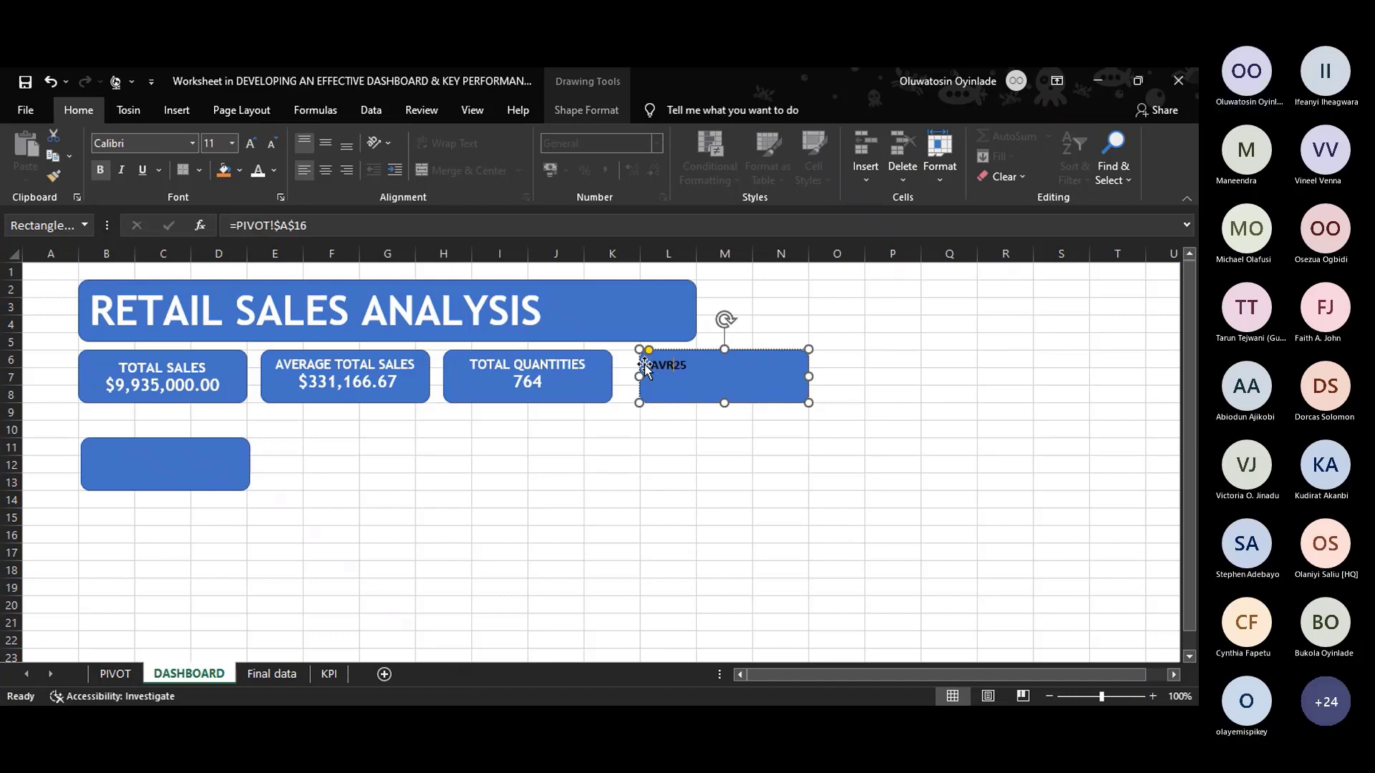
type("RAGE QUANTITIES")
key("Return")
Format all text in the AVERAGE QUANTITIES card as white Trebuchet MS at 13 pt.
left_click_drag(652, 365, 701, 384)
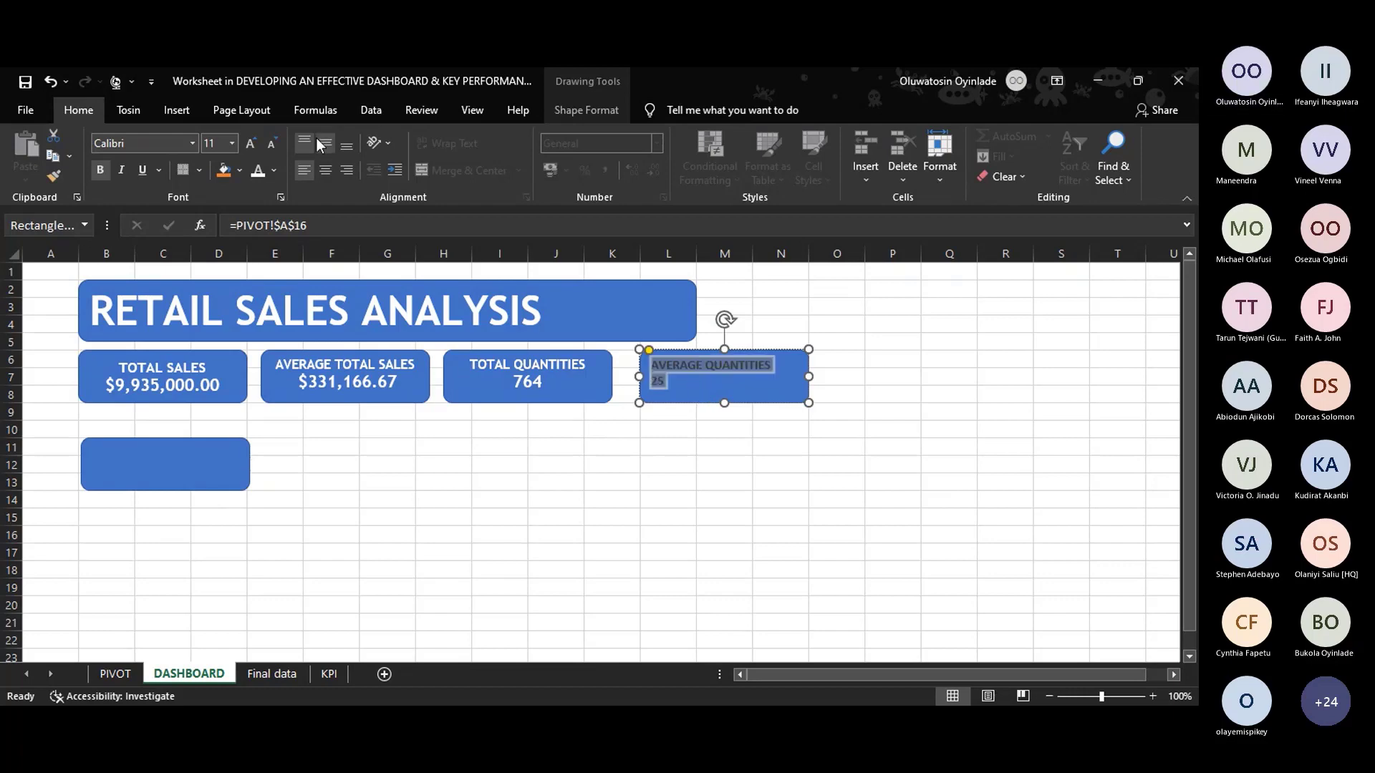
left_click(185, 143)
type("Trebuchet MS")
key("Tab")
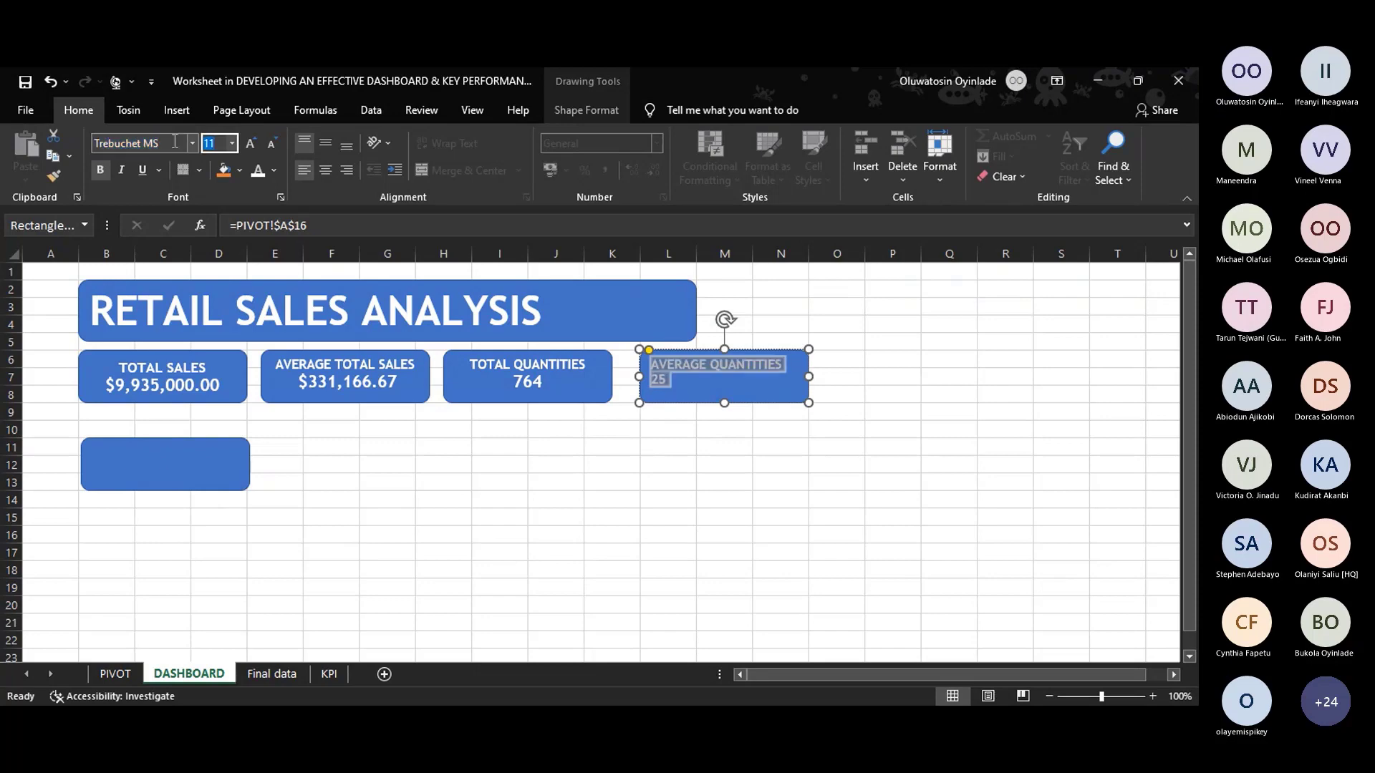
type("1")
key("Return")
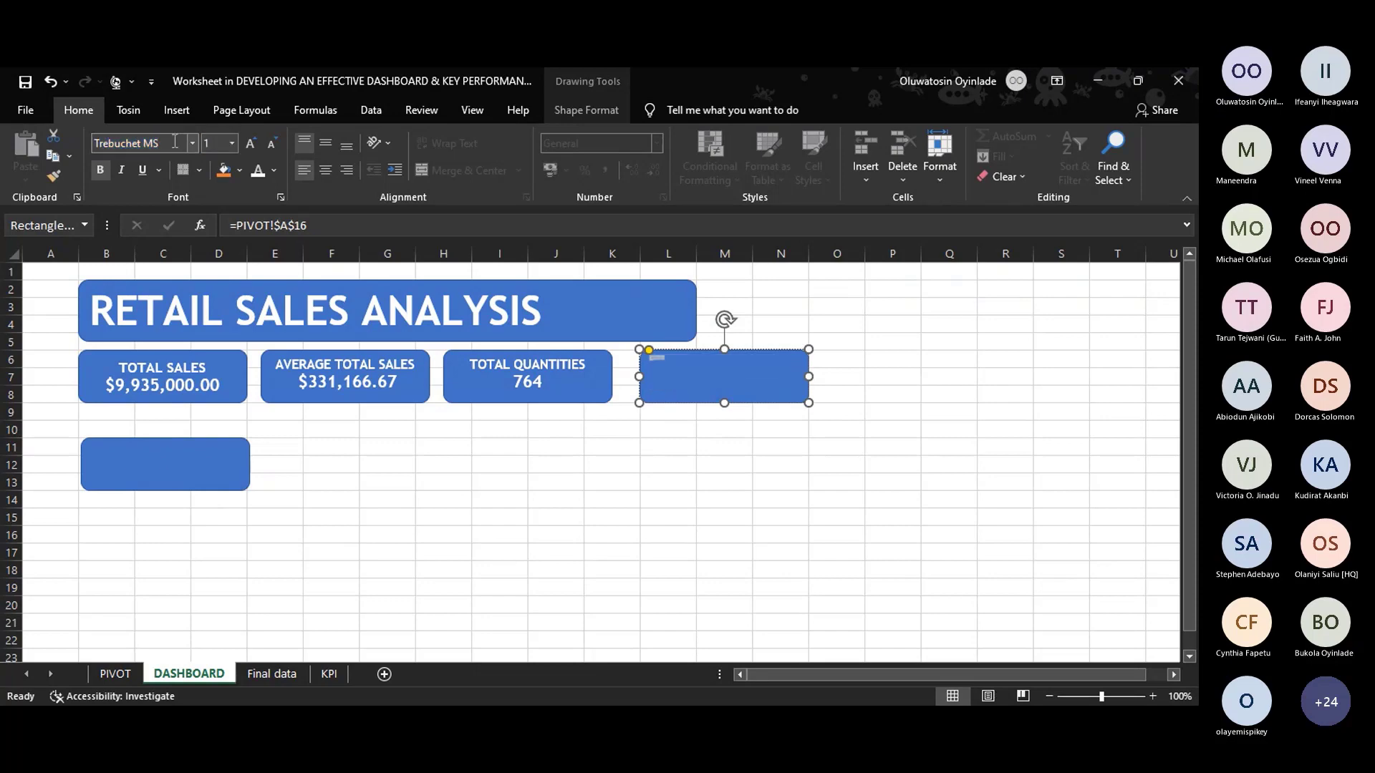
left_click(212, 142)
type("1")
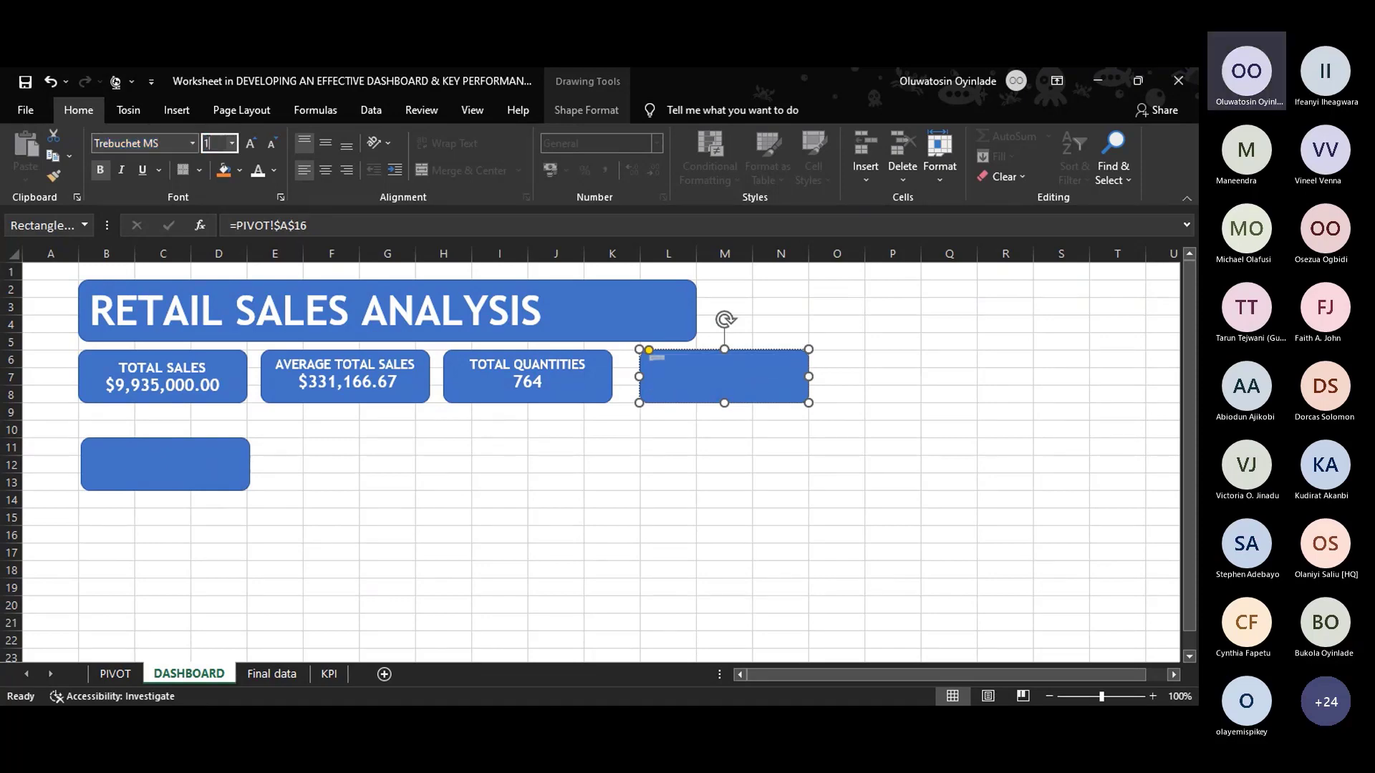
type("3")
key("Return")
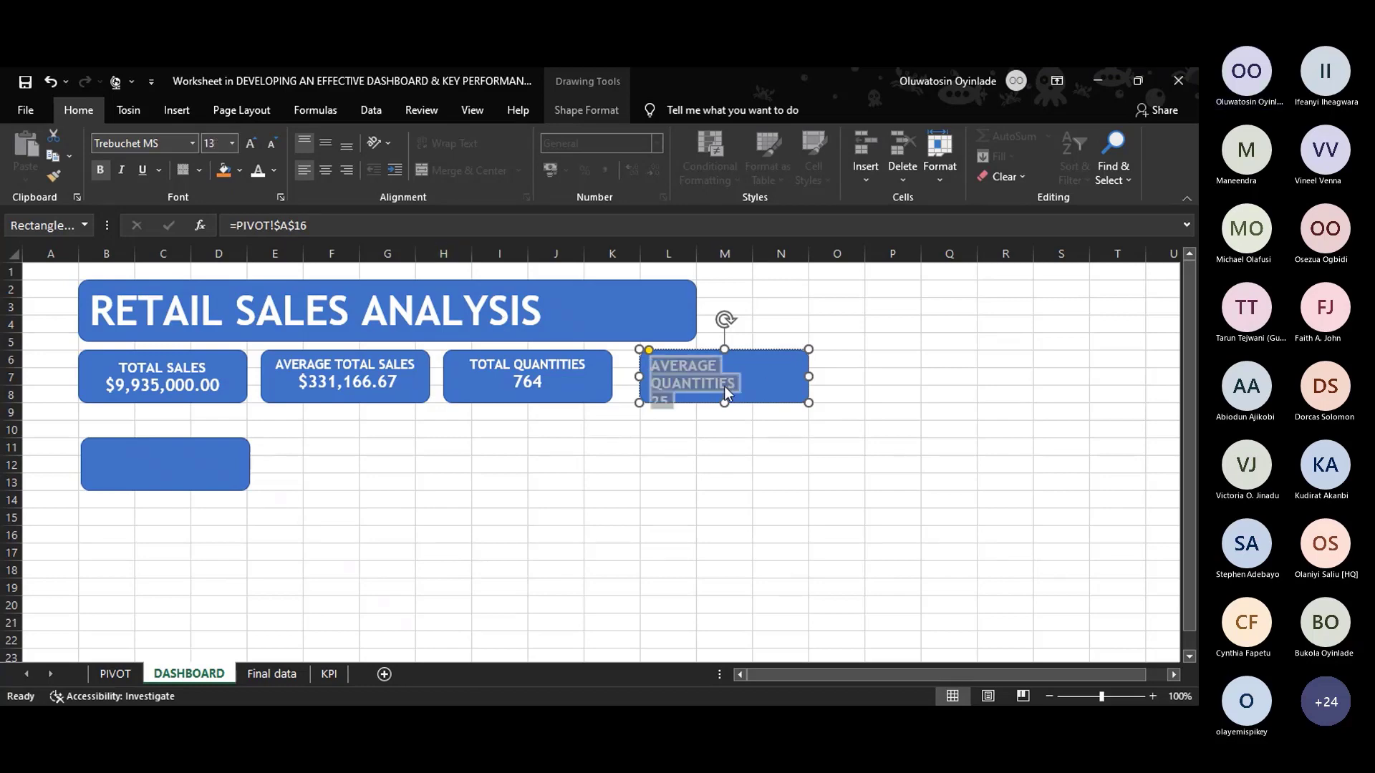
Set the AVERAGE QUANTITIES label to 11 pt and centre the card's text horizontally.
key("Escape")
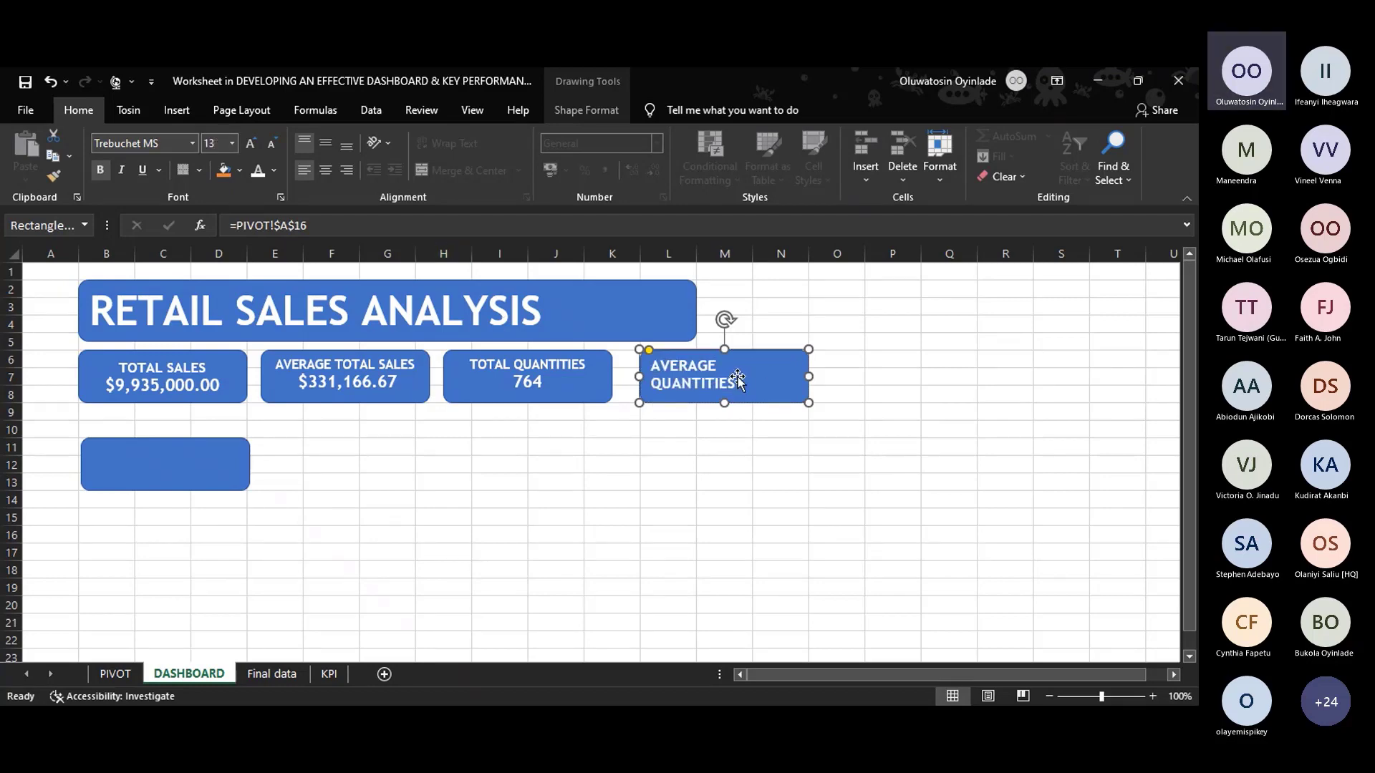
left_click(735, 381)
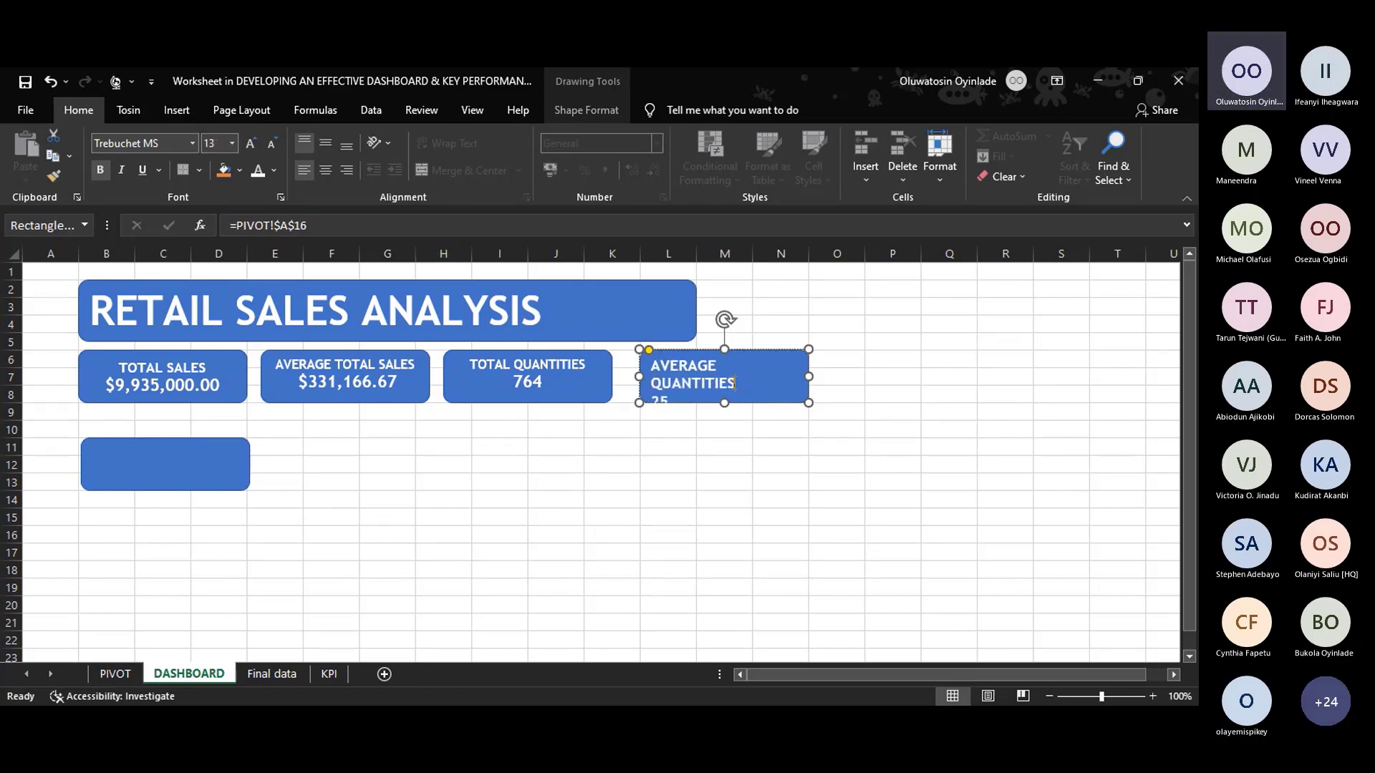
triple_click(703, 370)
left_click(217, 143)
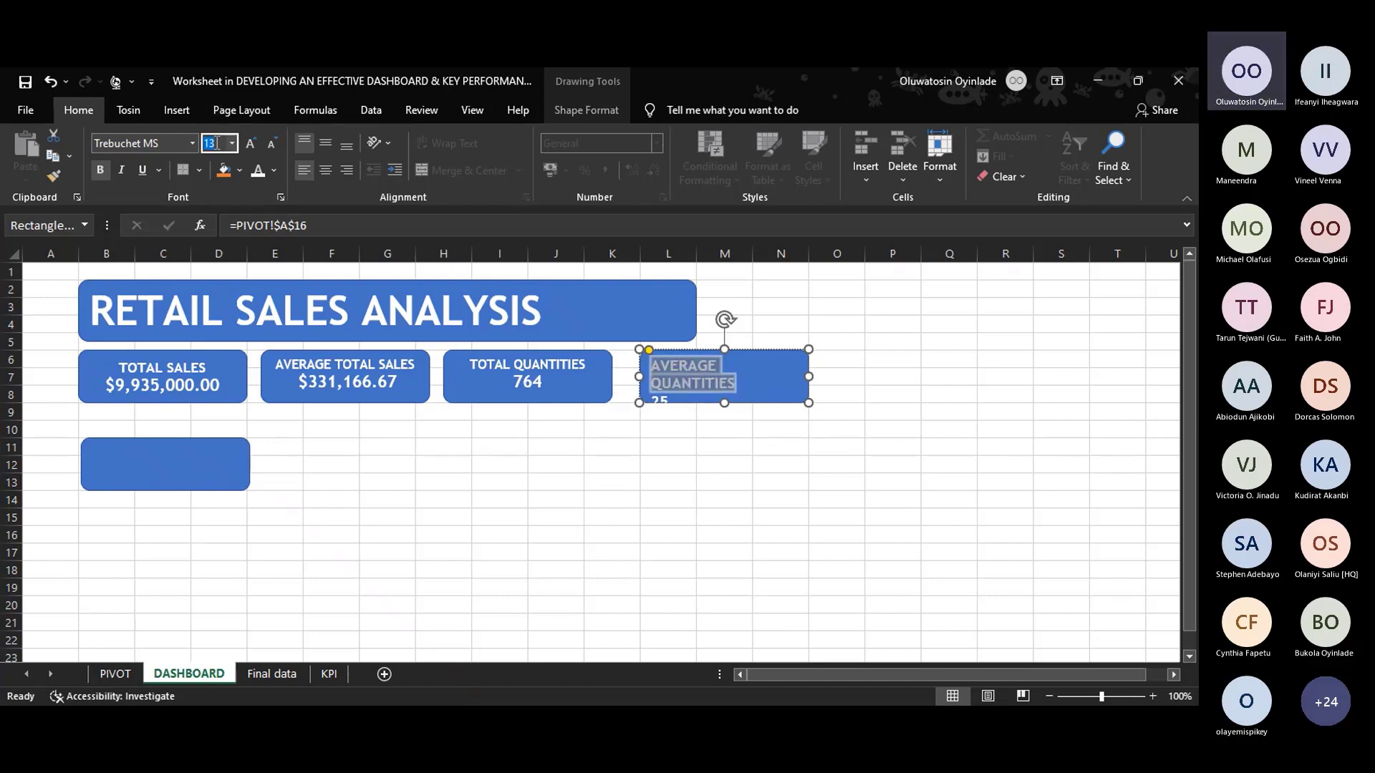
type("11")
key("Return")
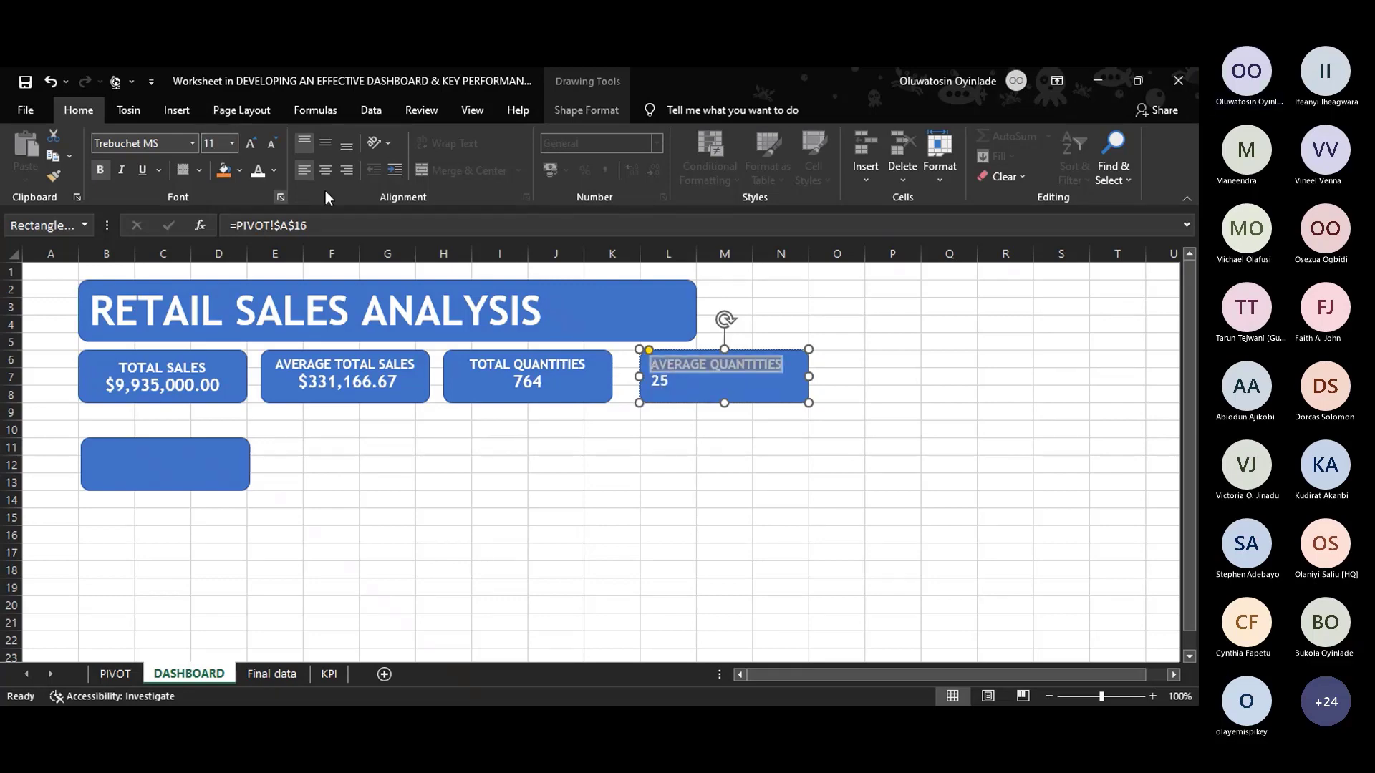
left_click(320, 170)
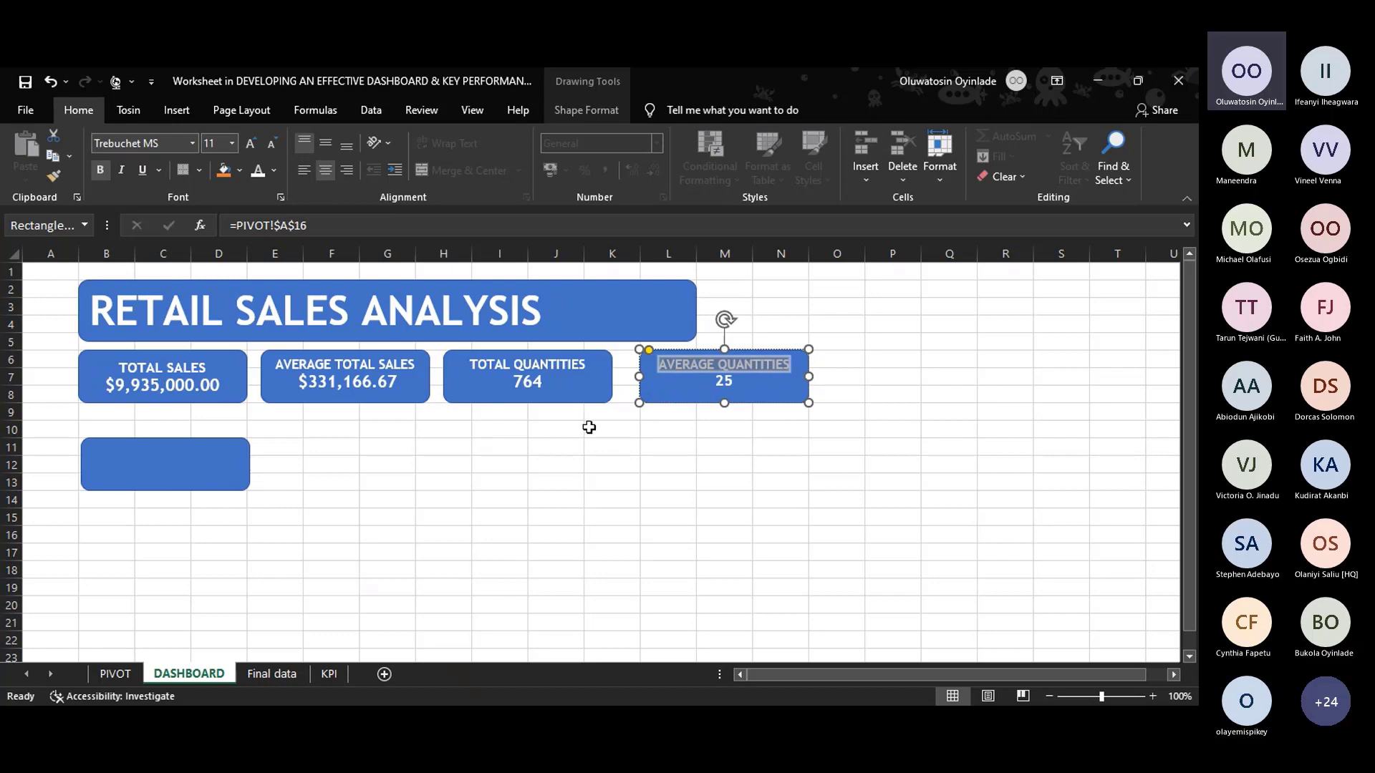
Enlarge the value in the AVERAGE QUANTITIES card to 14 pt.
key("Escape")
left_click(718, 381)
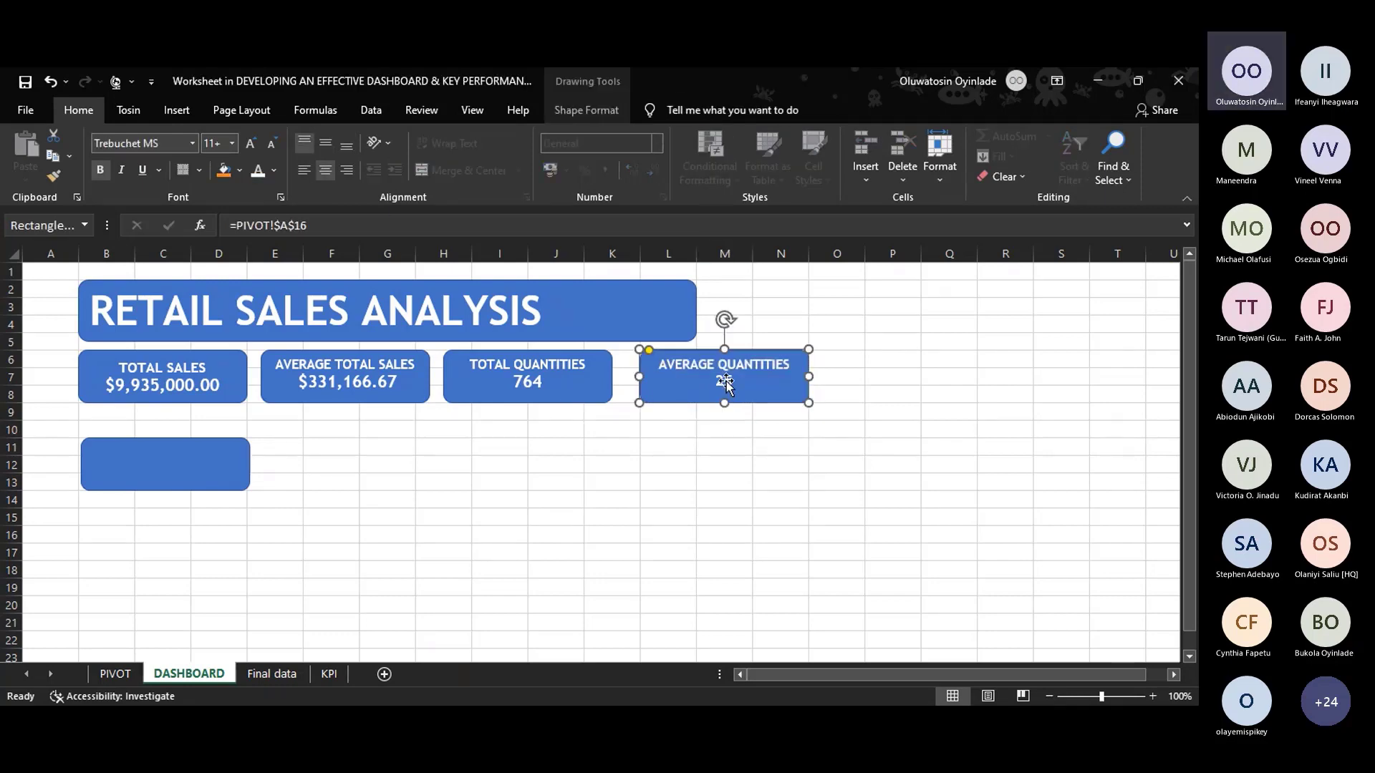
left_click(718, 381)
key("Return")
key("BackSpace")
key("Return")
key("Return")
left_click(219, 147)
type("14")
key("Return")
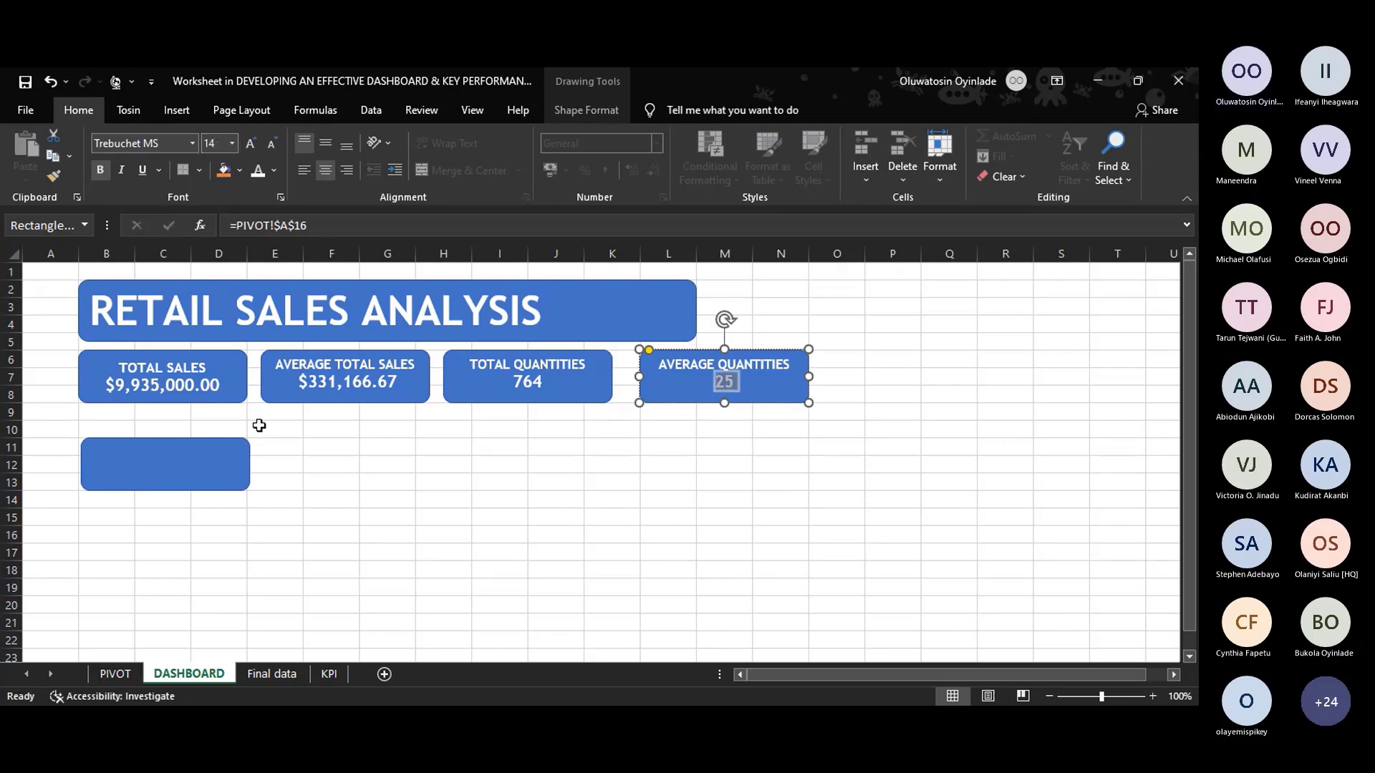
left_click(280, 417)
left_click(203, 387)
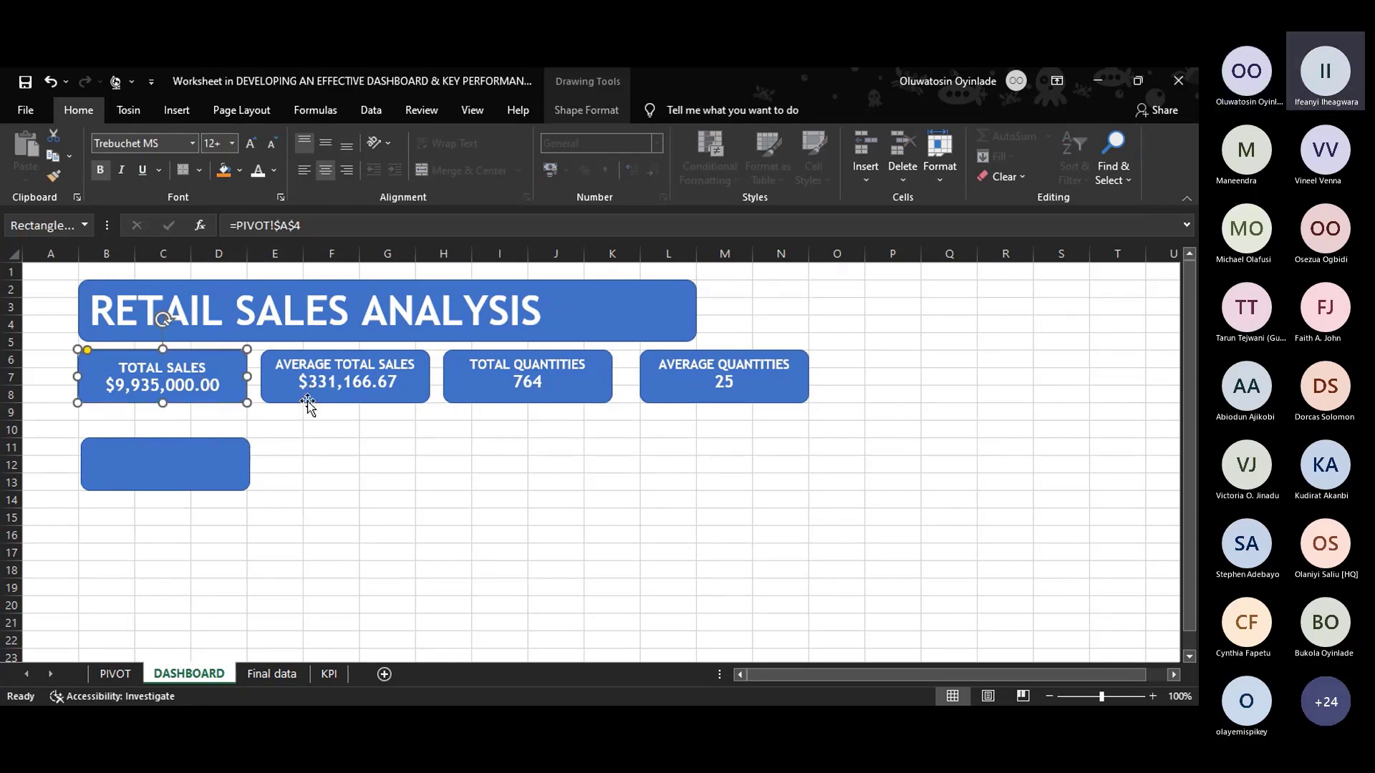
left_click(392, 448)
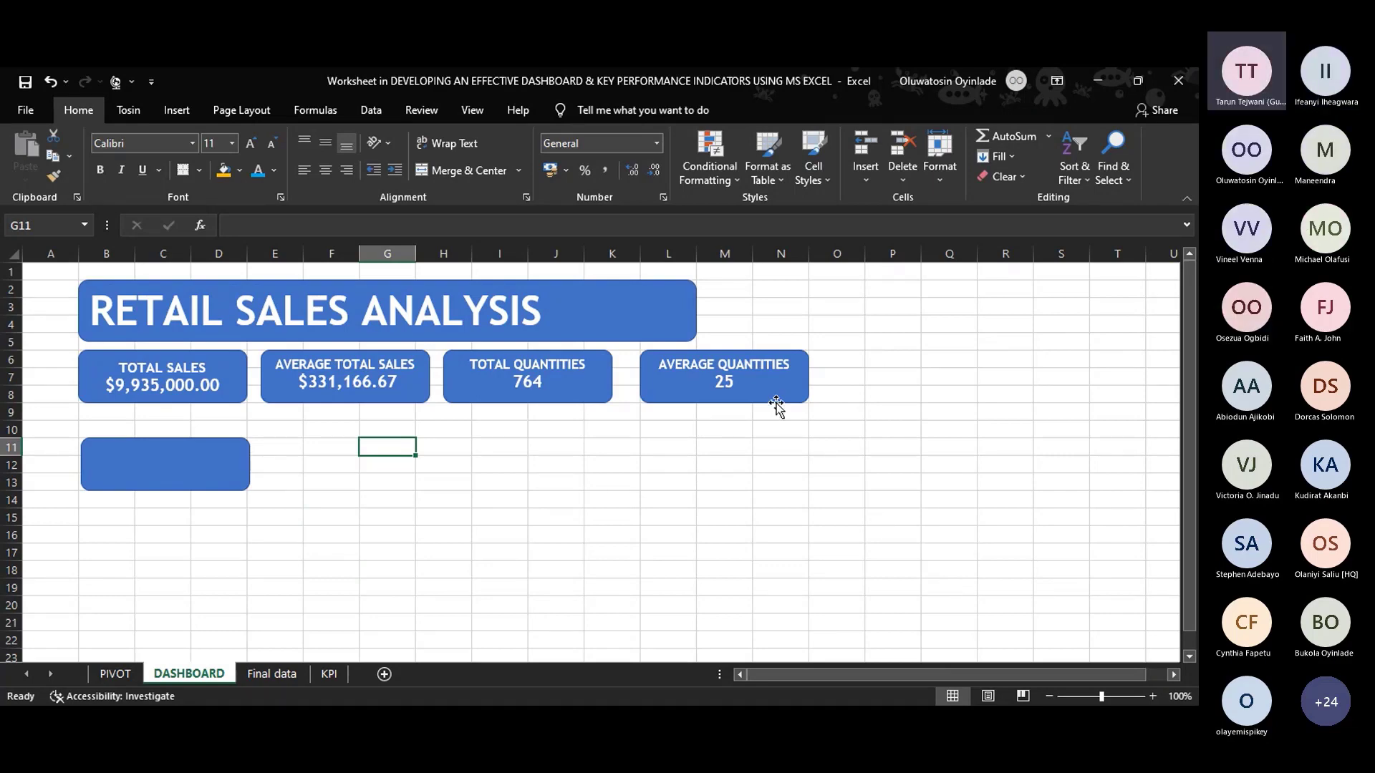
Move the AVERAGE QUANTITIES card closer to the TOTAL QUANTITIES card to narrow the gap between them.
left_click_drag(776, 402, 766, 402)
key("Left")
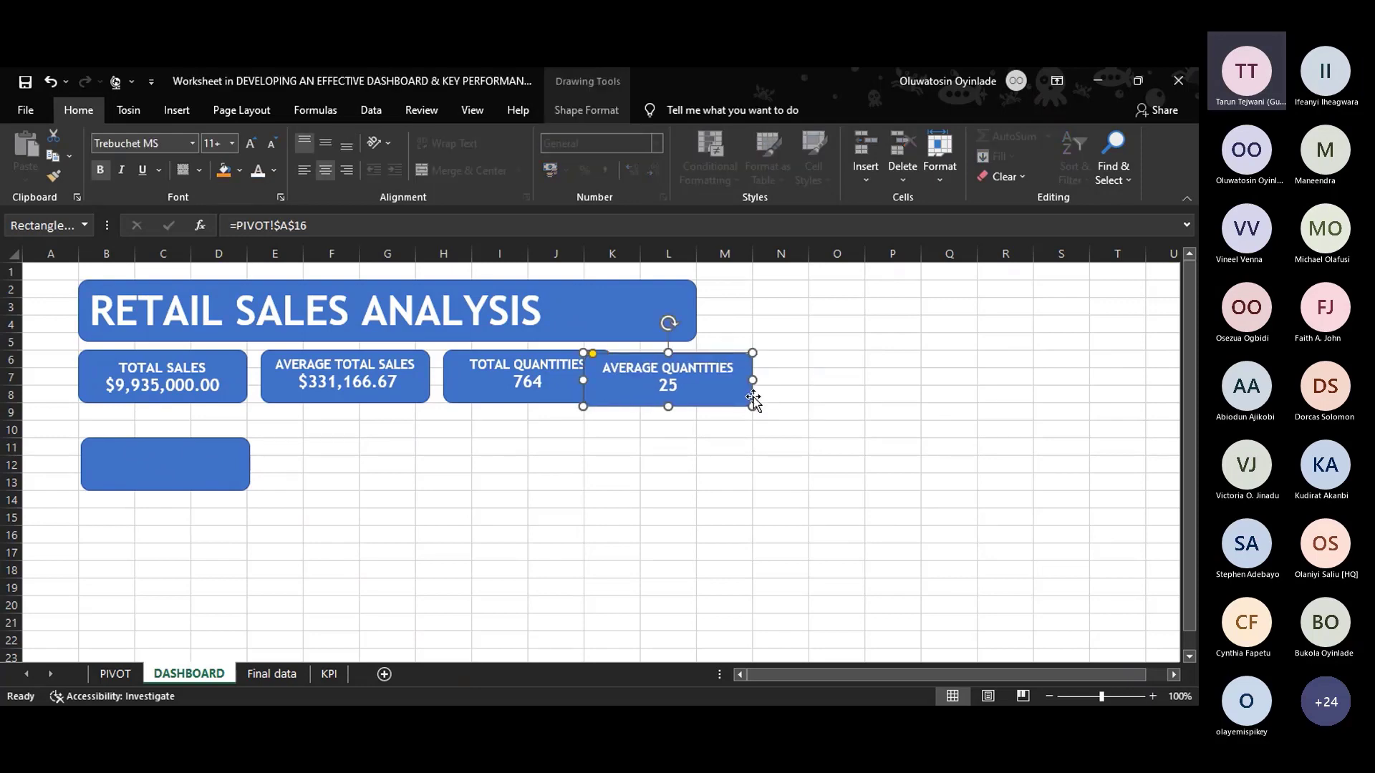
left_click_drag(732, 397, 775, 394)
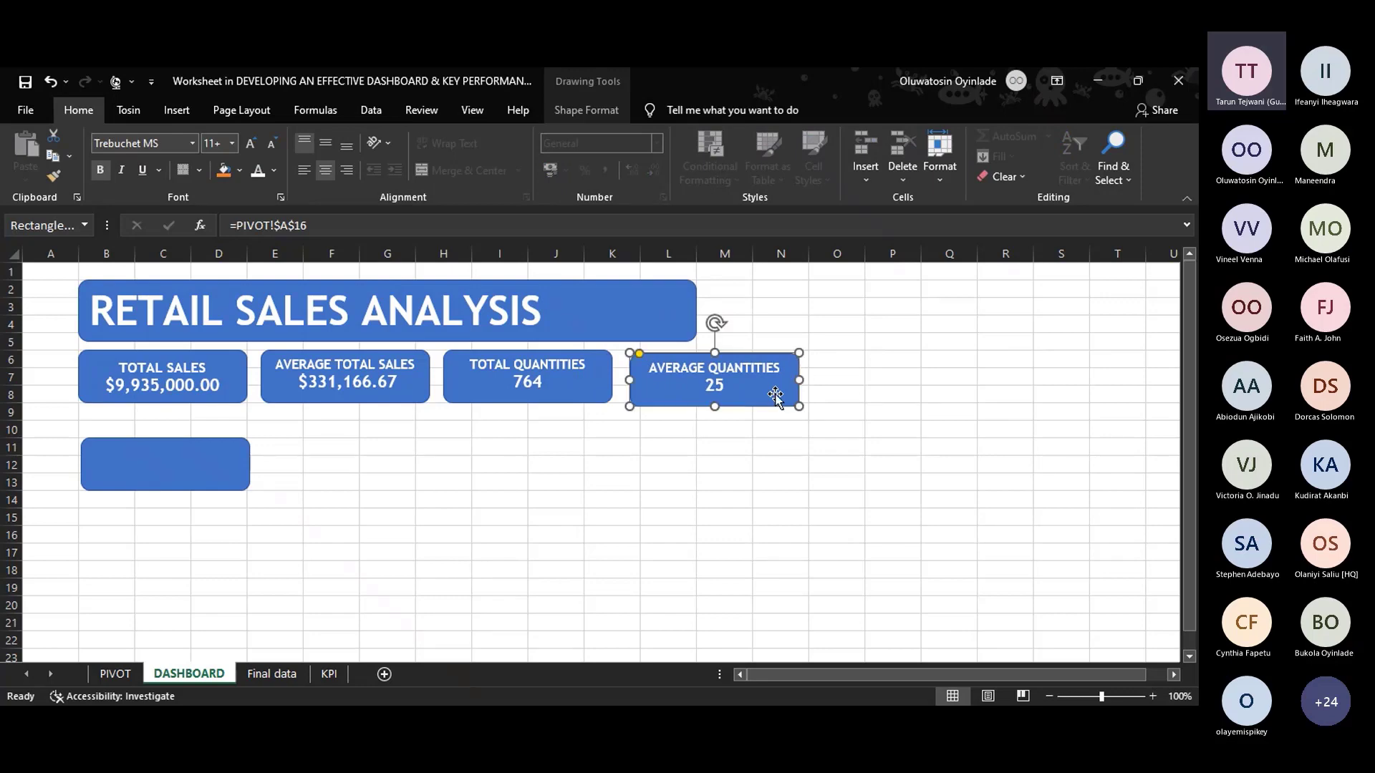
Distribute the four KPI cards horizontally and align their top edges.
left_click(592, 393, "shift")
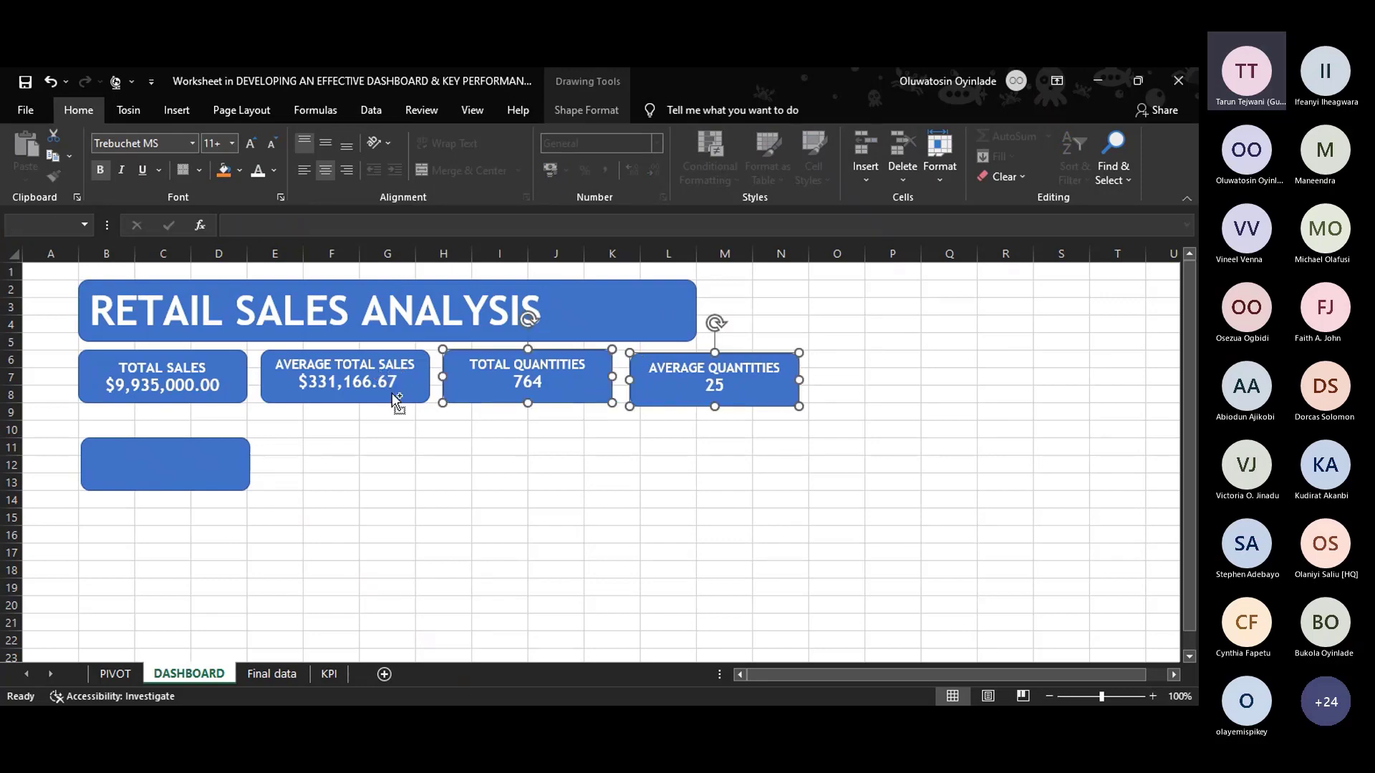
left_click(395, 398, "shift")
left_click(244, 398, "shift")
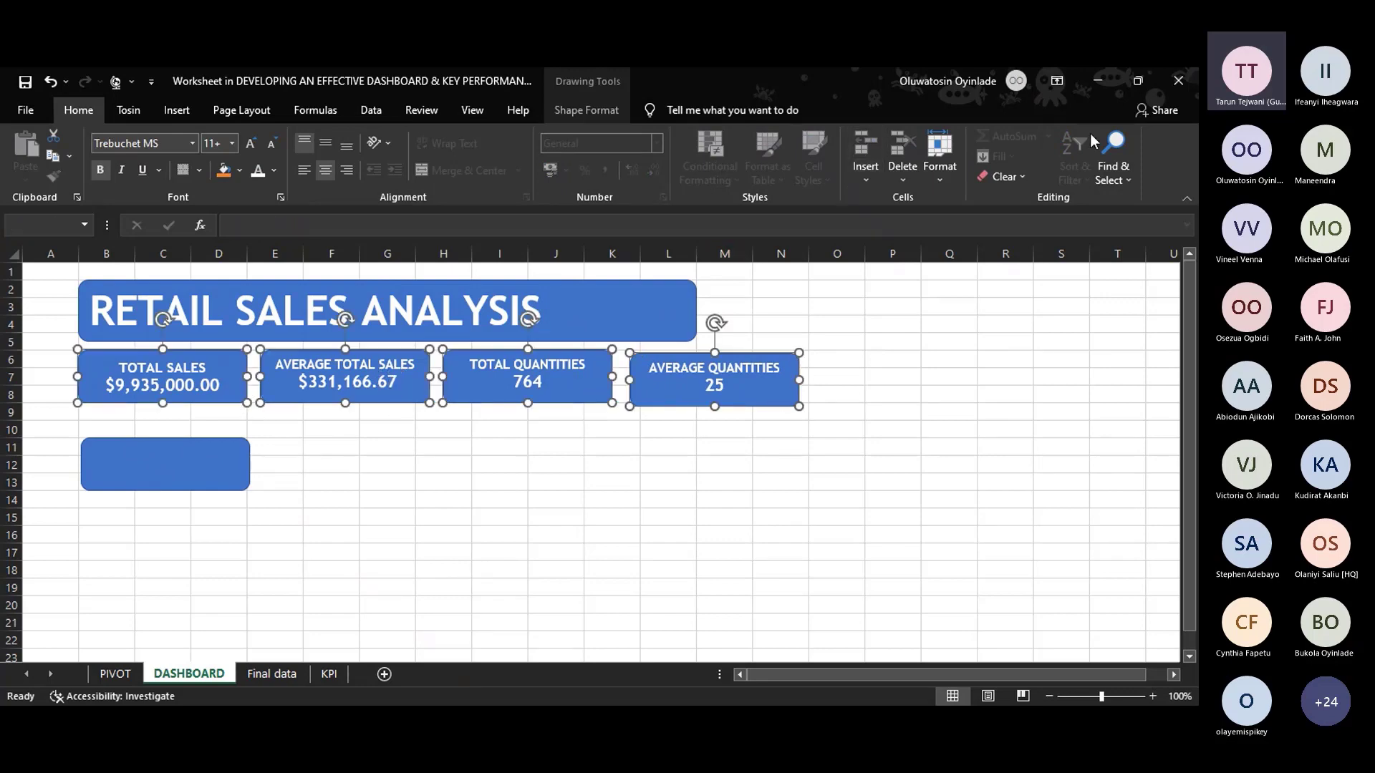
left_click(1136, 139)
left_click(578, 110)
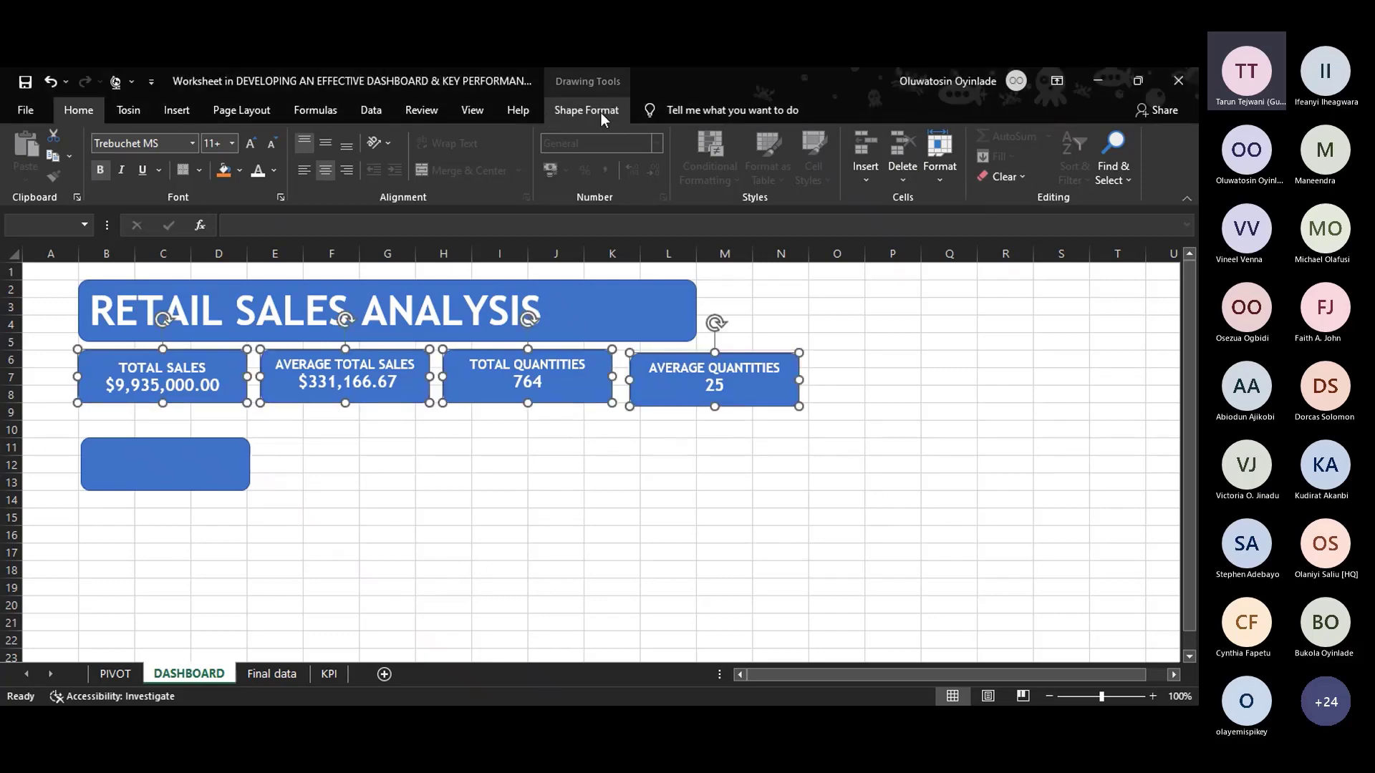
left_click(600, 113)
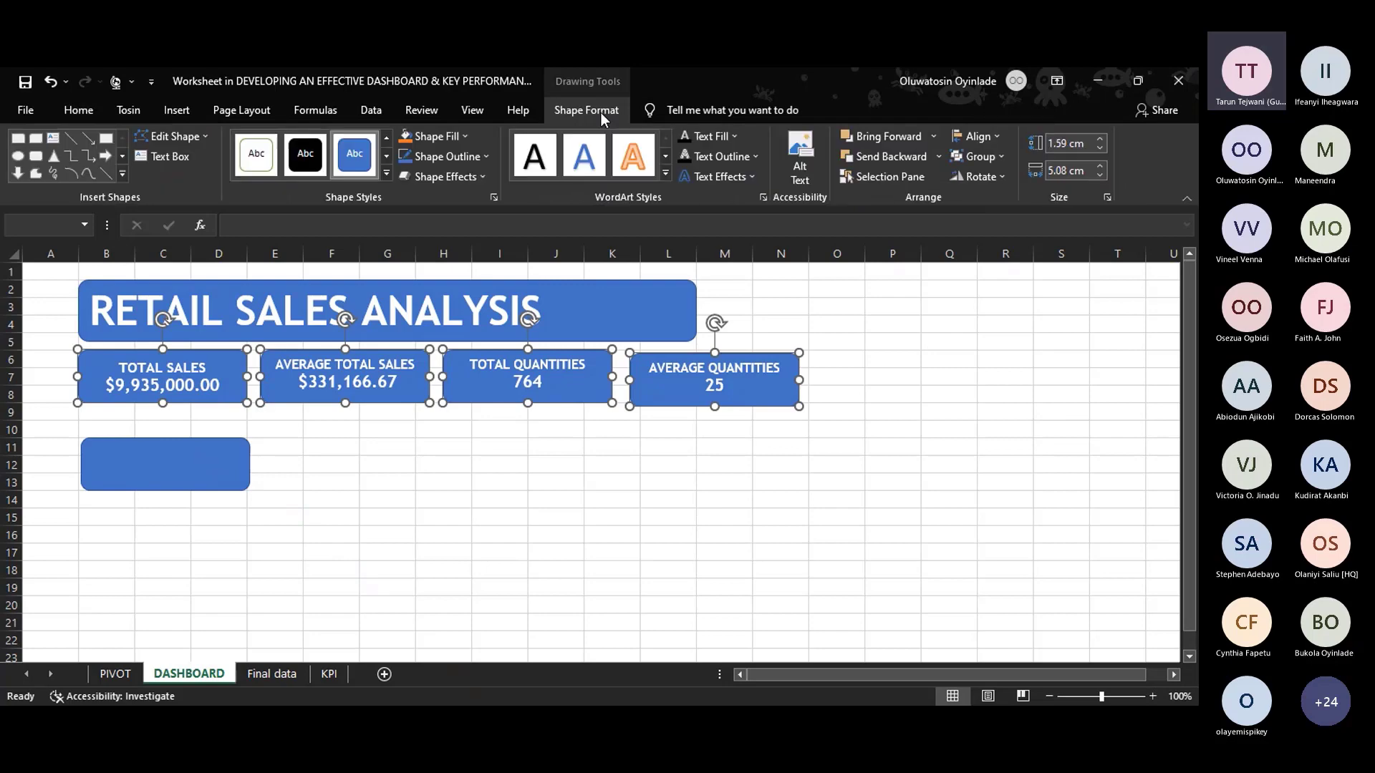
left_click(998, 136)
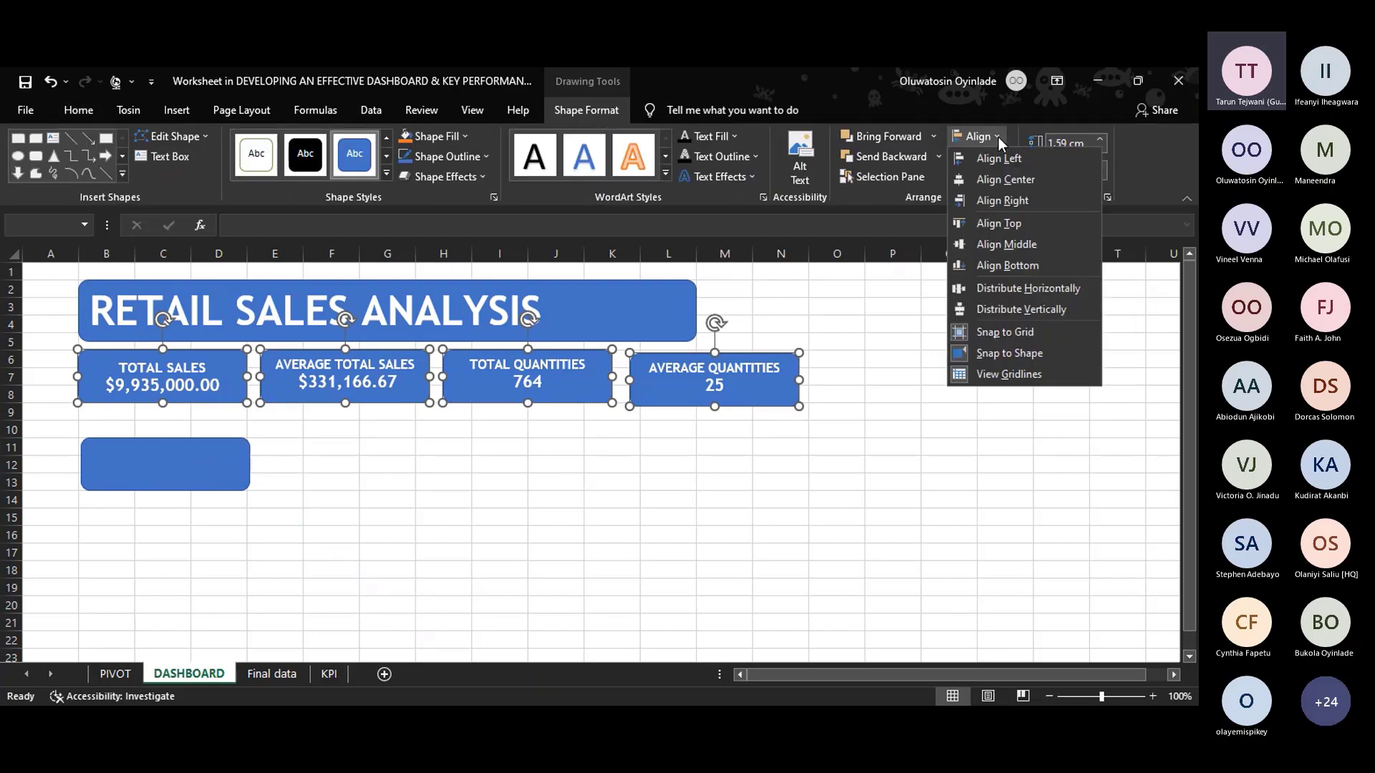
left_click(1037, 290)
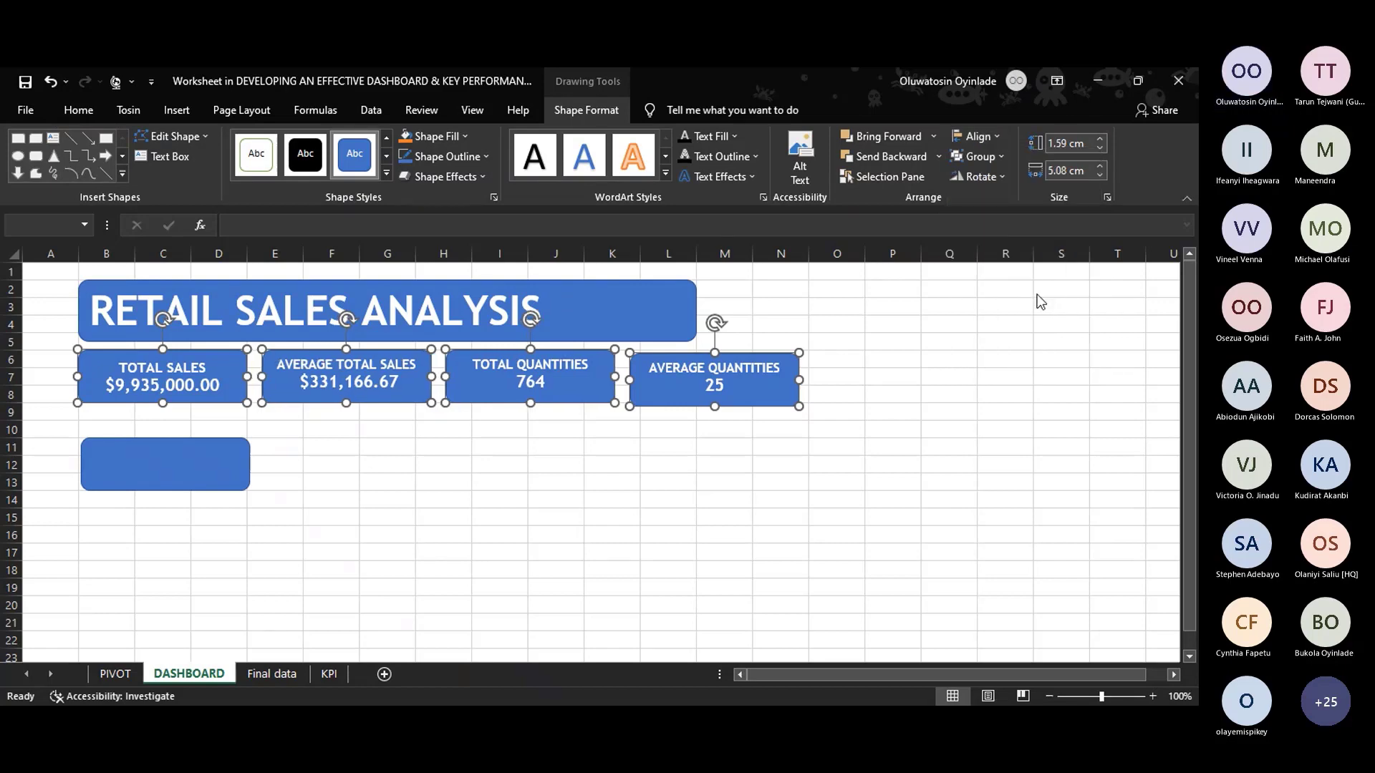
left_click(992, 139)
left_click(1020, 222)
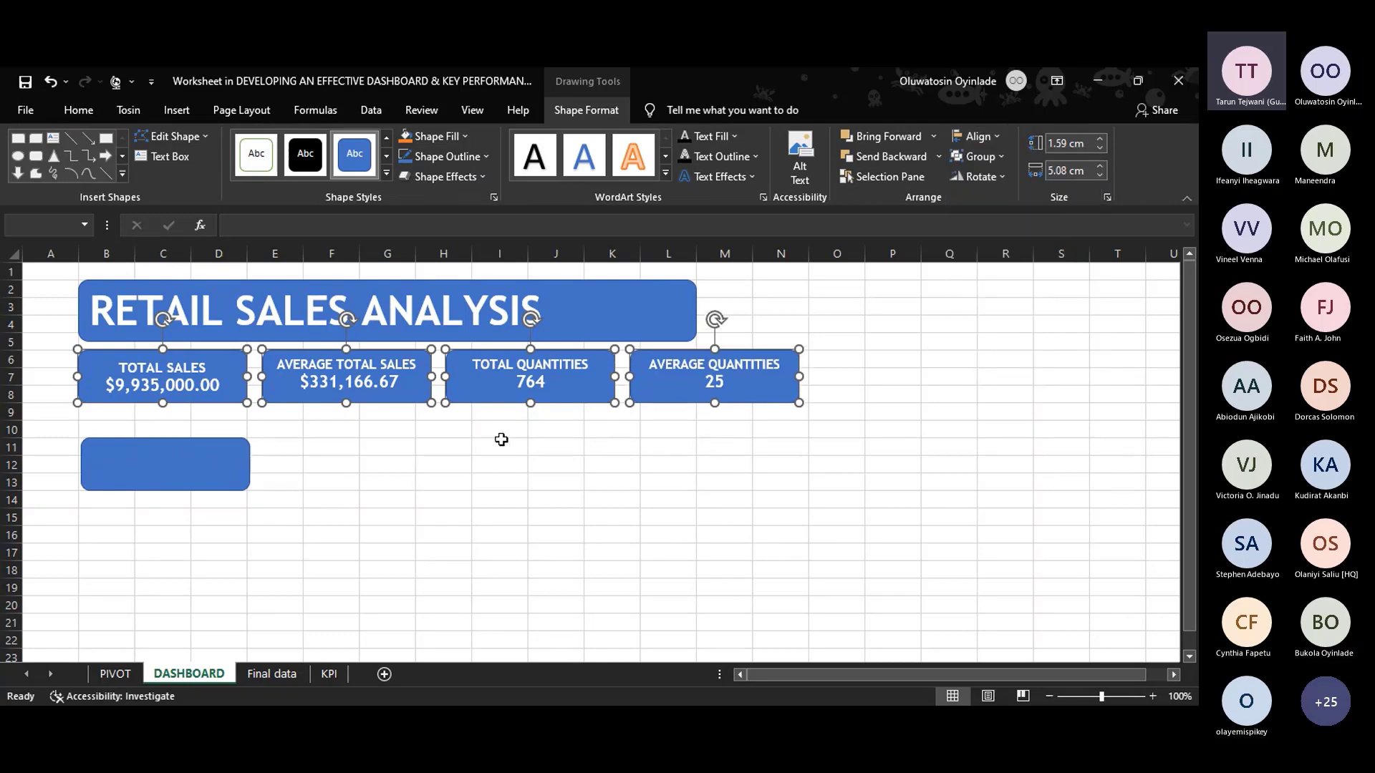
left_click(499, 432)
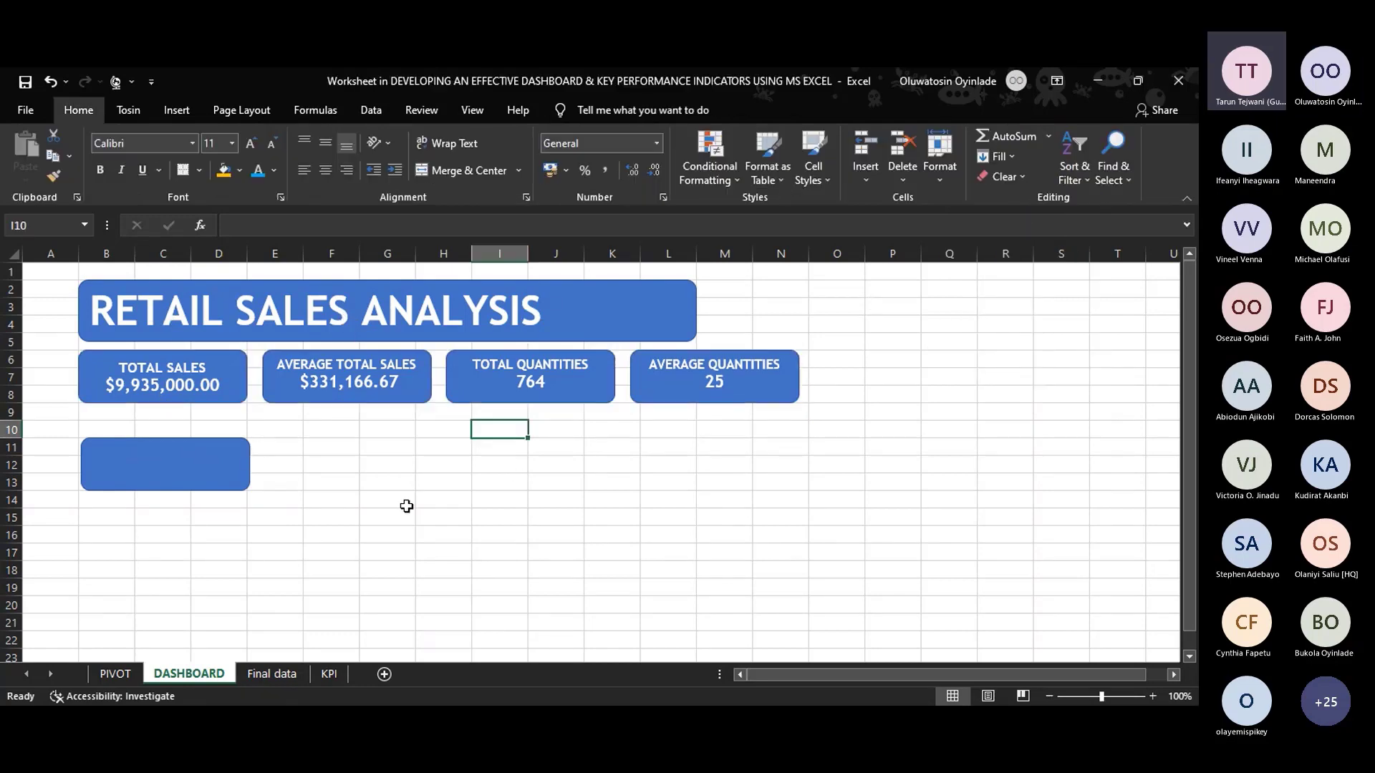
Total the Sales column with AutoSum in cell E32, directly beneath the table on the Final data sheet.
left_click(270, 673)
scroll(422, 455, "down", 6)
scroll(430, 448, "up", 4)
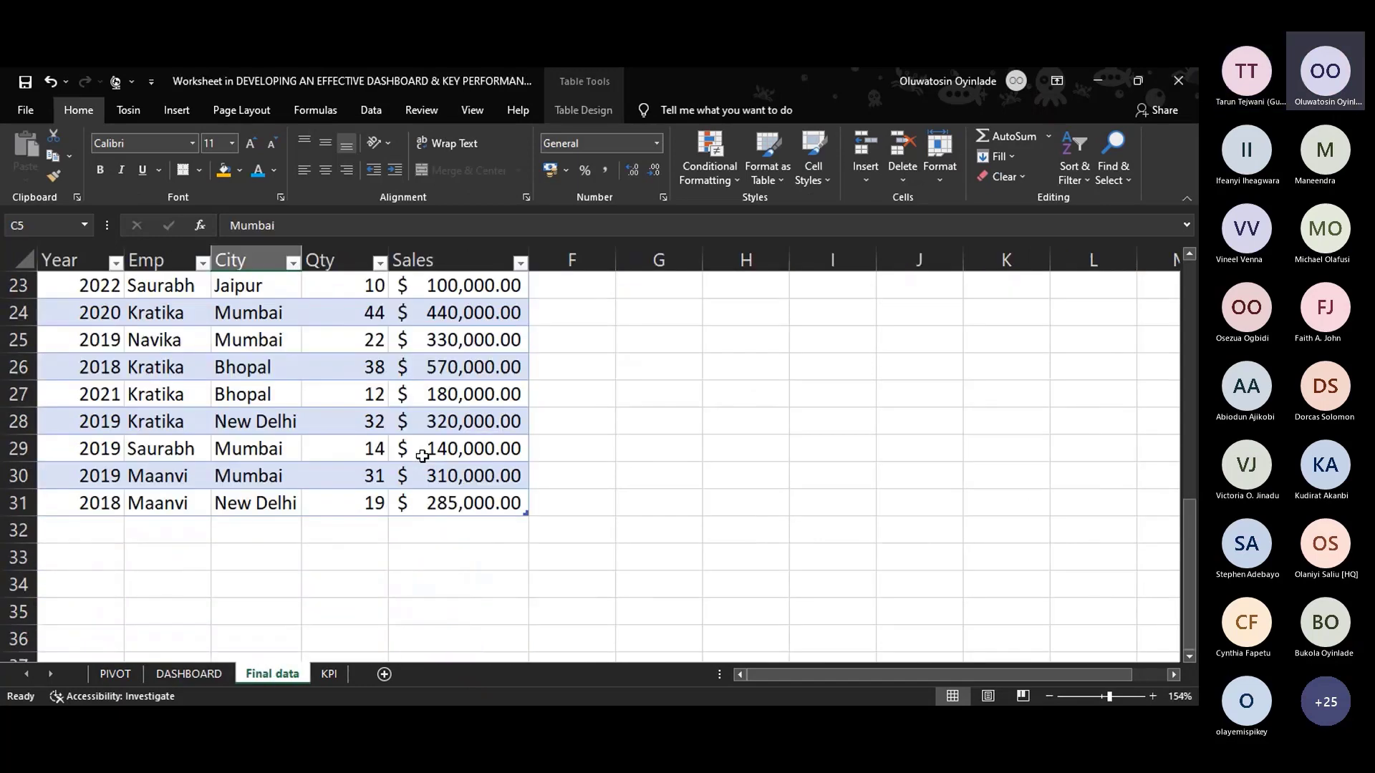
left_click(463, 530)
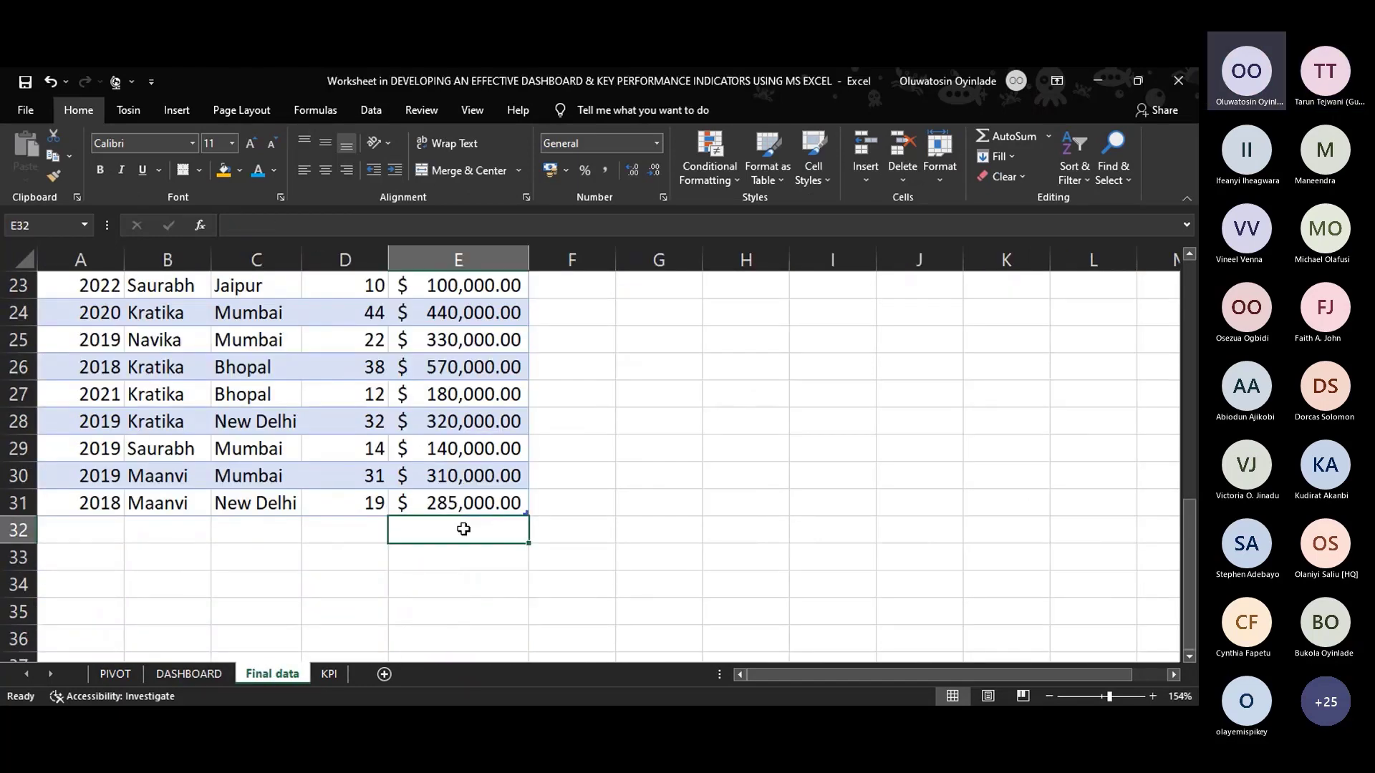
key("alt+equal")
key("Return")
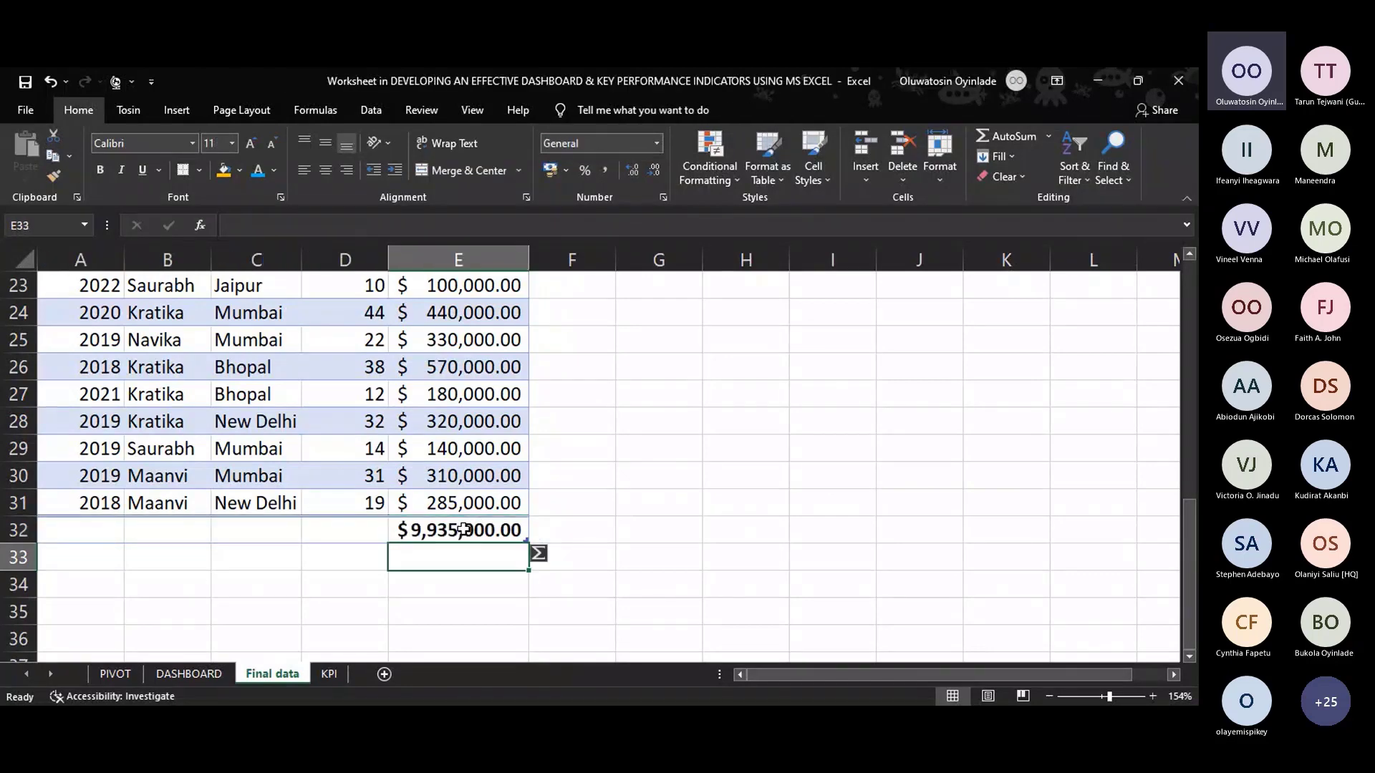
left_click(463, 530)
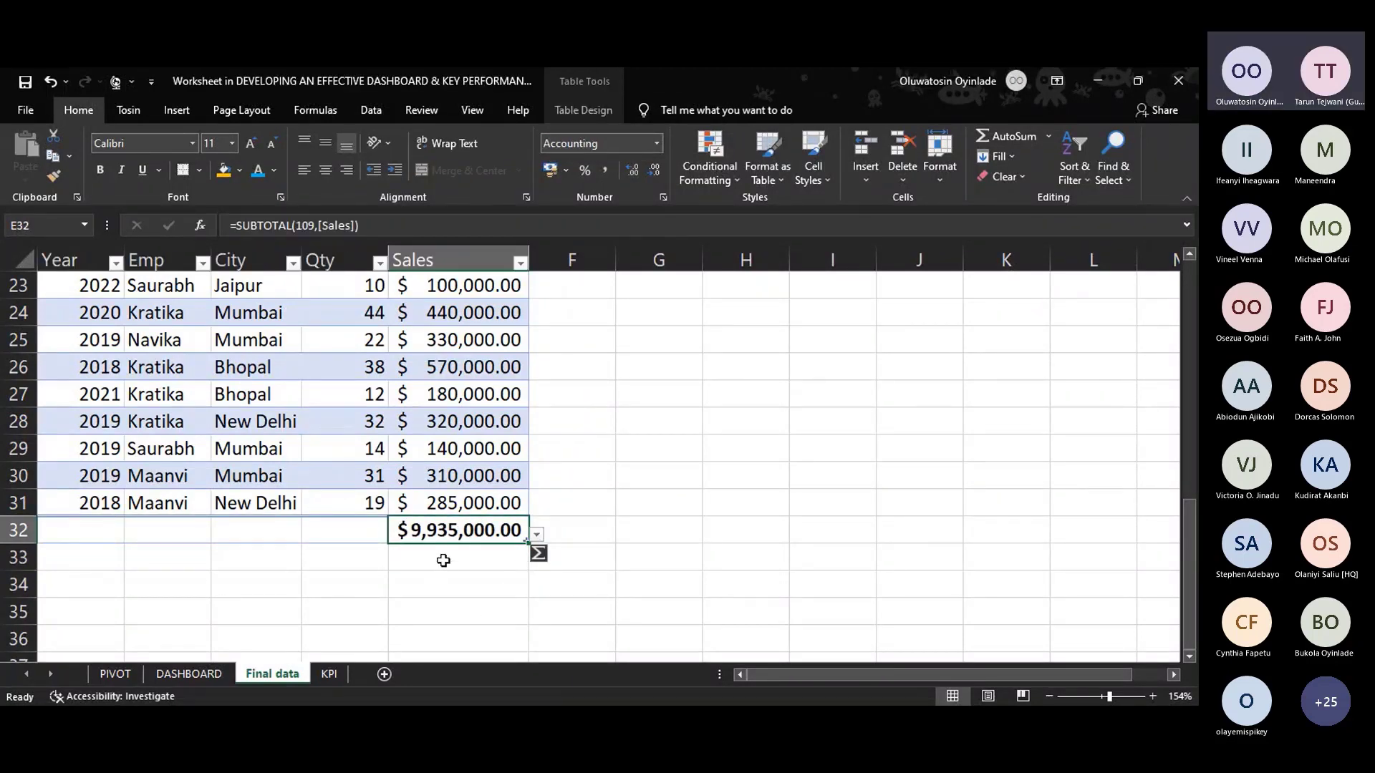
Duplicate the AVERAGE QUANTITIES card on the DASHBOARD sheet, placing the copy beside the KPI row around columns P to R.
left_click(112, 677)
left_click(181, 673)
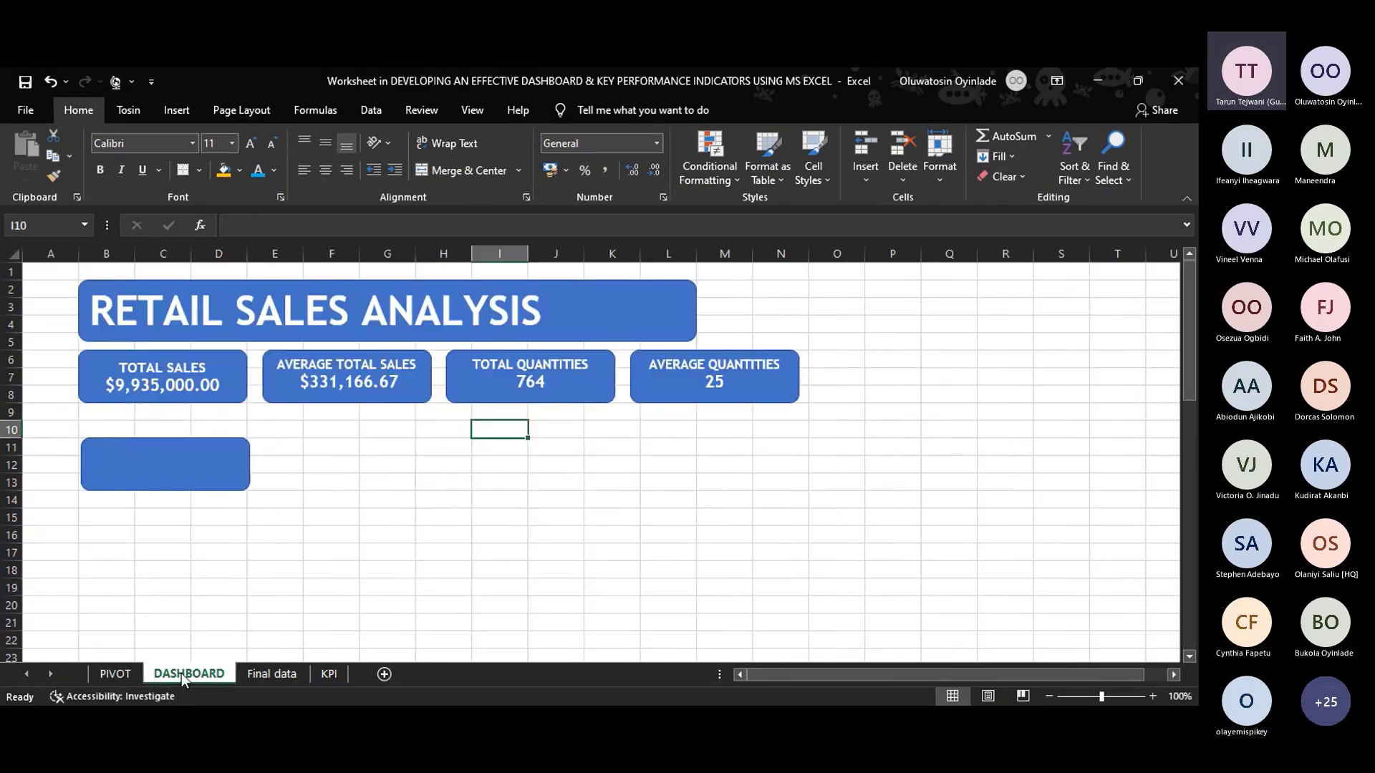
left_click(758, 398)
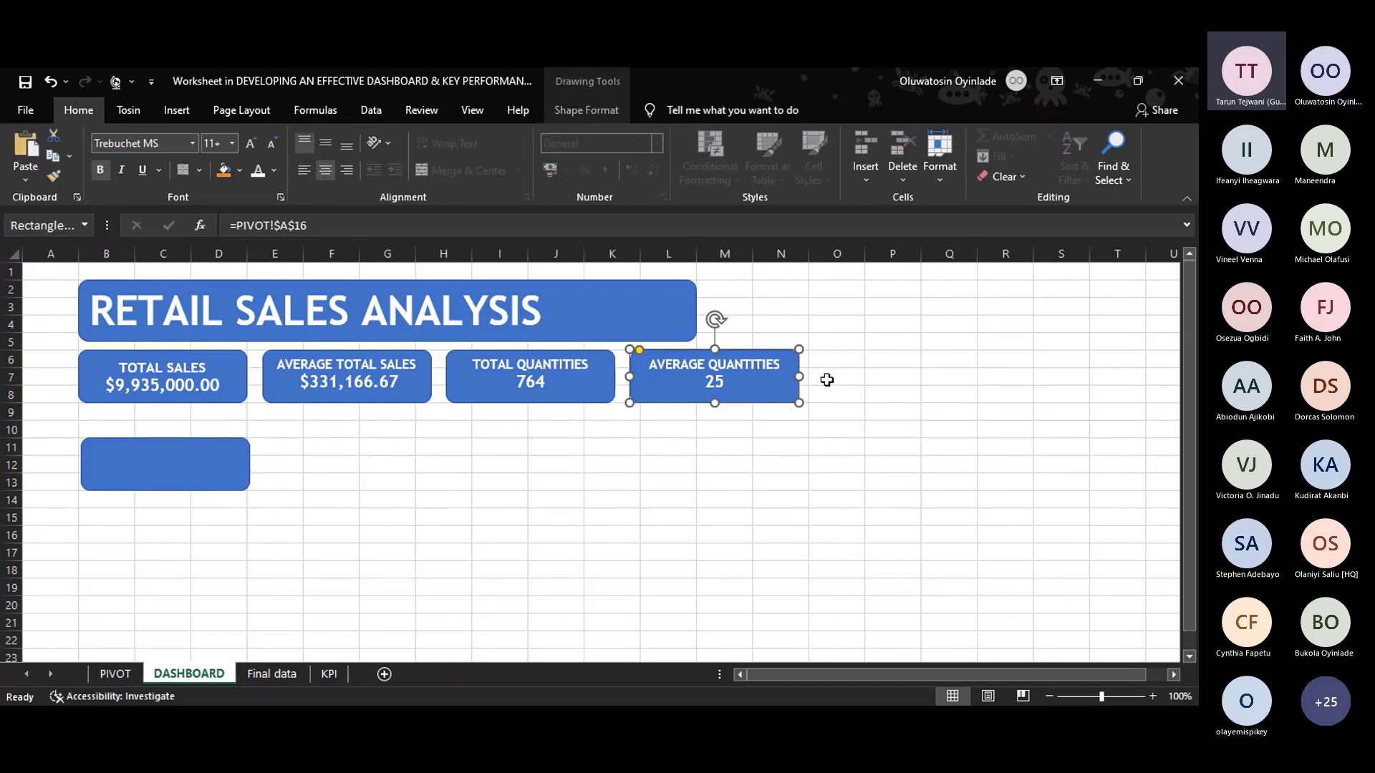
left_click(869, 362)
key("ctrl+v")
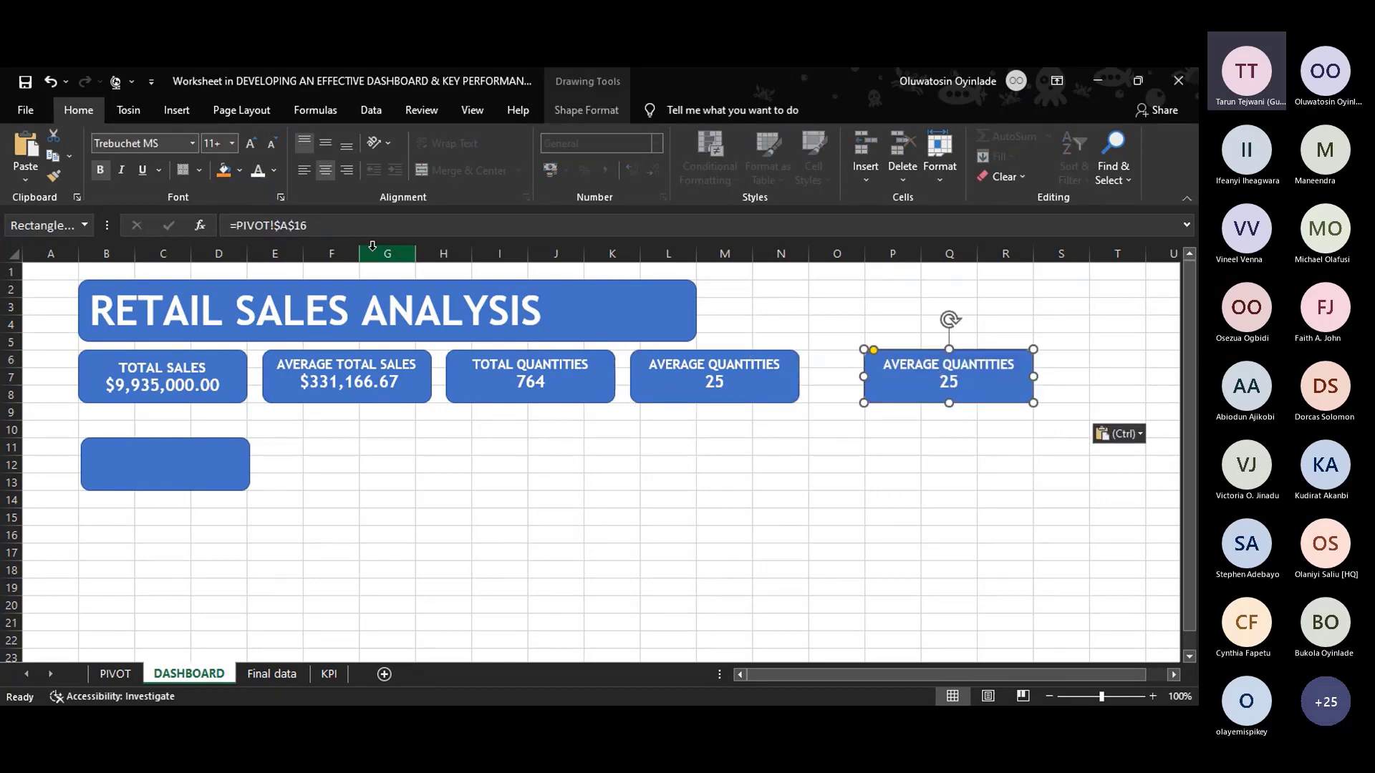
Clear the cell link from the duplicated AVERAGE QUANTITIES card around columns P to R.
left_click(354, 227)
key("BackSpace")
key("BackSpace")
key("BackSpace")
key("BackSpace")
key("BackSpace")
key("BackSpace")
key("BackSpace")
key("BackSpace")
key("BackSpace")
key("BackSpace")
key("BackSpace")
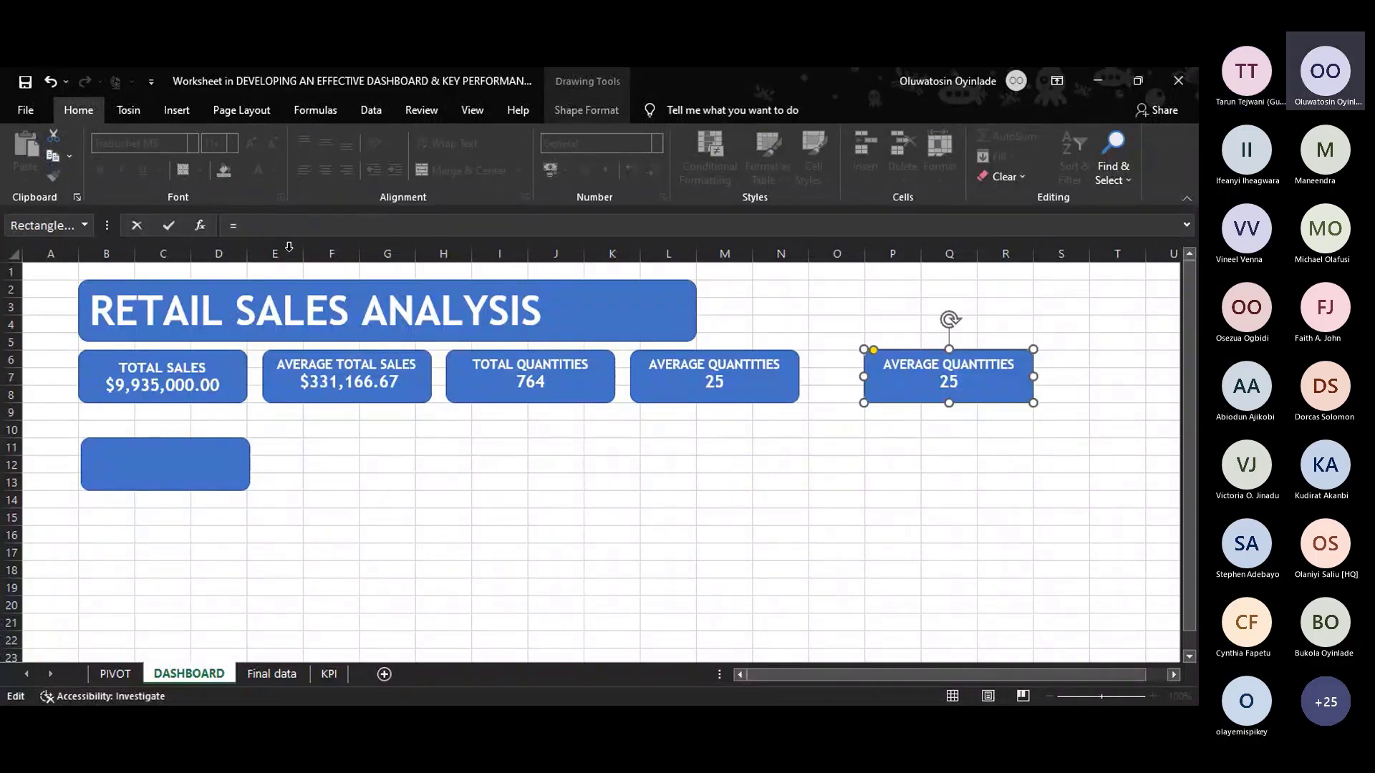
key("BackSpace")
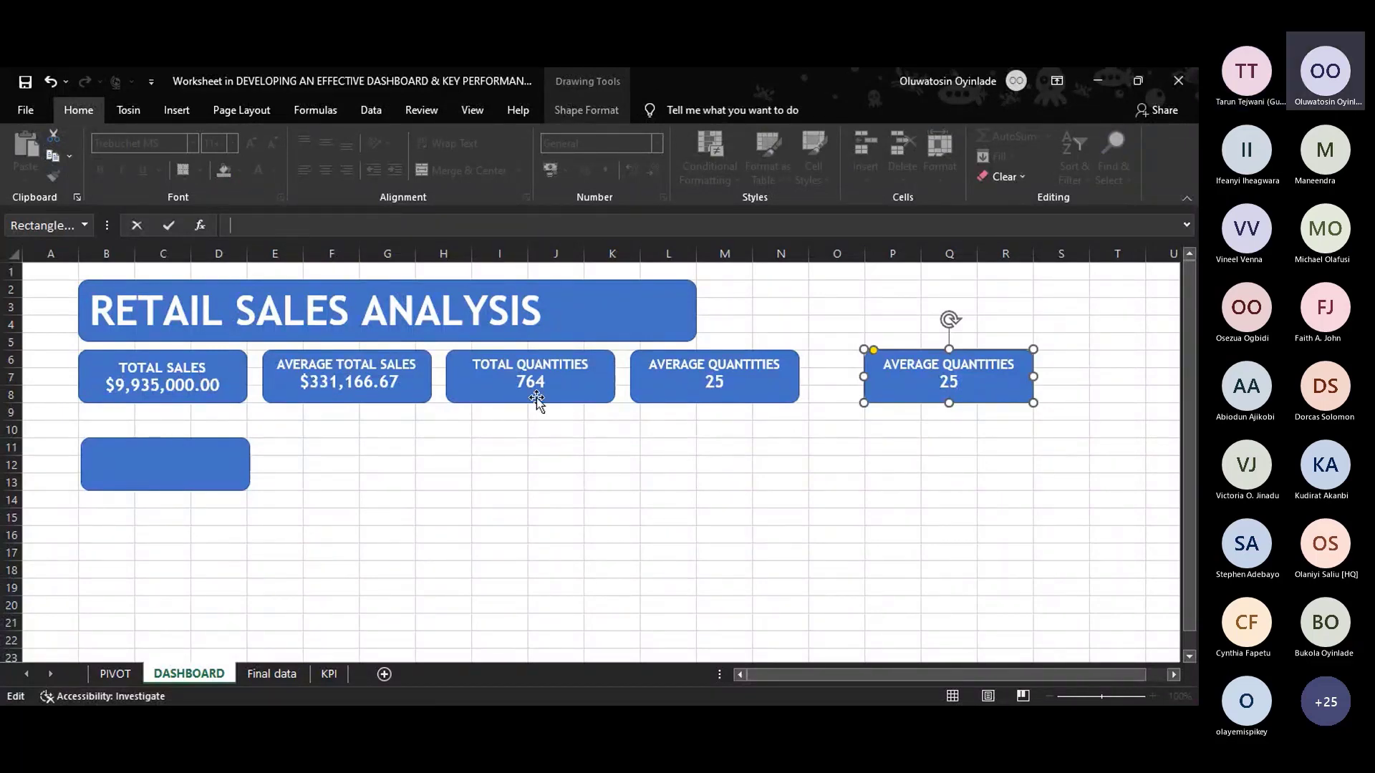
left_click(848, 412)
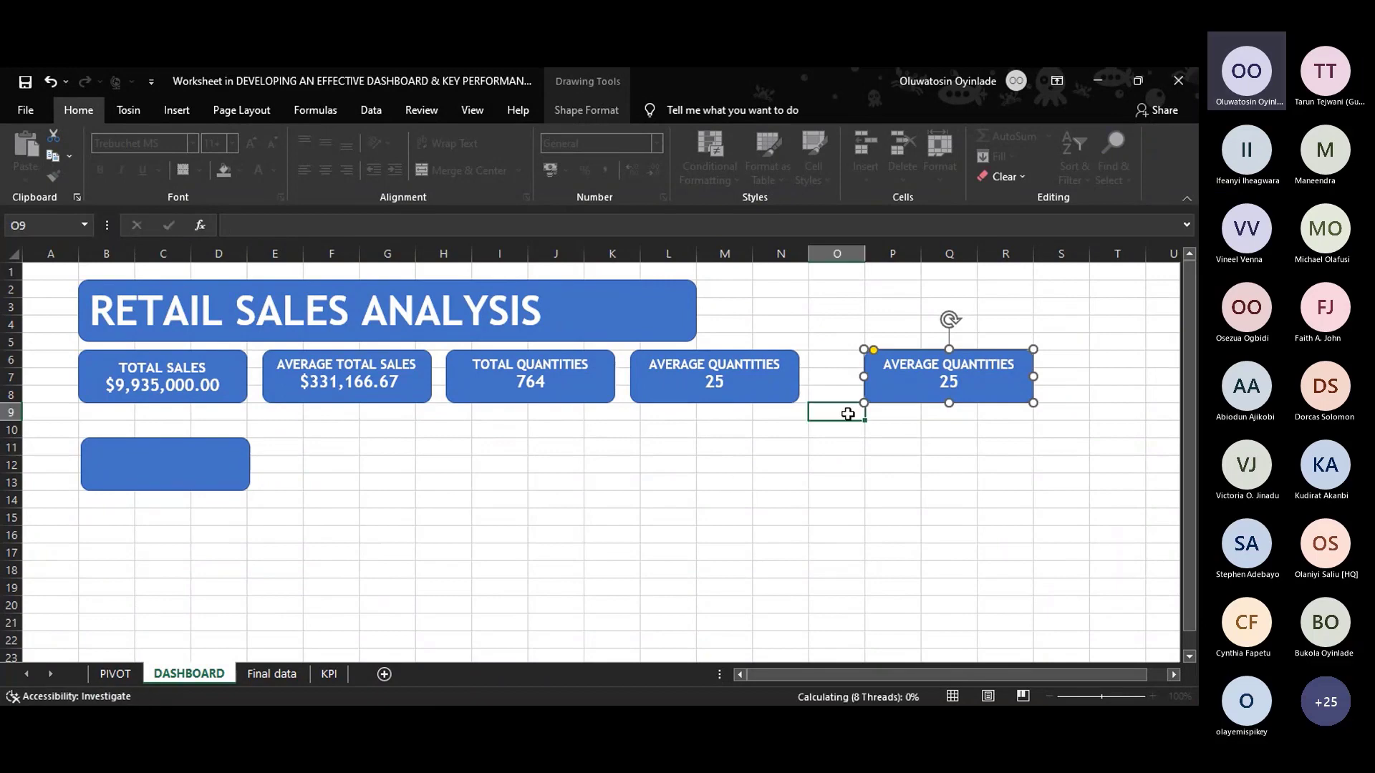
left_click(967, 373)
left_click(957, 366)
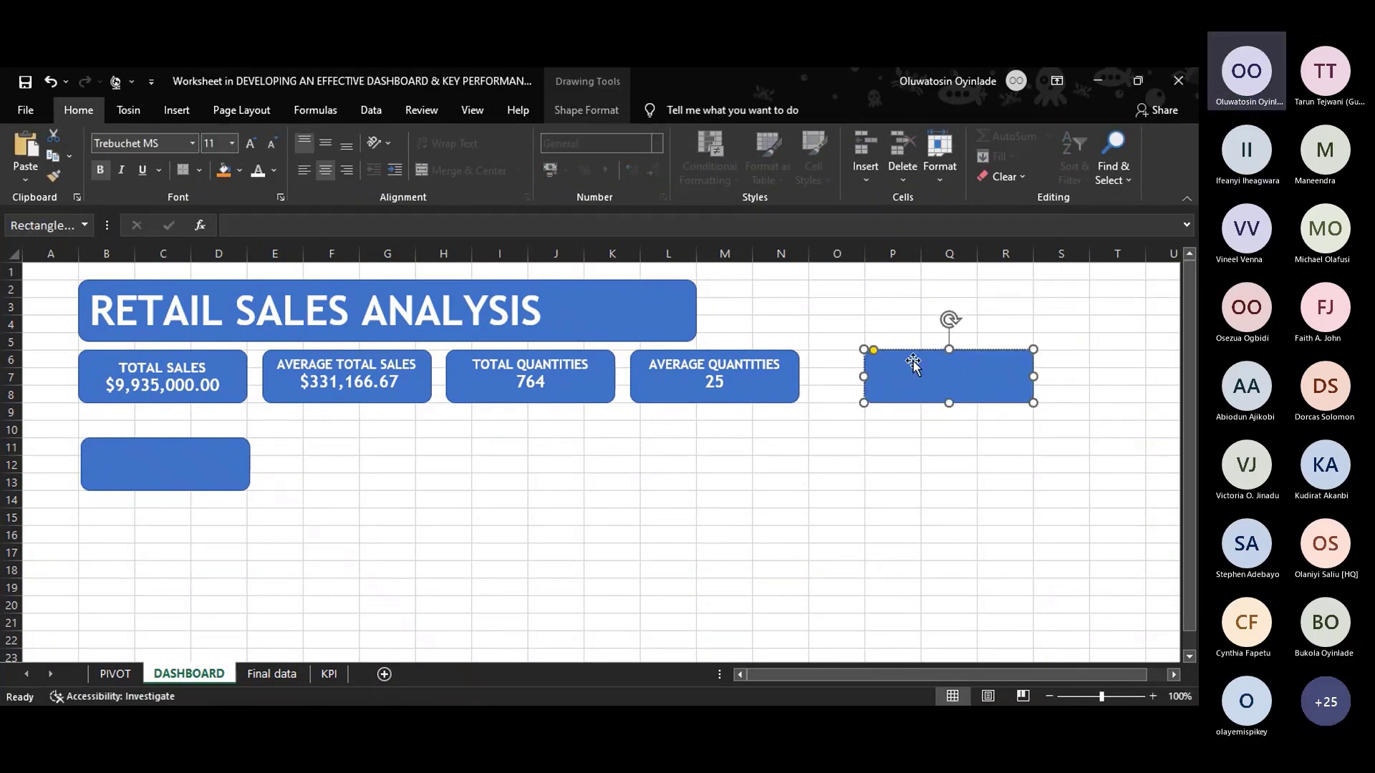
Try to link the blank duplicate card to the Sales total in cell E32 of the Final data sheet.
left_click(922, 409)
left_click(922, 397)
left_click(345, 227)
type("=")
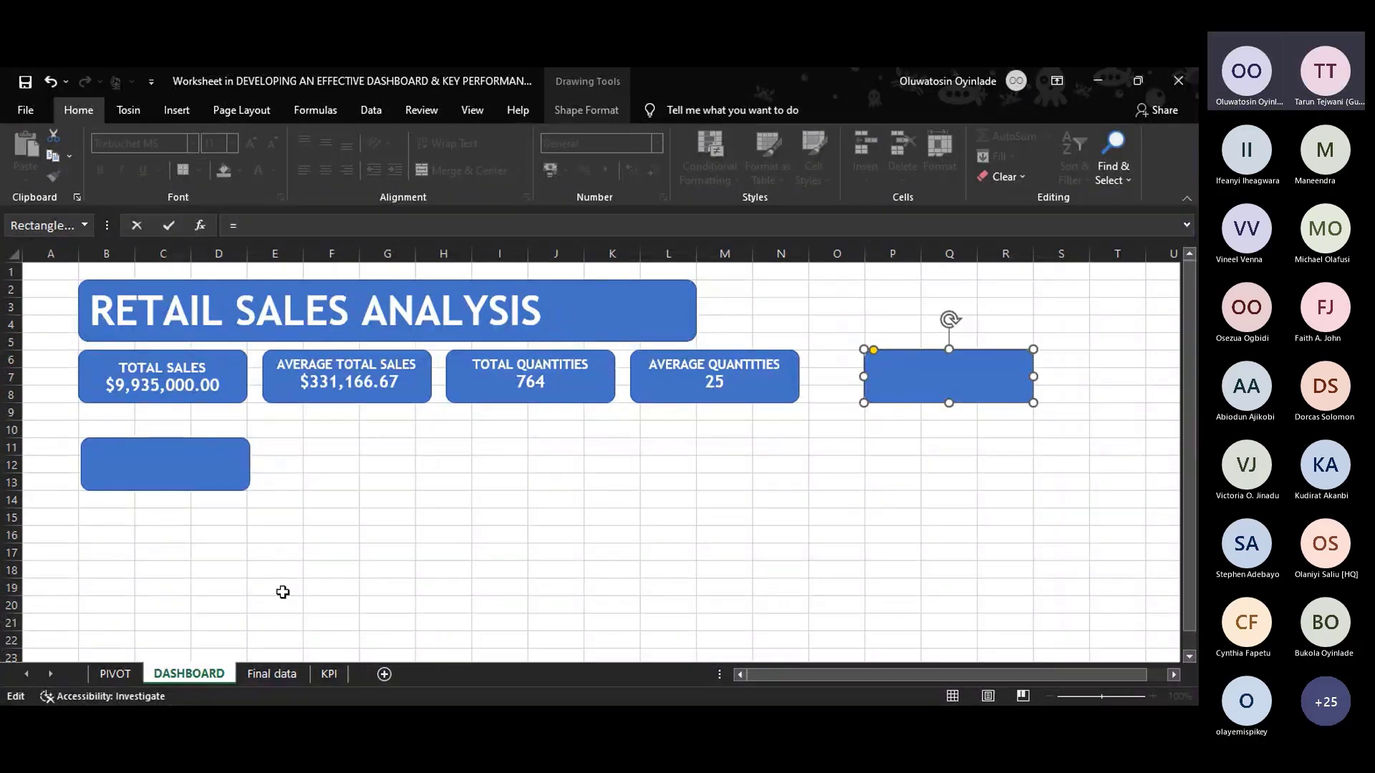
left_click(297, 675)
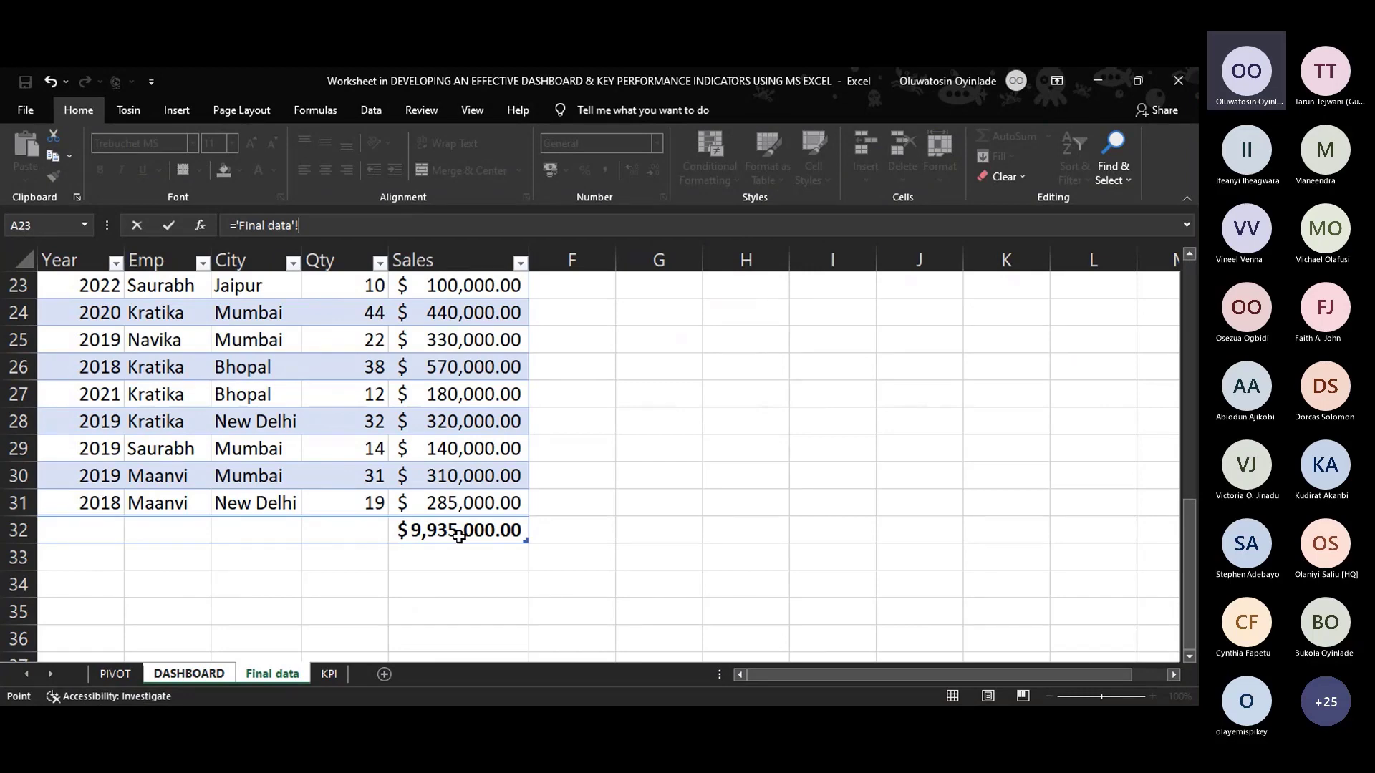
left_click(459, 536)
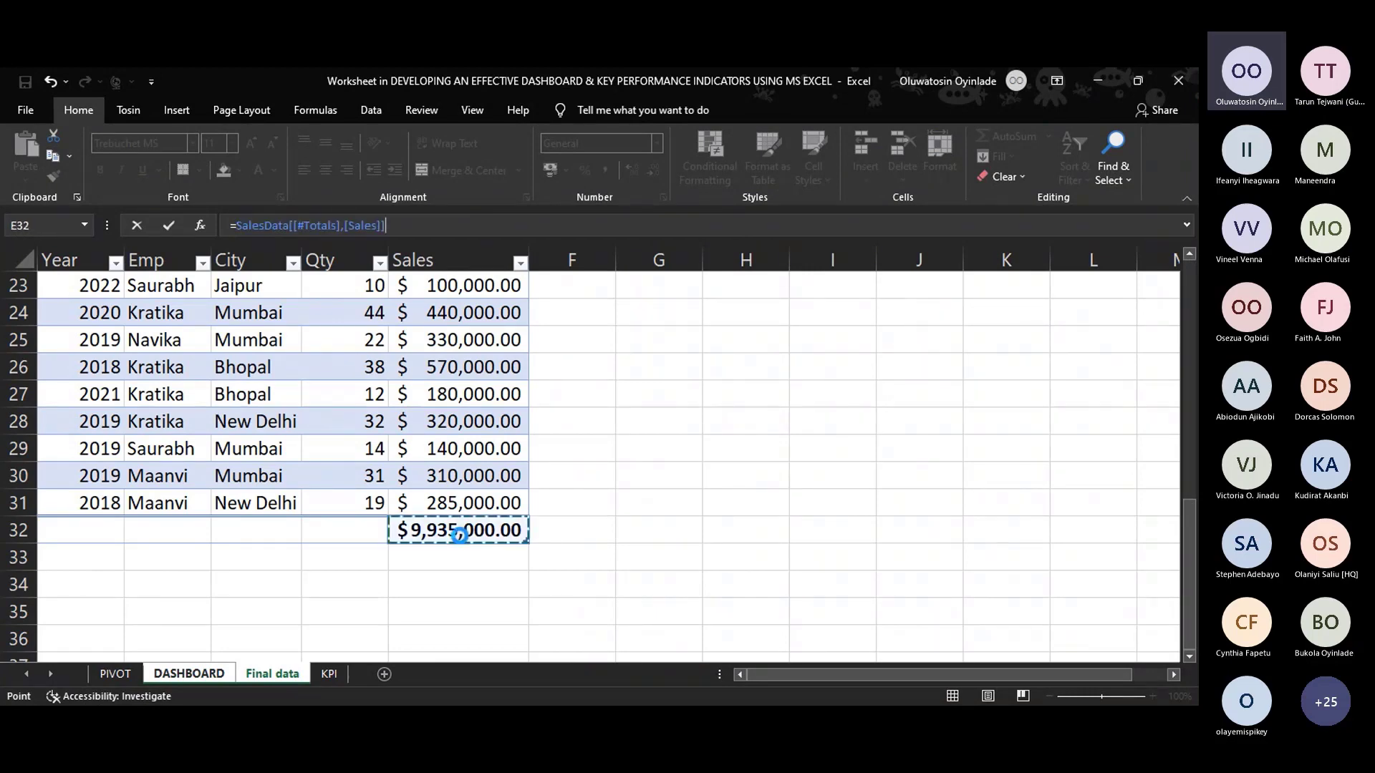
key("Return")
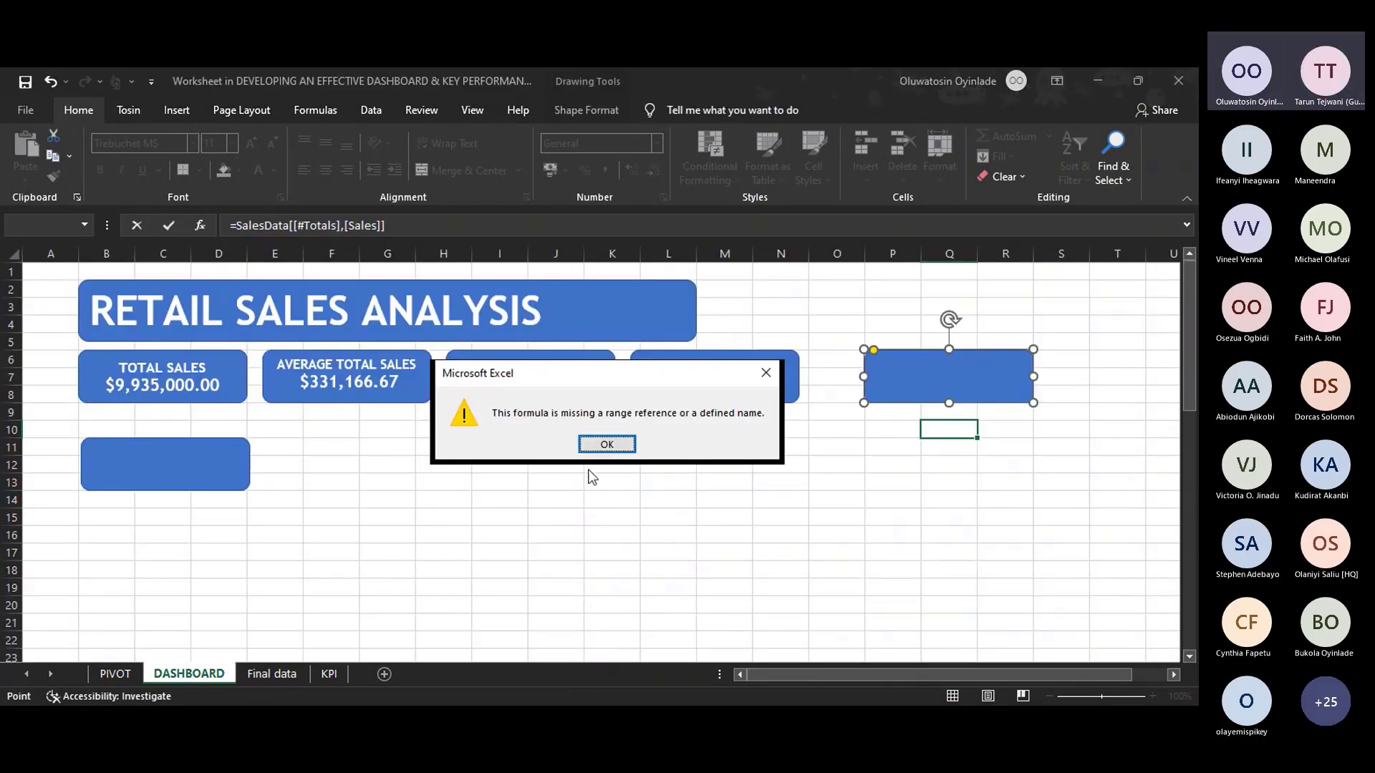
left_click(625, 451)
left_click(949, 393)
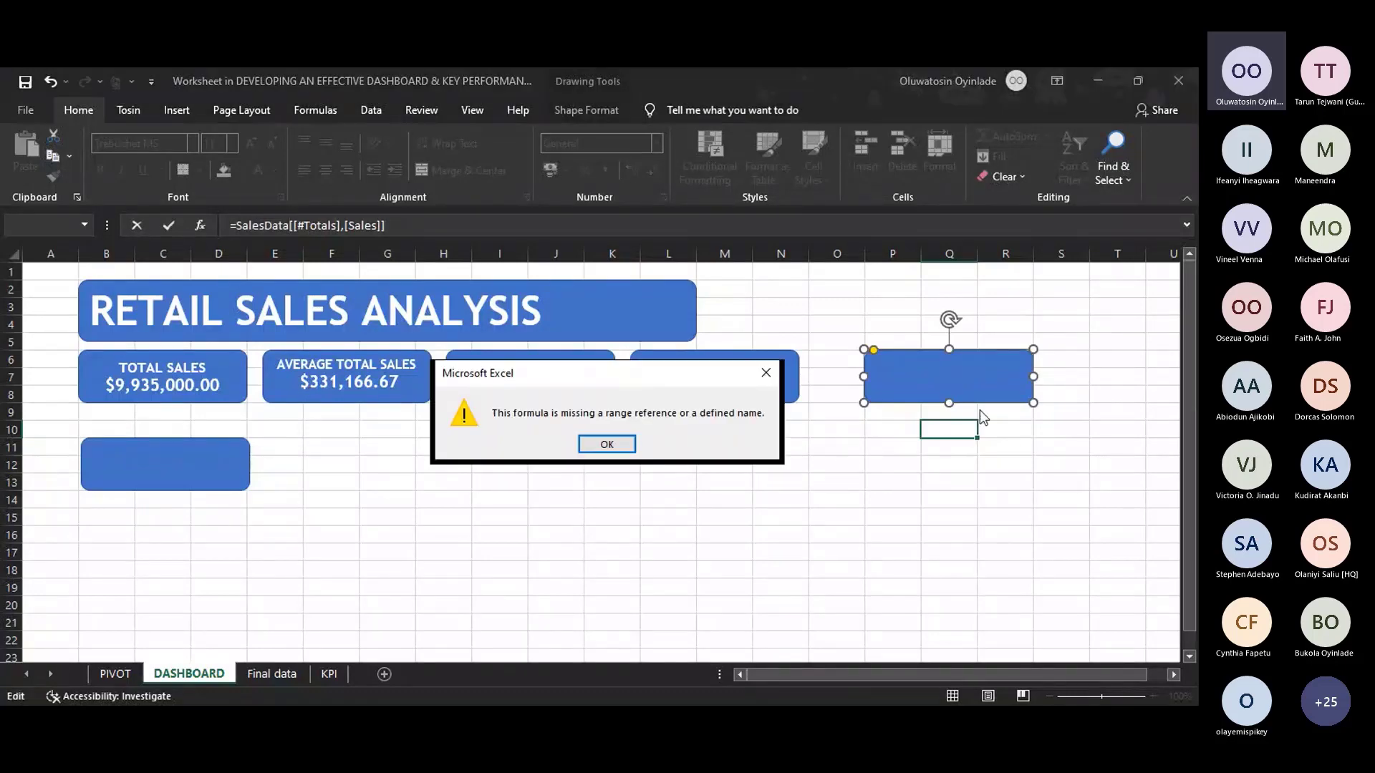
left_click(607, 444)
key("Escape")
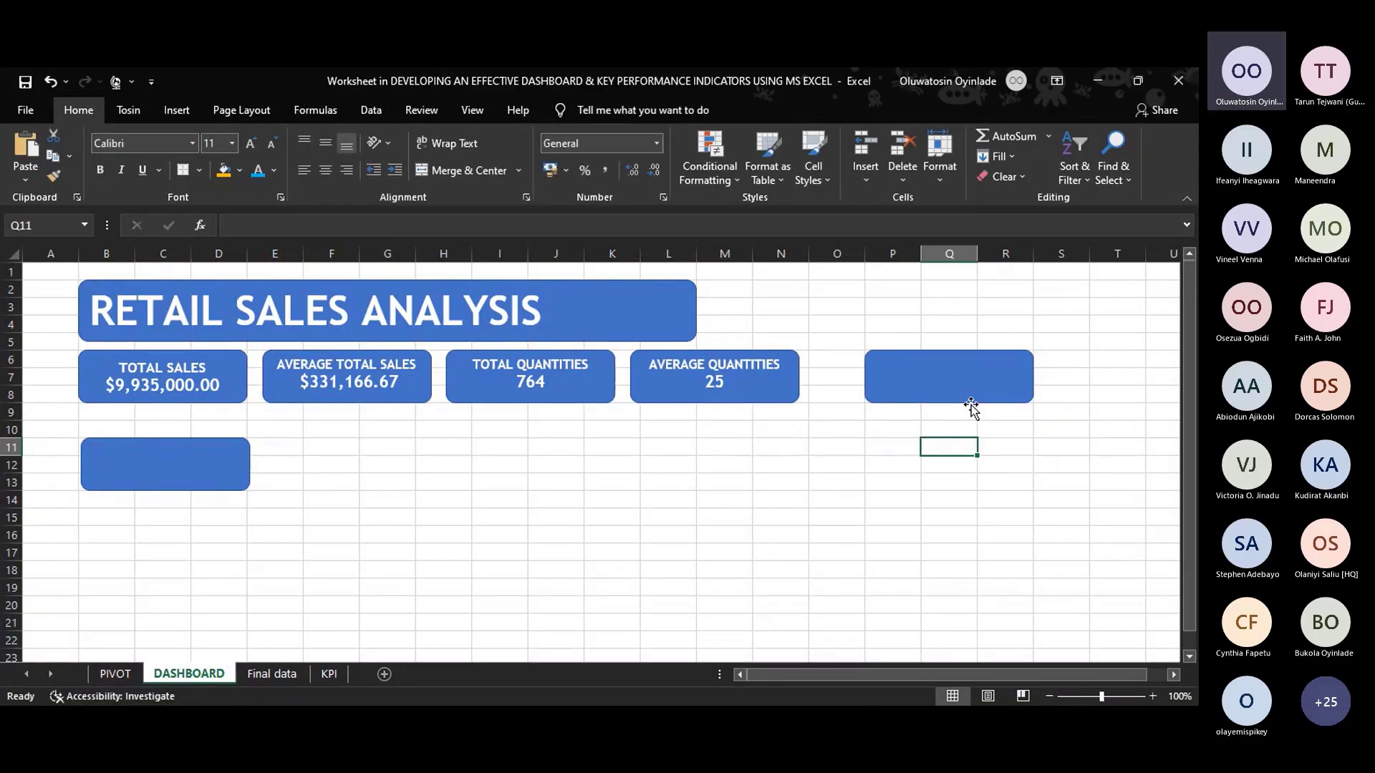
key("Escape")
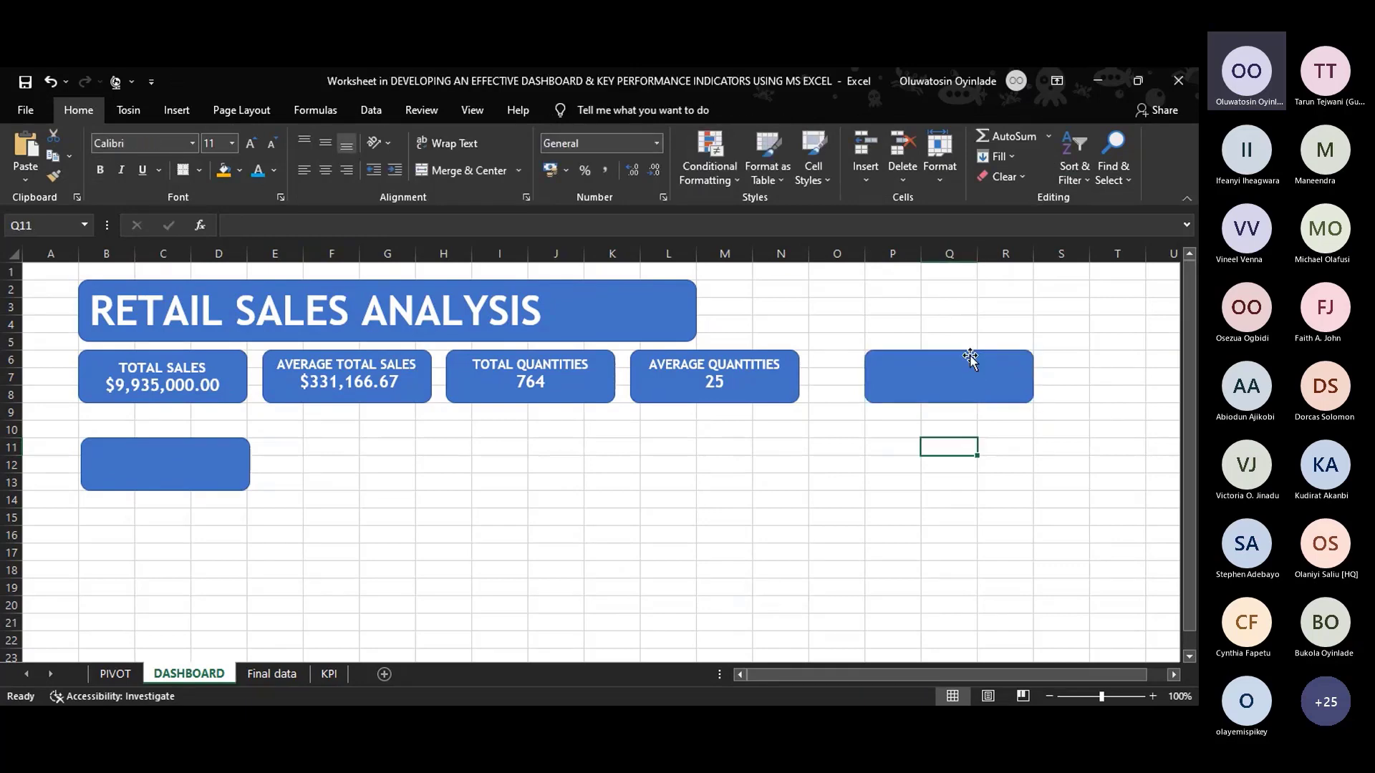
Retry linking the blank card with the reference =SalesData[[#Totals],[Sales]] from the Final data sheet.
left_click(975, 354)
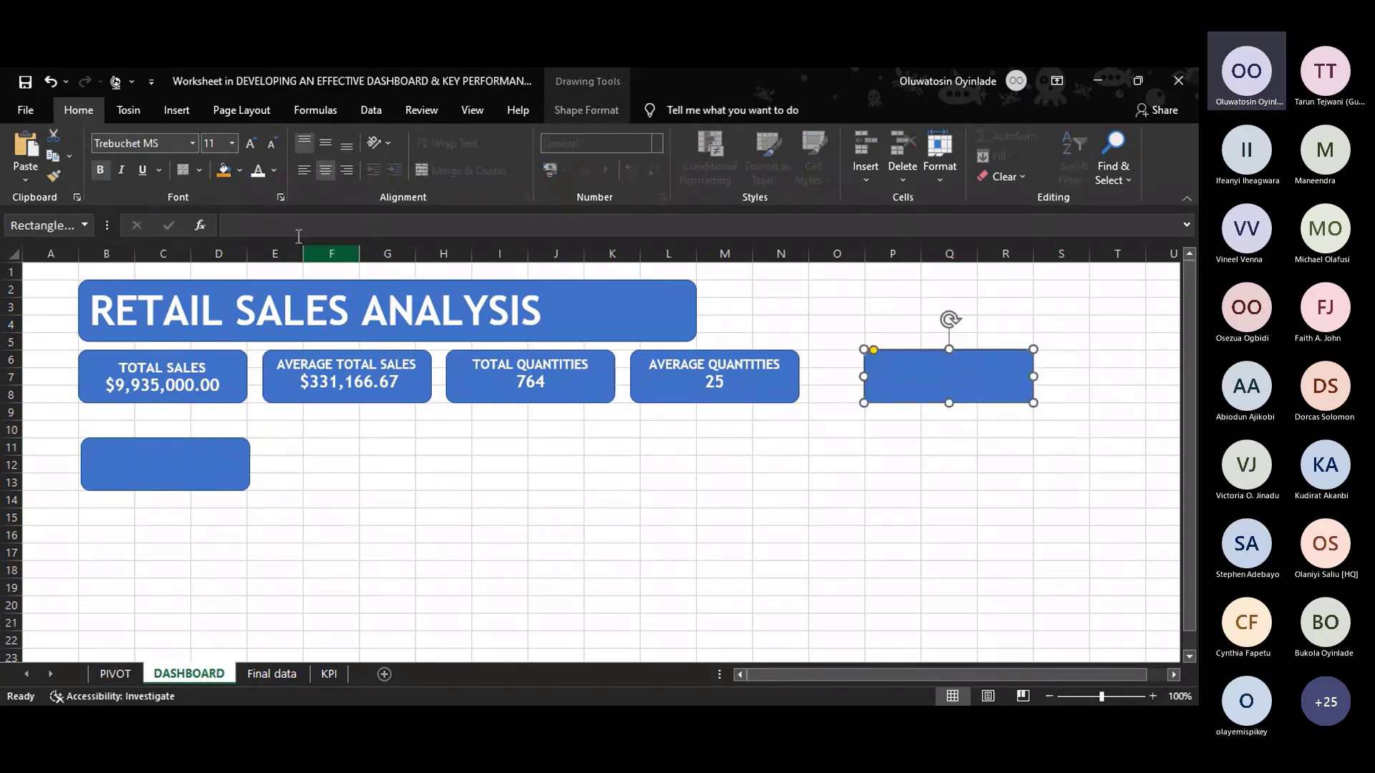
left_click(278, 225)
type("=")
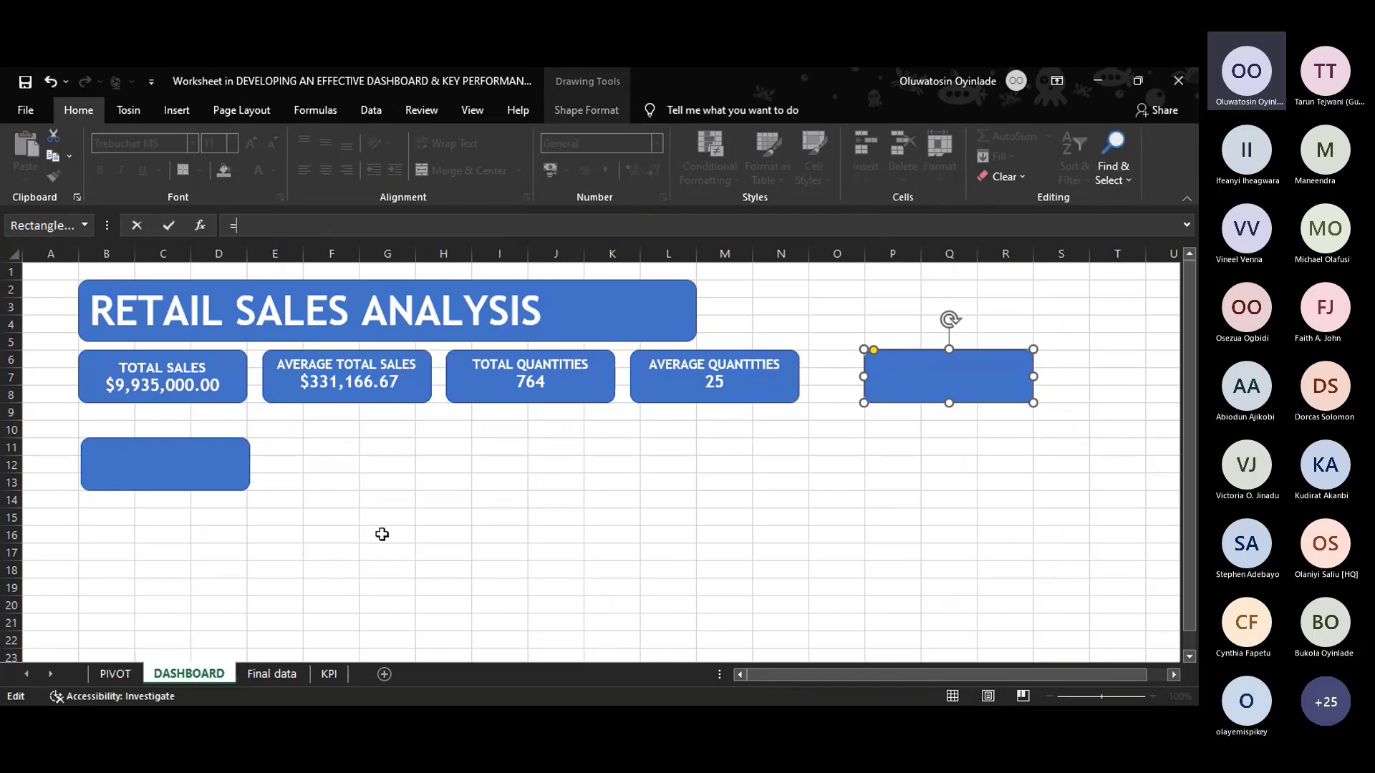
left_click(262, 677)
left_click(481, 530)
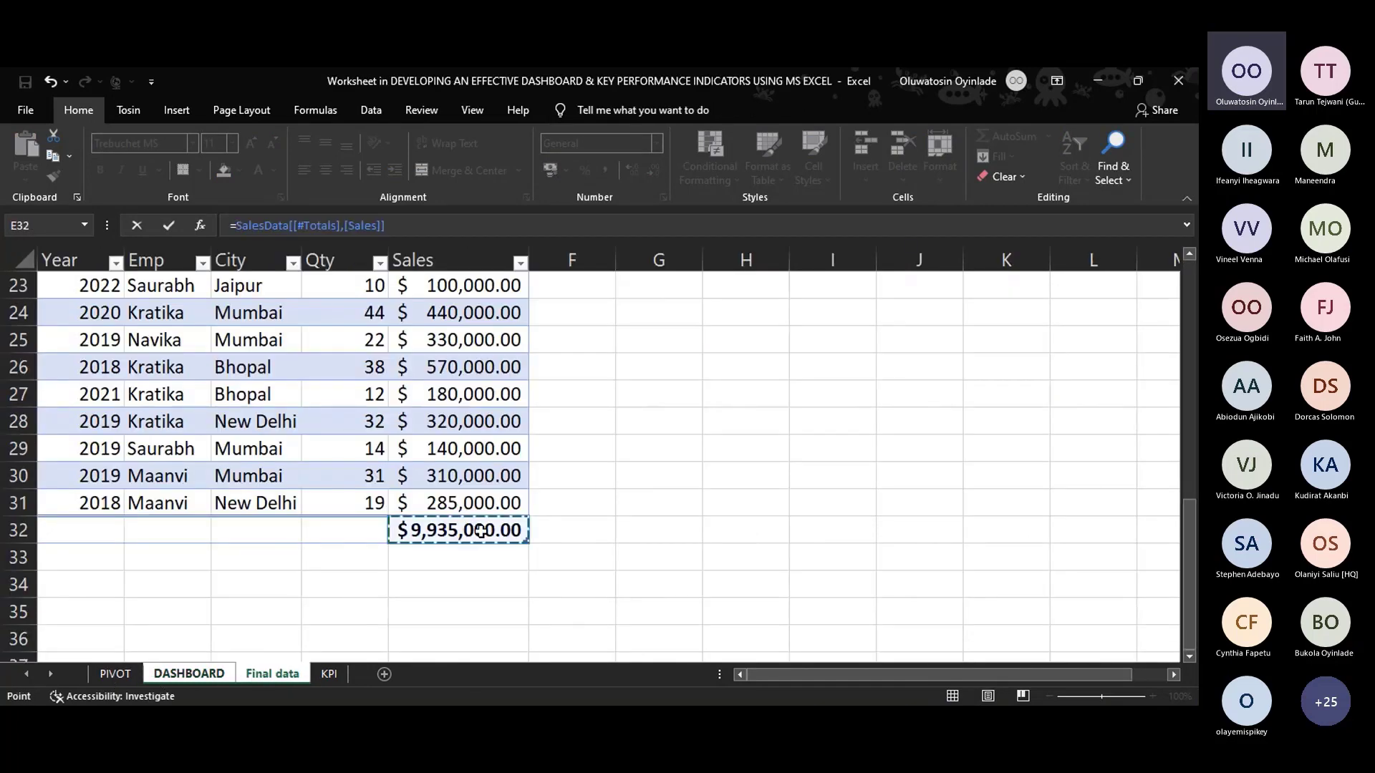
key("Return")
left_click(601, 443)
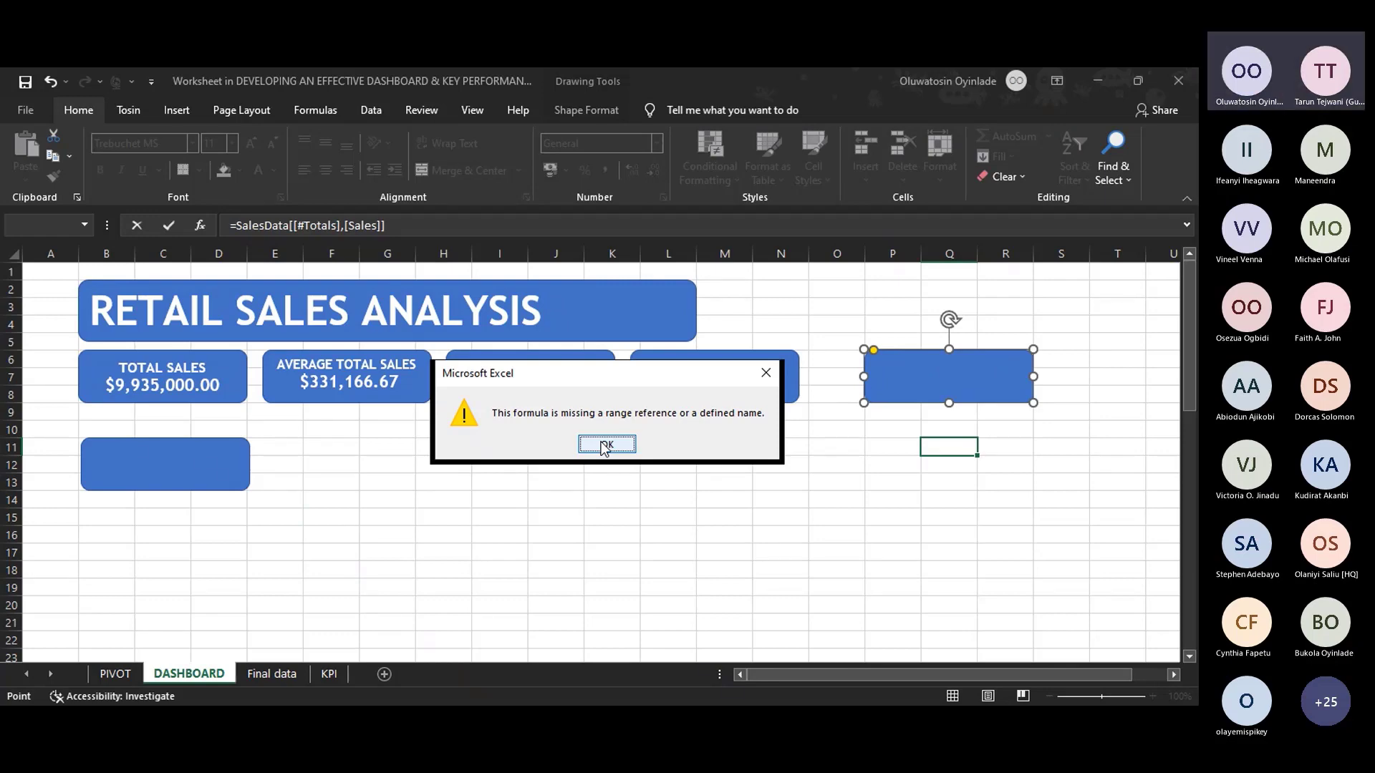
left_click(604, 445)
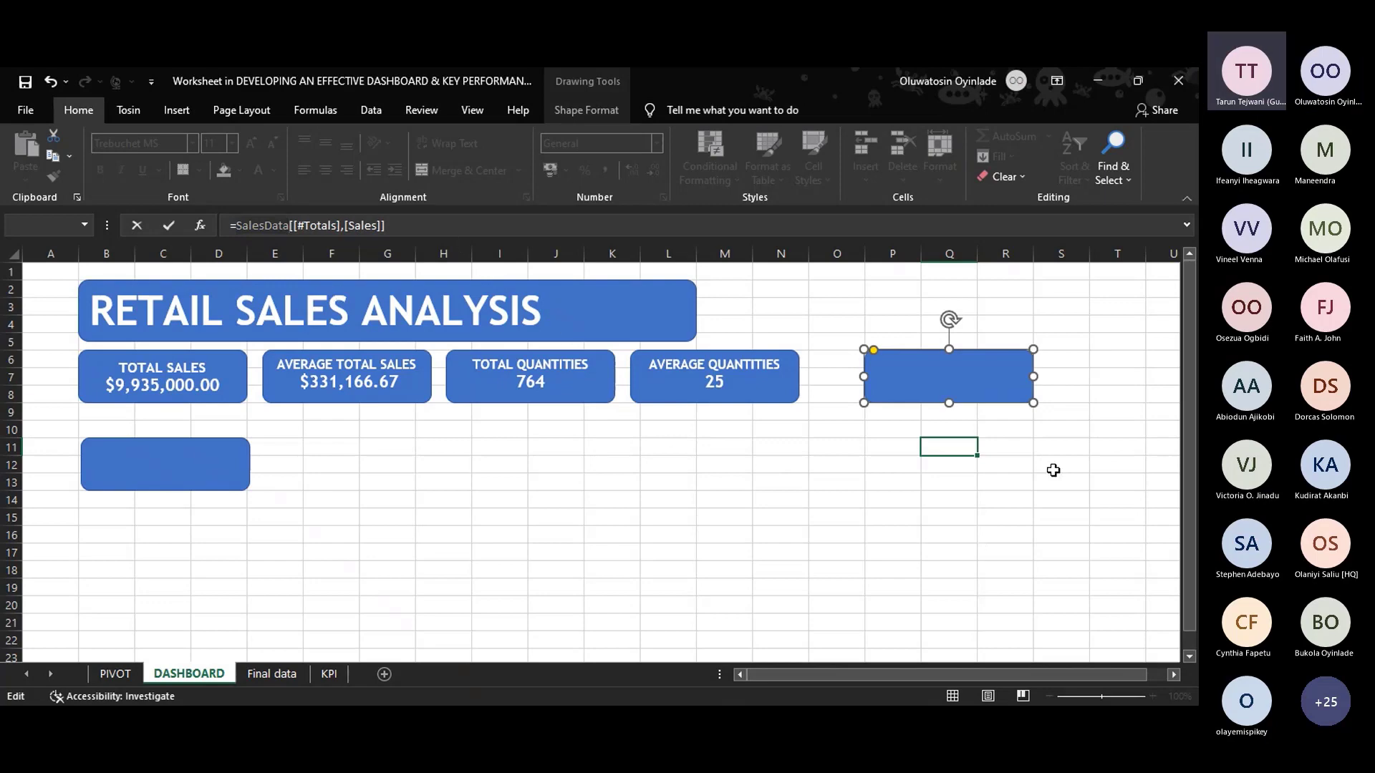
key("Escape")
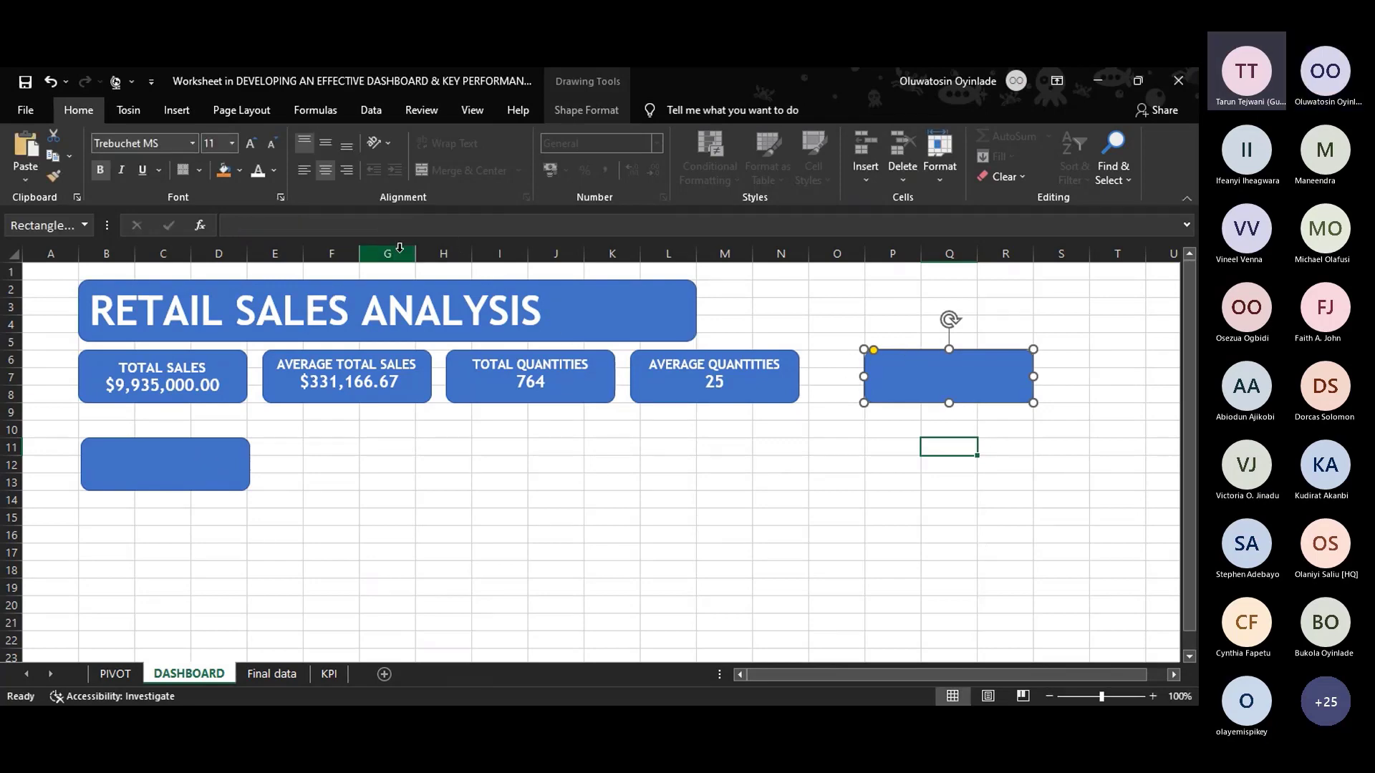
Try to give the blank card a SUM formula over the Sales column of the Final data table.
left_click(942, 423)
left_click(939, 400)
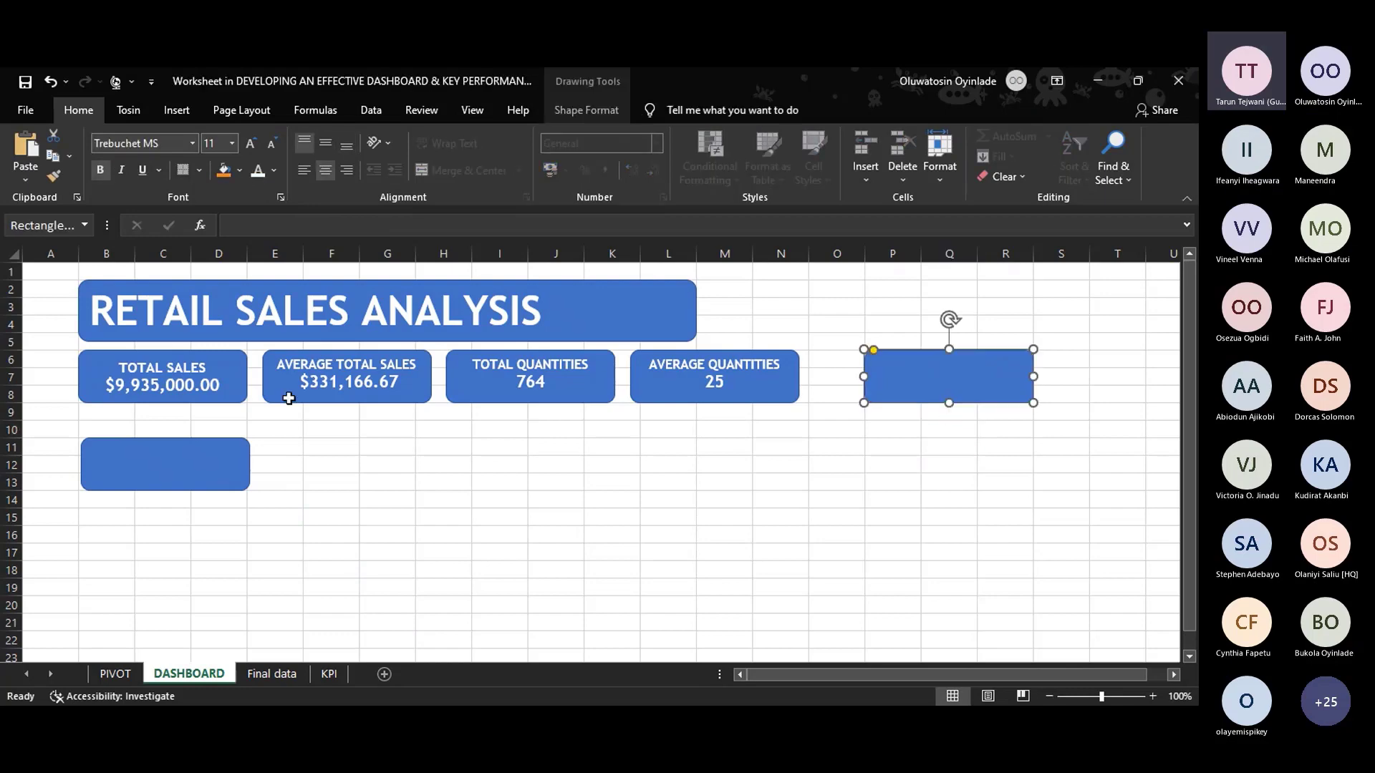
left_click(317, 227)
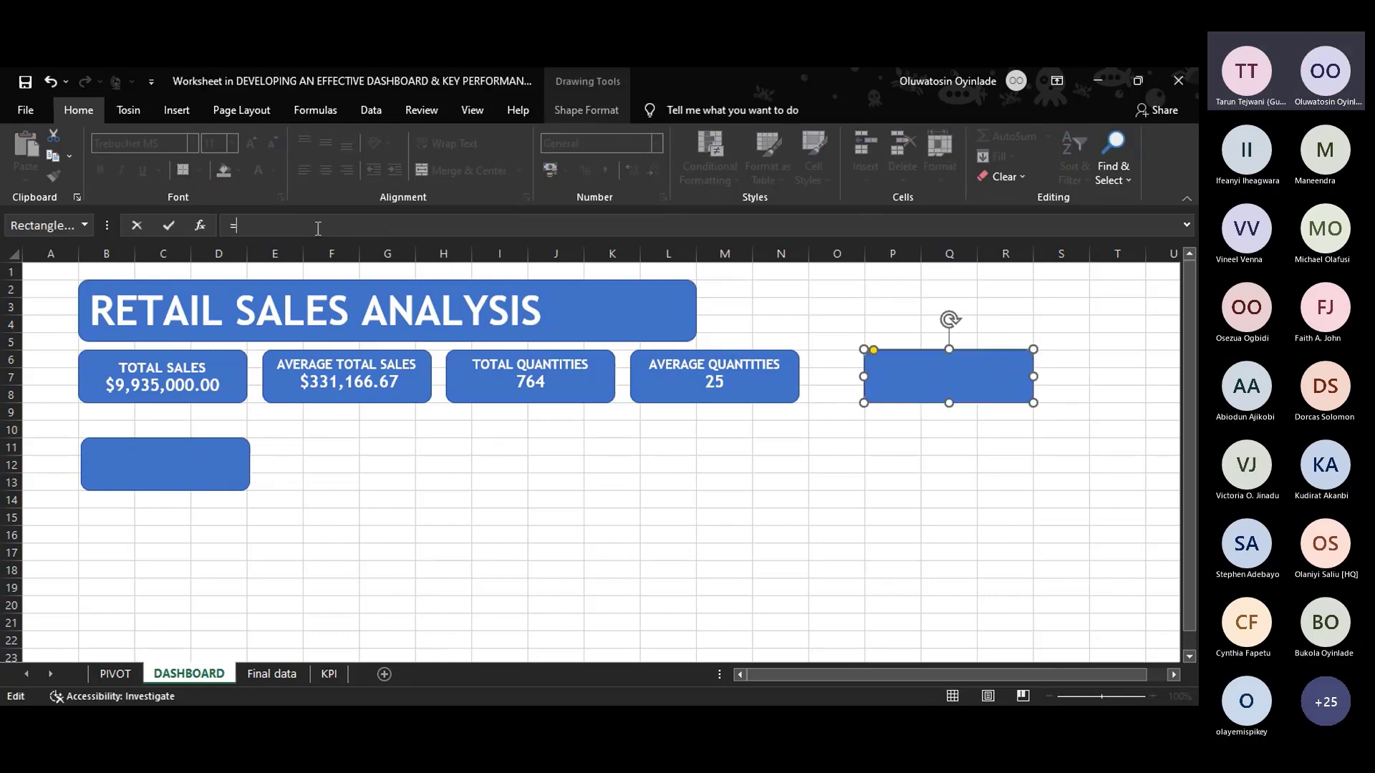
type("=SUM(")
left_click(302, 677)
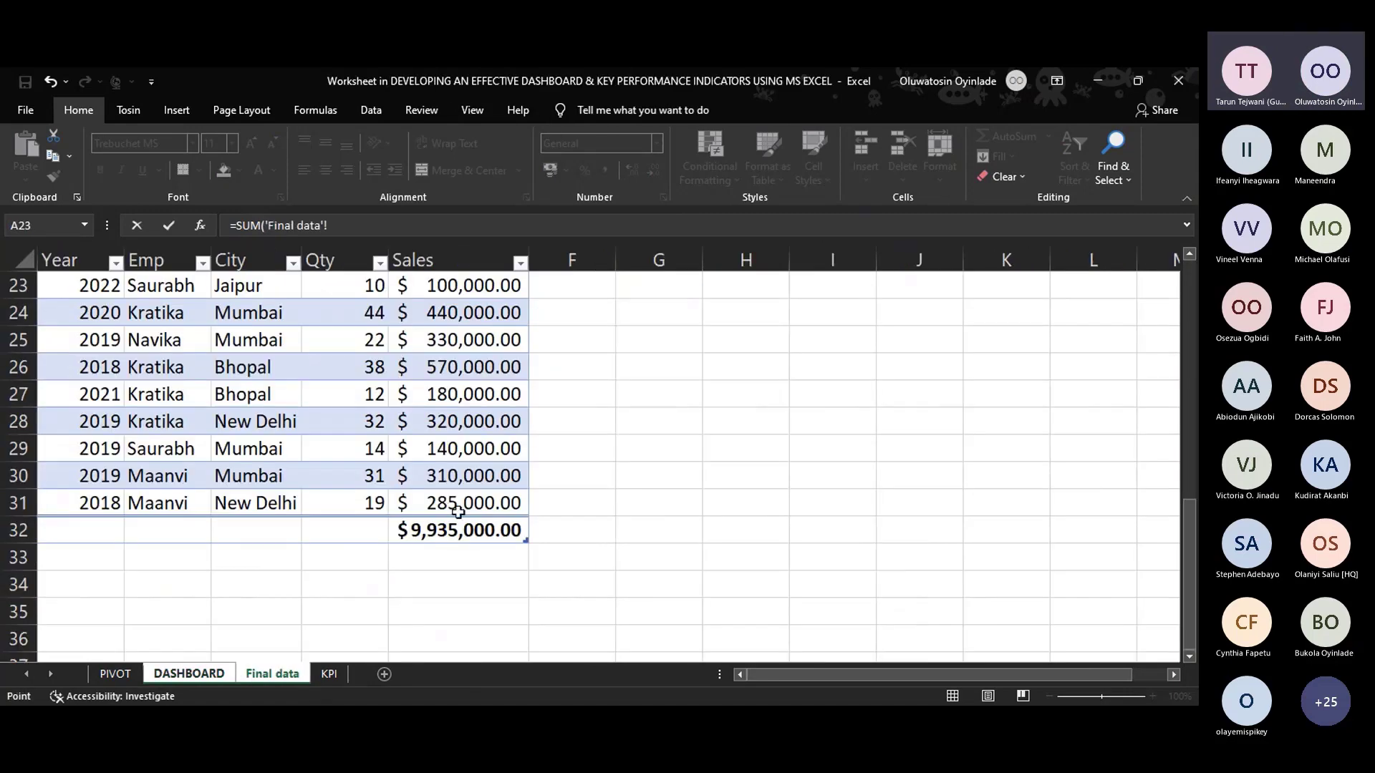
left_click(460, 505)
key("ctrl+shift+Up")
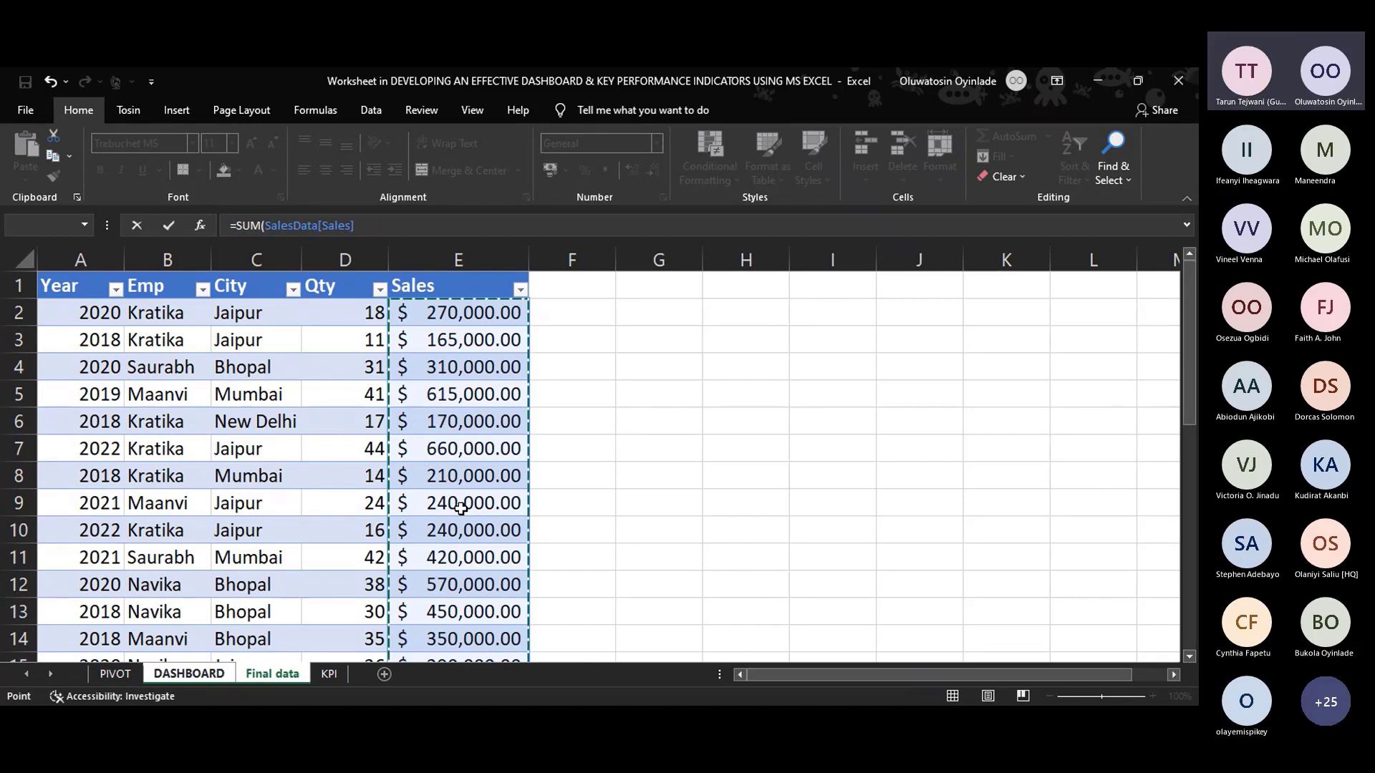
key("Return")
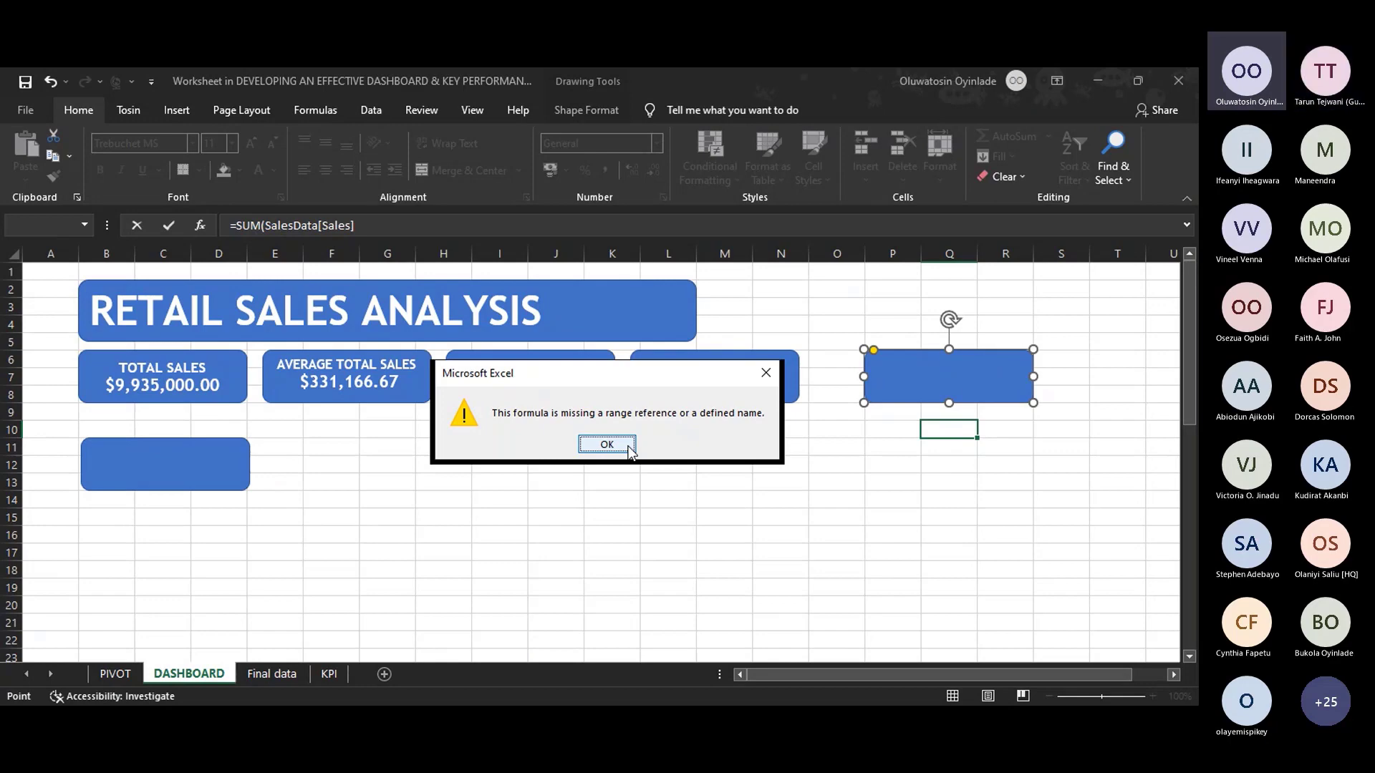
left_click(629, 445)
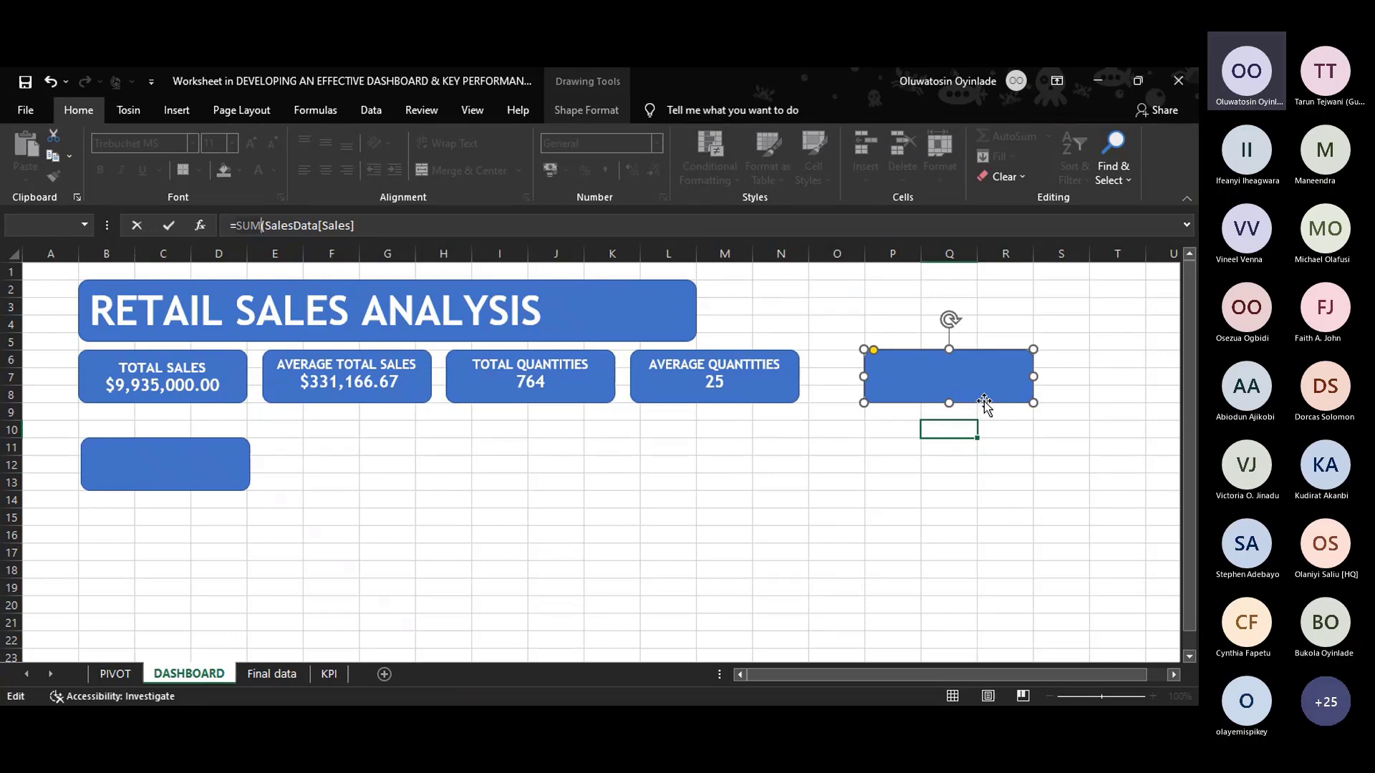
key("Escape")
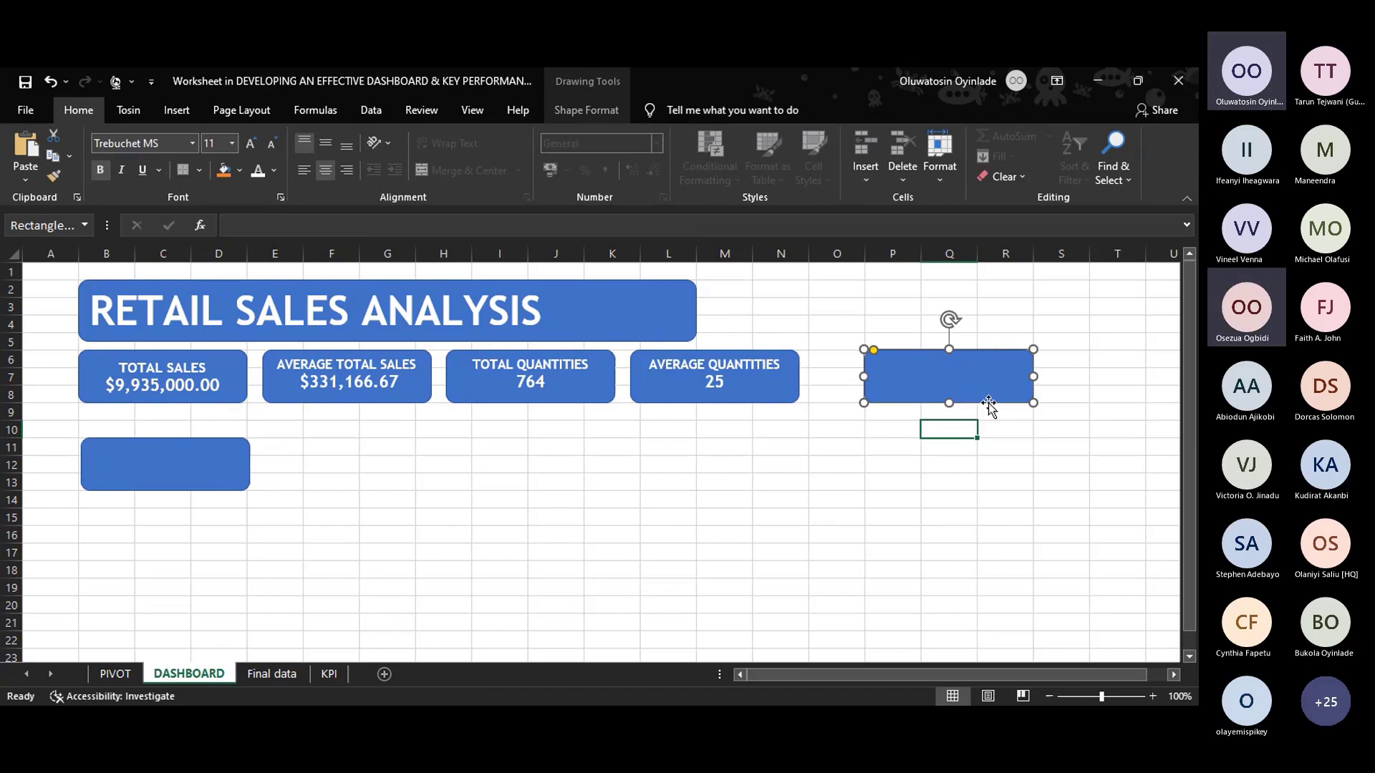
Try the complete formula =SUM(SalesData[Sales]) with its closing parenthesis in the blank card.
left_click(992, 416)
left_click(989, 398)
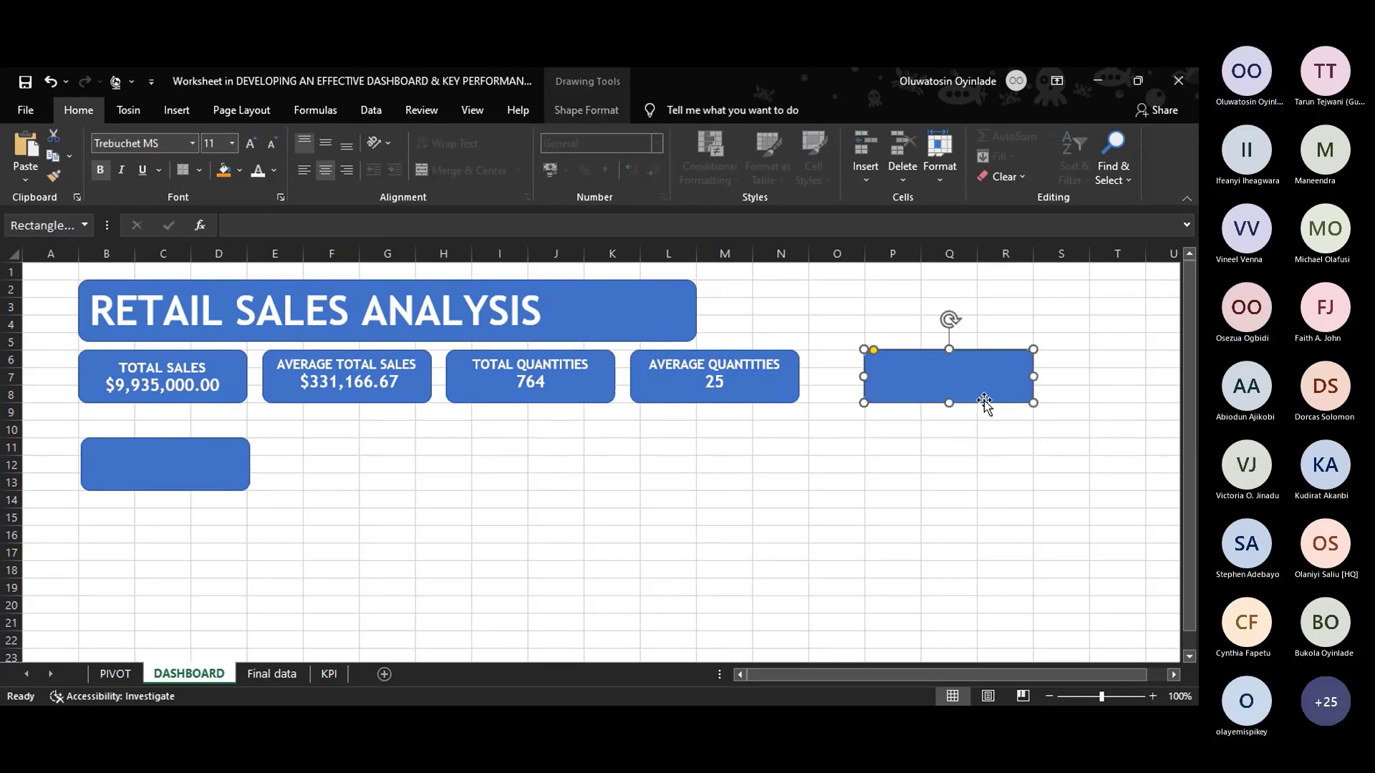
left_click(892, 512)
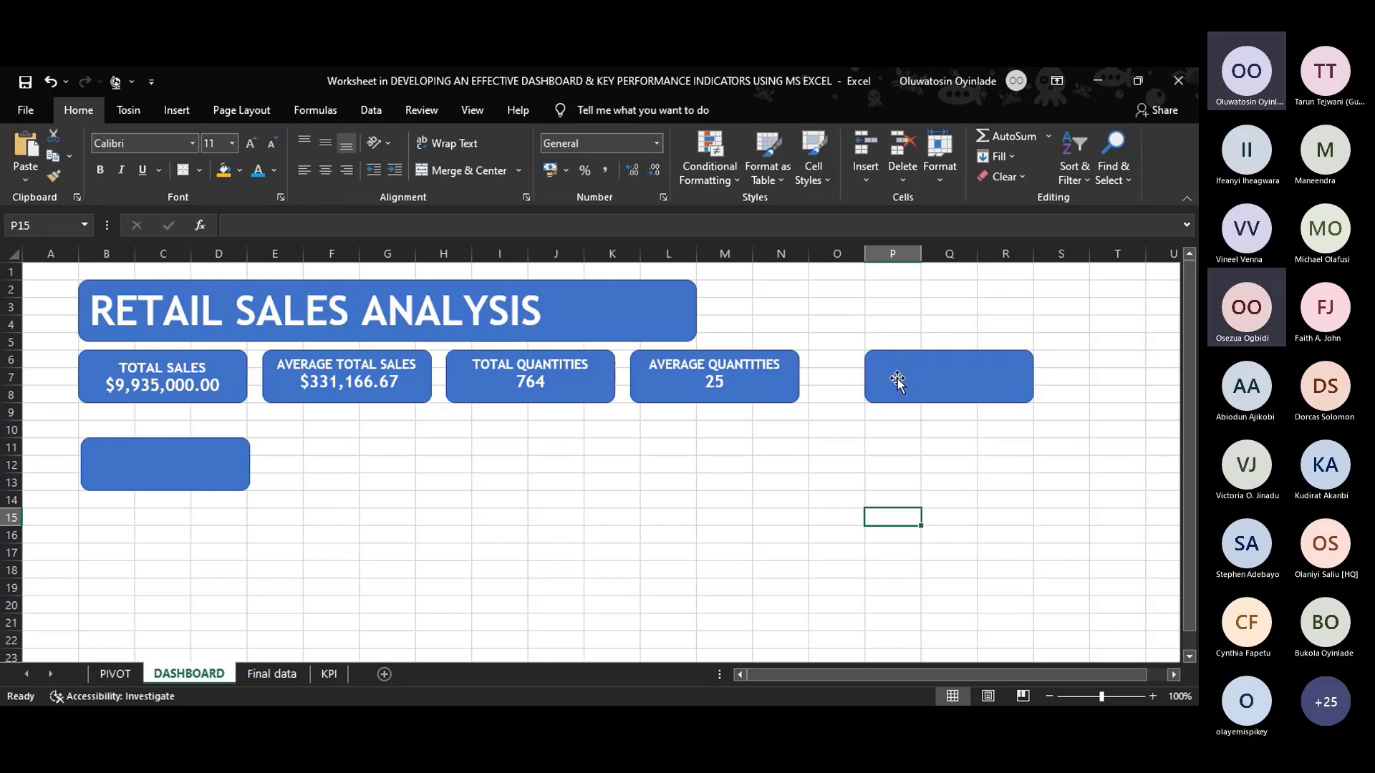
left_click(896, 380)
left_click(392, 226)
type("=SUM(")
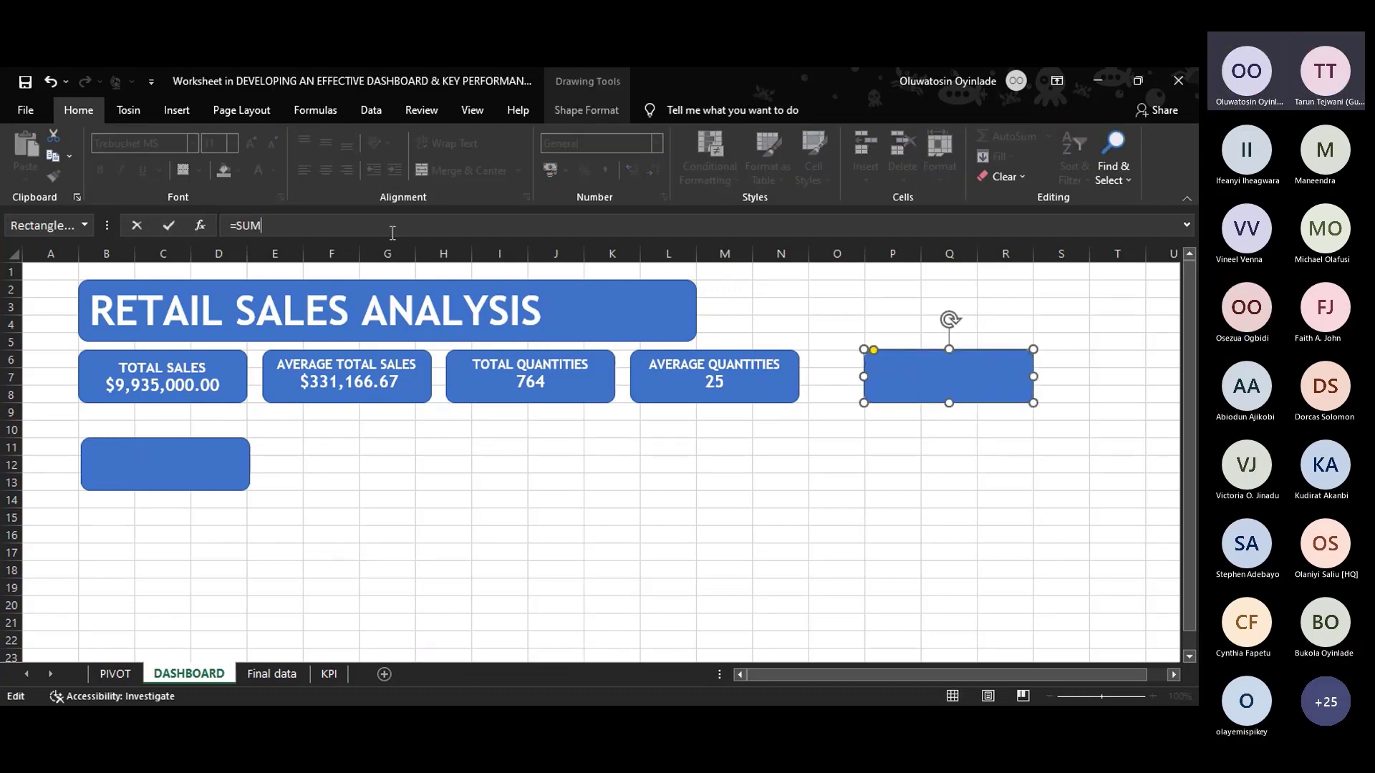
left_click(268, 674)
left_click(482, 315)
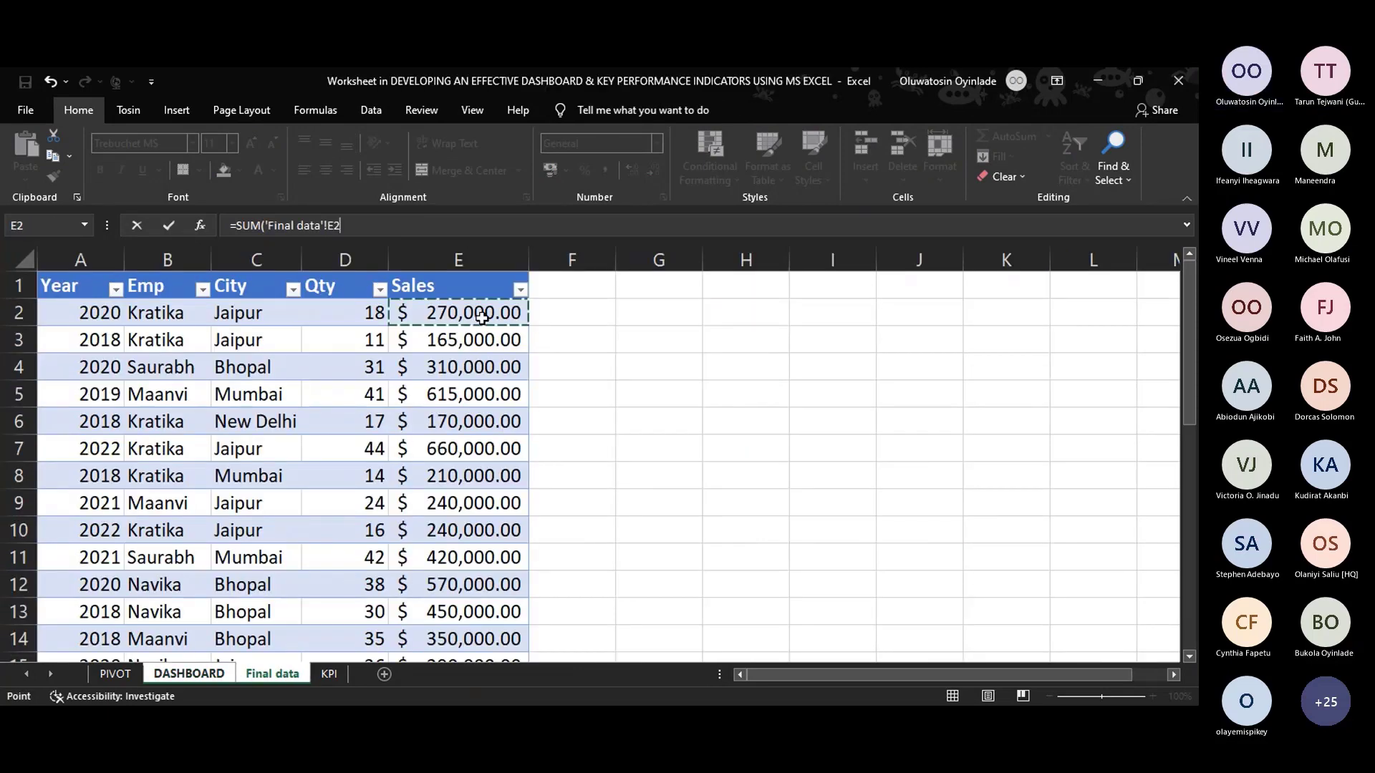
key("ctrl+shift+Down")
key("shift+Up")
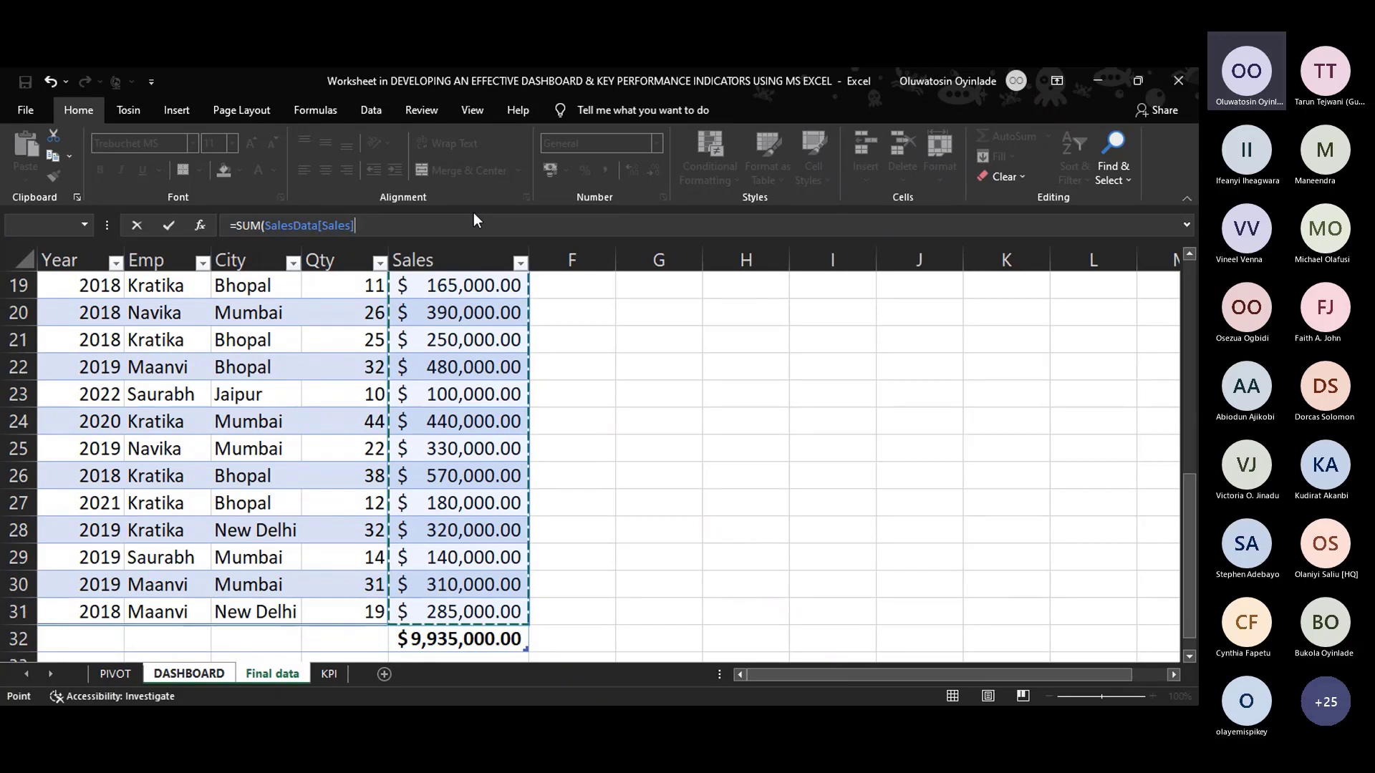
type(")")
key("Return")
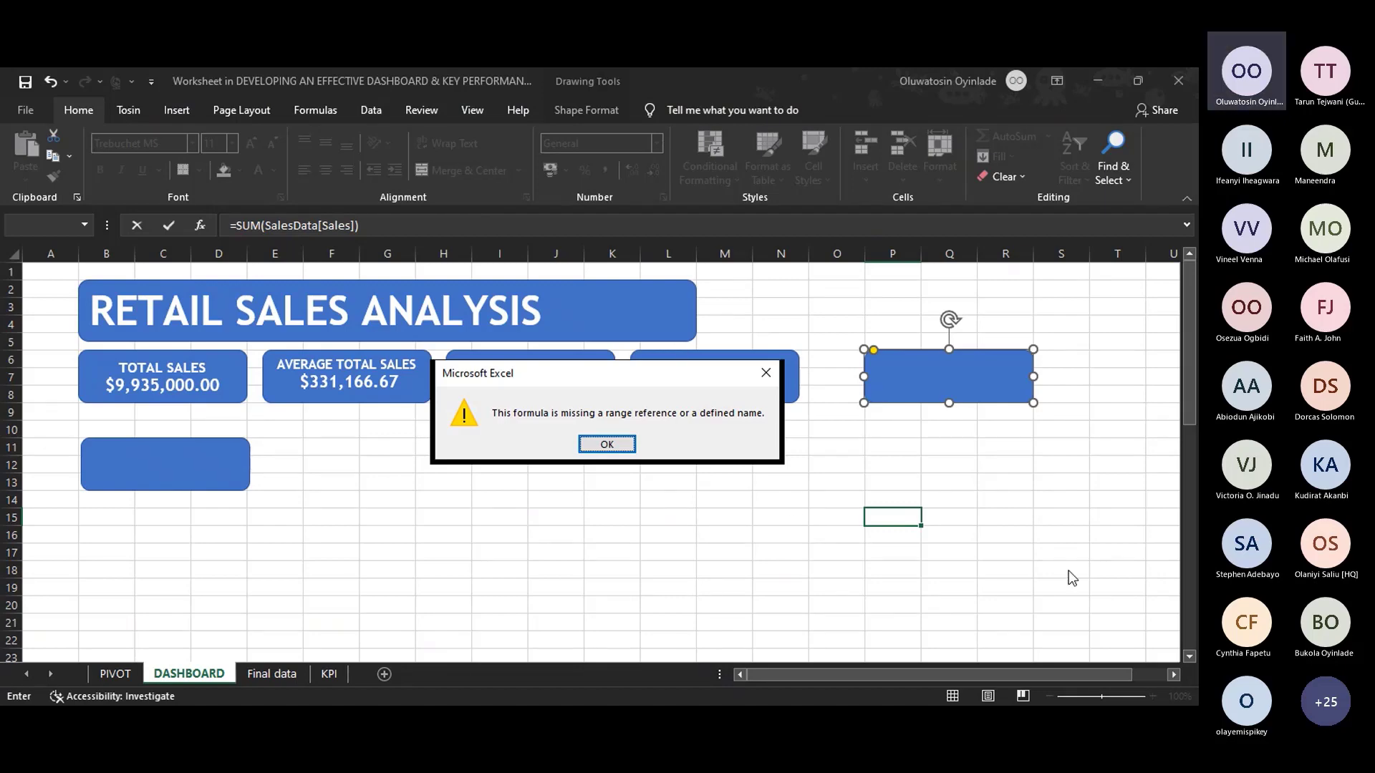
left_click(615, 446)
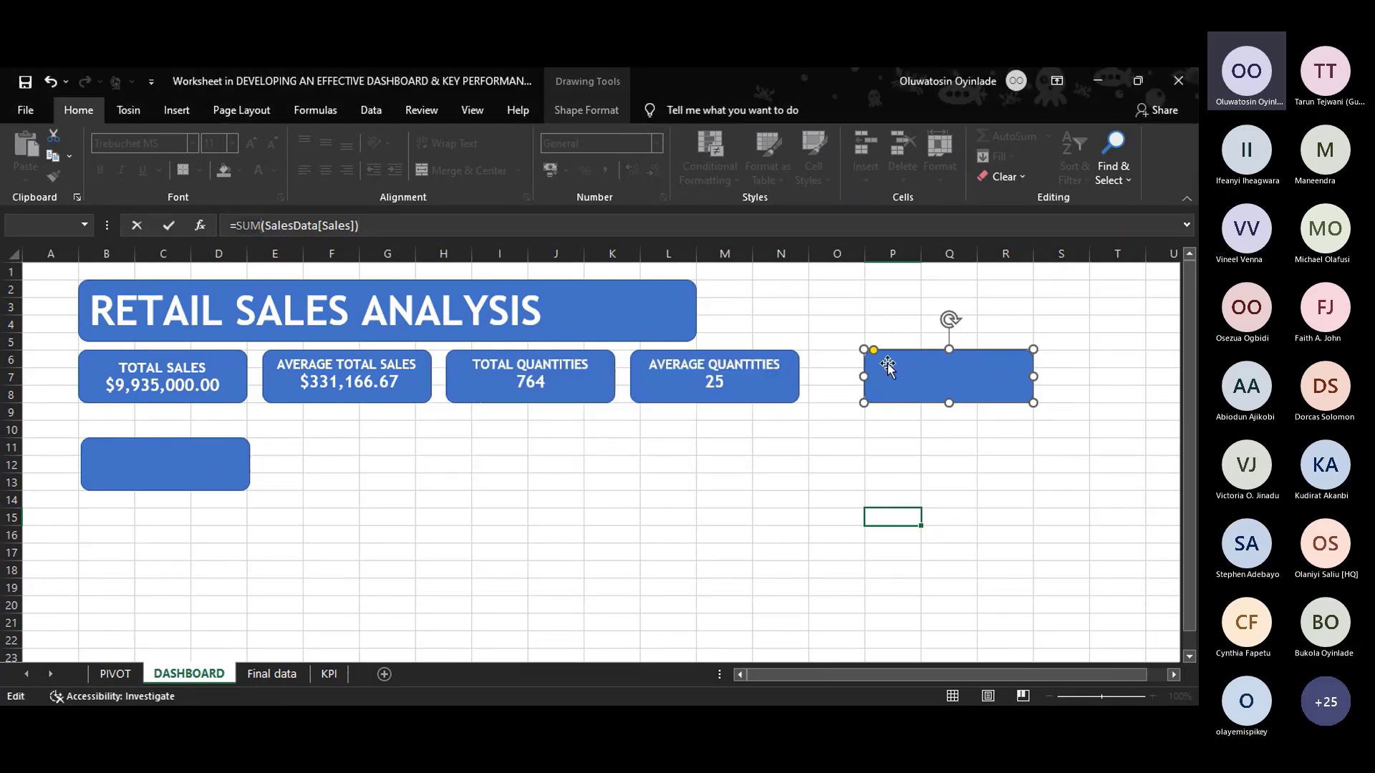
left_click(905, 352)
left_click(622, 444)
key("Escape")
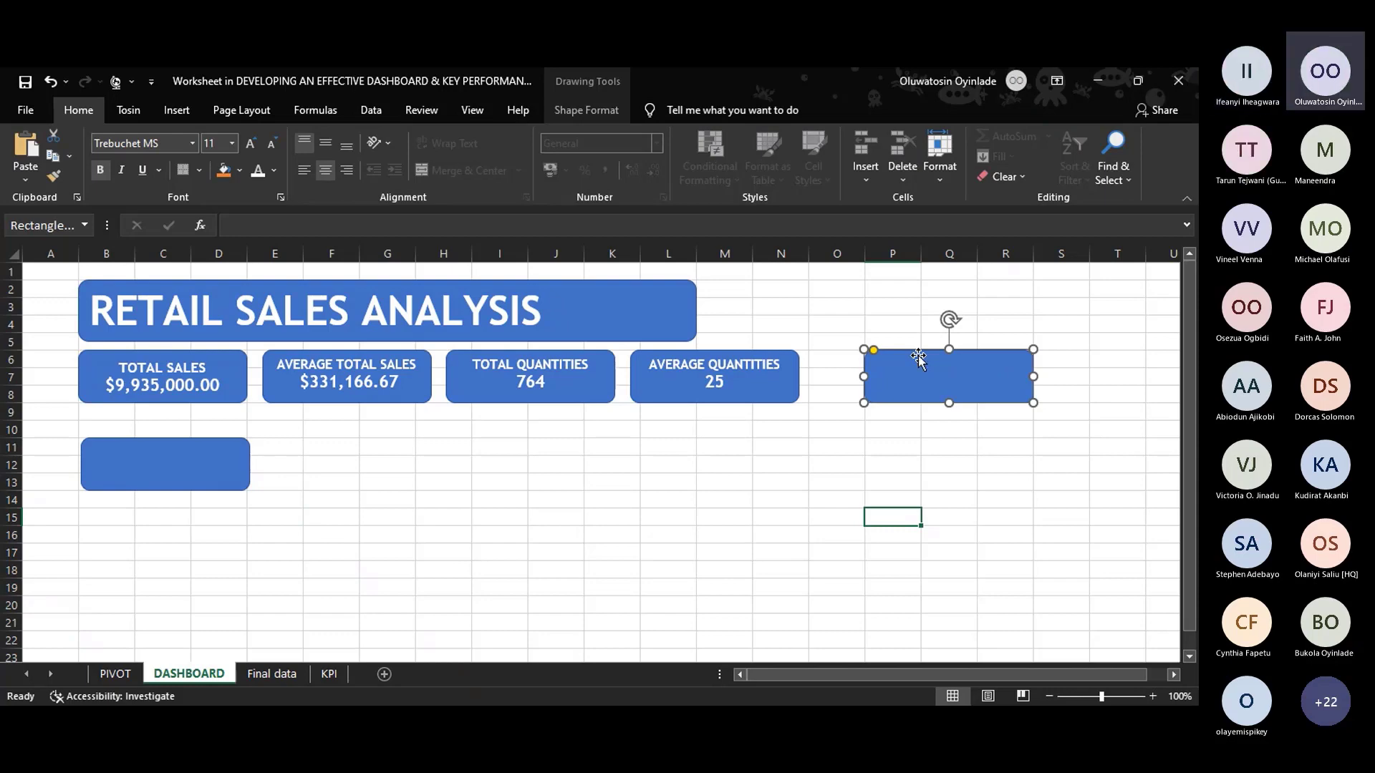
Delete the blank duplicate card beside the KPI row and select the AVERAGE TOTAL SALES card.
key("Delete")
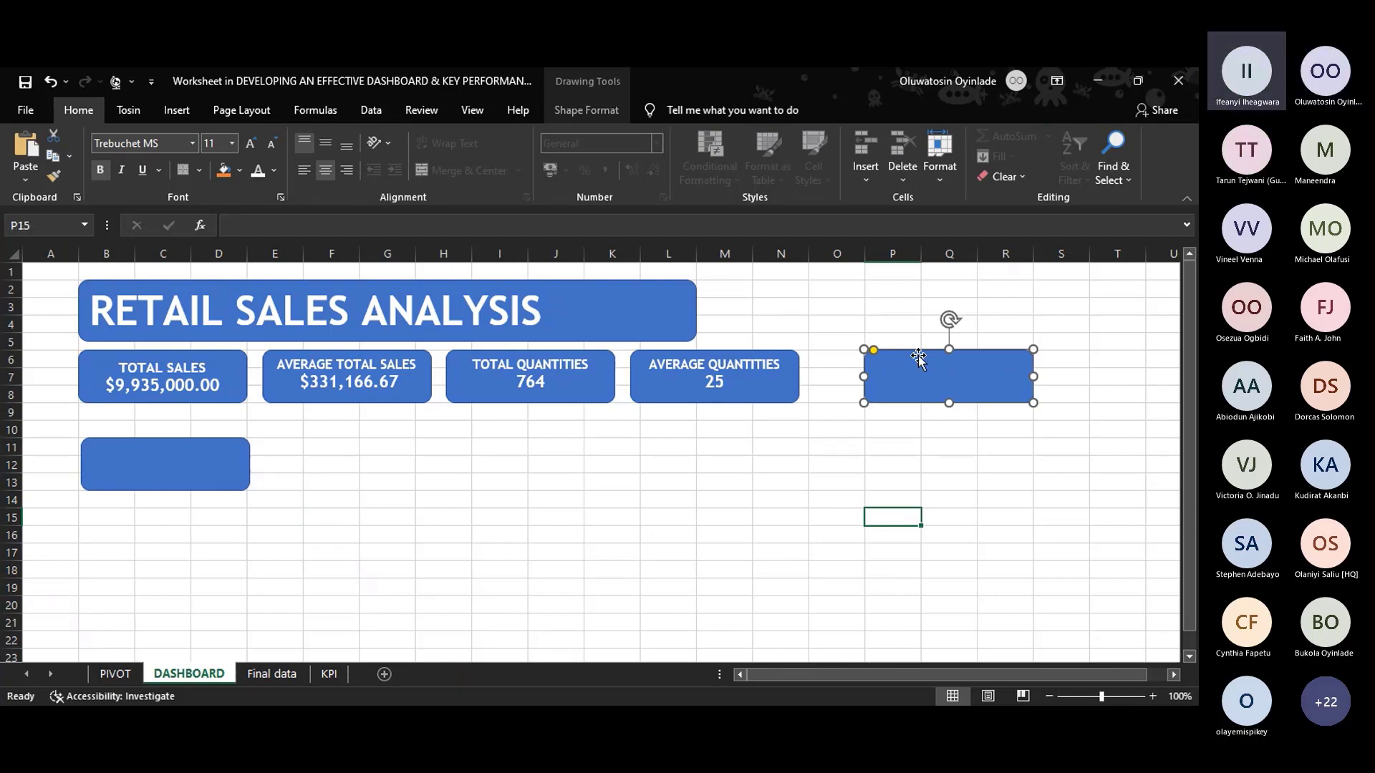
left_click(231, 459)
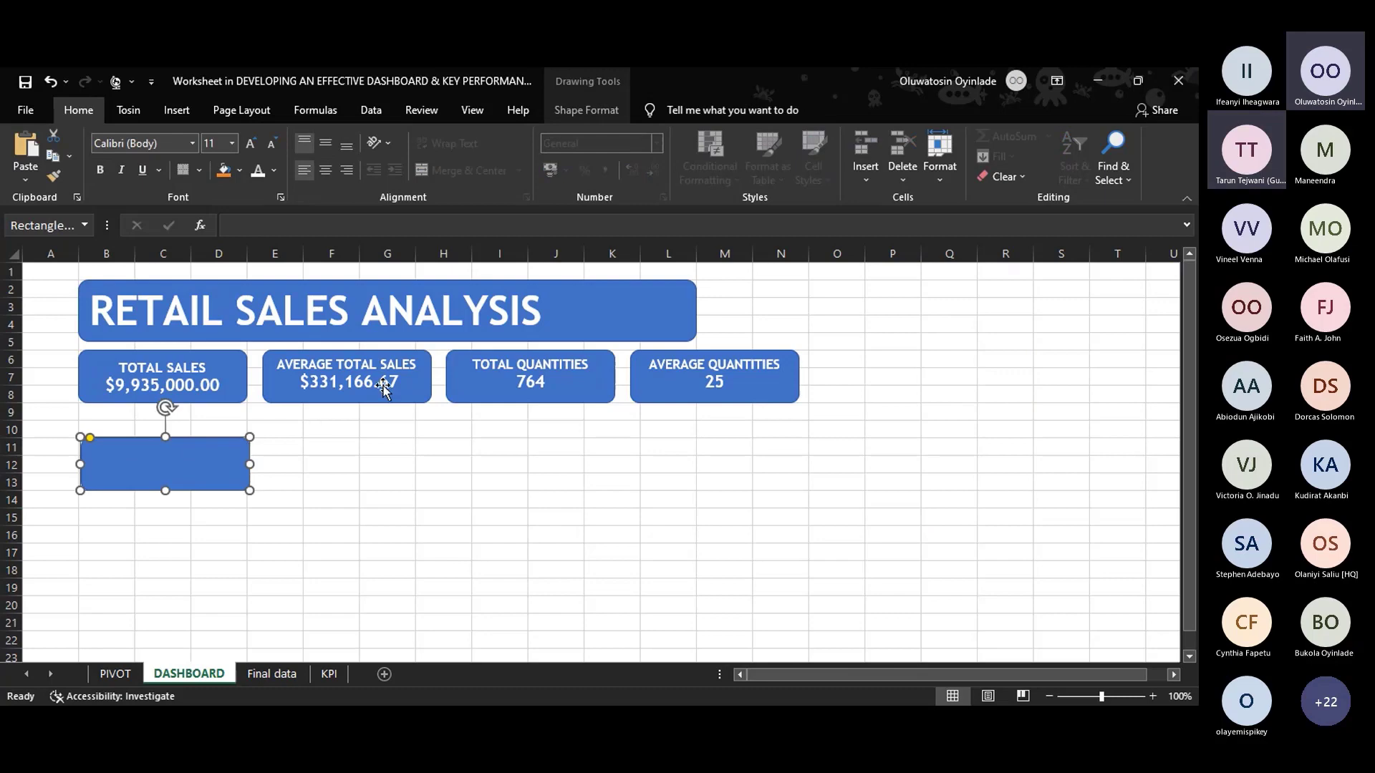
left_click(385, 389)
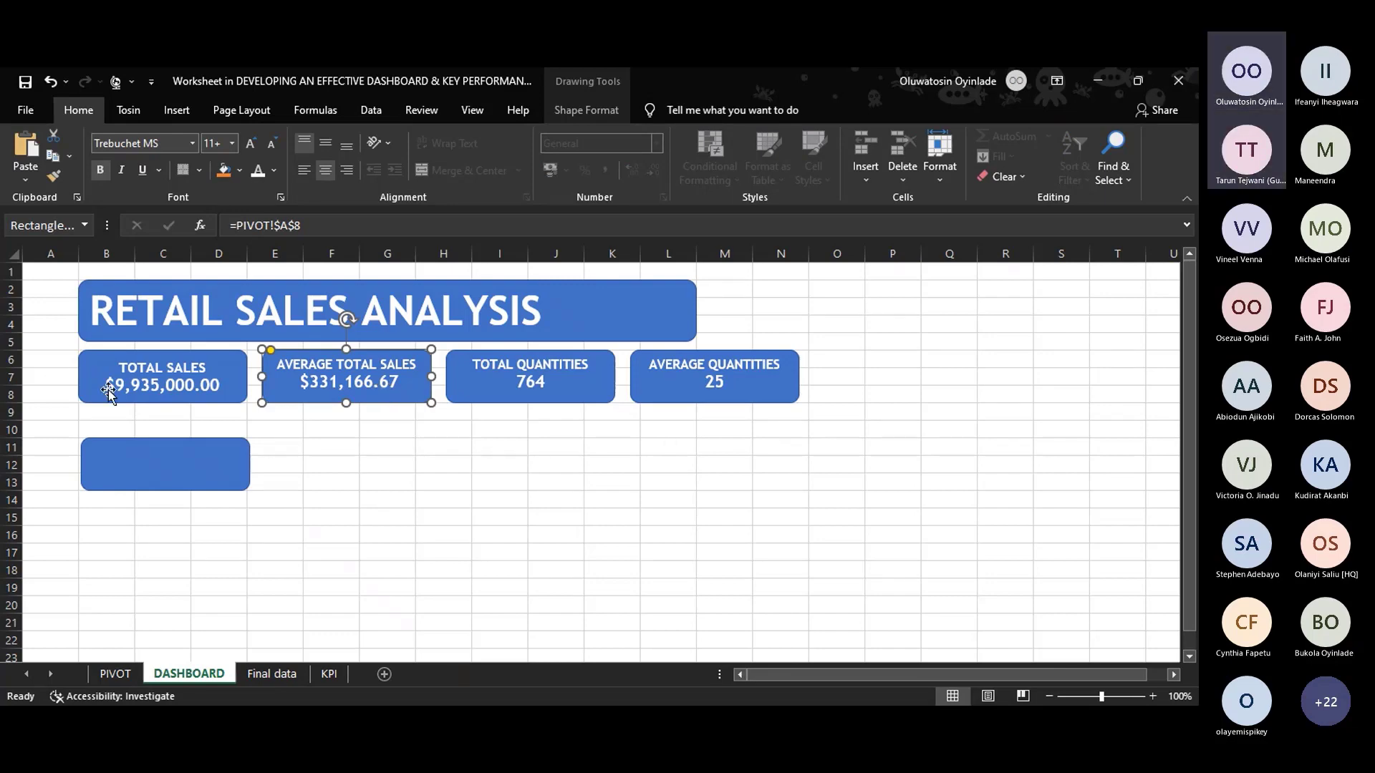
Inspect the PIVOT cell references behind the TOTAL QUANTITIES, AVERAGE QUANTITIES and TOTAL SALES cards.
left_click(487, 394)
left_click(657, 386)
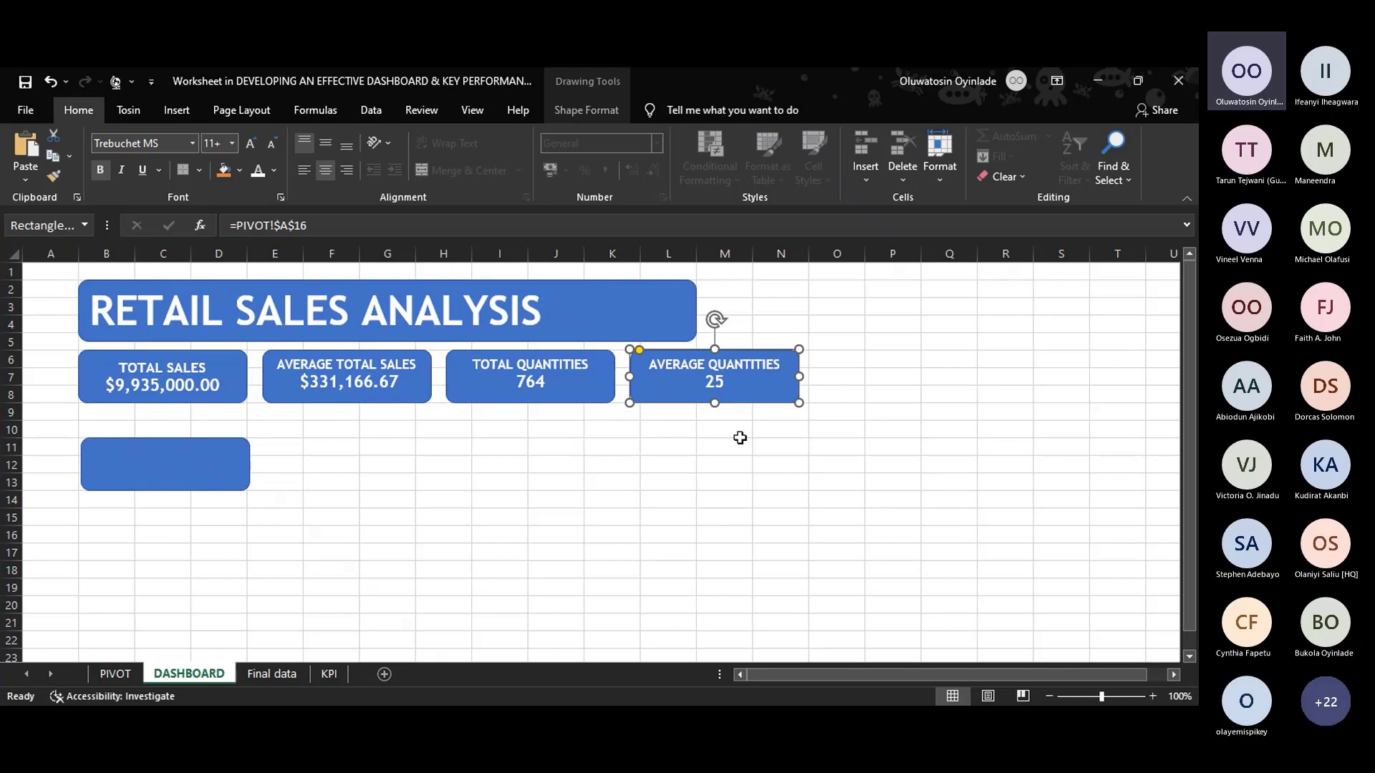
left_click(759, 427)
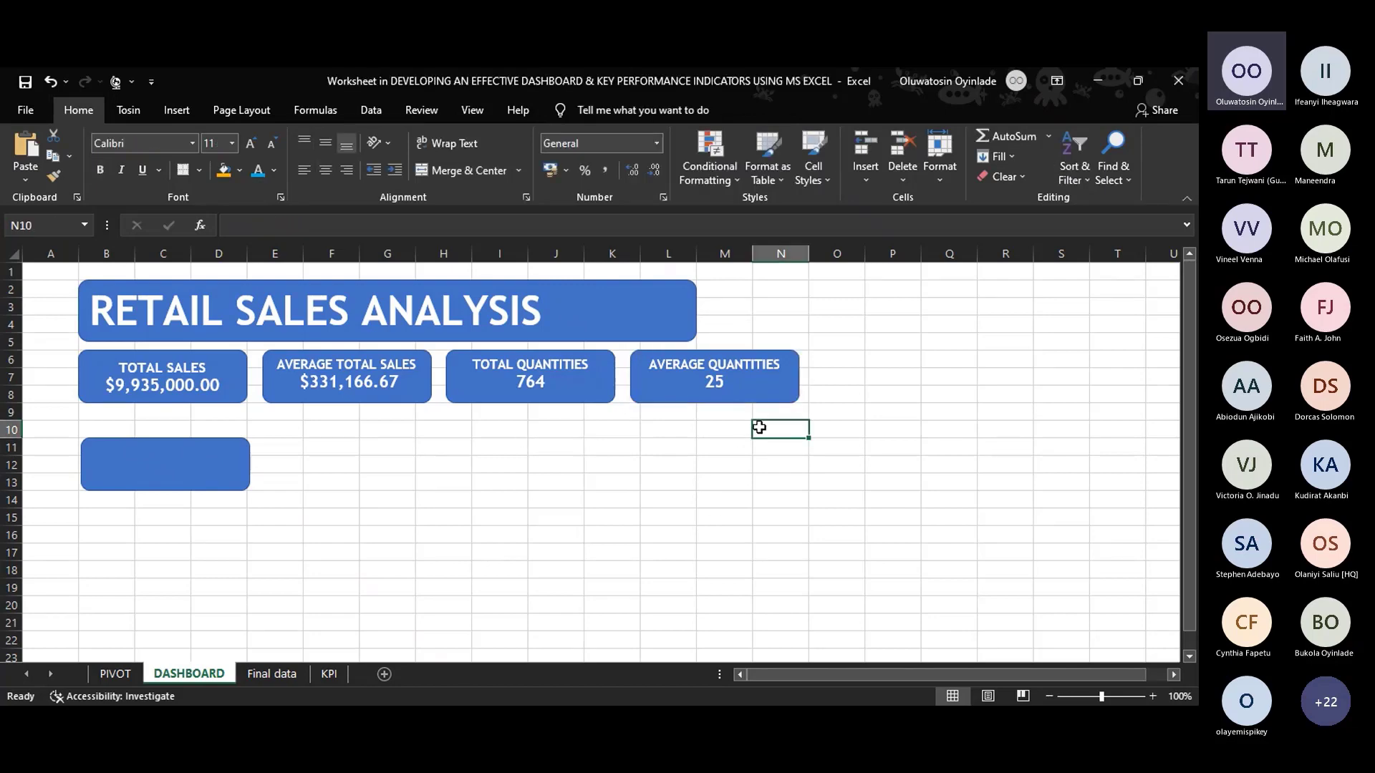
left_click(218, 388)
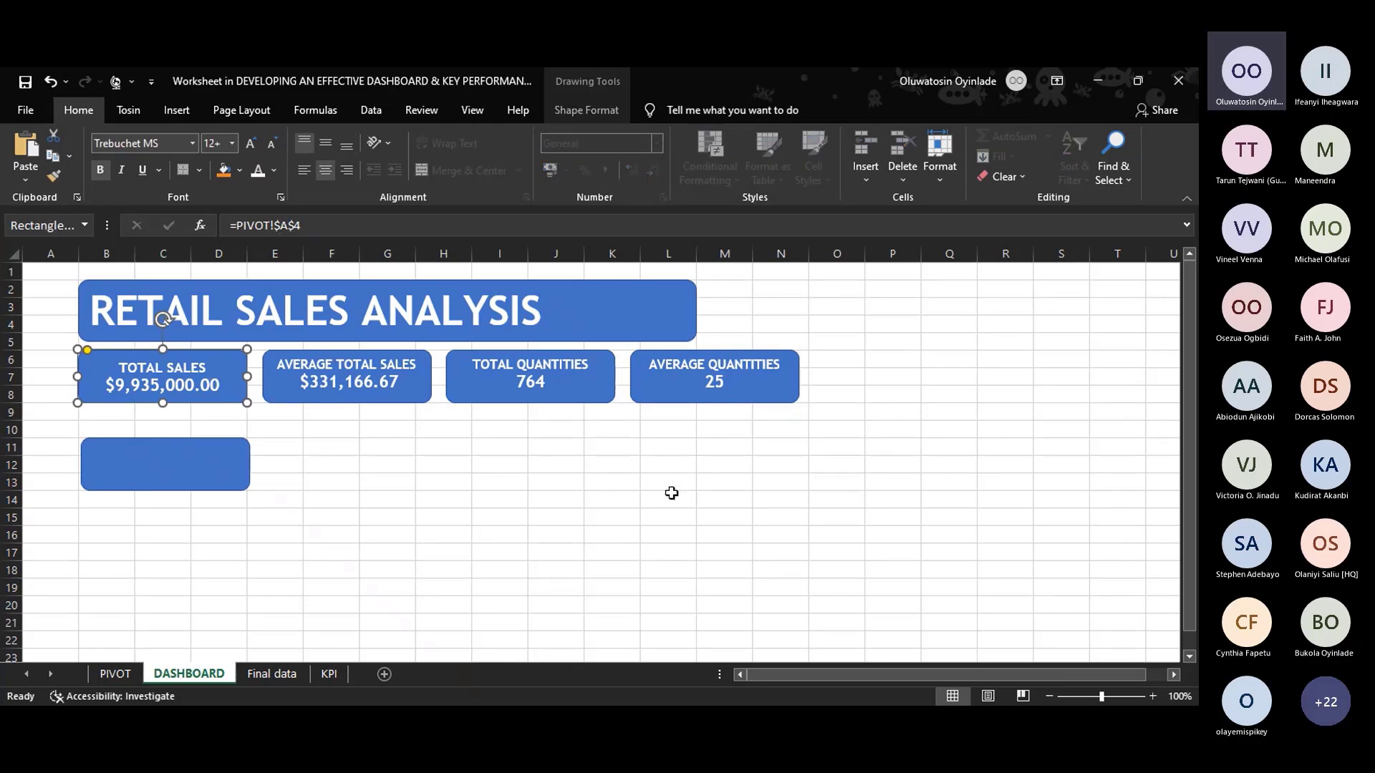
Enlarge the blank card below the KPI row into a chart panel spanning columns B to H and rows 10 to 18.
left_click(200, 490)
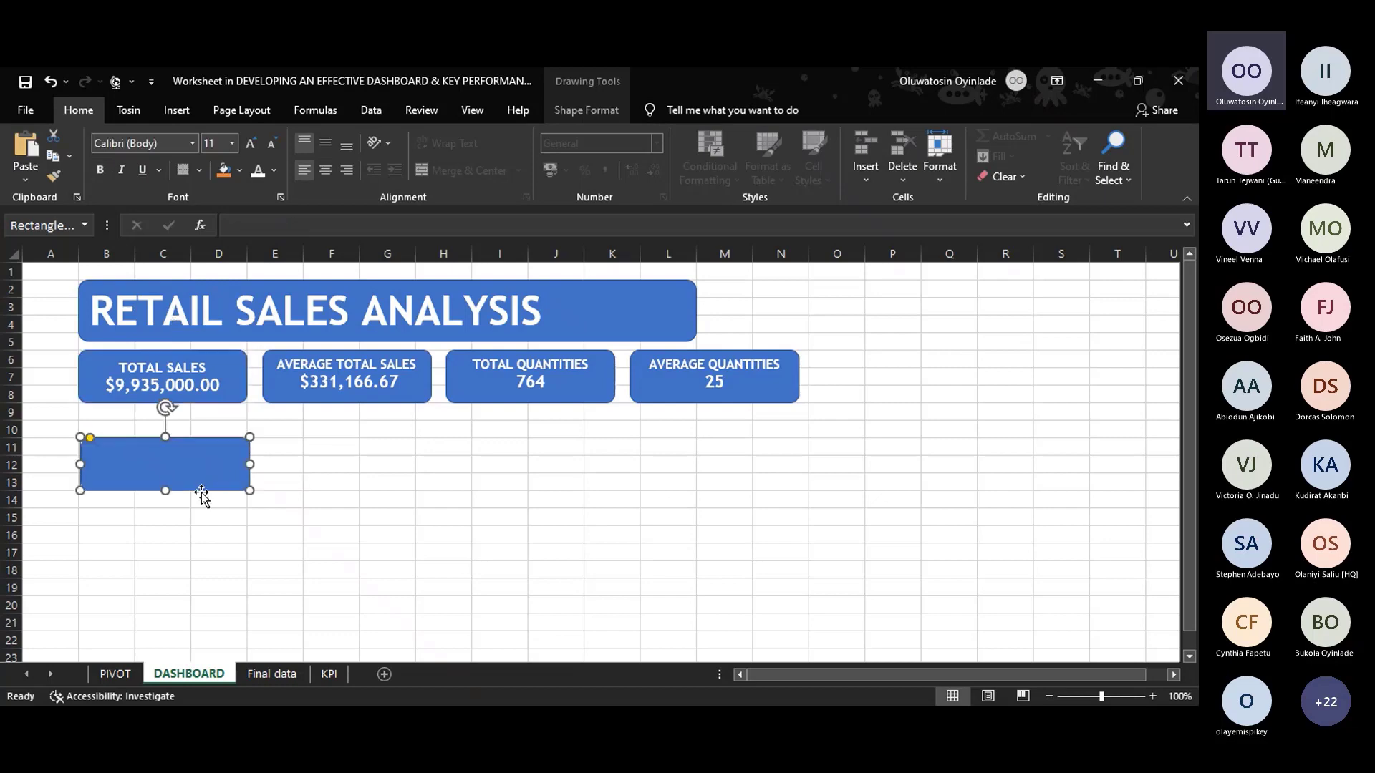
left_click_drag(165, 490, 168, 588)
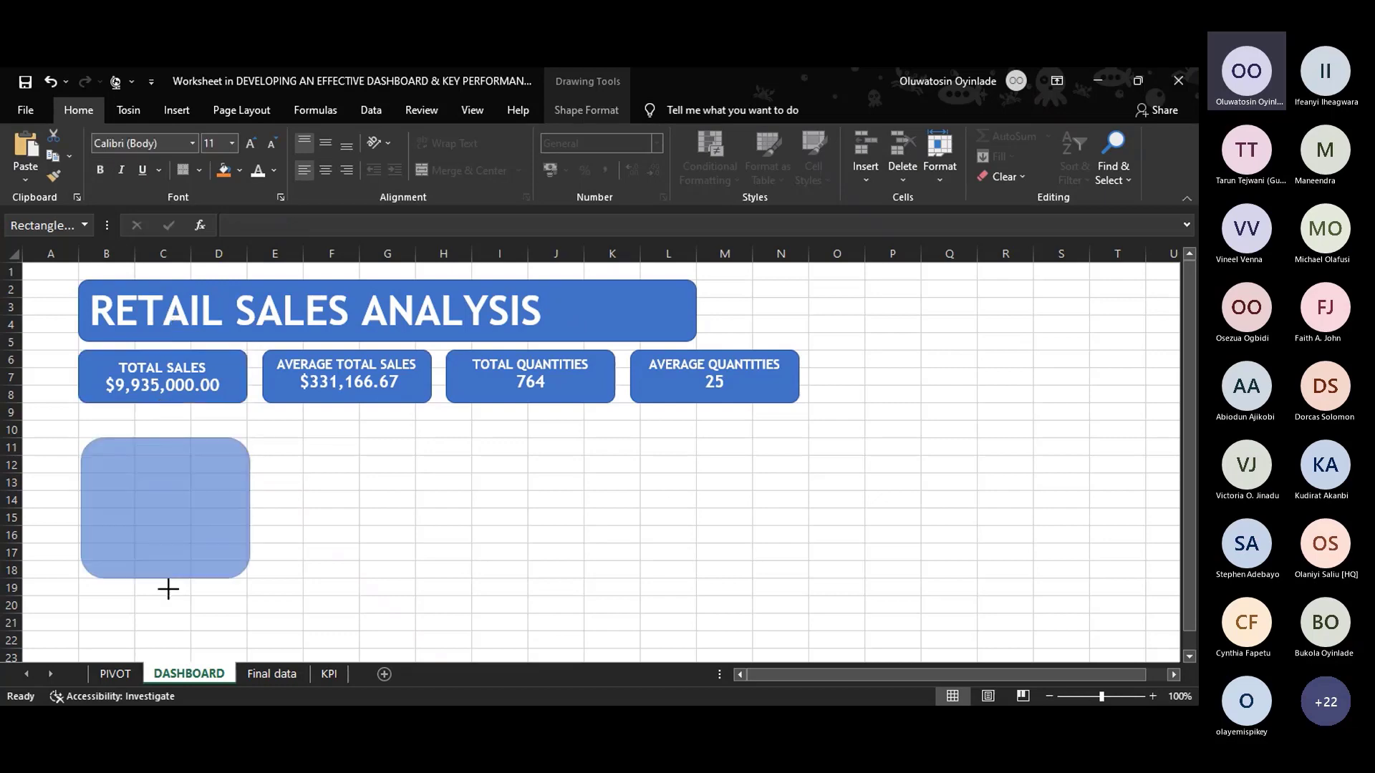
left_click_drag(247, 507, 438, 485)
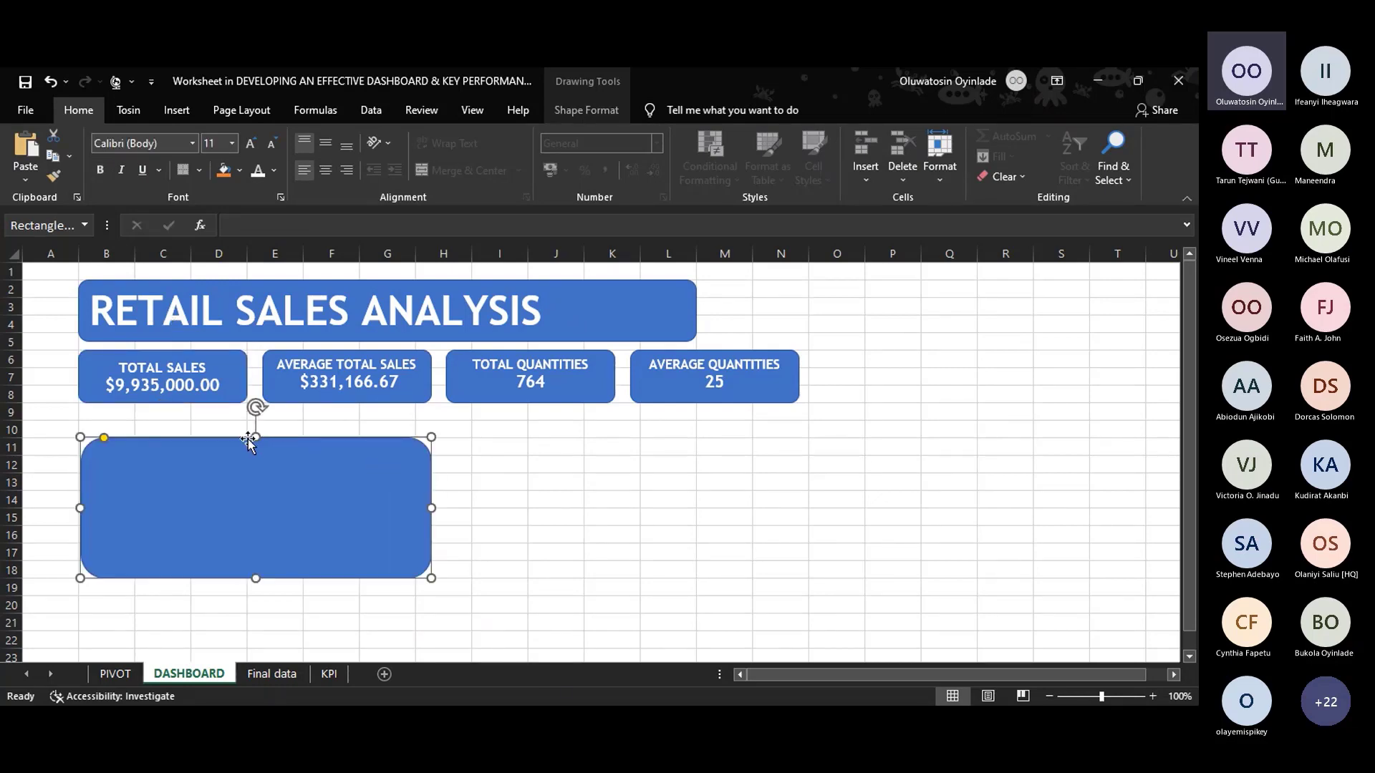
left_click_drag(259, 435, 259, 419)
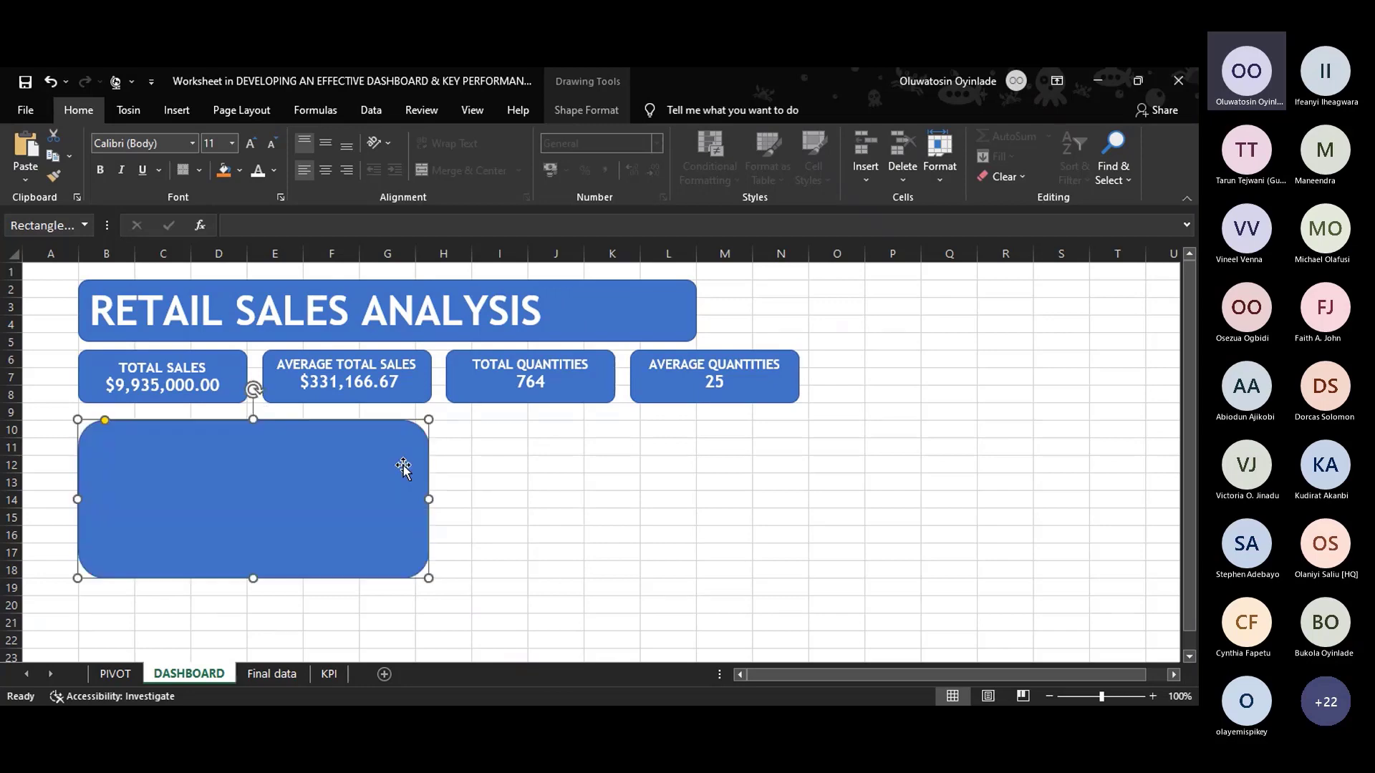
Duplicate the chart panel beside the original and fit the copy from the TOTAL QUANTITIES card's edge to the end of column N.
left_click_drag(439, 514, 713, 499)
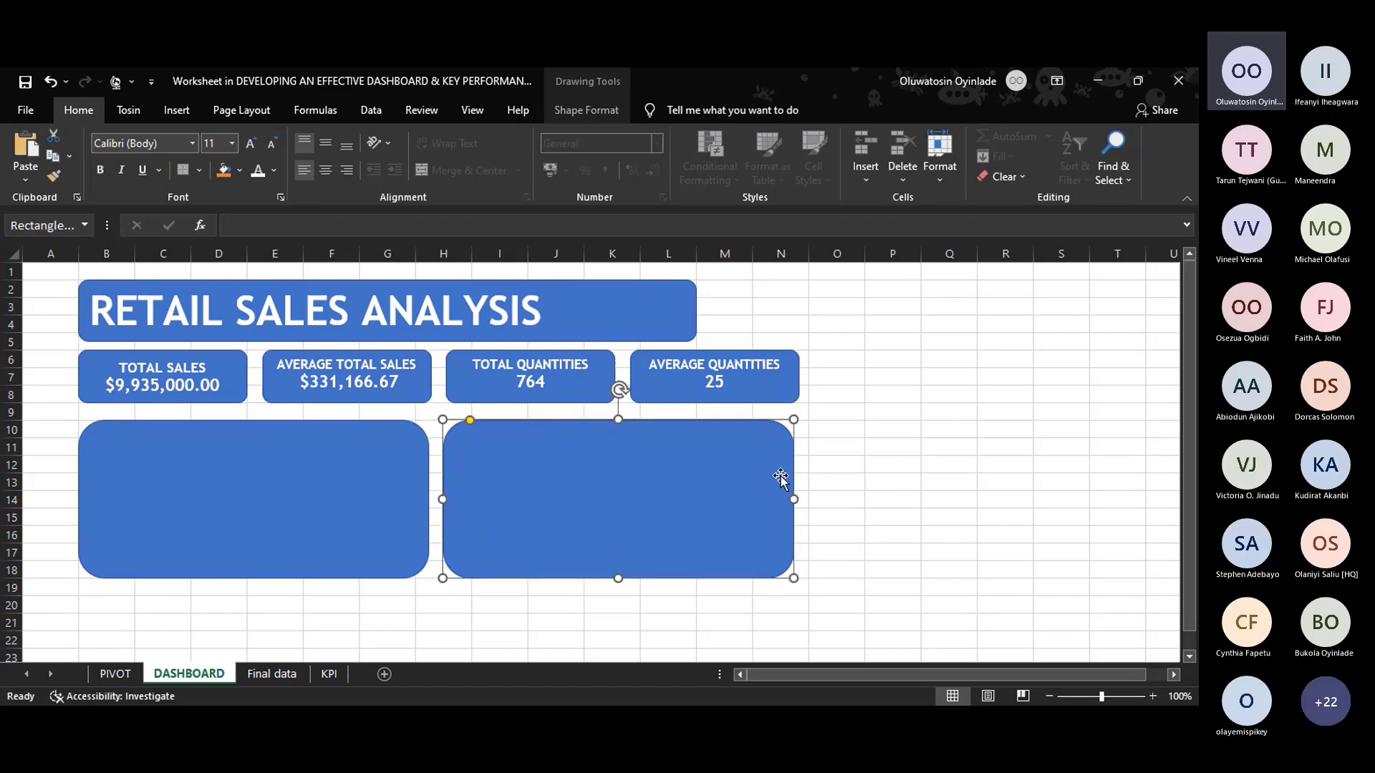
left_click_drag(795, 496, 809, 495)
left_click_drag(444, 494, 448, 494)
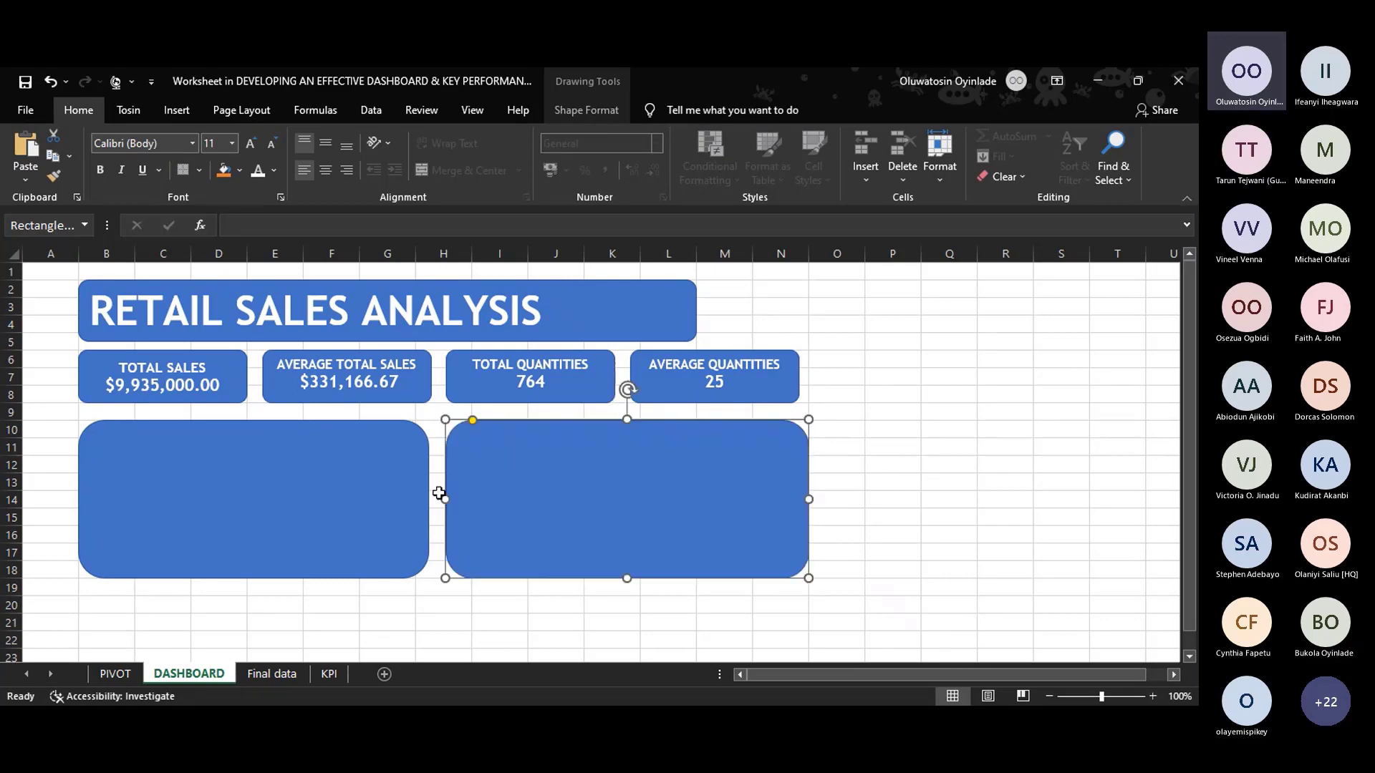
Extend both chart panels down to the end of row 19.
left_click(397, 478)
left_click_drag(253, 420, 255, 413)
left_click_drag(254, 579, 258, 596)
left_click(613, 522)
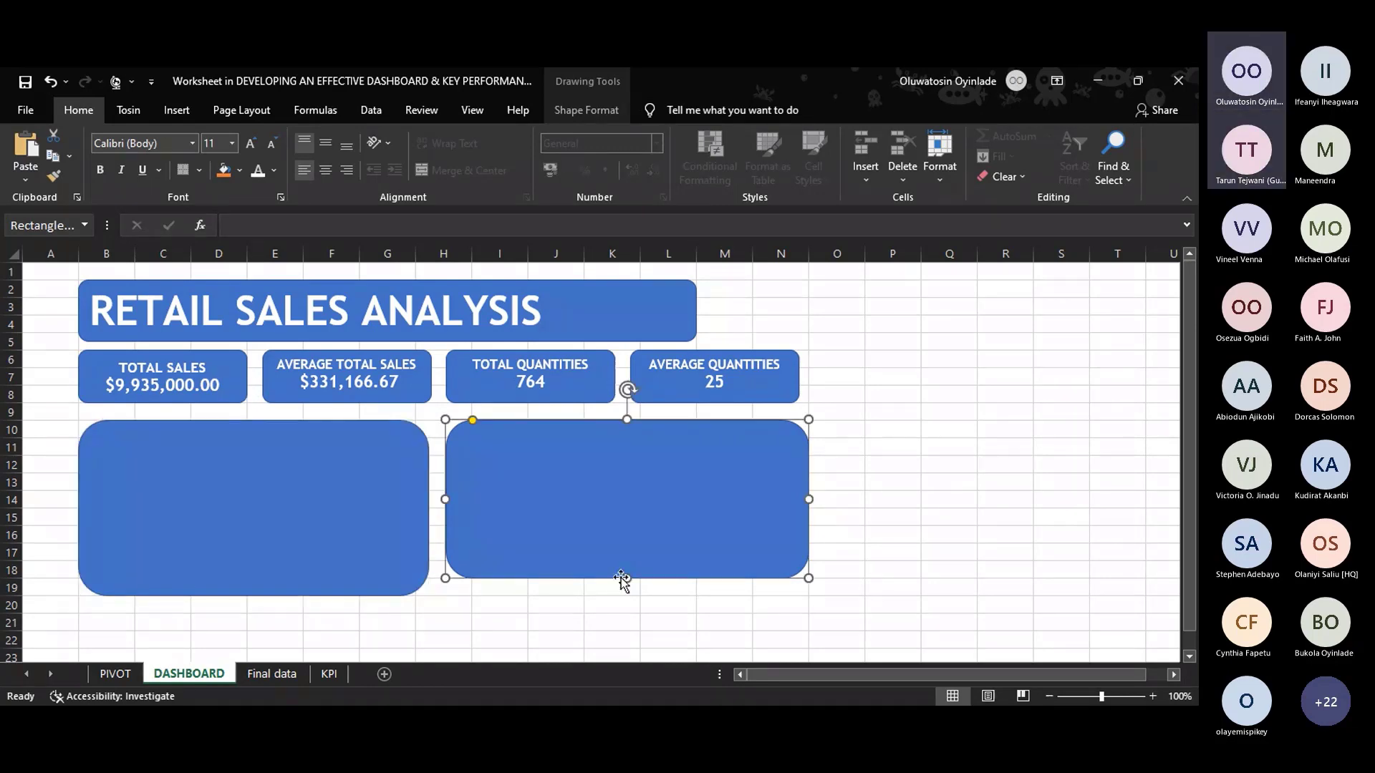
left_click_drag(628, 576, 627, 596)
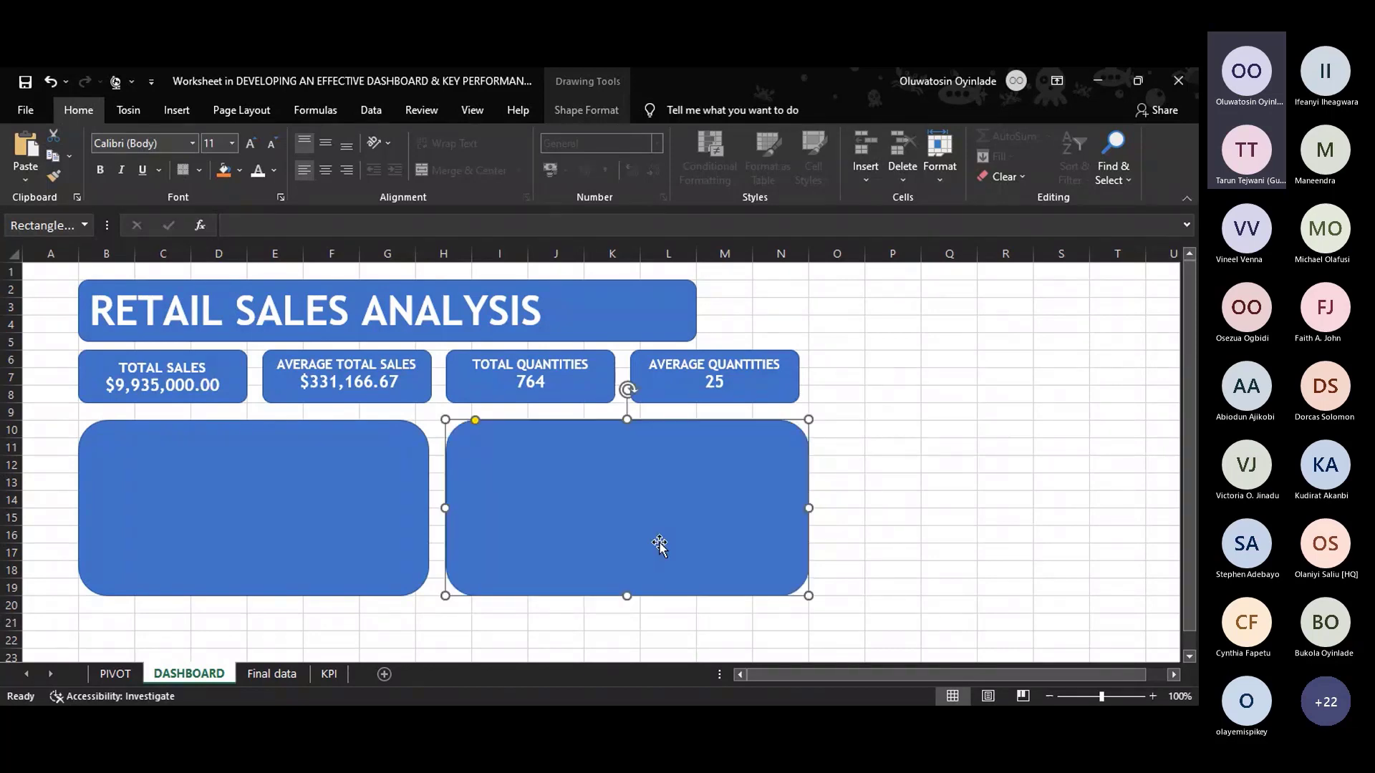
Duplicate the second chart panel and place the copy beneath the first one, starting at row 20.
key("ctrl+d")
scroll(627, 512, "down", 5)
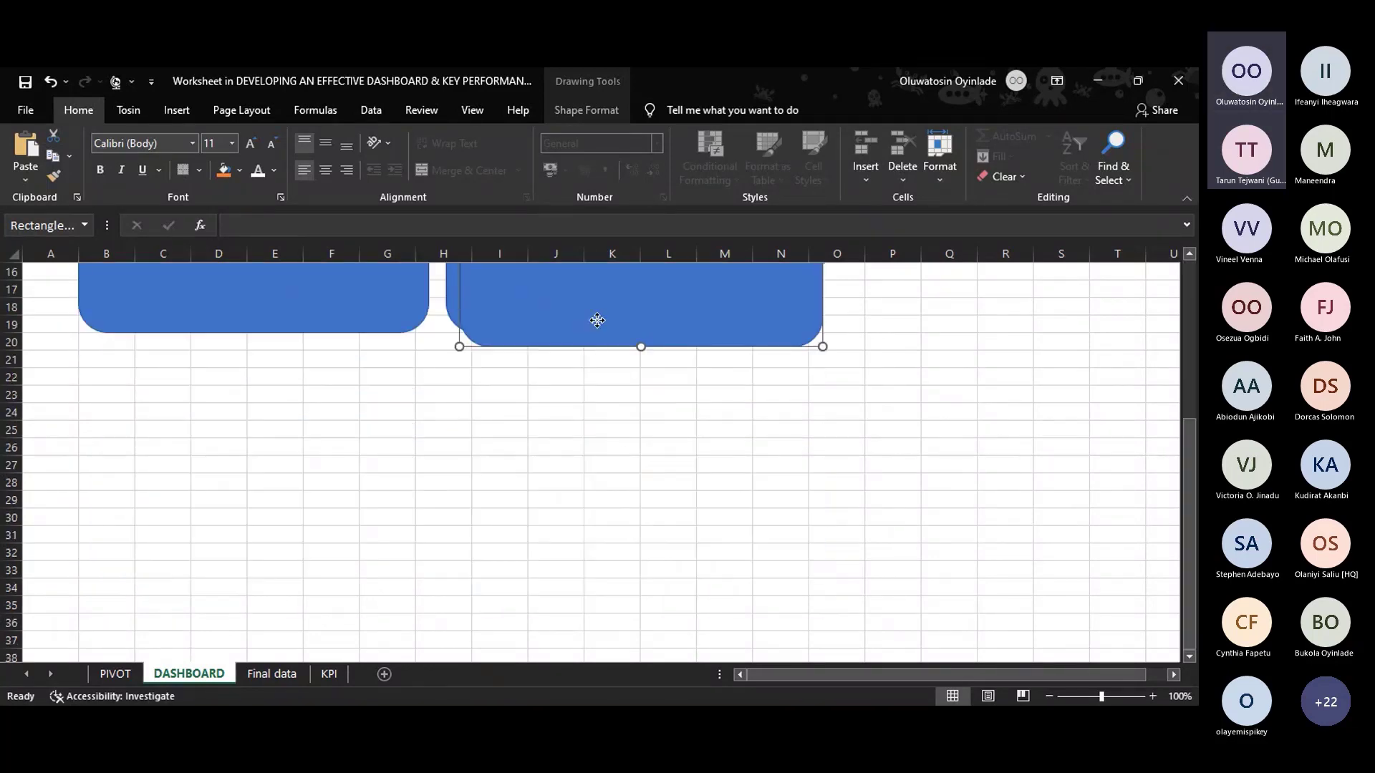
left_click_drag(597, 320, 214, 488)
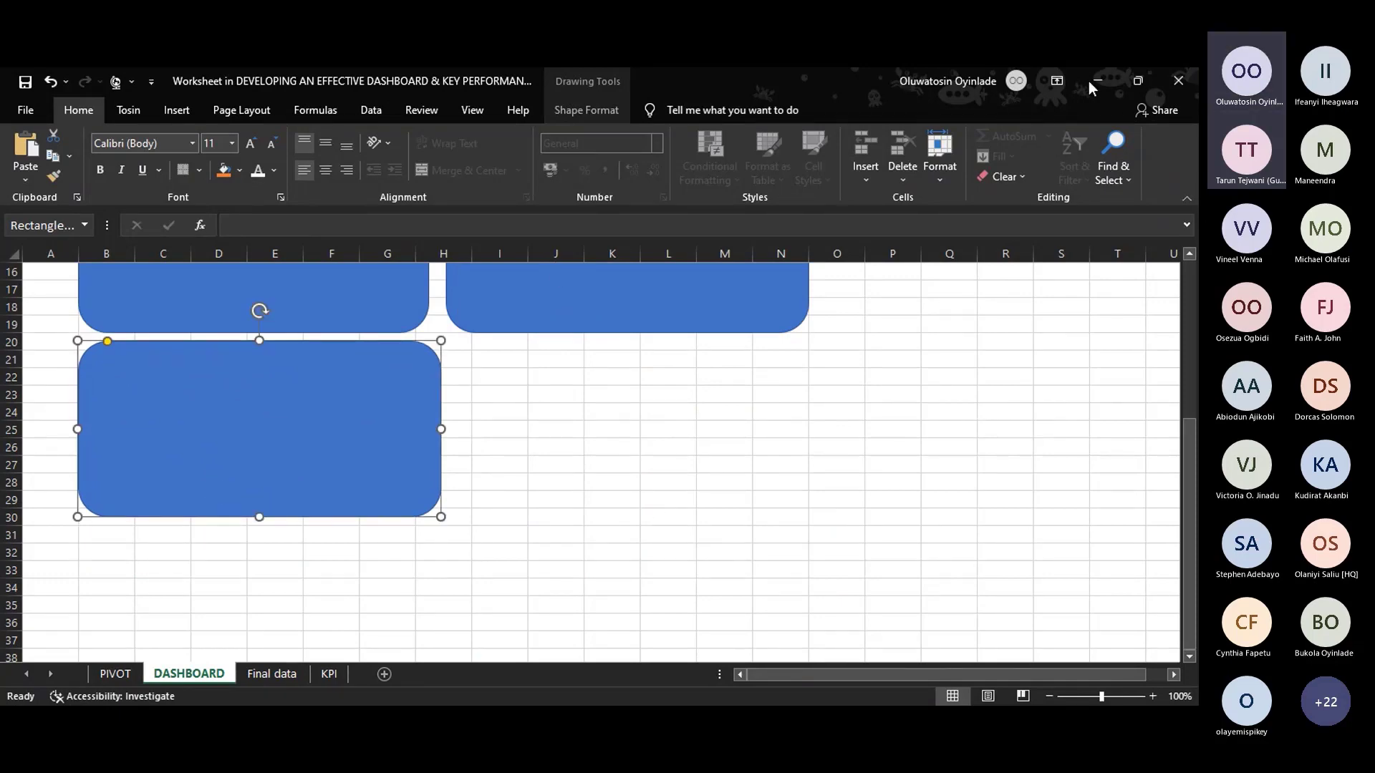
left_click(1015, 198)
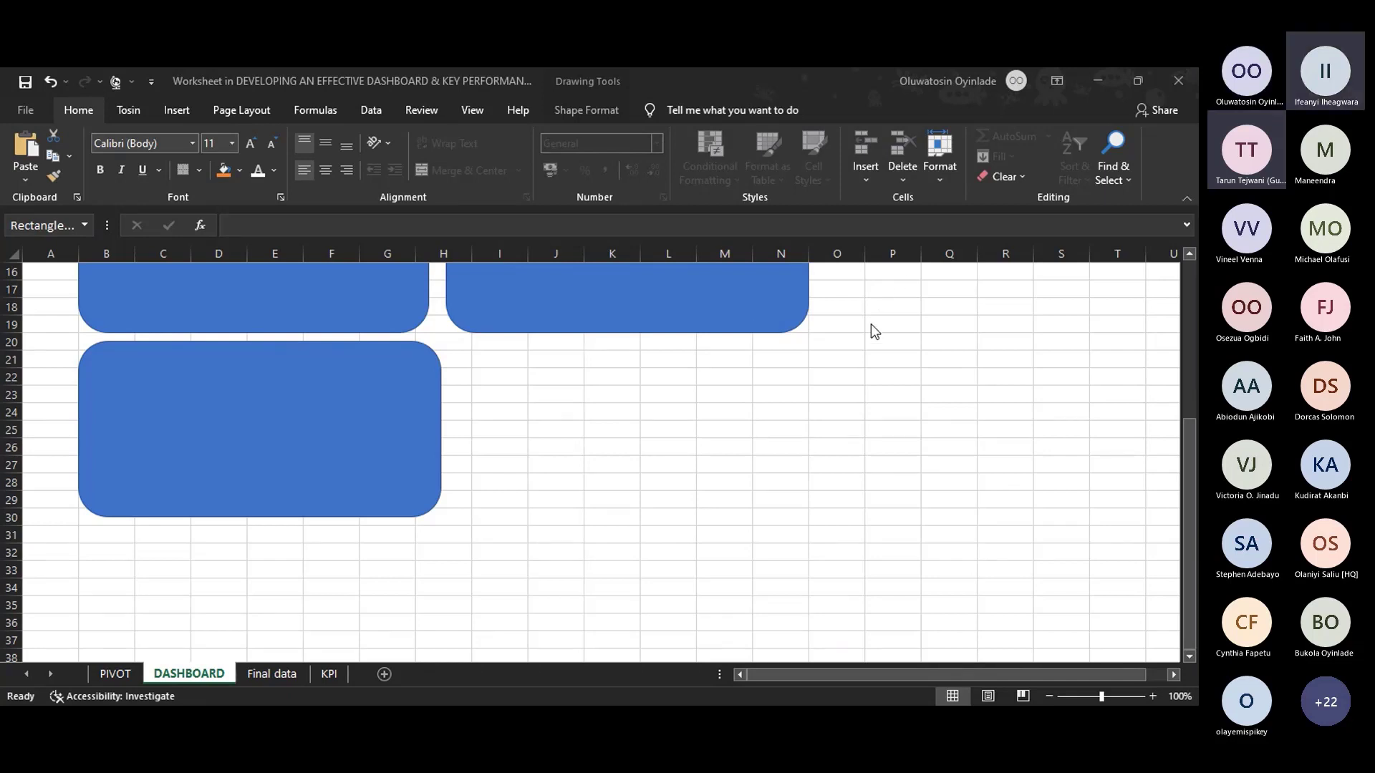
left_click(1103, 356)
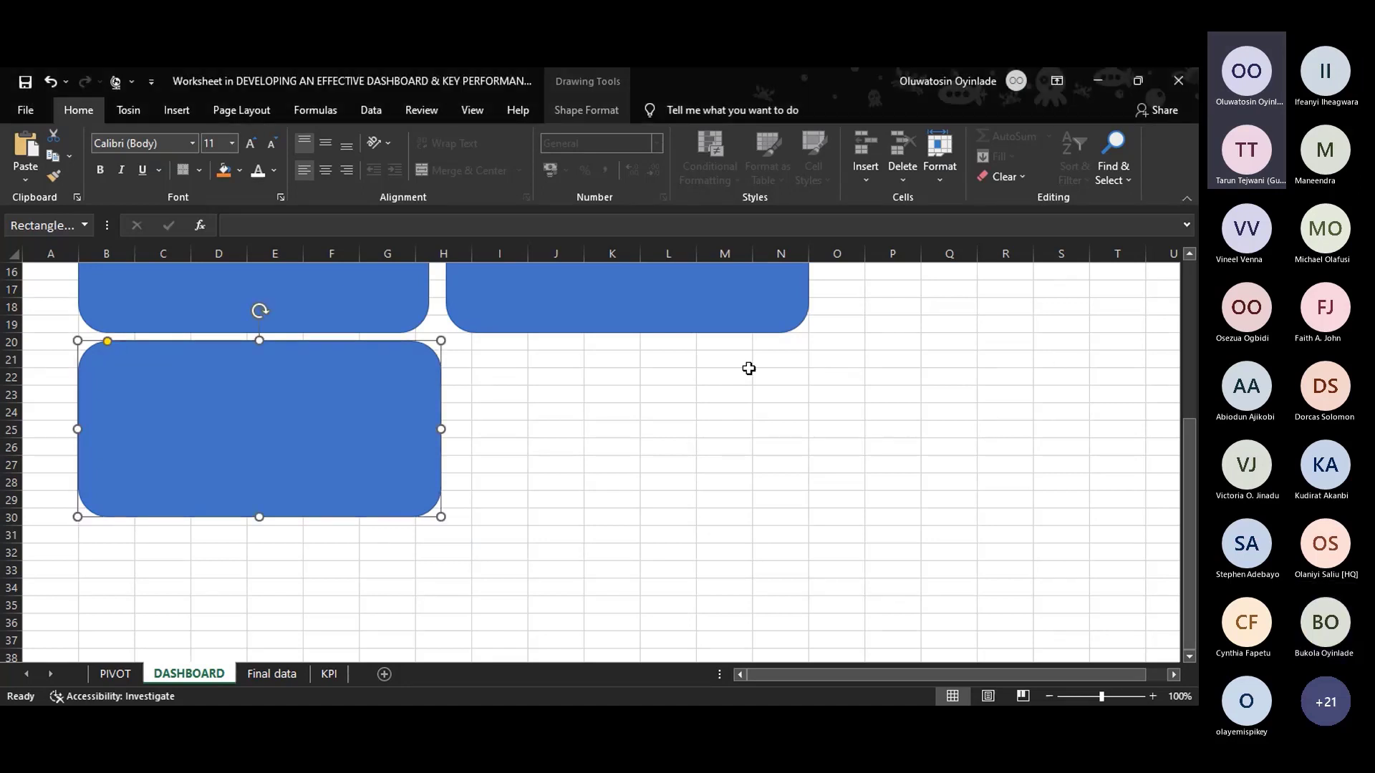
Place the narrow spare panel from column A beside the lower-left panel, and trim that panel to the width of the one above.
scroll(868, 459, "up", 3)
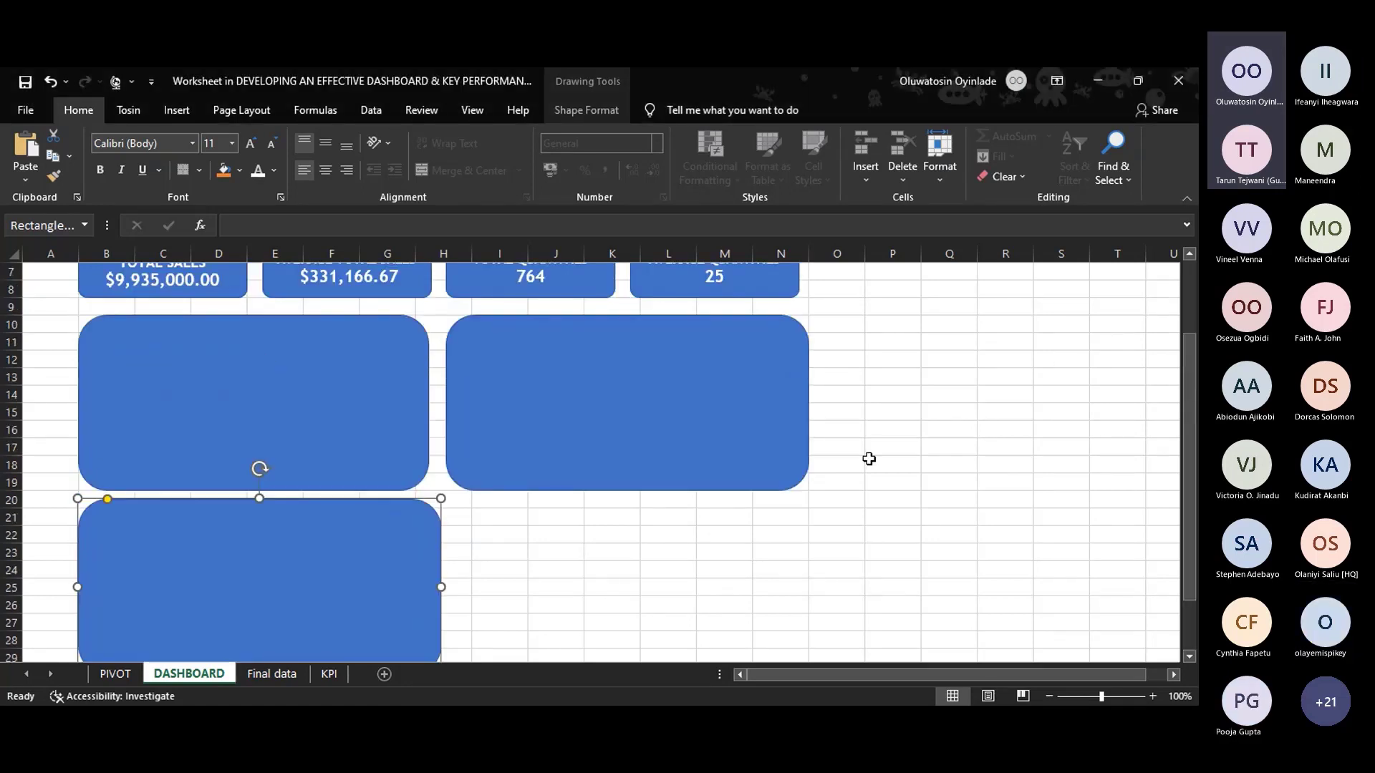
left_click(1086, 698)
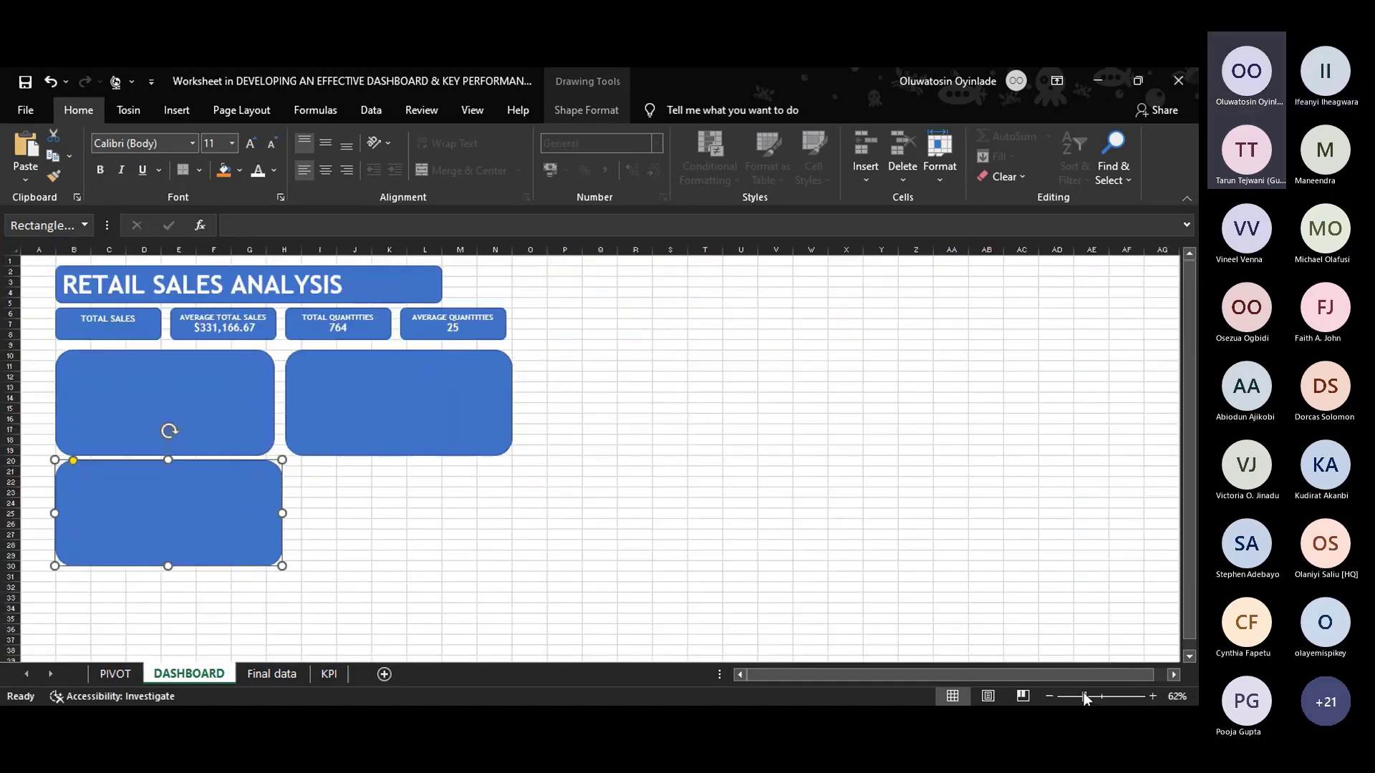
left_click(1093, 698)
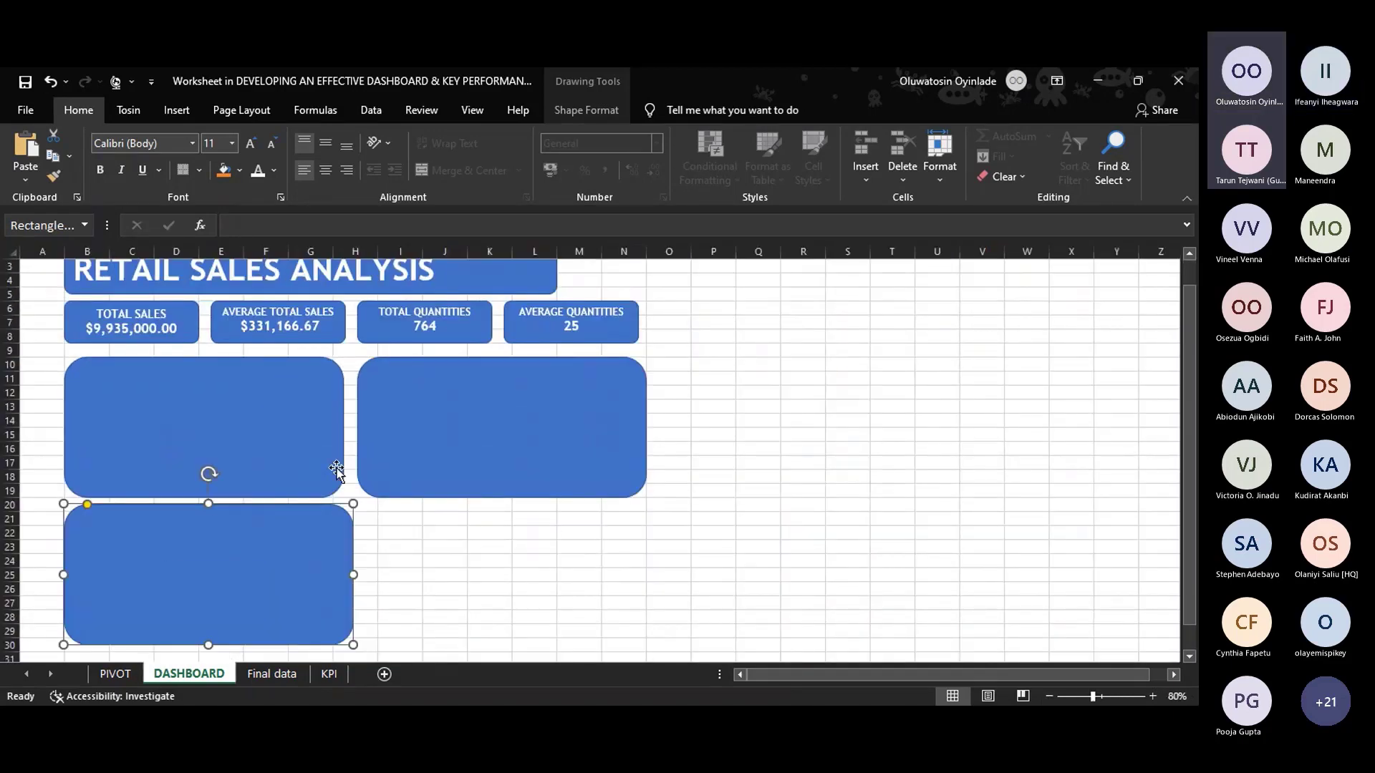
scroll(293, 547, "down", 2)
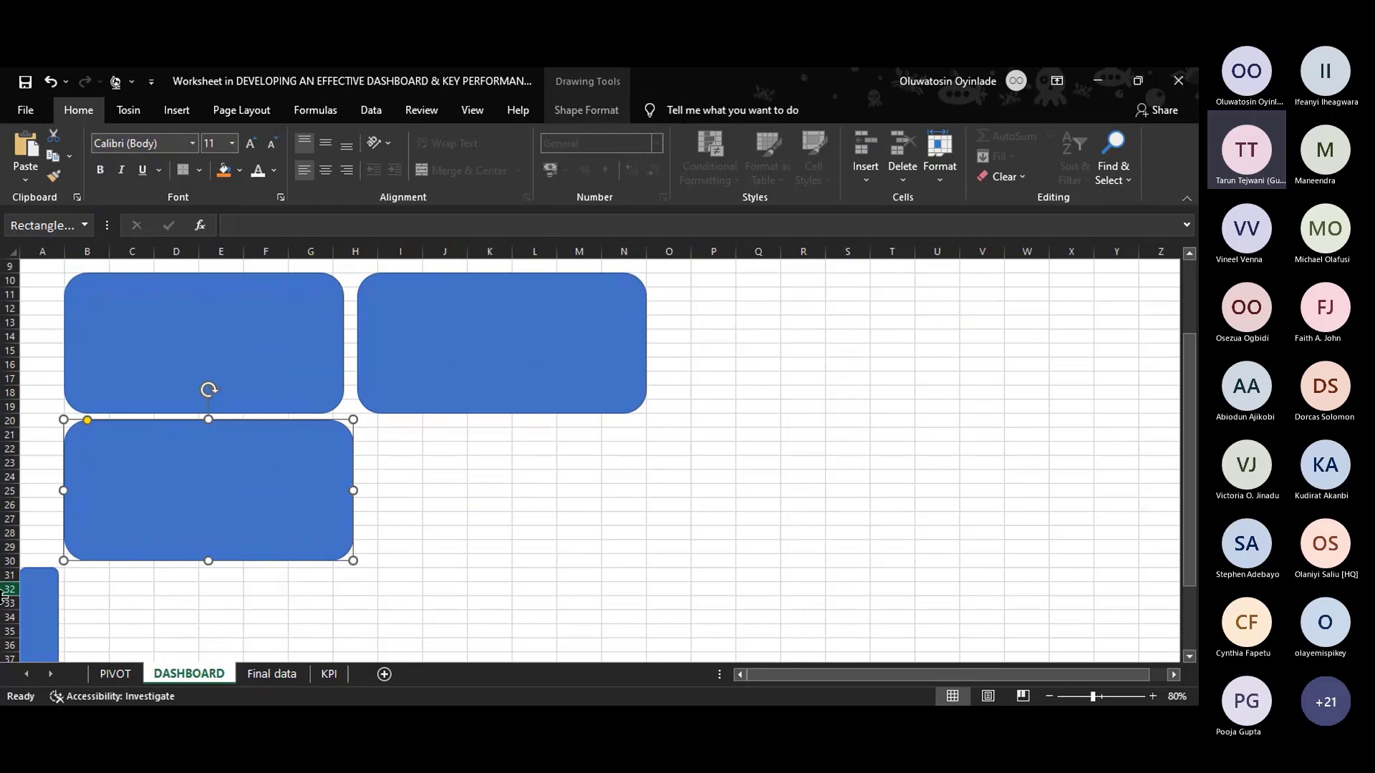
left_click_drag(43, 615, 343, 490)
left_click(344, 486)
Widen the narrow panel to column N so it matches the panel above it.
left_click(367, 501)
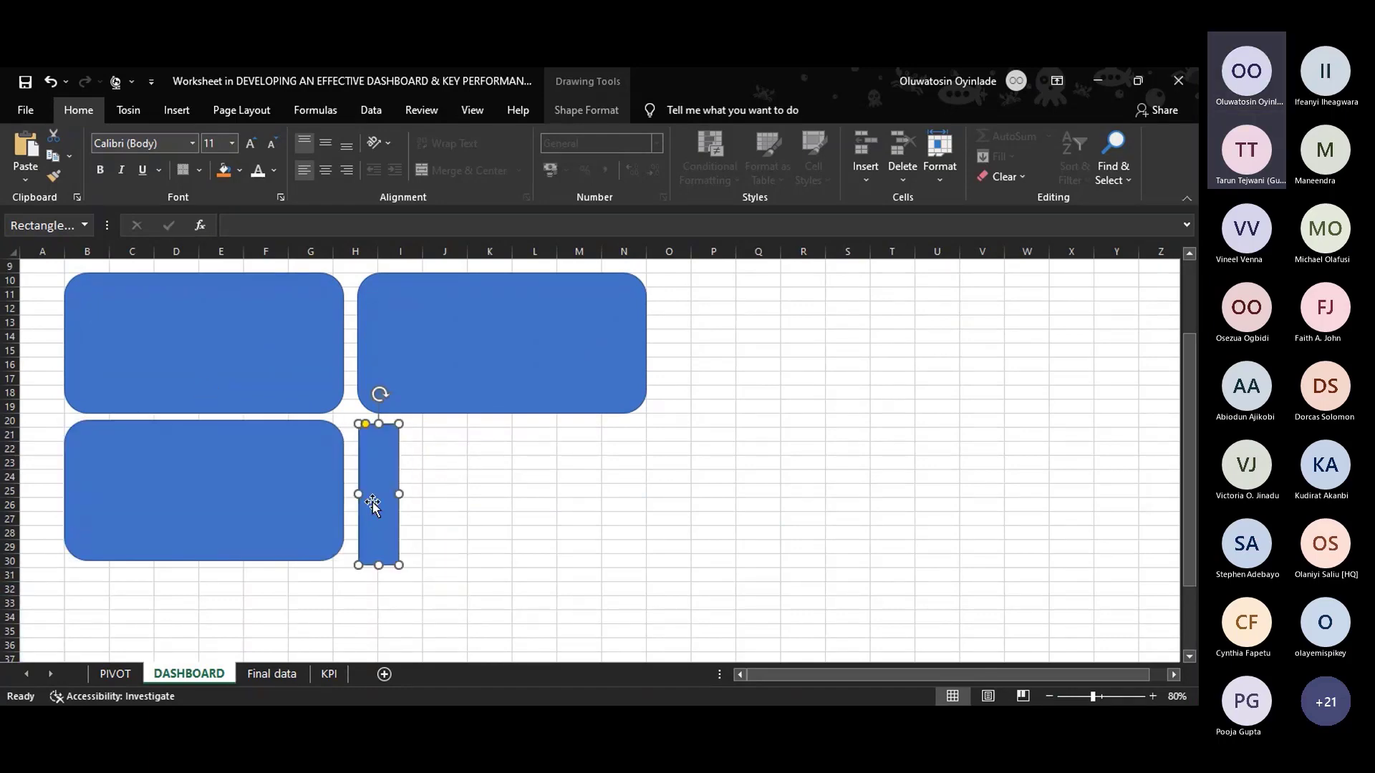
left_click(486, 495)
left_click_drag(486, 494, 646, 496)
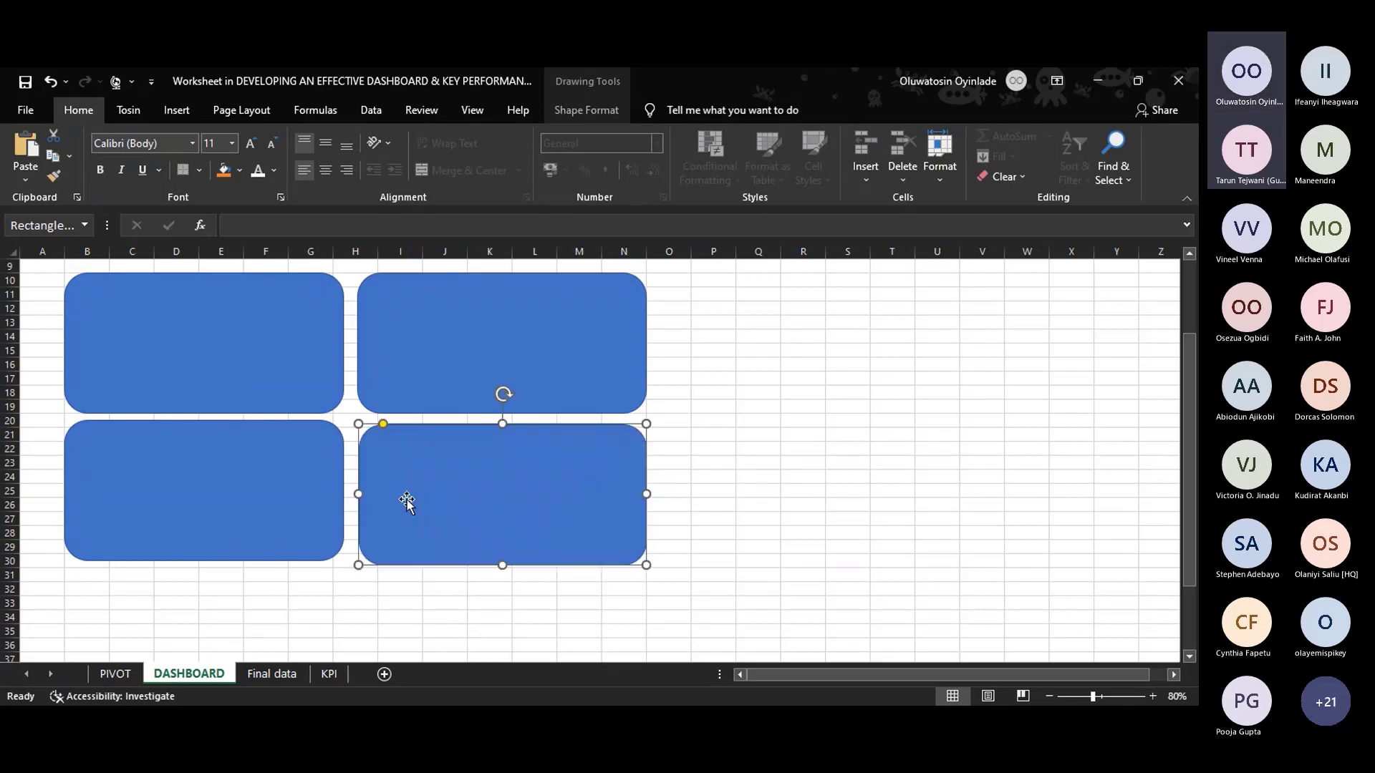
Start the lower-left panel at row 22 and extend both lower panels down to row 33.
scroll(406, 500, "down", 2)
scroll(415, 472, "up", 4)
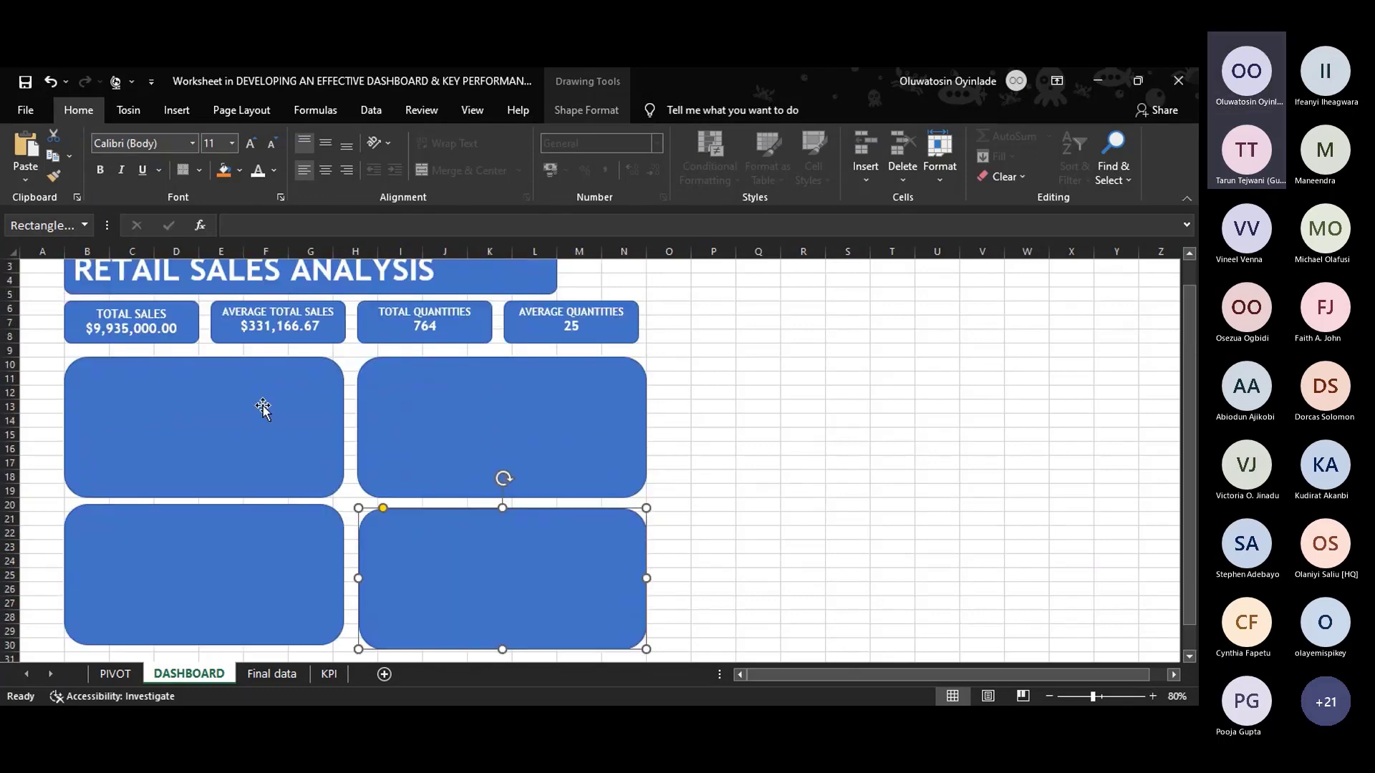
left_click_drag(255, 555, 204, 609)
scroll(252, 549, "down", 2)
left_click(454, 530)
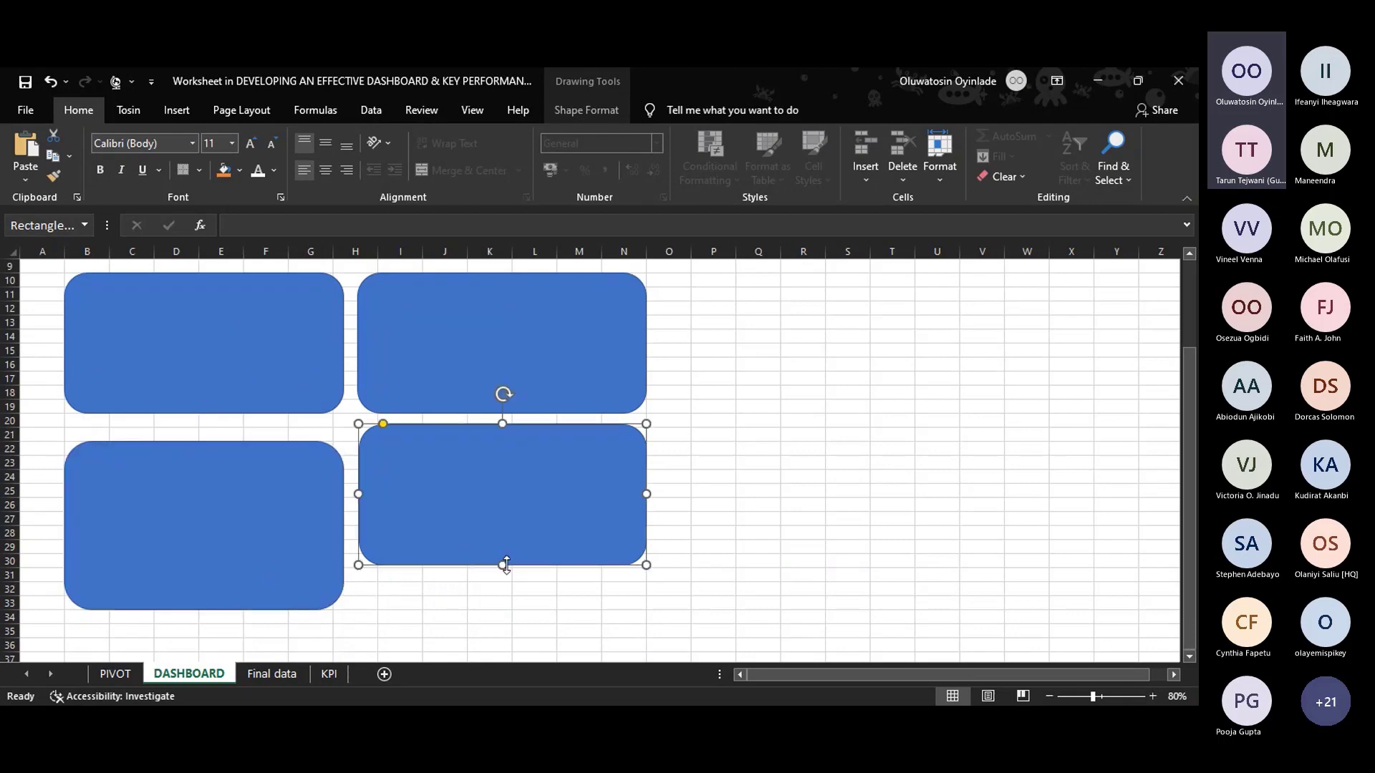
left_click_drag(503, 566, 494, 610)
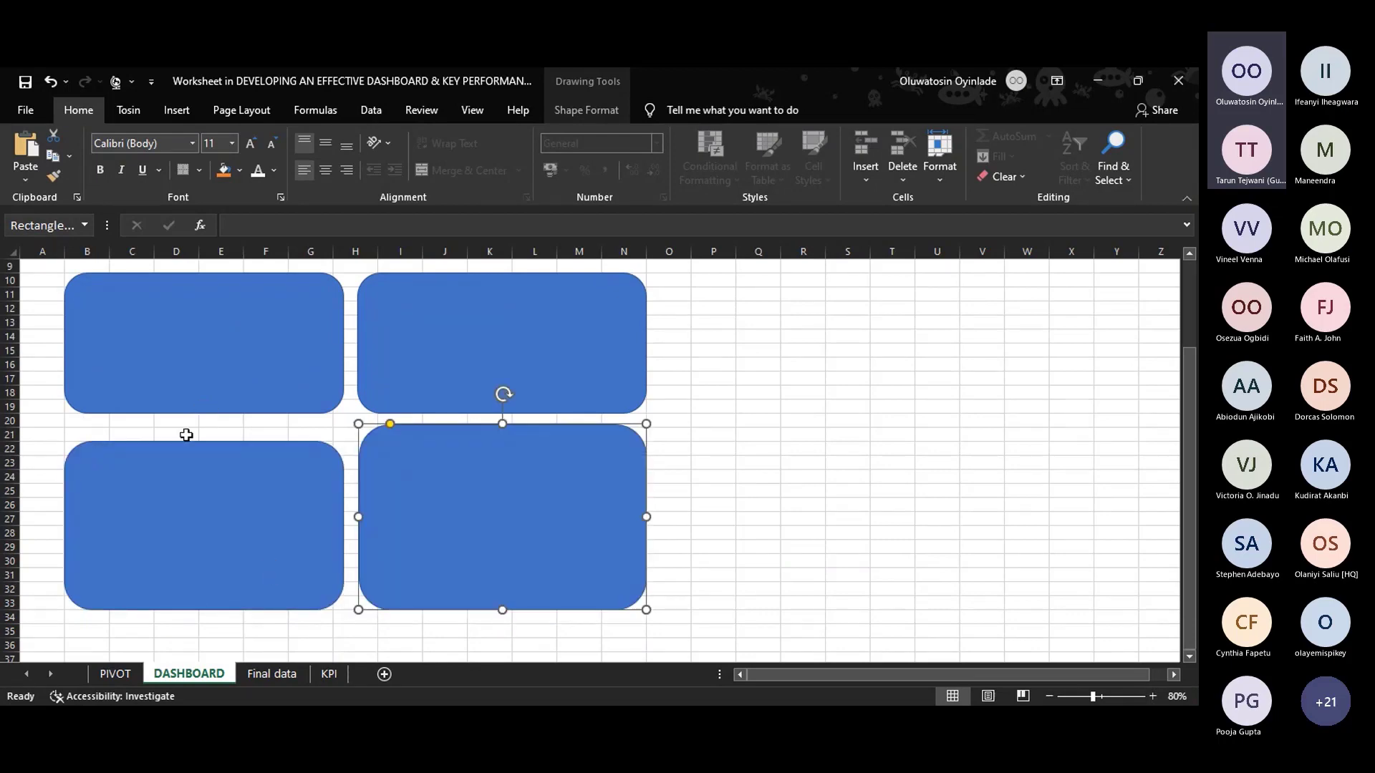
Adjust the lower-left panel's height to match its neighbour and move both lower panels down to start around rows 22 and 23.
left_click(207, 461)
left_click_drag(209, 447, 208, 433)
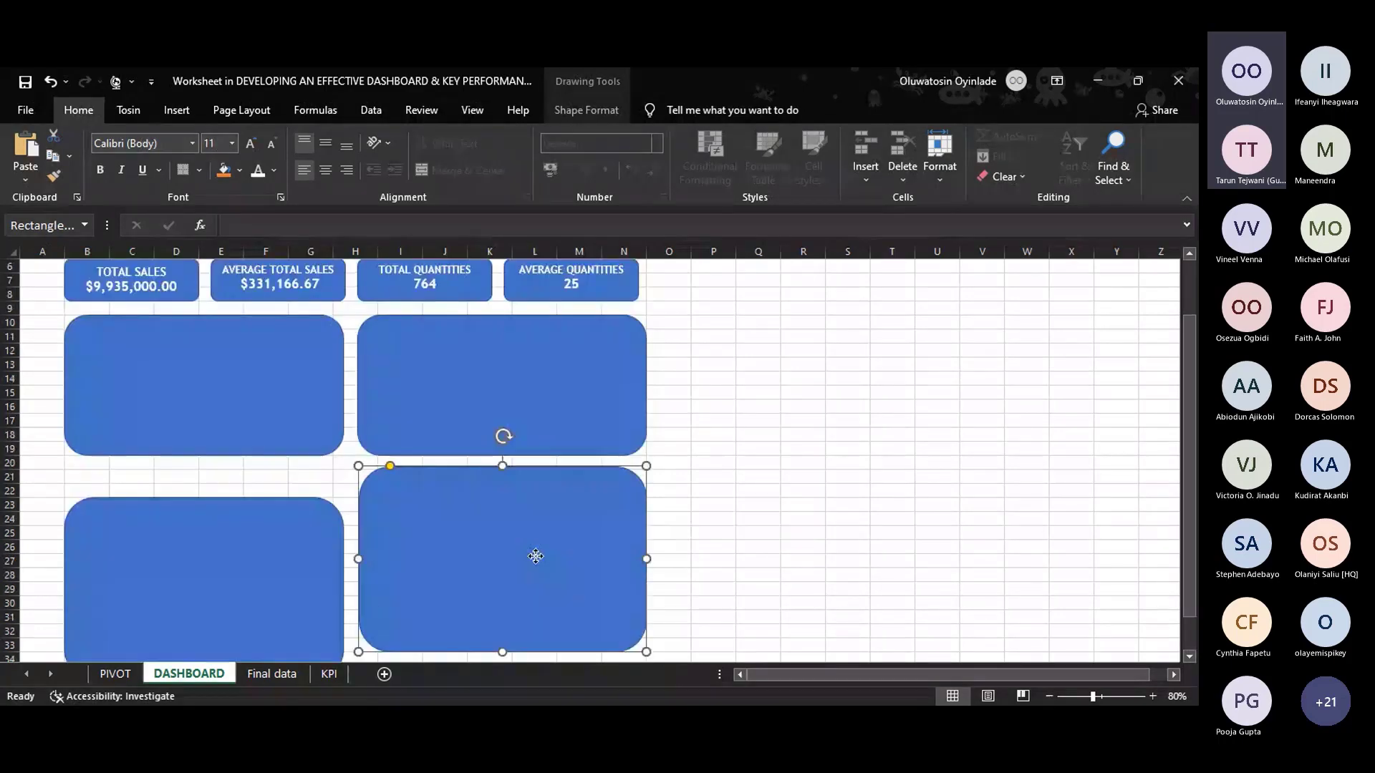
left_click_drag(534, 556, 533, 572)
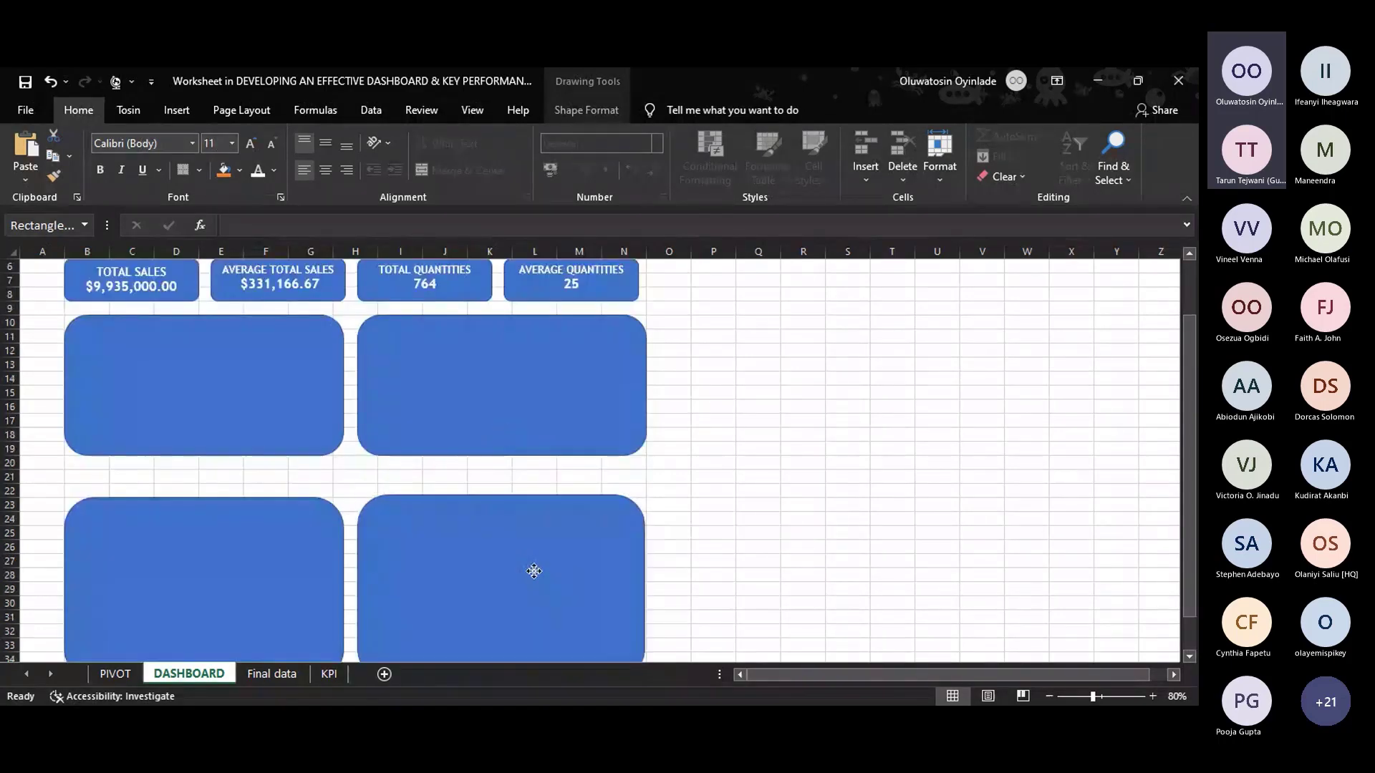
Extend both upper chart panels down to row 22, just above the lower panels.
left_click(294, 444)
left_click_drag(205, 455, 209, 494)
left_click(493, 451)
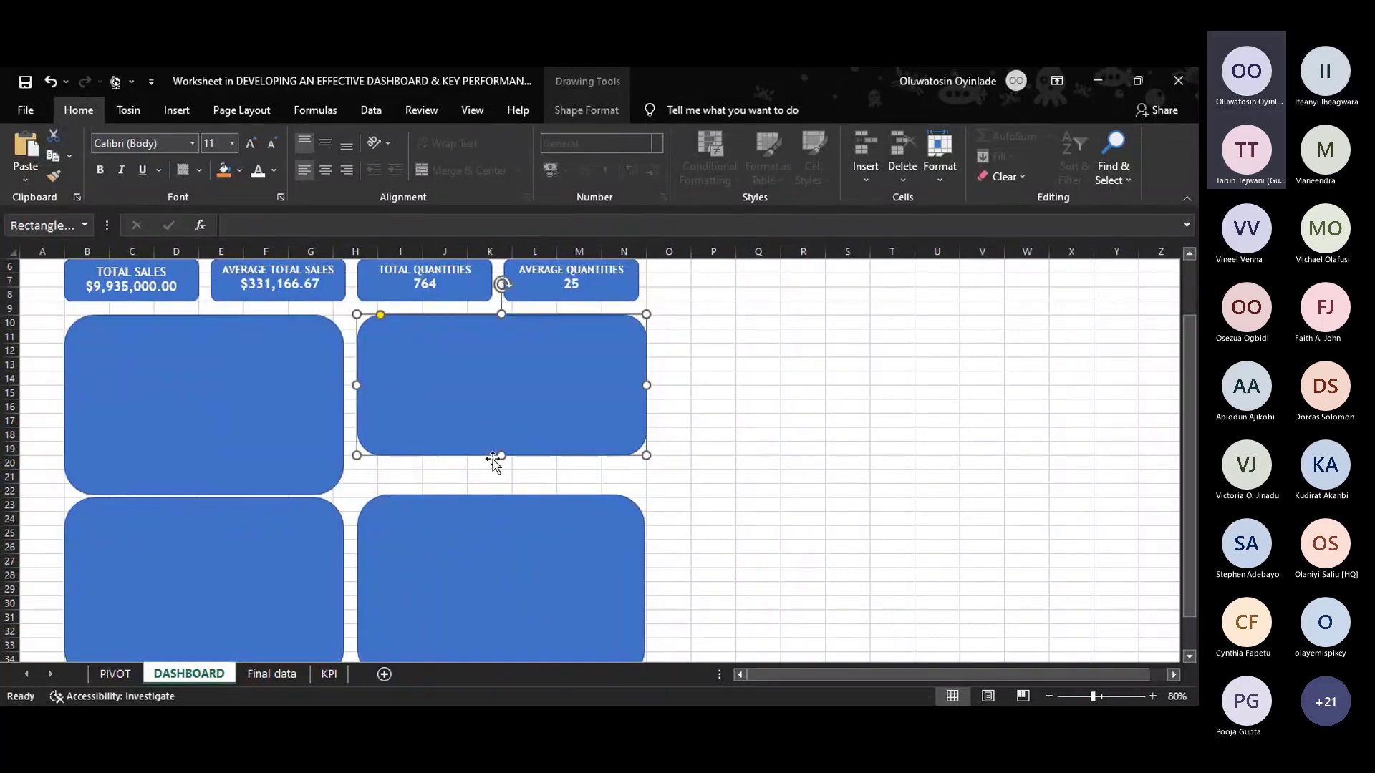
left_click_drag(493, 460, 501, 483)
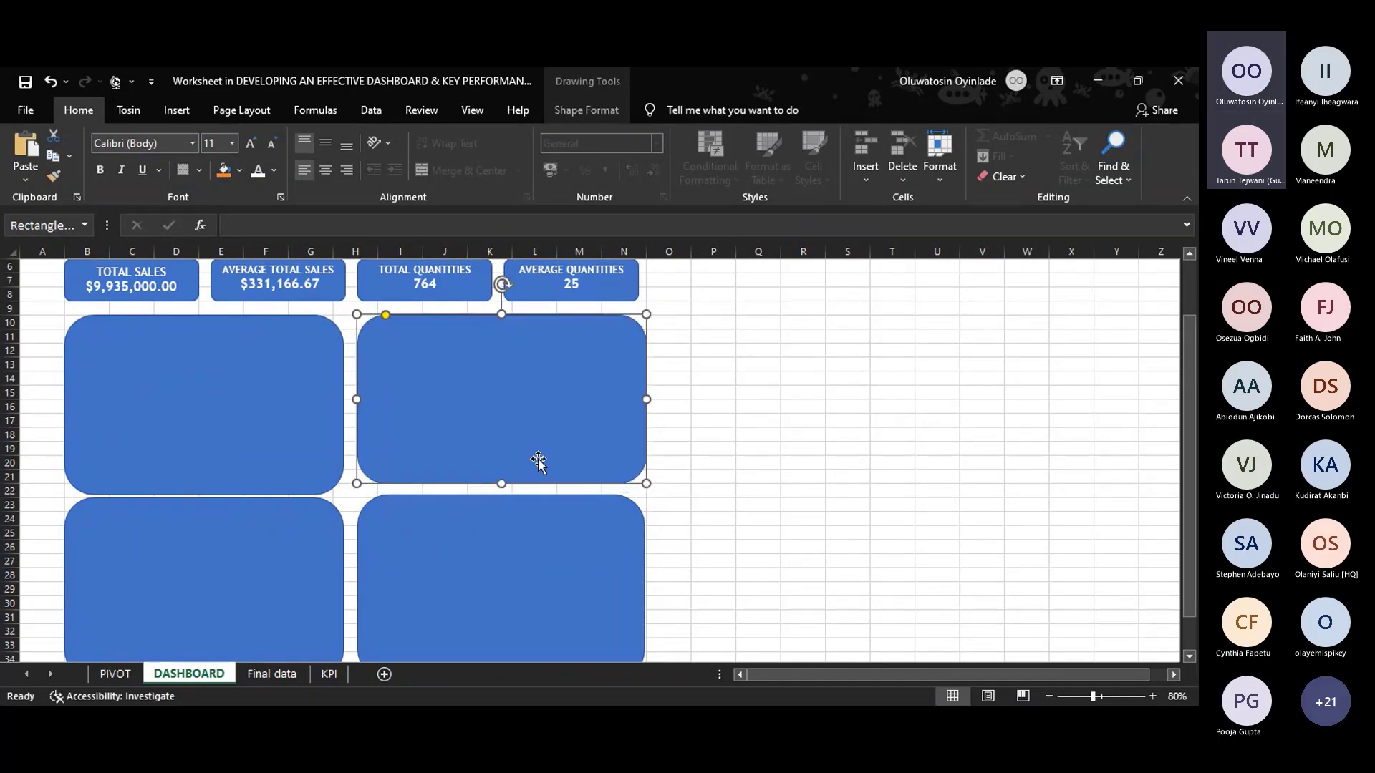
left_click(260, 370)
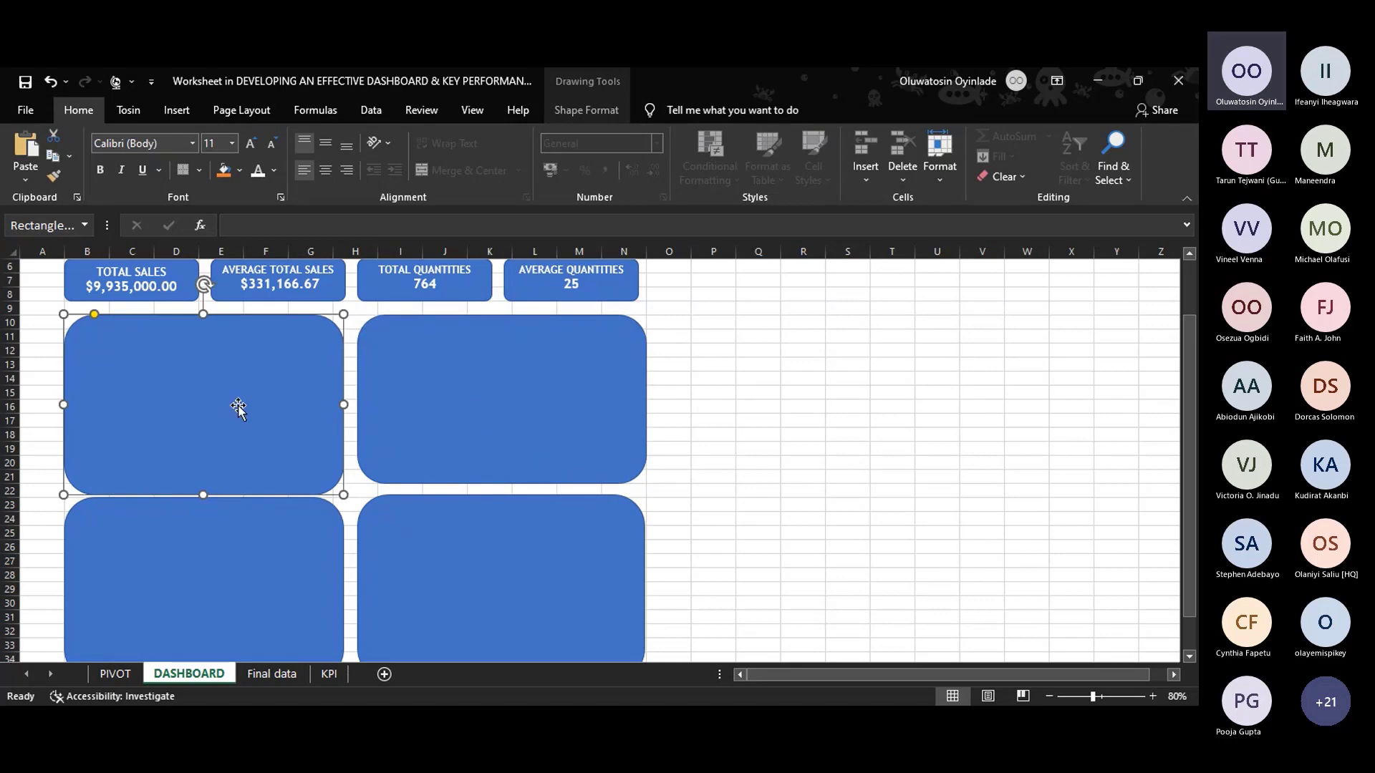
left_click(485, 390)
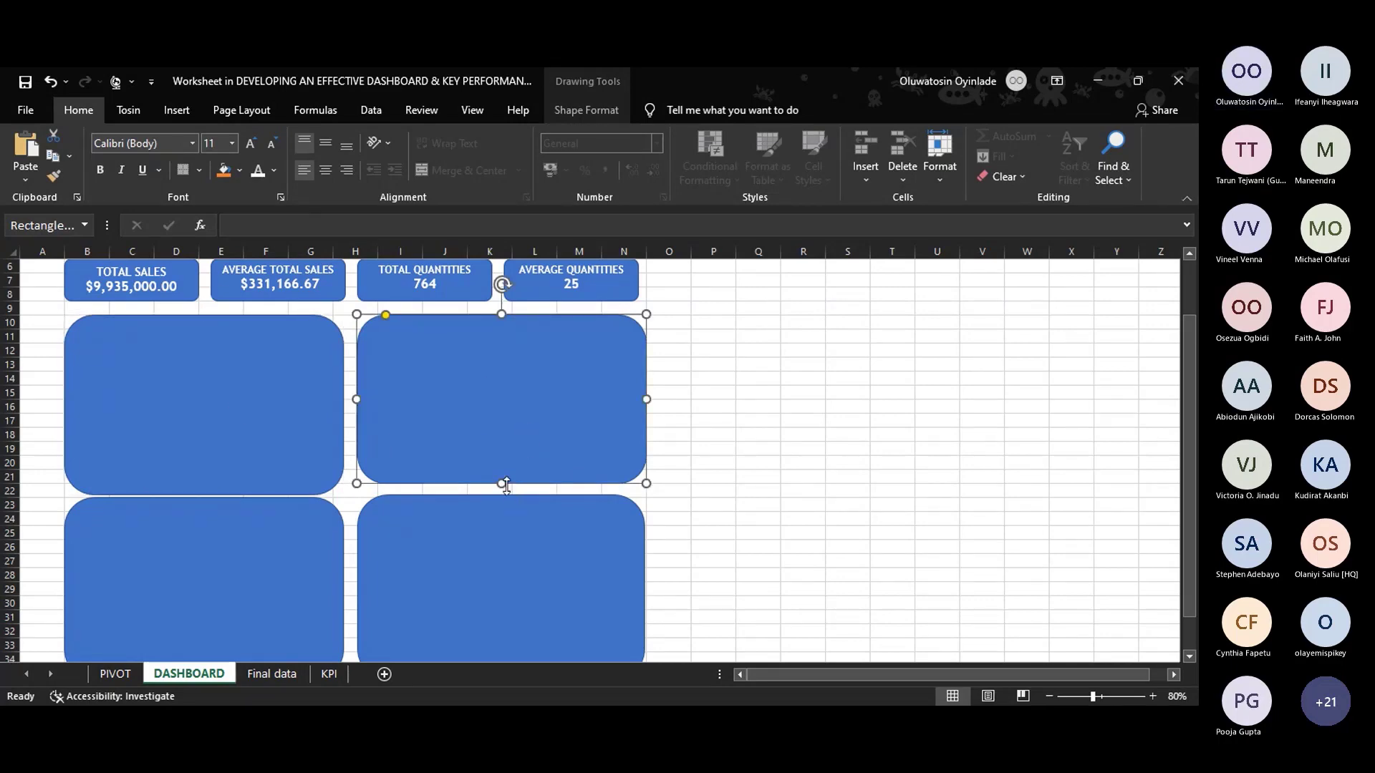
left_click_drag(502, 484, 505, 493)
left_click(531, 522)
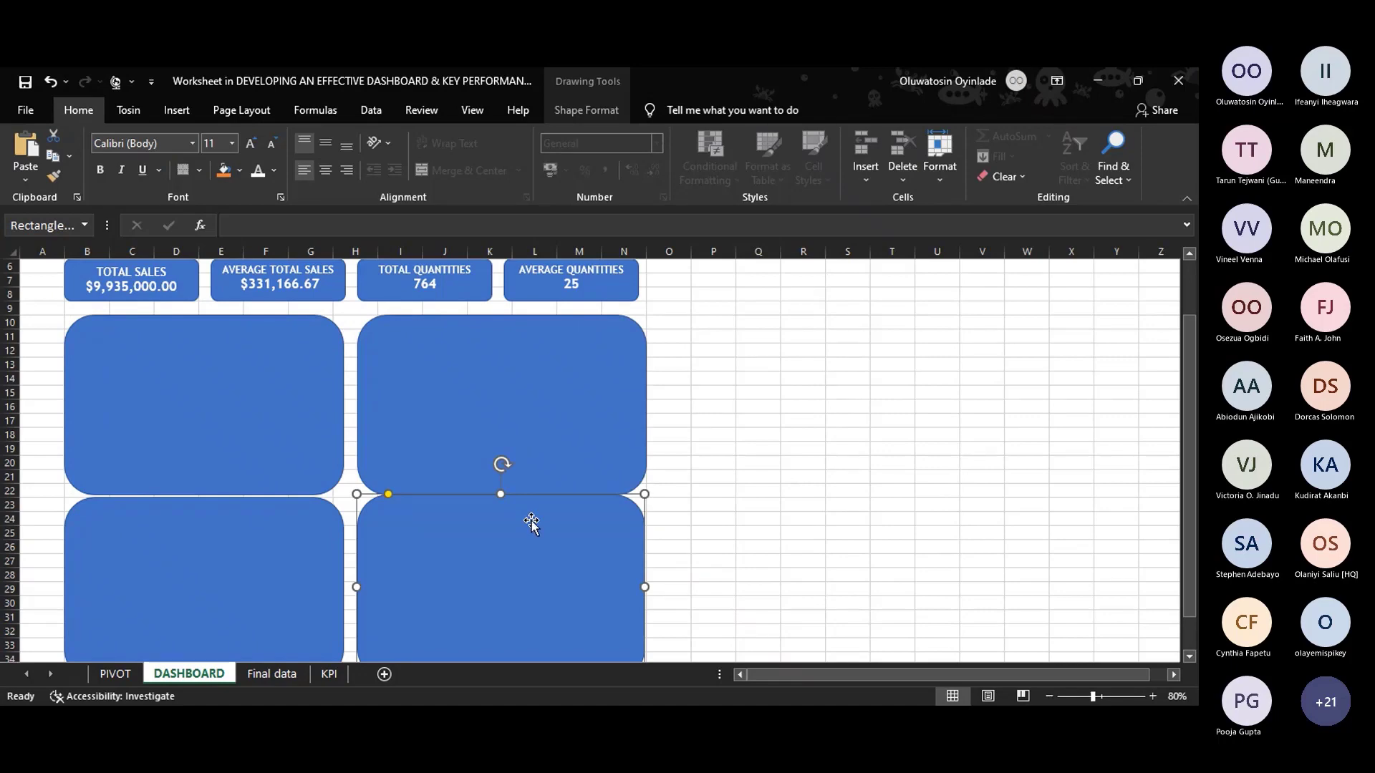
scroll(945, 494, "down", 1)
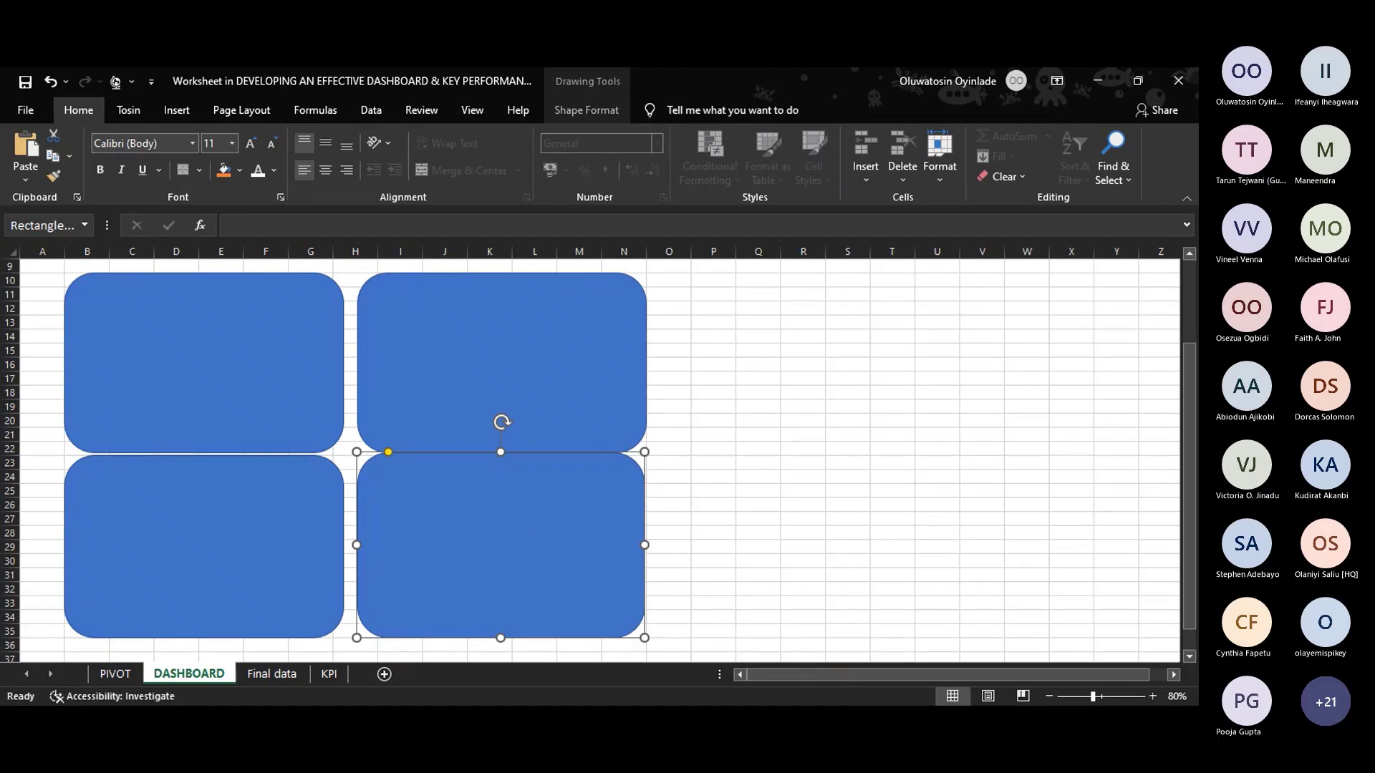
left_click(759, 434)
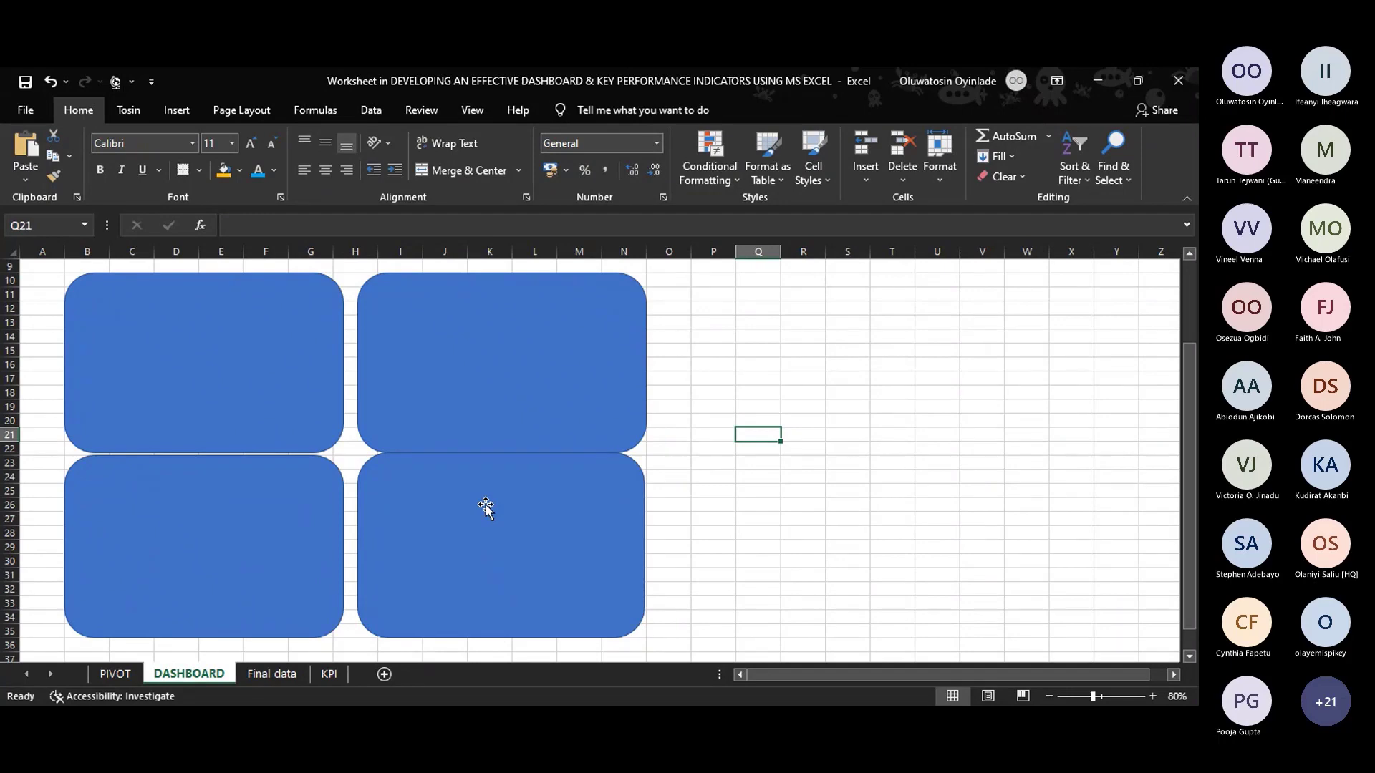
Stretch the plot area of the Total Sales by Year chart on the PIVOT sheet downward.
left_click(126, 678)
left_click(449, 369)
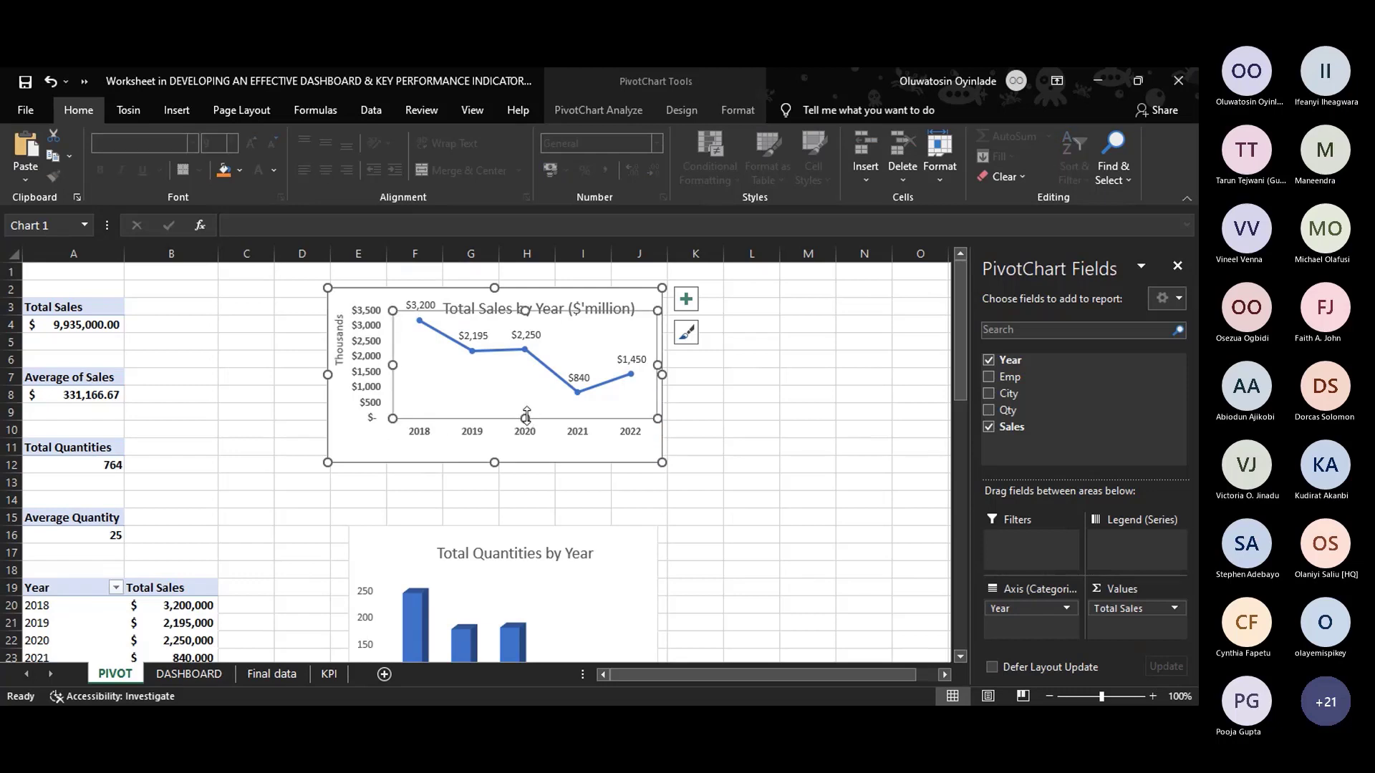
left_click_drag(526, 415, 527, 436)
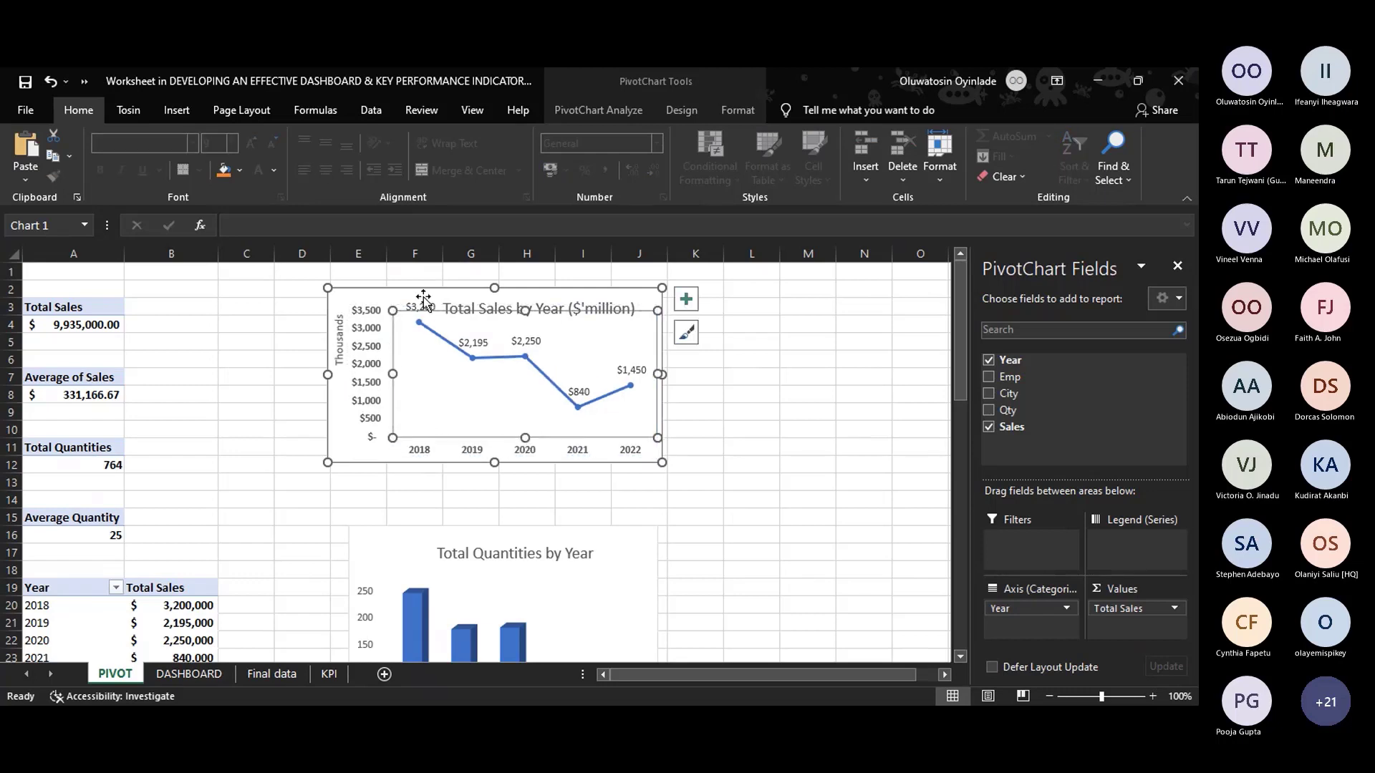
Copy the Total Sales by Year chart from the PIVOT sheet and paste it over the upper-left panel on the DASHBOARD sheet.
left_click(524, 290)
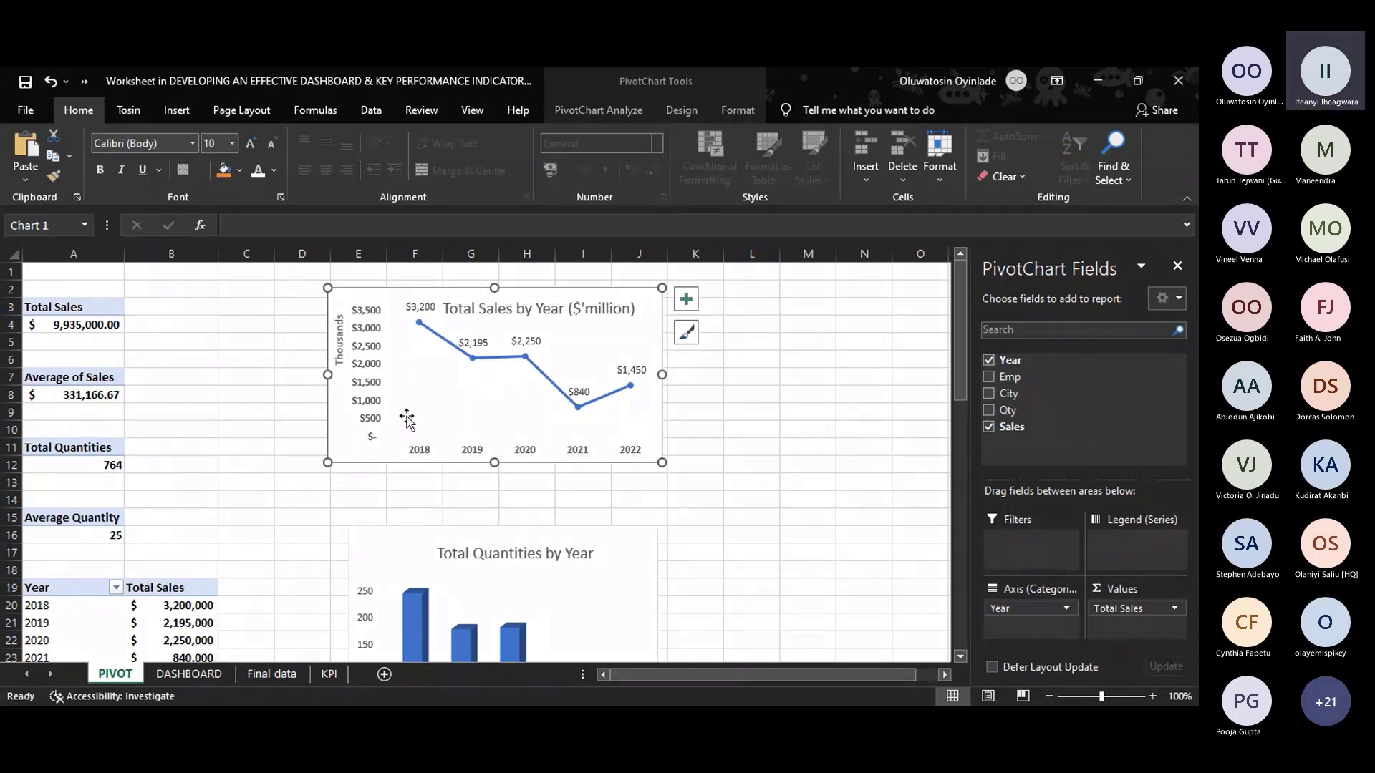
right_click(353, 444)
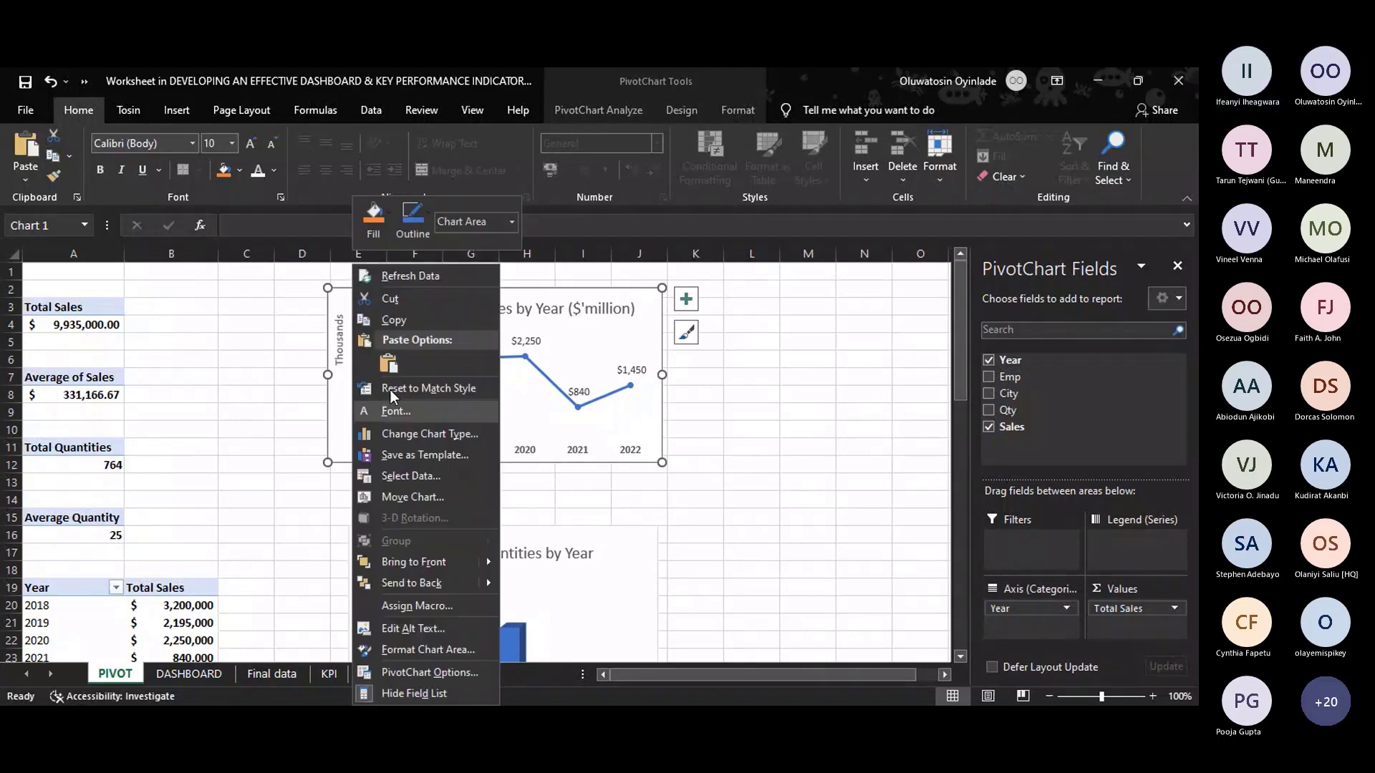
left_click(406, 310)
left_click(189, 668)
right_click(217, 328)
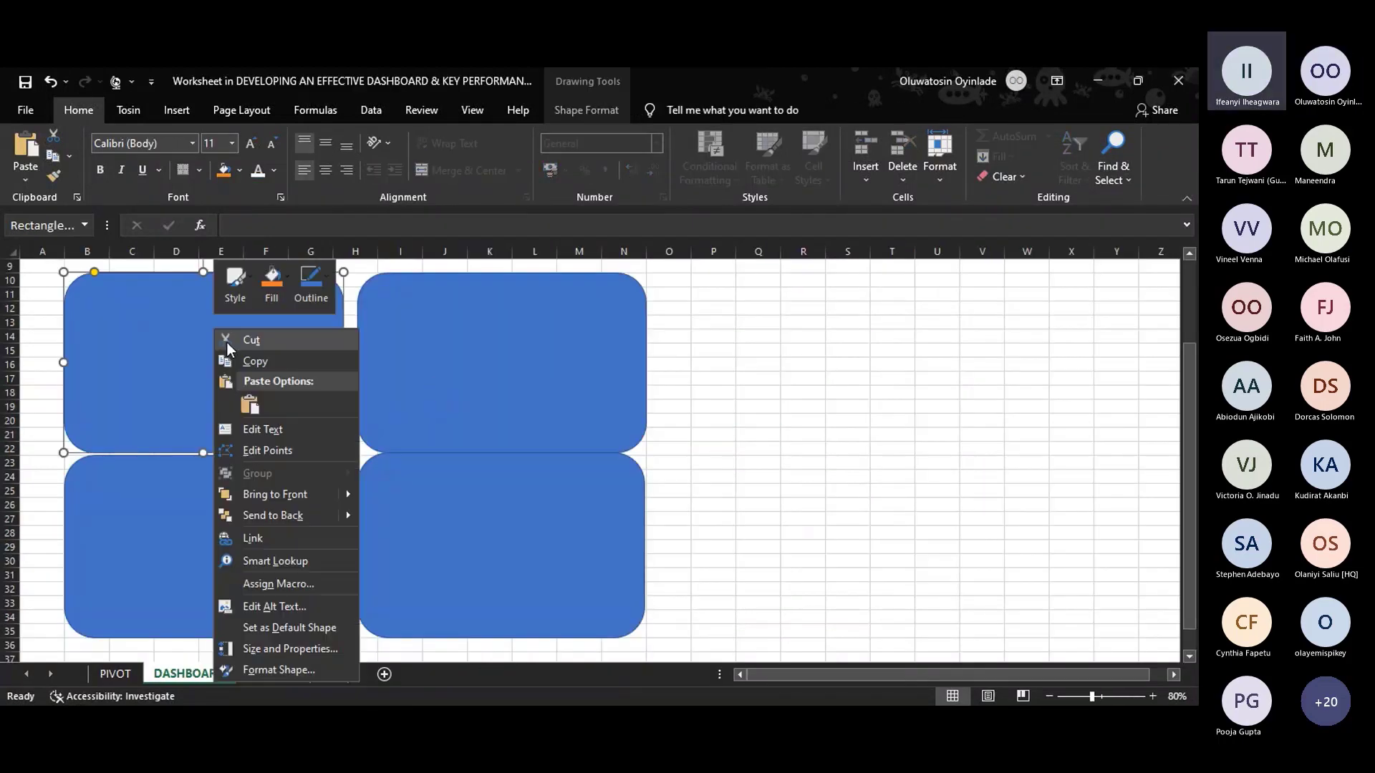
left_click(251, 408)
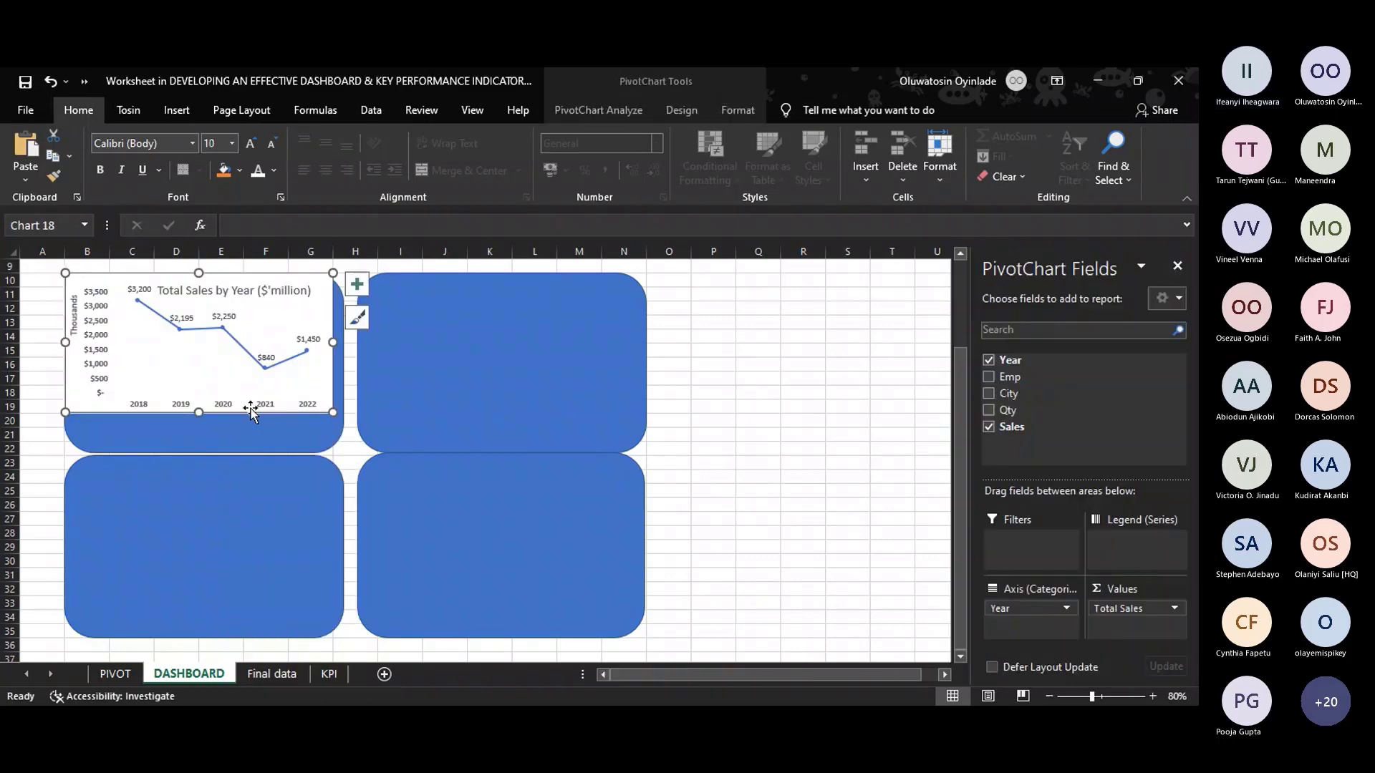
Enlarge the pasted Total Sales by Year chart to cover the whole upper-left panel, from row 10 to row 22.
left_click_drag(301, 280, 300, 295)
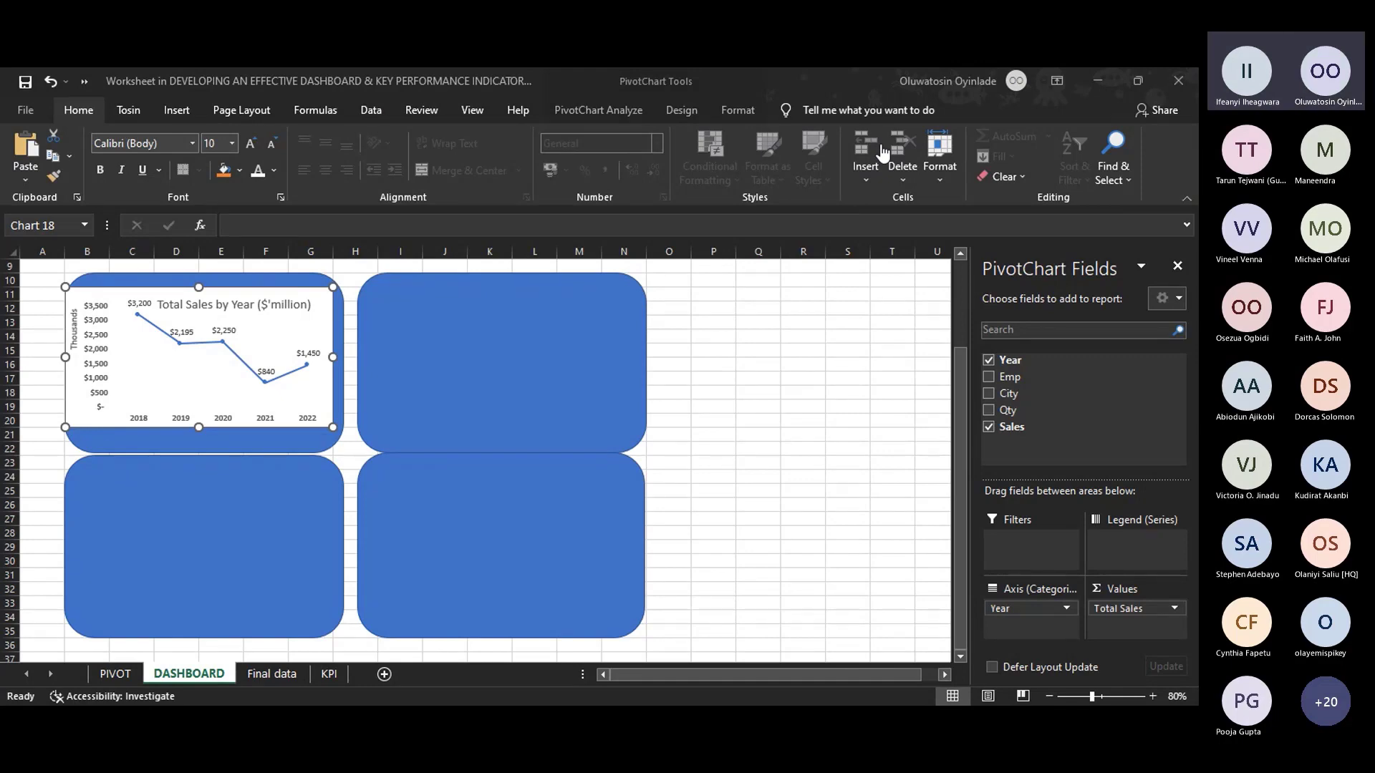
left_click(988, 111)
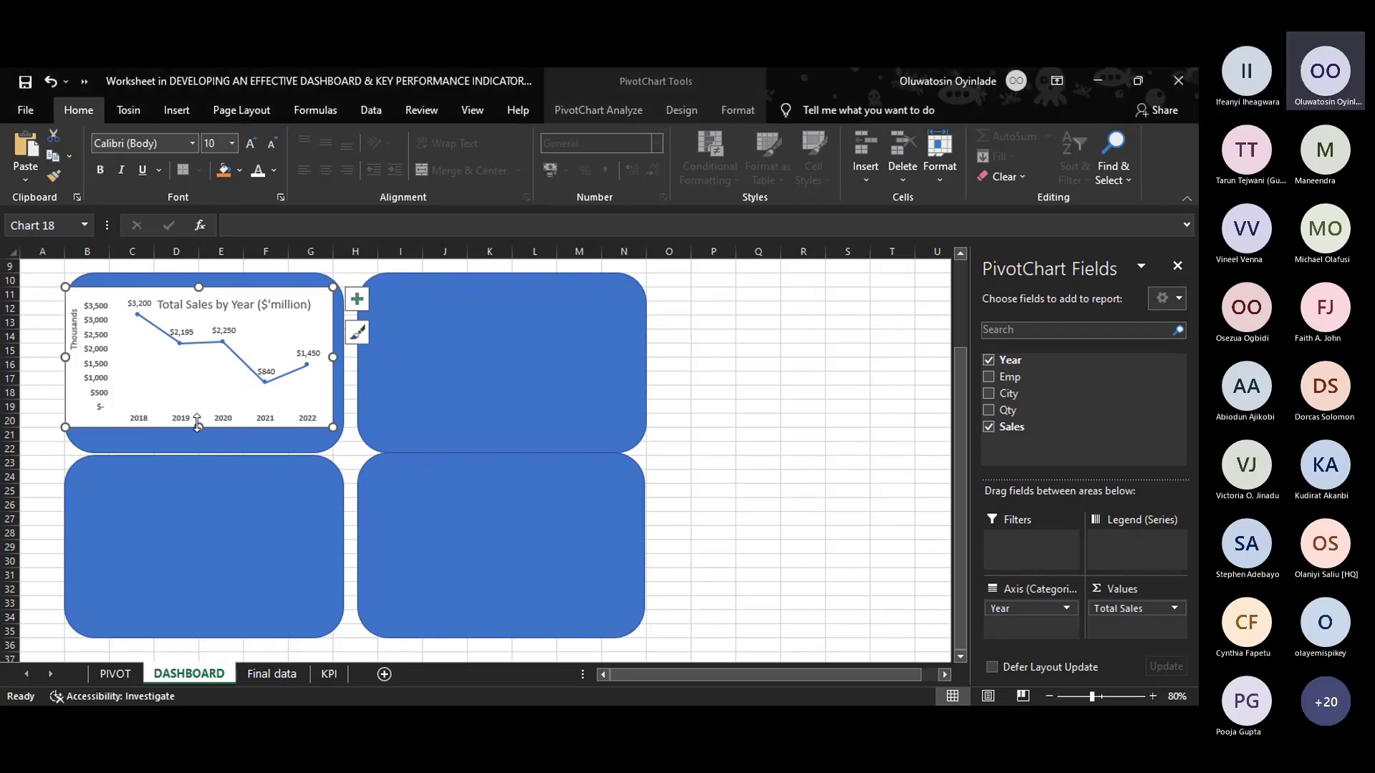
left_click_drag(198, 427, 199, 455)
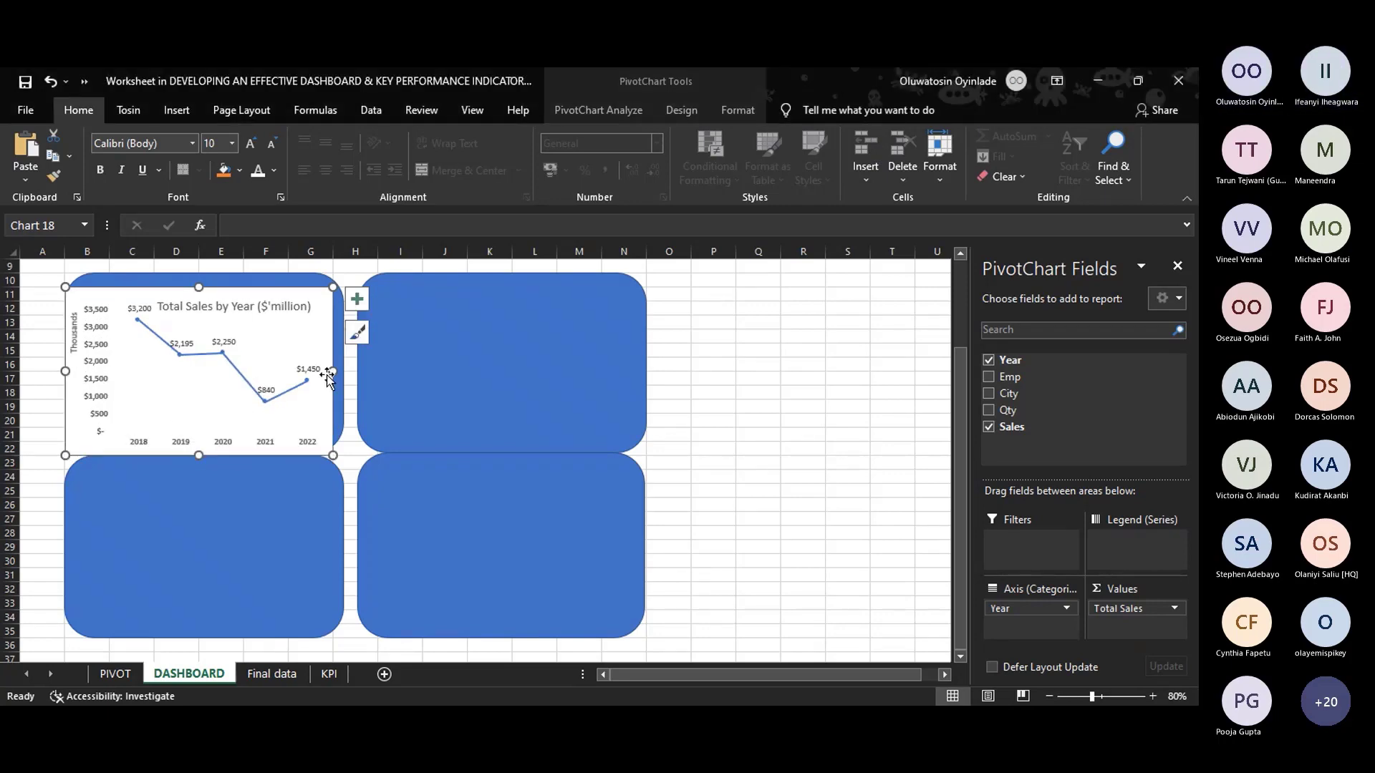
left_click_drag(333, 371, 343, 371)
left_click_drag(204, 286, 204, 273)
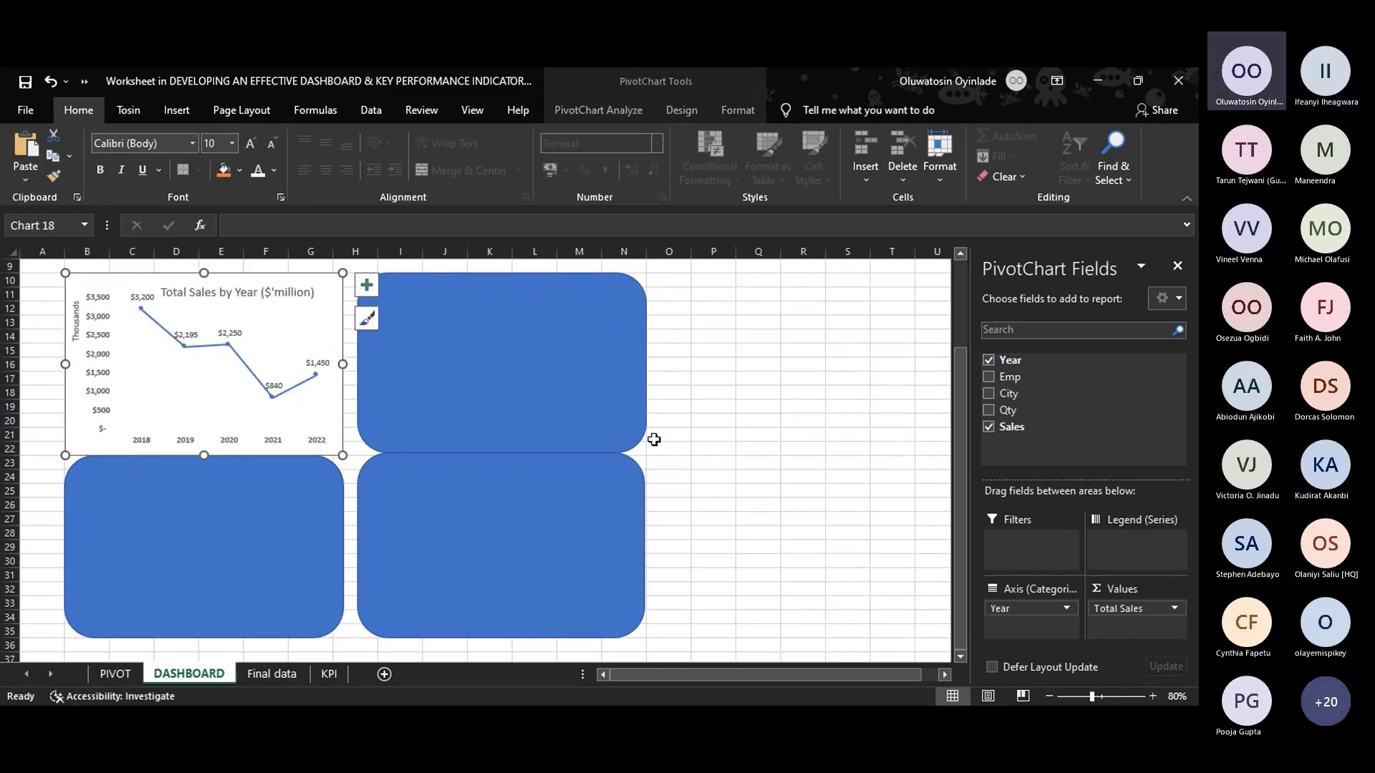
left_click(760, 390)
scroll(415, 513, "up", 1)
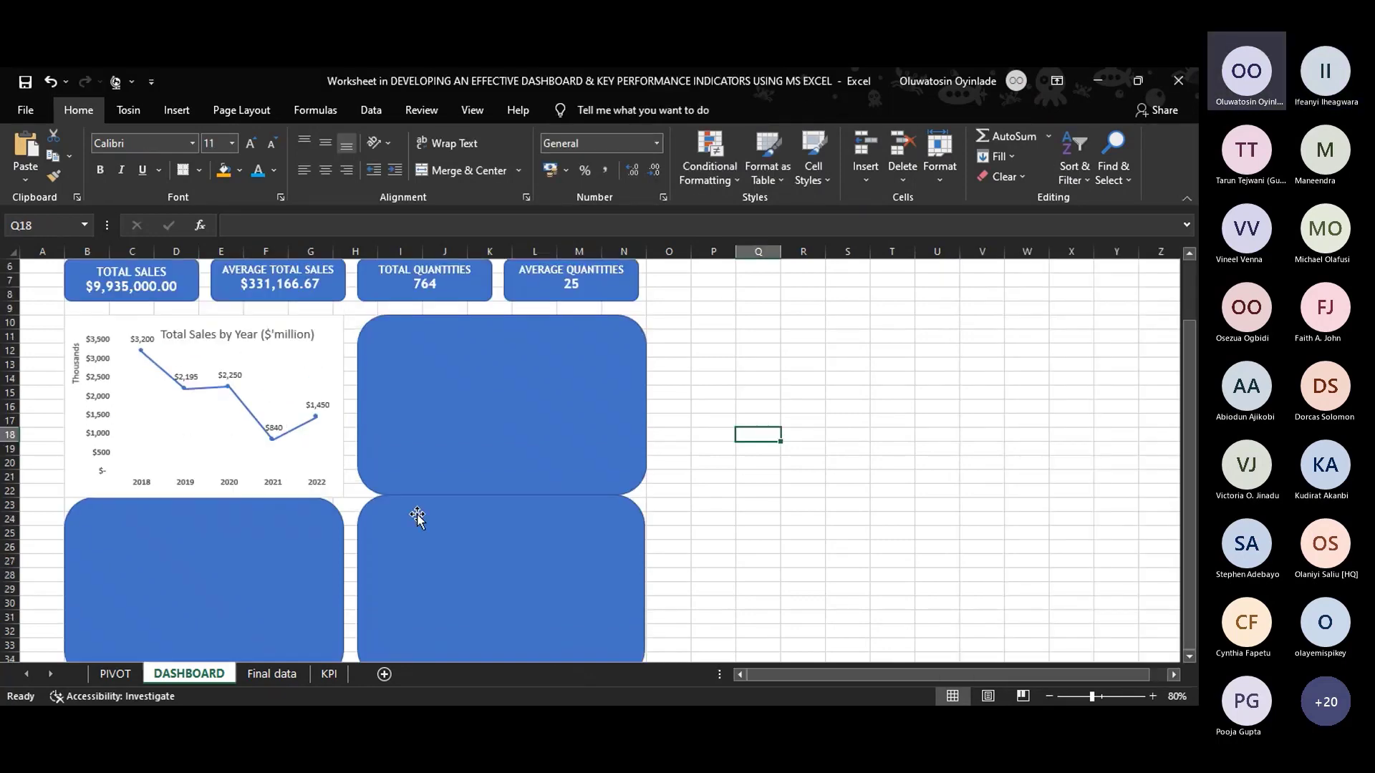
Trim the Total Sales by Year chart's lower edge and align its width with the upper-left panel.
left_click(311, 380)
left_click_drag(340, 314, 331, 315)
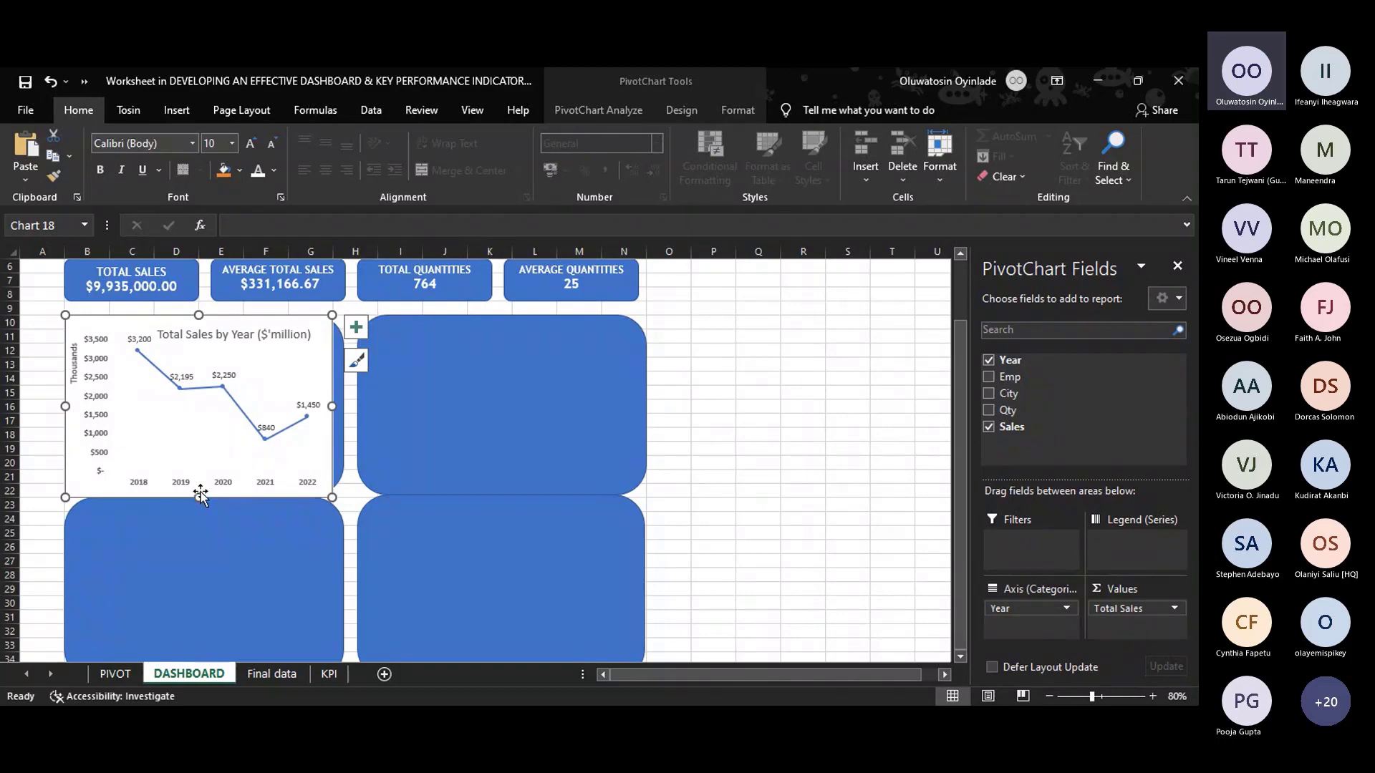
left_click_drag(199, 501, 200, 498)
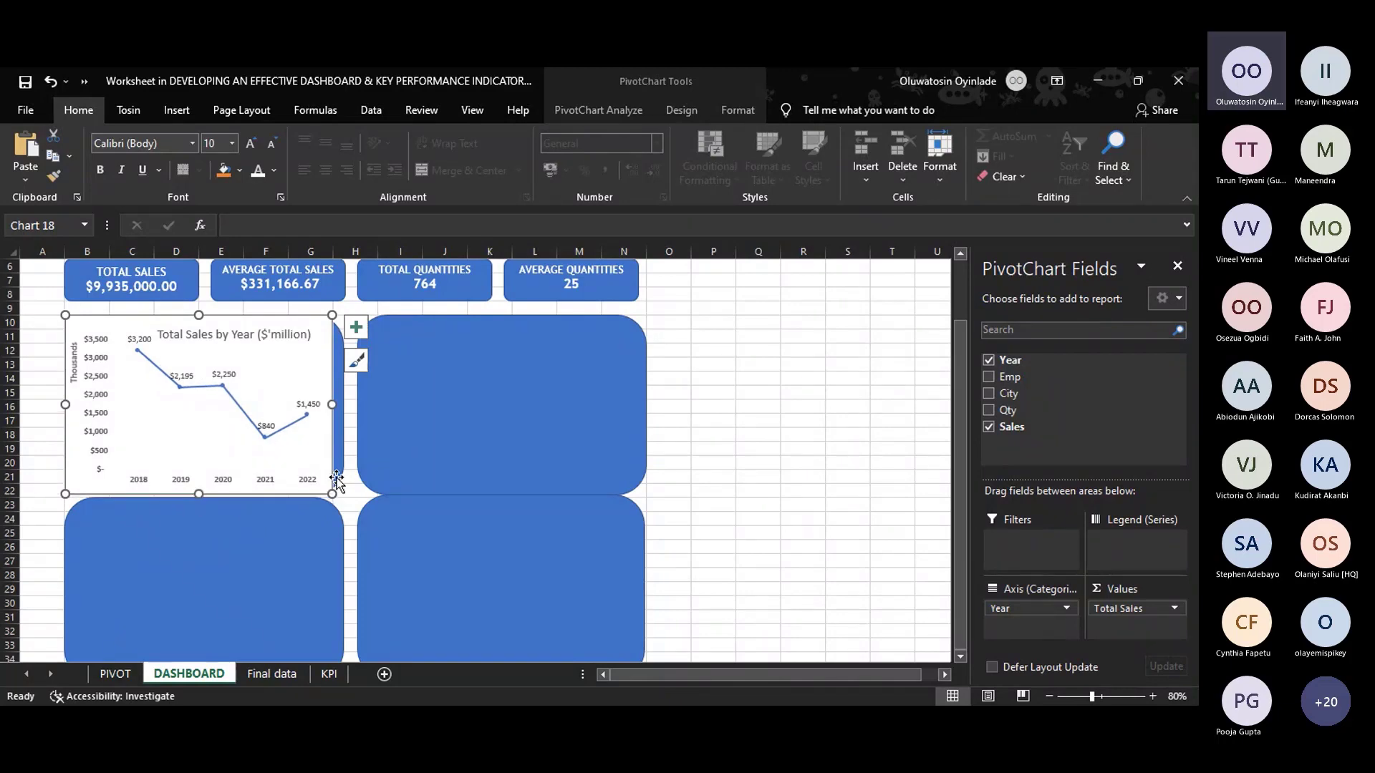
left_click_drag(333, 403, 342, 403)
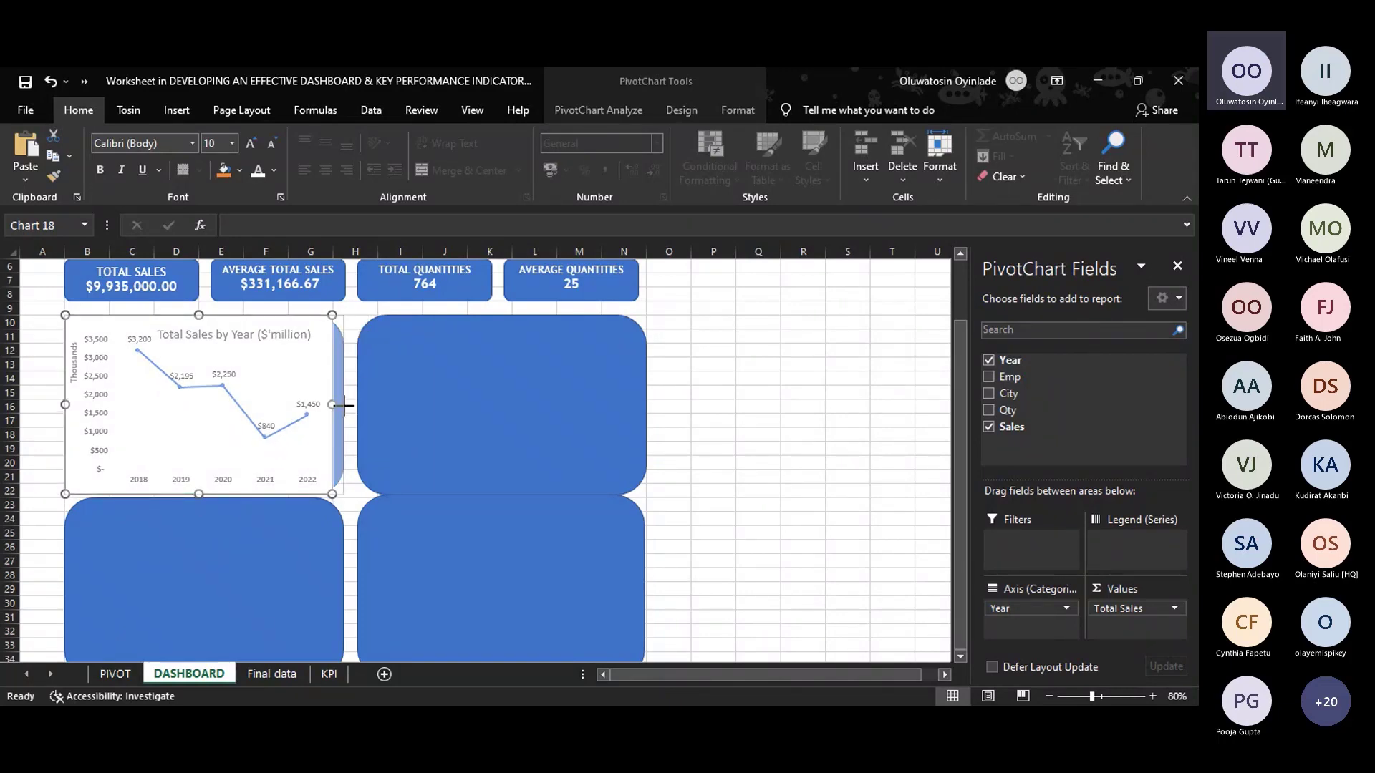
left_click_drag(68, 403, 70, 404)
left_click(465, 431)
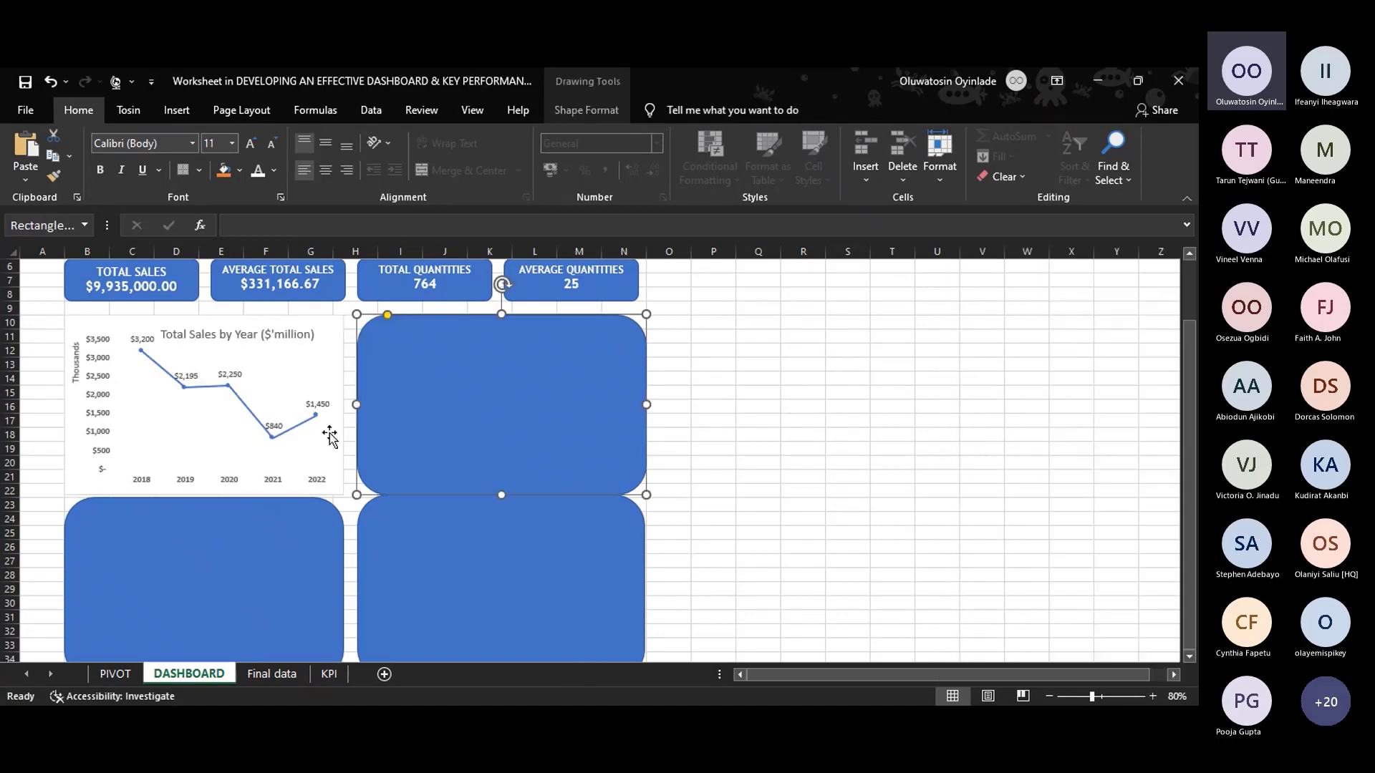
left_click(242, 447)
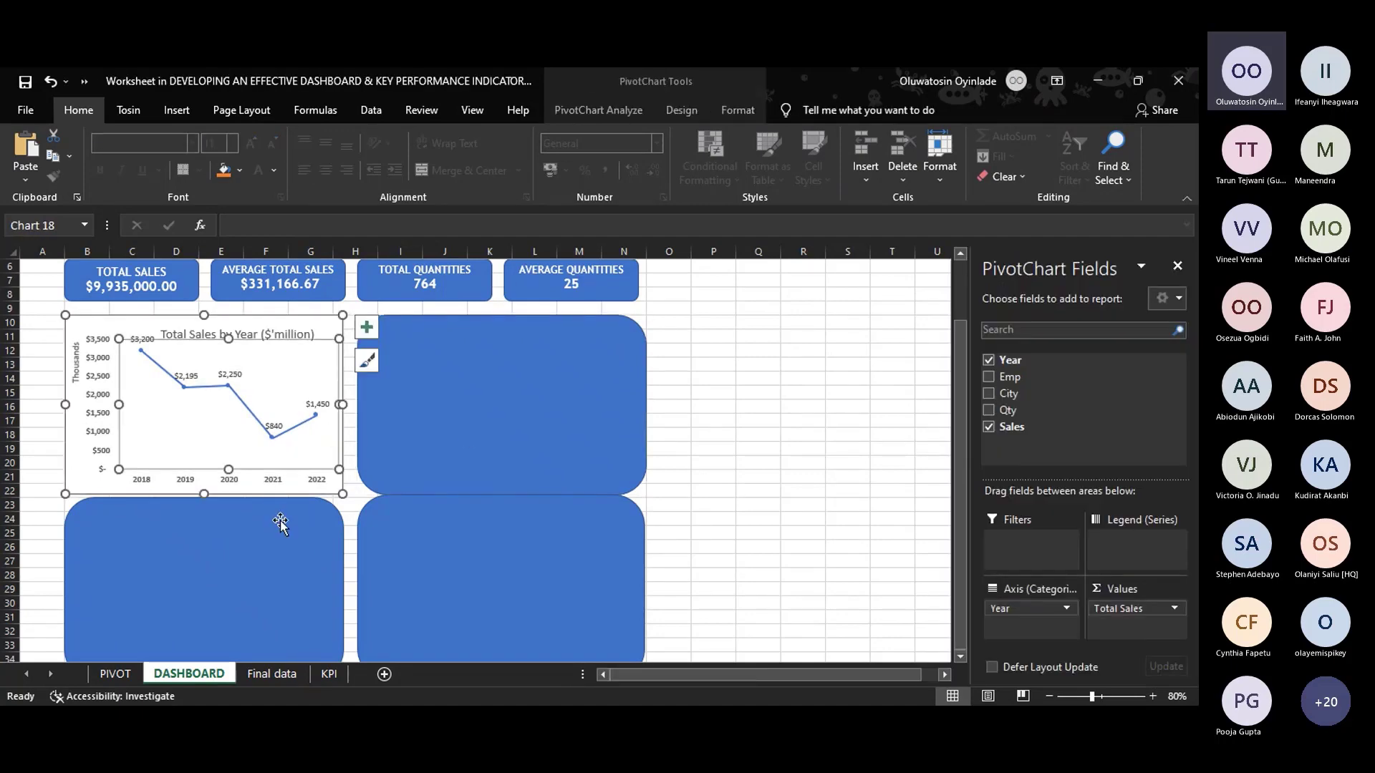
Review the remaining charts and pivot tables on the PIVOT sheet and return to the DASHBOARD sheet.
left_click(115, 673)
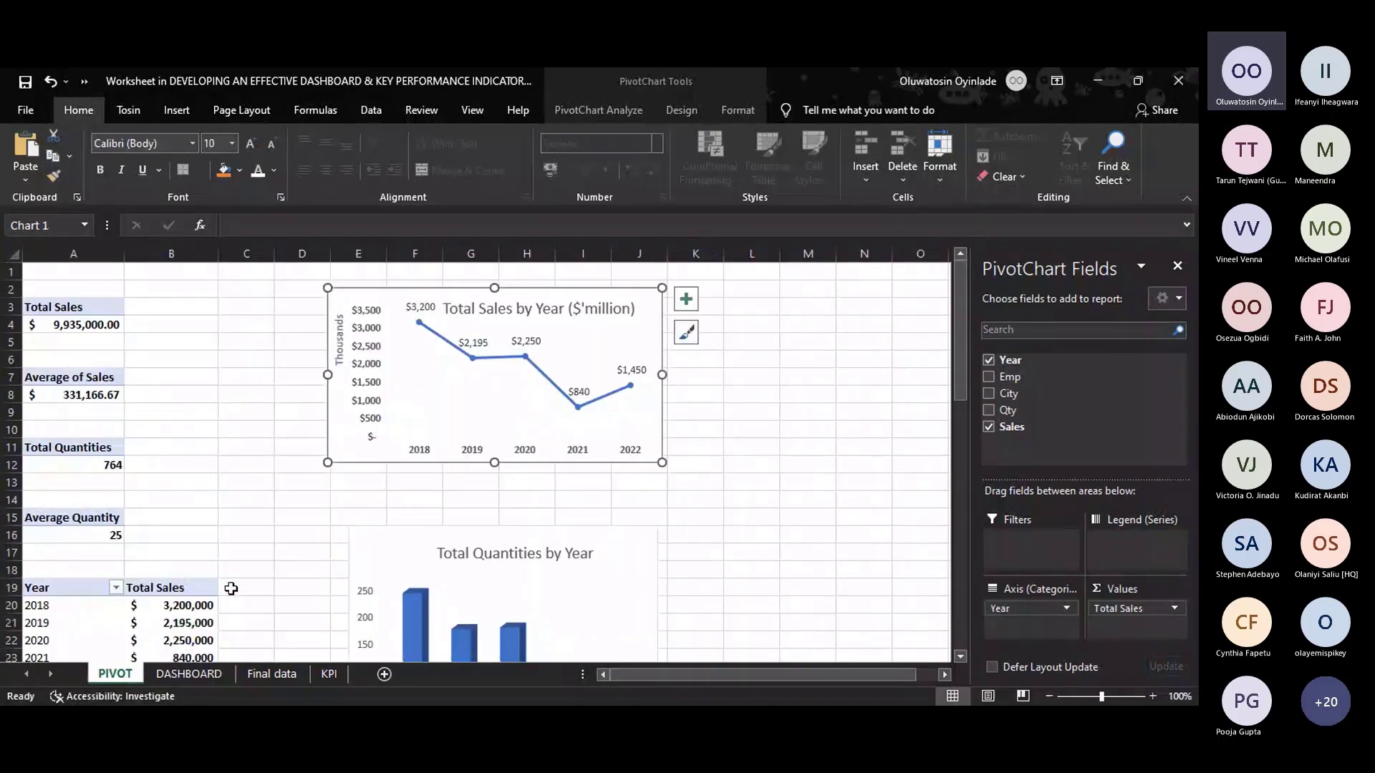
scroll(79, 379, "down", 3)
scroll(74, 428, "up", 4)
scroll(74, 428, "down", 6)
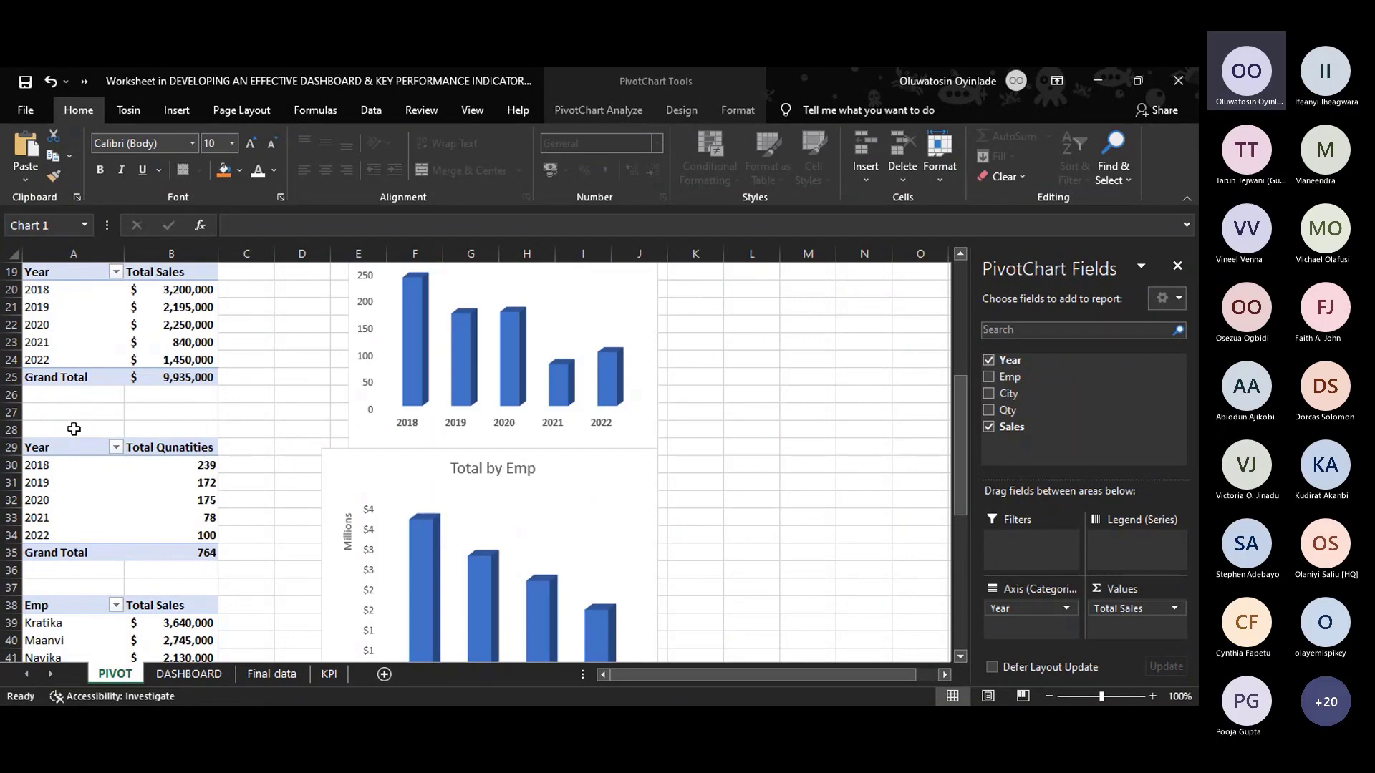
scroll(74, 428, "down", 3)
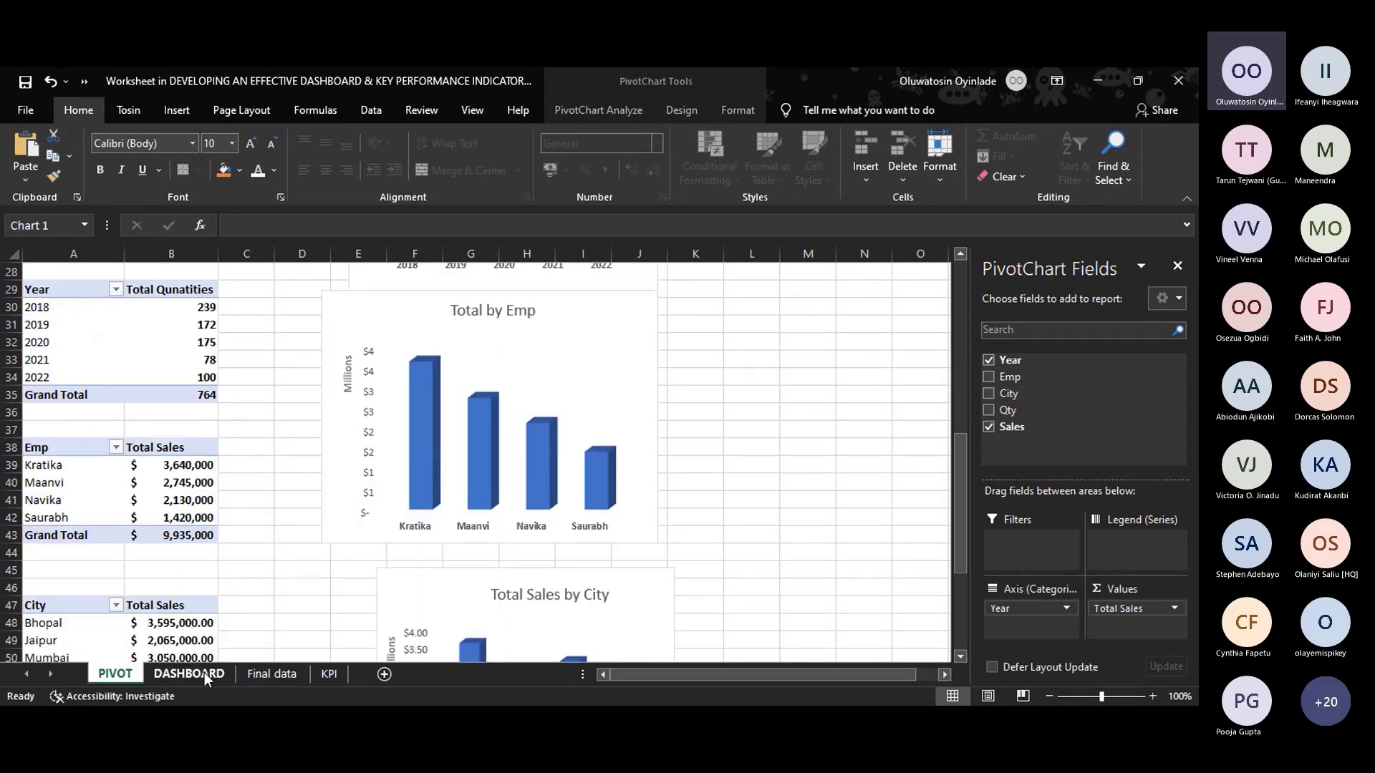
scroll(121, 458, "up", 5)
left_click(189, 674)
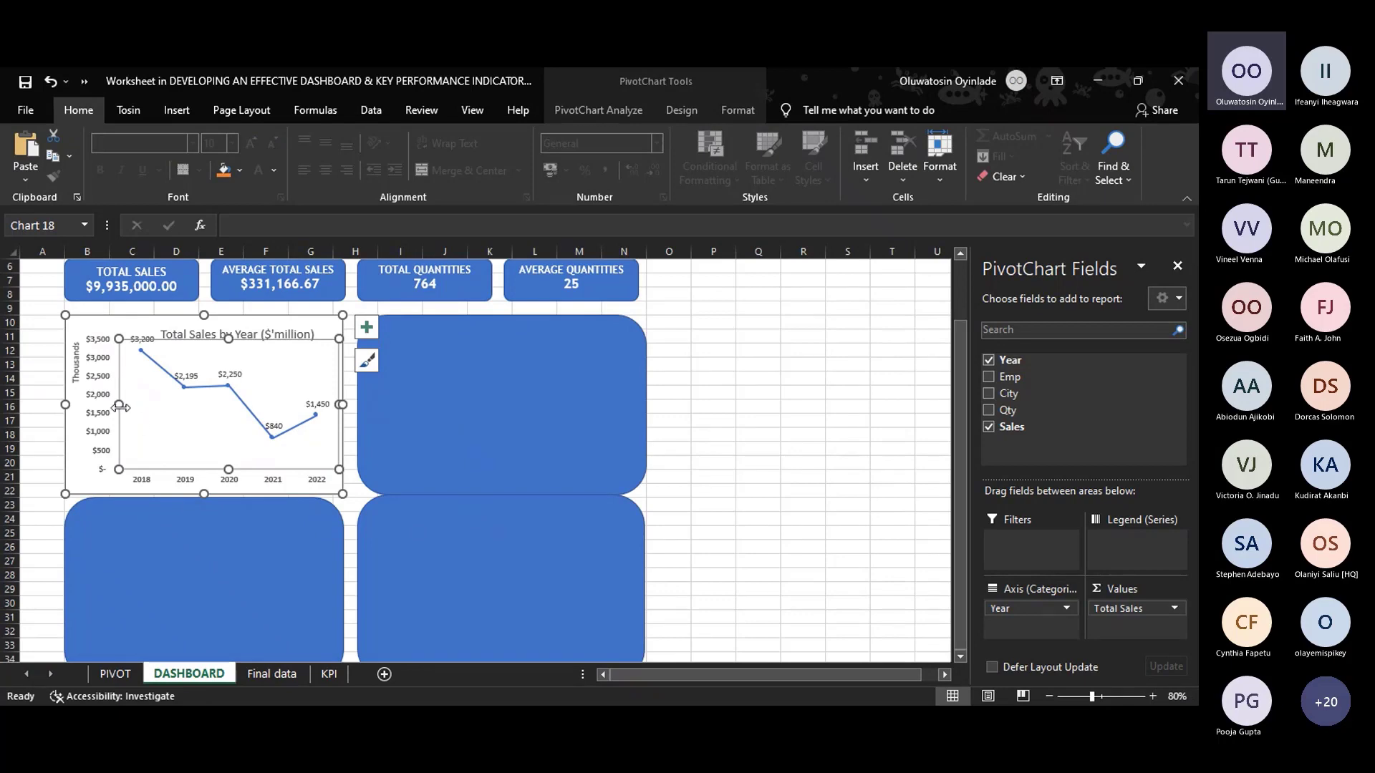
Delete the value axis and its Thousands title from the dashboard's Total Sales by Year chart and stretch the plot area to the chart's left edge.
left_click_drag(120, 406, 108, 406)
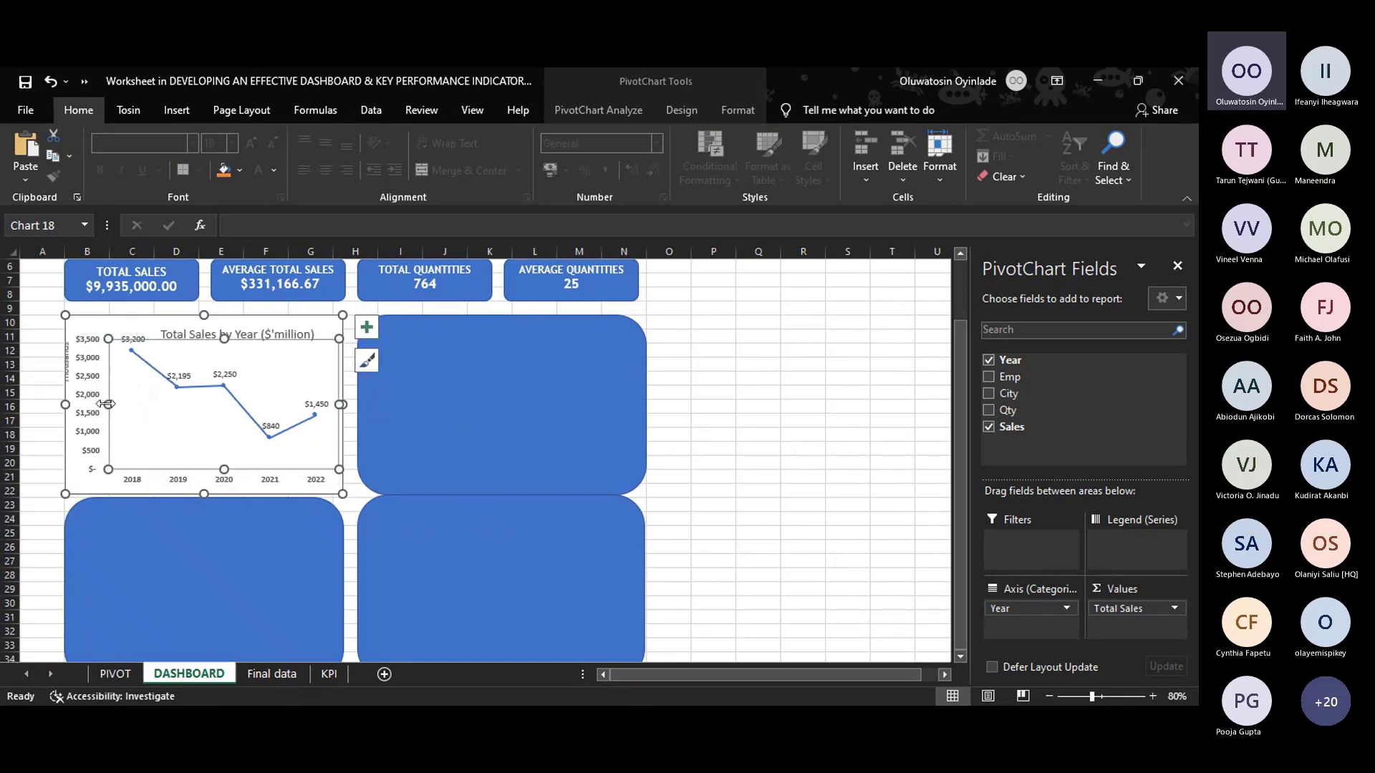
left_click(88, 428)
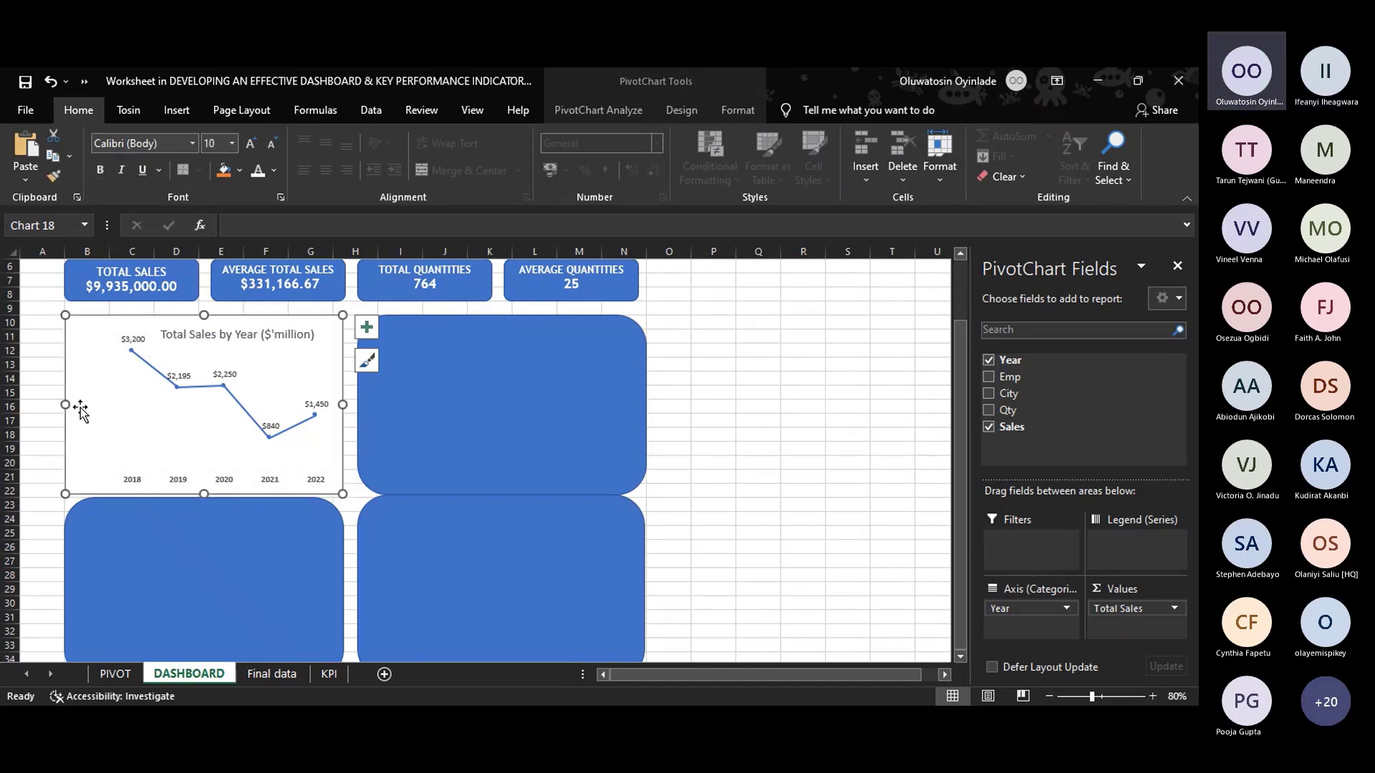
key("Delete")
left_click_drag(108, 405, 66, 398)
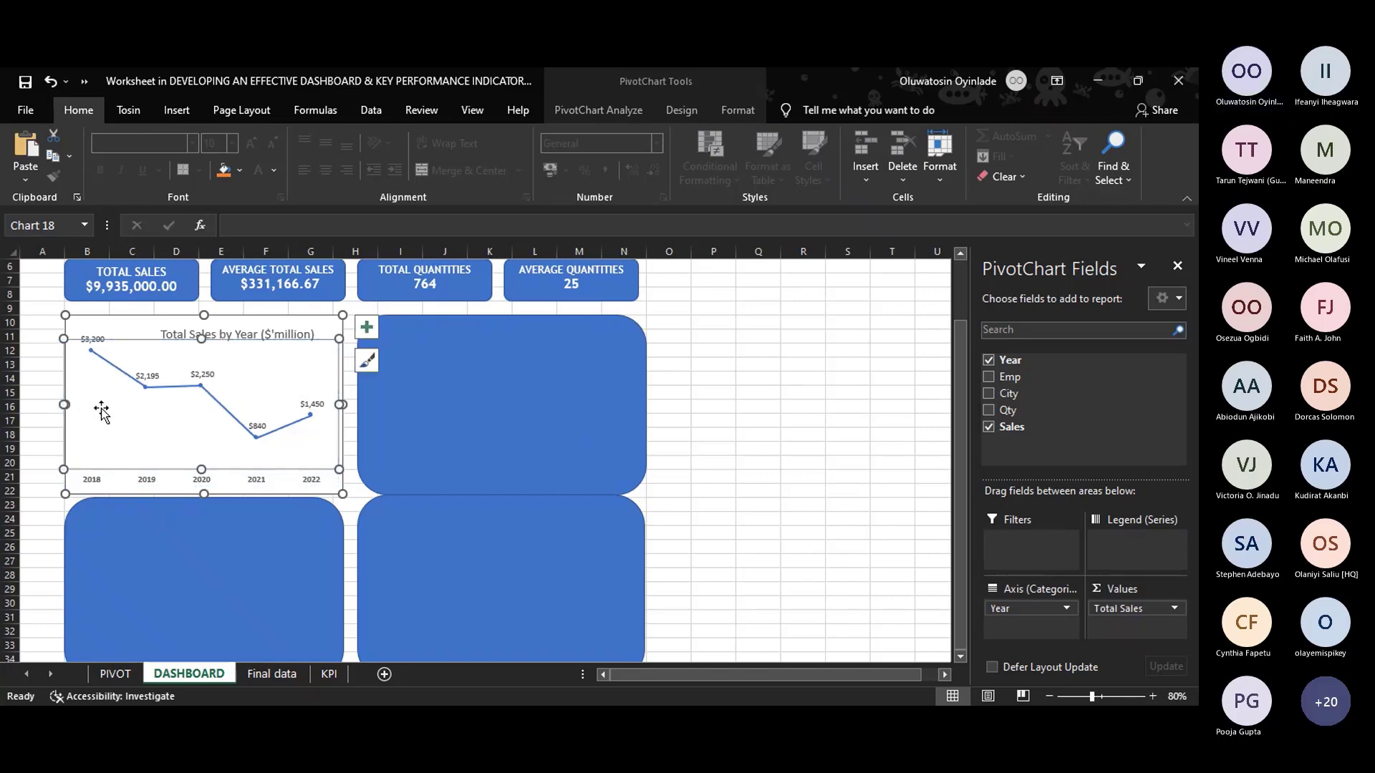
left_click(264, 334)
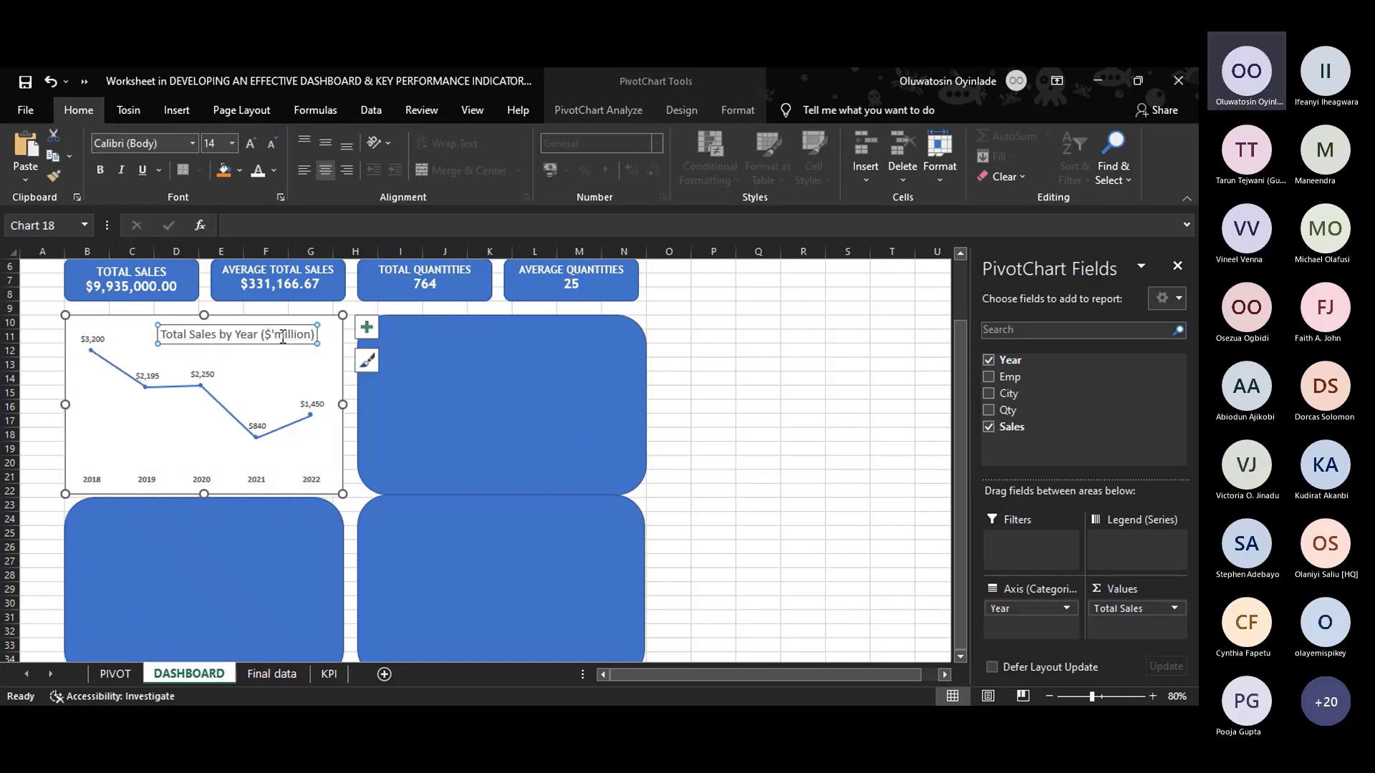
left_click(431, 413)
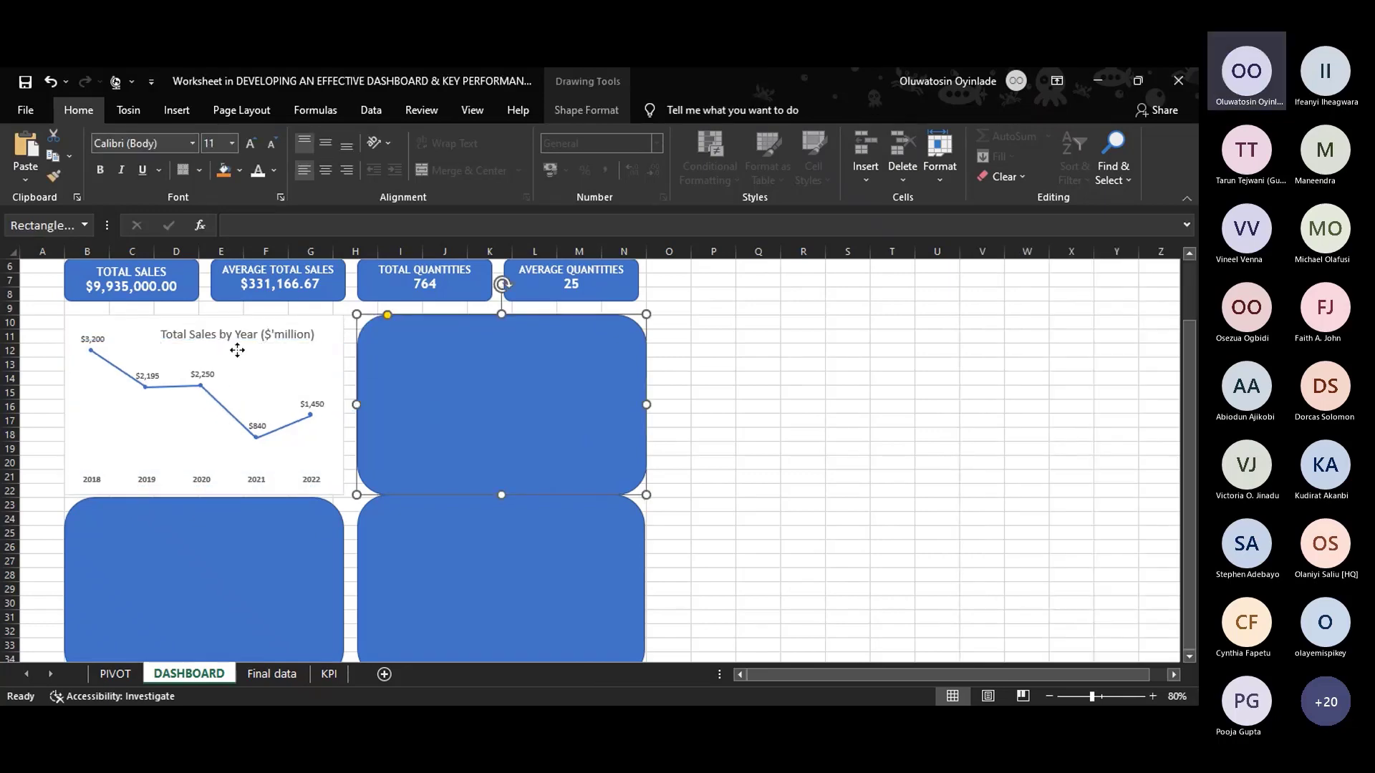
left_click(237, 345)
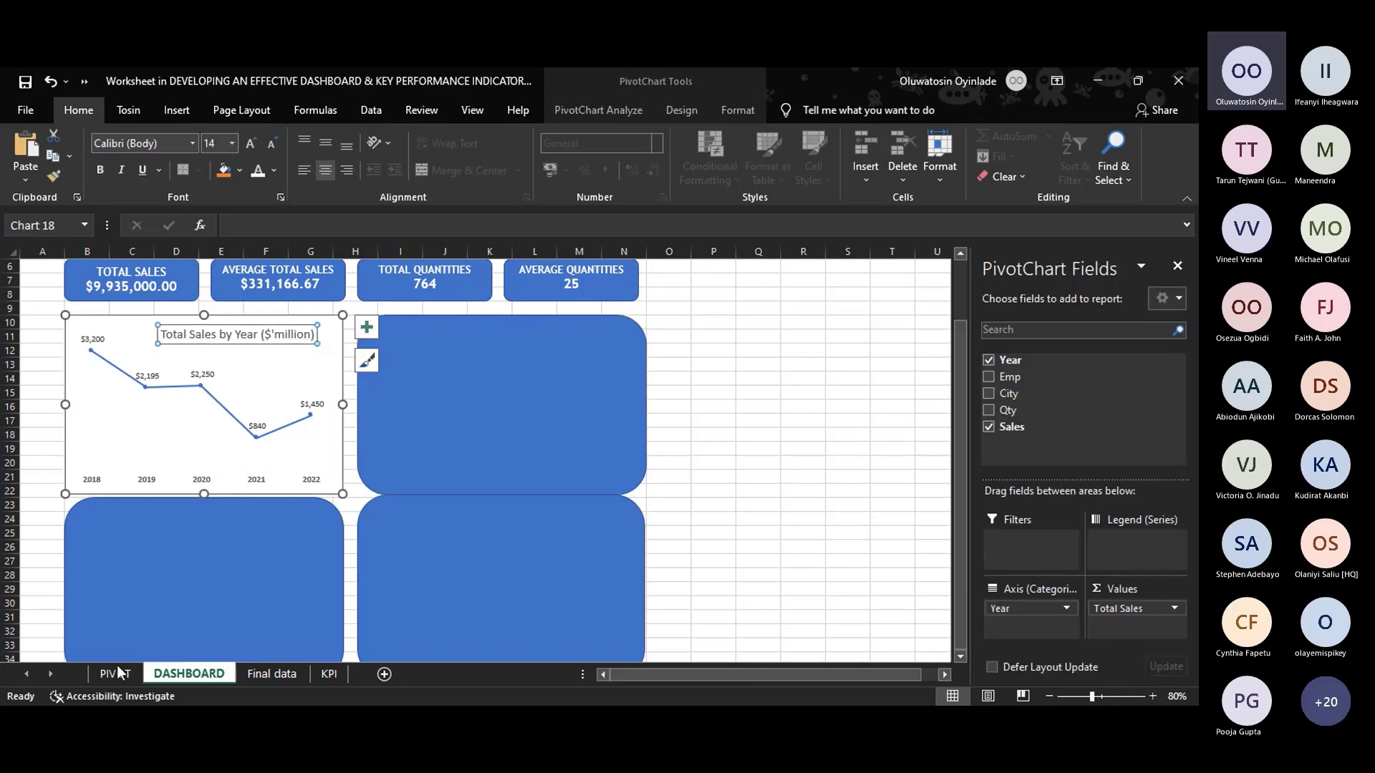
Copy the Total Quantities by Year chart from the PIVOT sheet and paste it over the upper-right panel on the DASHBOARD sheet.
left_click(114, 673)
scroll(537, 451, "down", 2)
scroll(534, 449, "up", 4)
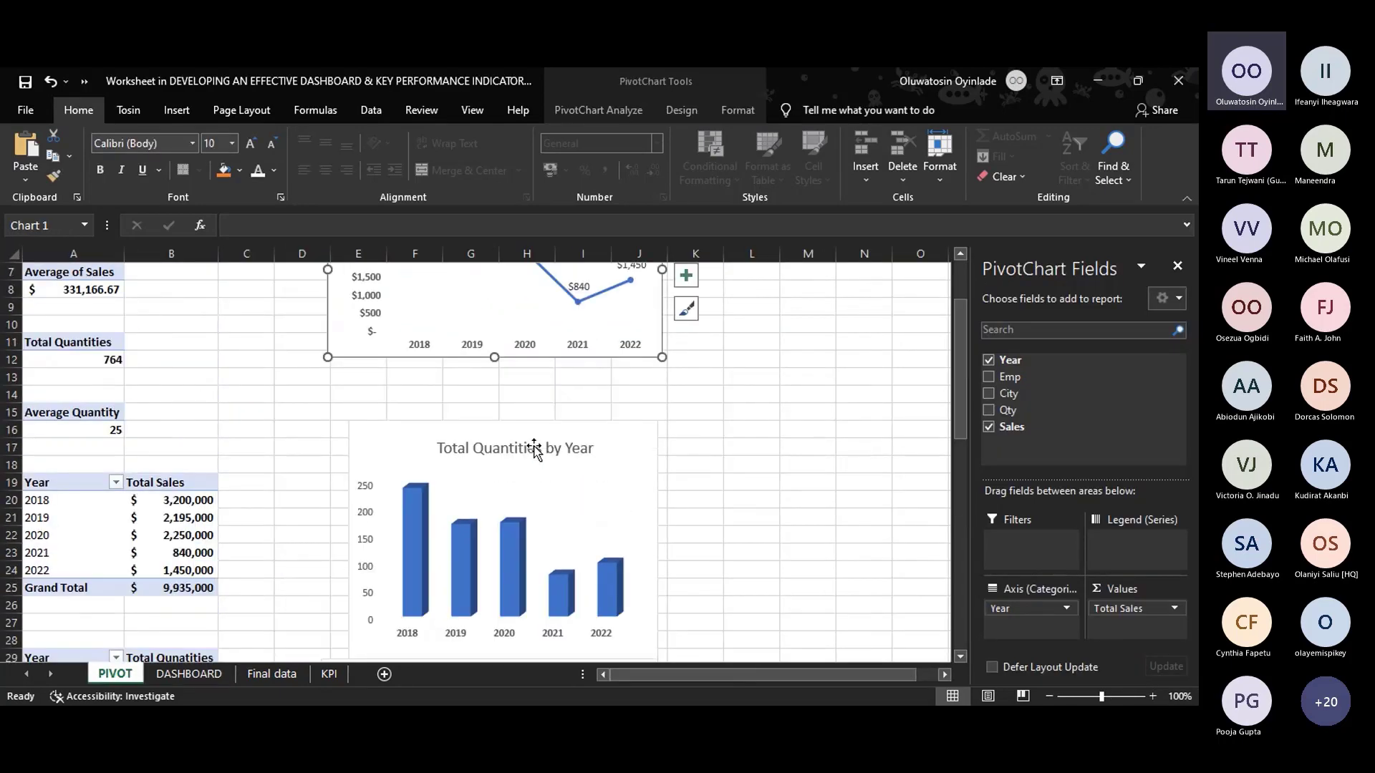
left_click(620, 453)
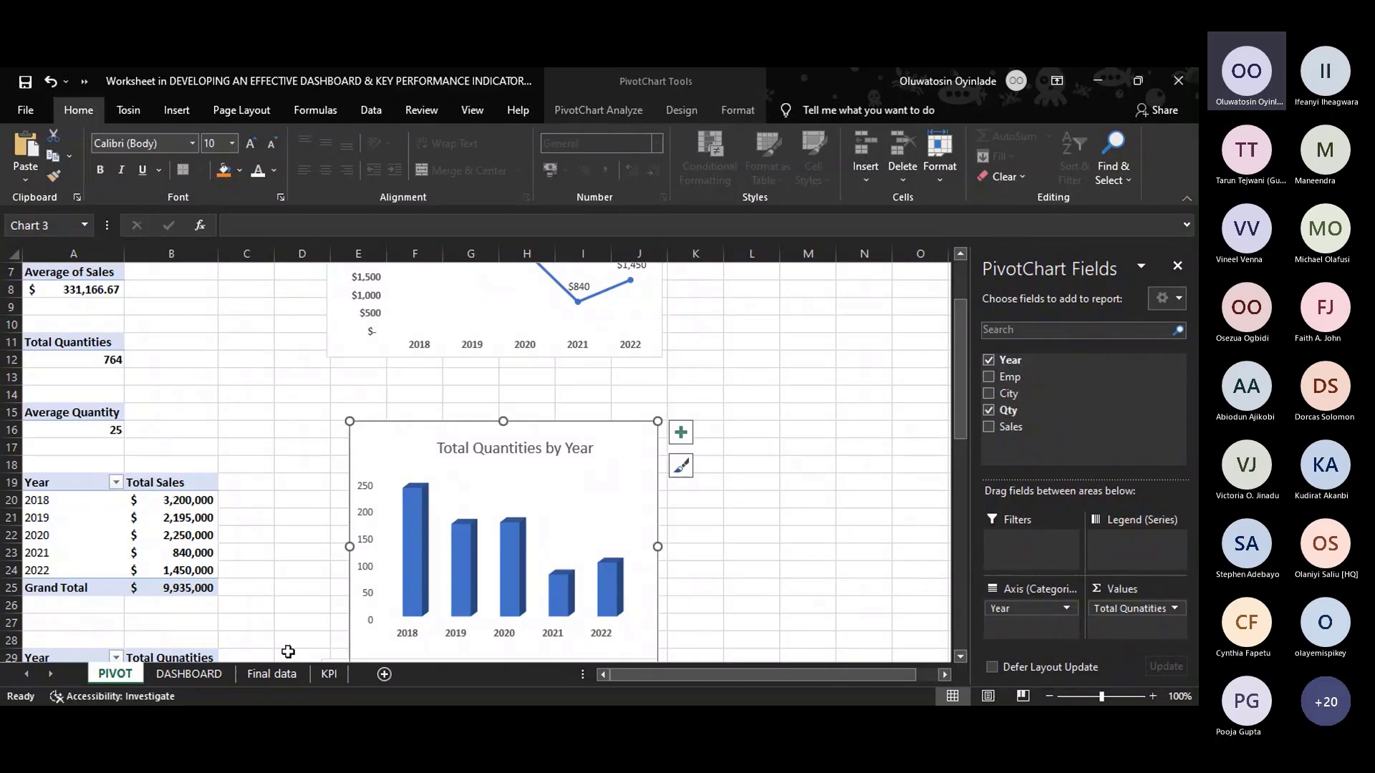
left_click(192, 673)
right_click(444, 414)
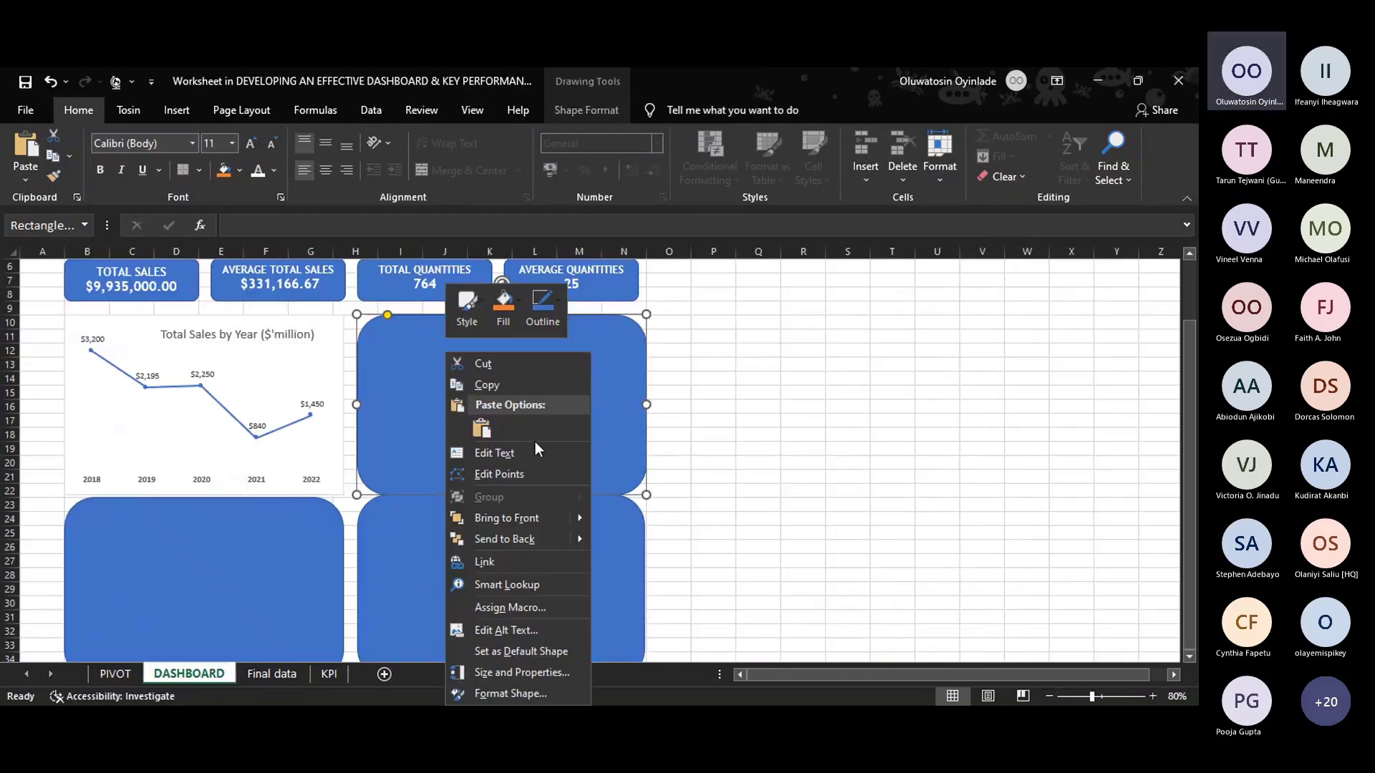
left_click(480, 428)
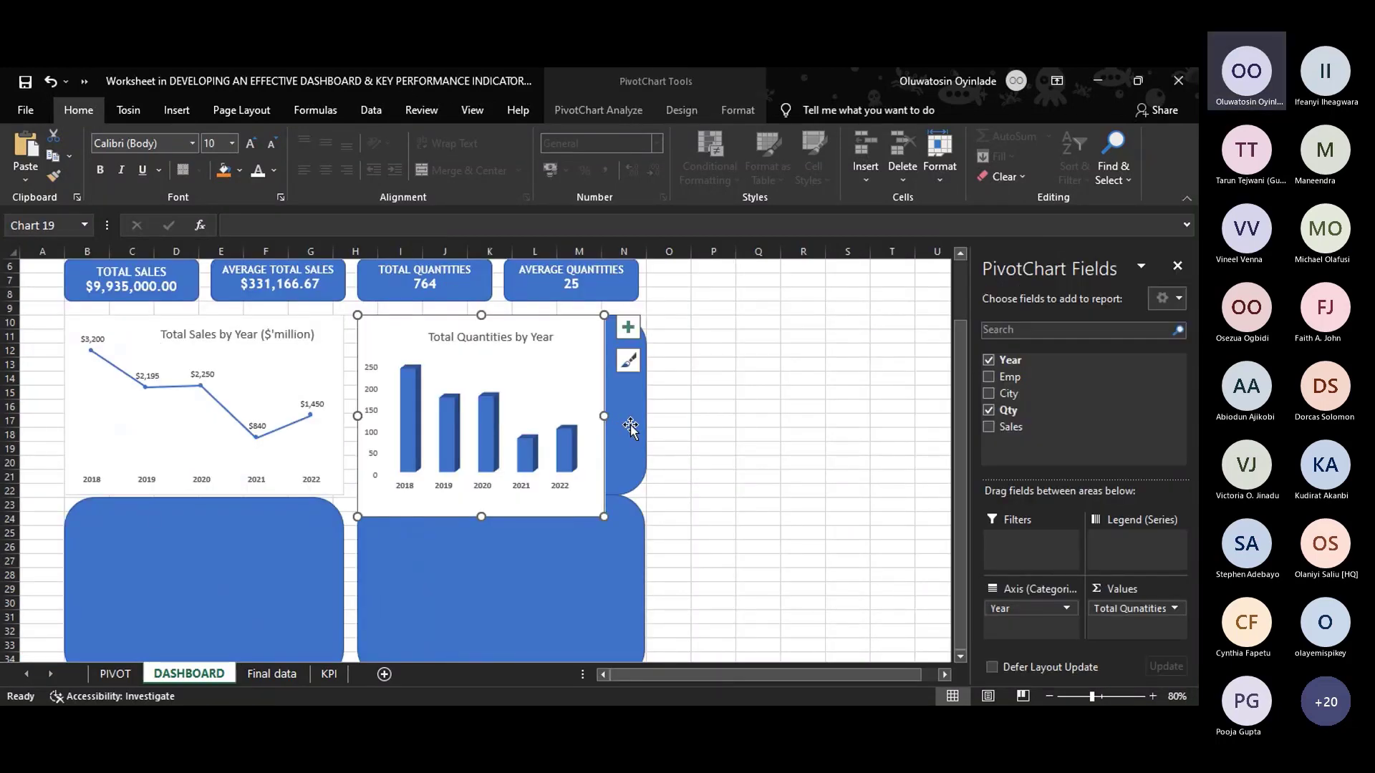
Widen the Total Quantities by Year chart, reduce its height from the top and move it up over the upper-right panel.
left_click_drag(602, 419, 638, 417)
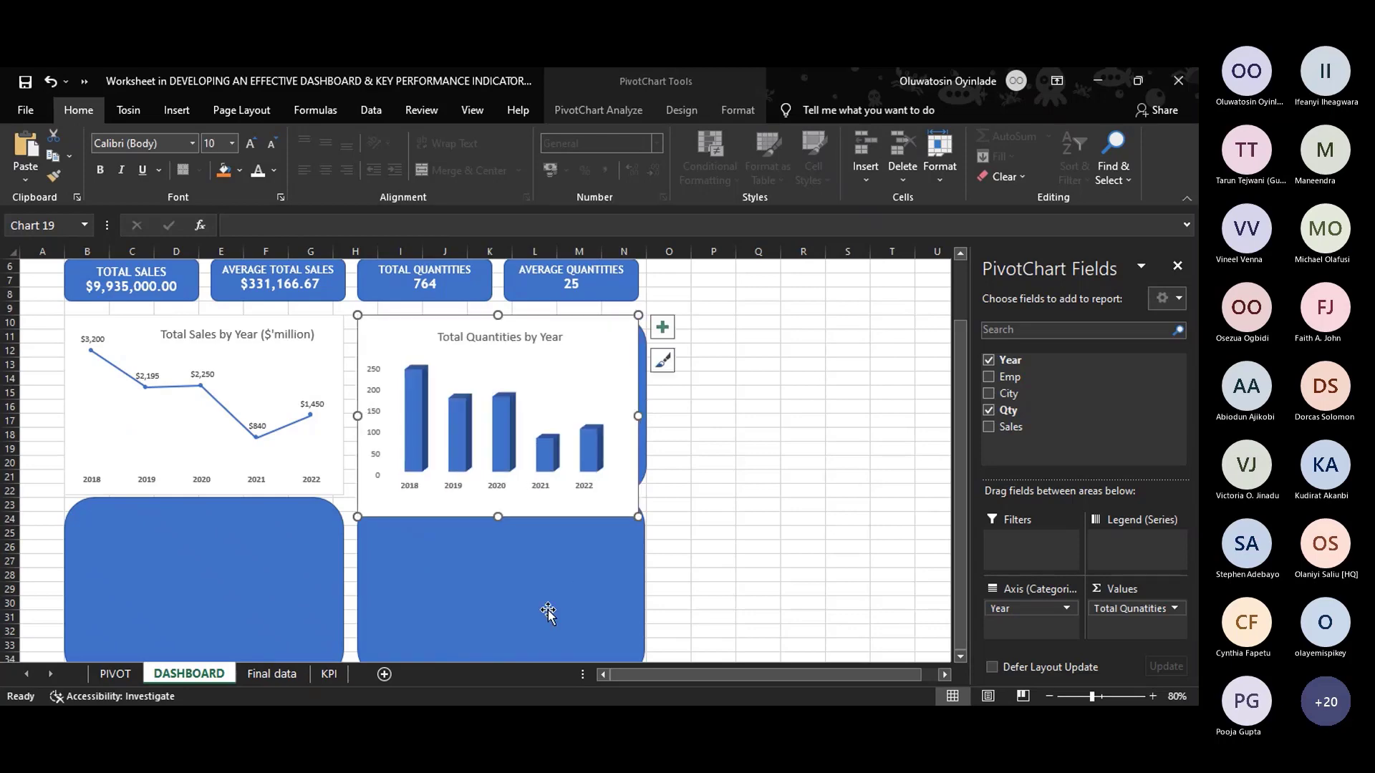
left_click(487, 533)
left_click(590, 435)
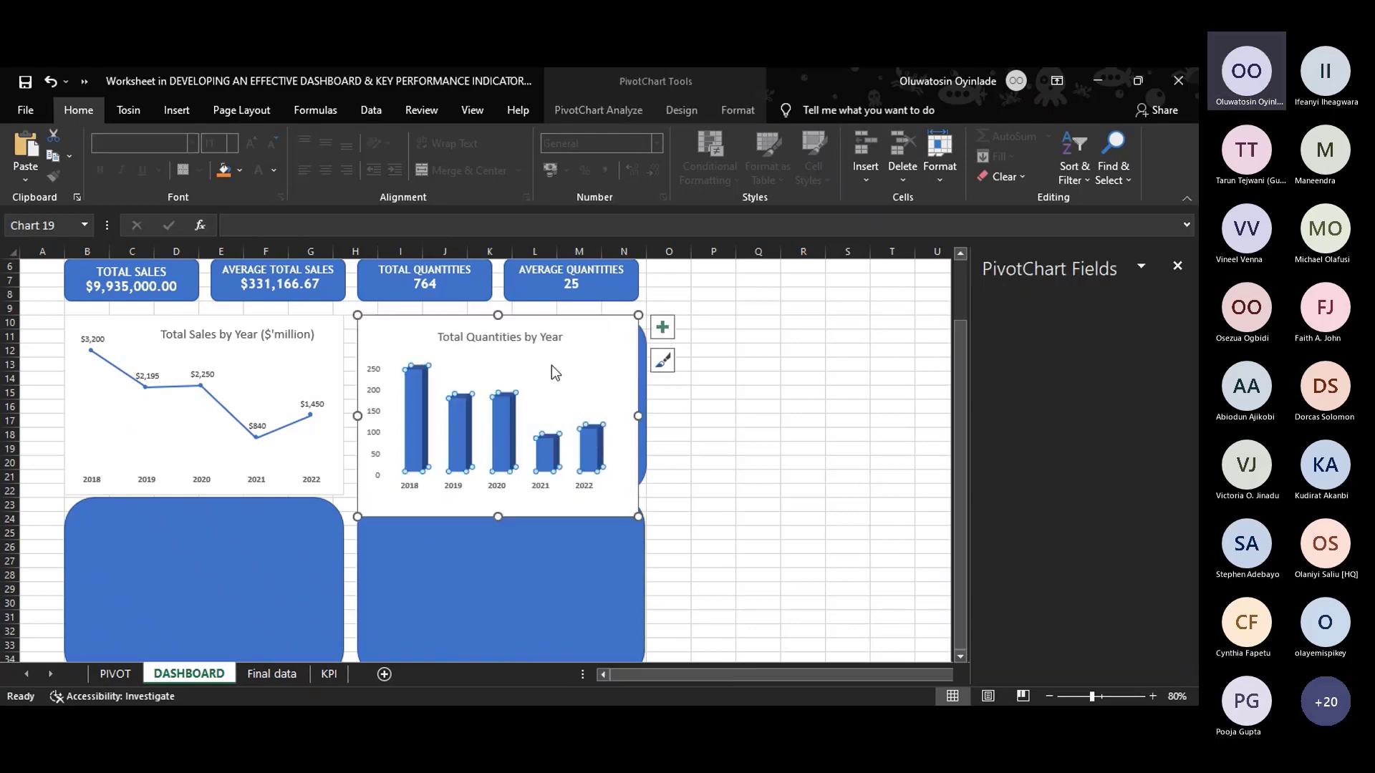
left_click(502, 323)
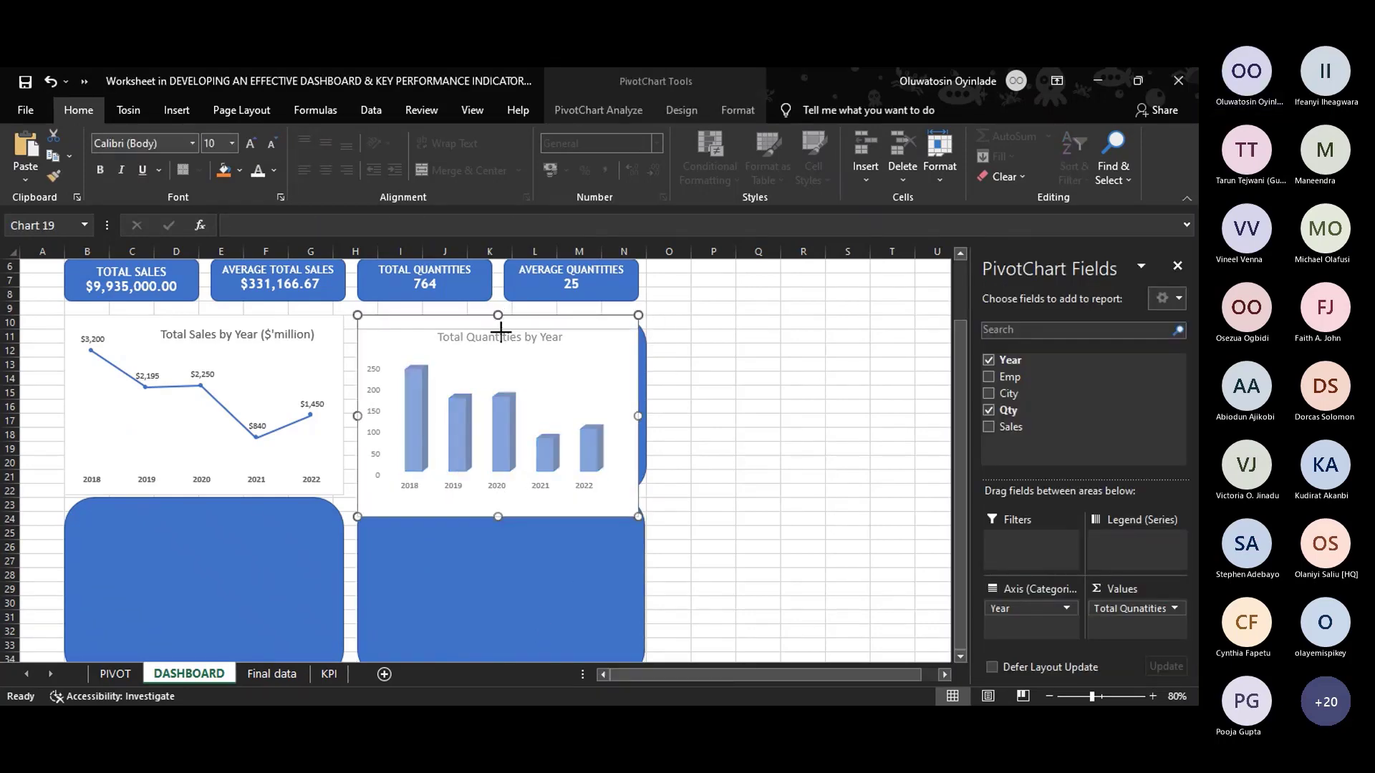
left_click_drag(501, 325, 501, 330)
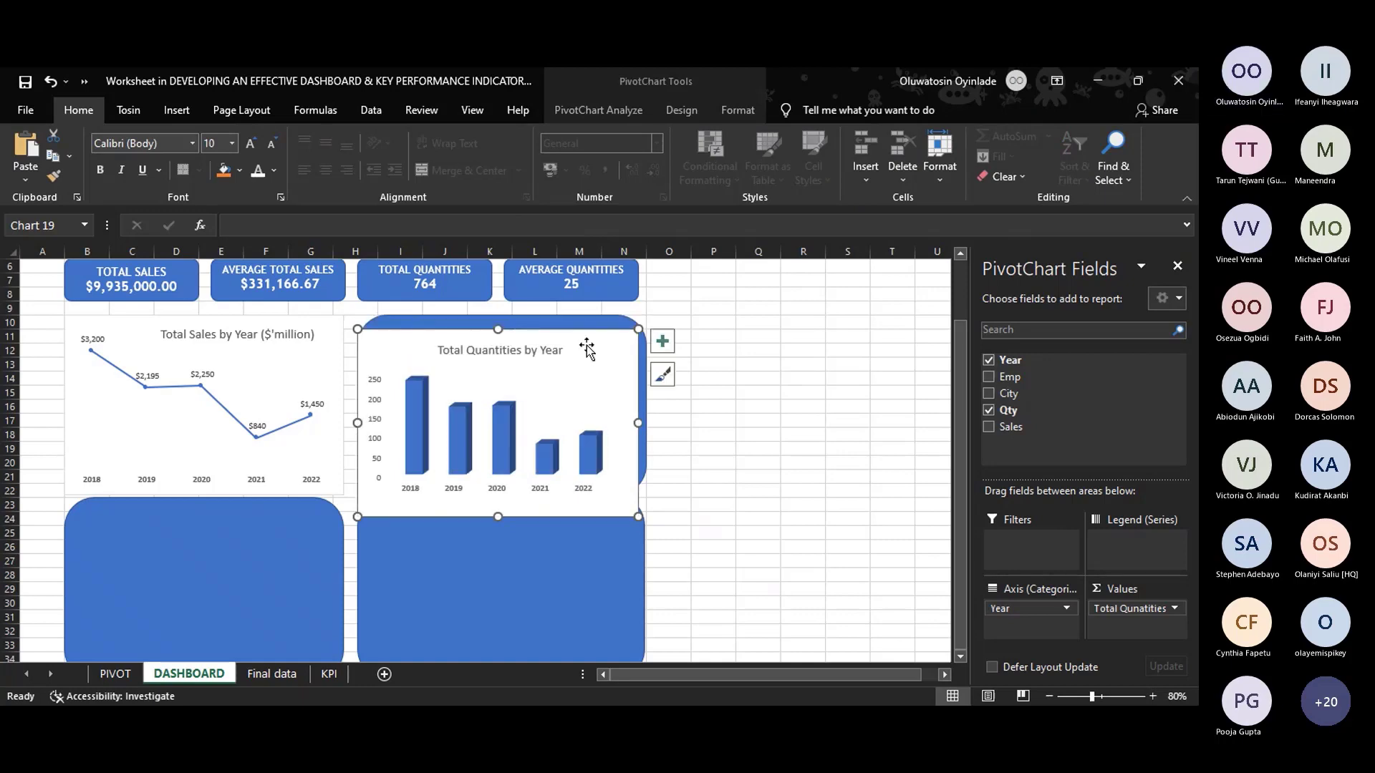
left_click_drag(586, 349, 601, 326)
scroll(569, 565, "down", 1)
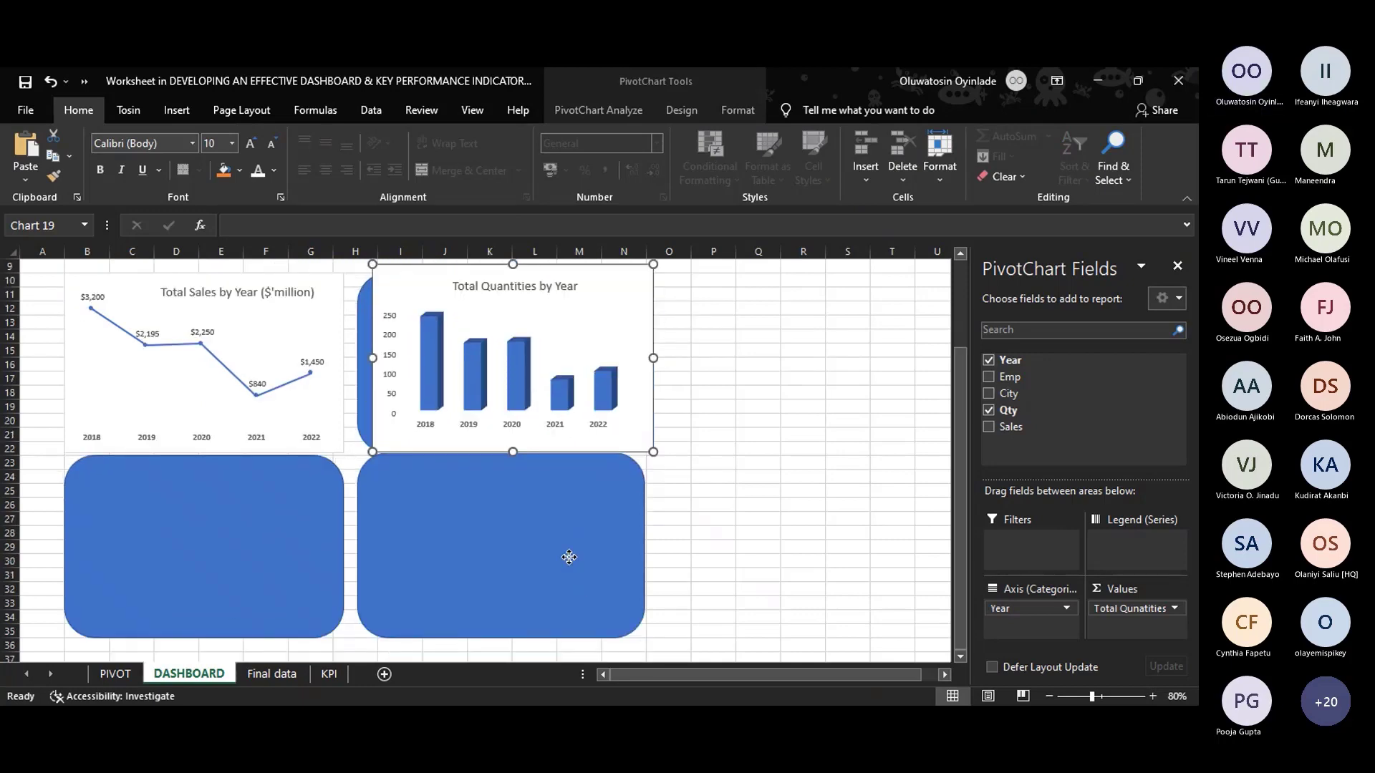
Move both lower panels down to start around row 24, leaving a gap below the upper charts.
left_click_drag(569, 557, 572, 587)
left_click_drag(239, 535, 253, 559)
left_click(535, 441)
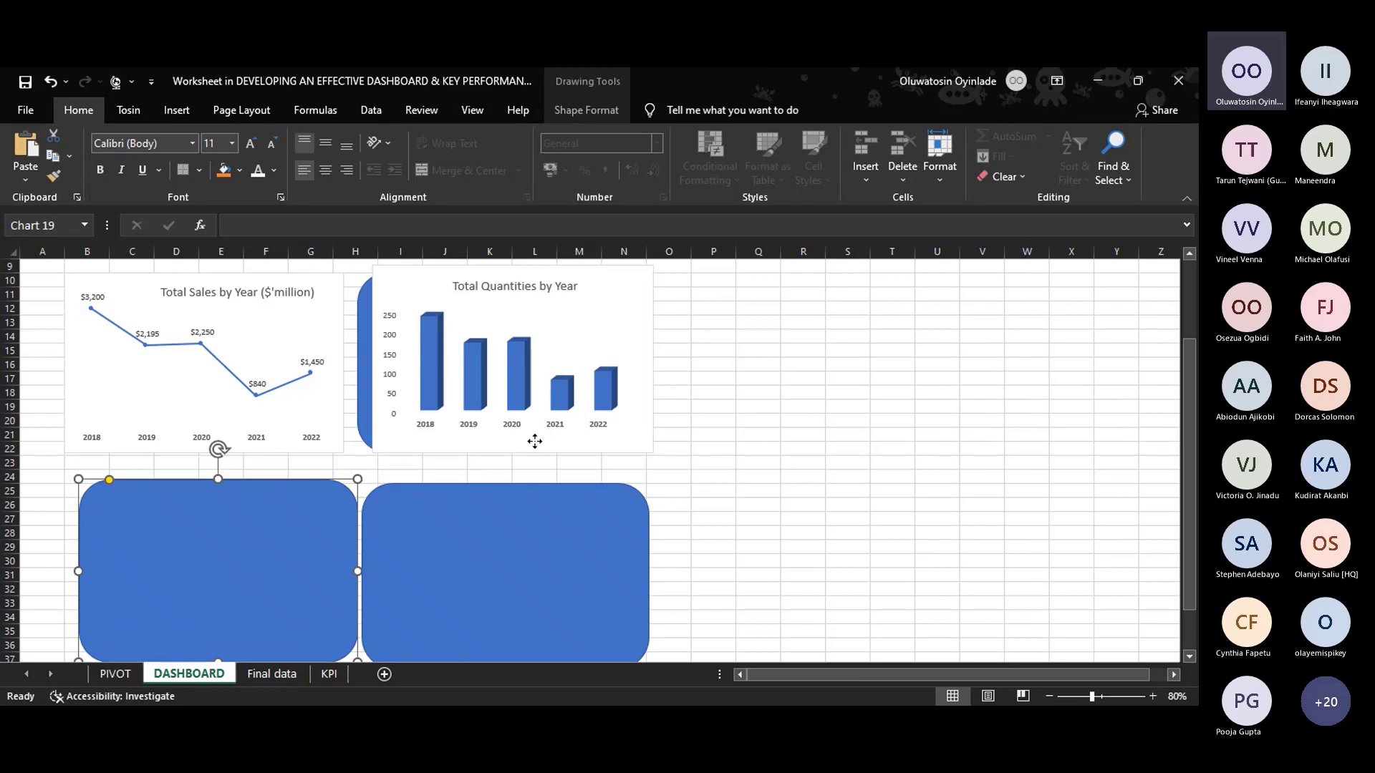
left_click(371, 440)
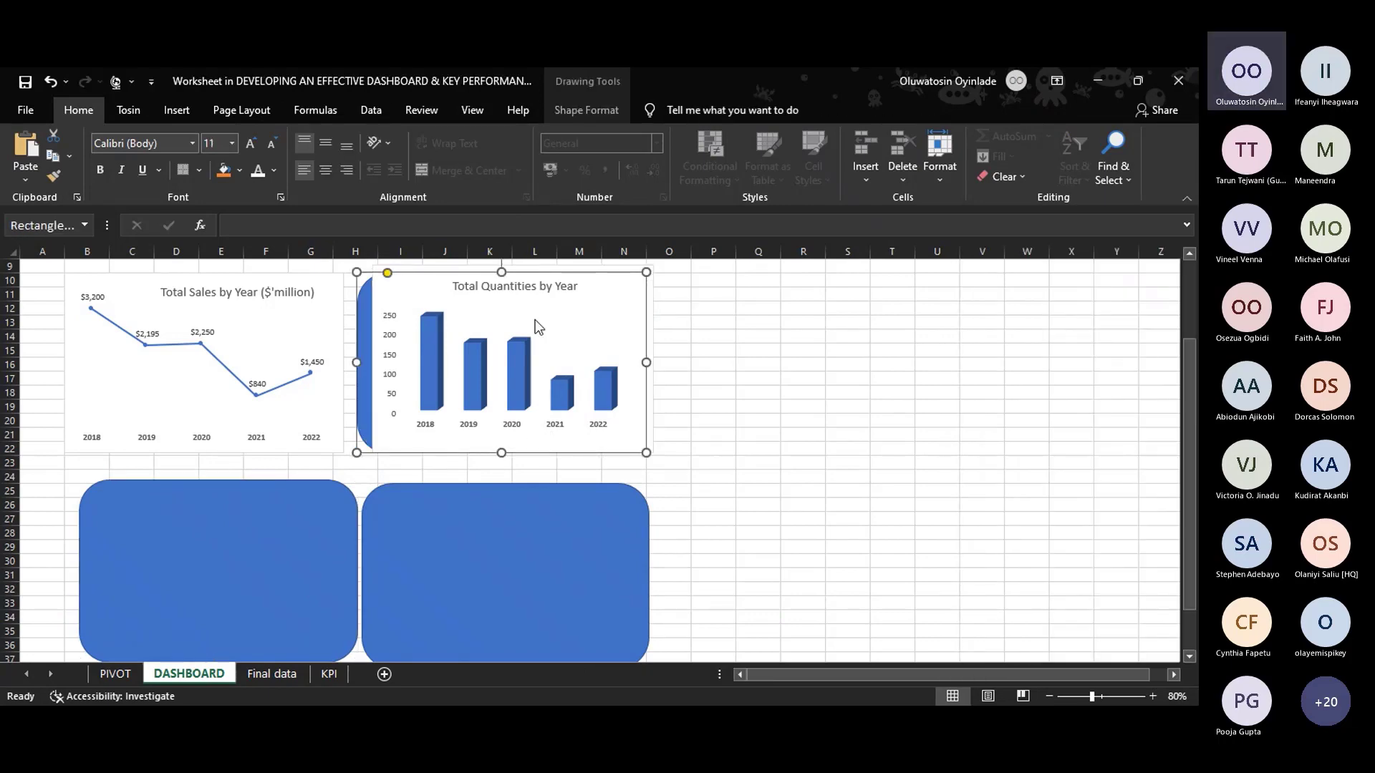
Extend the Total Quantities by Year chart's left edge to cover the blue panel behind it.
left_click(351, 360)
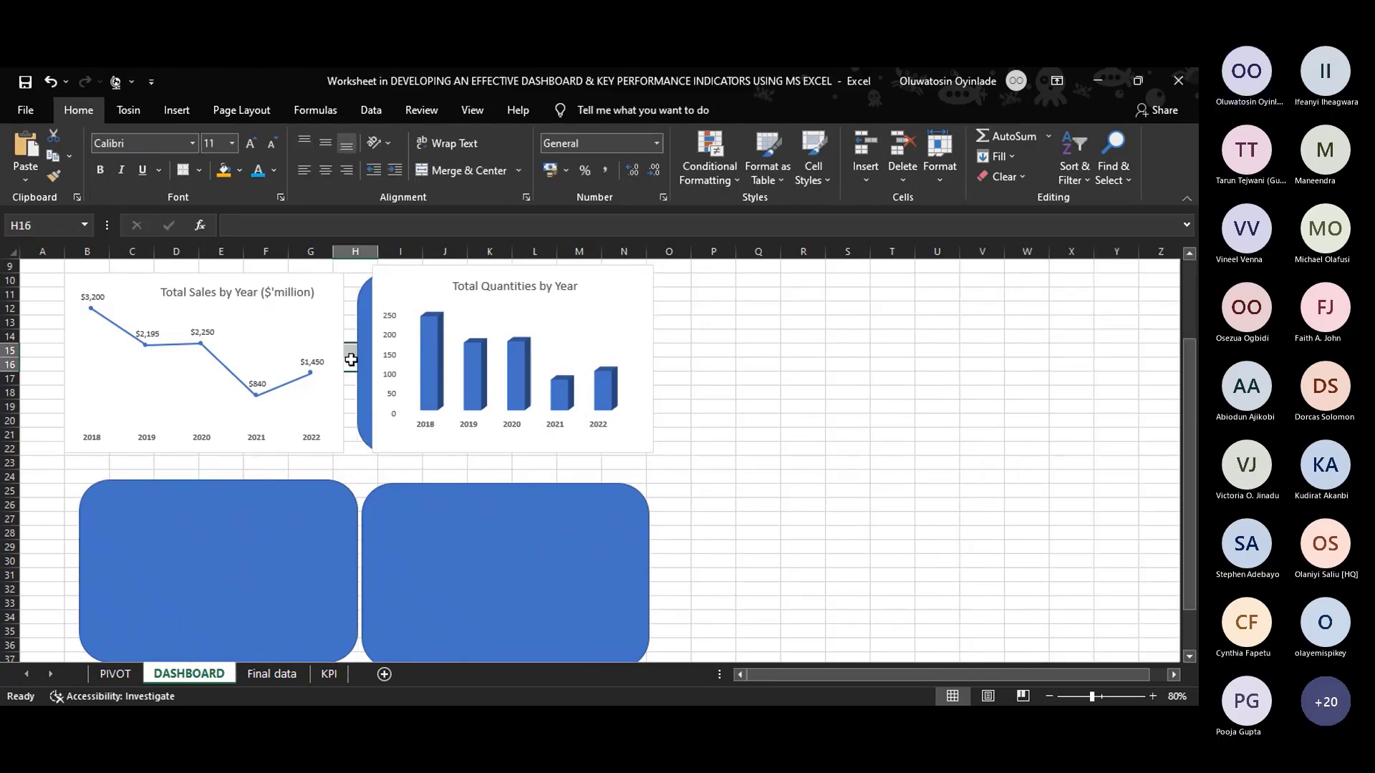
left_click(375, 358)
left_click_drag(372, 358, 357, 358)
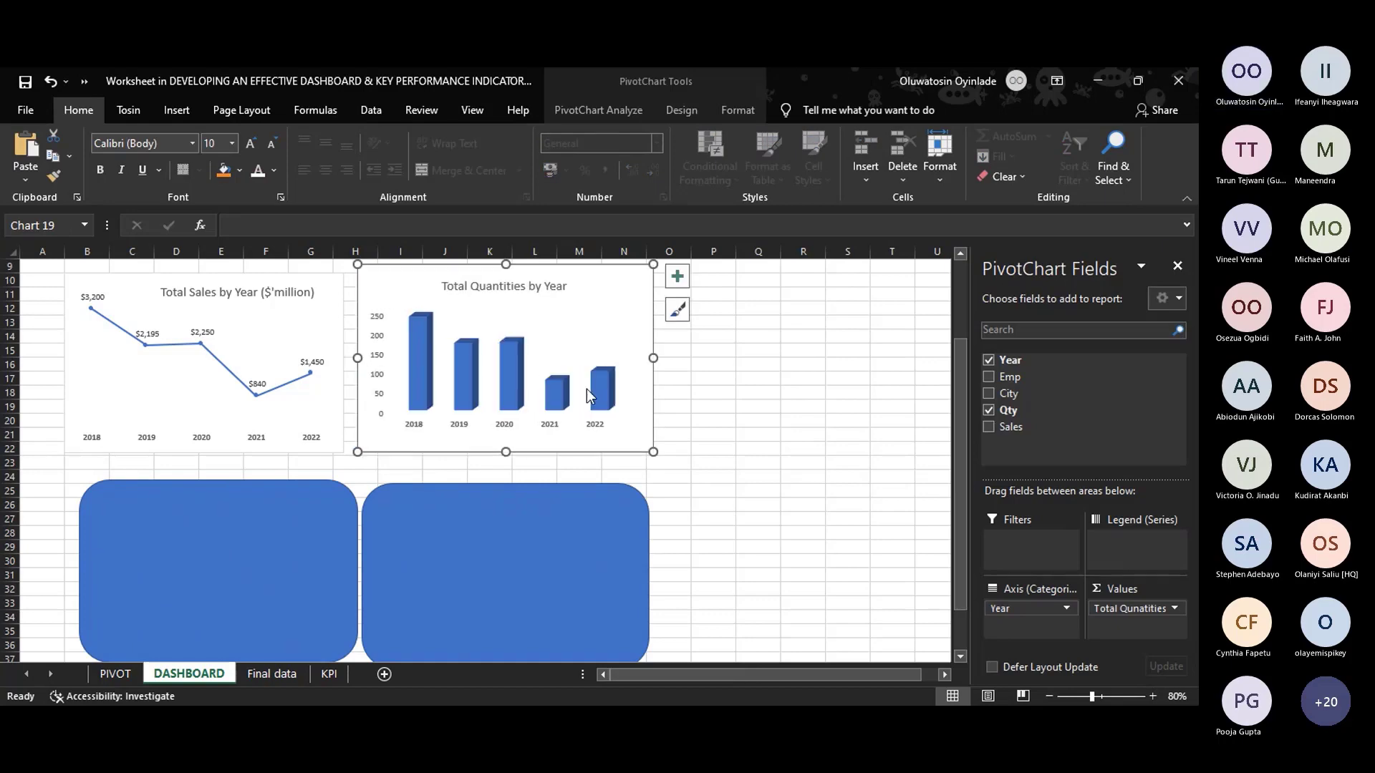
left_click(709, 391)
scroll(637, 385, "up", 2)
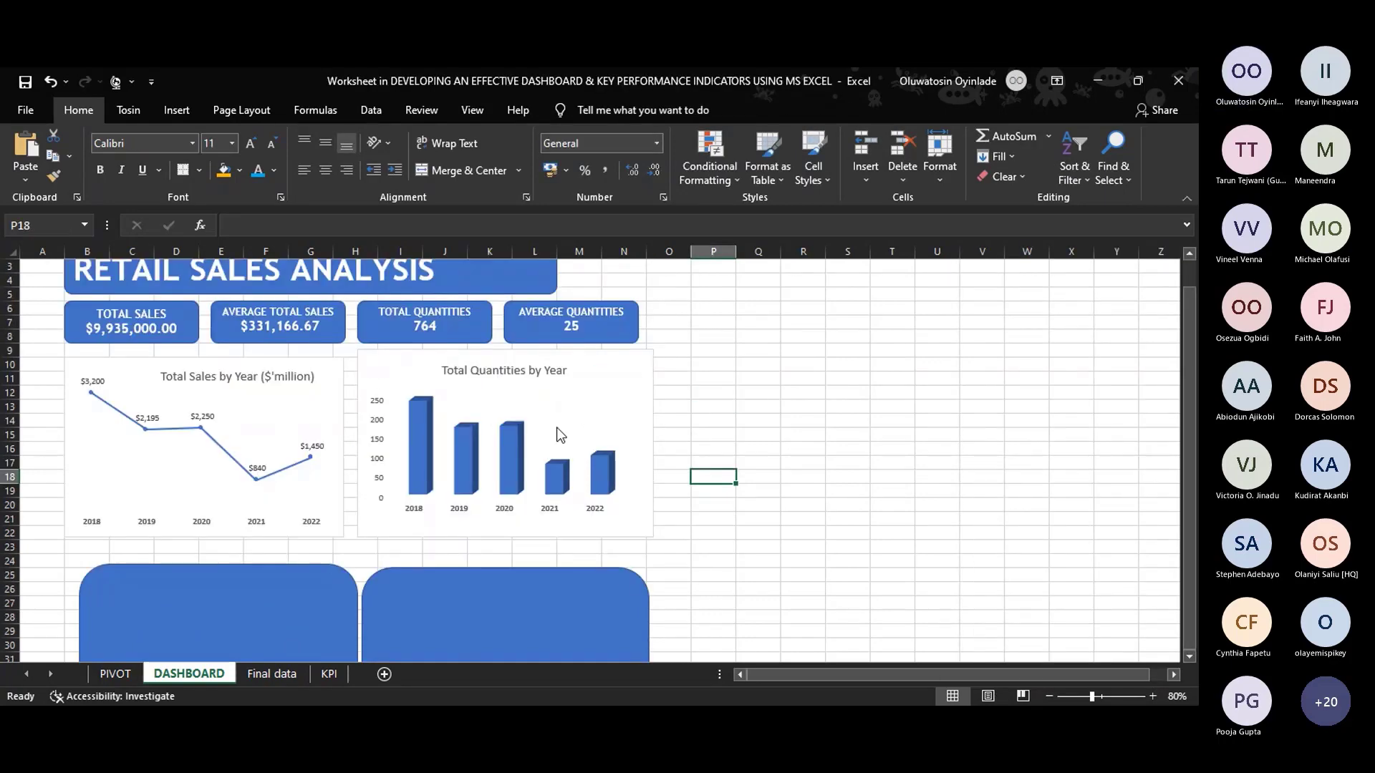
Move the lower-left panel slightly up and left to line up with the Total Sales by Year chart above it.
scroll(555, 422, "down", 2)
scroll(548, 409, "up", 1)
left_click(522, 316)
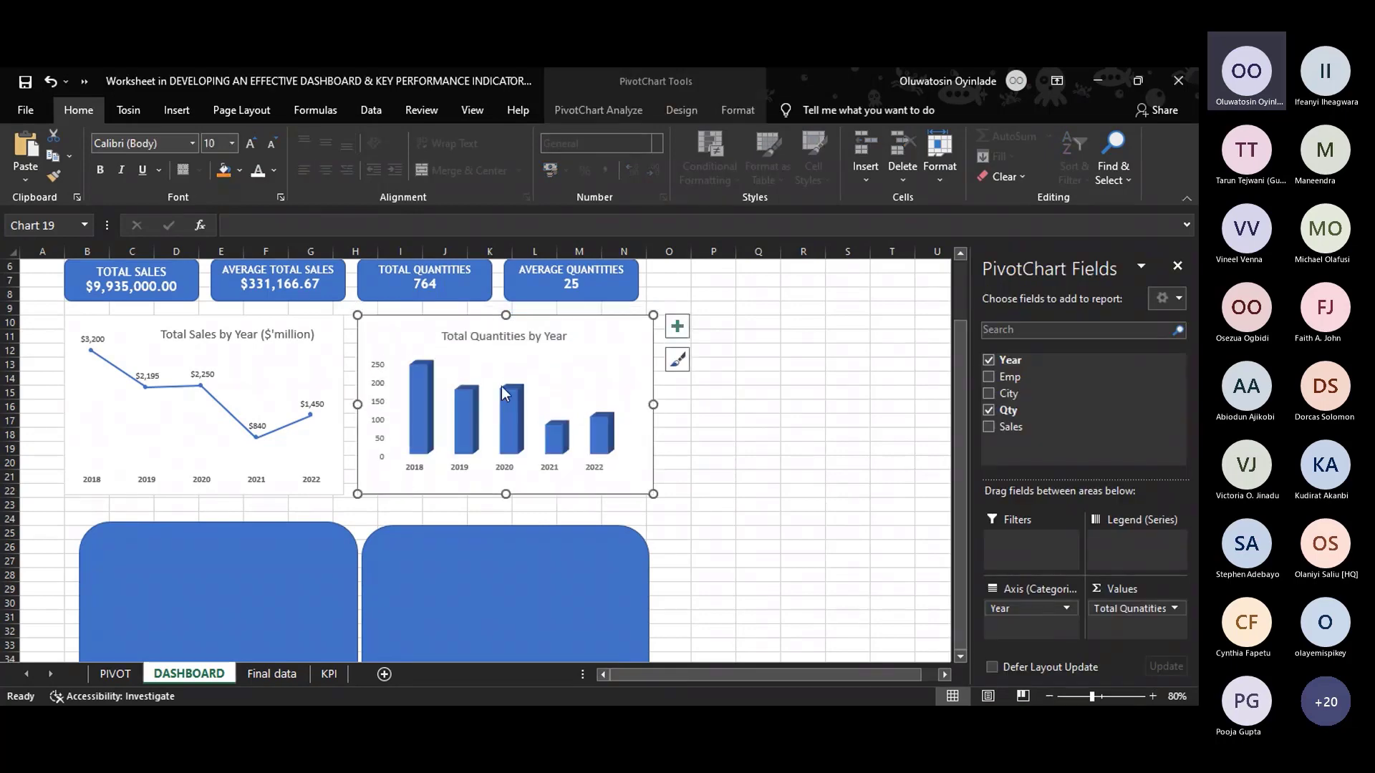
left_click(319, 548)
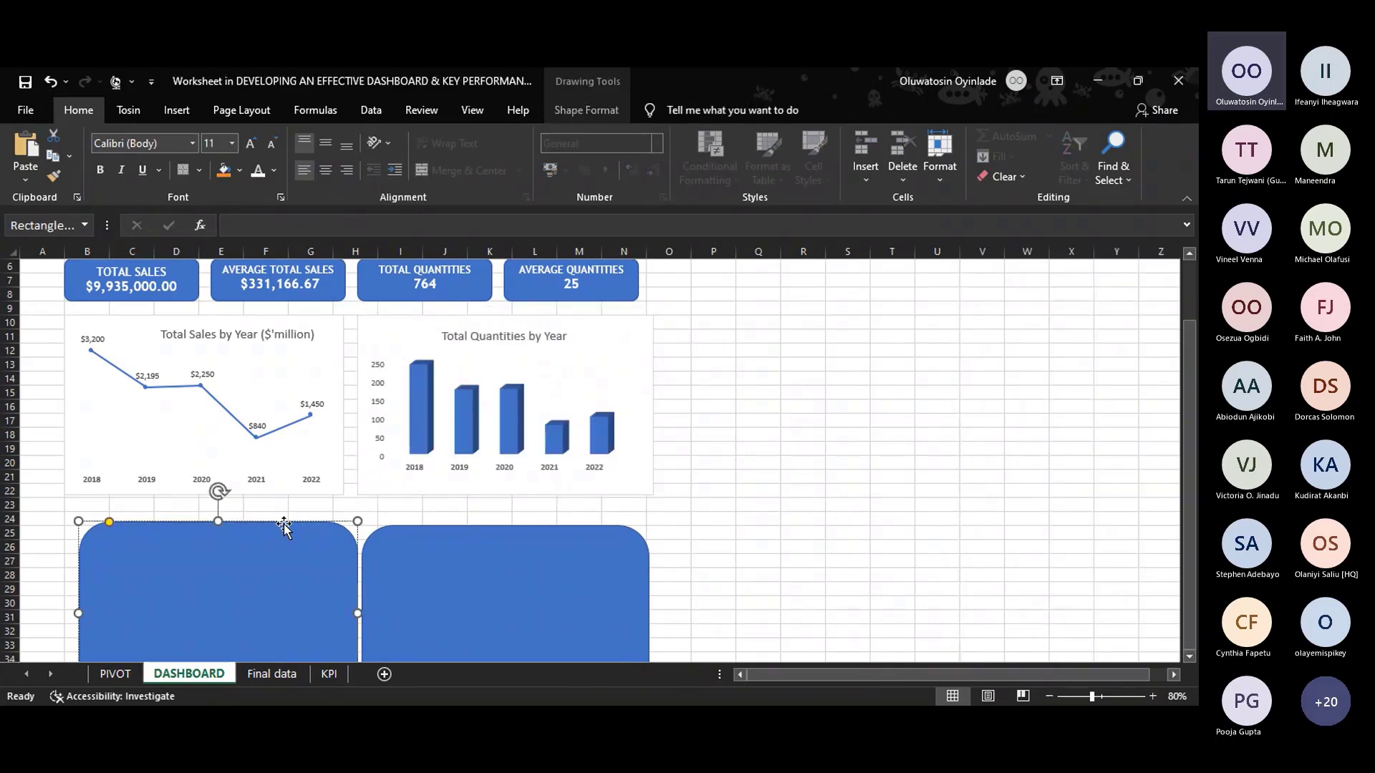
left_click_drag(282, 527, 271, 517)
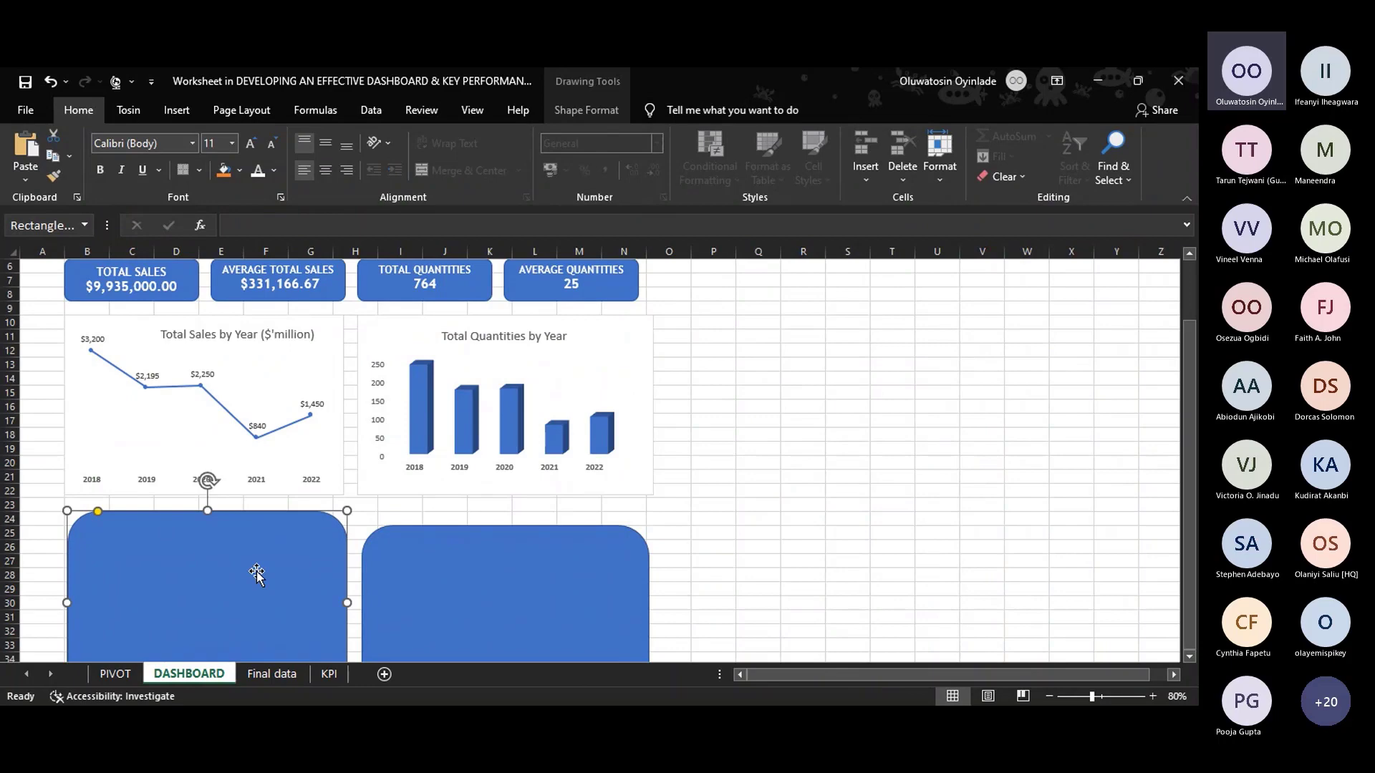
On the PIVOT sheet, change the Total by Emp chart's title to Total Sales by Emp.
left_click(114, 673)
scroll(295, 485, "down", 4)
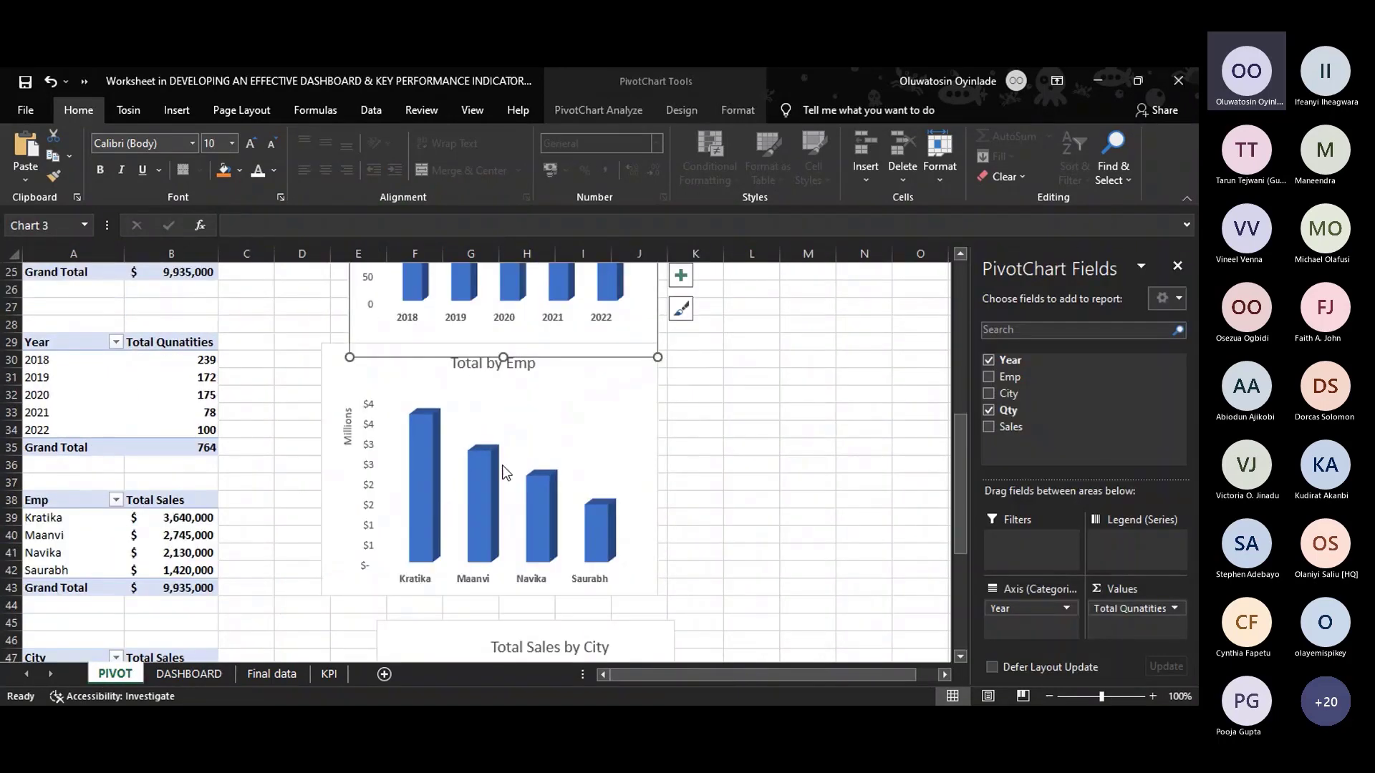
left_click(604, 374)
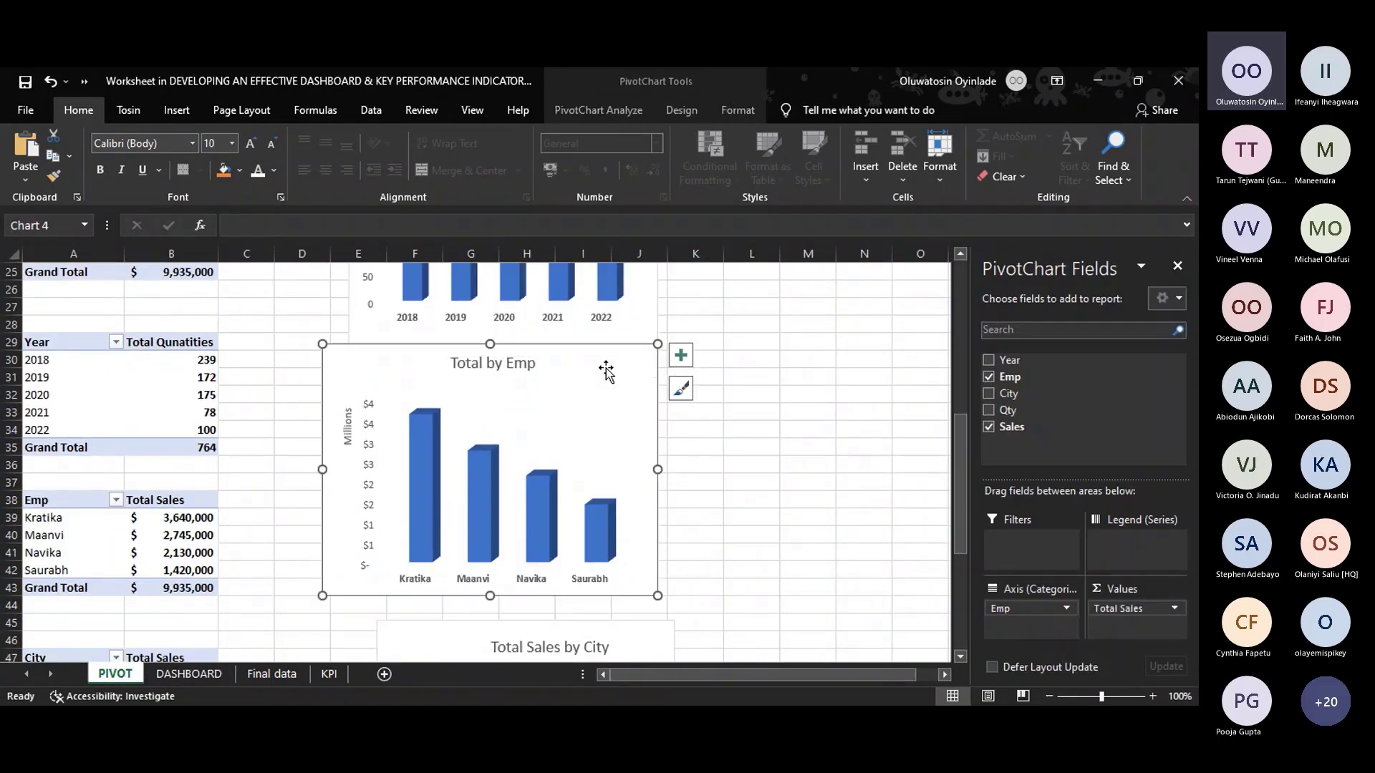
double_click(485, 362)
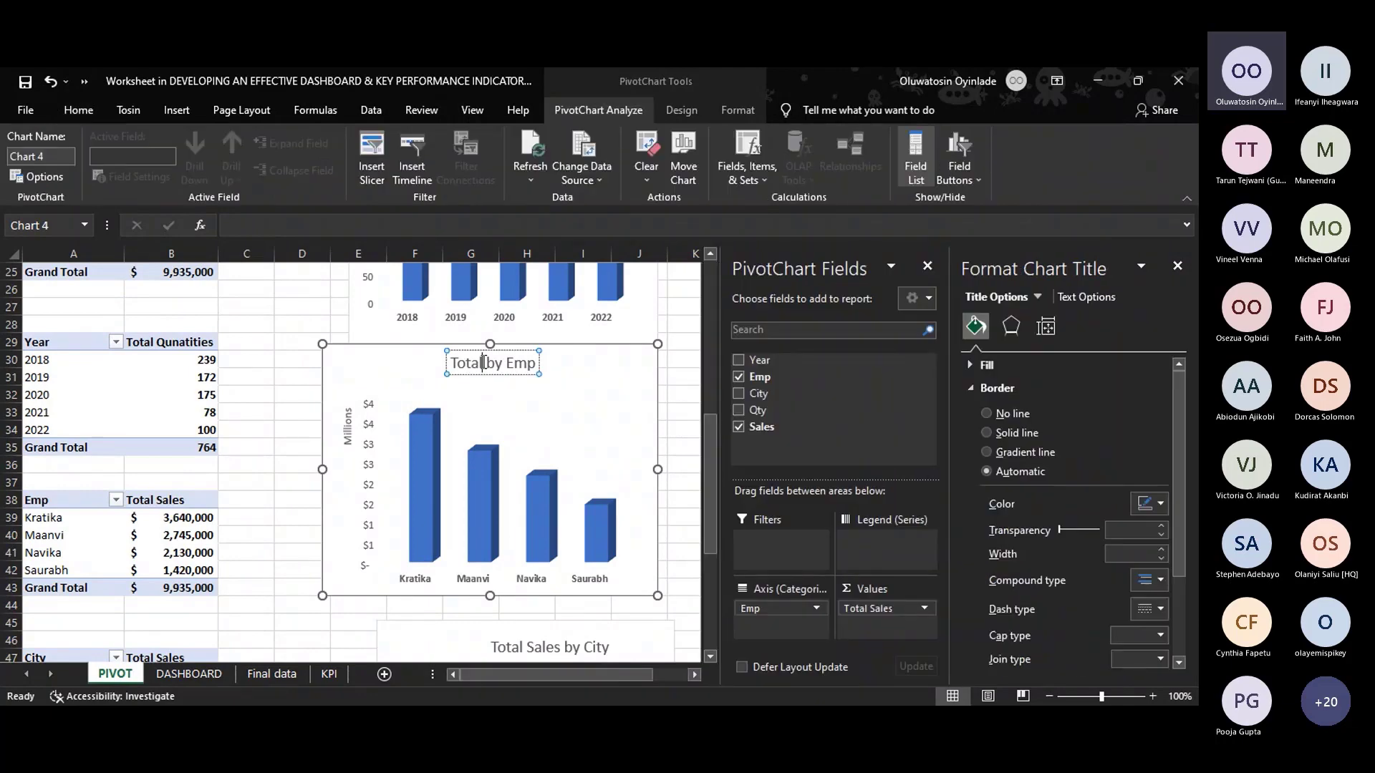
type("sALE")
key("BackSpace")
key("BackSpace")
key("BackSpace")
key("BackSpace")
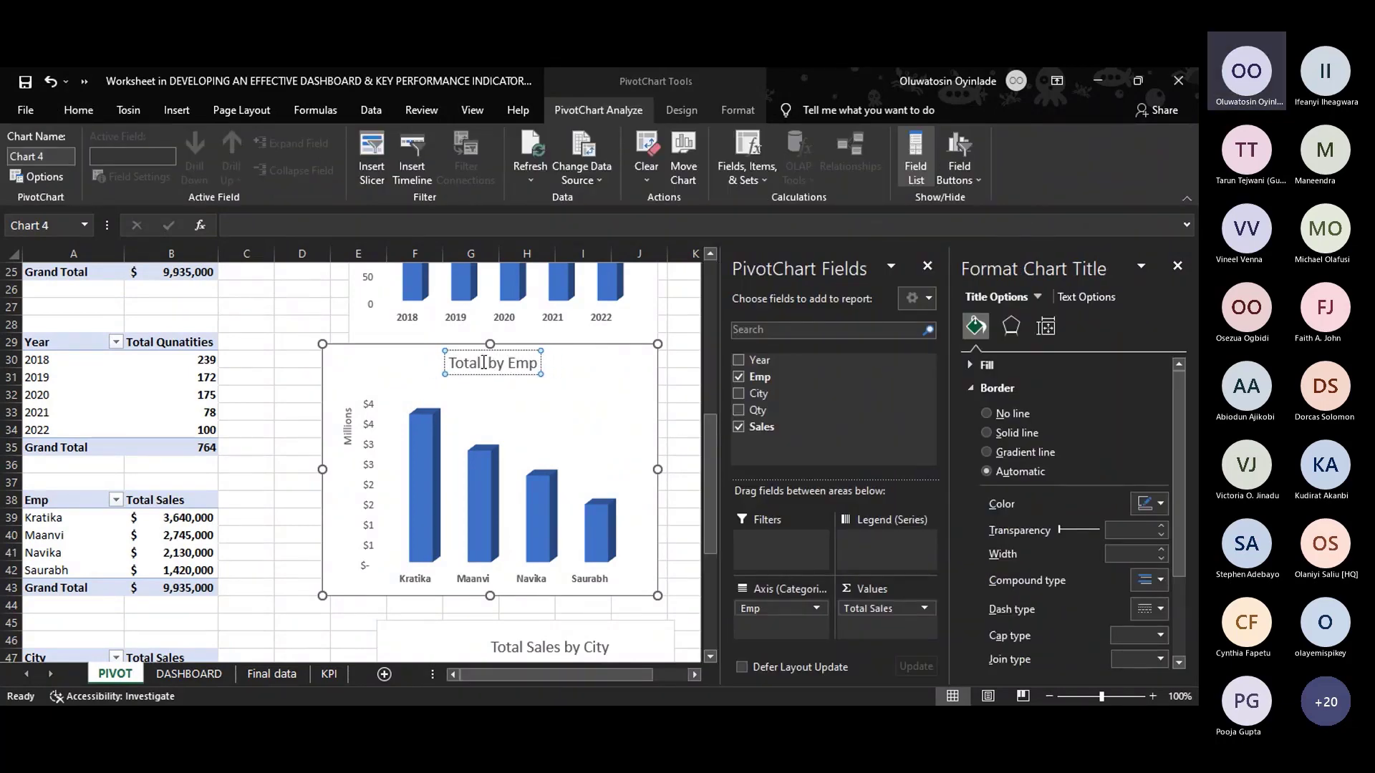
type("Sa")
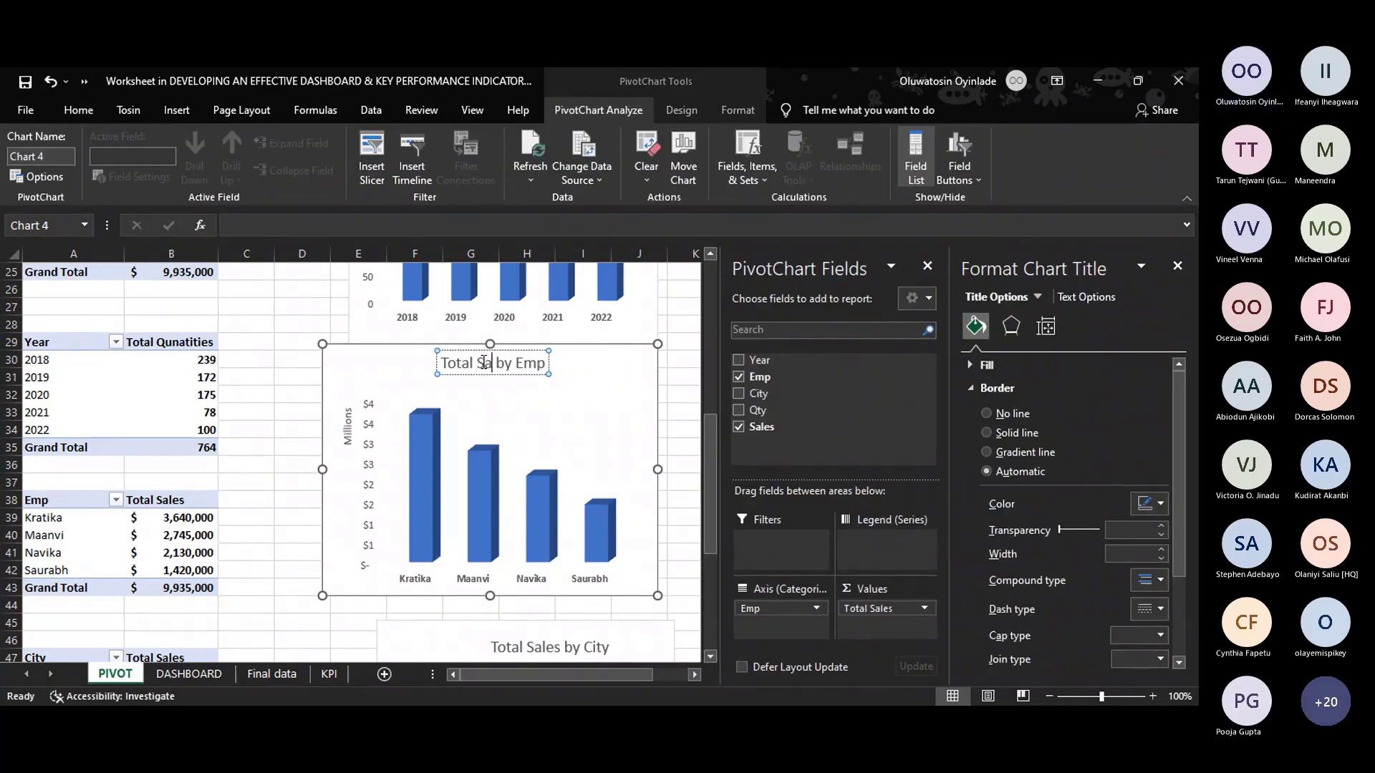
type("les")
left_click(609, 363)
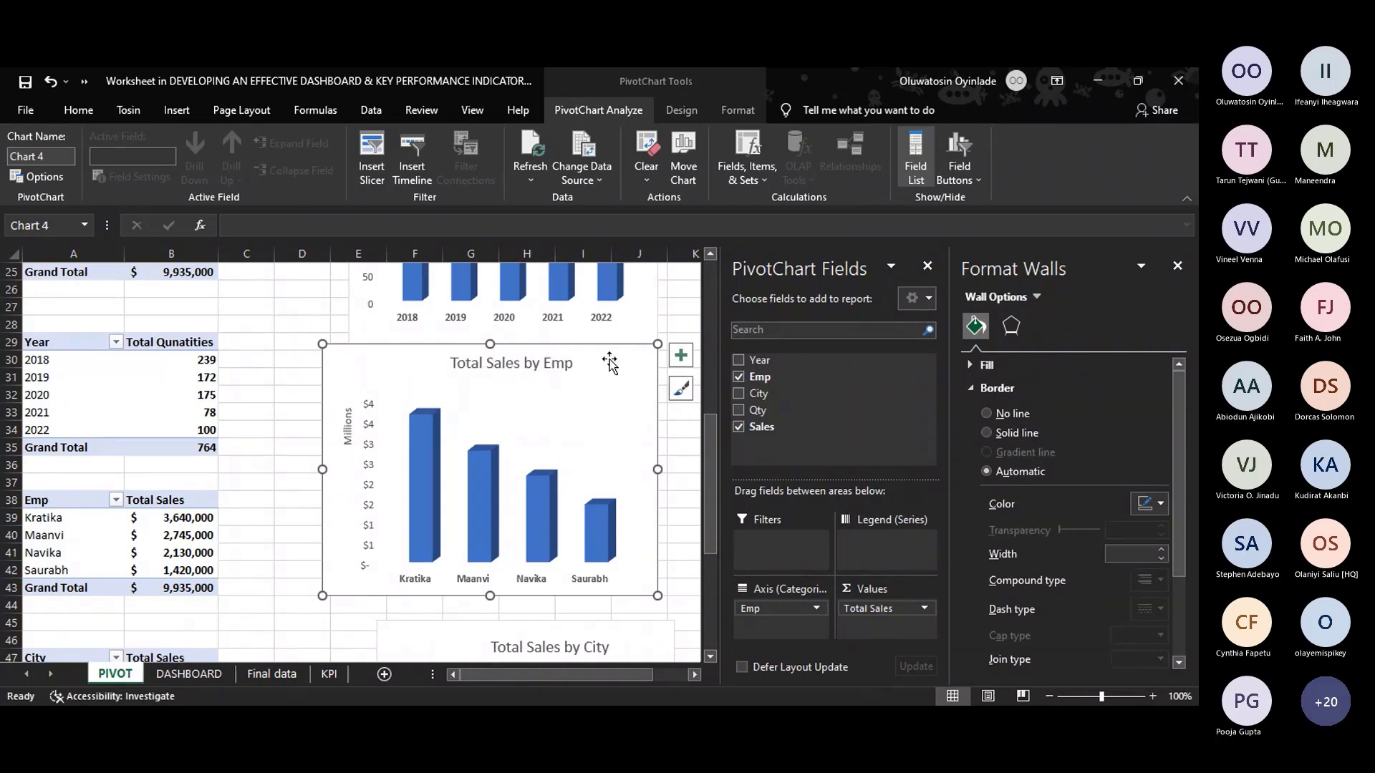
Copy the Total Sales by Emp chart and paste it over the lower-left panel on the DASHBOARD sheet.
right_click(623, 368)
key("Escape")
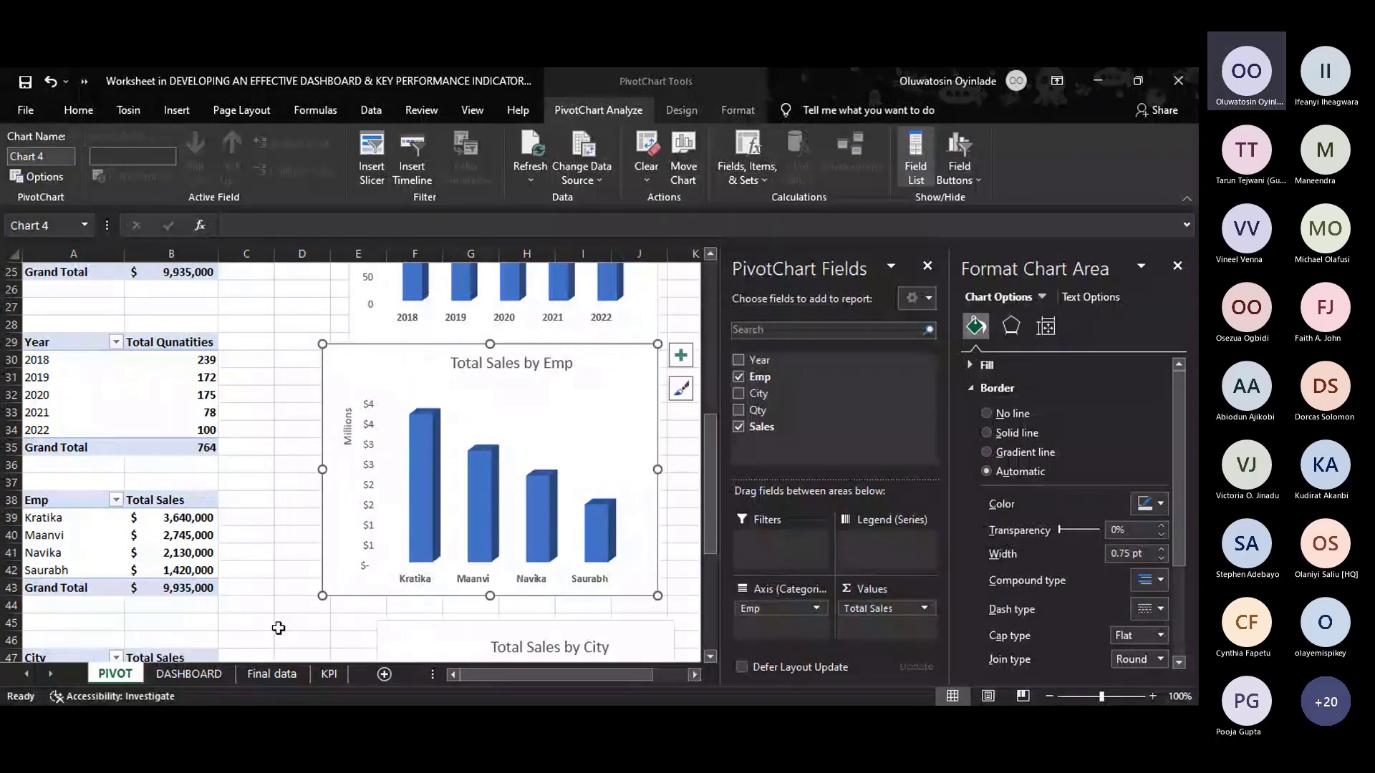
left_click(178, 674)
right_click(244, 565)
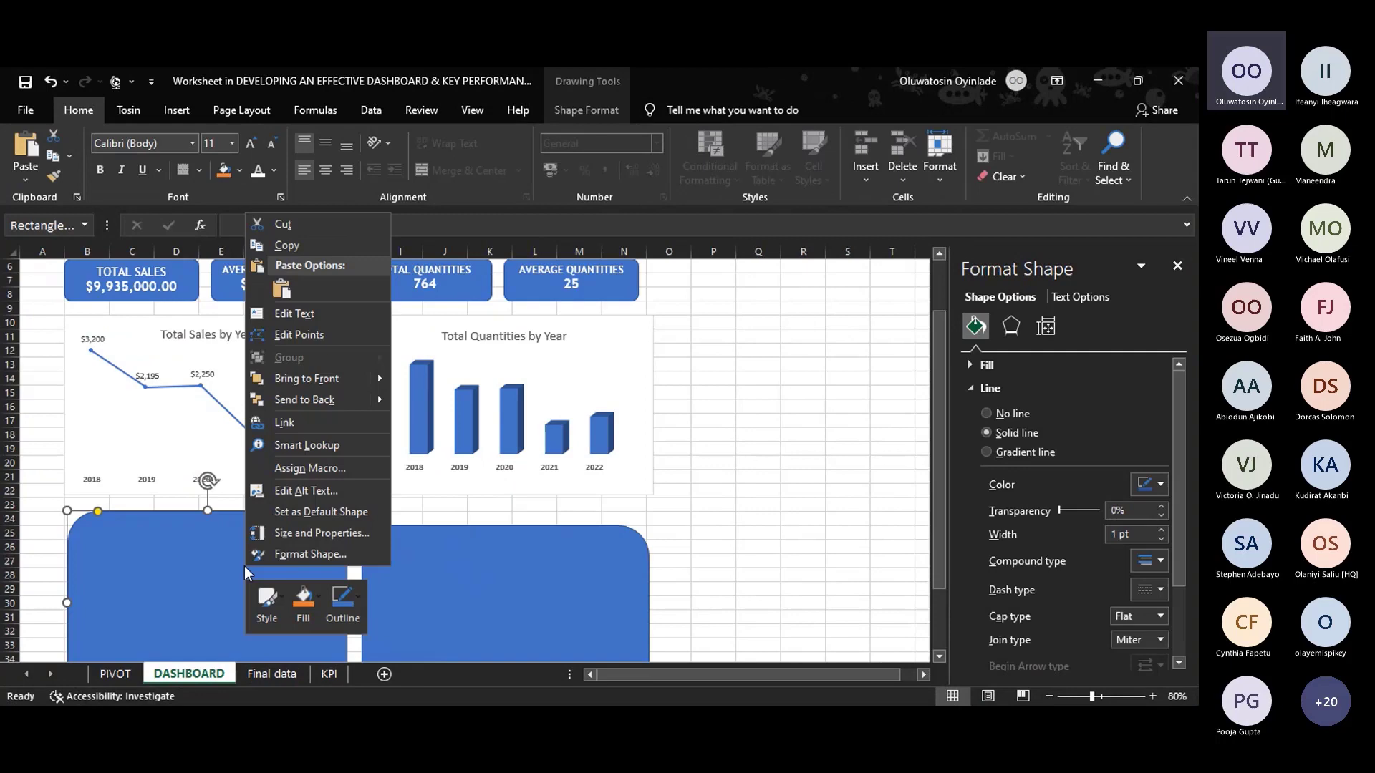
left_click(294, 283)
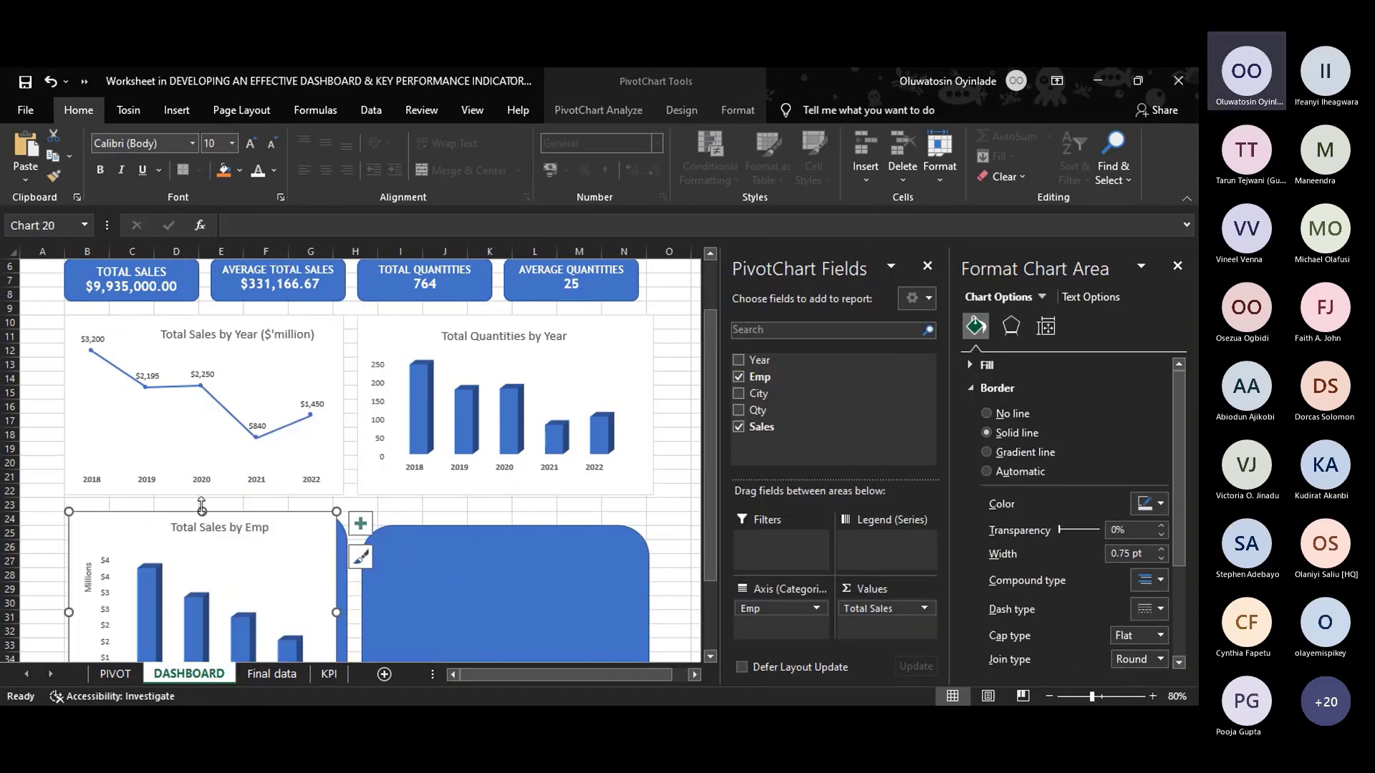
Widen the dashboard's Total Sales by Emp chart slightly, reduce its height from the bottom and delete its value axis.
scroll(202, 504, "down", 3)
left_click(1177, 265)
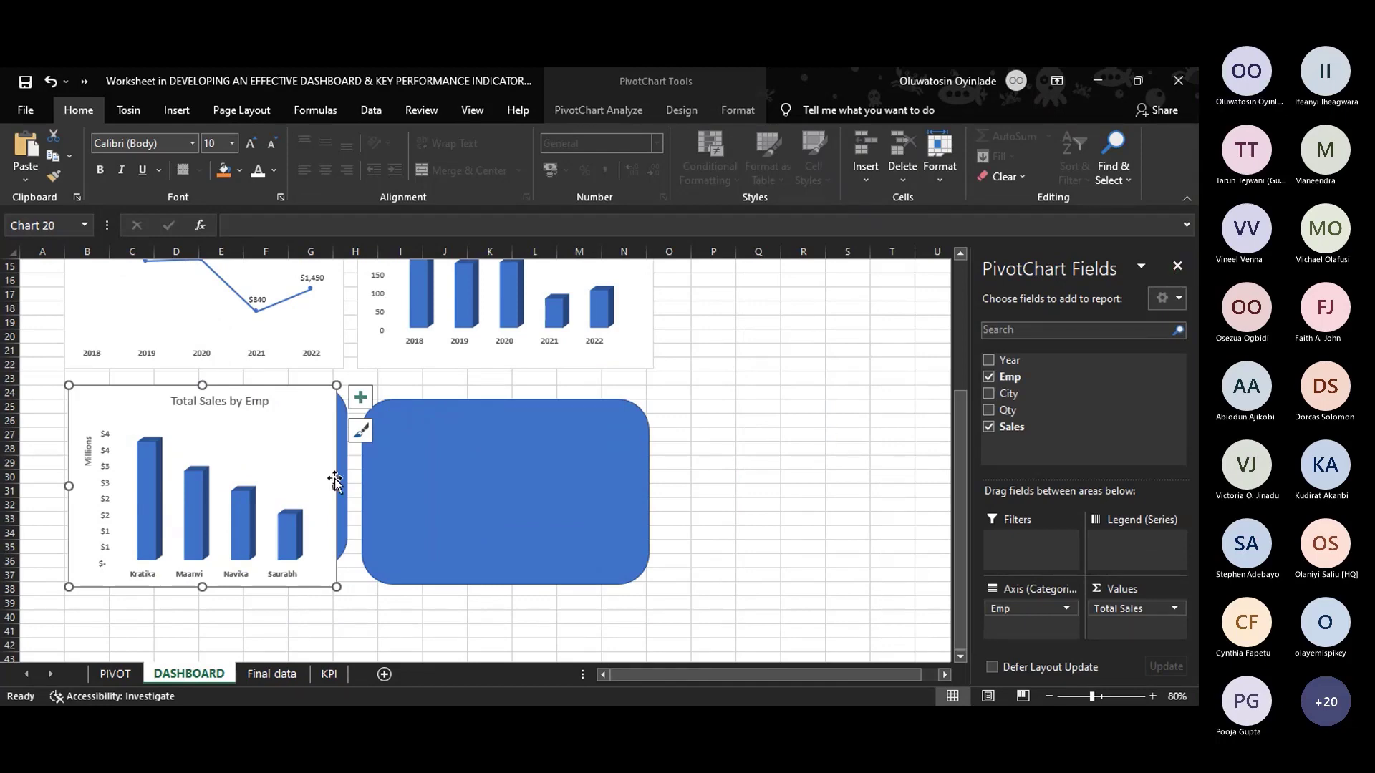
left_click_drag(335, 481, 342, 483)
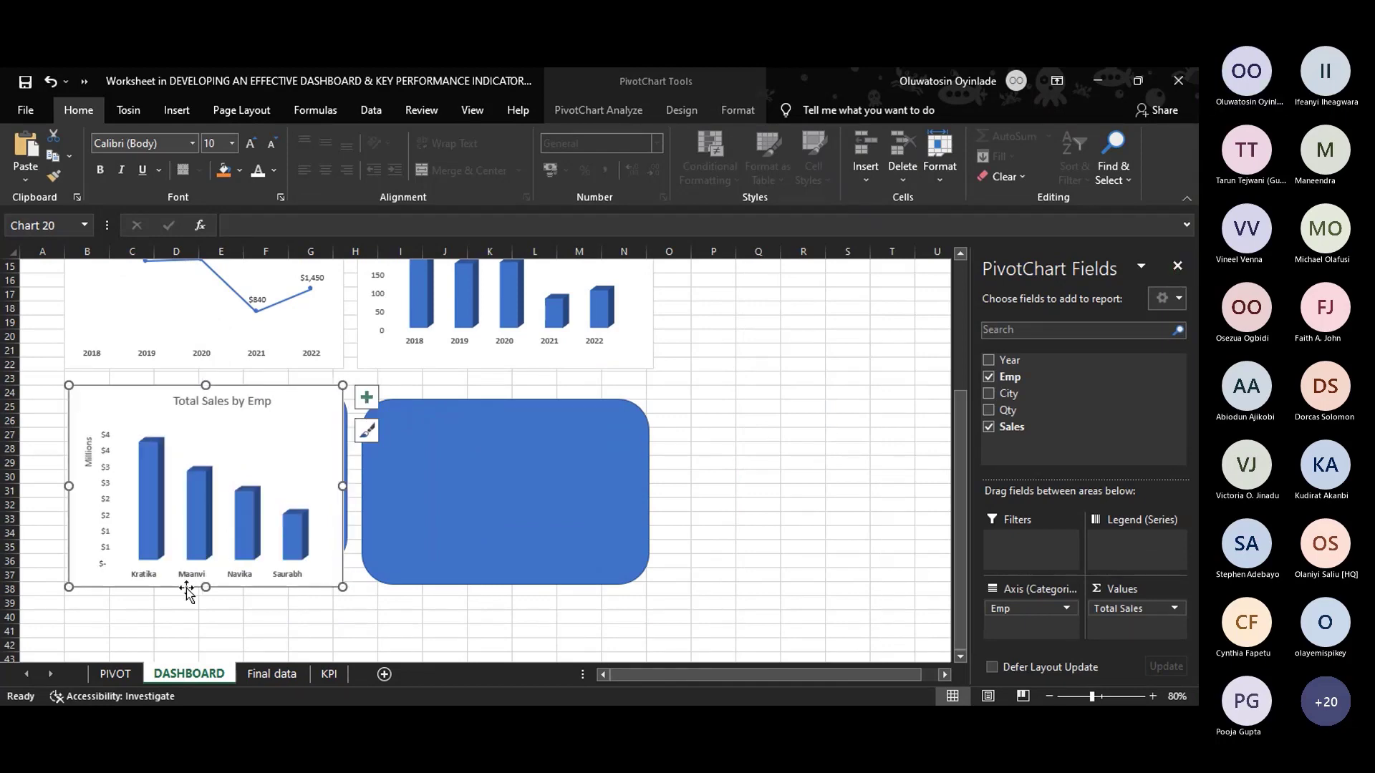
left_click_drag(186, 589, 205, 554)
left_click(109, 499)
key("Delete")
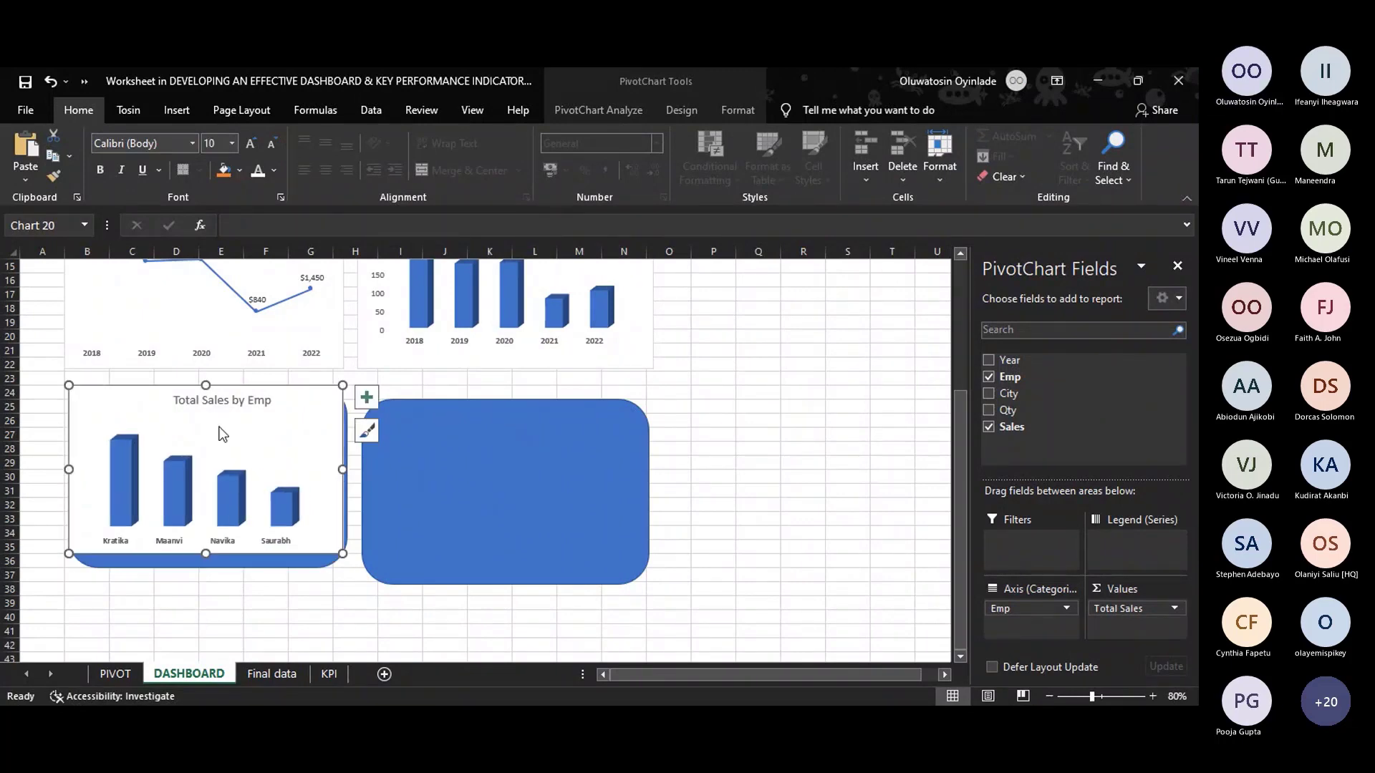
Add data labels to the columns of the dashboard's Total Sales by Emp chart.
left_click(219, 430)
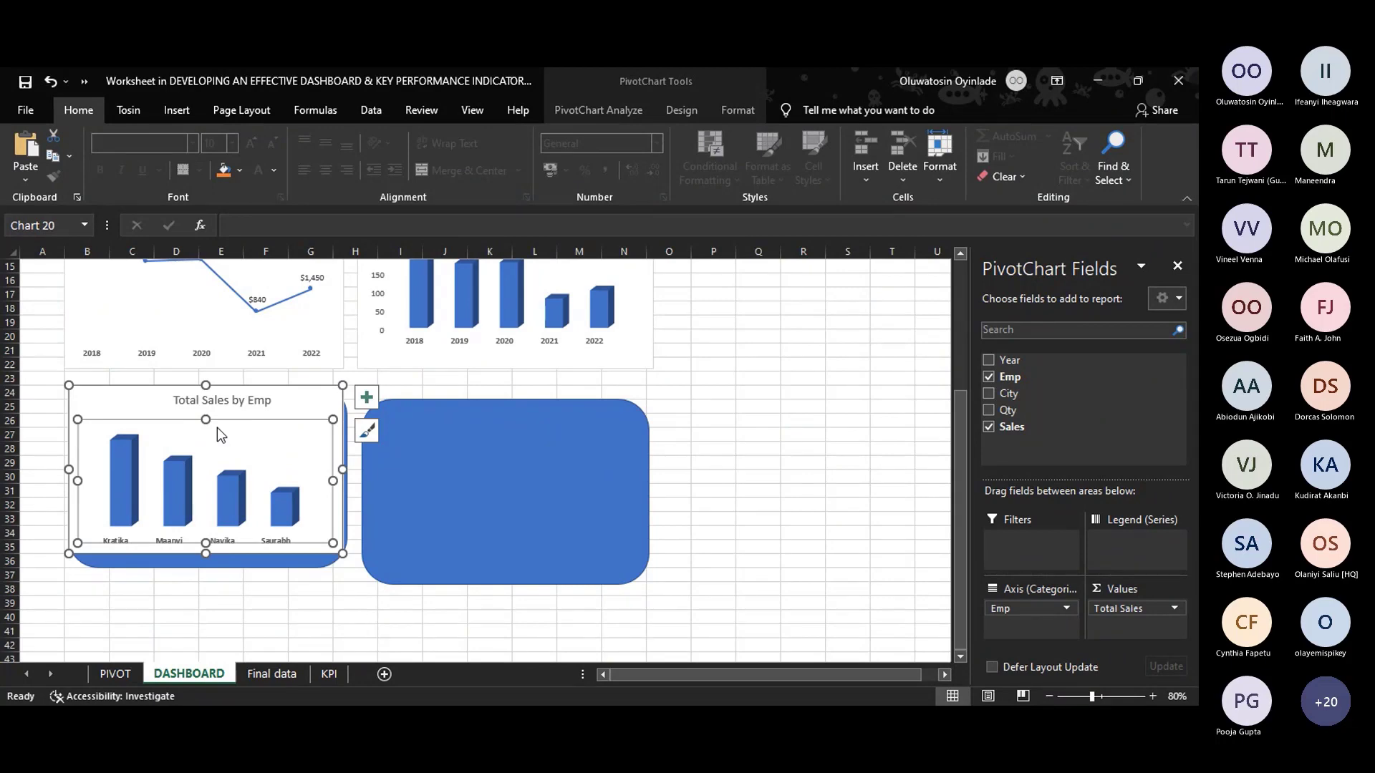
left_click(367, 396)
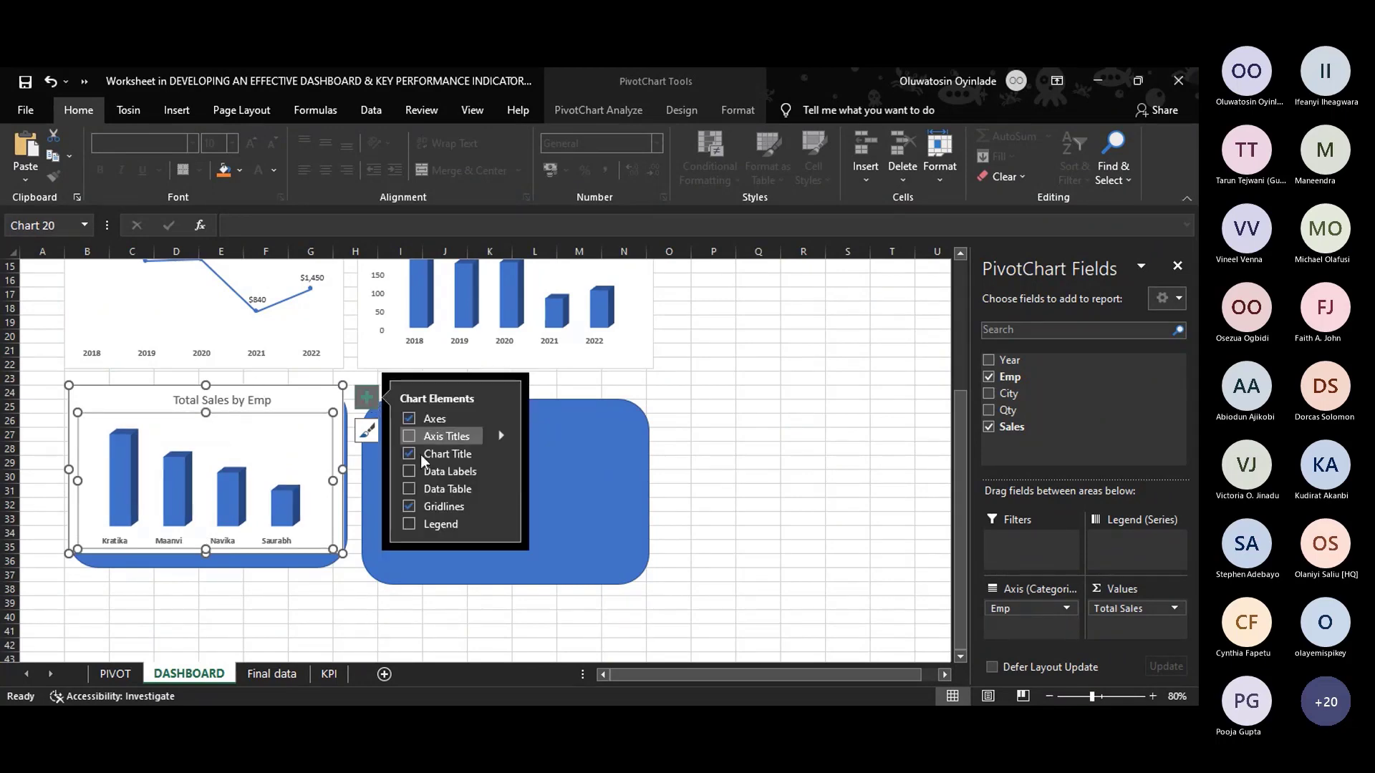
left_click(447, 474)
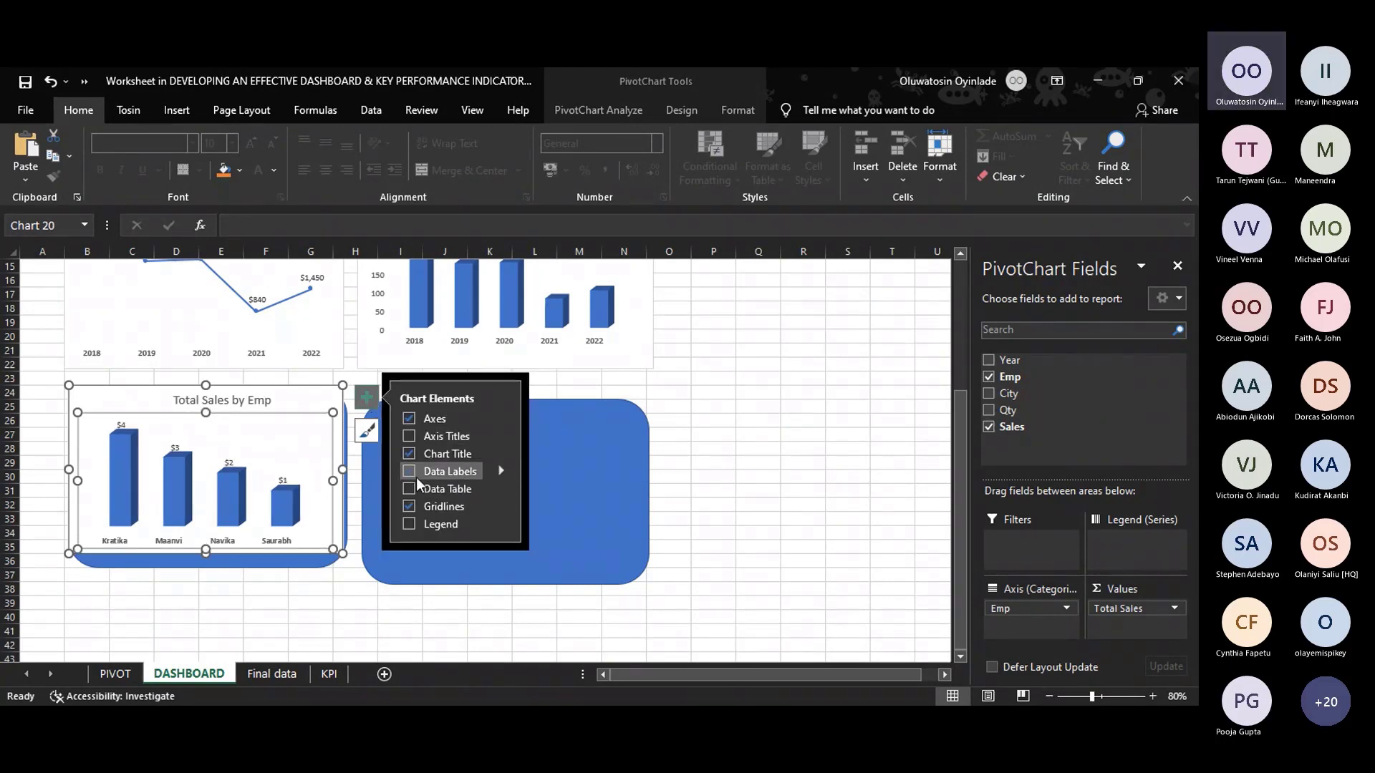
left_click(227, 464)
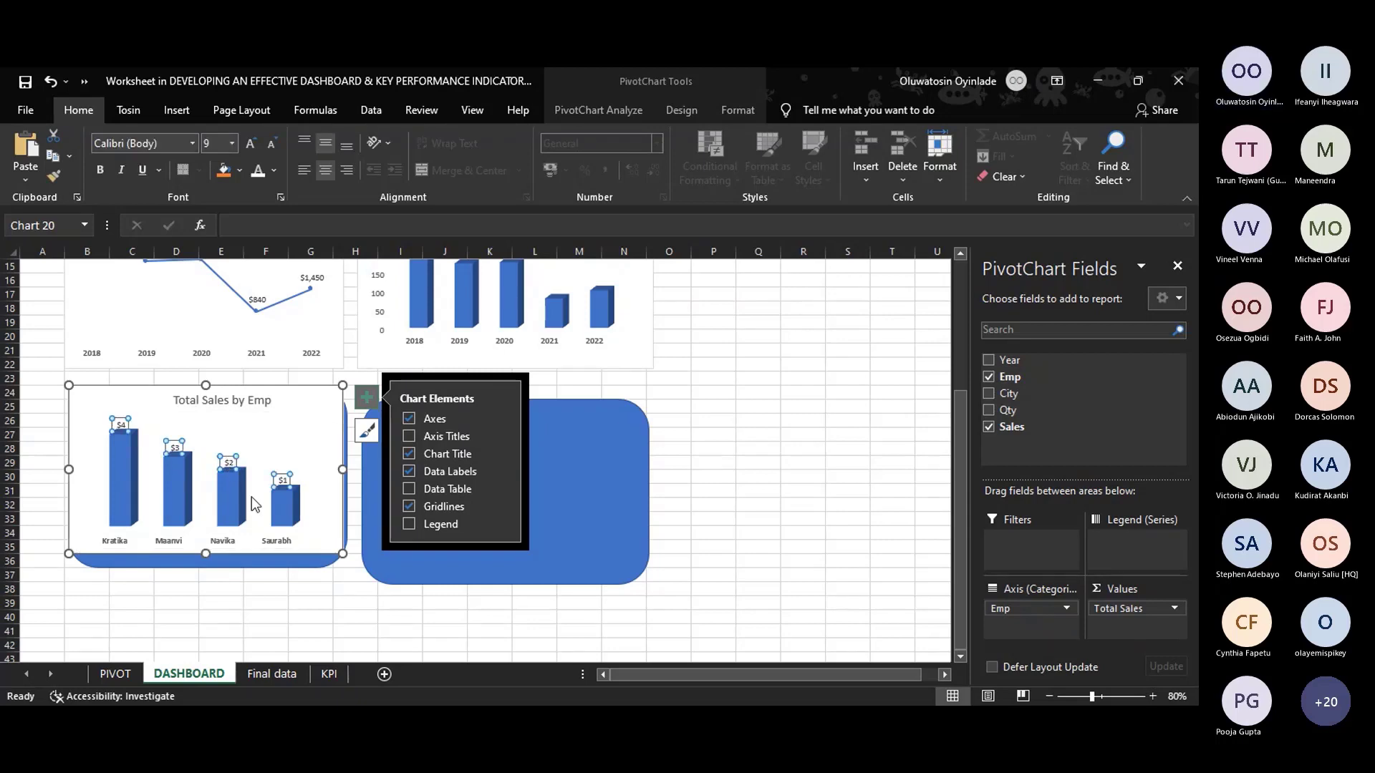
left_click(306, 453)
left_click(229, 463)
left_click(303, 483)
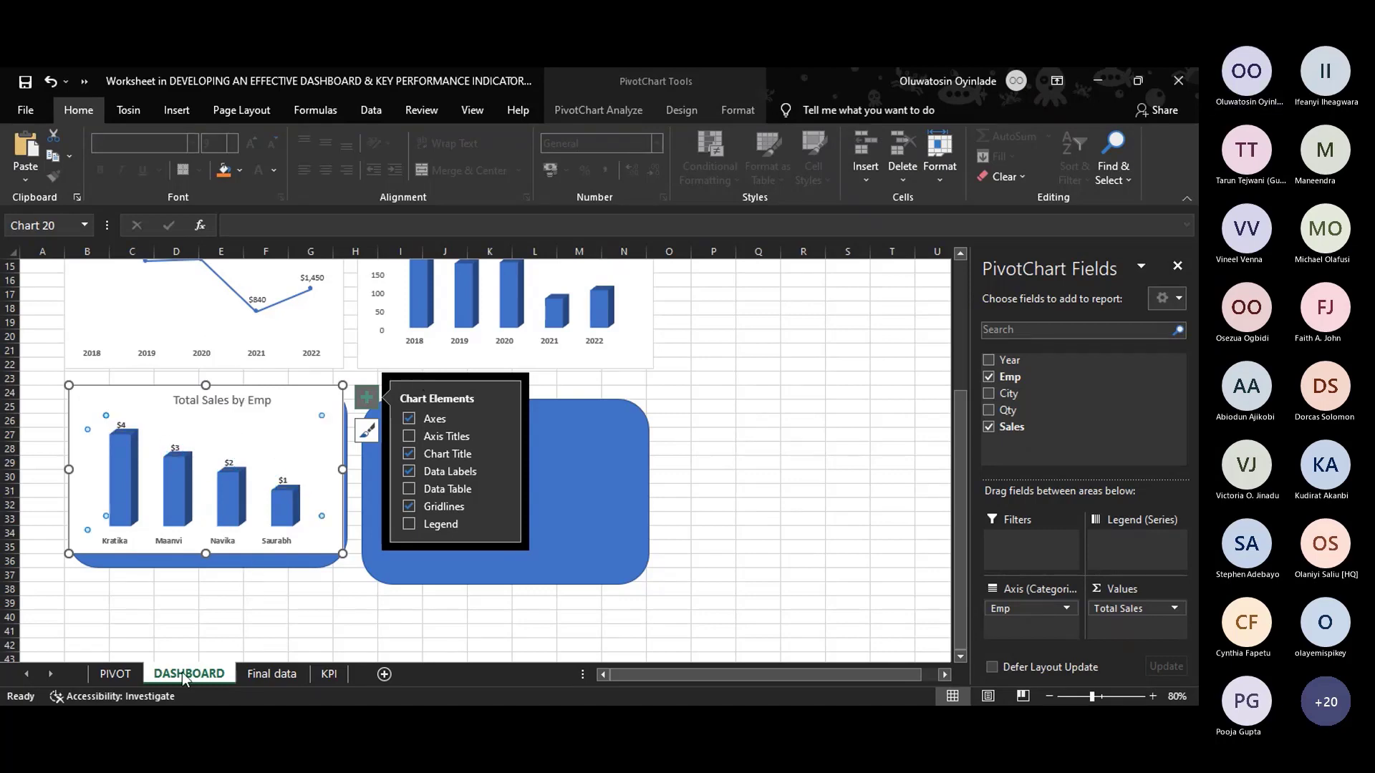
Add data labels to the Total Sales by Emp chart on the PIVOT sheet.
left_click(114, 673)
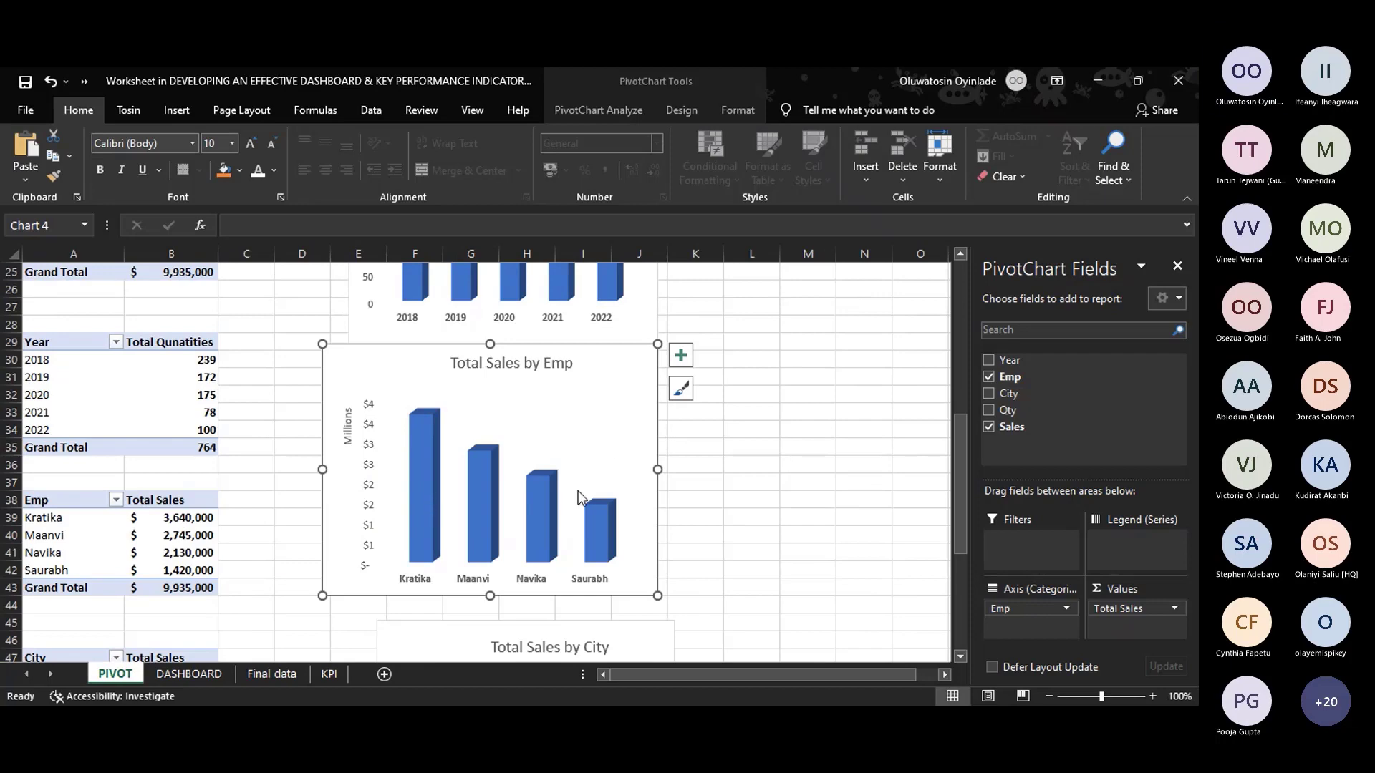
left_click(471, 440)
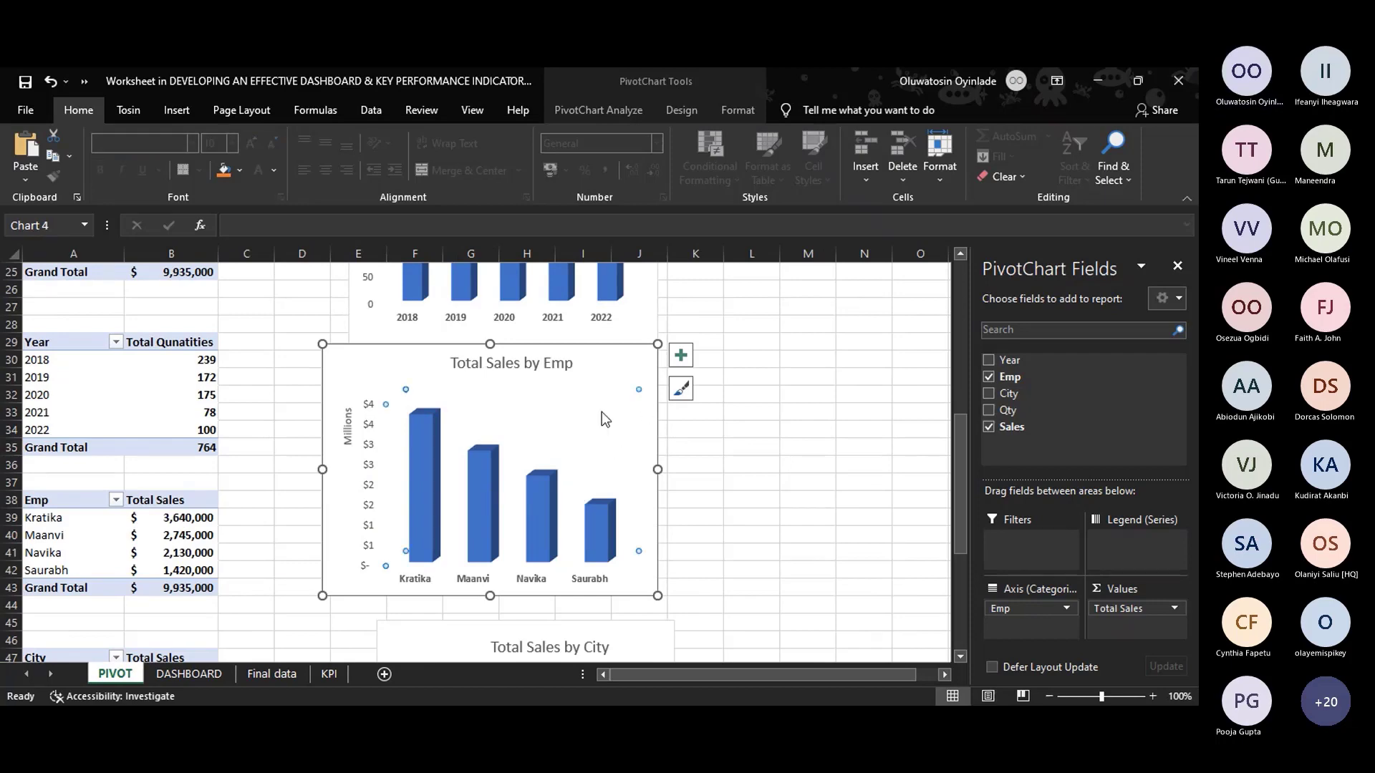
left_click(680, 356)
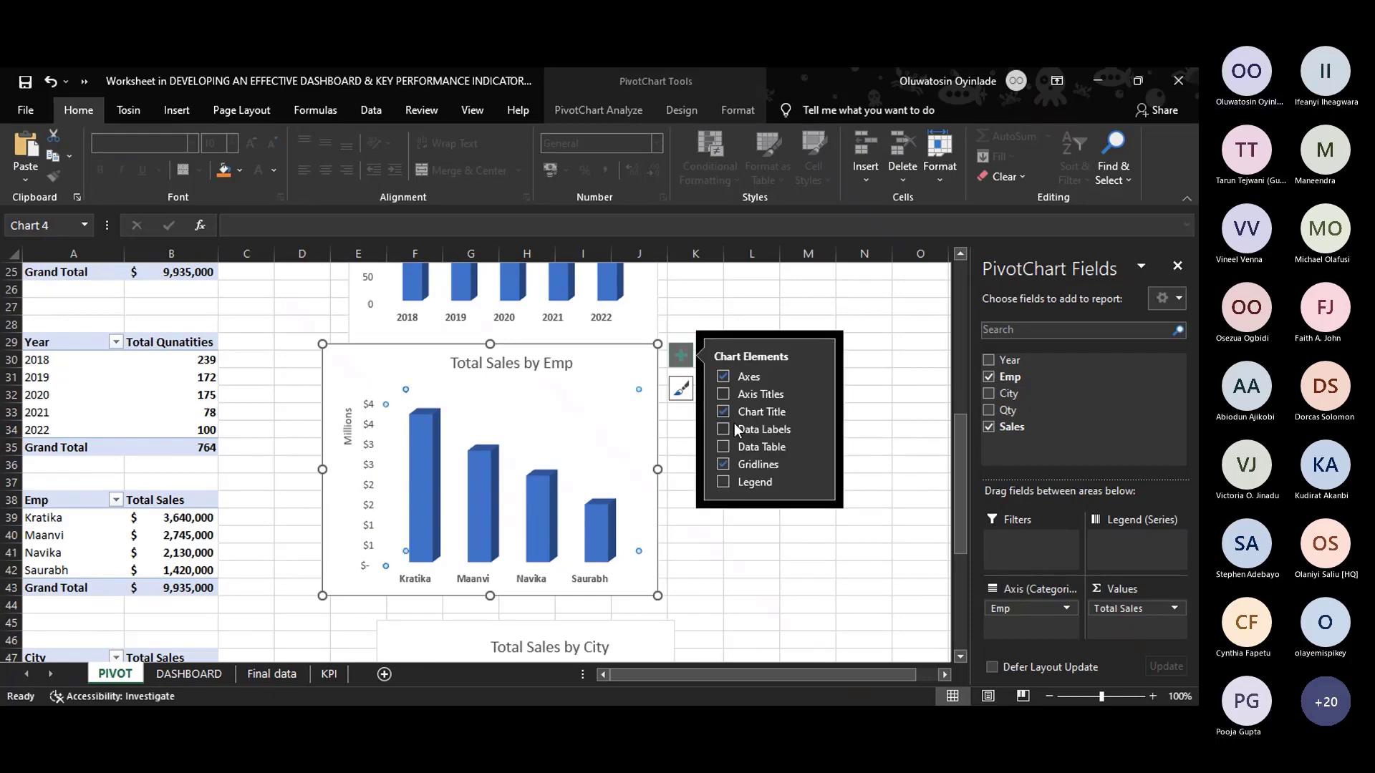
left_click(734, 429)
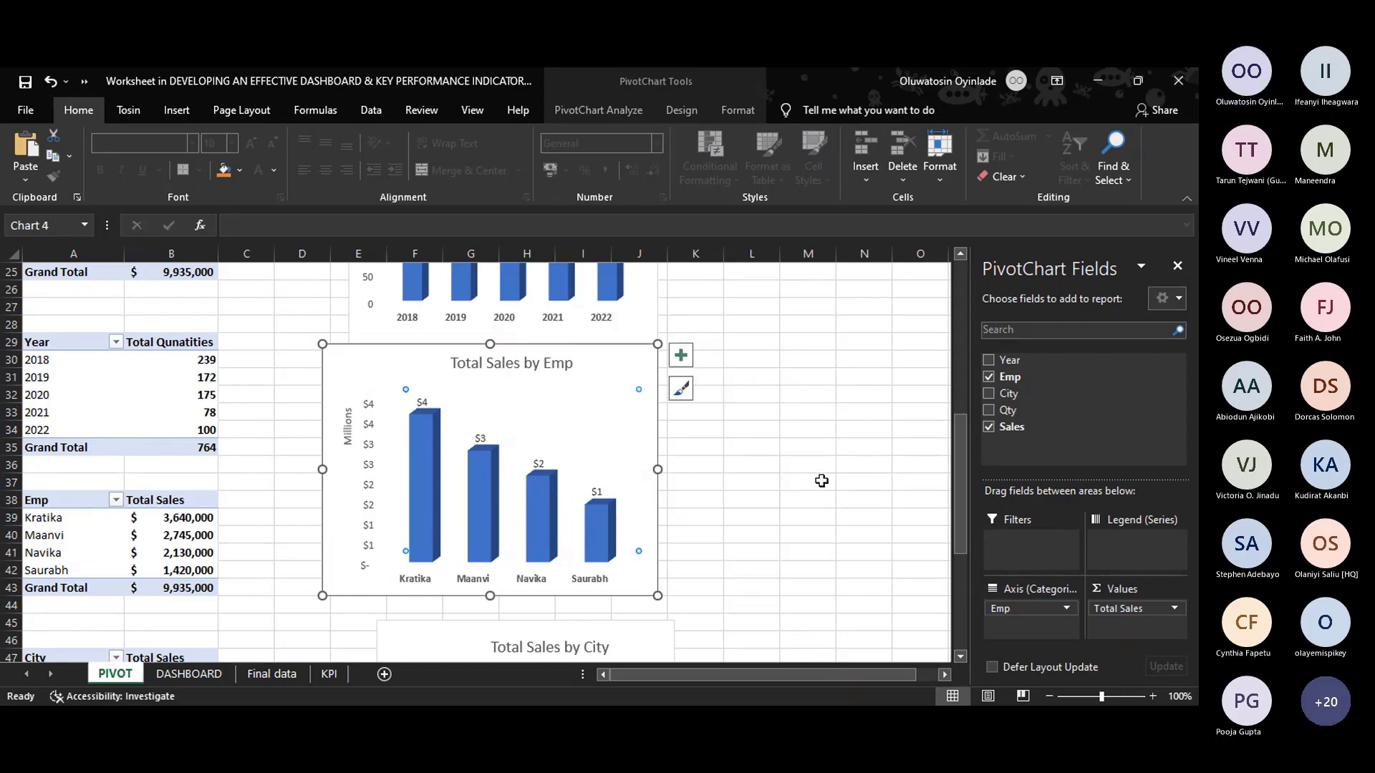
left_click(600, 426)
Extend the dashboard's Total Sales by Emp chart downward and to the right to cover the lower-left panel completely.
left_click(201, 676)
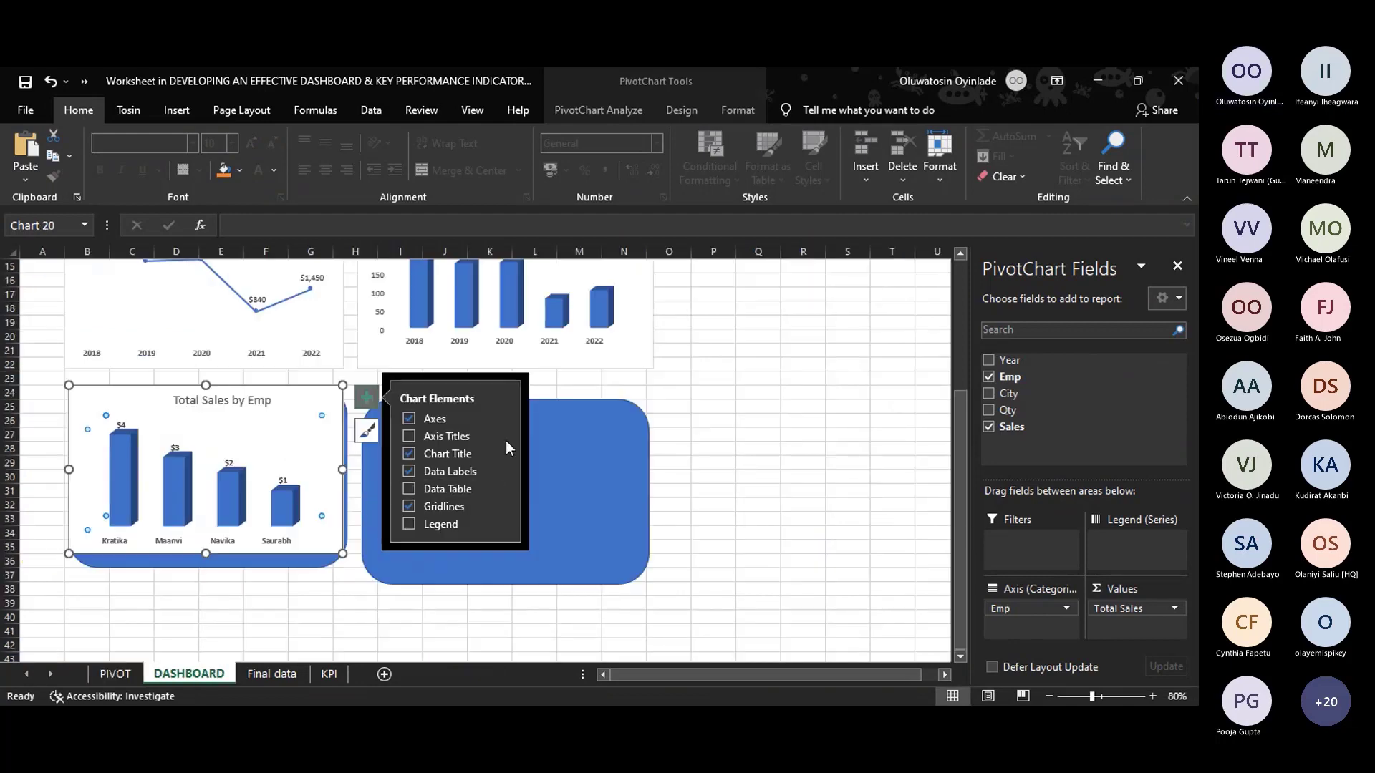
left_click(587, 443)
left_click(307, 444)
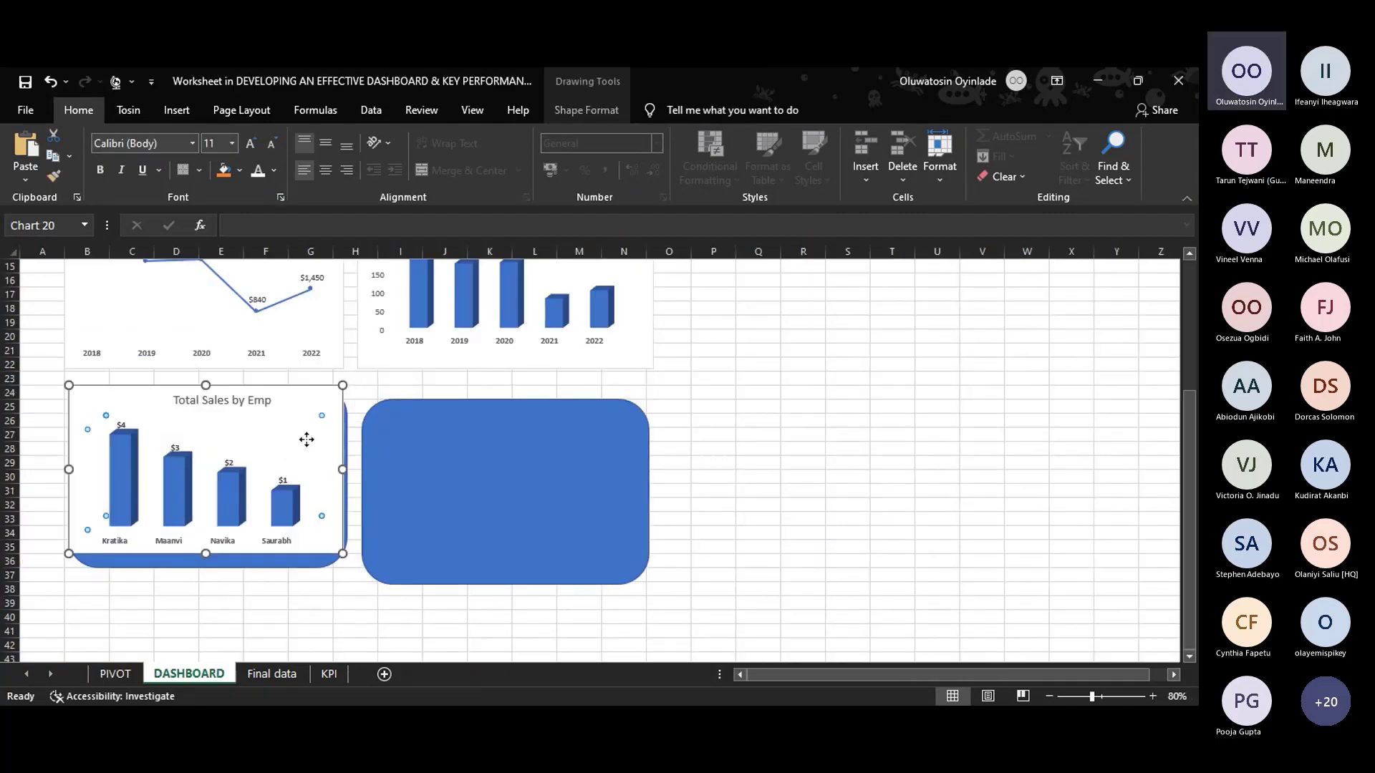
left_click_drag(206, 553, 205, 567)
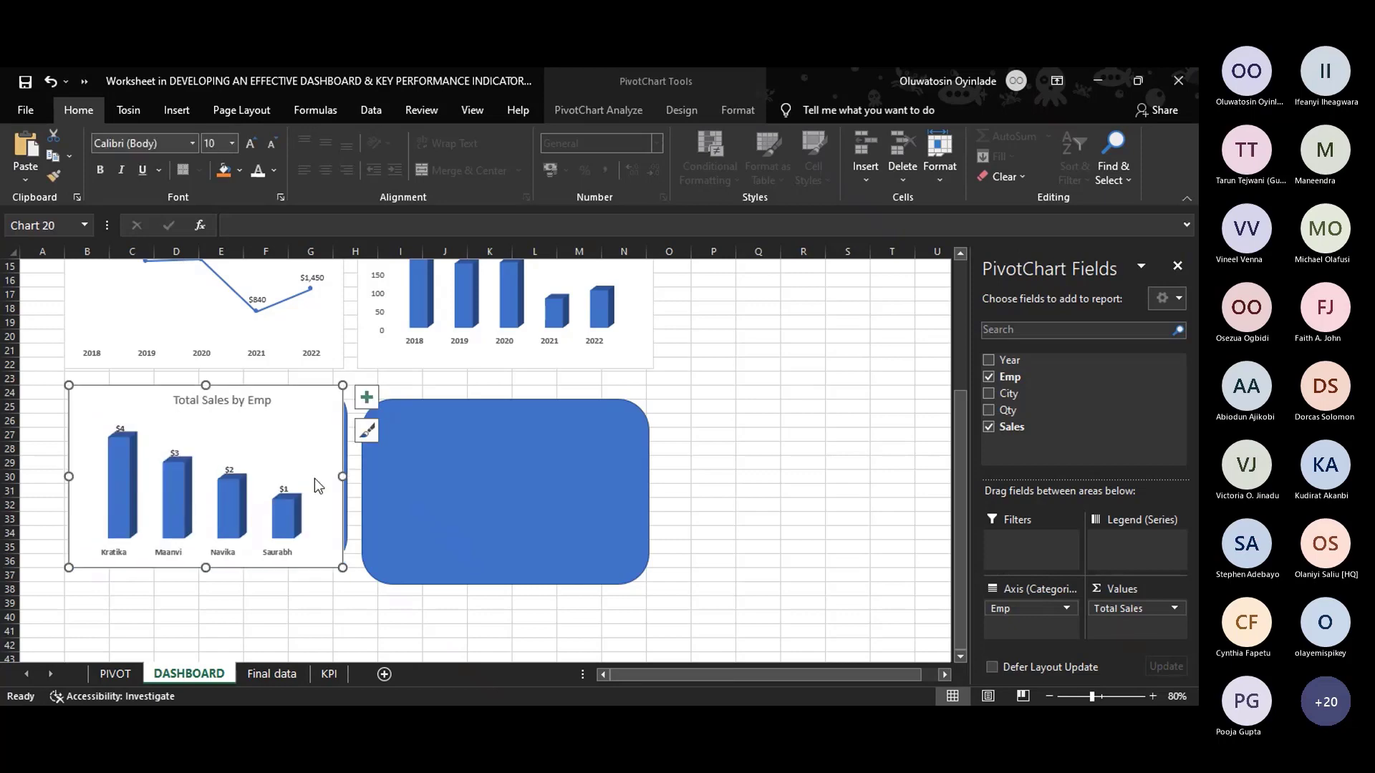
left_click_drag(342, 477, 347, 480)
left_click(435, 457)
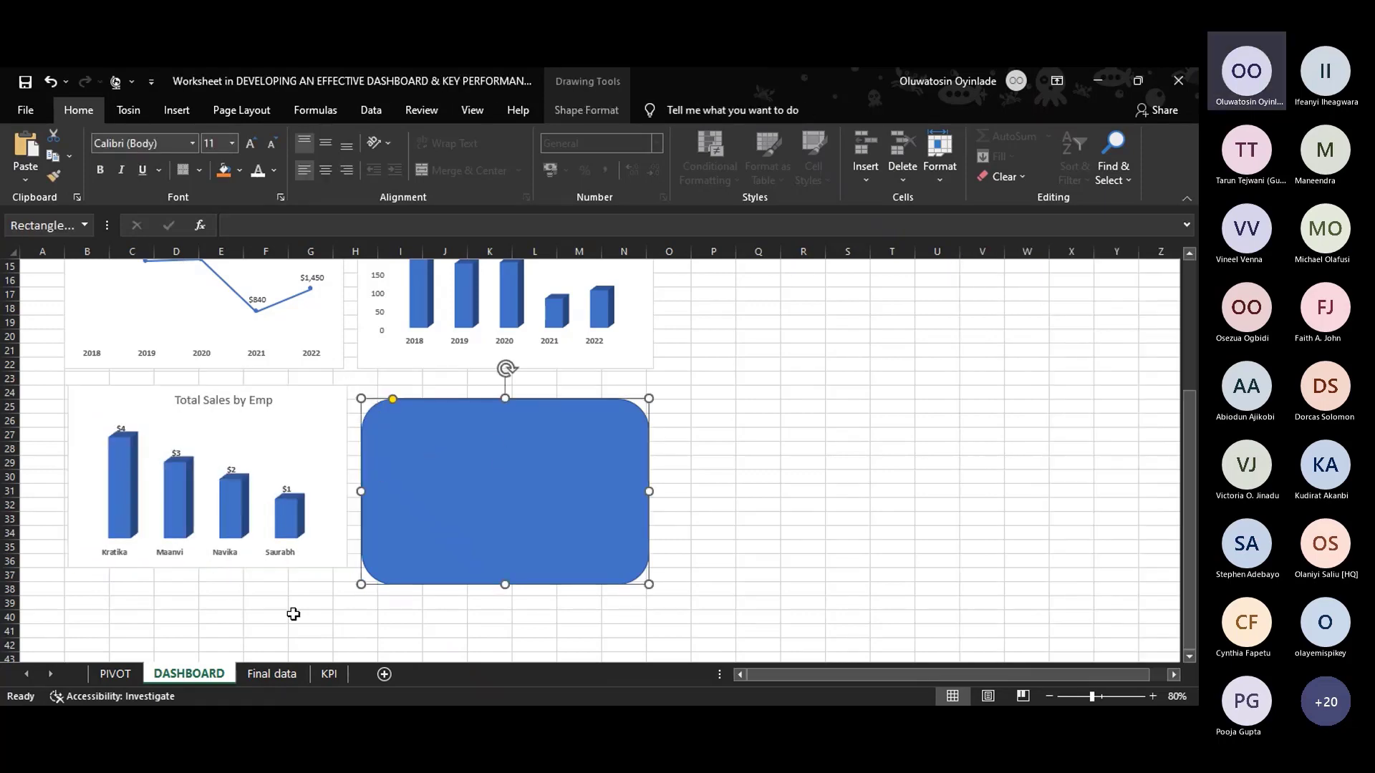
Add data labels to the columns of the Total Sales by City chart on the PIVOT sheet.
left_click(115, 674)
scroll(515, 605, "down", 7)
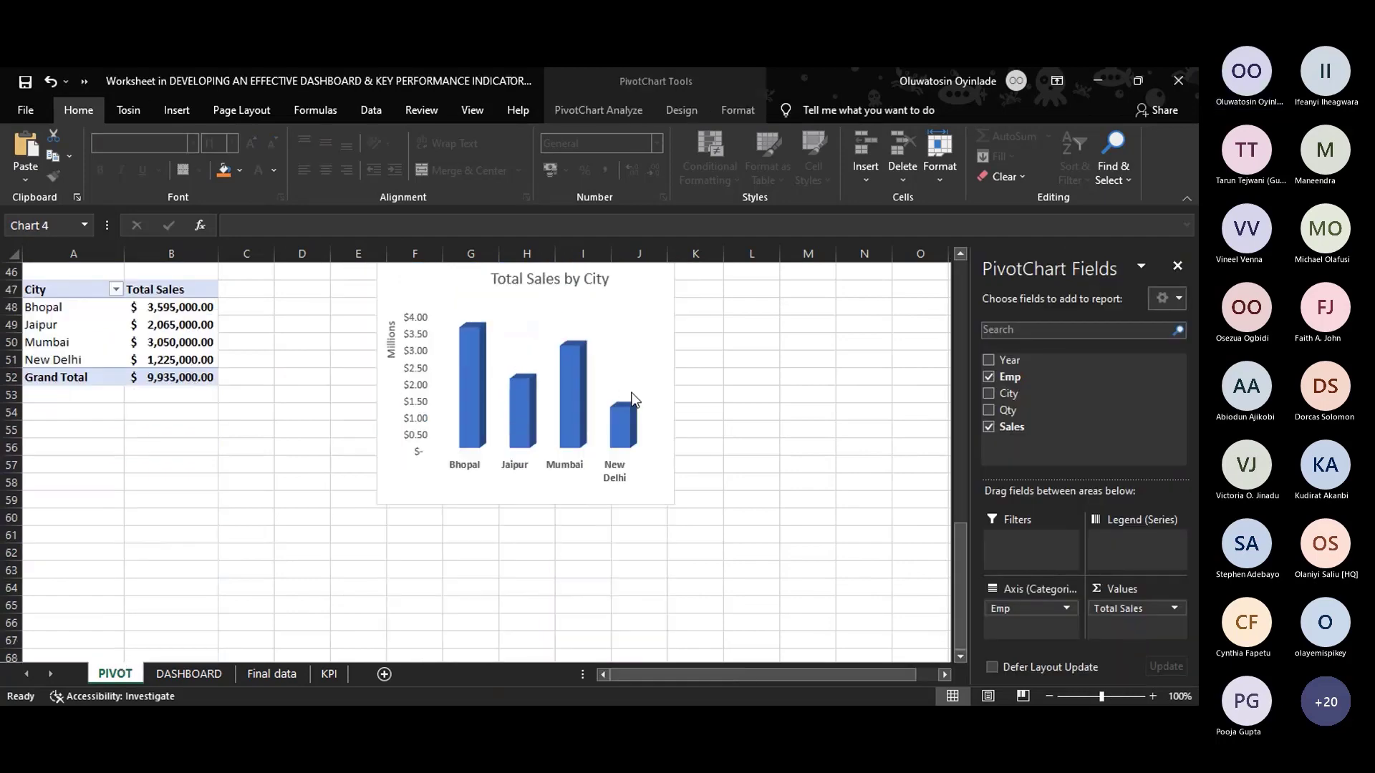
left_click(633, 385)
scroll(629, 381, "up", 2)
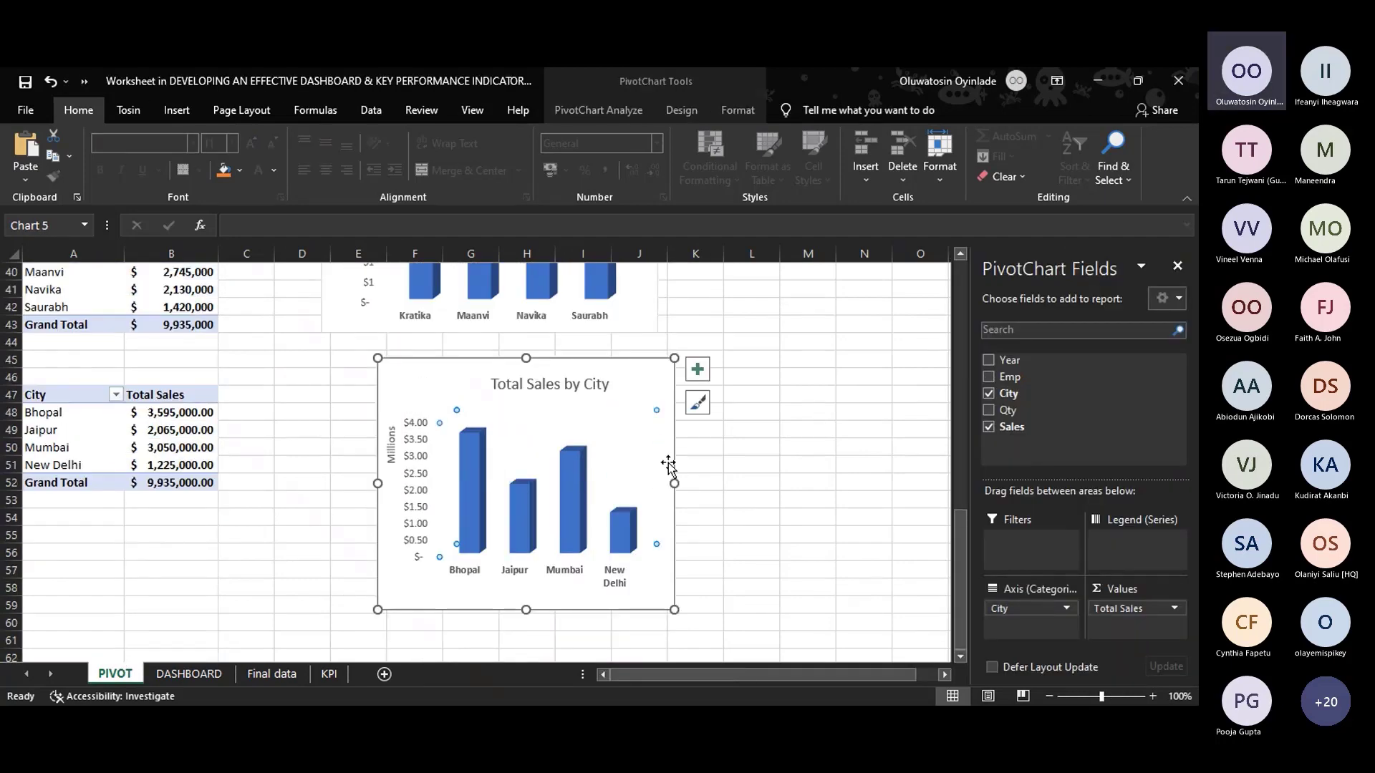
left_click(629, 403)
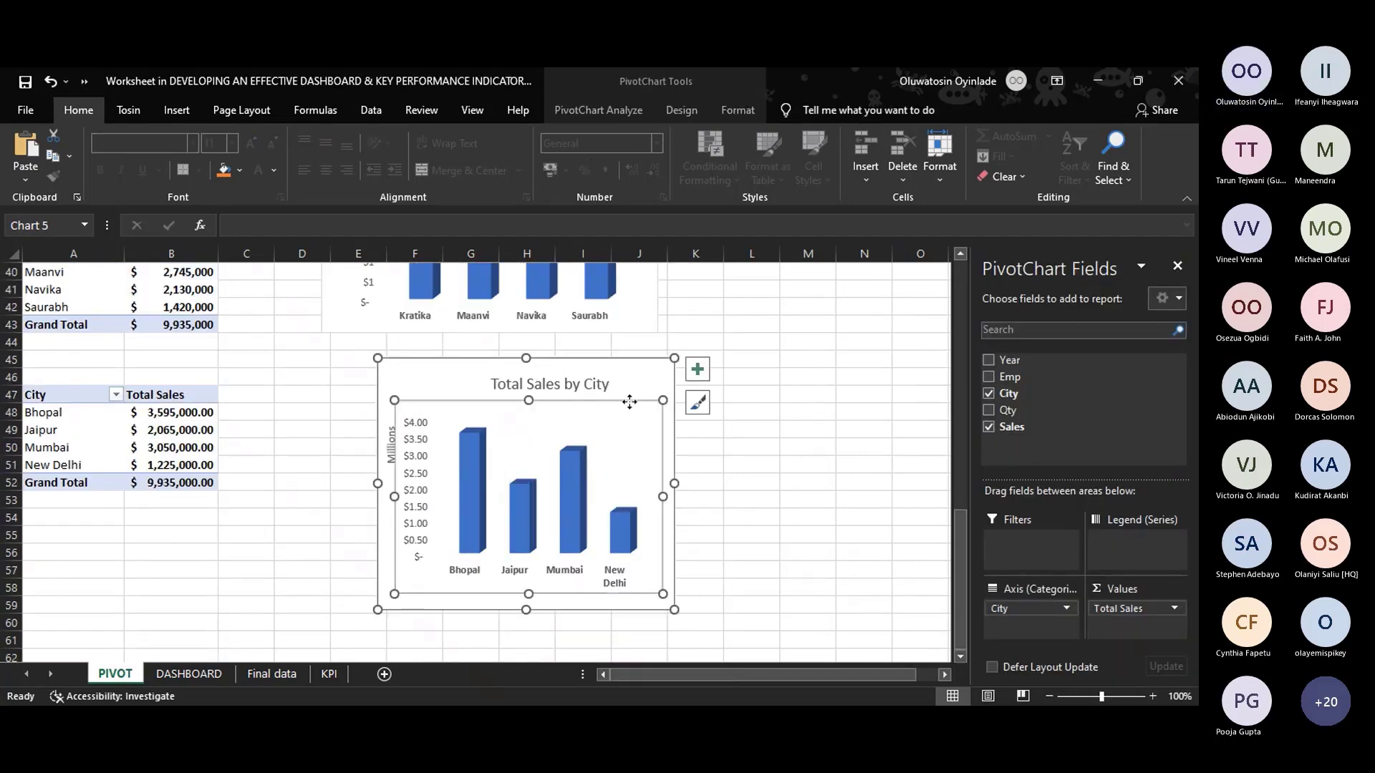
left_click(639, 367)
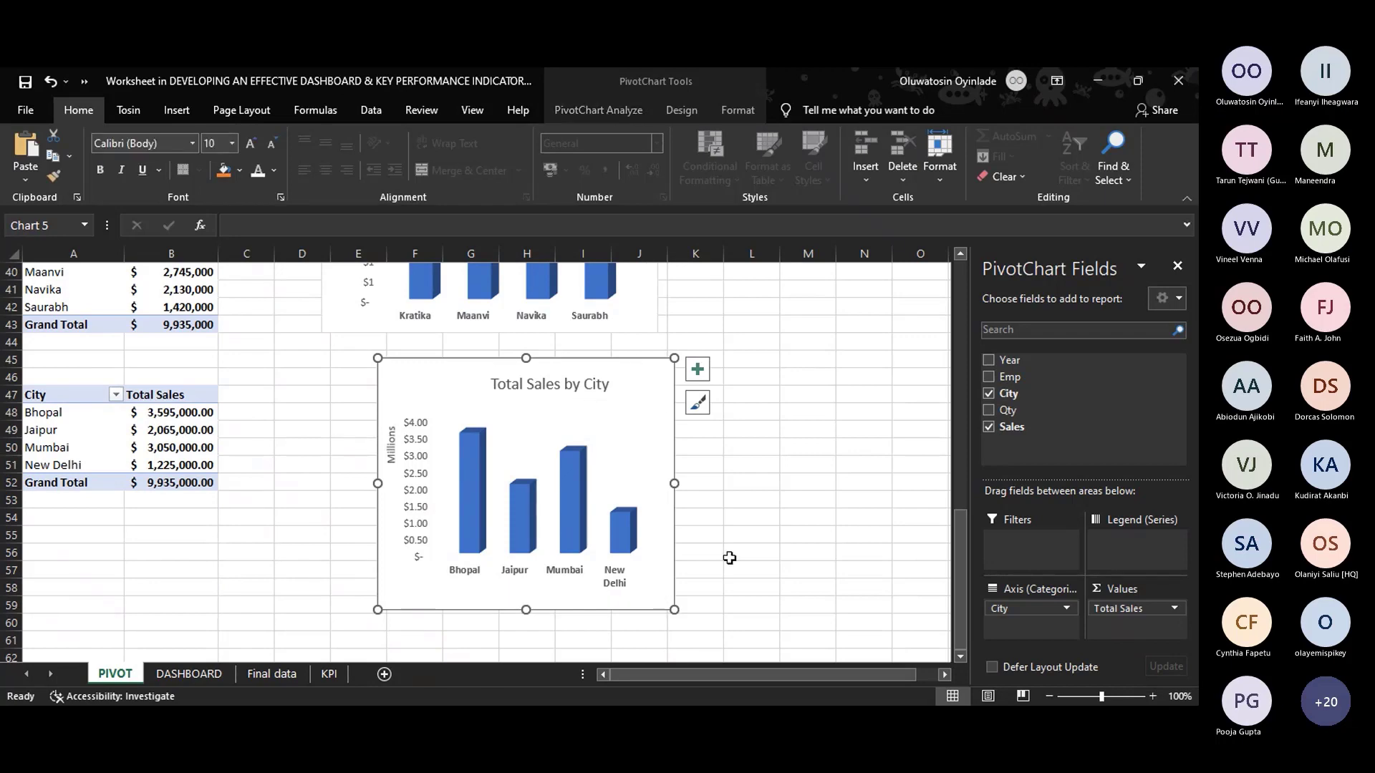
left_click(130, 115)
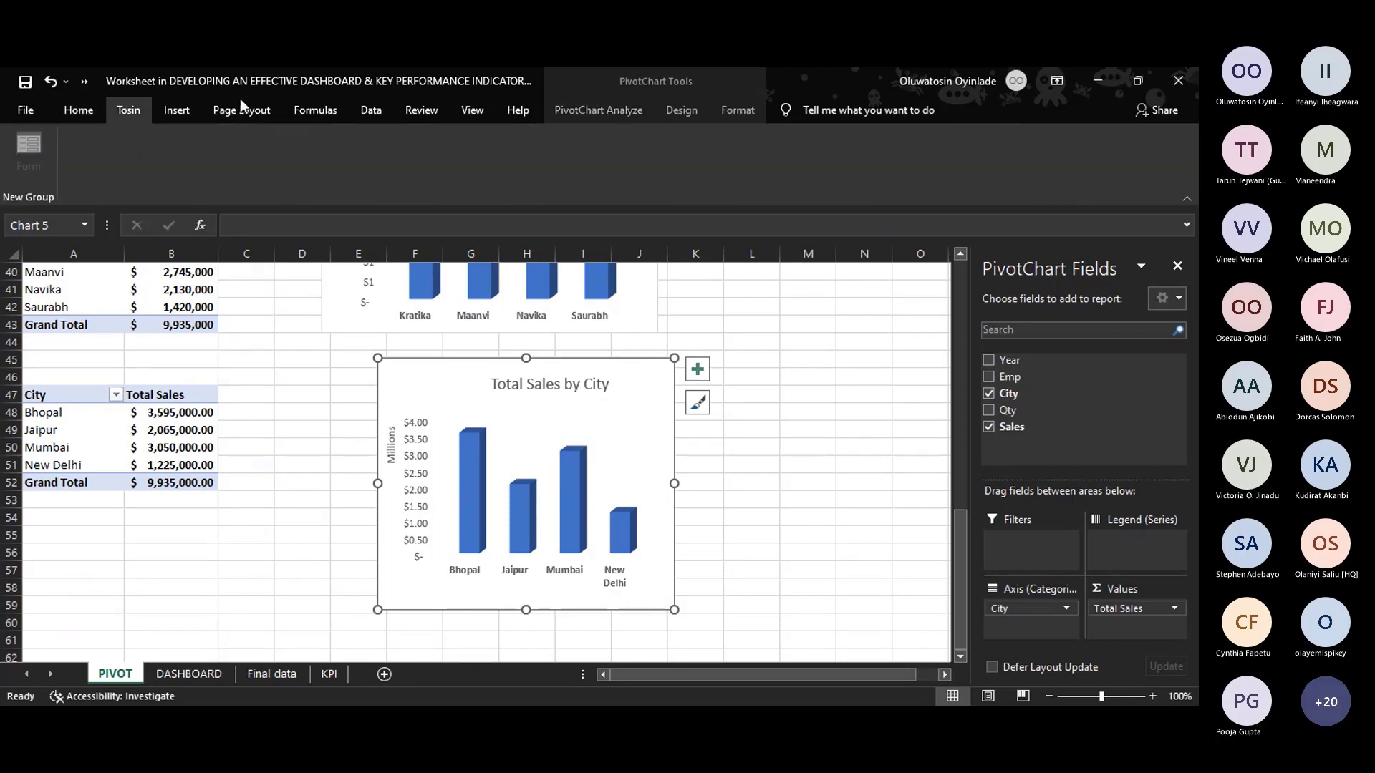
left_click(84, 108)
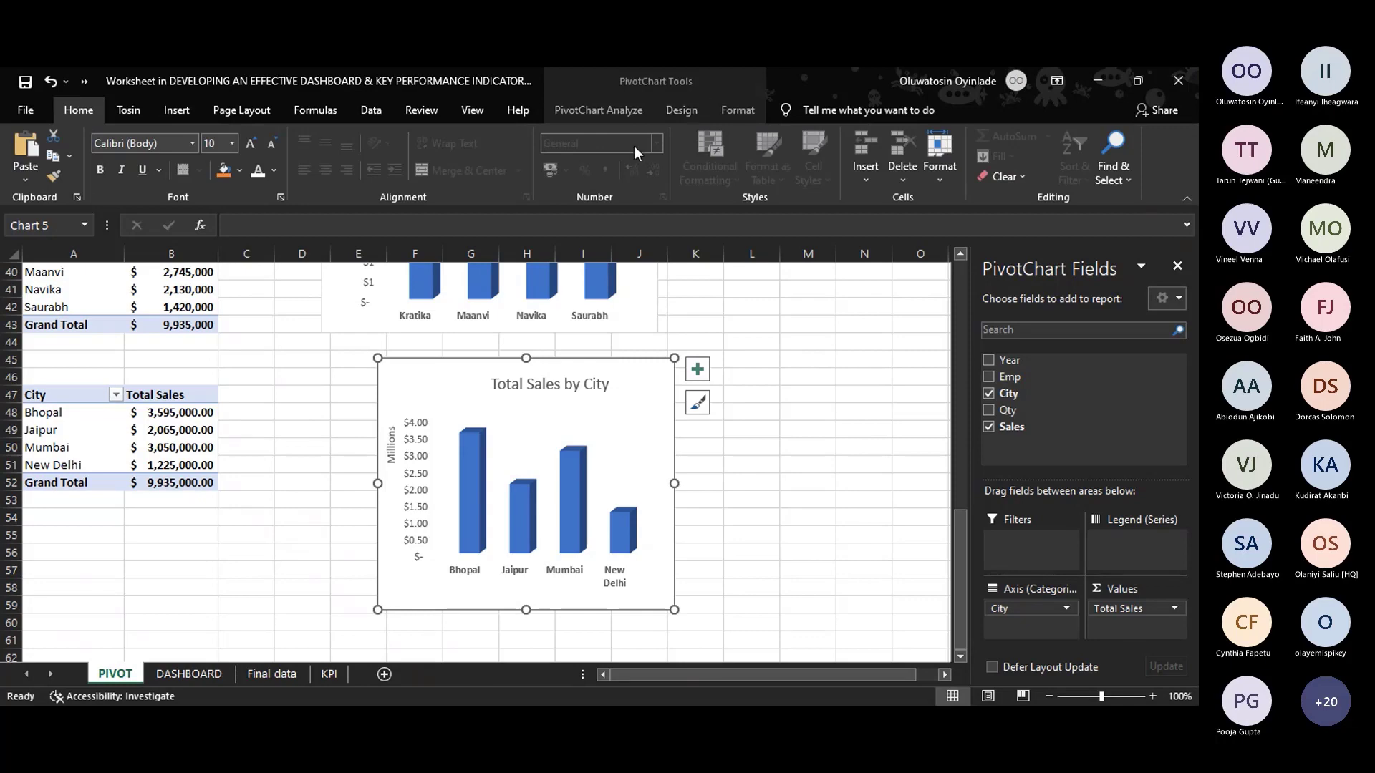
left_click(595, 504)
left_click(582, 496)
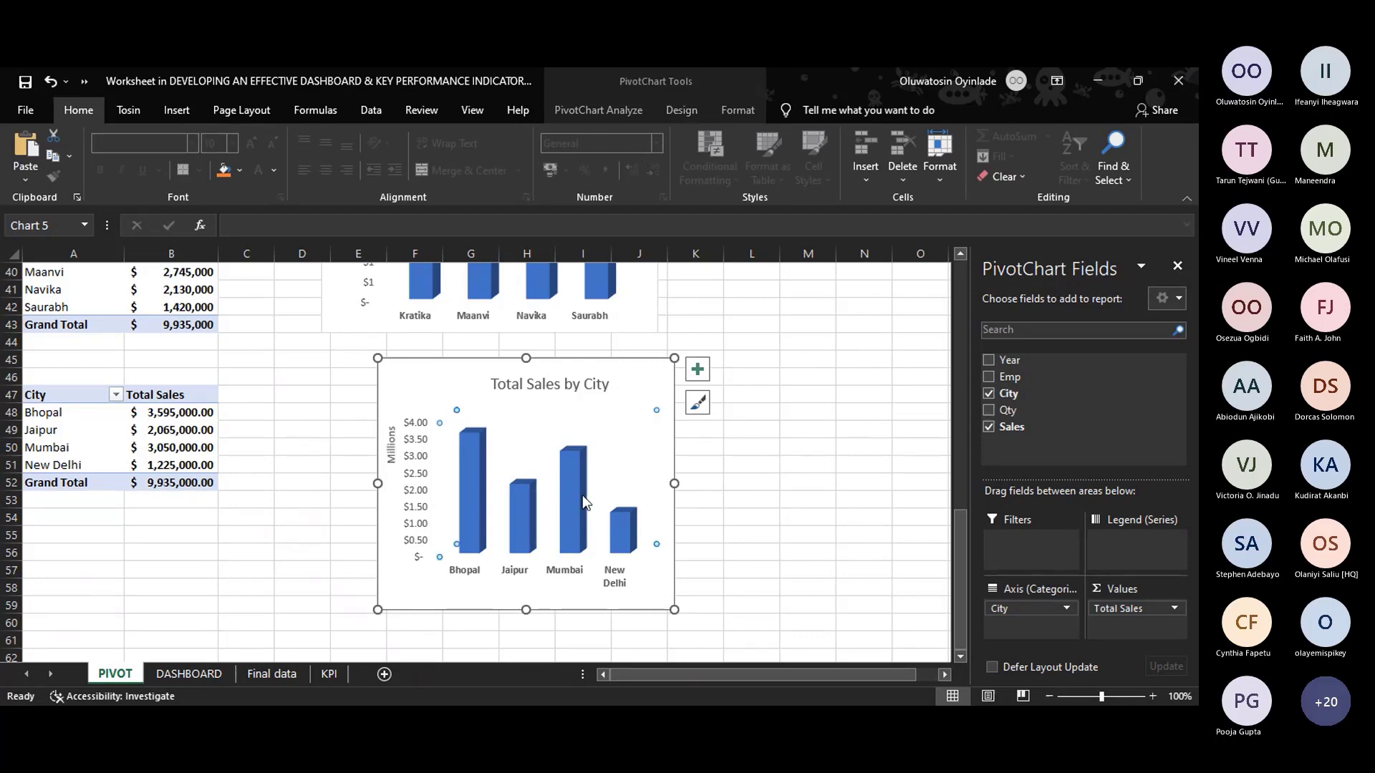
left_click(696, 369)
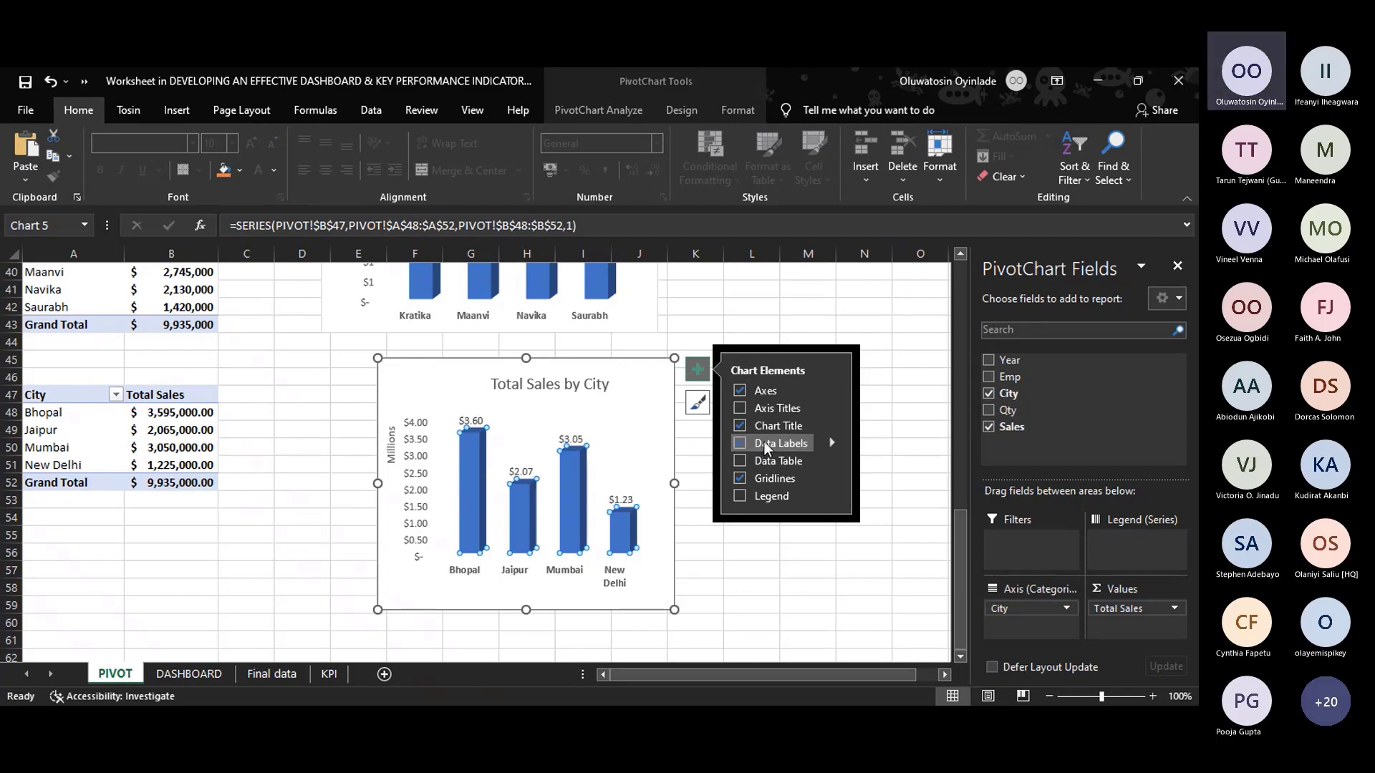
left_click(763, 441)
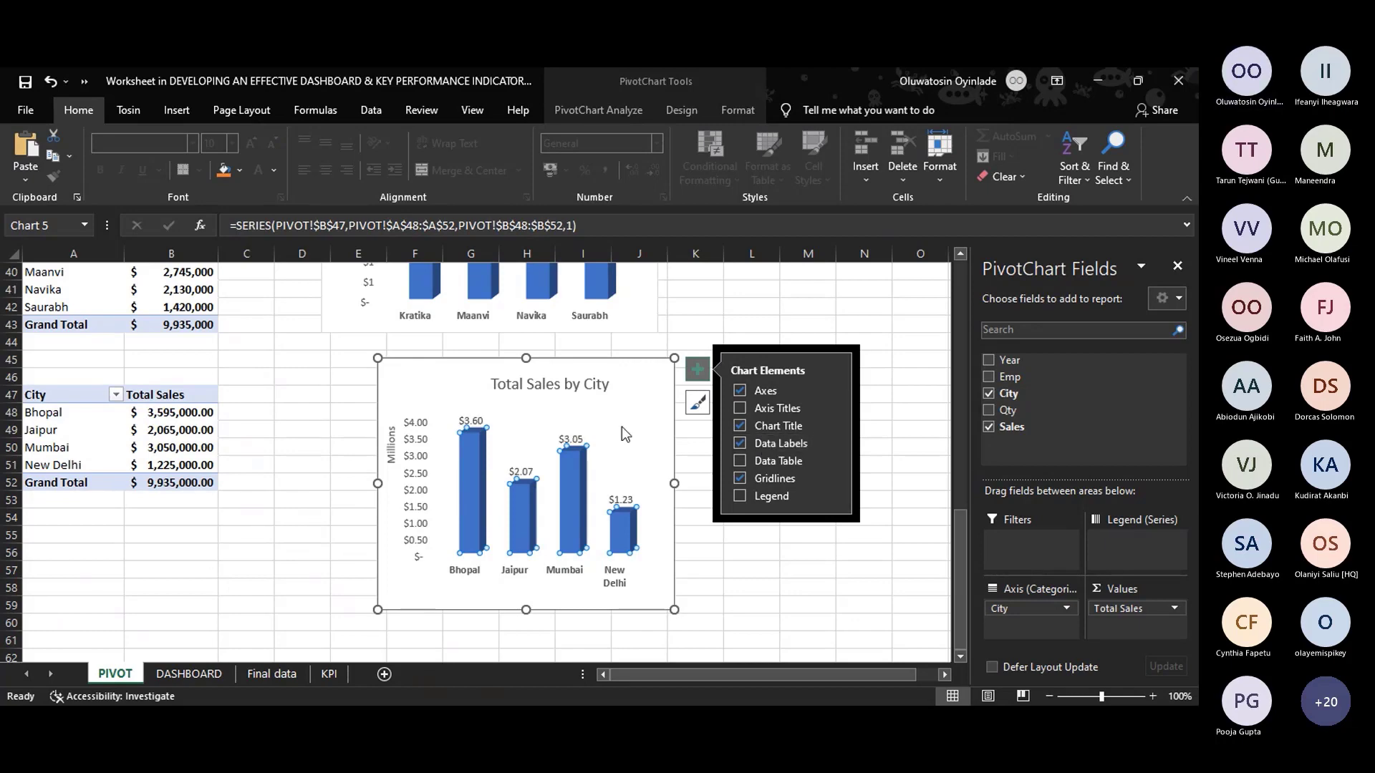
Make the Total Sales by City chart's data labels bold and delete its value axis.
left_click(559, 439)
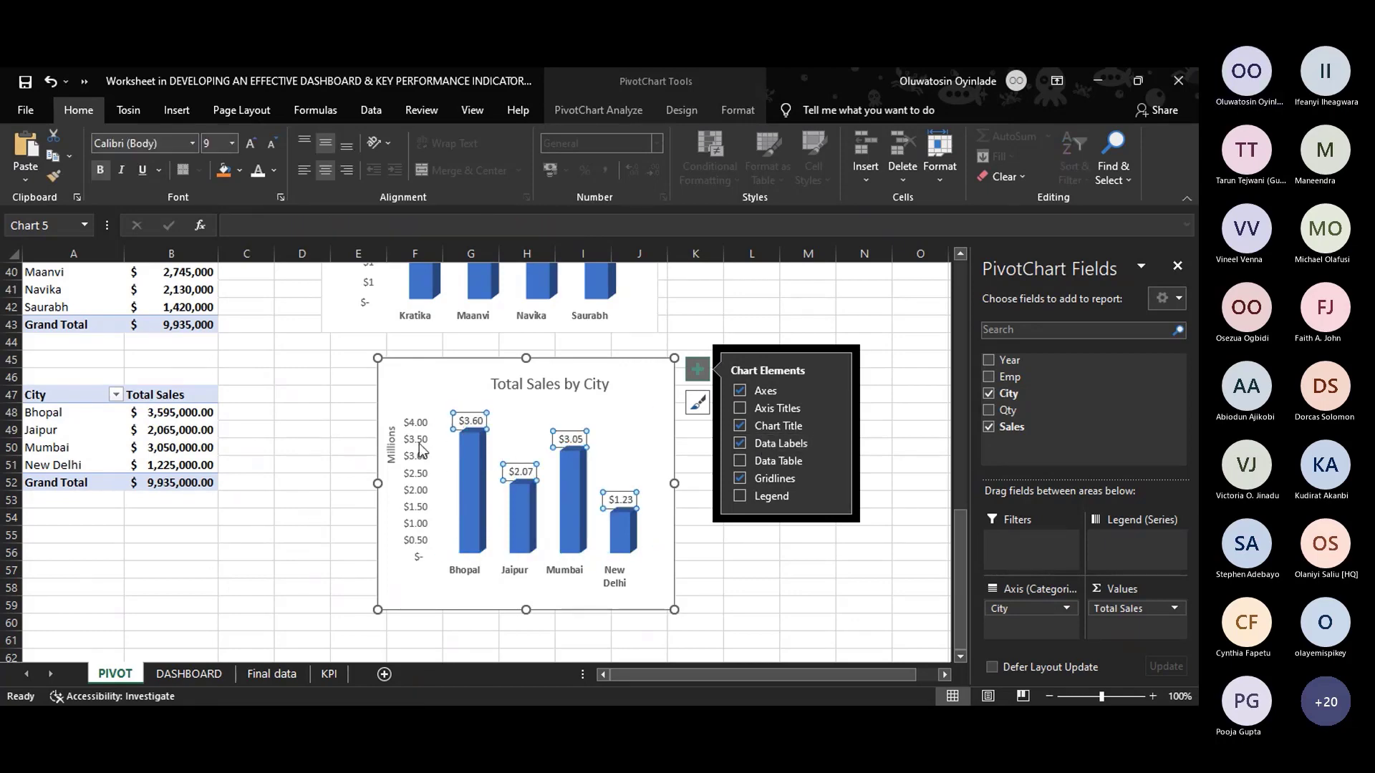
left_click(421, 453)
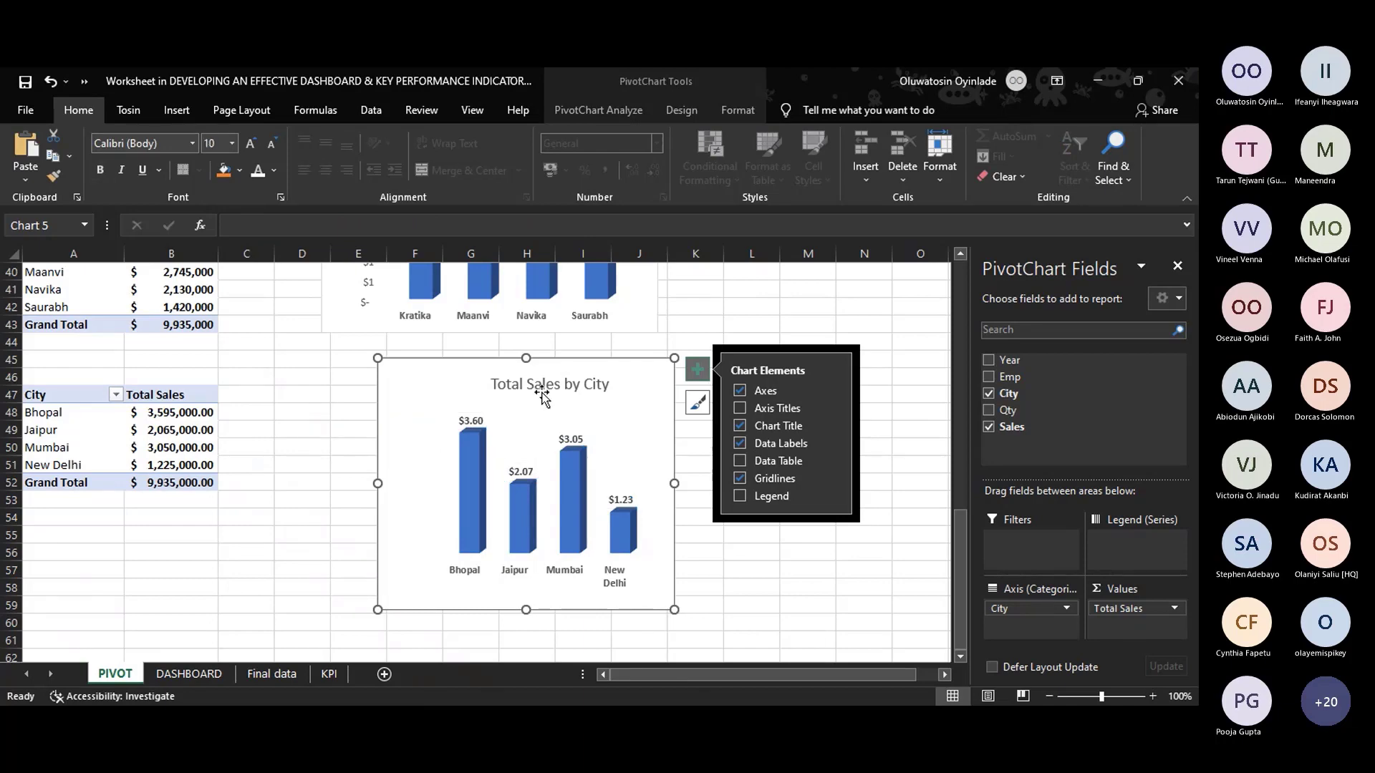
Change the city chart's title to "Total Sales by City ($' millions)" and reposition it within the chart's upper edge.
left_click(605, 385)
left_click(612, 387)
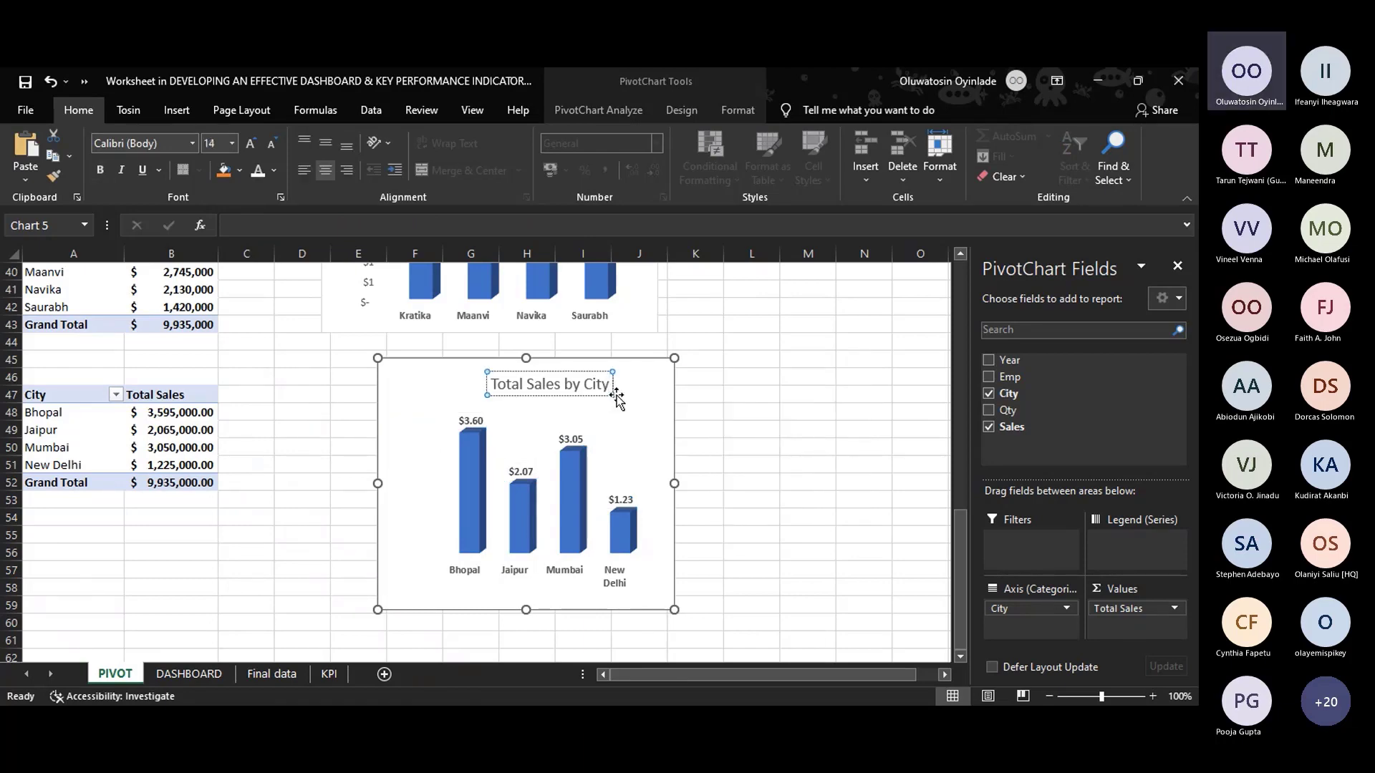
type("($")
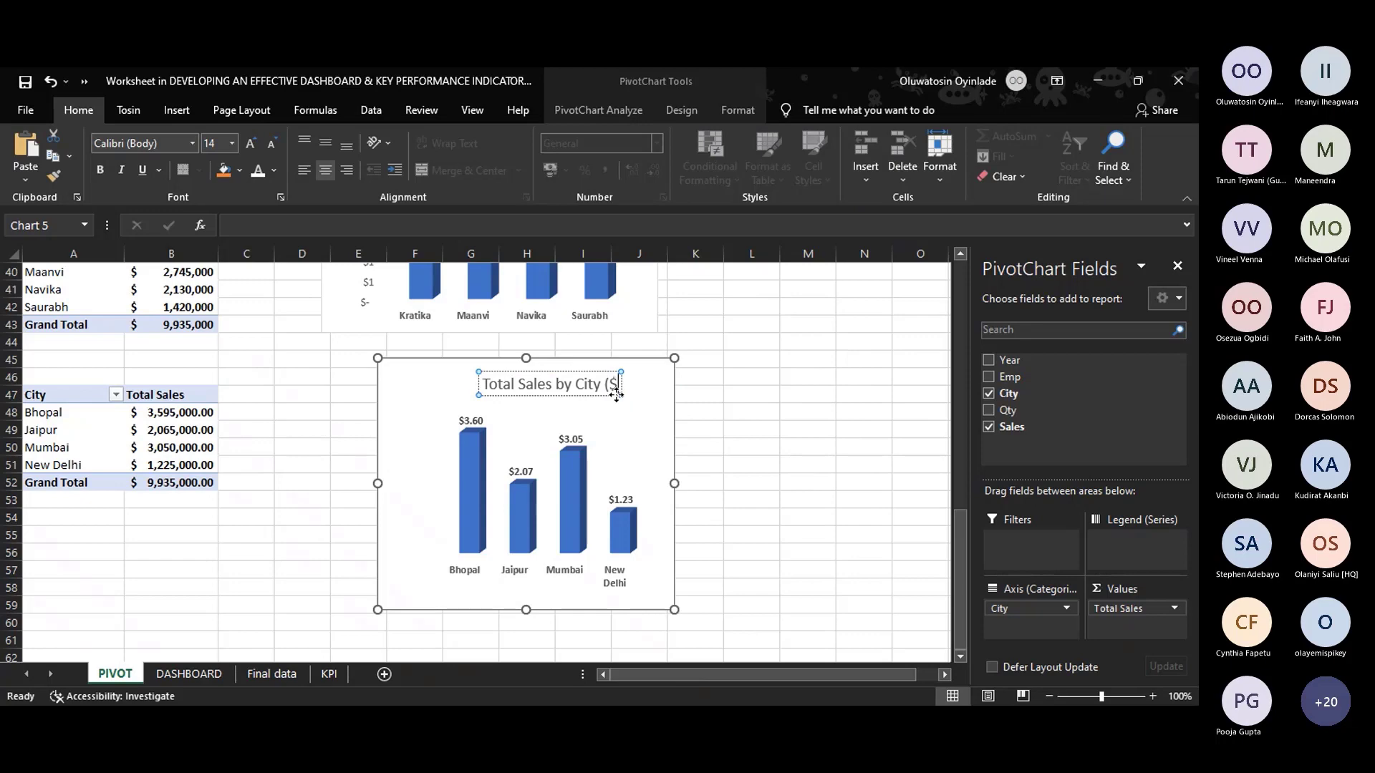
type("' millions)")
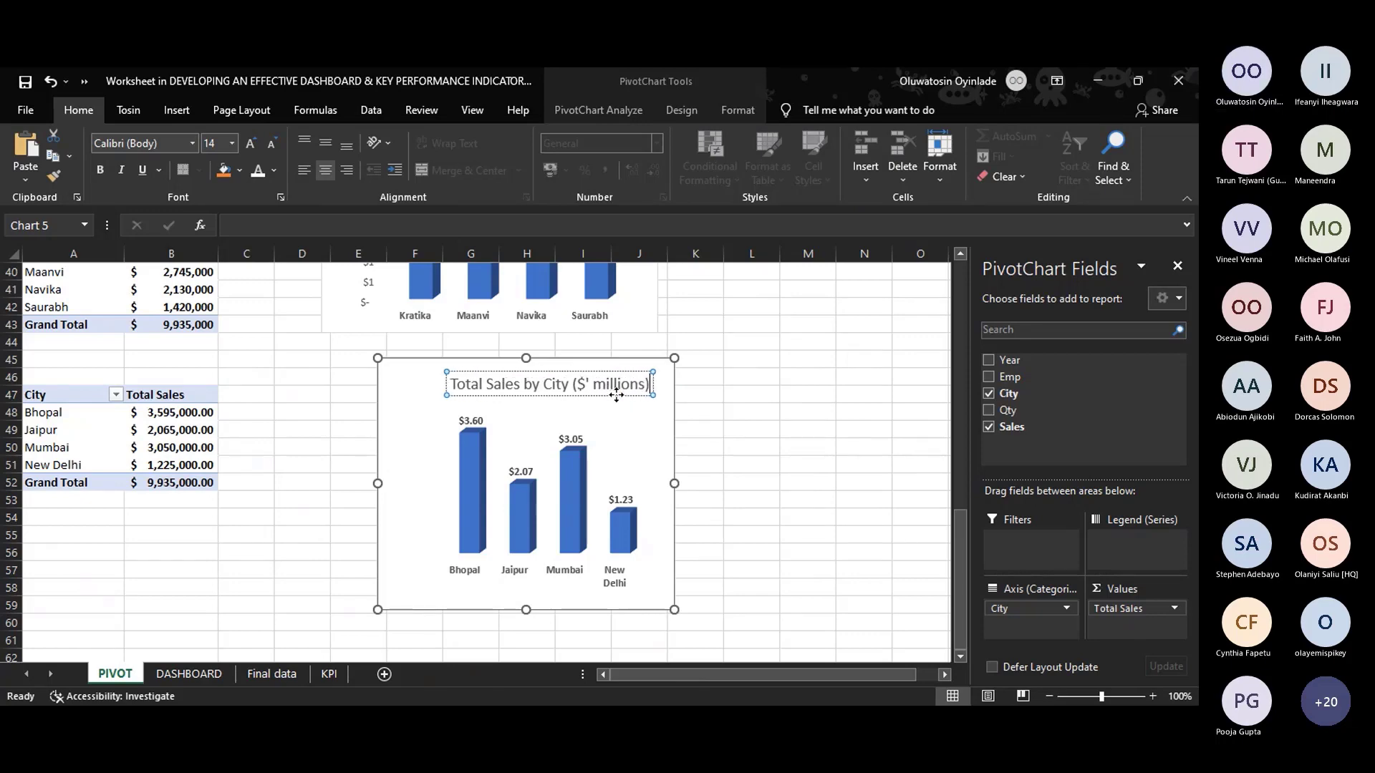
left_click(573, 393)
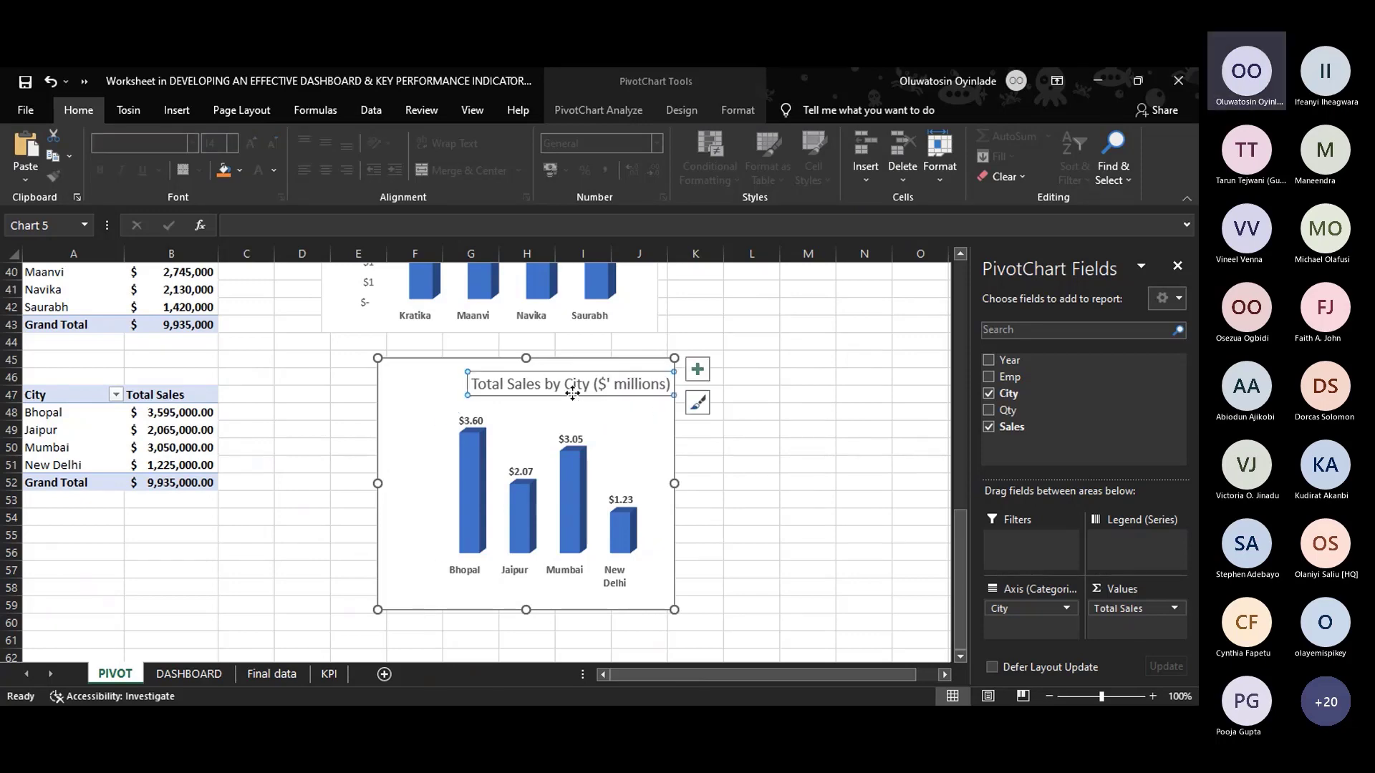
left_click_drag(573, 393, 557, 393)
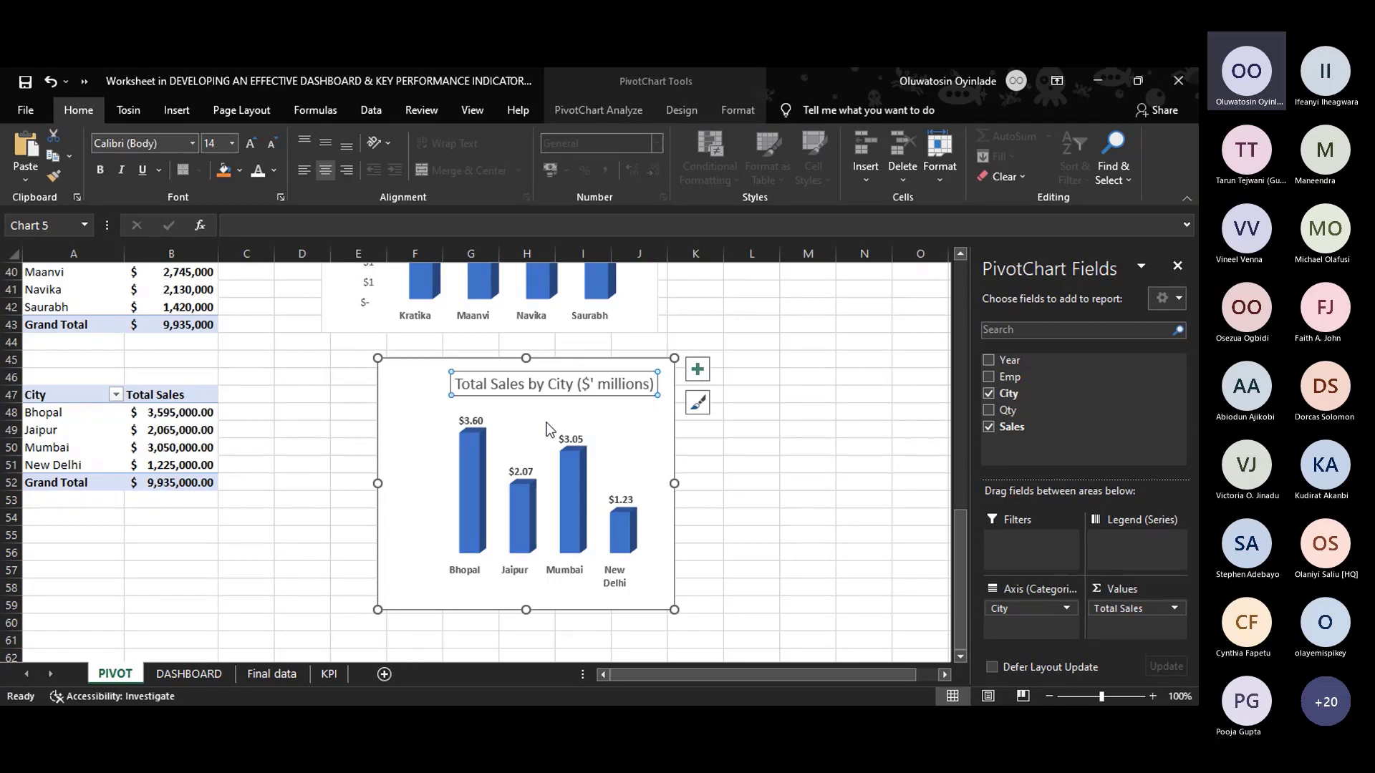
Copy the Total Sales by City chart from the PIVOT sheet and paste it over the DASHBOARD sheet's lower-right panel.
left_click(408, 454)
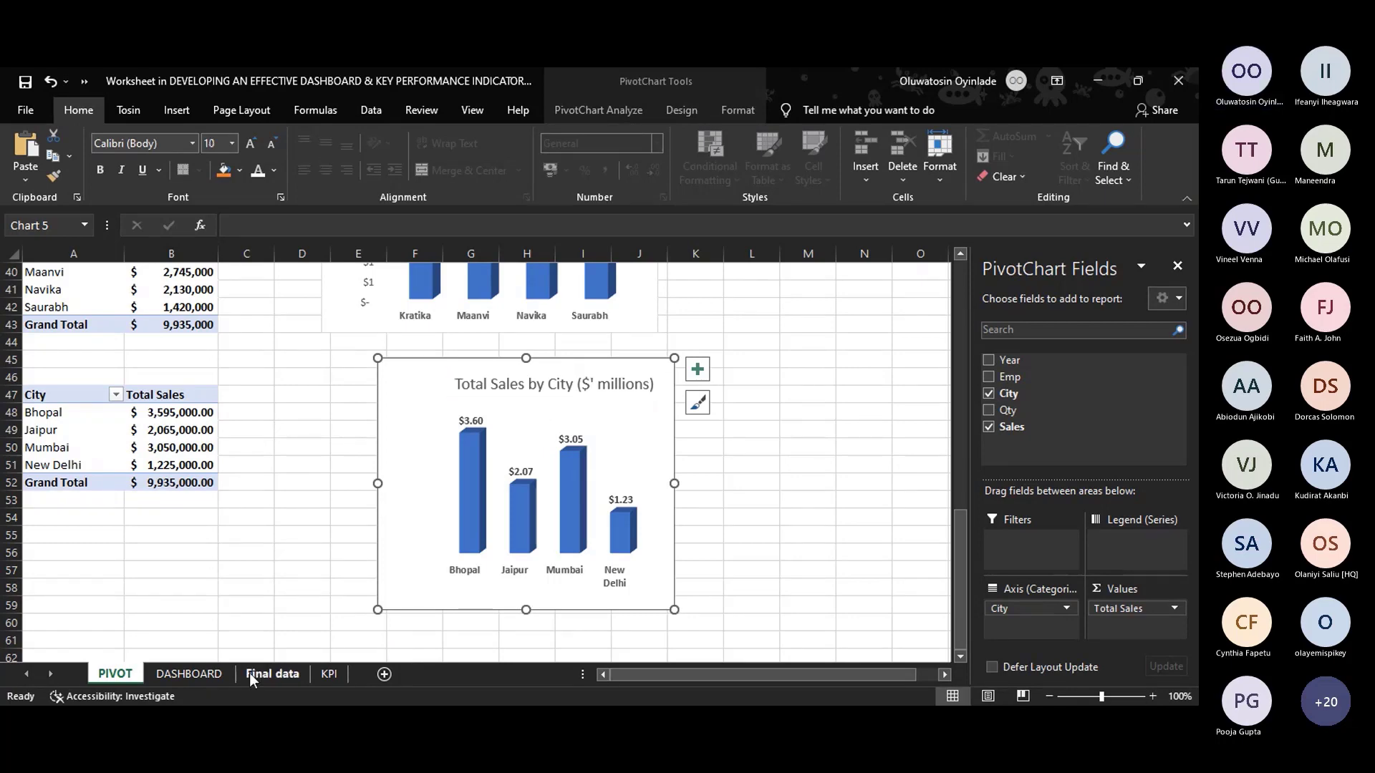
left_click(213, 672)
right_click(501, 465)
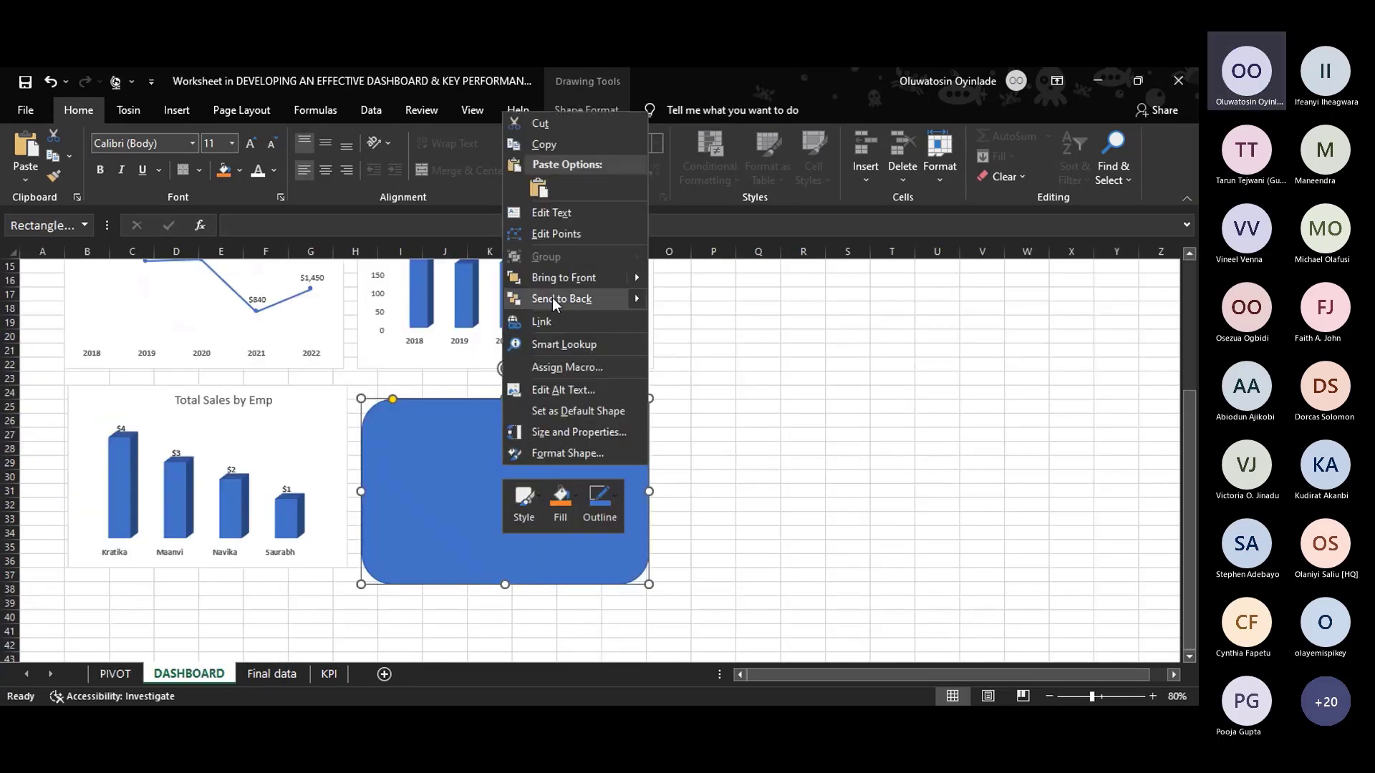
left_click(537, 187)
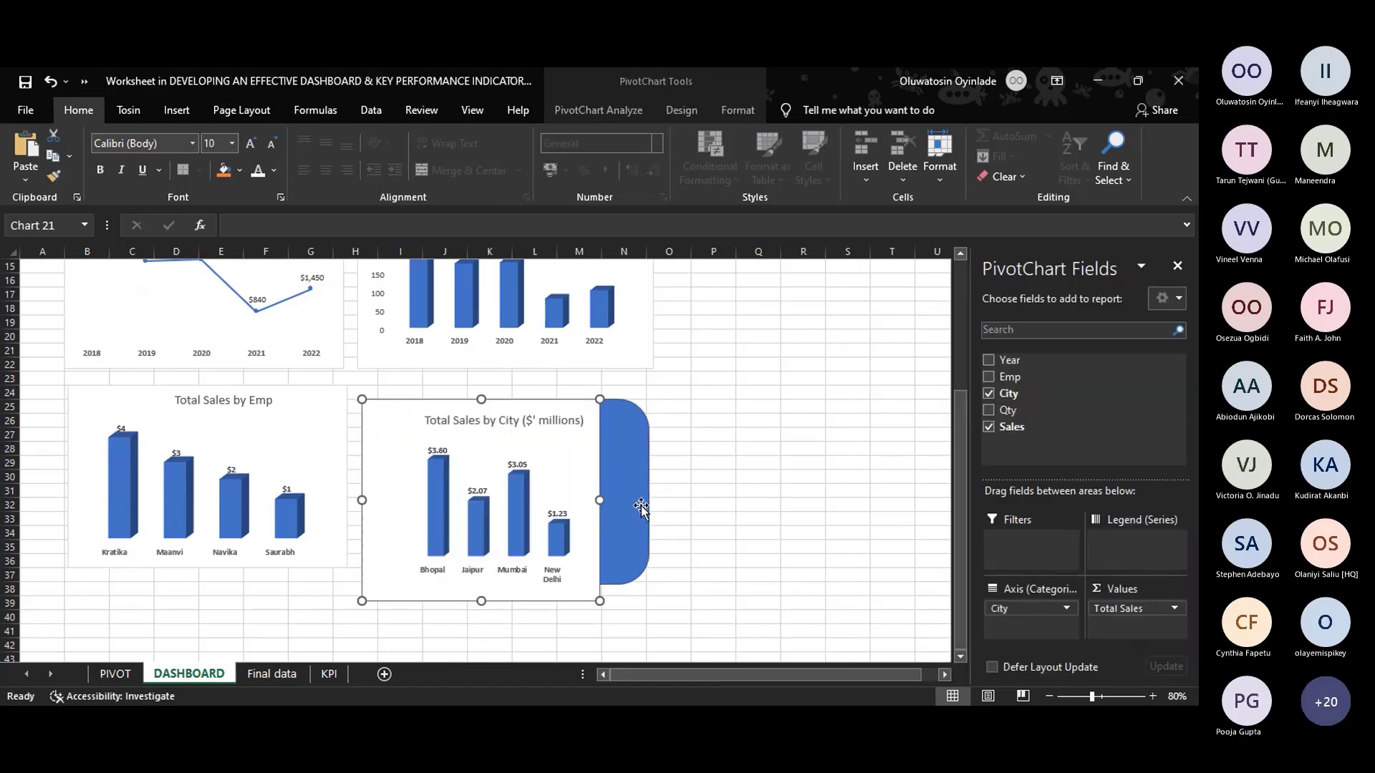
Move the lower-right panel and the Total Sales by City chart up in line with the Total Sales by Emp chart.
left_click(628, 483)
left_click_drag(628, 482, 633, 482)
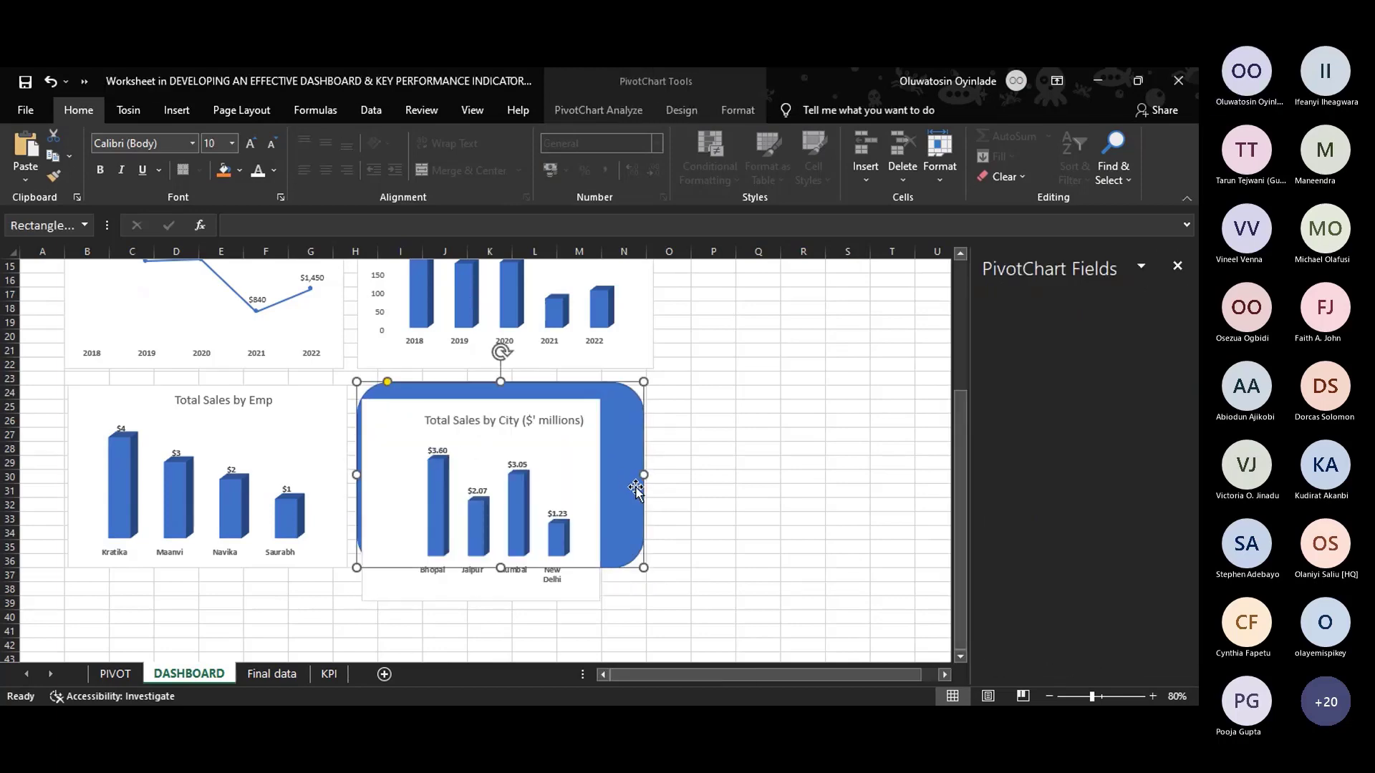
left_click(575, 460)
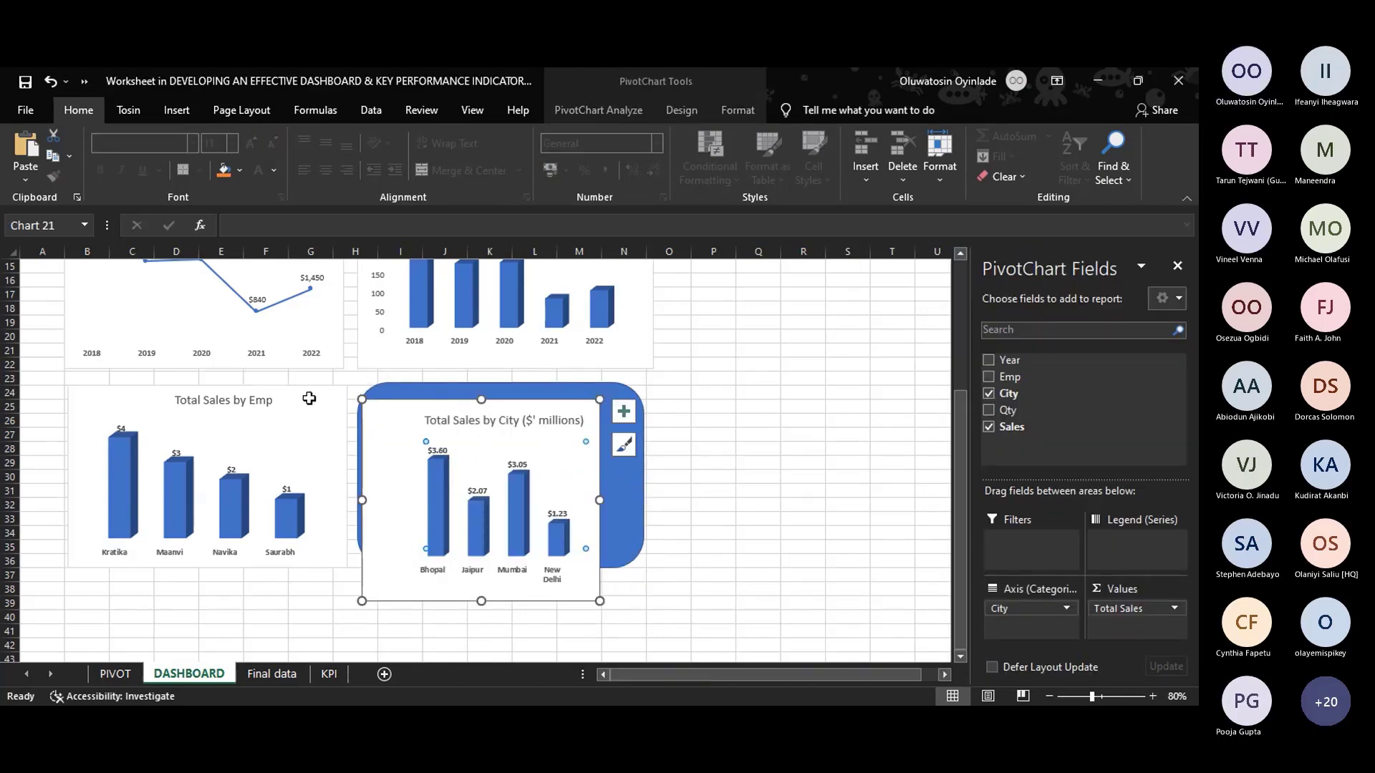
left_click_drag(383, 415, 387, 400)
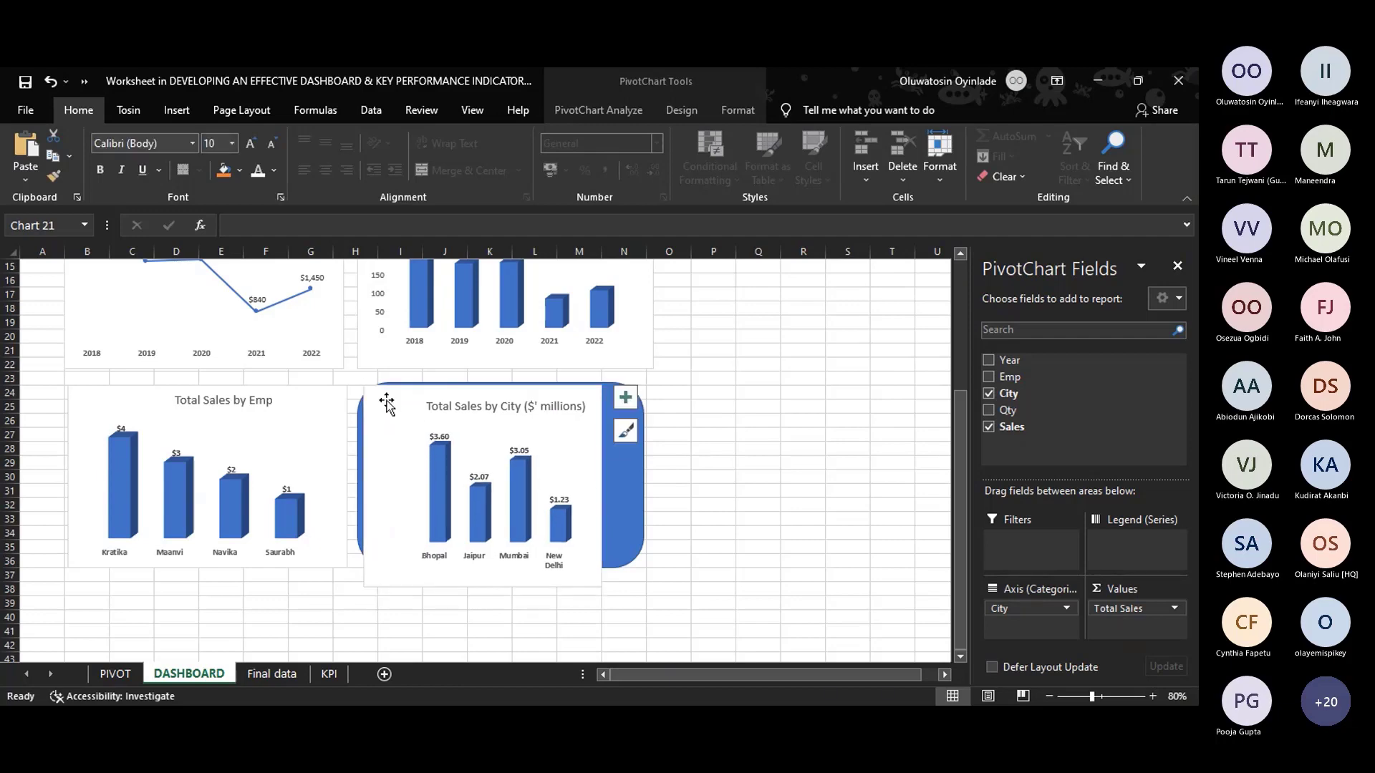
Lengthen the lower-right panel downward and resize the Total Sales by City chart to the panel's width, ending level with the Total Sales by Emp chart.
left_click(632, 552)
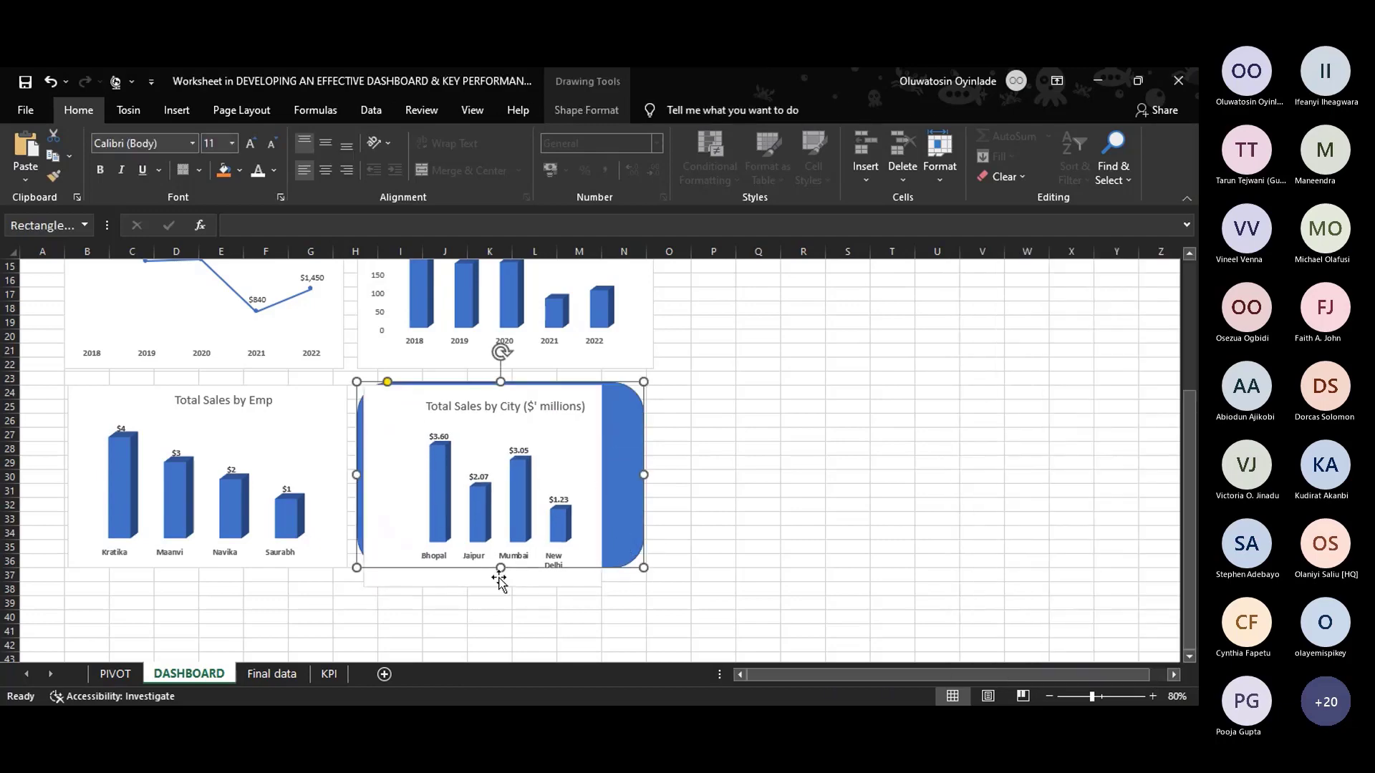
left_click_drag(500, 568, 505, 583)
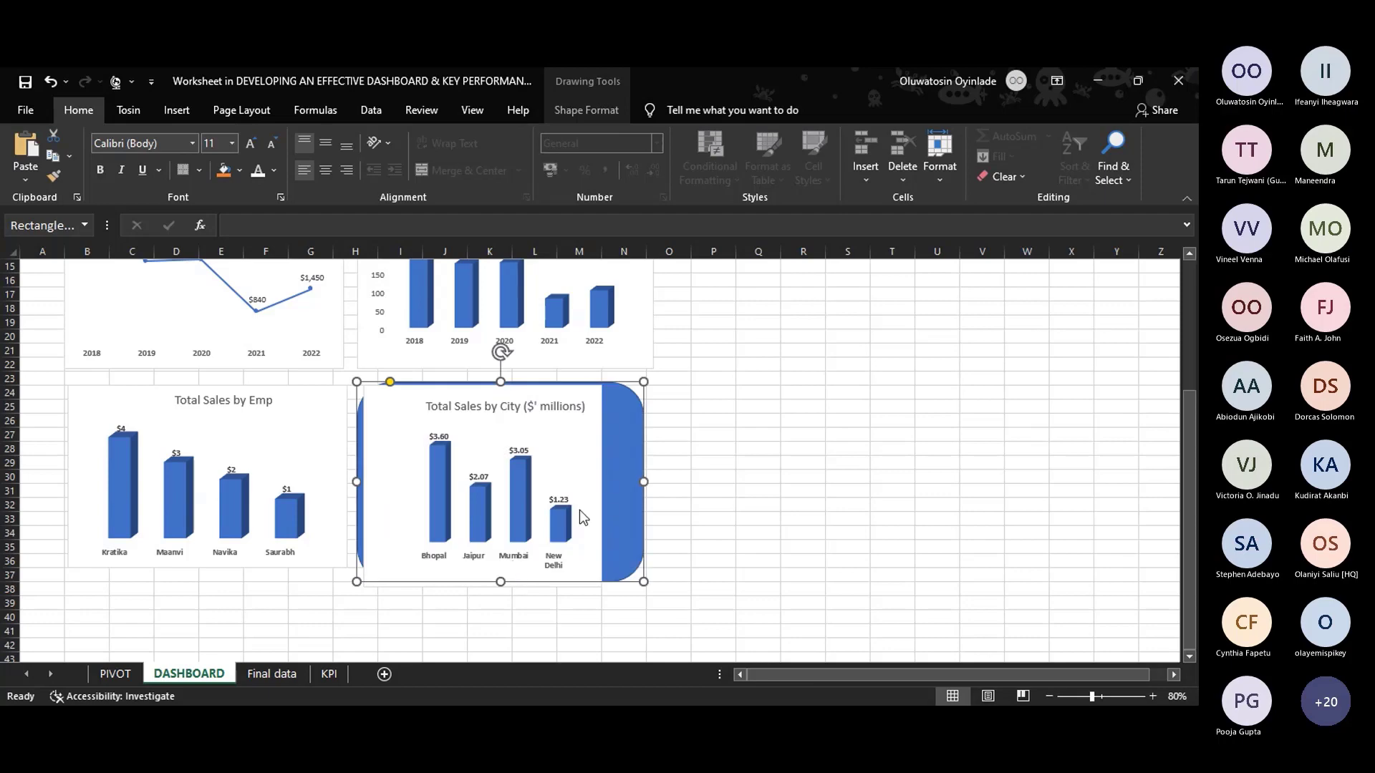
left_click(578, 509)
left_click_drag(601, 486, 638, 487)
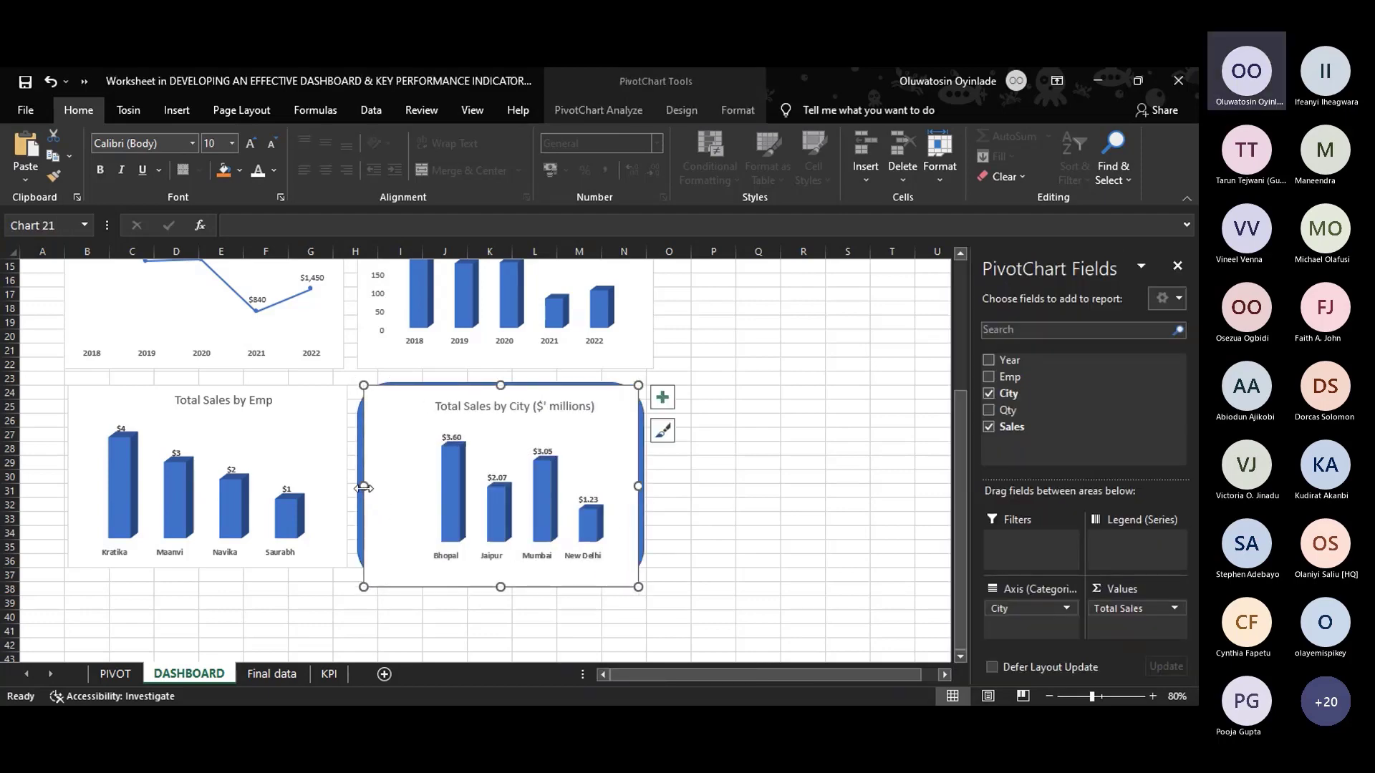
left_click_drag(364, 486, 357, 486)
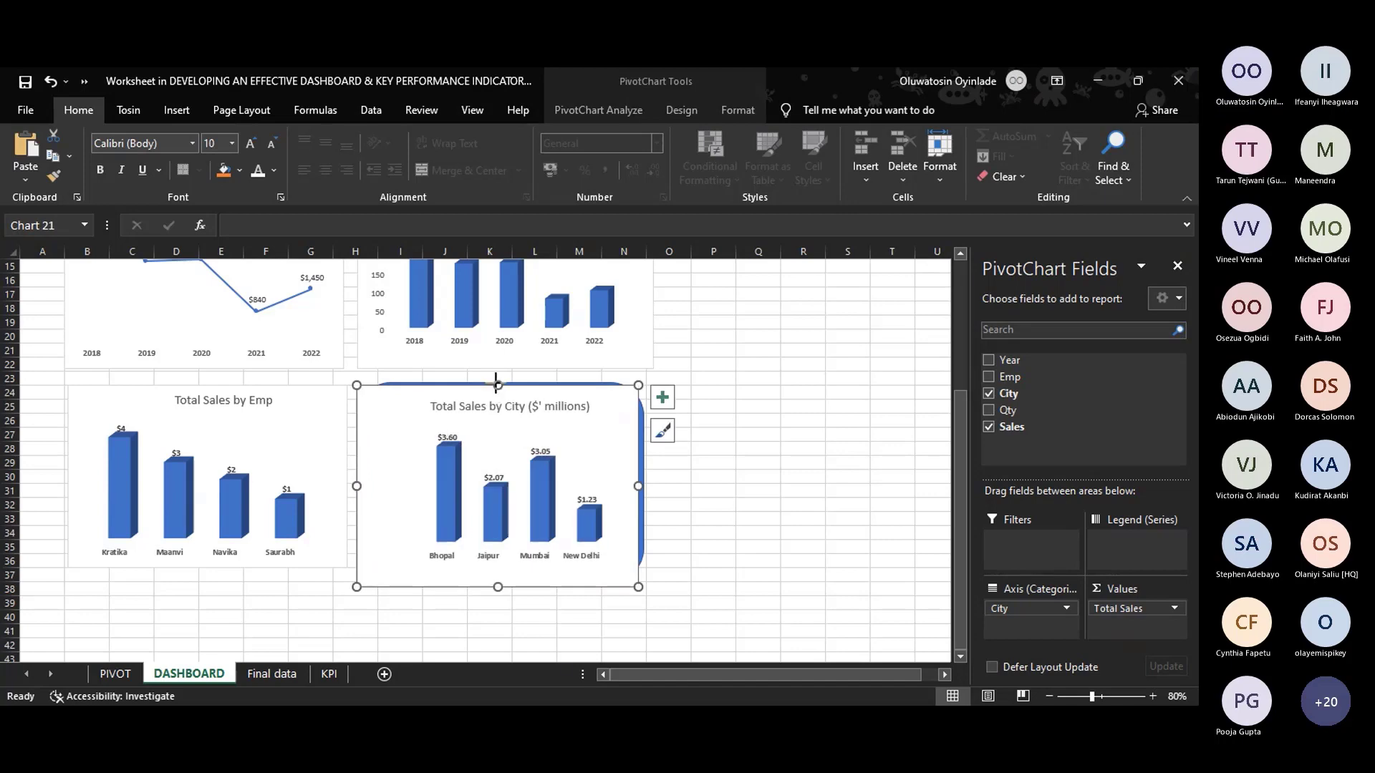
left_click_drag(495, 385, 498, 381)
left_click_drag(638, 486, 646, 486)
left_click_drag(499, 588, 496, 568)
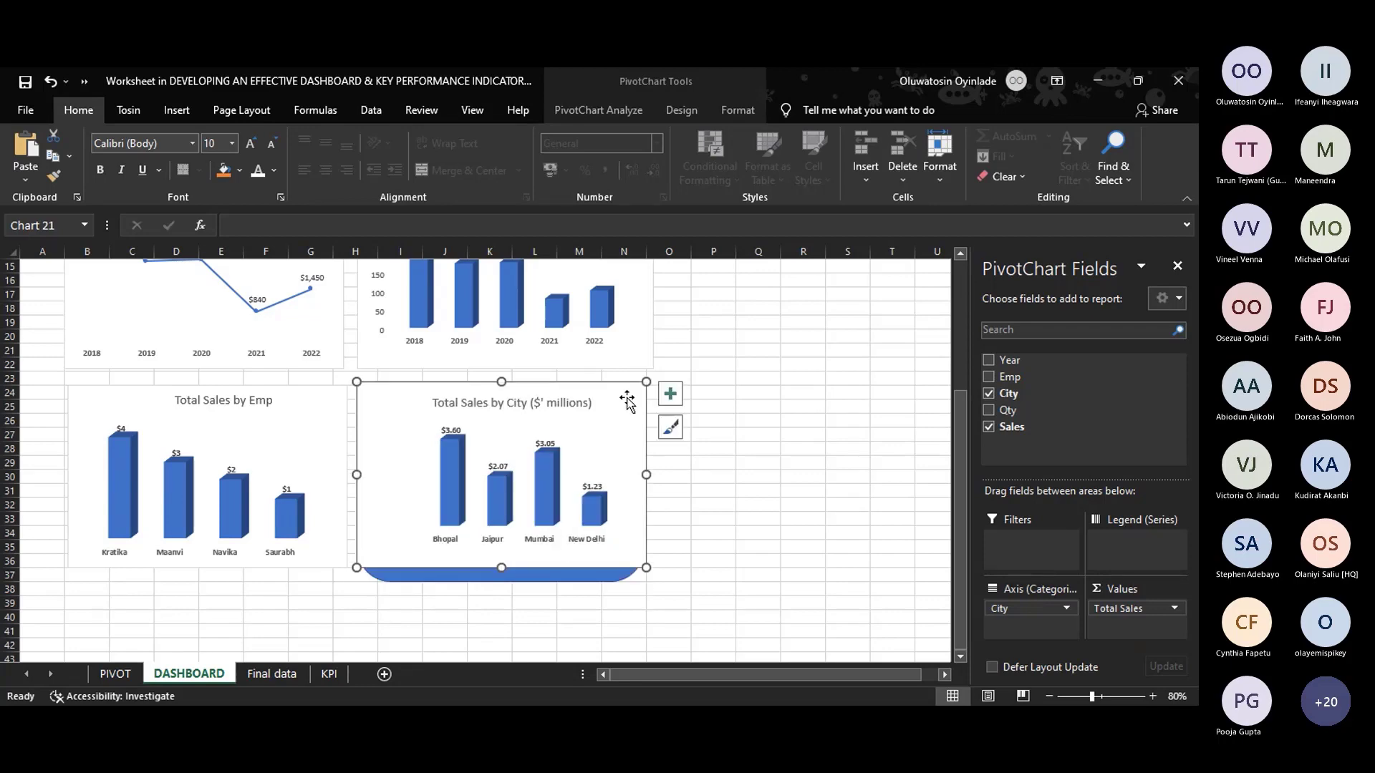
Nudge the Total Sales by City chart slightly down and shorten the panel behind it to the chart's lower edge.
left_click_drag(627, 399, 586, 423)
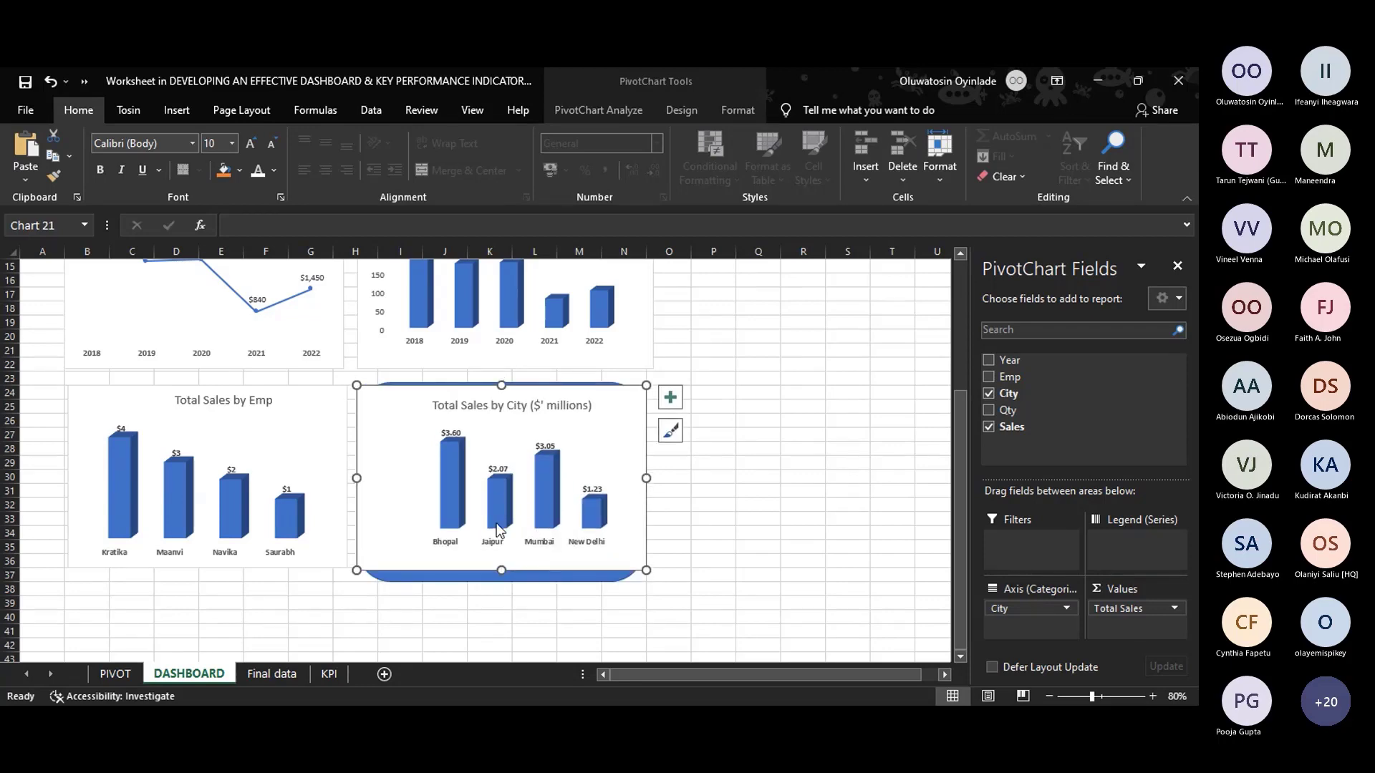
left_click(505, 578)
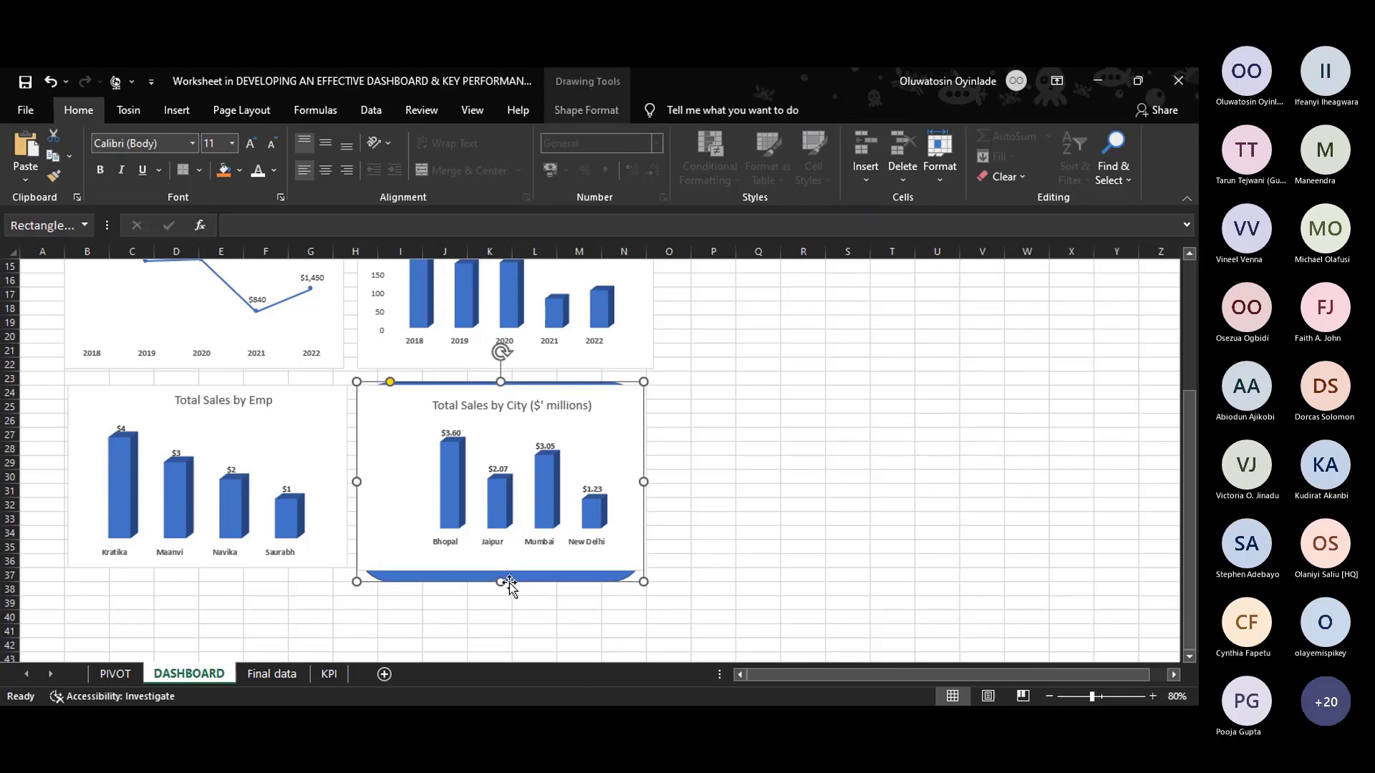
left_click_drag(502, 582, 500, 570)
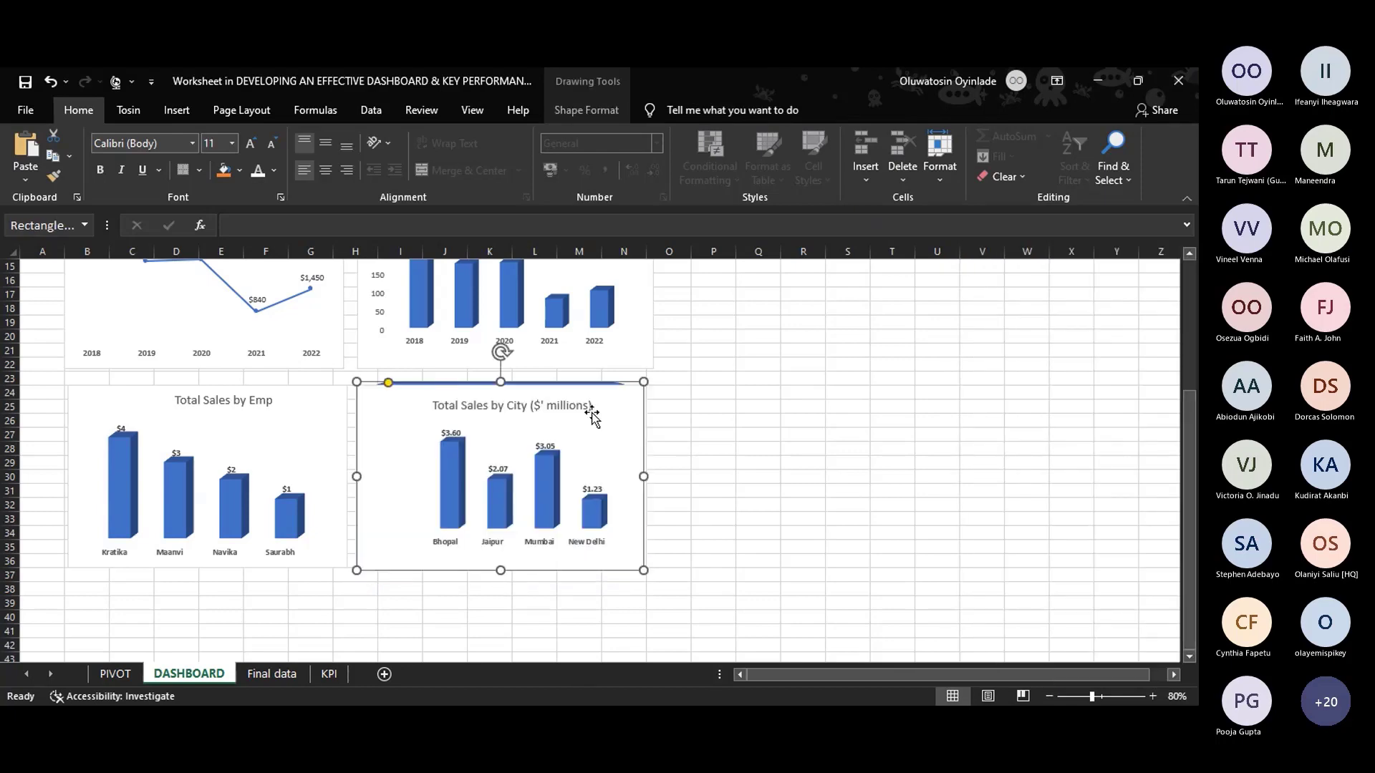
Shift the Total Sales by City chart slightly up and extend its lower edge to cover the lower-right panel completely.
left_click(608, 401)
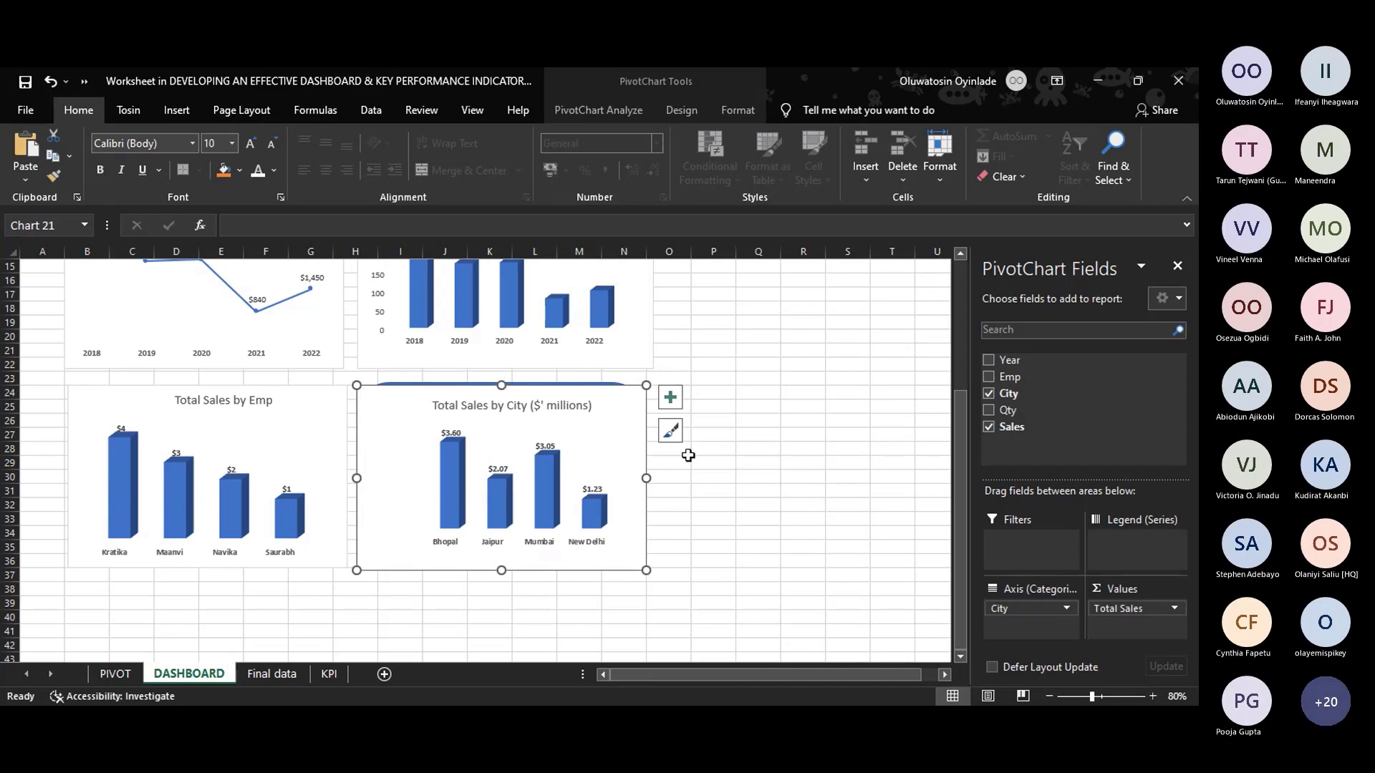
left_click(632, 451)
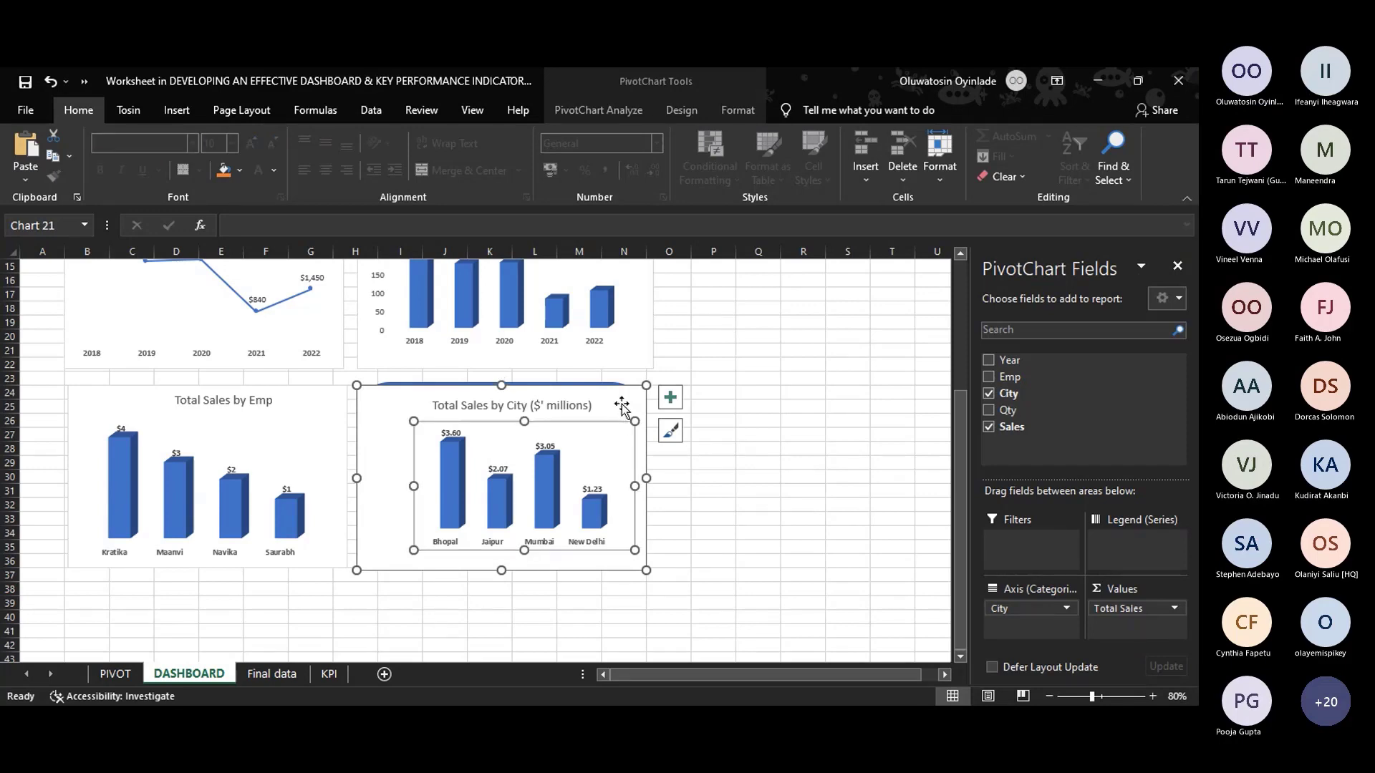
left_click_drag(623, 410, 601, 392)
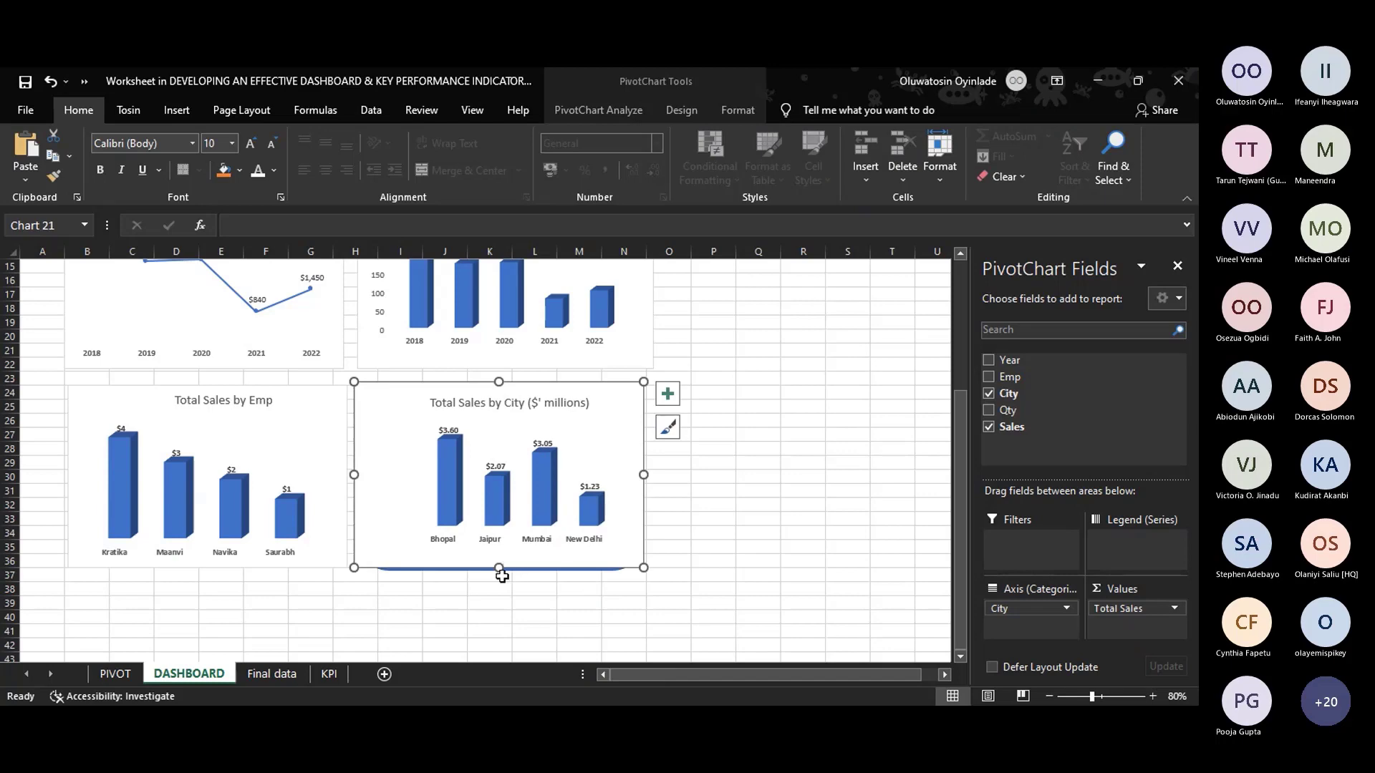
left_click_drag(502, 567, 506, 571)
left_click(755, 459)
scroll(680, 458, "up", 5)
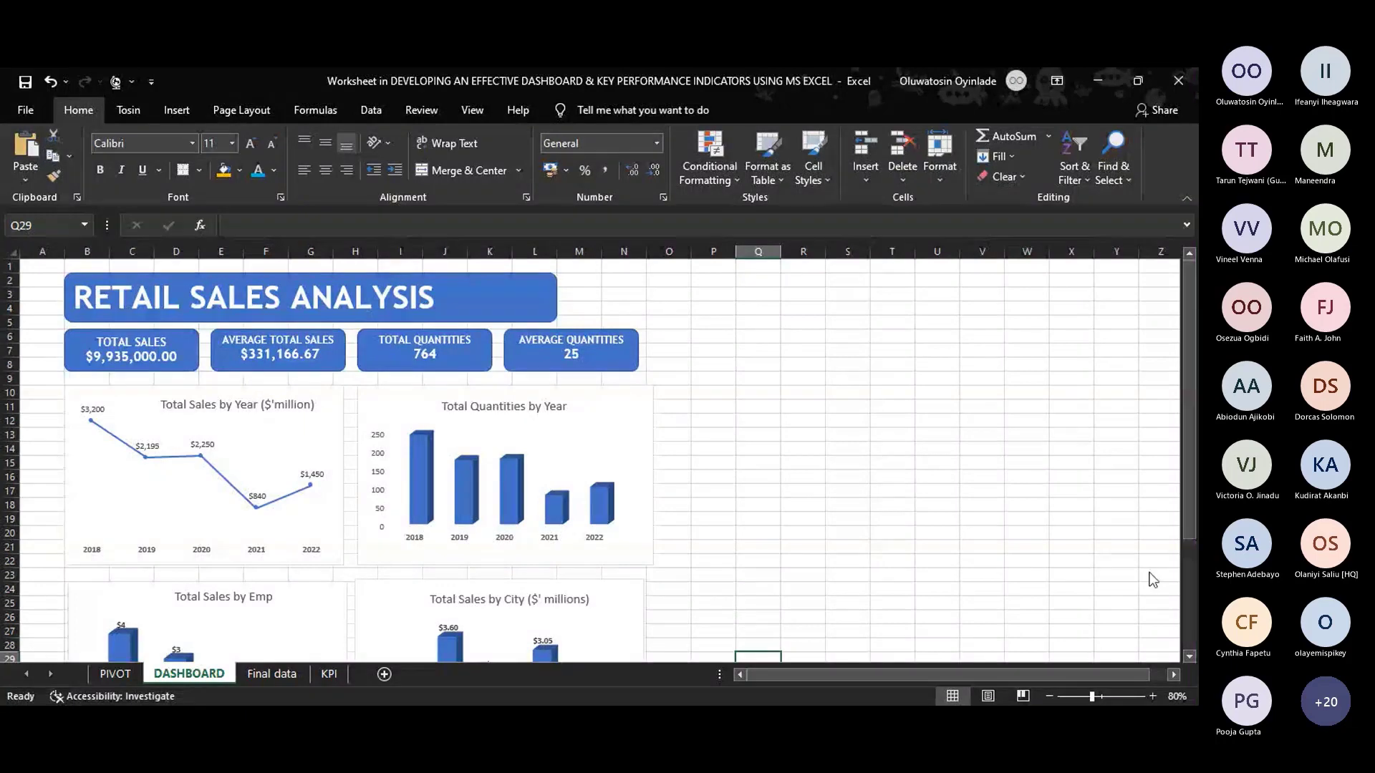
scroll(845, 451, "down", 4)
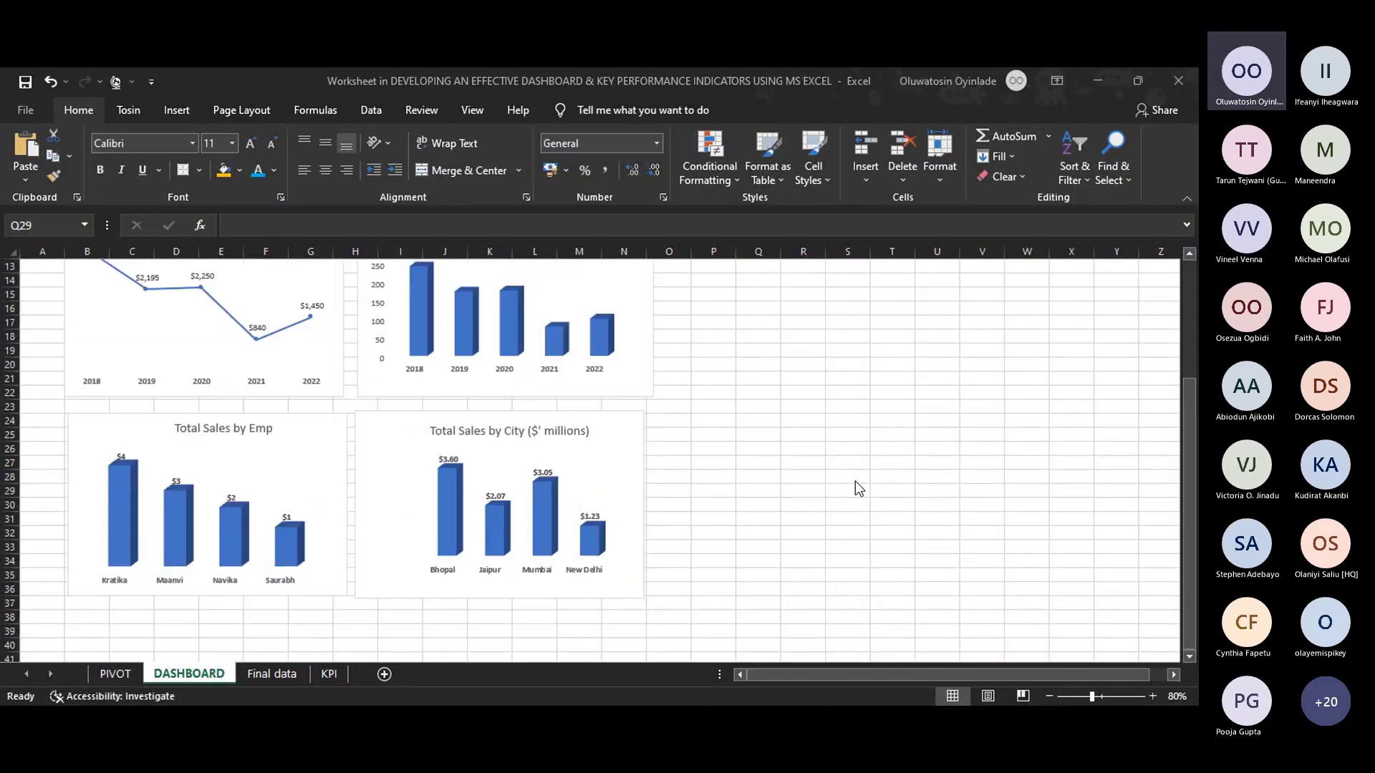
Widen the Total Sales by City chart to the Total Quantities chart's outer edge and the Total Sales by Year chart to the Emp chart's.
left_click(642, 489)
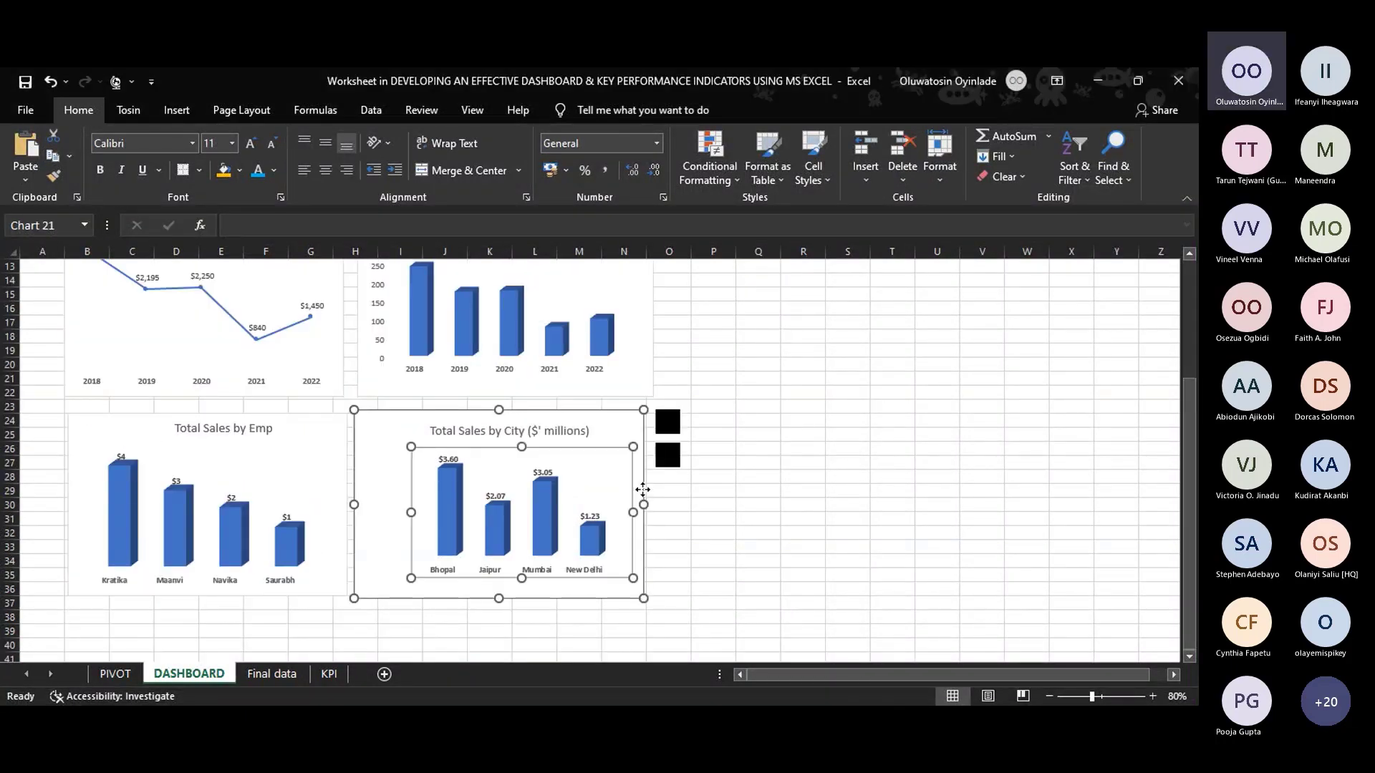
left_click_drag(643, 504, 653, 503)
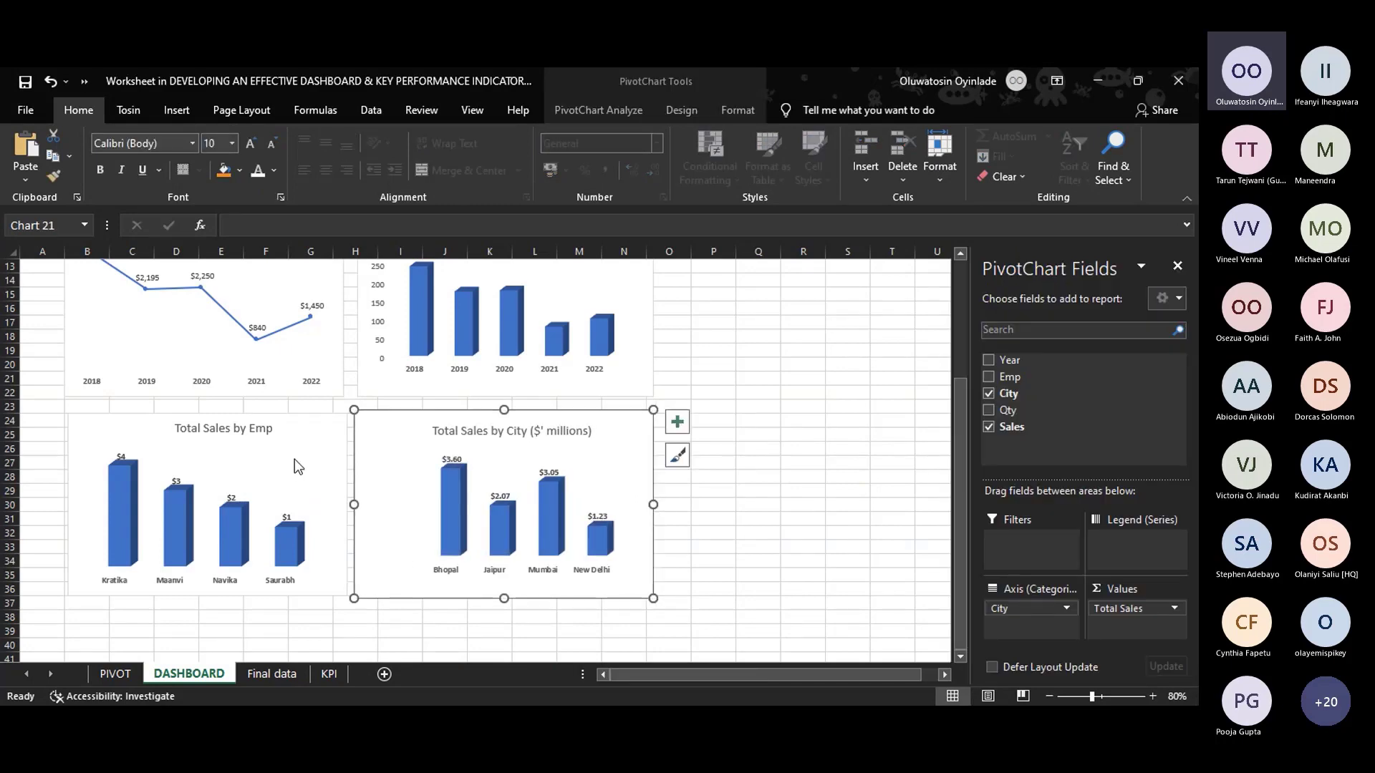
left_click(316, 438)
left_click(338, 340)
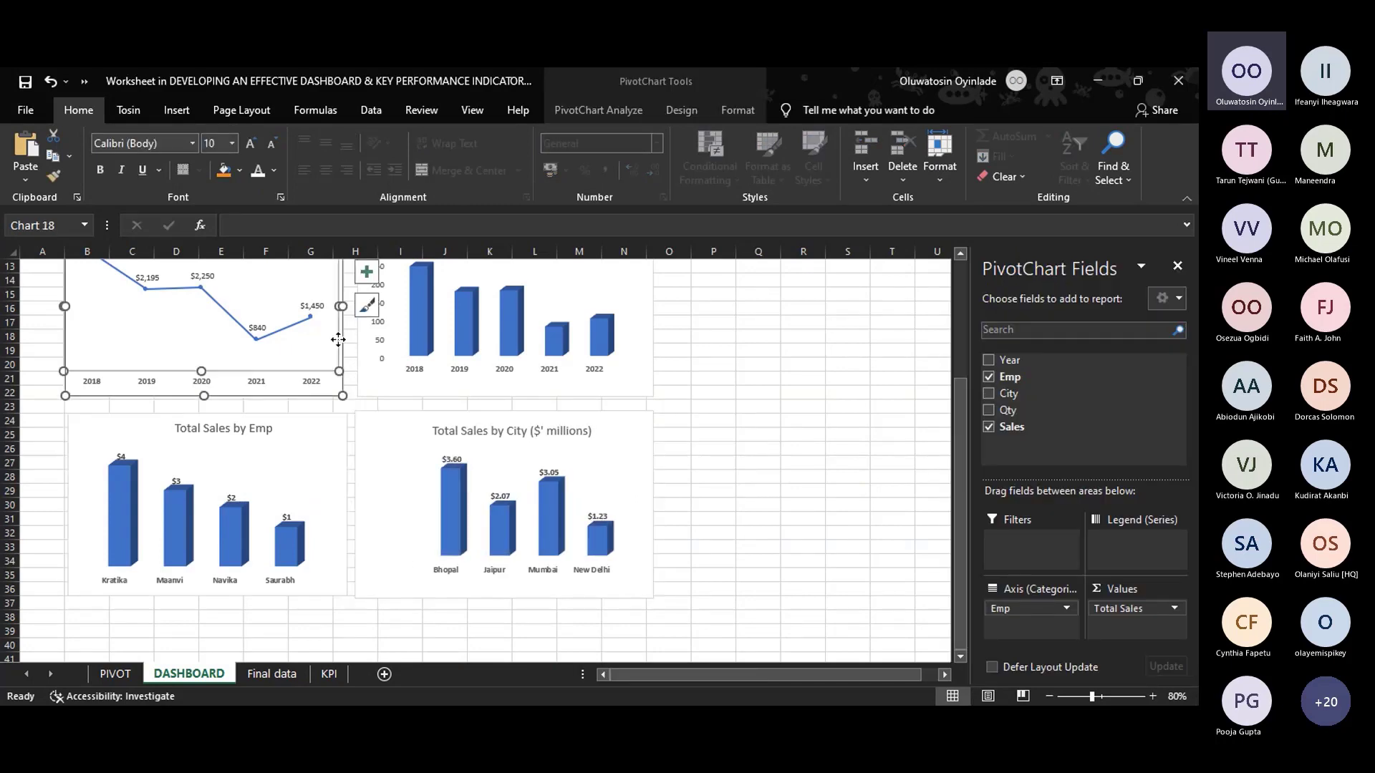
left_click_drag(343, 306, 348, 309)
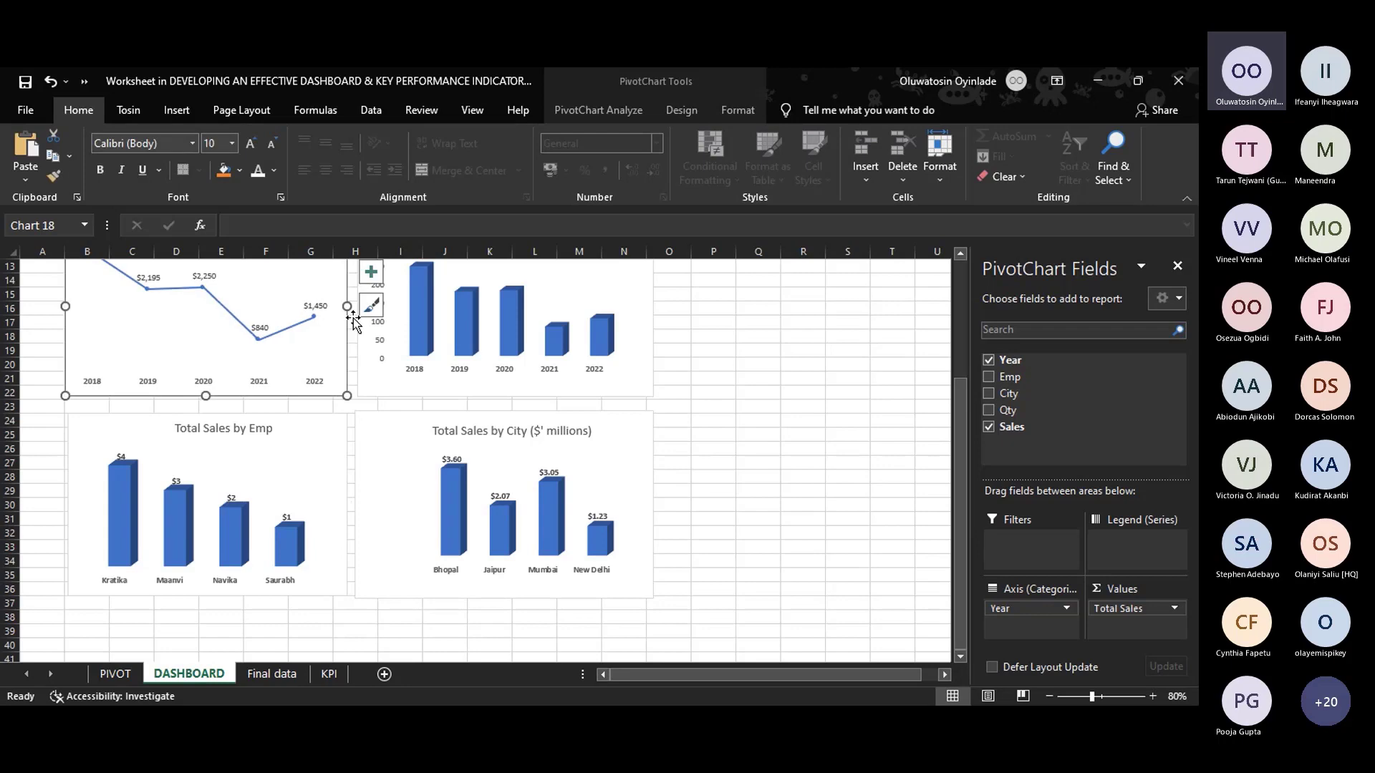
Review the alignment of the four charts, the KPI cards and the title banner across the whole dashboard.
left_click(497, 386)
scroll(699, 410, "up", 4)
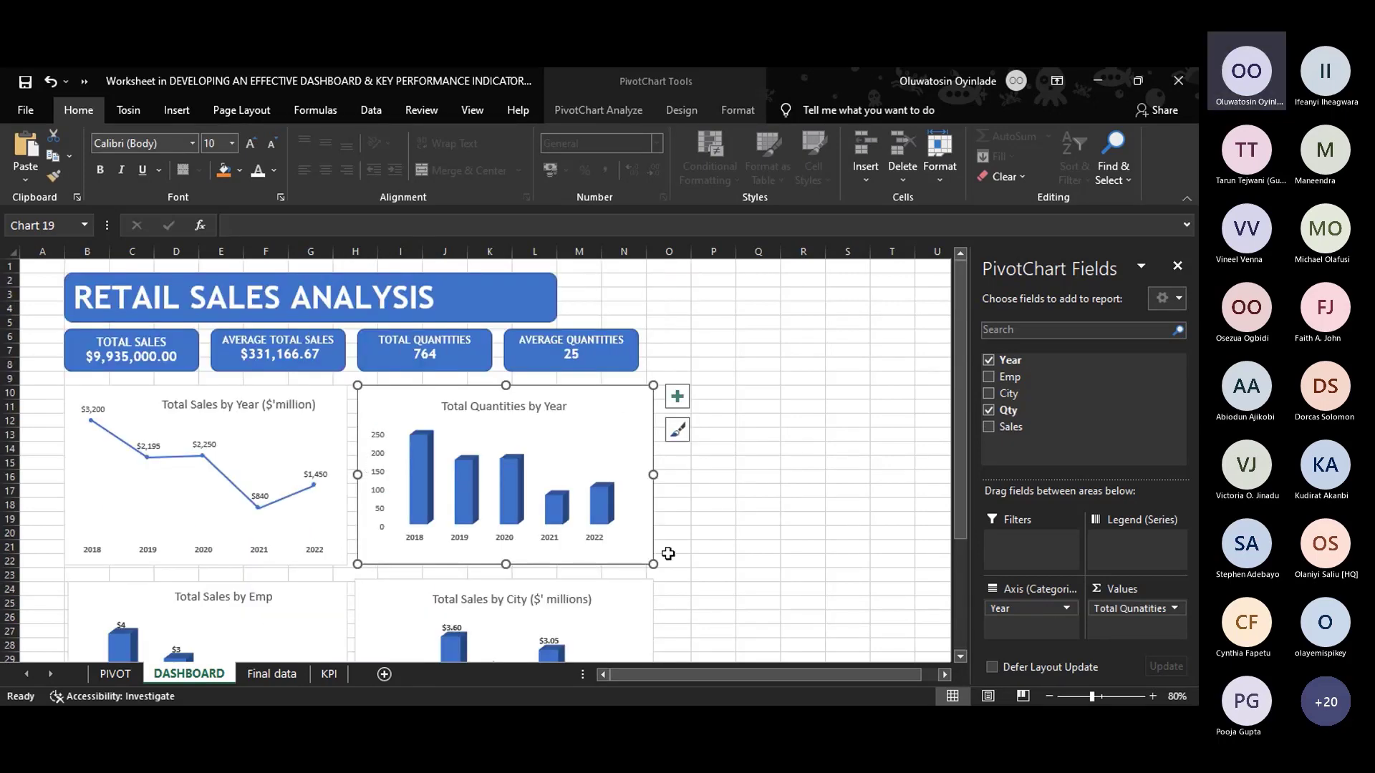
scroll(668, 553, "down", 3)
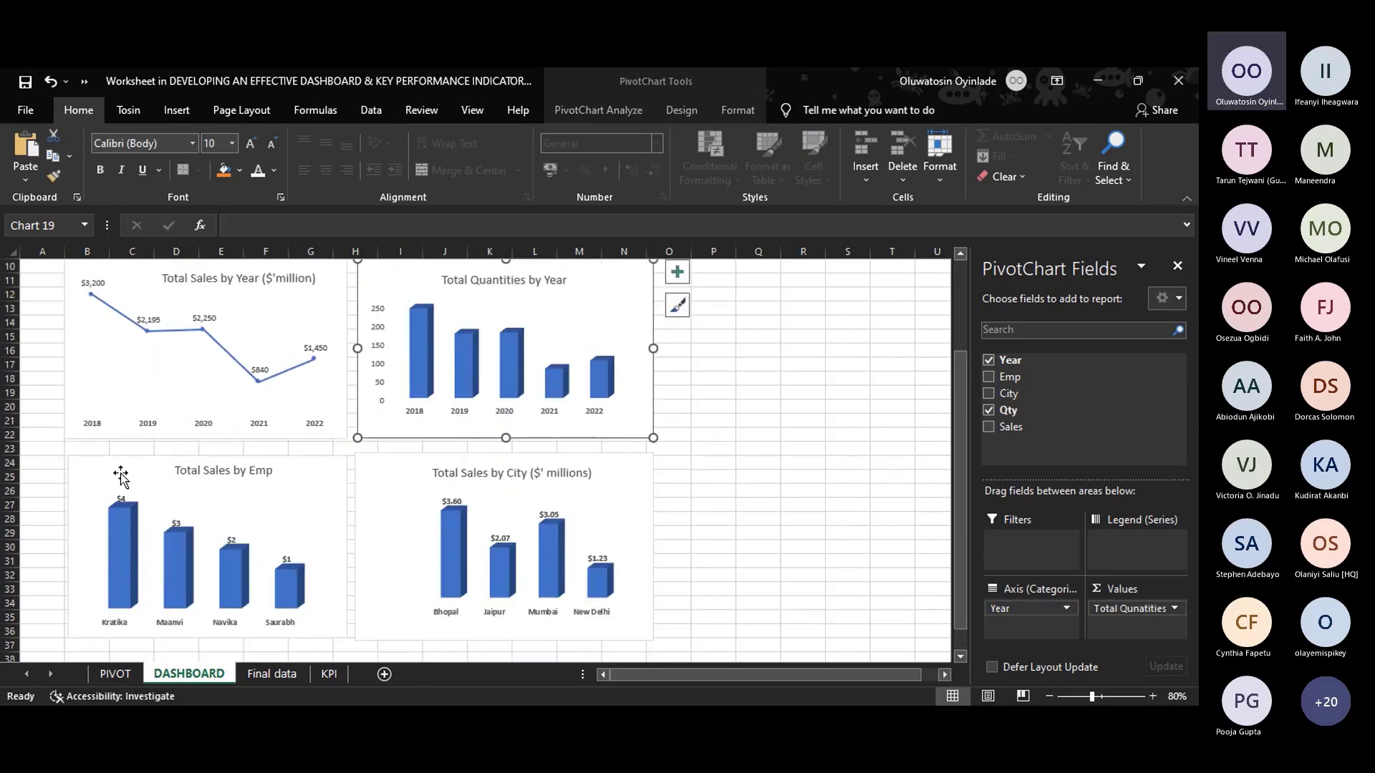
scroll(450, 537, "down", 2)
left_click(655, 573)
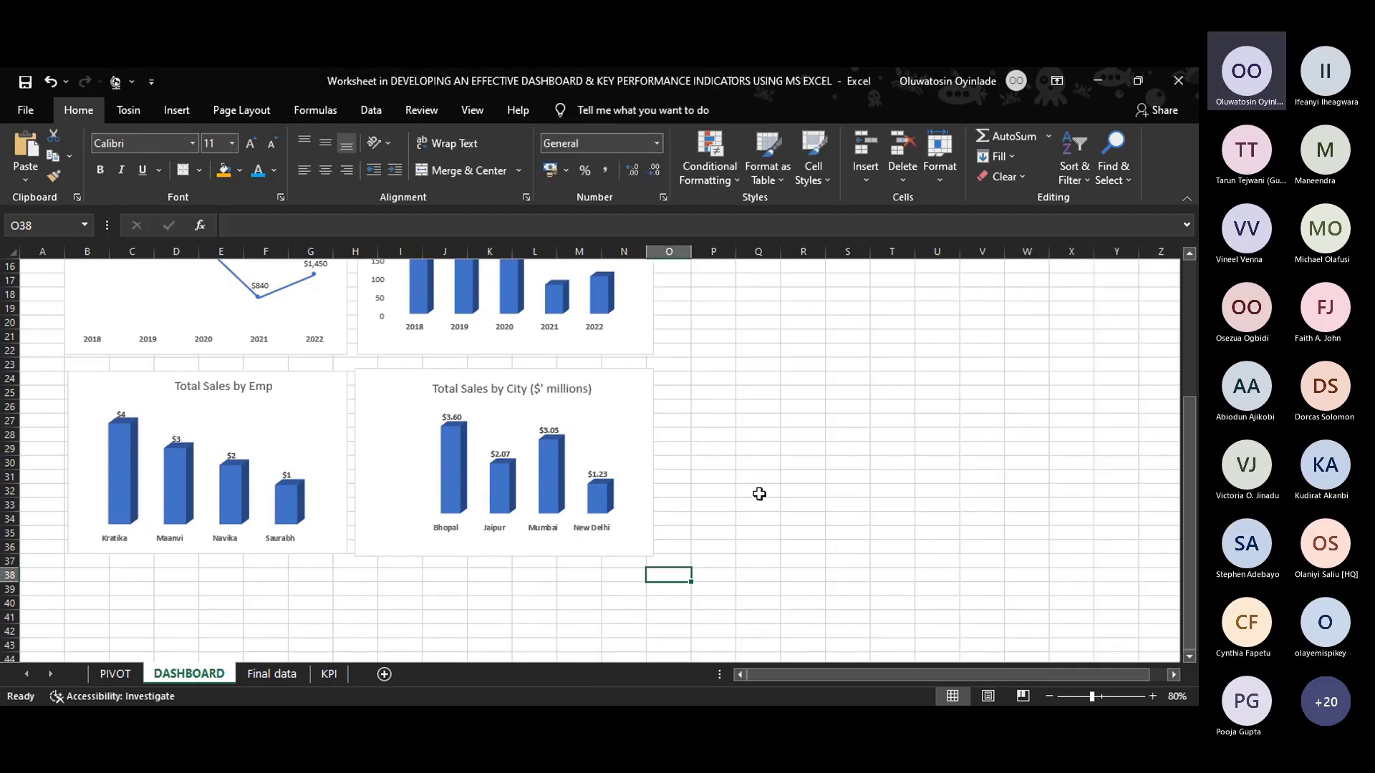
scroll(759, 494, "up", 5)
left_click(651, 348)
left_click(642, 298)
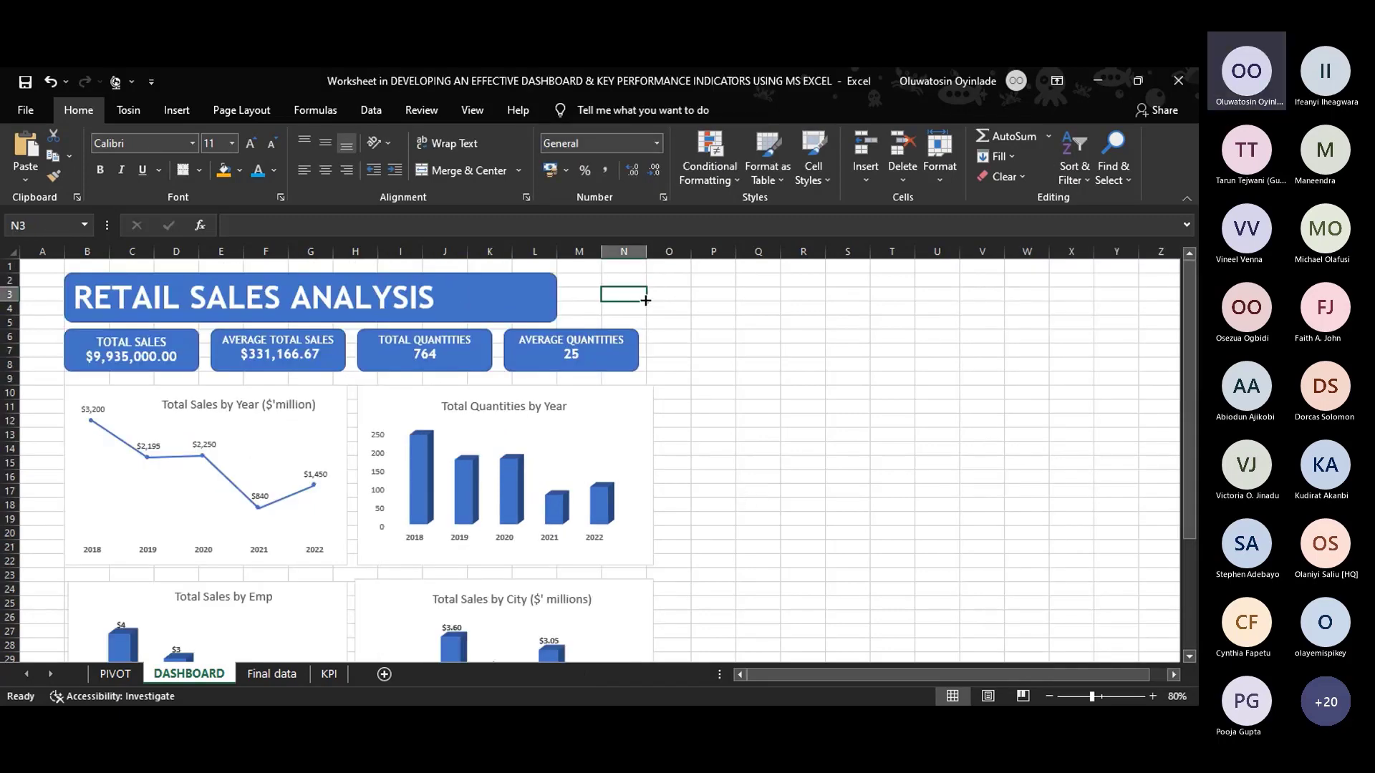
left_click(713, 405)
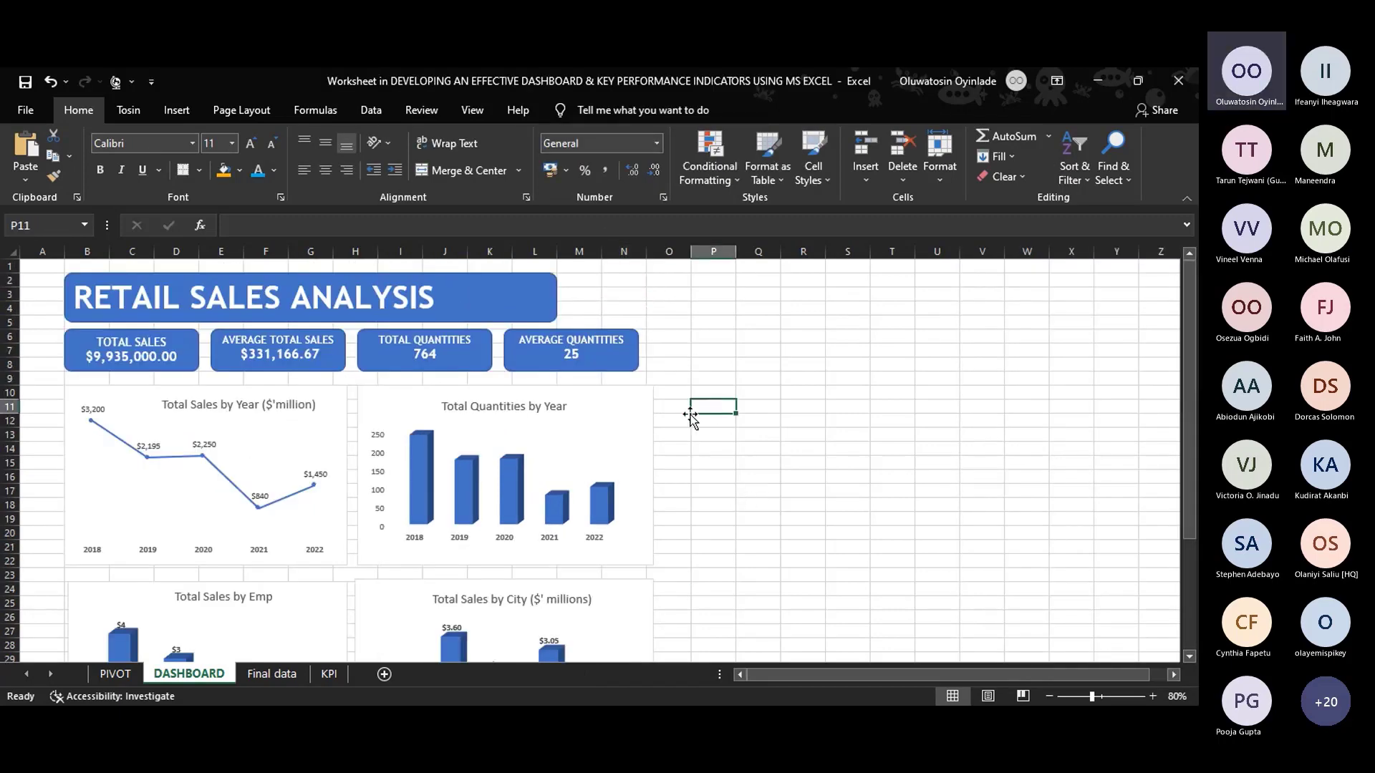
left_click(693, 348)
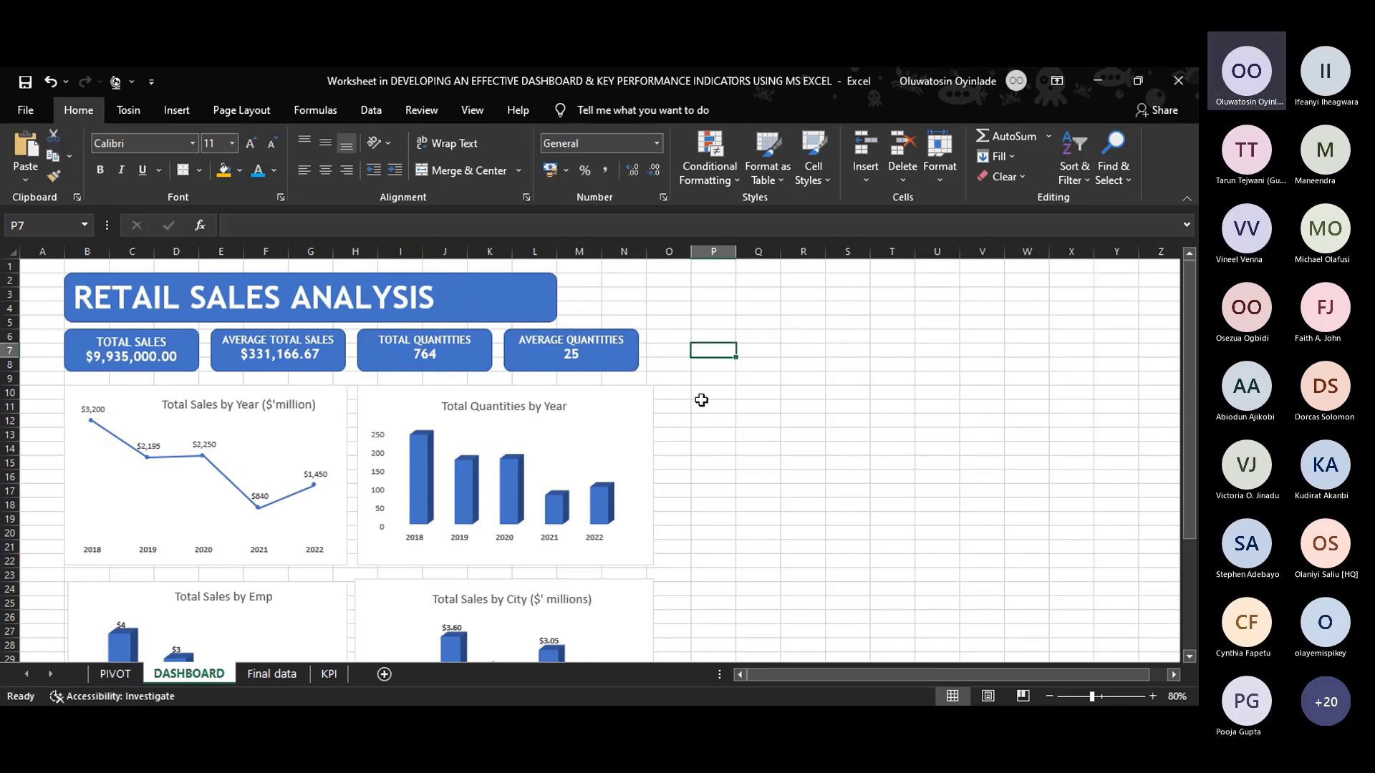
Hide the gridlines on the DASHBOARD sheet and check the full layout.
left_click(473, 111)
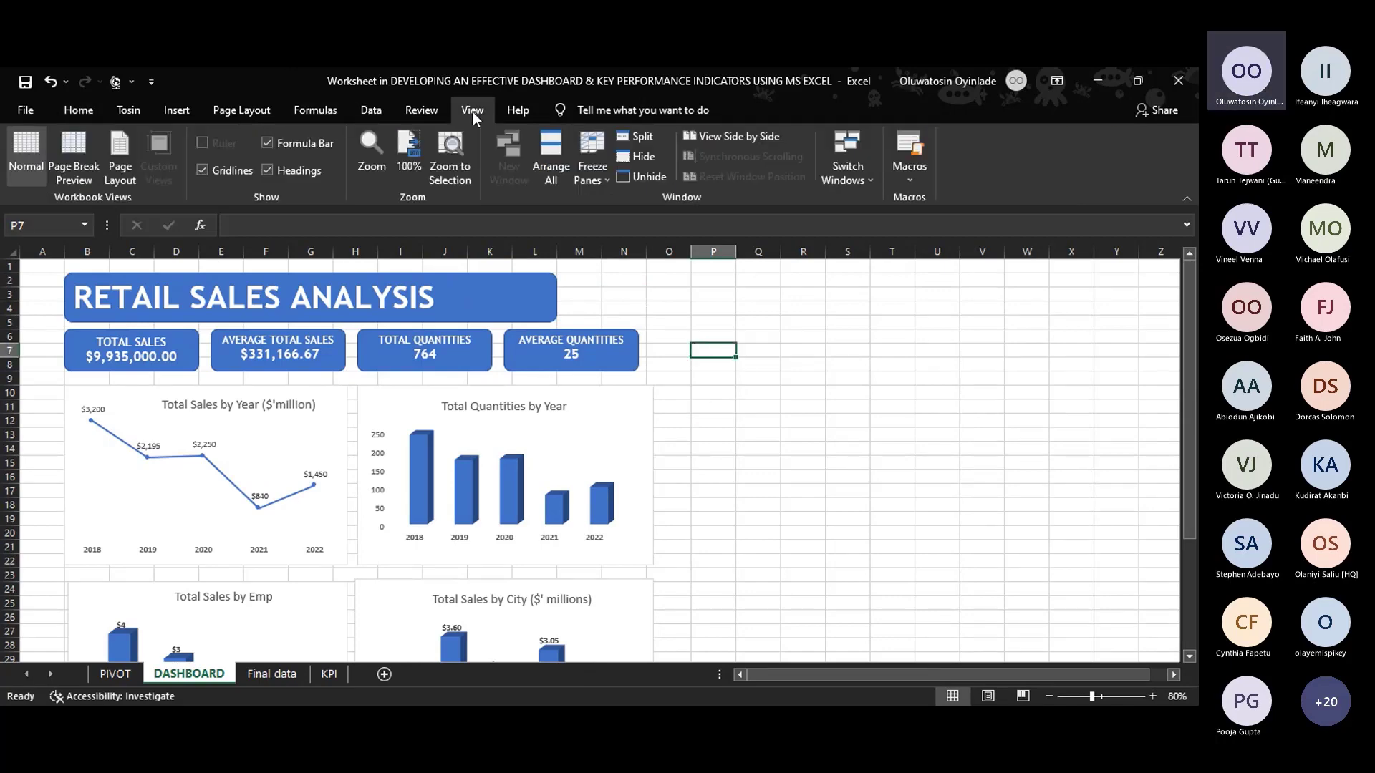
left_click(217, 170)
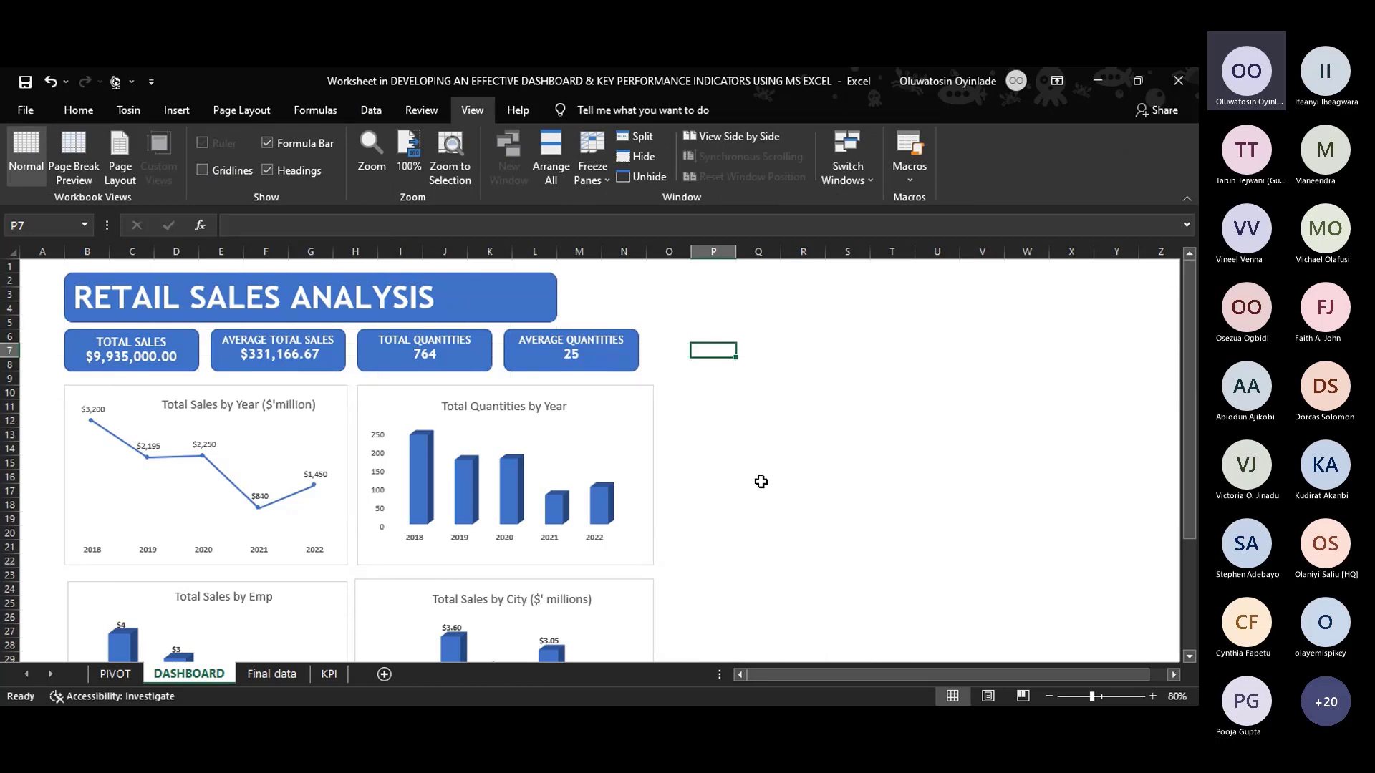
scroll(761, 482, "down", 8)
scroll(761, 481, "up", 8)
Fill the cells behind the whole dashboard, from A1 across to column O and down past the lower charts, with standard Light Blue.
left_click_drag(38, 266, 681, 509)
scroll(687, 494, "up", 7)
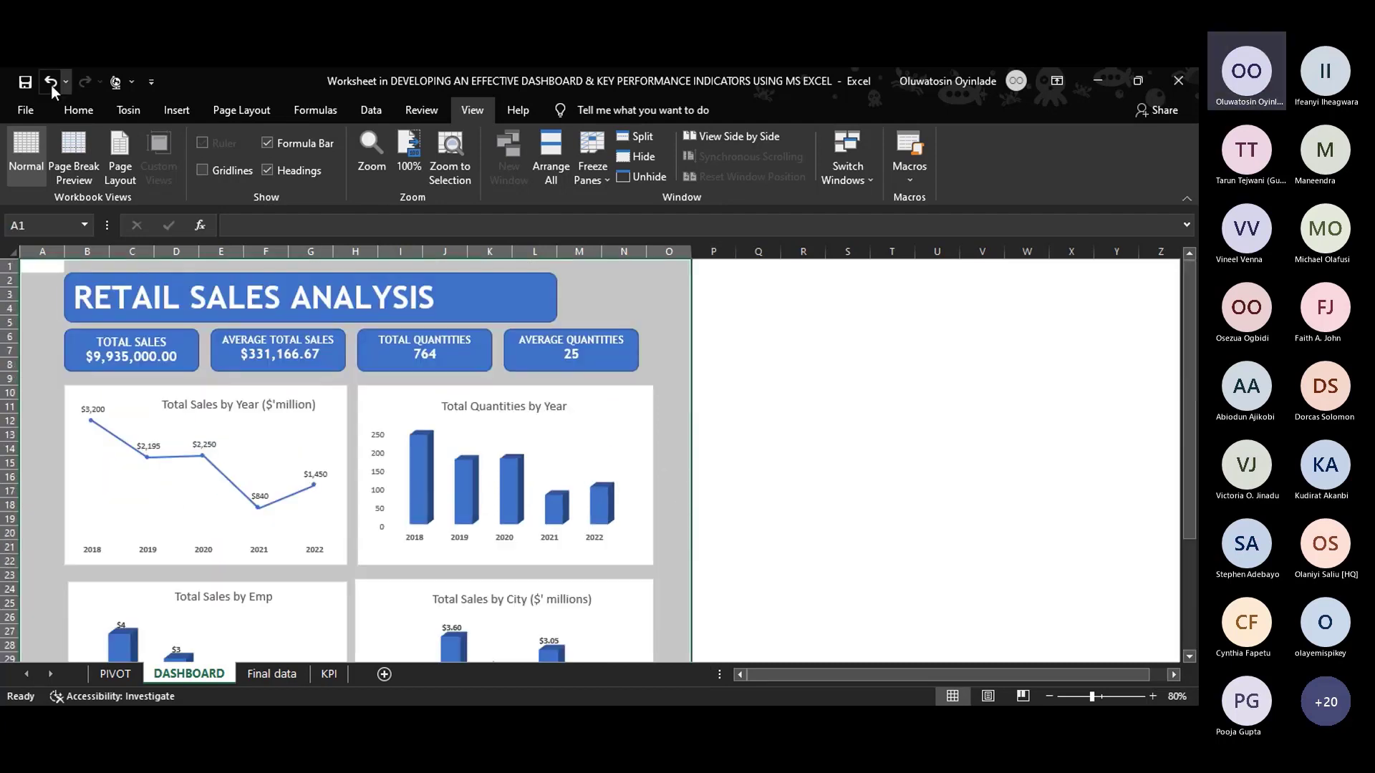
left_click(88, 113)
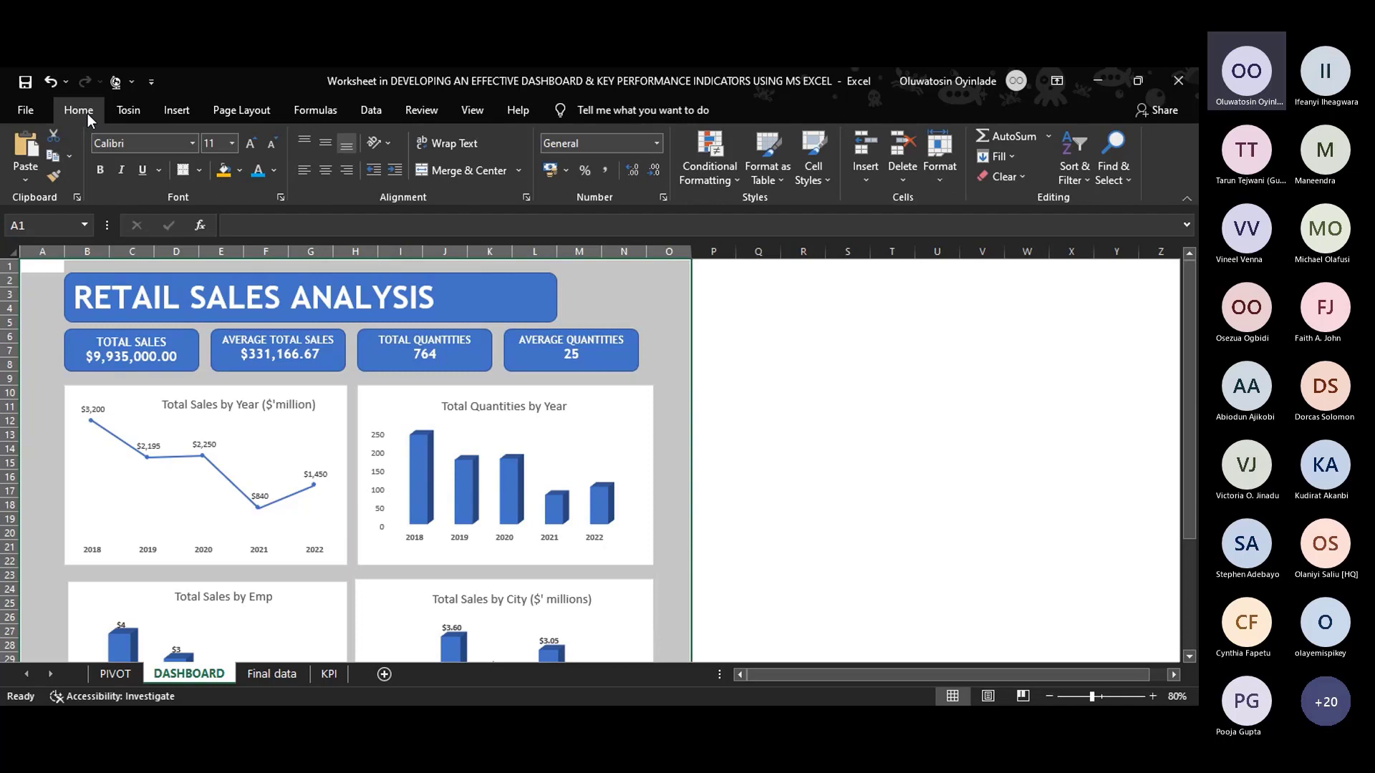
left_click(273, 173)
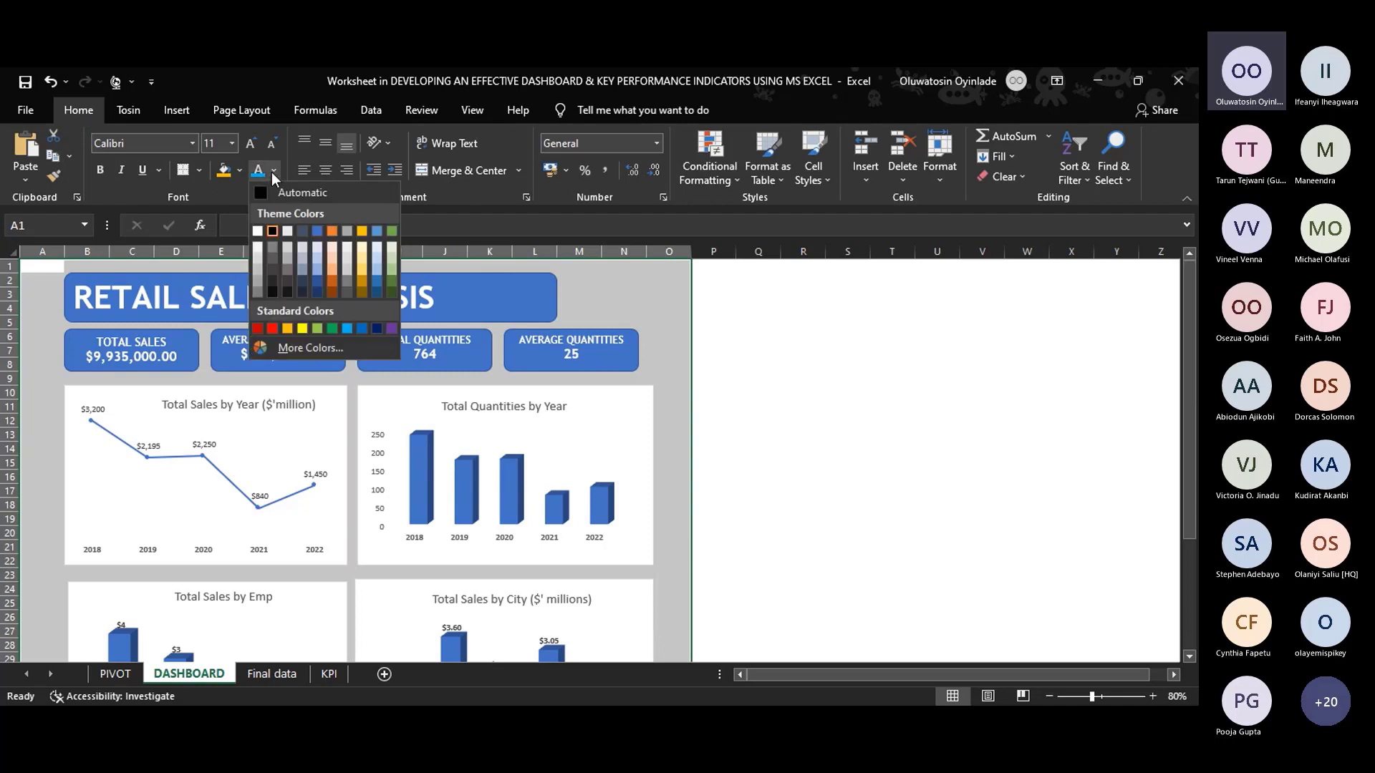
left_click(318, 272)
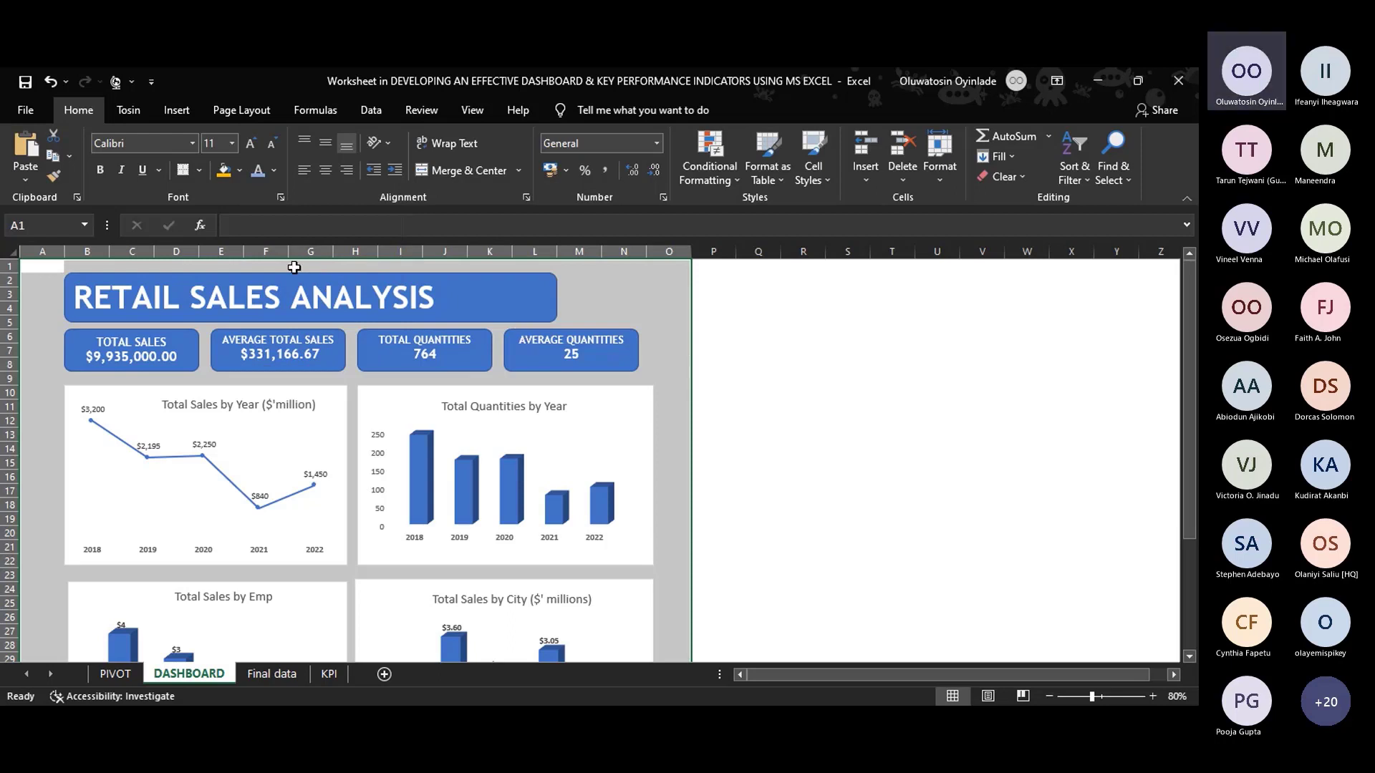
left_click(240, 172)
left_click(312, 307)
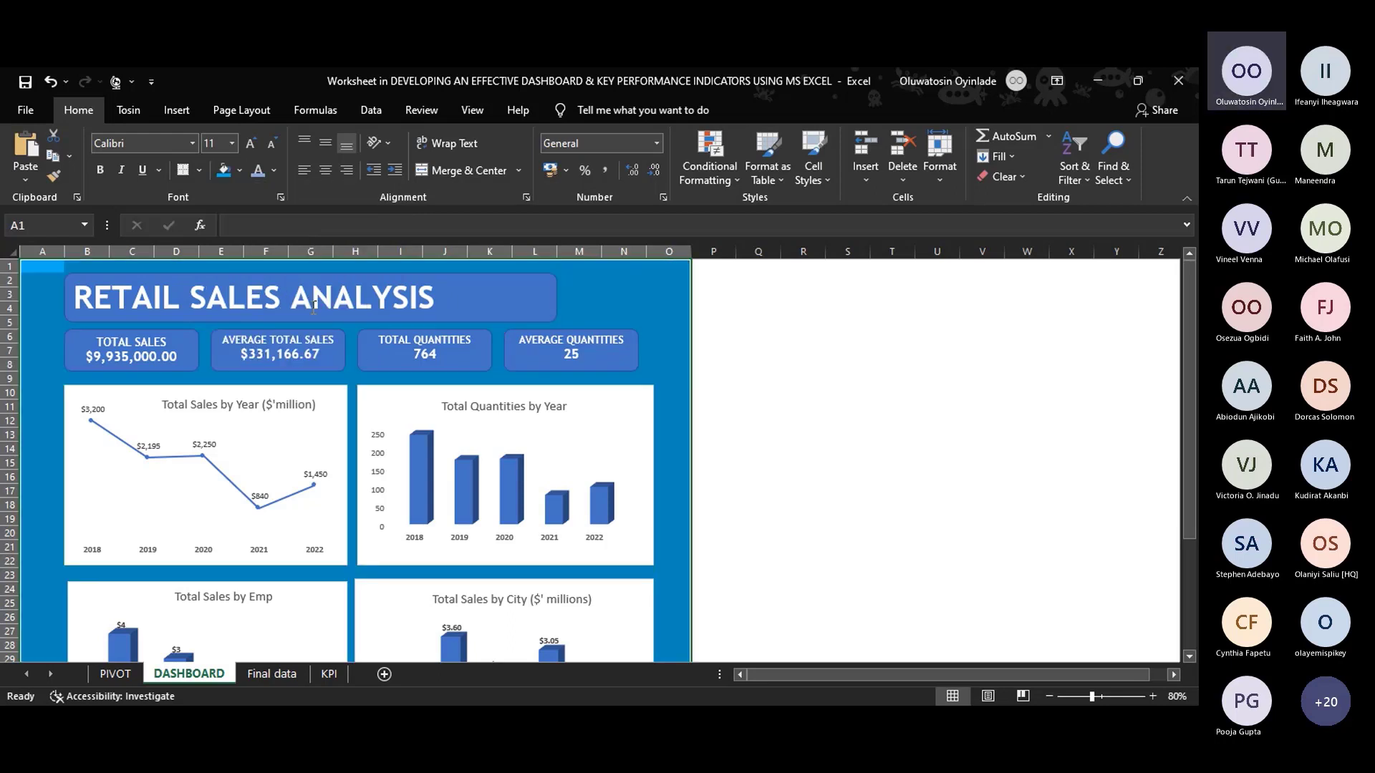
left_click(673, 319)
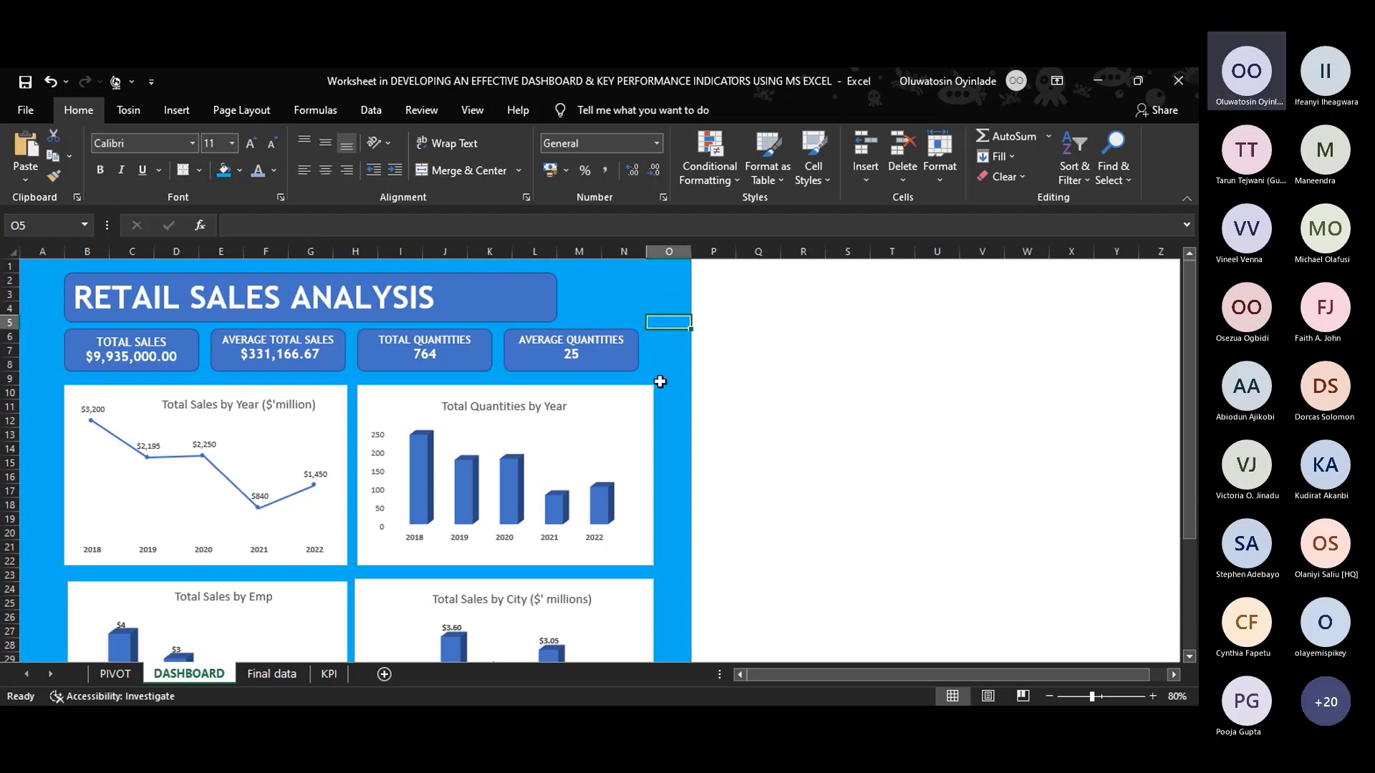
scroll(659, 382, "down", 7)
scroll(649, 469, "up", 5)
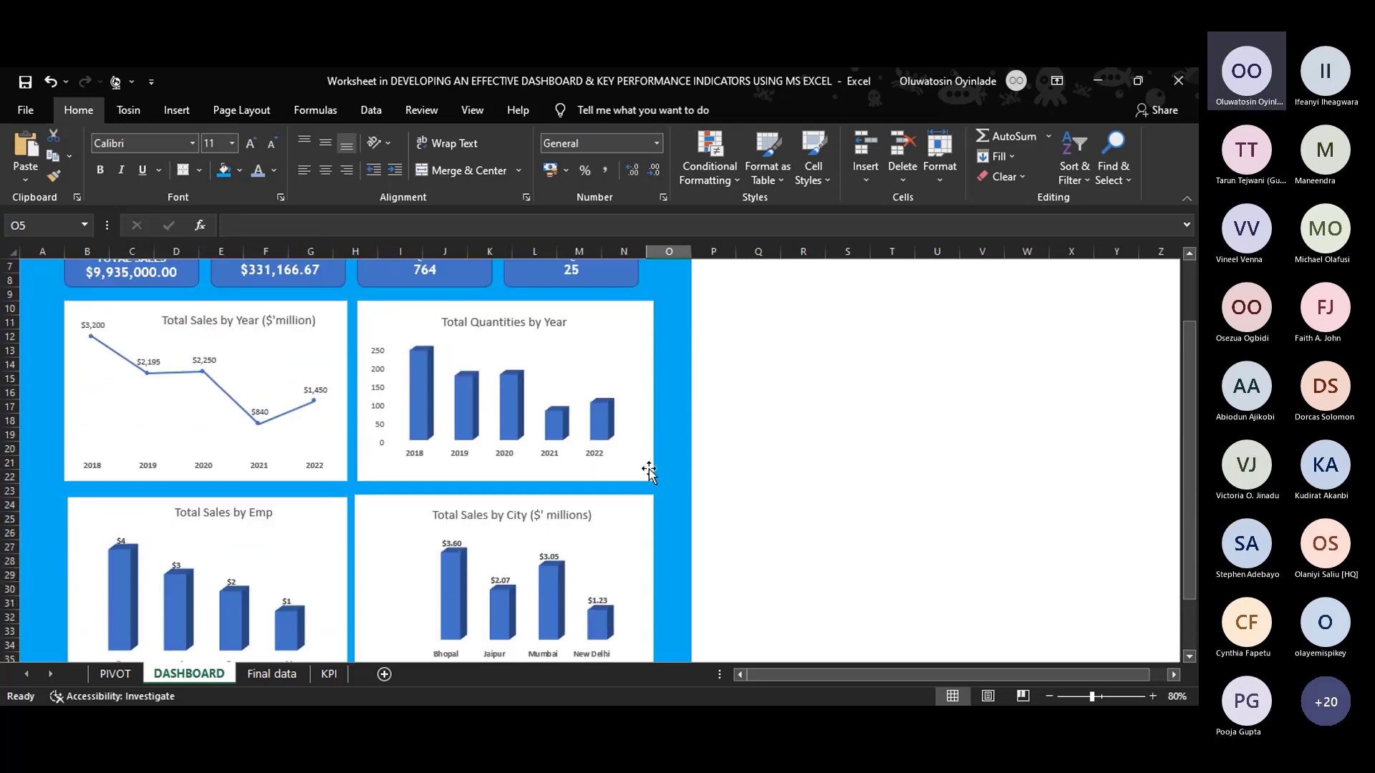
scroll(649, 469, "up", 2)
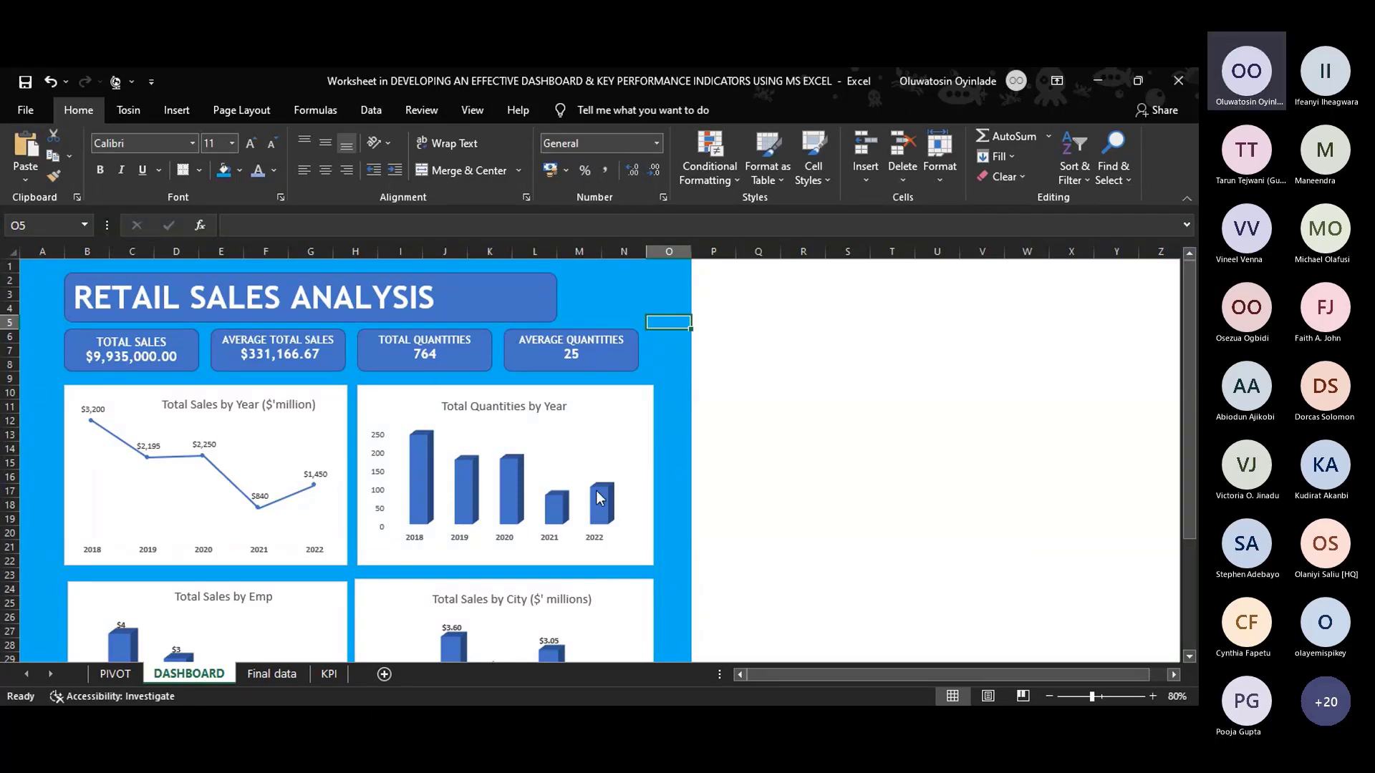
Review the KPI cards and all four charts on the retail sales dashboard.
scroll(600, 496, "down", 3)
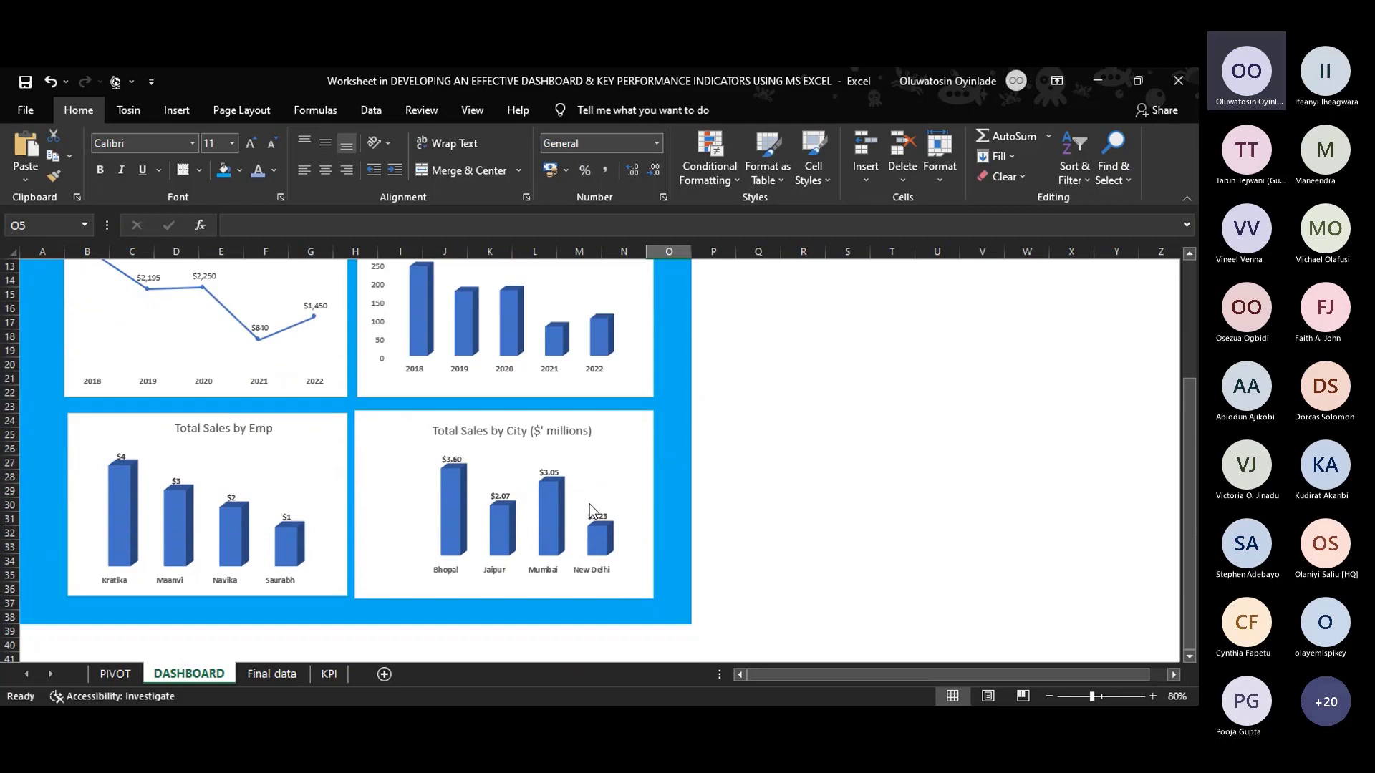
scroll(592, 509, "up", 1)
left_click(616, 511)
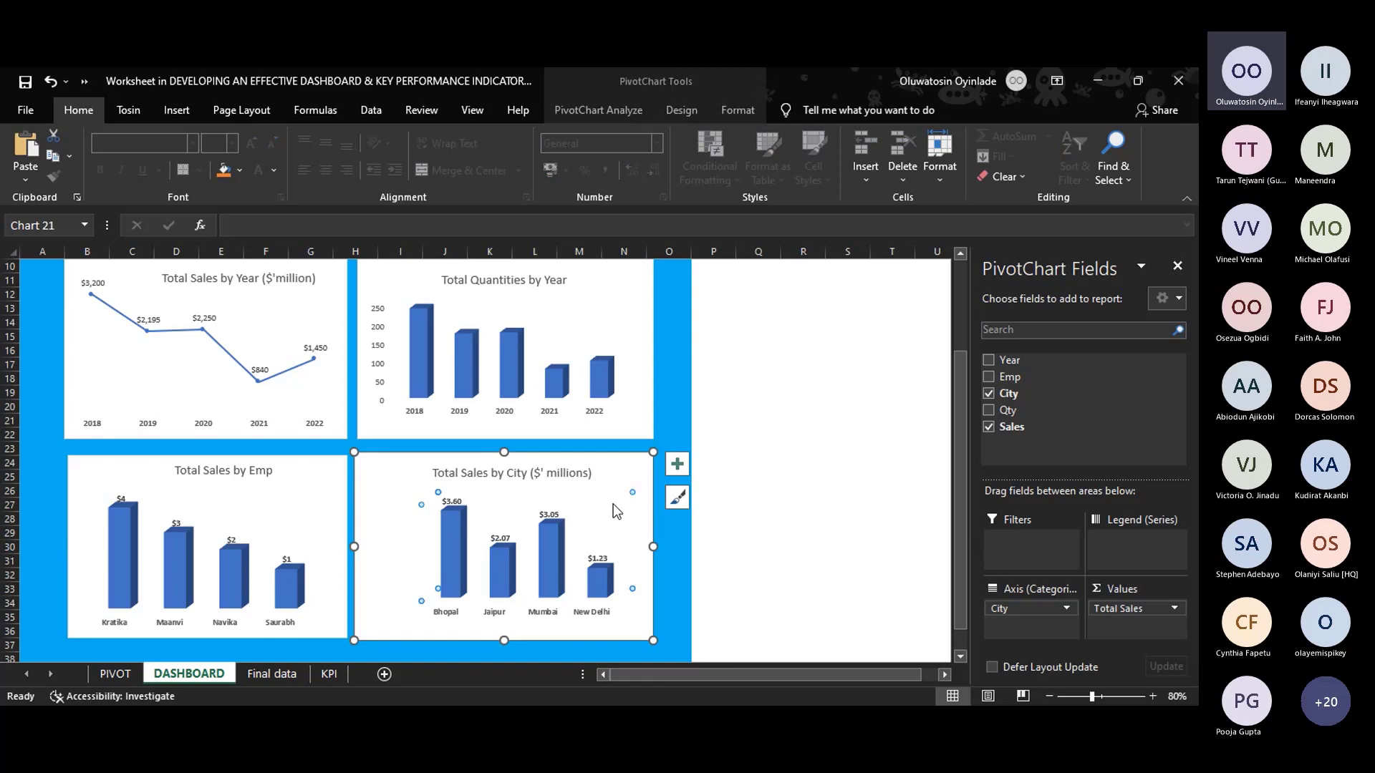
scroll(613, 505, "up", 3)
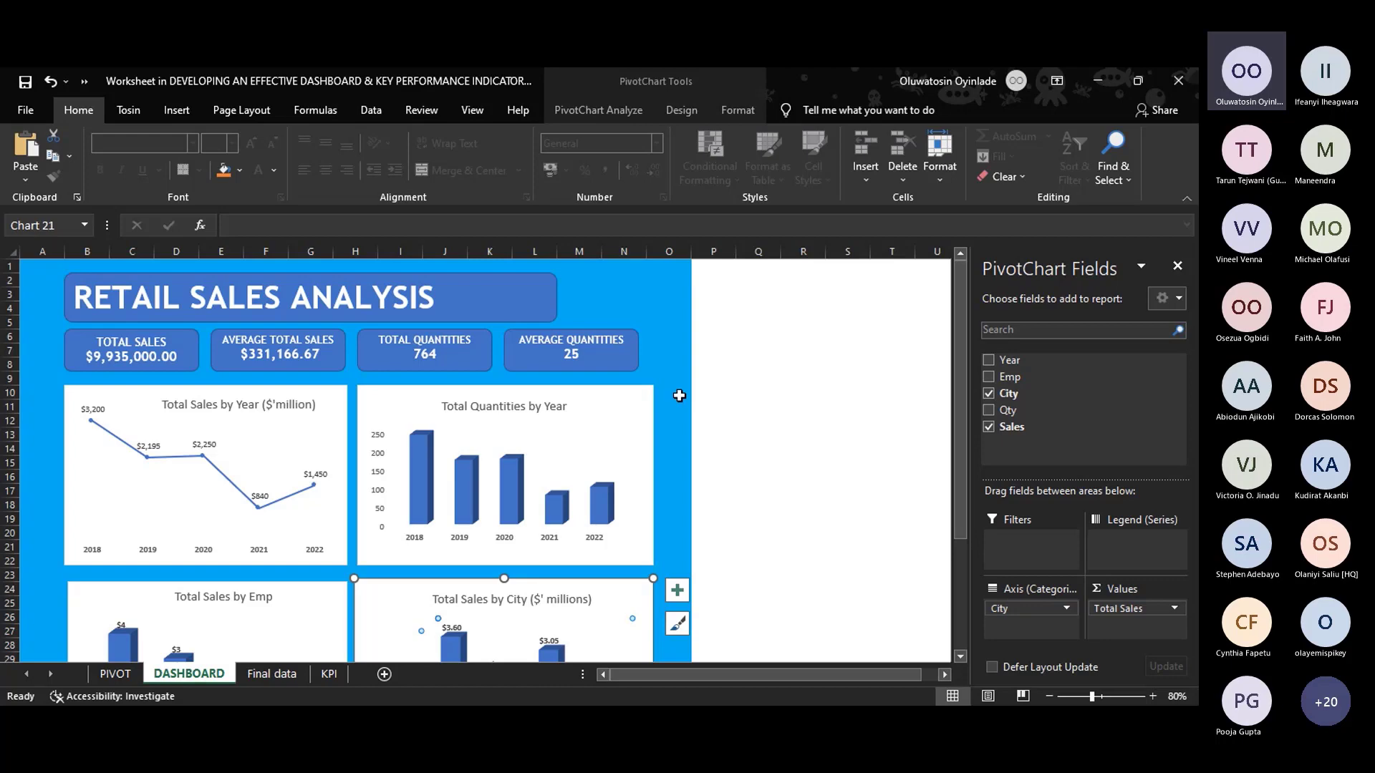
scroll(680, 396, "down", 7)
scroll(679, 396, "up", 7)
left_click(680, 519)
Insert a Year slicer based on the Total Sales pivot table on the PIVOT sheet.
left_click(115, 674)
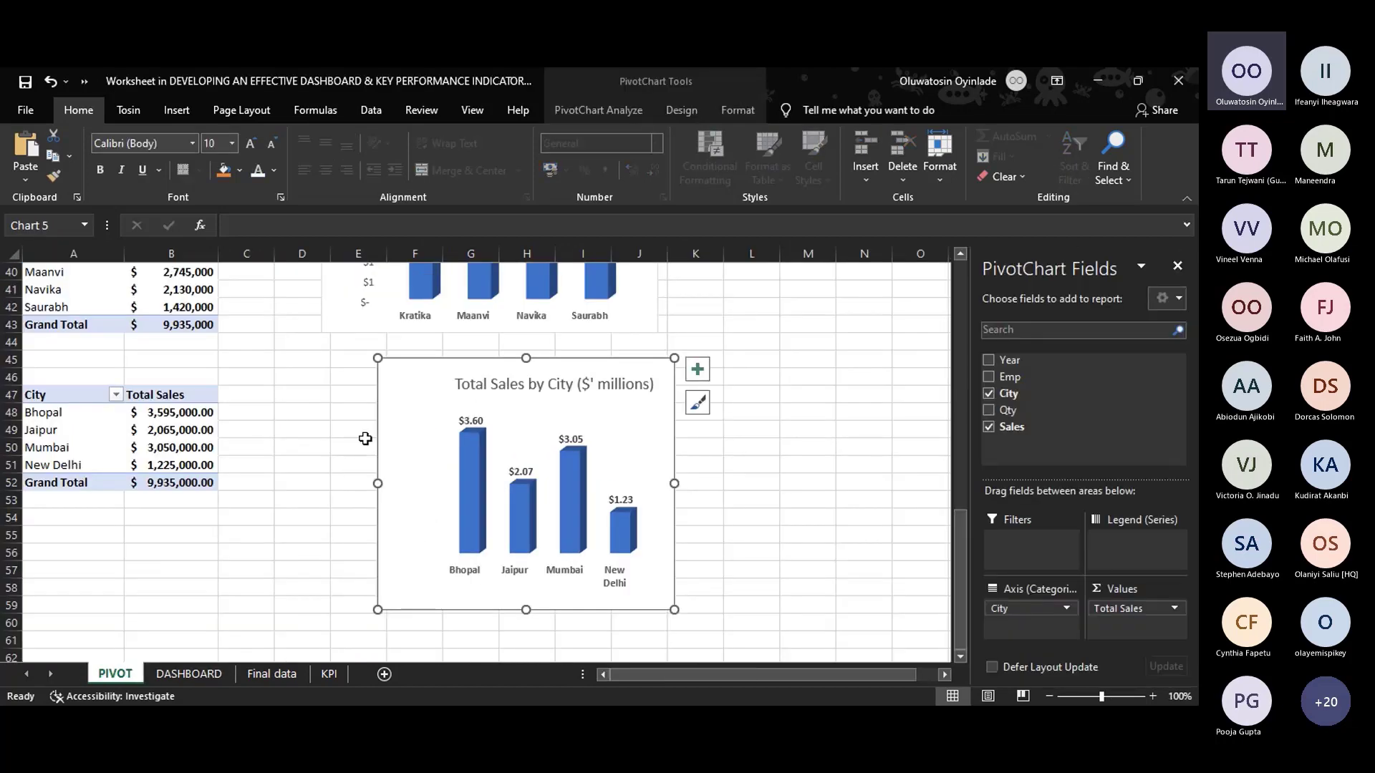
scroll(362, 444, "up", 10)
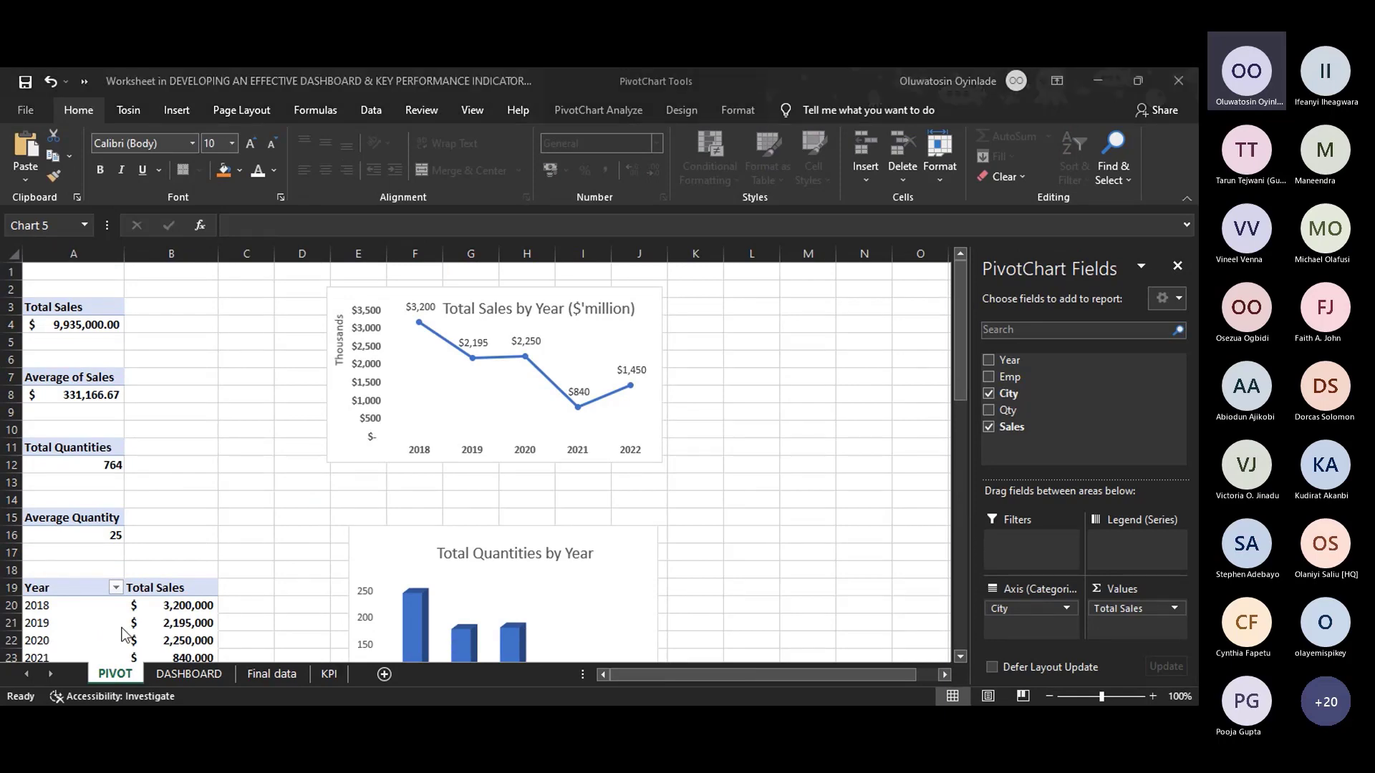
left_click(84, 324)
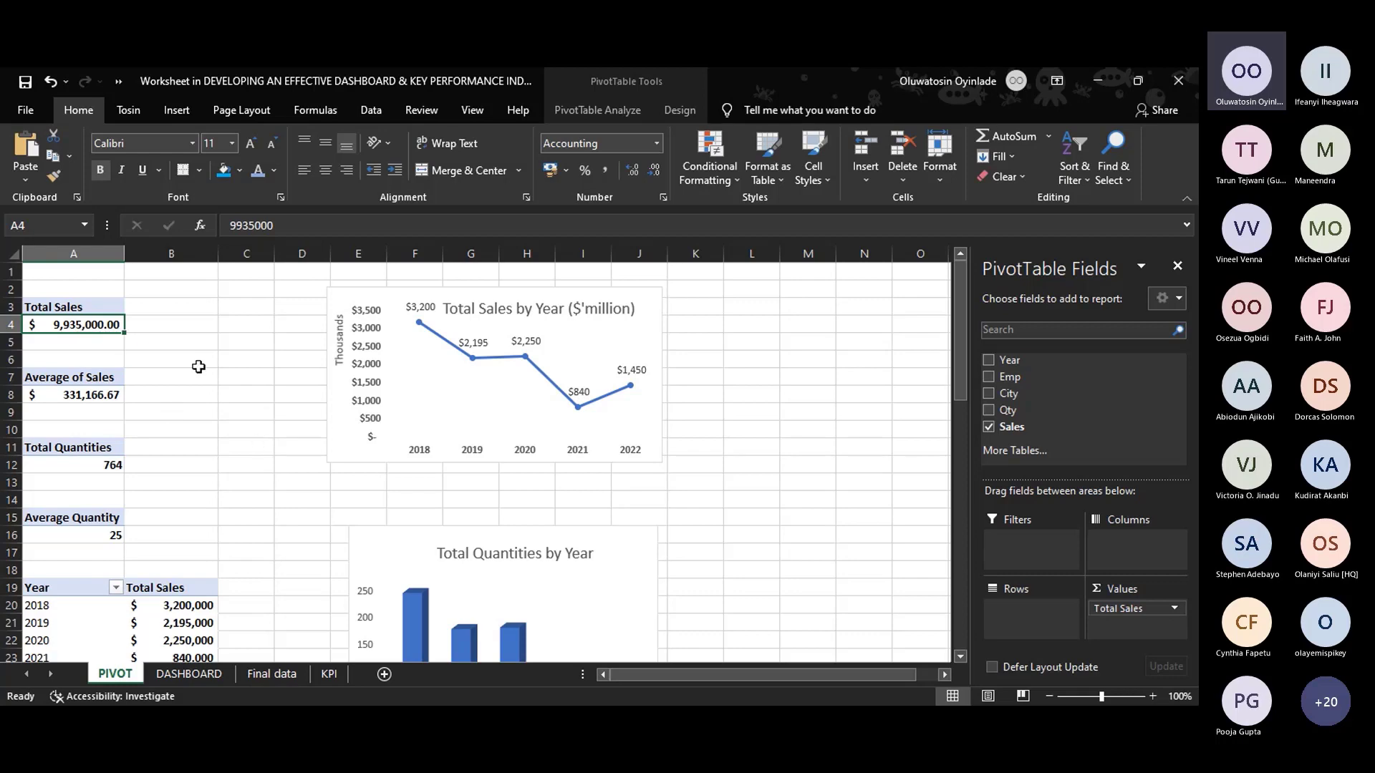
scroll(150, 415, "down", 6)
scroll(151, 415, "up", 6)
left_click(677, 111)
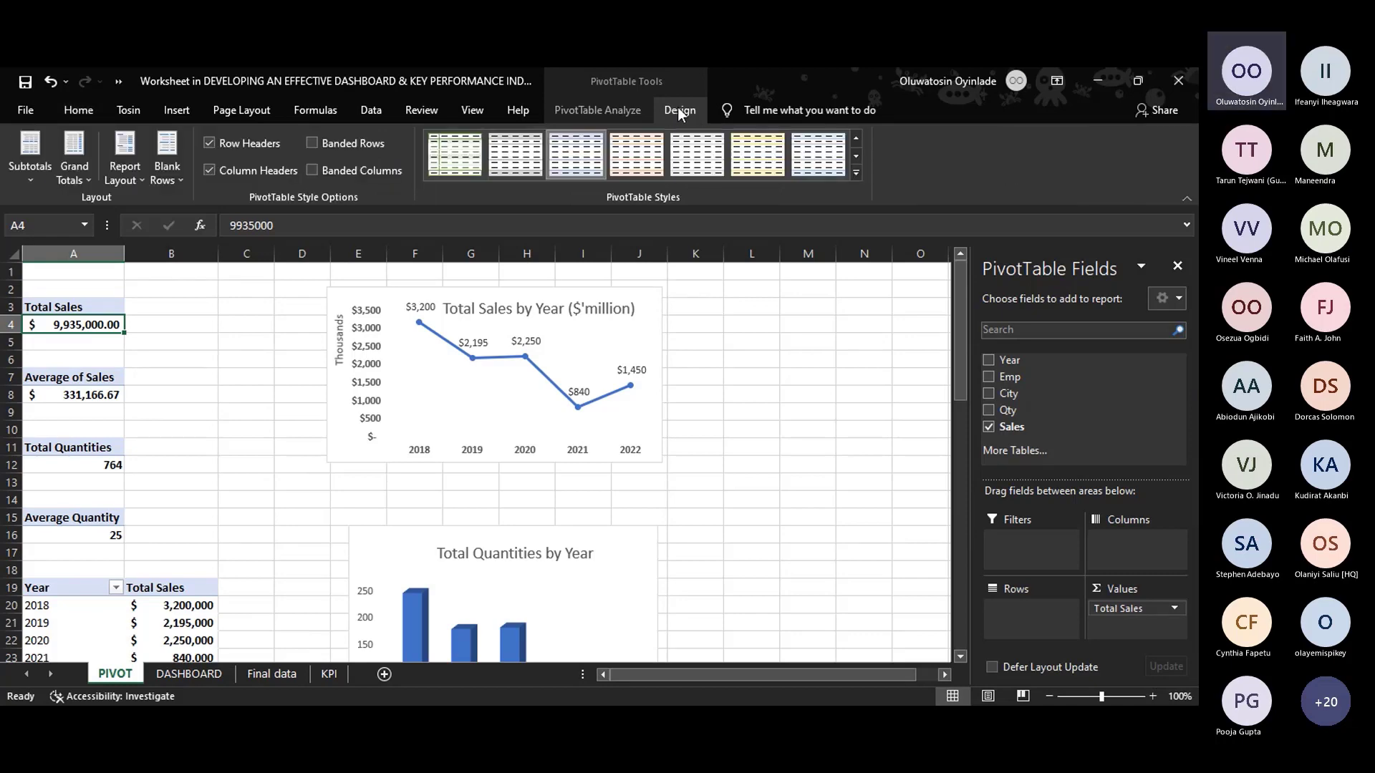
left_click(170, 107)
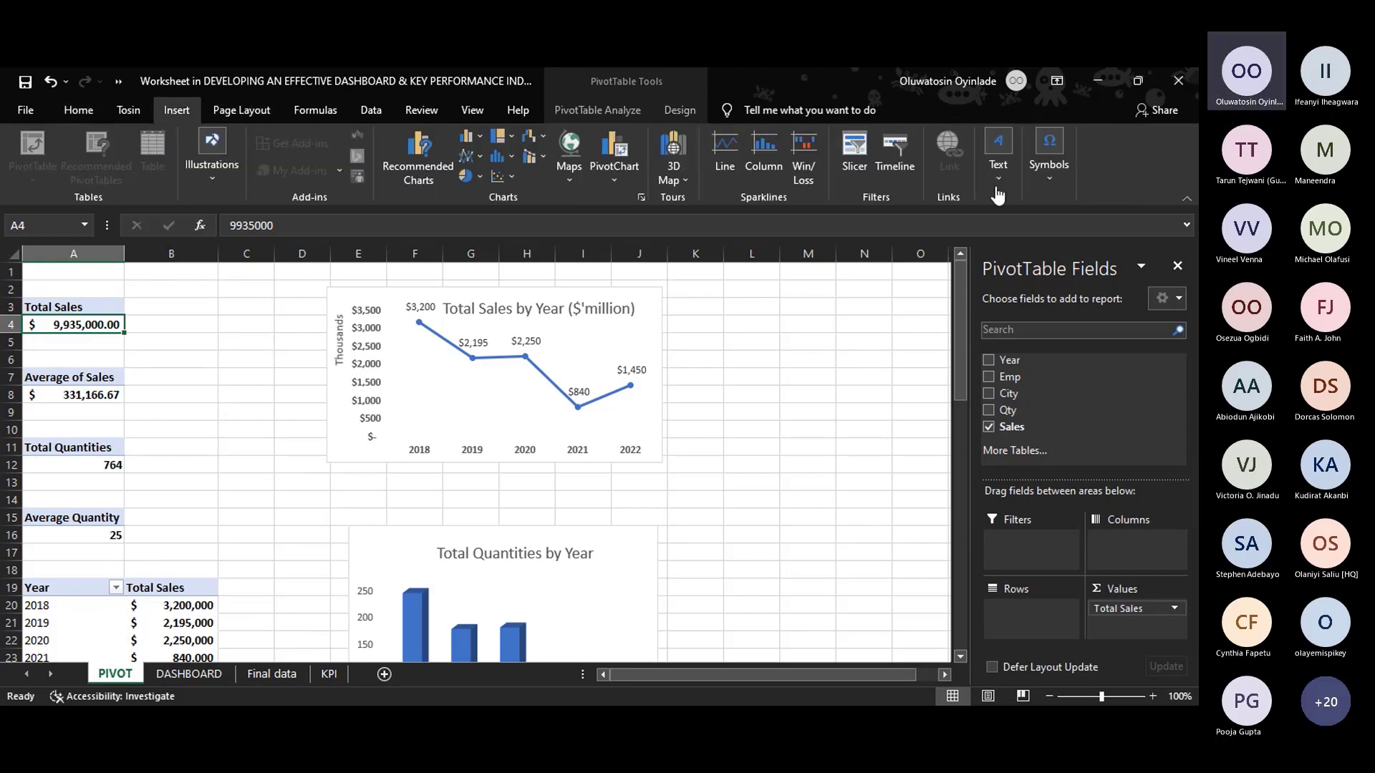
left_click(852, 166)
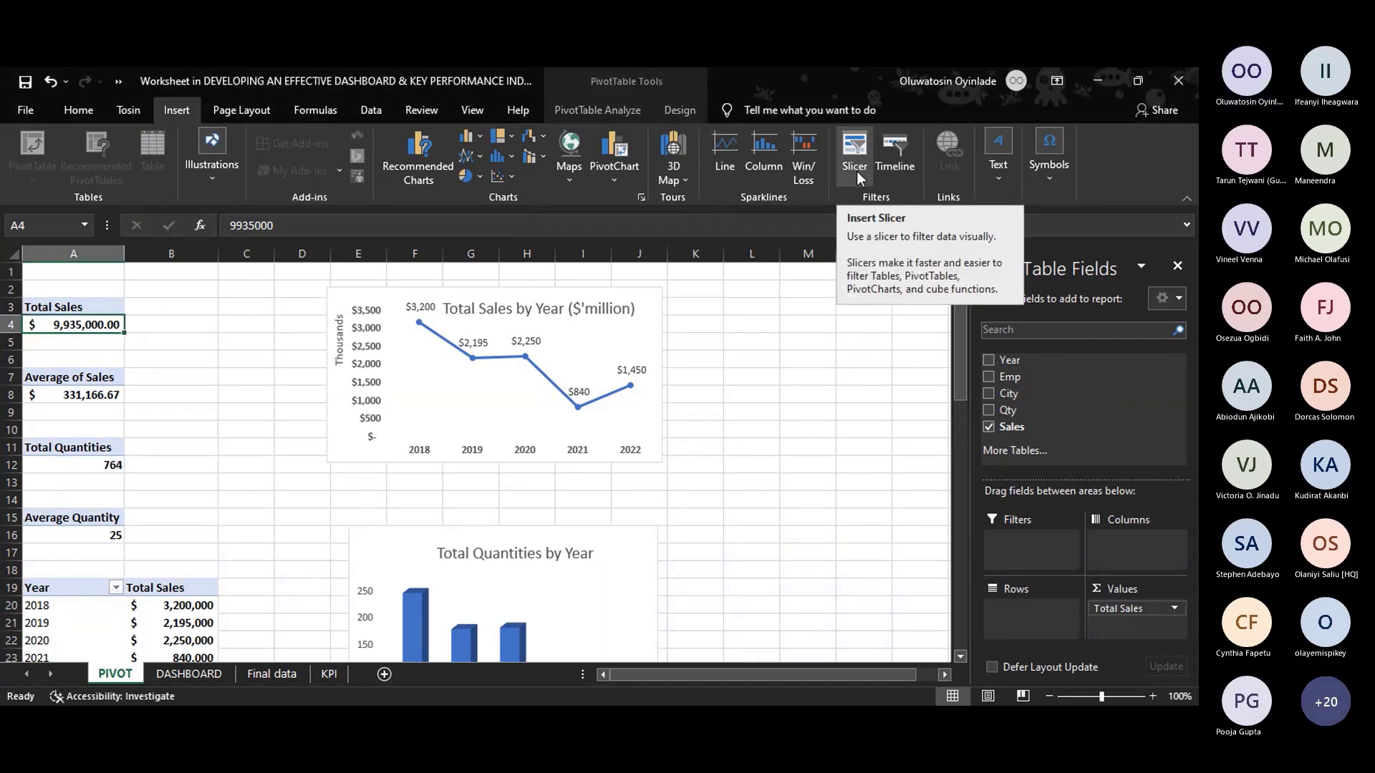
left_click(856, 172)
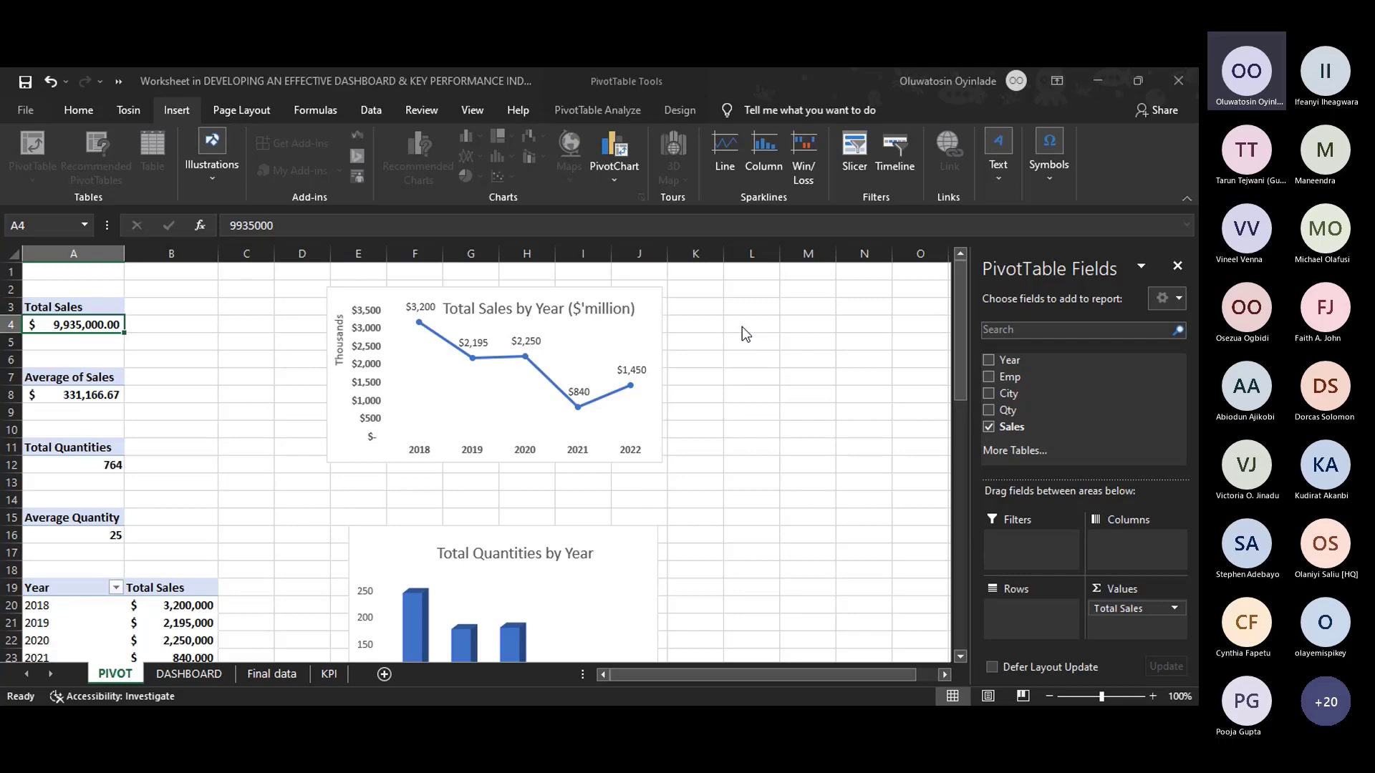
left_click(811, 653)
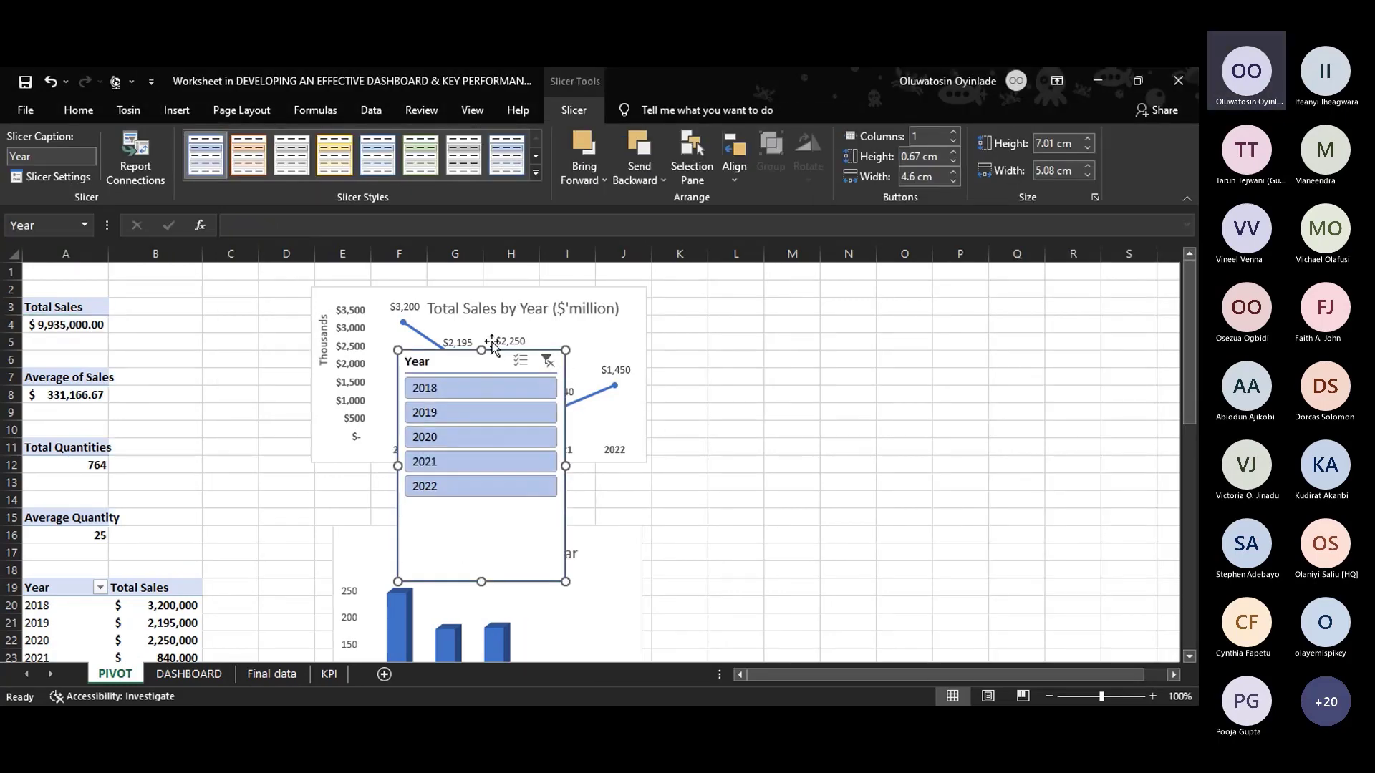
Move the Year slicer beside the Total Sales by Year chart and reduce its height to about 4.92 cm.
left_click_drag(491, 346, 793, 289)
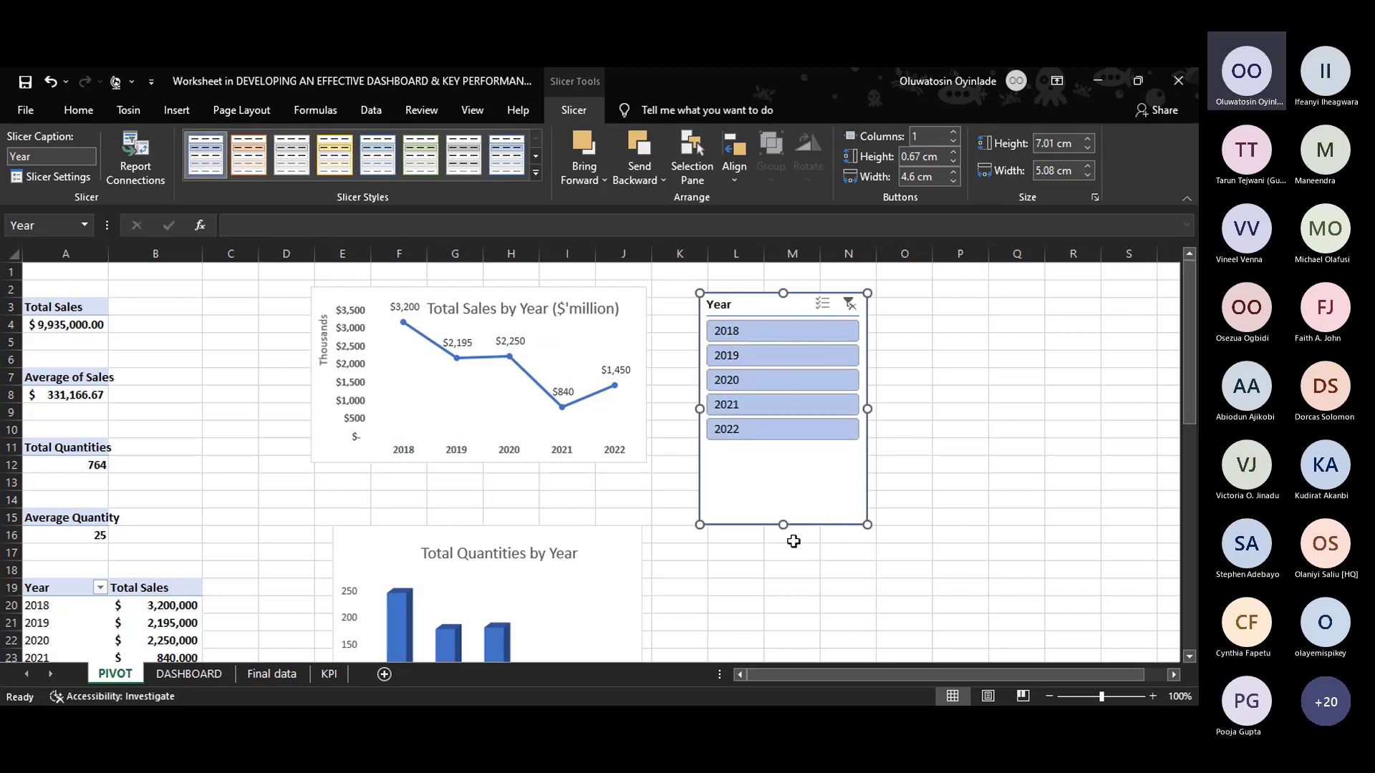
left_click_drag(783, 525, 794, 455)
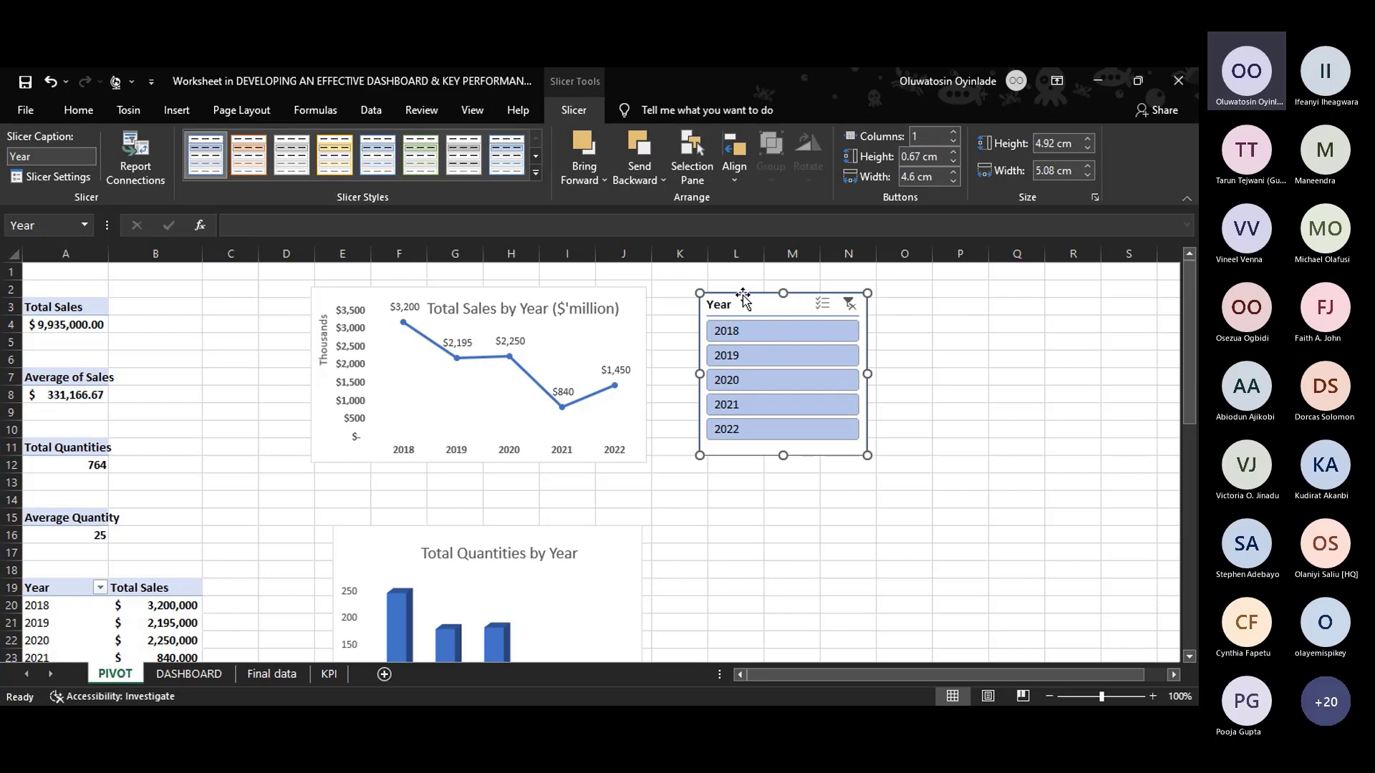
Connect the Year slicer to the other pivot tables through its report connections.
left_click(70, 179)
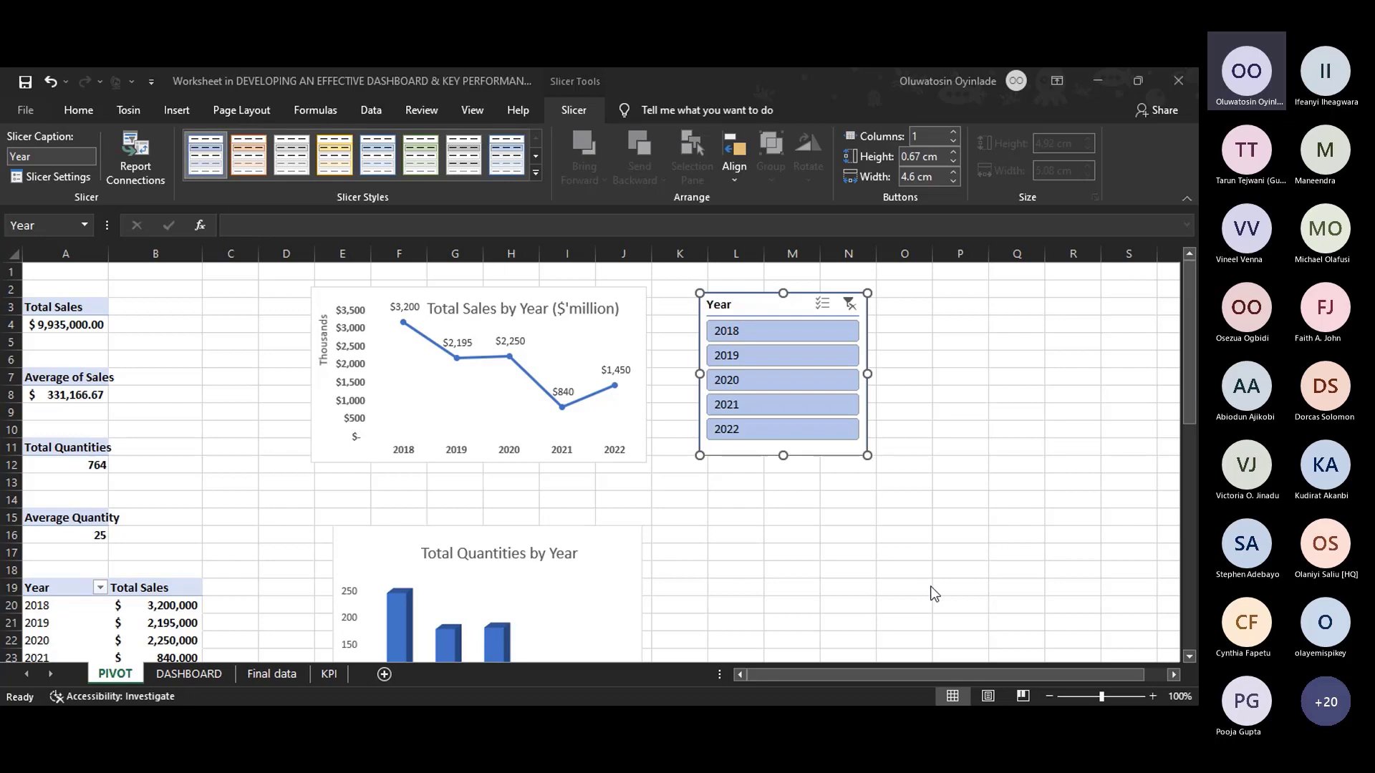
left_click(139, 176)
Copy the Year slicer and paste it on the DASHBOARD sheet next to the charts.
right_click(742, 290)
left_click(786, 330)
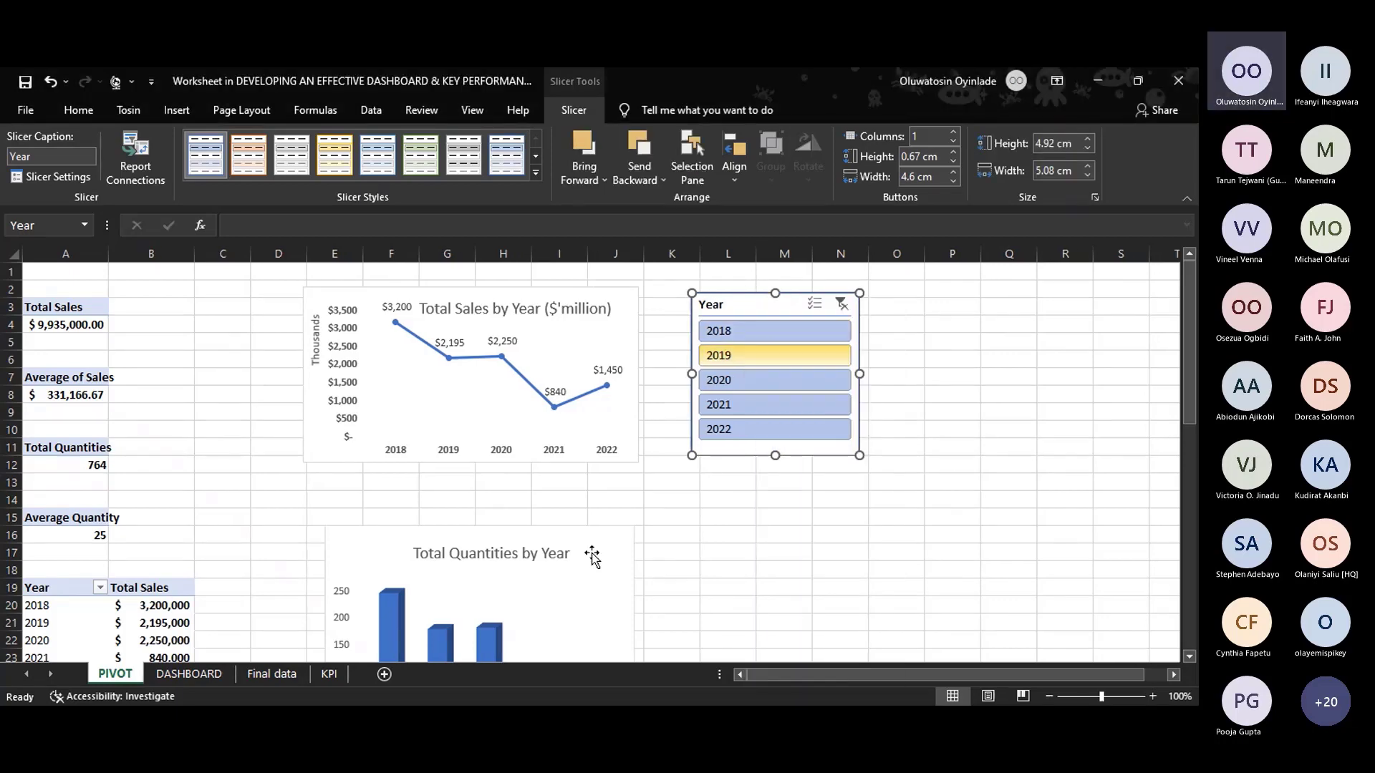
left_click(214, 673)
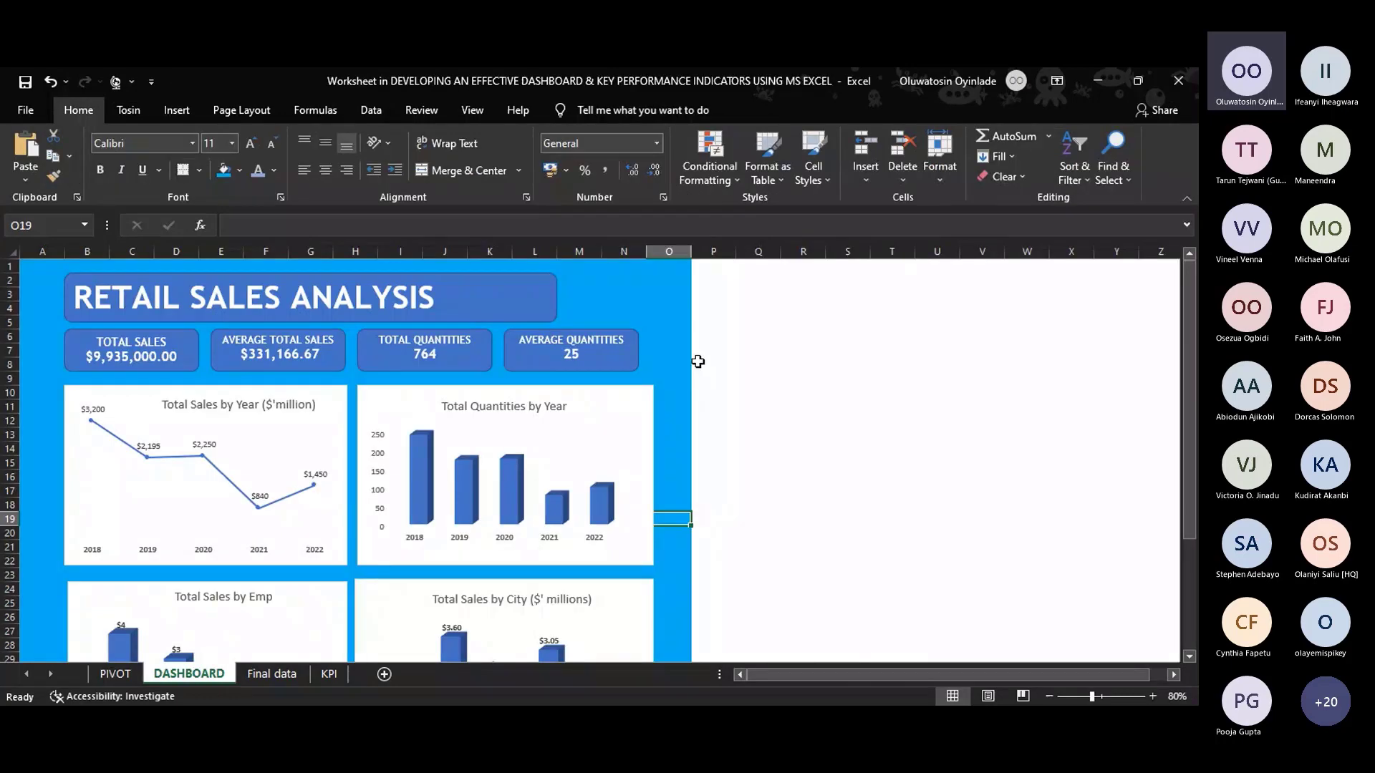
left_click(684, 393)
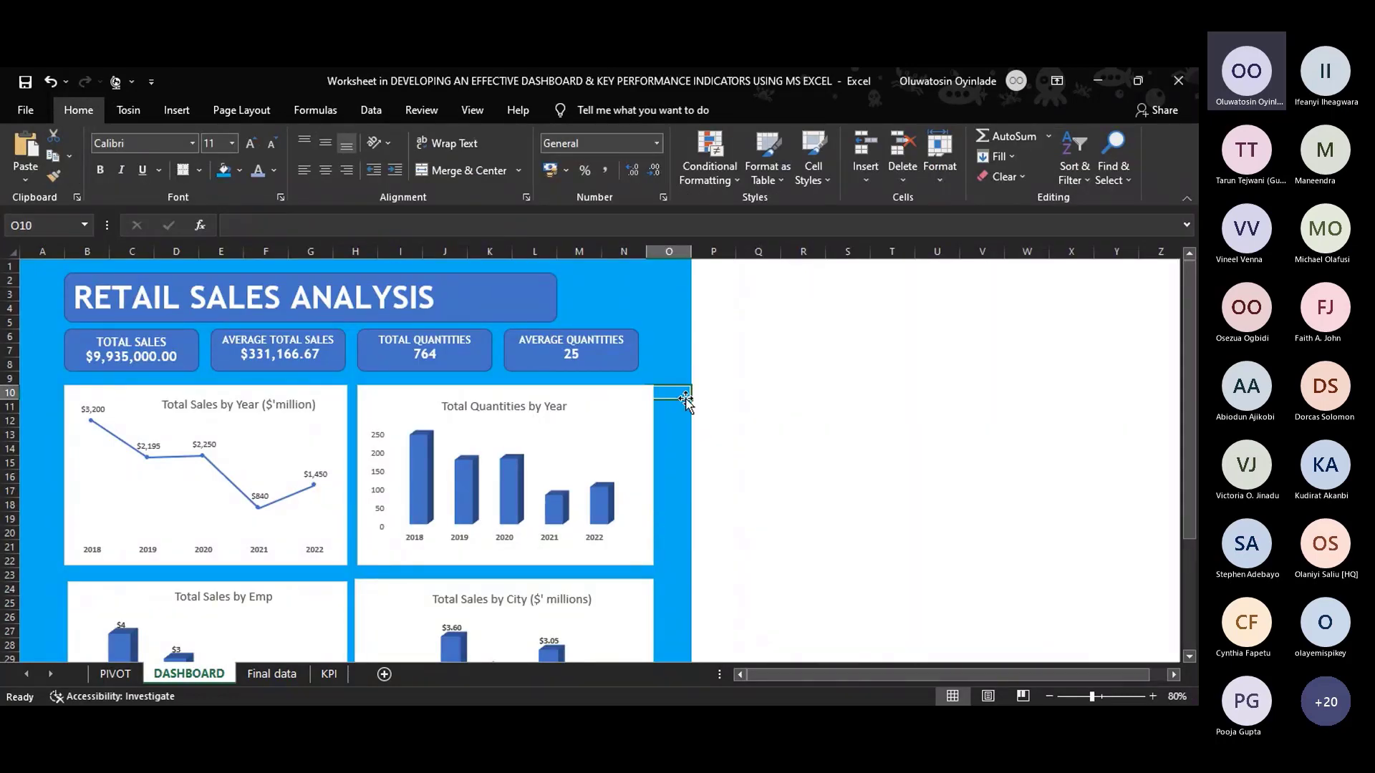
key("ctrl+v")
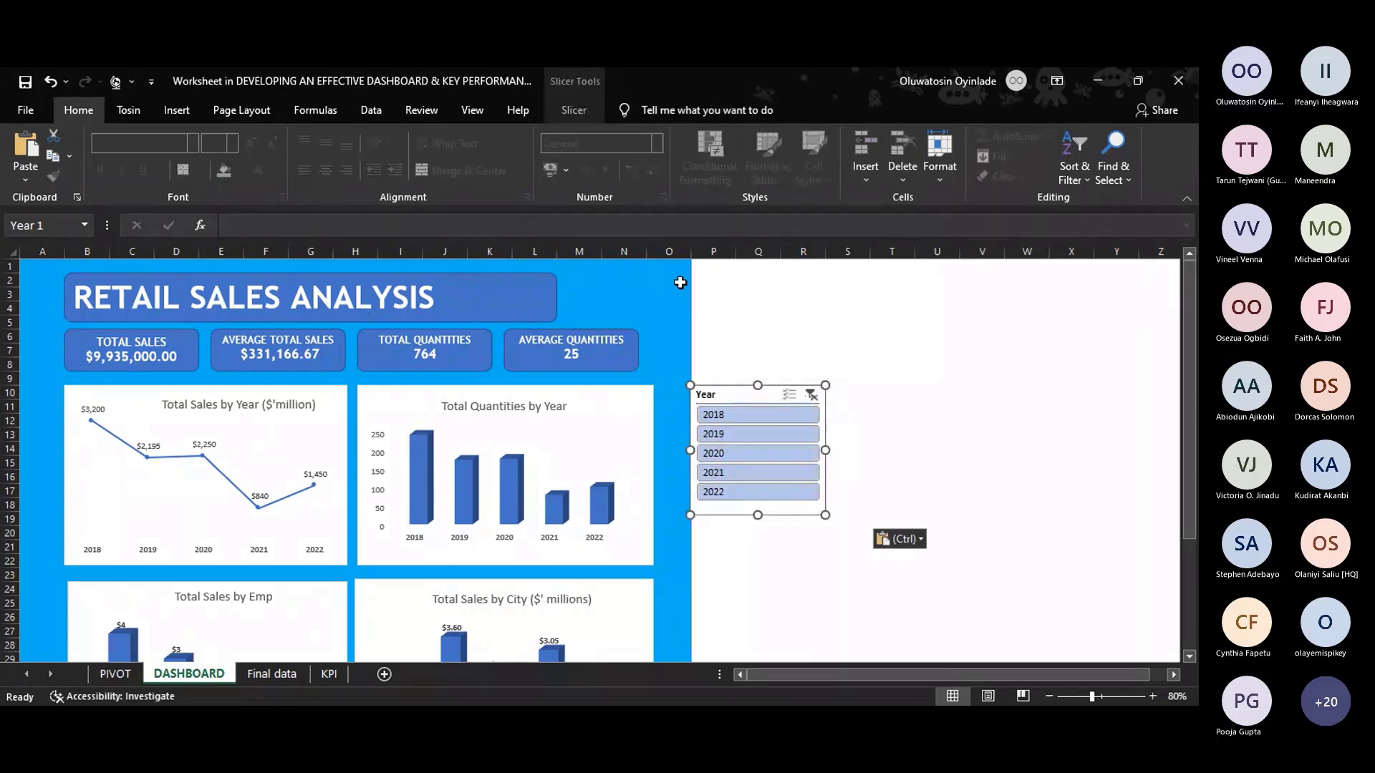
Extend the blue background fill over A1:R38 so that it also covers the area behind the slicer.
left_click_drag(41, 265, 822, 630)
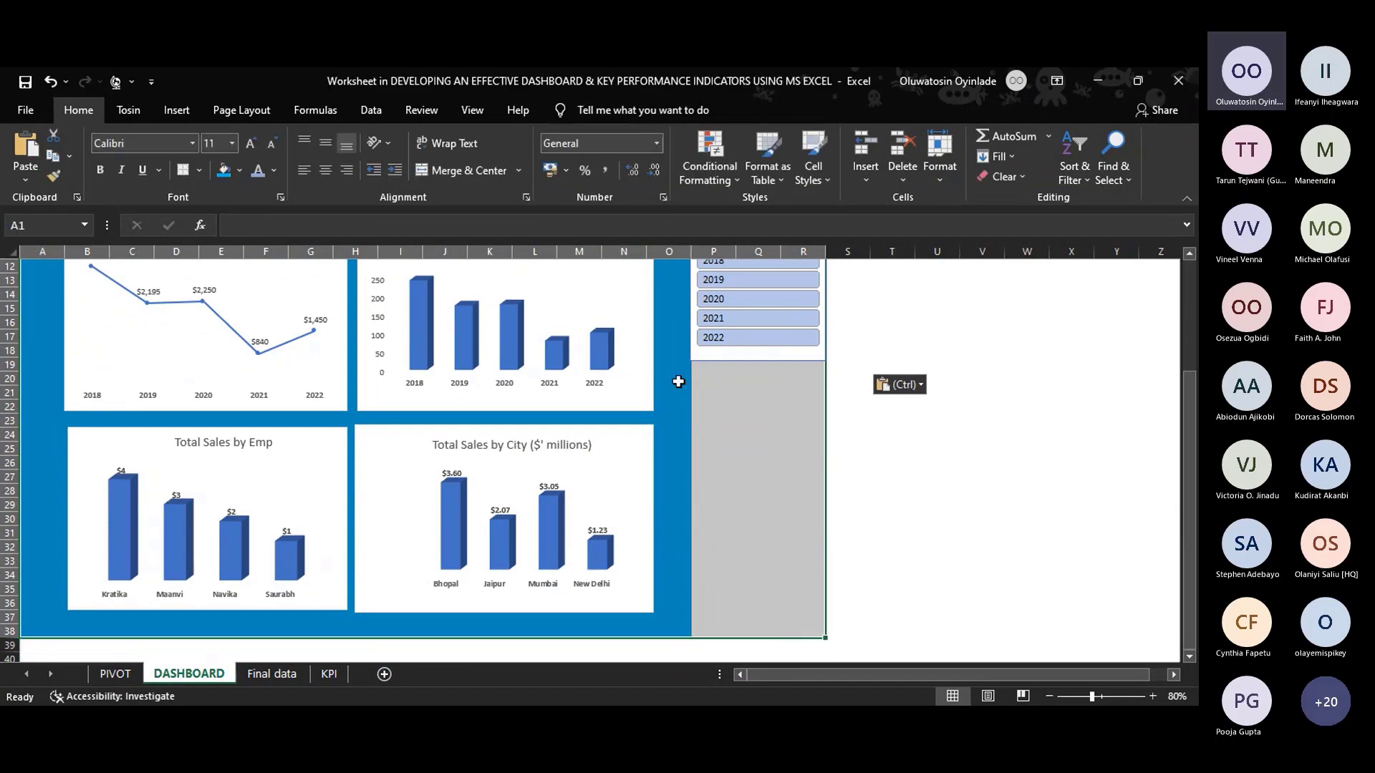
left_click(223, 174)
scroll(745, 332, "up", 4)
left_click(747, 333)
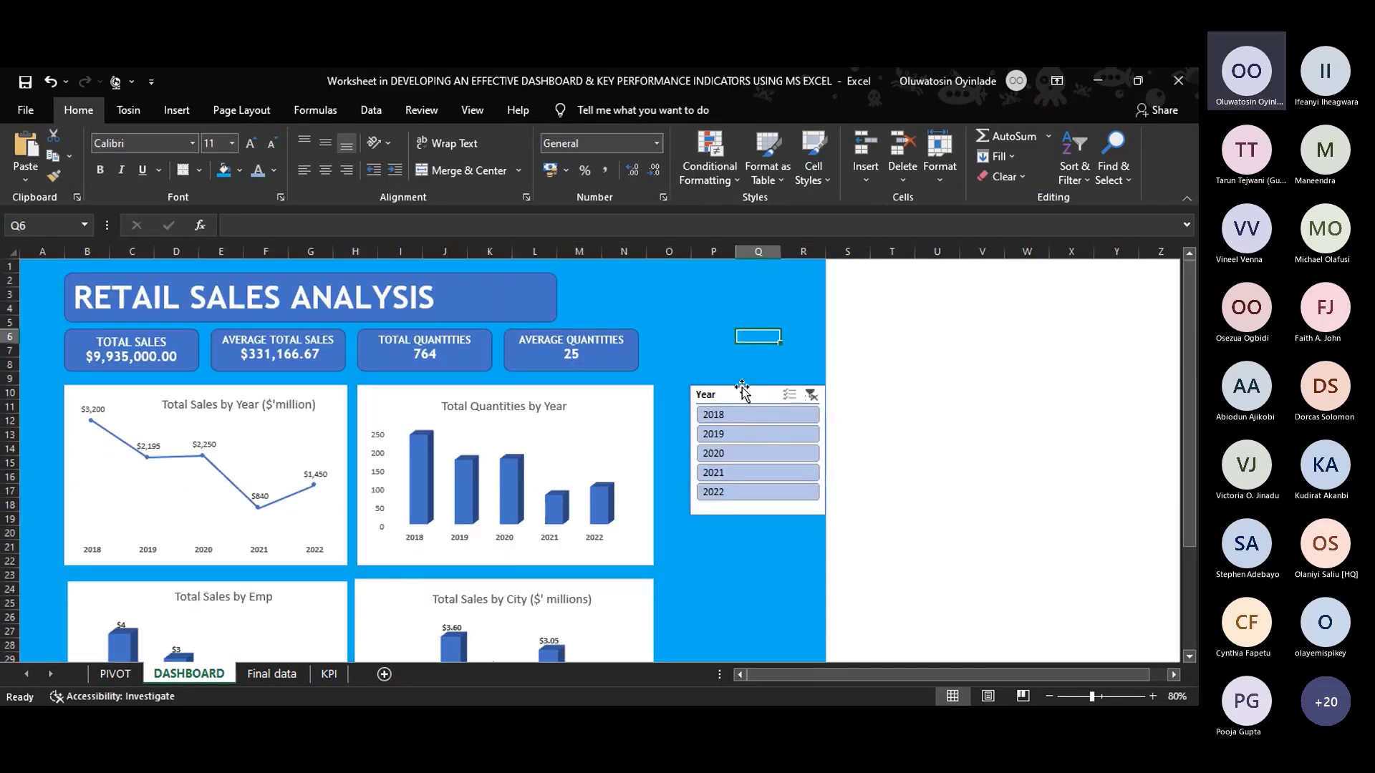
Place the dashboard's Year slicer directly beside the Total Quantities by Year chart, with its top edge aligned.
left_click_drag(740, 391, 727, 386)
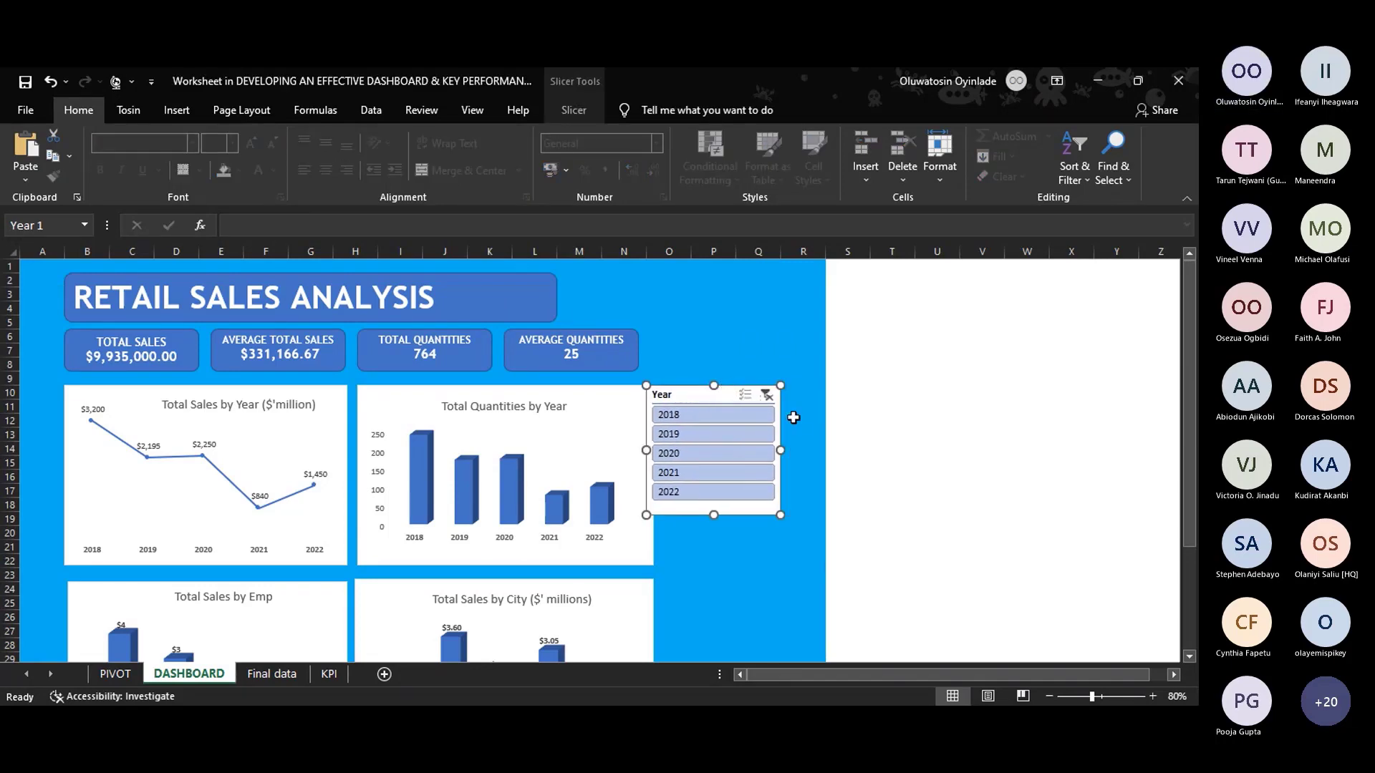
left_click_drag(691, 391, 709, 399)
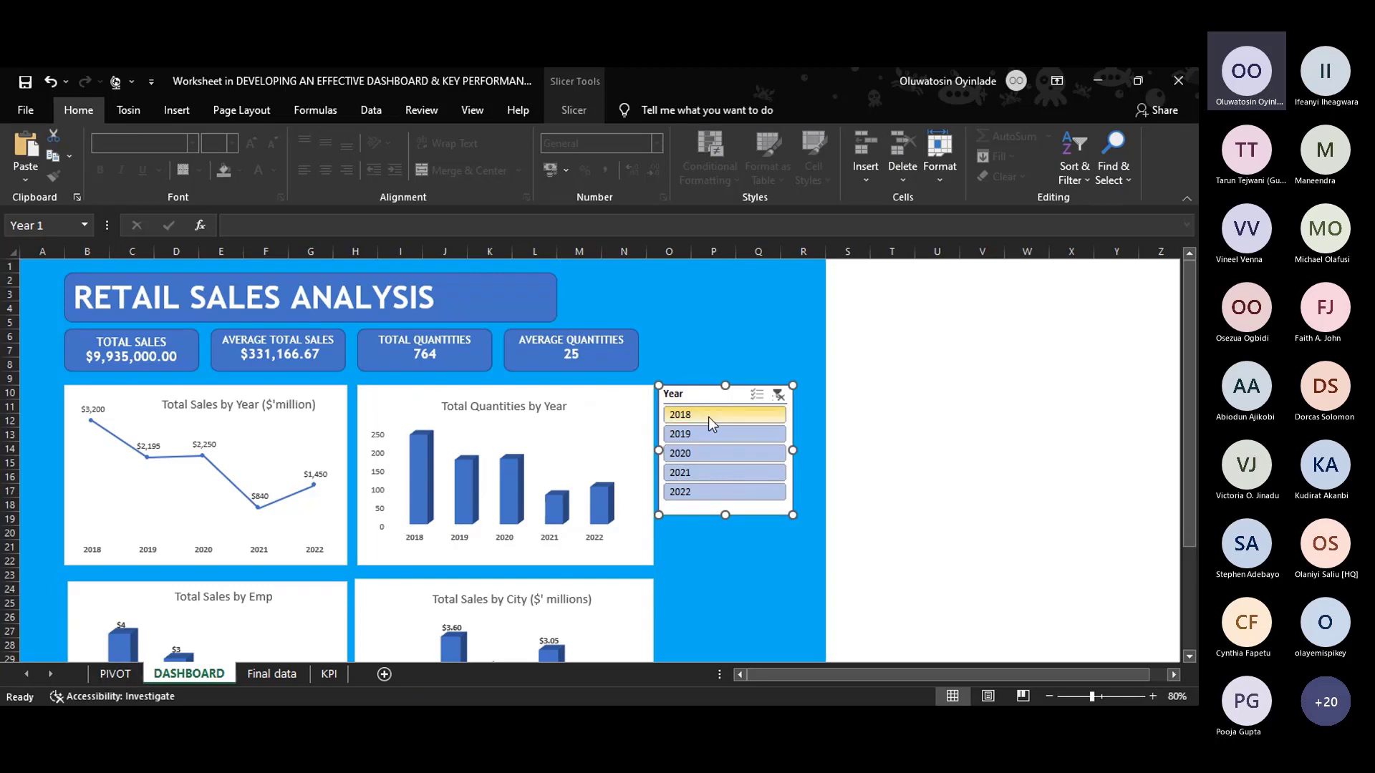
Make the title of the dashboard's Total Quantities by Year chart bold.
left_click(458, 406)
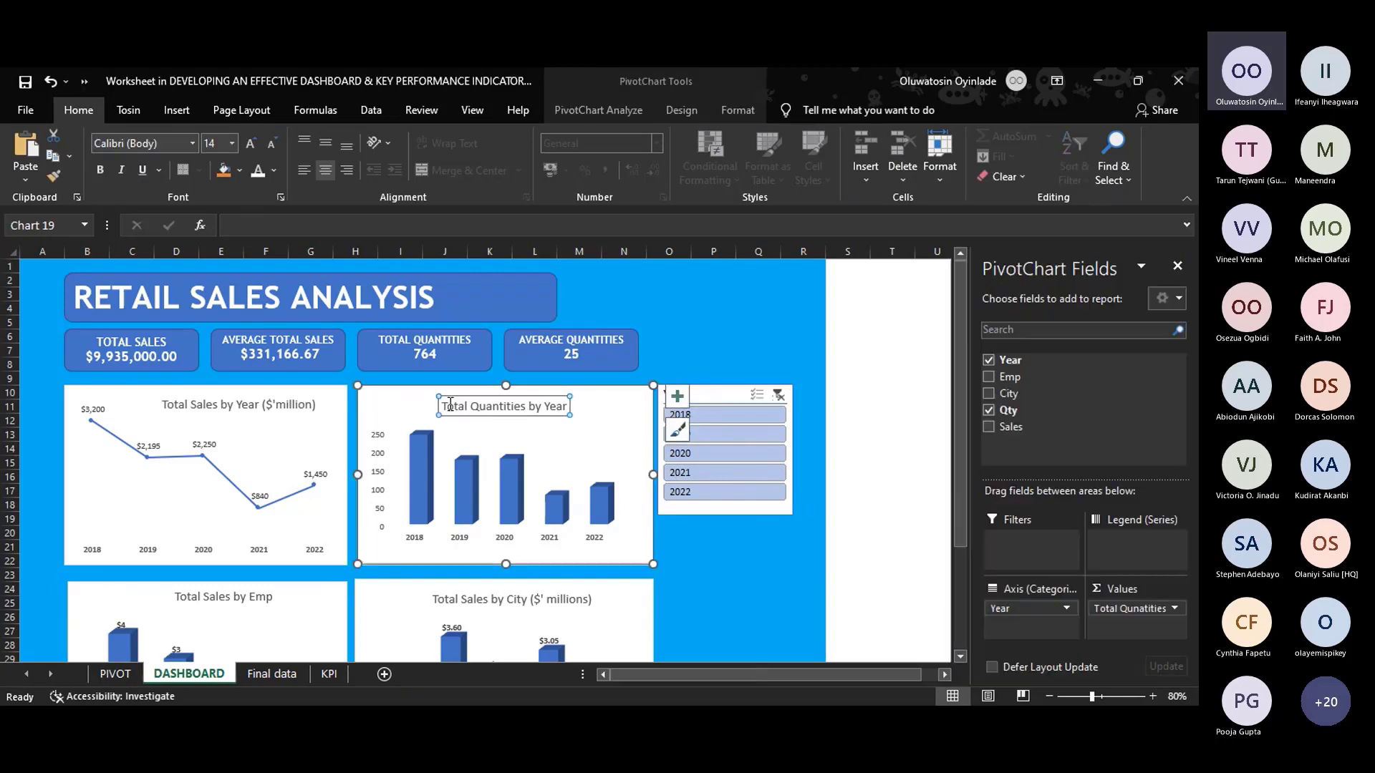
key("ctrl+b")
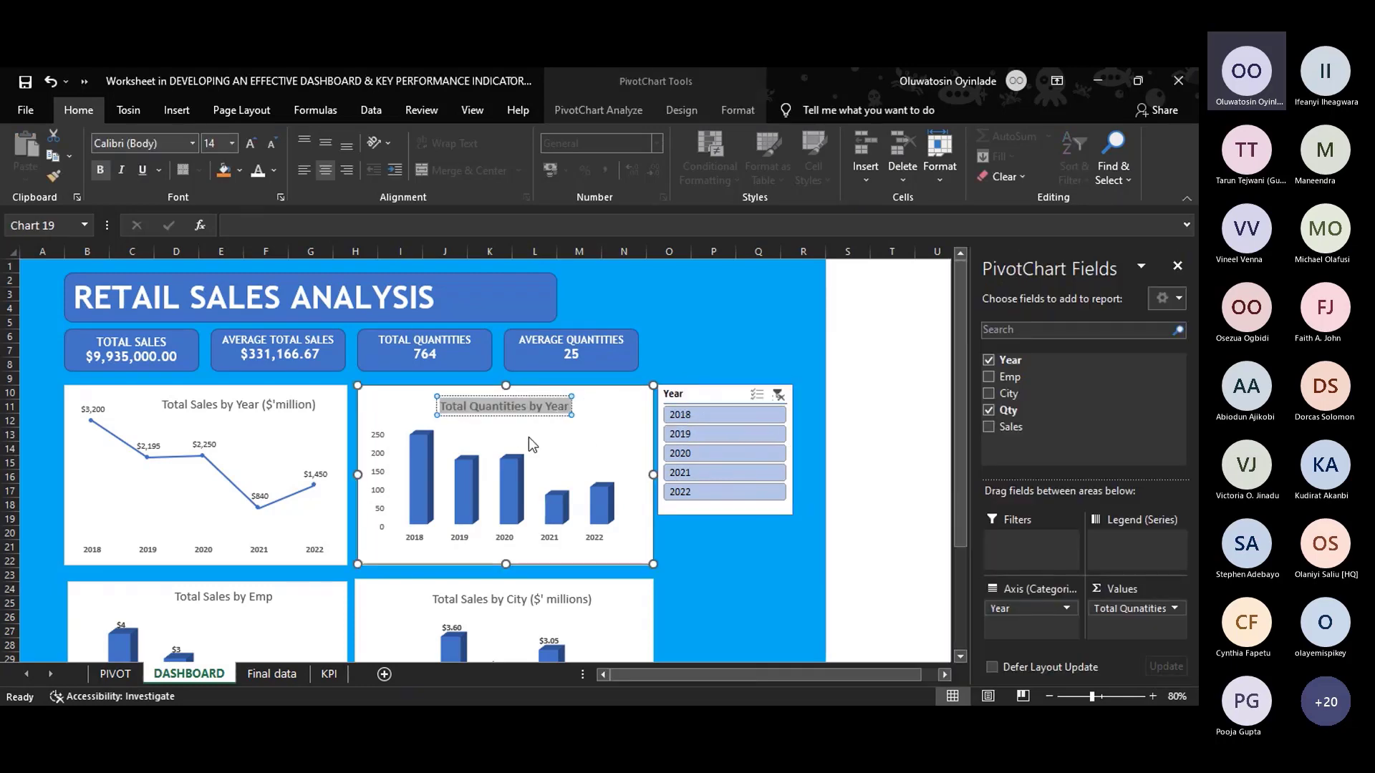
left_click(380, 481)
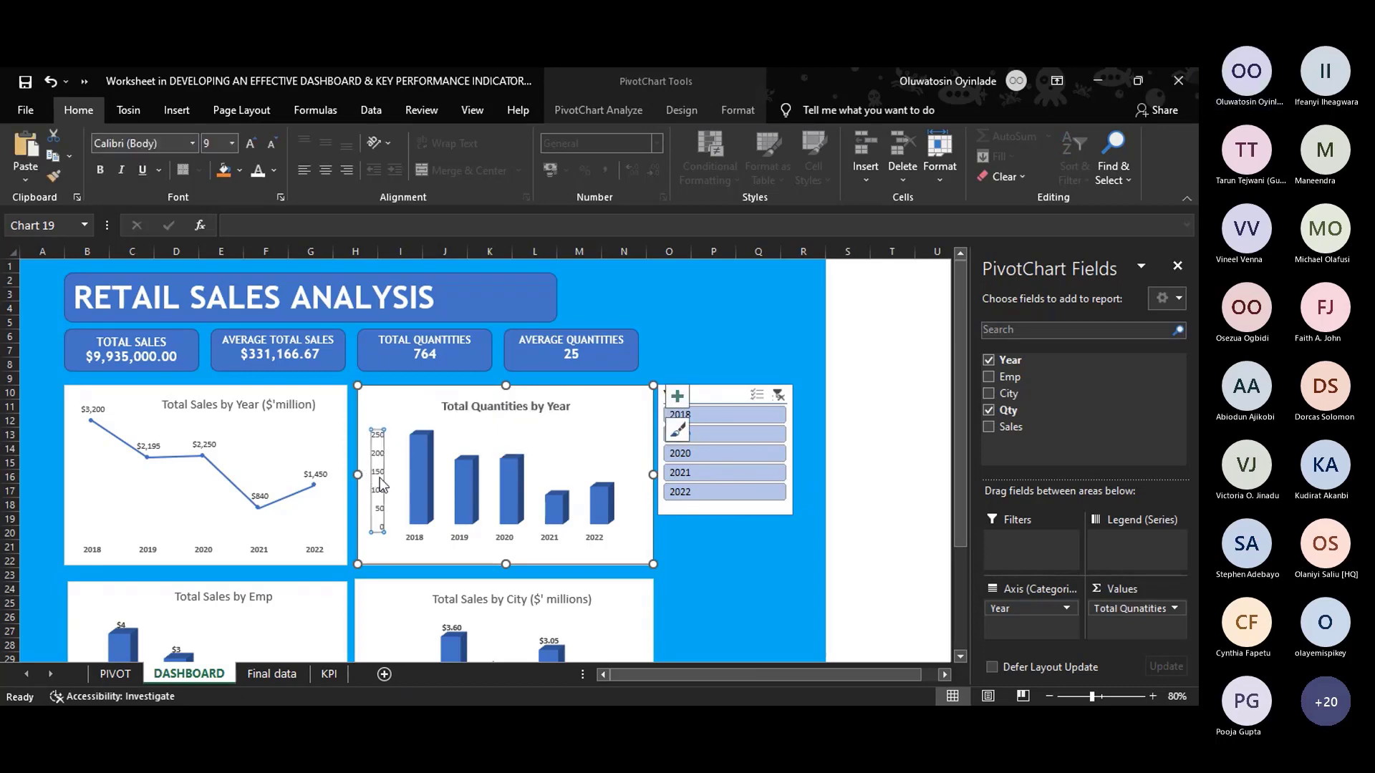
left_click(610, 422)
Test the Year slicer by filtering the dashboard to 2018 and to 2019, checking the charts.
left_click(721, 415)
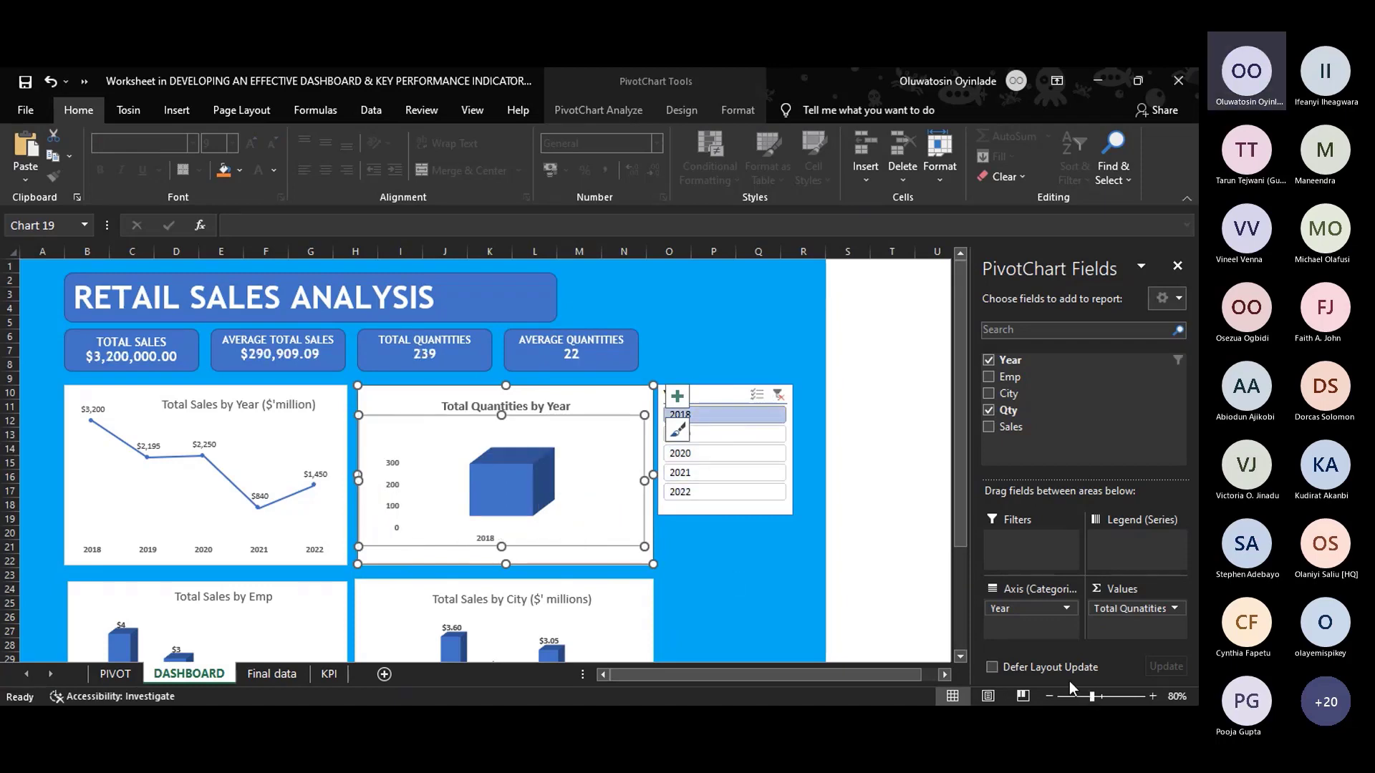
left_click_drag(1091, 696, 1082, 696)
scroll(830, 569, "down", 1)
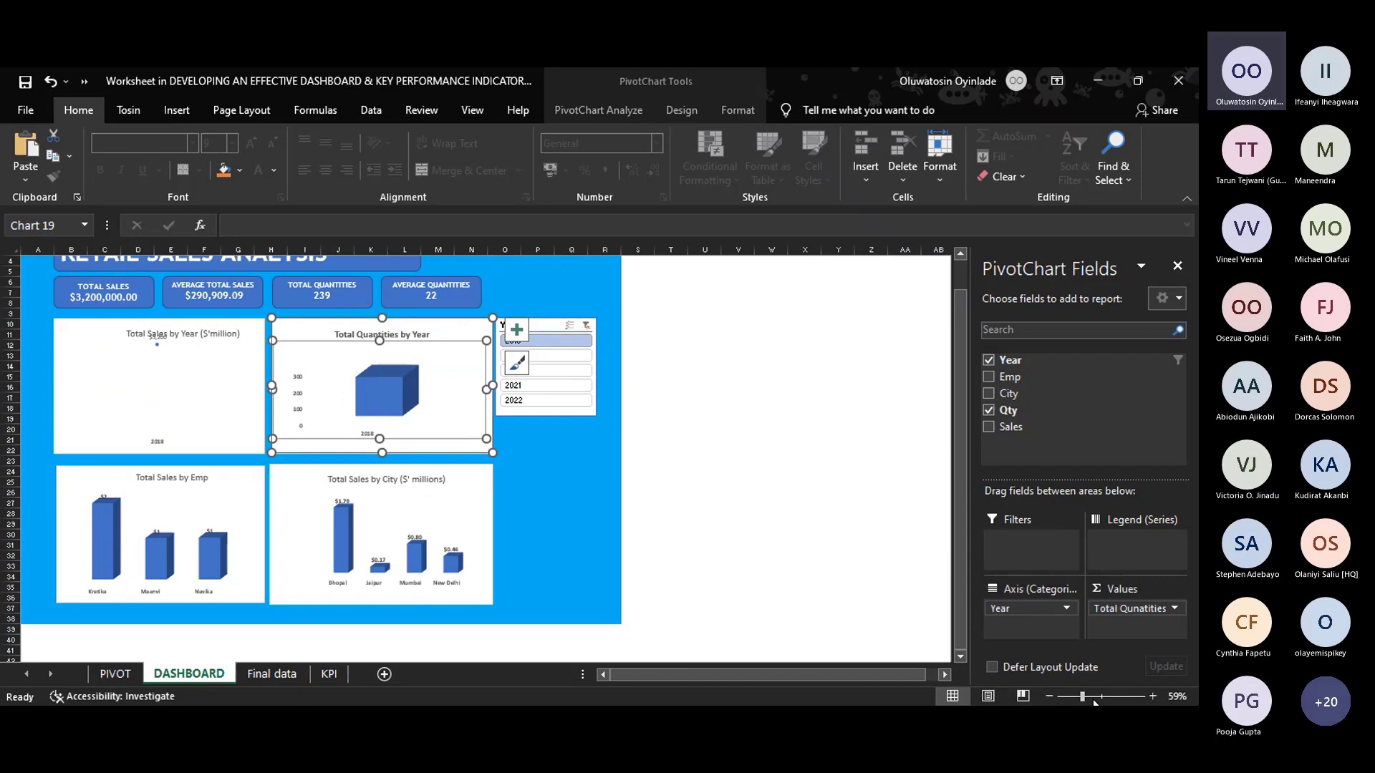
left_click_drag(1082, 698, 1086, 699)
left_click(621, 471)
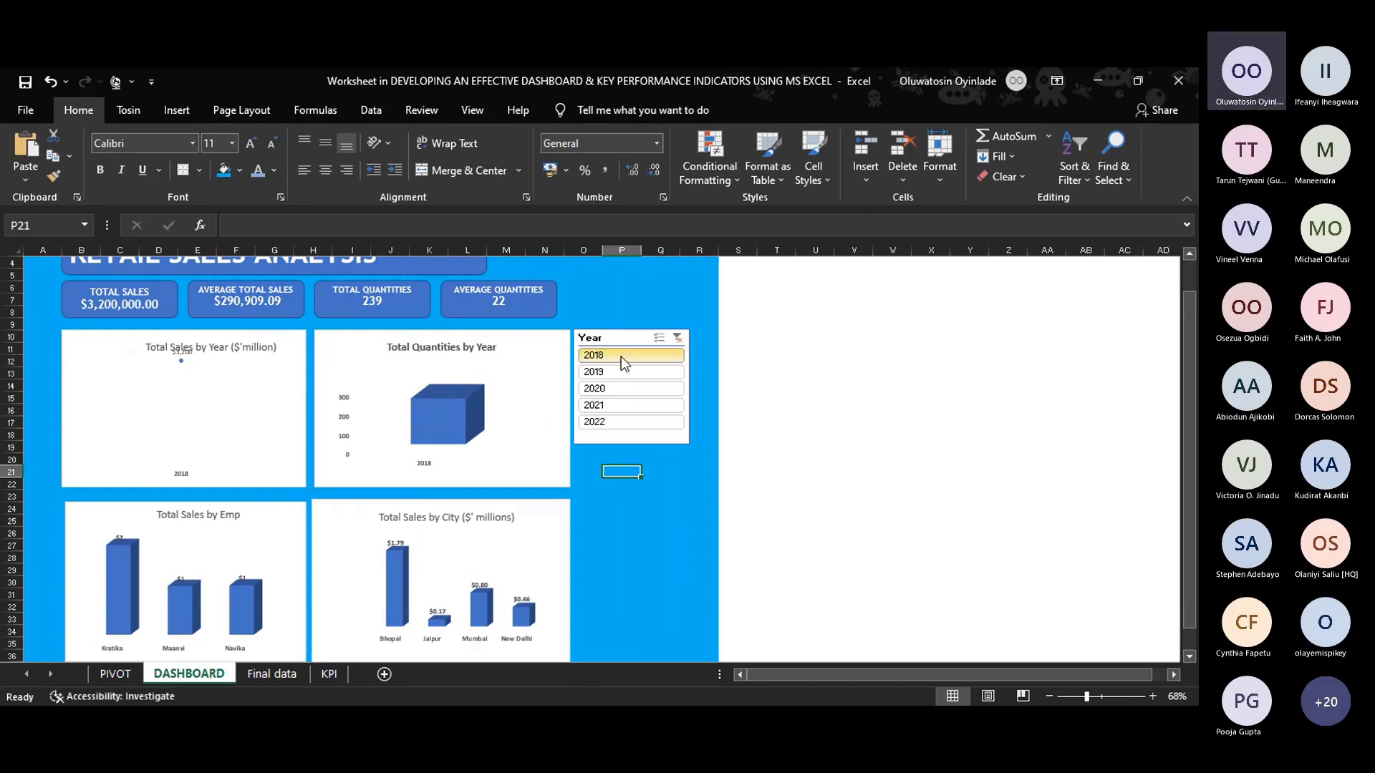
left_click(182, 357)
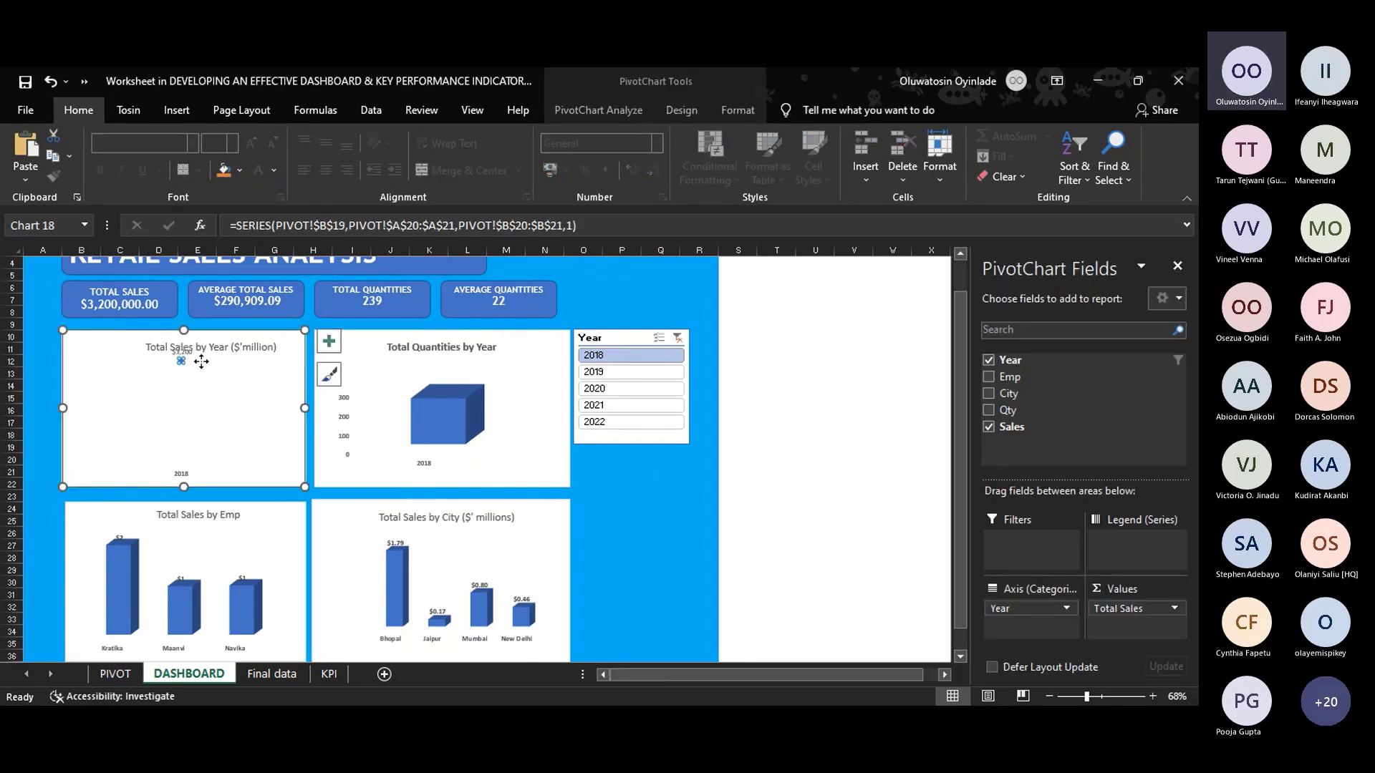
left_click(202, 361)
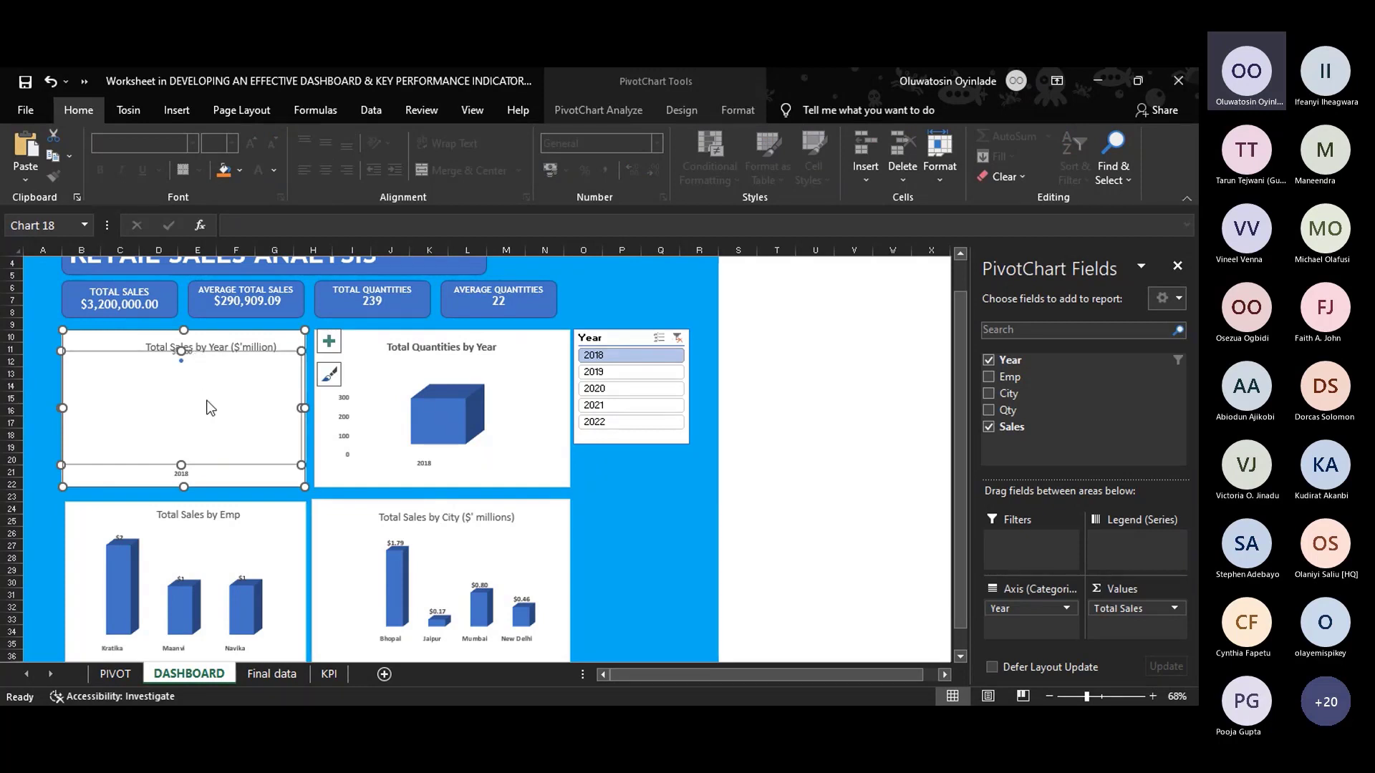
left_click(608, 375)
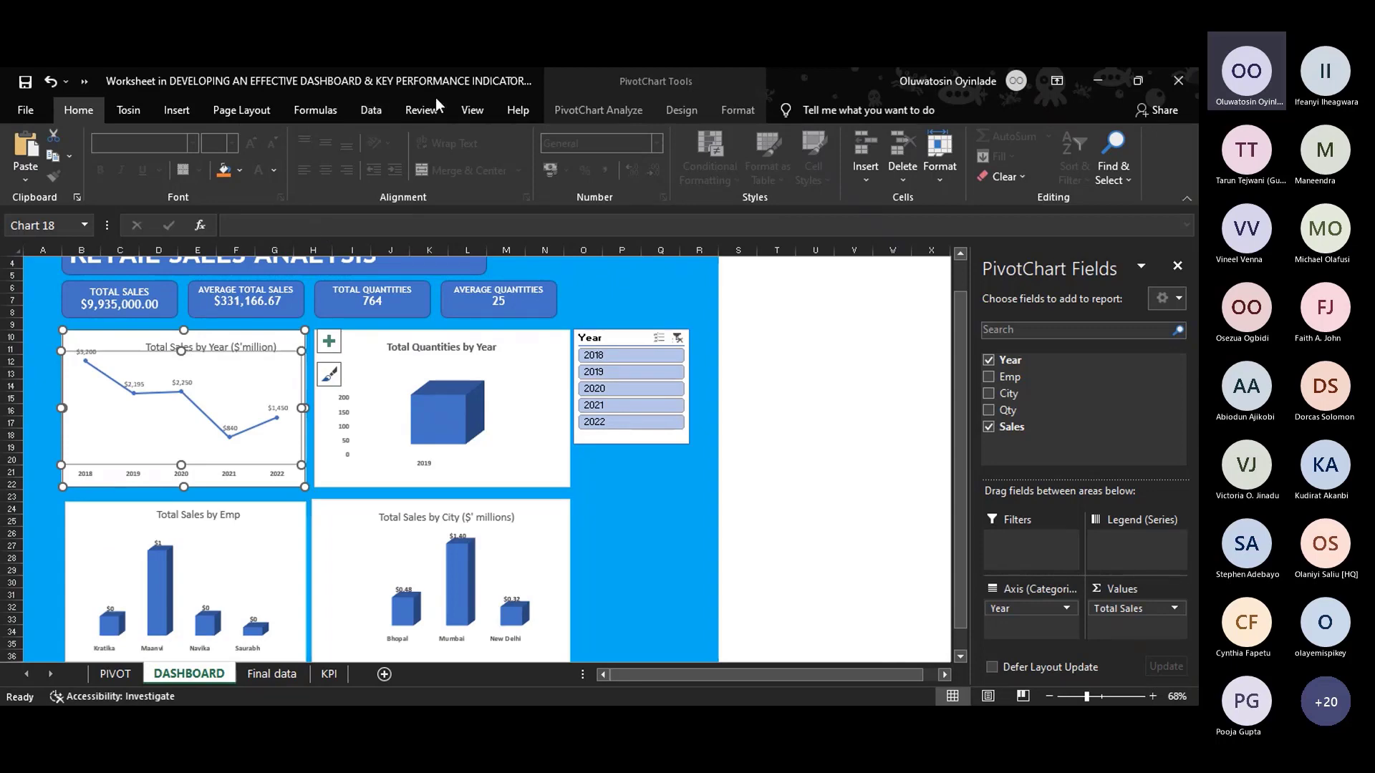
left_click(380, 108)
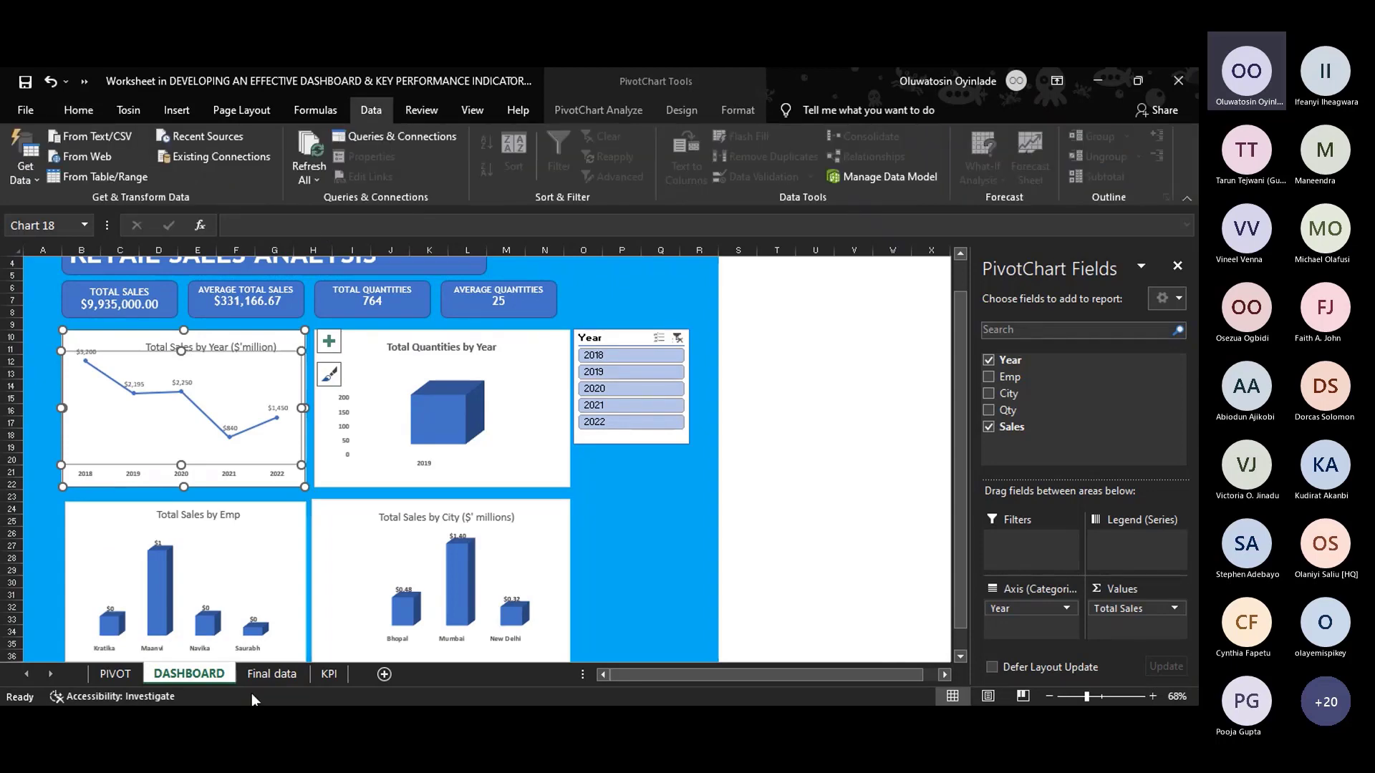
left_click(114, 674)
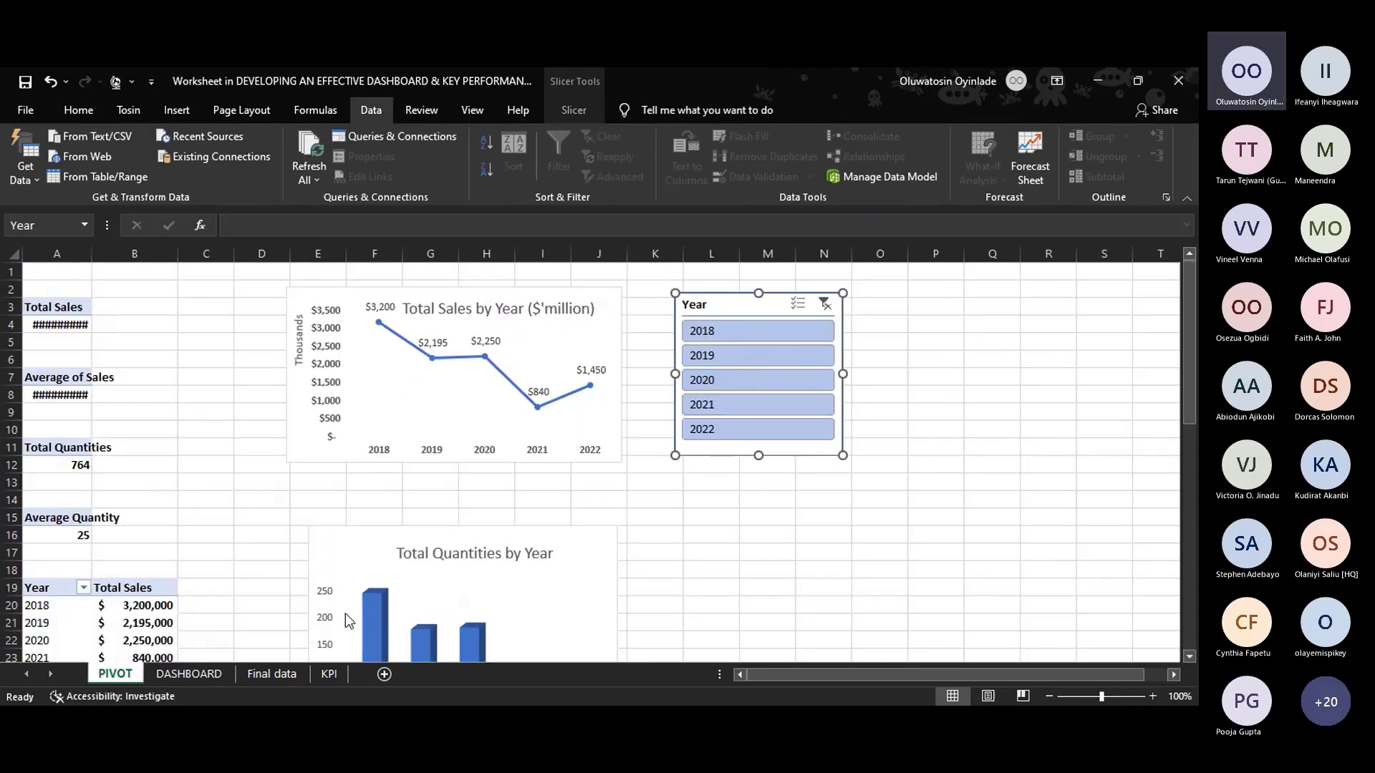
left_click(541, 369)
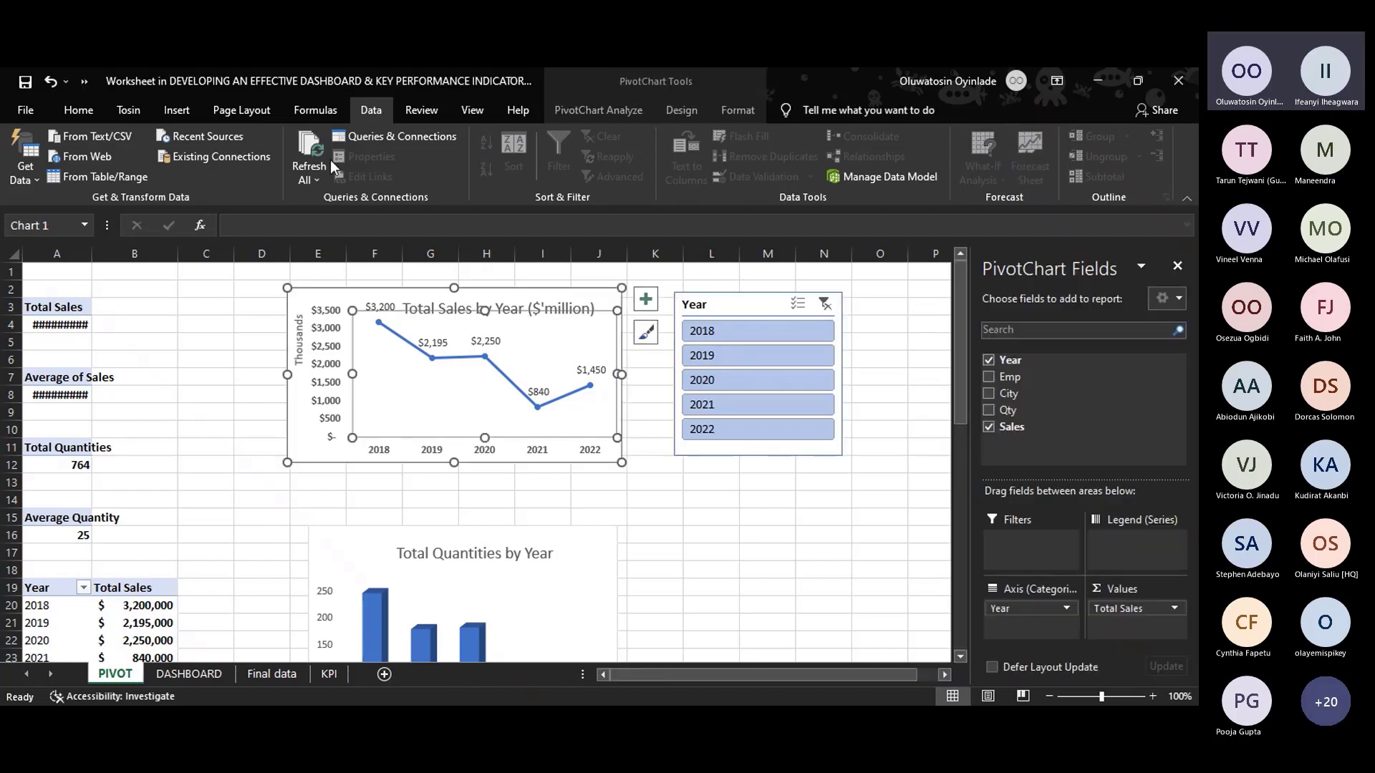
left_click(80, 109)
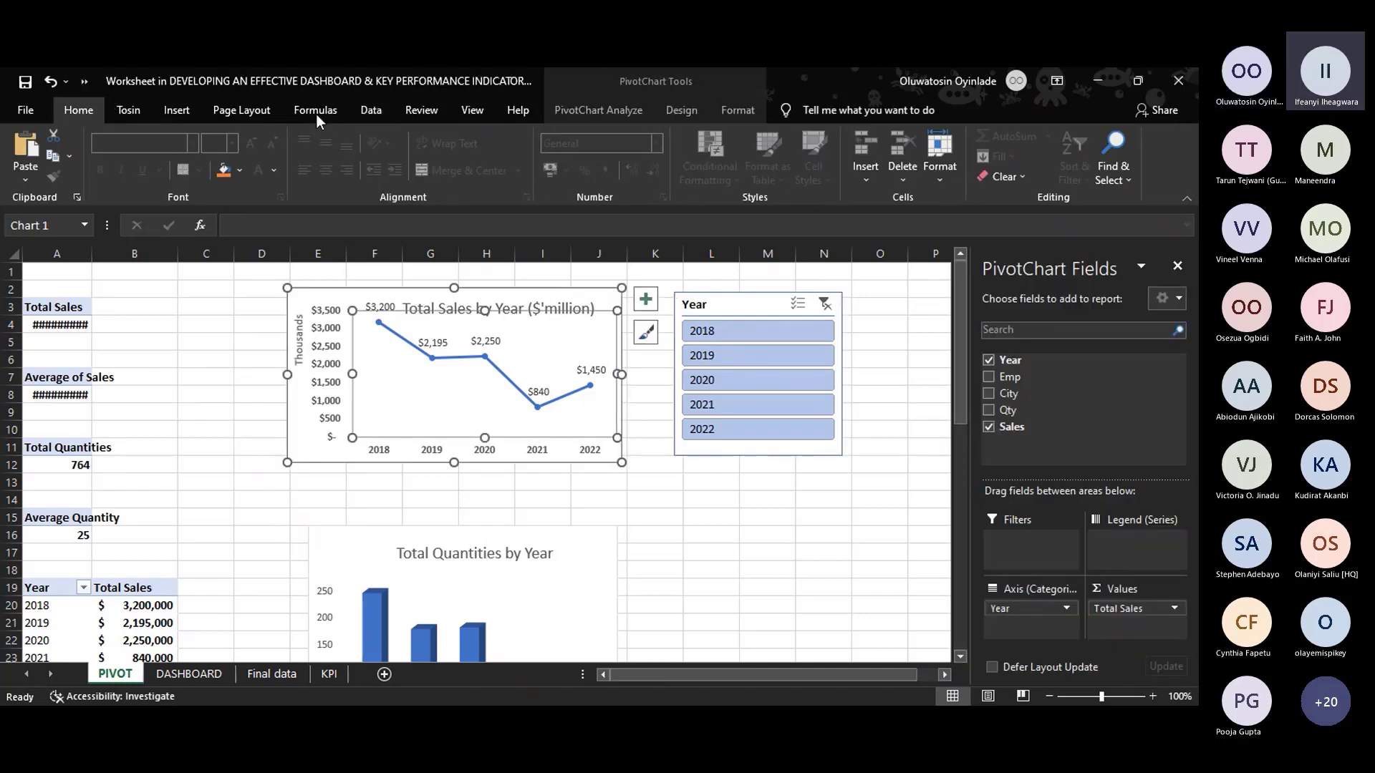
left_click(509, 375)
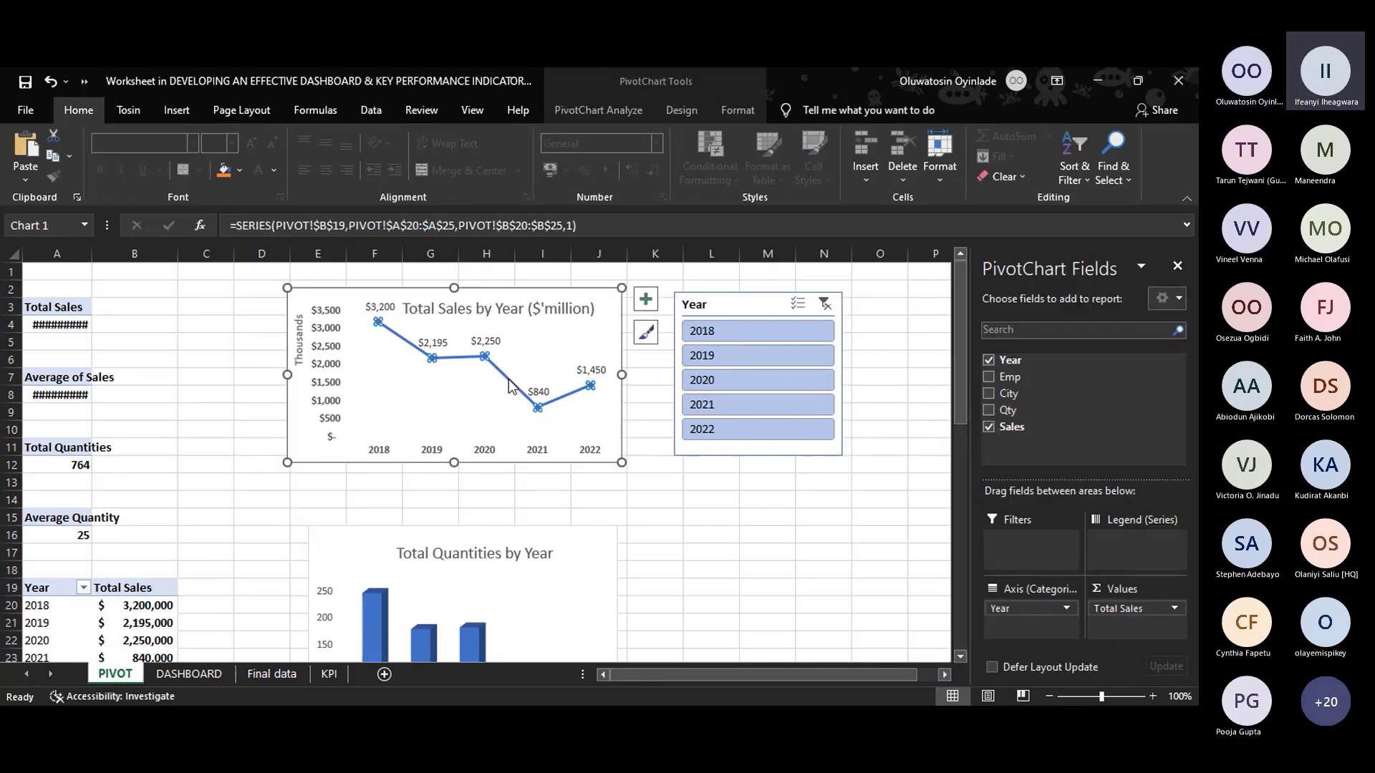
left_click(492, 436)
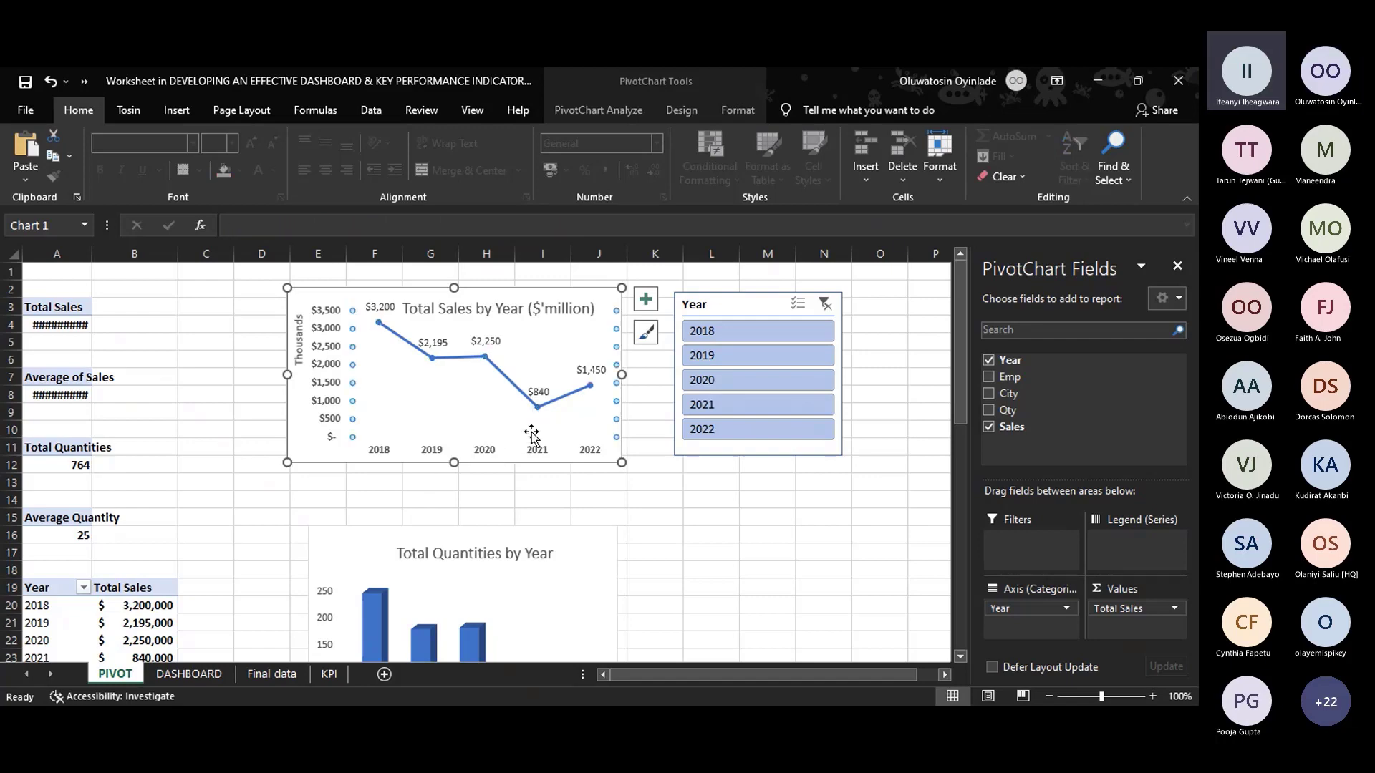
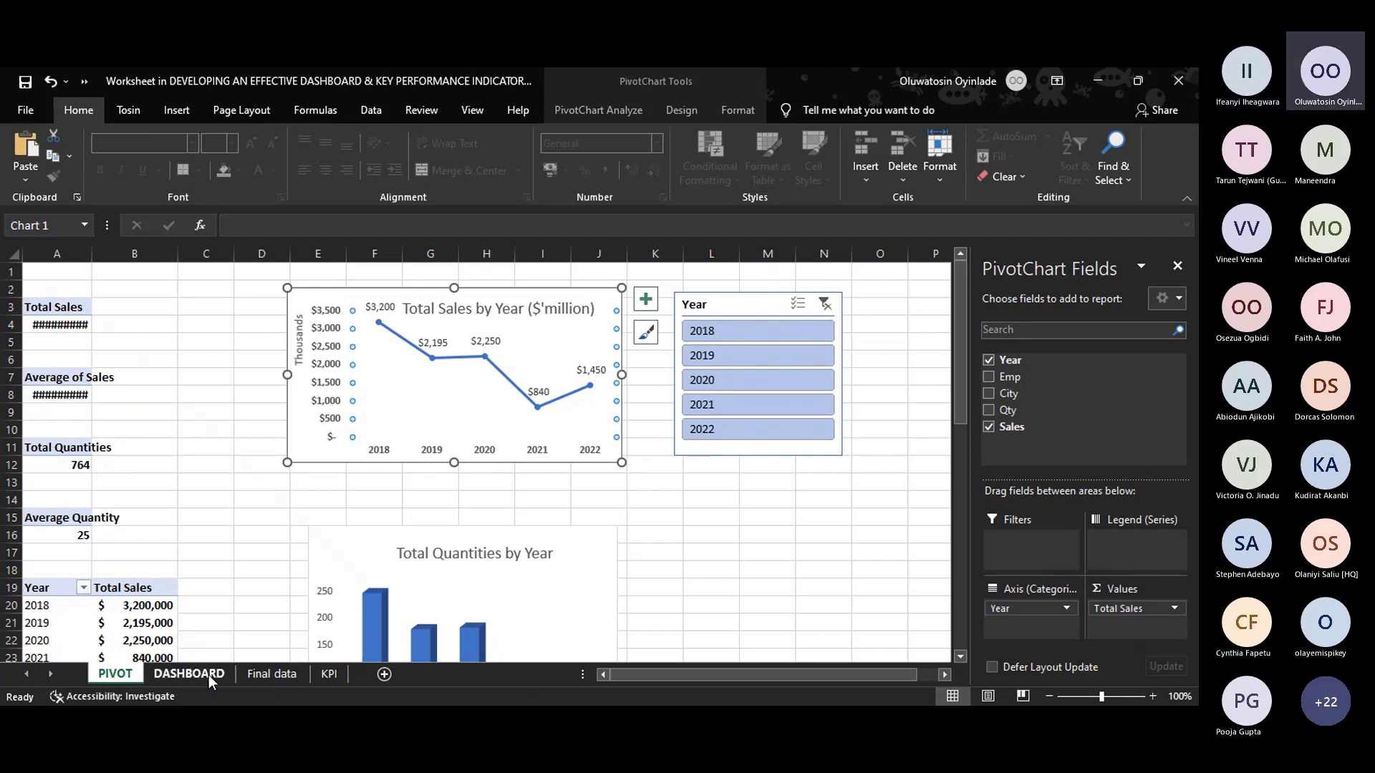
left_click(273, 677)
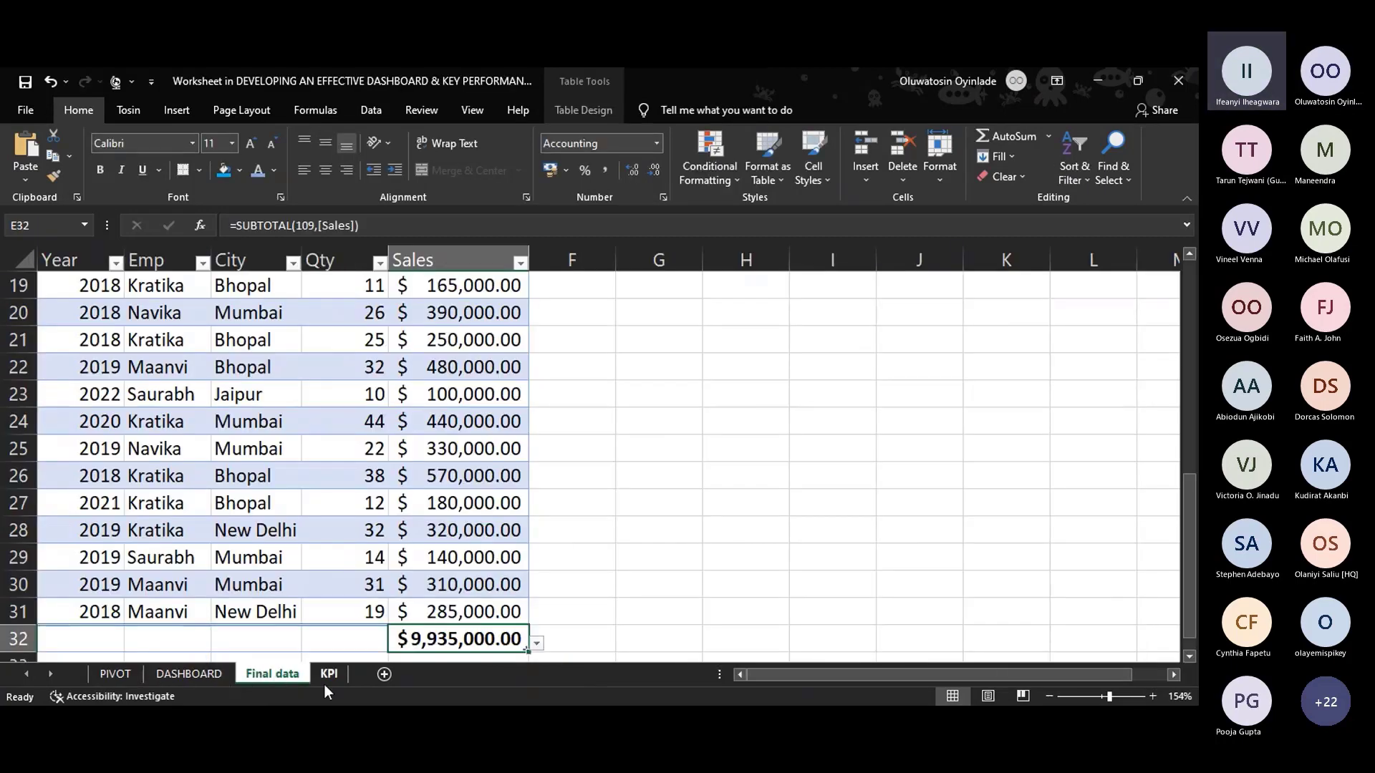
left_click(326, 679)
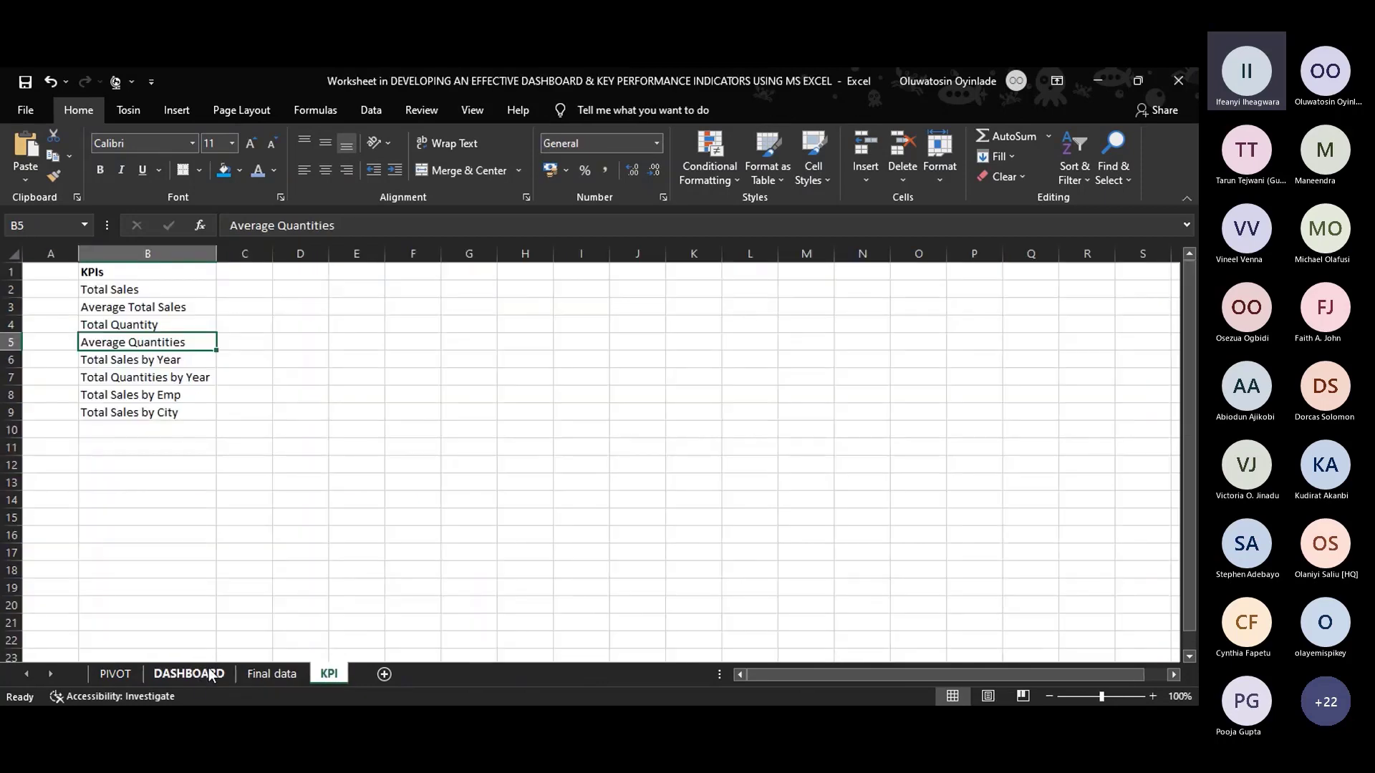
Change the dashboard's Total Sales by Year line chart to a 3-D clustered column chart.
left_click(190, 674)
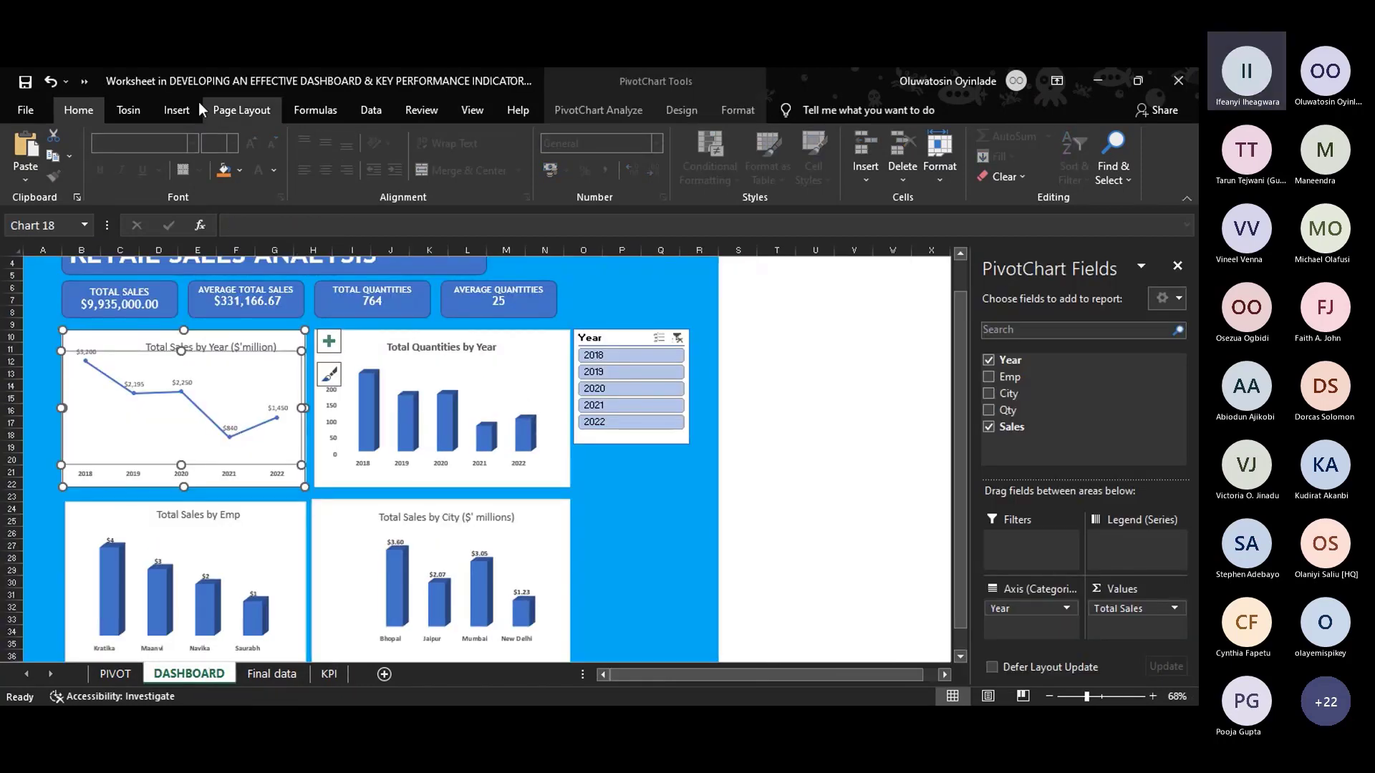
left_click(176, 110)
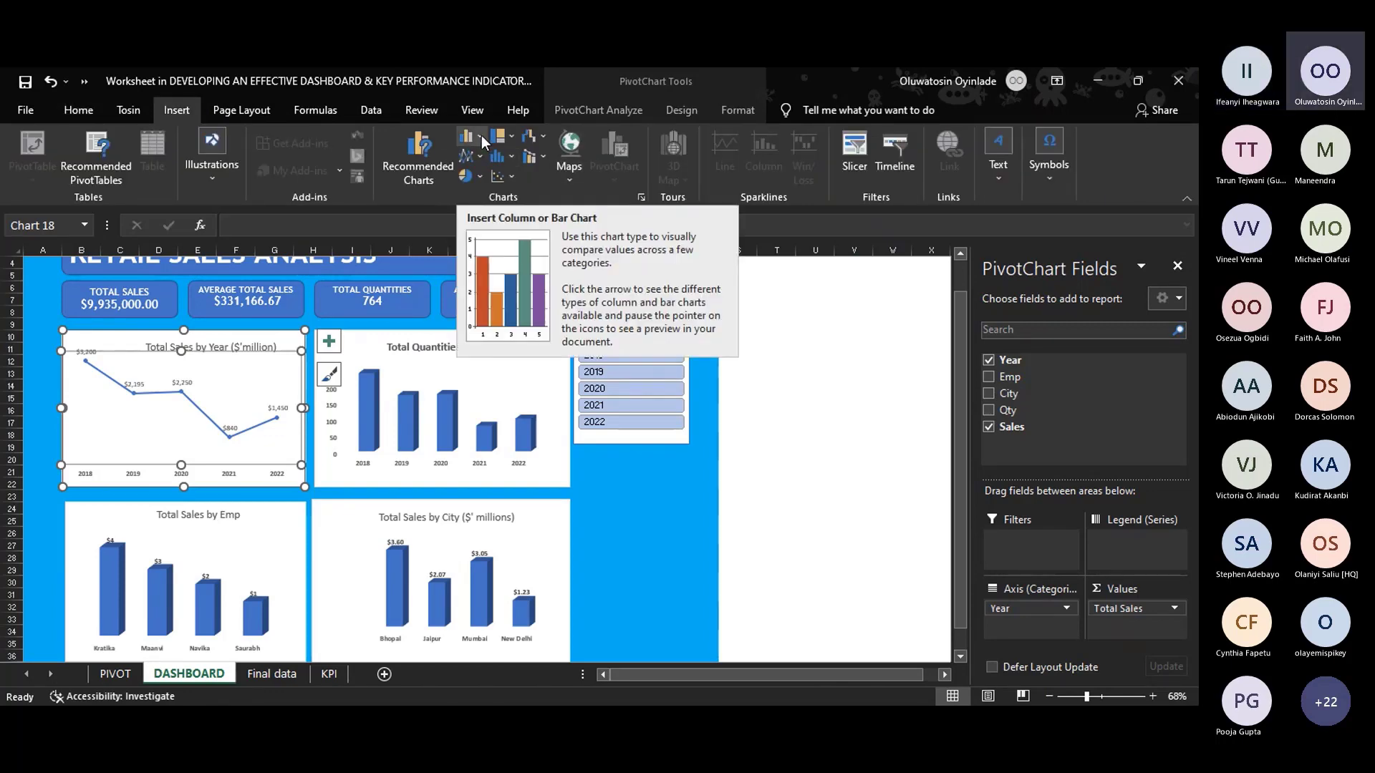
left_click(481, 135)
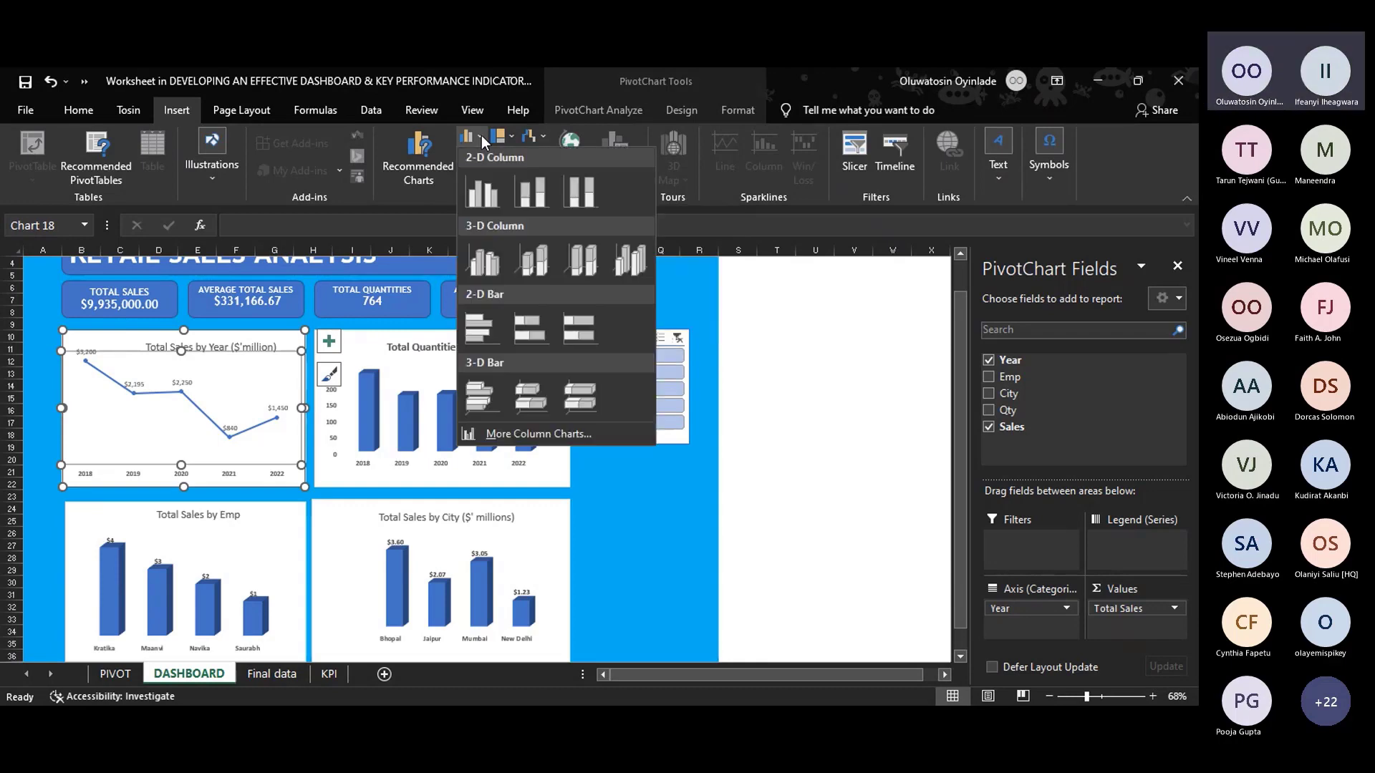
left_click(481, 264)
left_click(250, 394)
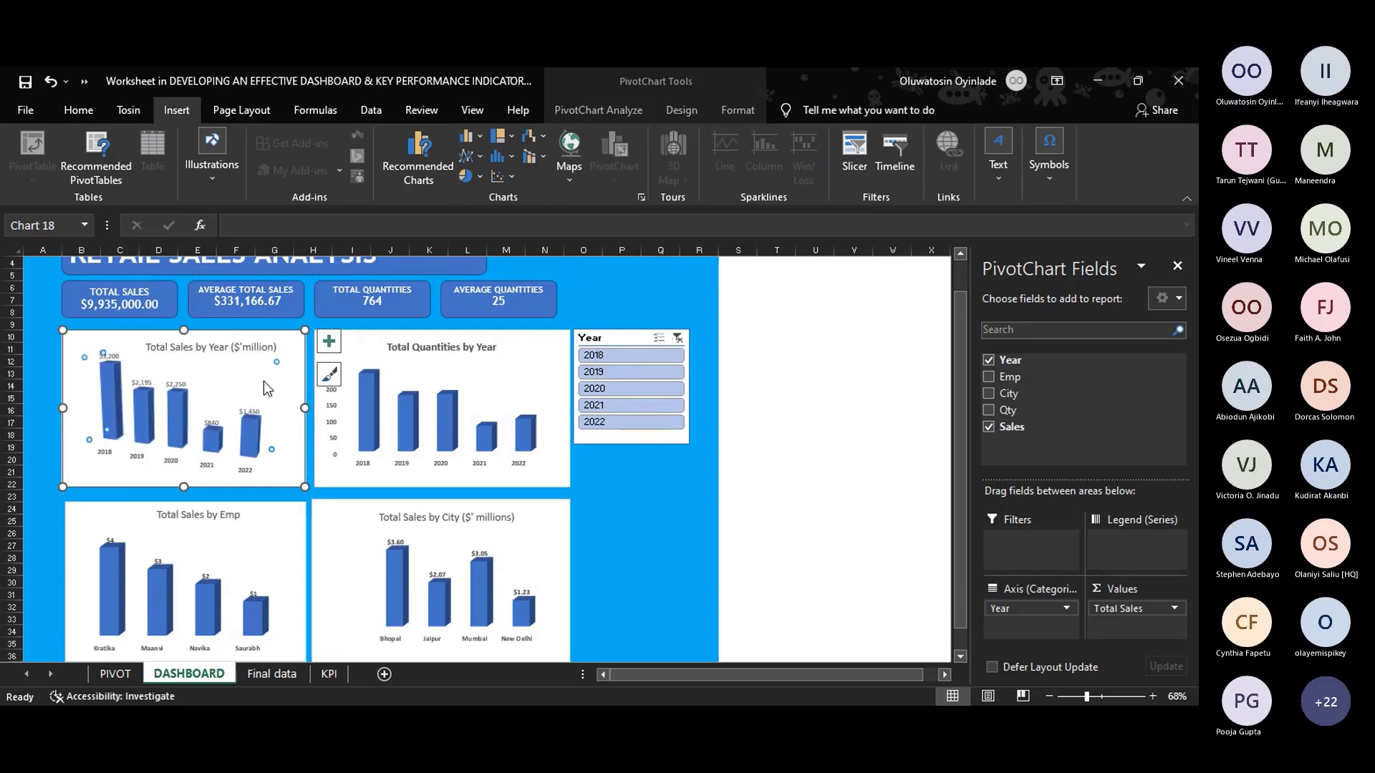
left_click(488, 109)
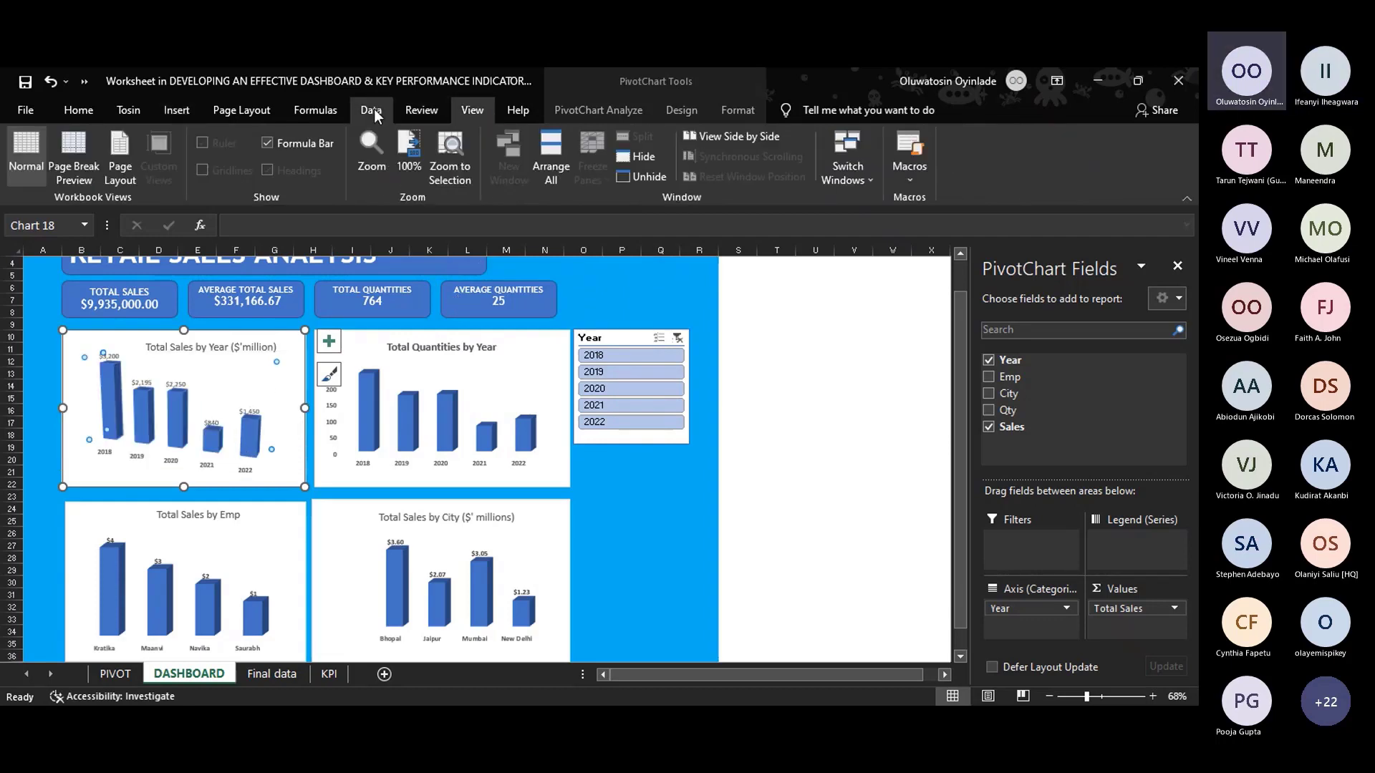
left_click(374, 109)
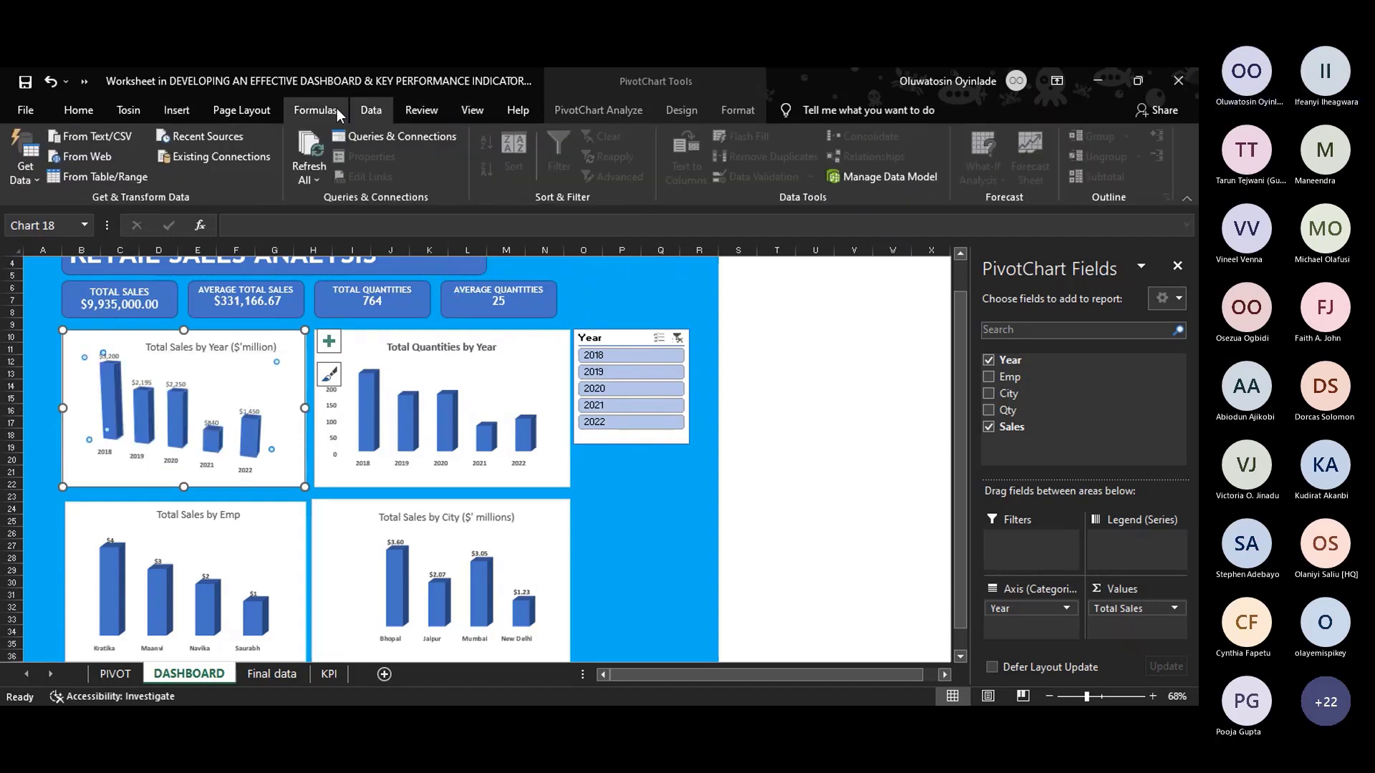
left_click(485, 108)
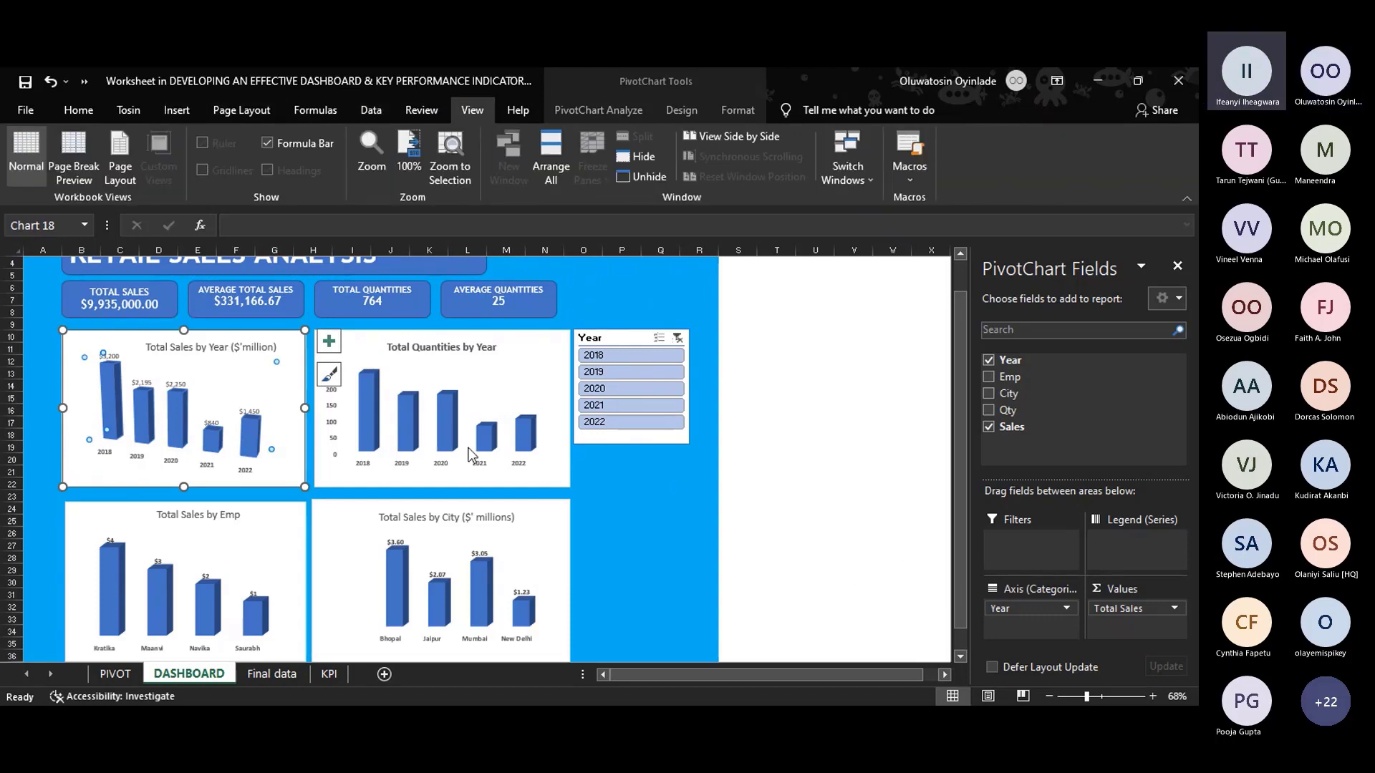
Auto-fit the width of column A on the PIVOT sheet to its contents.
left_click(117, 674)
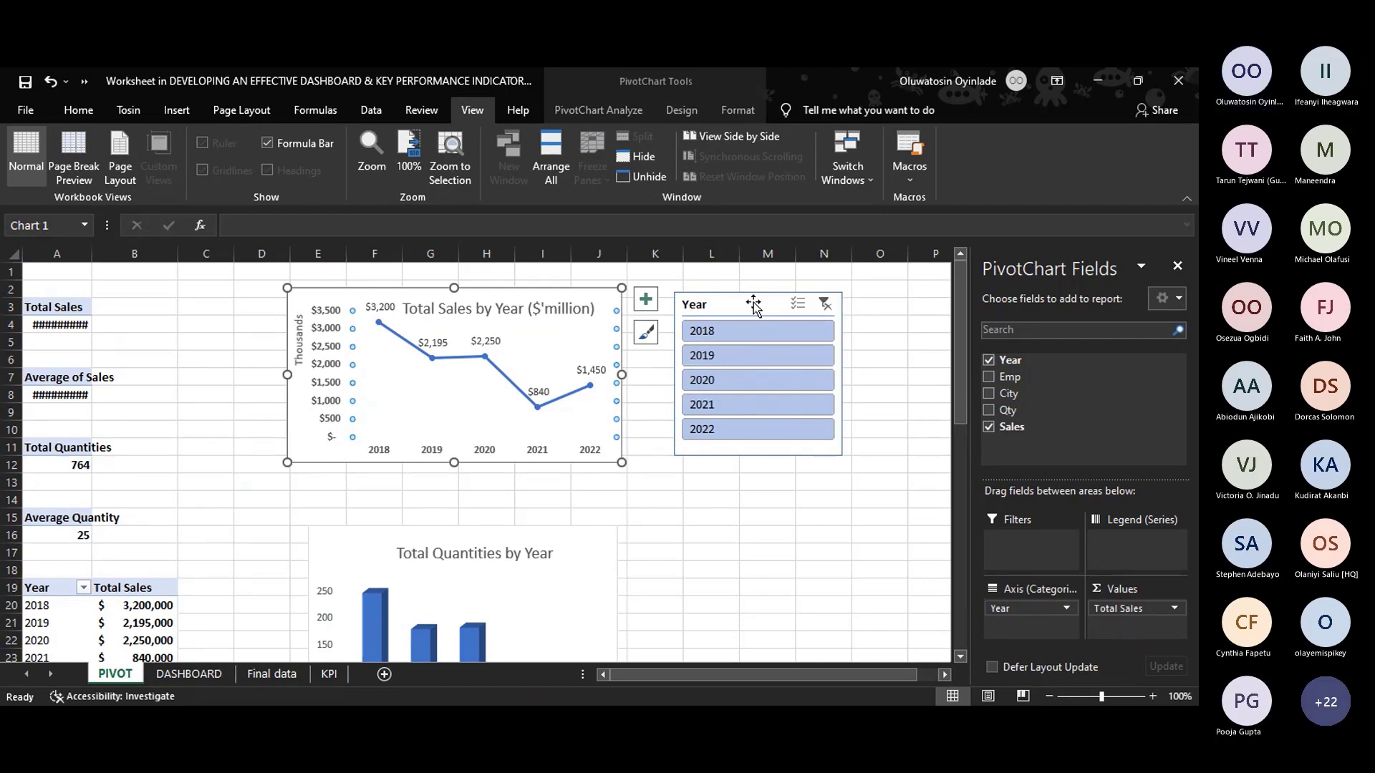
double_click(93, 254)
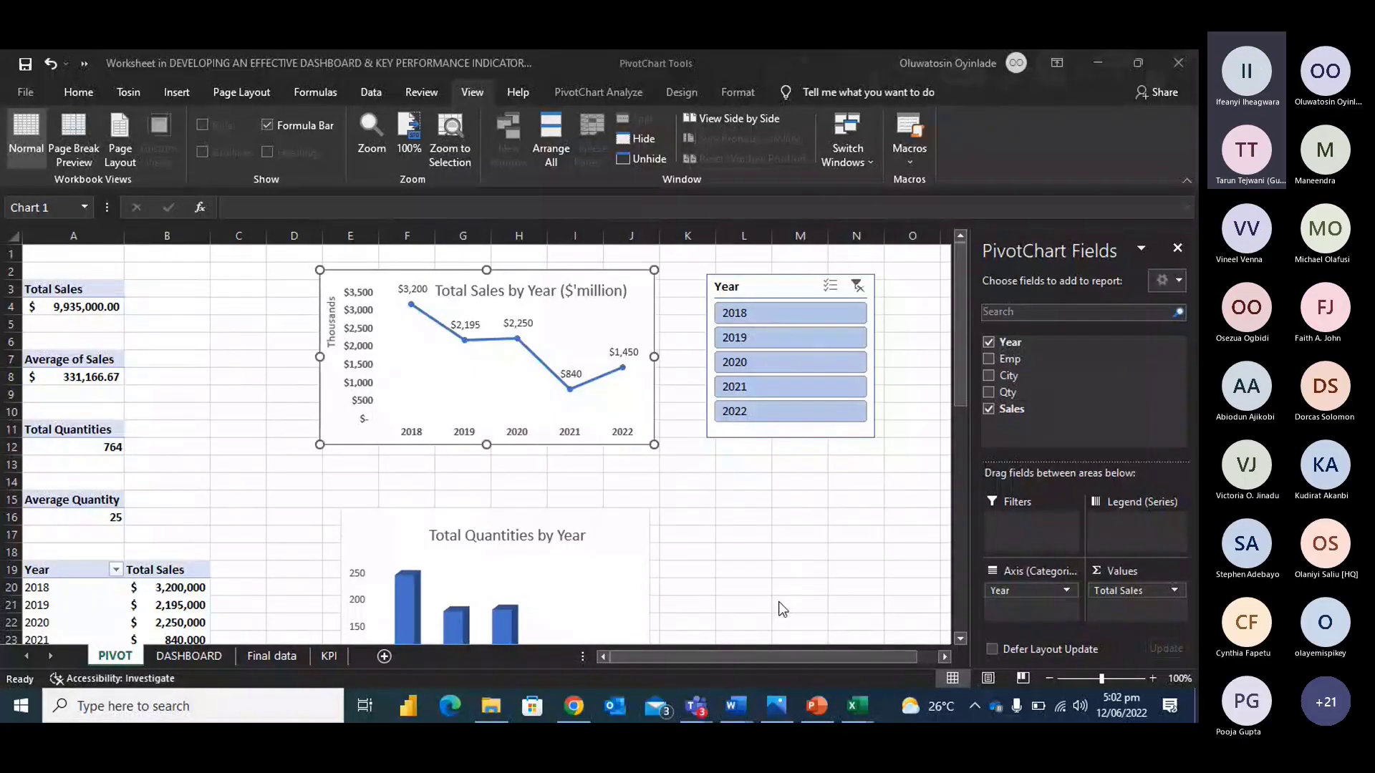
left_click(326, 656)
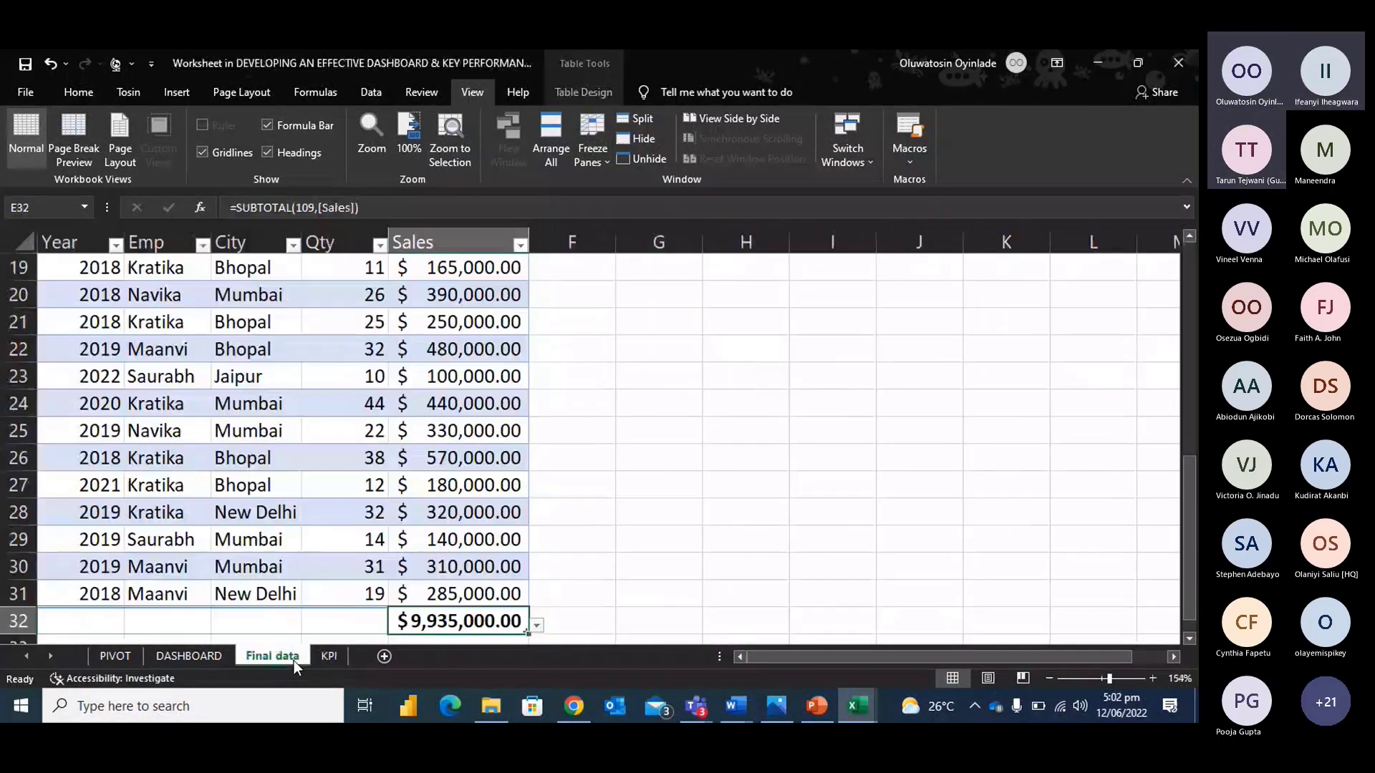
left_click(294, 656)
left_click(178, 658)
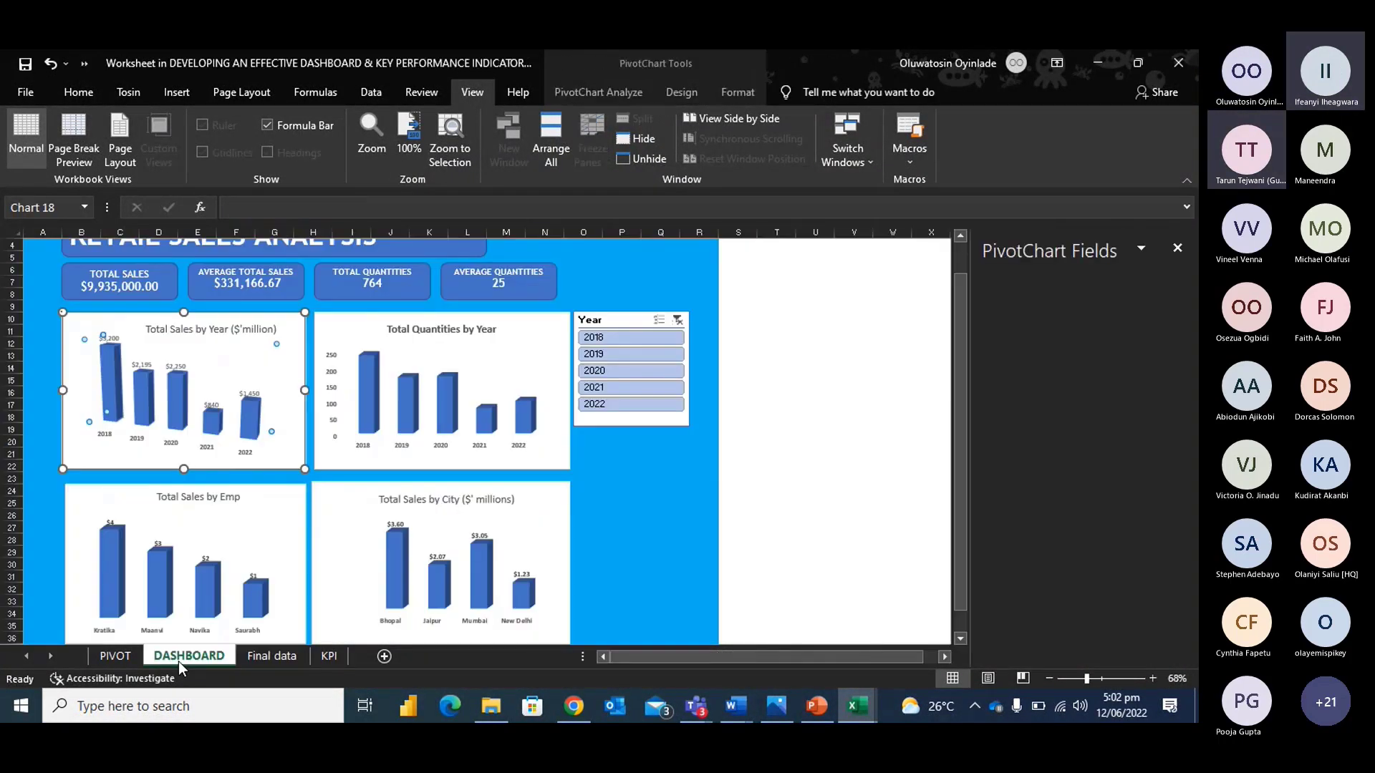
left_click(122, 658)
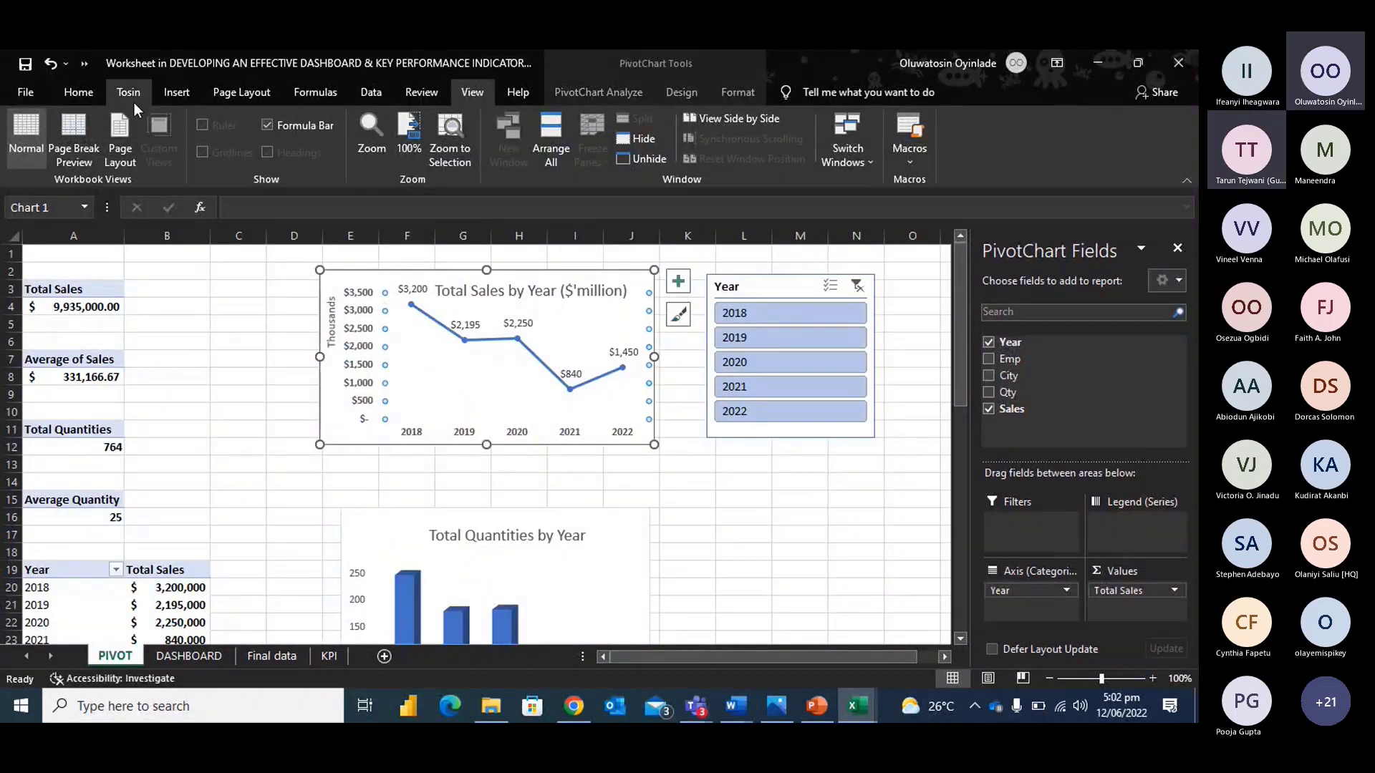
left_click(176, 91)
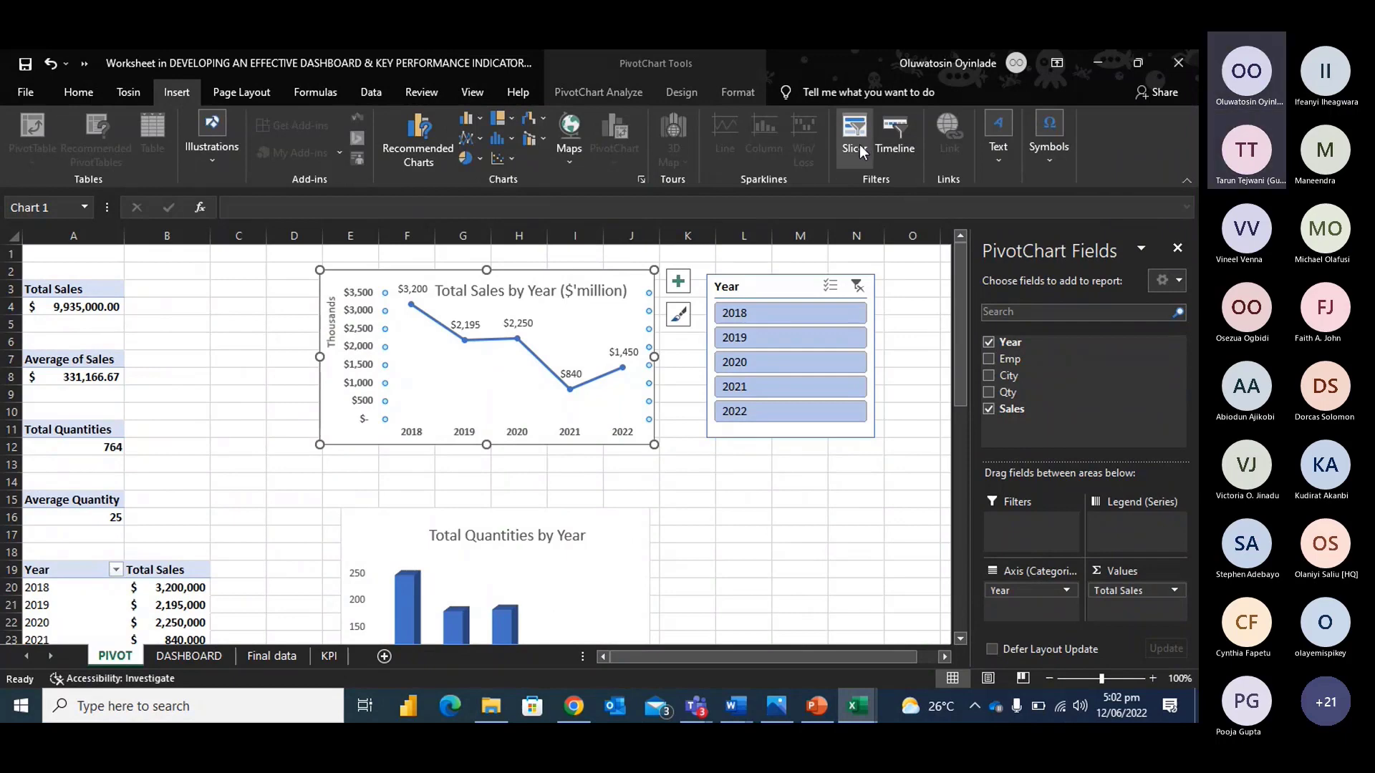
Filter the PIVOT sheet to 2020 with its Year slicer and clear the filter again.
left_click(773, 287)
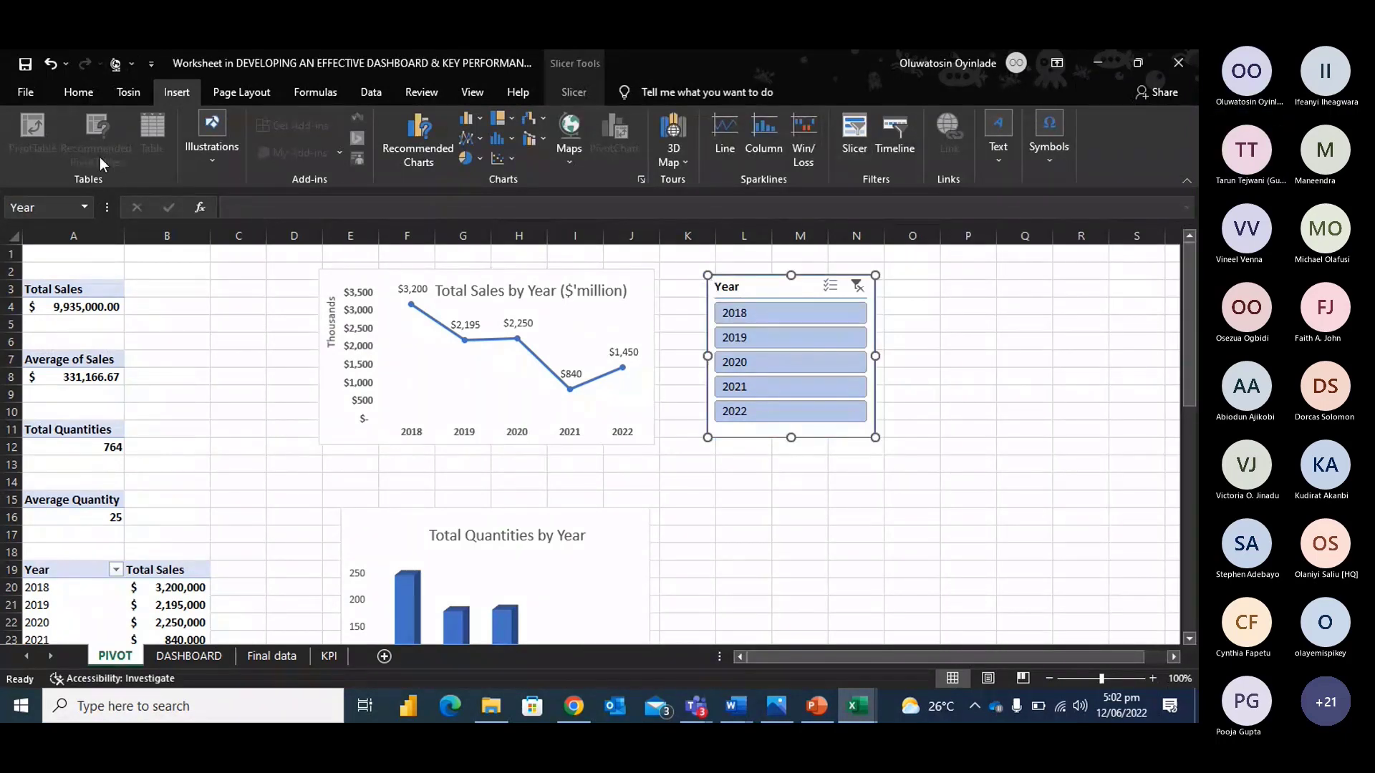
left_click(79, 93)
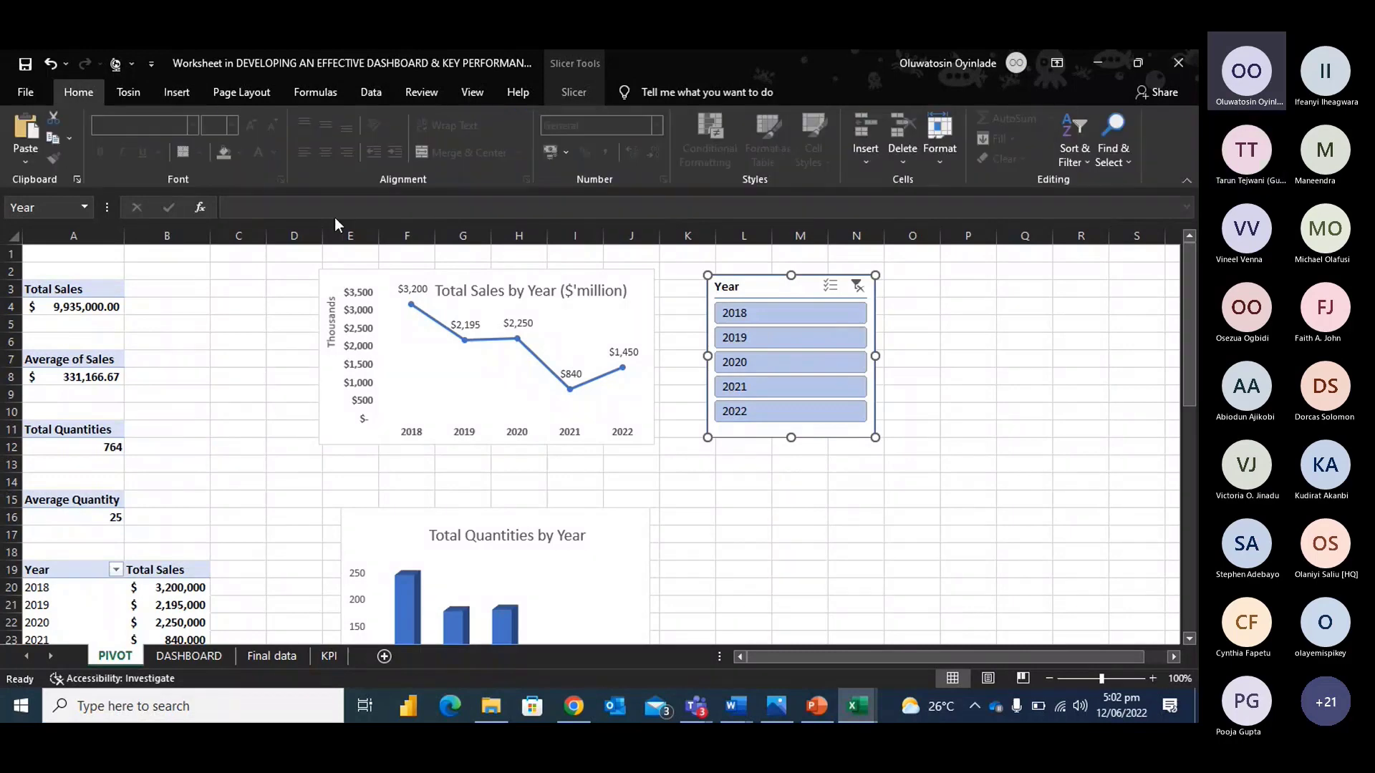
left_click(764, 356)
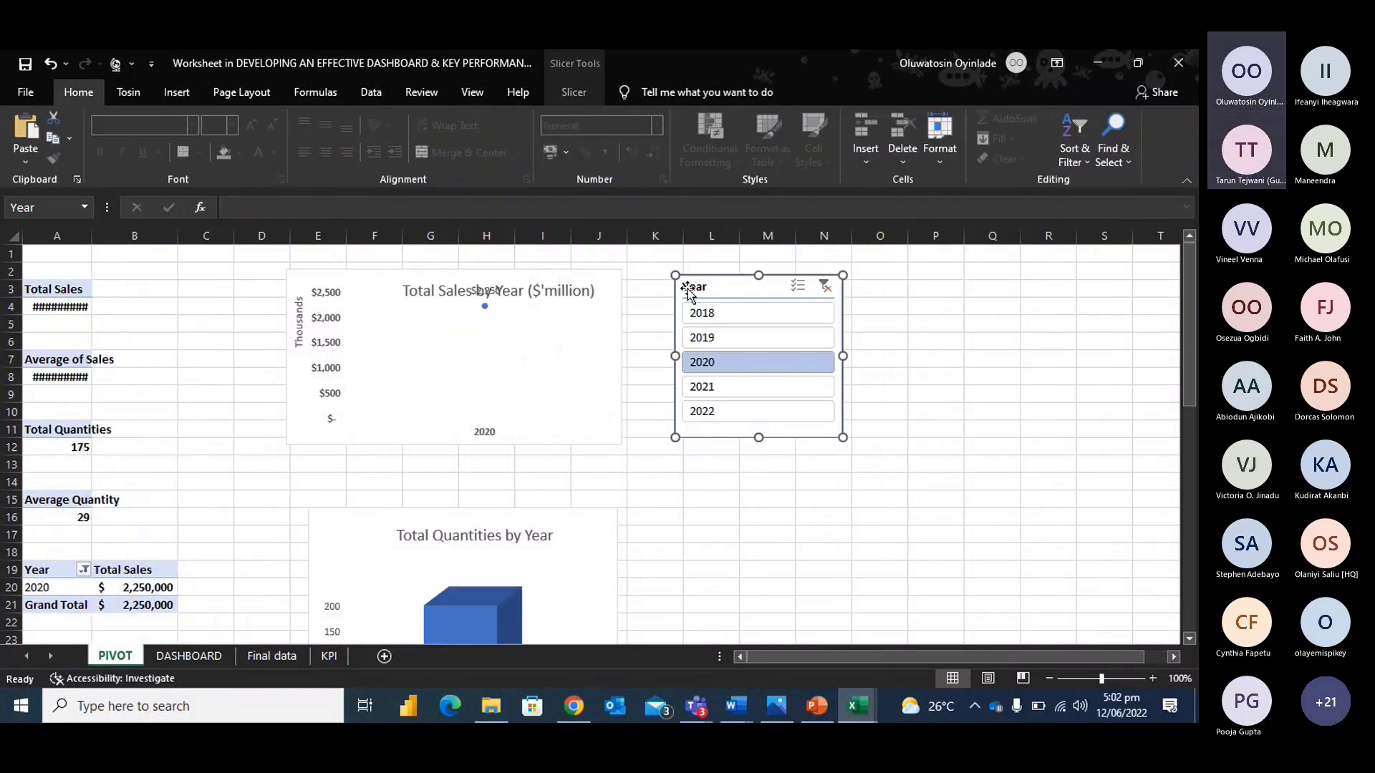
left_click(825, 286)
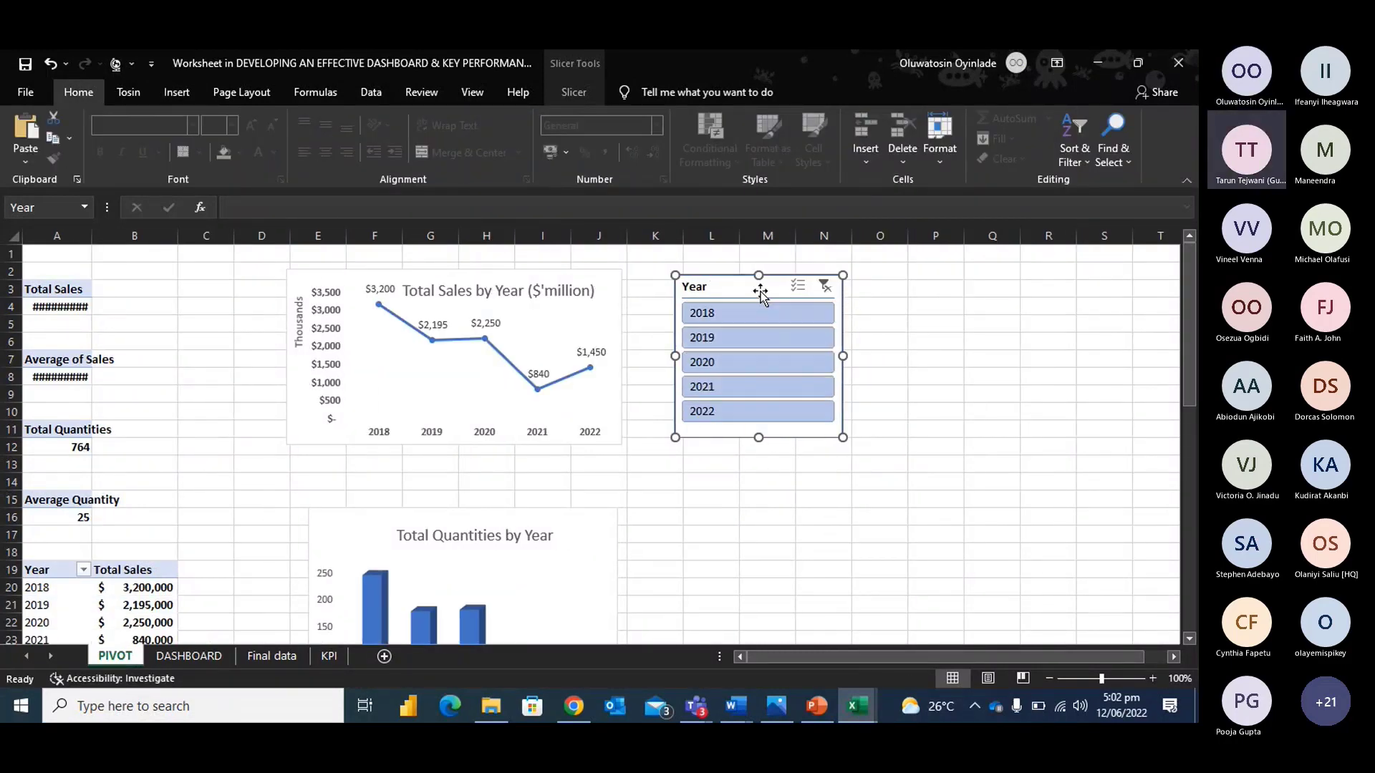
right_click(742, 282)
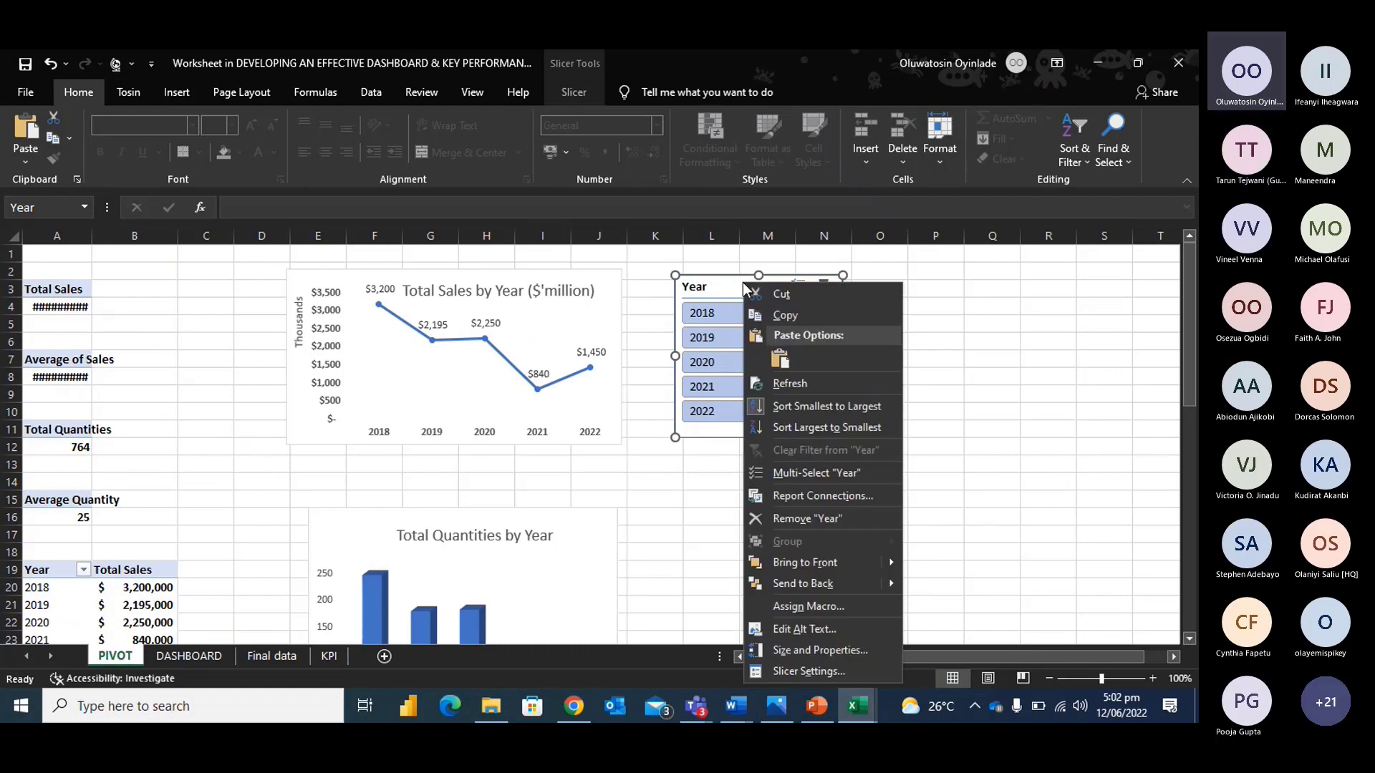
left_click(705, 281)
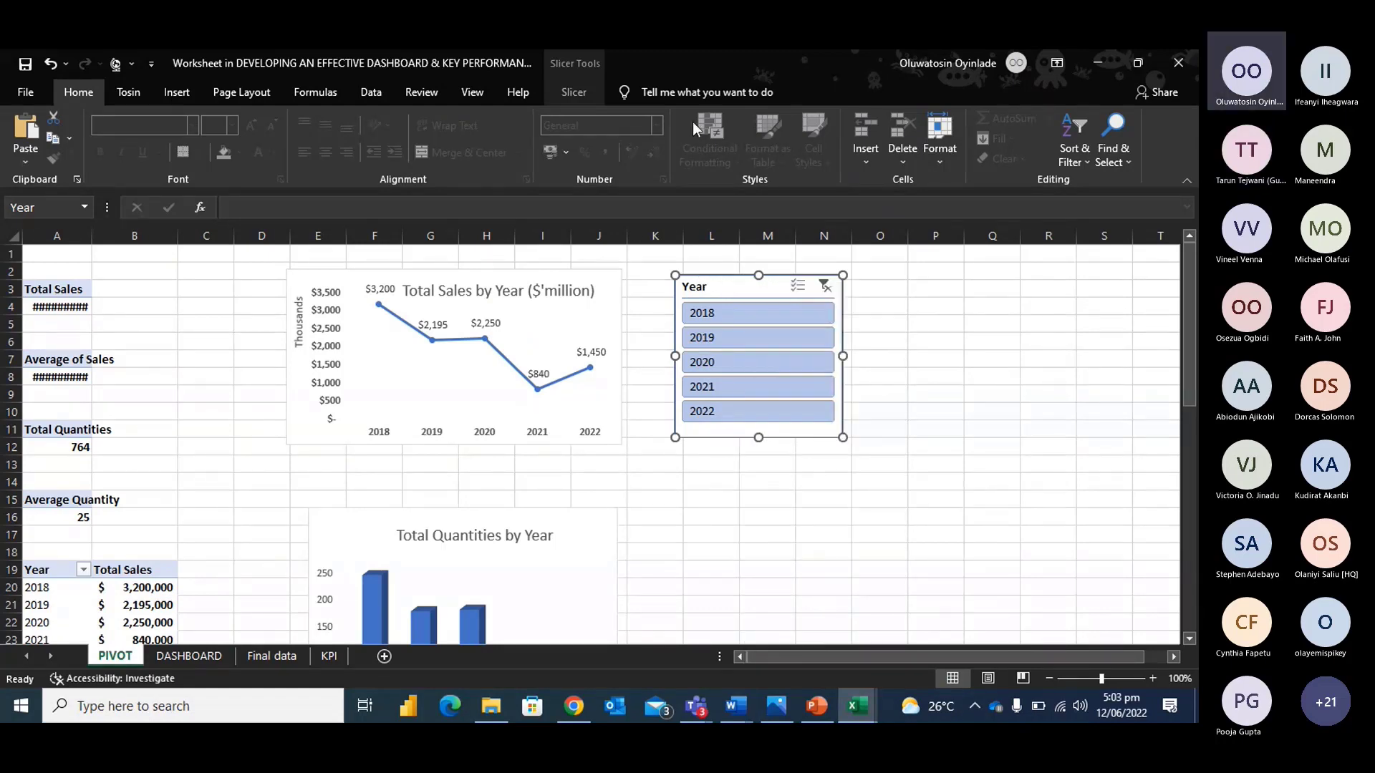
left_click(574, 92)
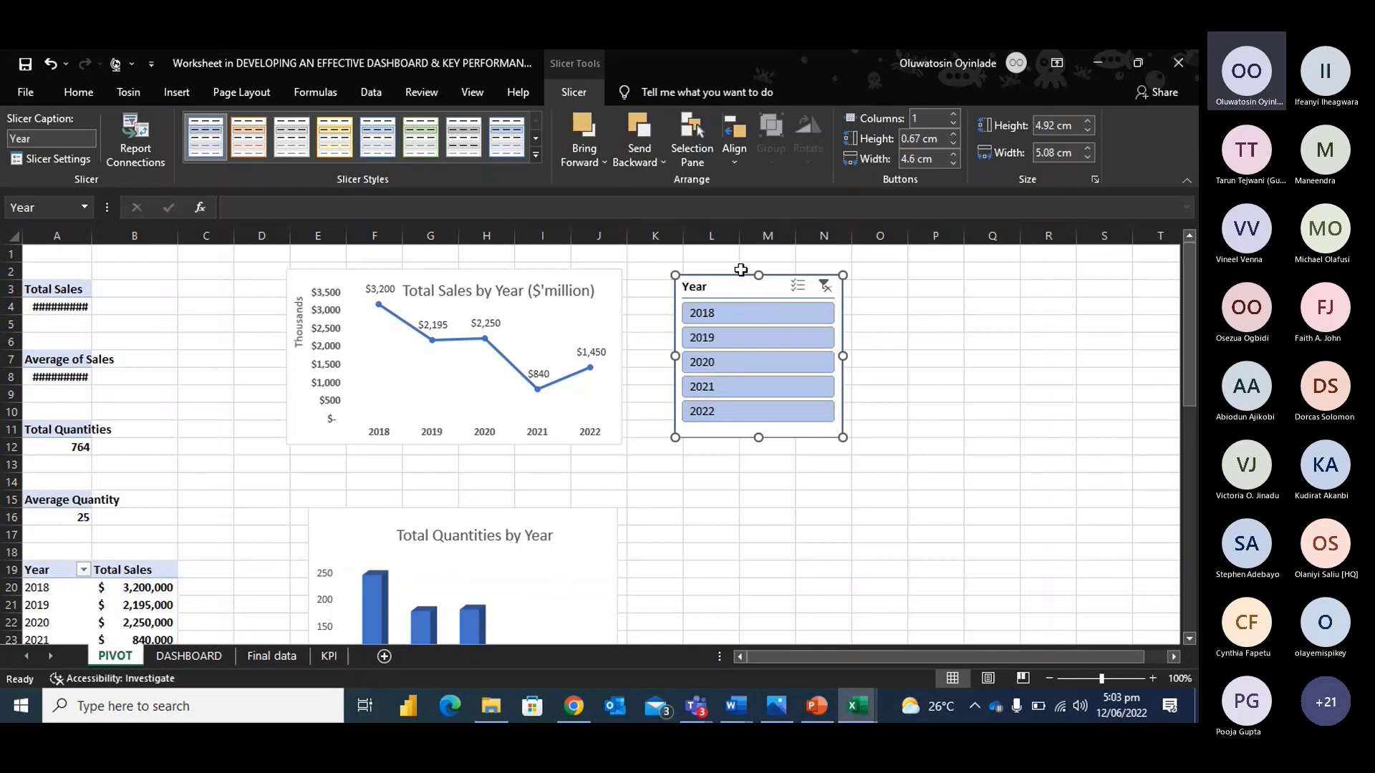
left_click(86, 92)
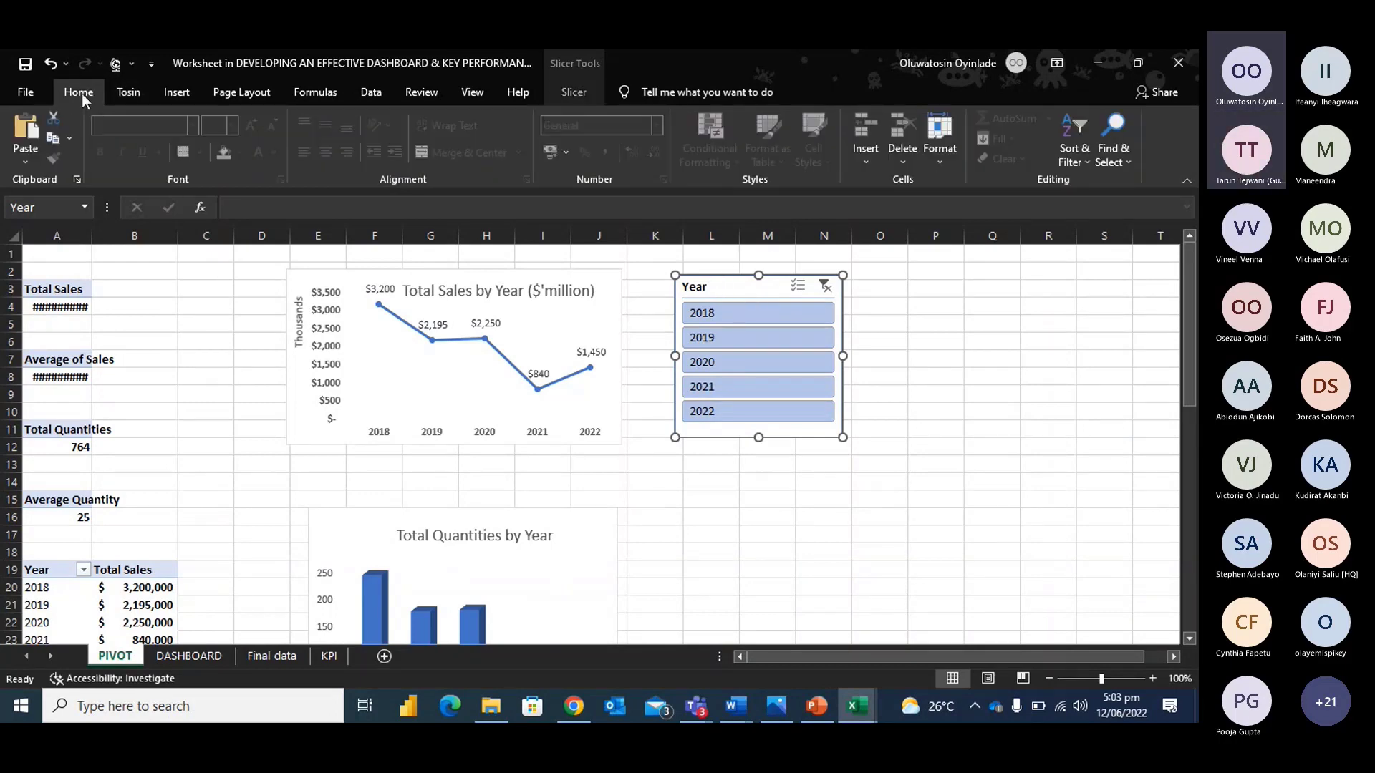
Review the Year slicer's settings, switching the option to hide items with no data on and off again.
left_click(573, 90)
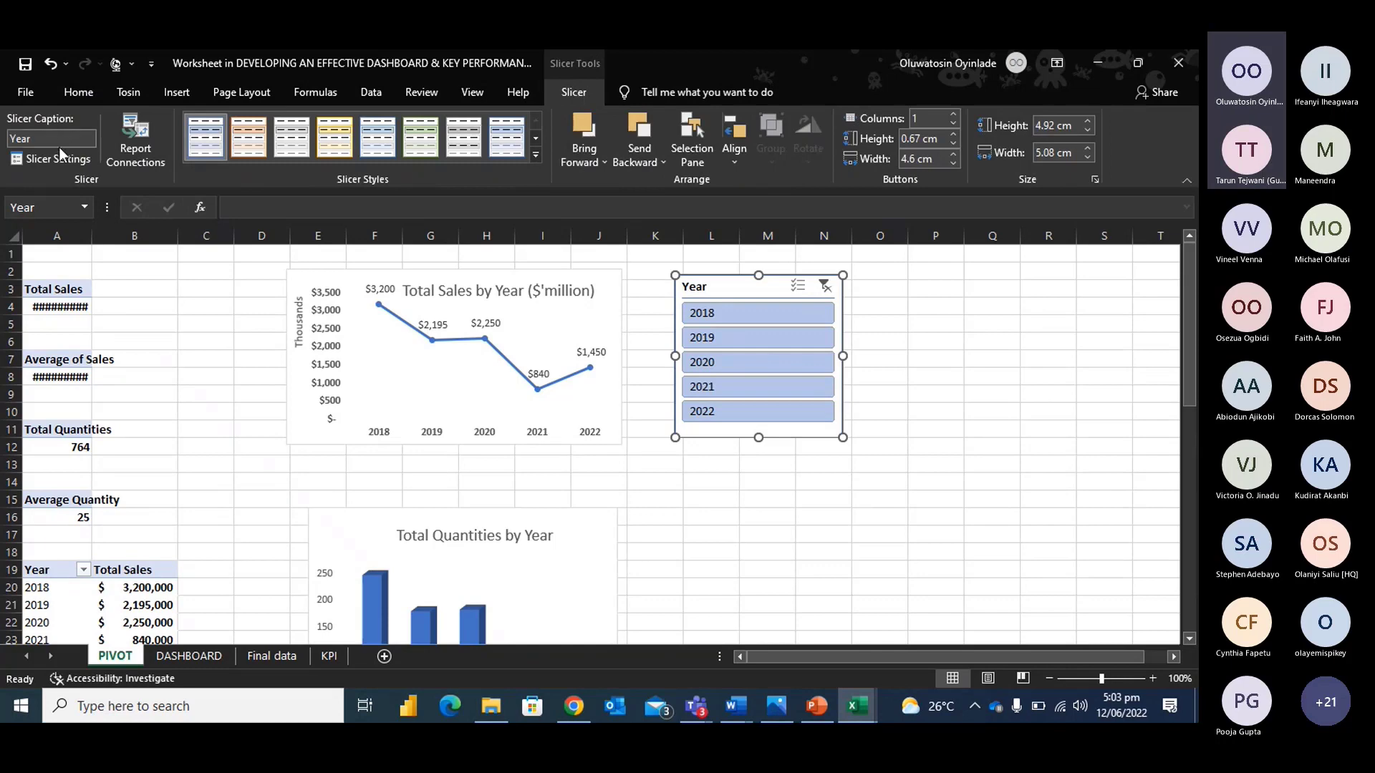
left_click(74, 159)
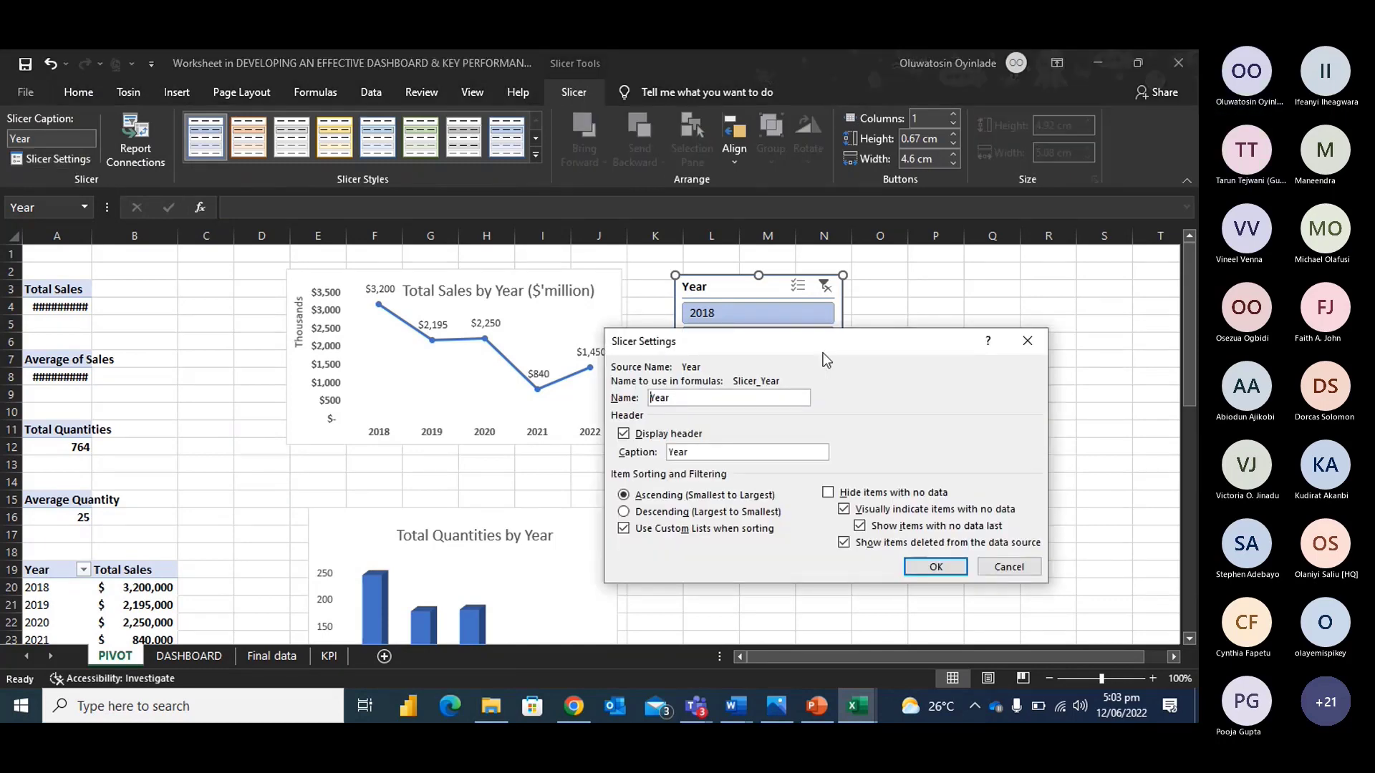
left_click_drag(823, 342, 502, 275)
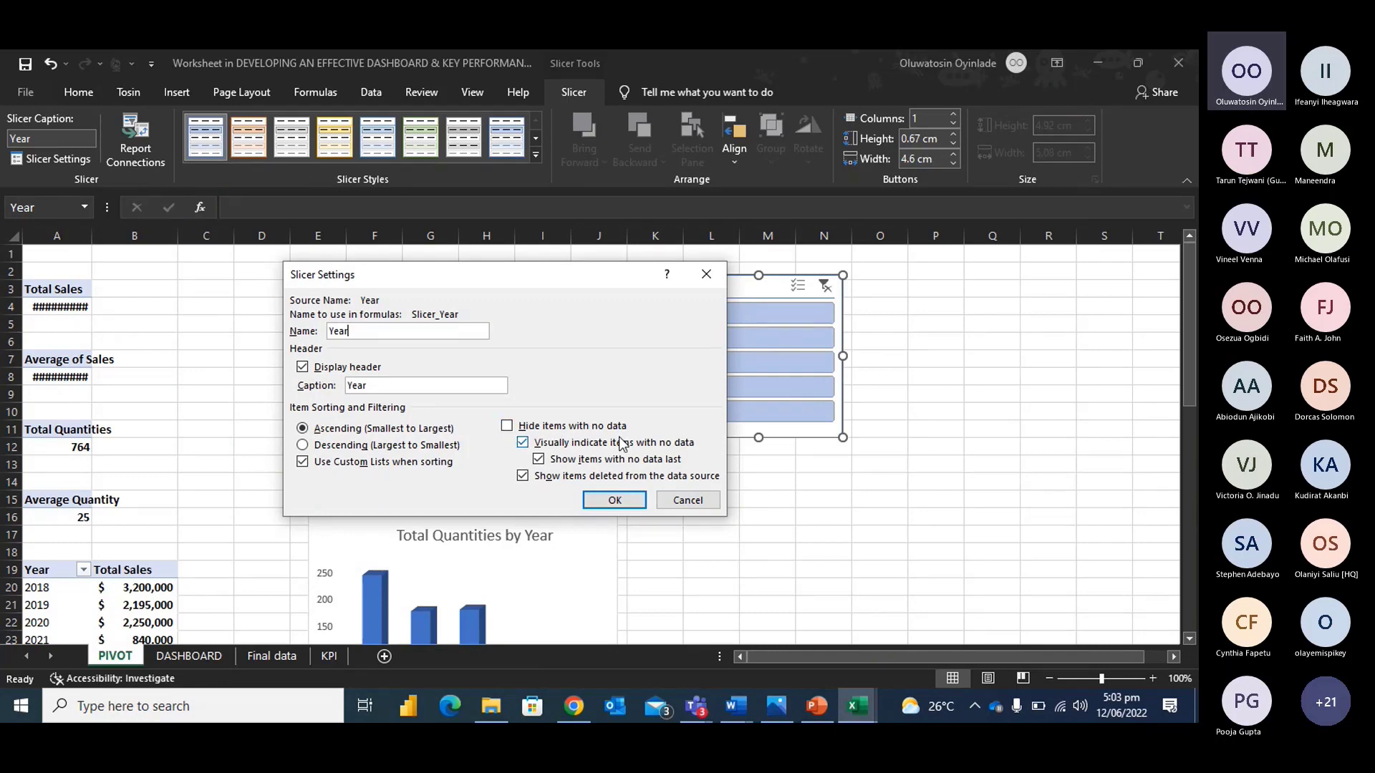
left_click(507, 427)
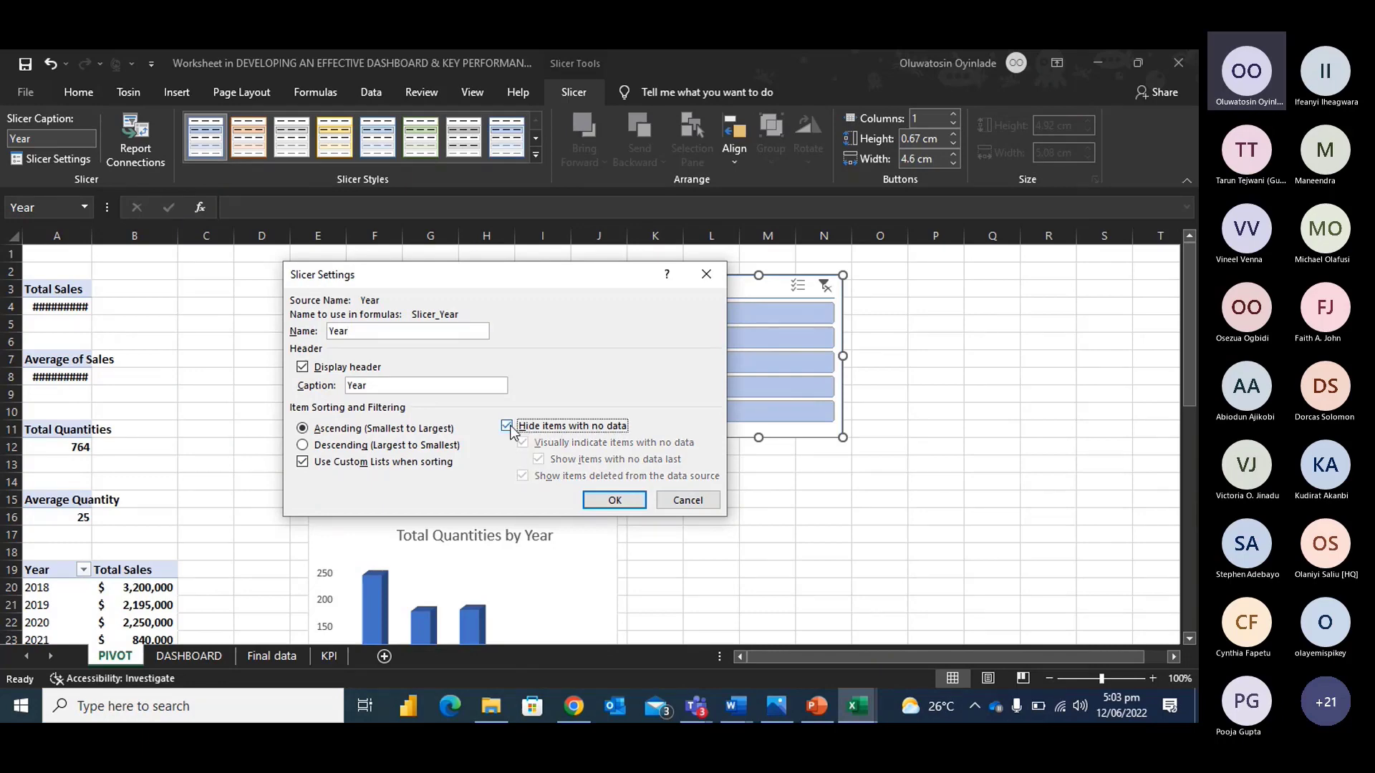
left_click(508, 426)
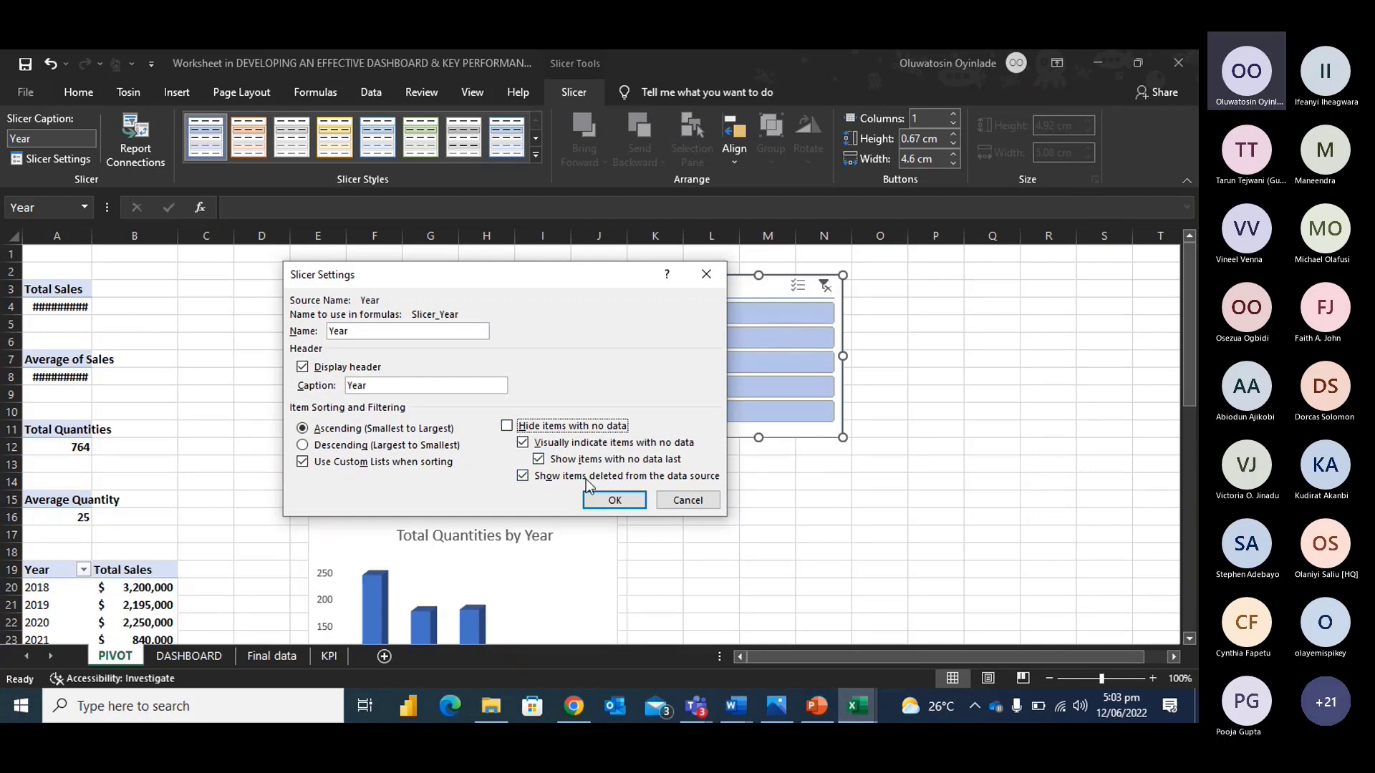
left_click(635, 508)
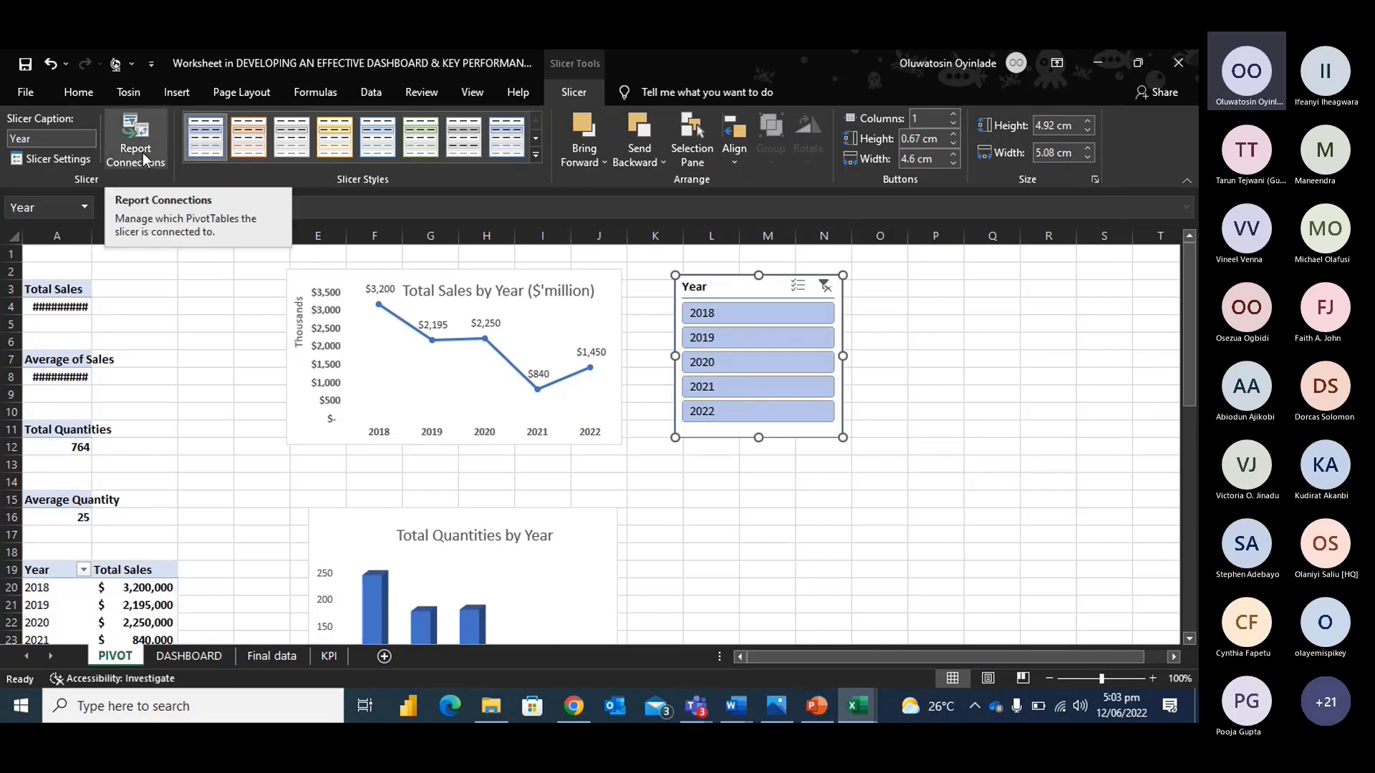
Auto-fit column A and examine the Year slicer's report connections, toggling PivotTable12 to PivotTable14 without applying any change.
double_click(93, 235)
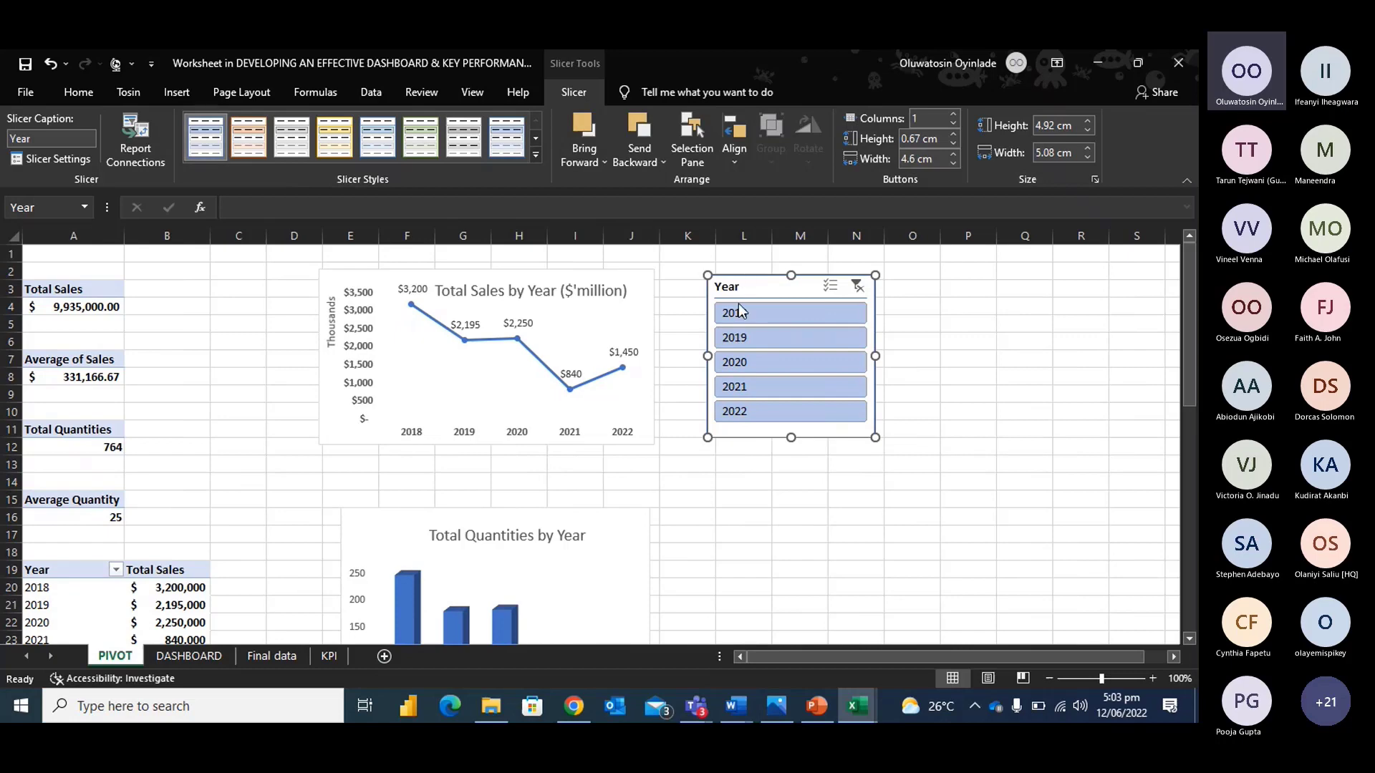
left_click(142, 134)
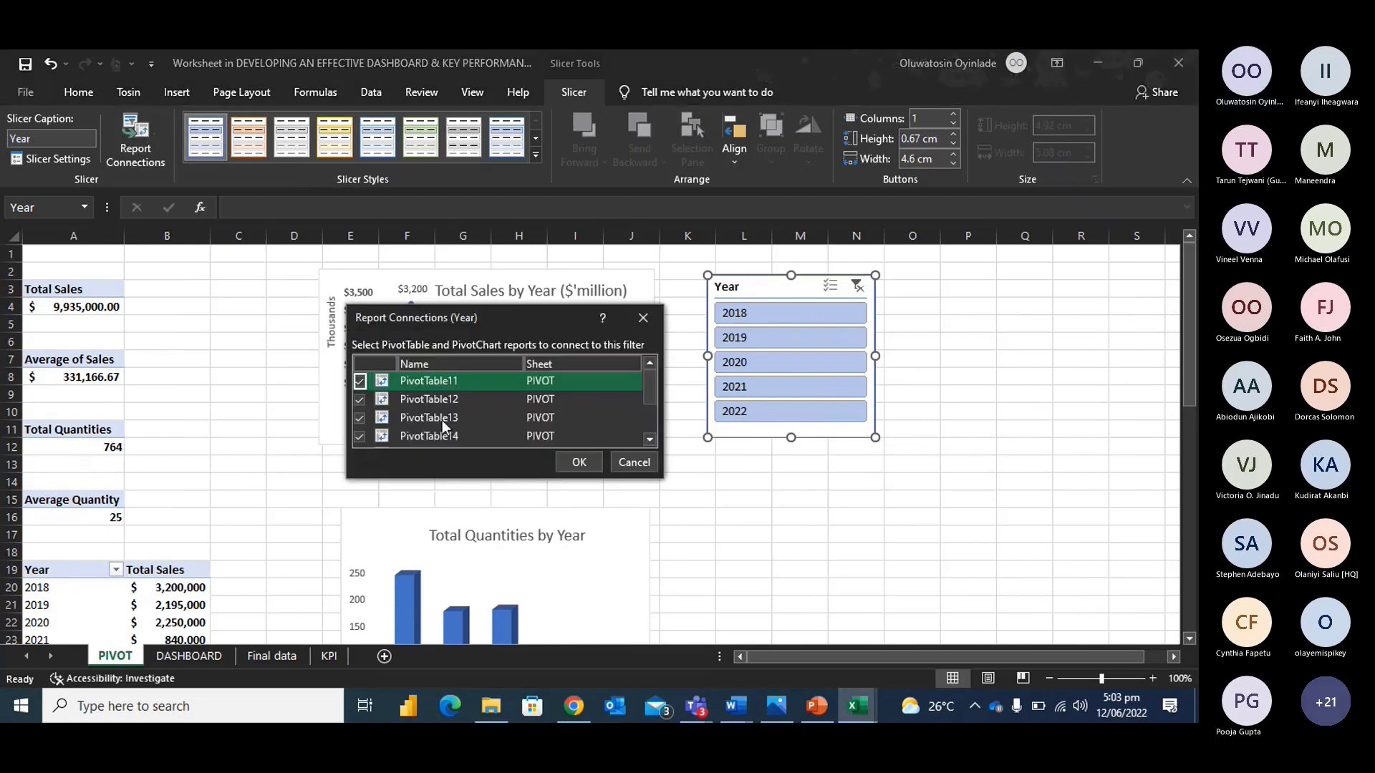
left_click(359, 399)
left_click(359, 417)
left_click(360, 435)
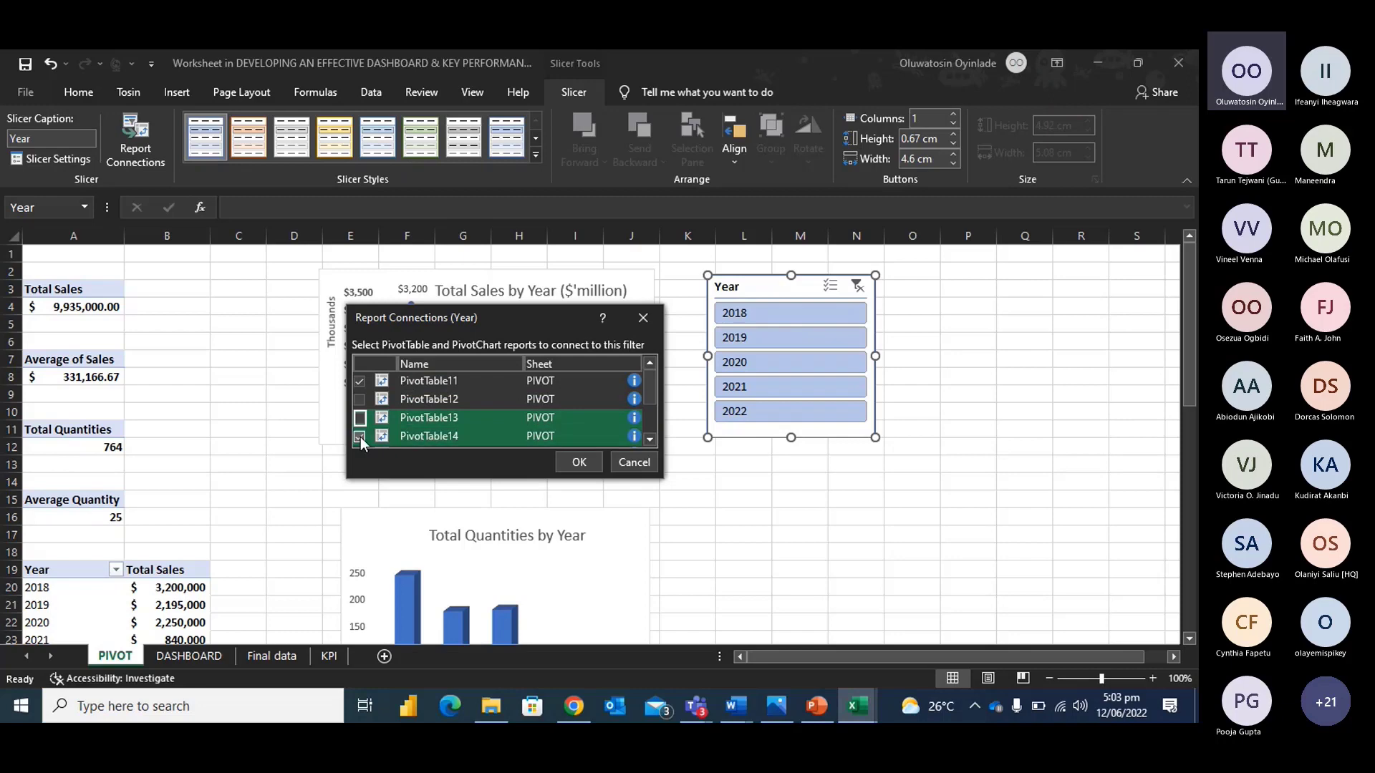
left_click(359, 417)
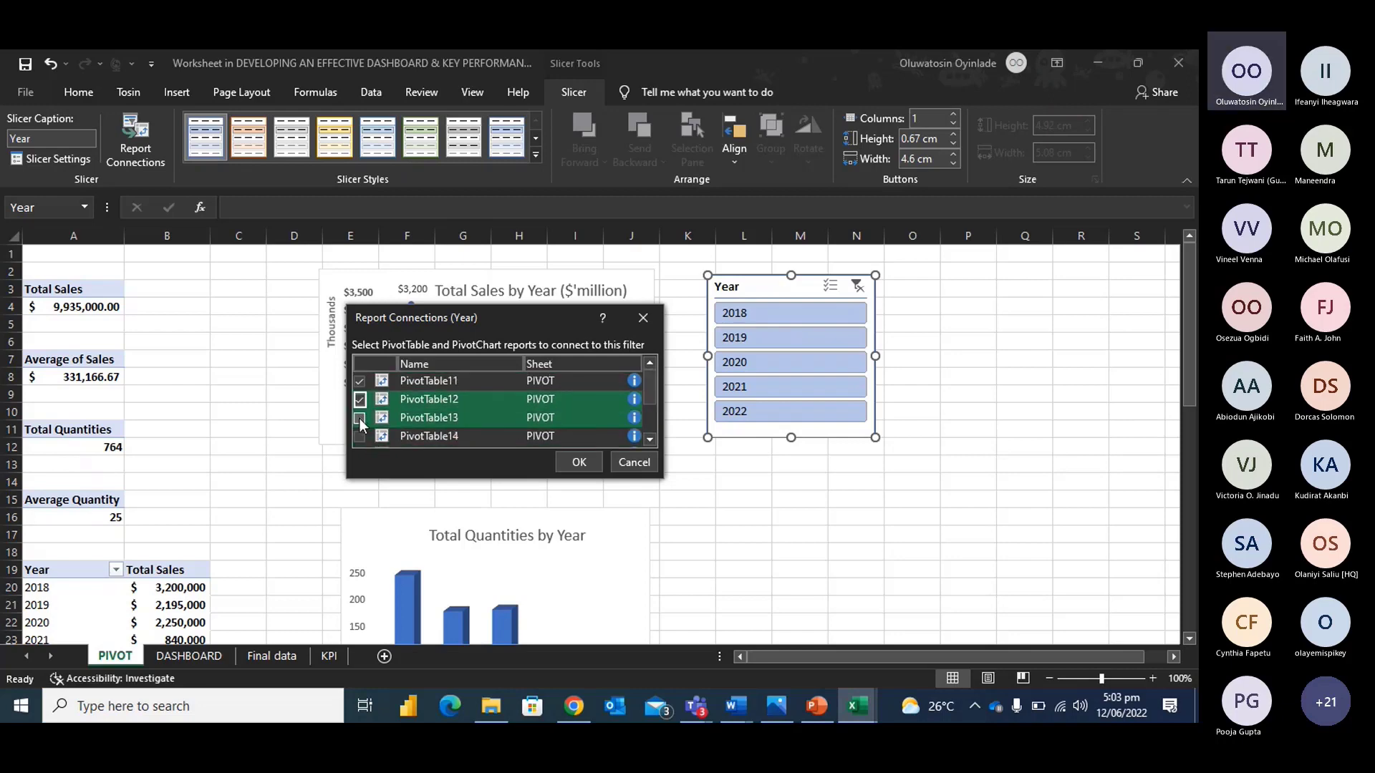
left_click(359, 436)
scroll(565, 433, "down", 1)
scroll(565, 433, "down", 1)
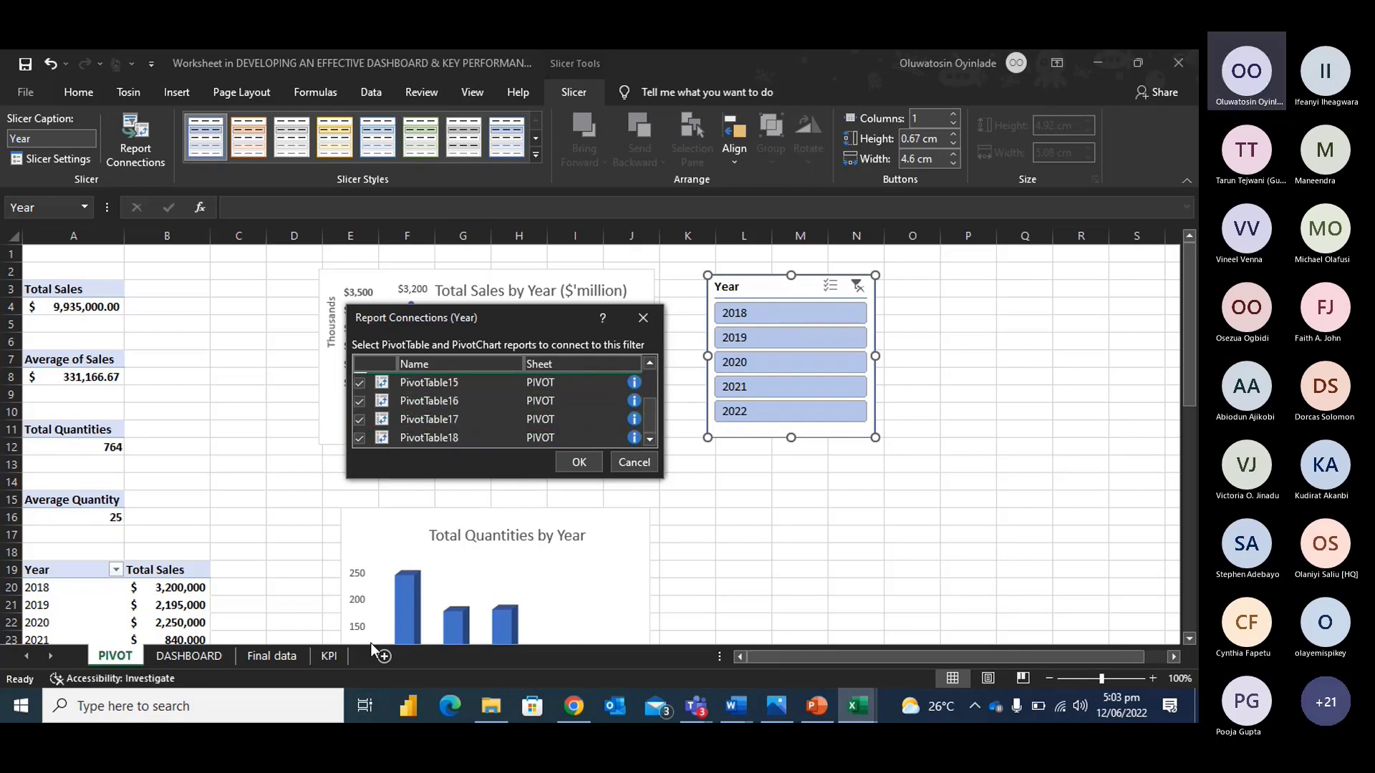
left_click(640, 465)
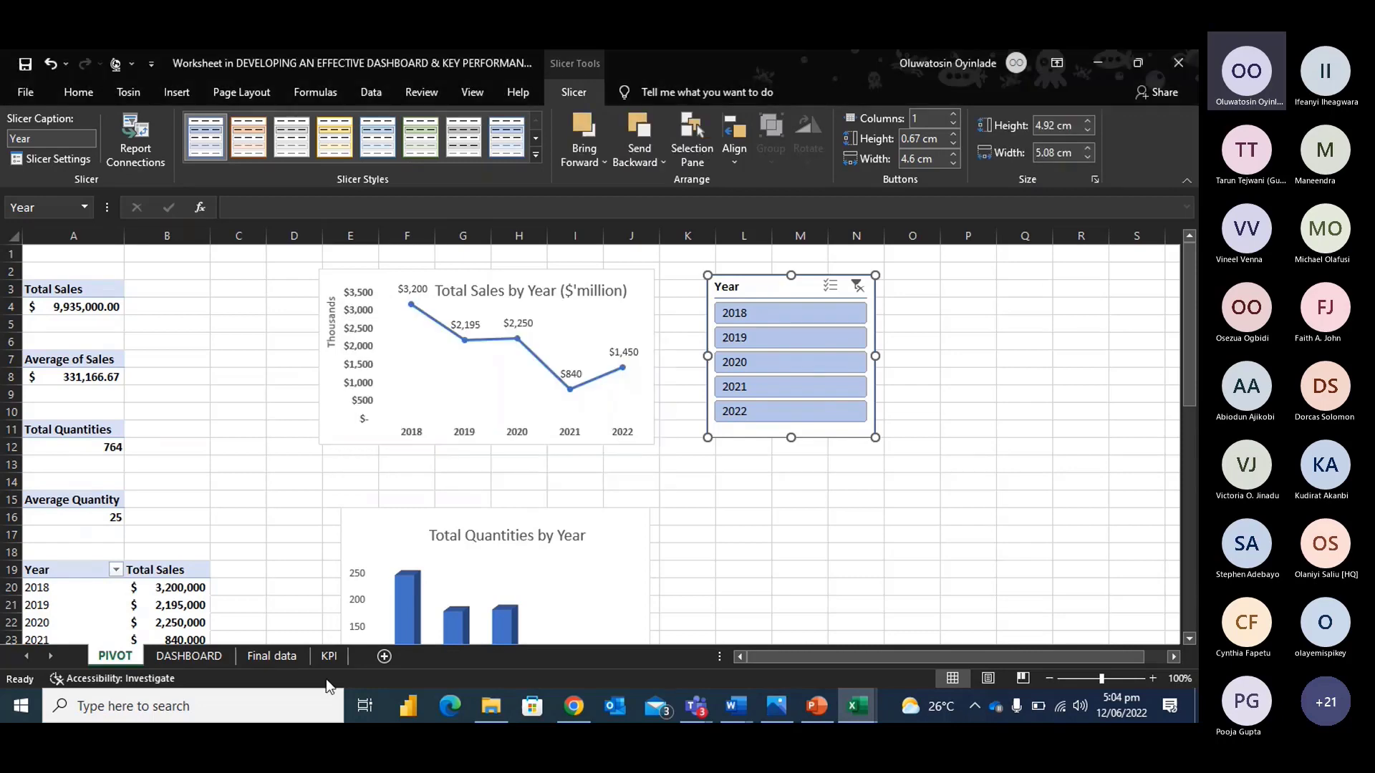
Delete the Year slicer from both the PIVOT sheet and the DASHBOARD sheet.
right_click(764, 285)
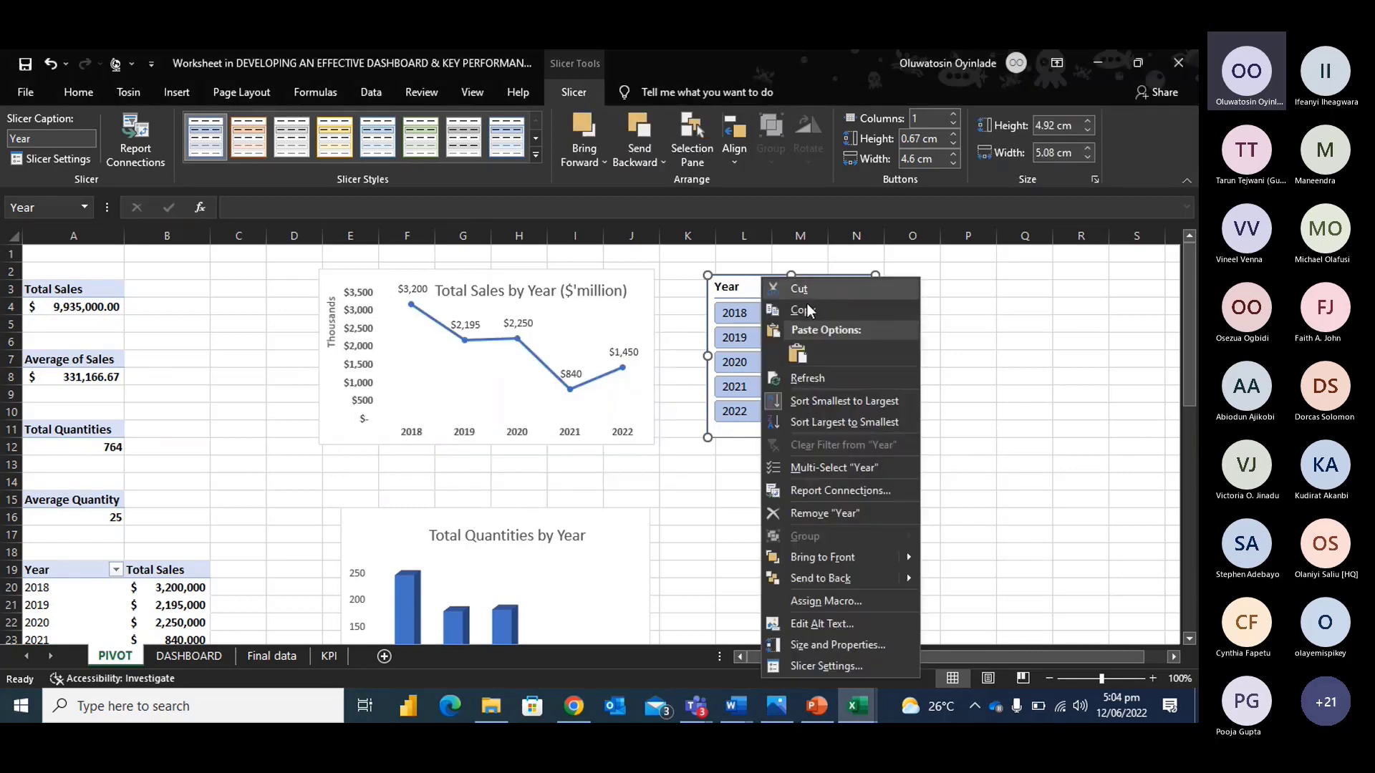
left_click(723, 277)
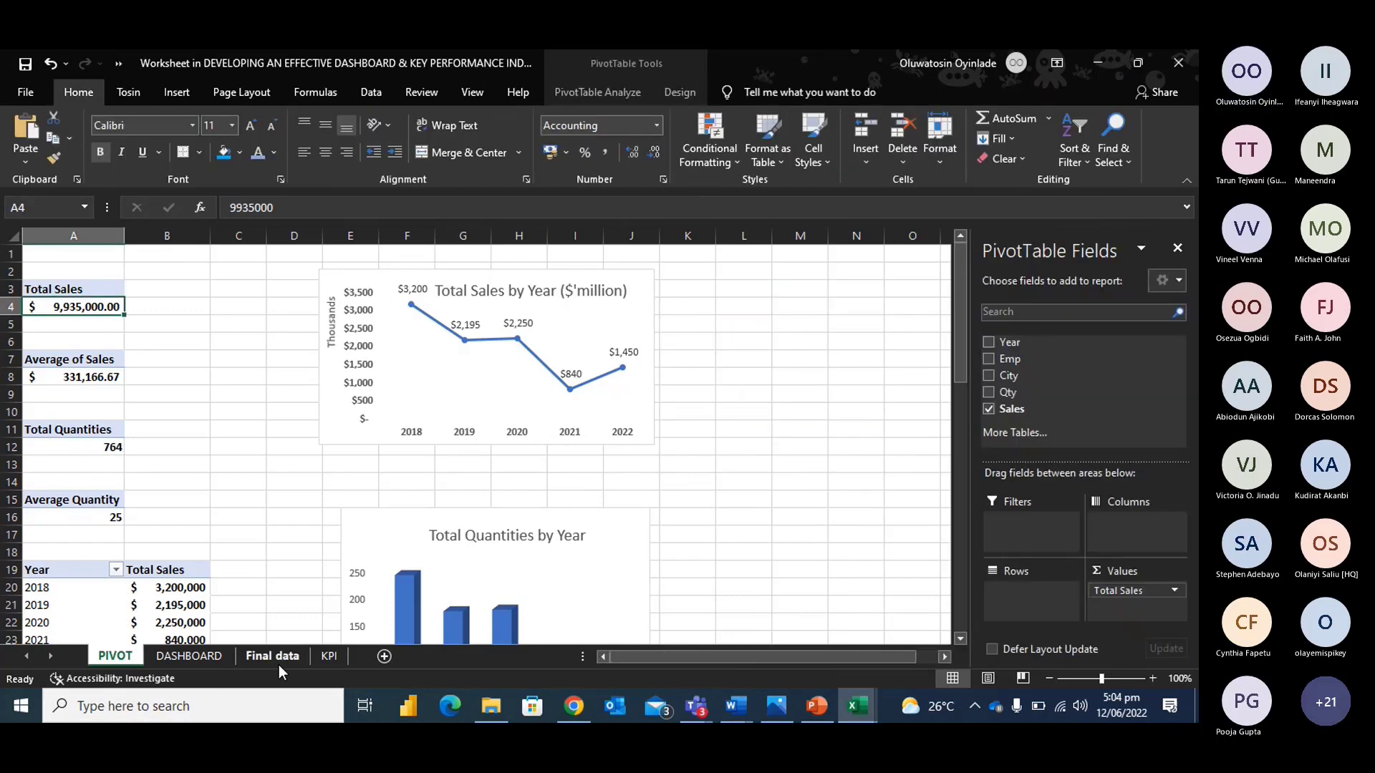
left_click(200, 661)
left_click(635, 315)
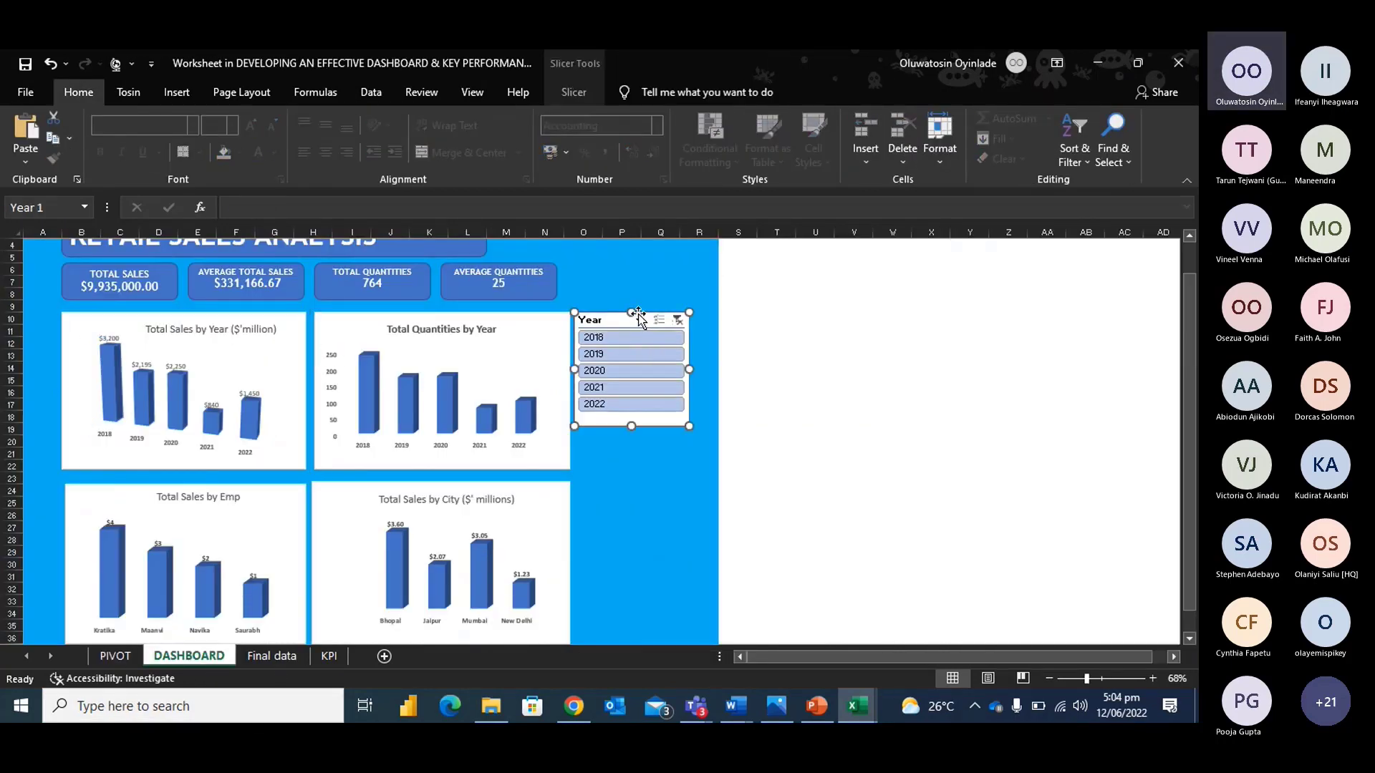
key("Delete")
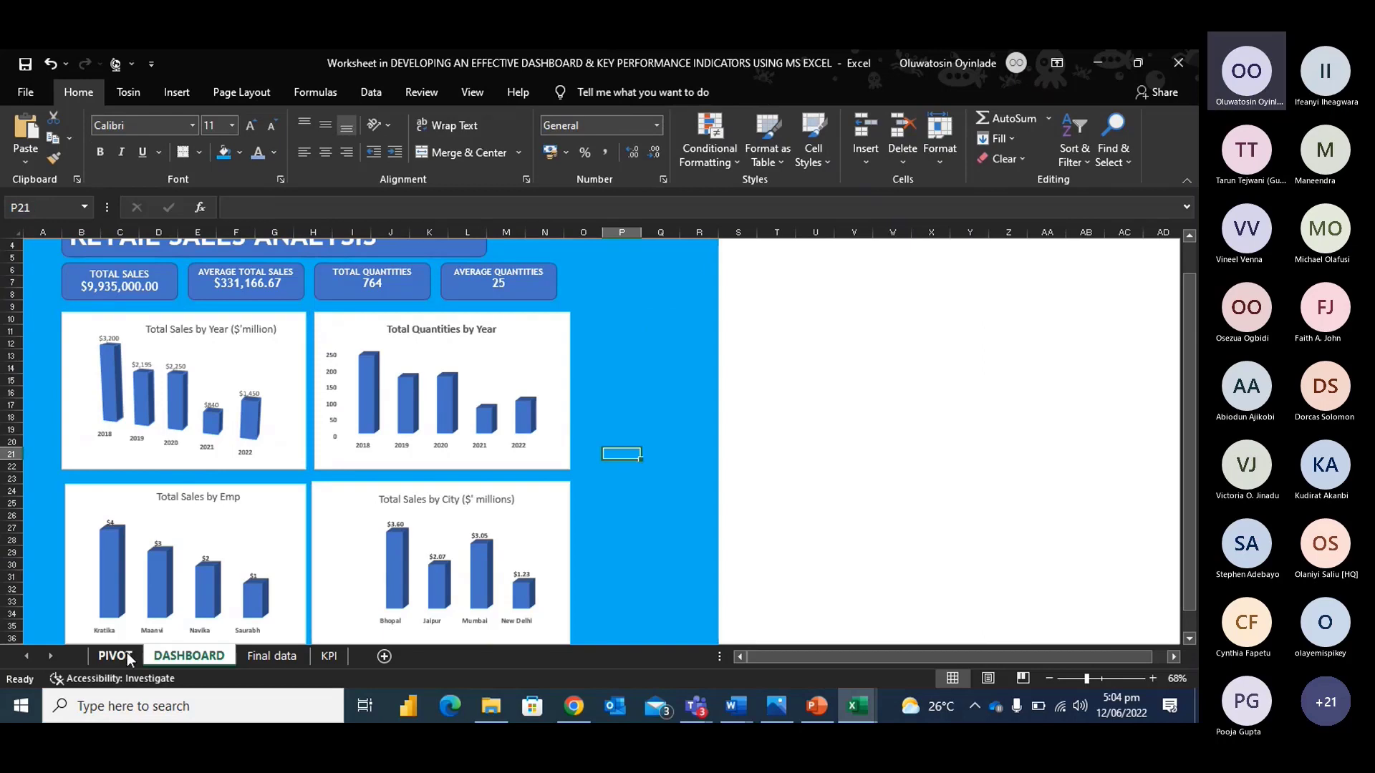
Insert a Year slicer for the Total Sales PivotTable on the PIVOT sheet and place it beside the sales chart, about 4.76 cm high.
left_click(128, 655)
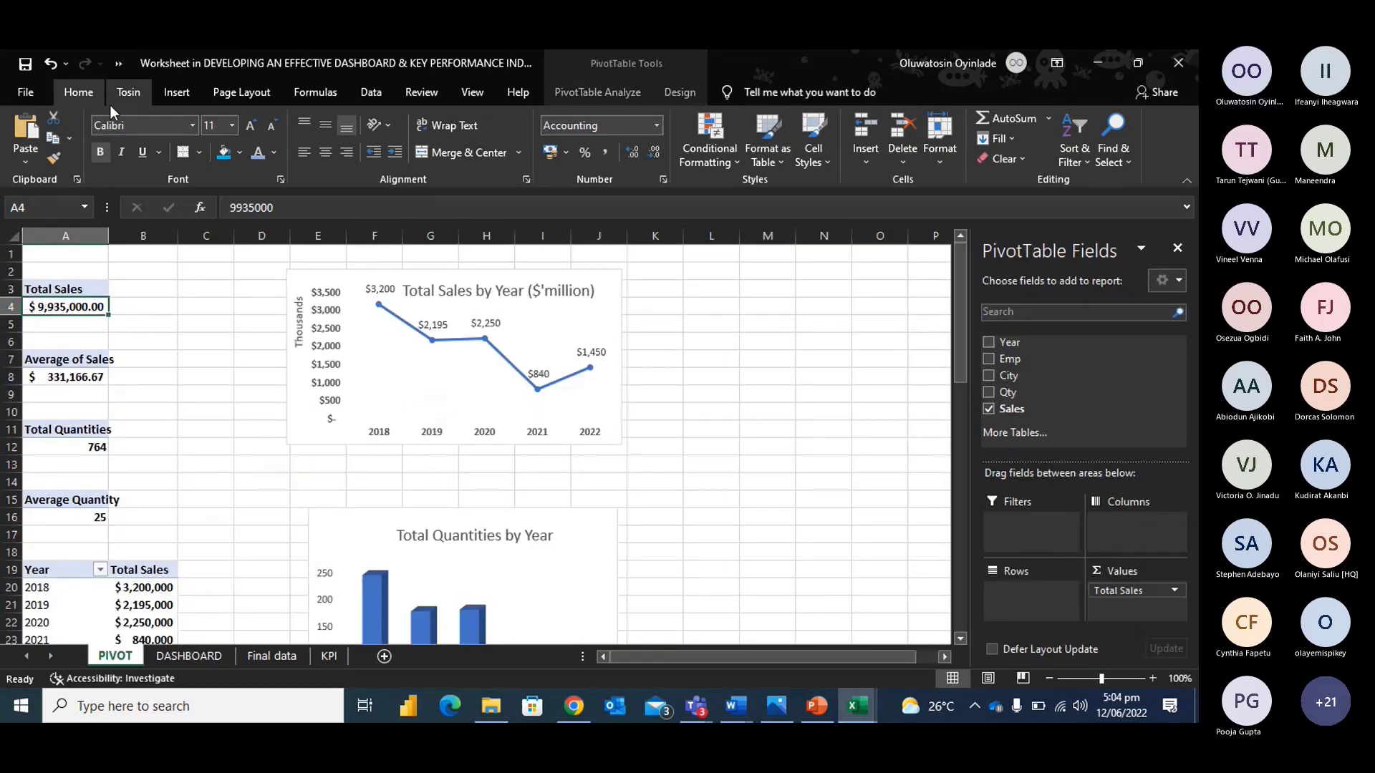
left_click(190, 88)
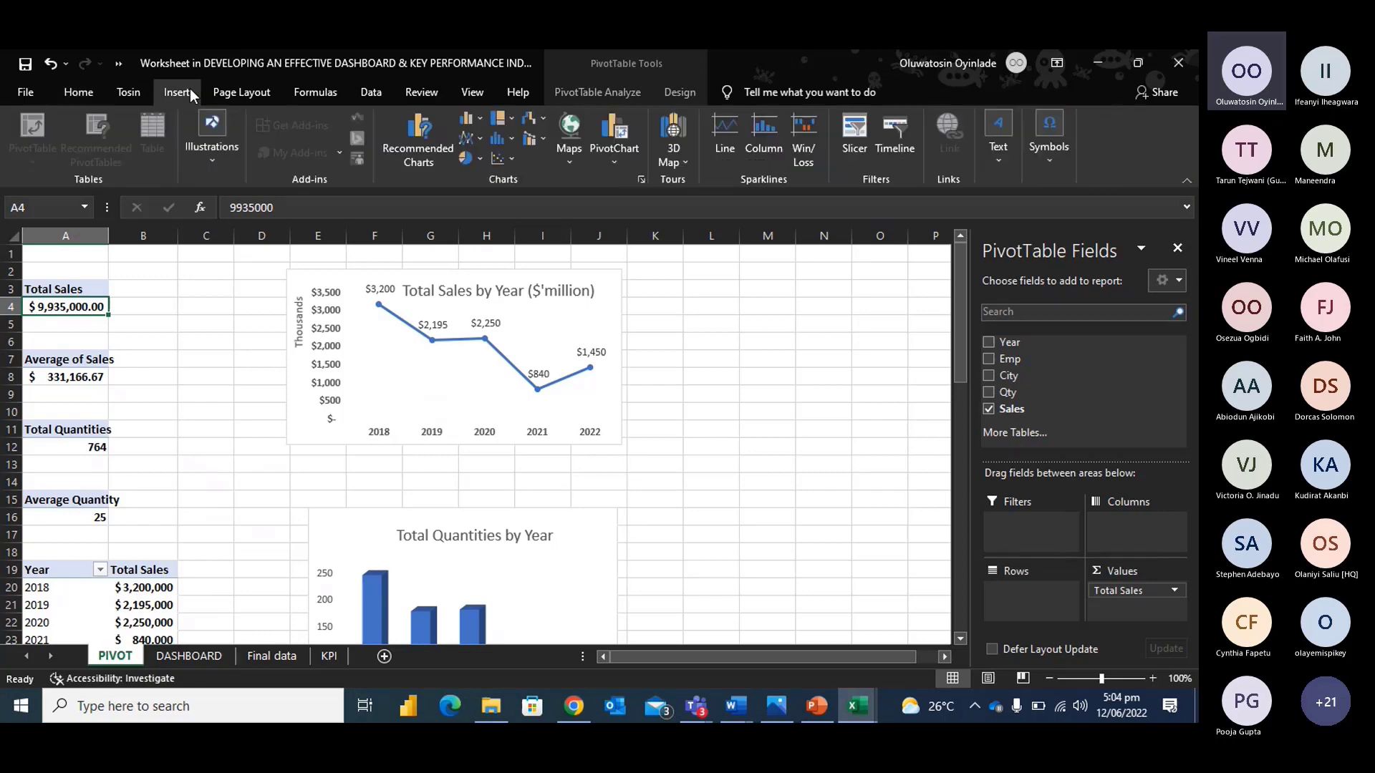
left_click(854, 136)
left_click_drag(514, 211, 788, 266)
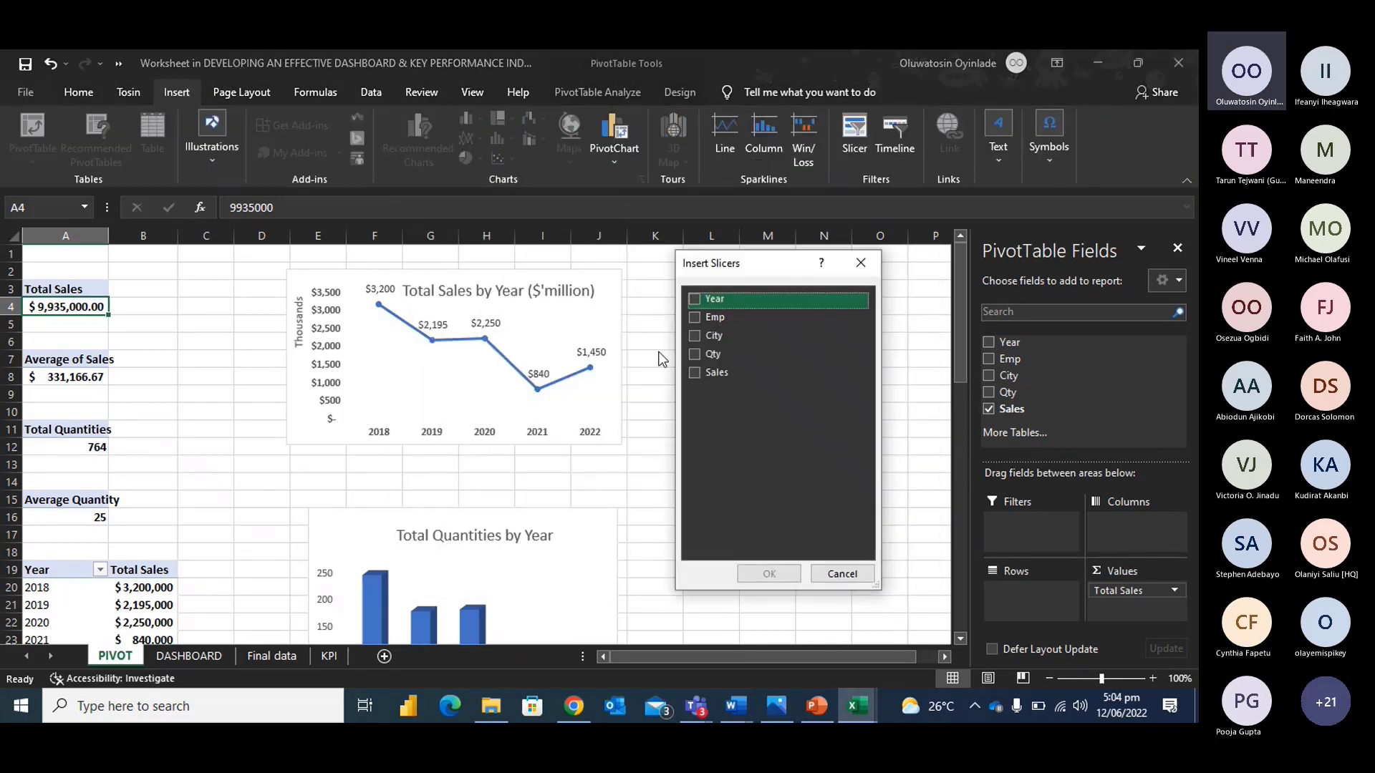
left_click(694, 301)
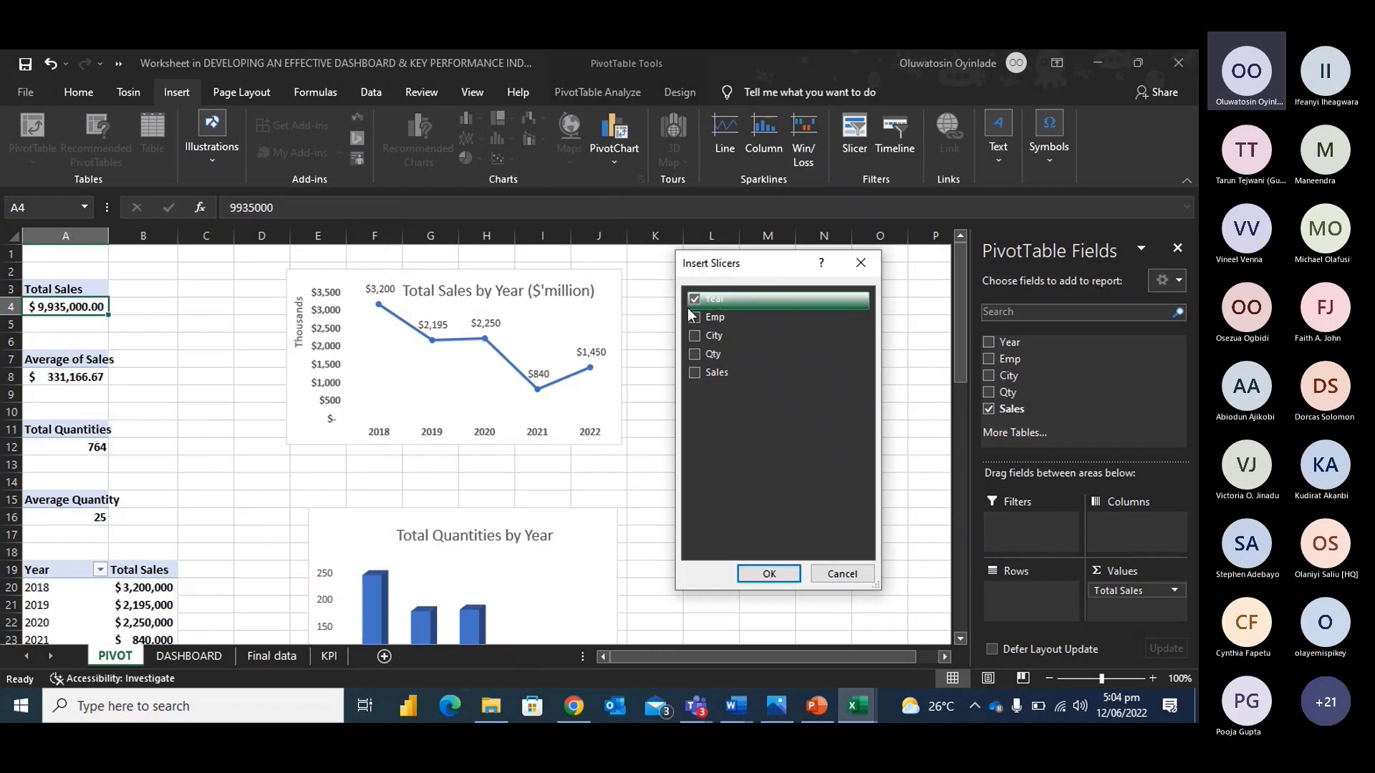
left_click(769, 573)
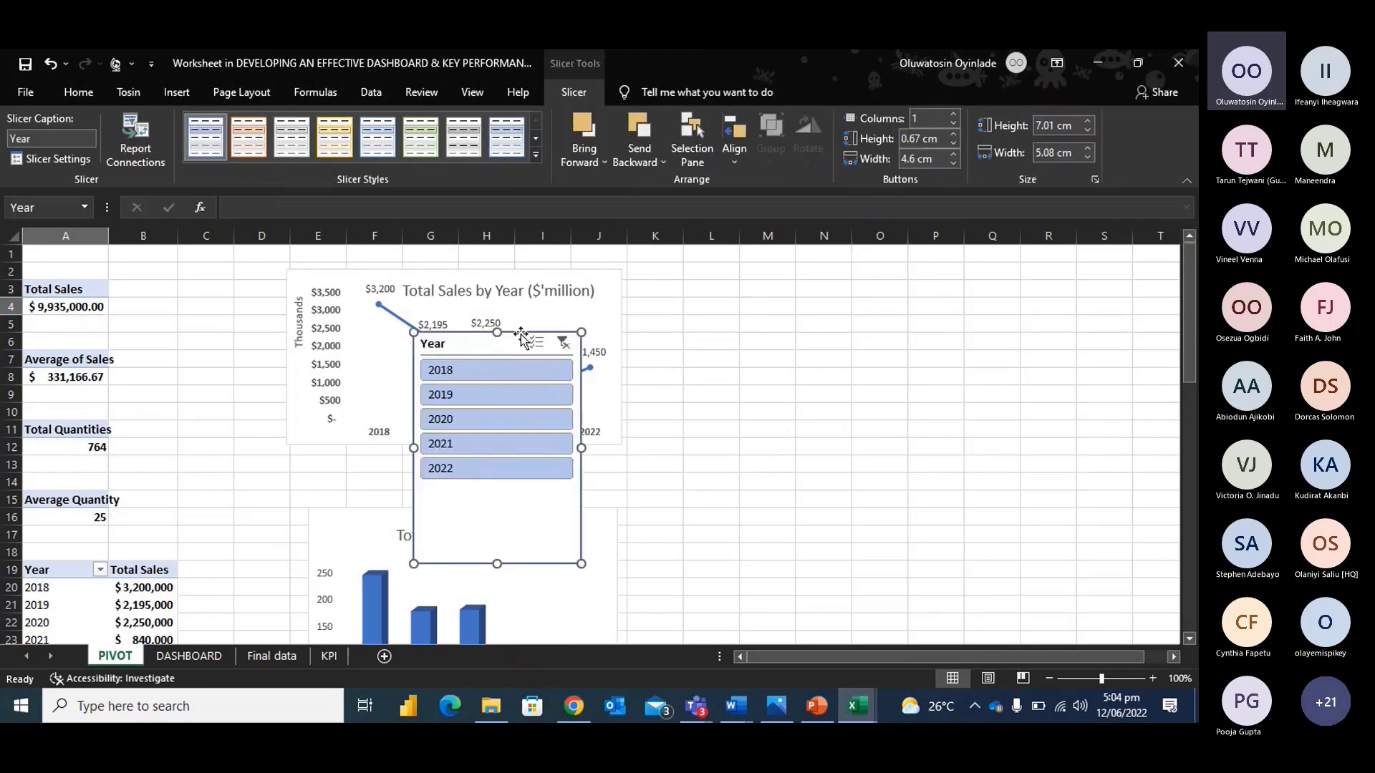
left_click_drag(520, 333, 807, 266)
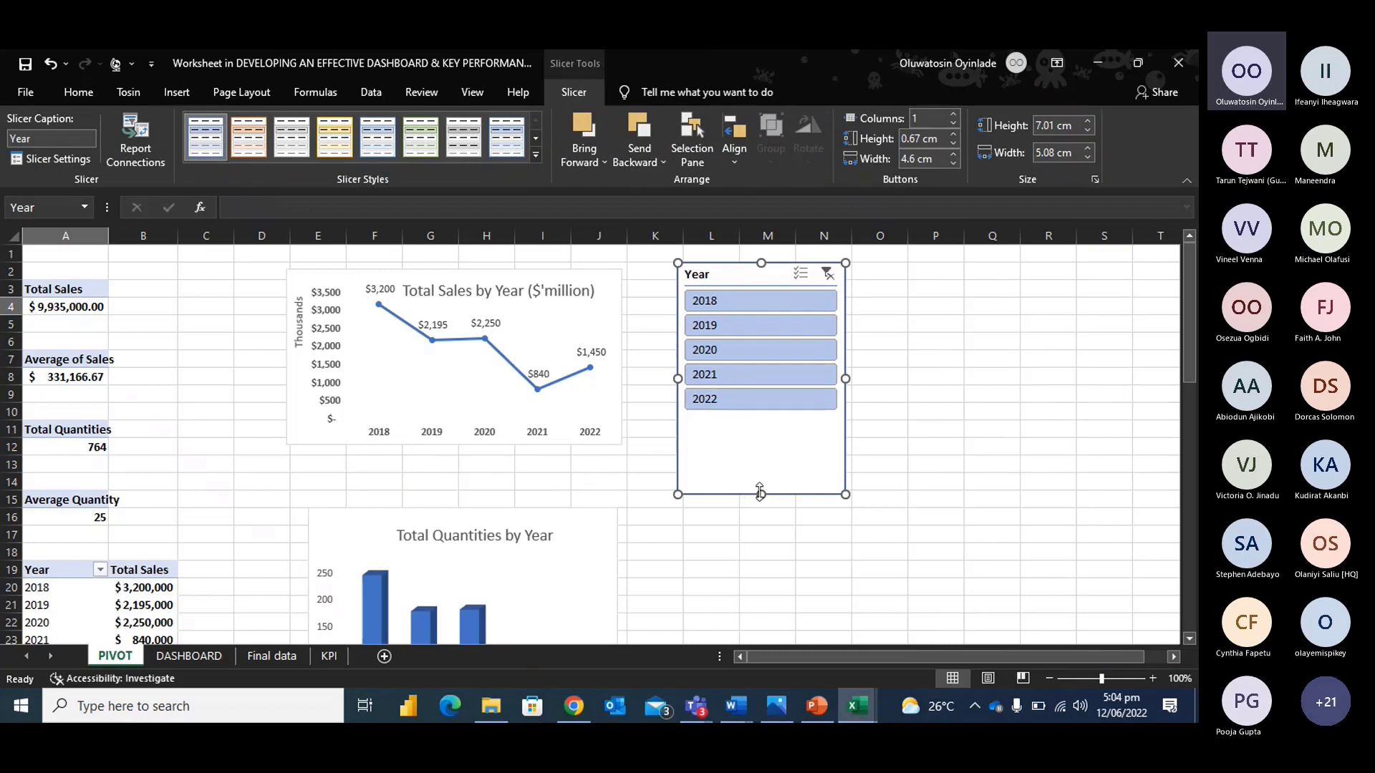
left_click_drag(761, 494, 777, 421)
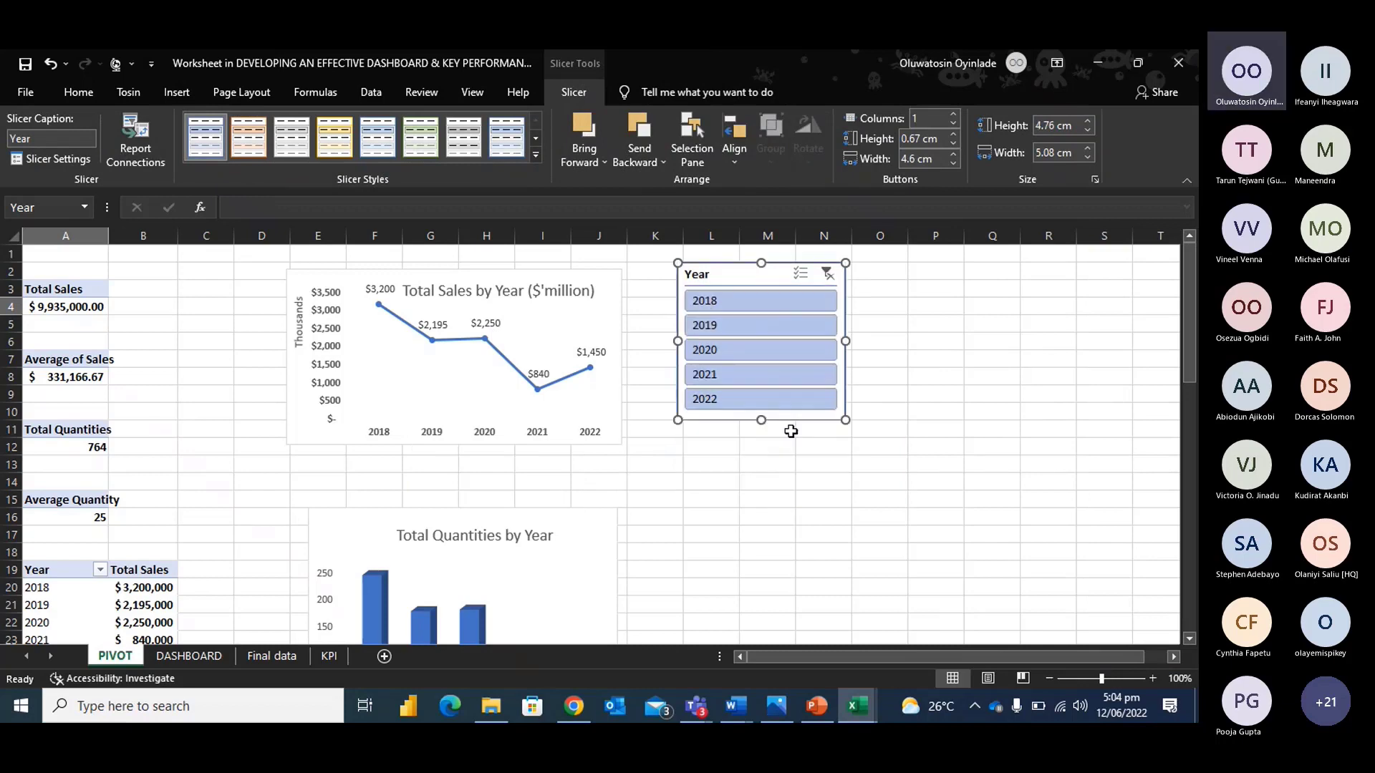
Connect the new Year slicer to PivotTable12 through PivotTable18 on the PIVOT sheet in addition to PivotTable11.
left_click(83, 162)
left_click(905, 533)
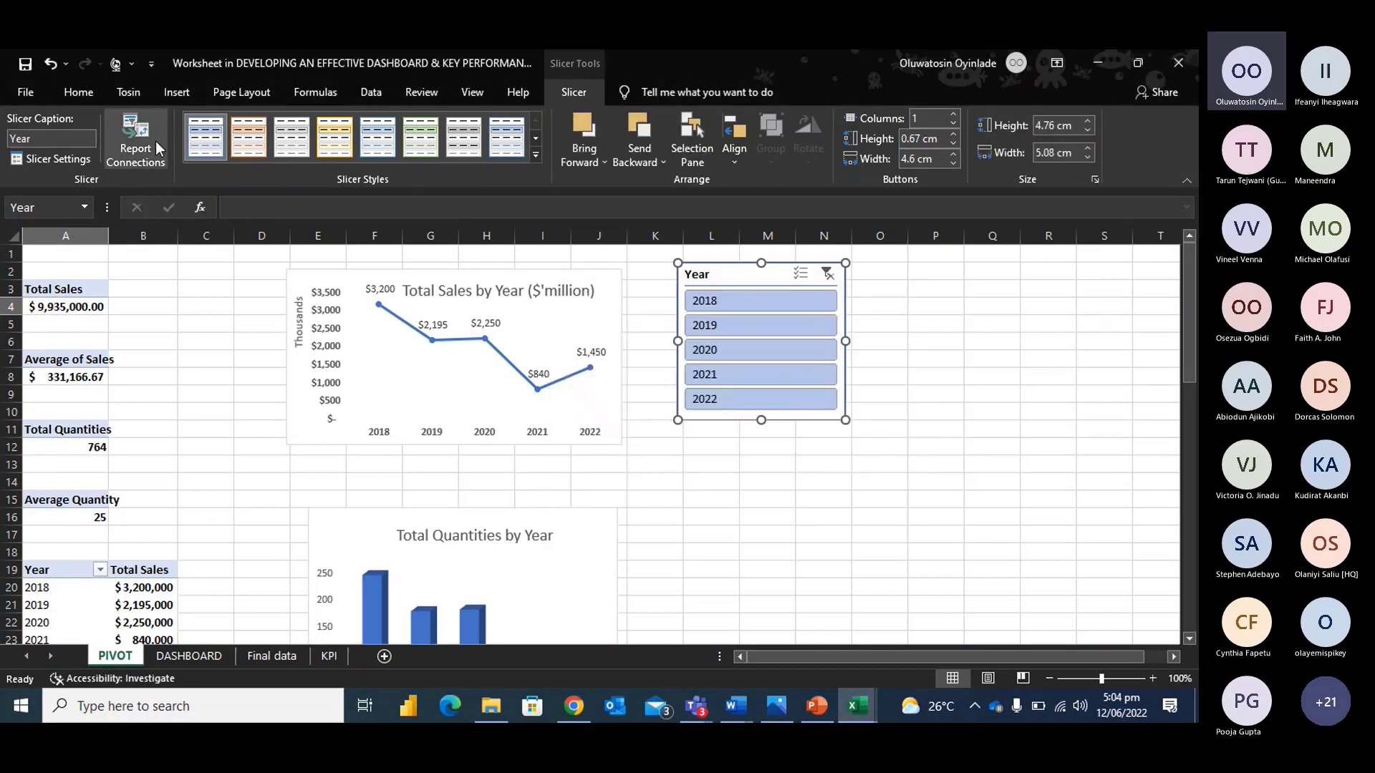
left_click(143, 154)
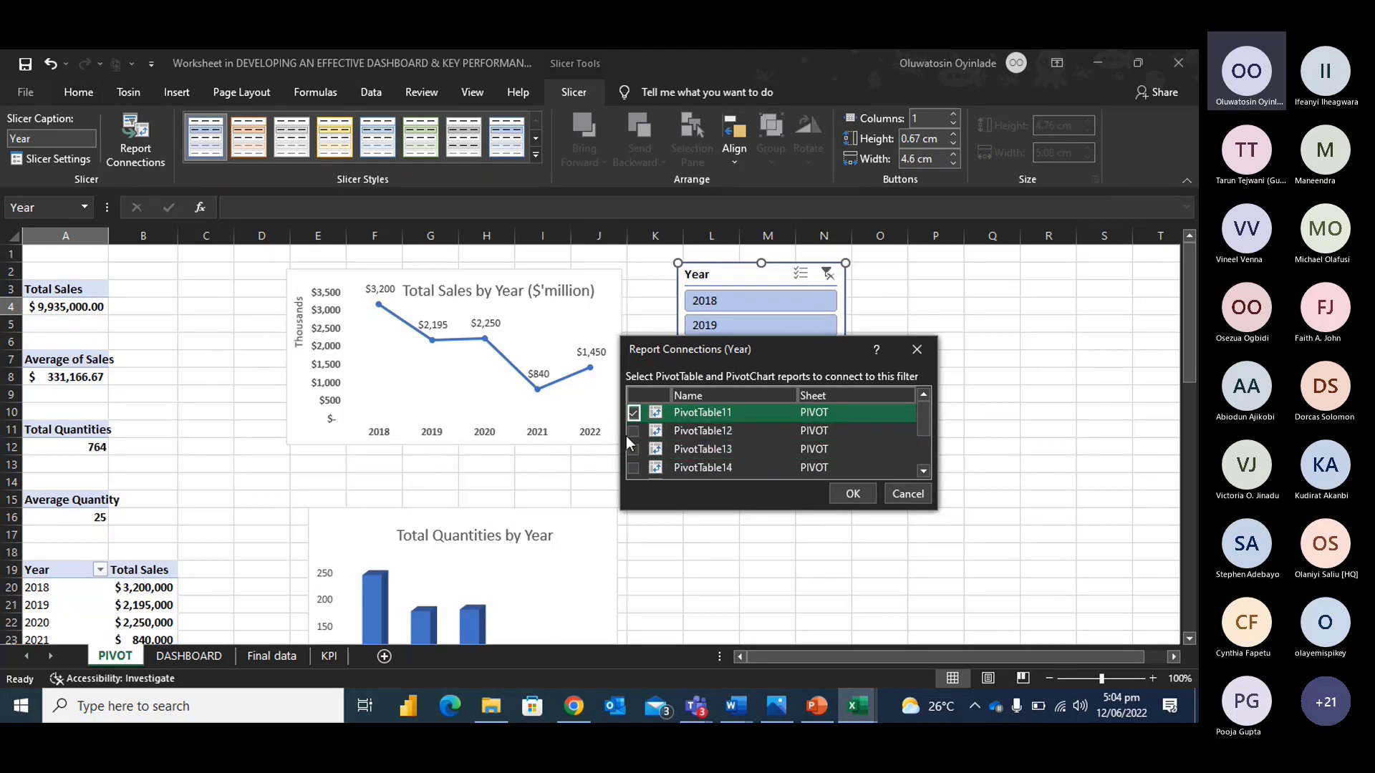
left_click(633, 432)
left_click(633, 449)
left_click(634, 468)
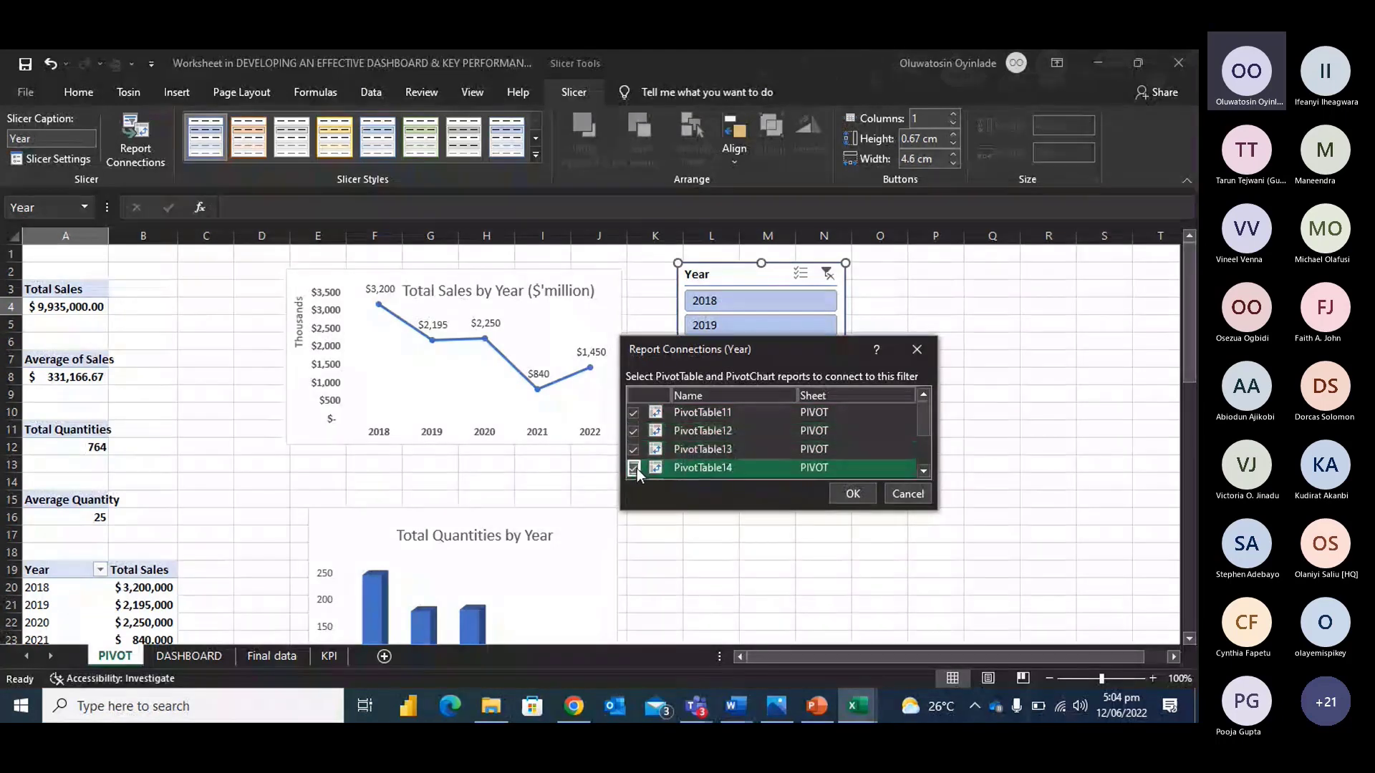
scroll(638, 458, "down", 1)
left_click(633, 444)
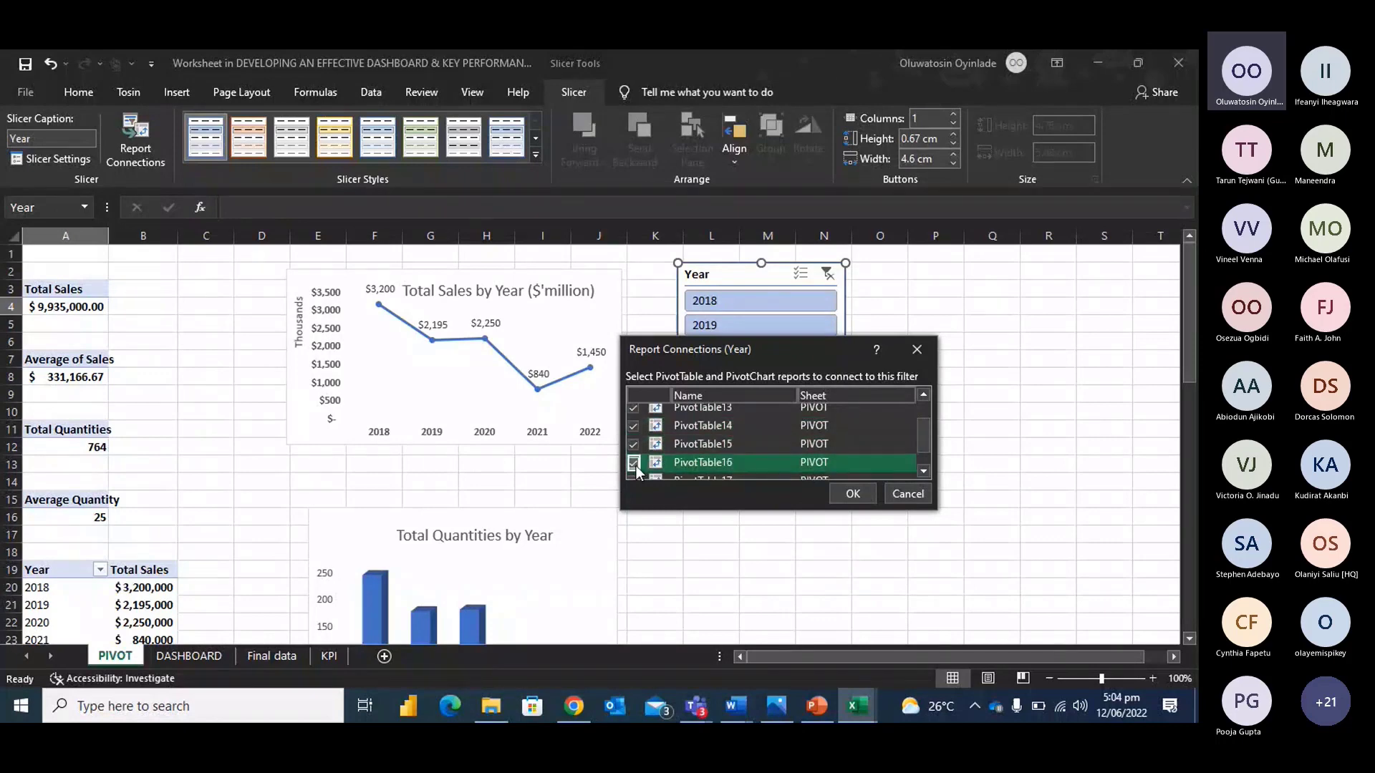
left_click(633, 463)
scroll(633, 465, "down", 1)
left_click(631, 451)
left_click(633, 470)
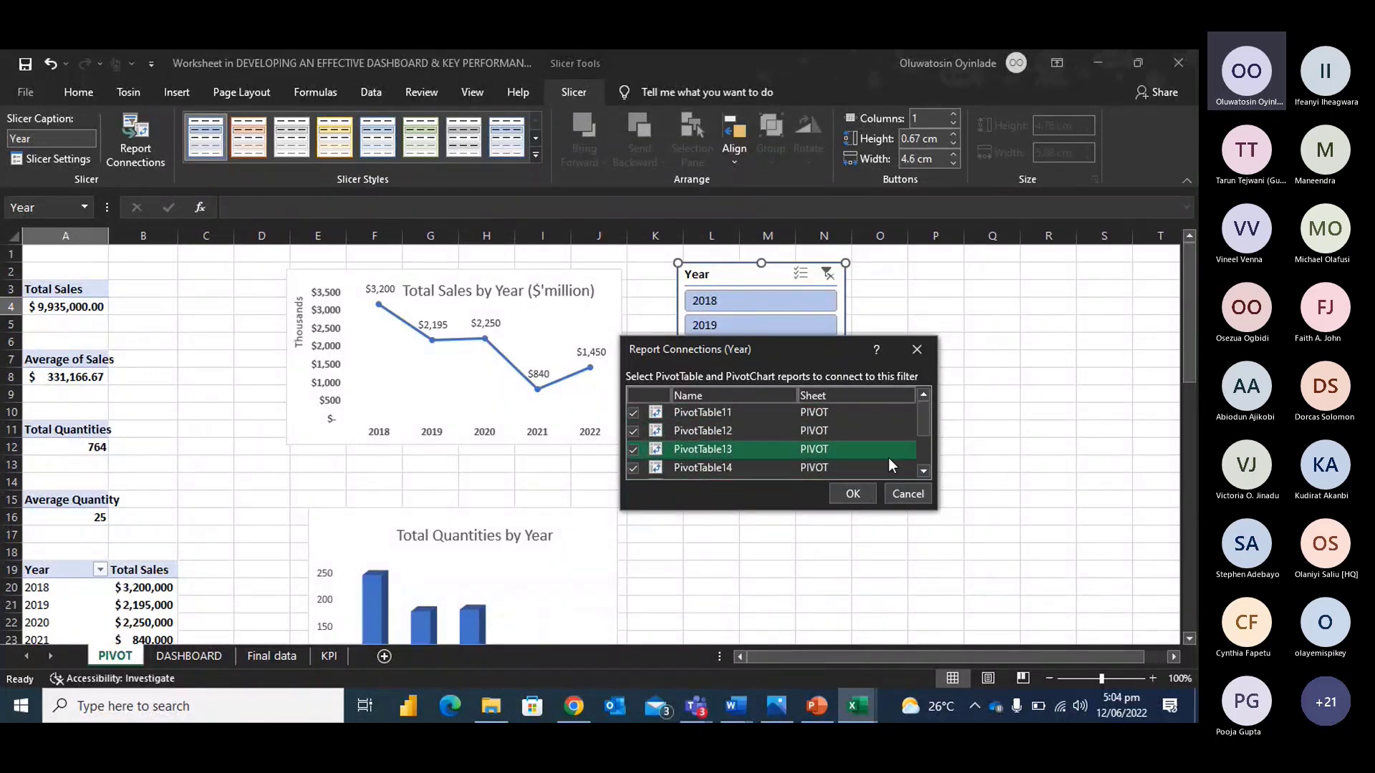
left_click(850, 493)
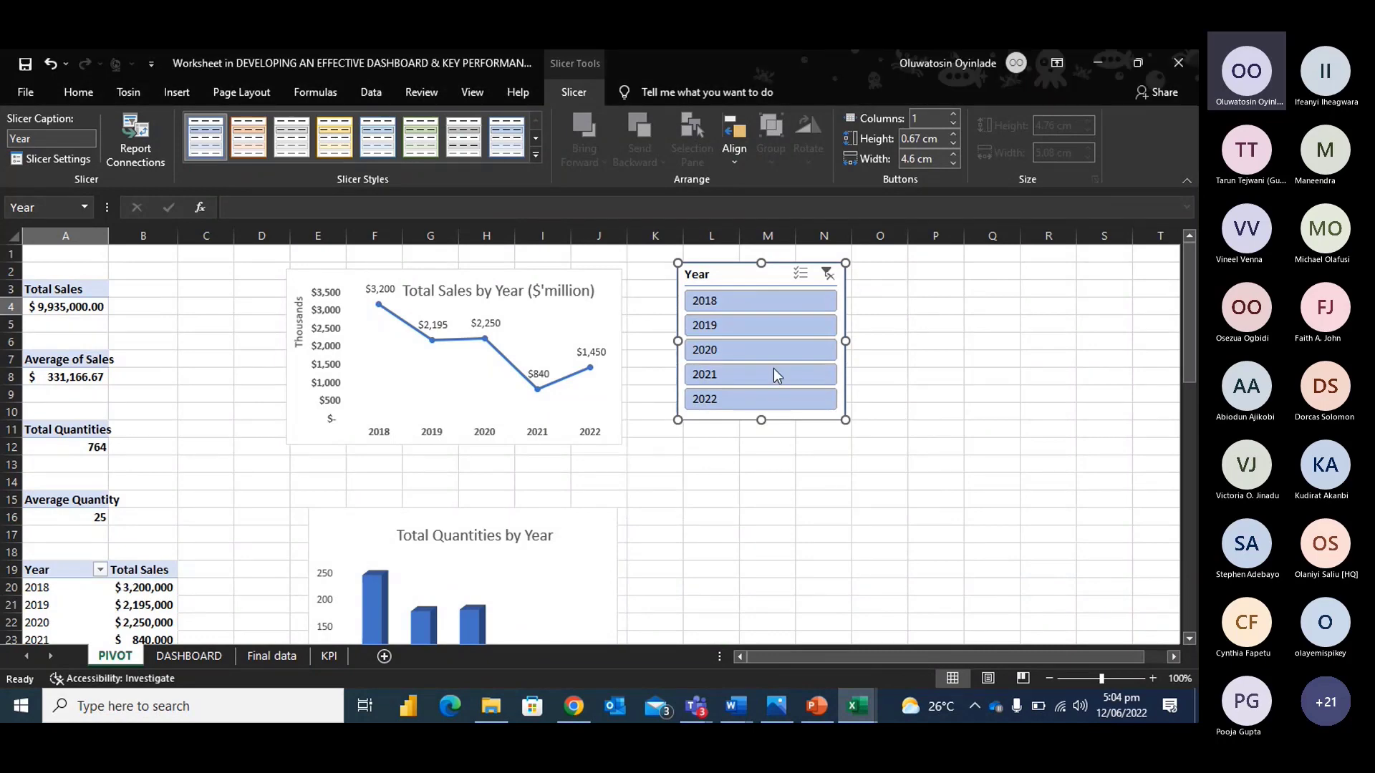
Test the Year slicer by filtering the PIVOT sheet to 2018 with column A auto-fitted, and clear the filter again.
right_click(745, 372)
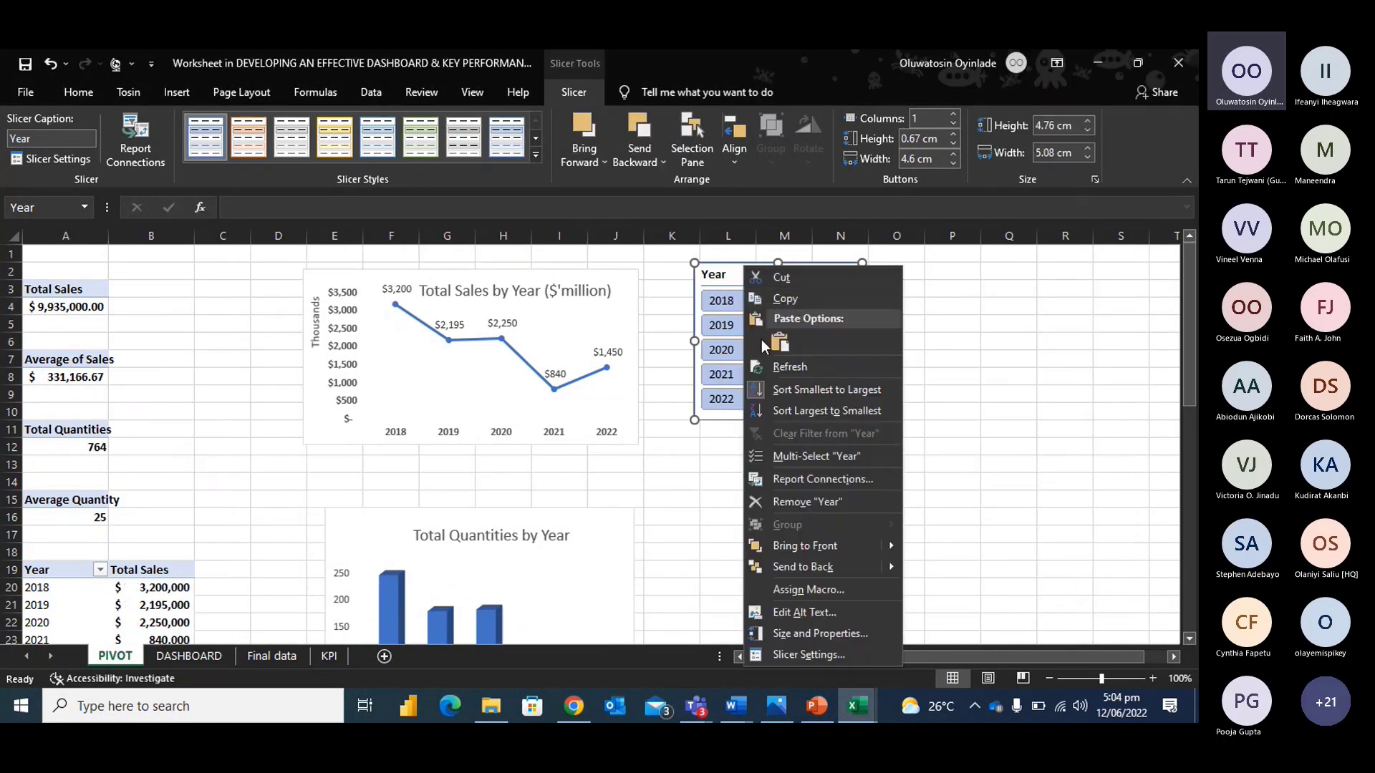
left_click(699, 415)
left_click(742, 301)
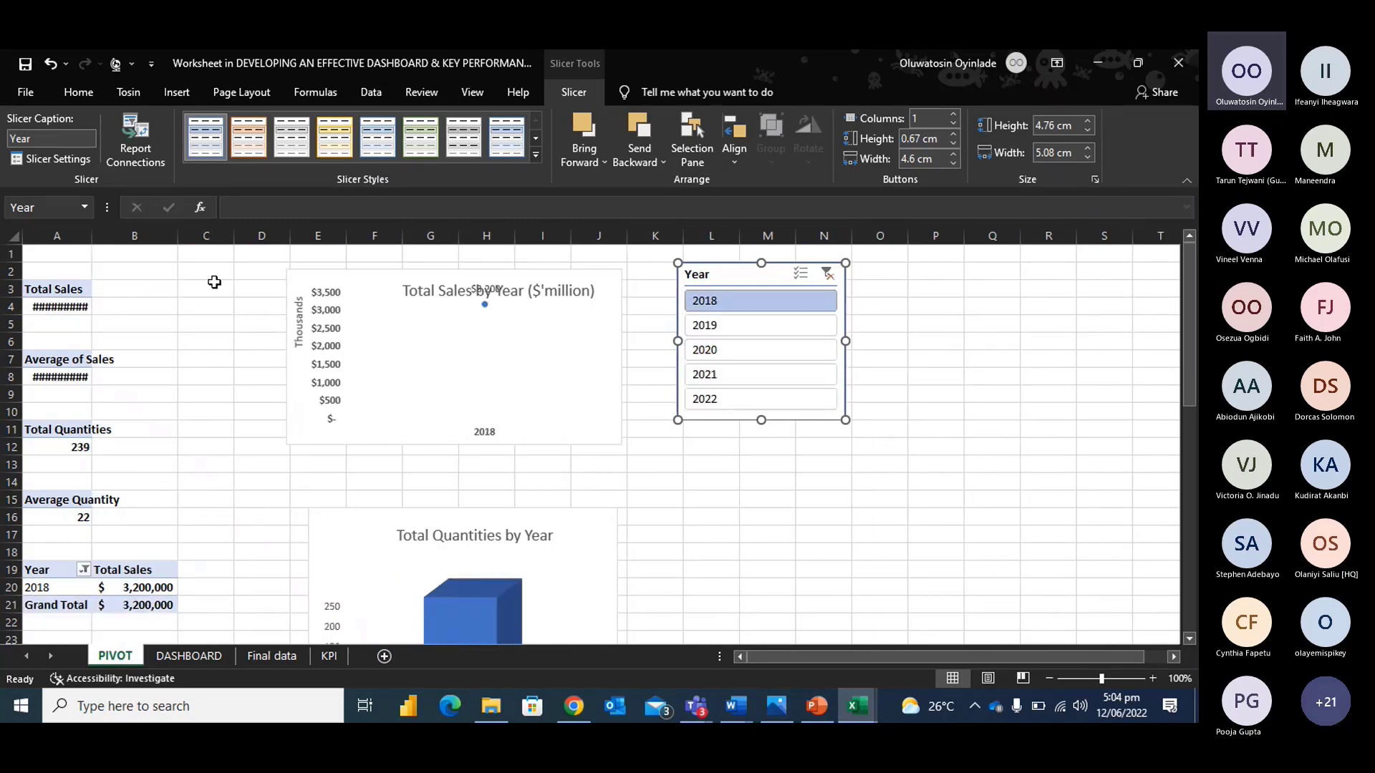
left_click(95, 236)
left_click_drag(94, 236, 95, 236)
double_click(94, 236)
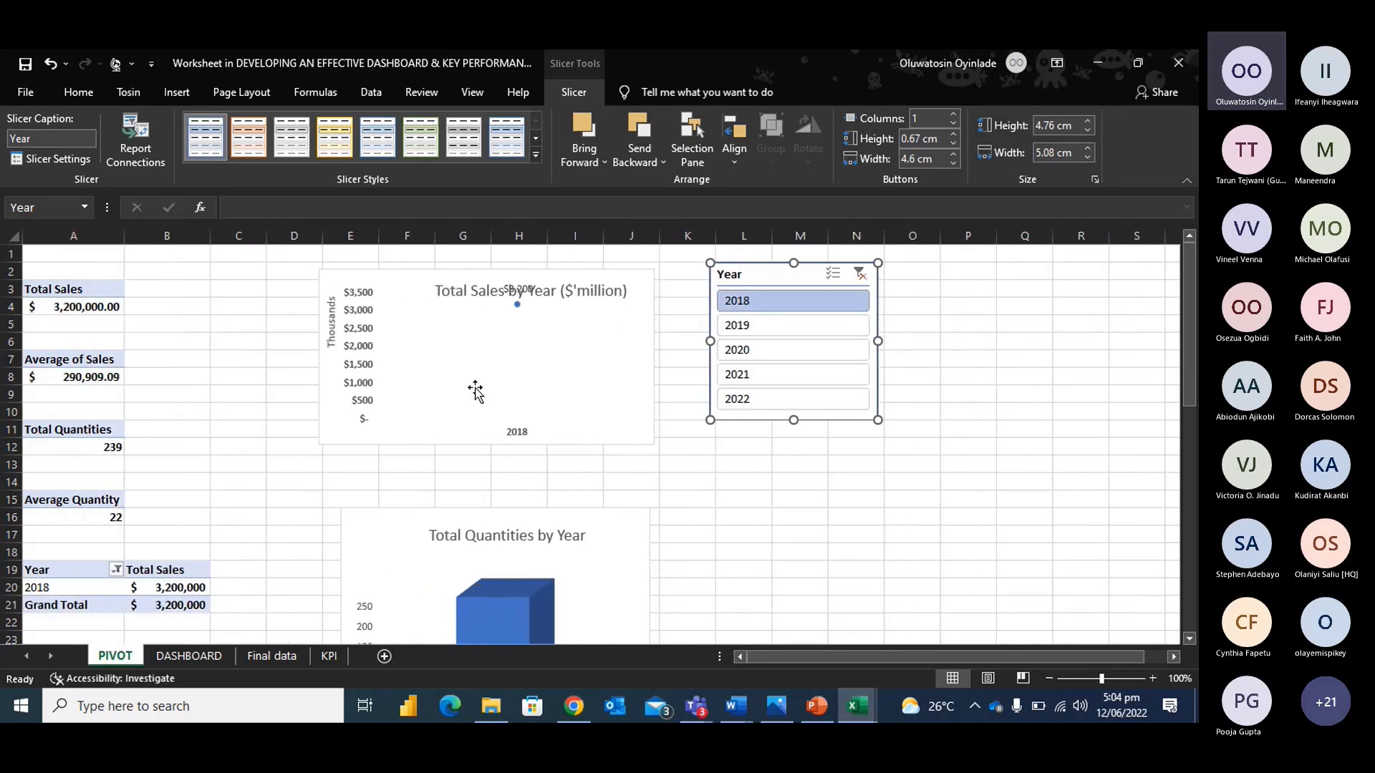
left_click(531, 341)
left_click(862, 274)
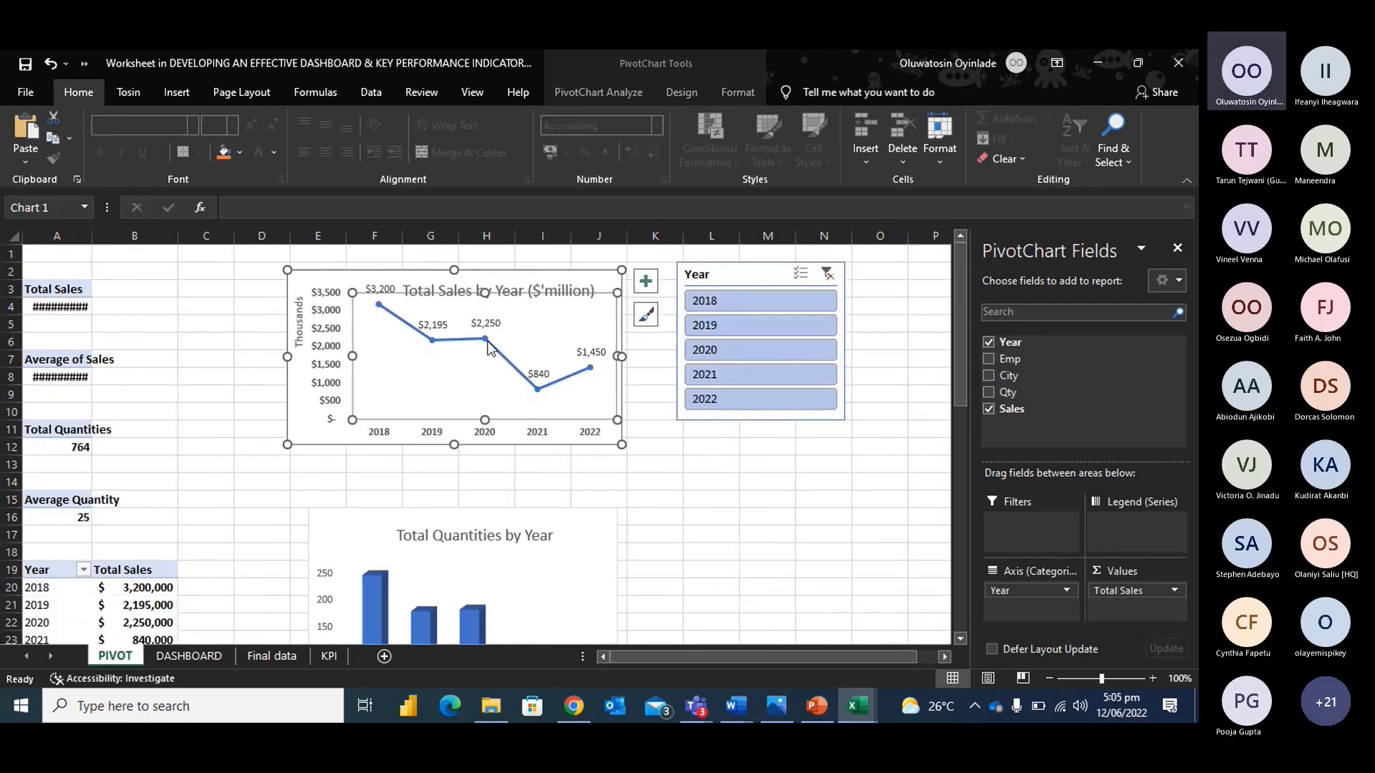
Change the PIVOT sheet's Total Sales by Year line chart to a 3-D clustered column chart.
left_click(177, 88)
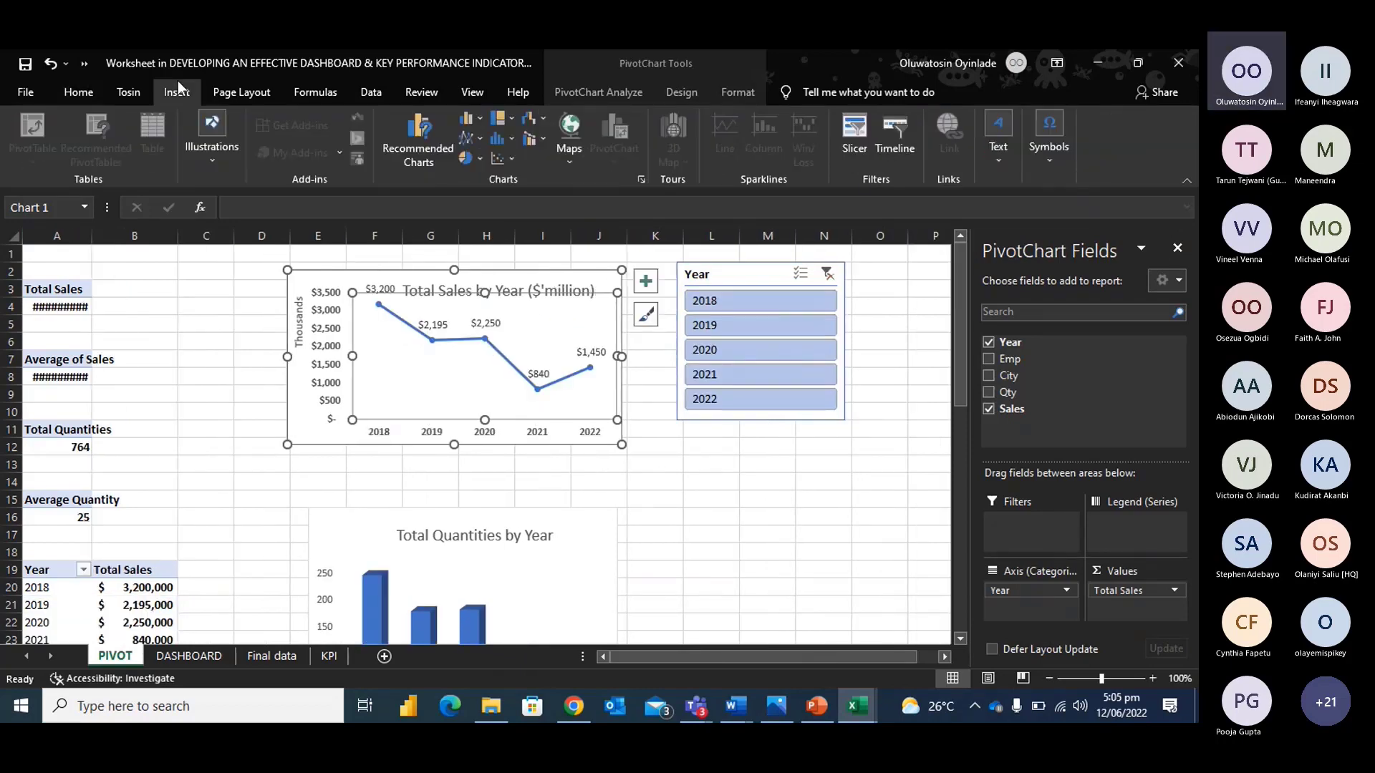
left_click(470, 119)
left_click(492, 247)
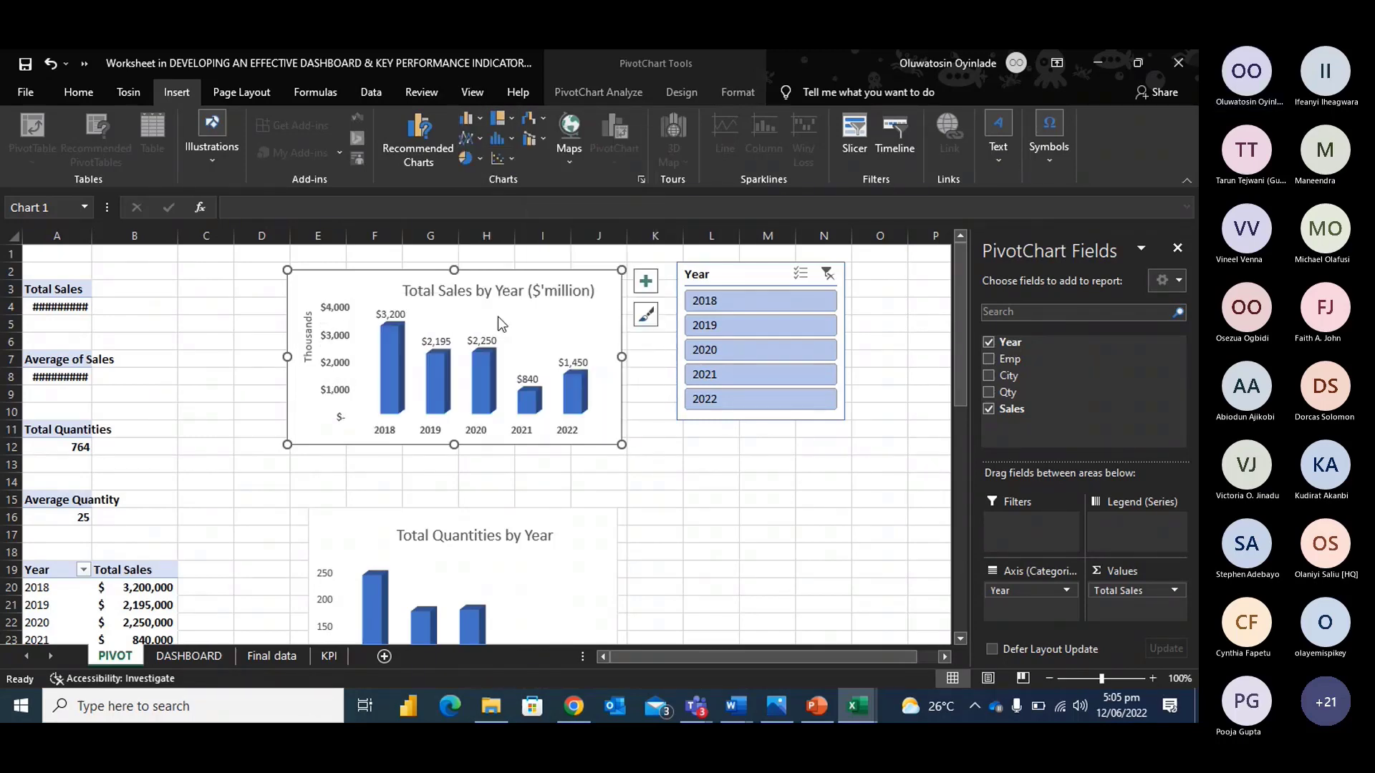
Apply the first chart style in the gallery to the Total Sales by Year chart on the DASHBOARD sheet.
left_click(481, 342)
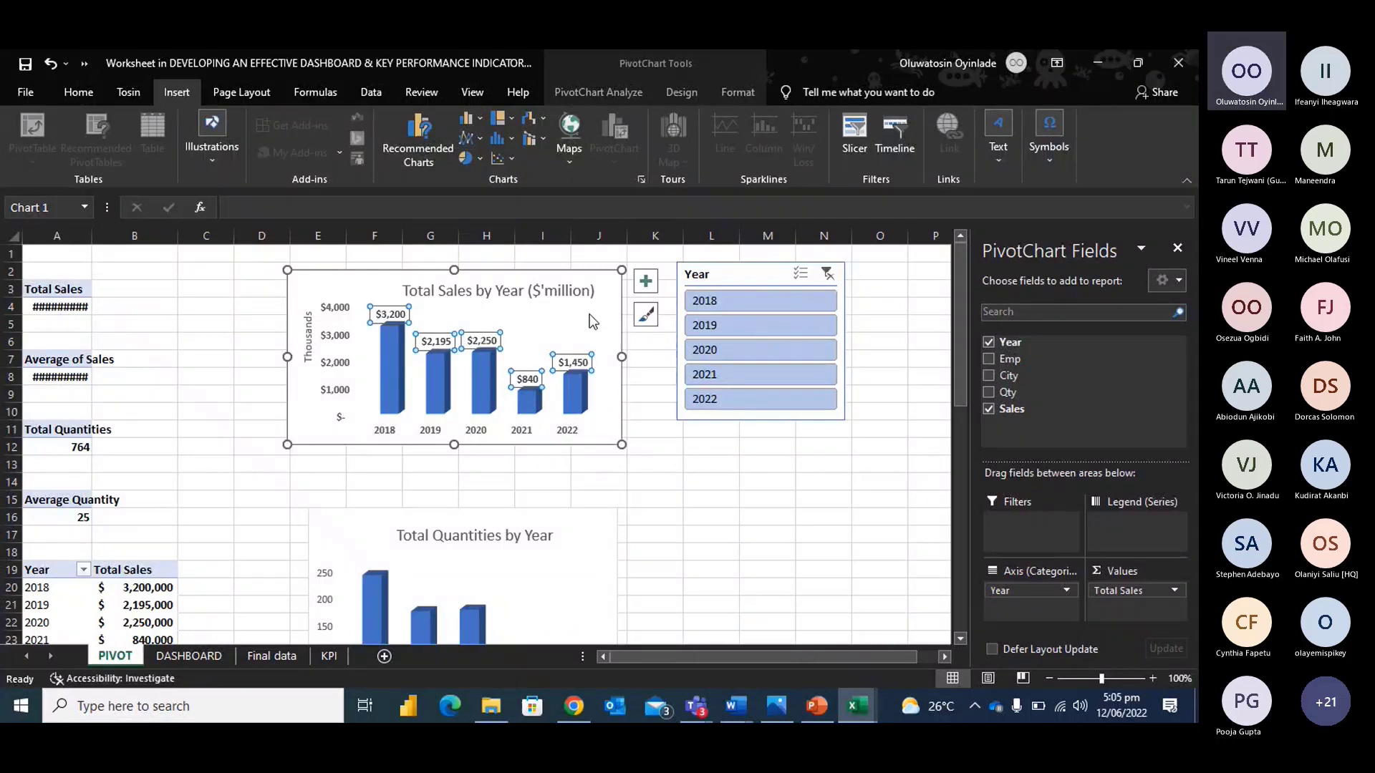
left_click(189, 656)
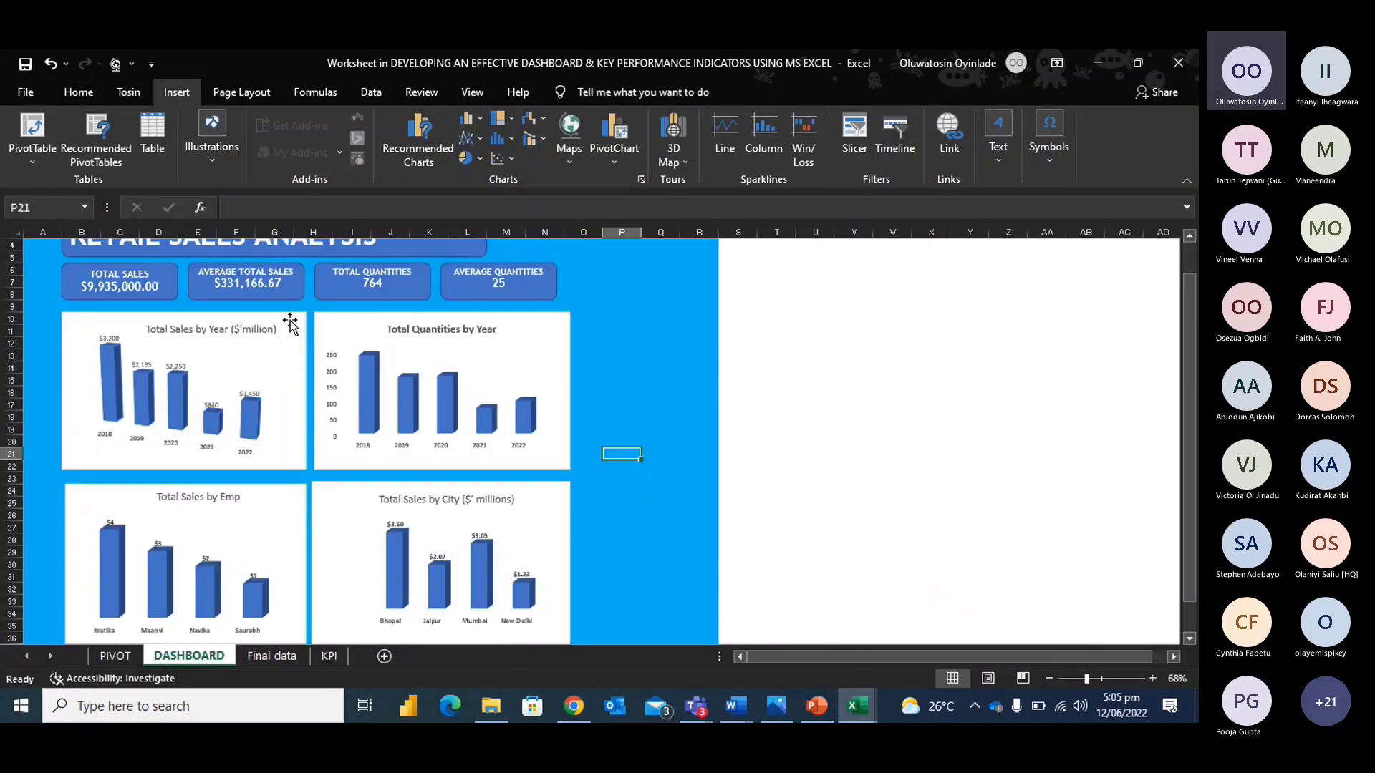
left_click(269, 380)
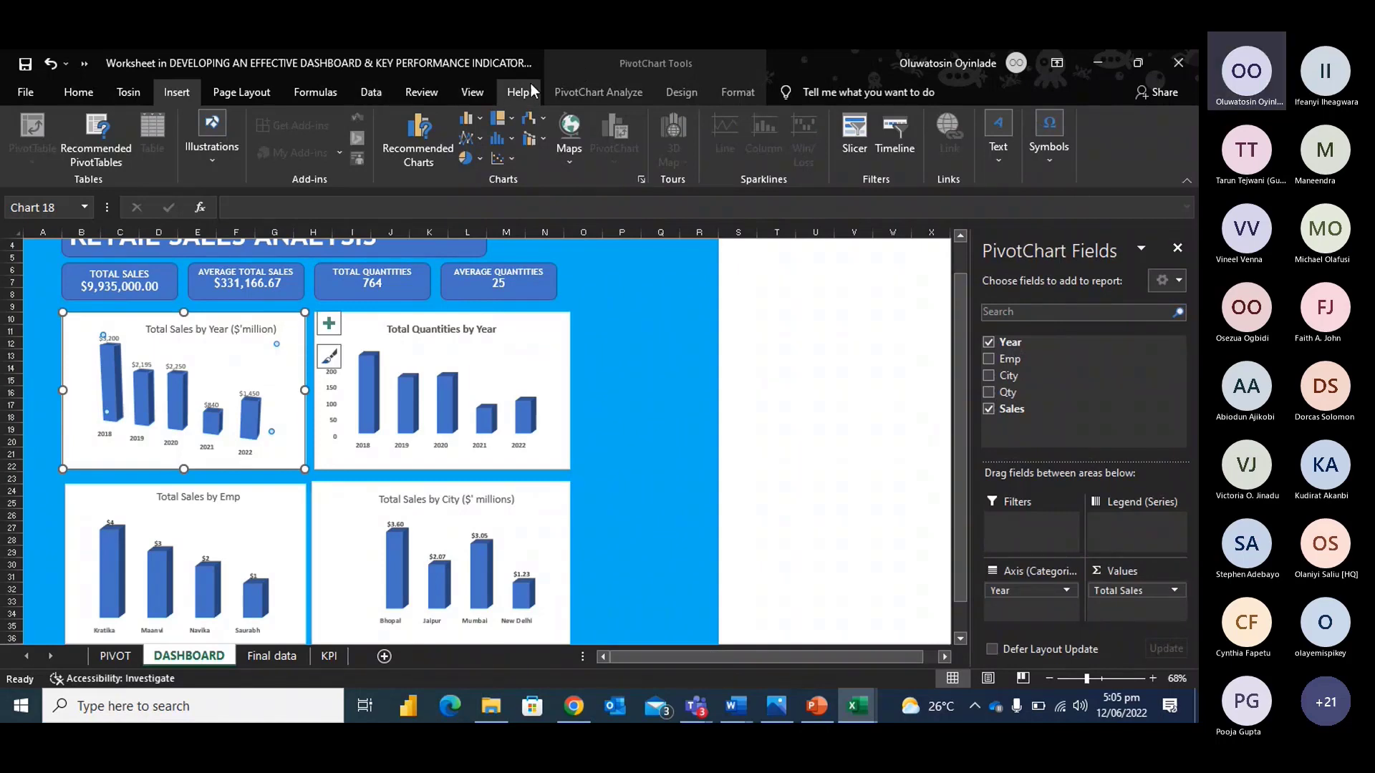
left_click(585, 94)
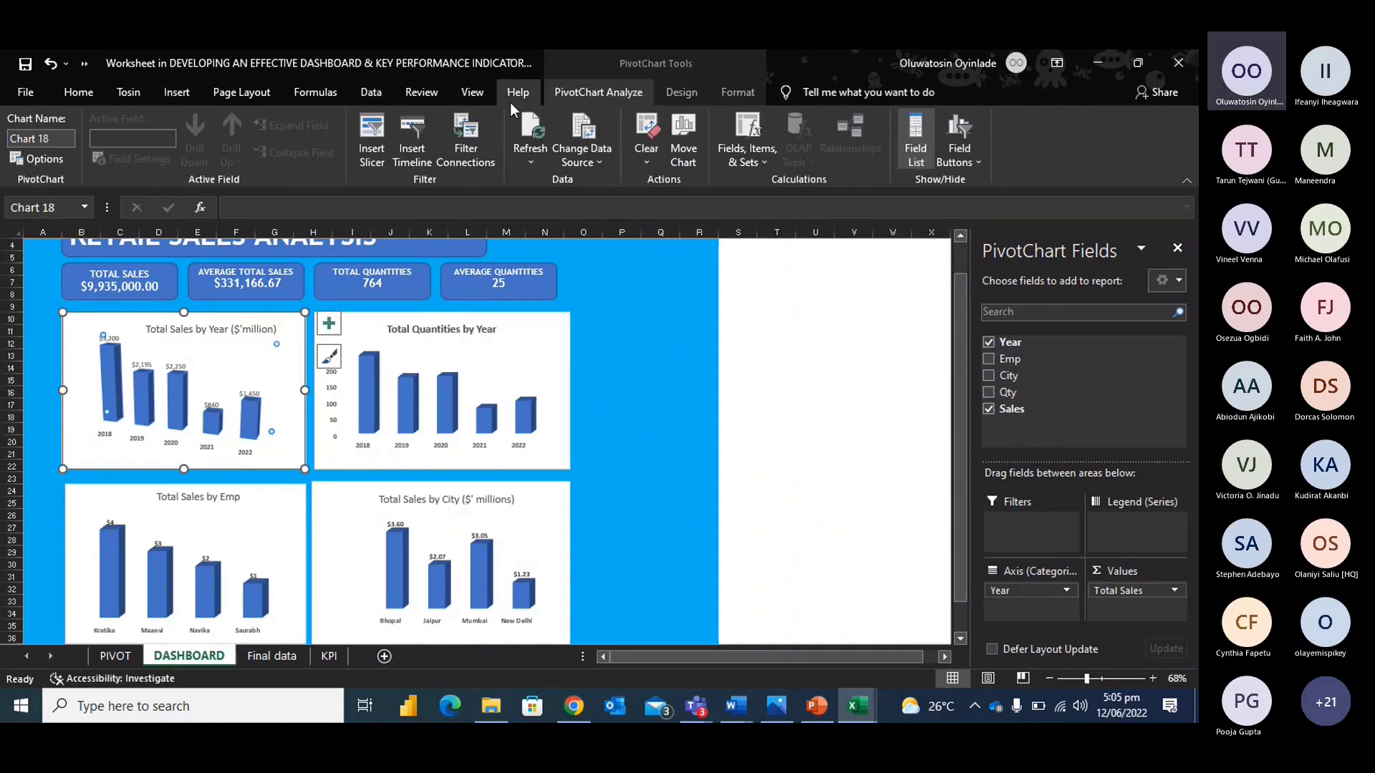
left_click(680, 95)
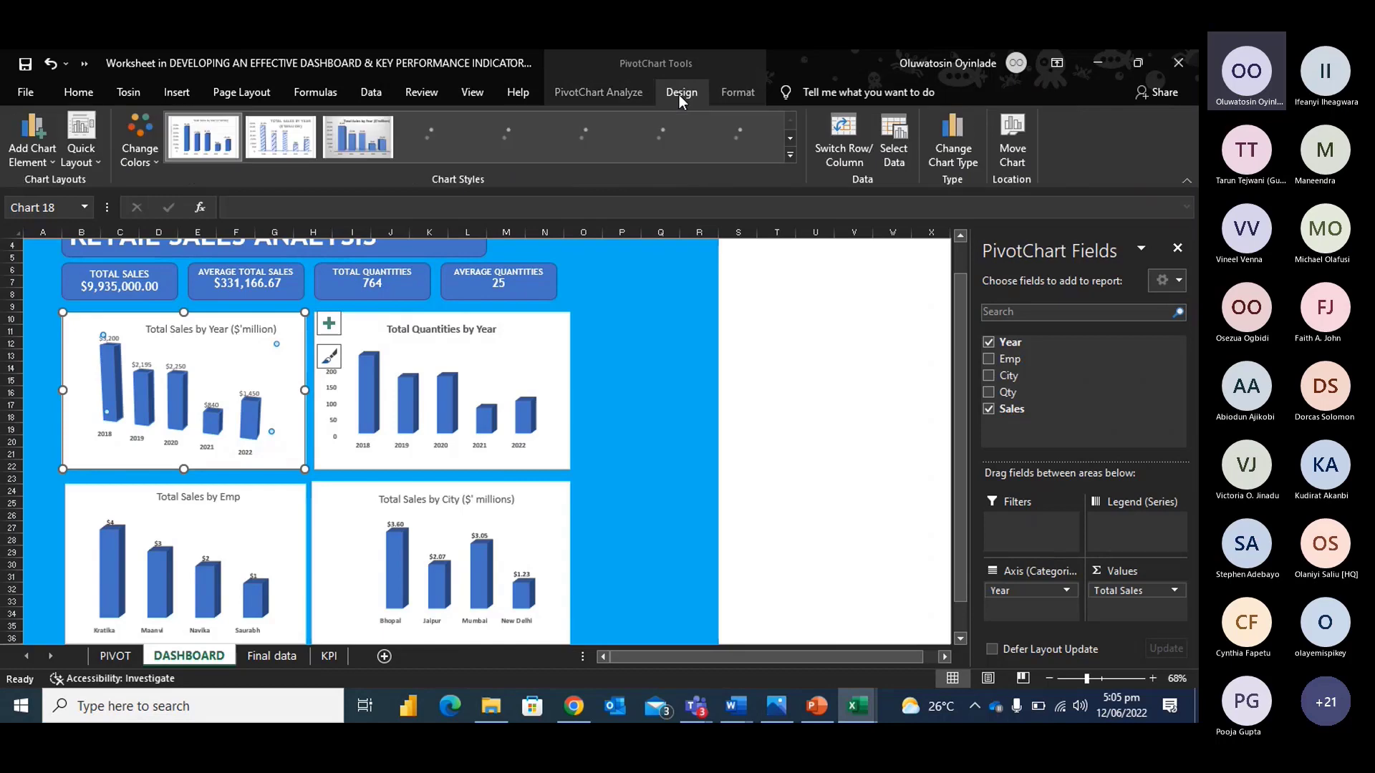
left_click(207, 148)
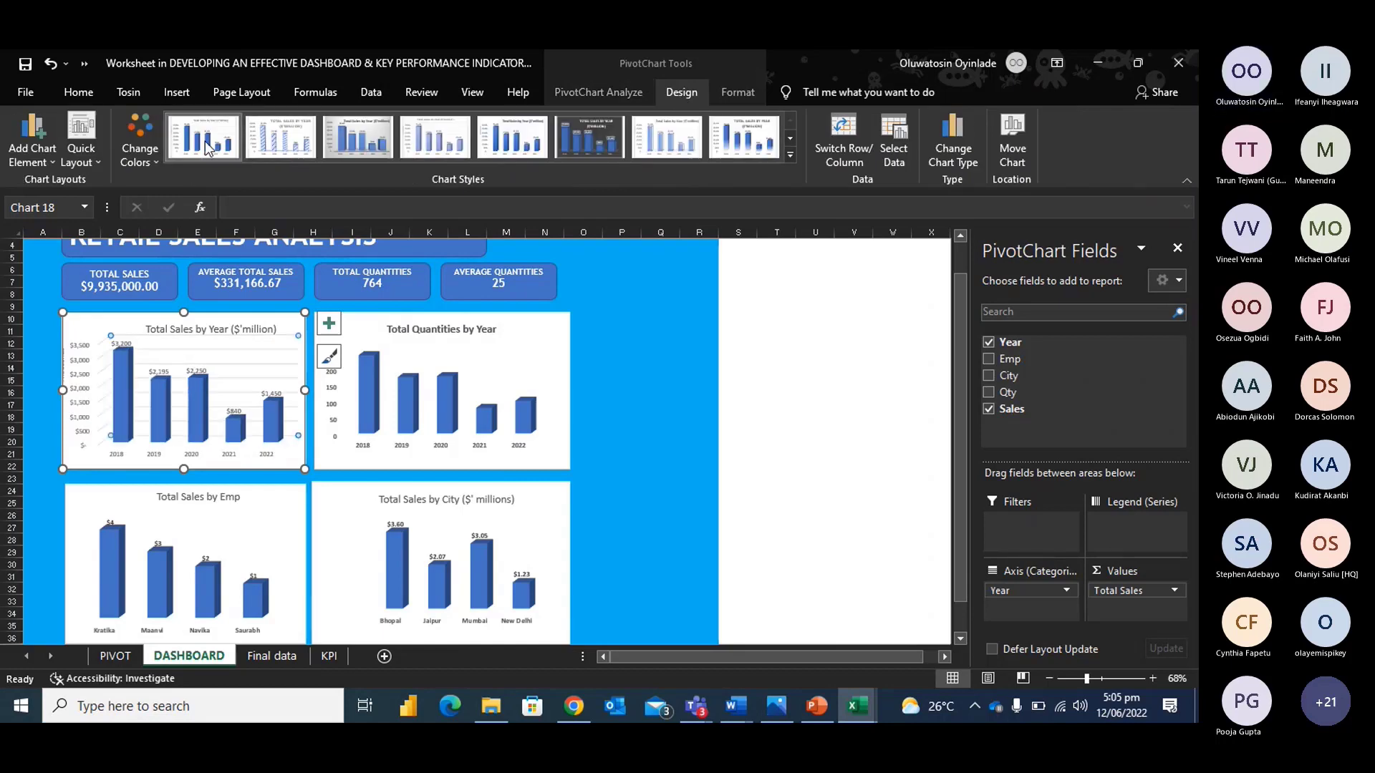
left_click(250, 352)
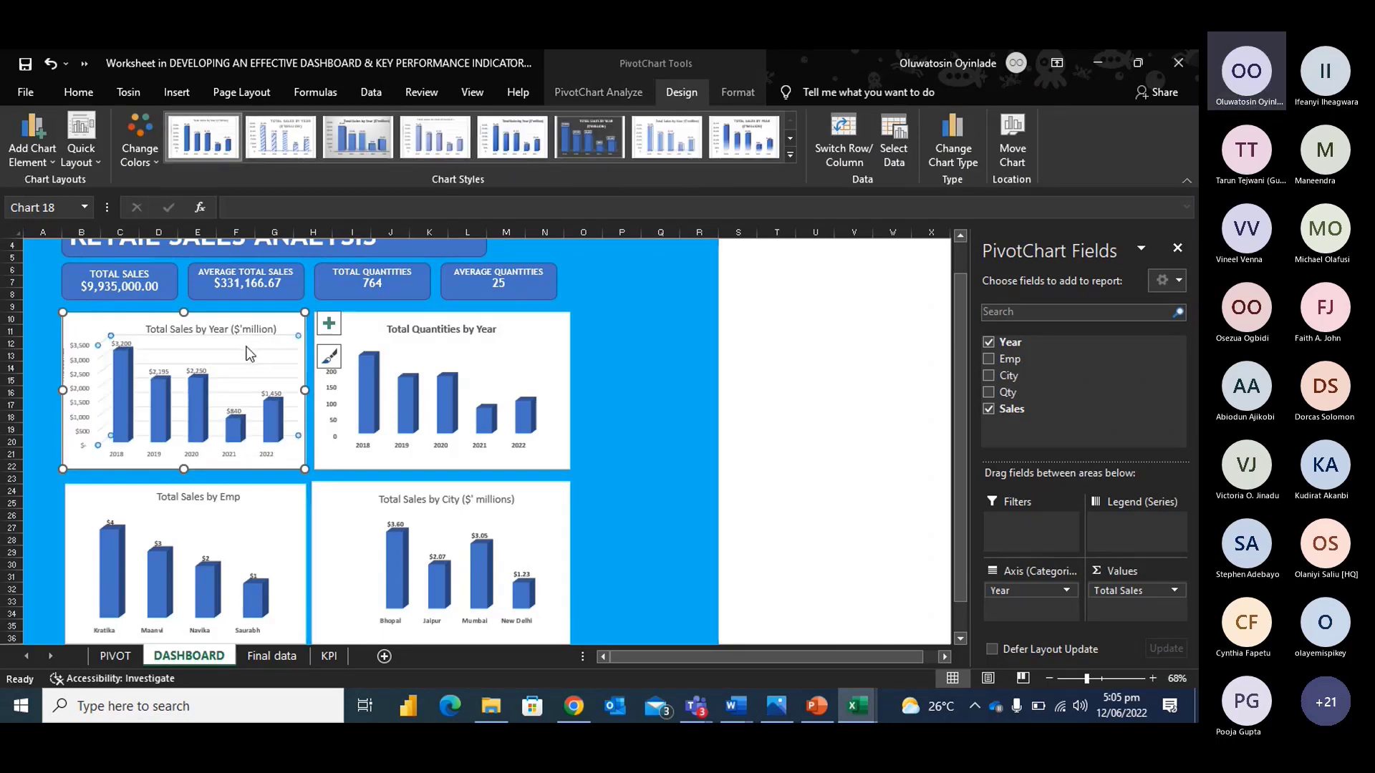
right_click(249, 347)
left_click(230, 380)
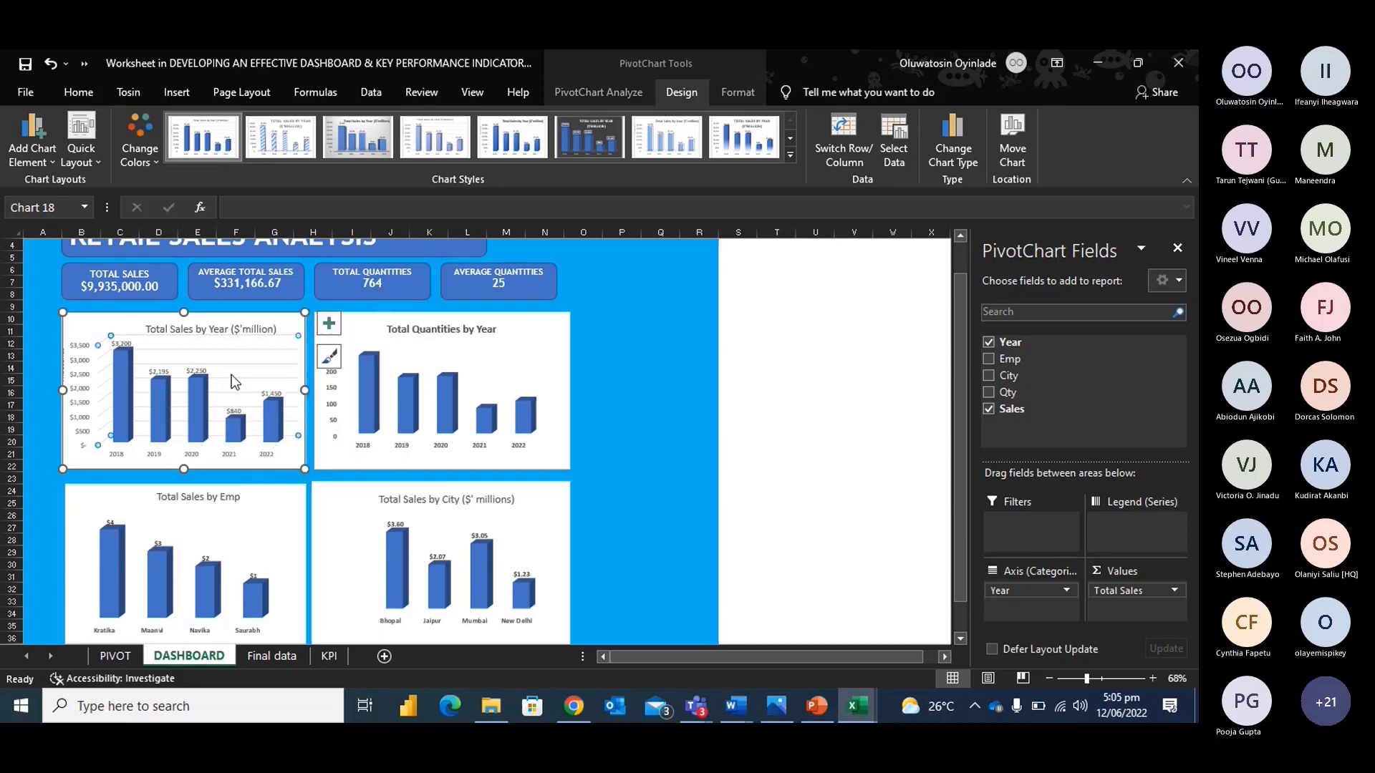
left_click(264, 396)
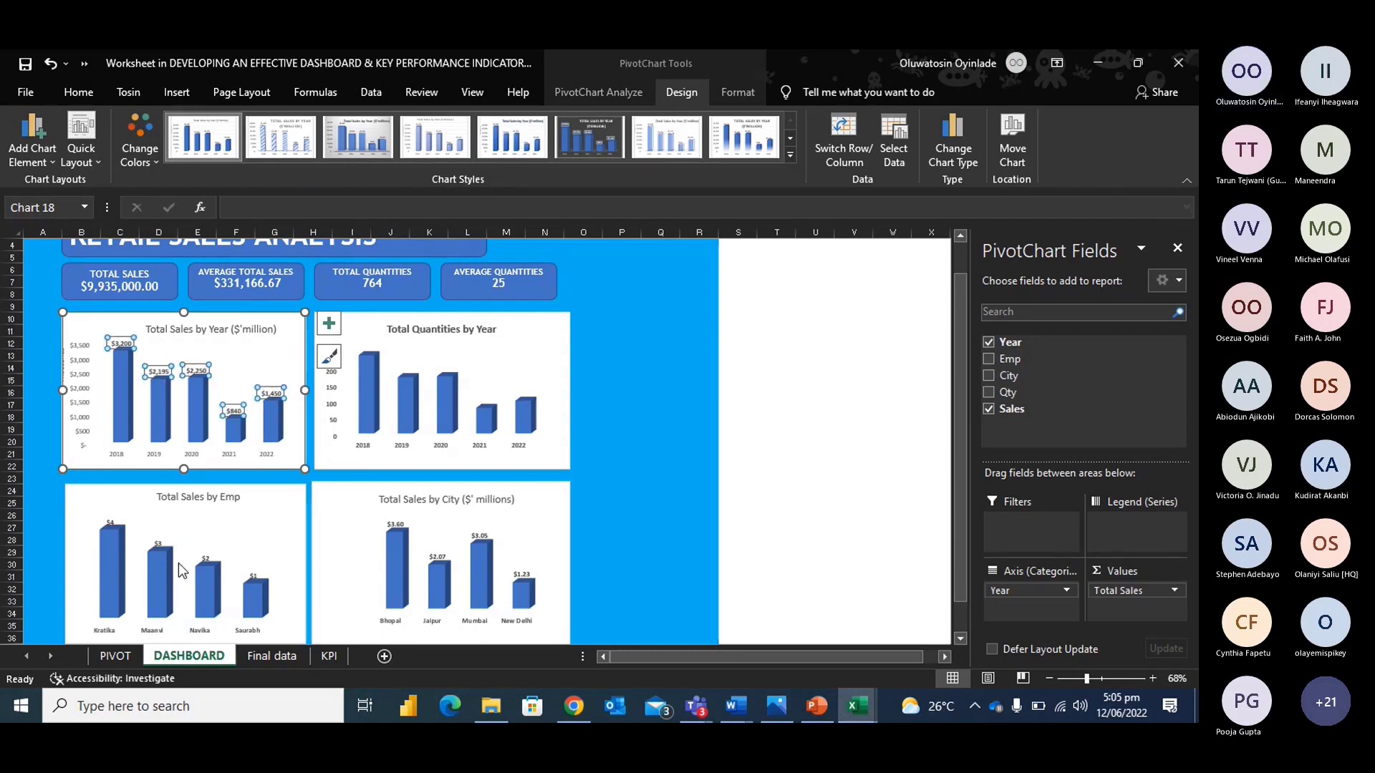
Copy the Year slicer from the PIVOT sheet to the DASHBOARD sheet and place it to the right of the Total Quantities by Year chart.
left_click(115, 656)
right_click(741, 269)
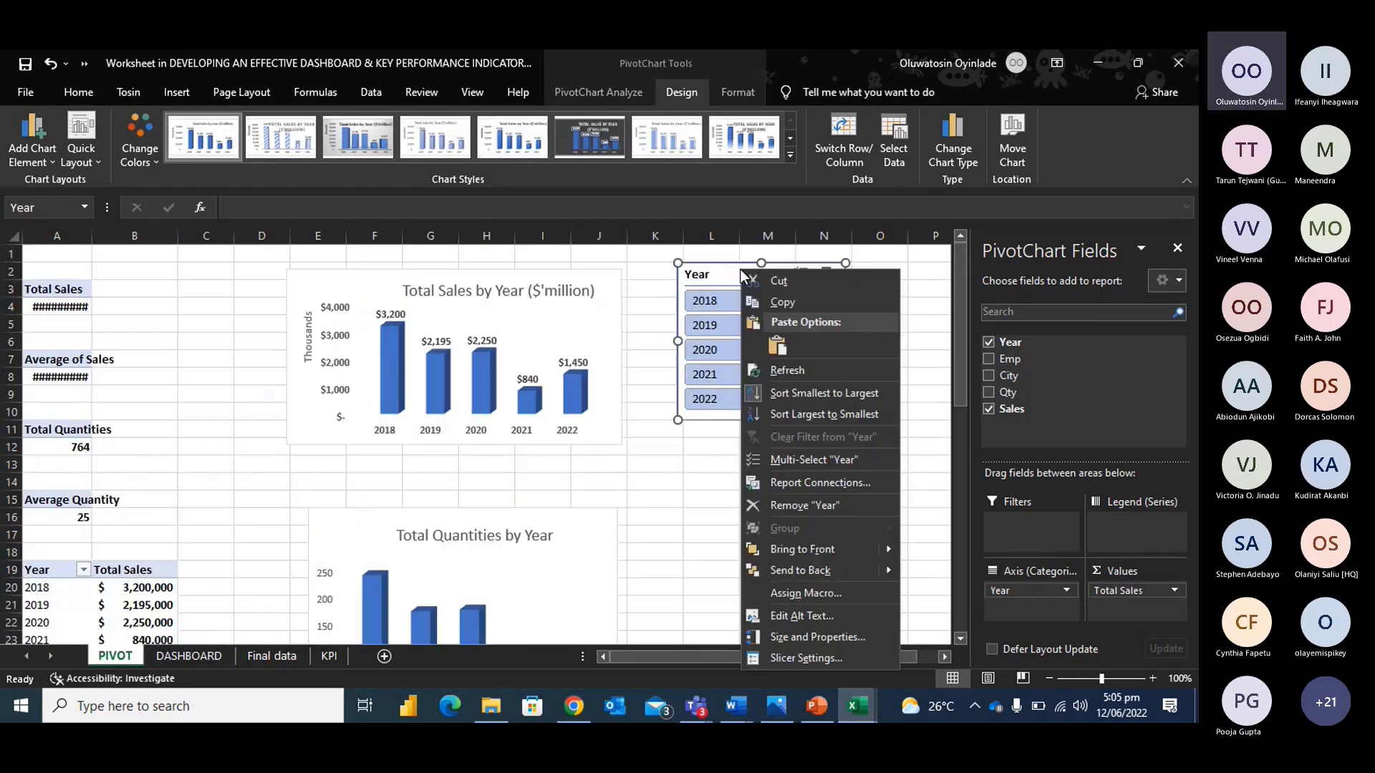
left_click(789, 302)
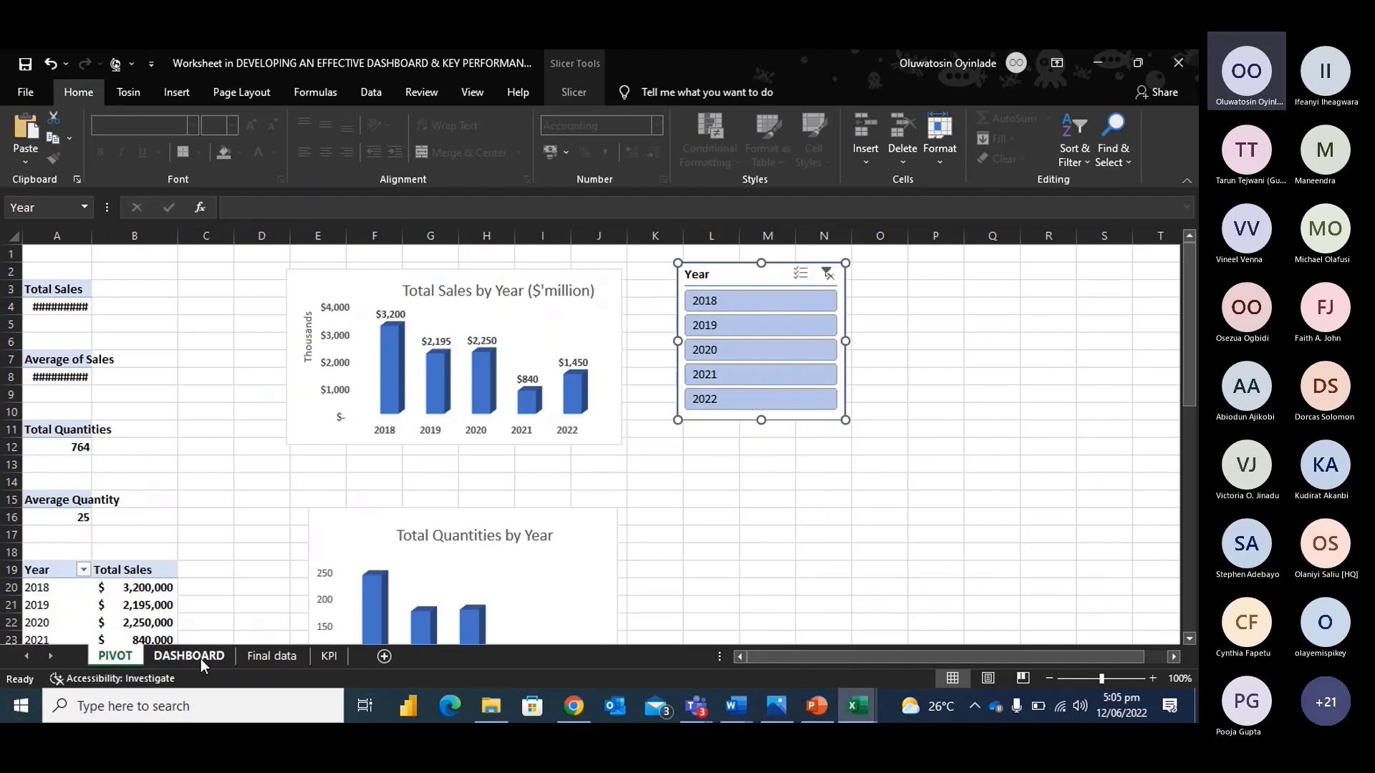
left_click(201, 660)
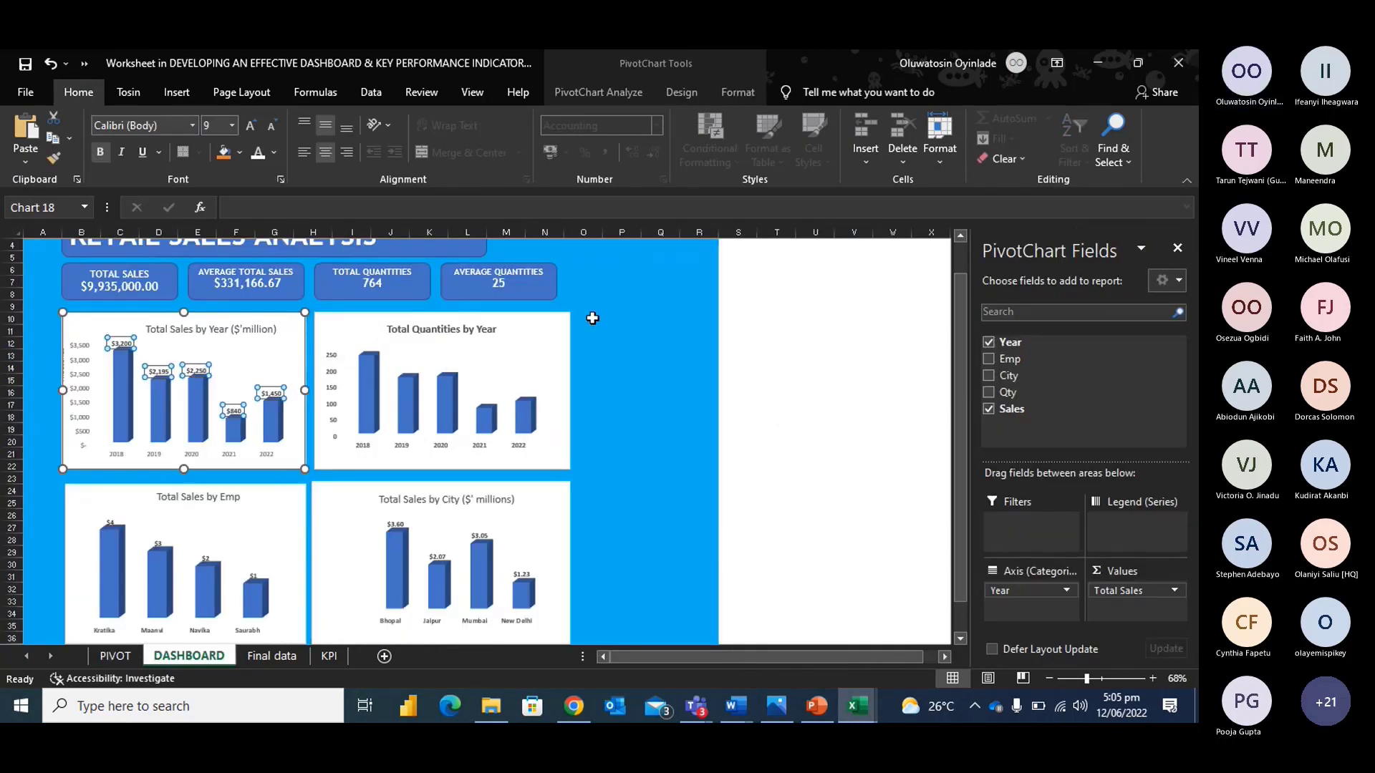
right_click(592, 318)
left_click(592, 318)
key("ctrl+v")
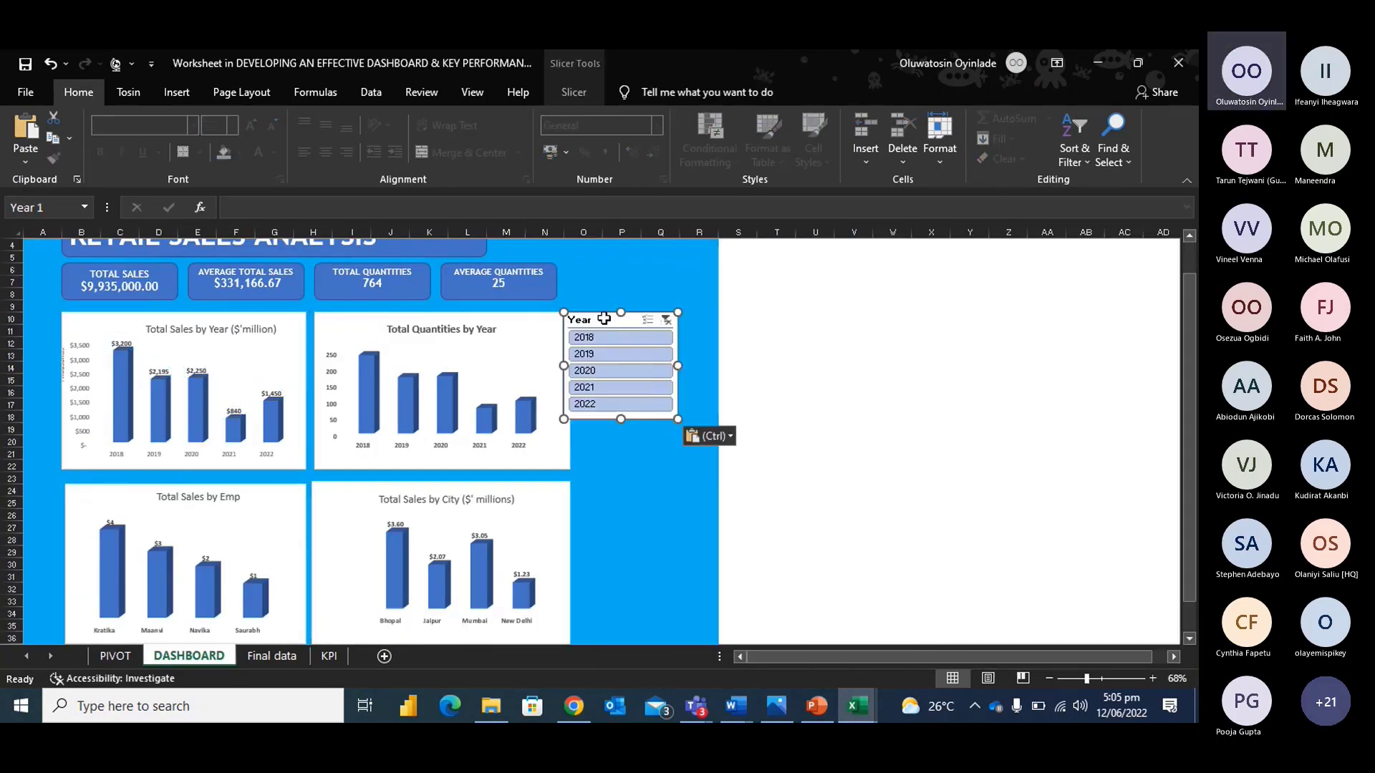
mouse_move(605, 319)
left_mouse_down()
mouse_move(623, 309)
mouse_move(631, 323)
left_mouse_up()
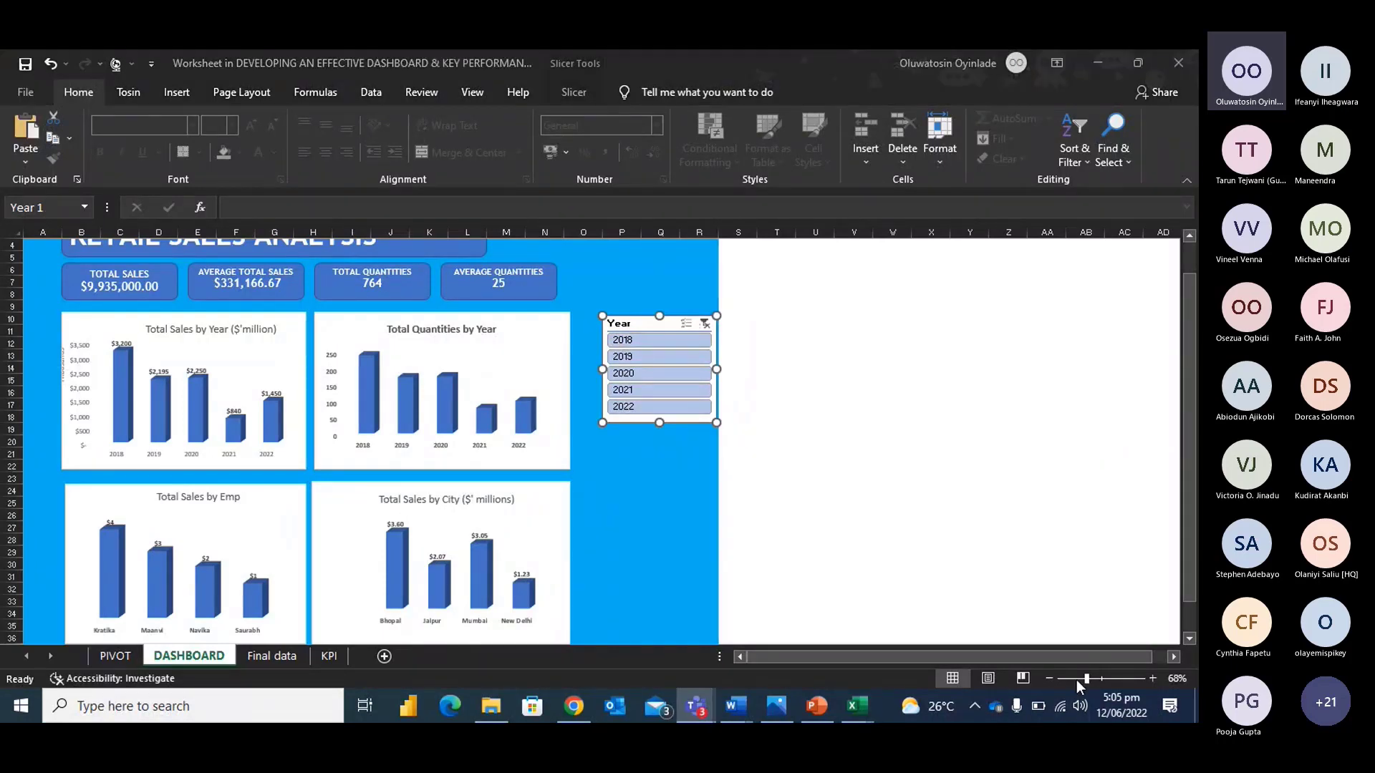
Filter the dashboard to 2018 with the Year slicer and examine all four charts at 91% zoom.
left_click(660, 341)
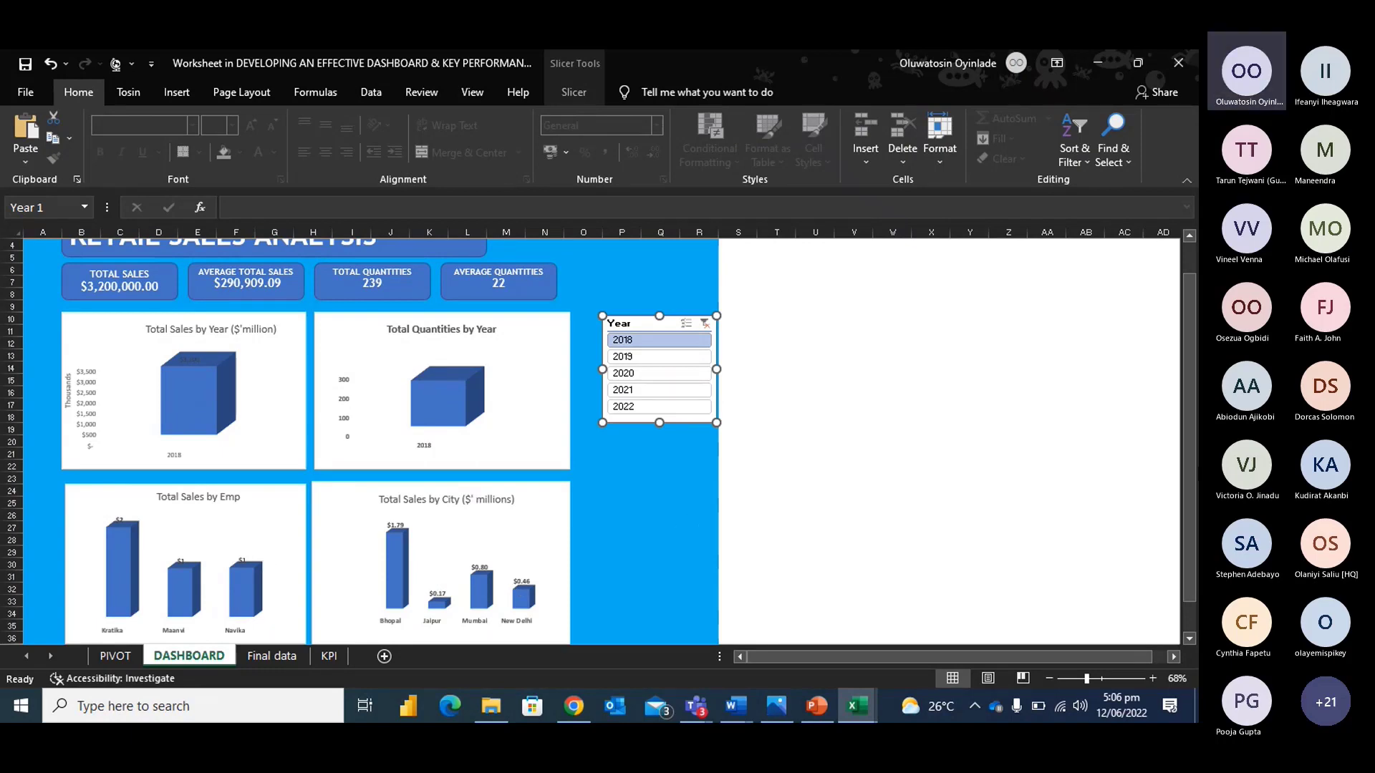
left_click_drag(1187, 488, 1190, 549)
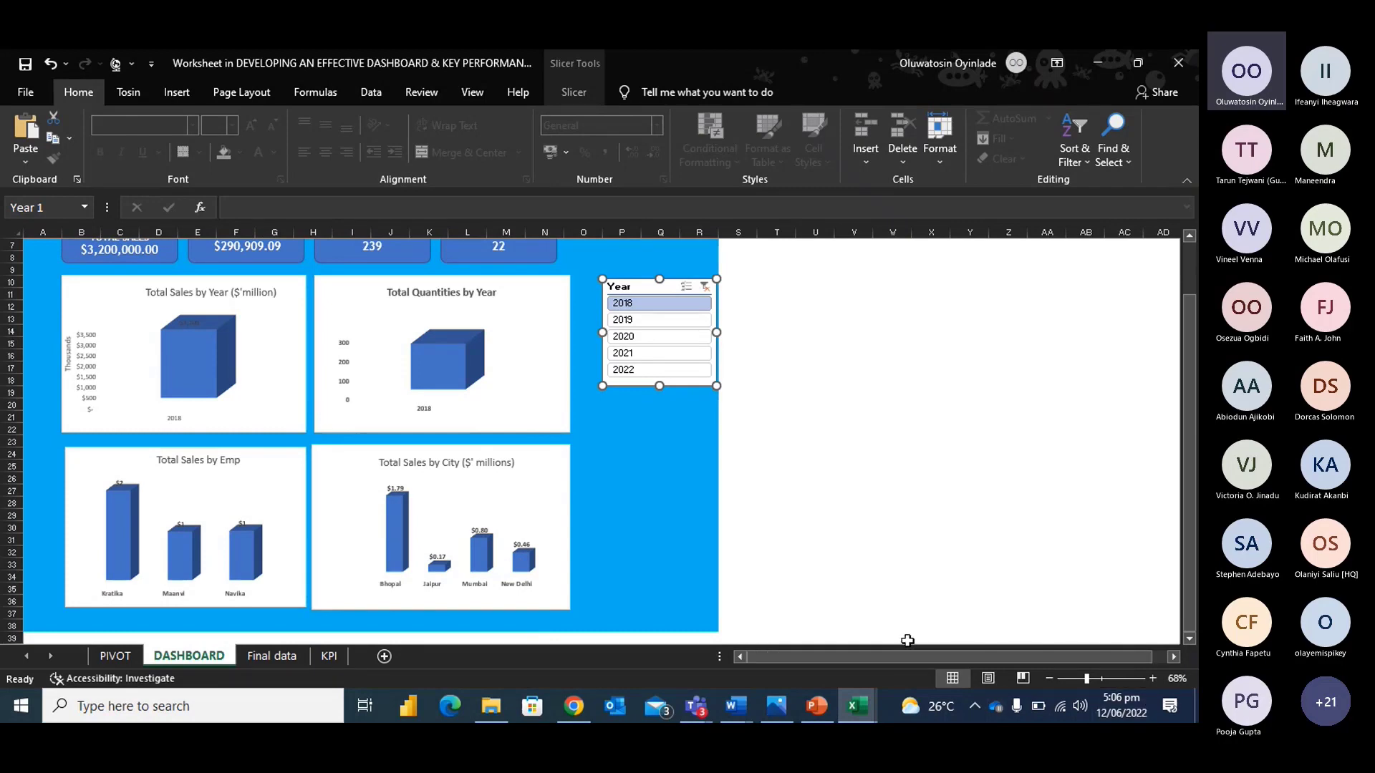
key("XF86MonBrightnessUp")
left_click_drag(1090, 678, 1105, 679)
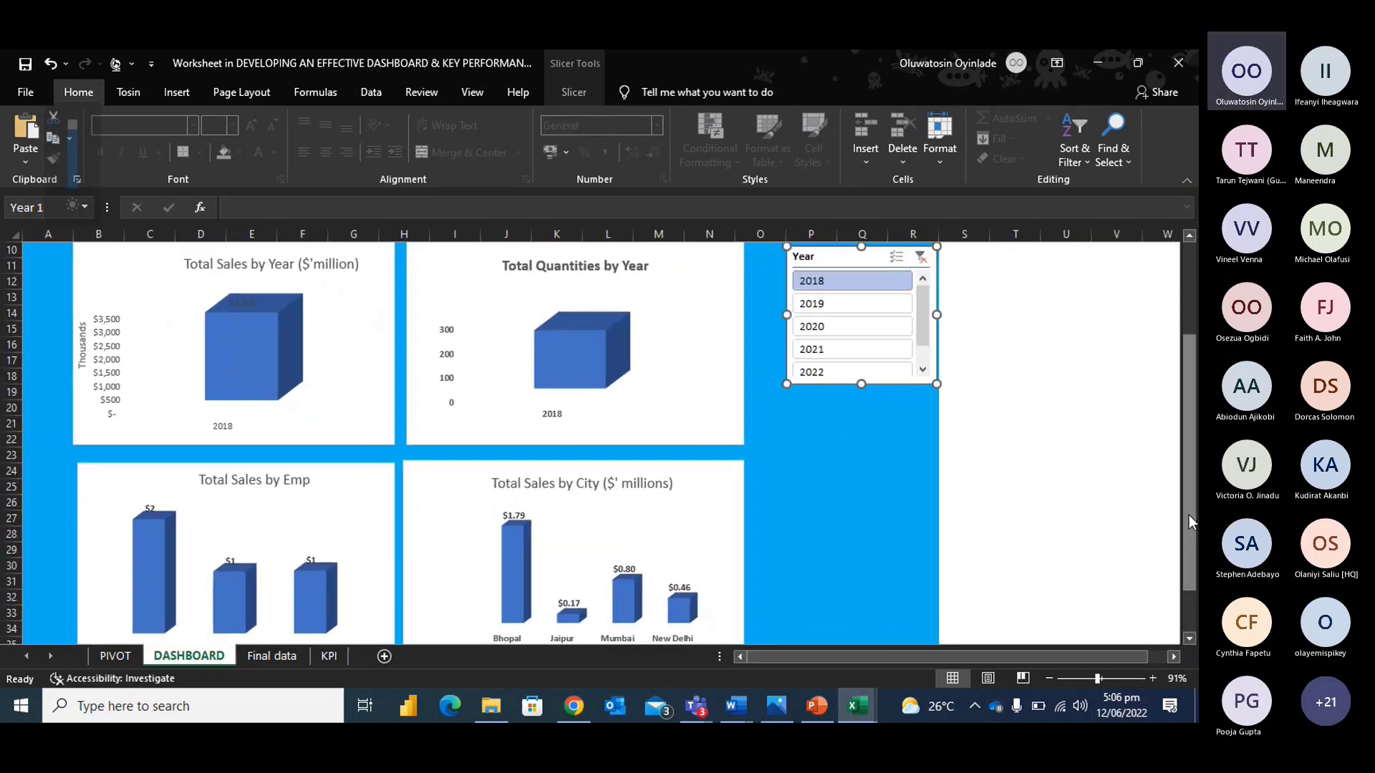
left_click_drag(1189, 514, 1189, 555)
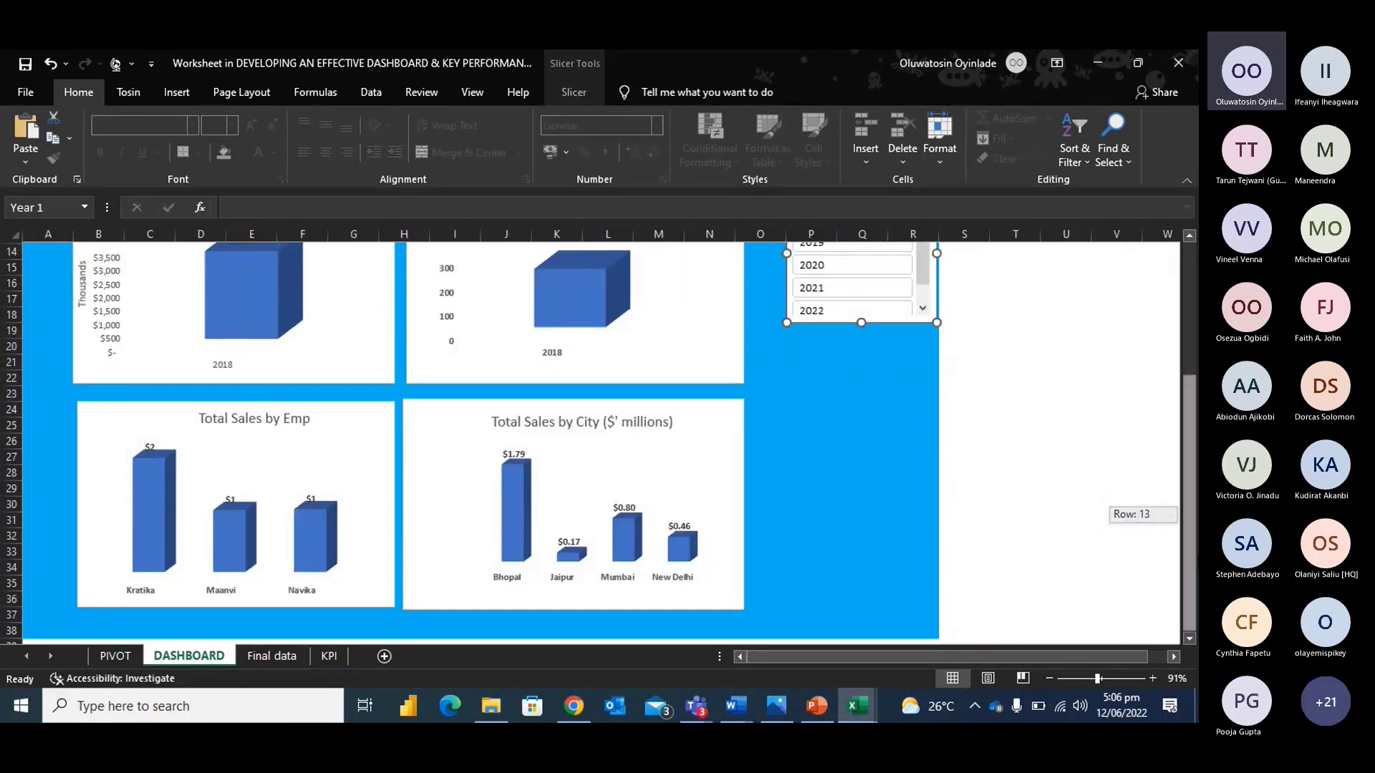
left_click_drag(1189, 555, 1189, 557)
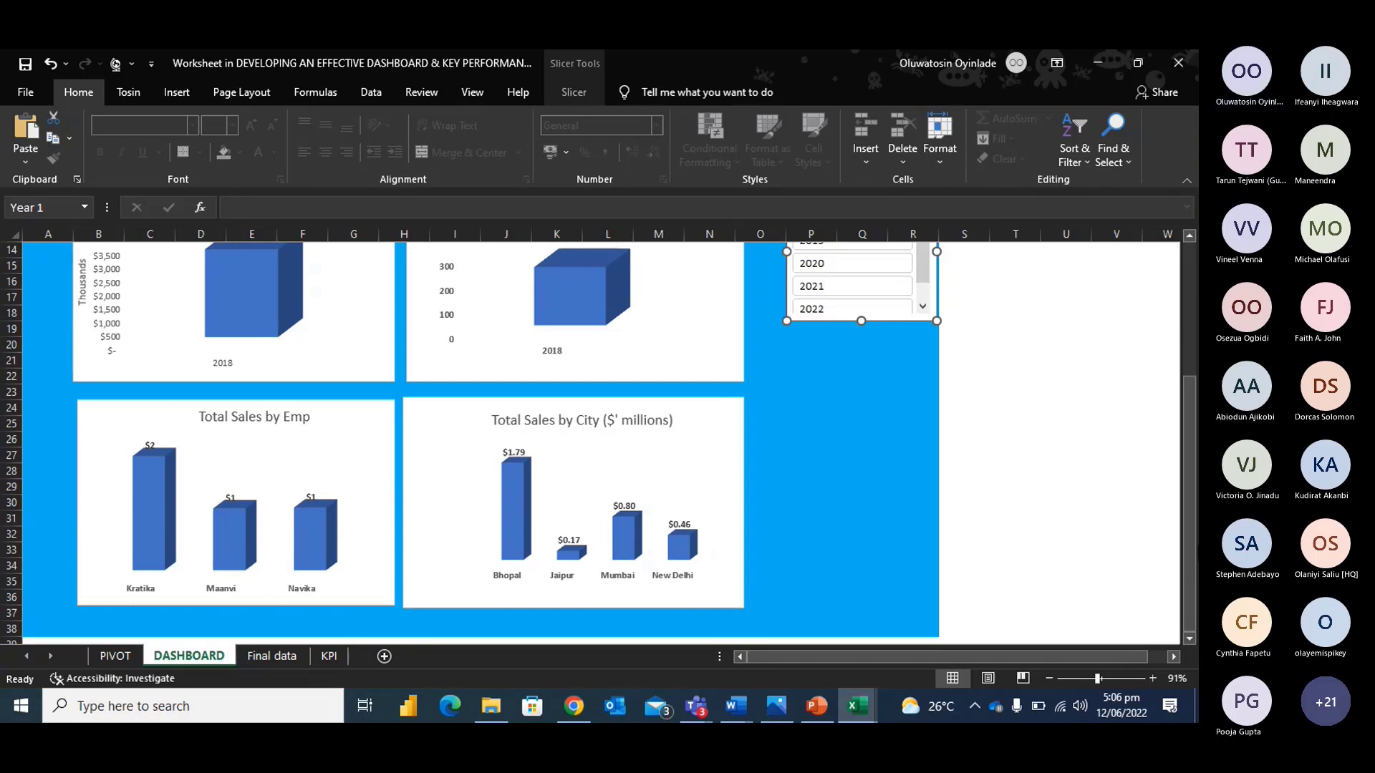
left_click_drag(1187, 535, 1187, 416)
Test the dashboard's Year slicer by switching between 2019, 2020, 2021 and 2022, examining the KPI cards and charts.
left_click(829, 431)
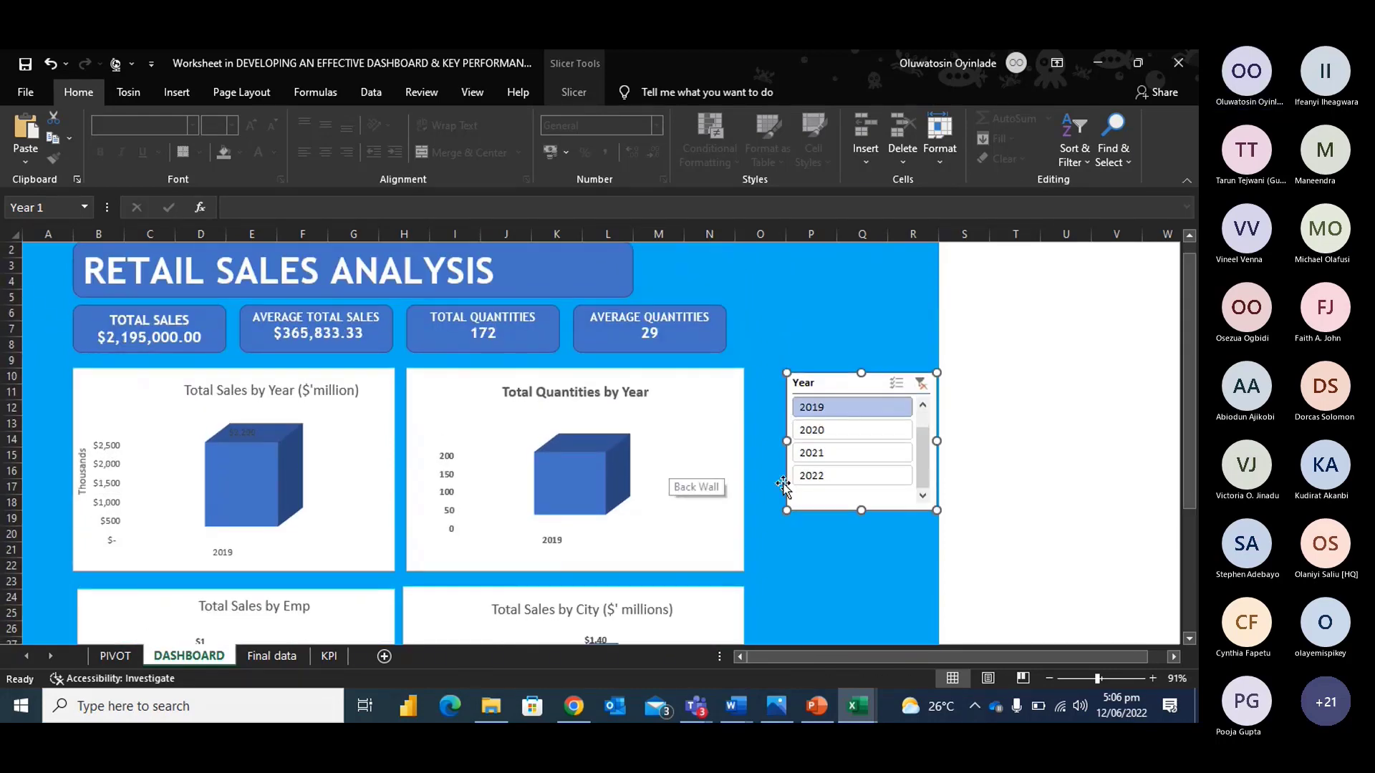
left_click(819, 433)
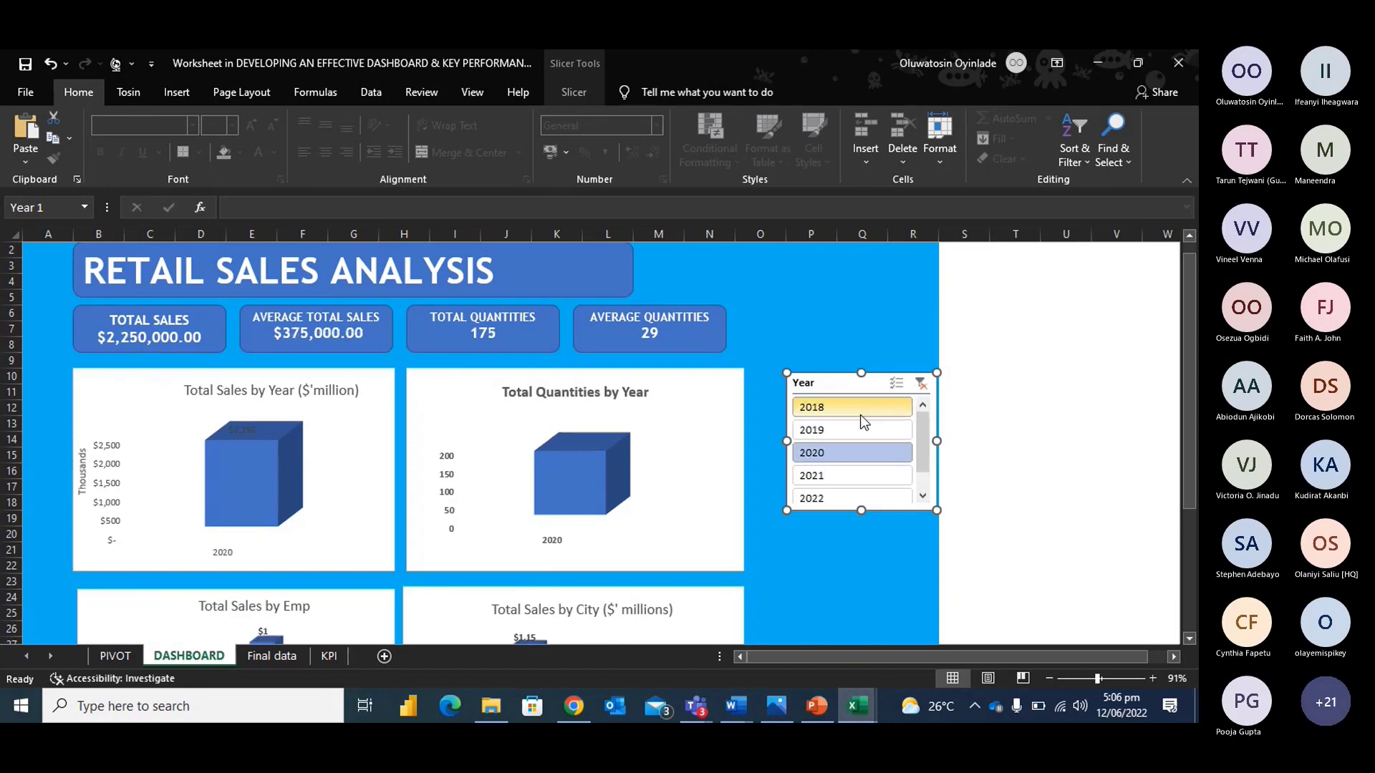
left_click(861, 428)
left_click_drag(1188, 492, 1187, 595)
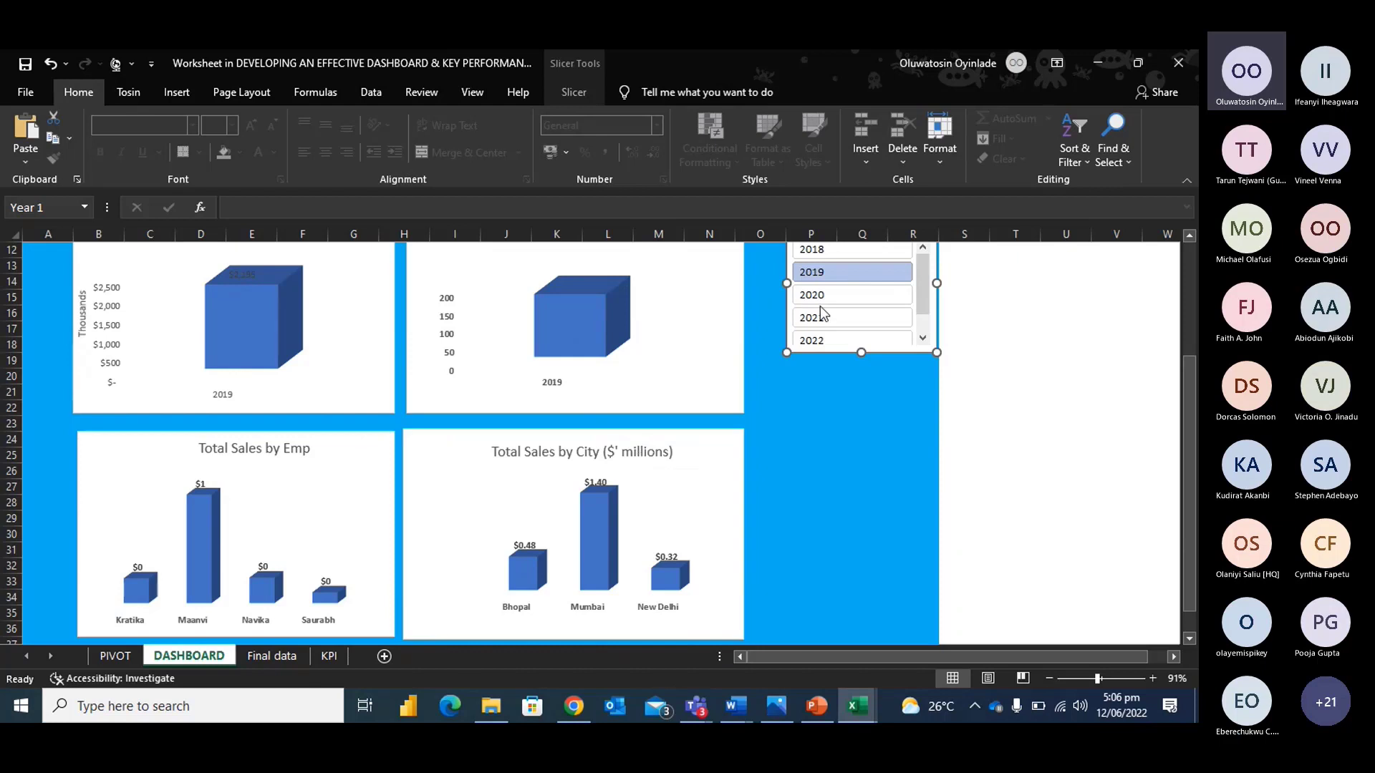
left_click(862, 296)
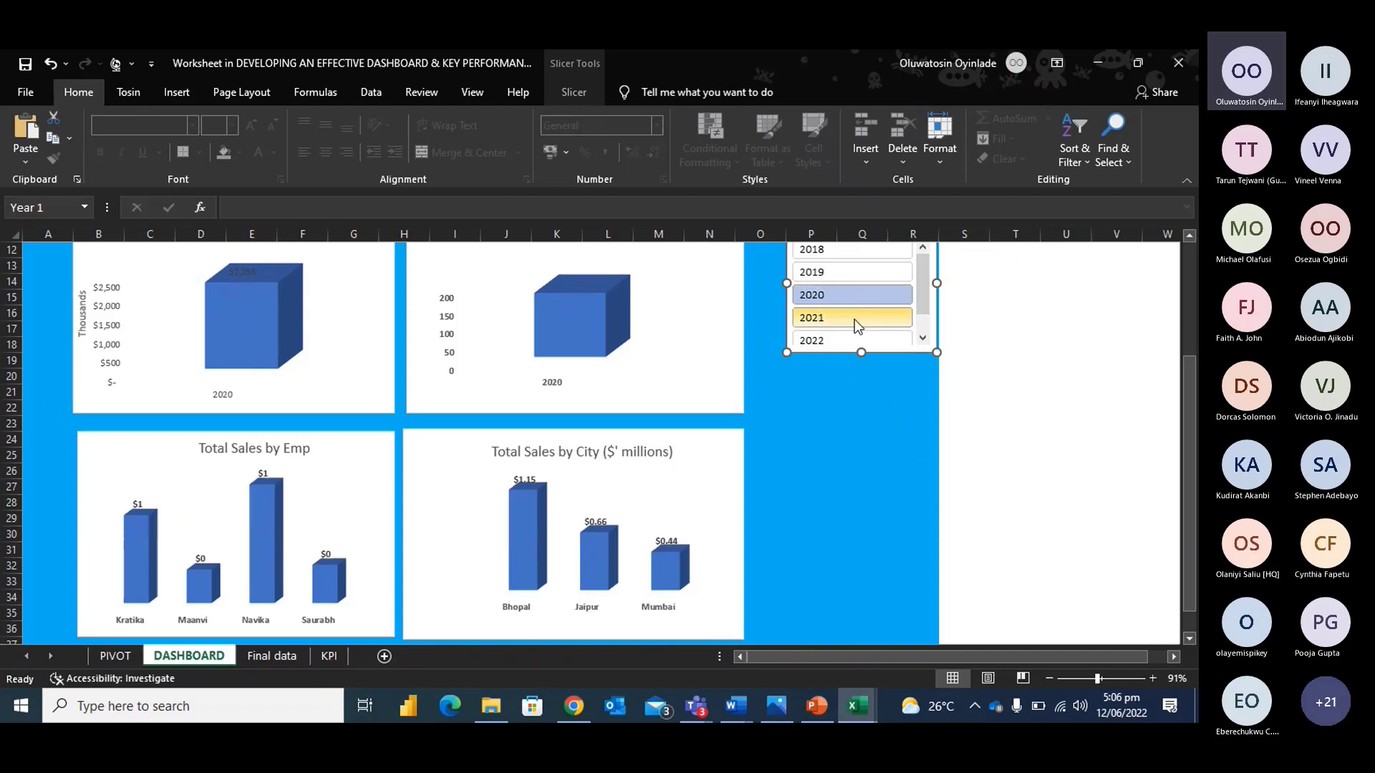
left_click(854, 320)
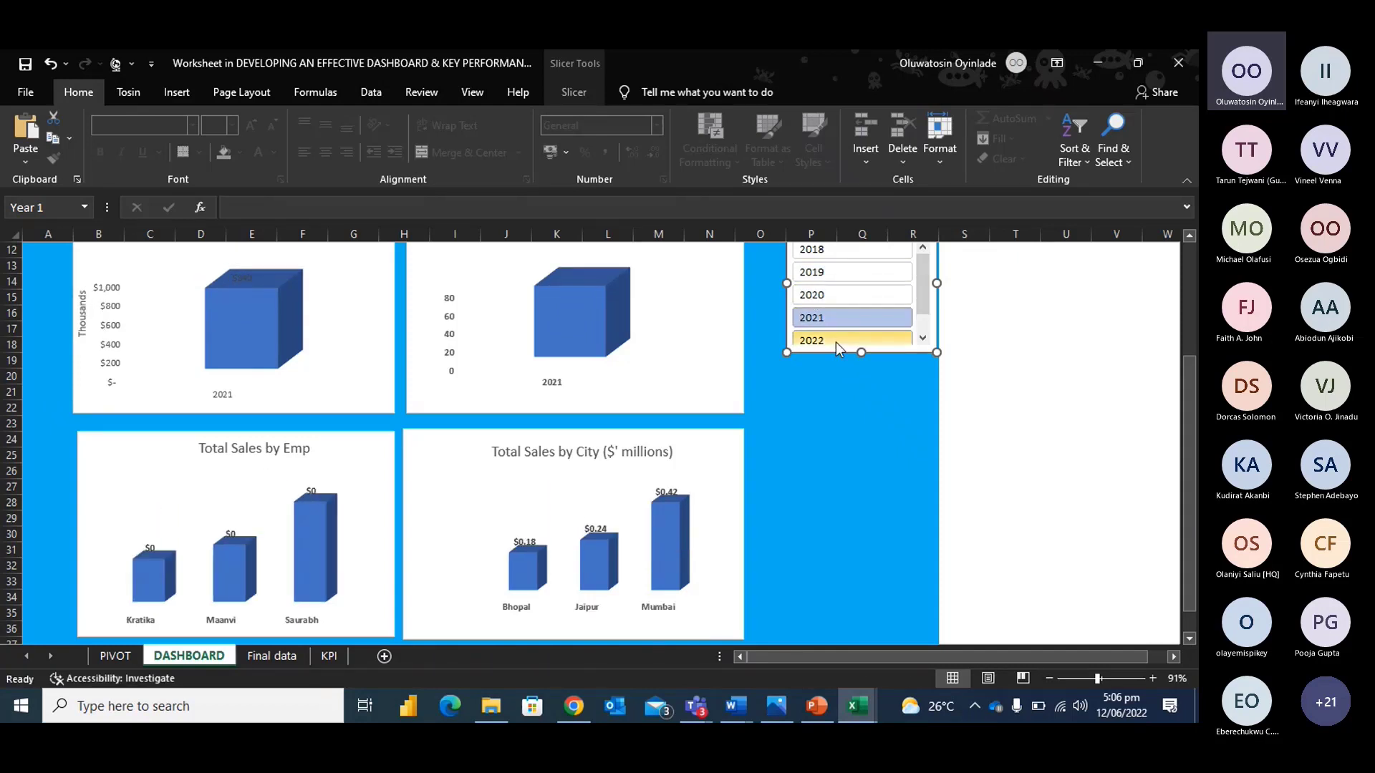
left_click(835, 342)
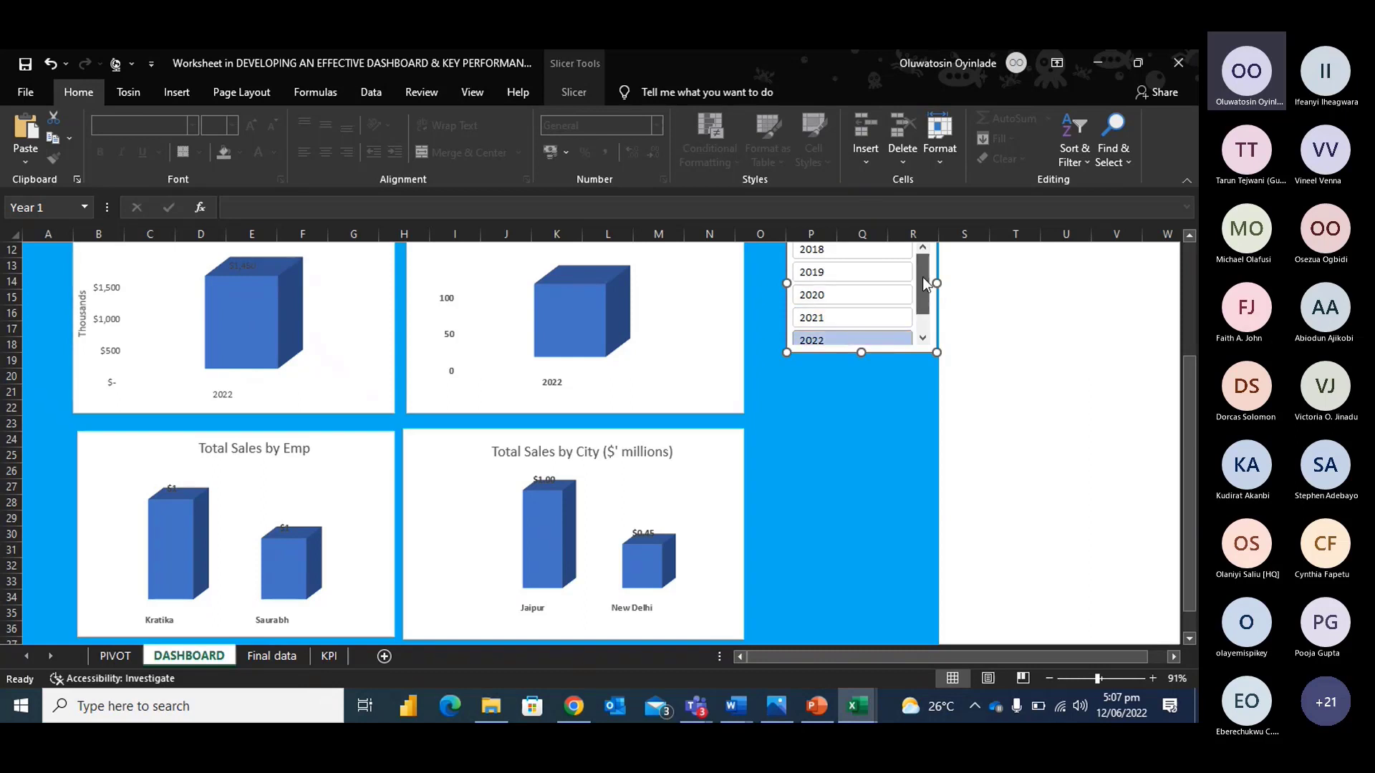
left_click(852, 295)
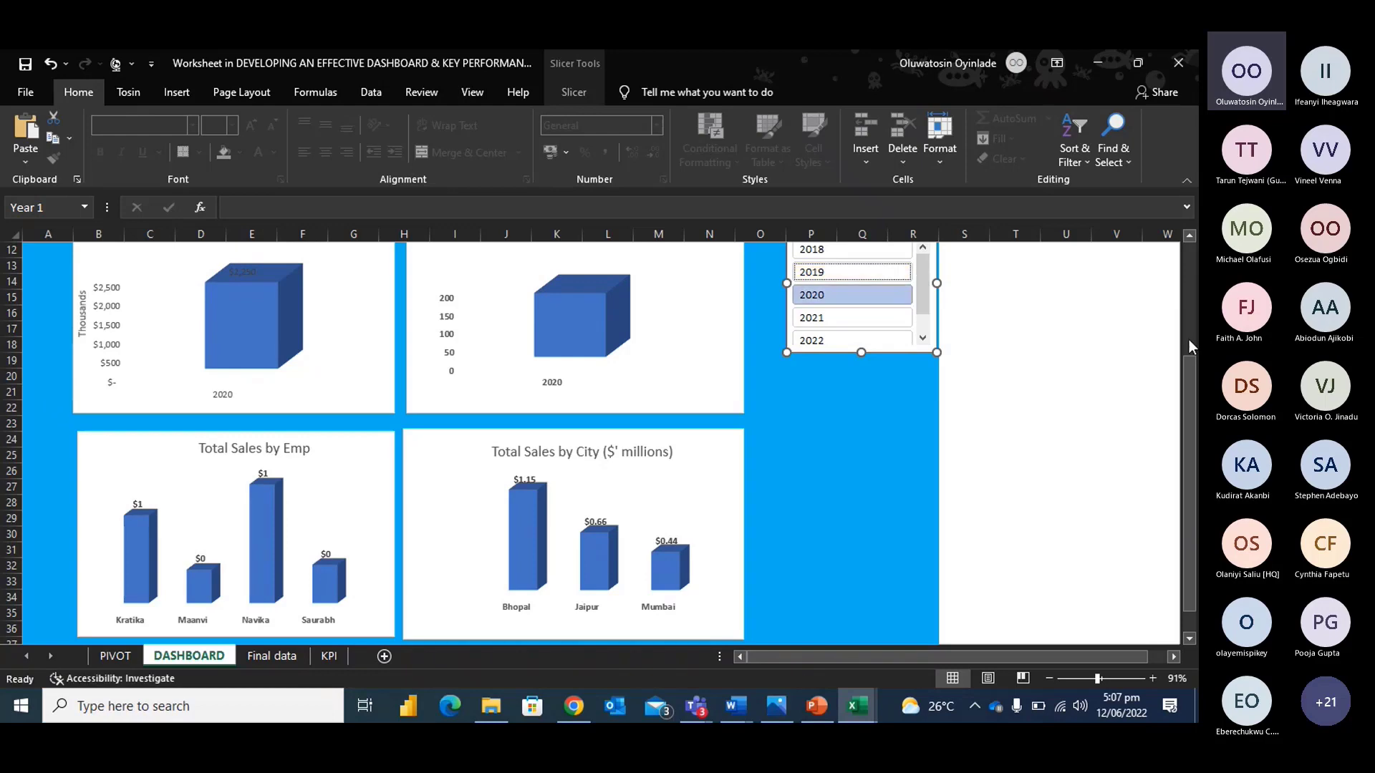
left_click_drag(1188, 375, 1190, 294)
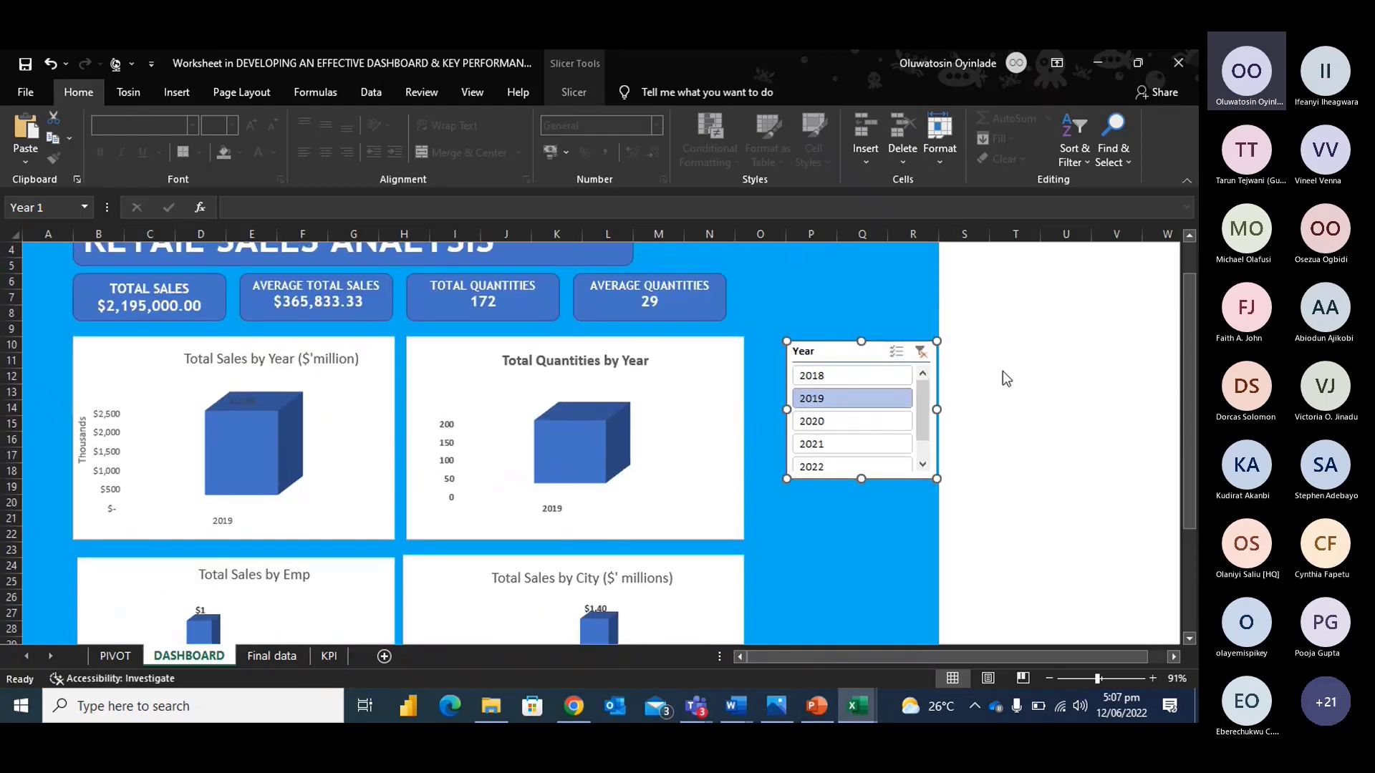
left_click(1065, 265)
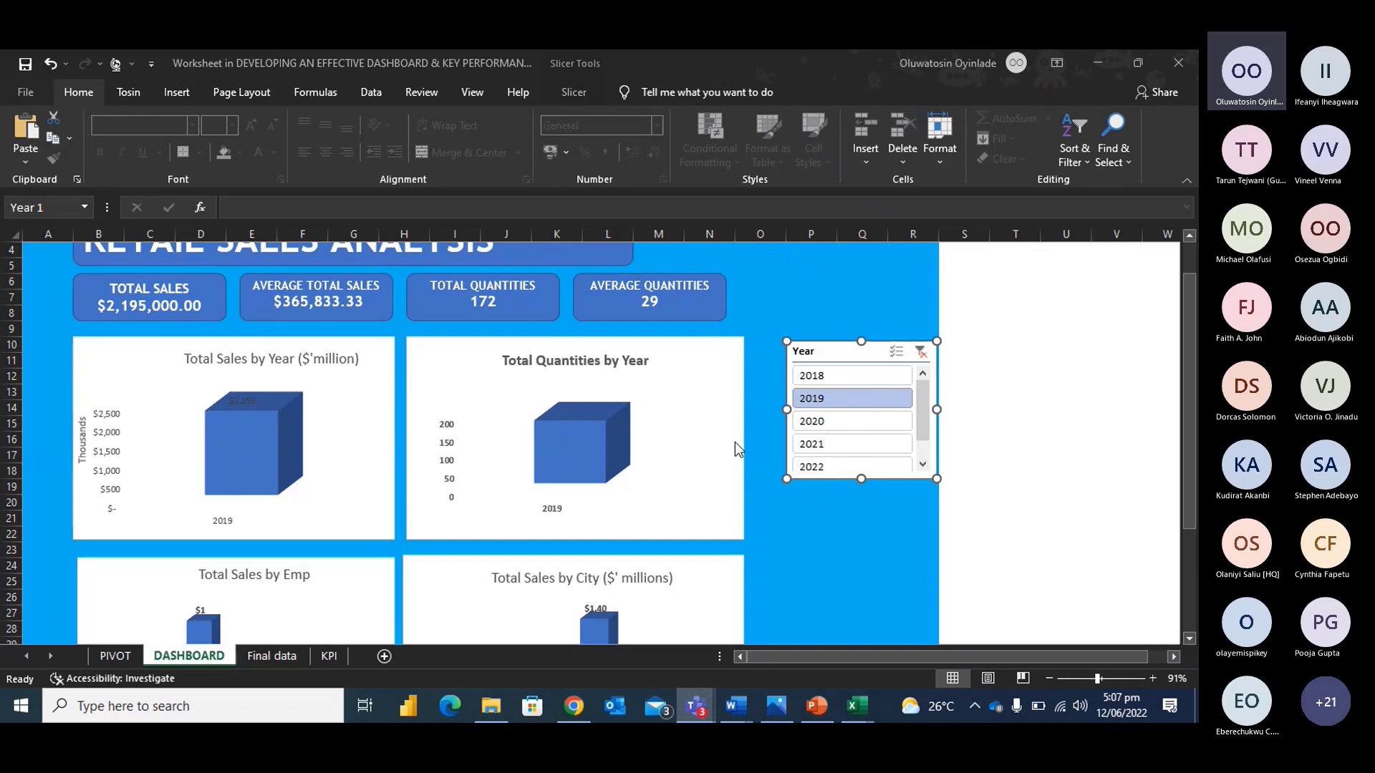
Clear the dashboard's Year filter and lengthen the slicer slightly so that all five years fit without its scroll bar.
left_click(922, 354)
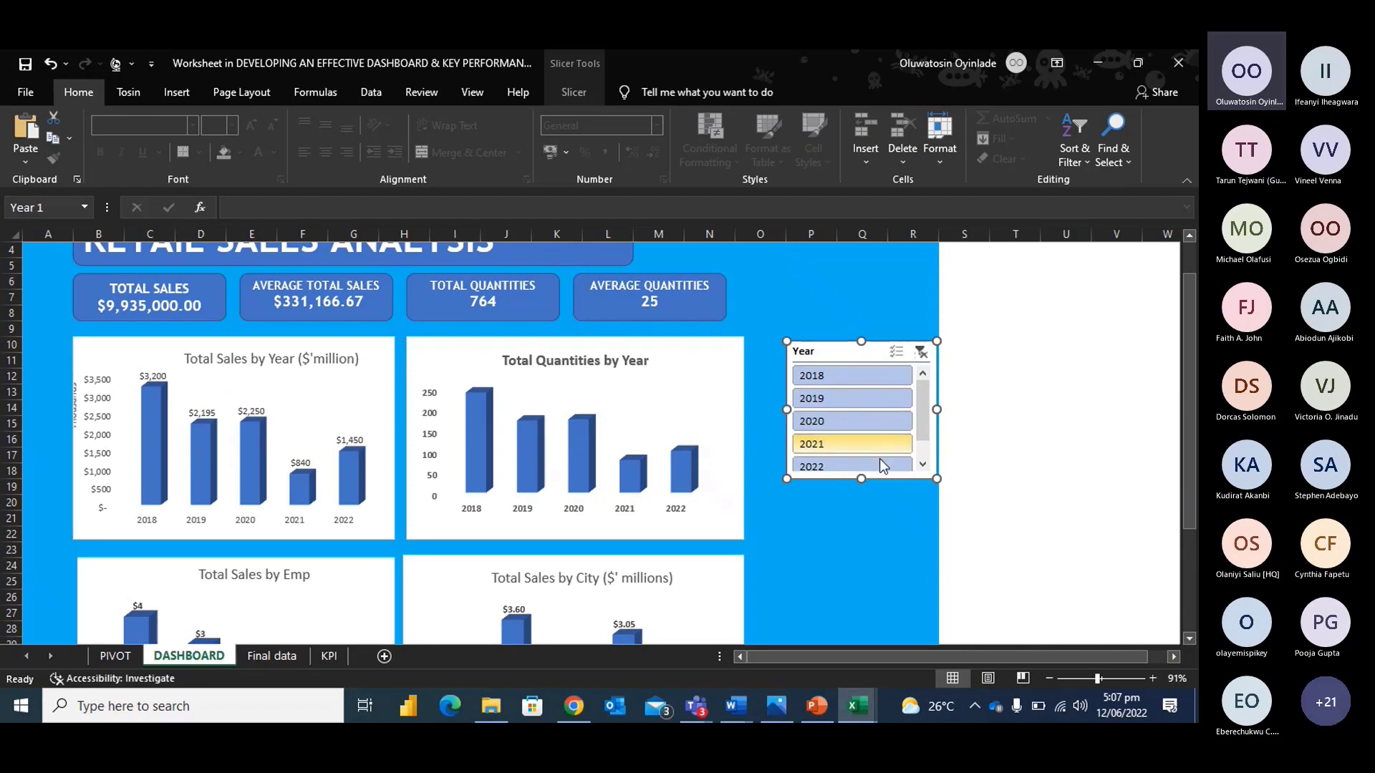
left_click_drag(861, 478, 860, 494)
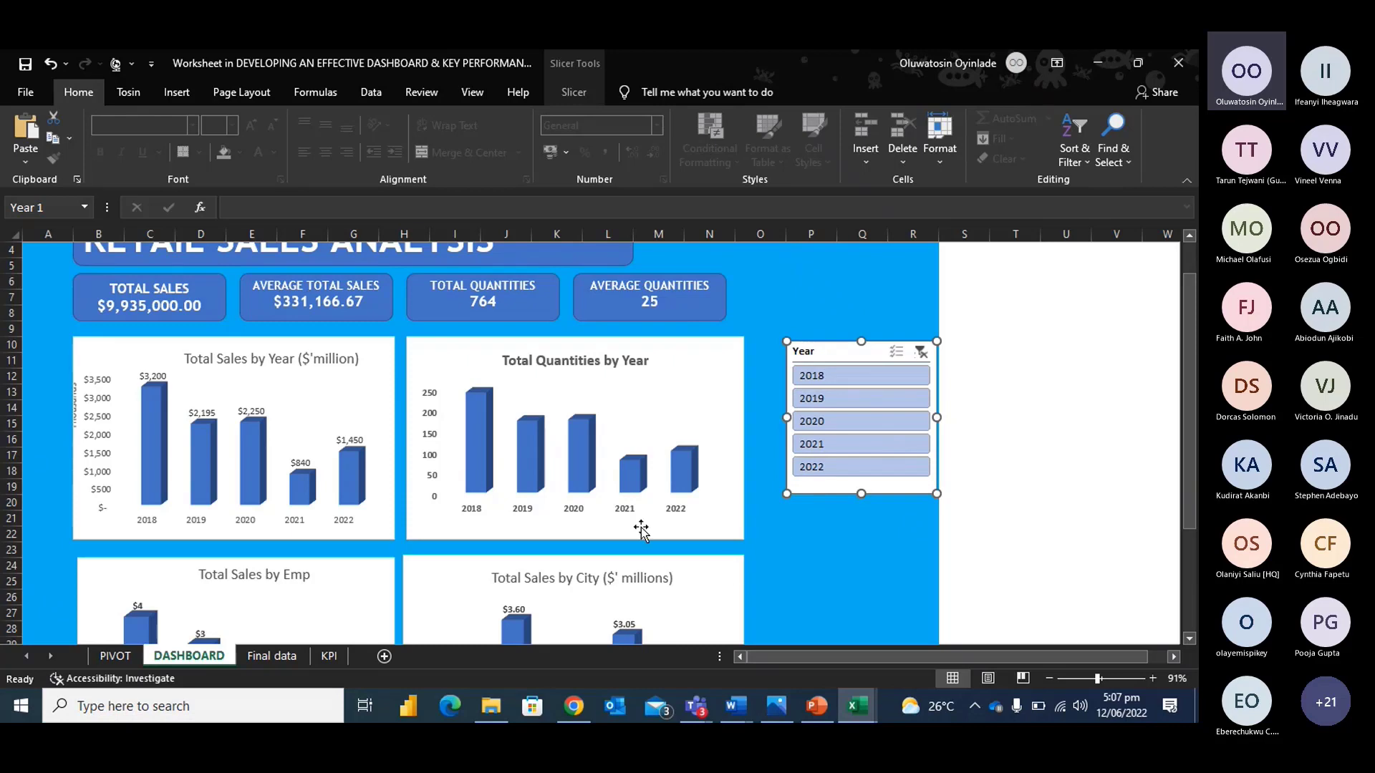
Delete the vertical axis from the dashboard's Total Sales by Year chart and add data labels to the Total Quantities by Year chart.
left_click(101, 449)
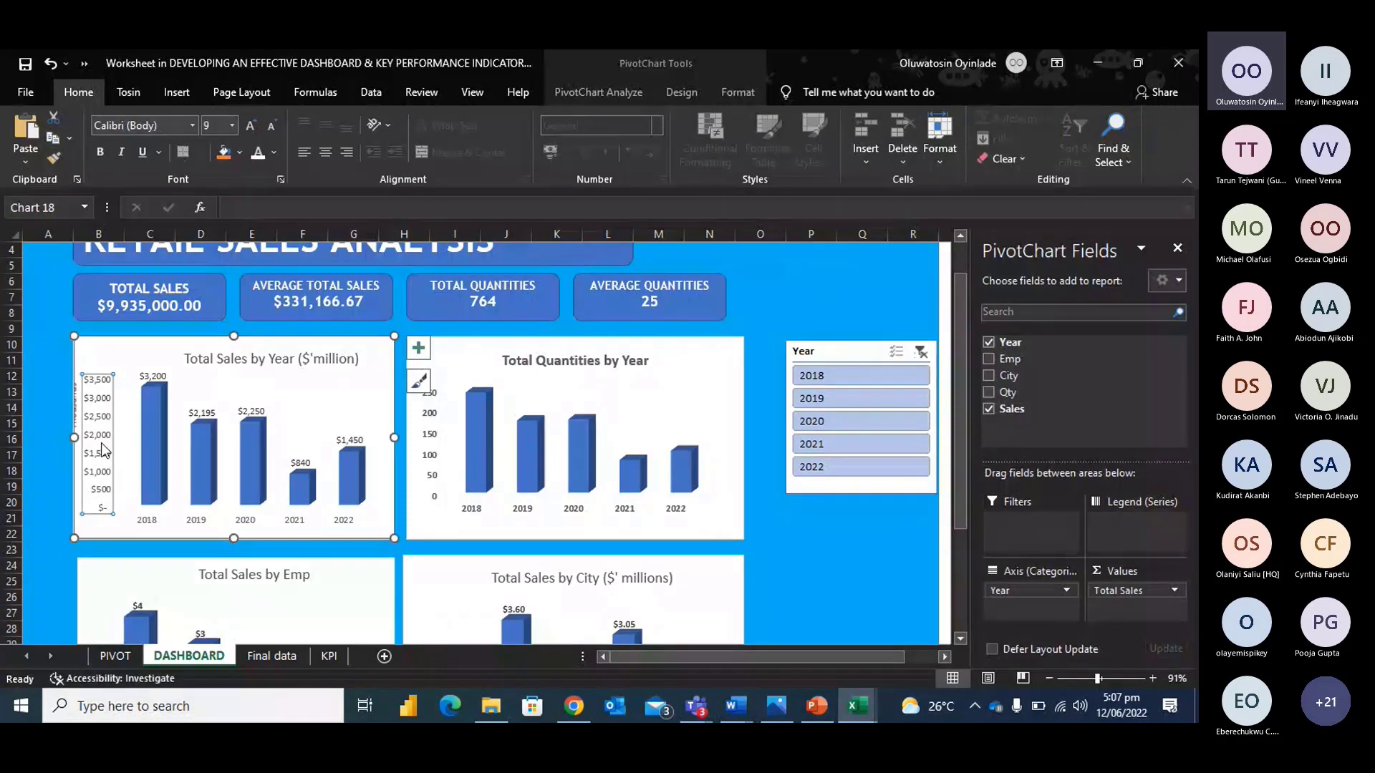
key("Delete")
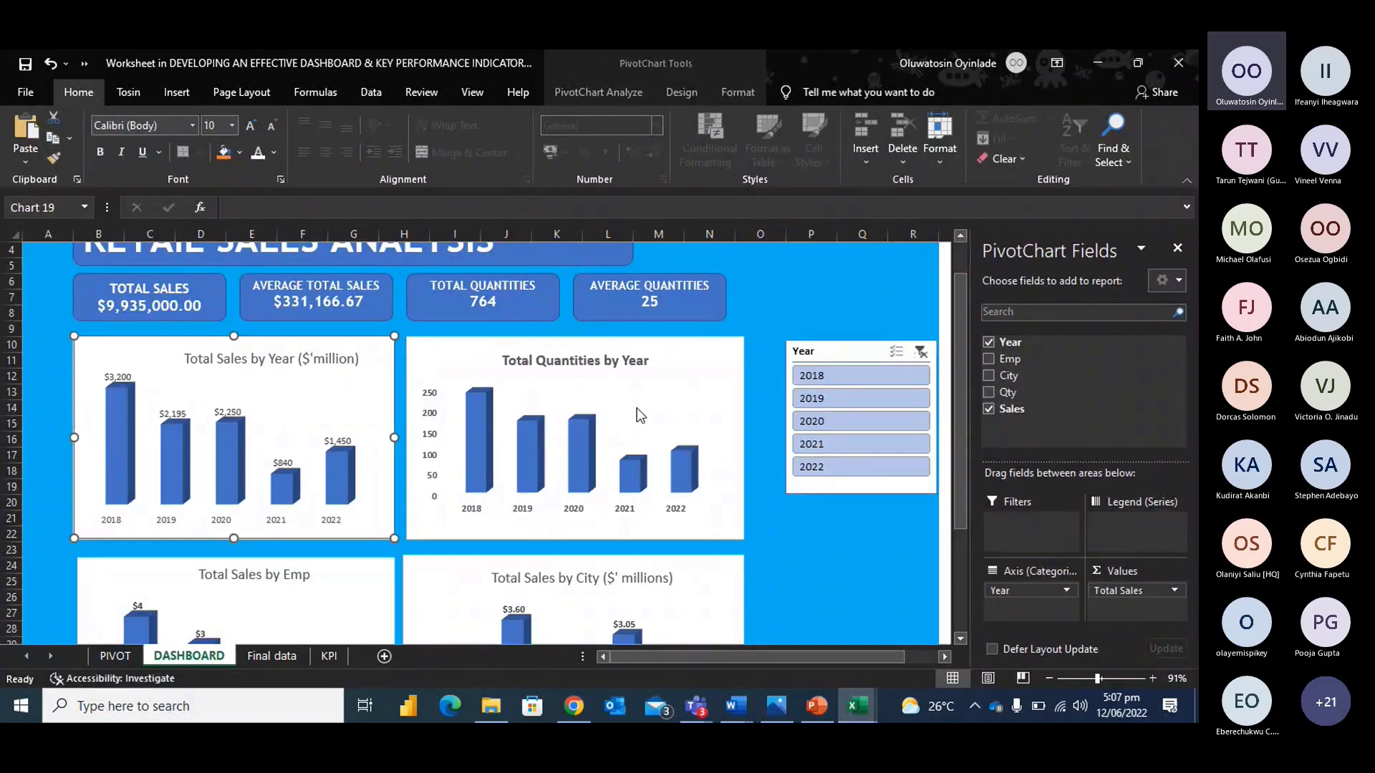
left_click(657, 403)
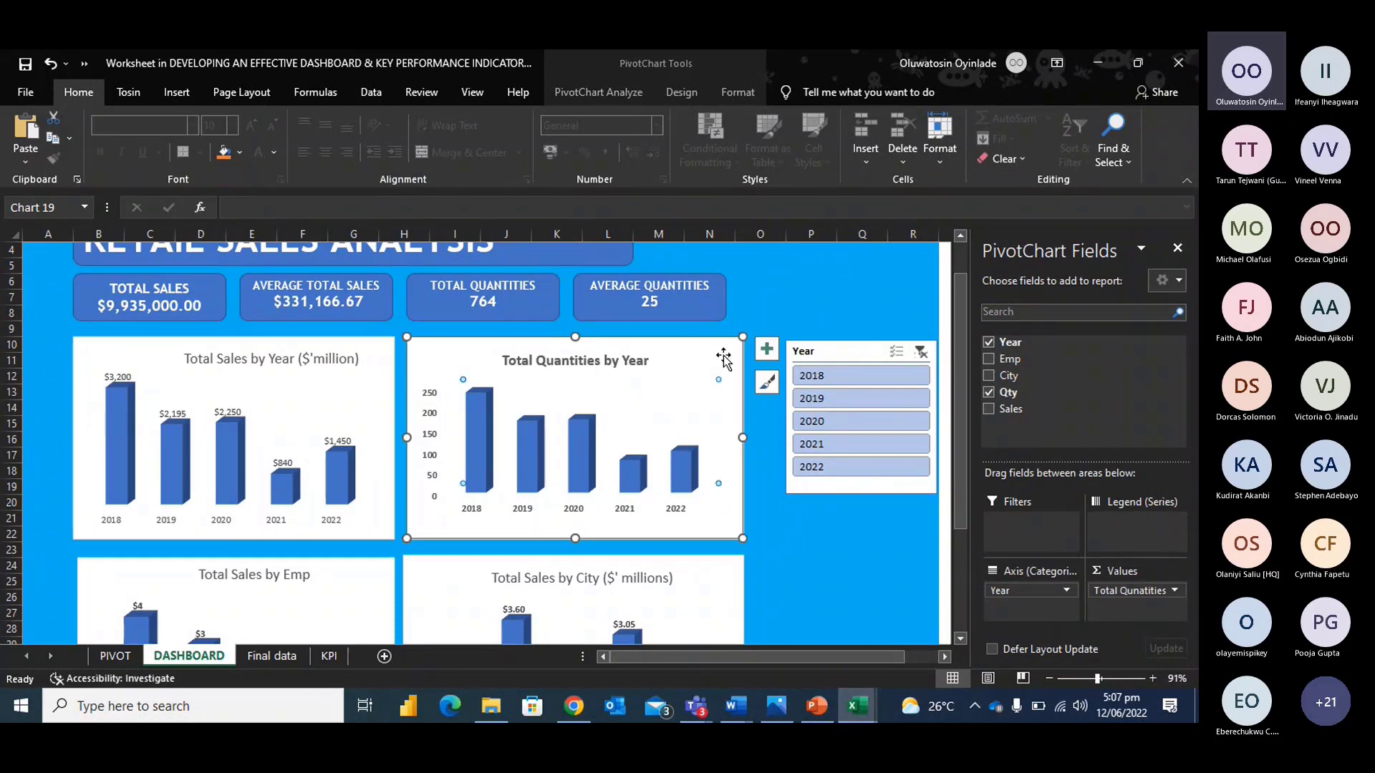
left_click(774, 352)
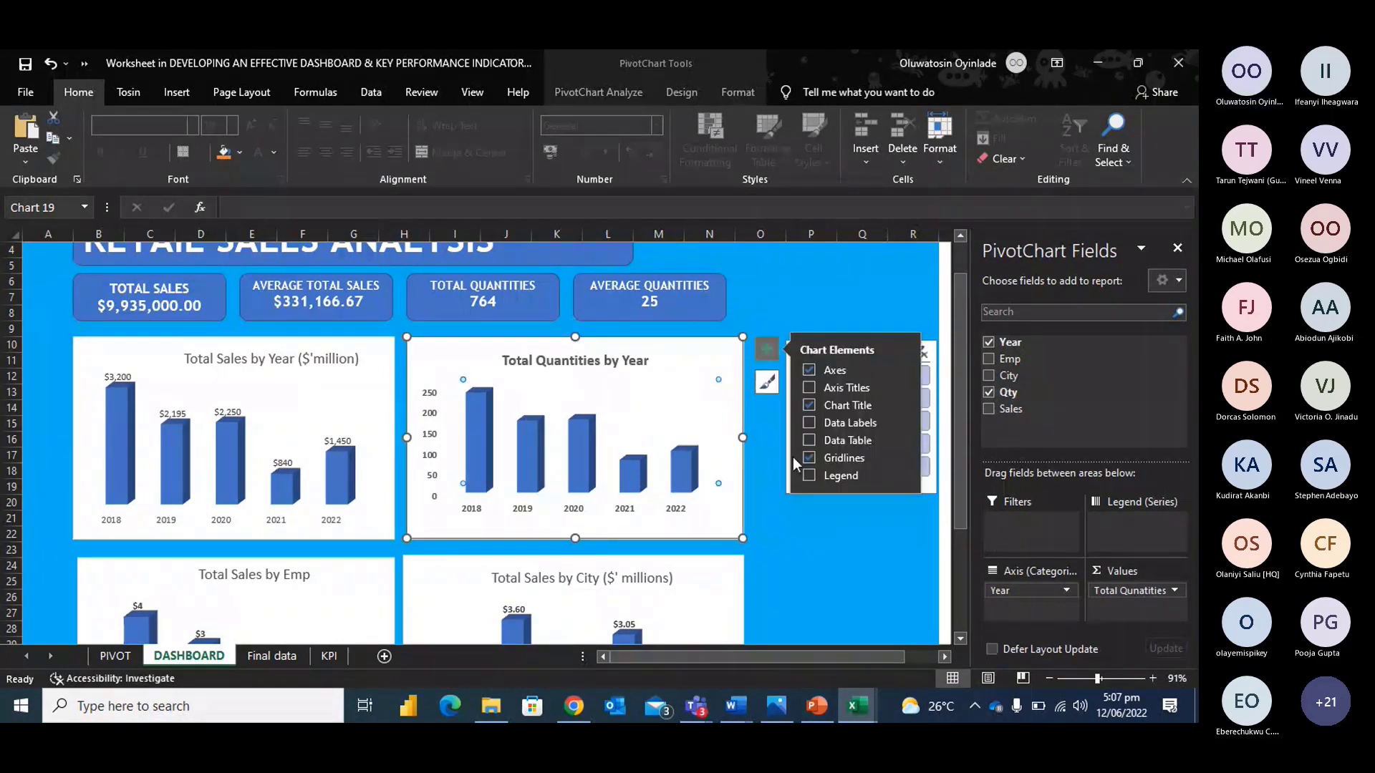
left_click(808, 425)
left_click(808, 425)
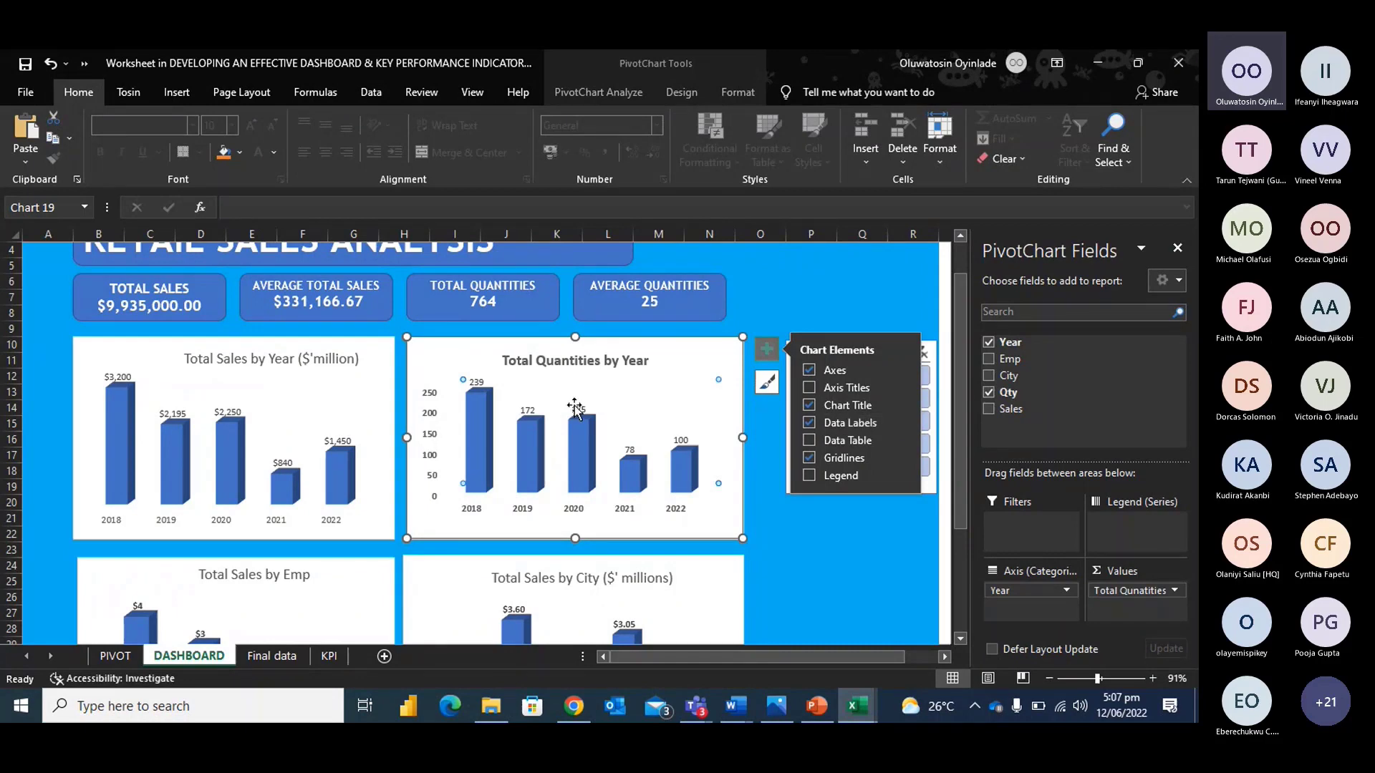
Make the data labels of the Total Quantities by Year chart bold.
left_click(706, 604)
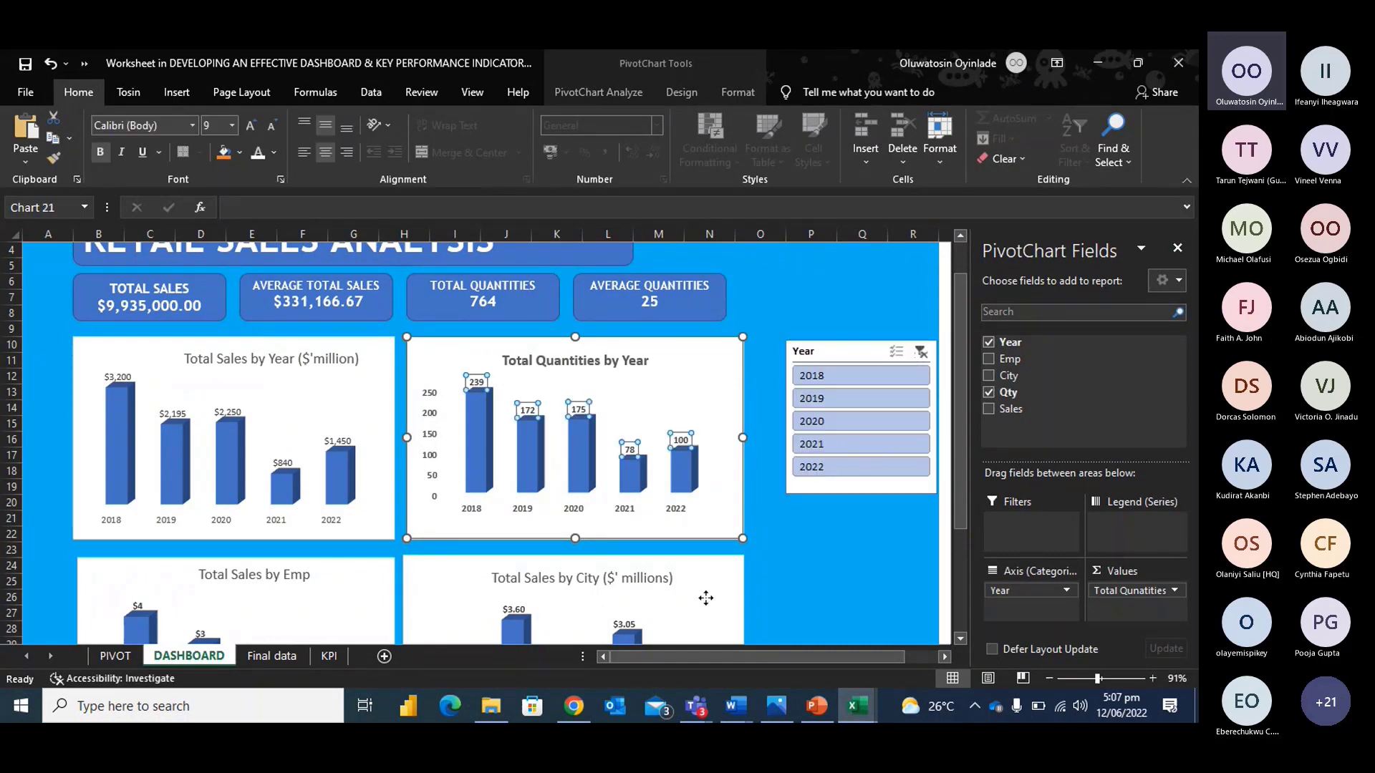
left_click(705, 603)
scroll(699, 522, "down", 3)
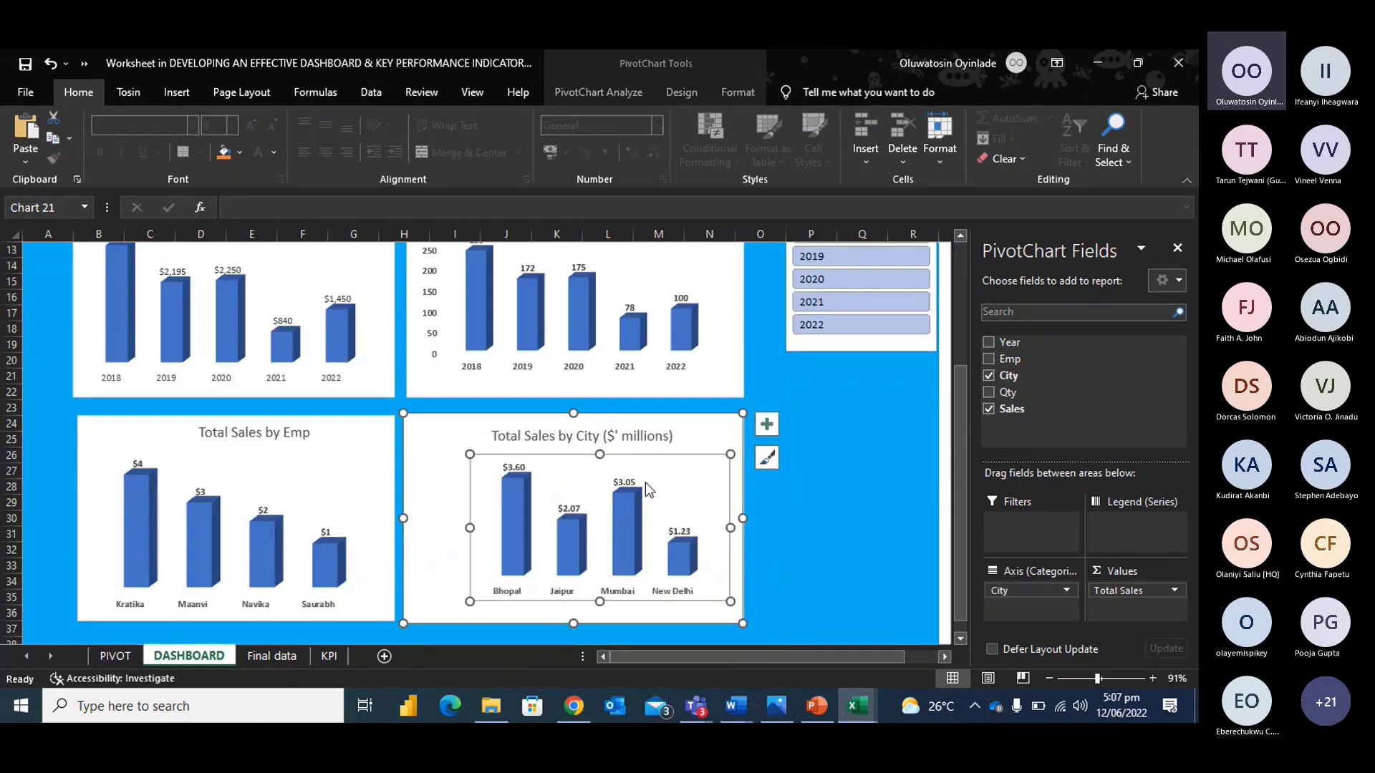
Extend the employee chart's title to "Total Sales by Emp ($' millions)" and make the whole title bold.
left_click(275, 430)
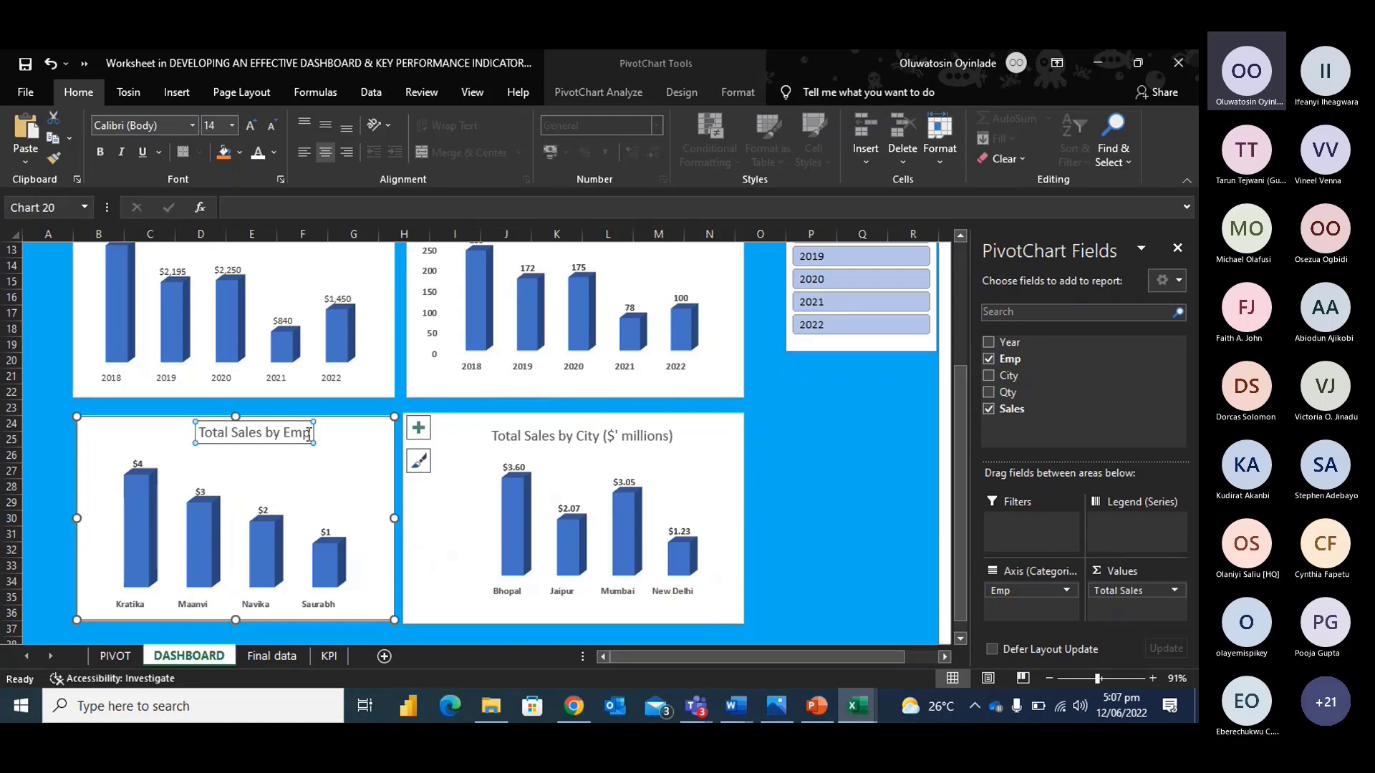
left_click(309, 434)
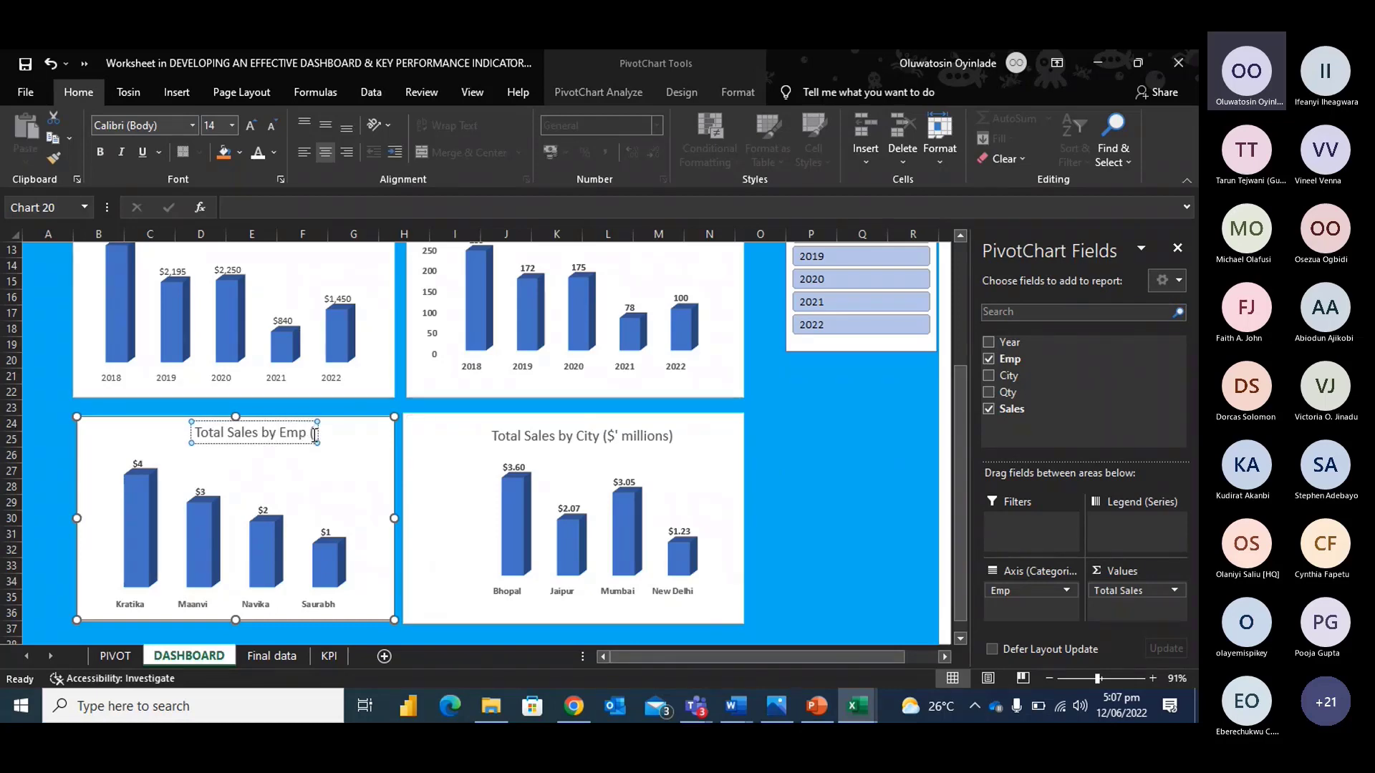
type("$'m")
key("BackSpace")
type("millions)")
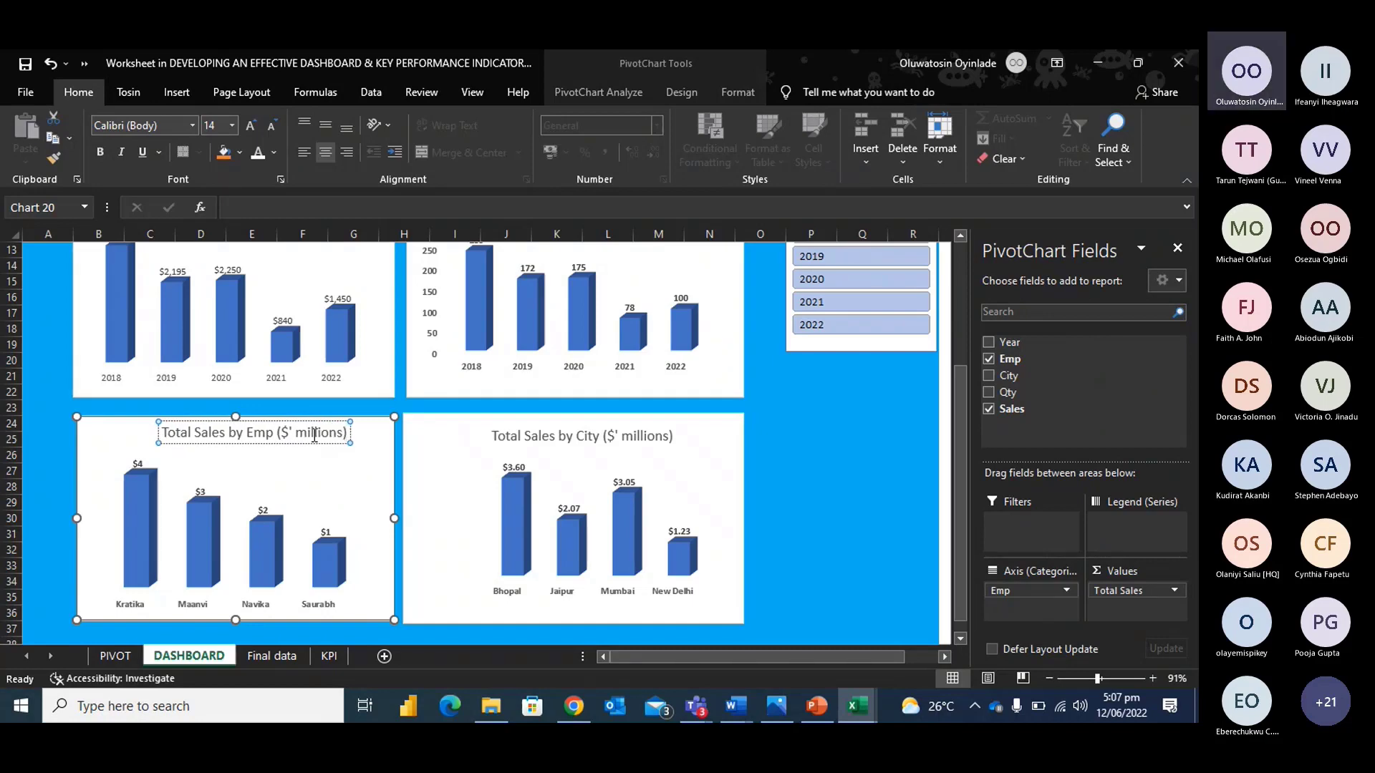
key("ctrl+a")
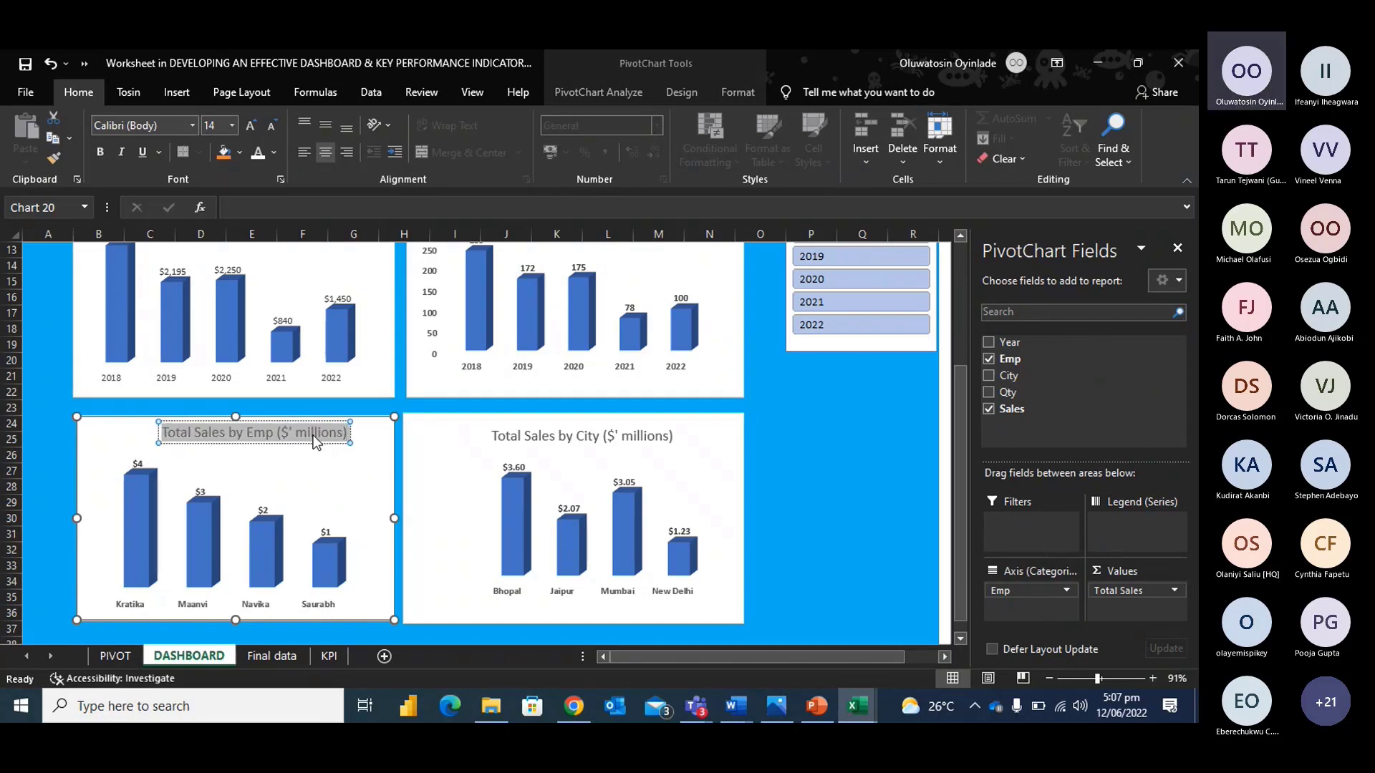
key("ctrl+b")
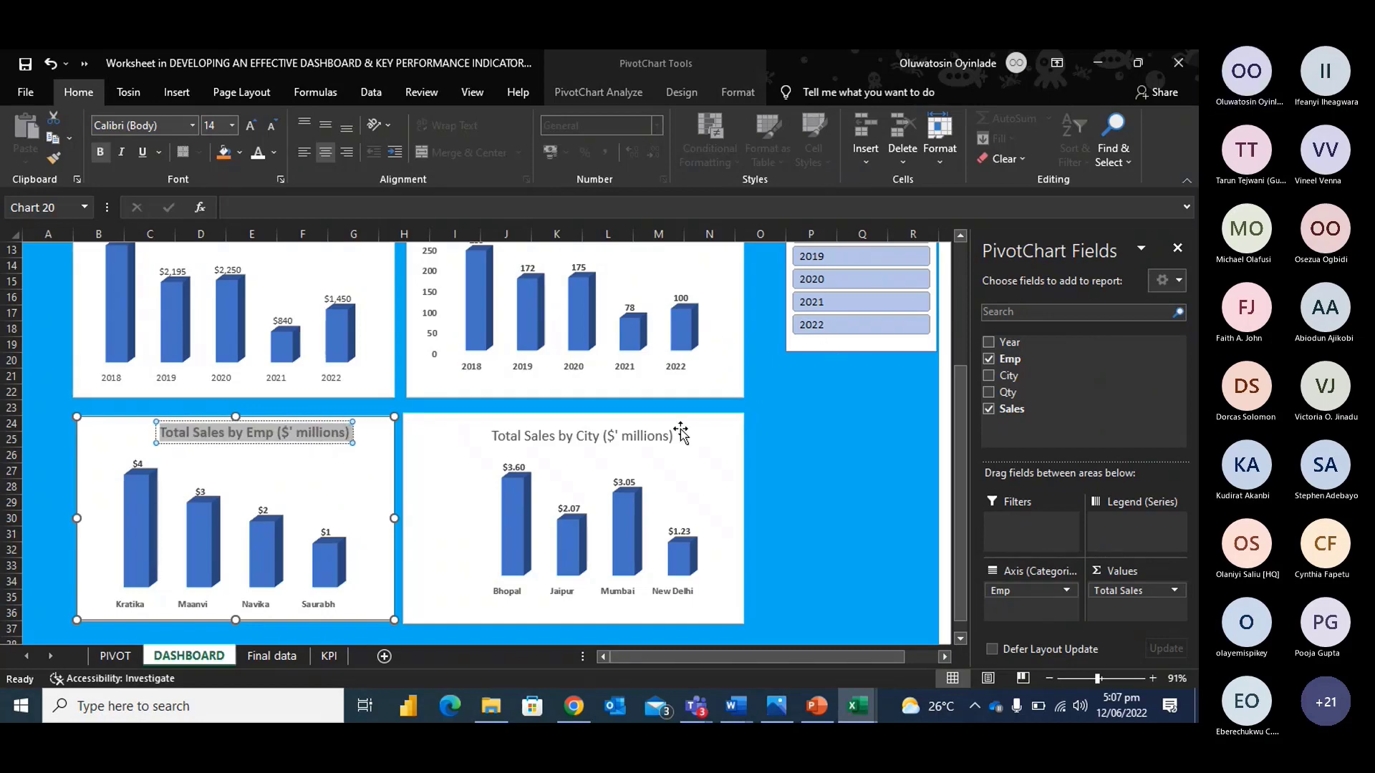
Make the titles of the Total Sales by City and Total Sales by Year charts bold.
left_click(572, 442)
key("ctrl+a")
key("ctrl+b")
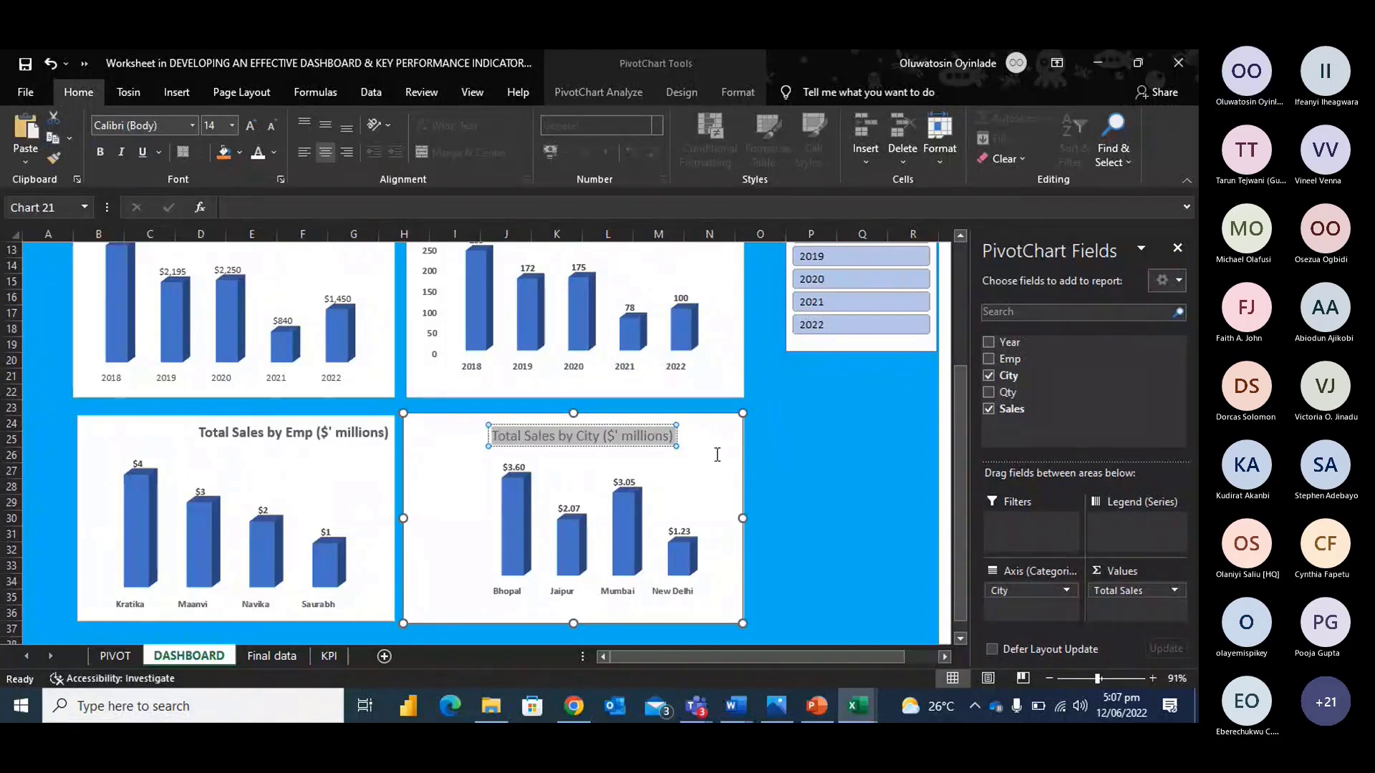
left_click(716, 374)
scroll(715, 374, "up", 1)
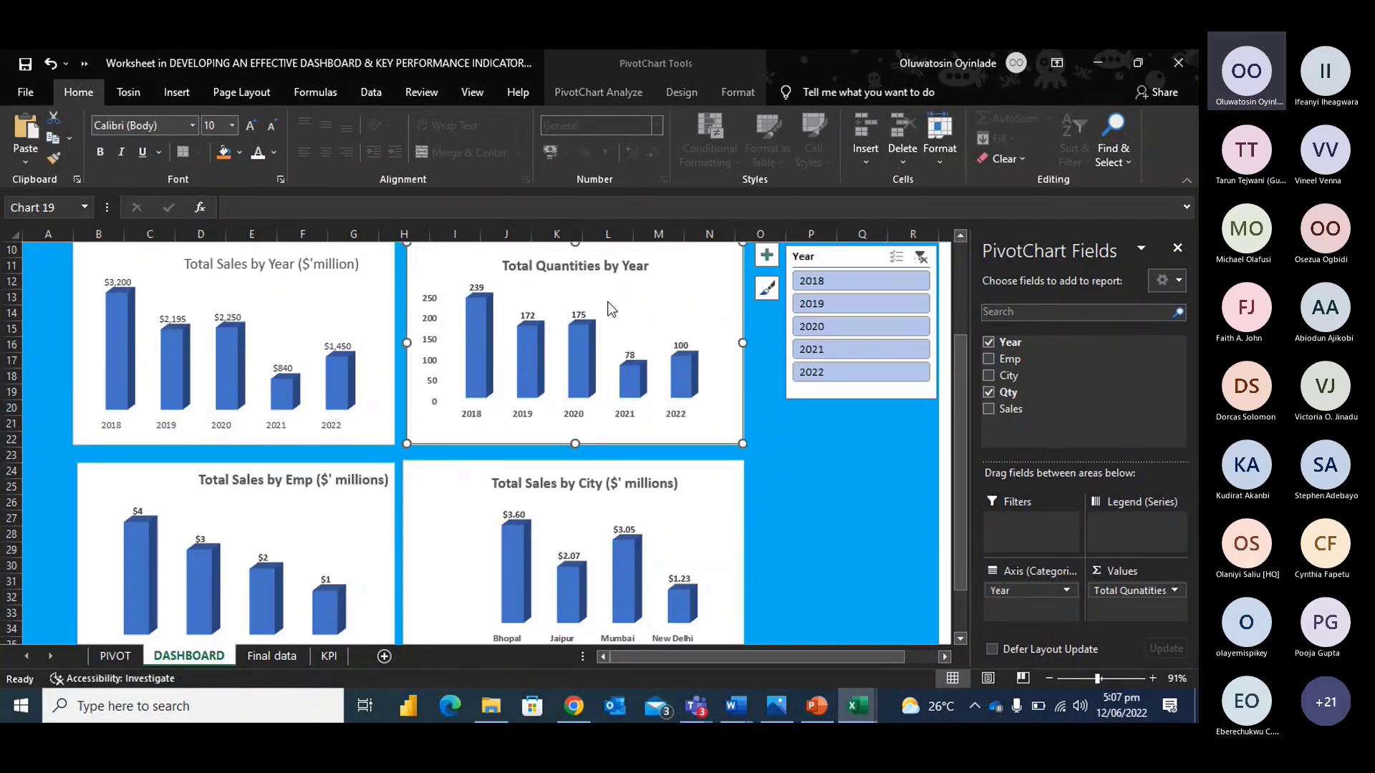
left_click(311, 259)
left_click(337, 267)
key("ctrl+a")
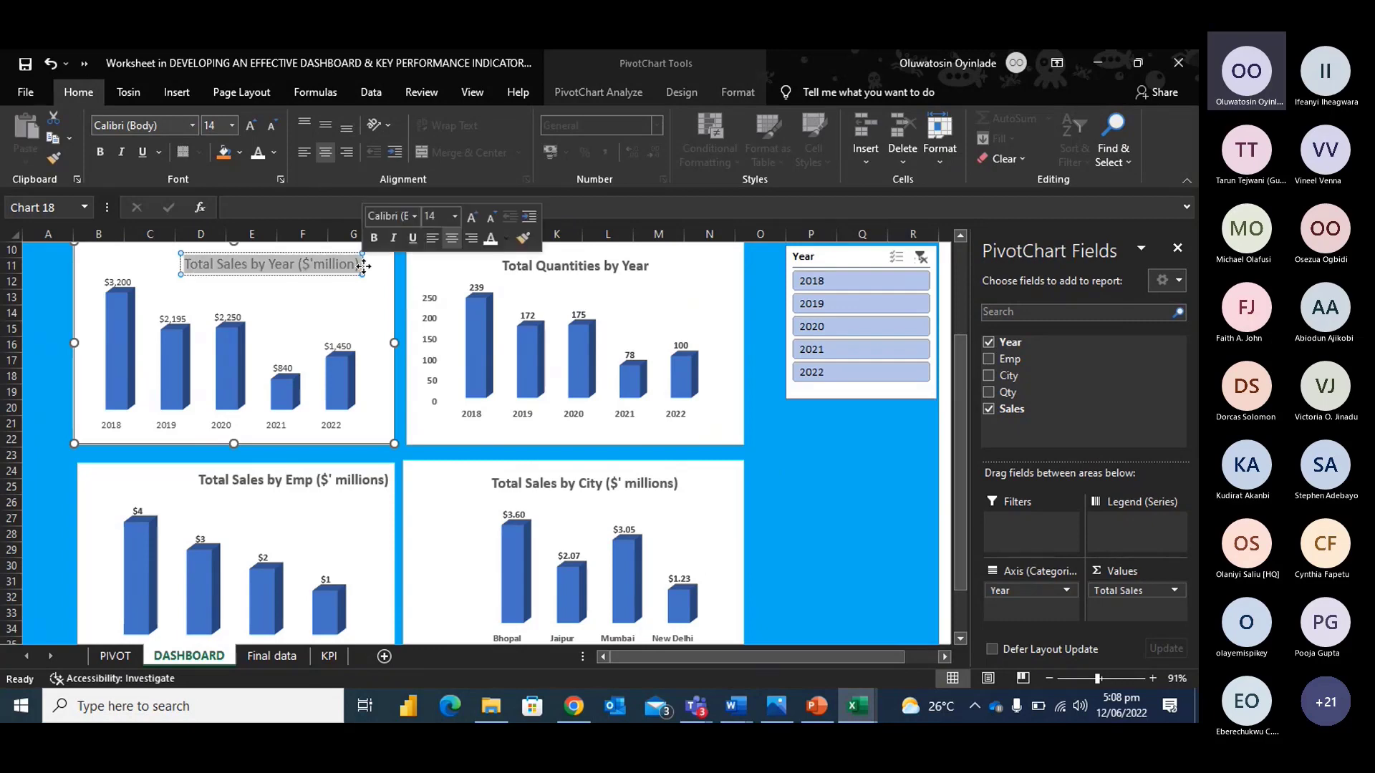
key("ctrl+b")
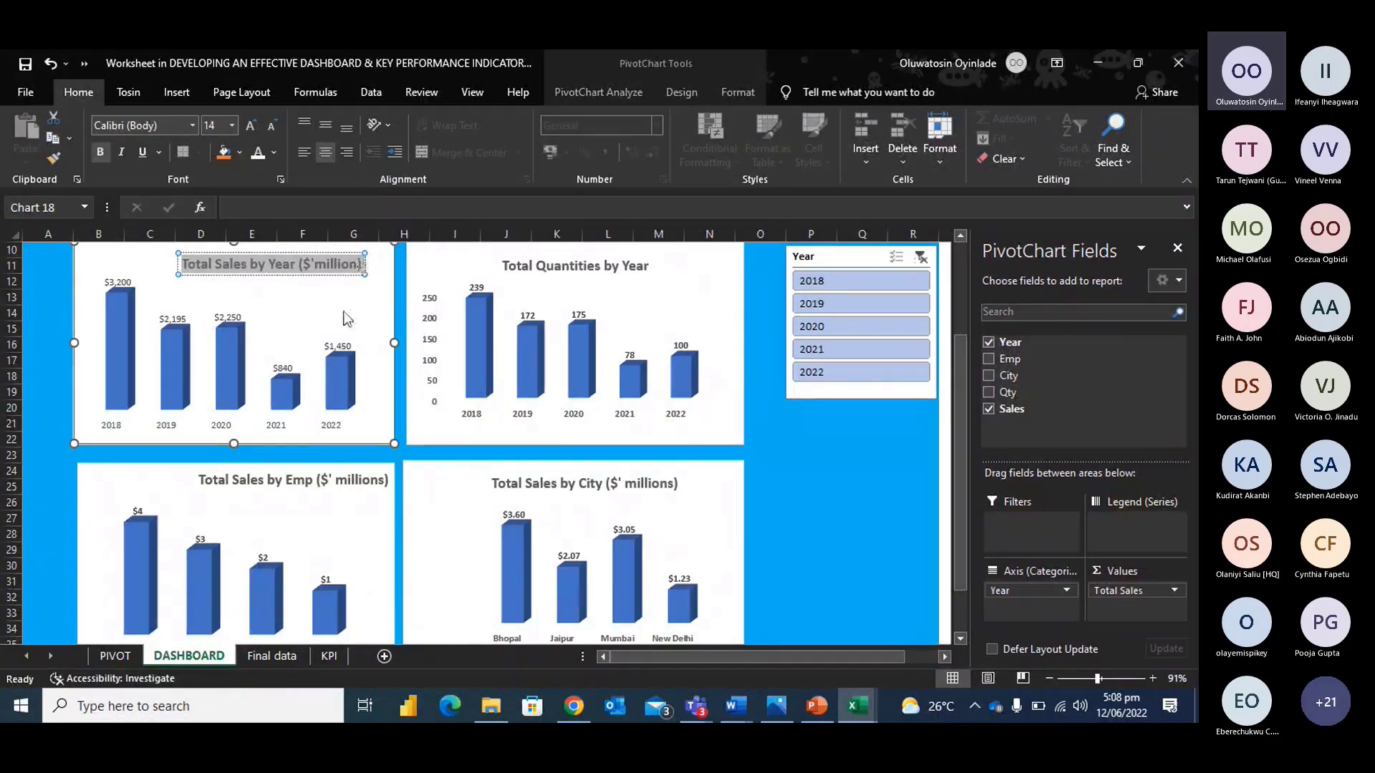
left_click(804, 457)
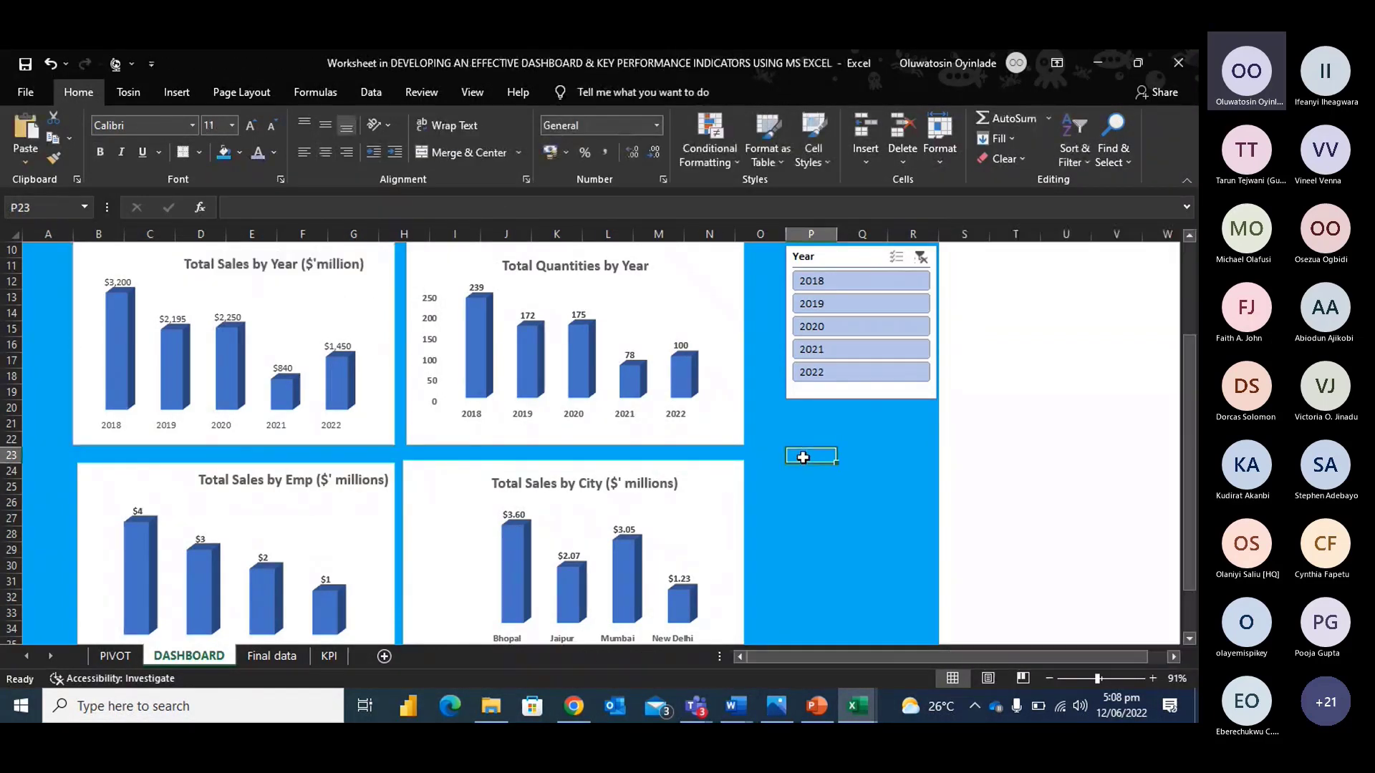
Review the dashboard, test its Year slicer with each year from 2018 to 2022, and clear the filter.
scroll(718, 433, "up", 3)
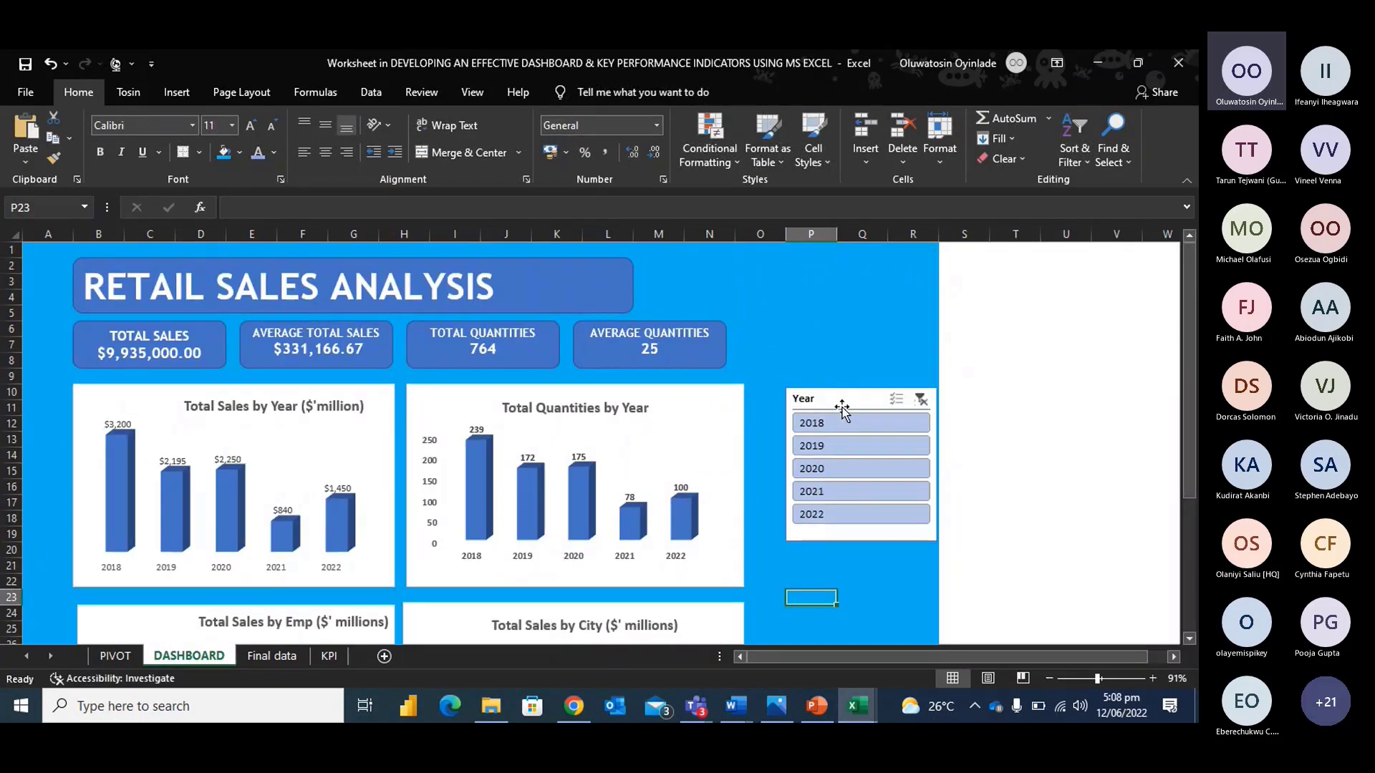
scroll(823, 551, "down", 1)
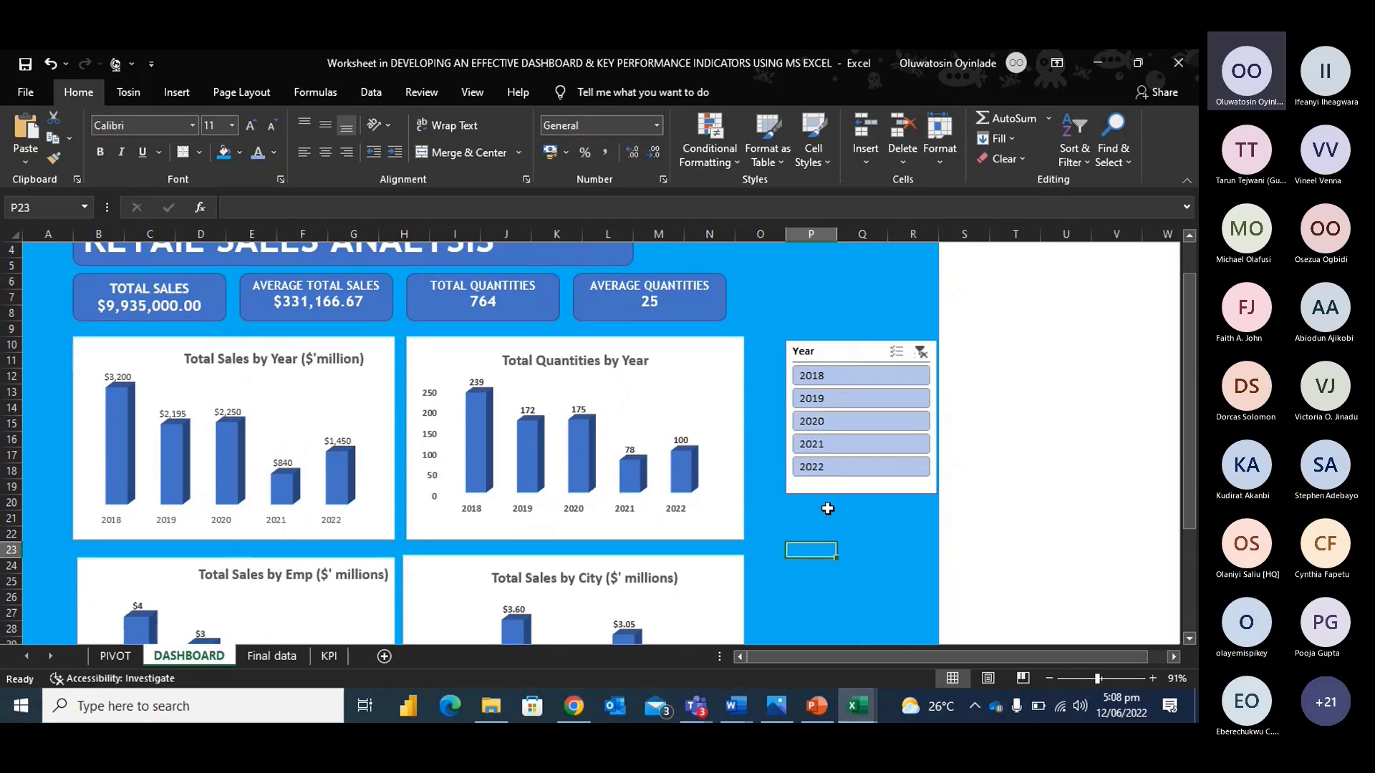
scroll(828, 509, "down", 1)
scroll(828, 510, "down", 2)
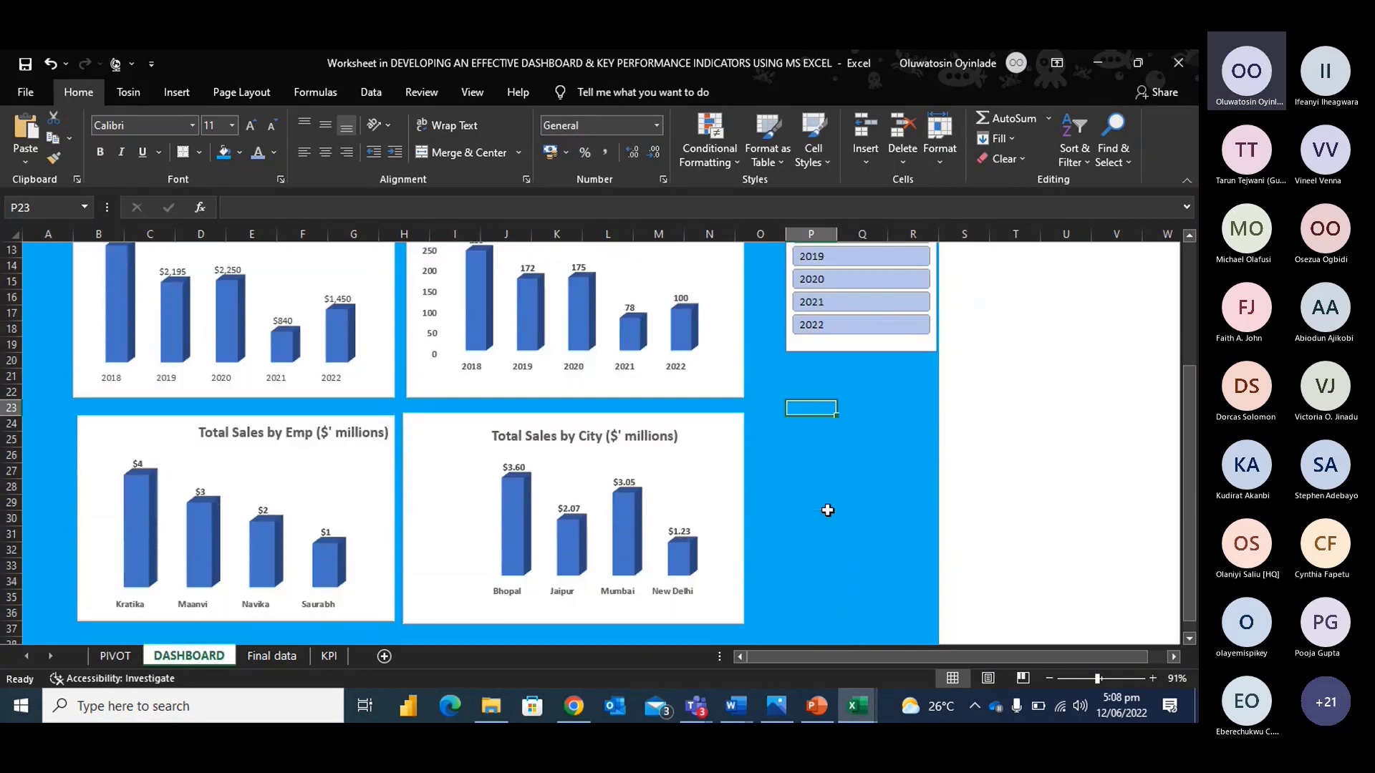
scroll(828, 509, "up", 2)
scroll(828, 510, "up", 1)
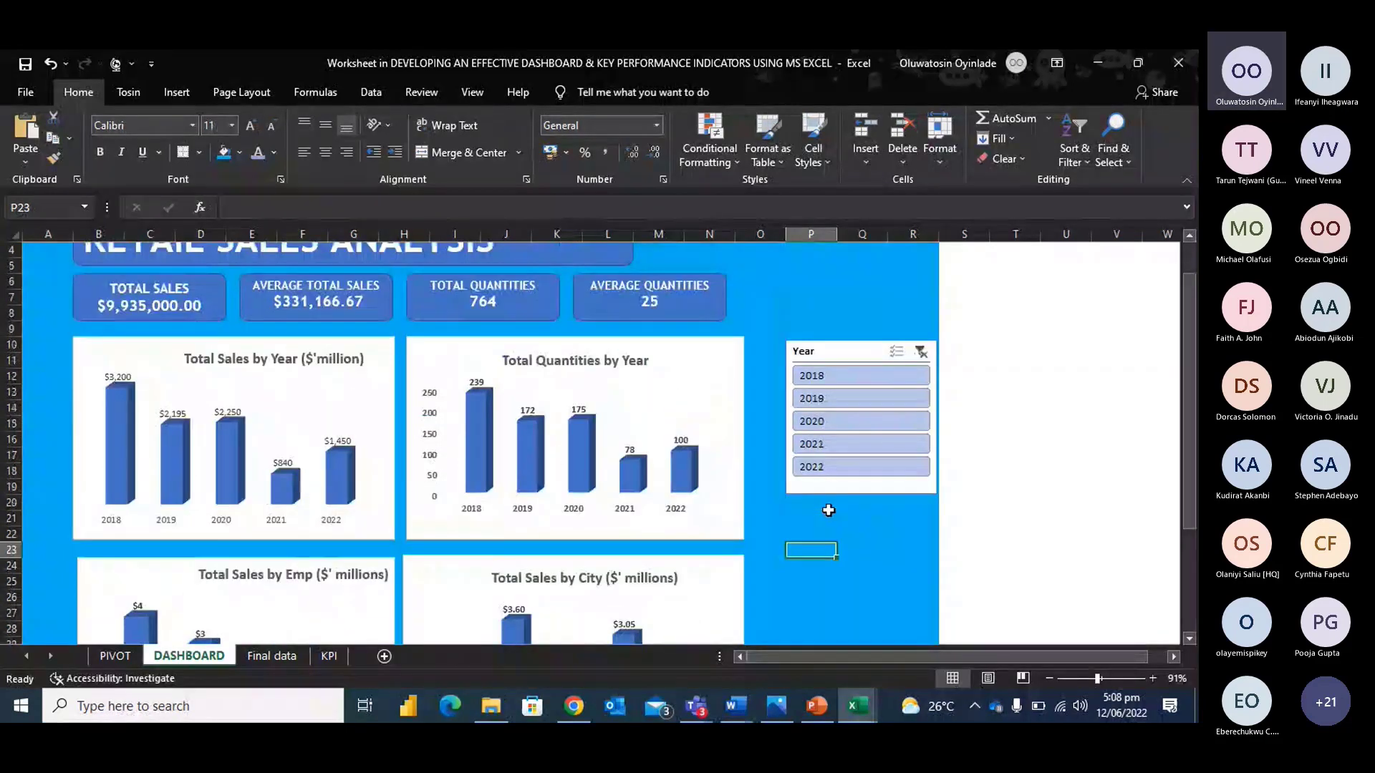
left_click(859, 375)
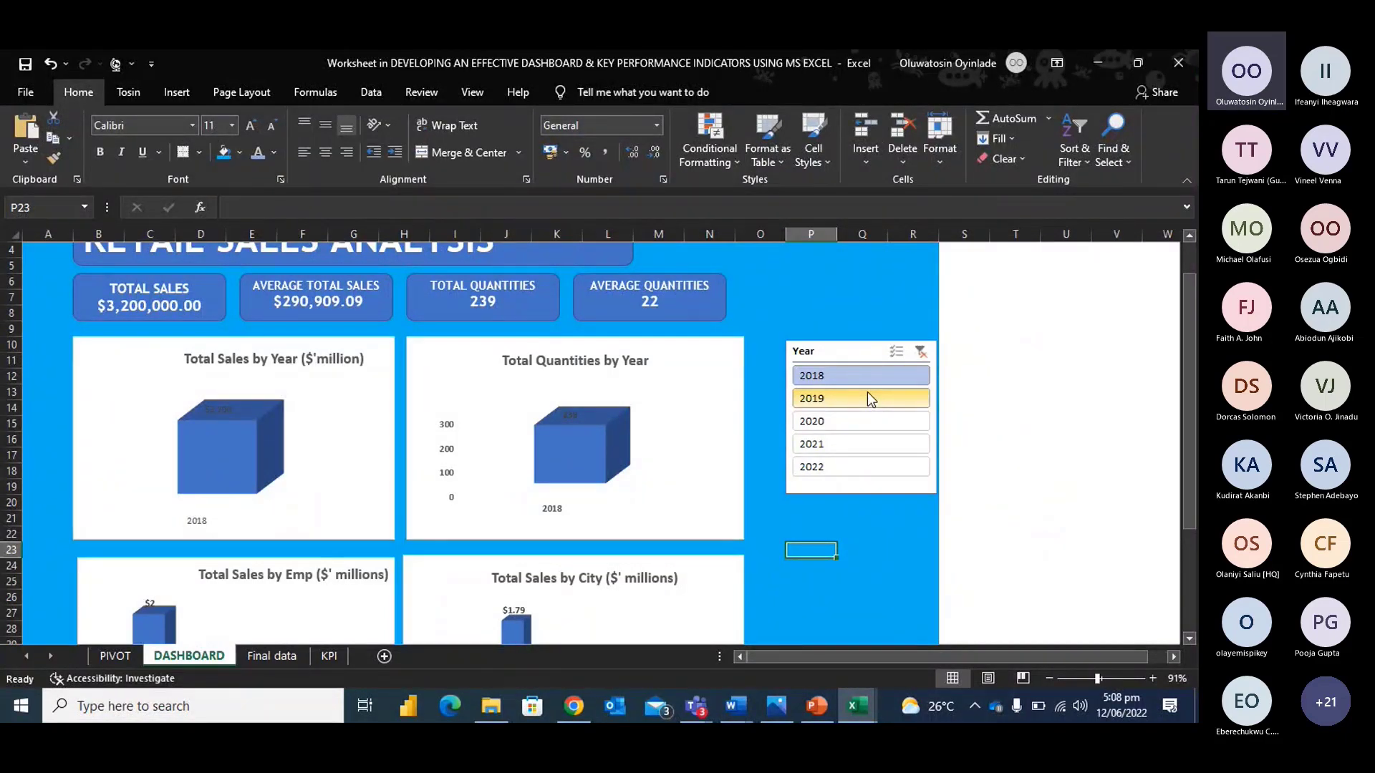
left_click(871, 398)
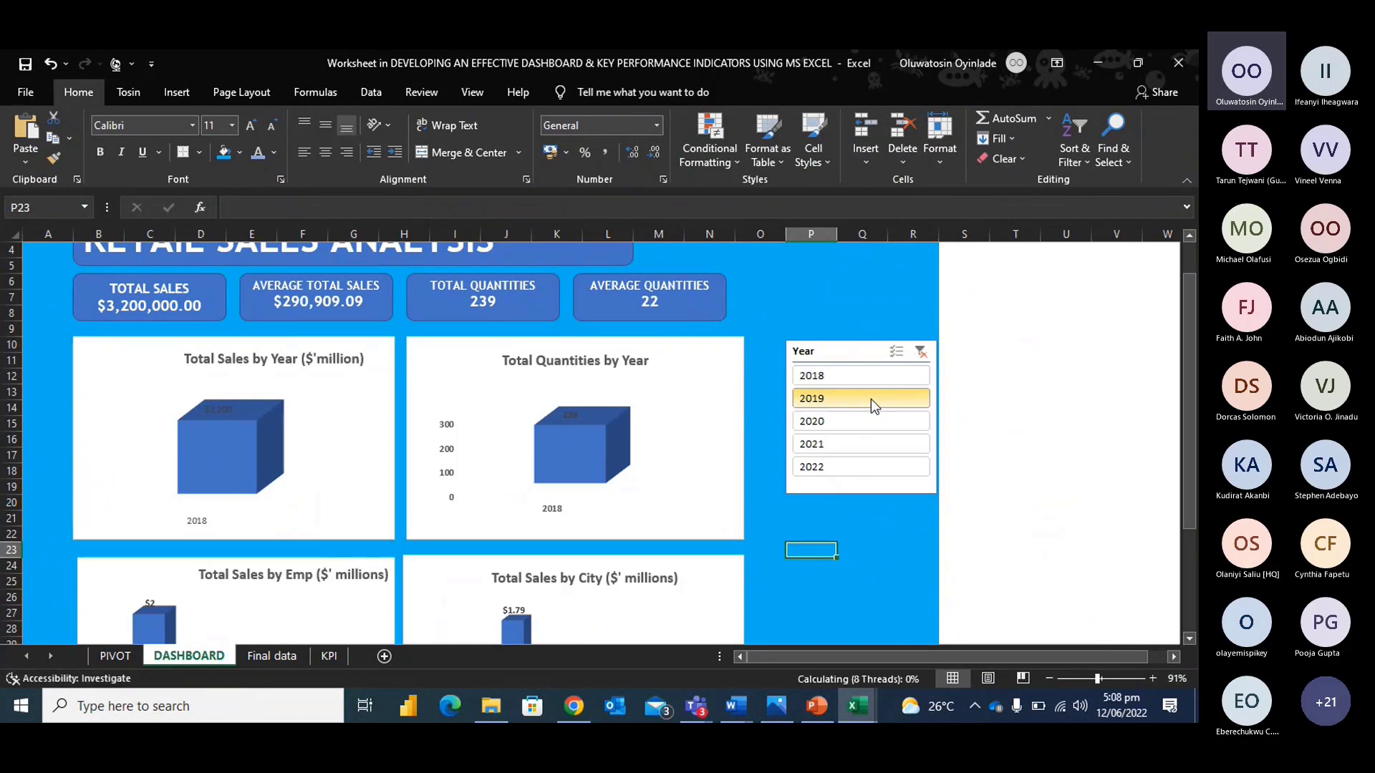
left_click(869, 421)
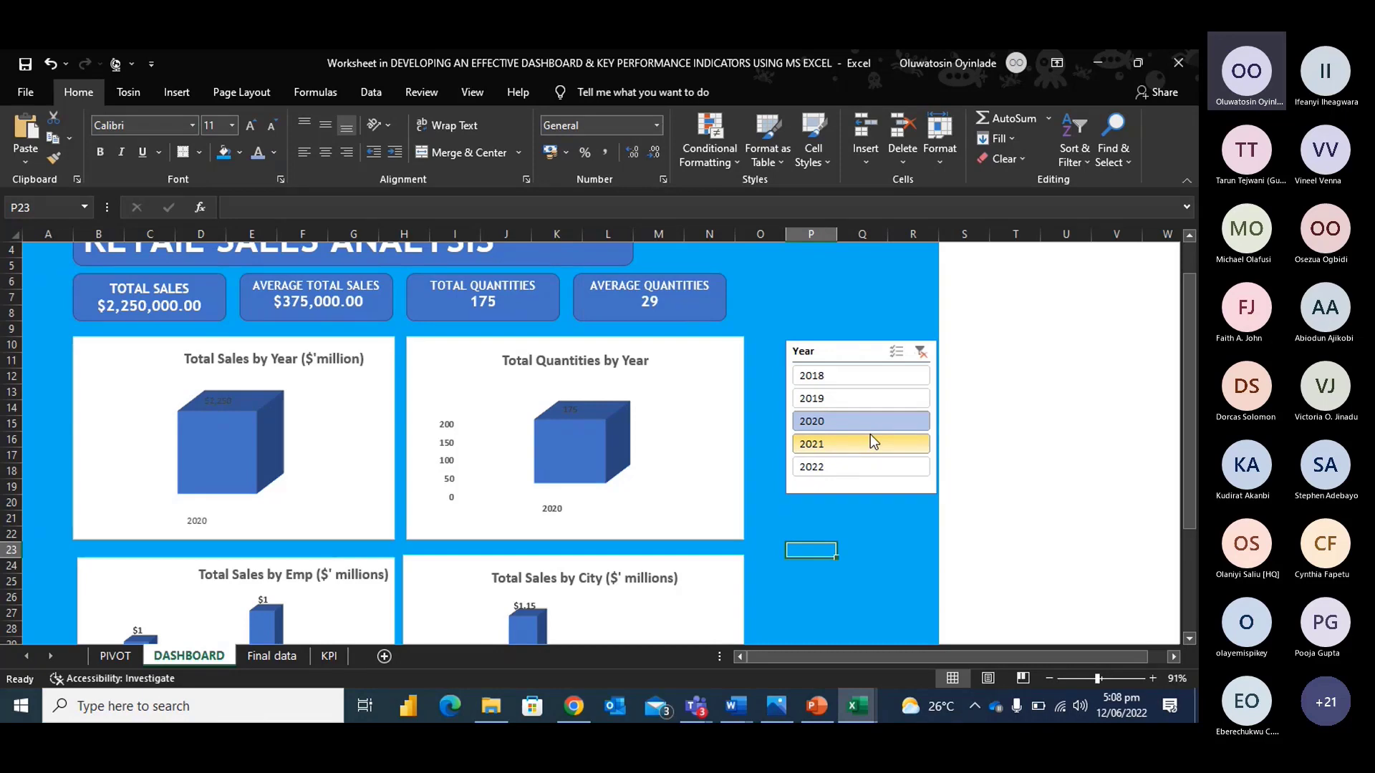
left_click(871, 438)
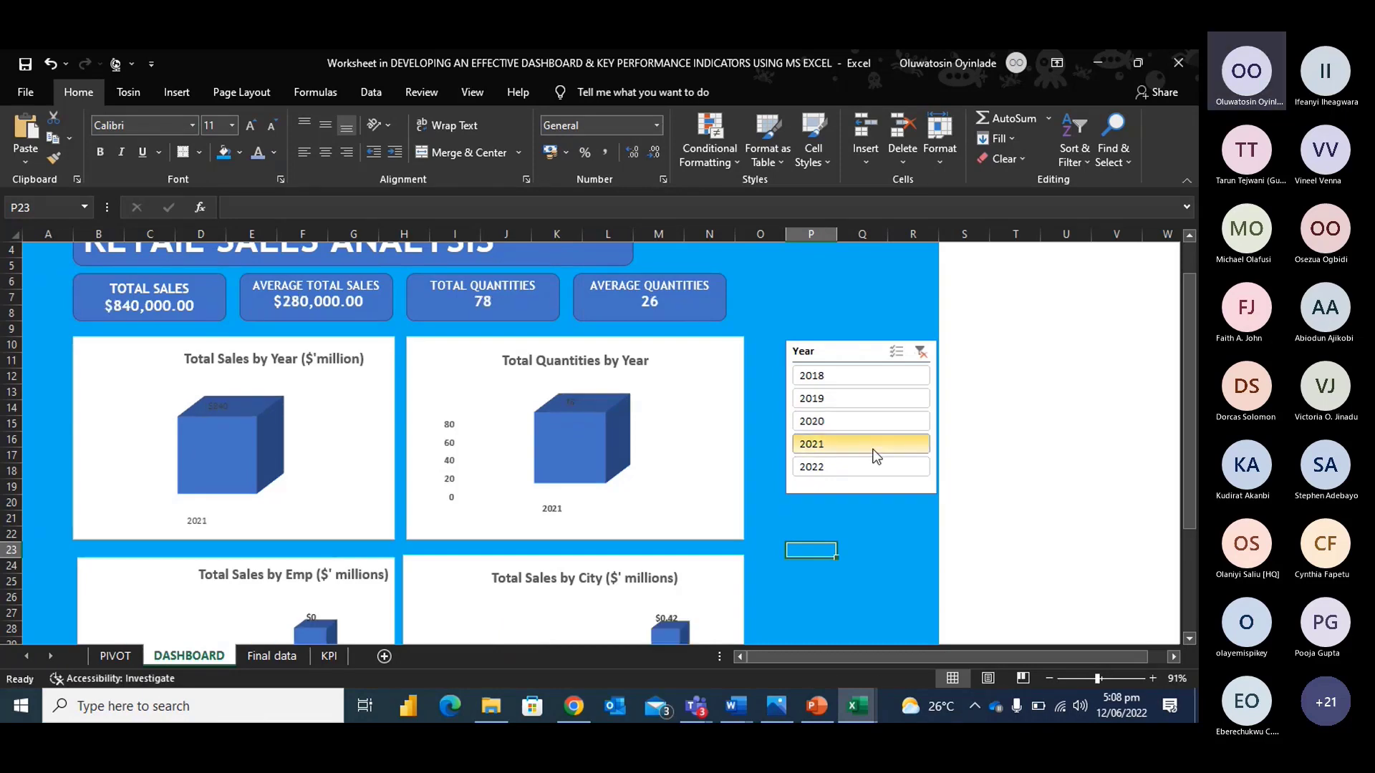
left_click(872, 464)
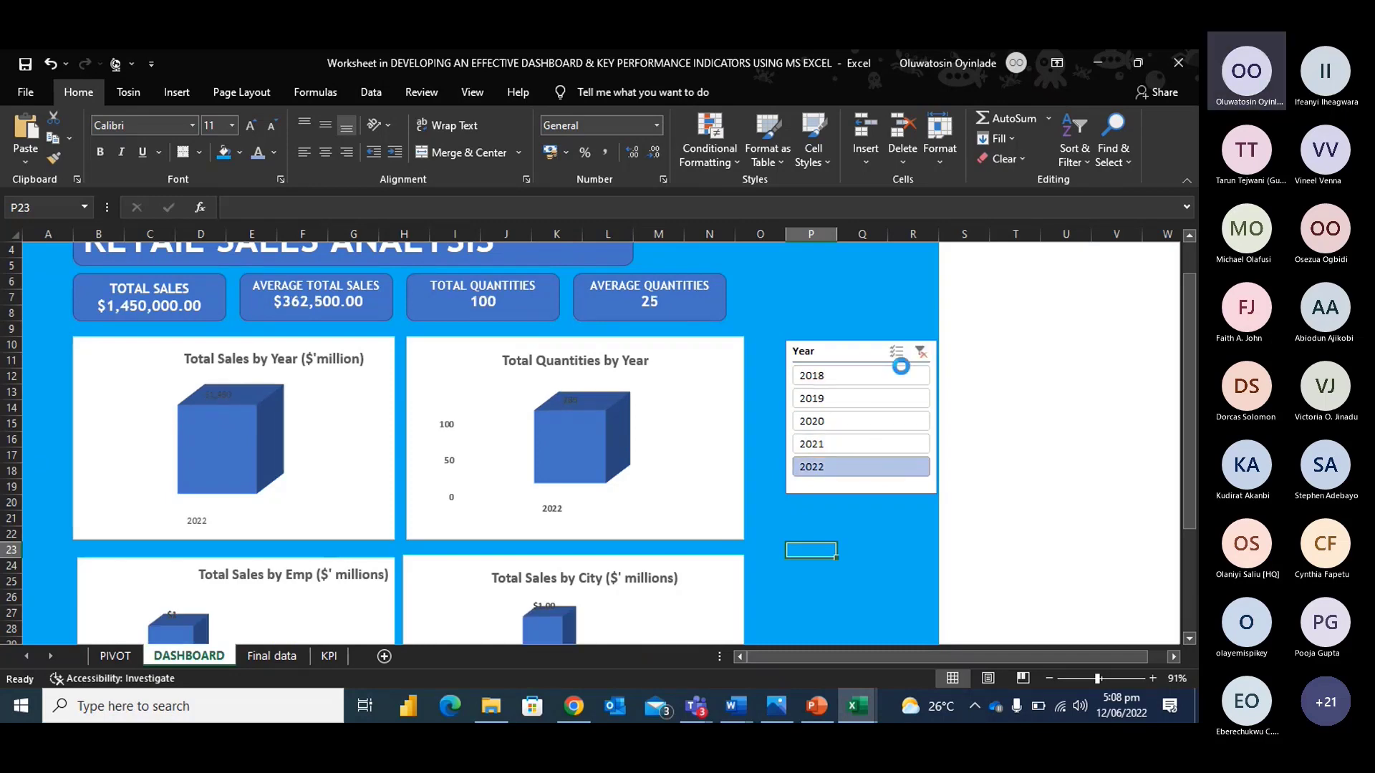
left_click(920, 351)
scroll(676, 522, "down", 3)
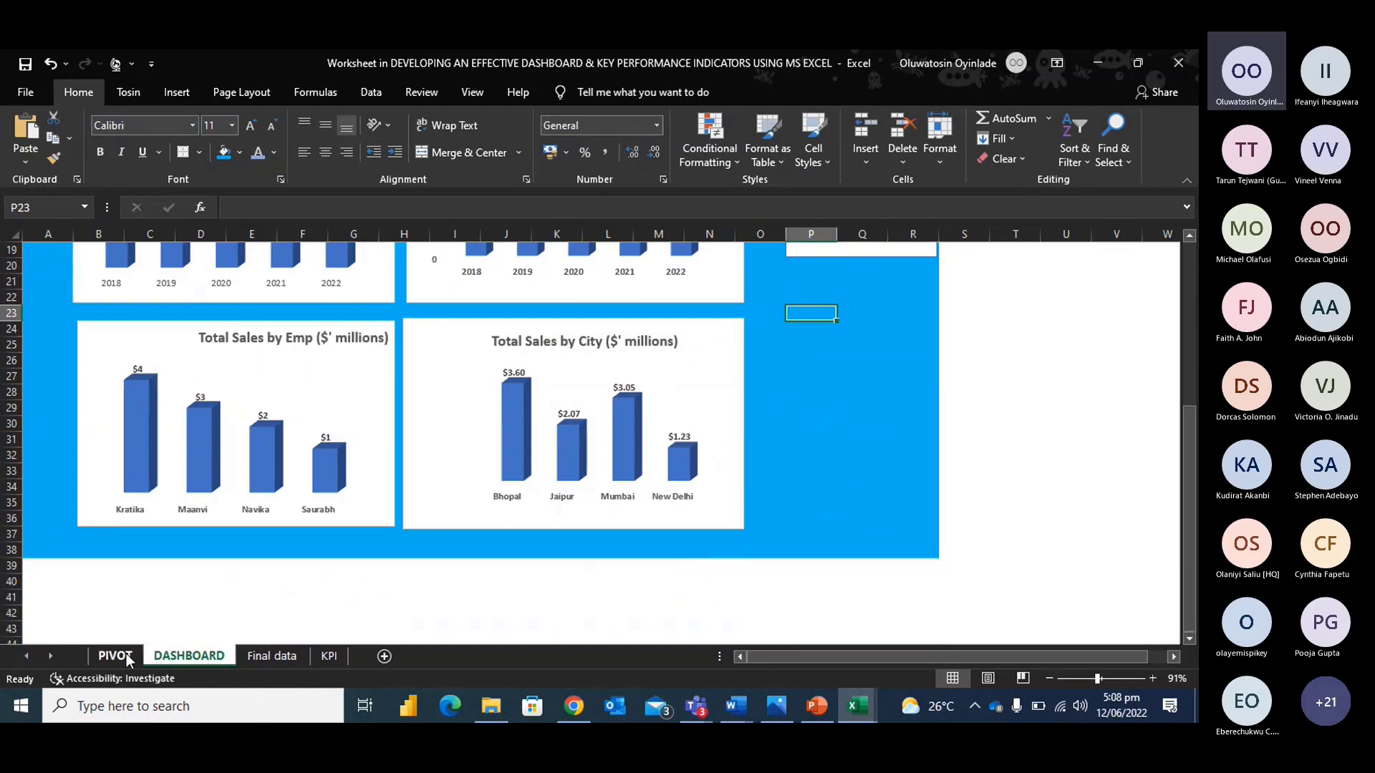
On the PIVOT sheet, autofit column A and insert a City slicer from the Total Sales PivotTable in A3:A4.
left_click(125, 655)
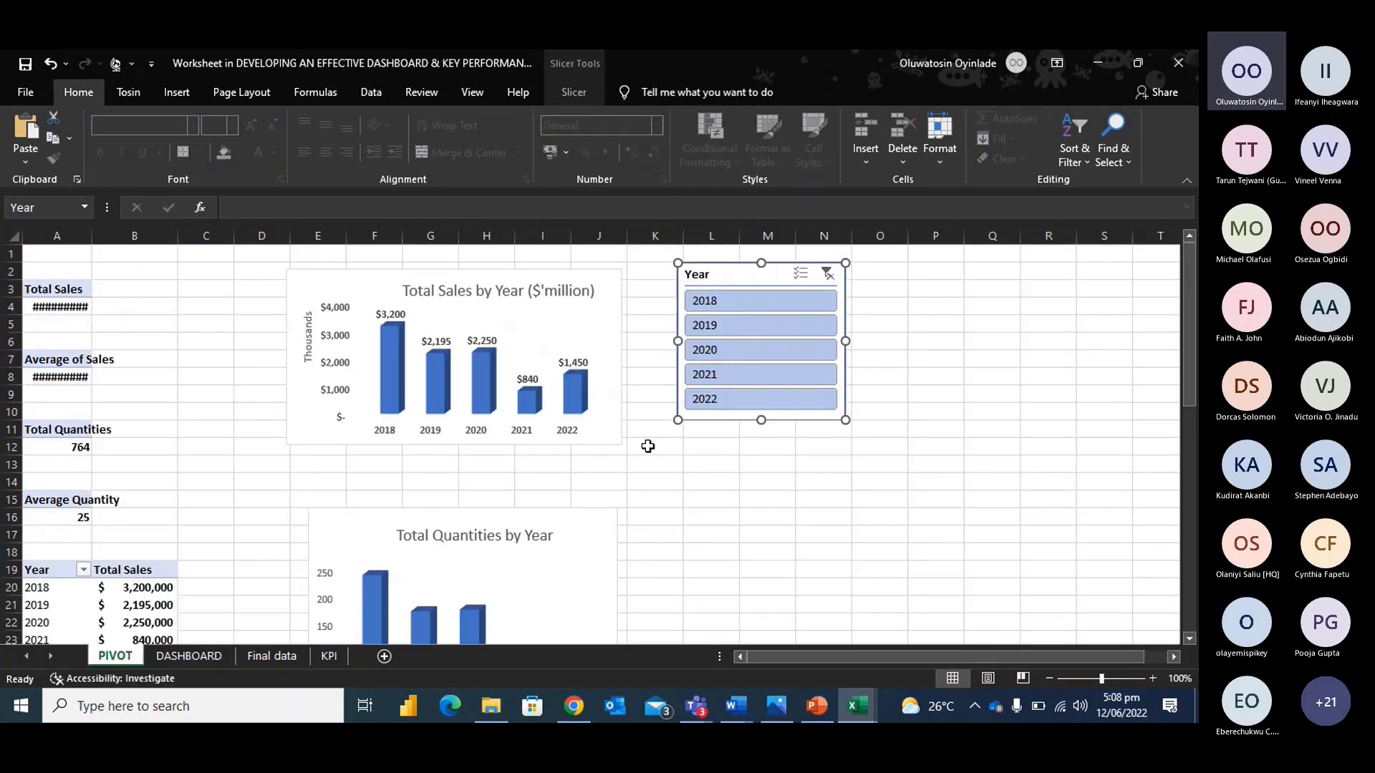
double_click(93, 238)
left_click(72, 307)
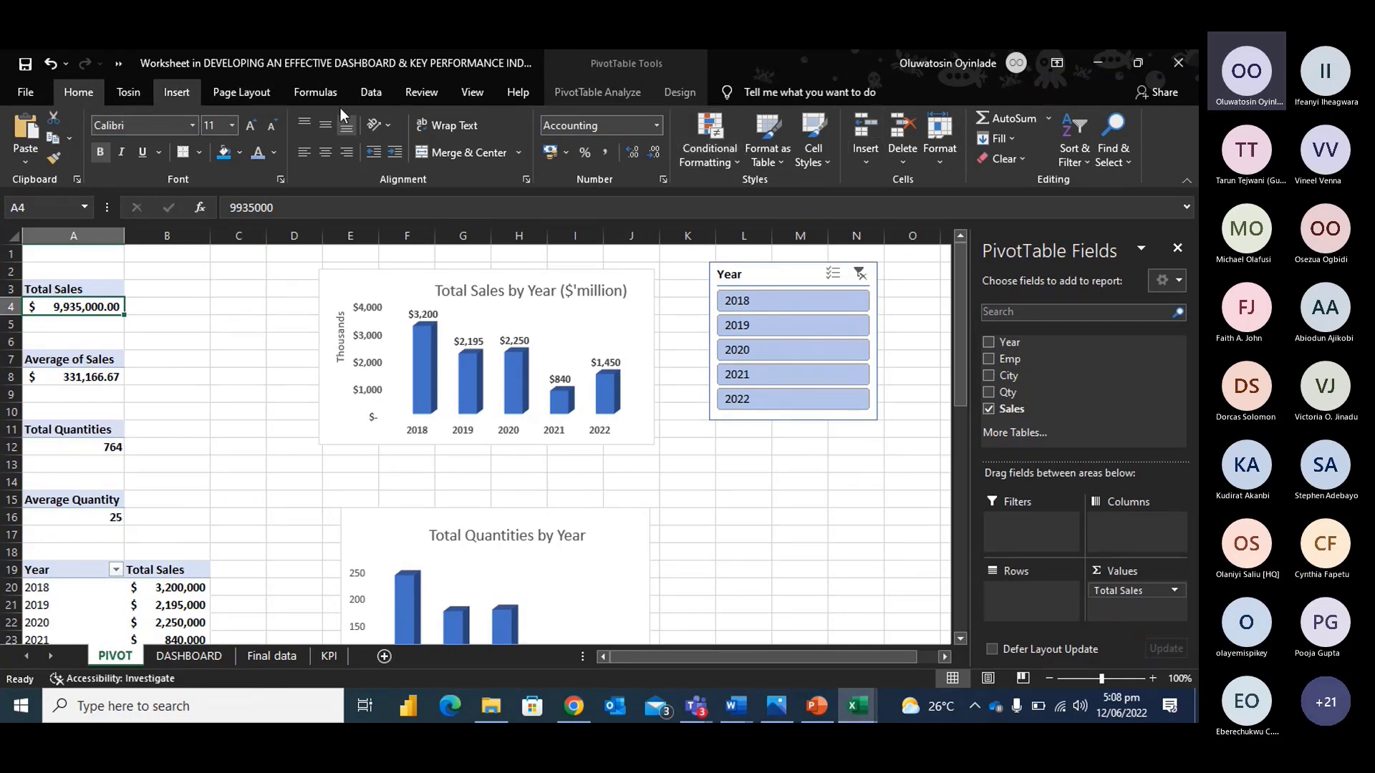
left_click(177, 91)
left_click(842, 136)
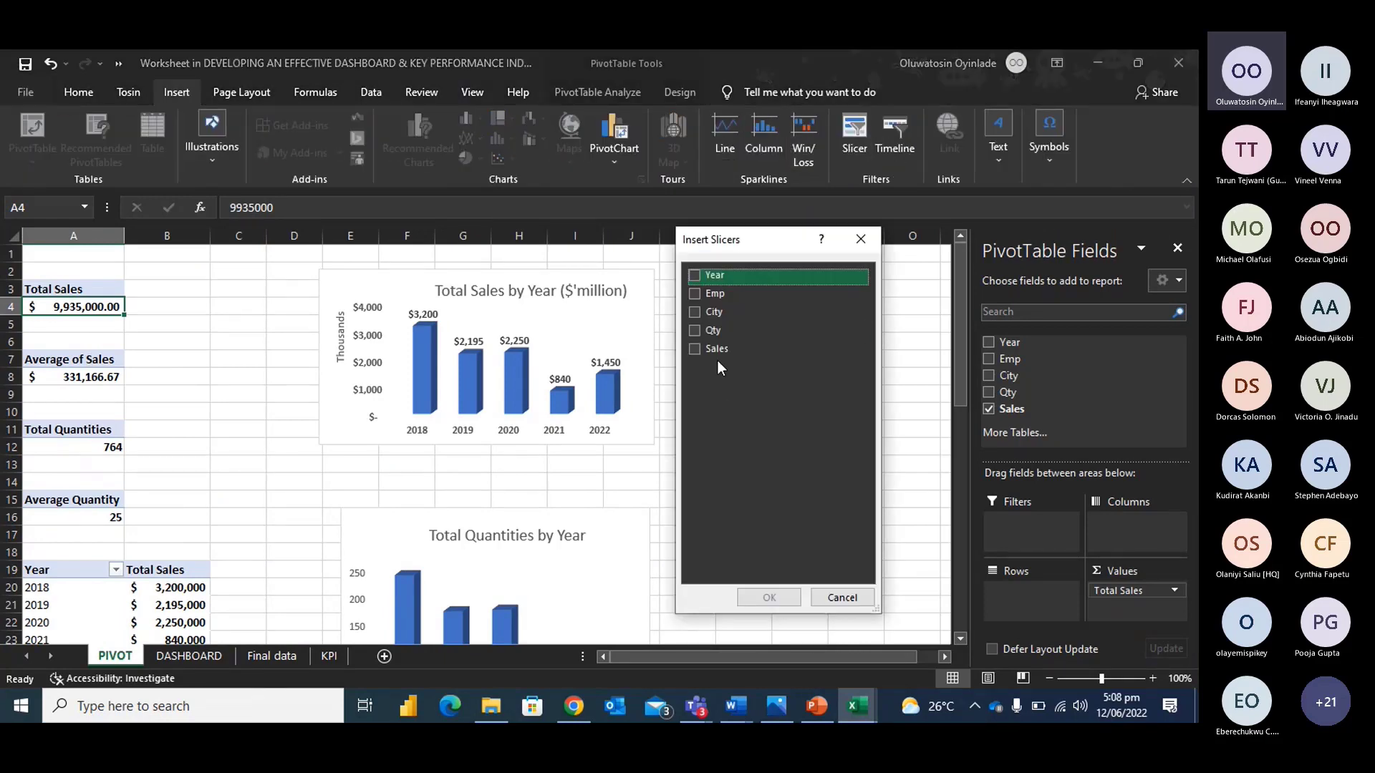
left_click(694, 312)
left_click(770, 596)
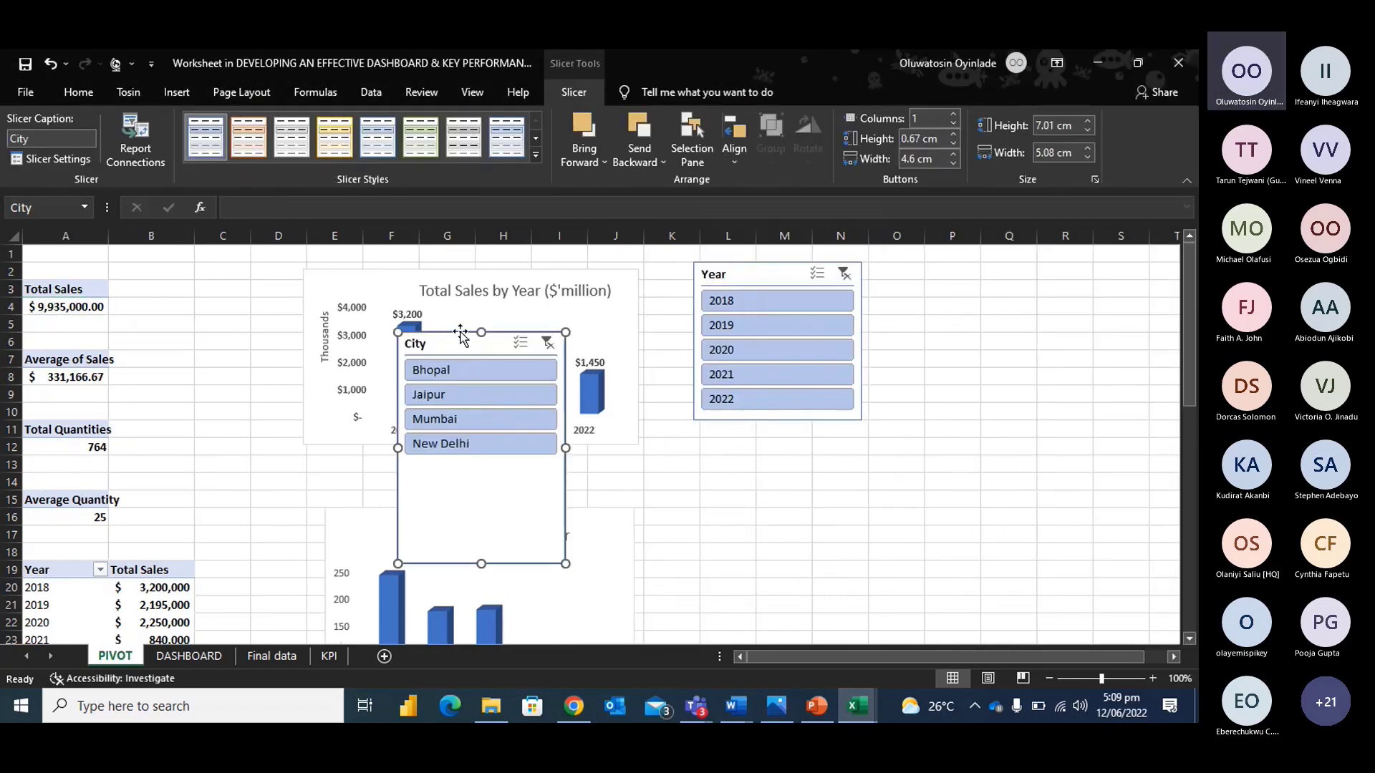
Place the City slicer directly below the Year slicer and shorten it to about 4.23 cm so it fits its four cities.
left_click_drag(460, 334, 766, 438)
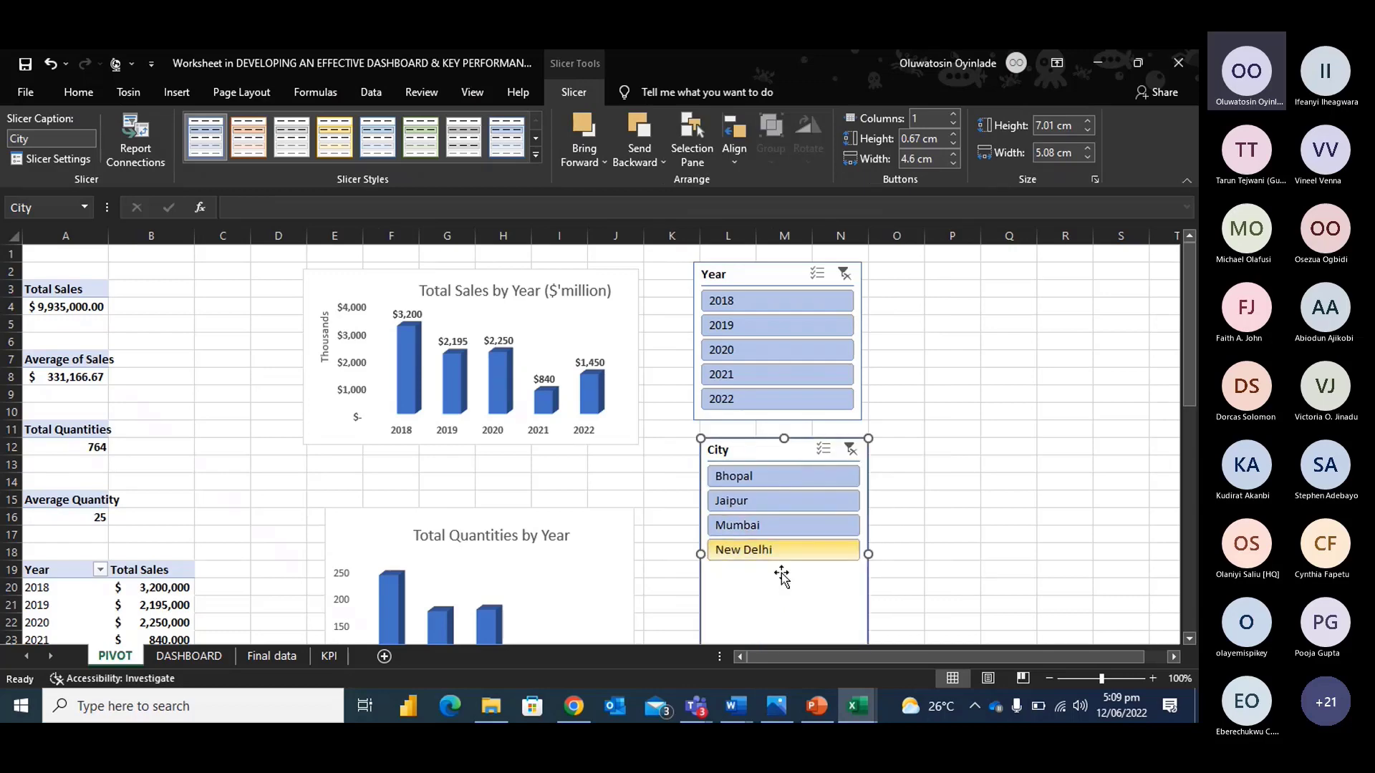
left_click(1189, 638)
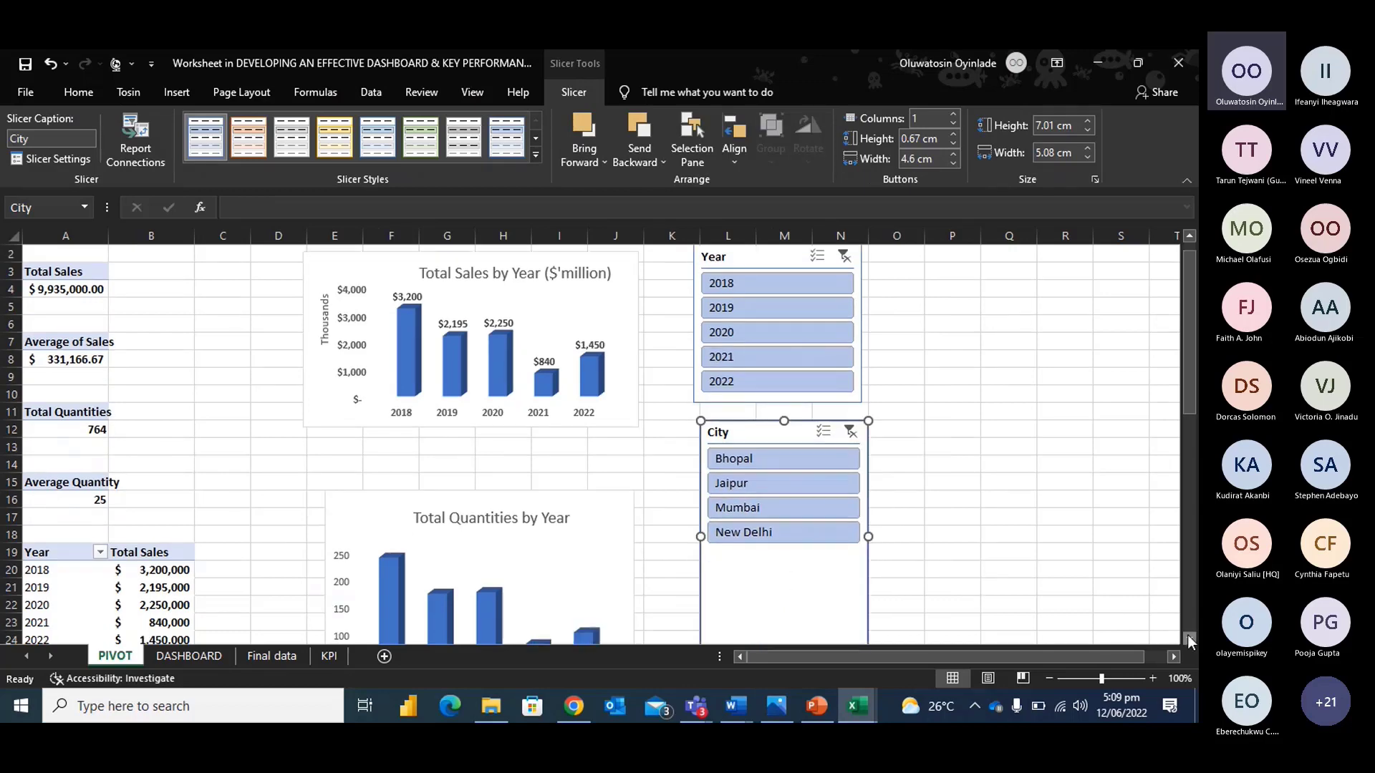
left_click(1189, 638)
left_click(1189, 639)
left_click(1189, 639)
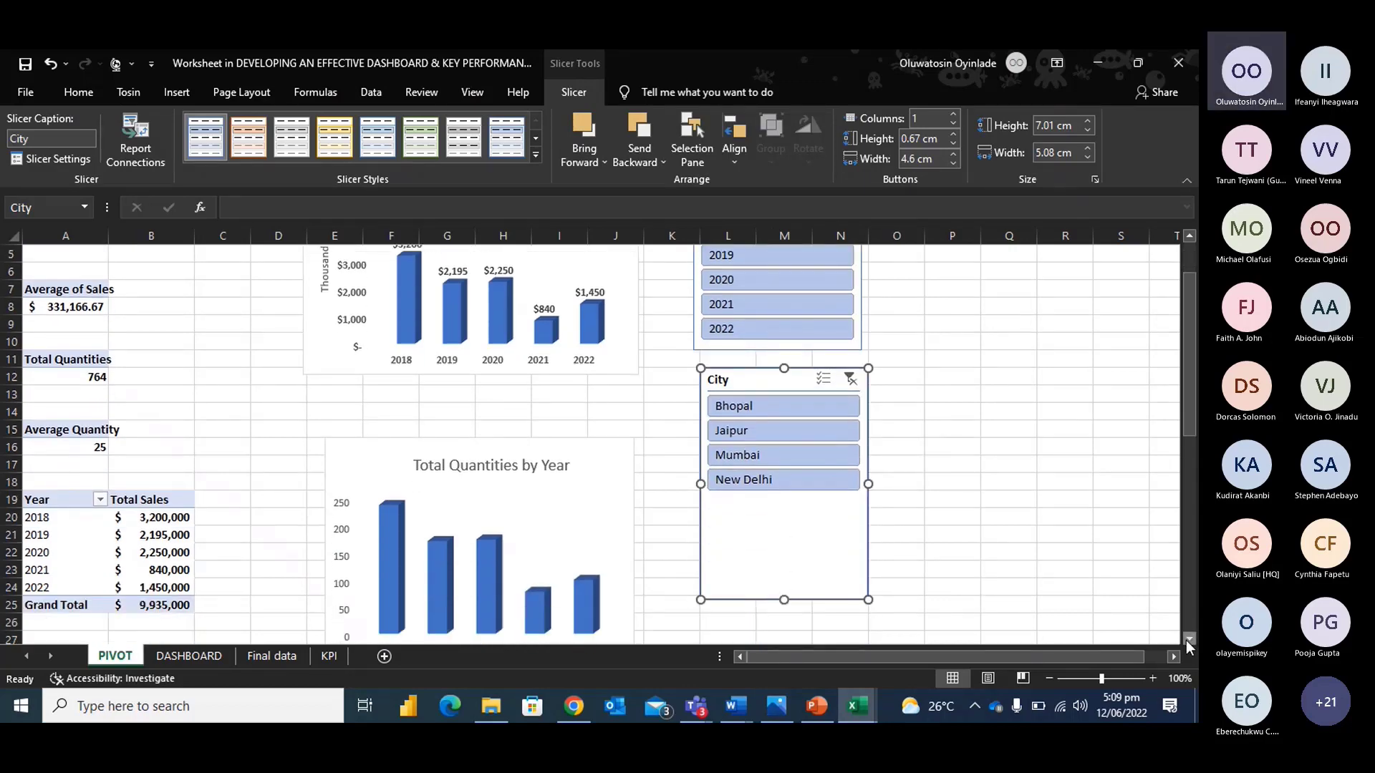
left_click_drag(783, 600, 793, 507)
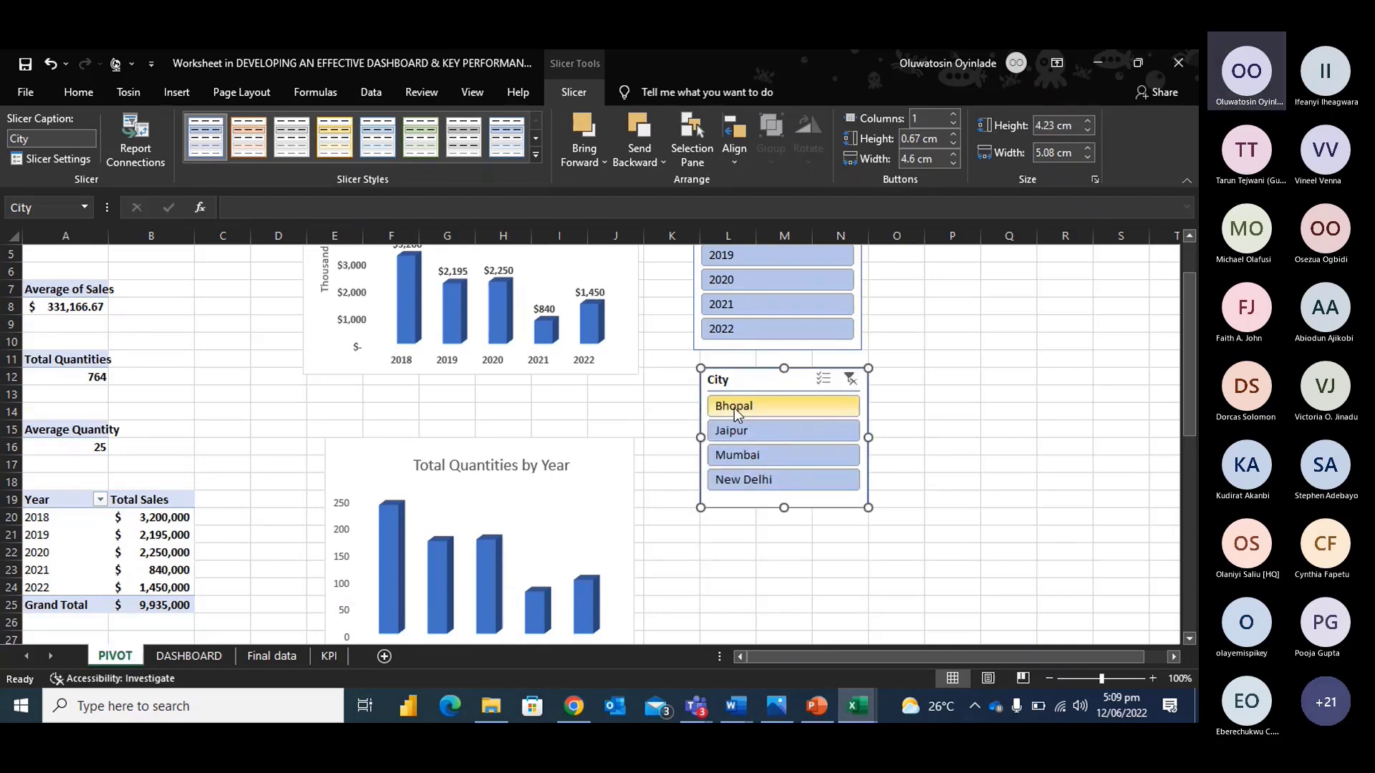
Connect the City slicer to PivotTable12 through PivotTable18 in addition to the already linked PivotTable11.
left_click(126, 150)
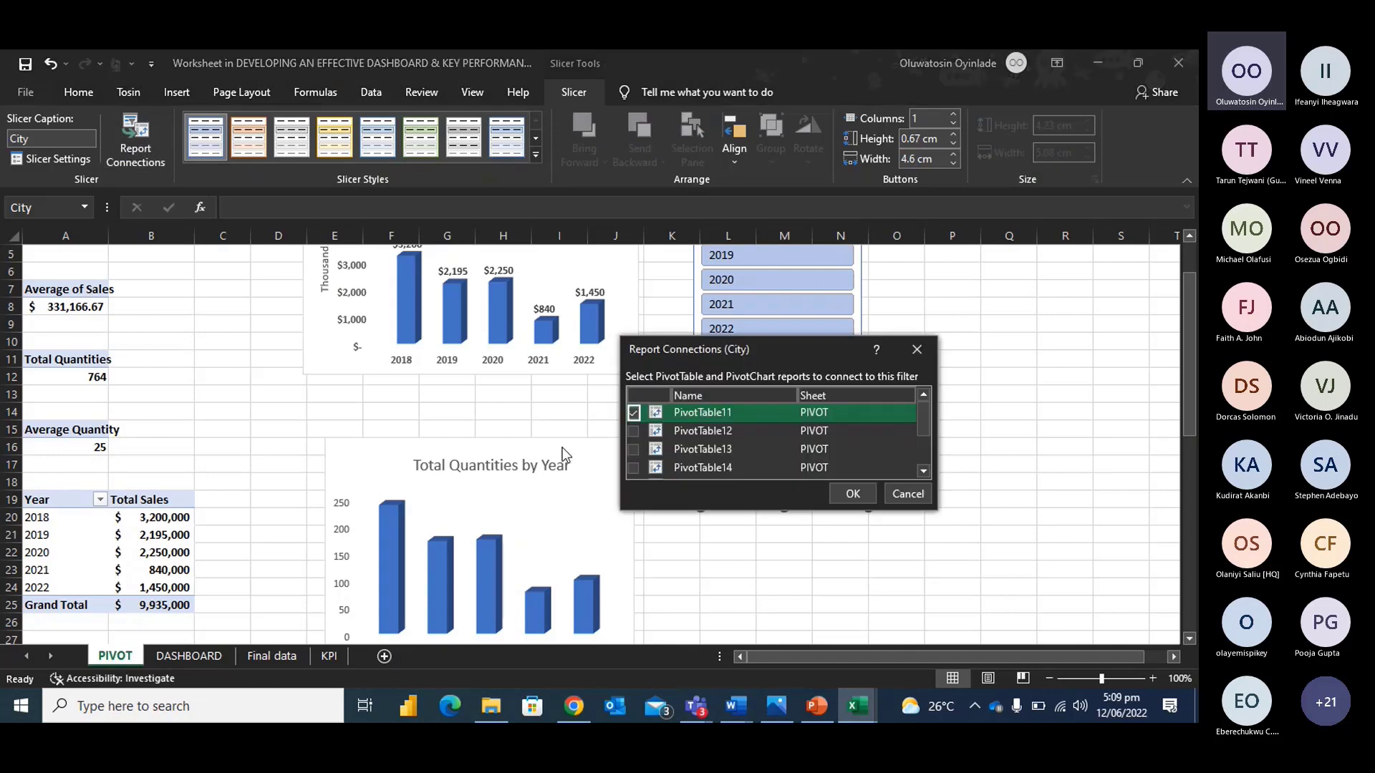
left_click(632, 432)
left_click(632, 451)
left_click(632, 469)
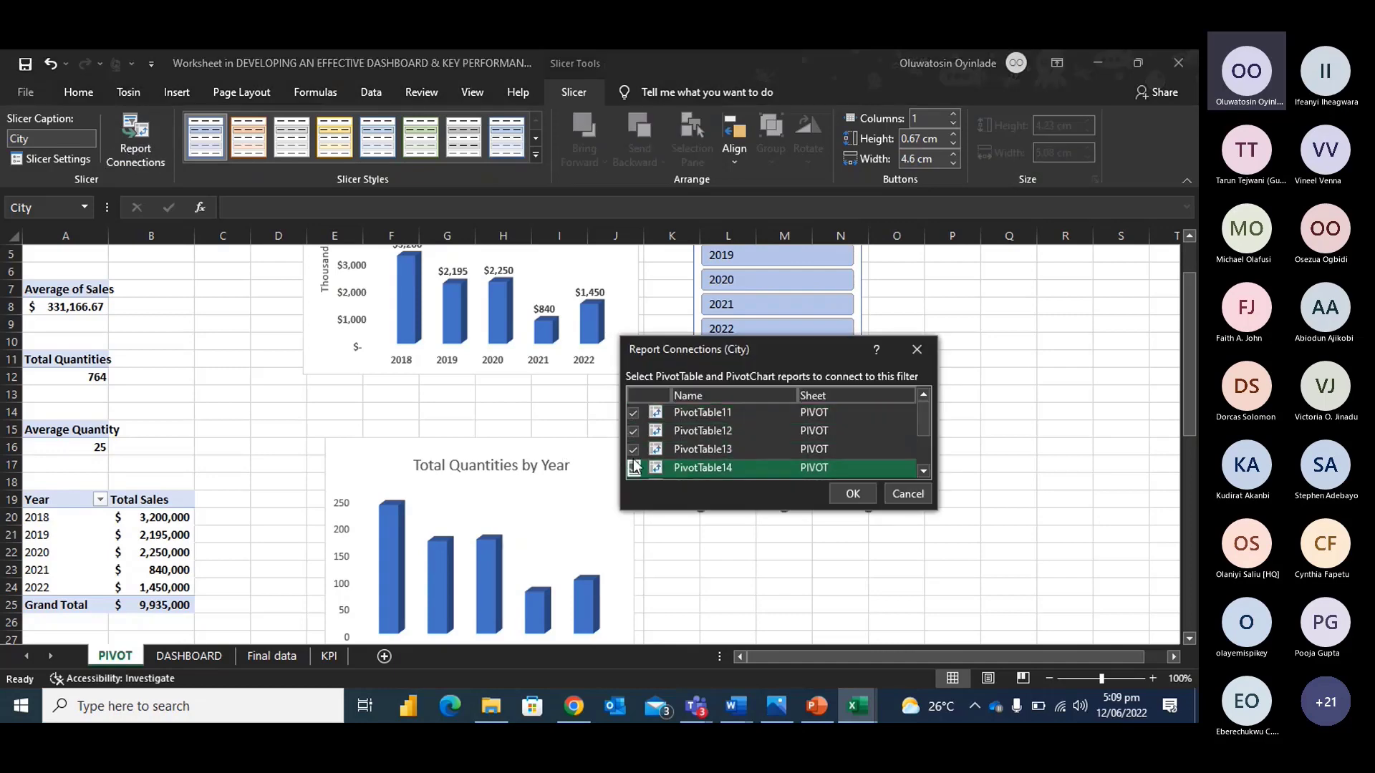
scroll(642, 450, "down", 2)
left_click_drag(918, 449, 916, 435)
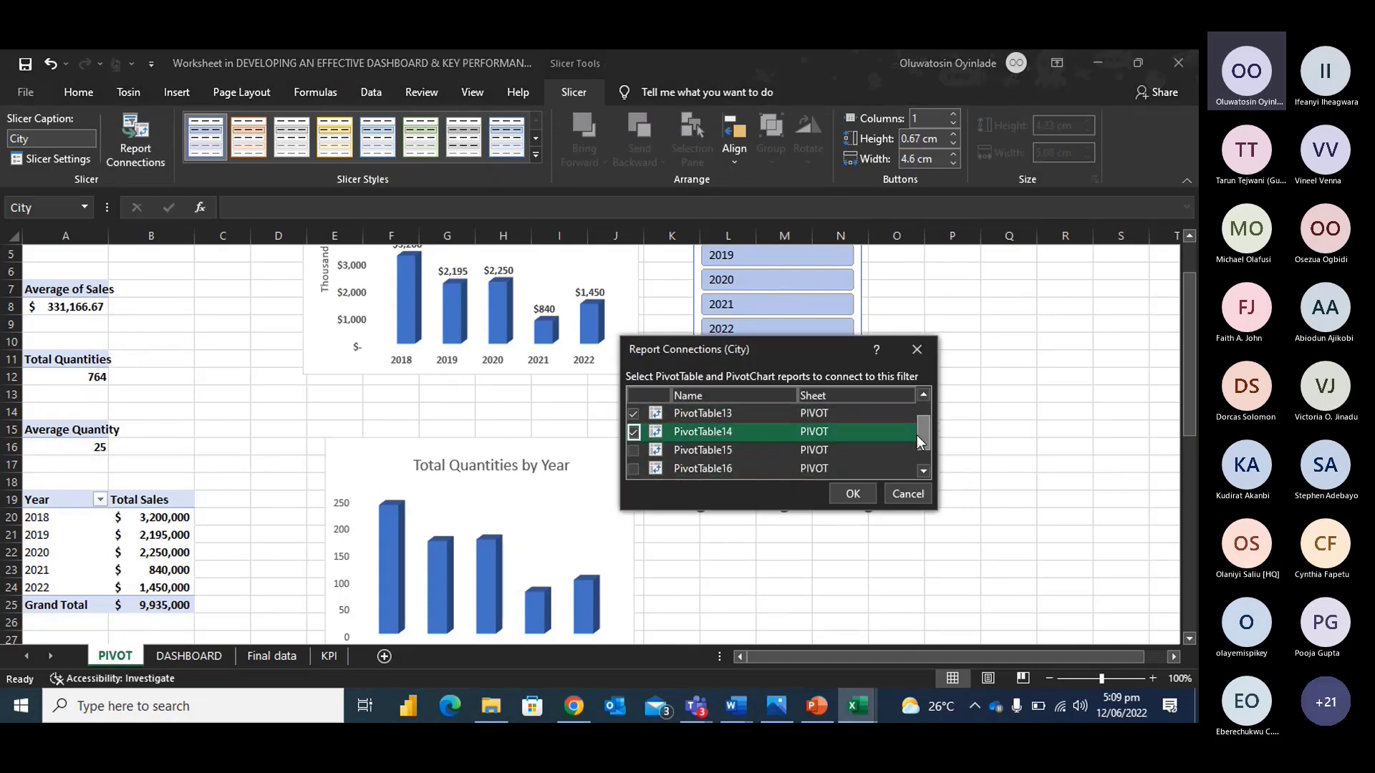
left_click(633, 451)
left_click(633, 469)
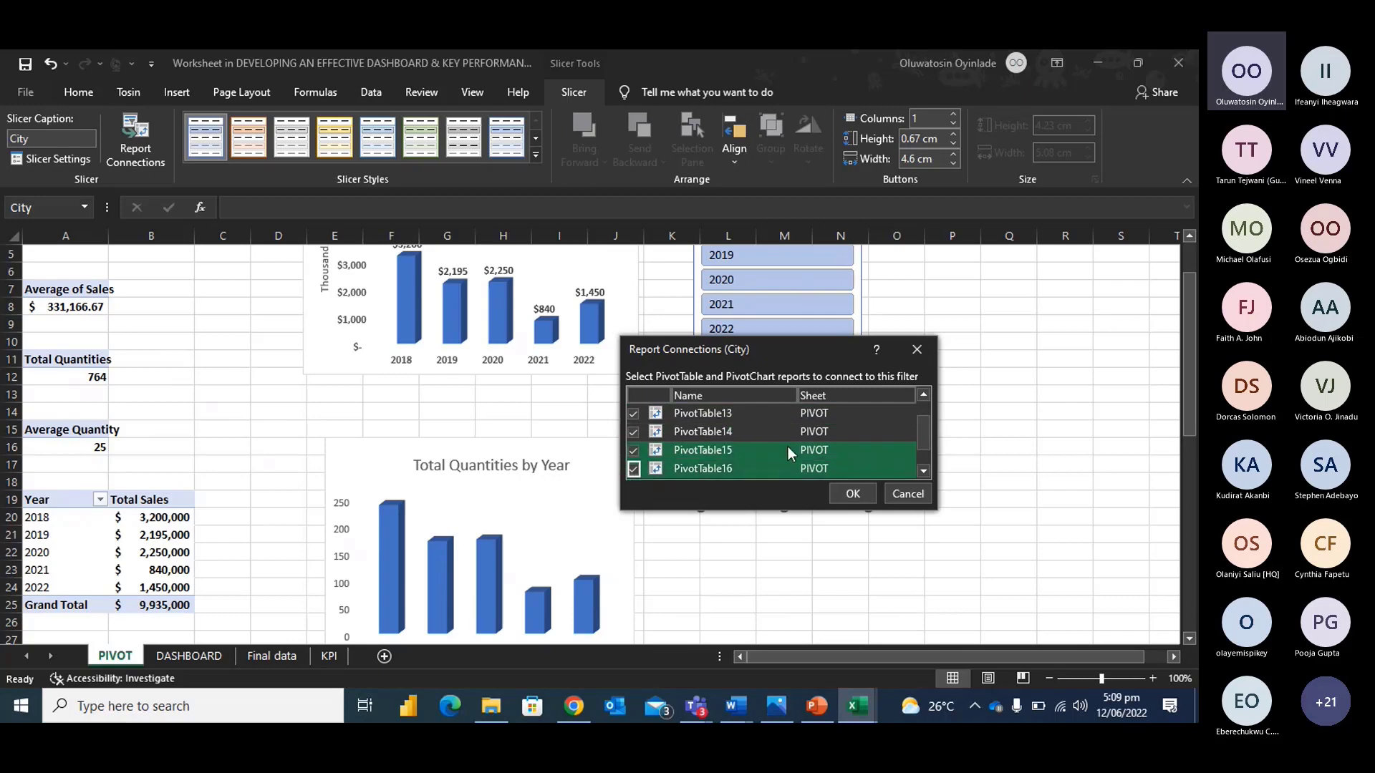
scroll(887, 432, "down", 1)
left_click(633, 451)
left_click(633, 468)
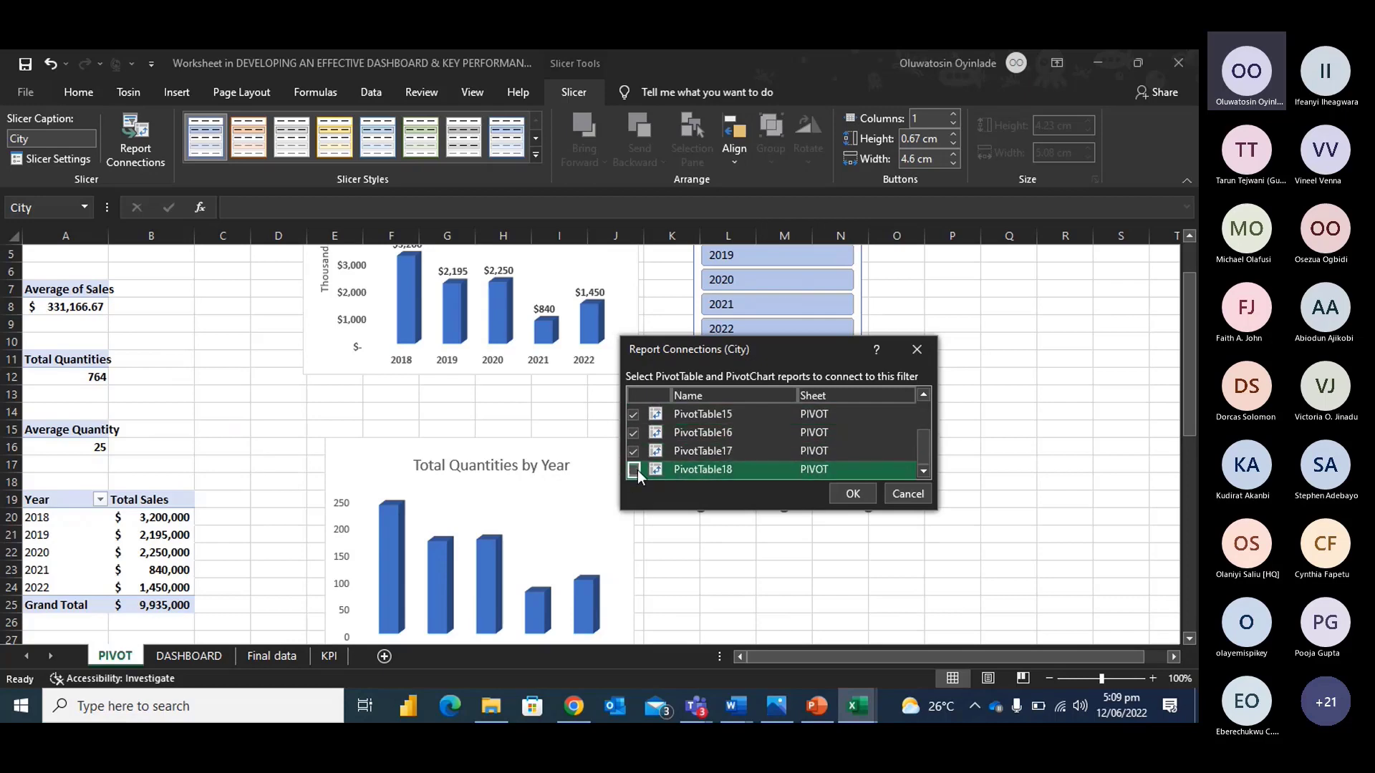
left_click(852, 494)
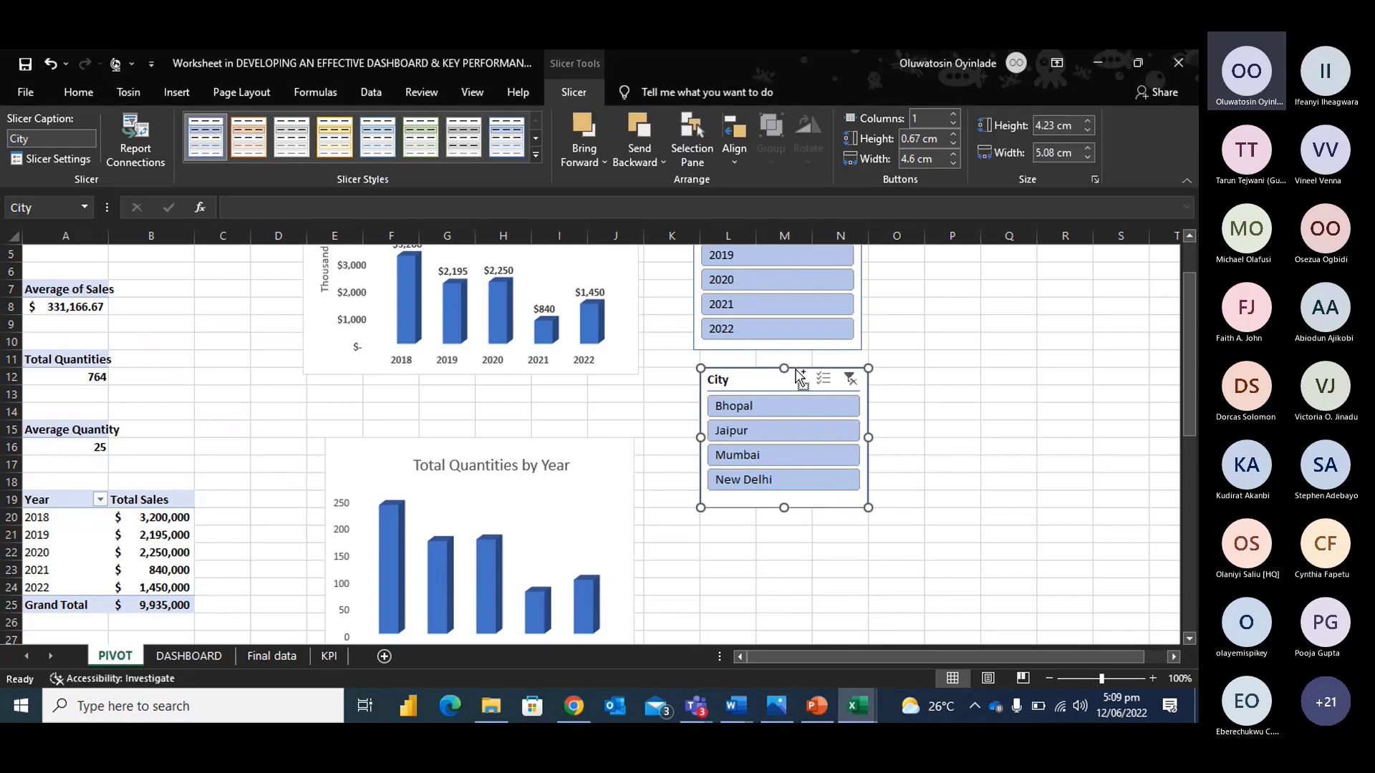
Paste the copied City slicer into the DASHBOARD sheet at cell P21, directly below the Year slicer.
left_click(265, 656)
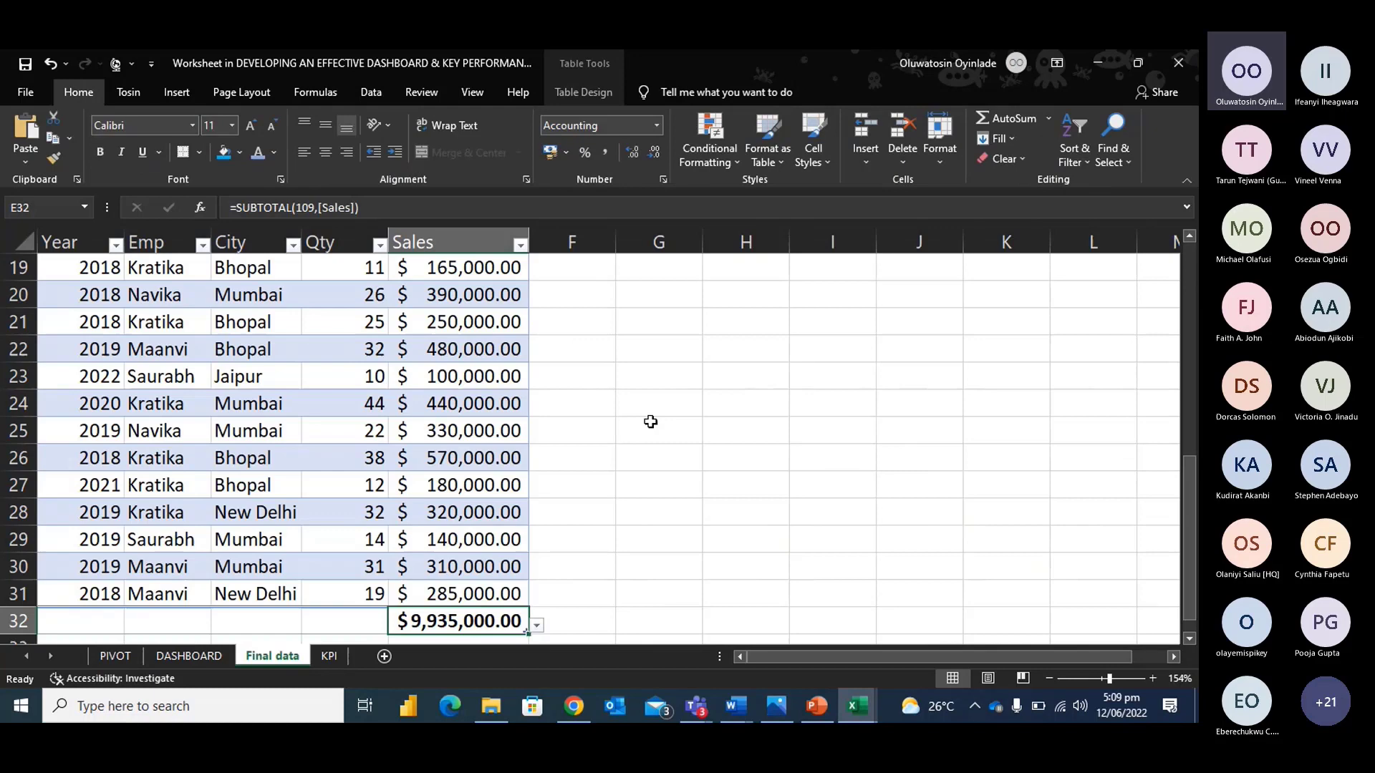
left_click(213, 655)
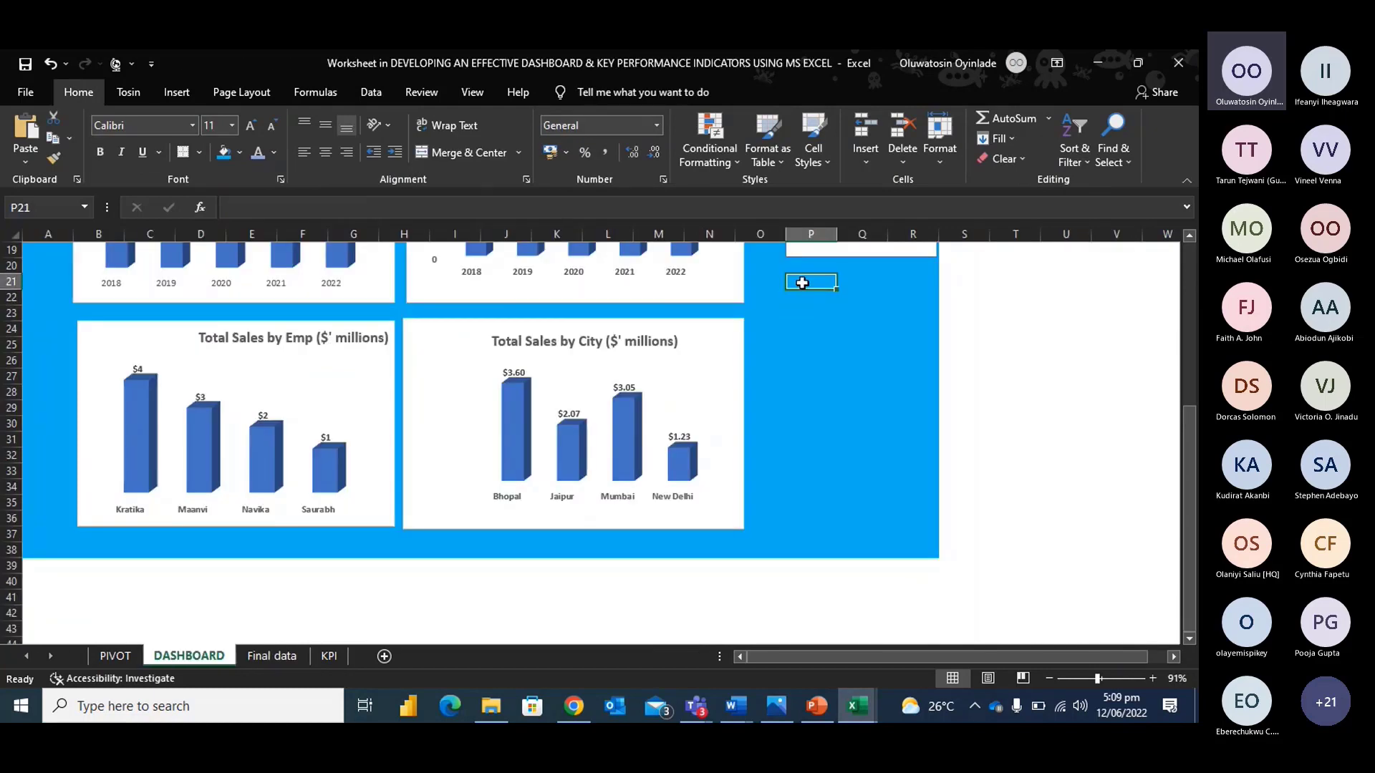
key("ctrl+v")
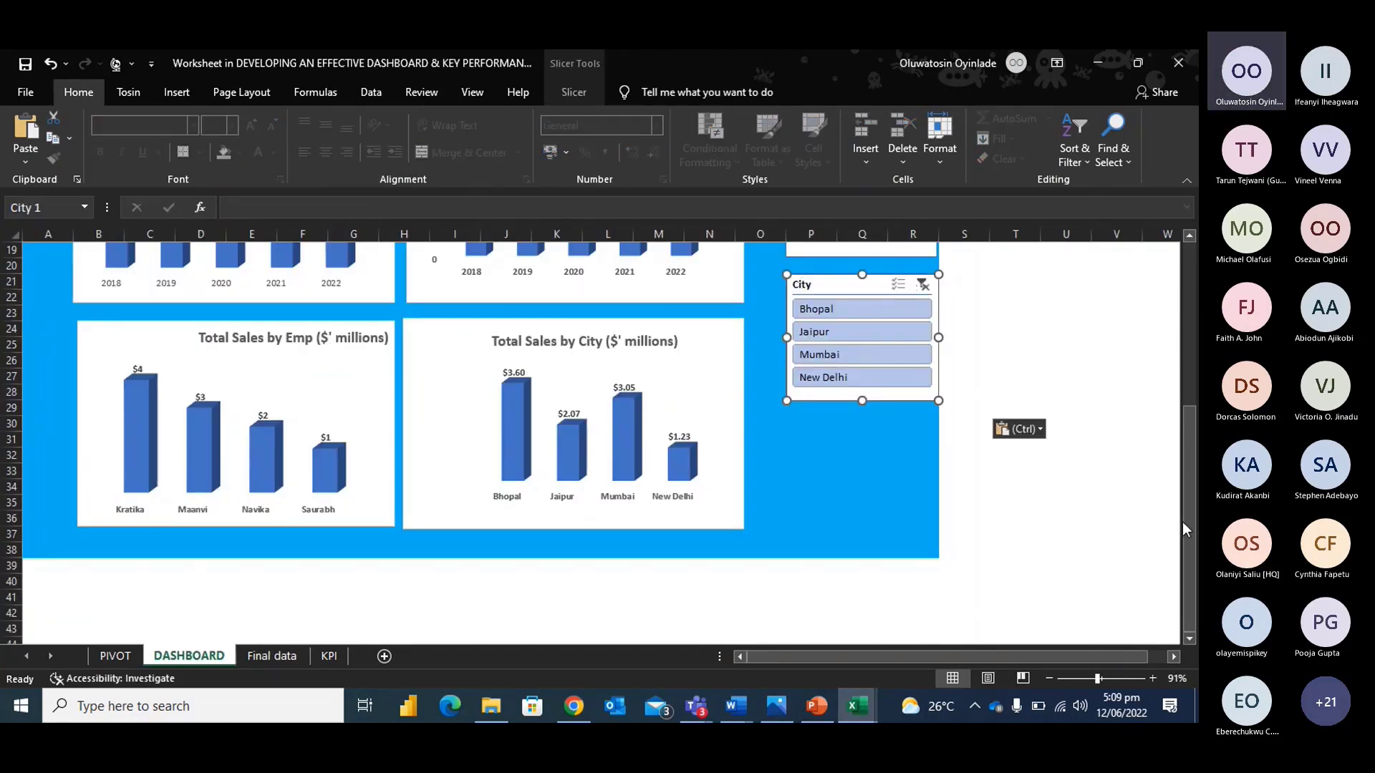
left_click_drag(1183, 522, 1184, 423)
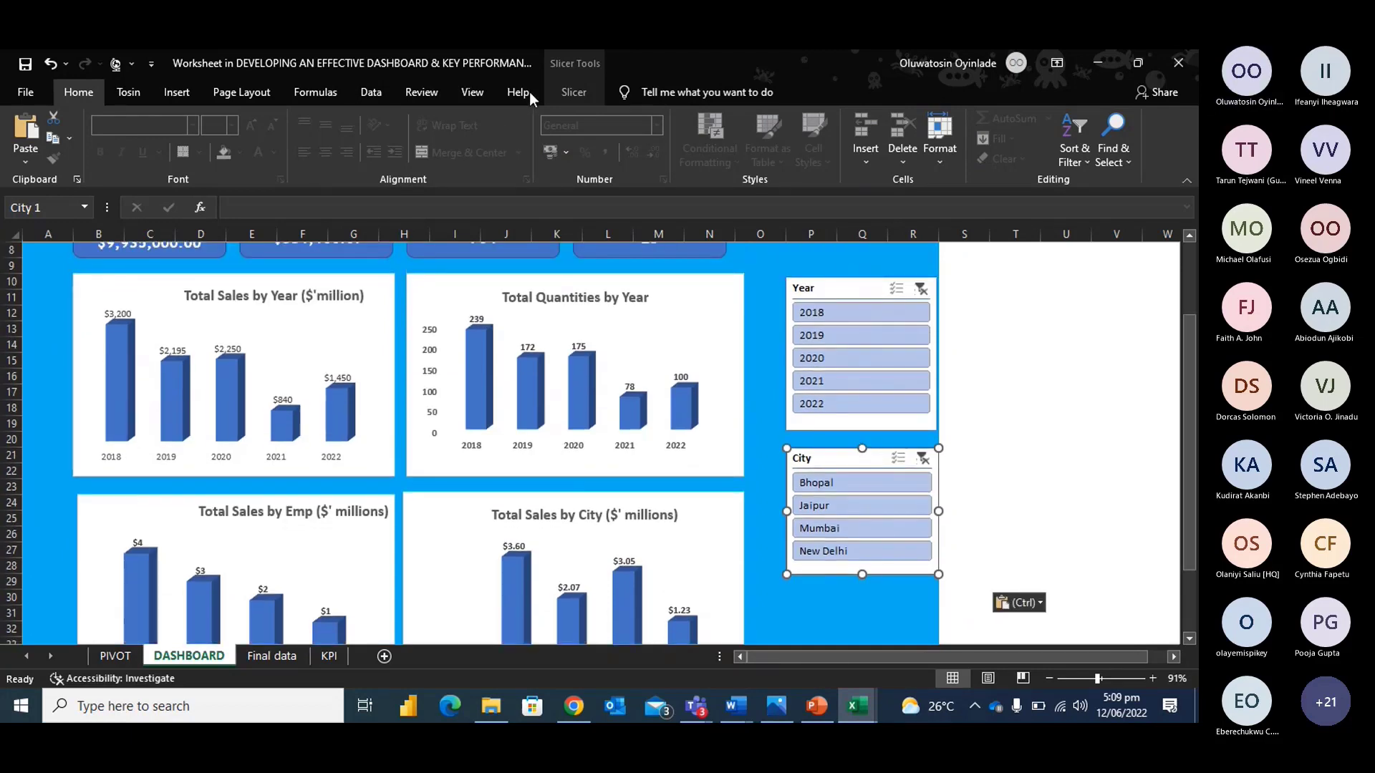
Apply the plain light blue slicer style to the dashboard's City slicer and the gradient blue style to its Year slicer.
left_click(572, 92)
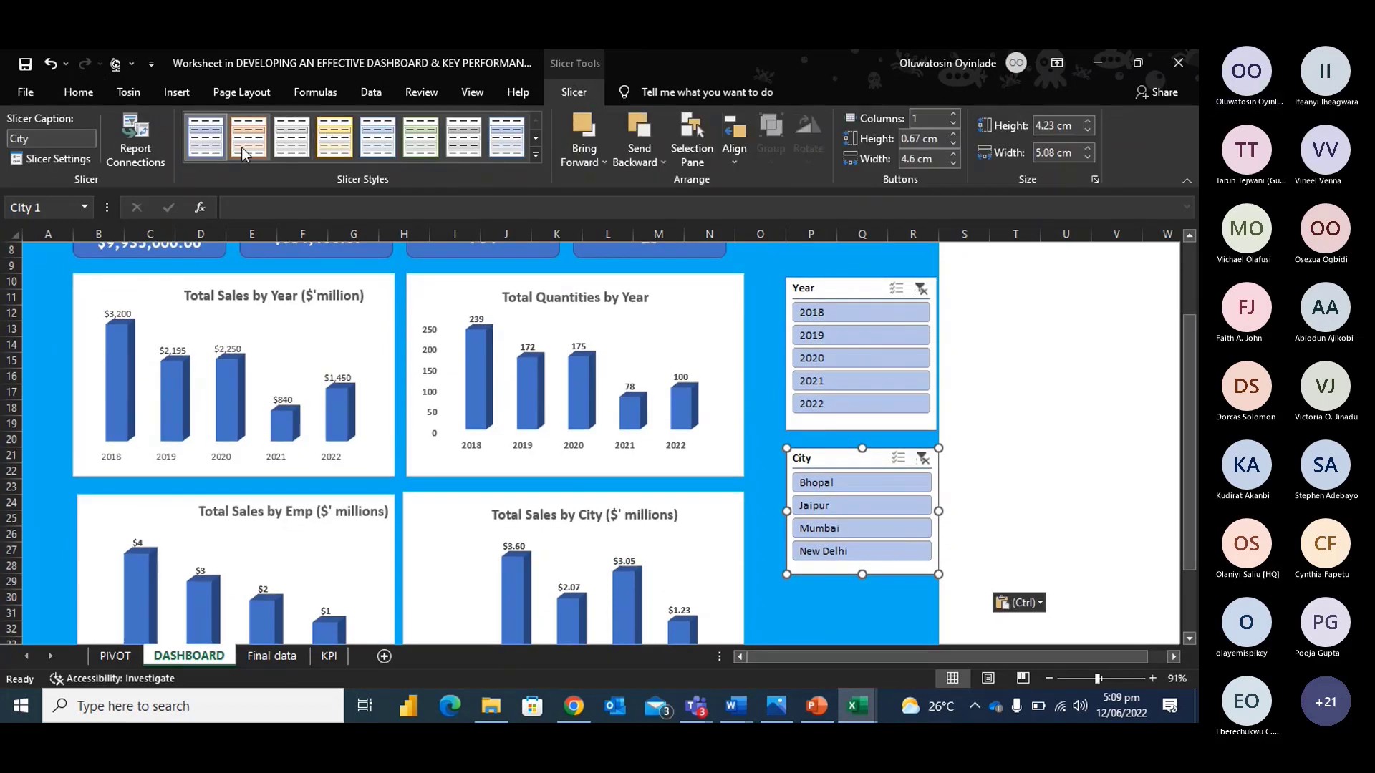
left_click(212, 147)
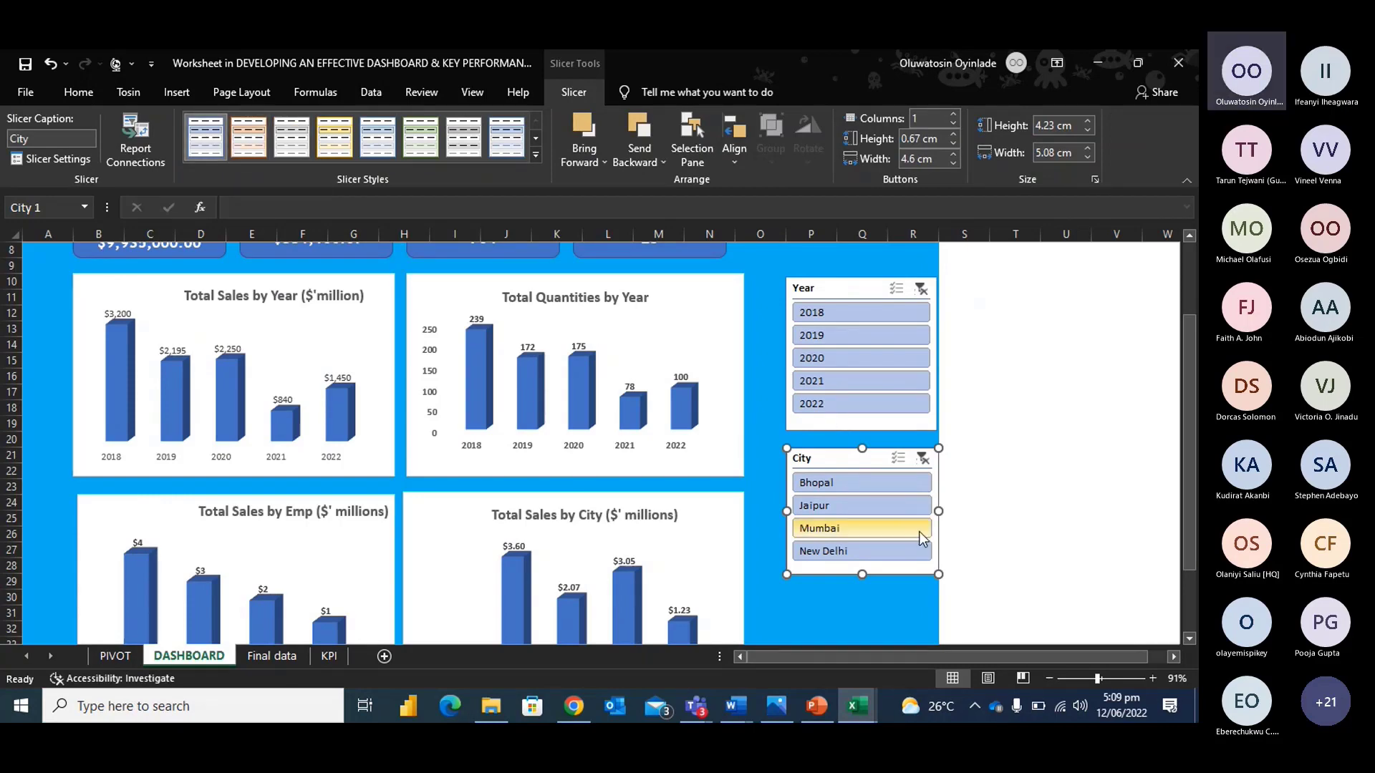
scroll(383, 202, "up", 3)
scroll(223, 155, "up", 1)
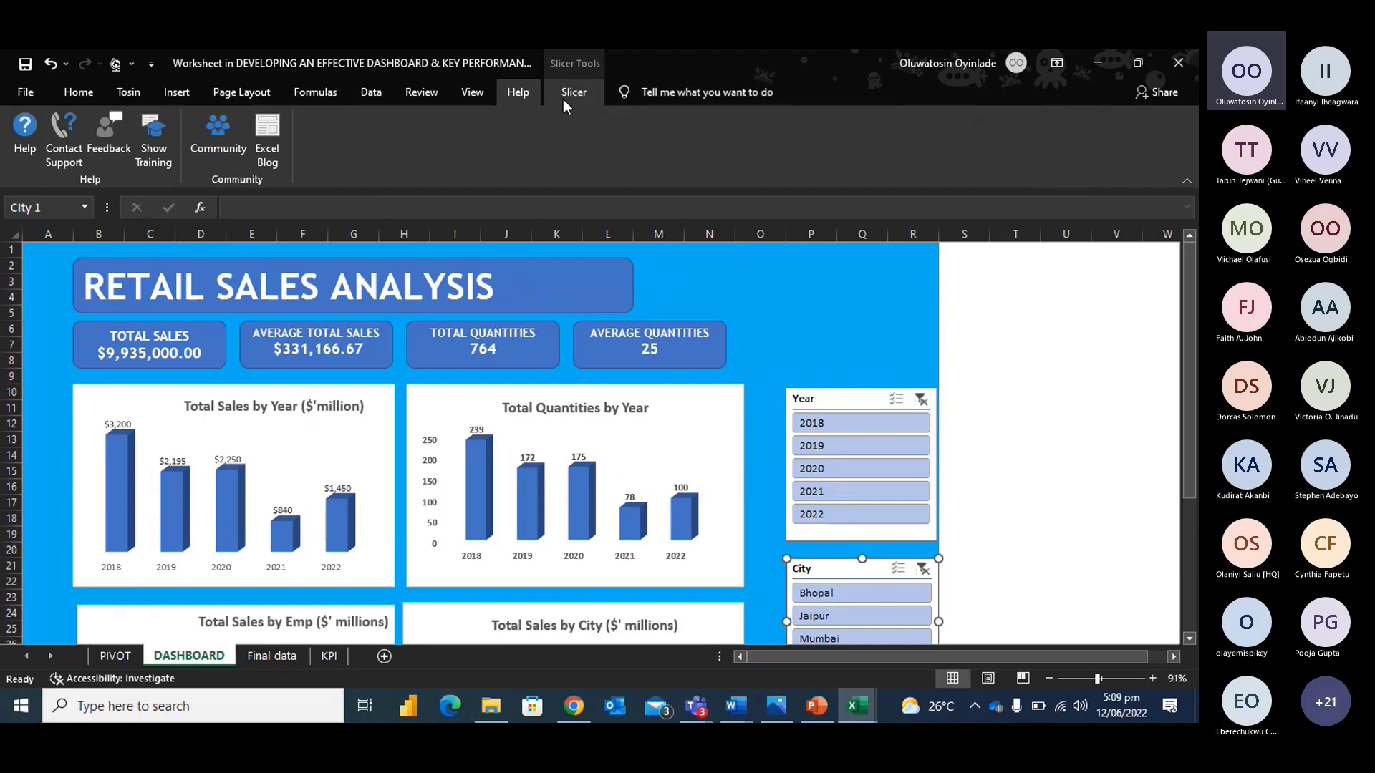
left_click(569, 93)
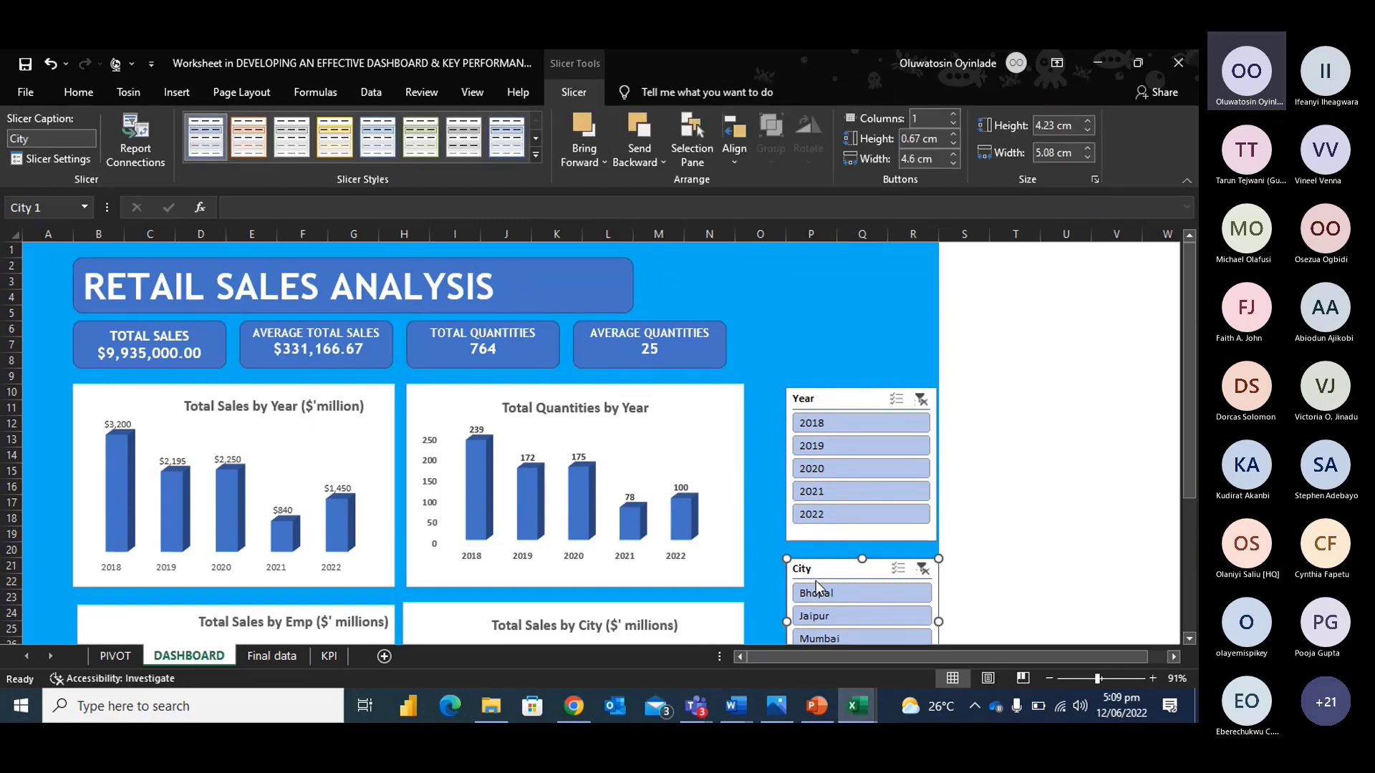
left_click(844, 390)
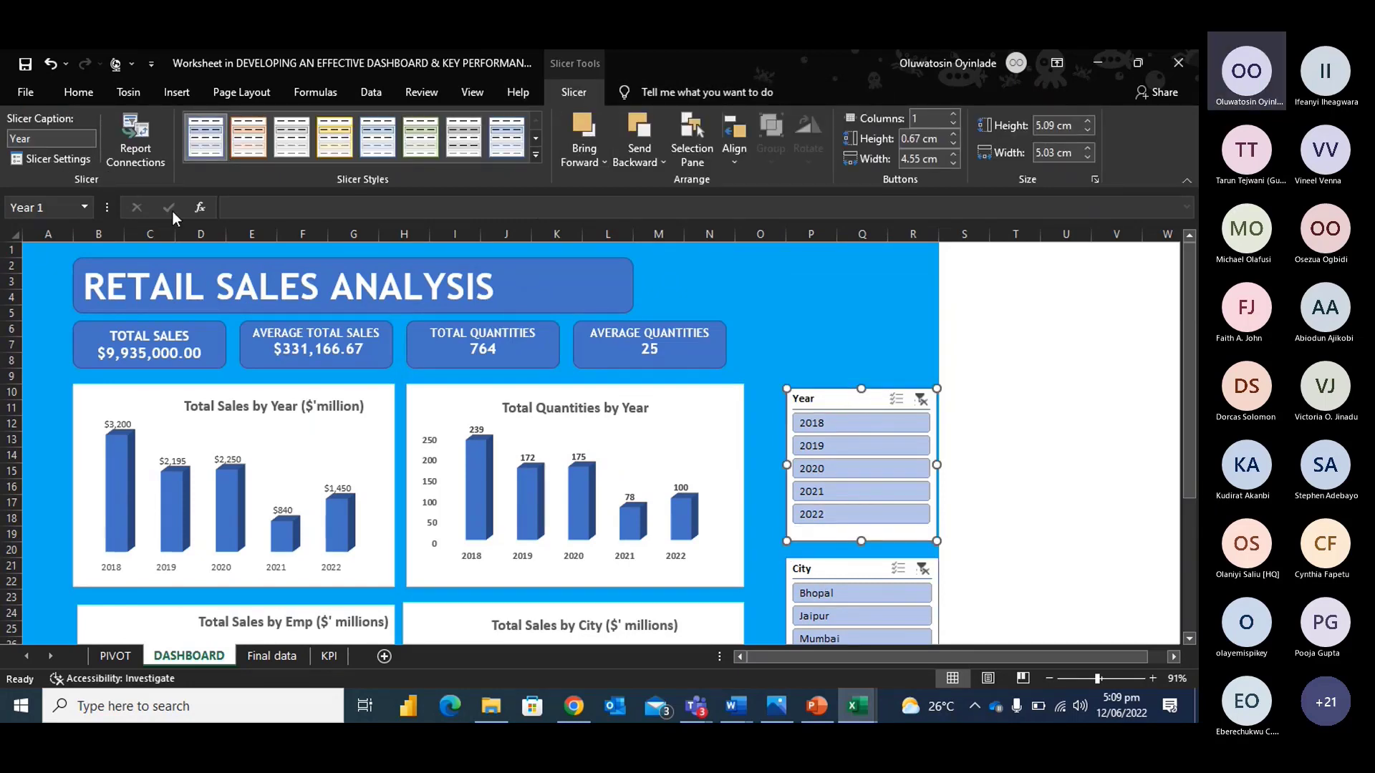
left_click(511, 147)
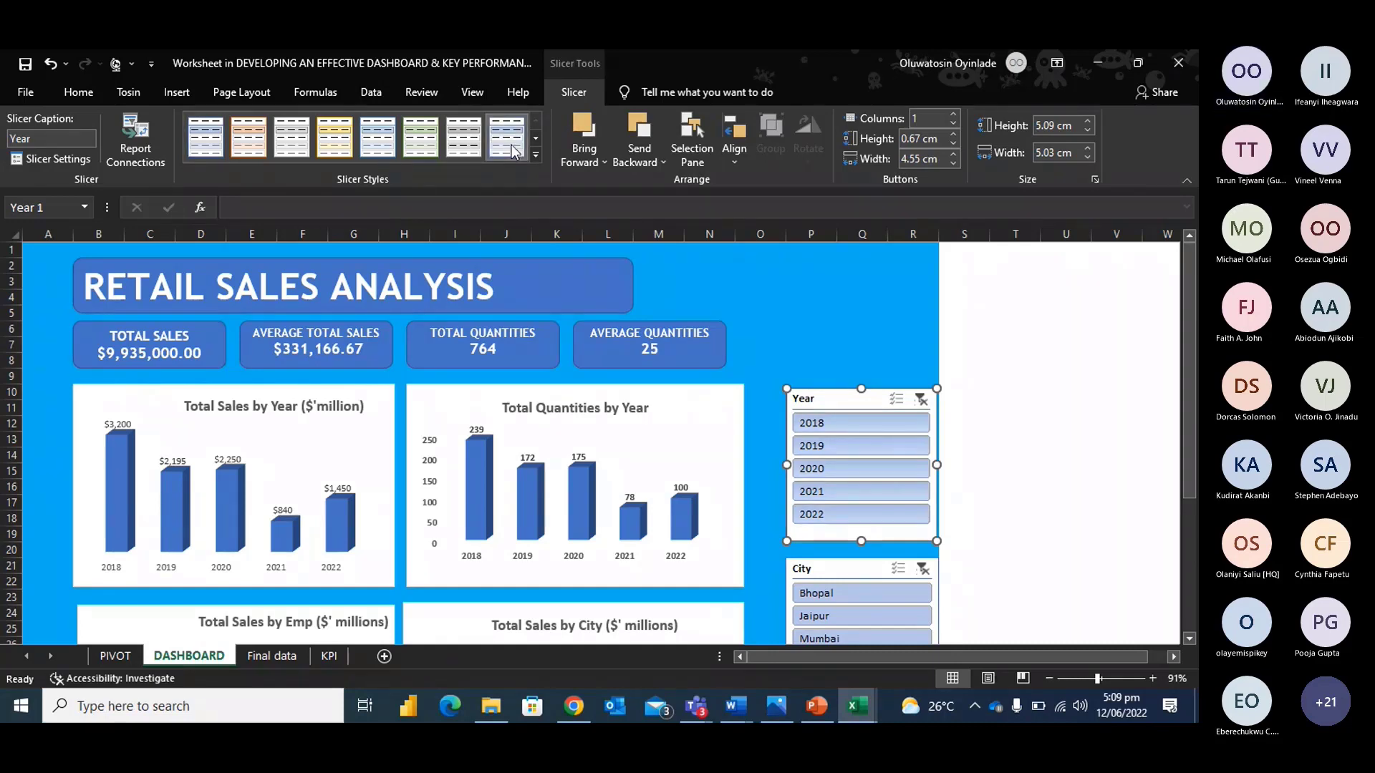
Test the dashboard's City slicer by switching between Bhopal and Jaipur, and check the KPI cards and charts for each.
scroll(1113, 544, "down", 4)
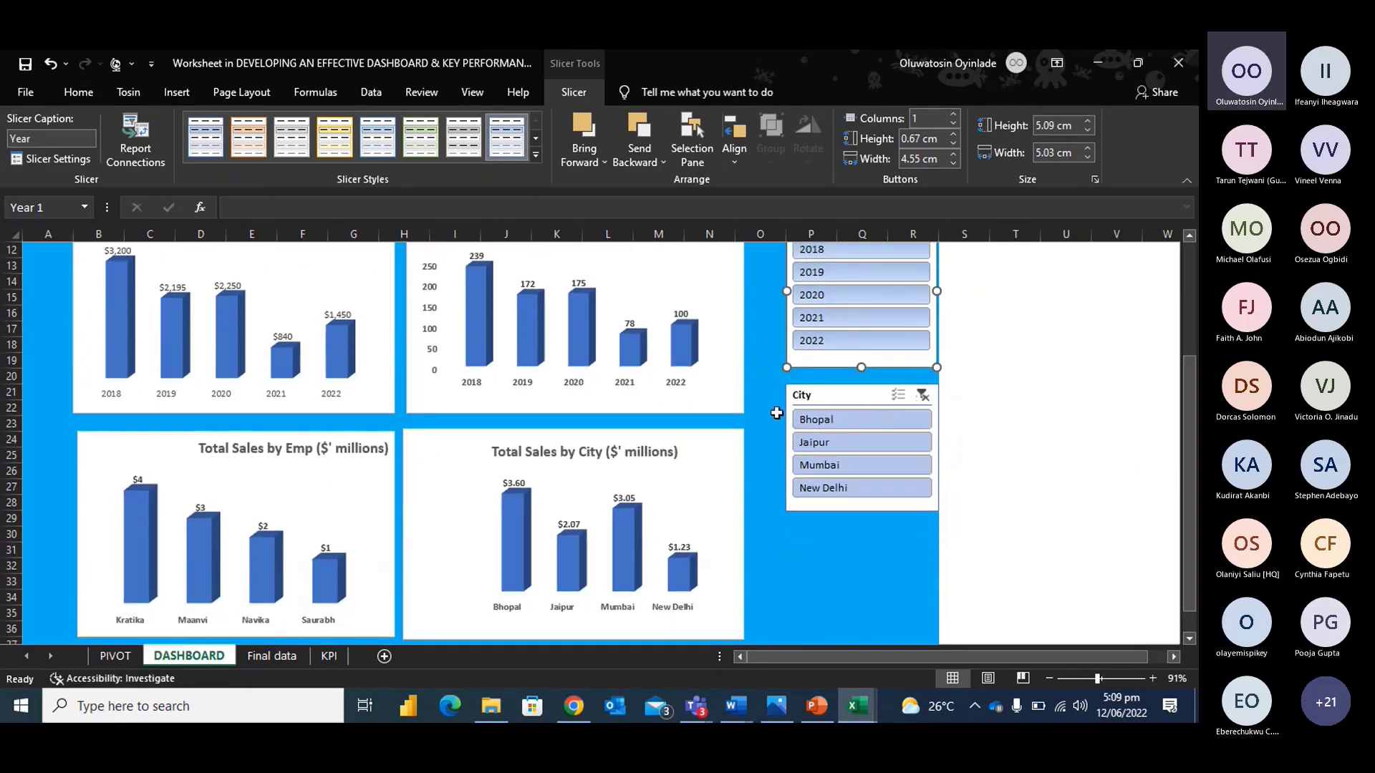
left_click(840, 423)
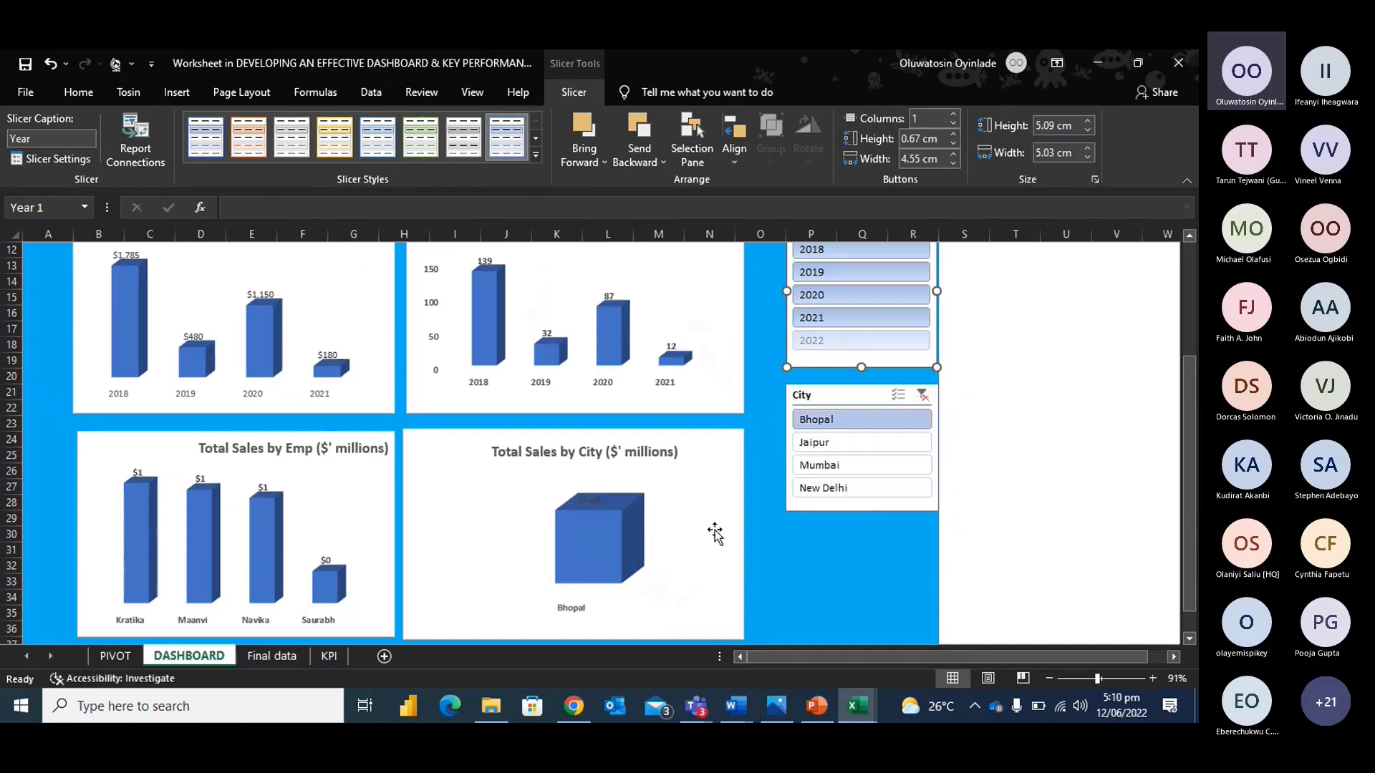
left_click_drag(1189, 527, 1189, 415)
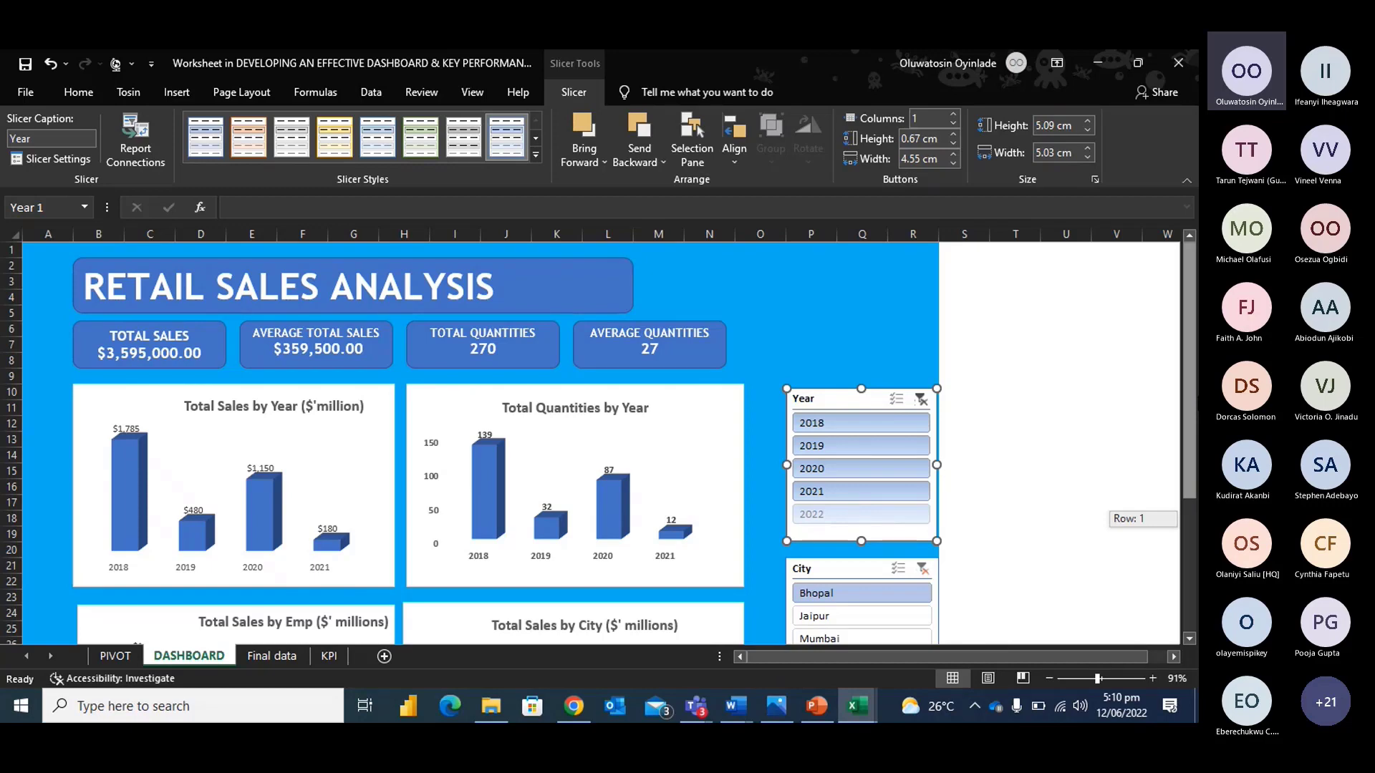
scroll(842, 567, "down", 1)
left_click(843, 567)
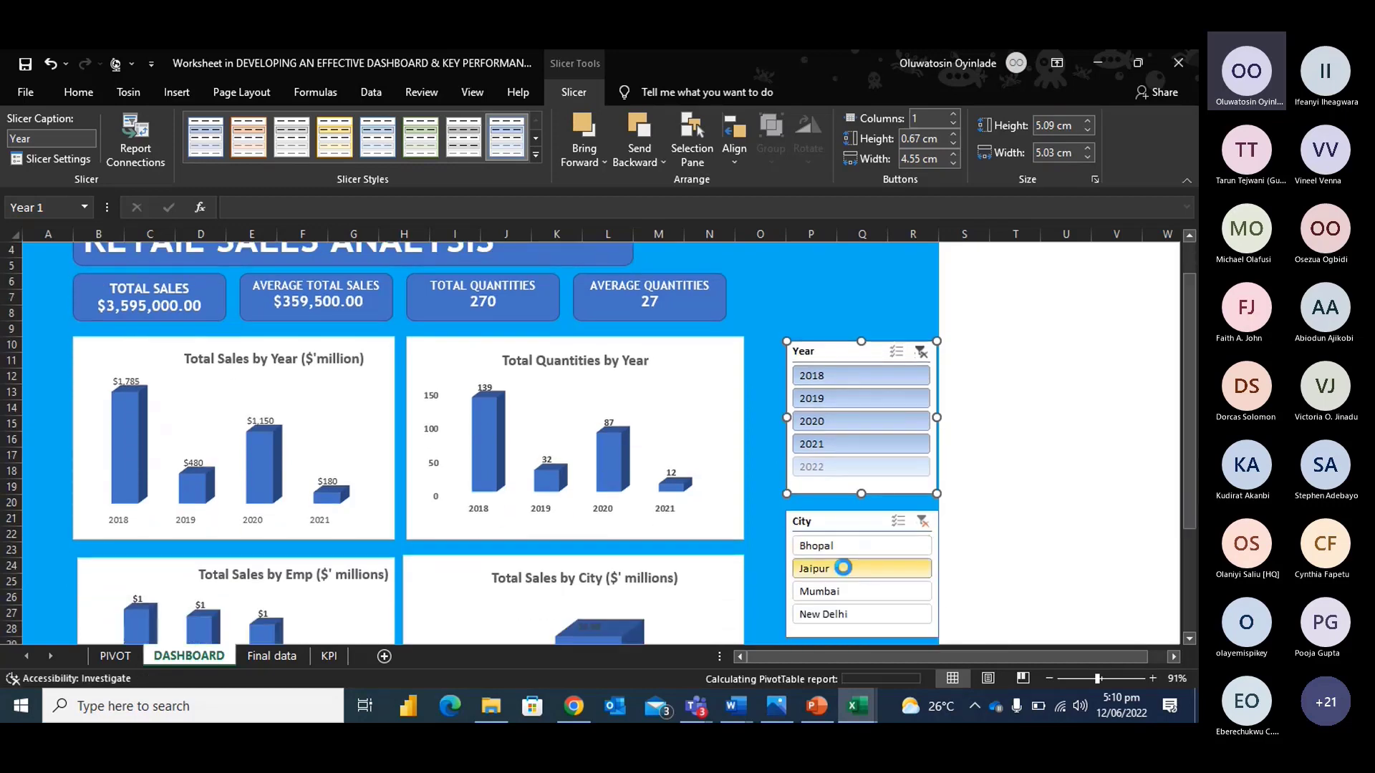
left_click_drag(1187, 484, 1194, 574)
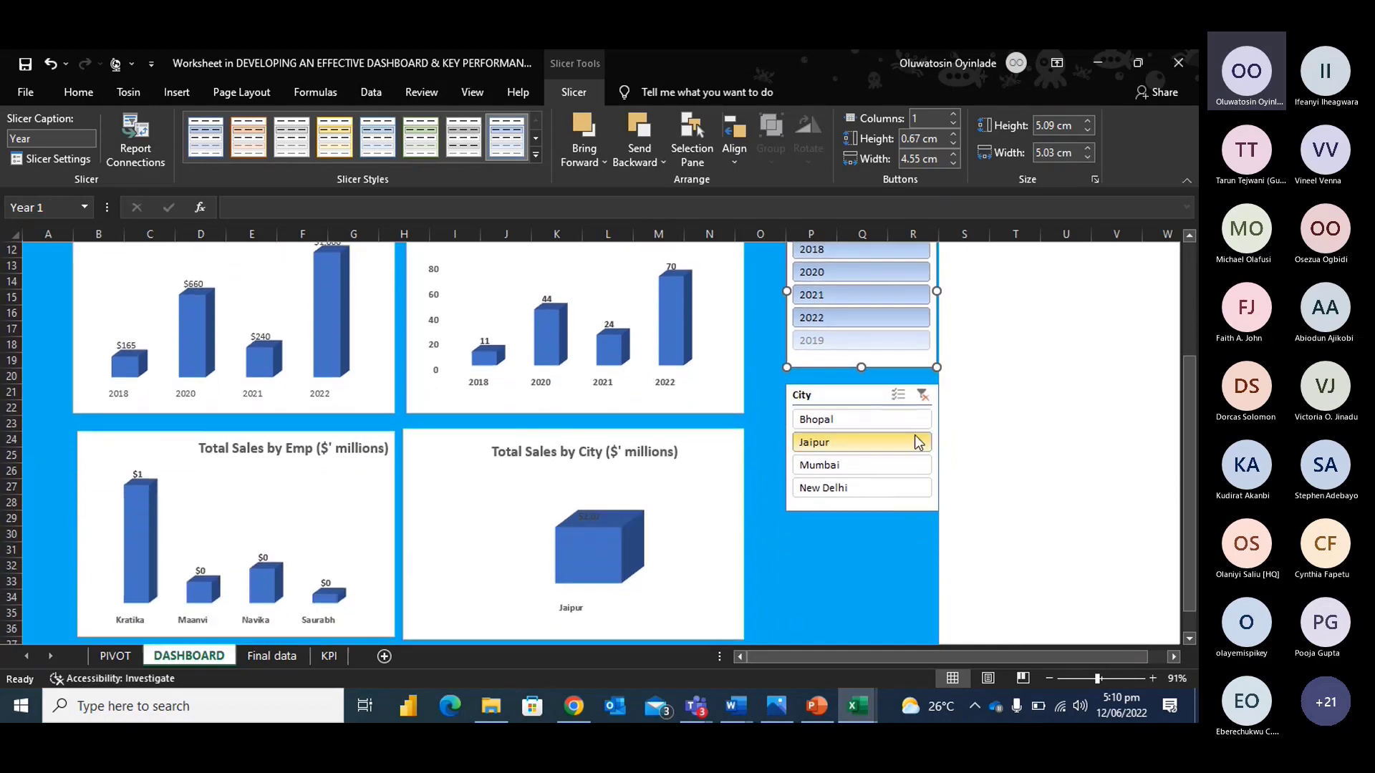
left_click(837, 418)
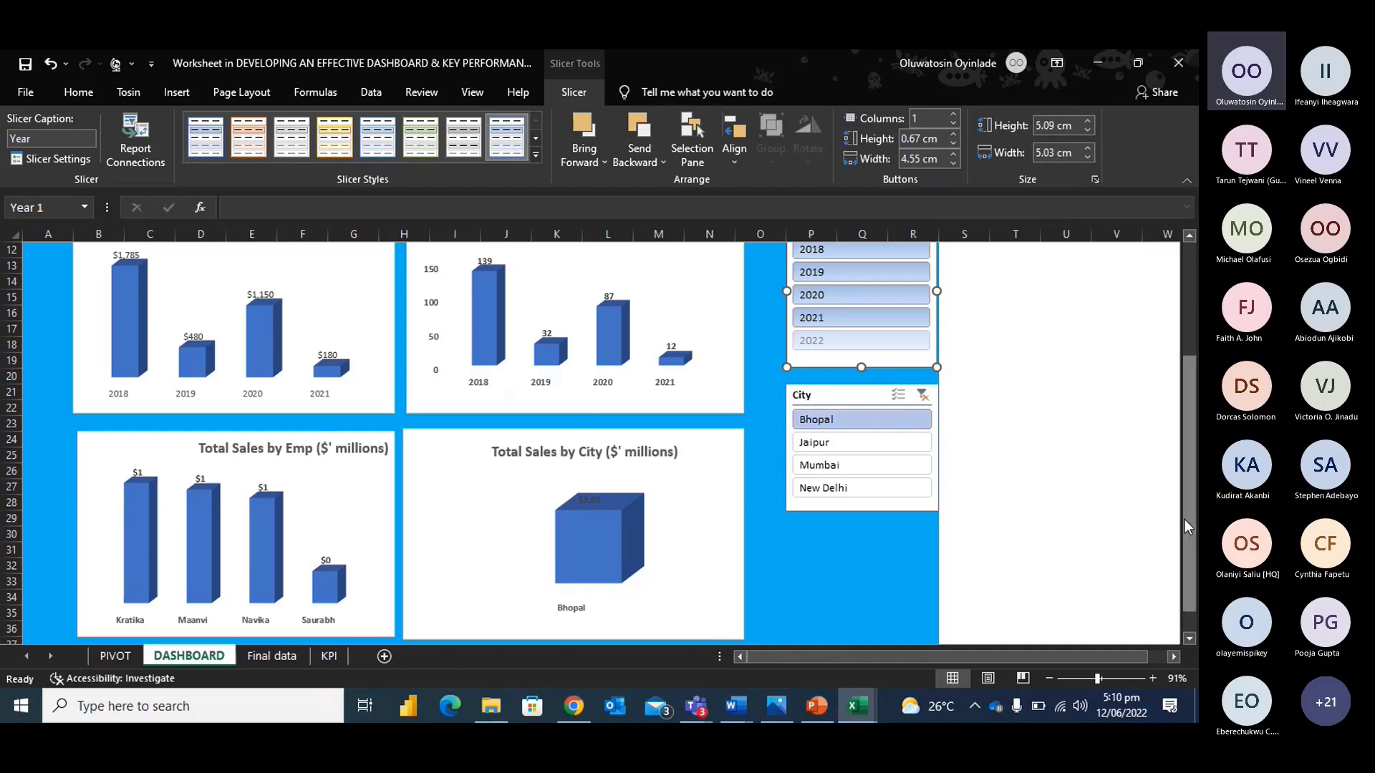
left_click_drag(1184, 518, 1182, 475)
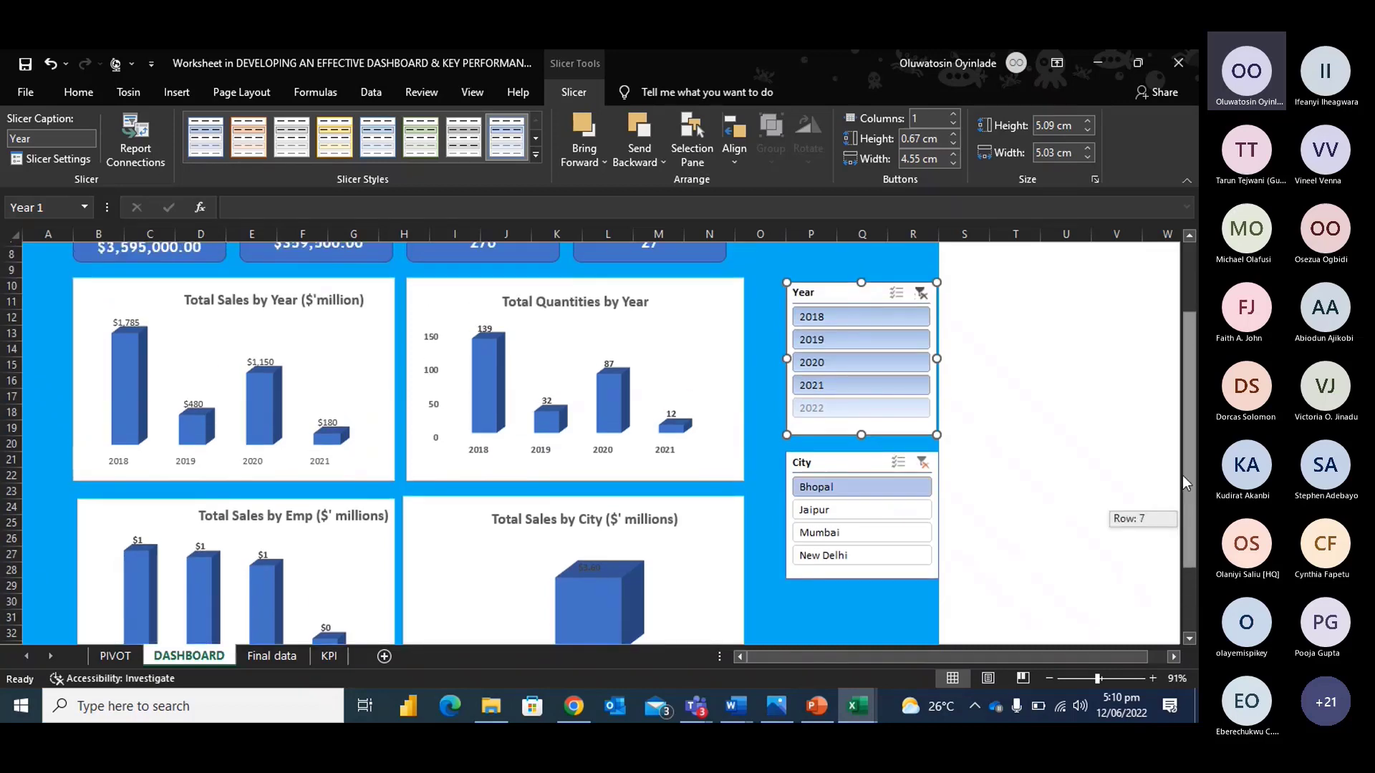
mouse_move(1183, 475)
left_mouse_down()
mouse_move(1182, 540)
mouse_move(1192, 485)
left_mouse_up()
left_click(838, 410)
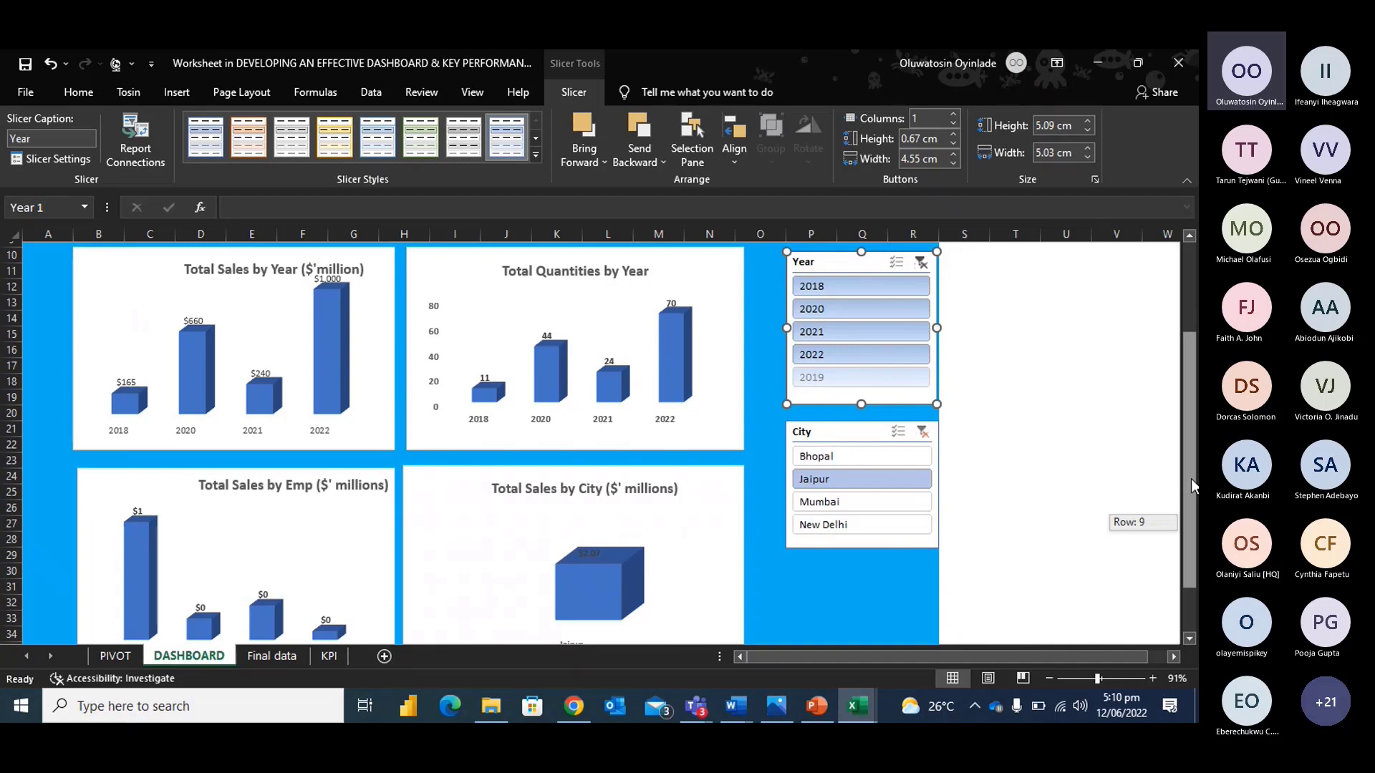
Filter the dashboard by Mumbai and by New Delhi, review the charts and KPI cards, and clear the City filter.
left_click_drag(1191, 487, 1191, 539)
left_click(839, 434)
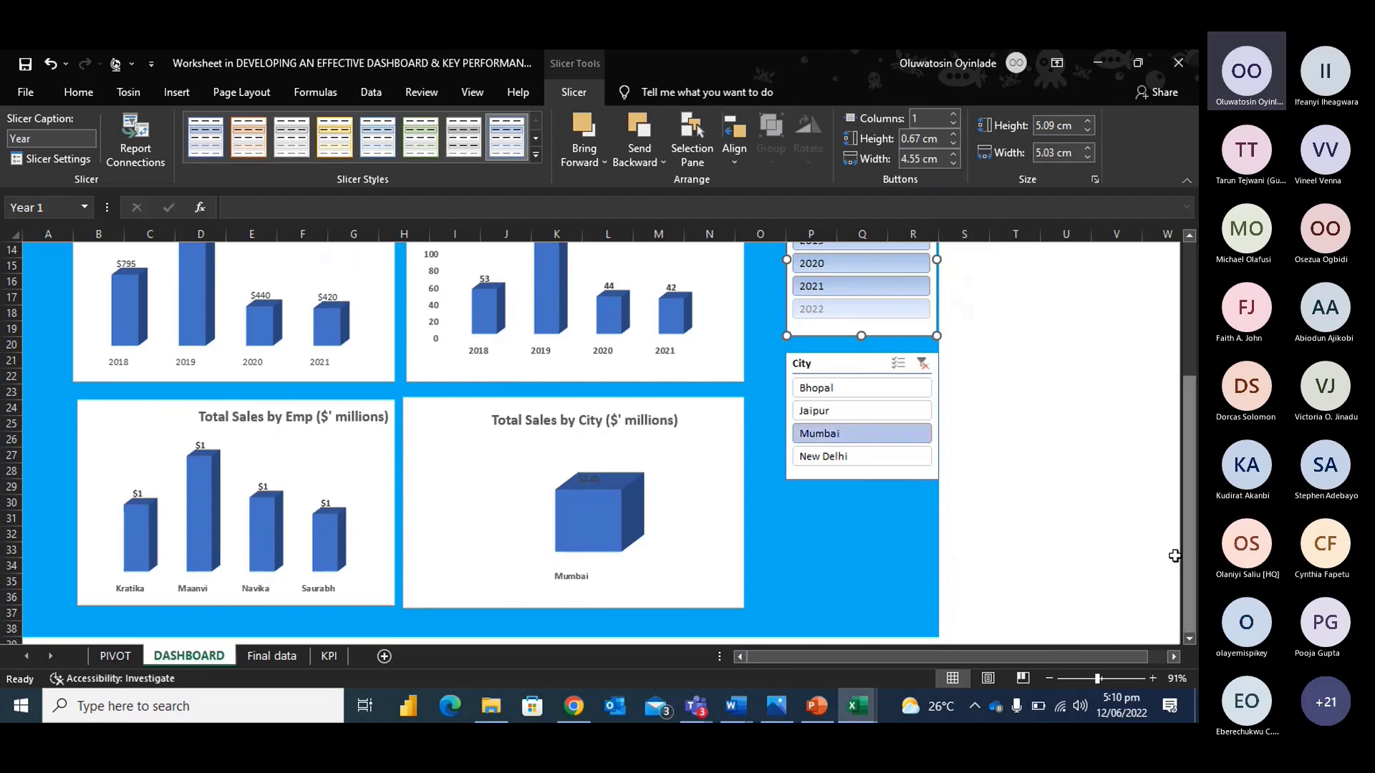
left_click_drag(1184, 547, 1188, 519)
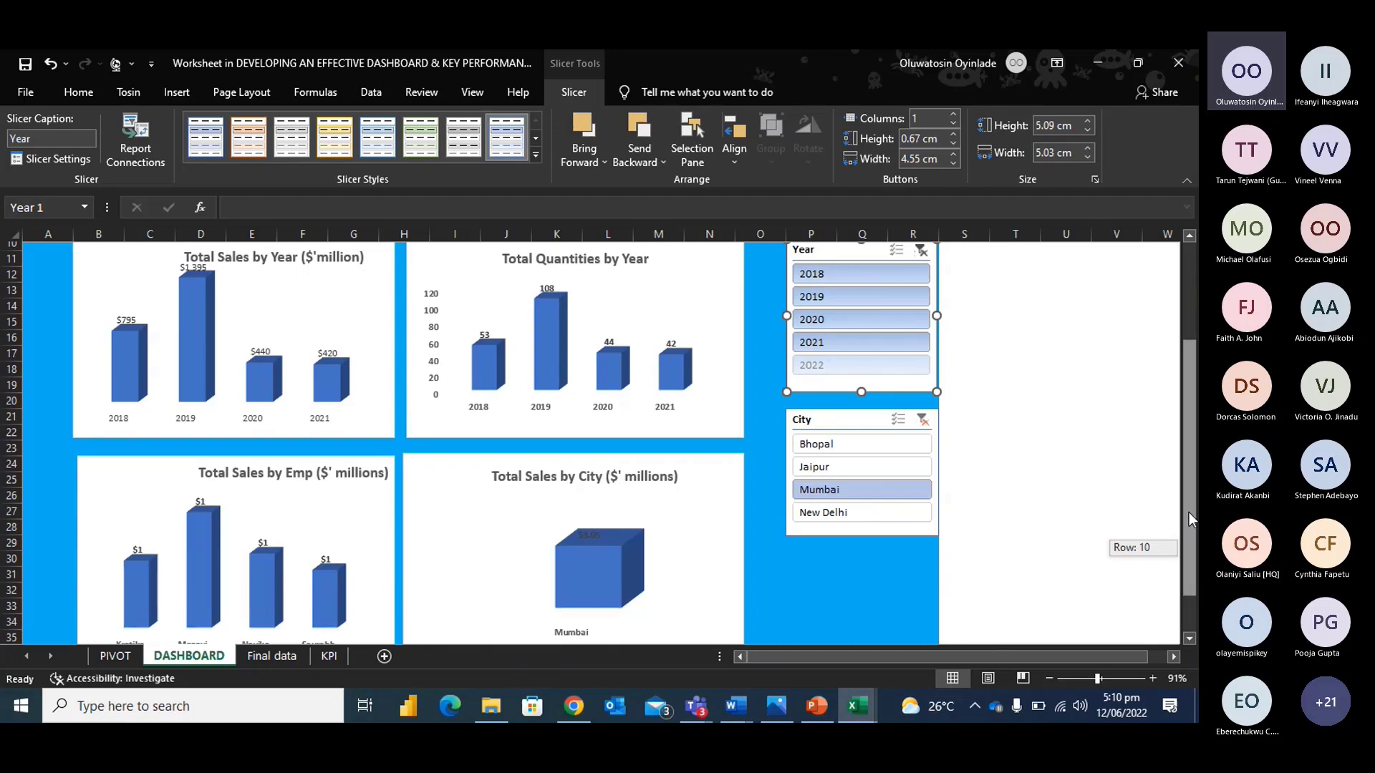
left_click_drag(1188, 519, 1188, 554)
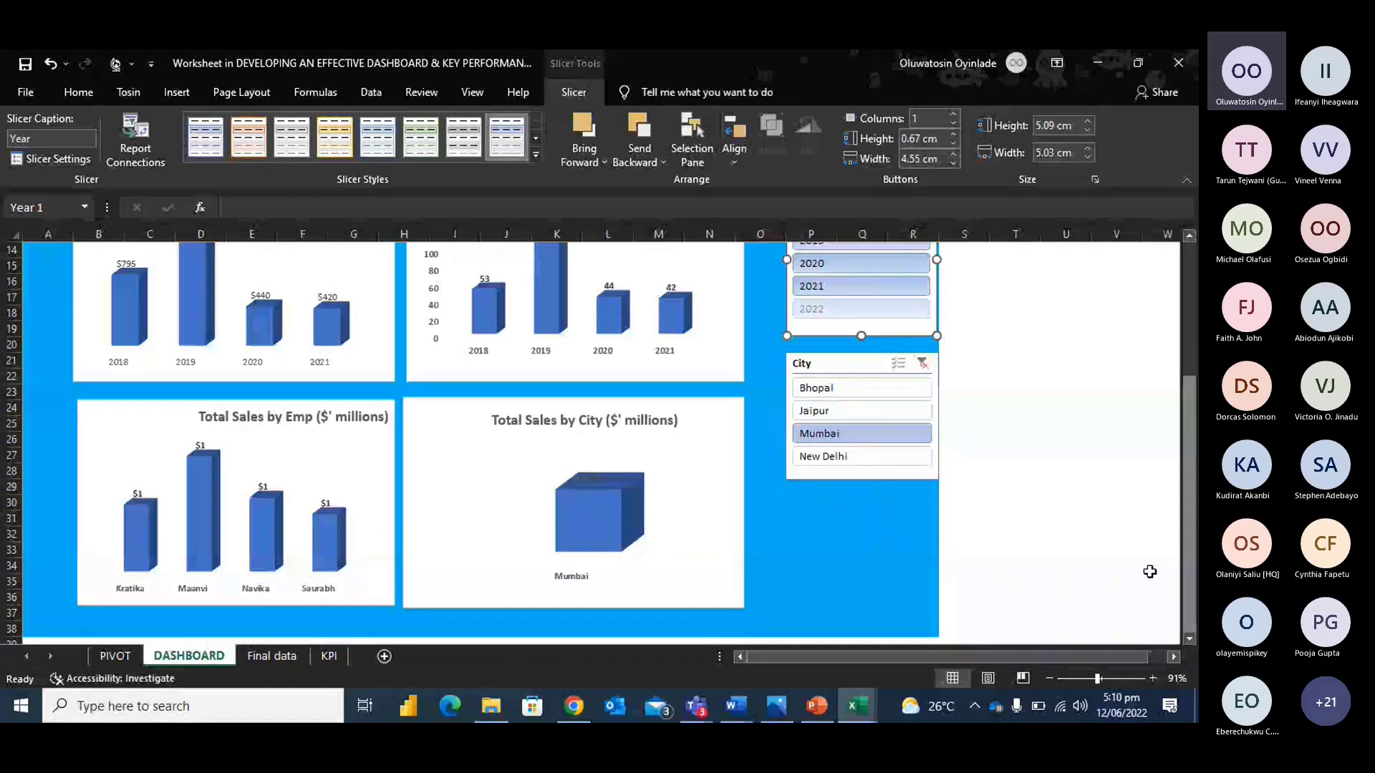
left_click(866, 457)
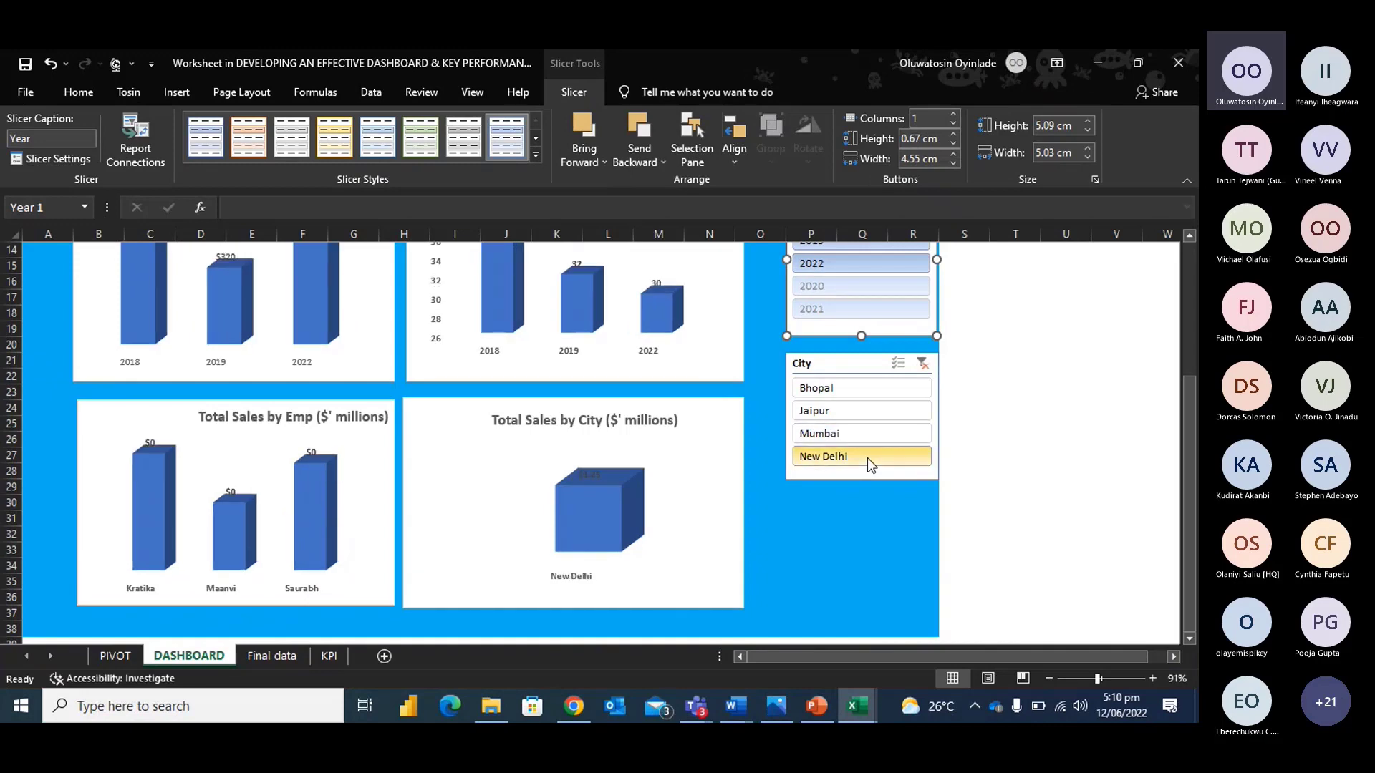
left_click_drag(1187, 533, 1194, 489)
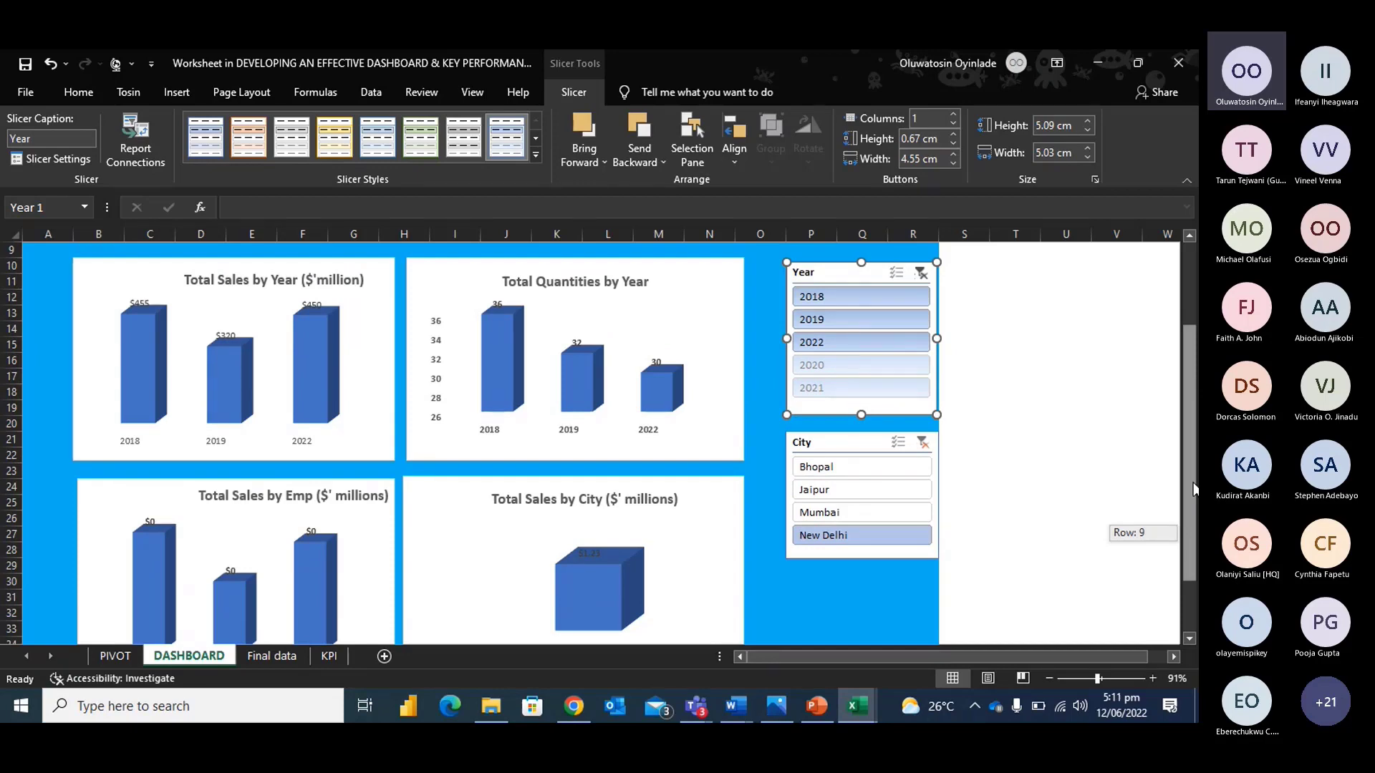
left_click_drag(1195, 489, 1196, 540)
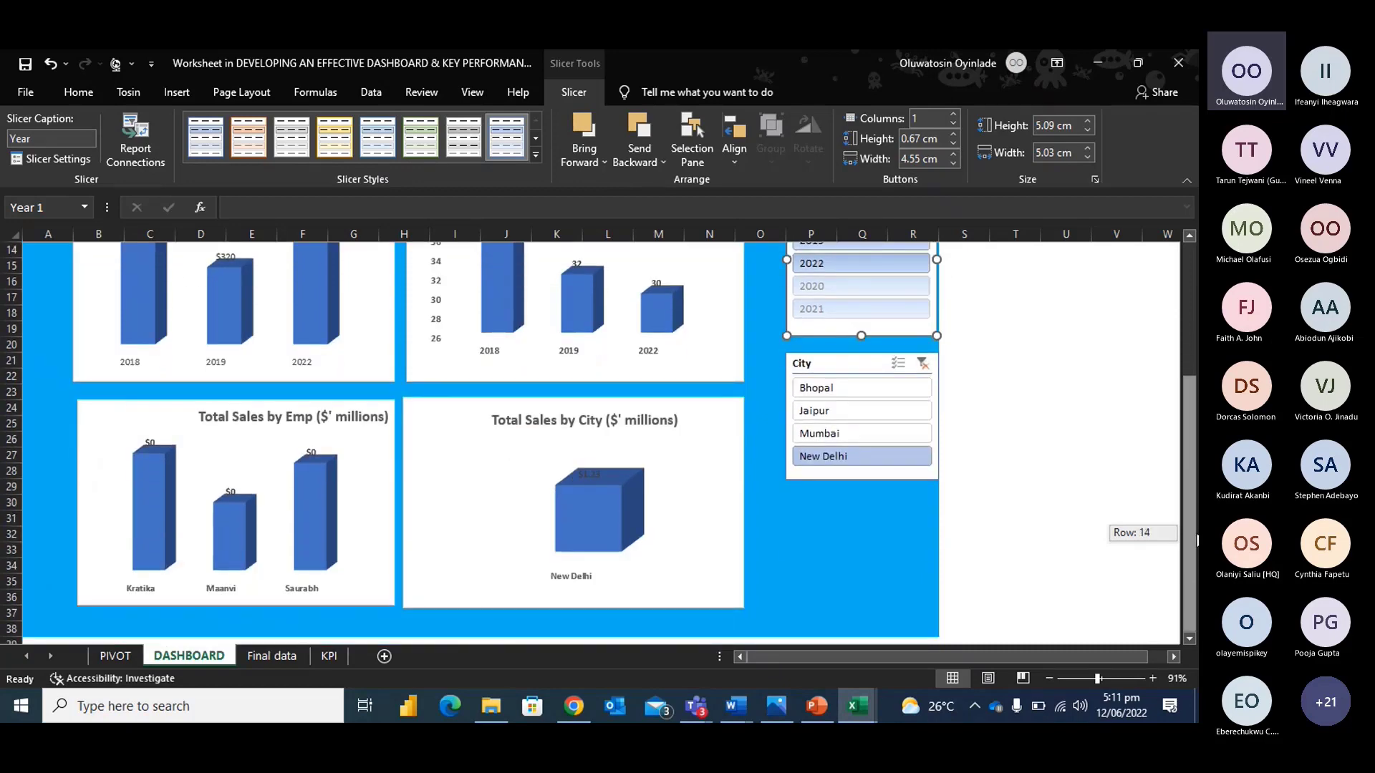
scroll(929, 520, "up", 1)
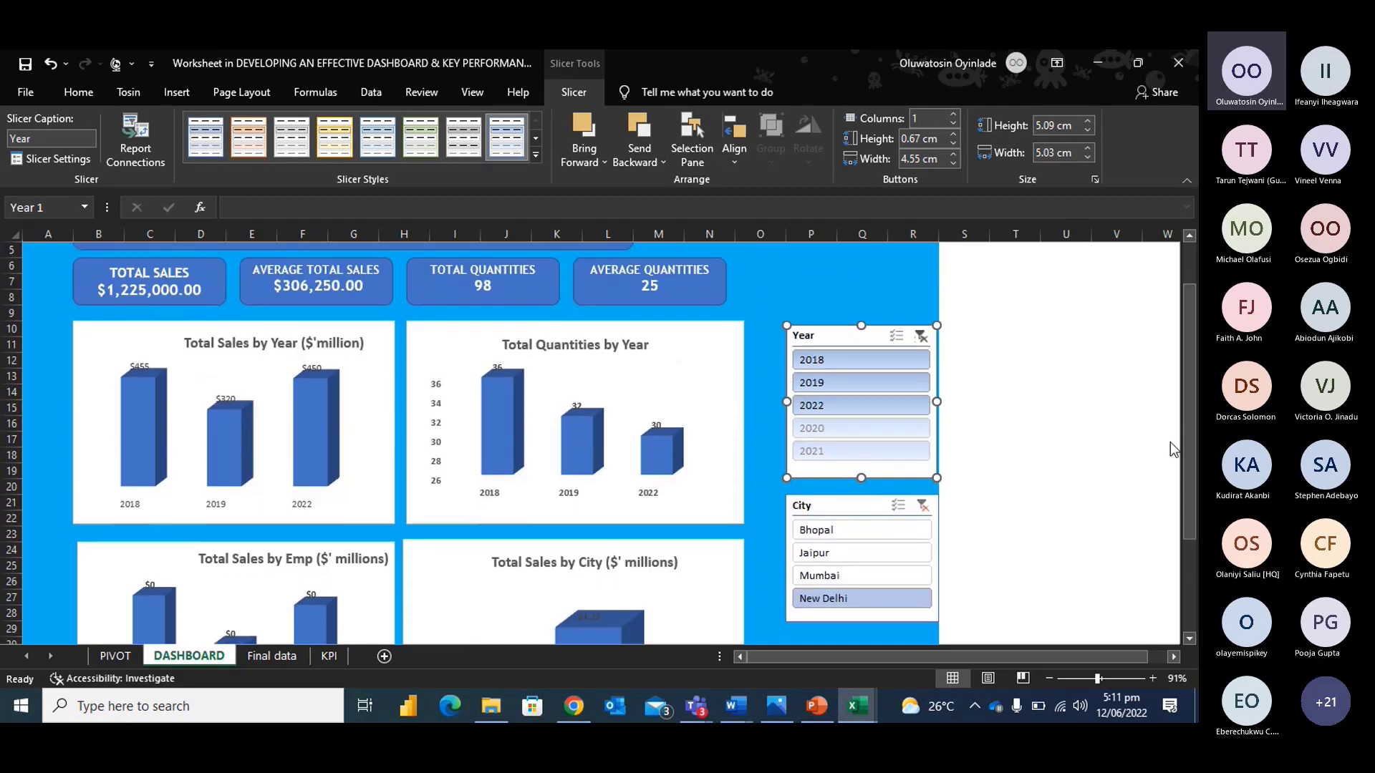
left_click(922, 509)
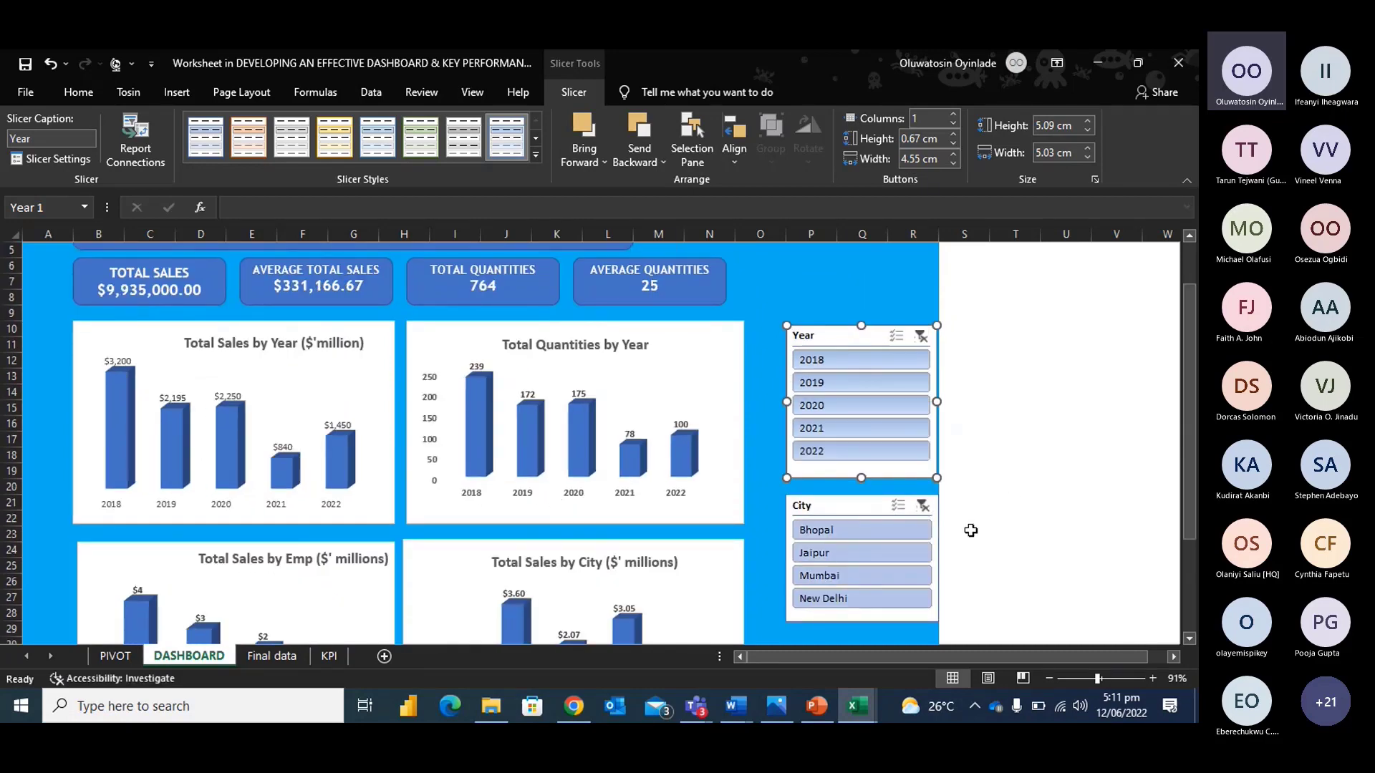
Widen the RETAIL SALES ANALYSIS title box to the end of column N, about level with the AVERAGE QUANTITIES card's edge.
left_click_drag(1189, 507, 1190, 464)
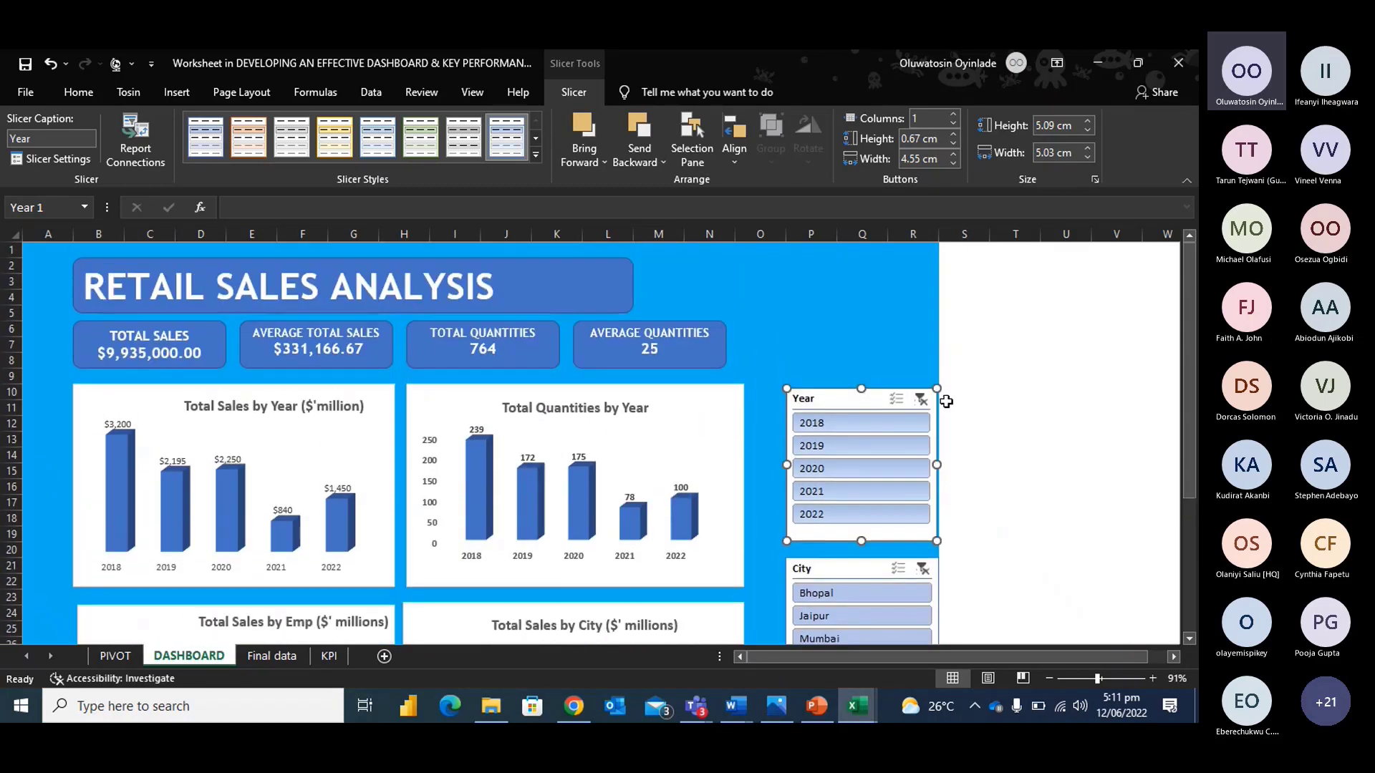
left_click(592, 291)
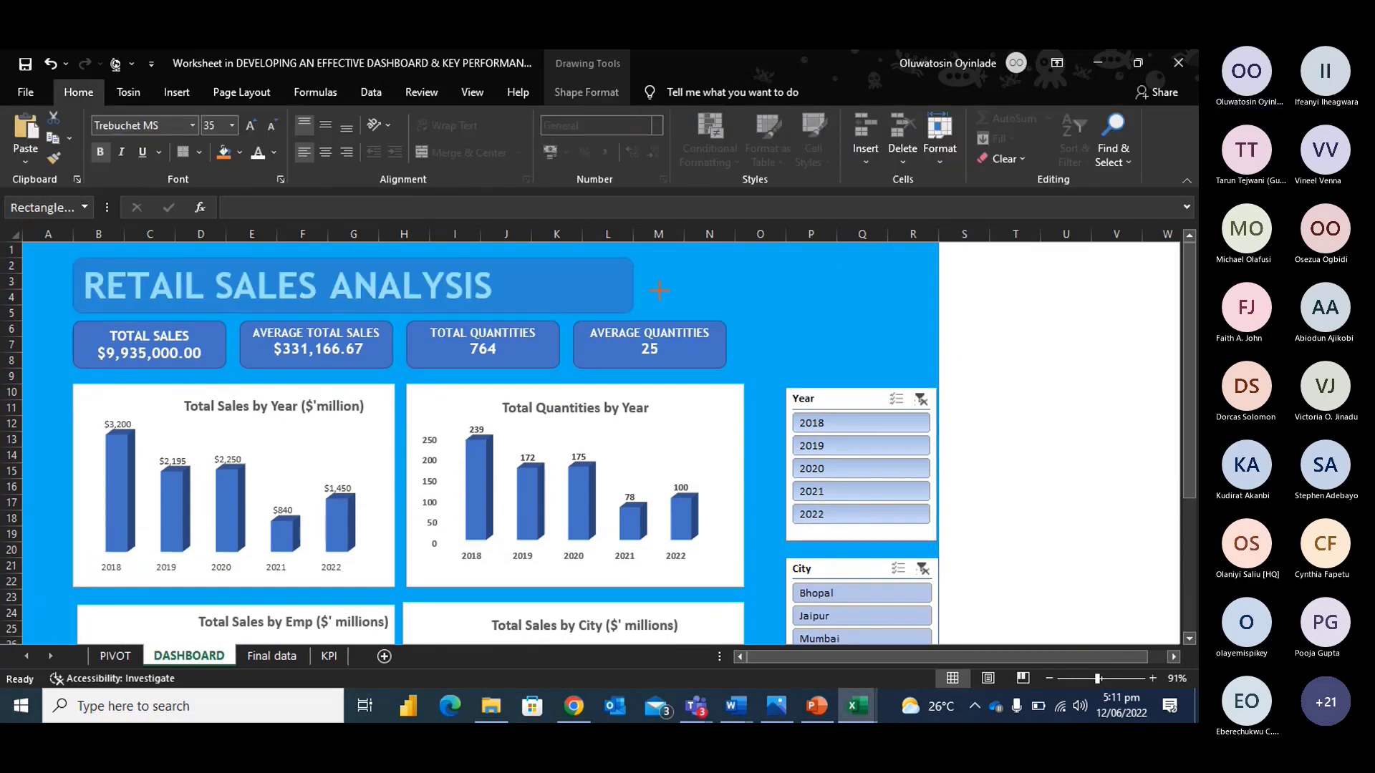
left_click_drag(633, 285, 734, 285)
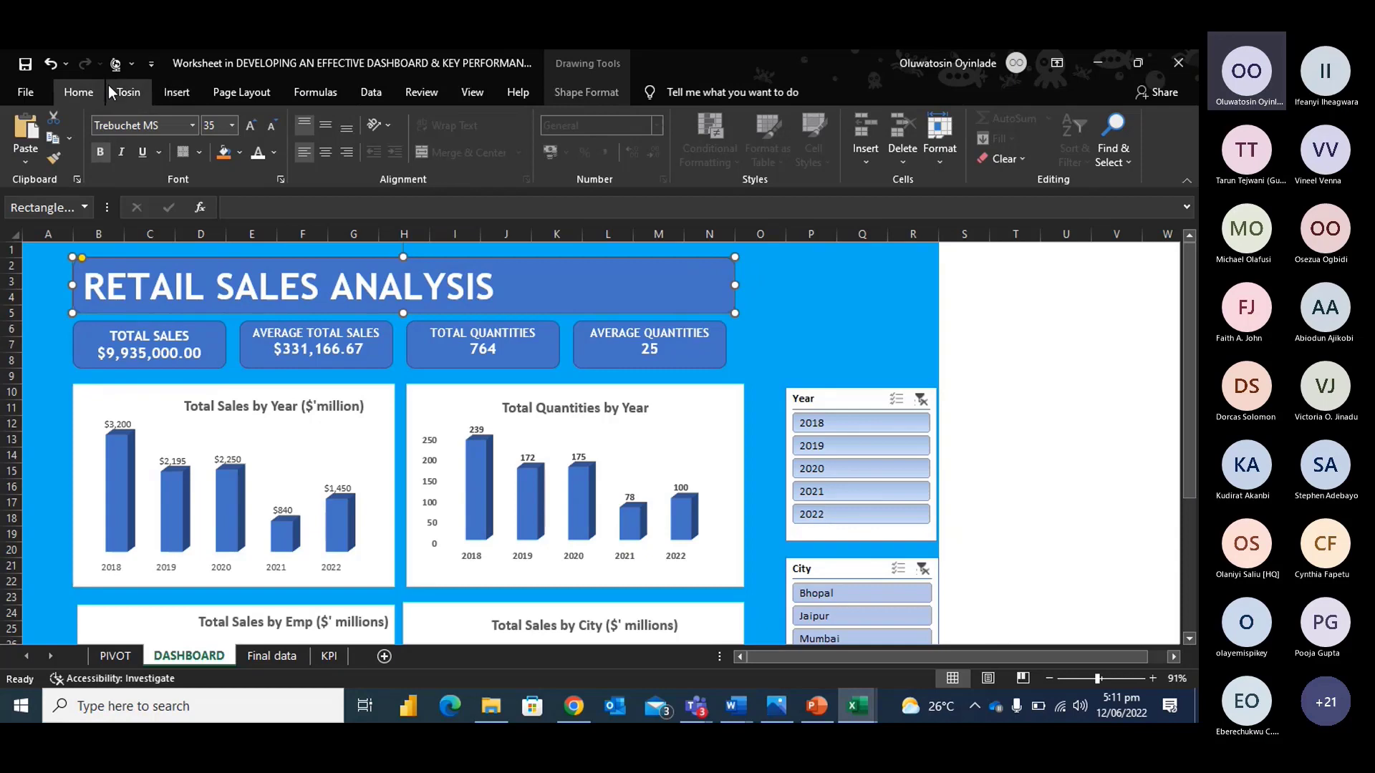
Center the RETAIL SALES ANALYSIS title text and resize its box to end flush with the AVERAGE QUANTITIES card's outer edge.
left_click(345, 153)
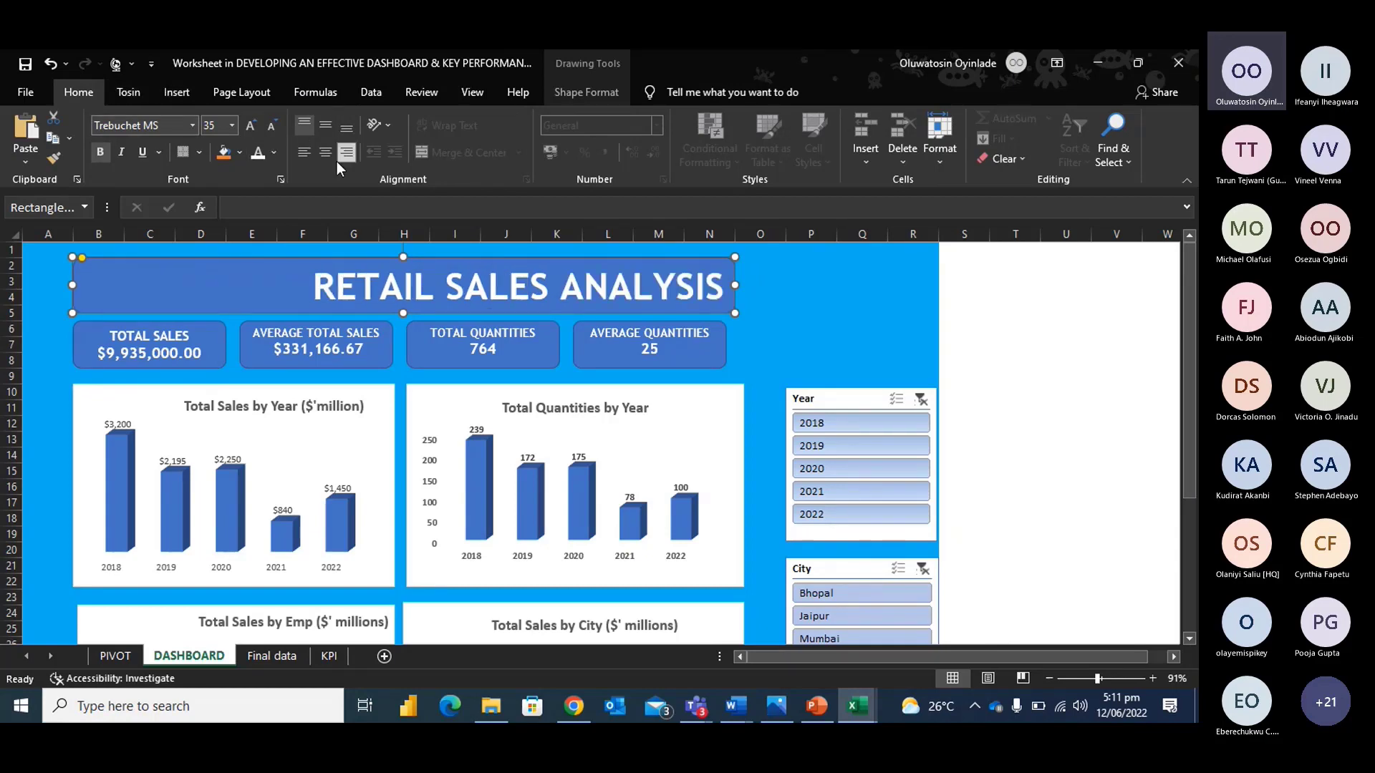
left_click_drag(735, 285, 897, 288)
left_click(326, 153)
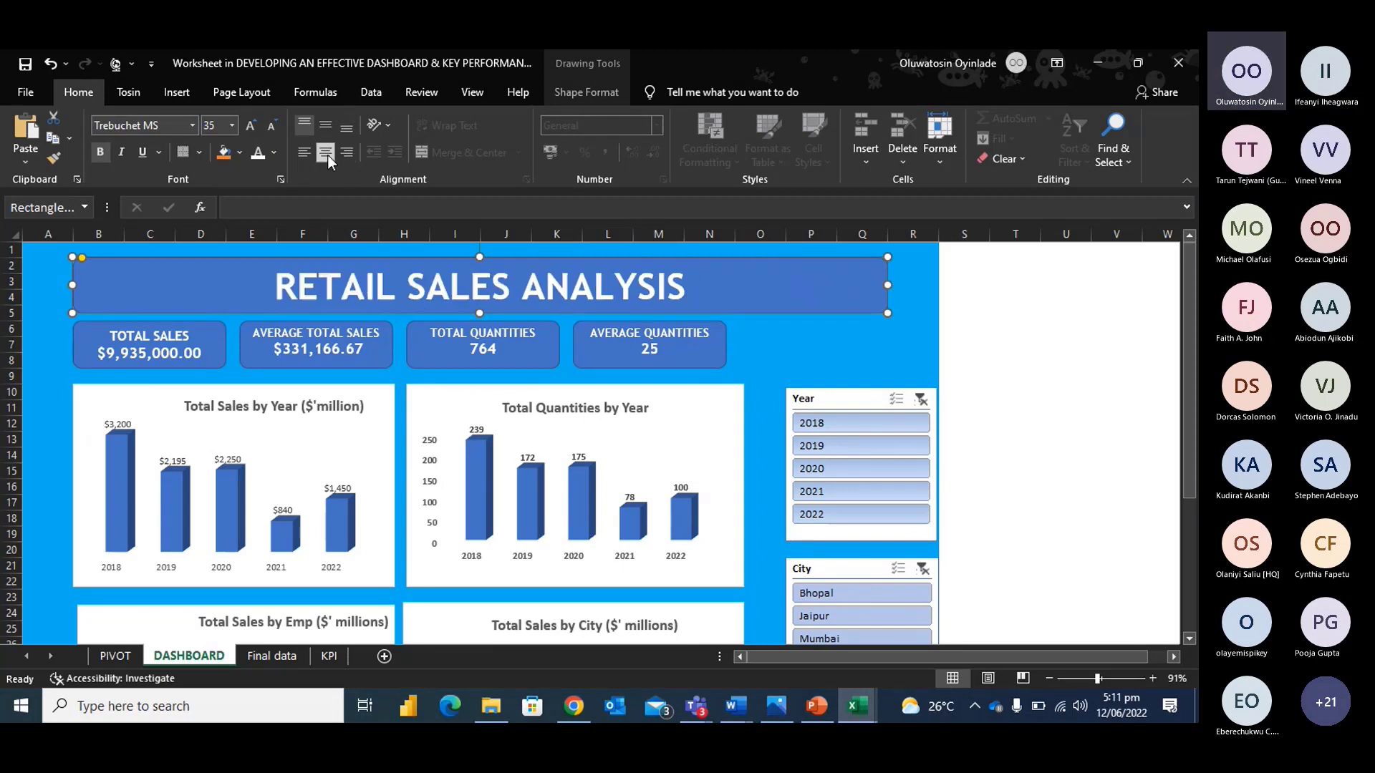
left_click_drag(888, 284, 727, 299)
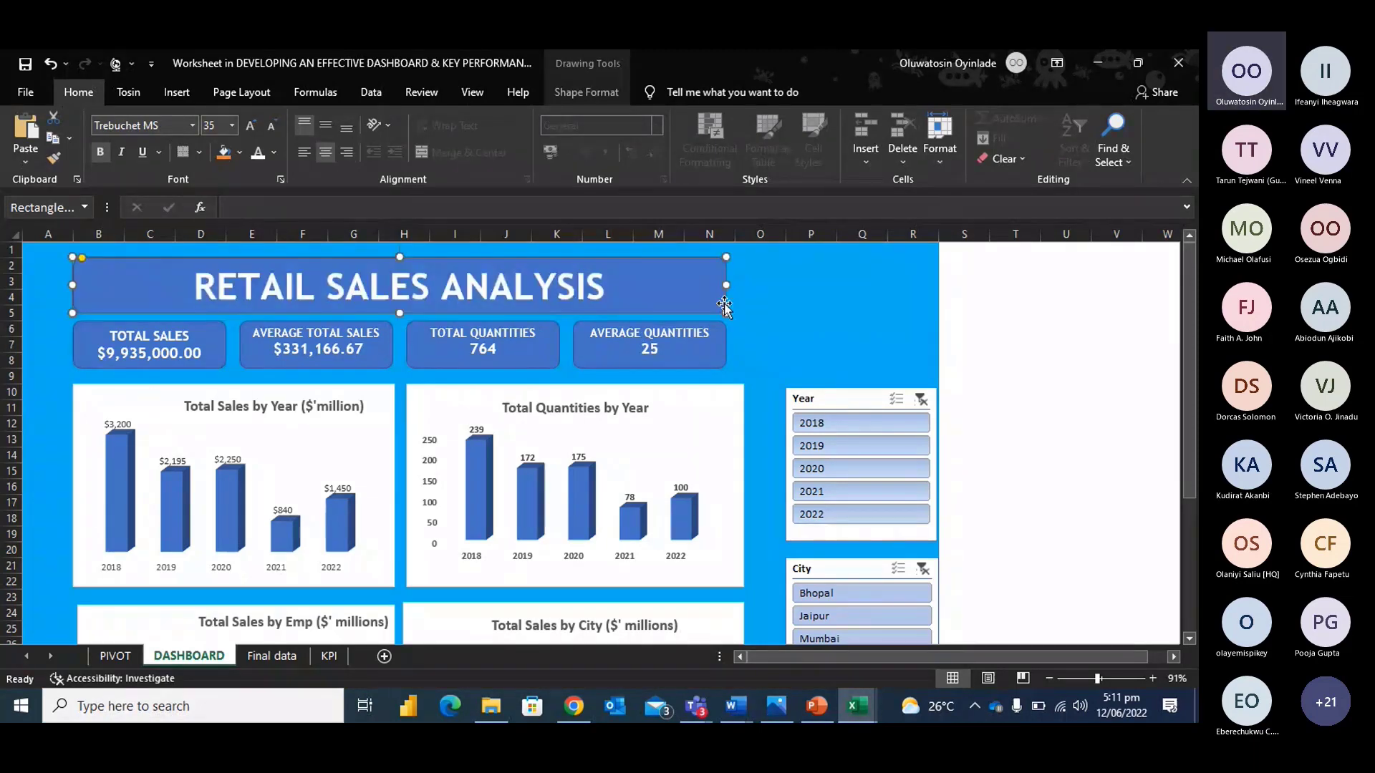
Delete the vertical value axis from the Total Quantities by Year chart.
scroll(773, 454, "down", 4)
scroll(770, 466, "up", 4)
scroll(770, 472, "down", 3)
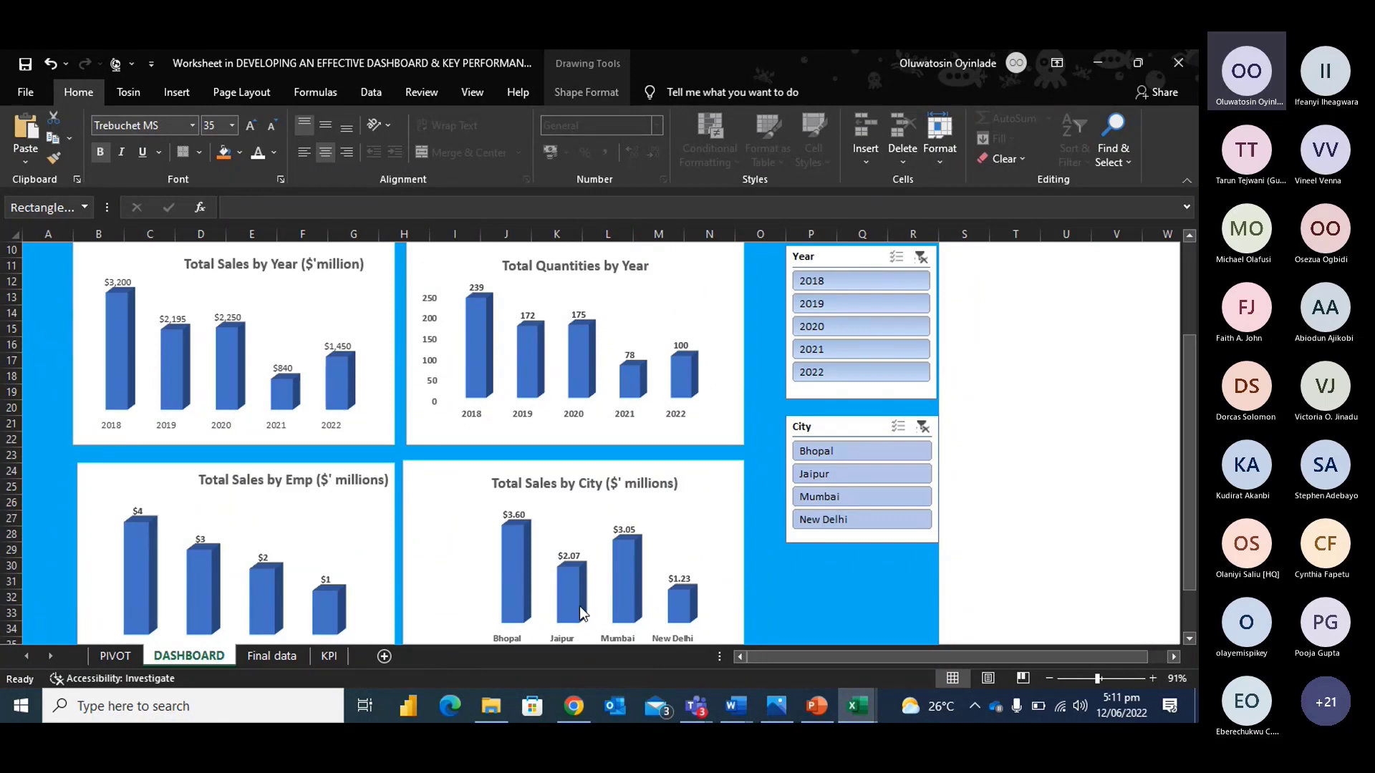
scroll(567, 529, "up", 1)
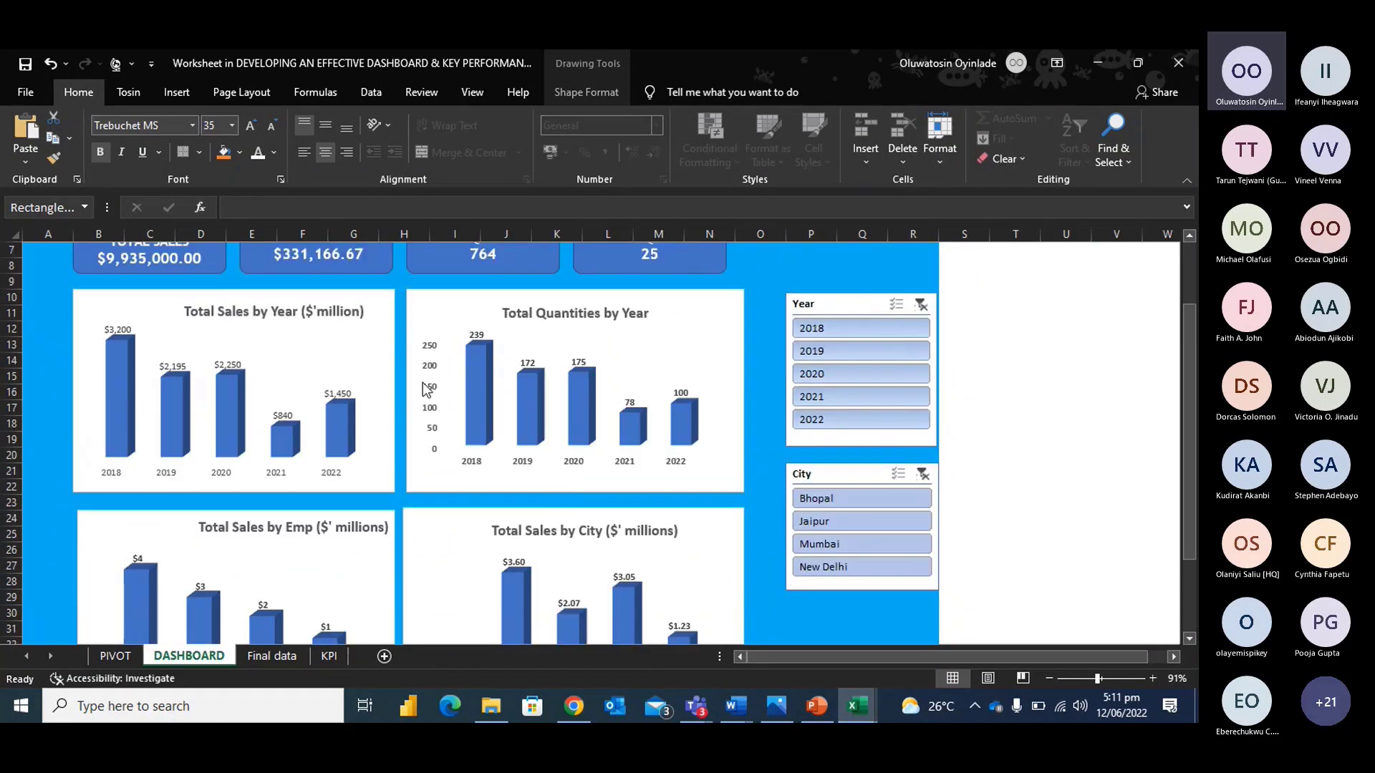
left_click(431, 386)
key("Delete")
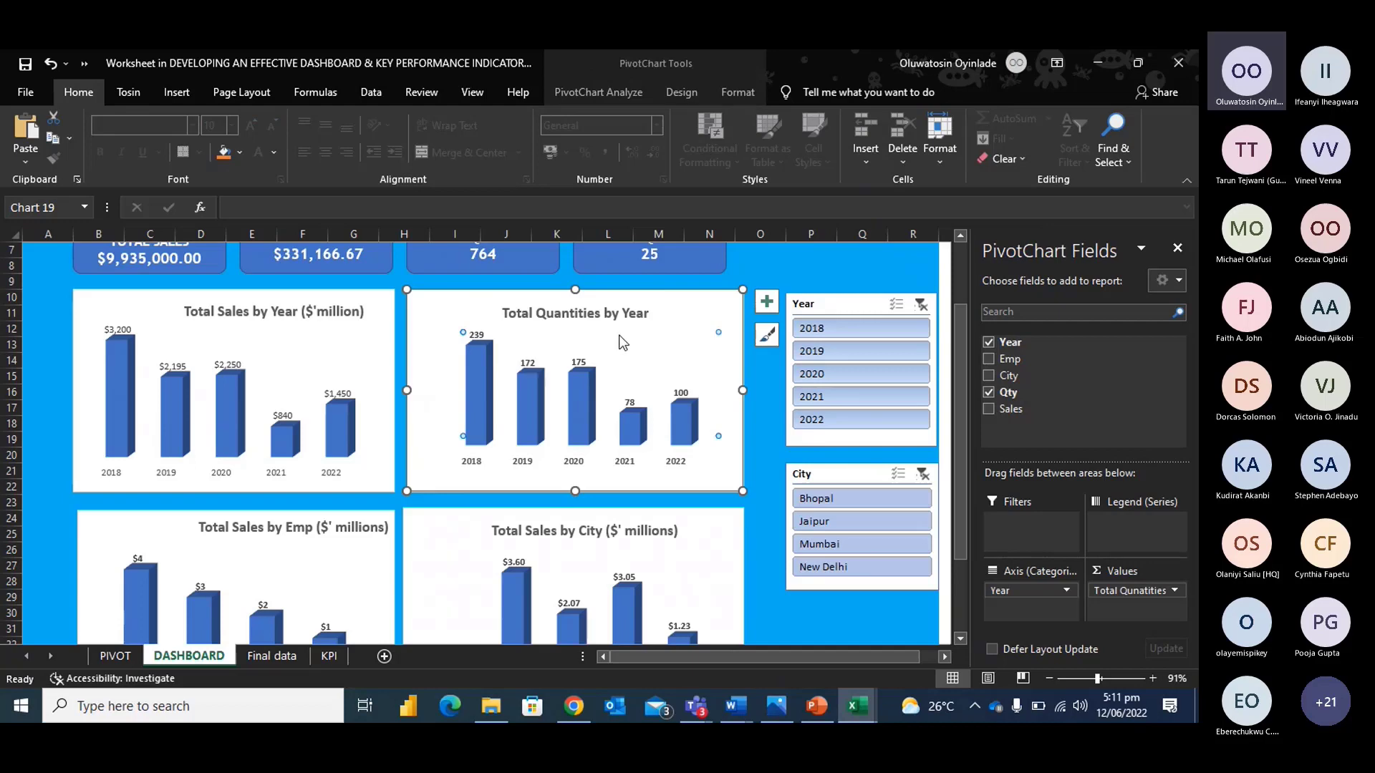
Shift the Total Quantities by Year chart's title slightly up and to the left within the chart.
left_click(669, 351)
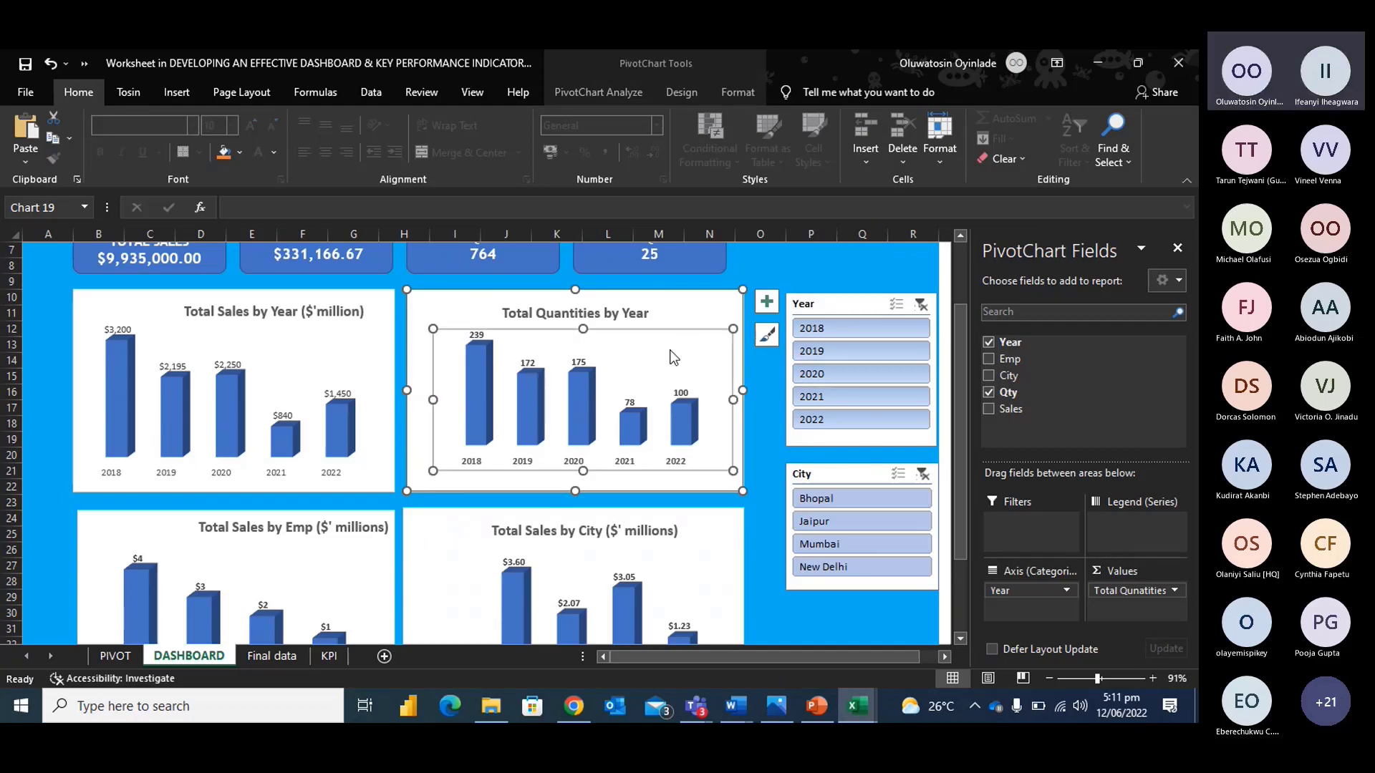
left_click(584, 315)
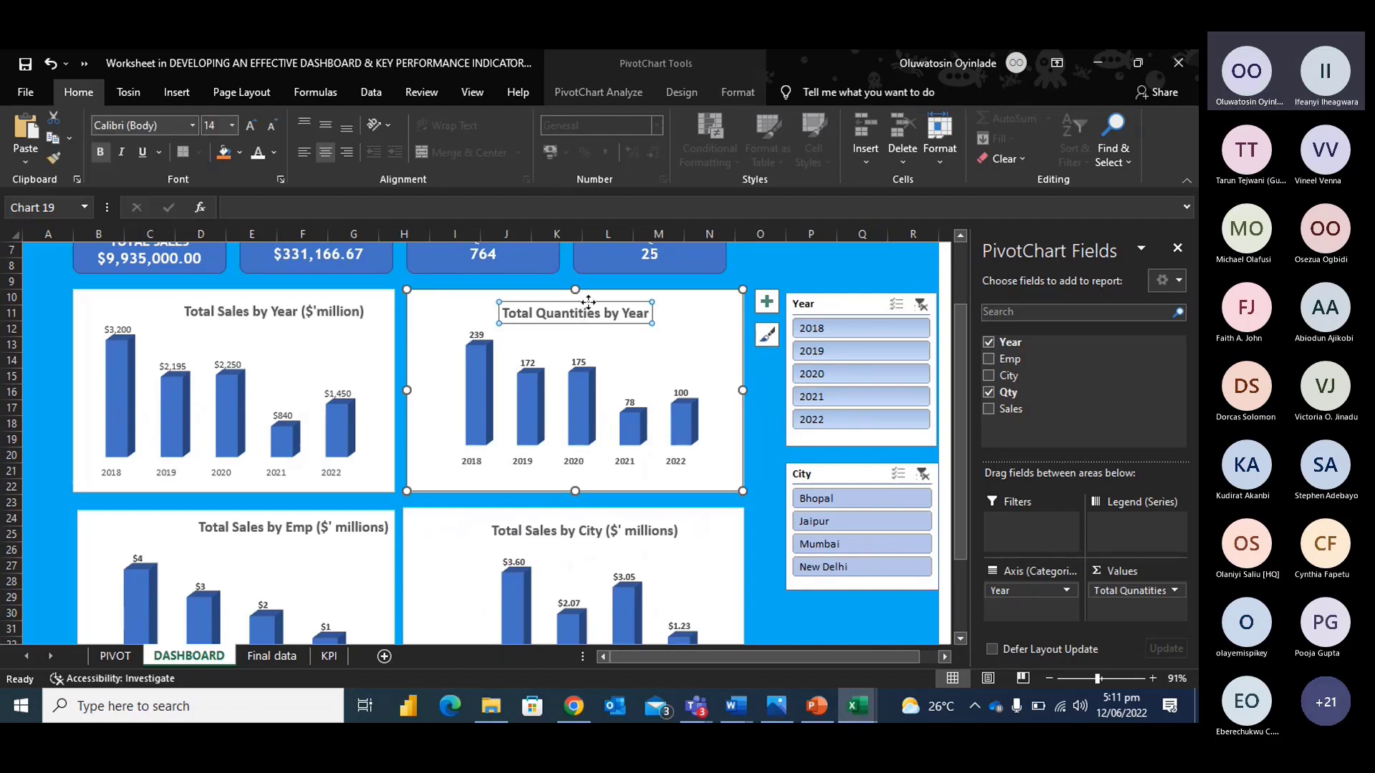
left_click_drag(587, 302, 569, 300)
left_click(578, 344)
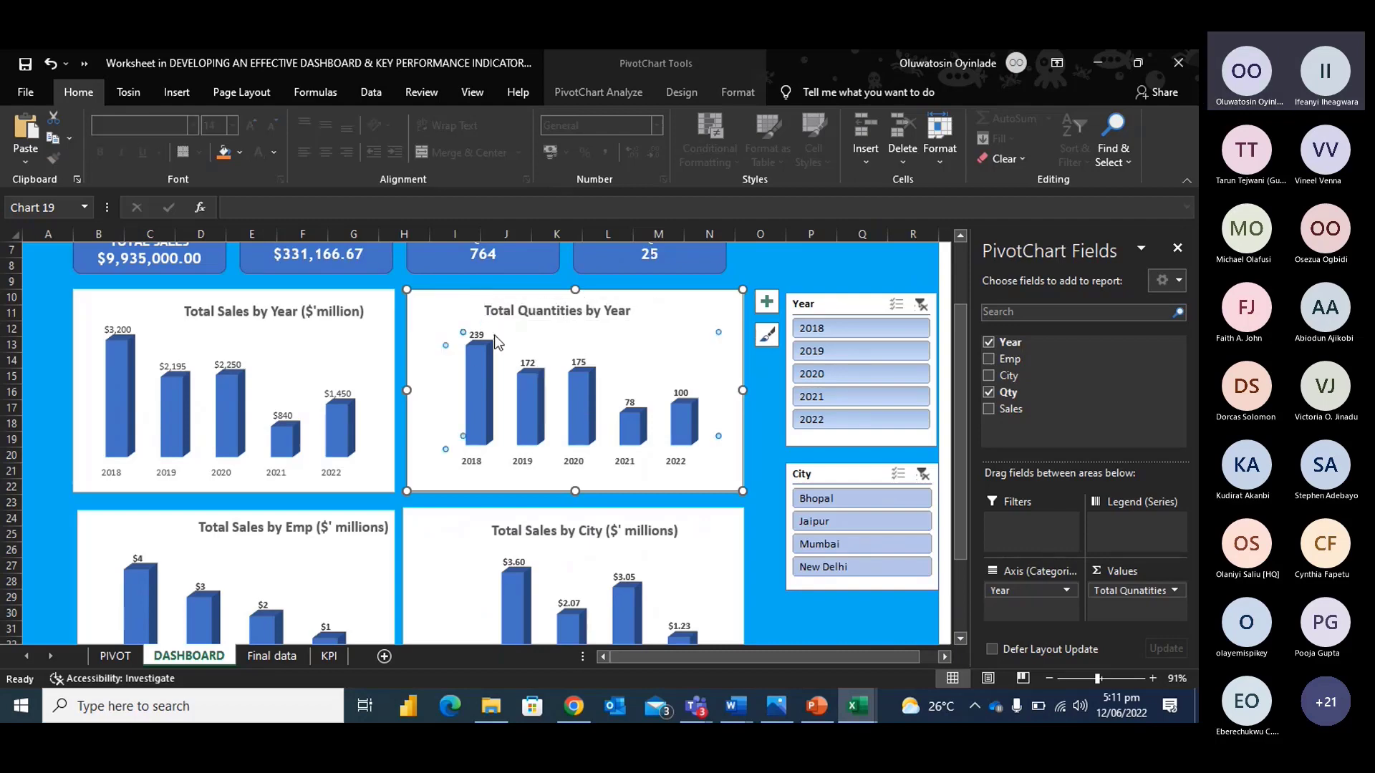
left_click(523, 313)
Enlarge the Total Quantities by Year chart's plot area slightly upward and to the left.
left_click(581, 333)
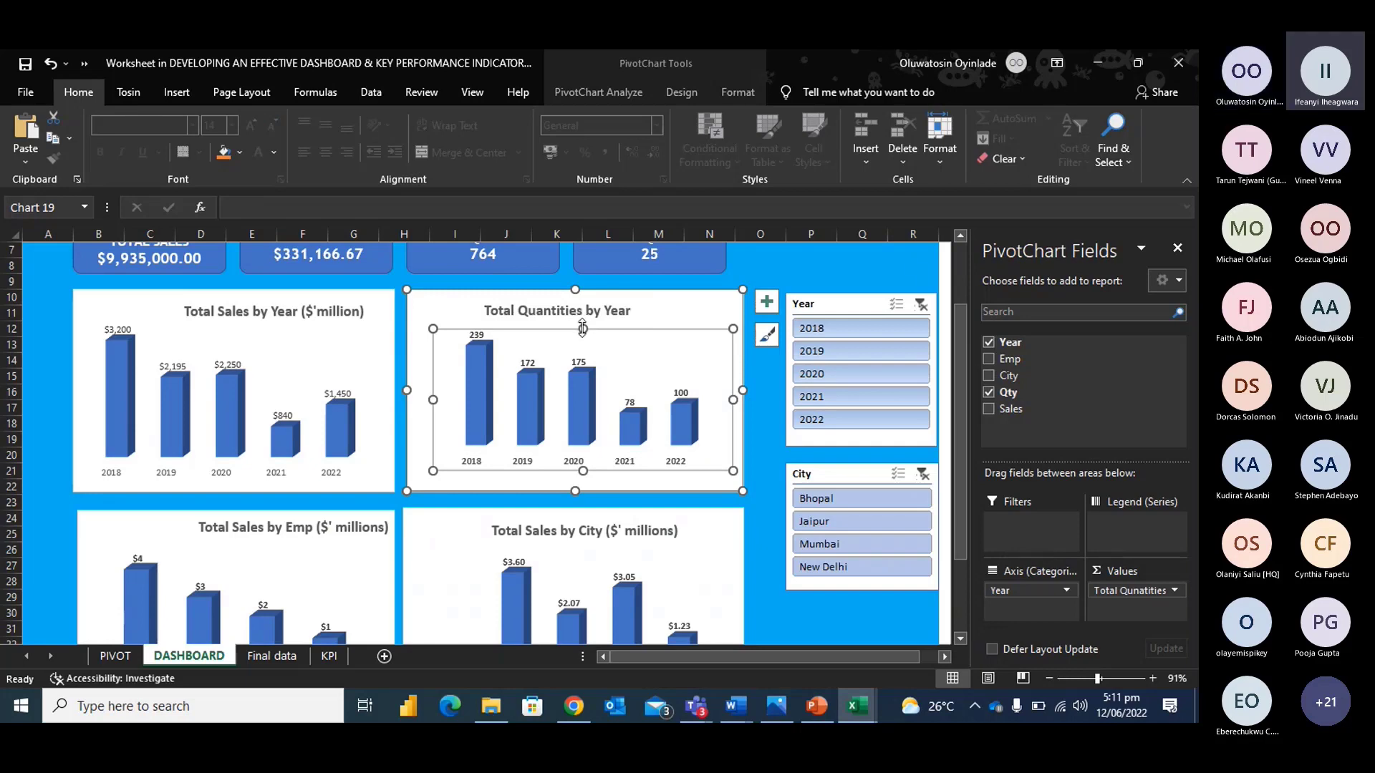
left_click_drag(582, 330, 581, 320)
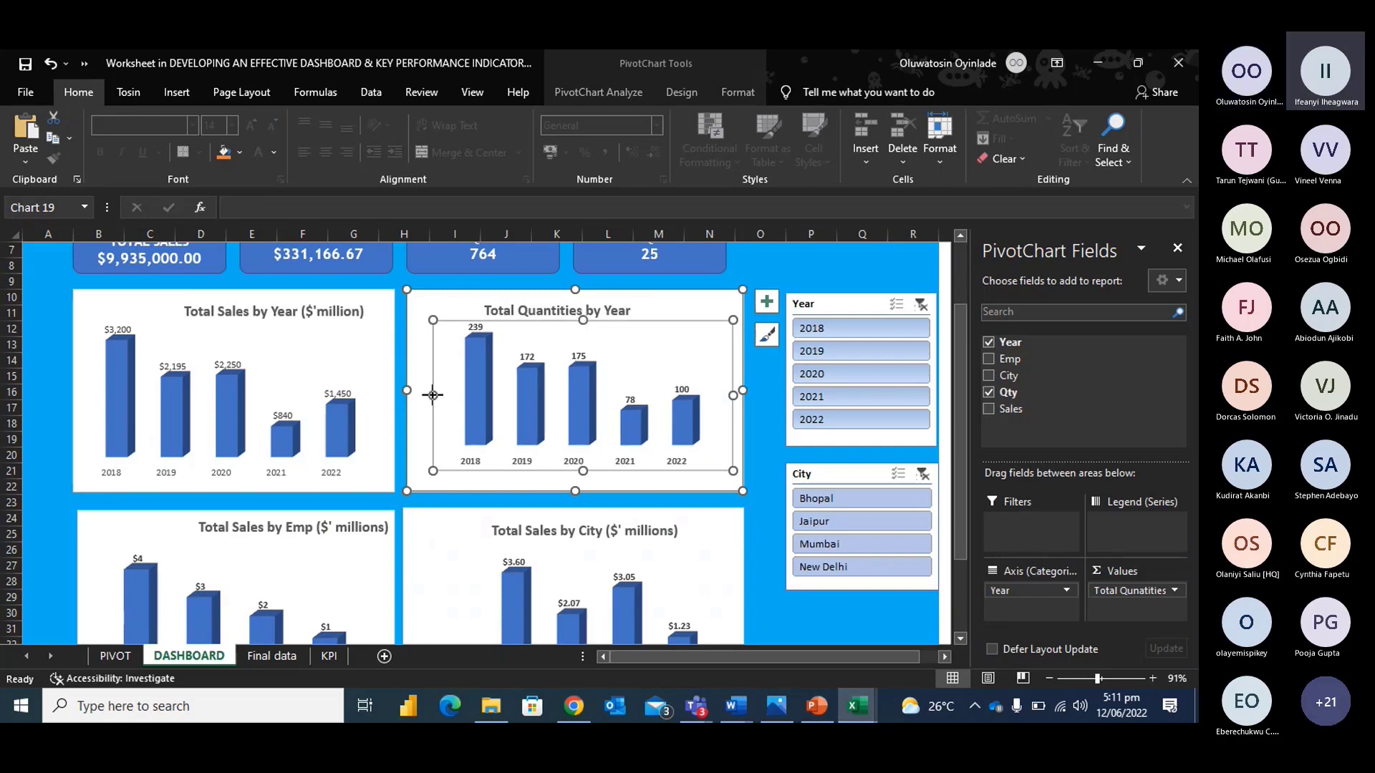
left_click_drag(432, 399, 425, 397)
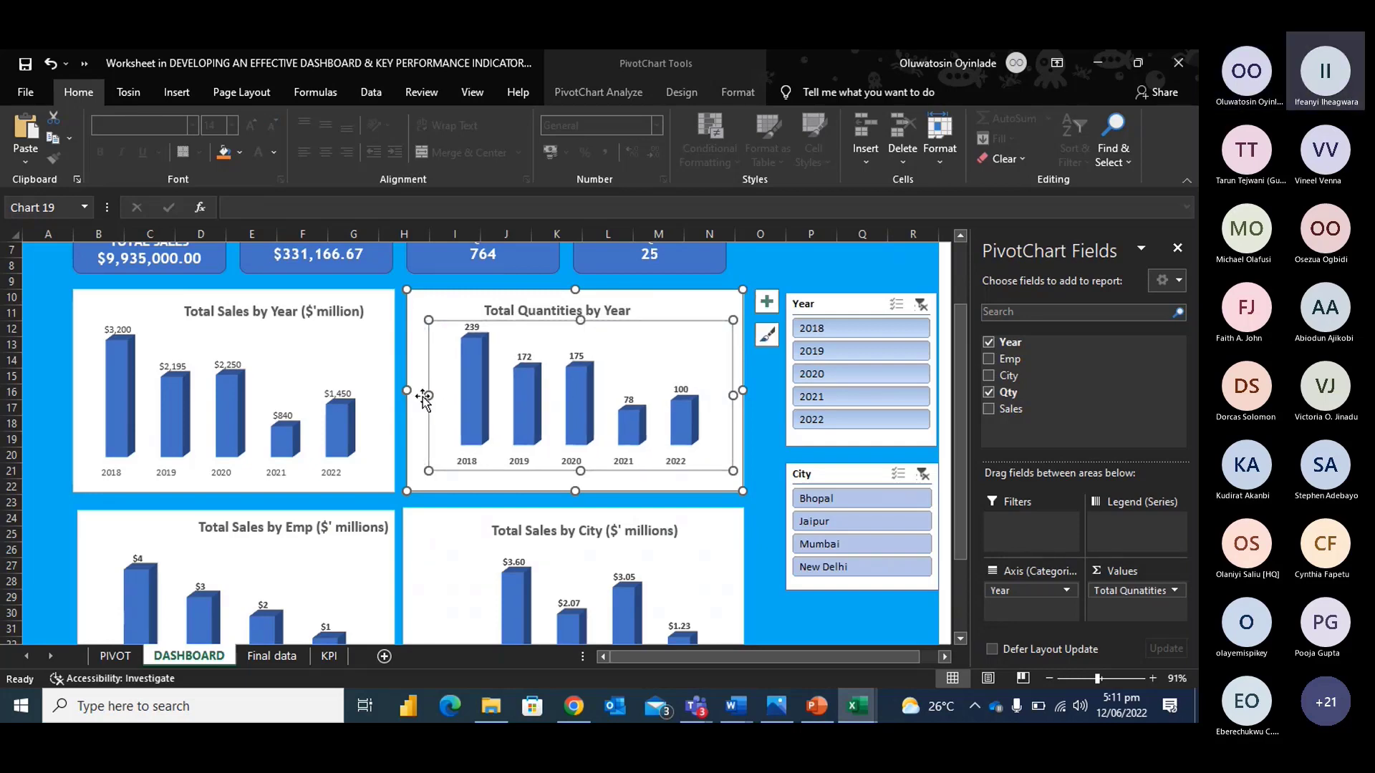
left_click(514, 462)
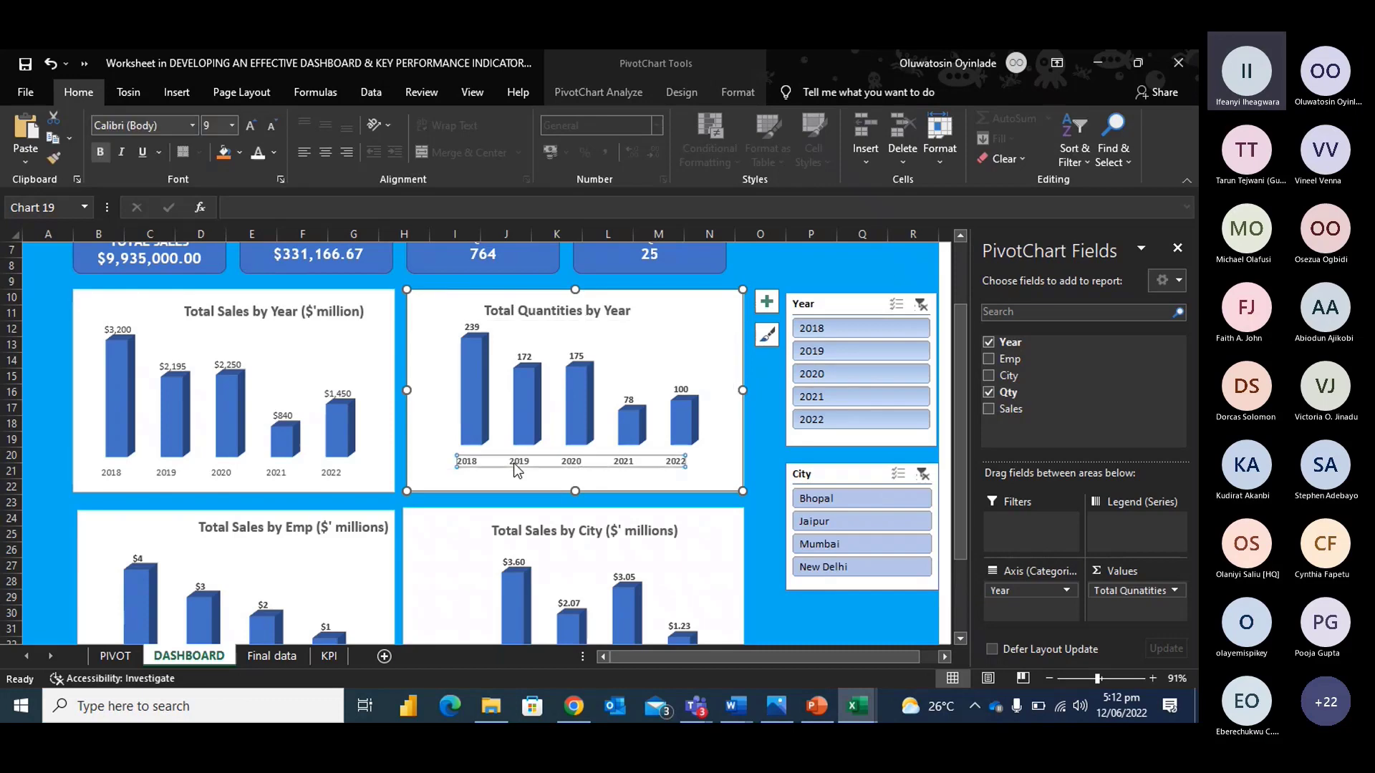
Format the year labels of the Total Sales by Year chart in Trebuchet MS, size 10.
left_click(331, 474)
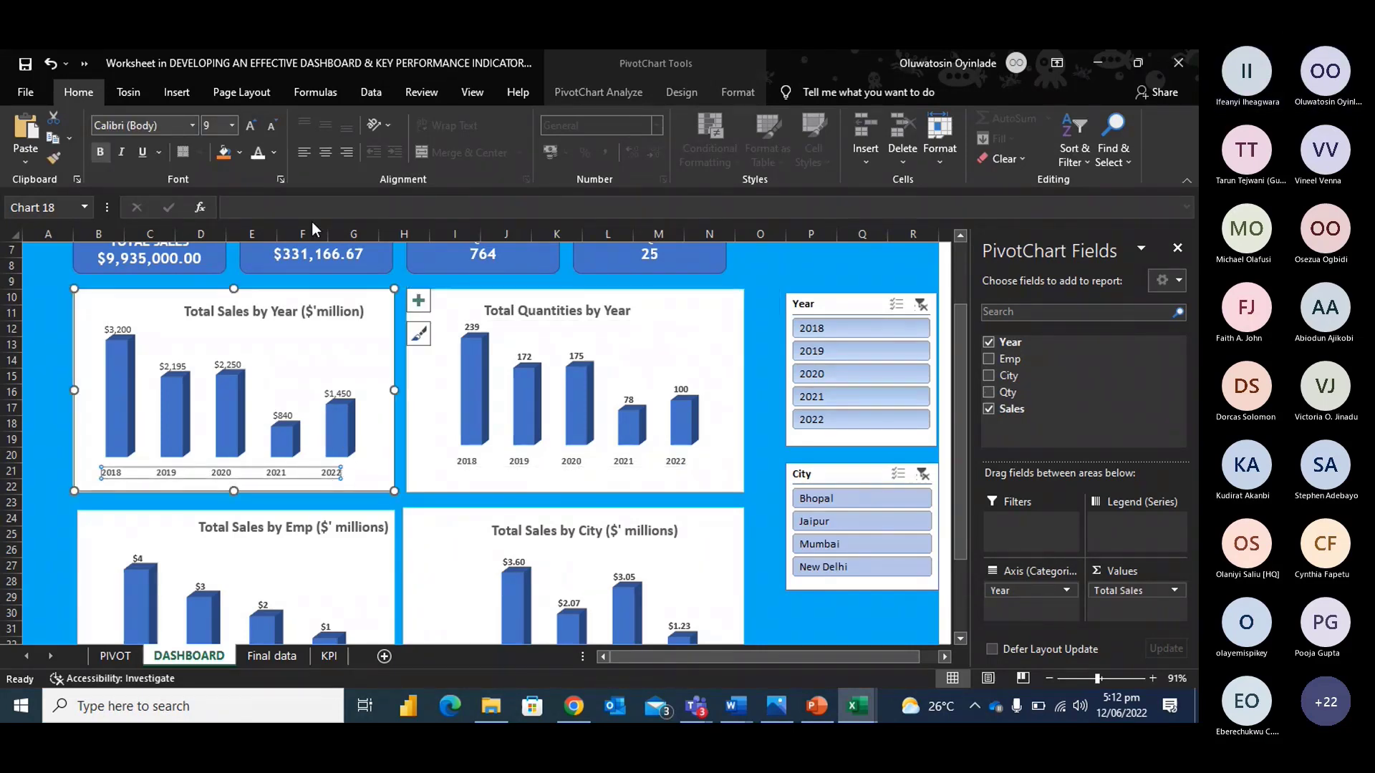
left_click(158, 126)
type("Trebuchet MS")
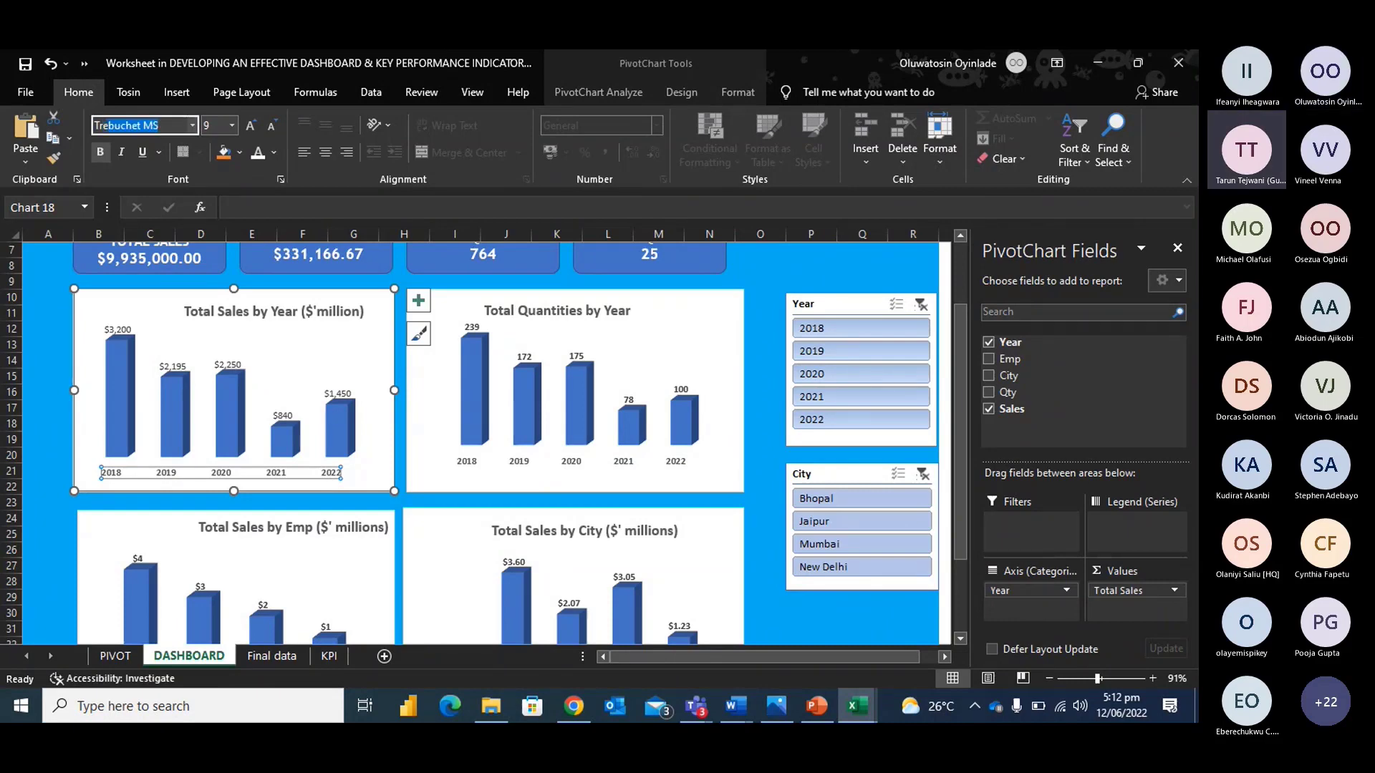
key("Tab")
type("10")
key("Return")
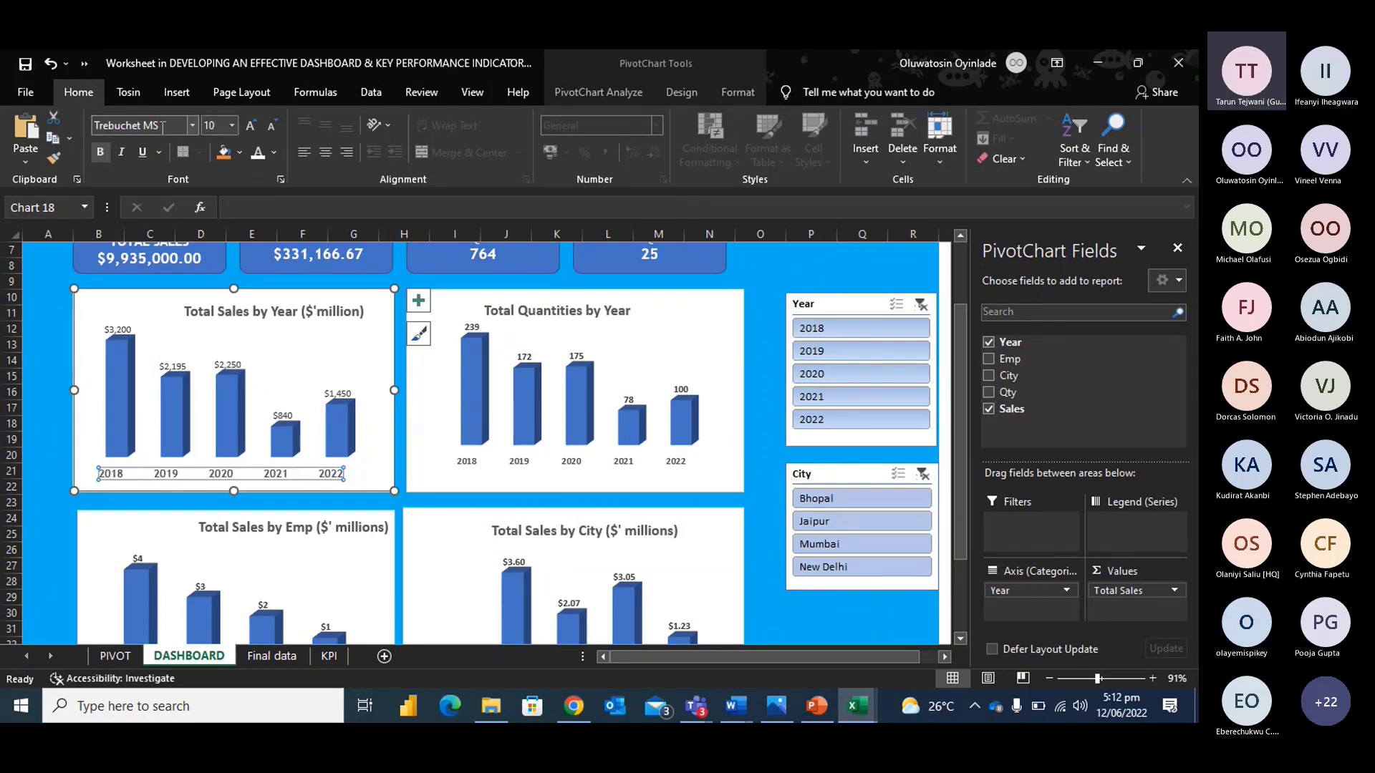
Format the year labels of the Total Quantities by Year chart in Trebuchet MS, size 10.
left_click(573, 467)
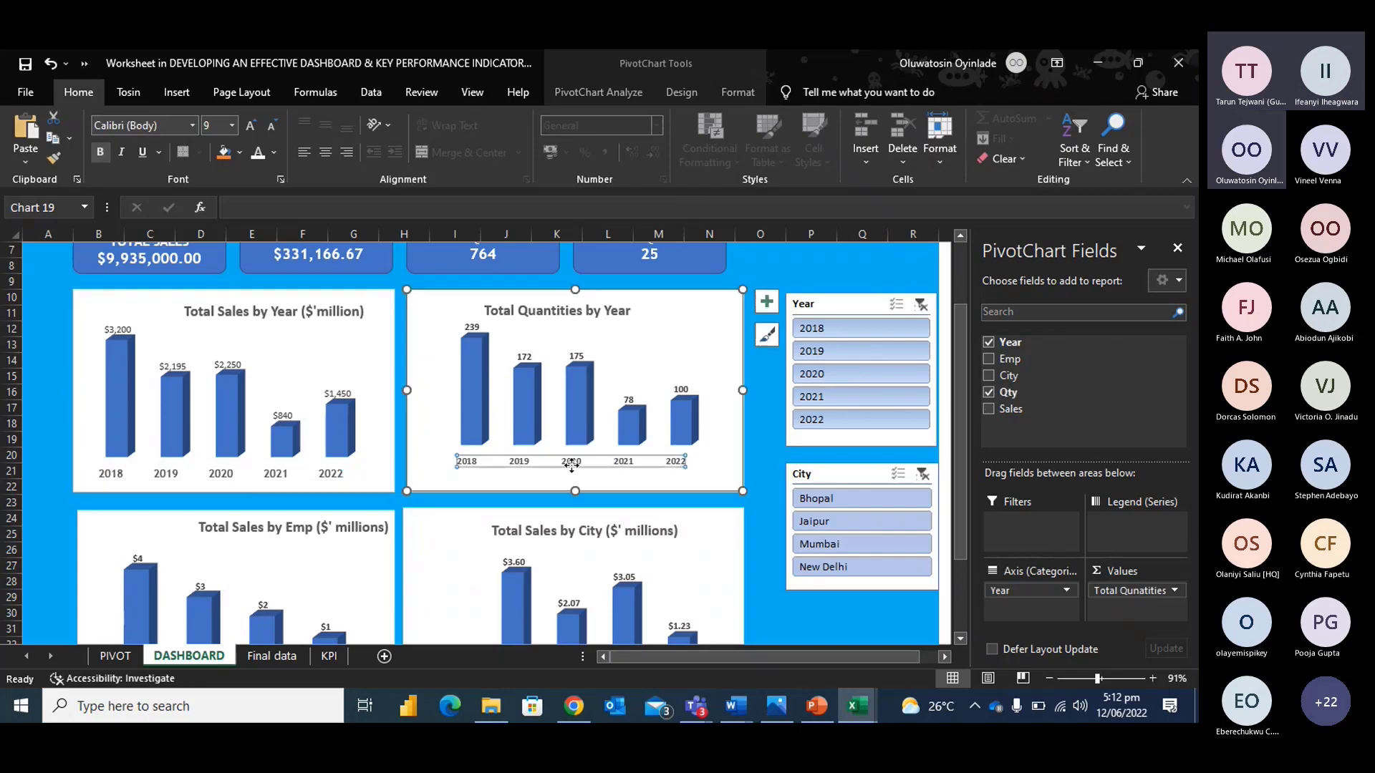
left_click(178, 125)
type("Trebuchet MS")
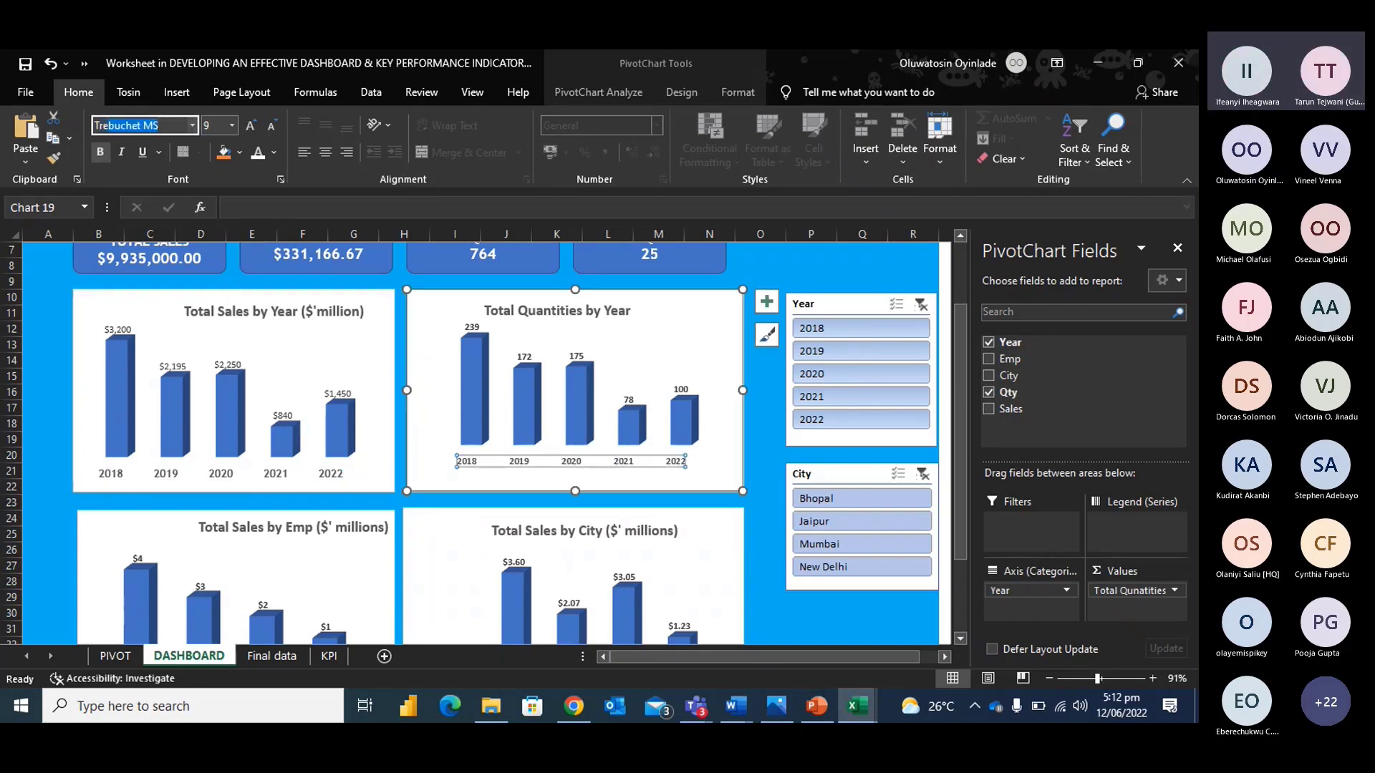
key("Tab")
key("Return")
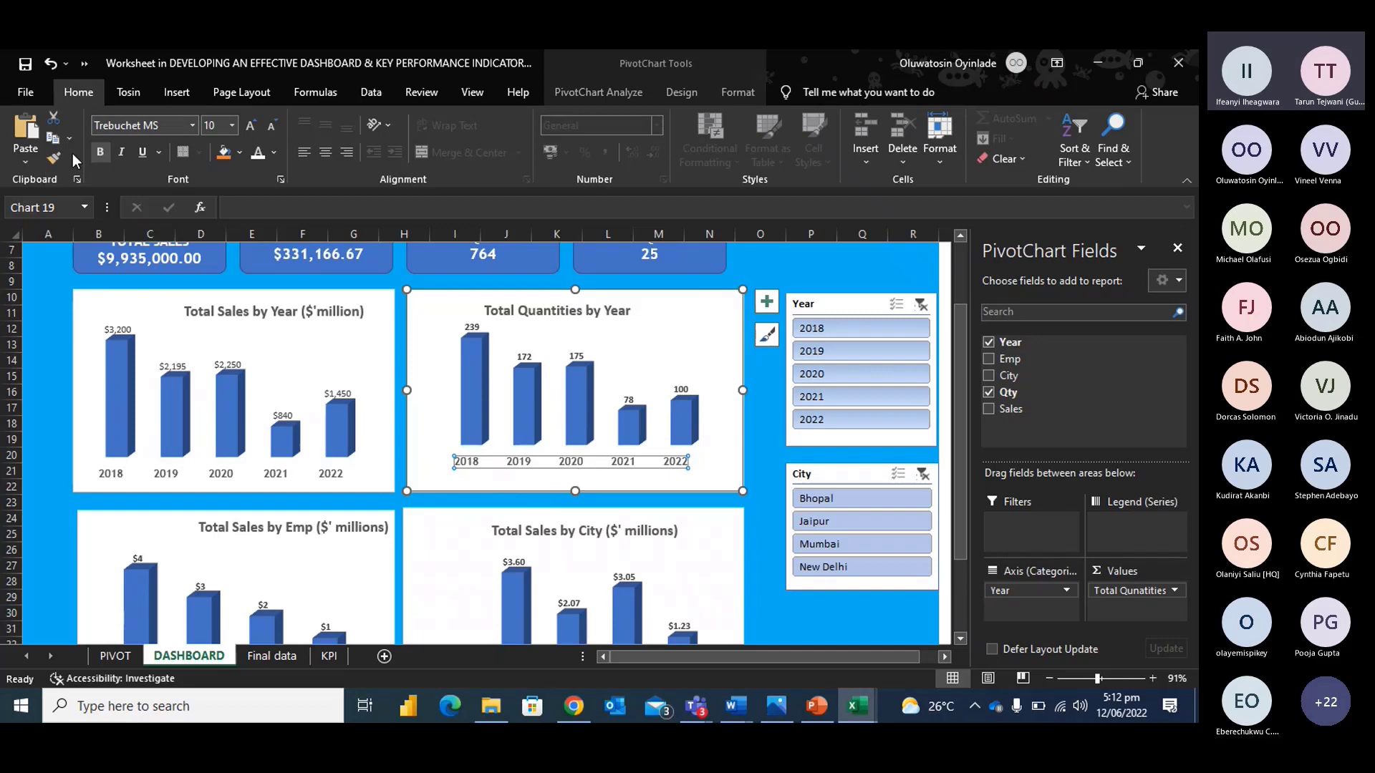
left_click(96, 154)
Widen the Total Sales by City chart's plot area to the left, close to the chart's edge.
scroll(524, 564, "down", 3)
left_click(509, 542)
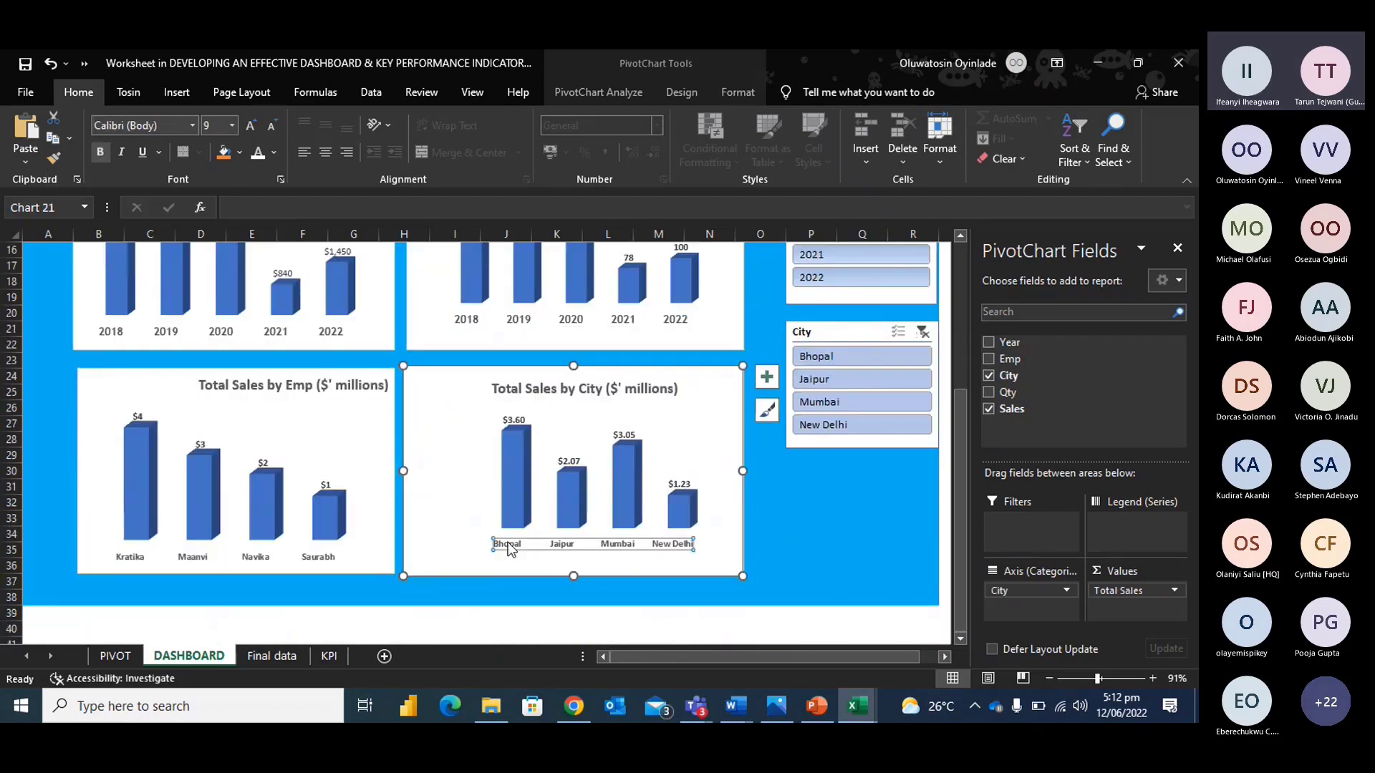
left_click(542, 434)
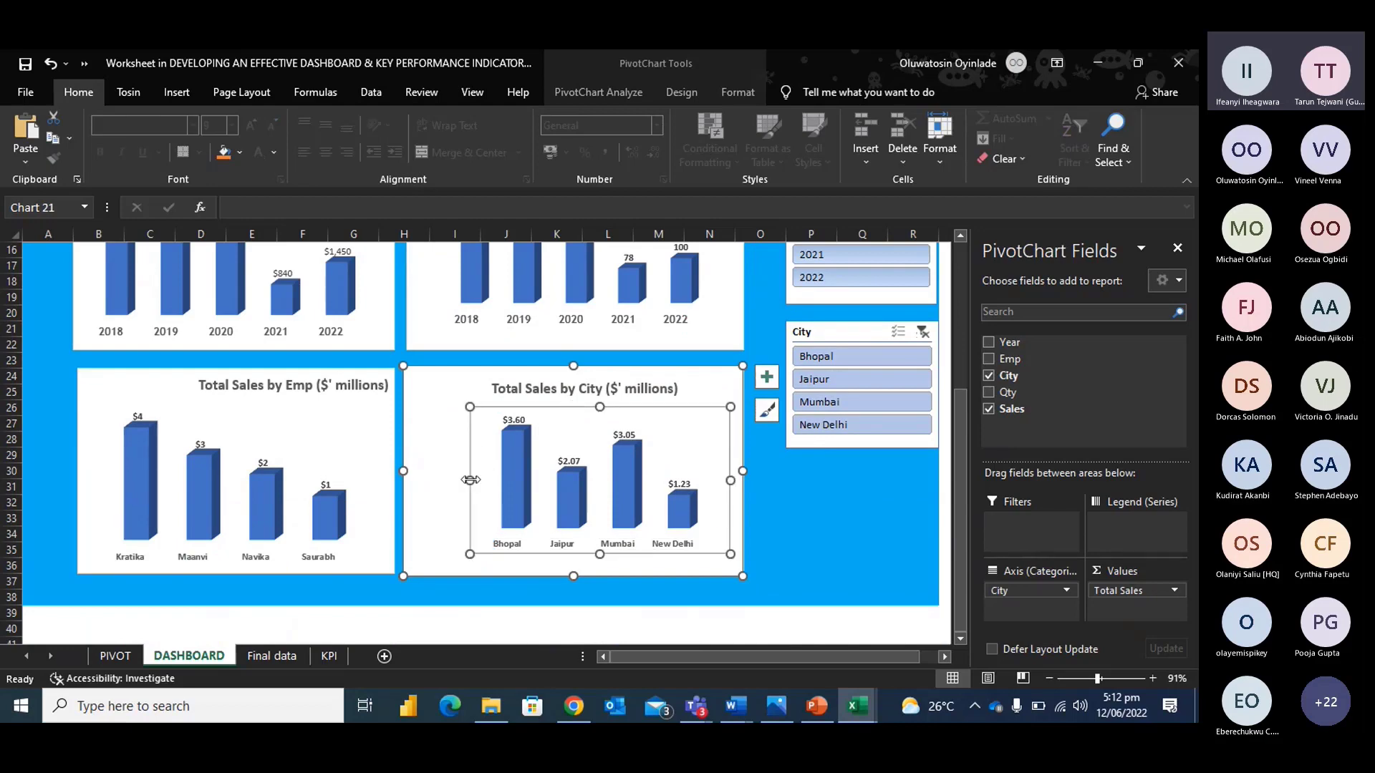
left_click_drag(469, 480, 427, 461)
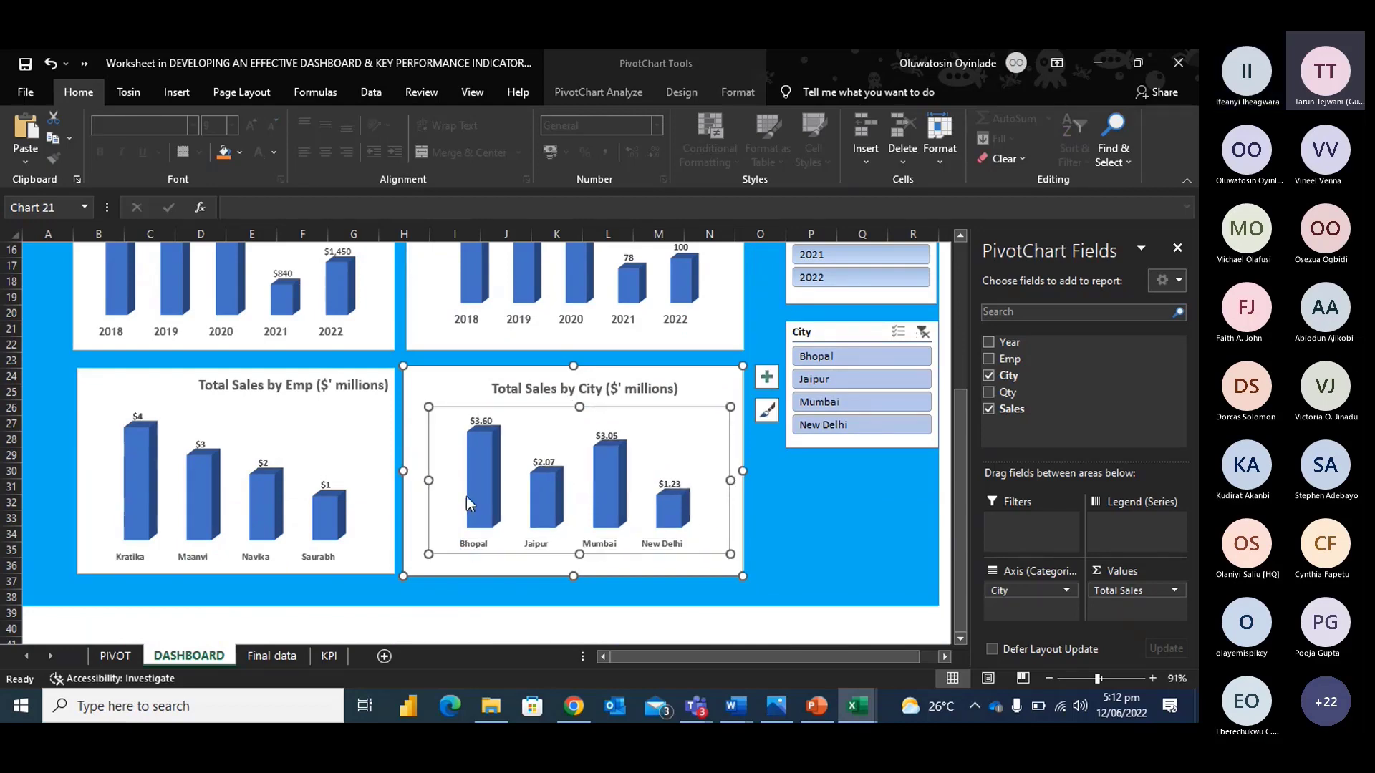
Format the city labels of the Total Sales by City chart in Trebuchet MS, size 10.
left_click(476, 548)
left_click(165, 126)
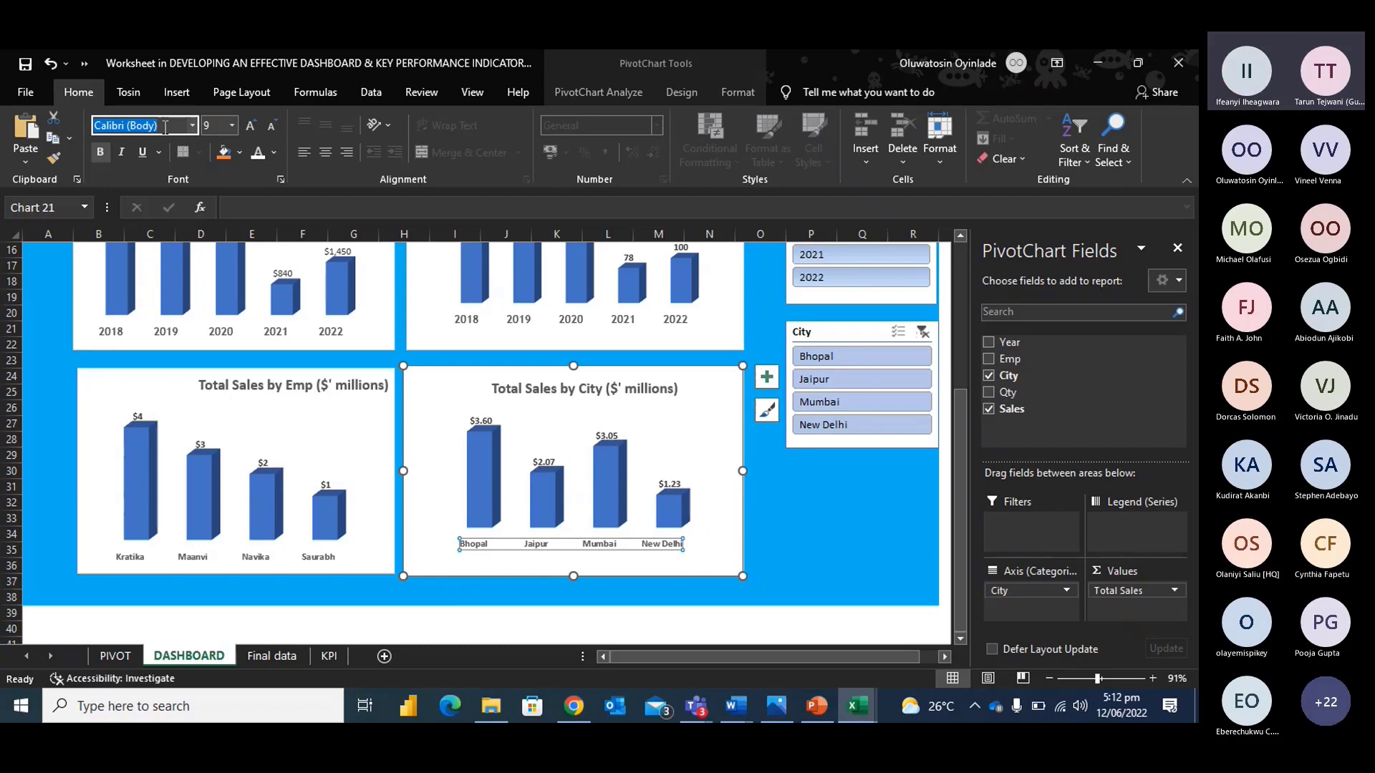
type("Trebuchet MS")
key("Tab")
type("10")
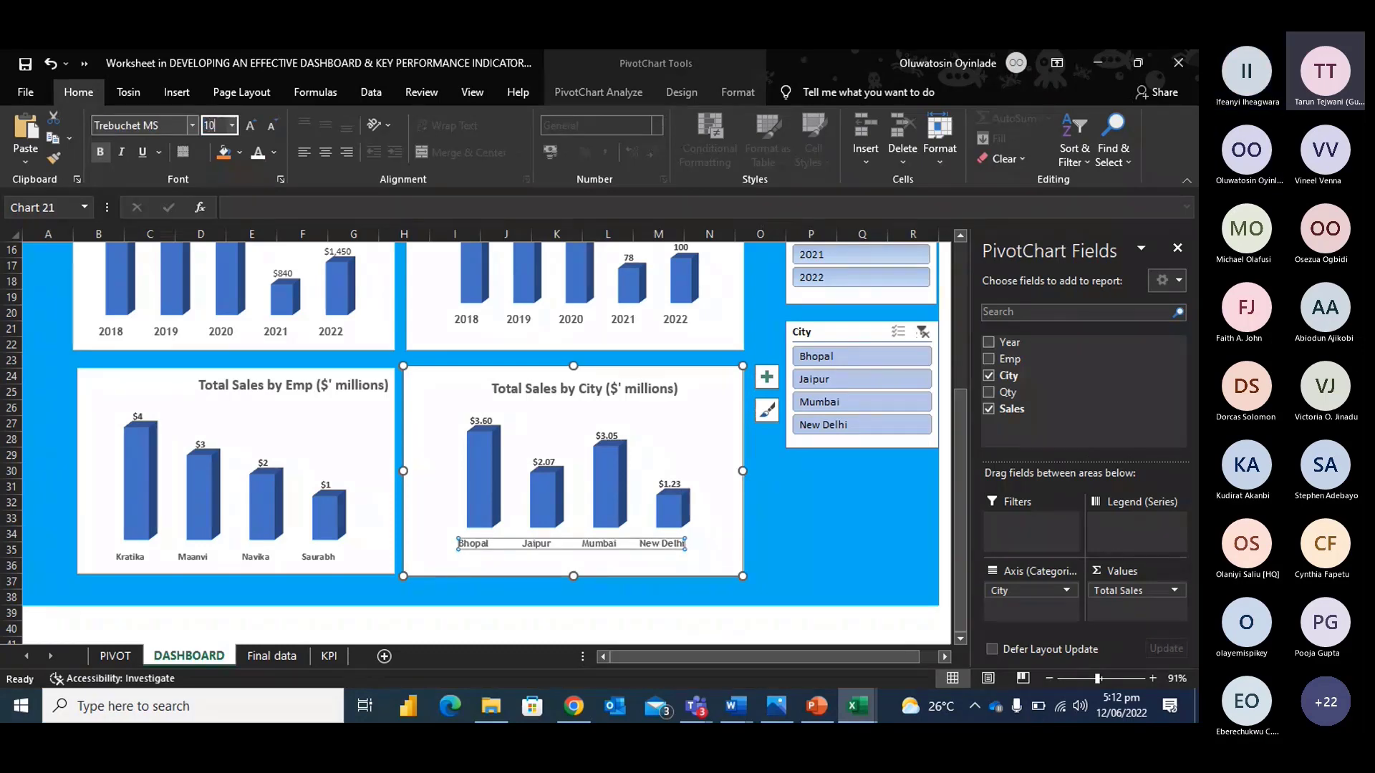
key("Return")
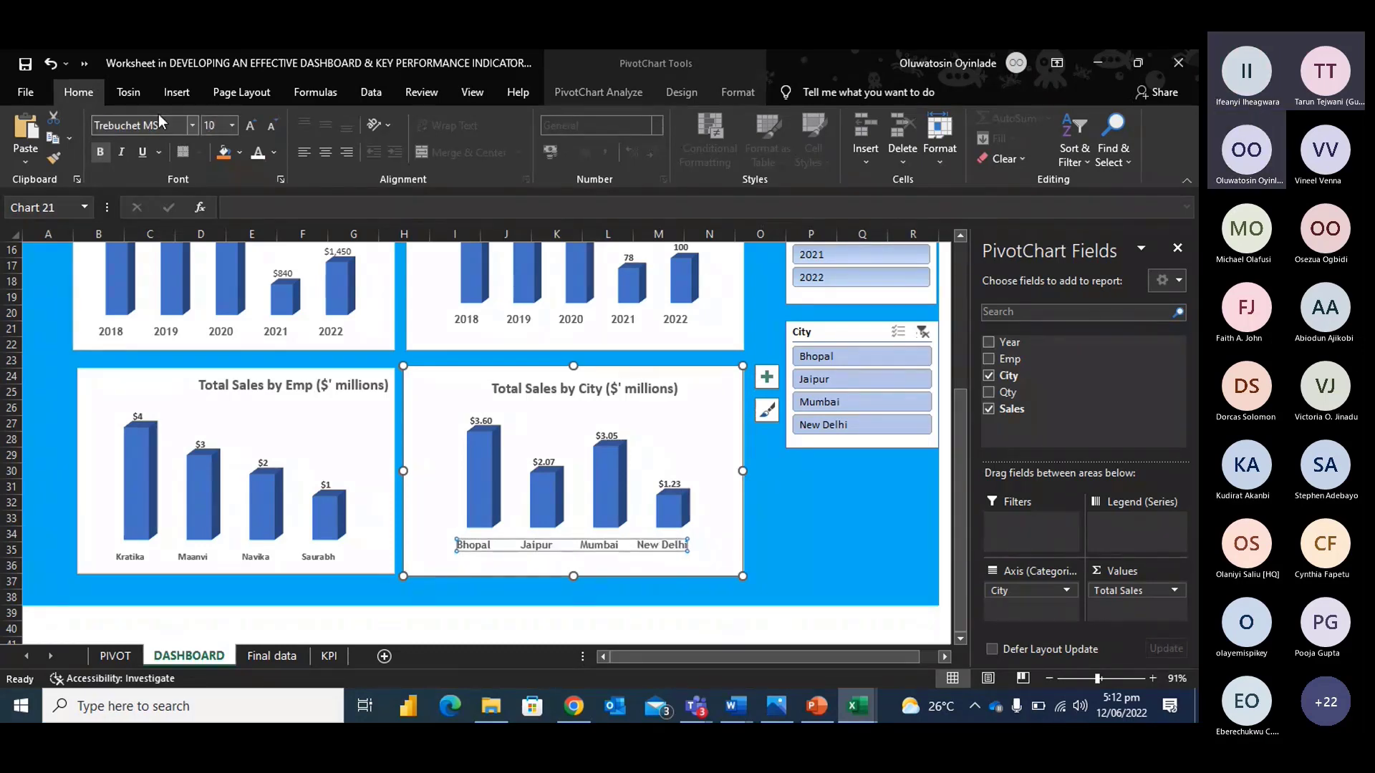
Format the employee name labels of the Total Sales by Emp chart in Trebuchet MS, size 11.
left_click(315, 548)
left_click(178, 126)
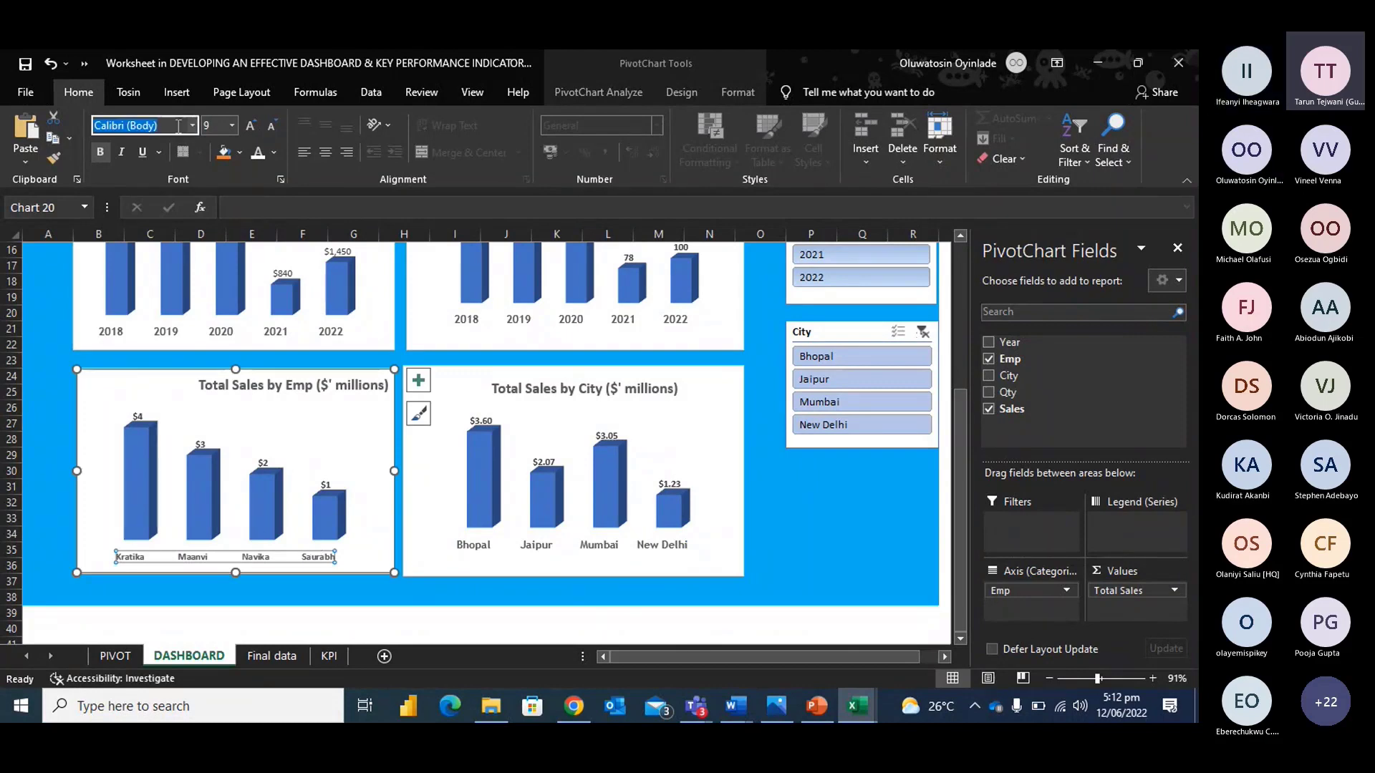
type("Trebuchet MS")
key("Tab")
type("11")
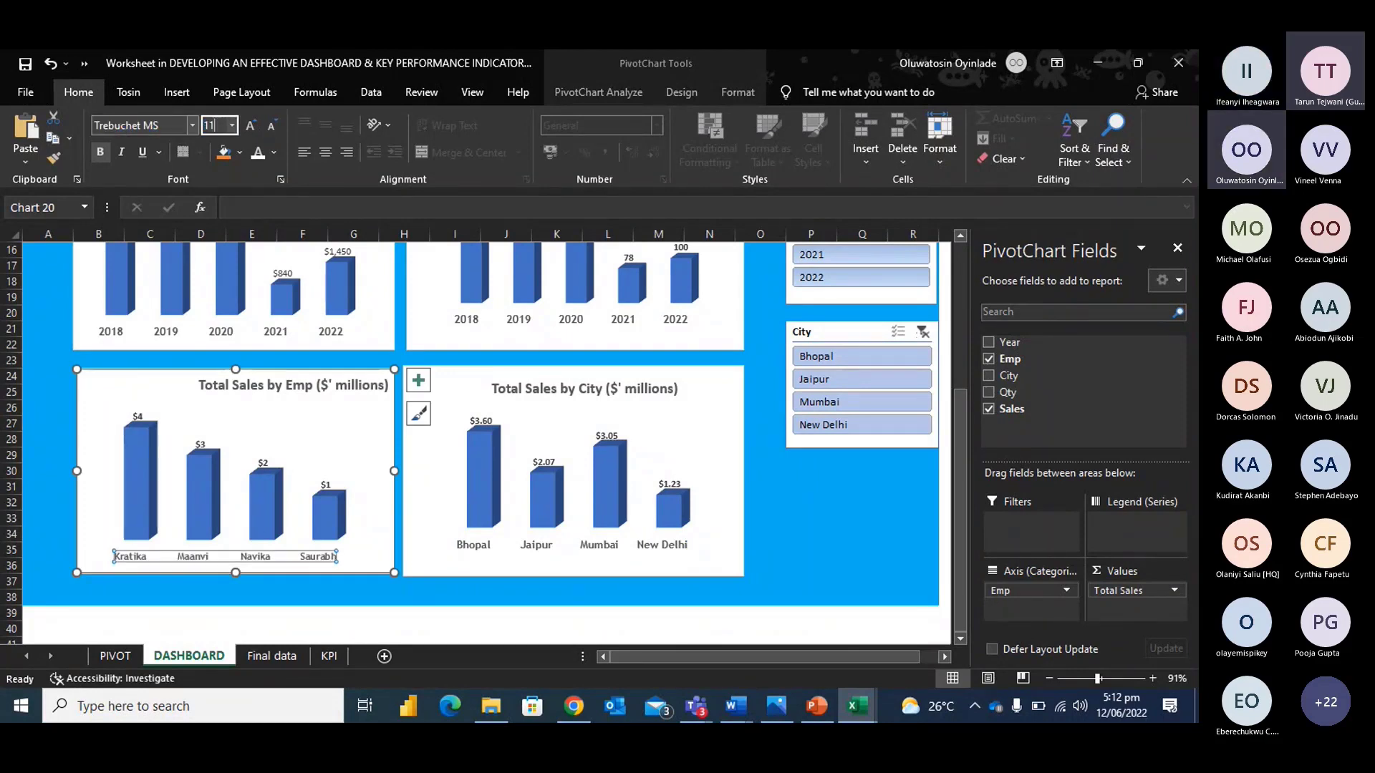
key("Return")
left_click(316, 433)
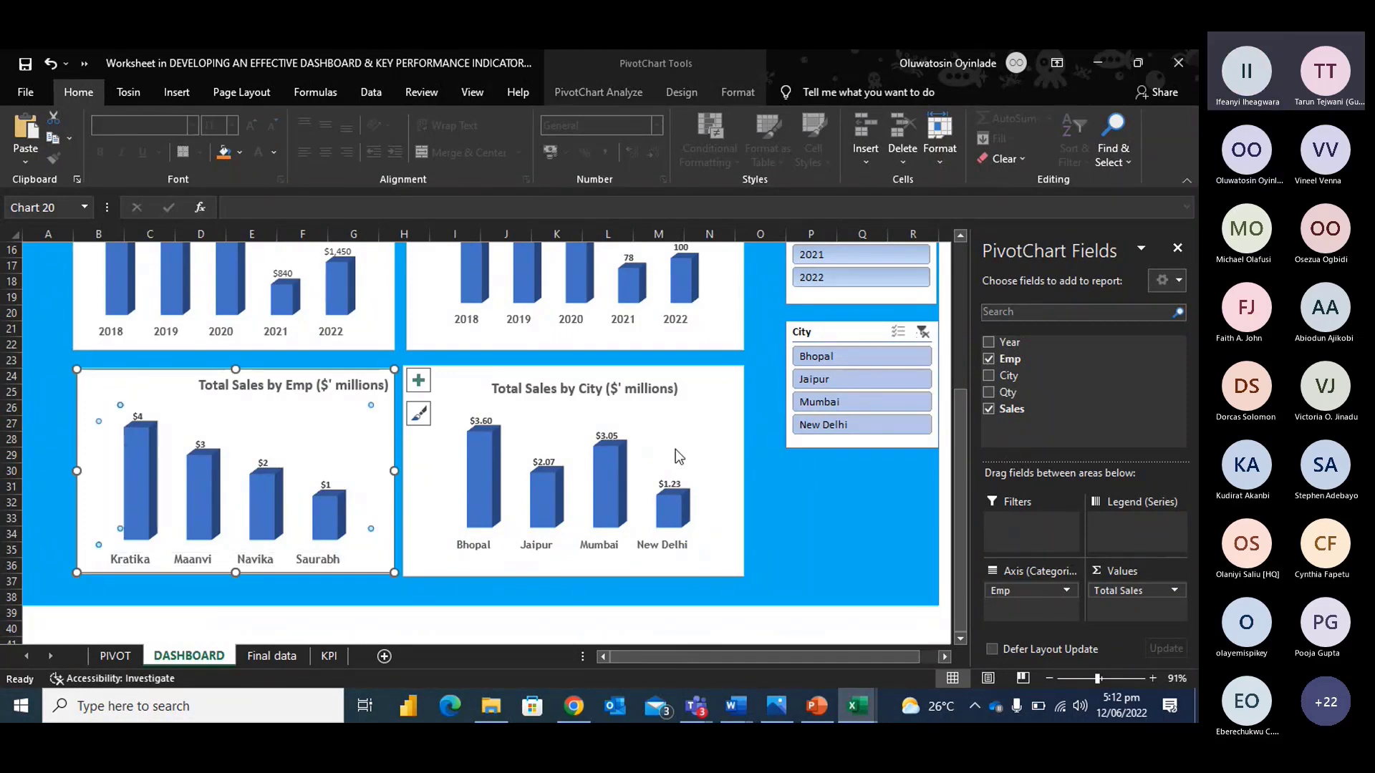
left_click(677, 430)
left_click(698, 394)
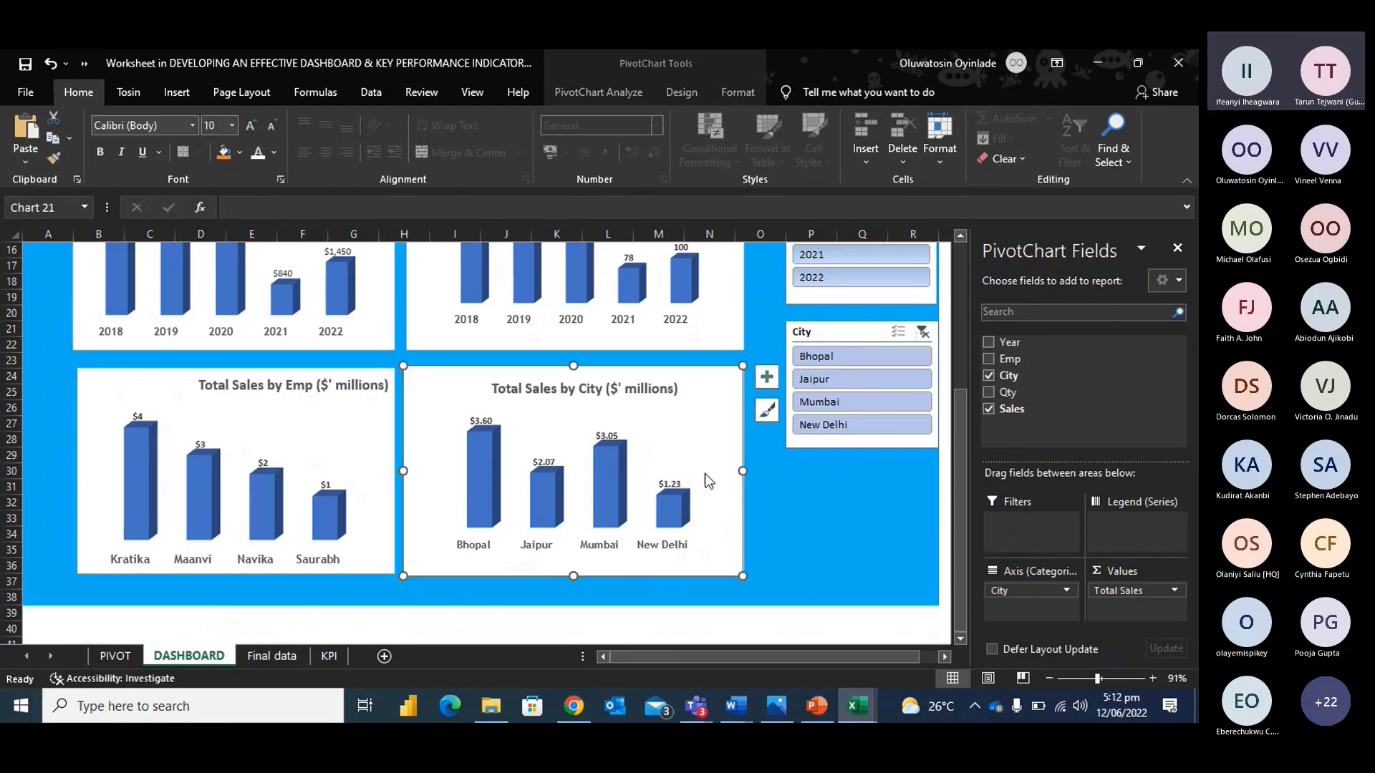
On the Final data sheet, delete the total row 32 beneath the sales table and go back to the table's start.
left_click(270, 657)
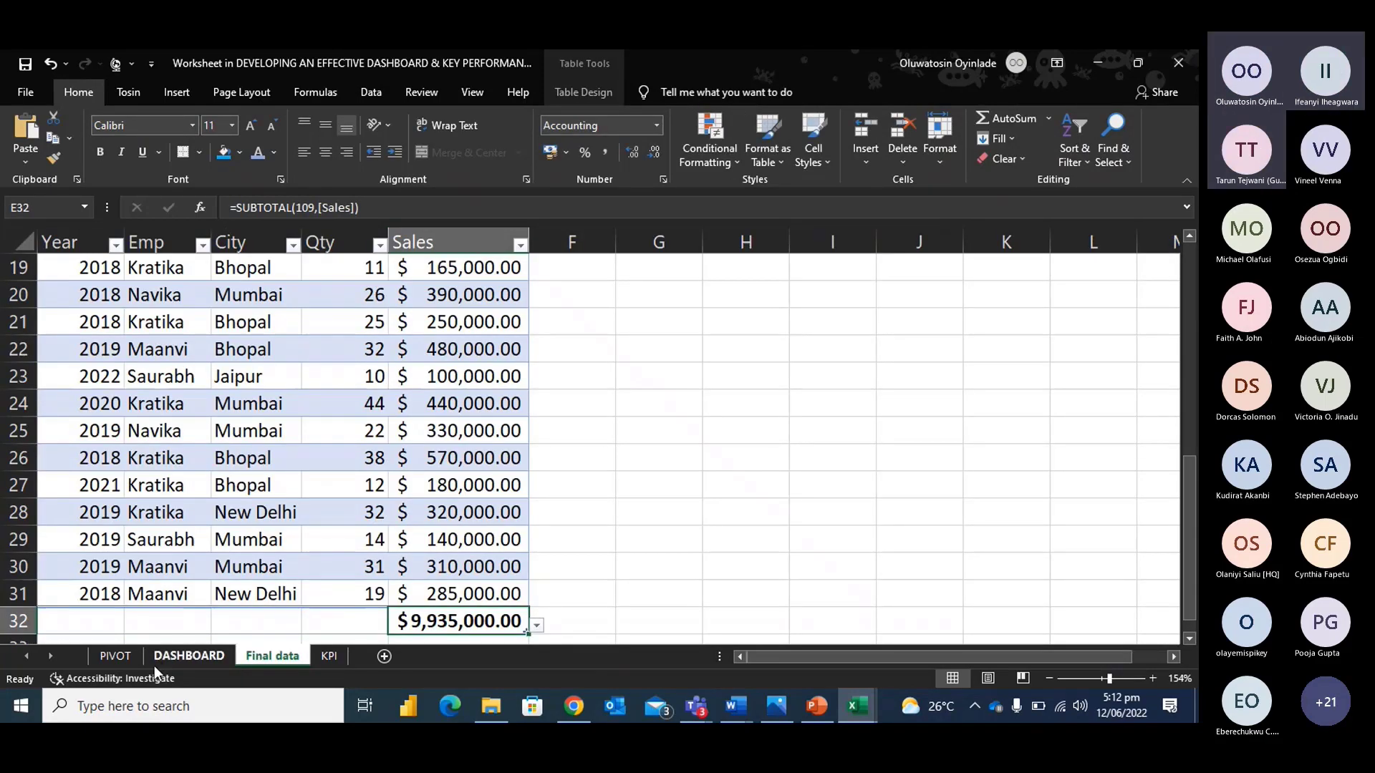
scroll(586, 525, "up", 5)
scroll(588, 527, "down", 6)
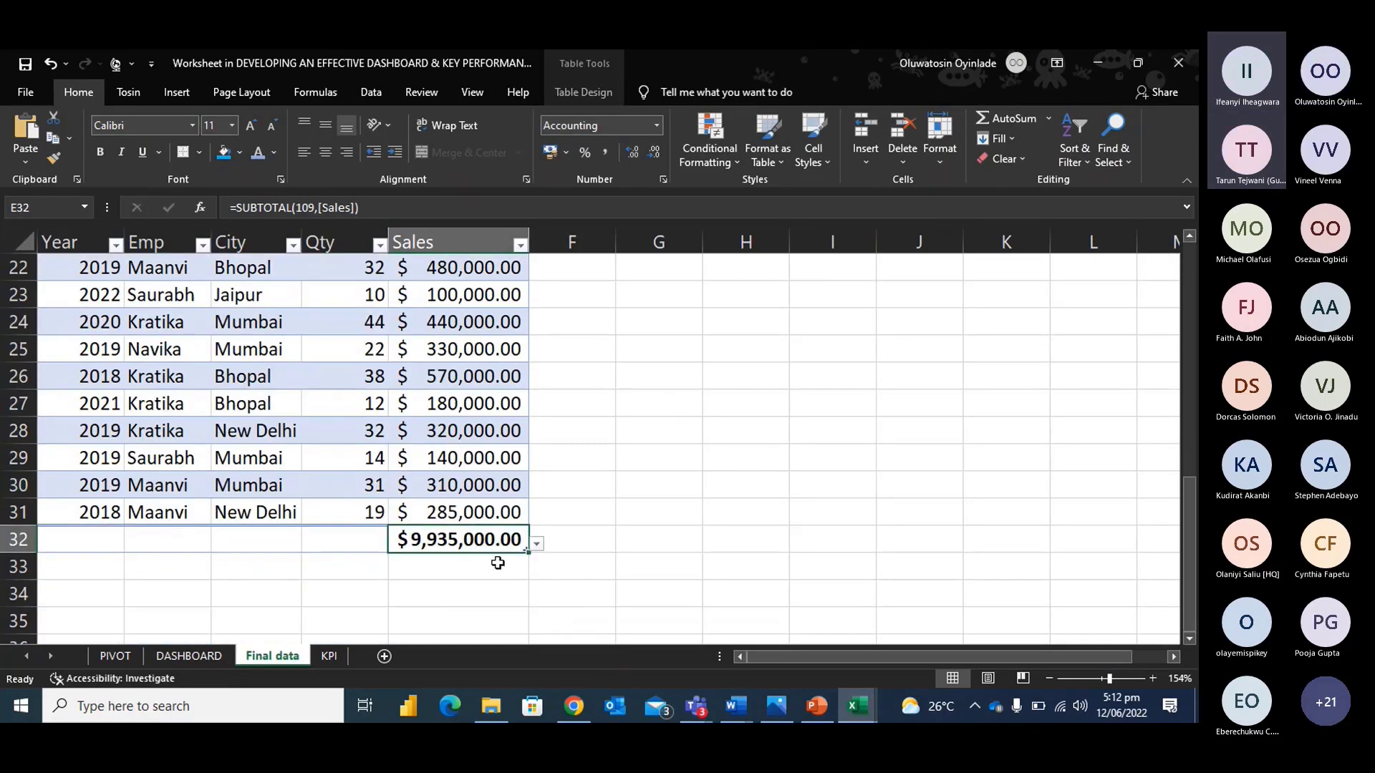
right_click(3, 536)
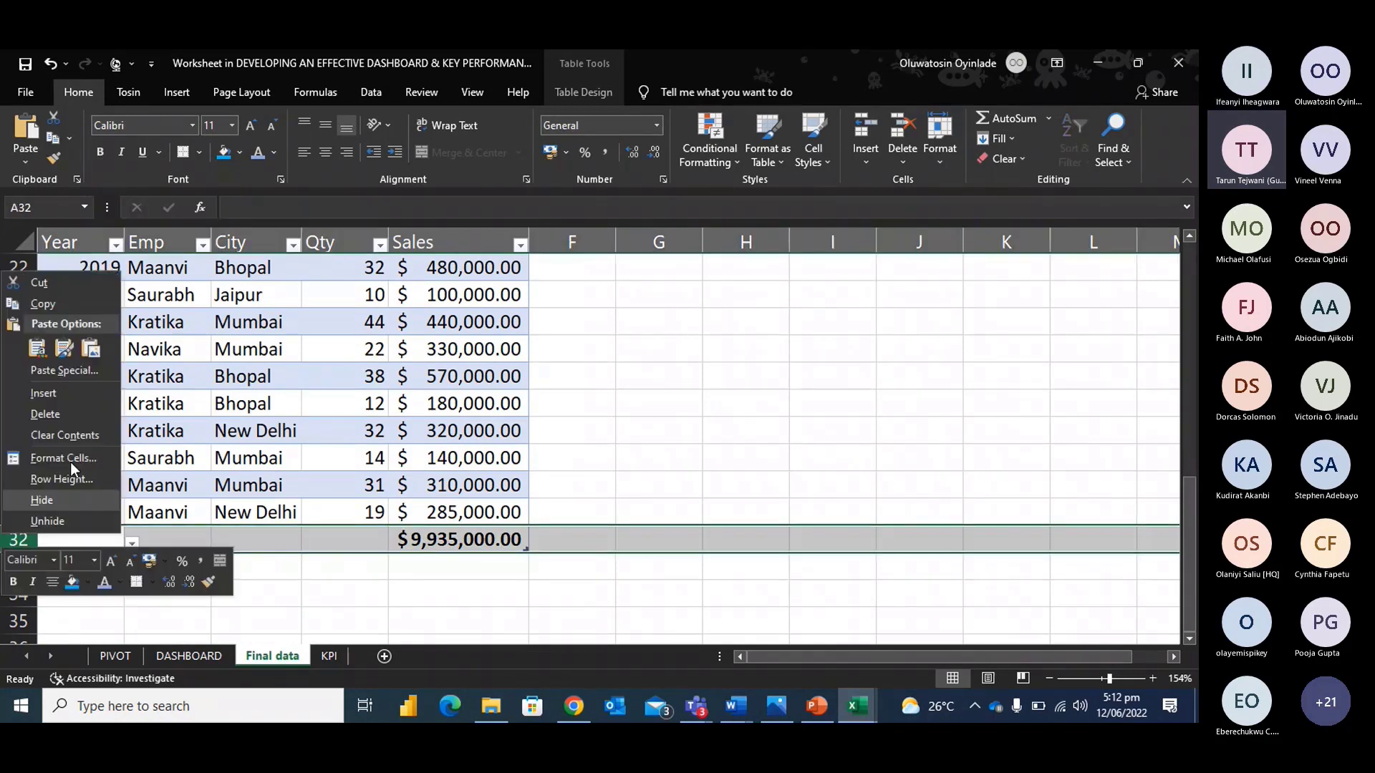
left_click(57, 414)
left_click(516, 490)
scroll(528, 511, "up", 7)
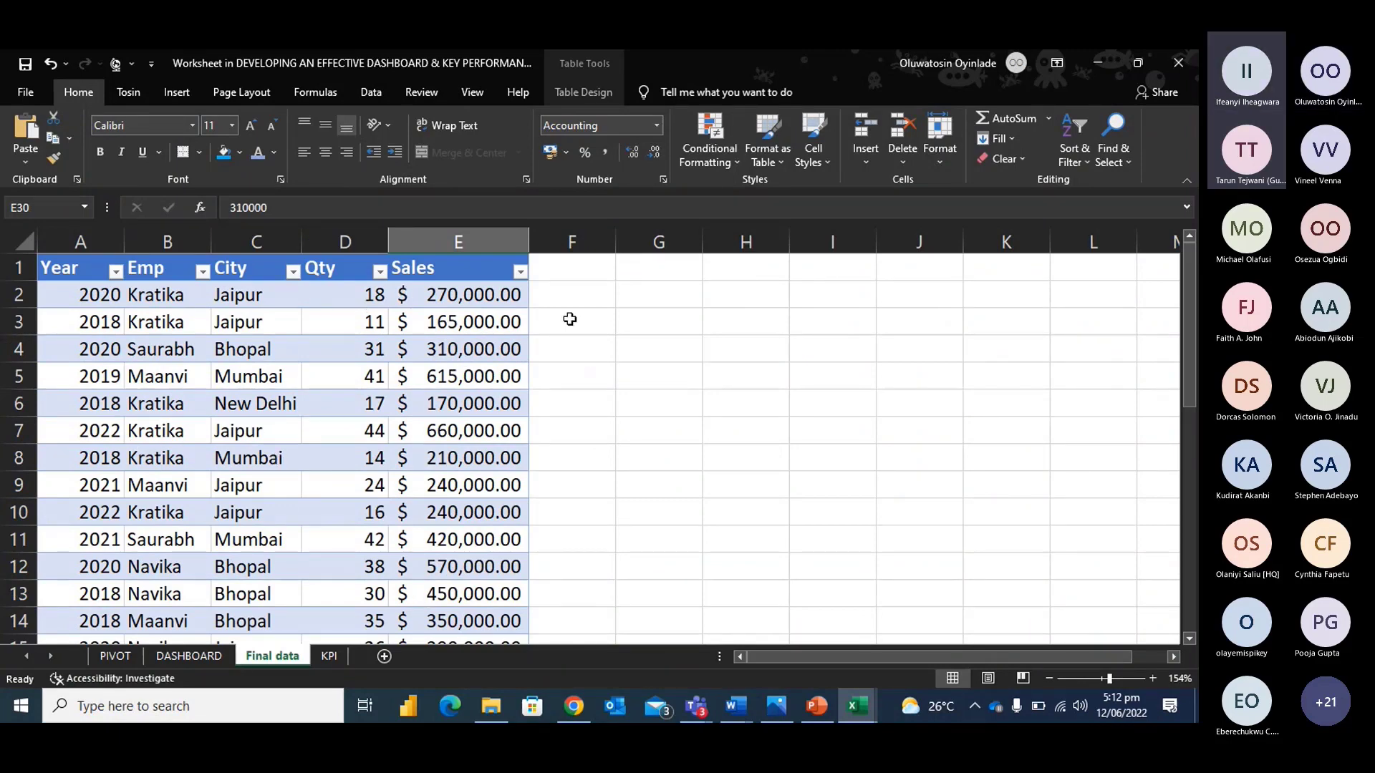
left_click(920, 295)
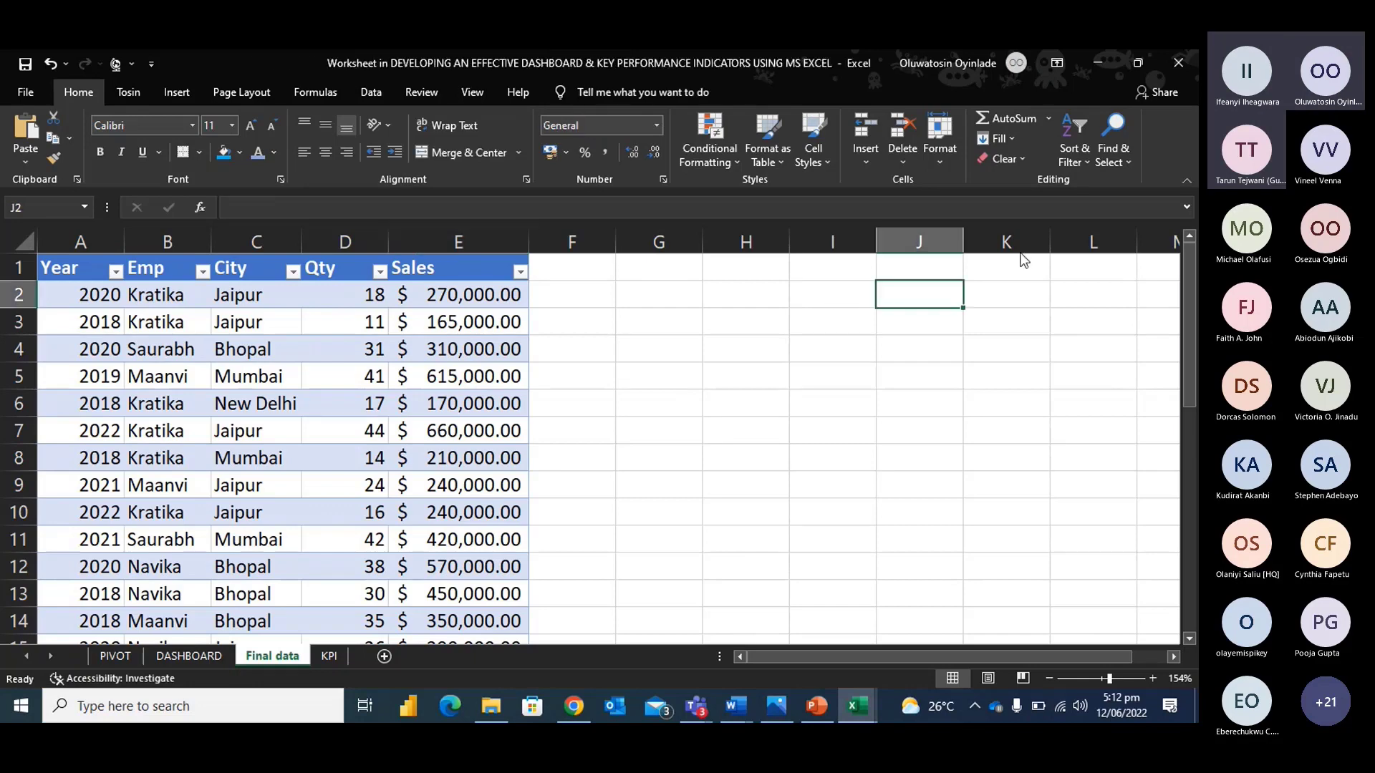
left_click(907, 291)
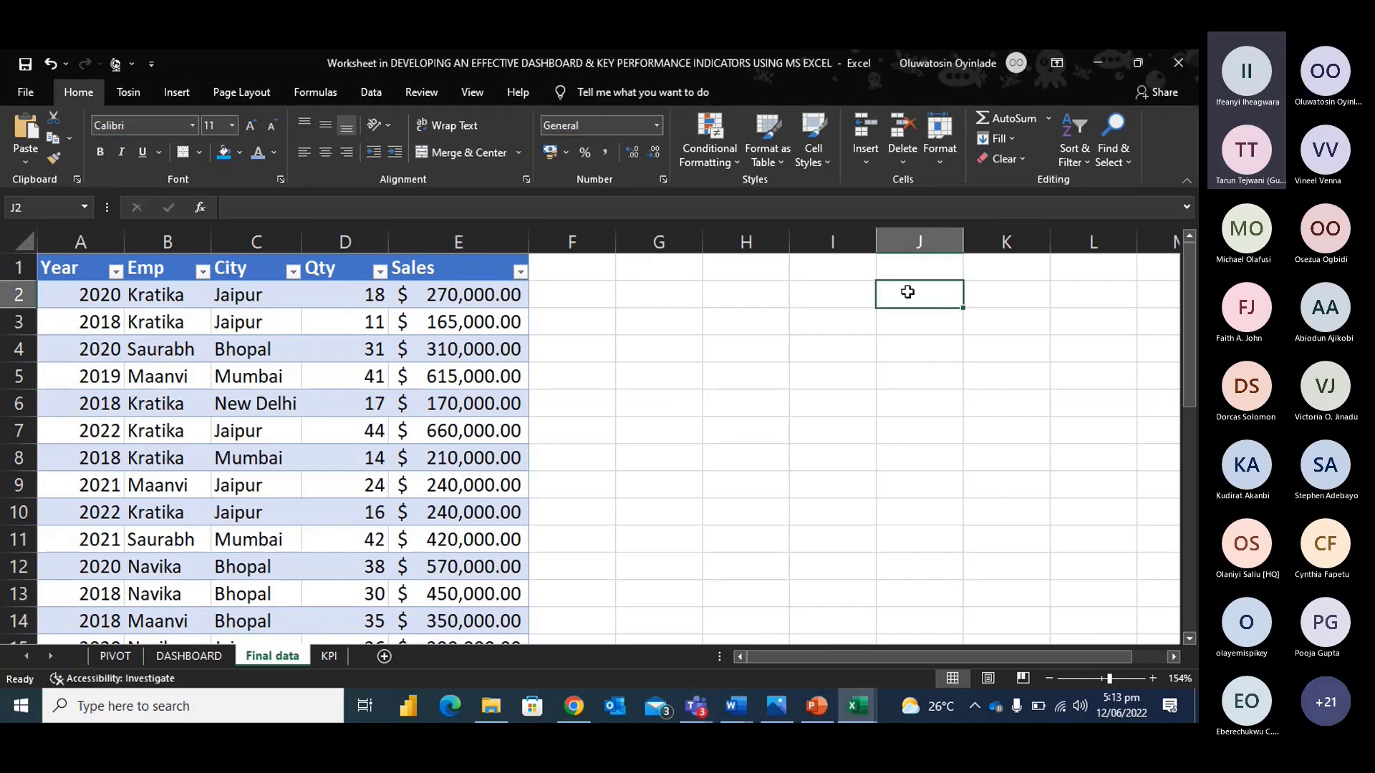
In cell J1 of the Final data sheet, enter a SUM formula that totals the entire Sales column E.
key("Up")
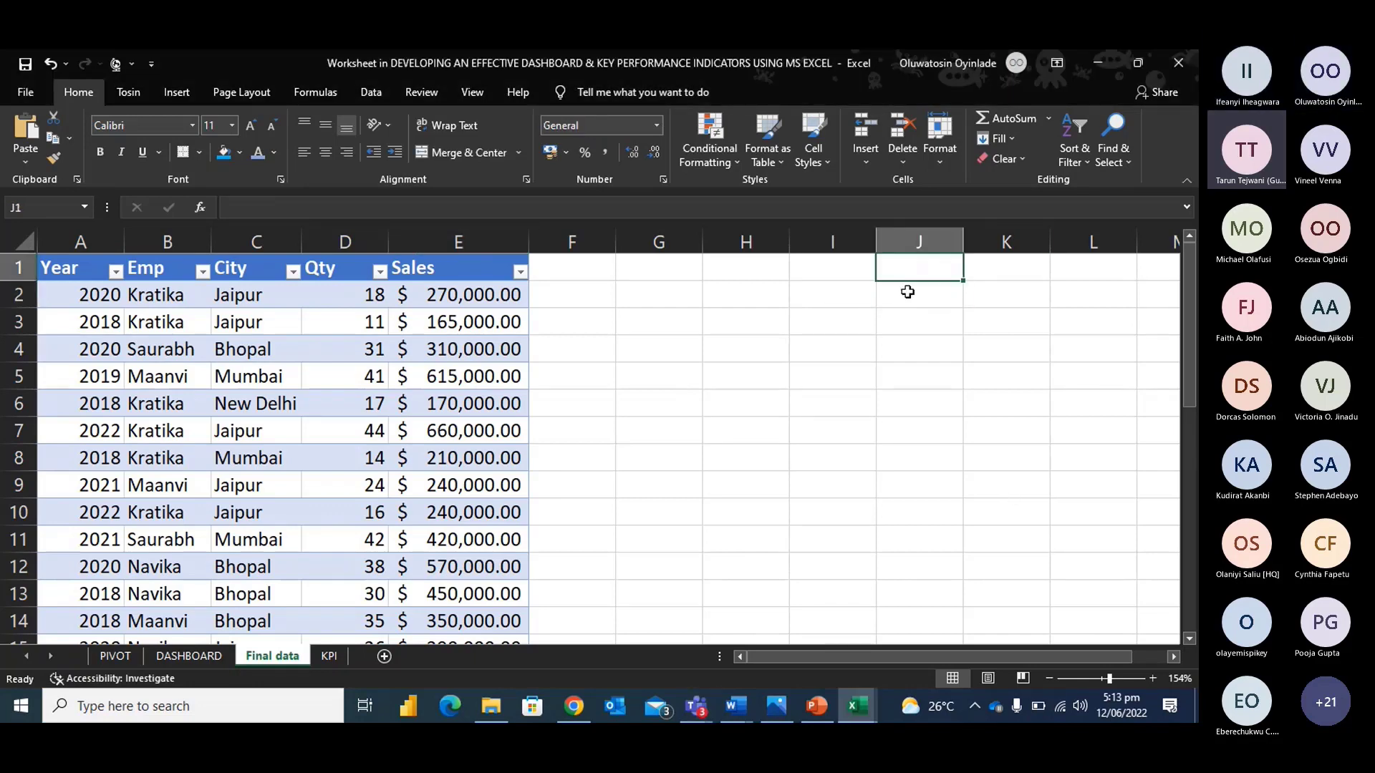
type("=")
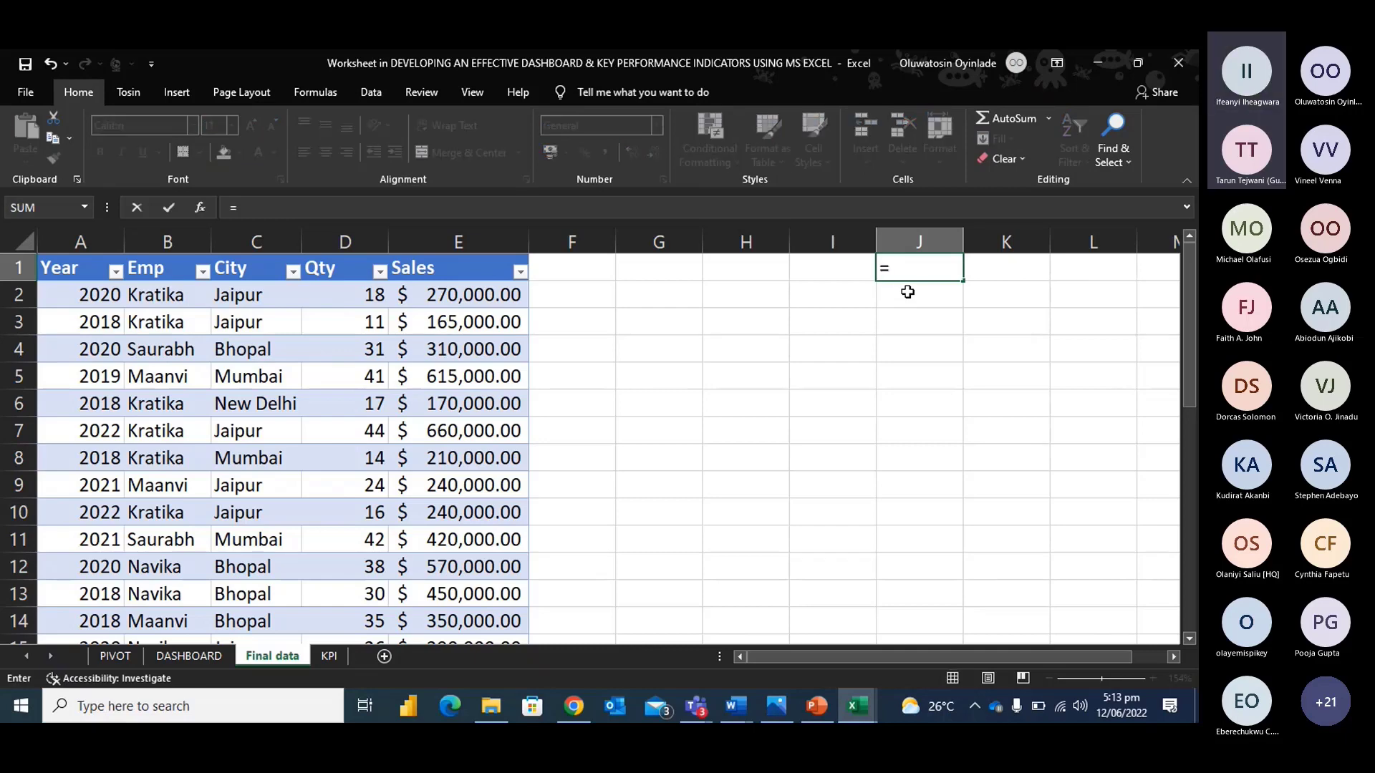
type("sim")
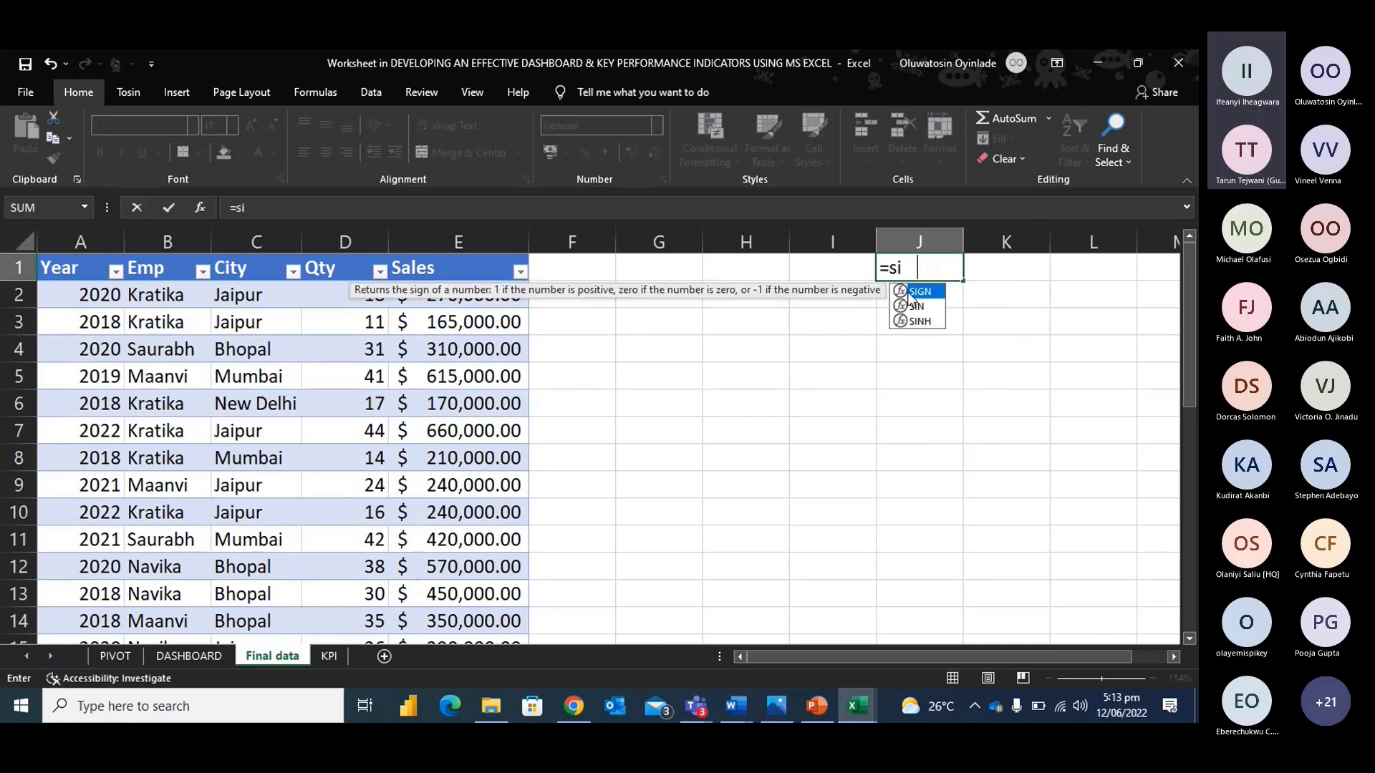
key("BackSpace")
key("BackSpace")
type("um(")
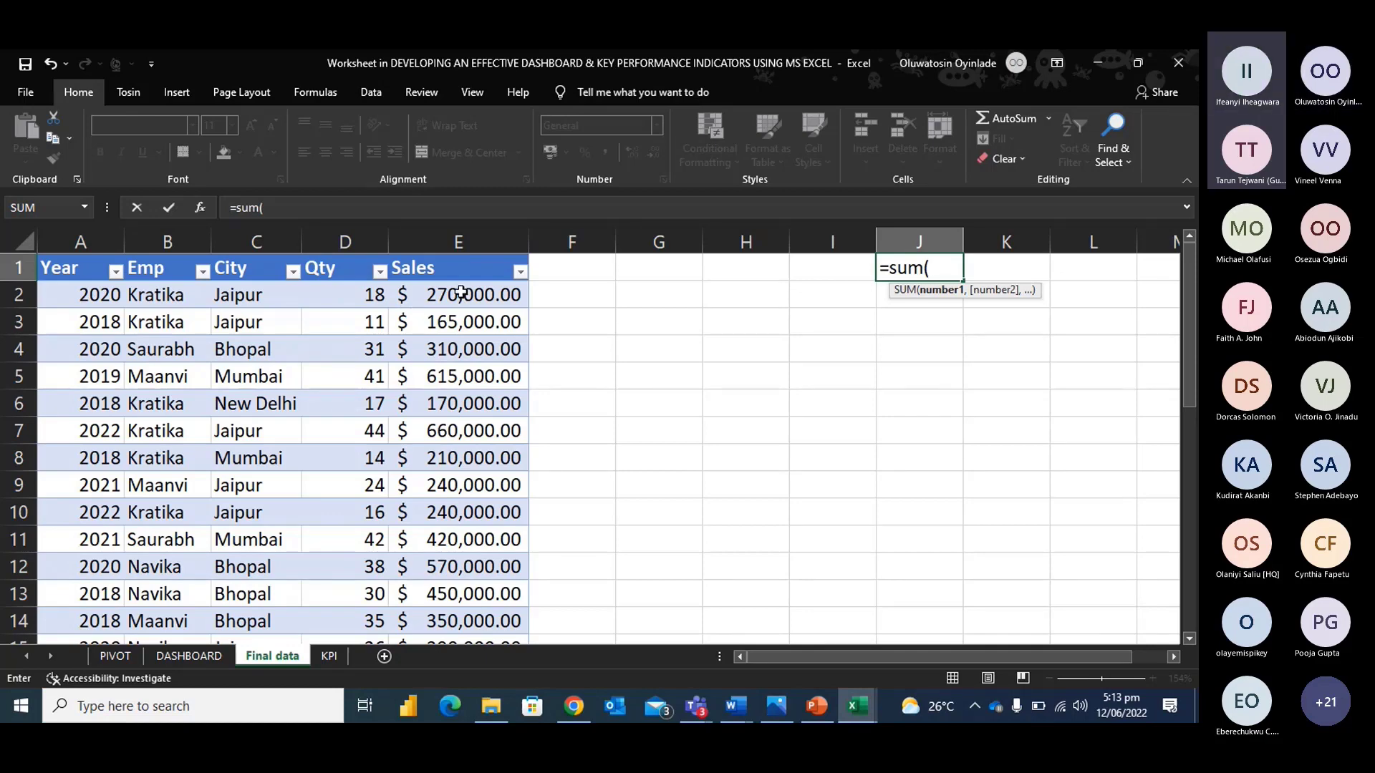
left_click(475, 247)
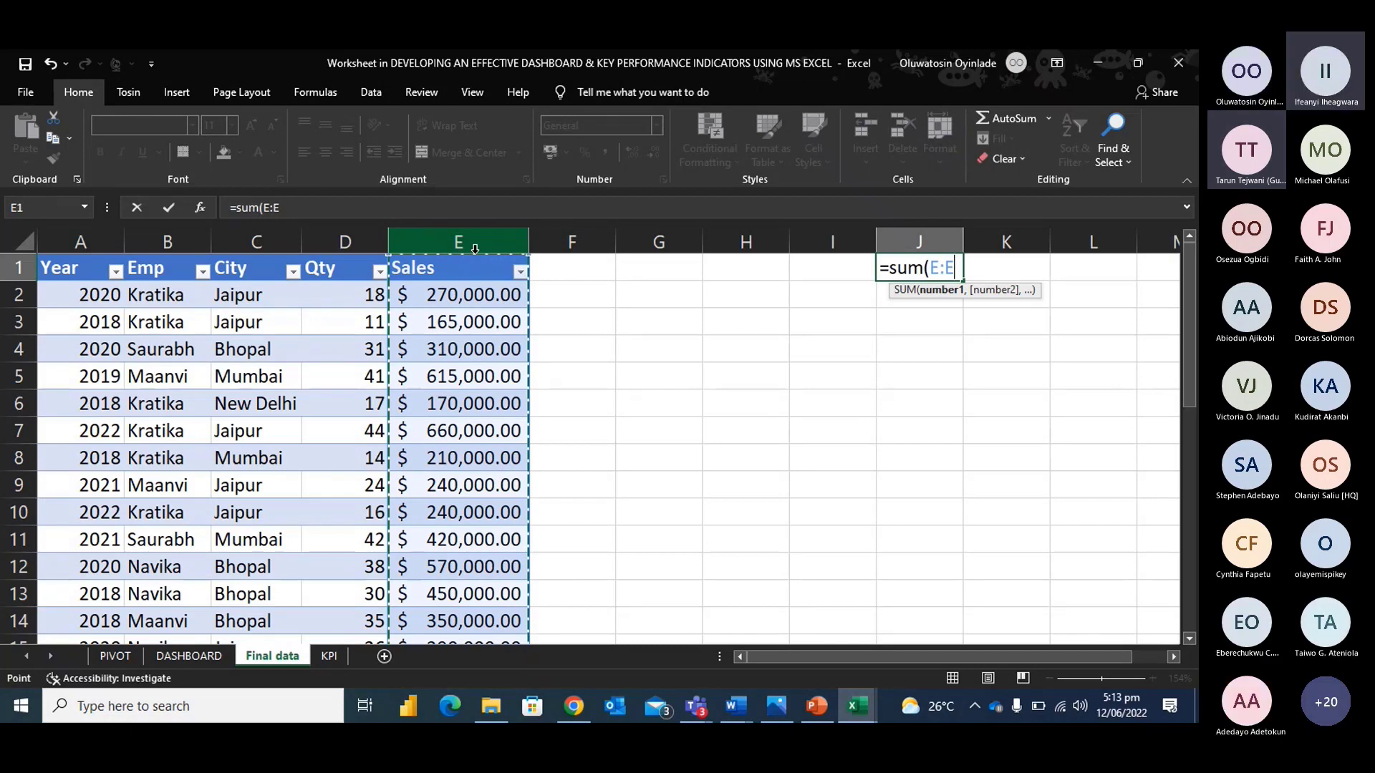
type(")")
key("Return")
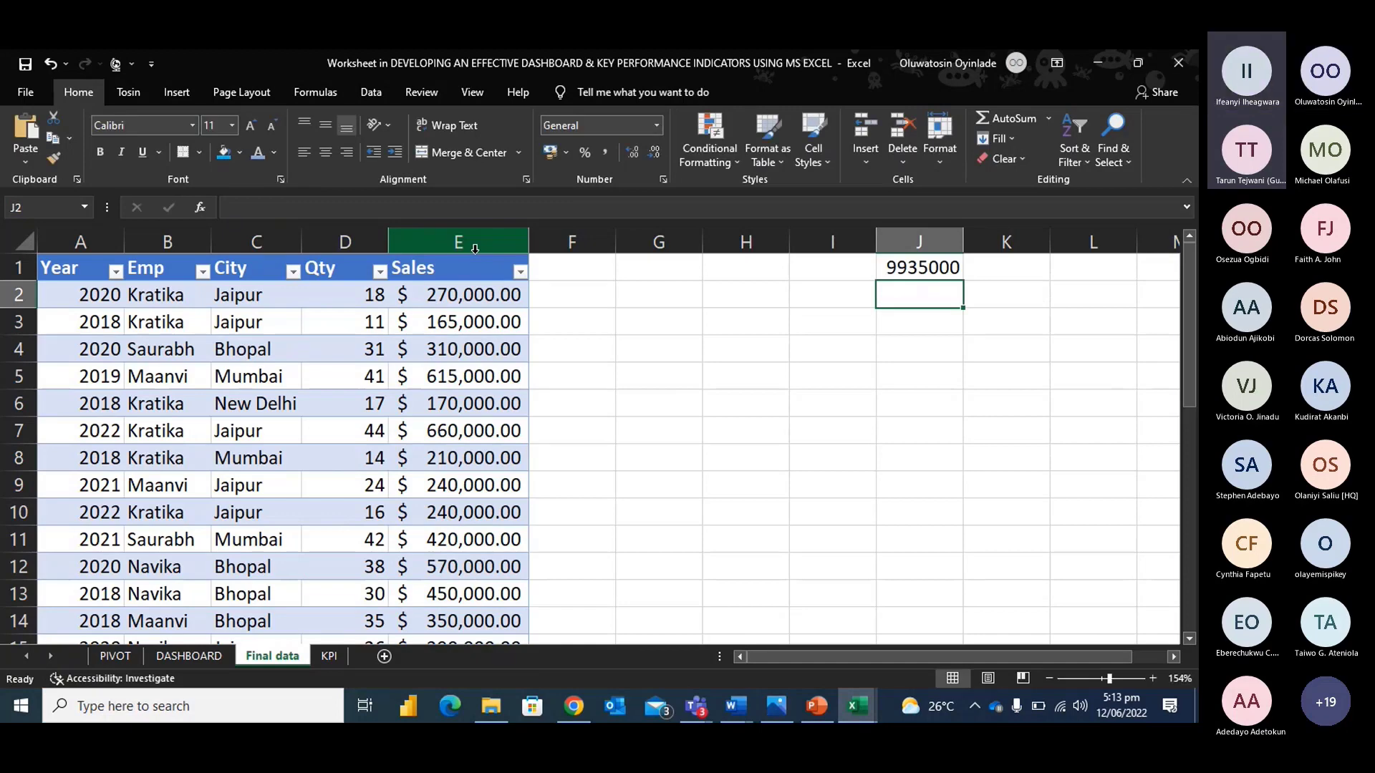
On the DASHBOARD sheet, draw a rounded rectangle about 1.57 cm high and 5.03 cm wide above the Year slicer.
left_click(325, 658)
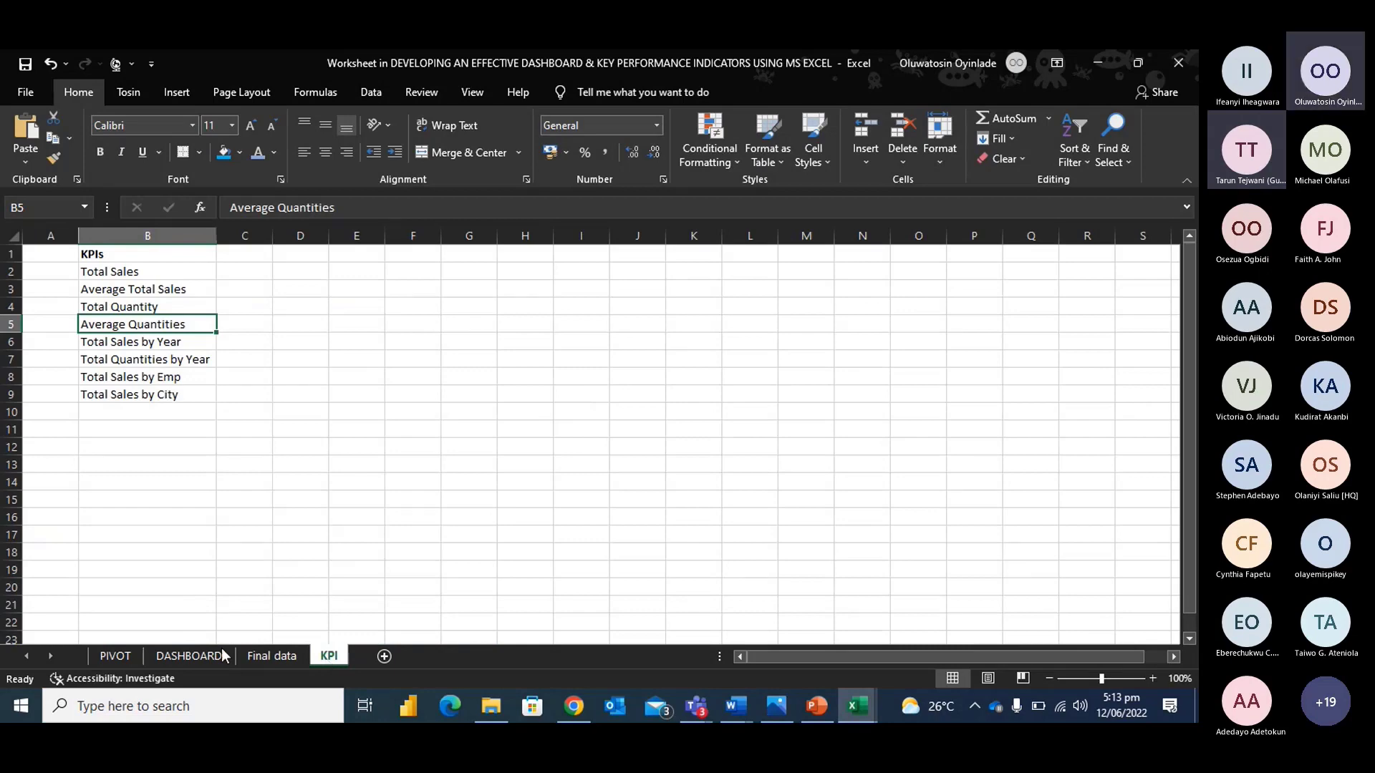
left_click(189, 655)
scroll(725, 329, "up", 5)
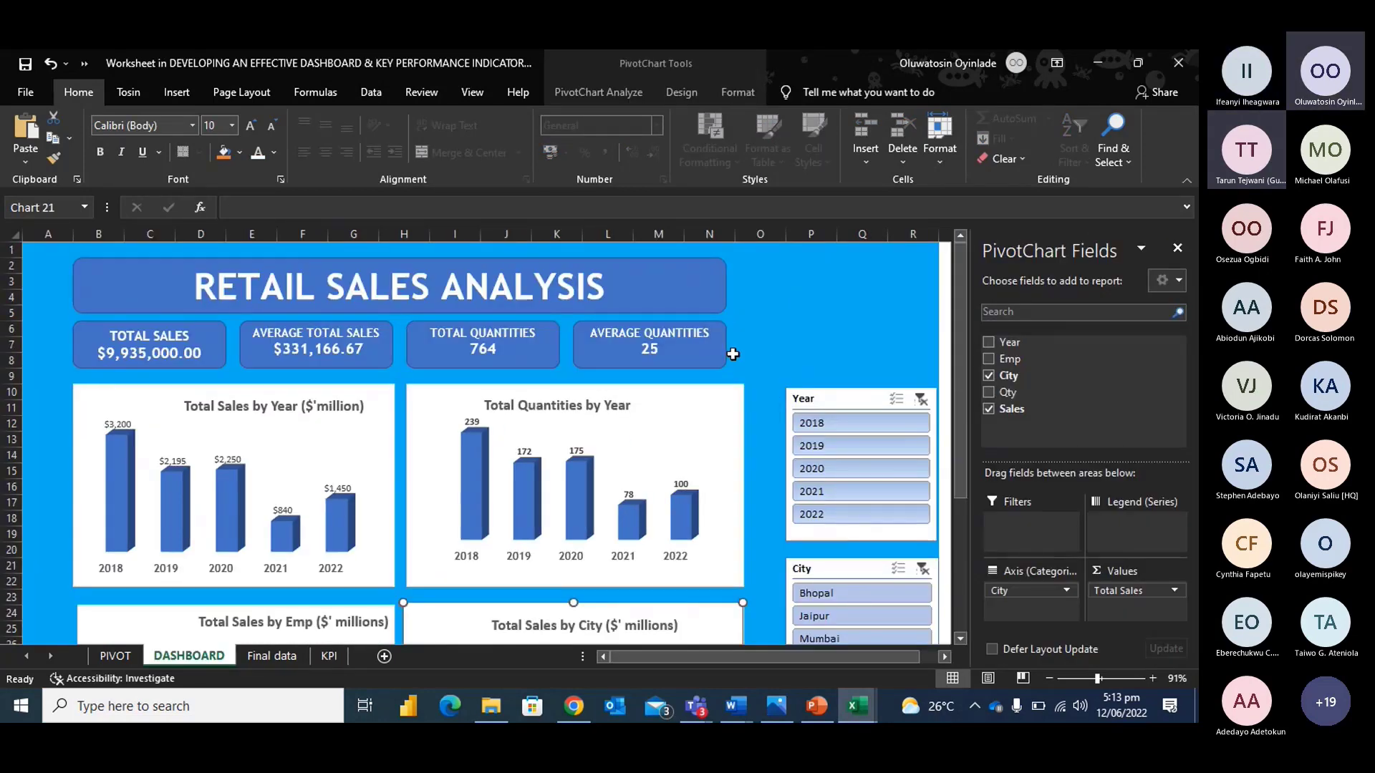
left_click(725, 356)
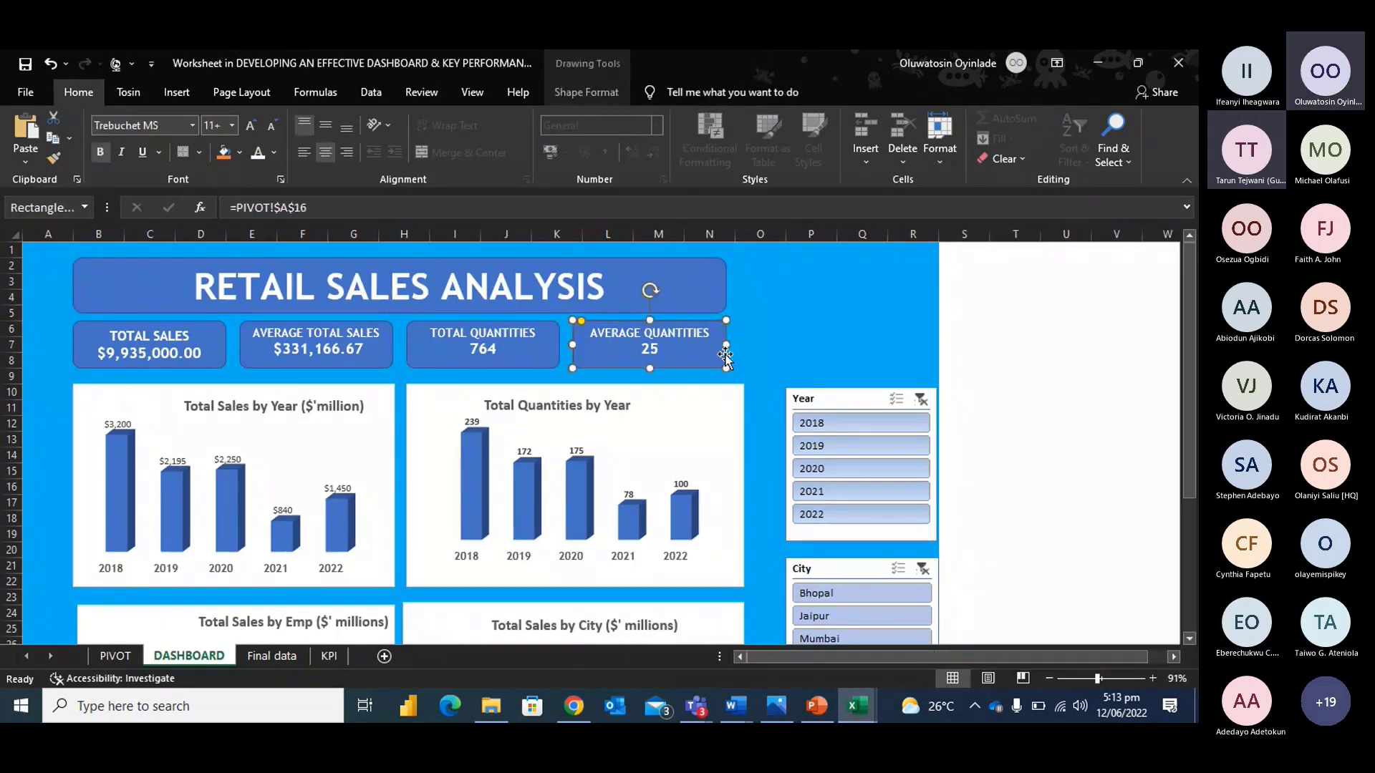
left_click(759, 331)
left_click(180, 92)
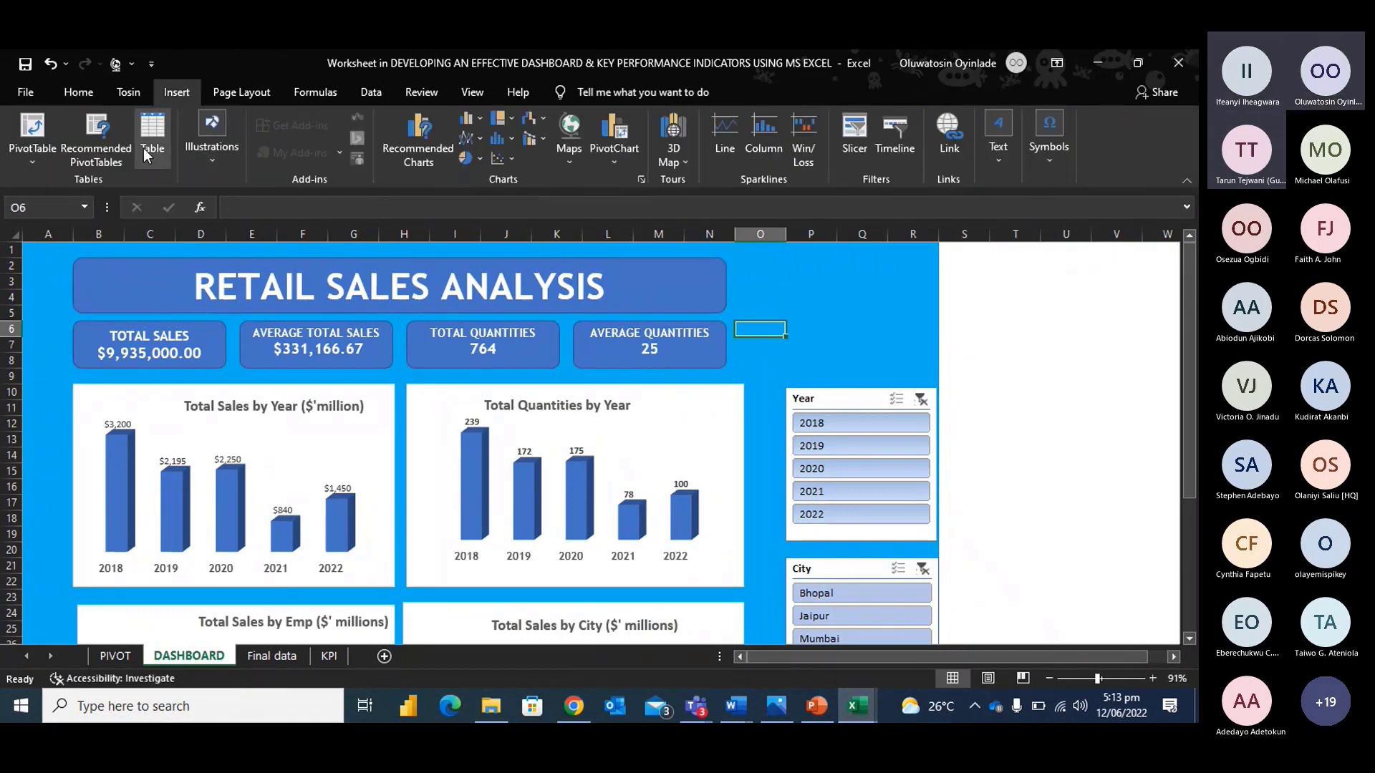
left_click(217, 158)
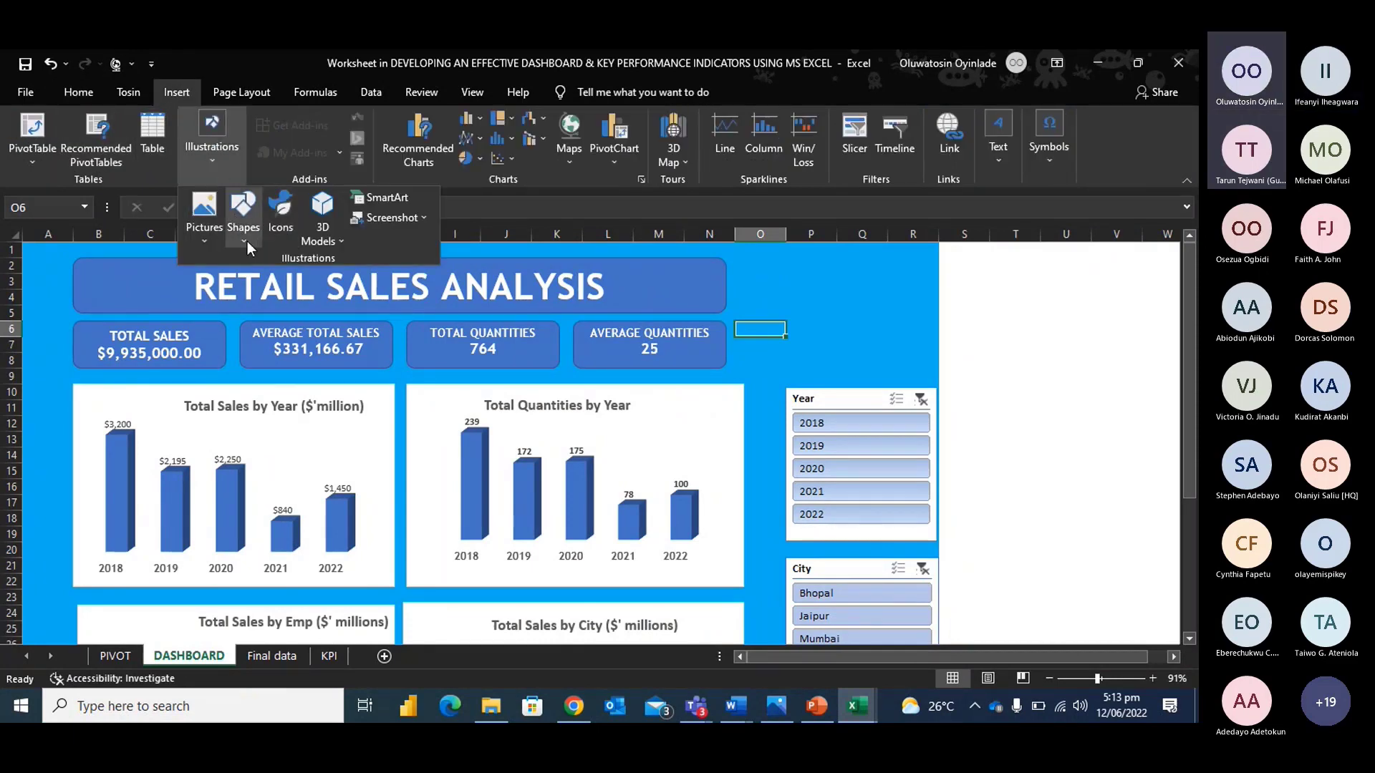
left_click(245, 236)
left_click(253, 369)
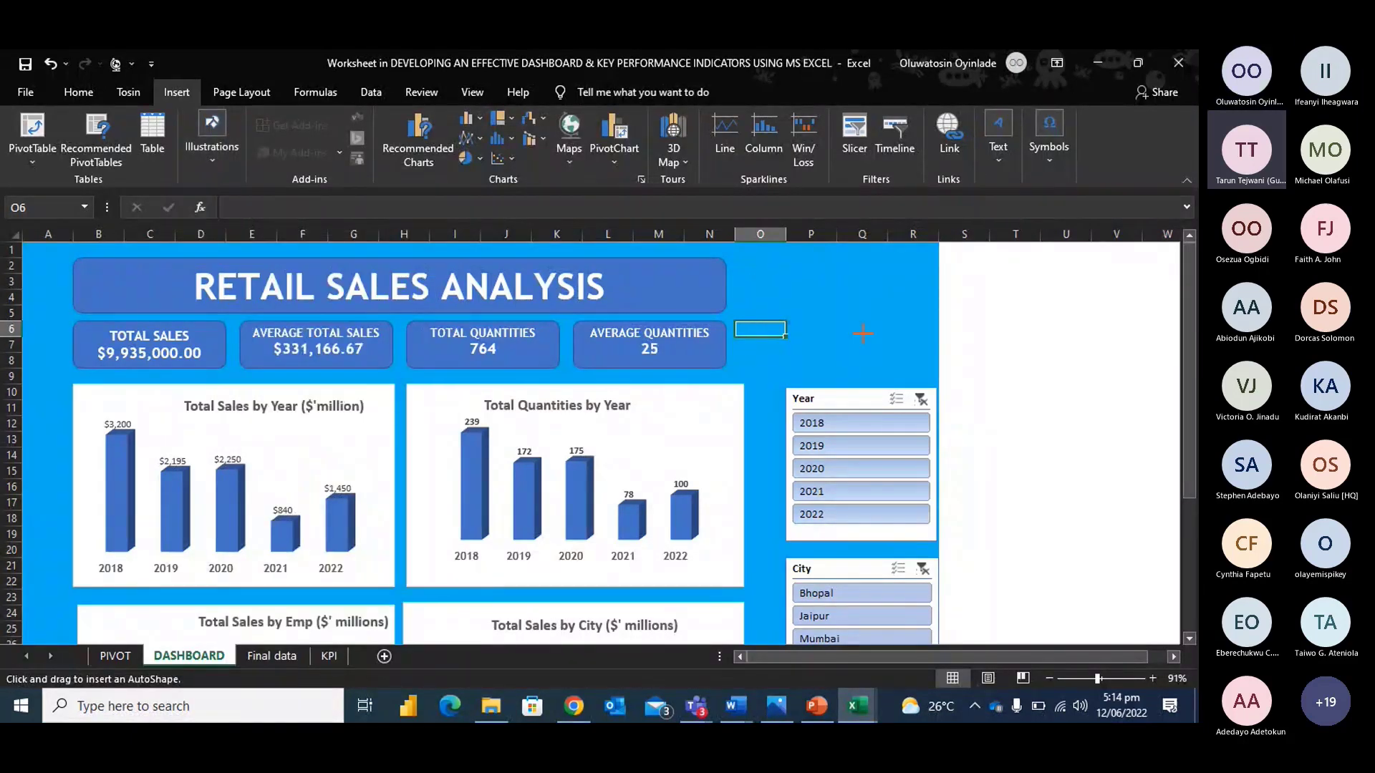
left_click_drag(785, 321, 918, 370)
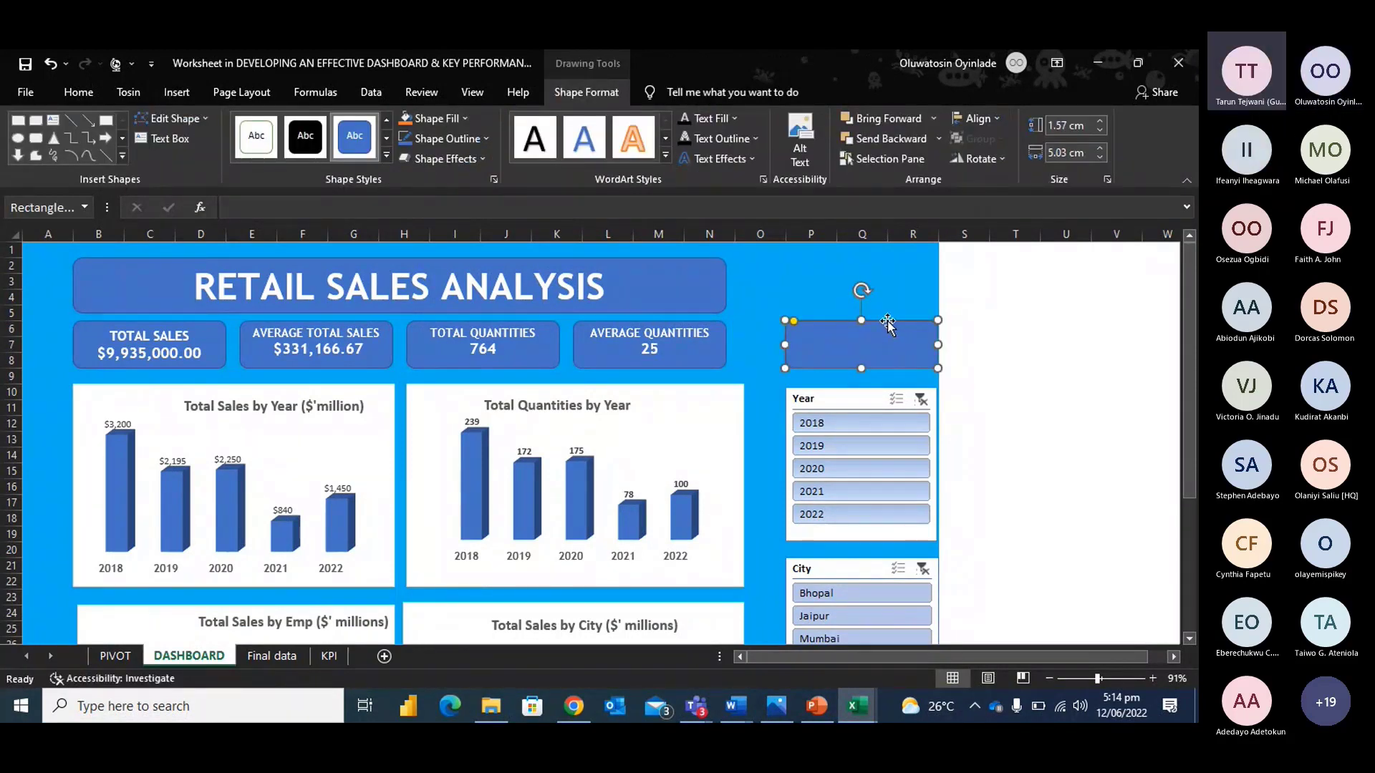
Link the rounded rectangle above the Year slicer to cell J1 of the Final data sheet.
left_click(241, 209)
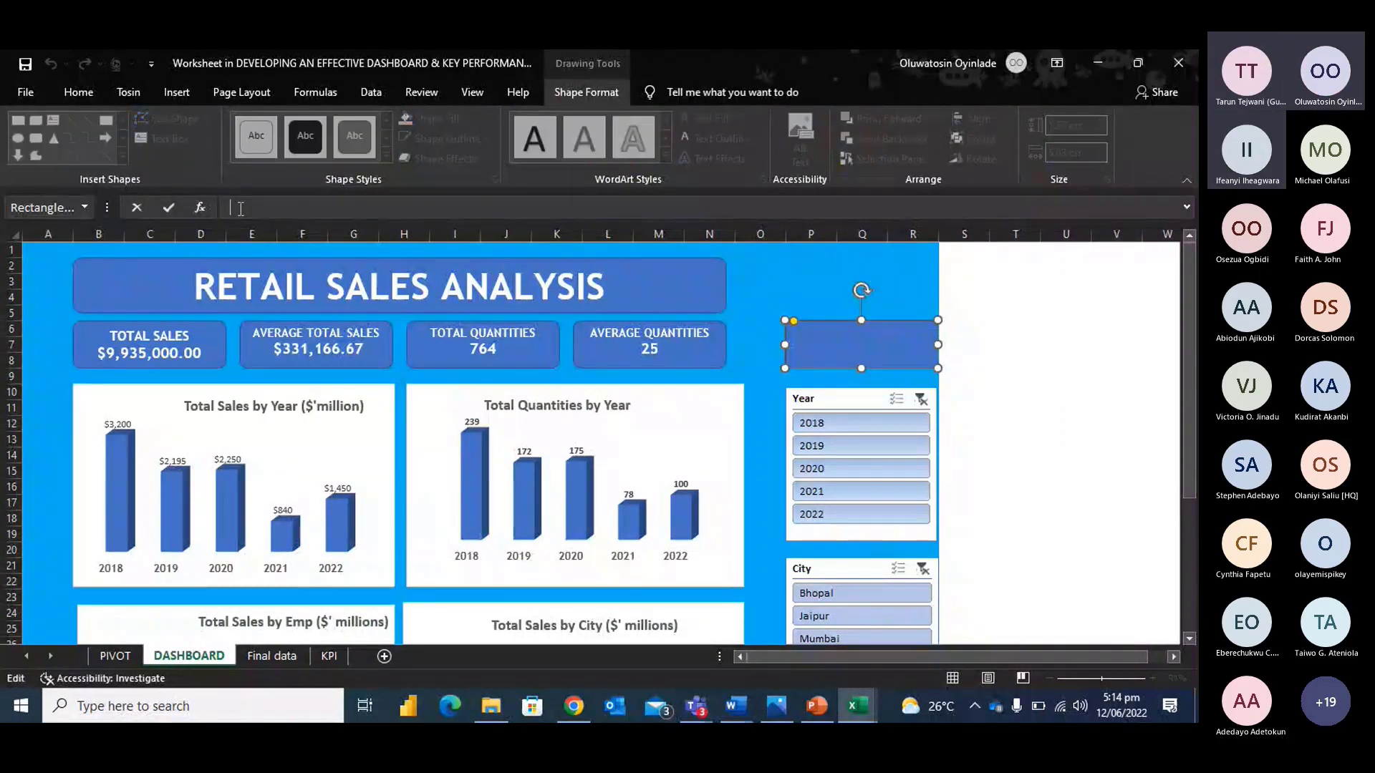
type("=")
left_click(272, 655)
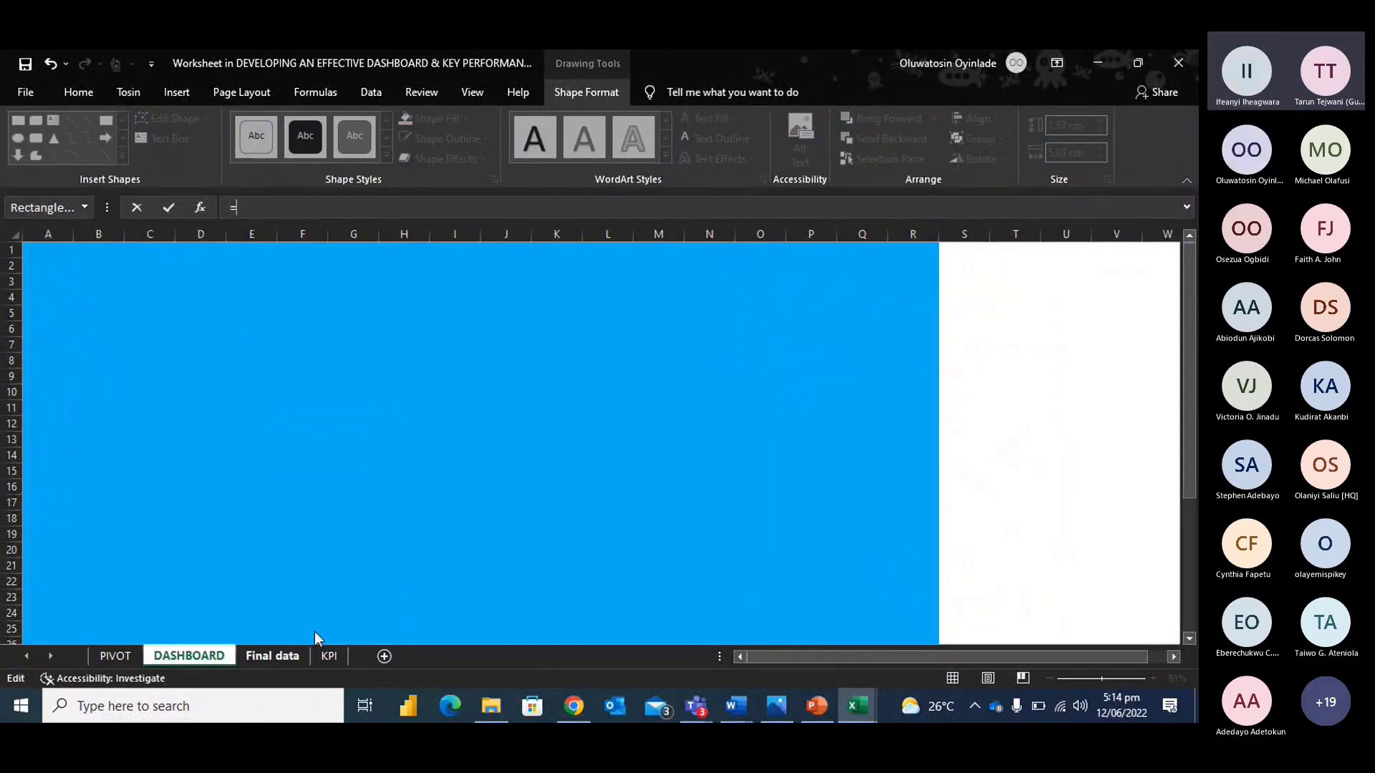
left_click(911, 265)
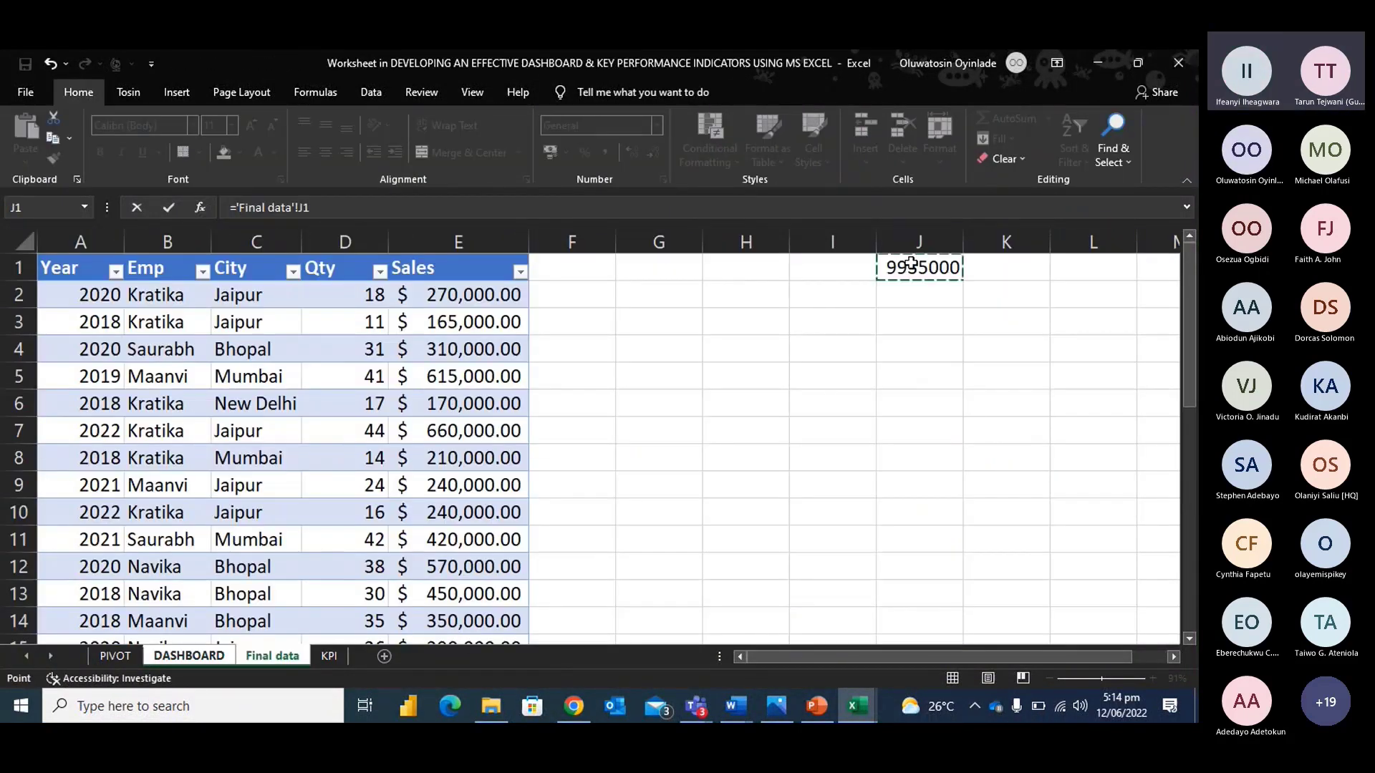
key("Return")
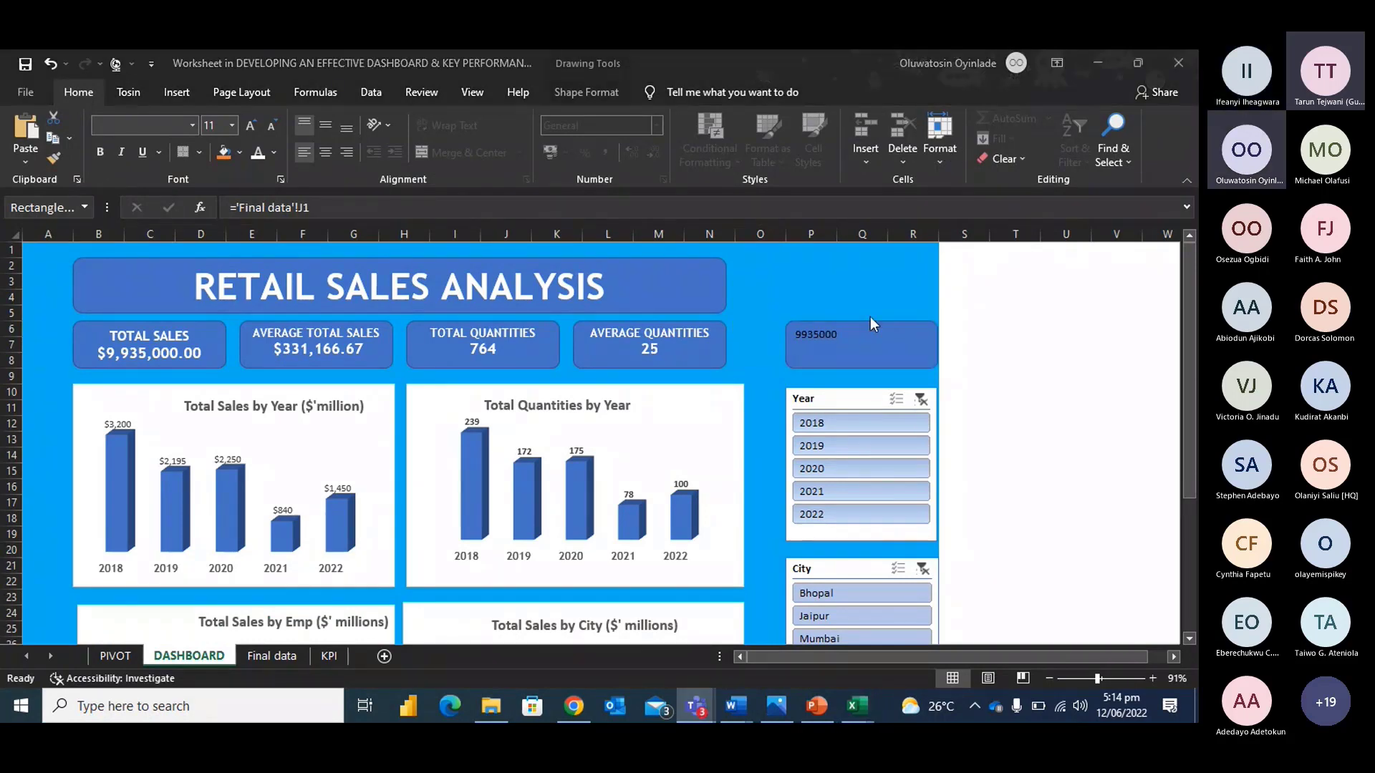
Delete the rounded rectangle above the Year slicer.
left_click(853, 342)
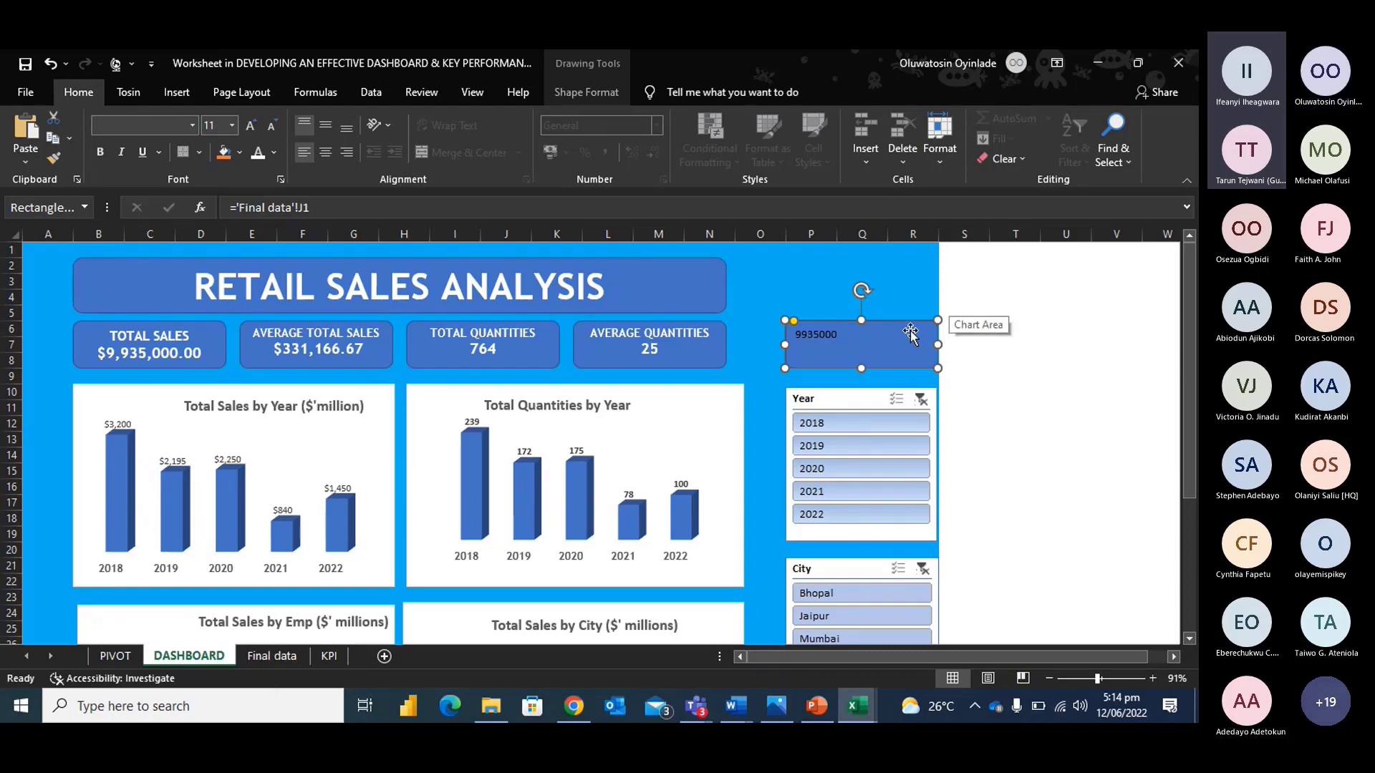
key("Delete")
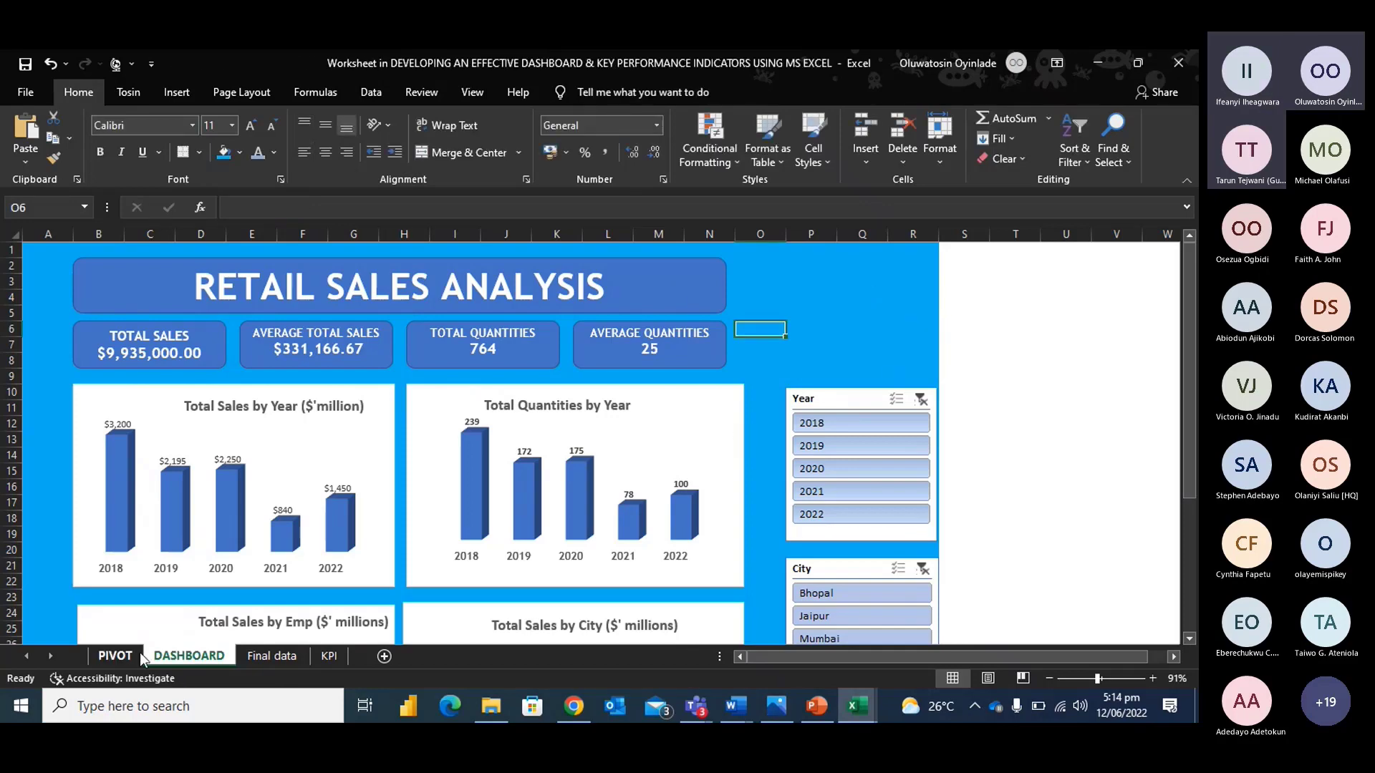
left_click(272, 657)
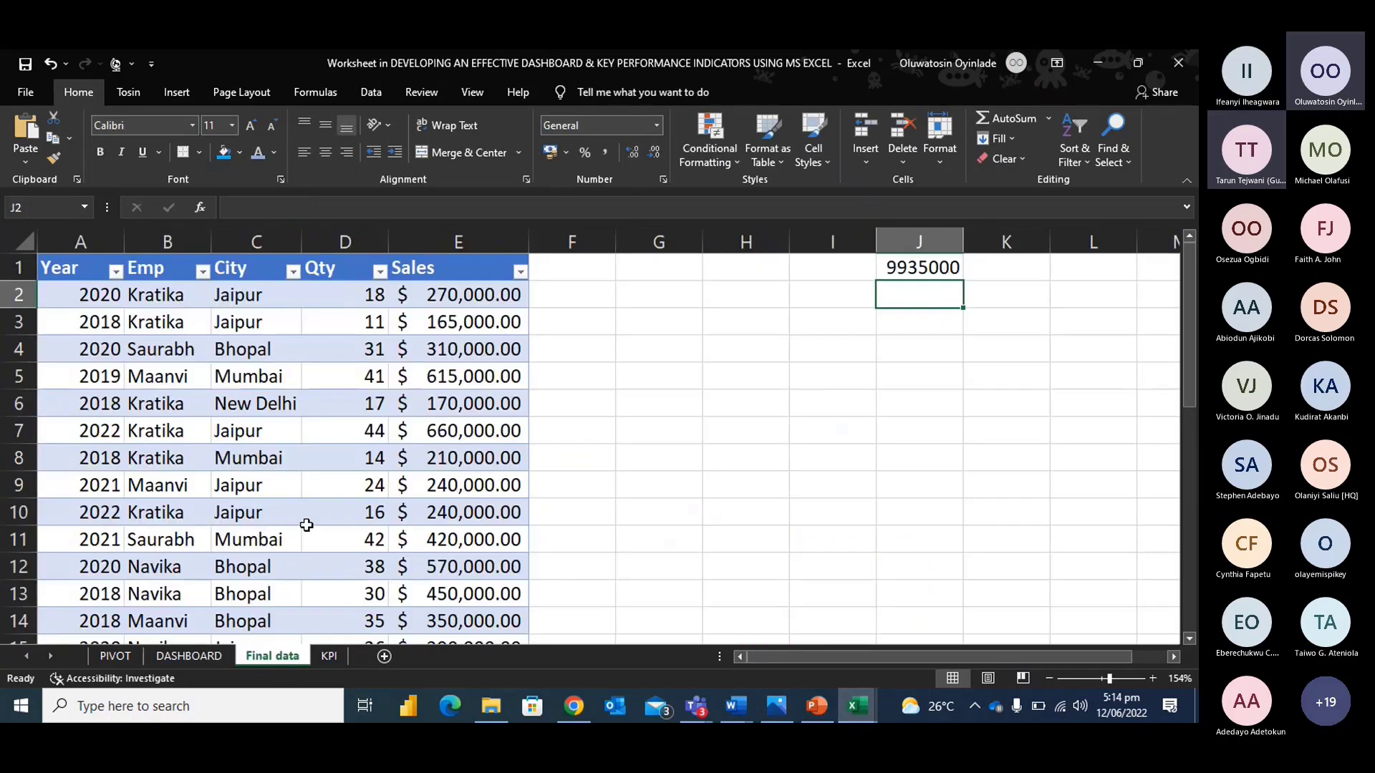
scroll(306, 524, "down", 6)
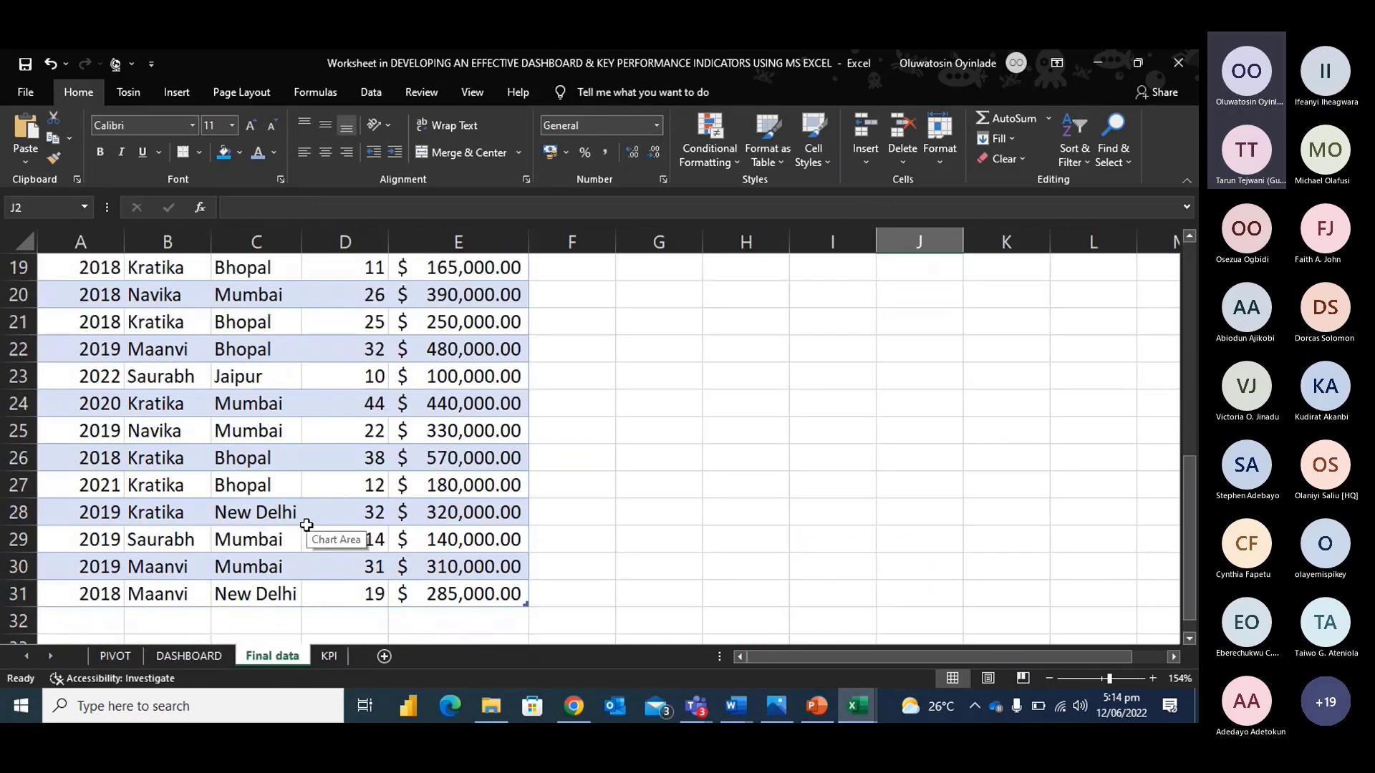
left_click(205, 655)
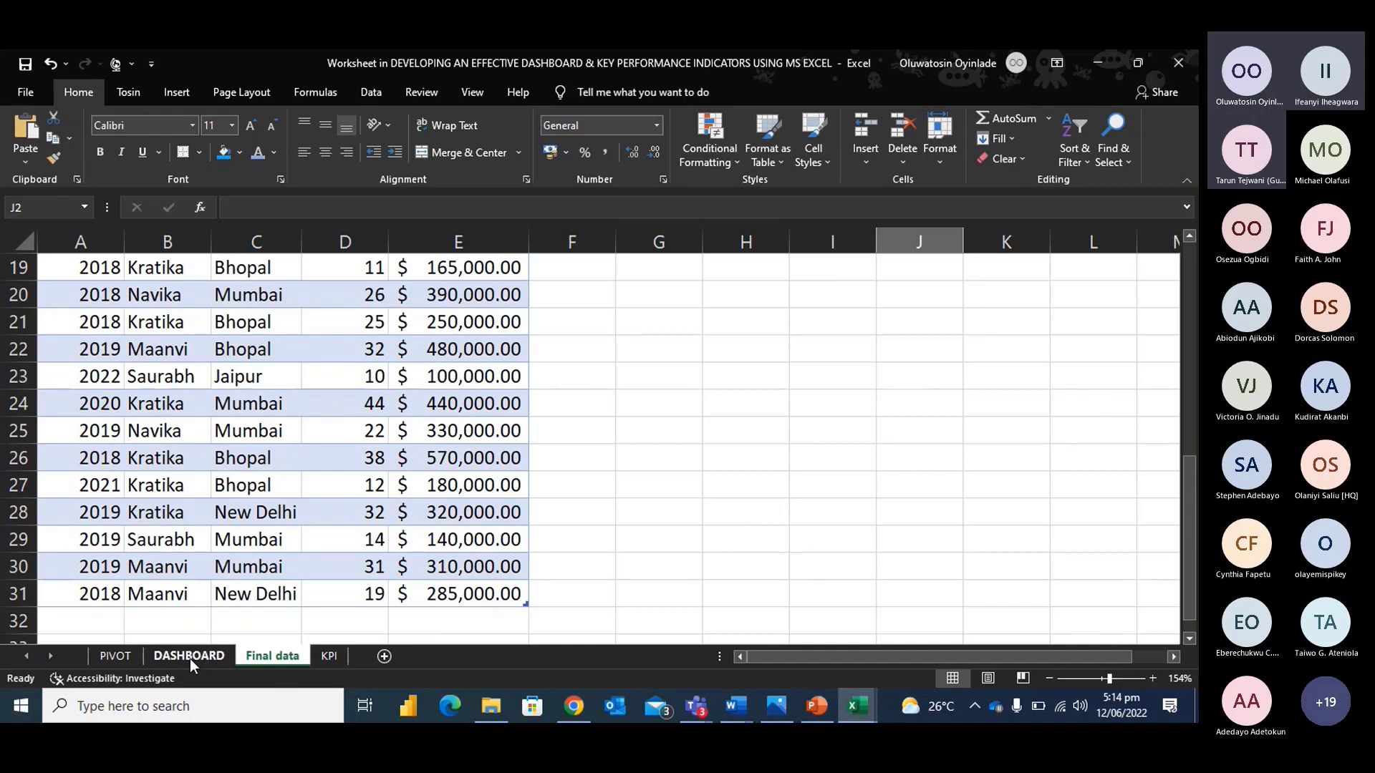
scroll(721, 451, "down", 7)
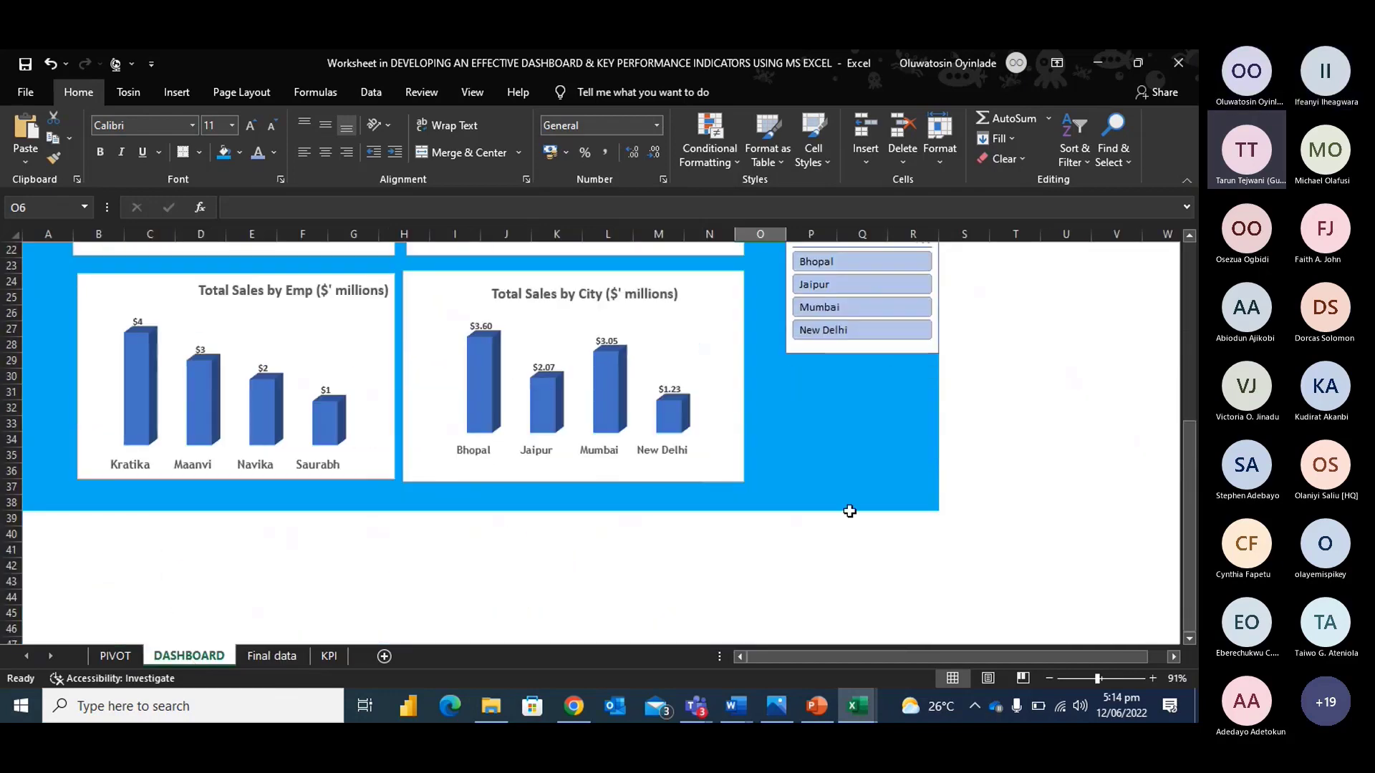
scroll(880, 516, "up", 7)
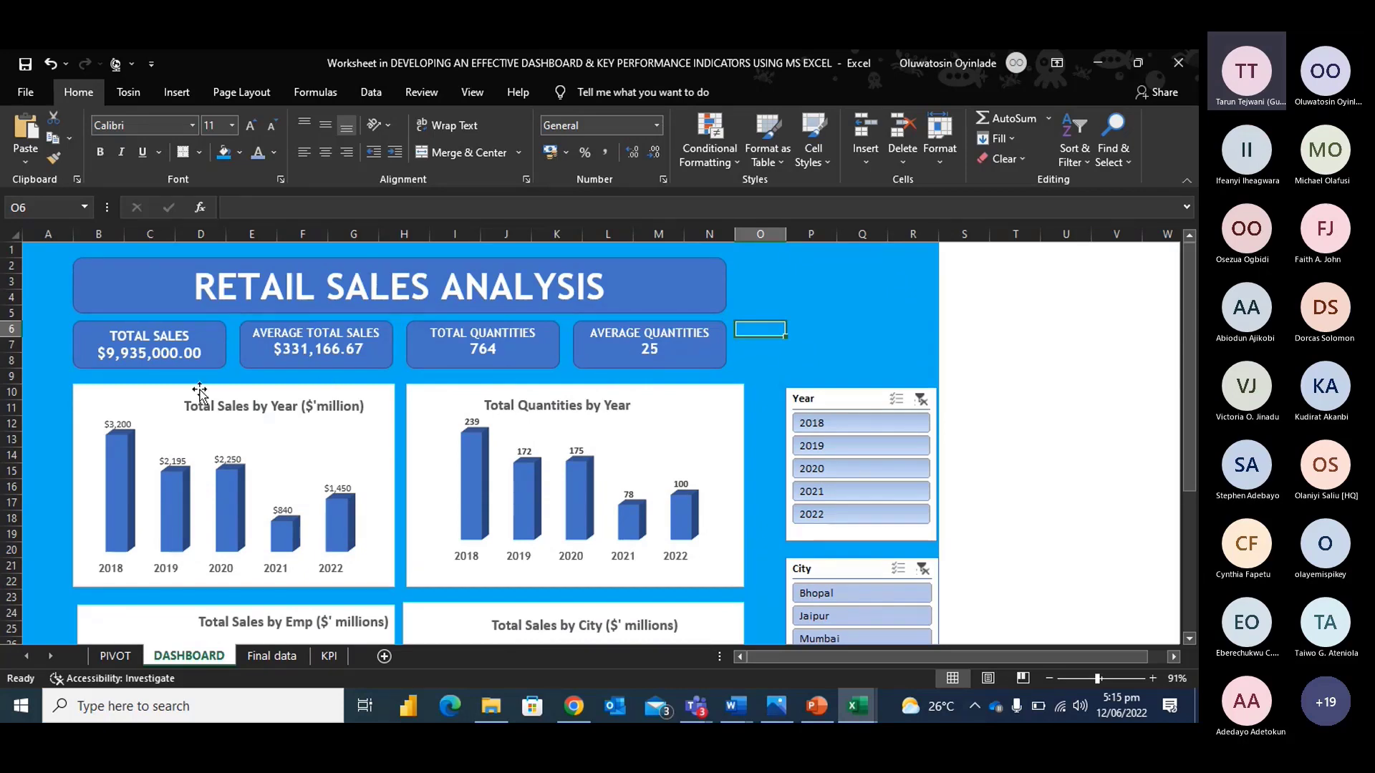
Move the title of the Total Sales by Emp chart slightly to the left, away from the chart's right edge.
scroll(458, 430, "down", 4)
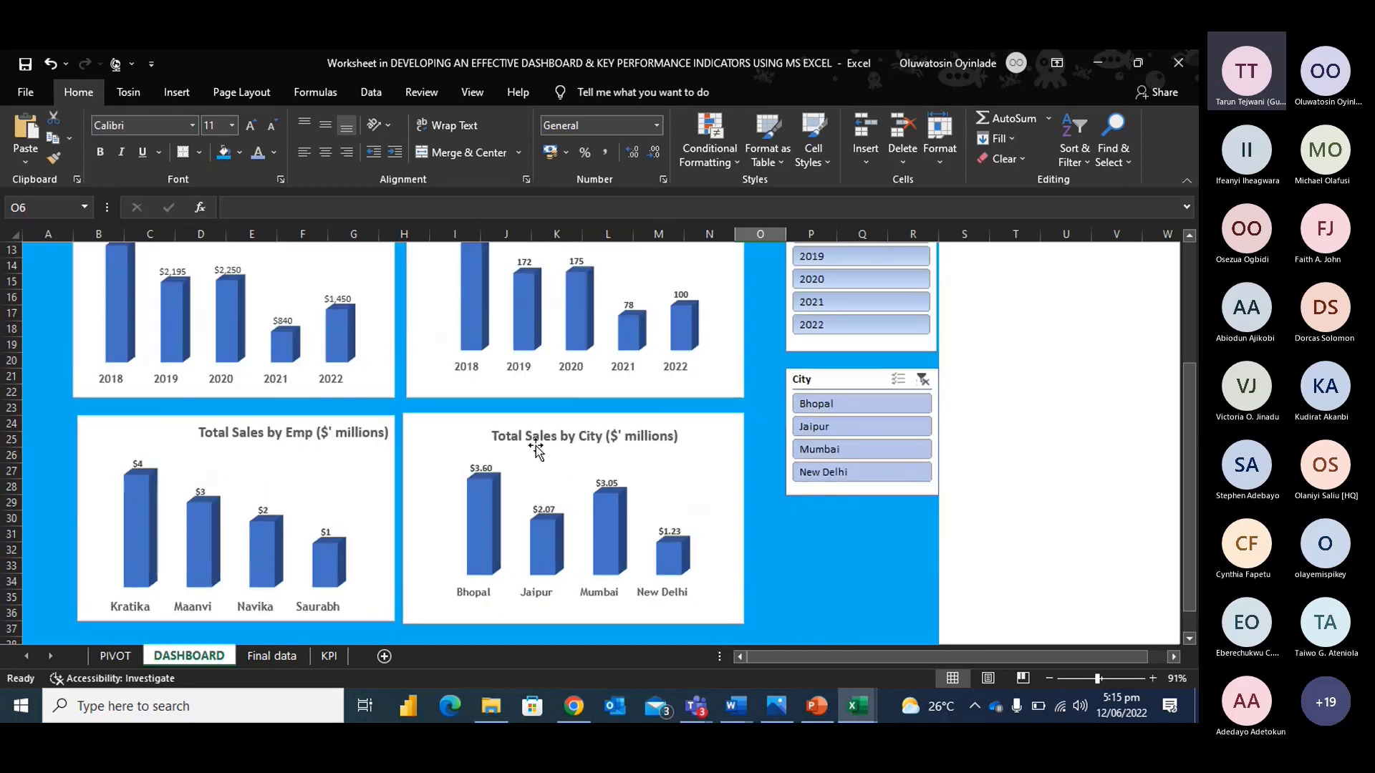
left_click(289, 433)
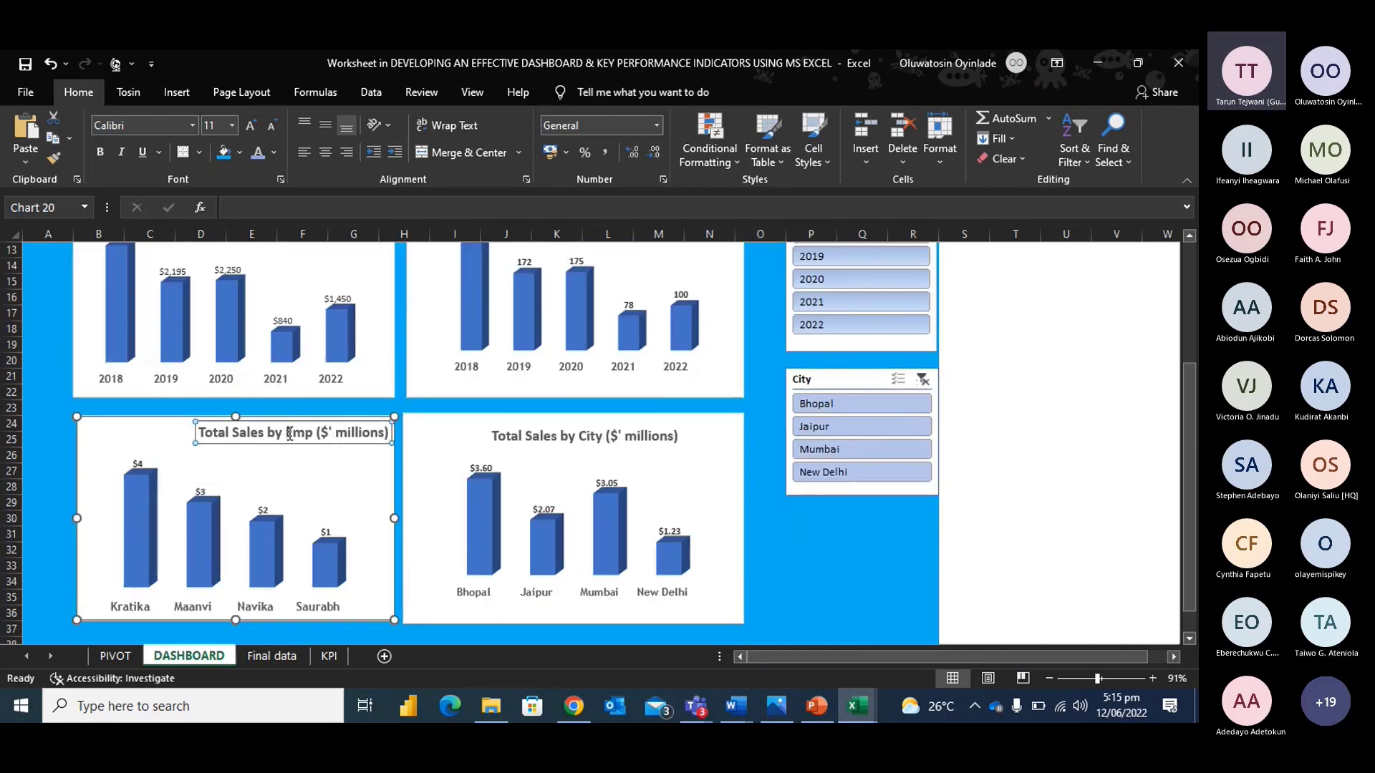
left_click_drag(282, 443, 249, 446)
Try to take the Total Sales by Emp chart's data labels from cell values, and close the label formatting options.
left_click(262, 510)
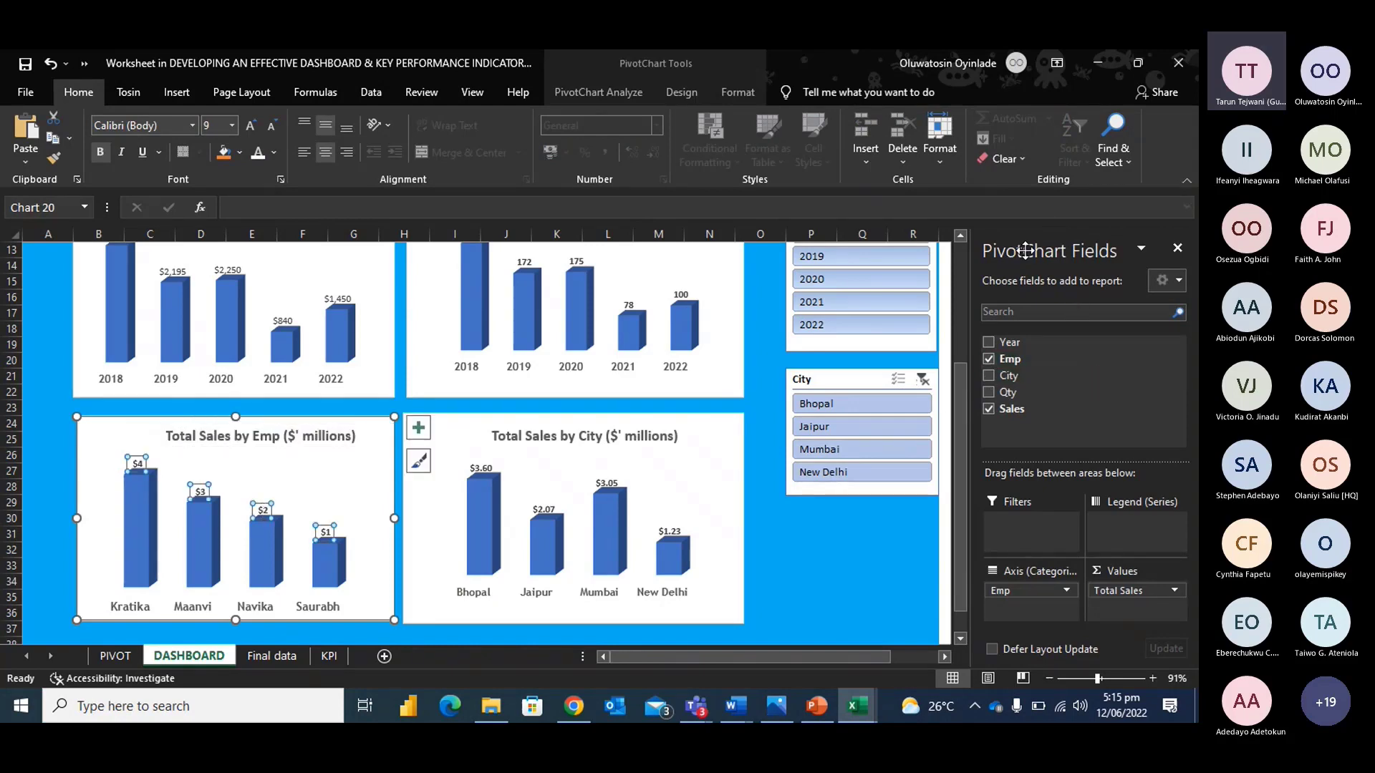
left_click(918, 67)
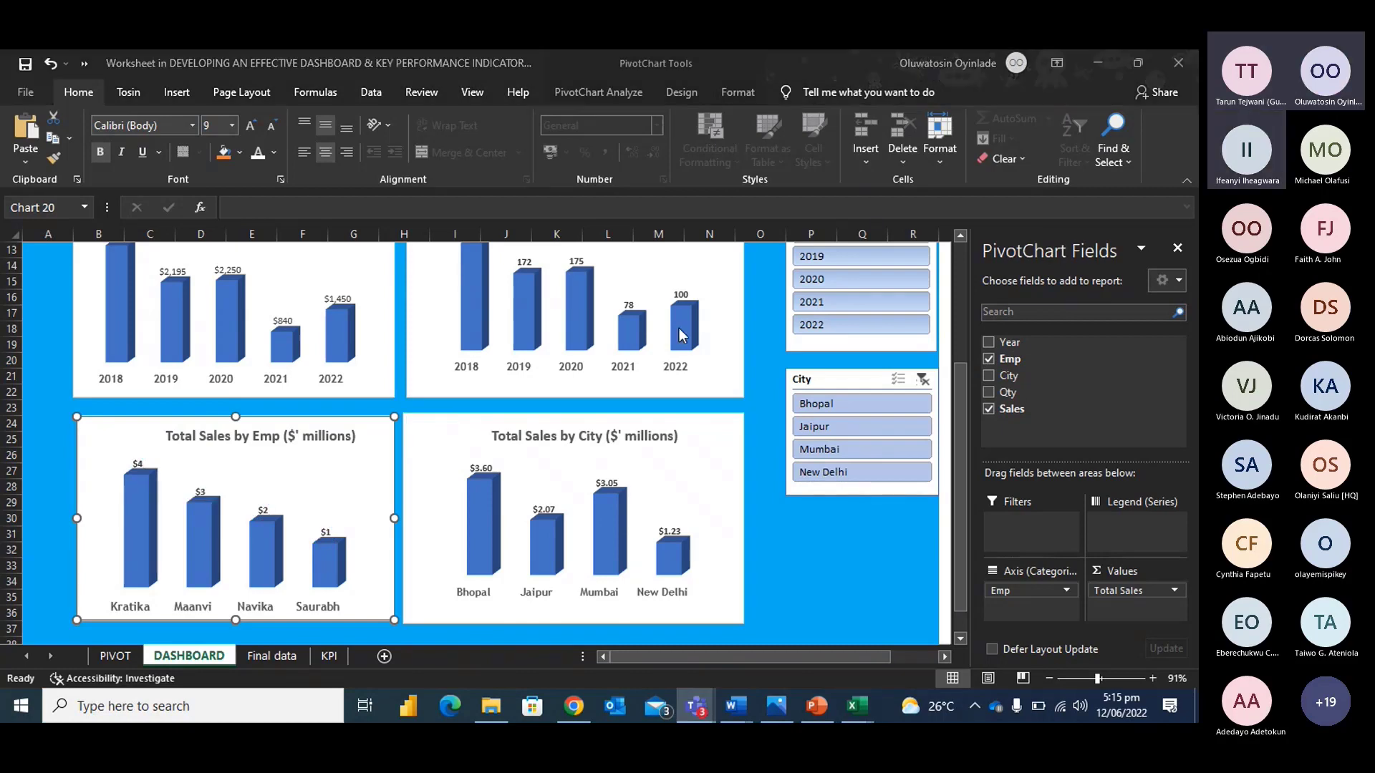
left_click(263, 510)
left_click(264, 510)
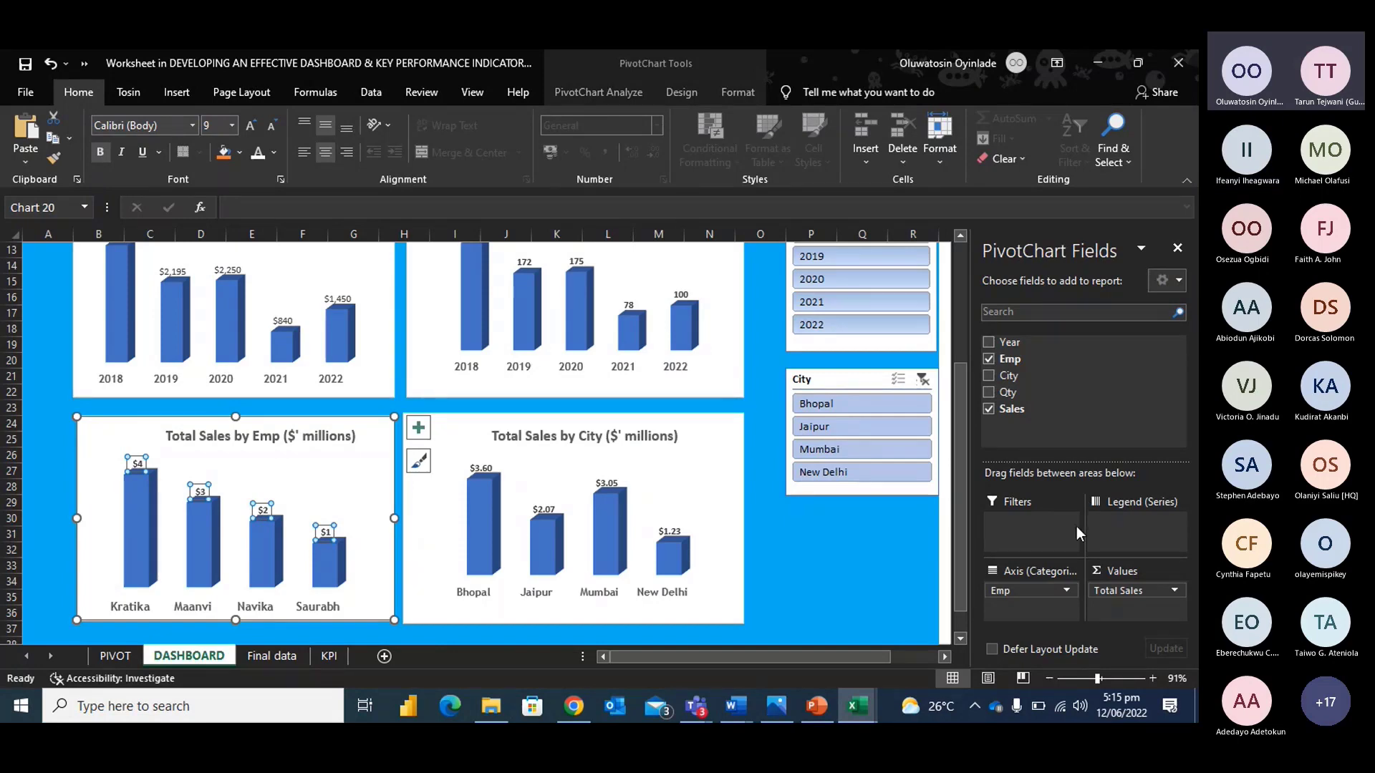
right_click(259, 508)
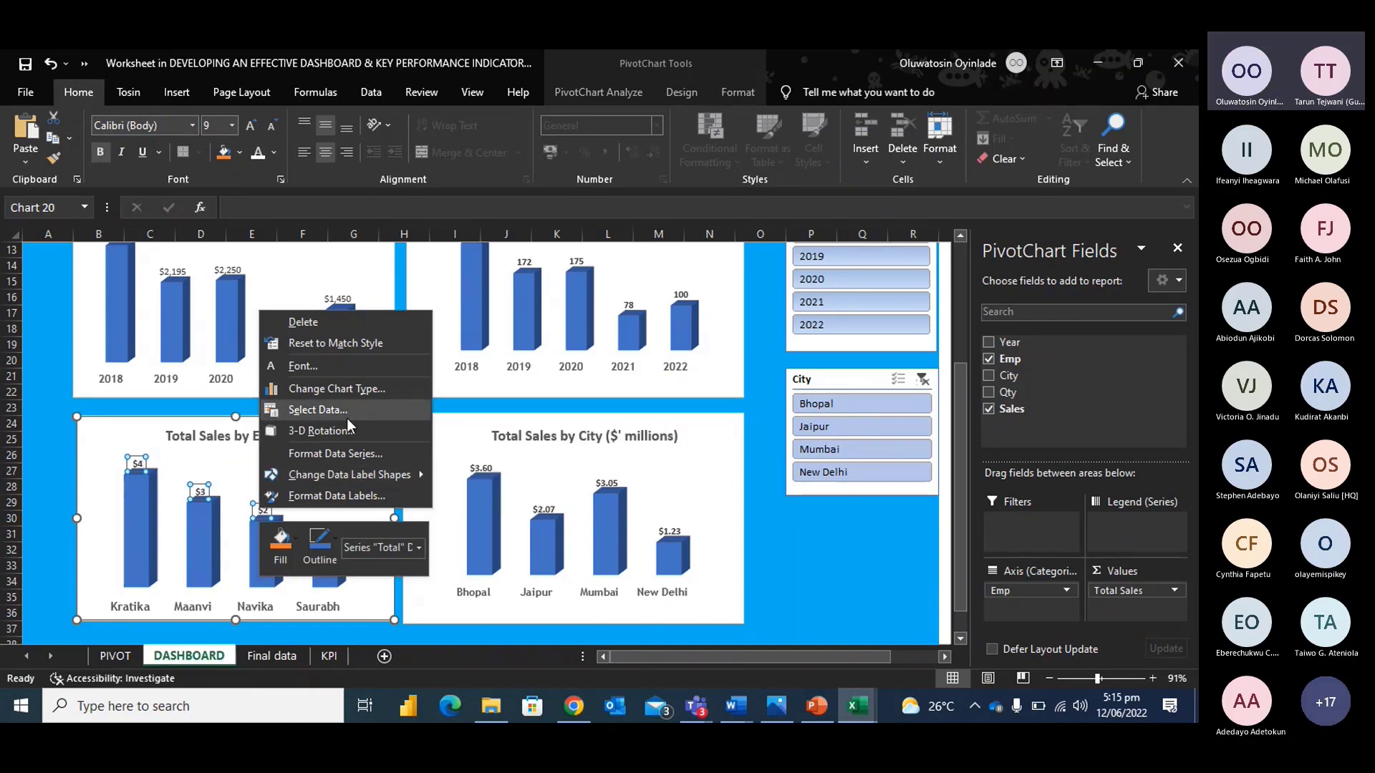
left_click(202, 488)
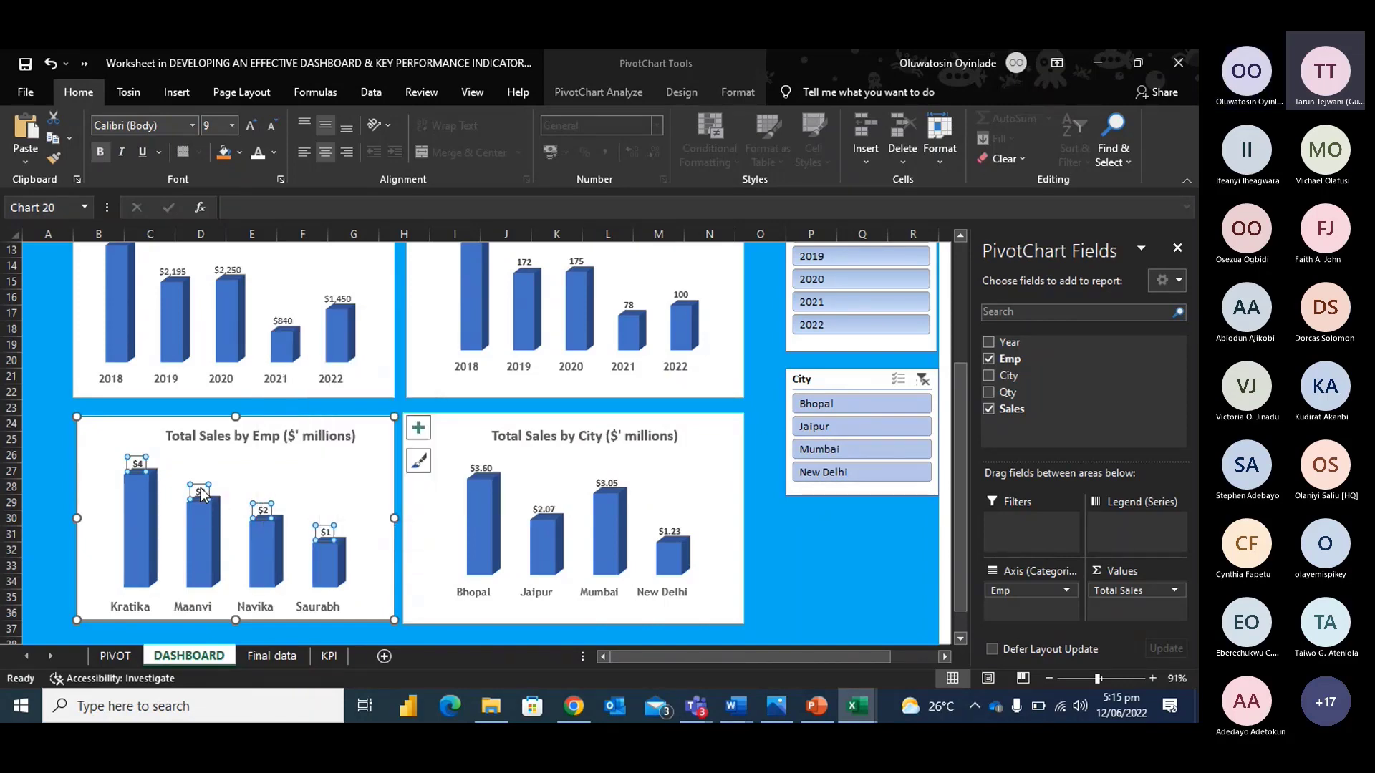
right_click(202, 488)
left_click(302, 476)
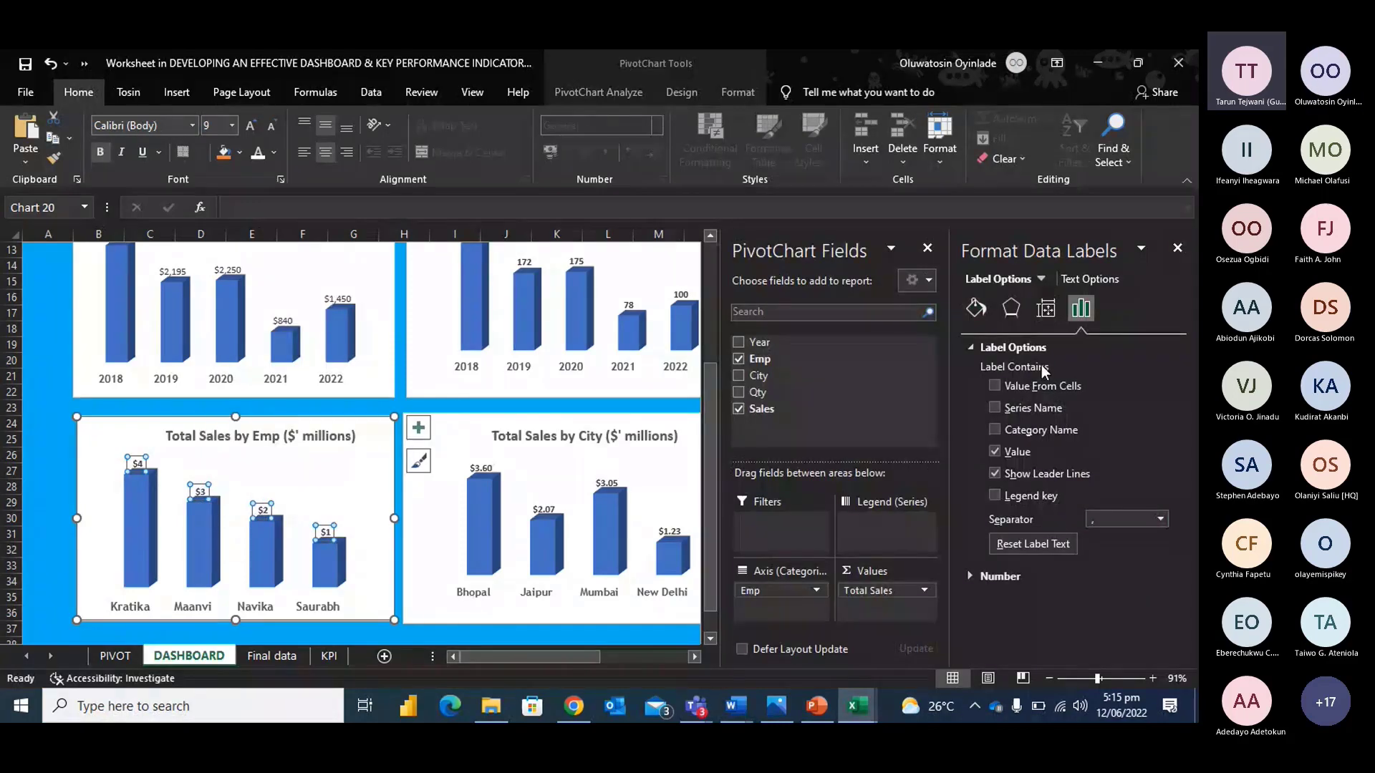
left_click(997, 385)
left_click(832, 458)
left_click(346, 474)
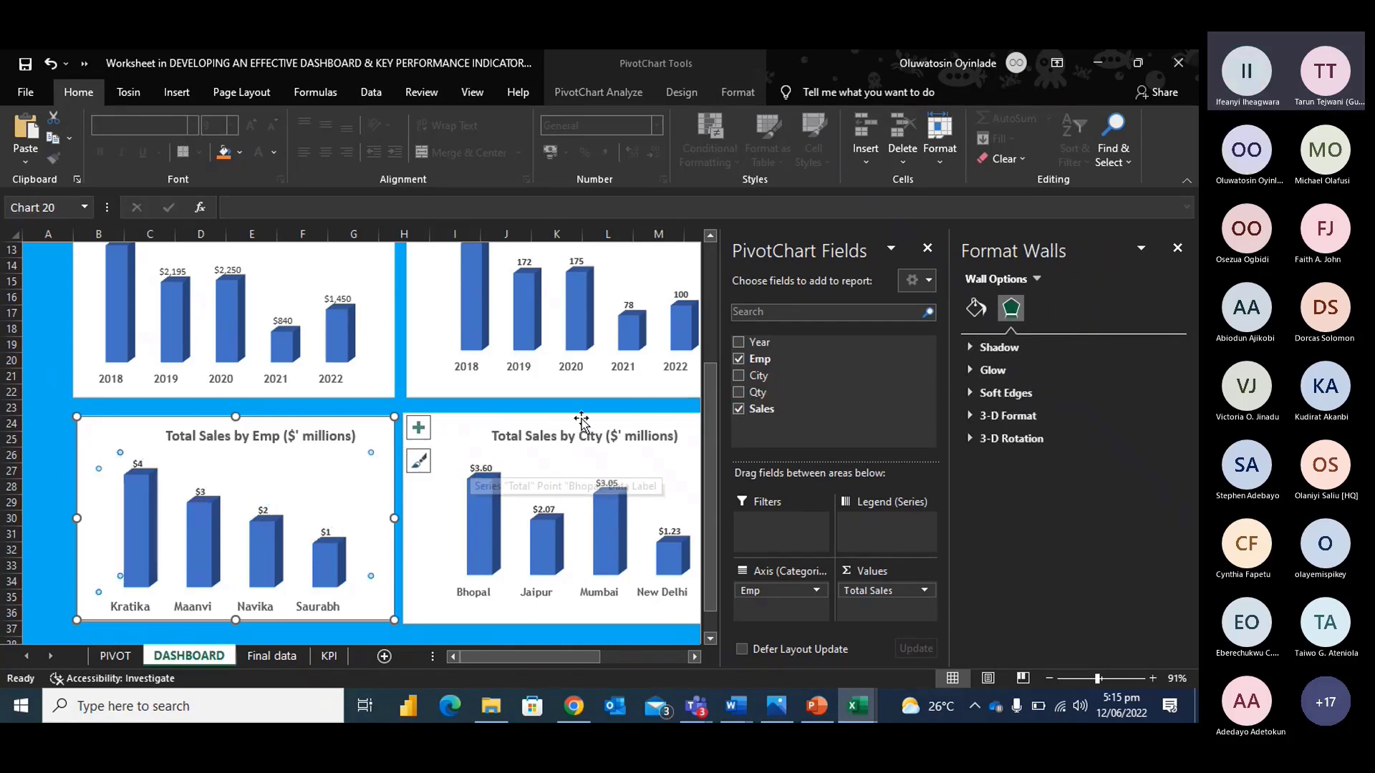
left_click(1177, 247)
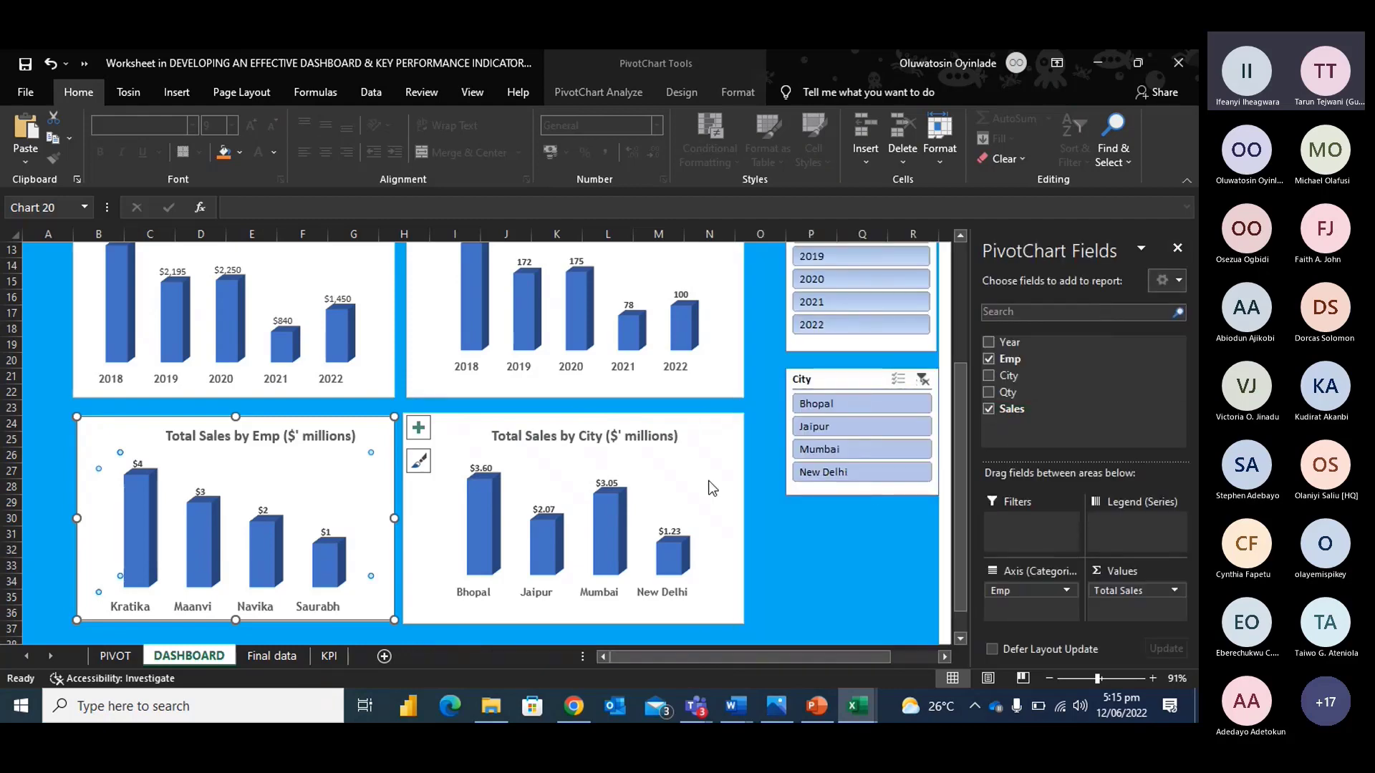
Select the whole sales table from Year to Sales on the Final data sheet to review the dashboard's source data.
left_click(489, 471)
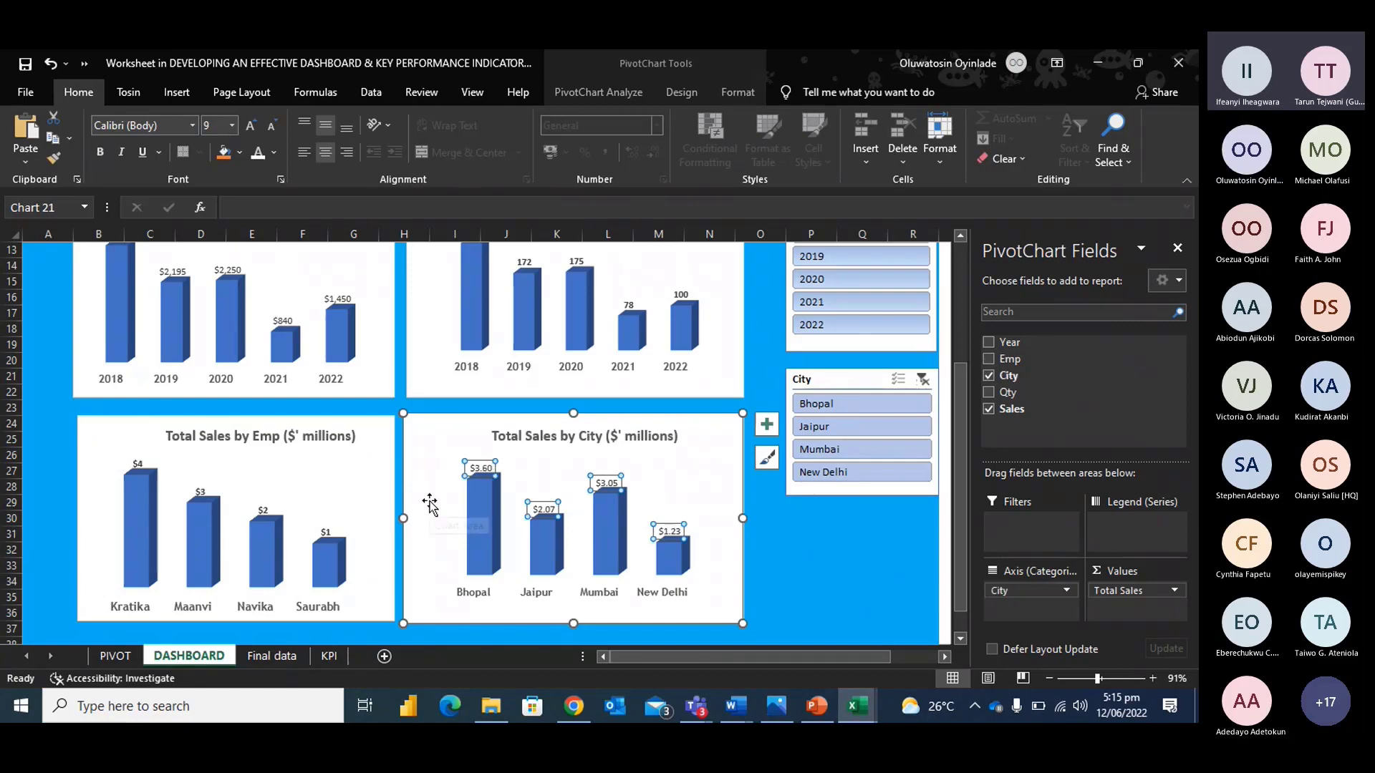
left_click(273, 657)
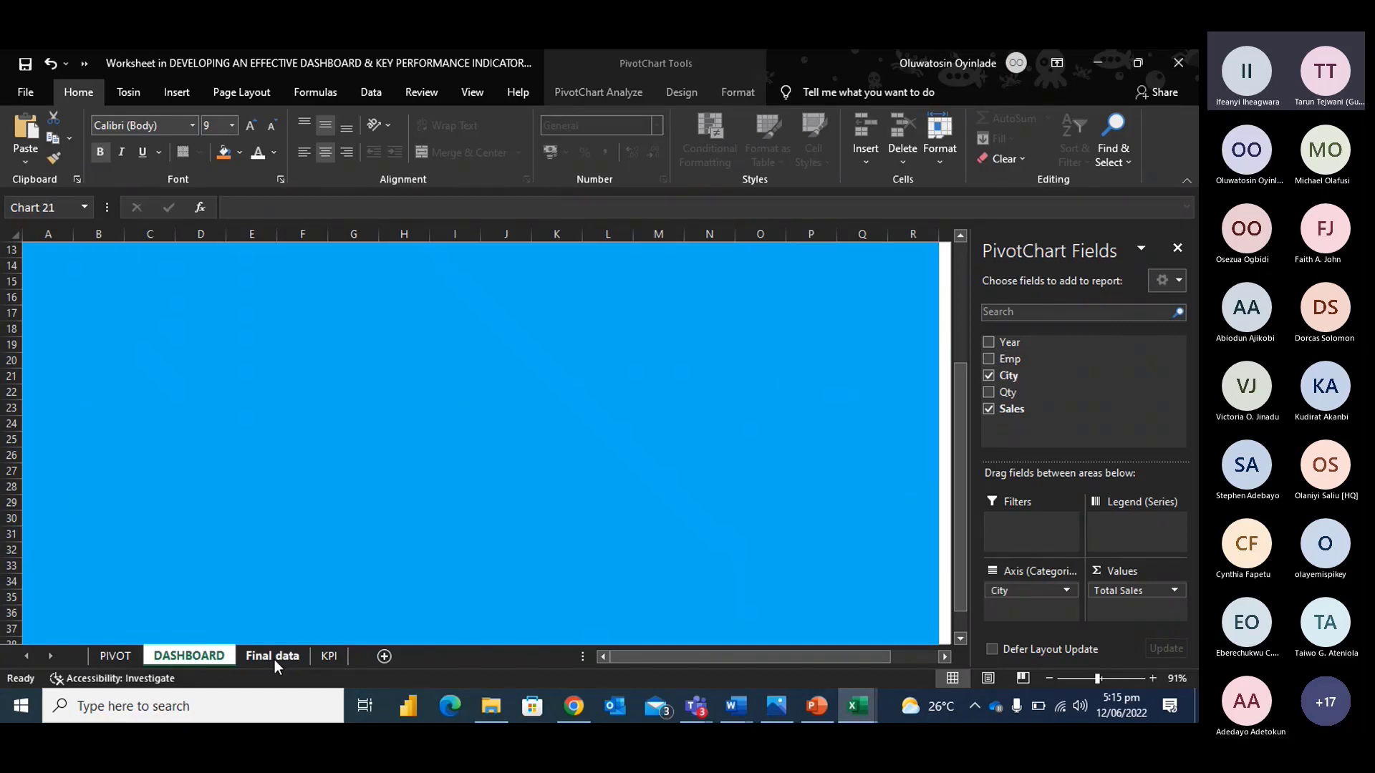
scroll(404, 403, "up", 6)
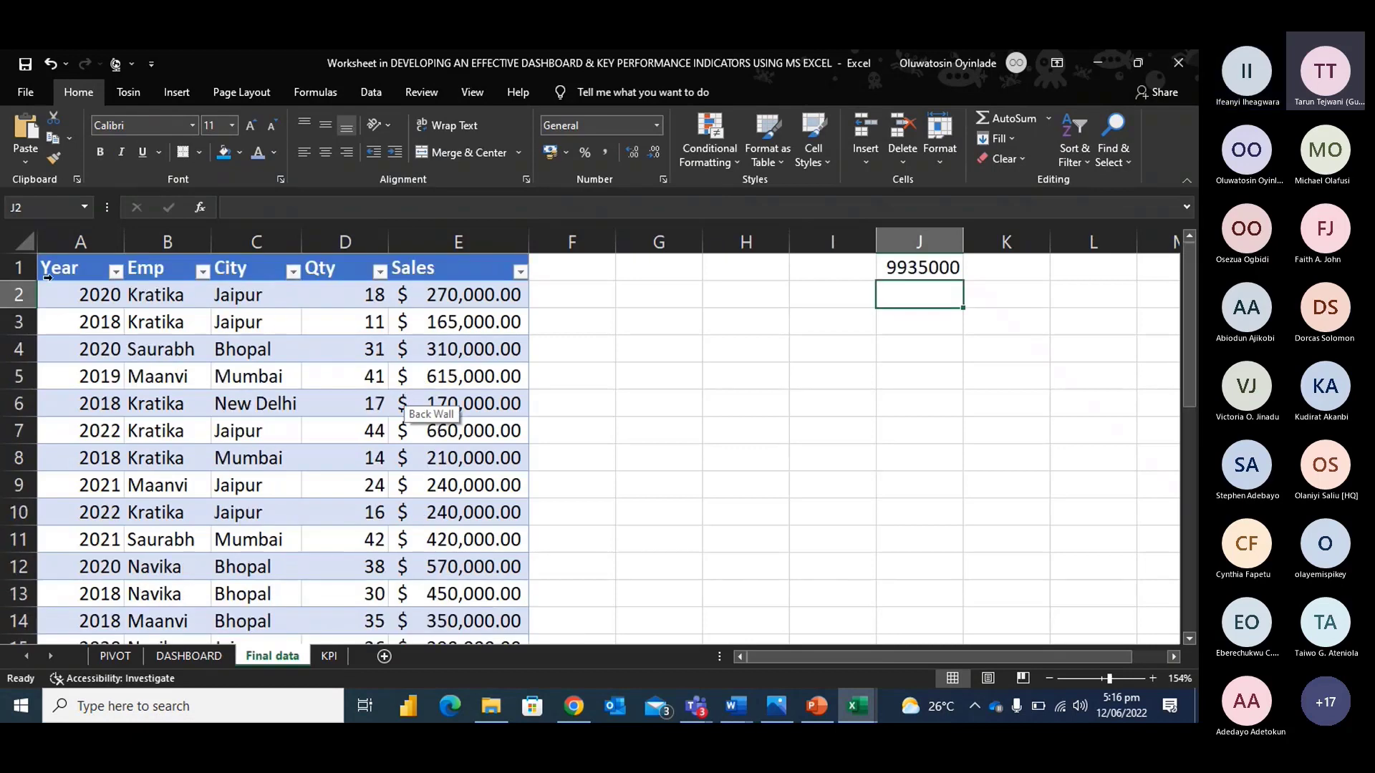
left_click(54, 277)
key("ctrl+shift+Right")
key("ctrl+shift+Down")
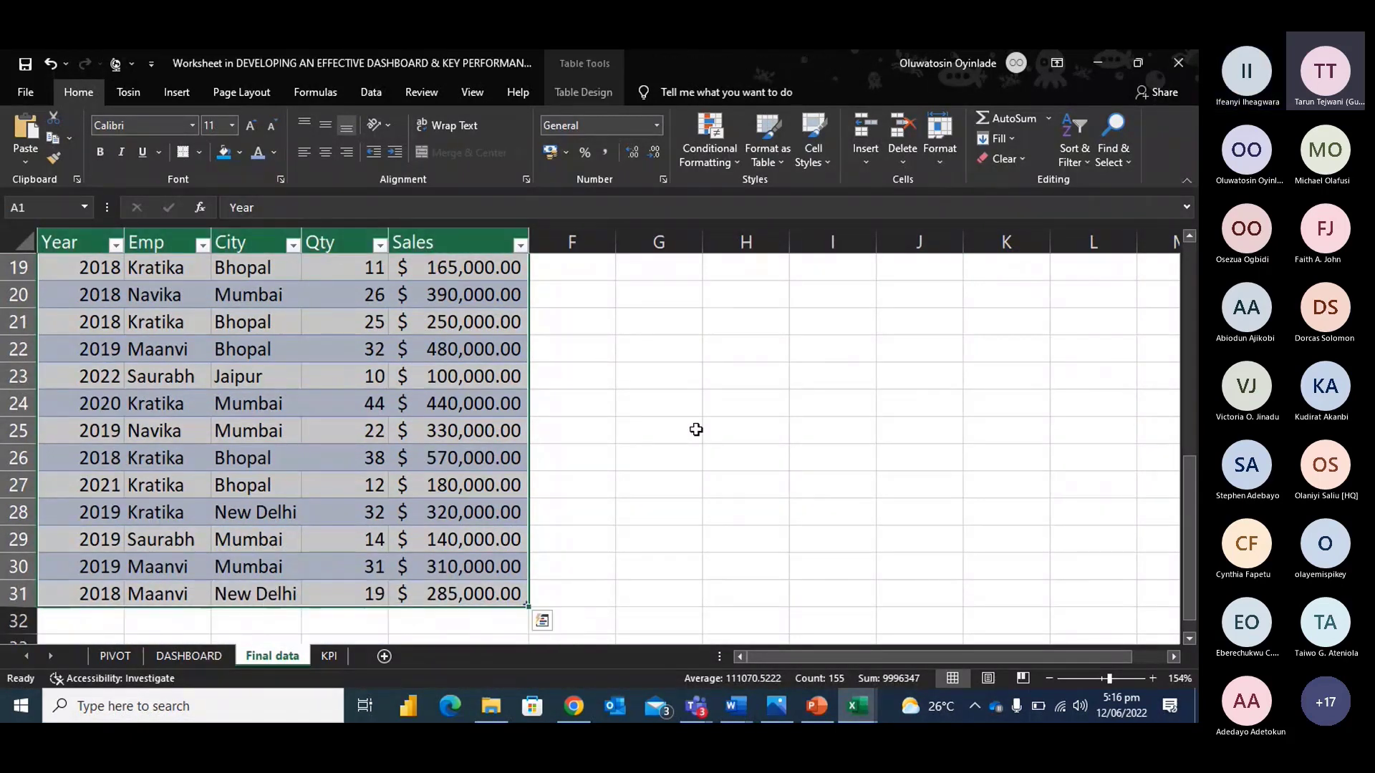
scroll(681, 420, "up", 6)
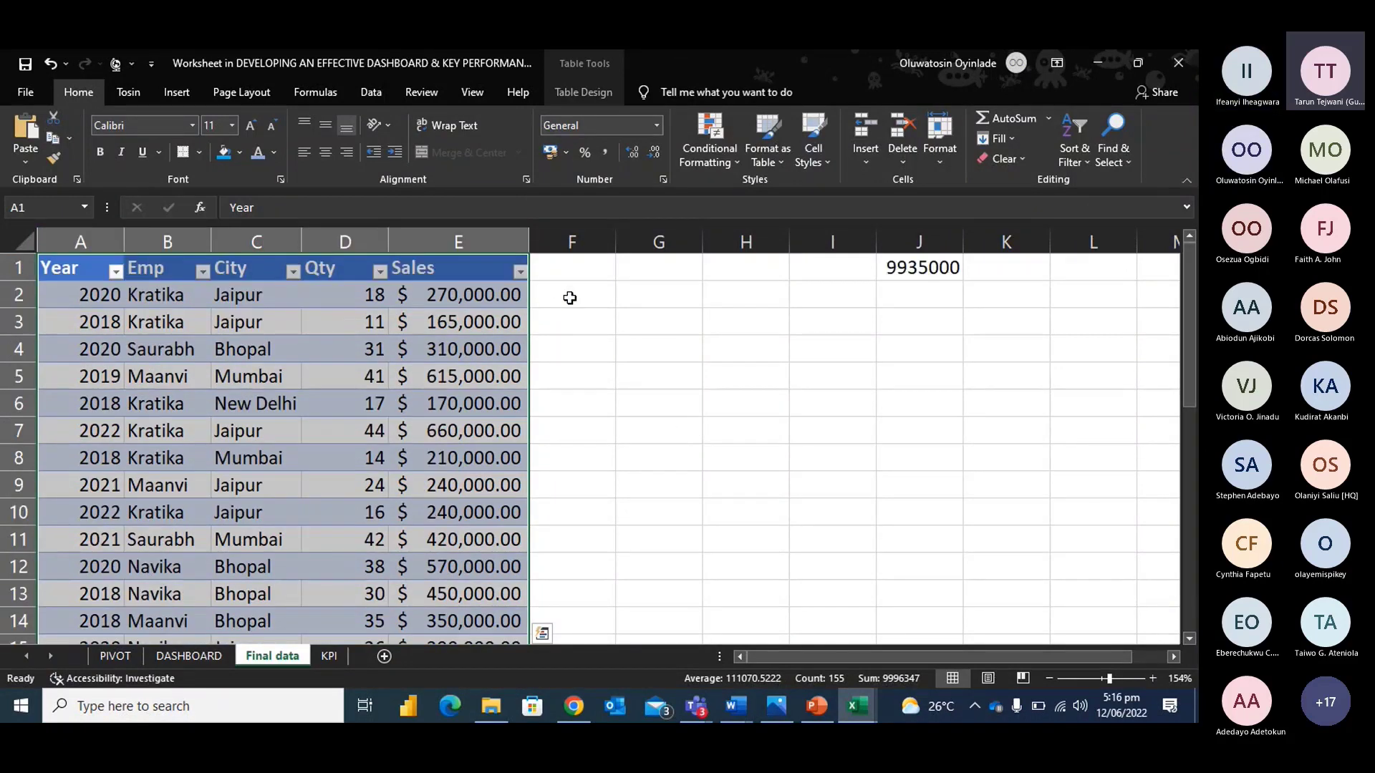
left_click(570, 299)
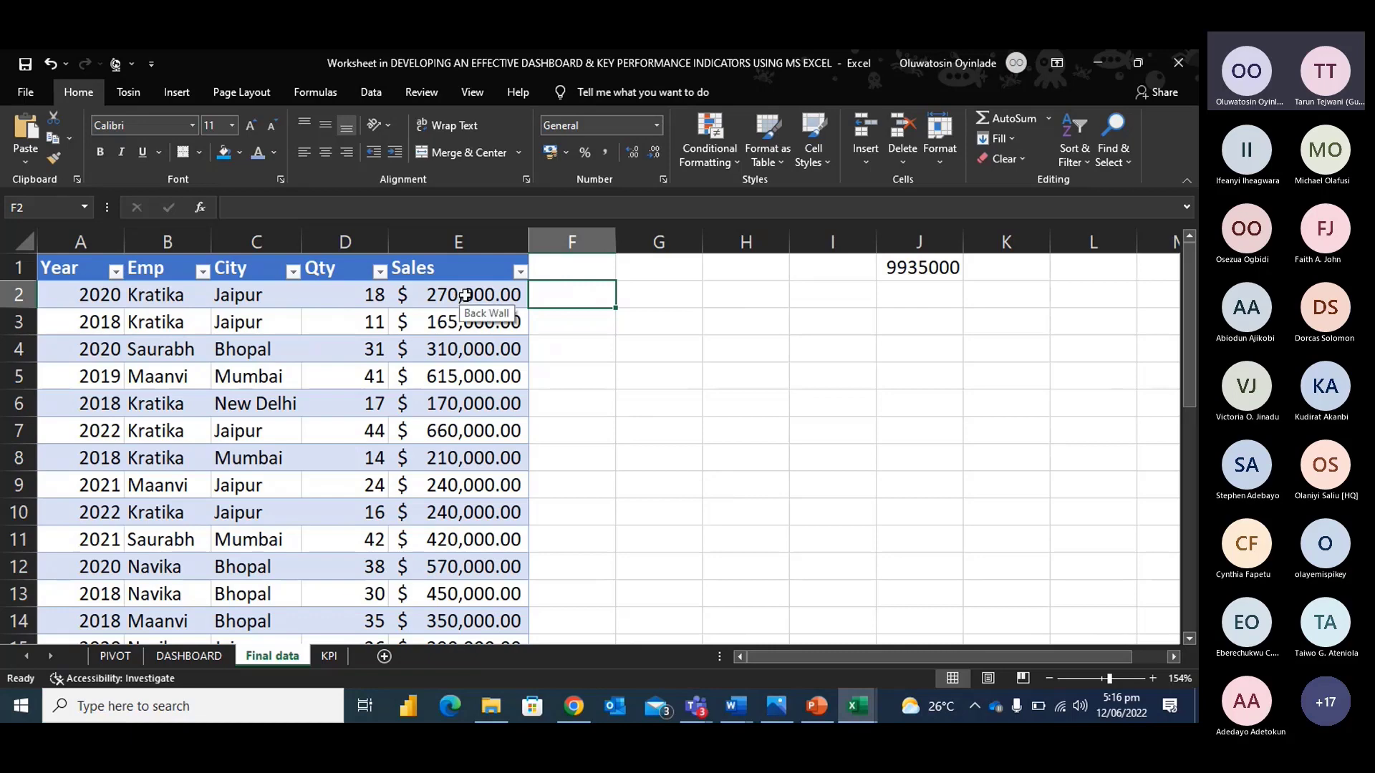
left_click(675, 290)
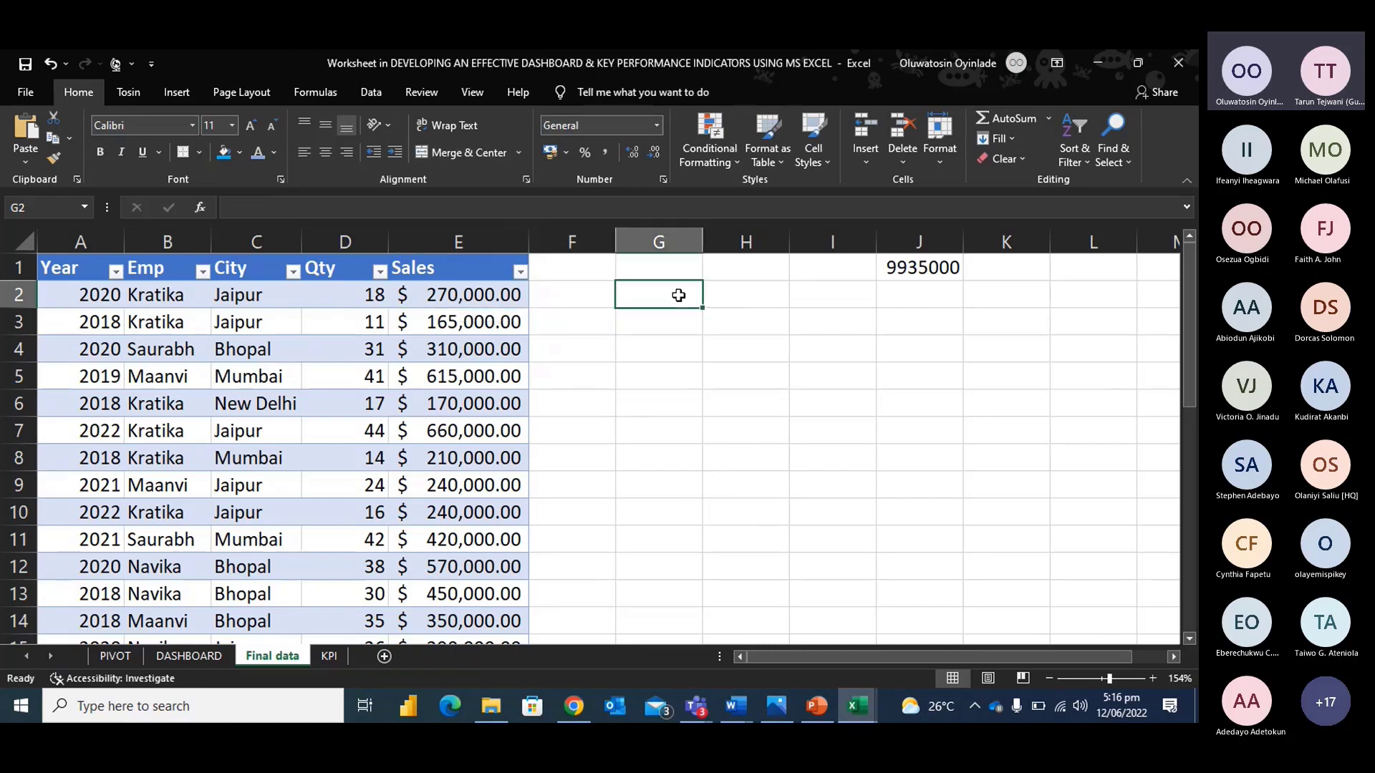
key("Left")
key("Left")
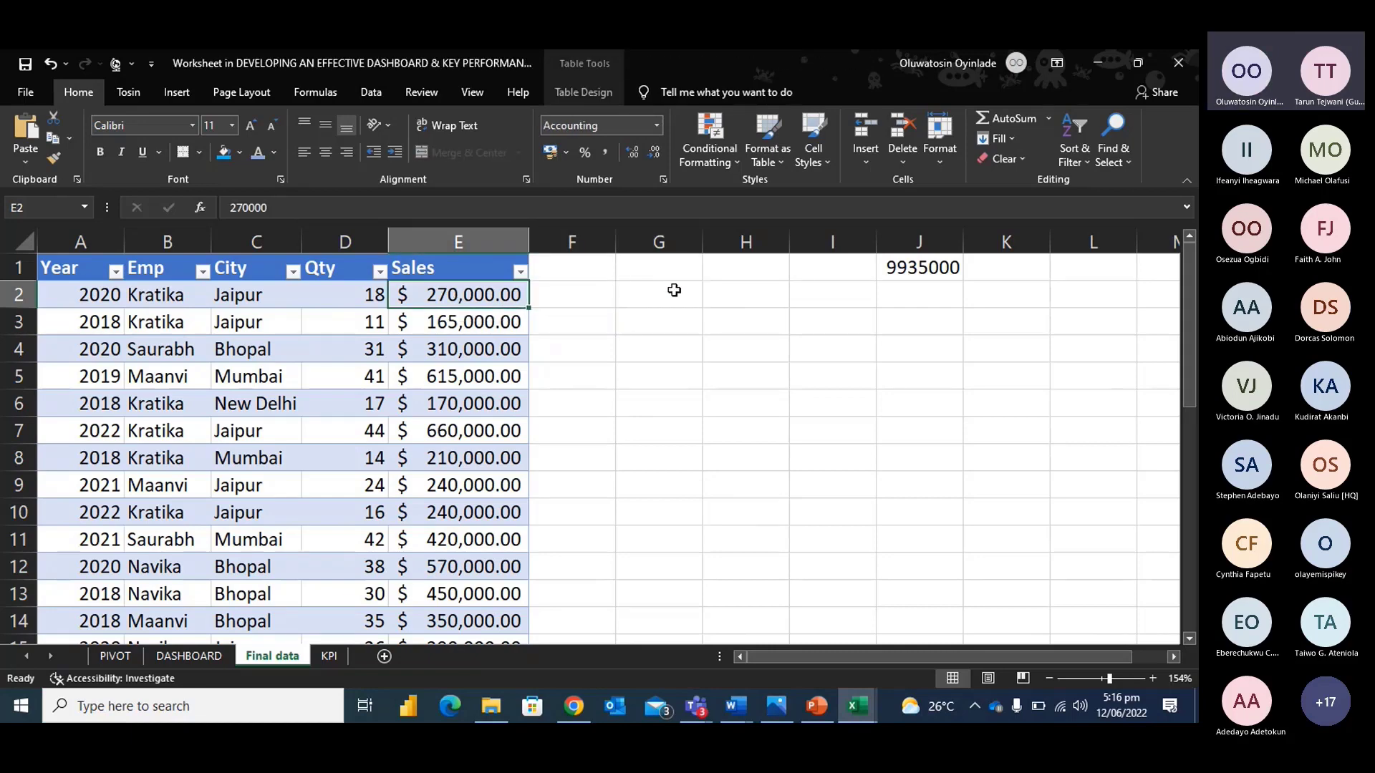
type("=")
key("Escape")
left_click(586, 291)
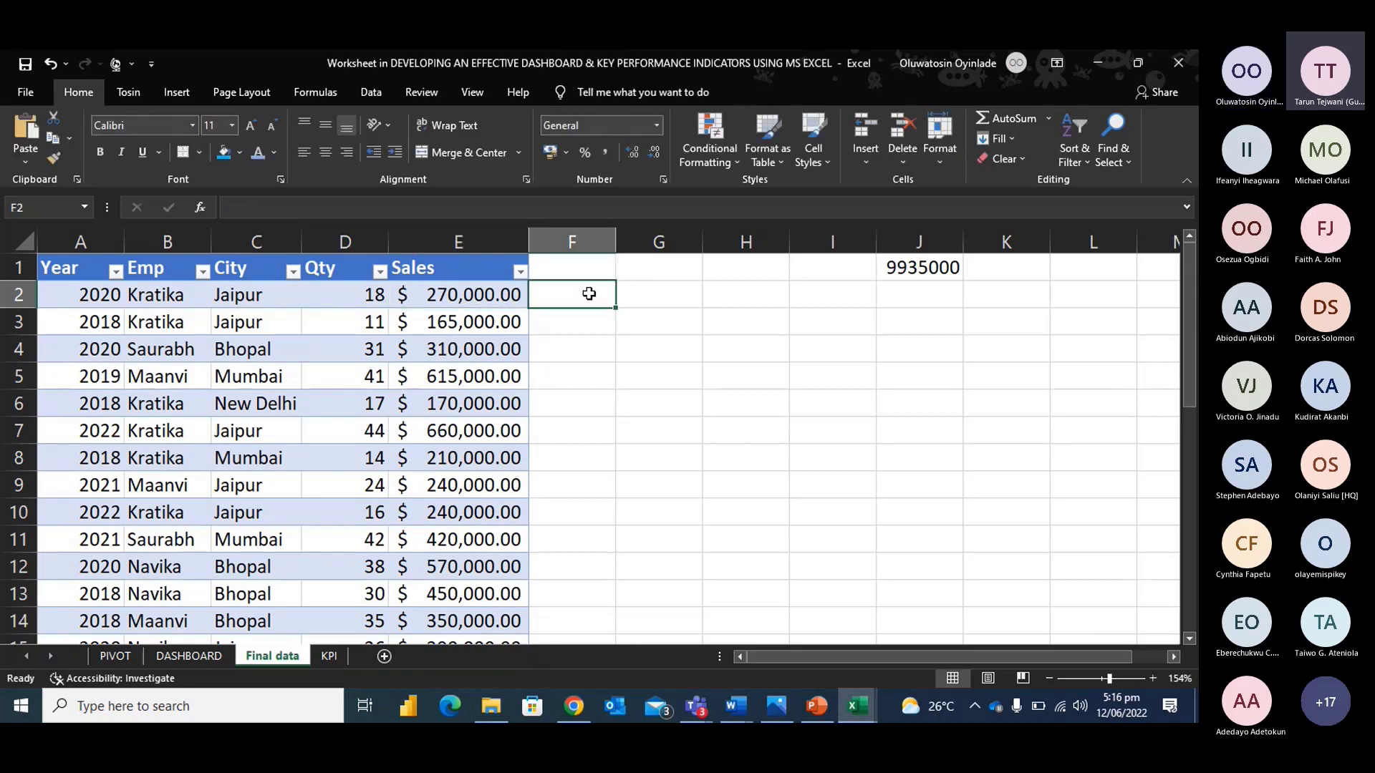
type("=")
left_click(508, 299)
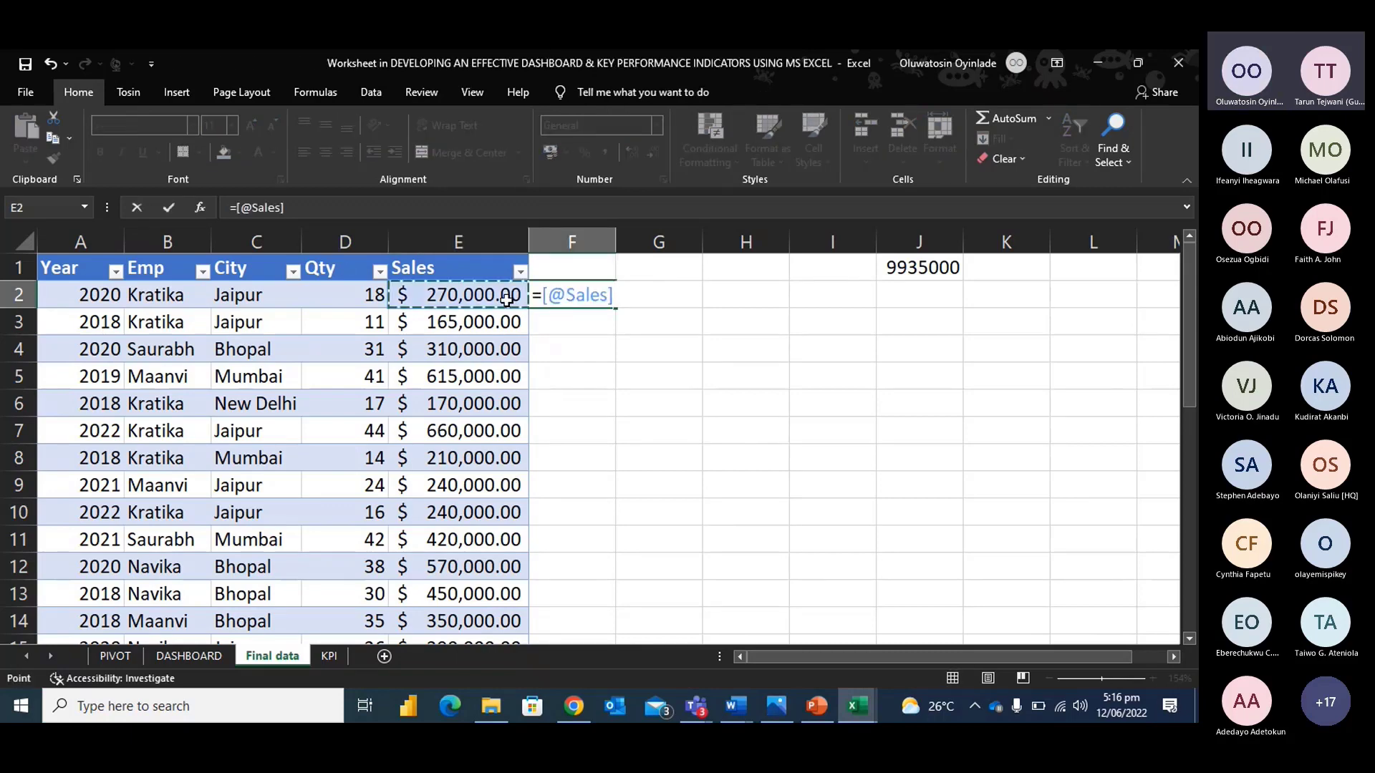
type("*")
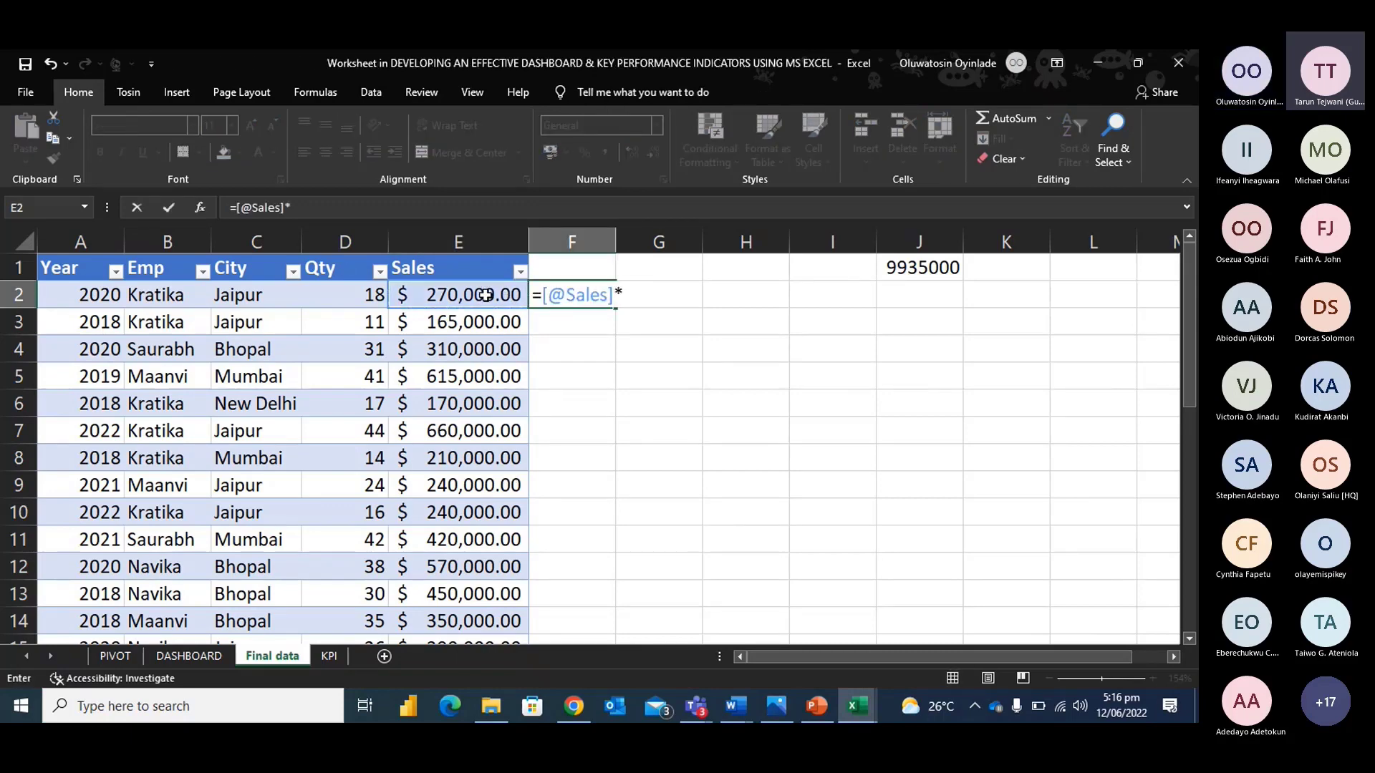
left_click(349, 302)
key("Return")
scroll(677, 369, "down", 13)
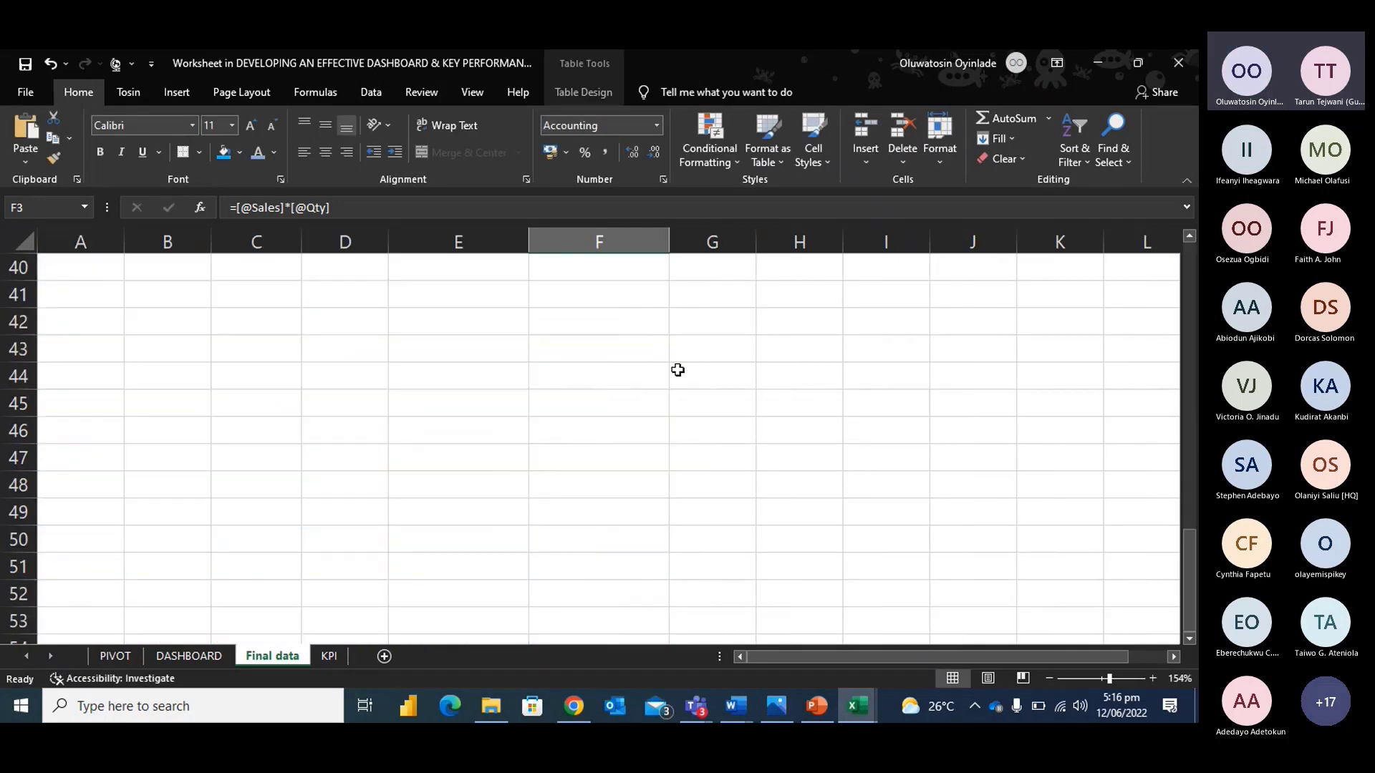
scroll(678, 369, "up", 9)
scroll(667, 231, "down", 5)
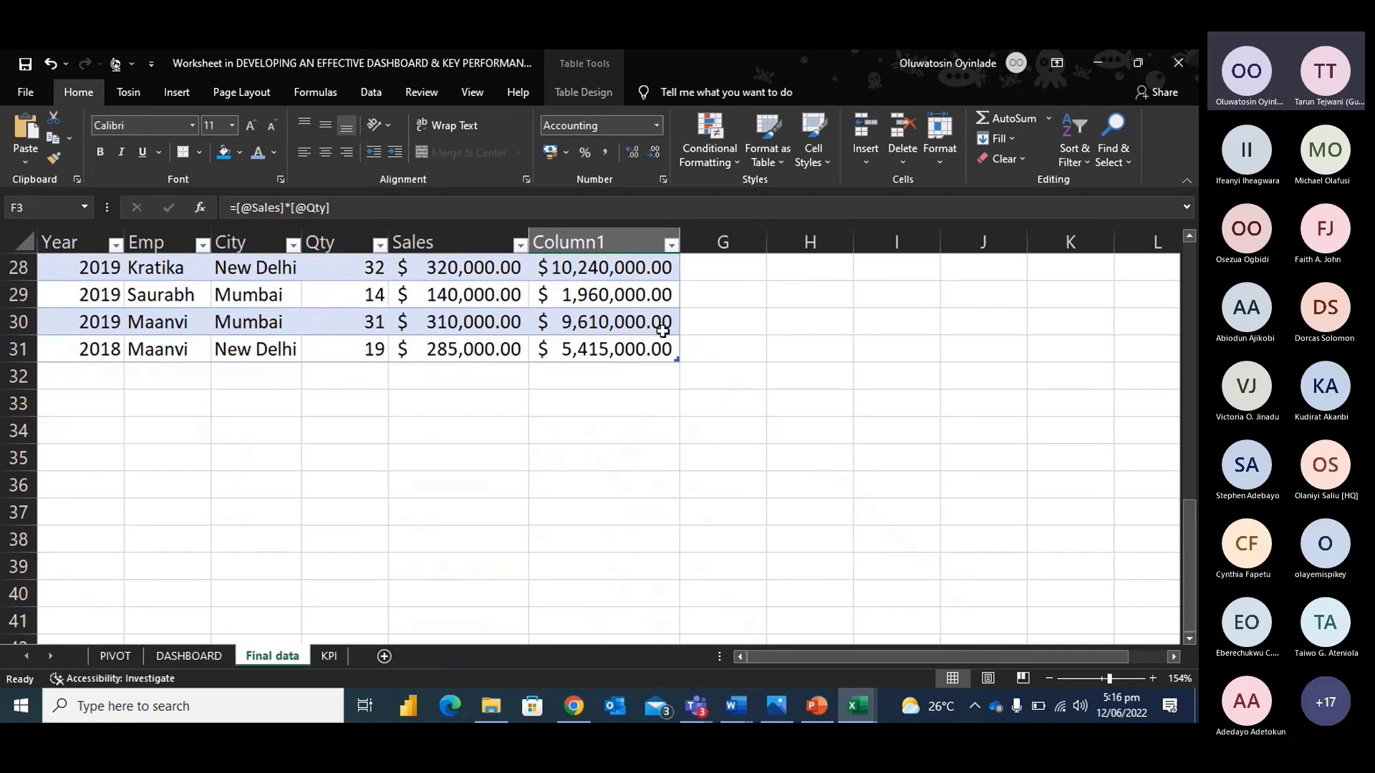
Undo the calculated column and its formula beside the Sales column.
scroll(666, 329, "up", 9)
key("ctrl+z")
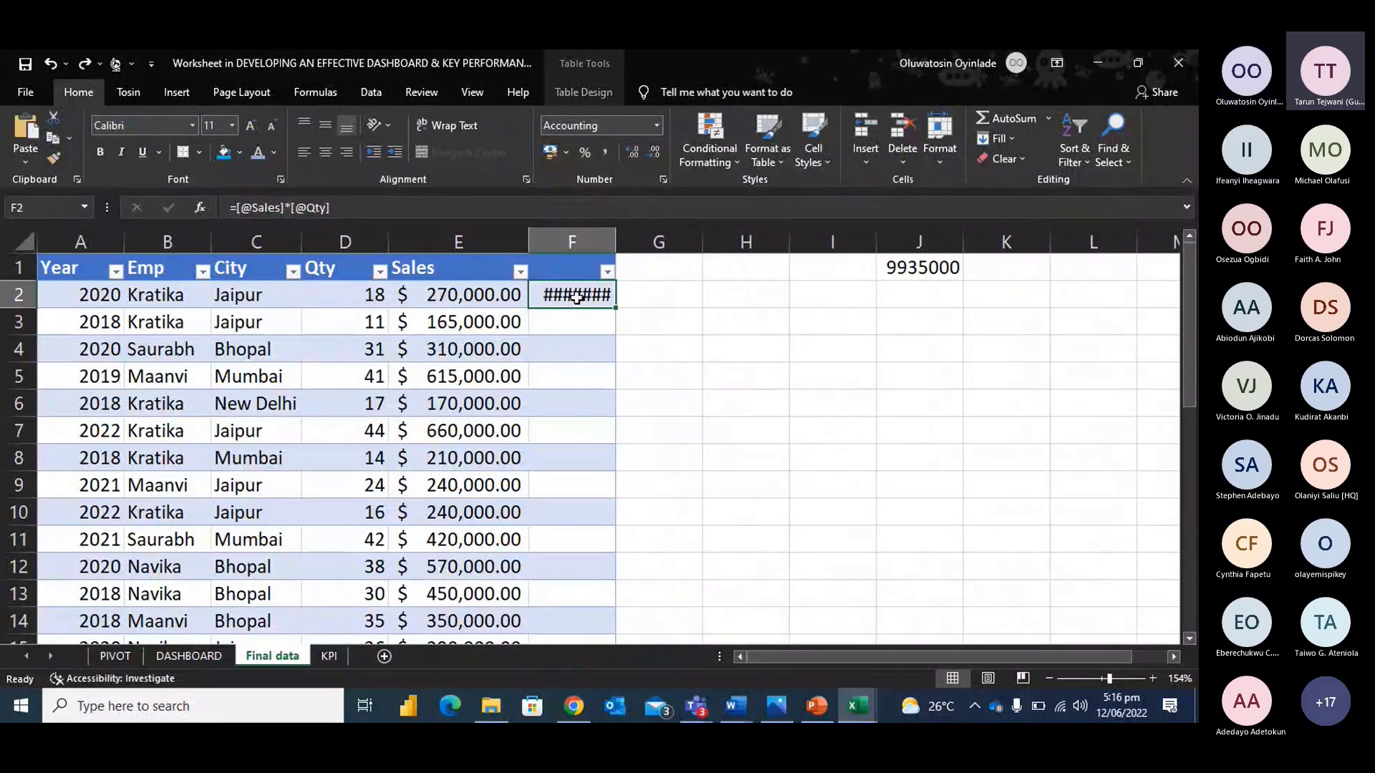
key("ctrl+z")
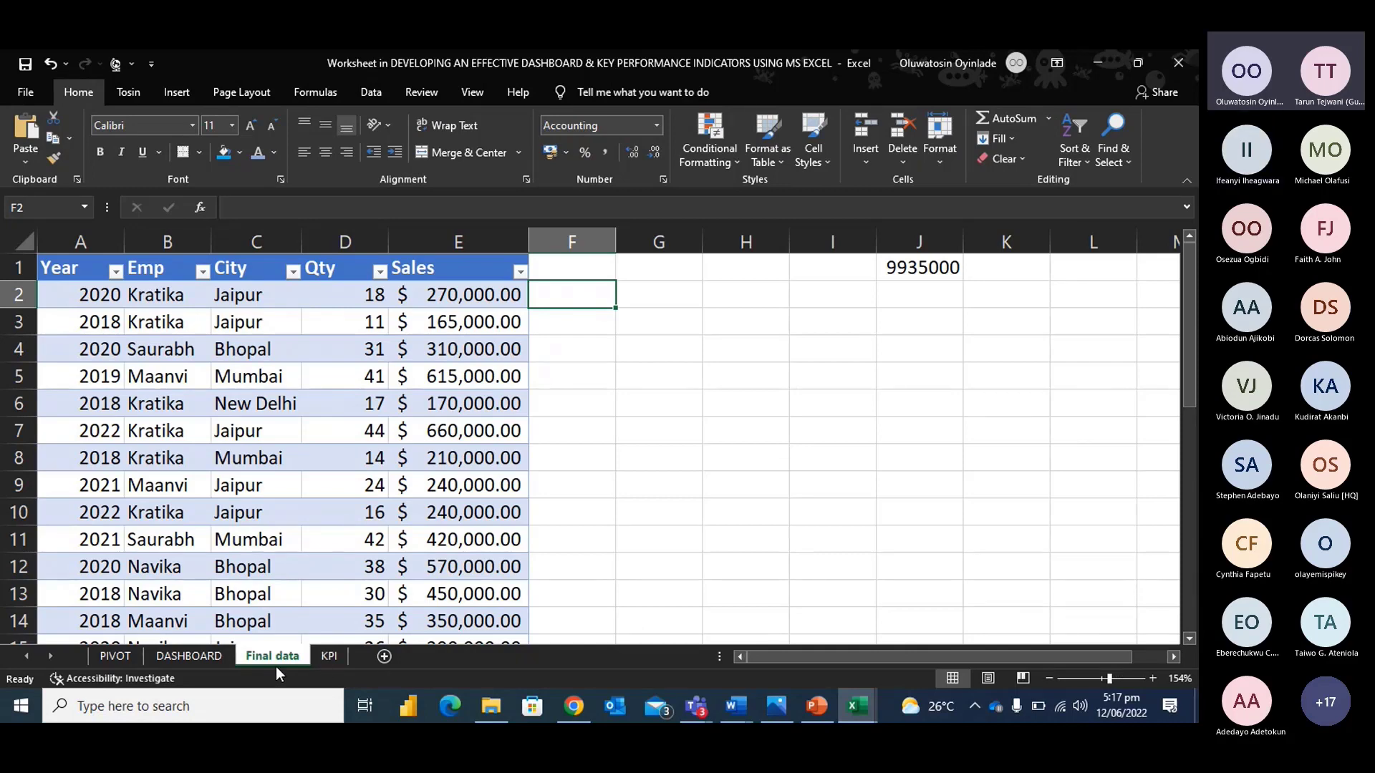
Return to the DASHBOARD sheet and deselect the Total Sales by City chart.
left_click(209, 655)
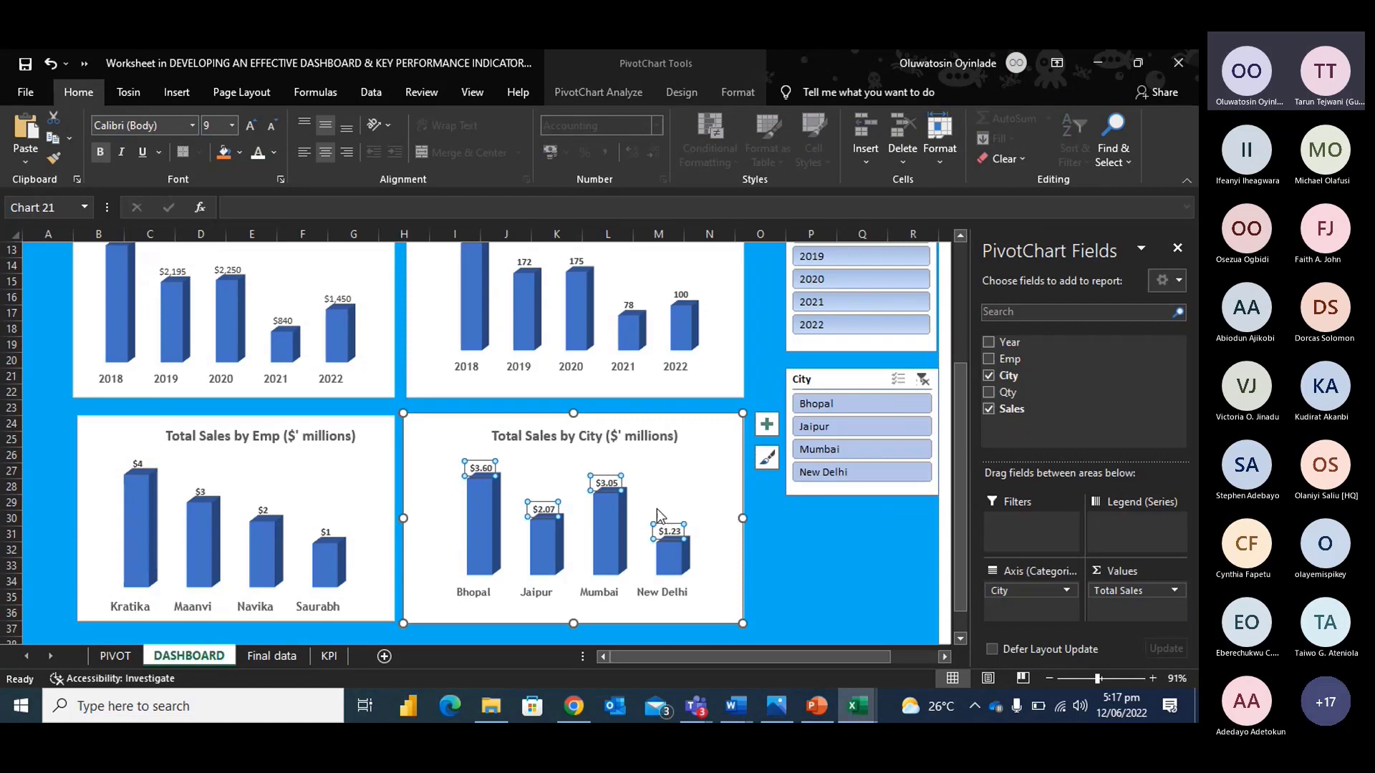
scroll(657, 510, "up", 2)
scroll(788, 512, "down", 4)
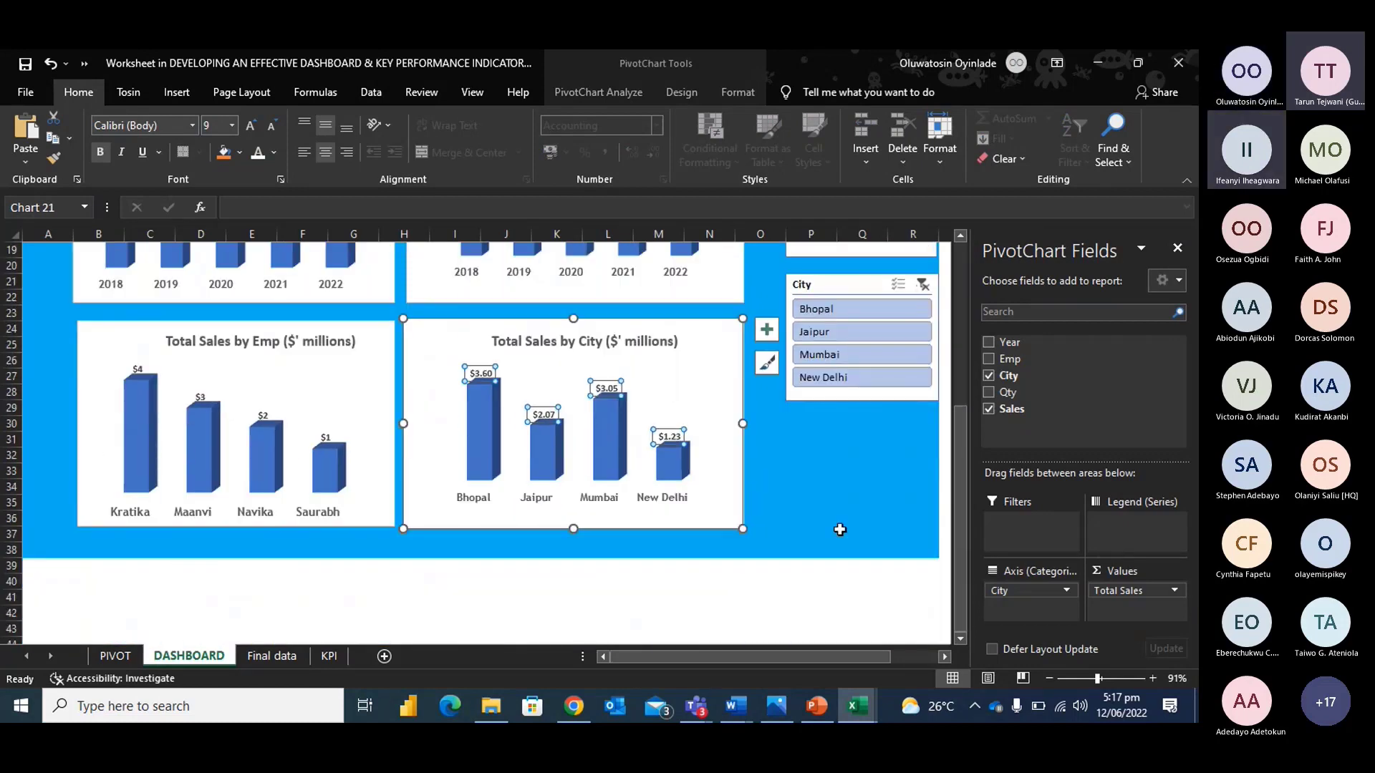
left_click(843, 505)
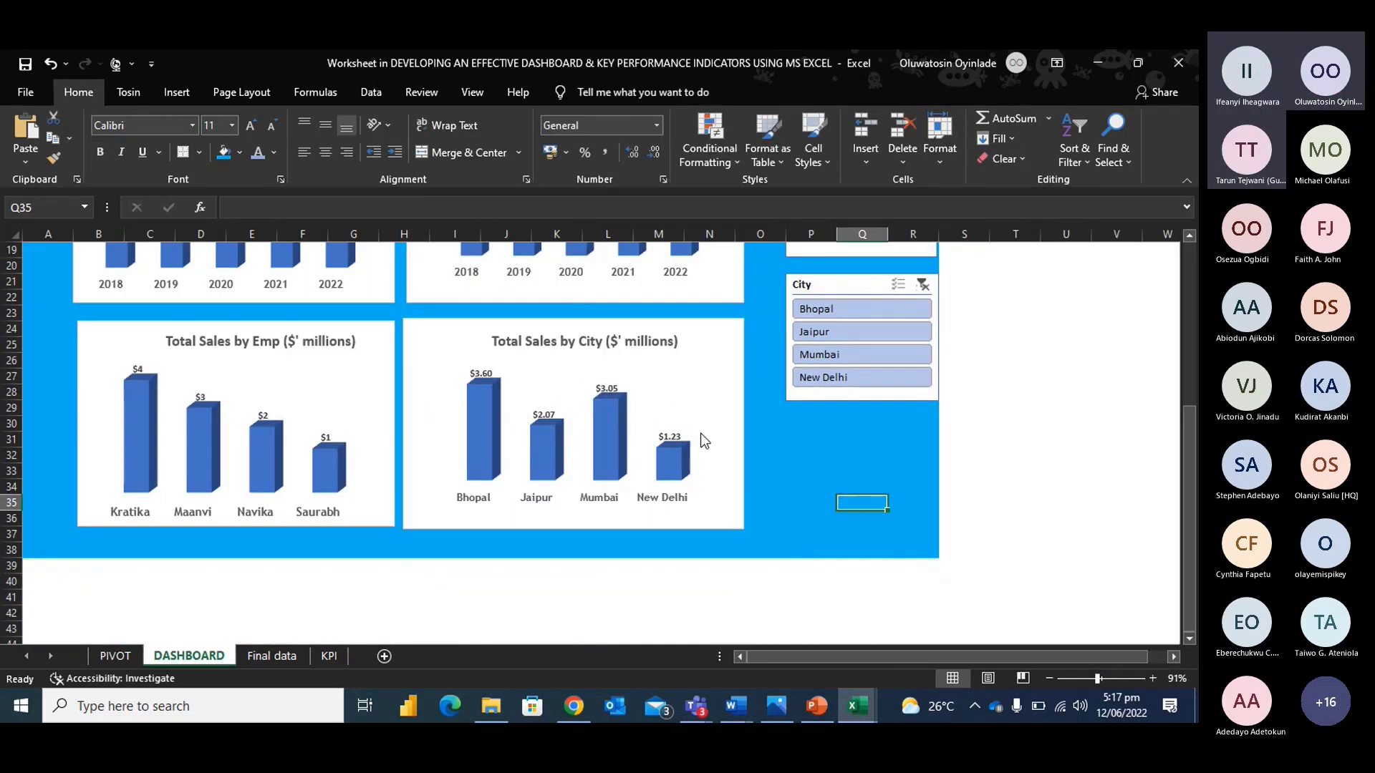
Set the data labels of the Total Sales by Year chart to Trebuchet MS, size 10.
scroll(671, 445, "up", 4)
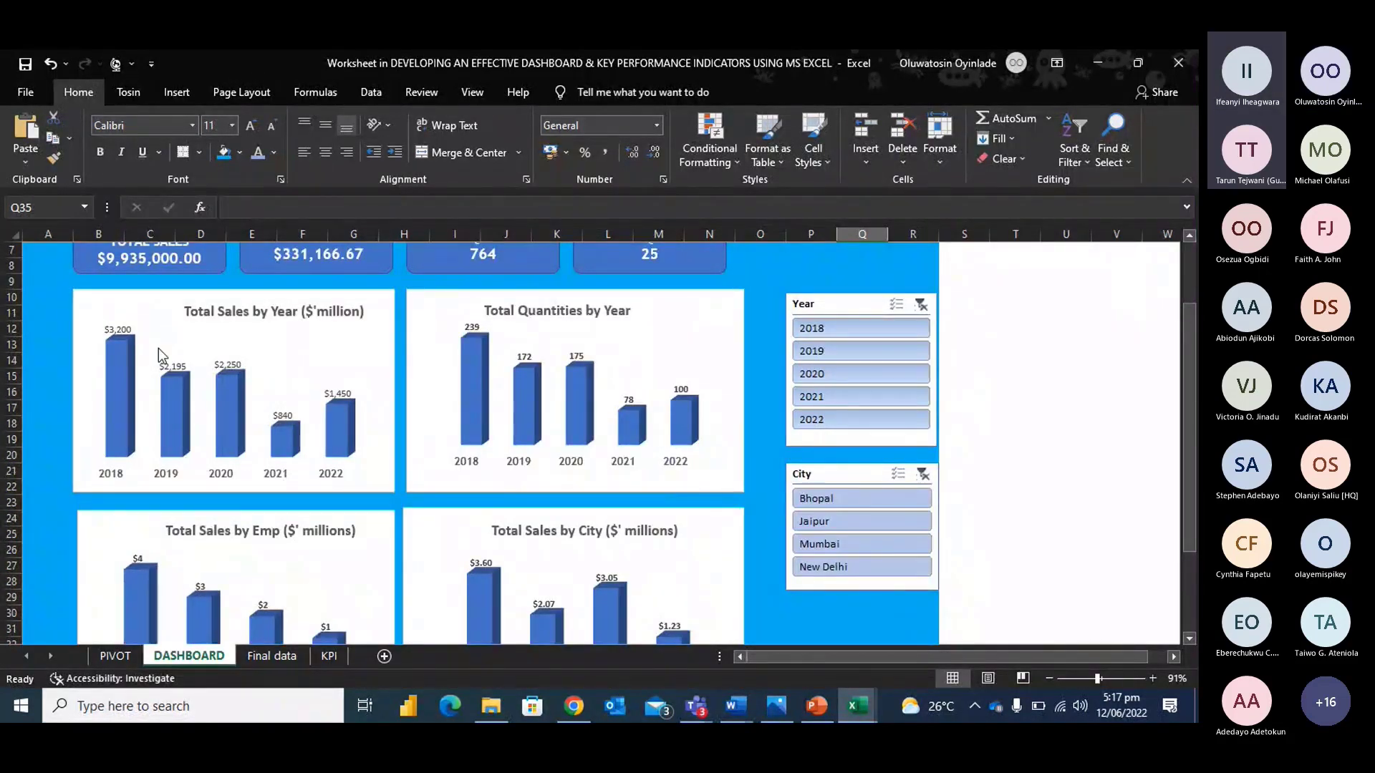
left_click(216, 363)
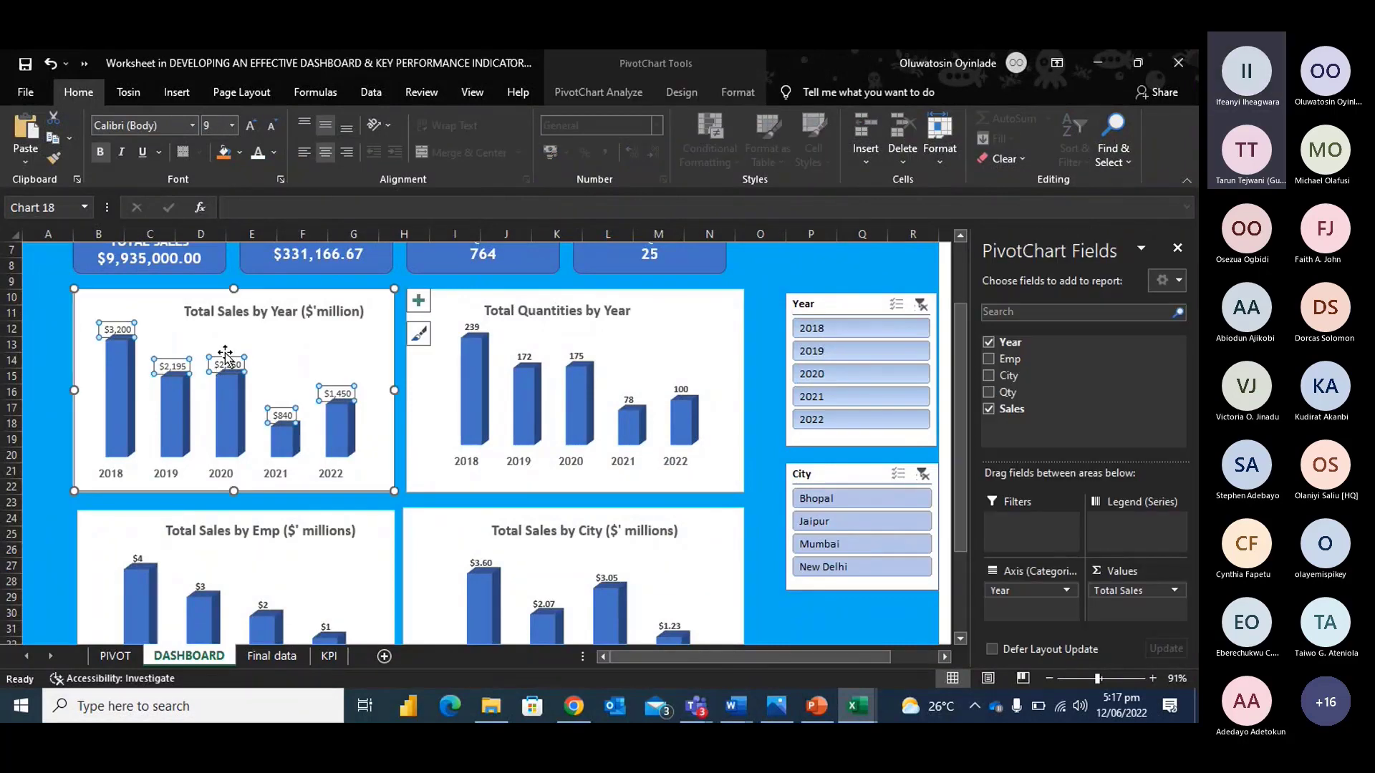
left_click(177, 125)
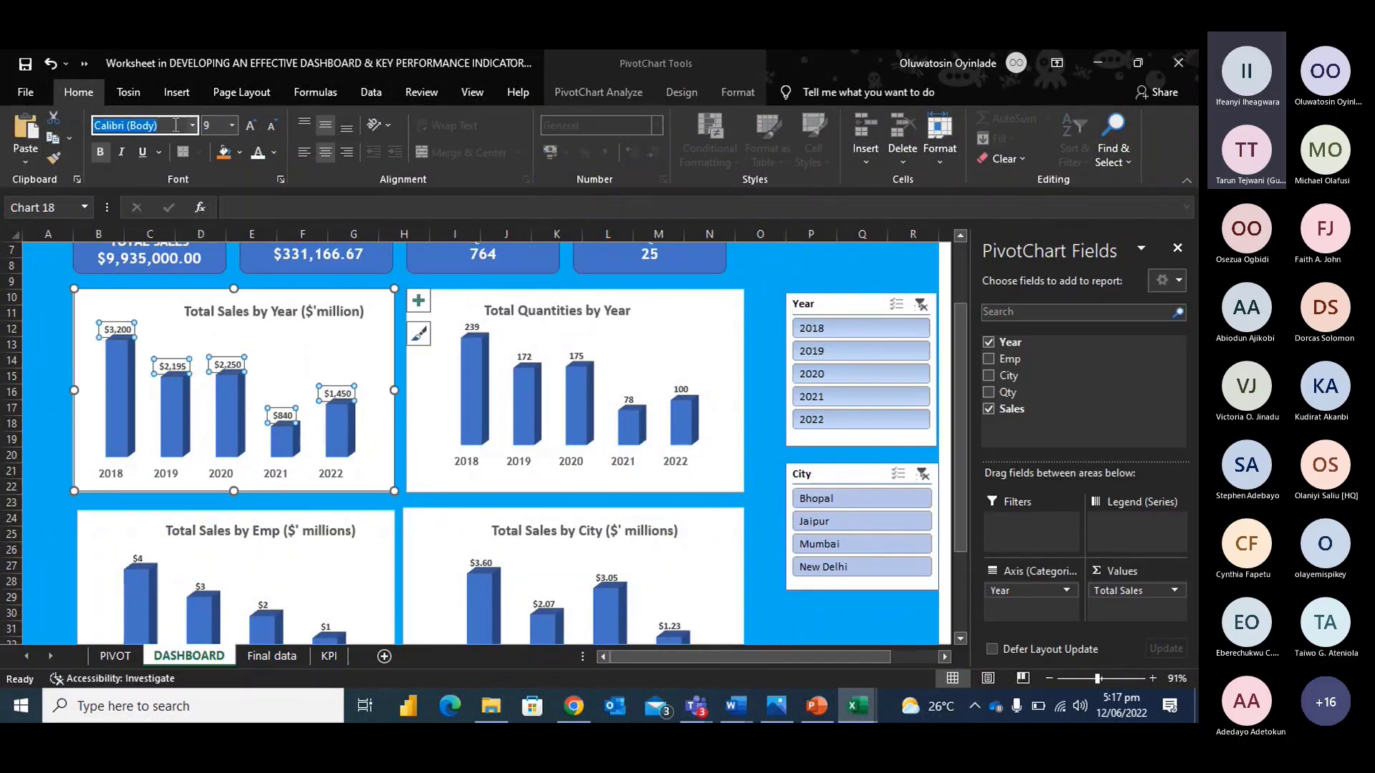
type("Trebuchet MS")
key("Tab")
type("10")
key("Return")
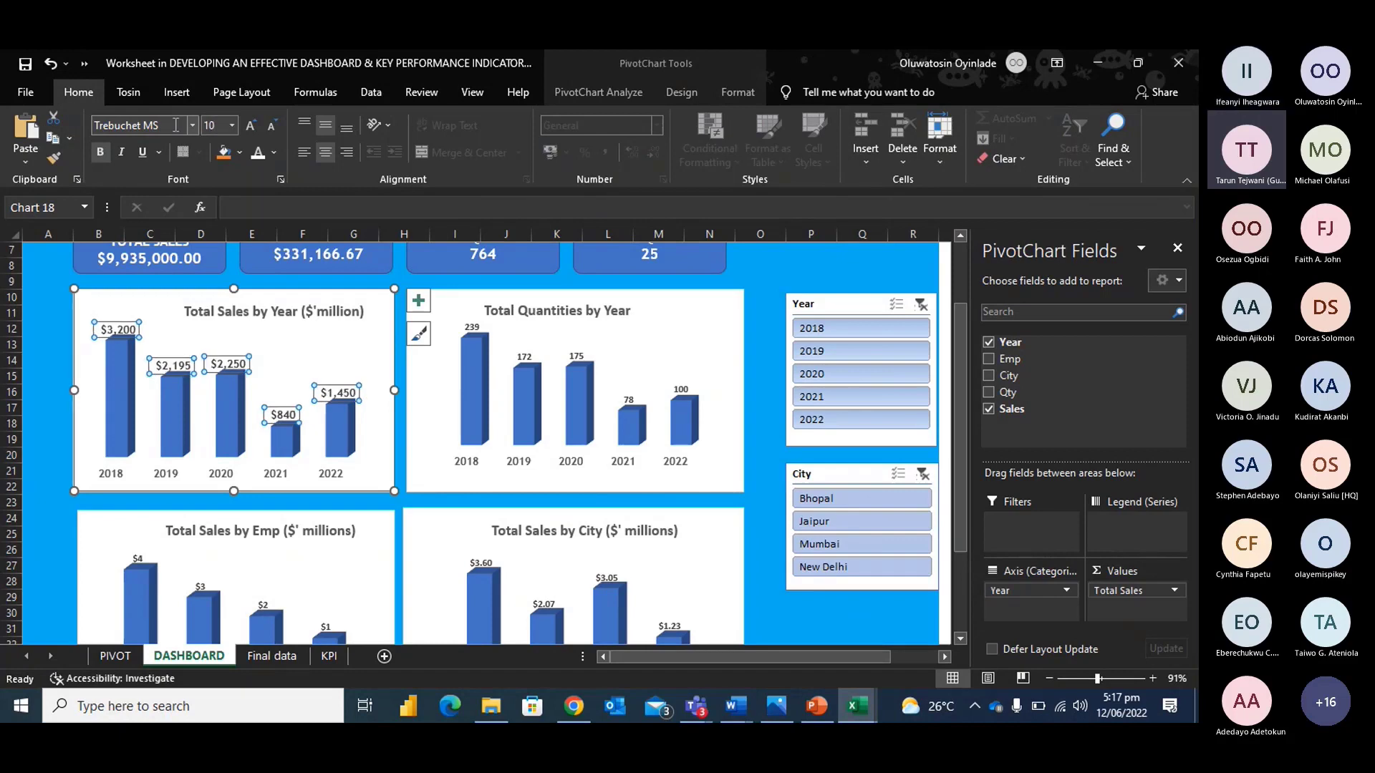
Set the data labels of the Total Quantities by Year chart to Trebuchet MS, size 10.
left_click(527, 357)
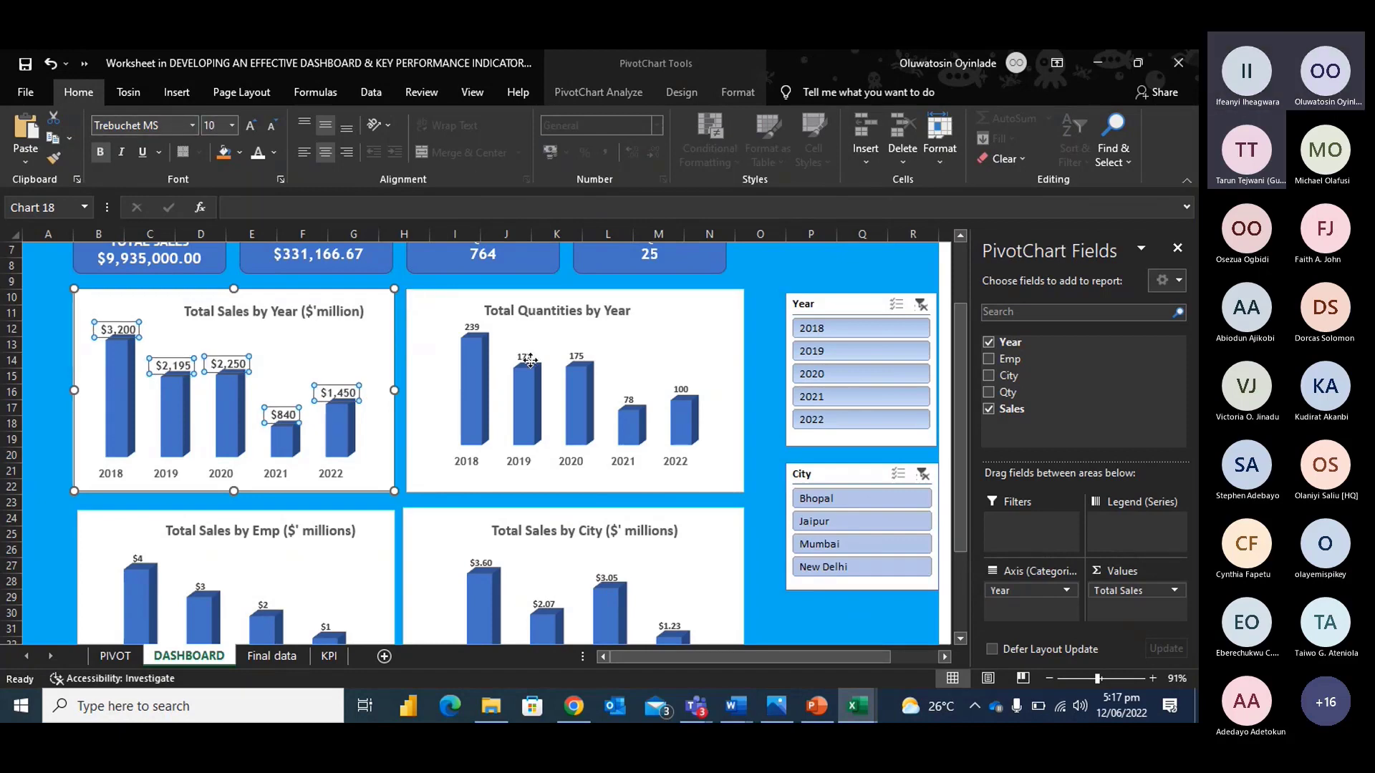
left_click(165, 127)
type("Trebuchet MS")
key("Tab")
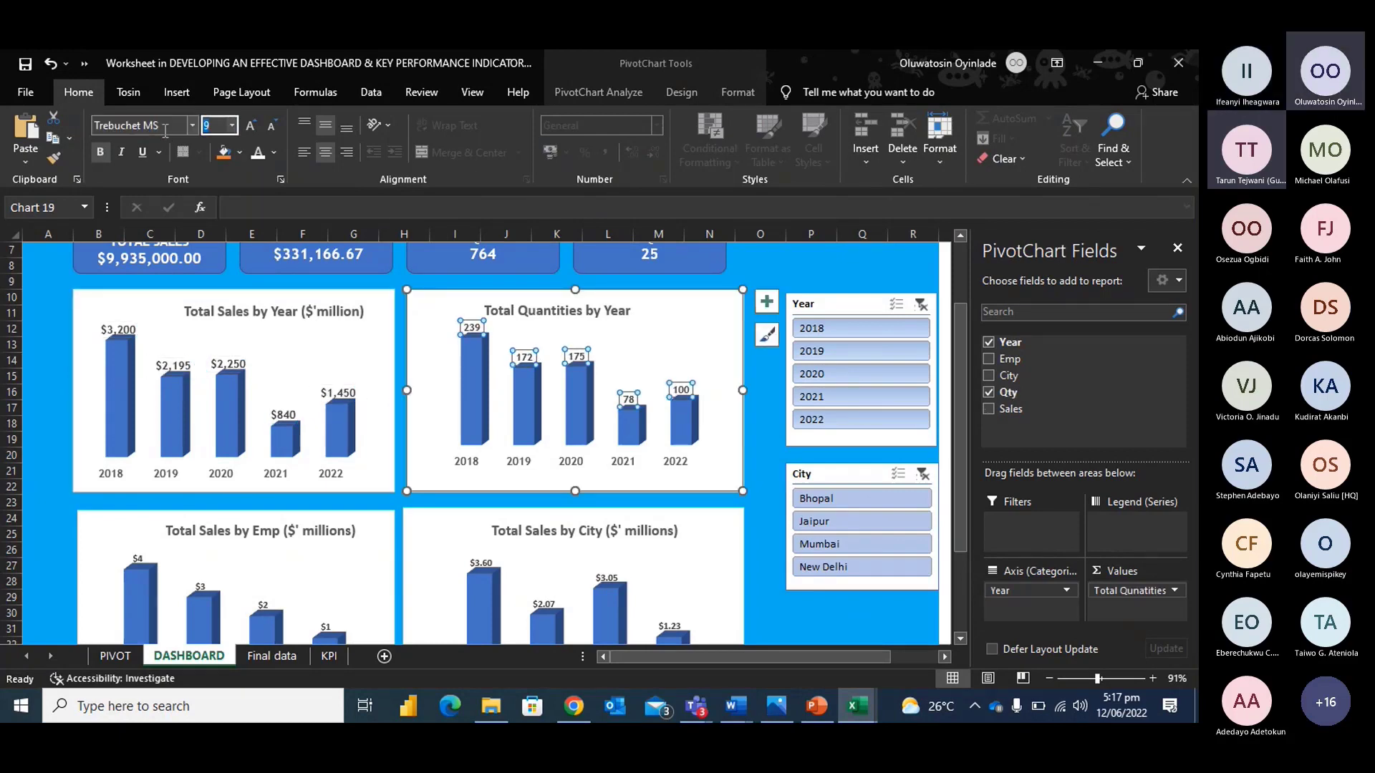
type("10")
key("Return")
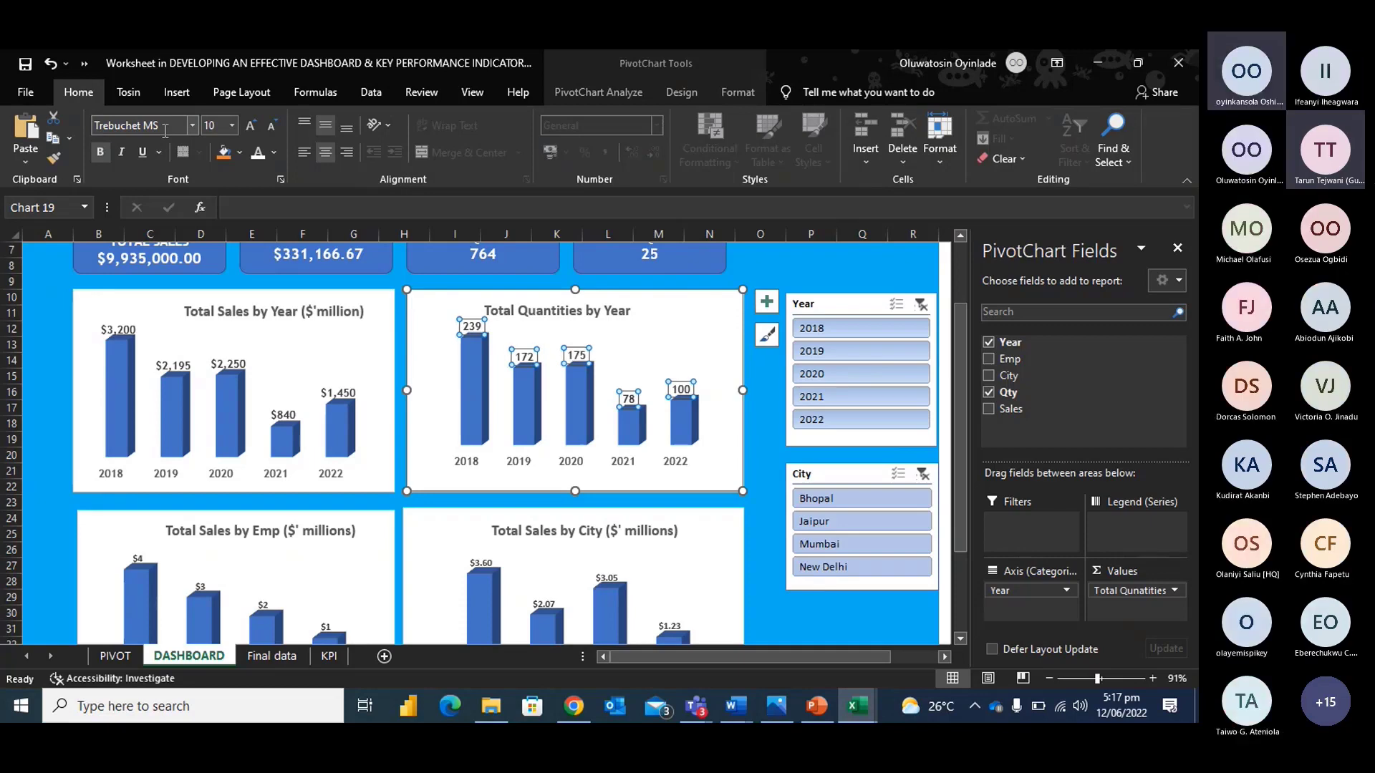
Set the data labels of the Total Sales by Emp chart to Trebuchet MS, size 10.
scroll(439, 524, "down", 2)
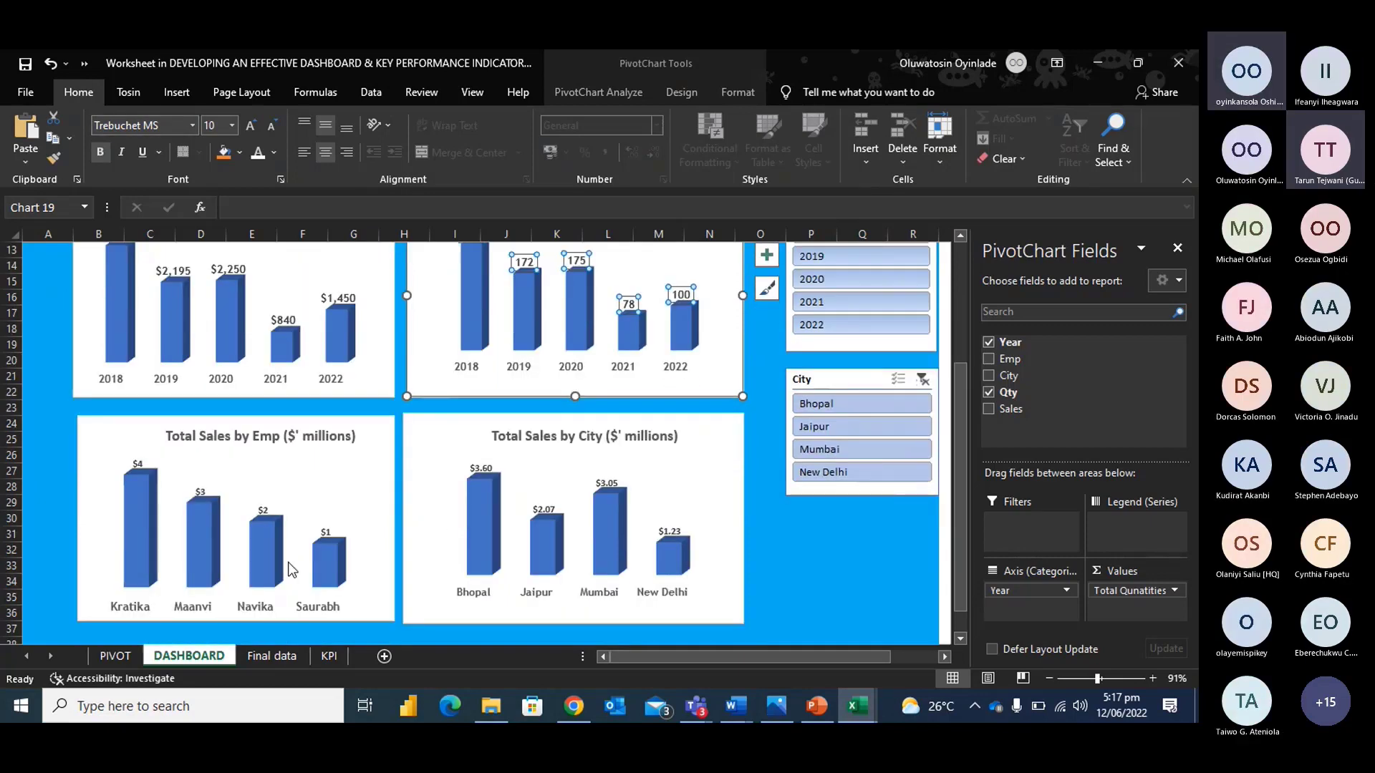
left_click(323, 536)
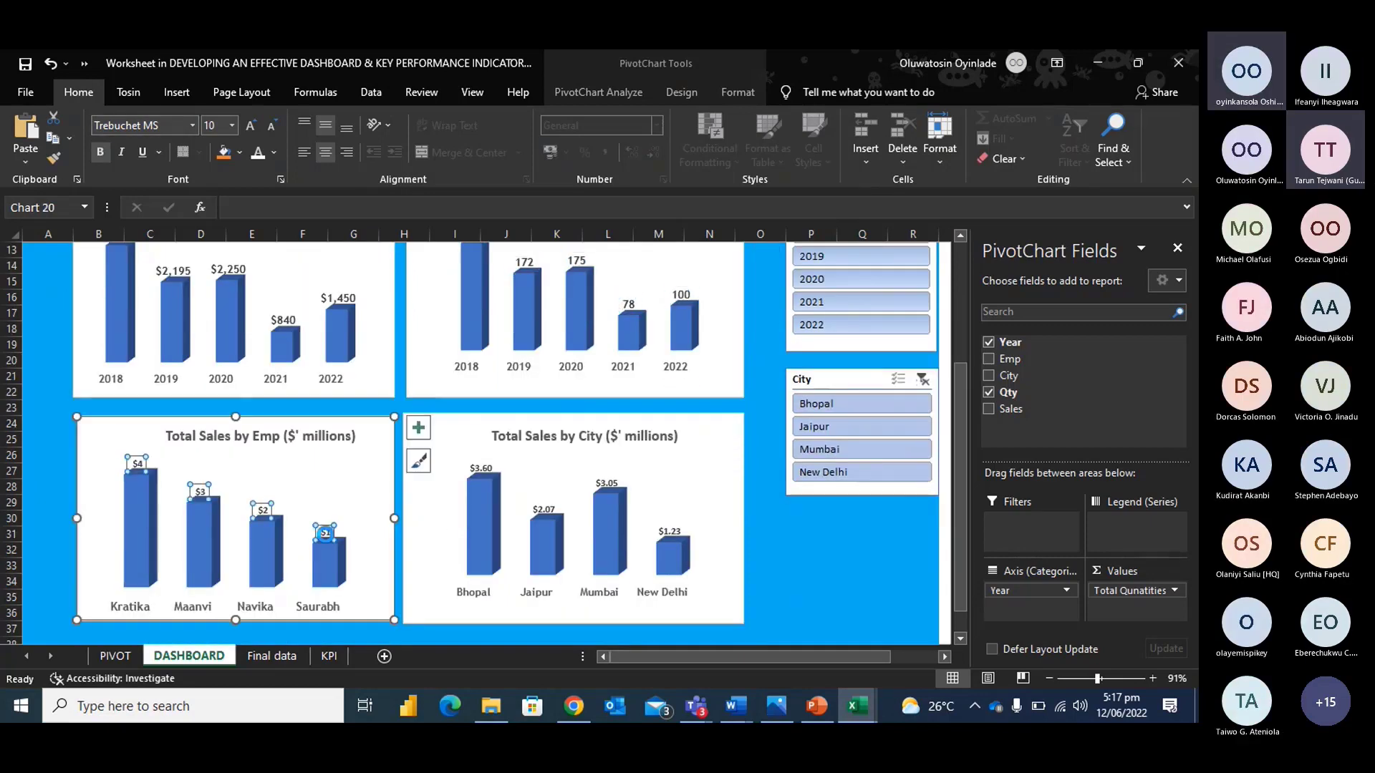
left_click(182, 123)
type("Trebuchet MS")
key("Tab")
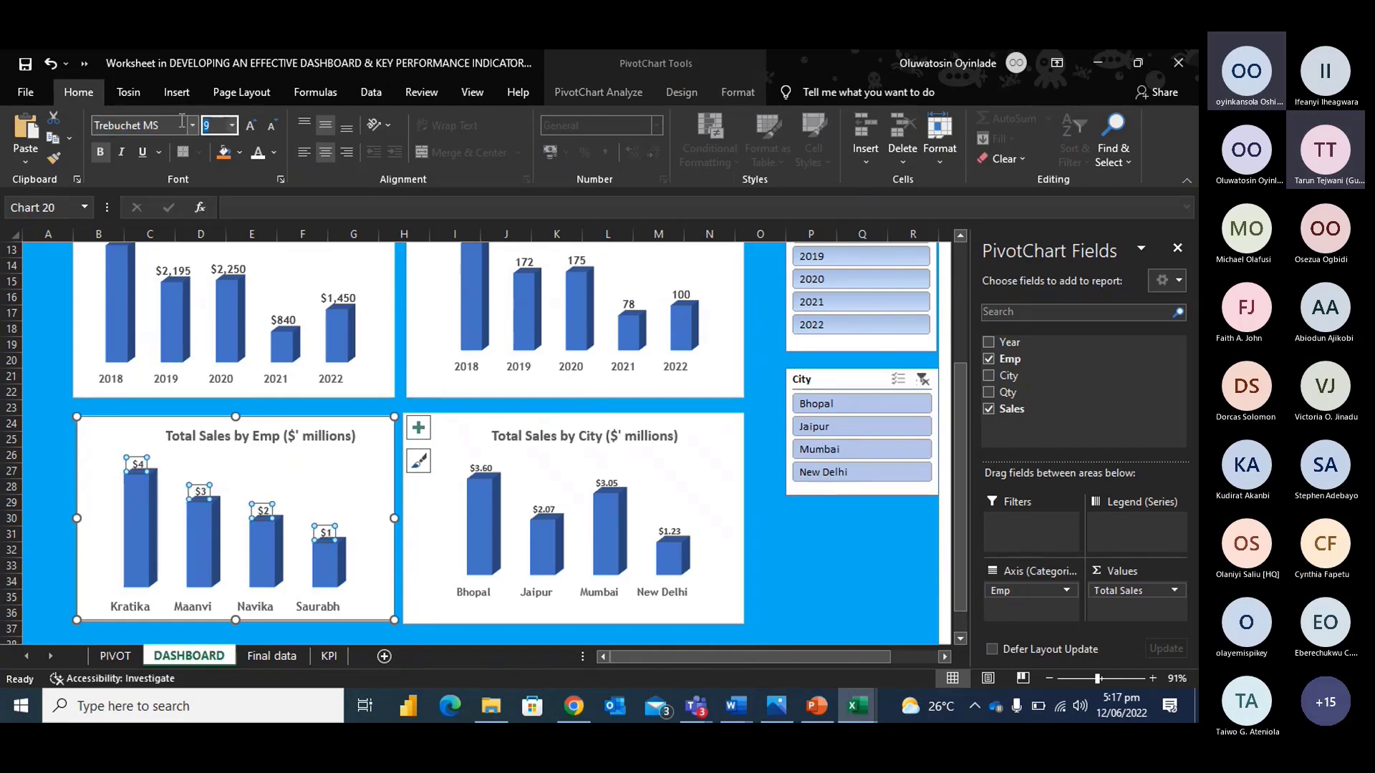
type("10")
key("Return")
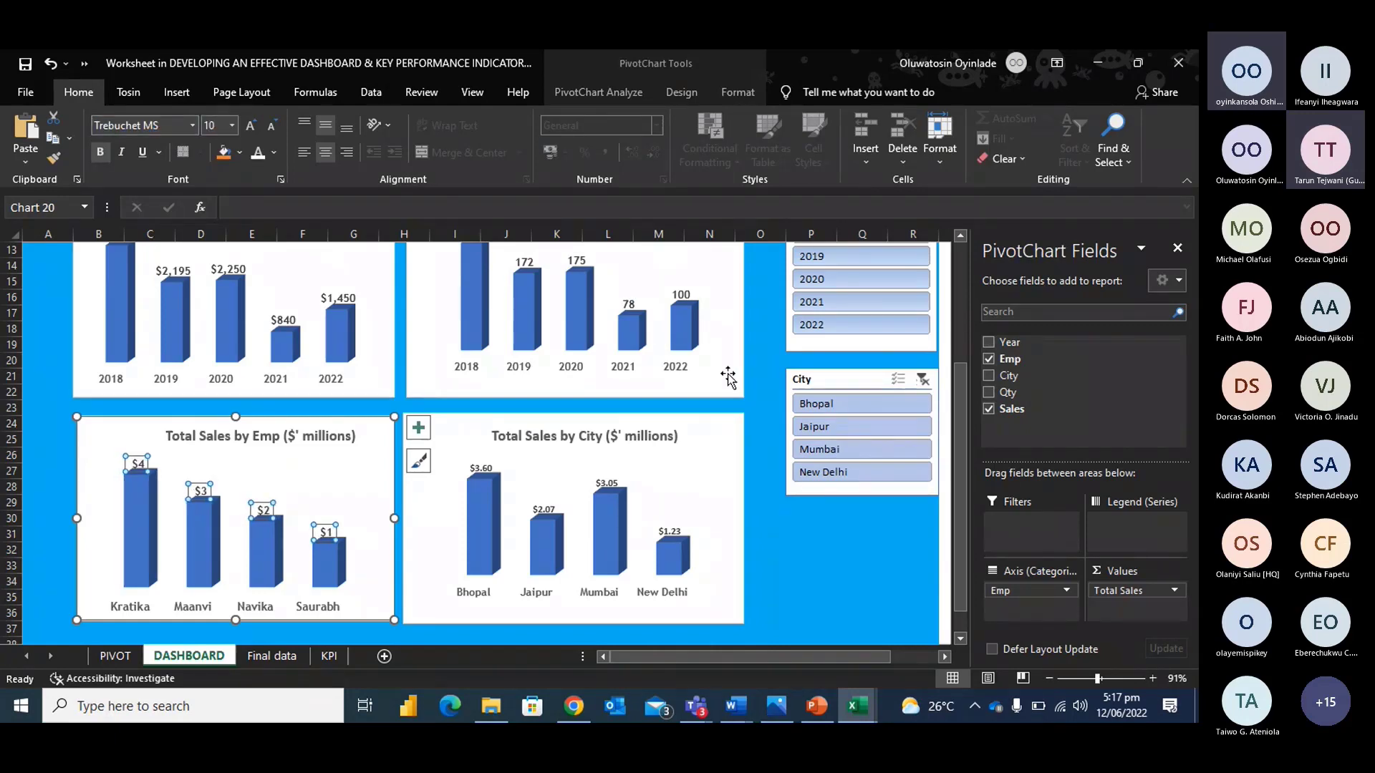
Filter the dashboard to 2018, 2020 and 2022 with the Year slicer, review the charts and clear the filter.
left_click(661, 498)
scroll(763, 428, "up", 3)
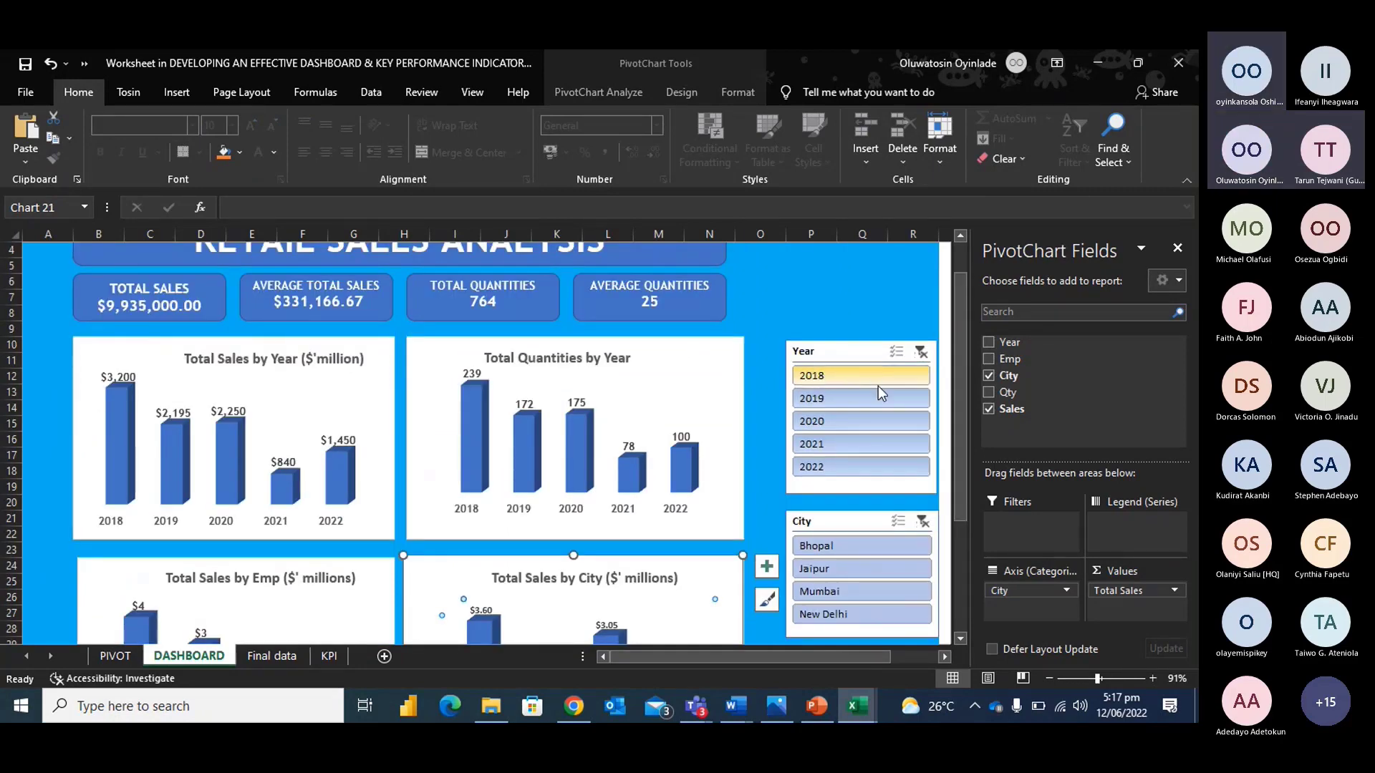
left_click(852, 379)
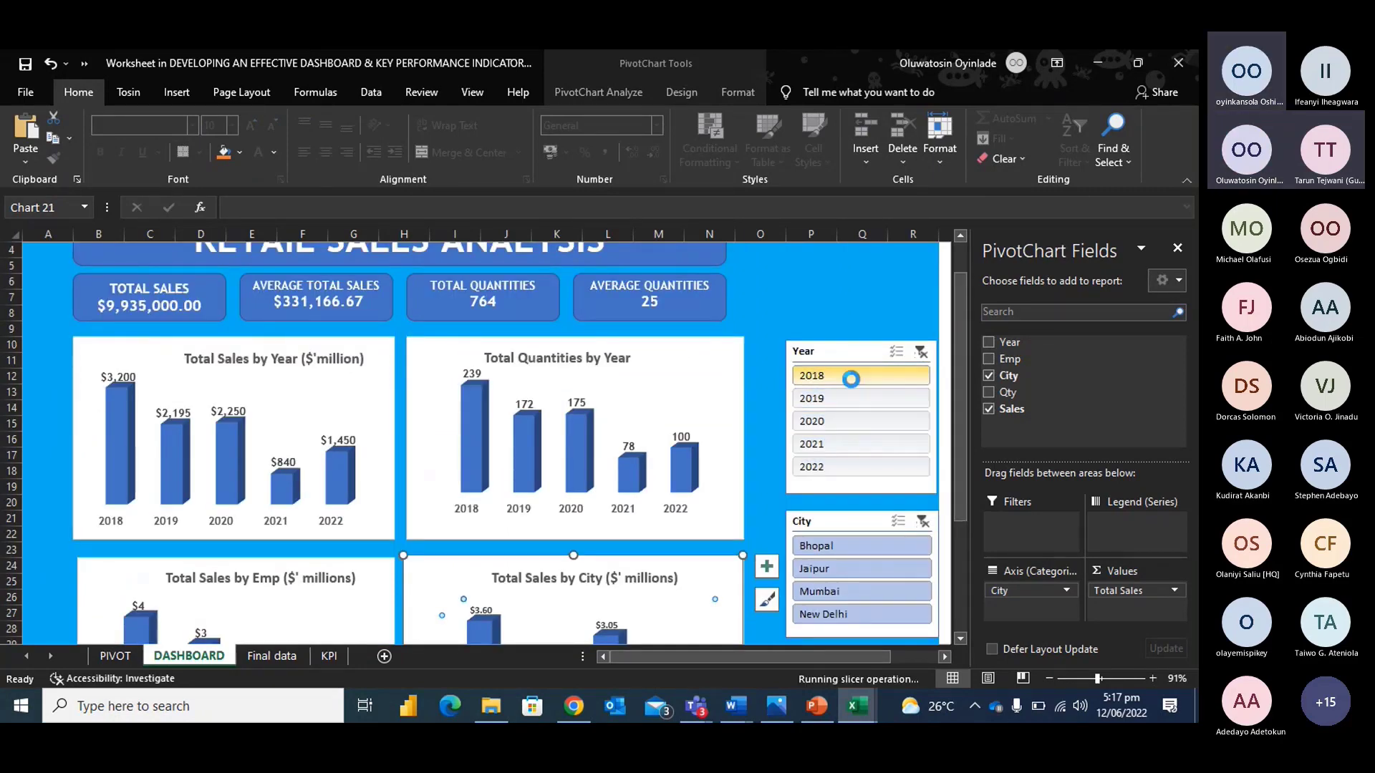
left_click(849, 463, "ctrl")
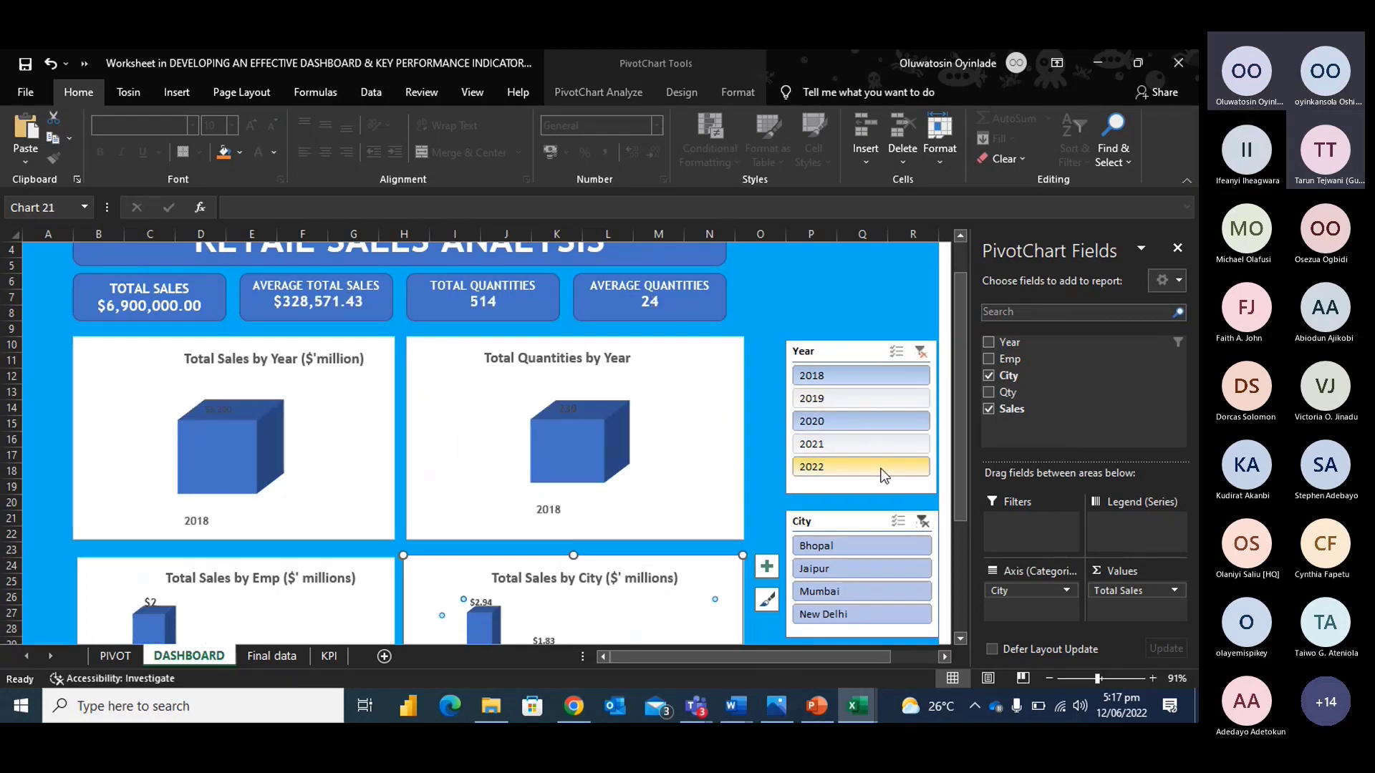
scroll(546, 562, "down", 4)
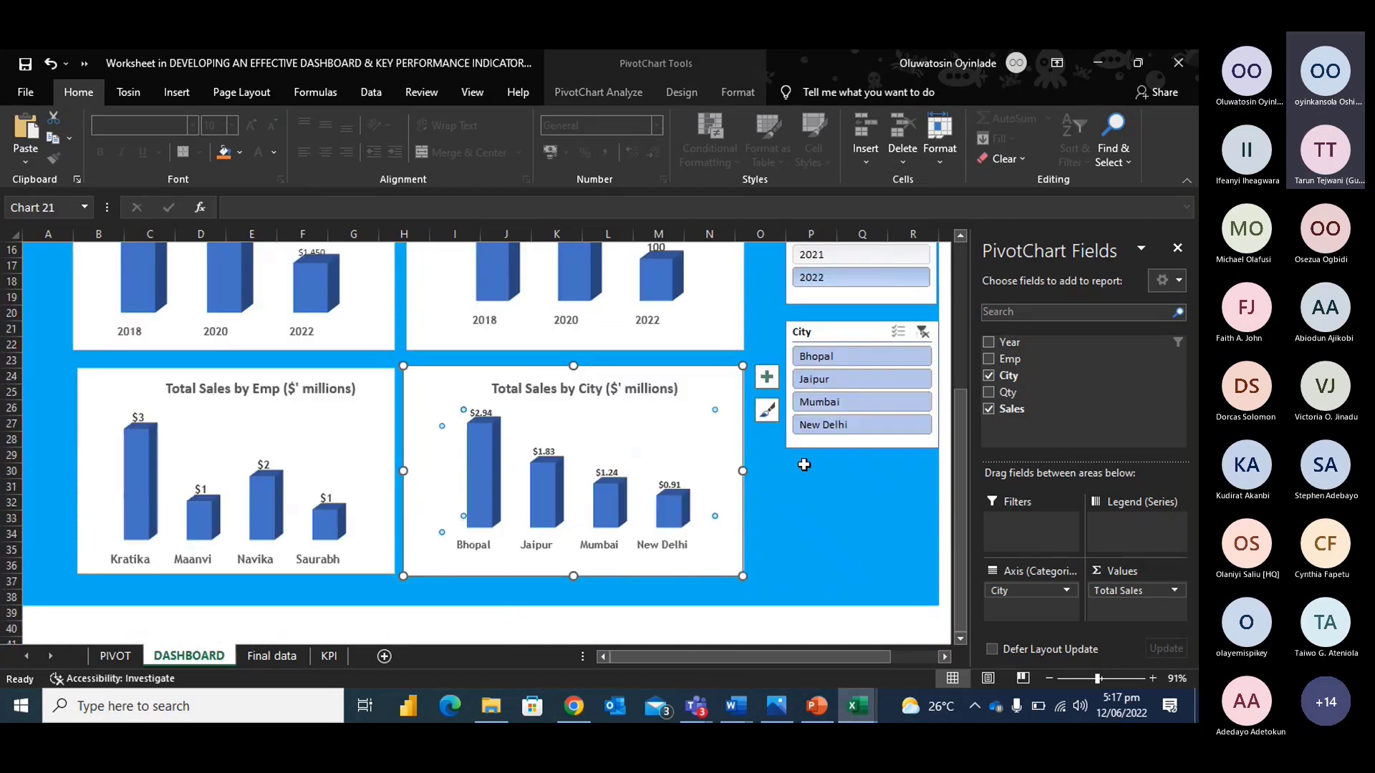
scroll(546, 562, "up", 3)
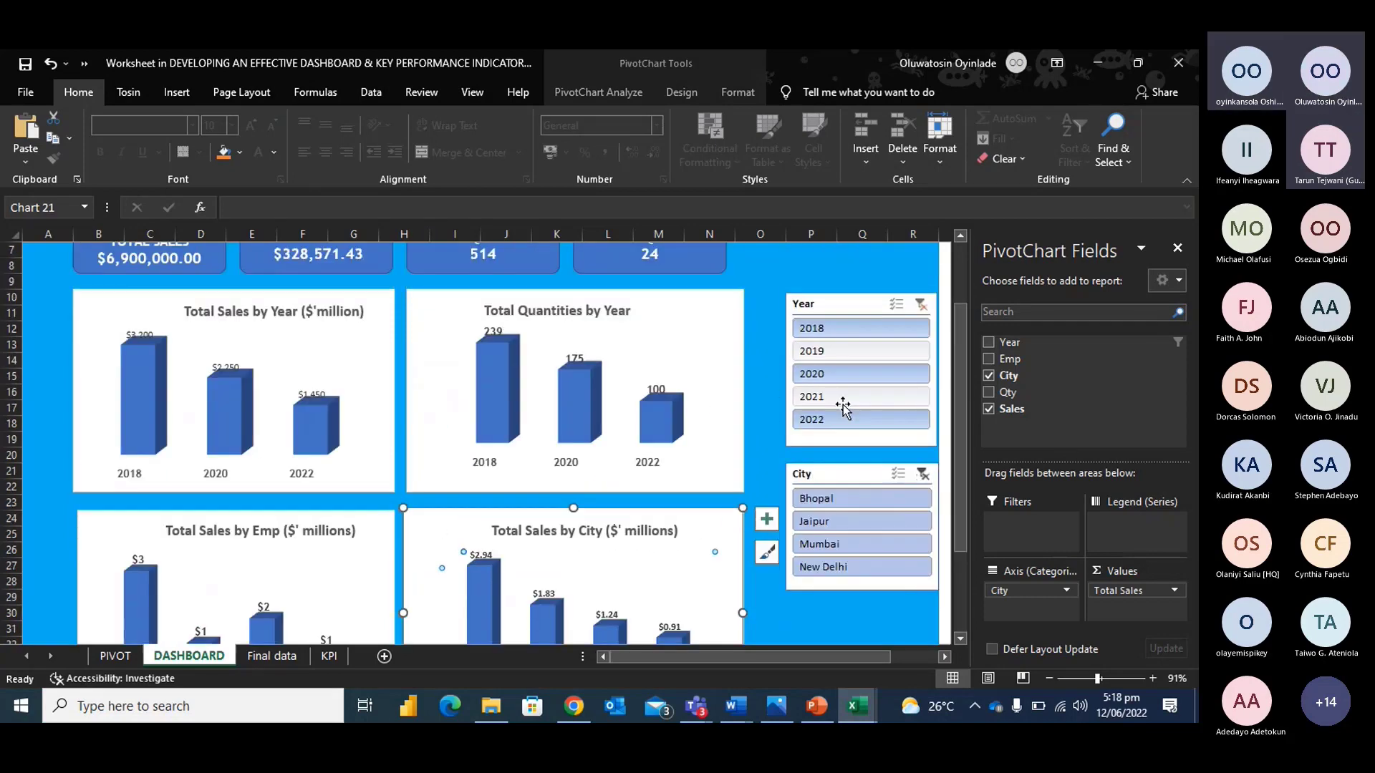
left_click(927, 306)
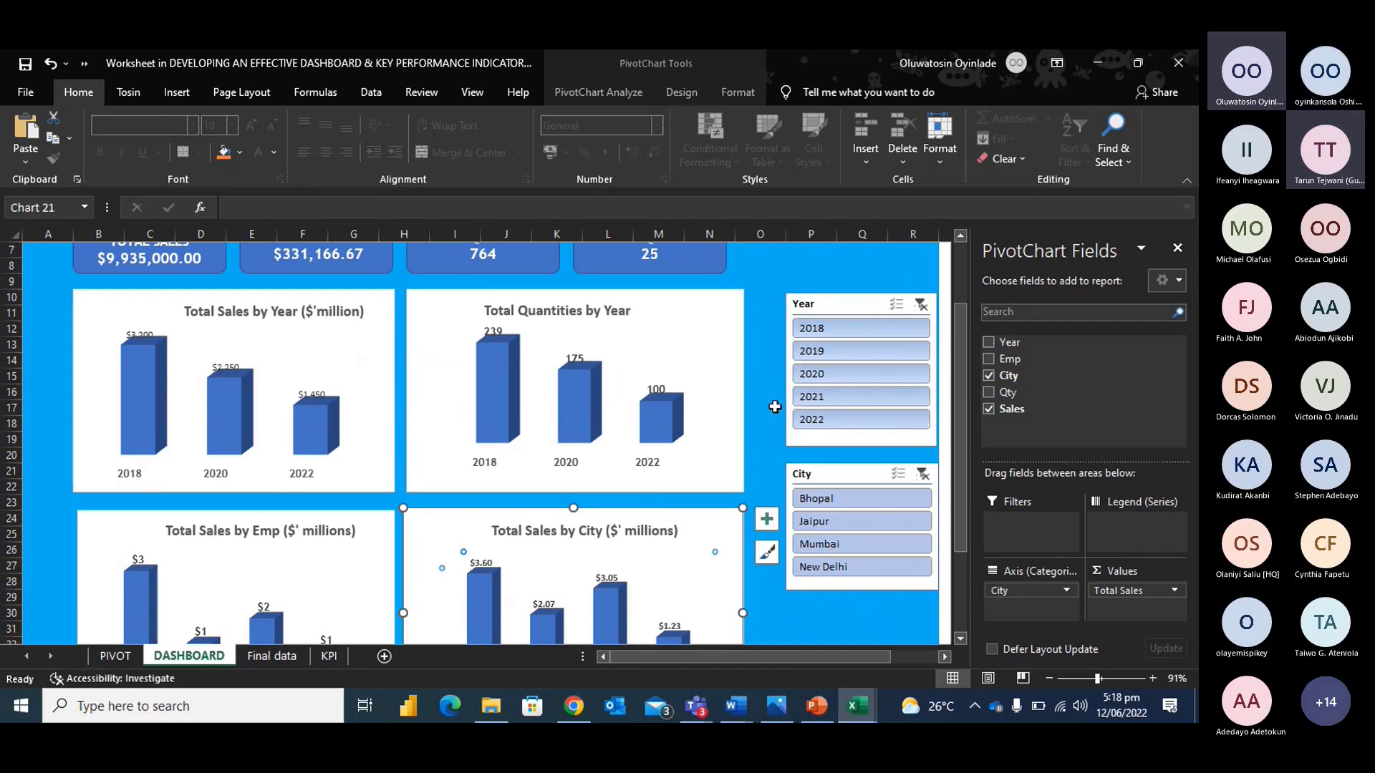
Nudge the City slicer slightly so it sits closer beneath the Year slicer on the dashboard.
left_click(779, 360)
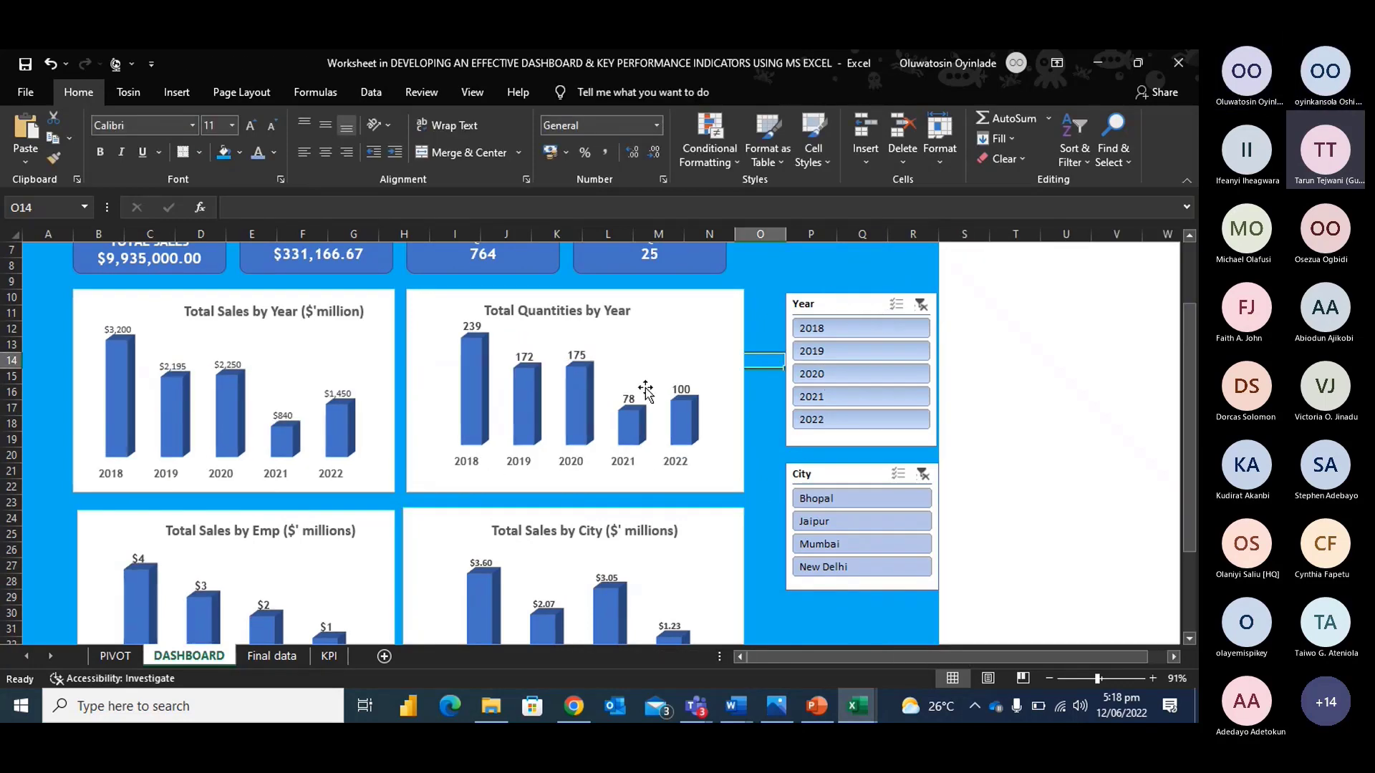
scroll(863, 582, "down", 2)
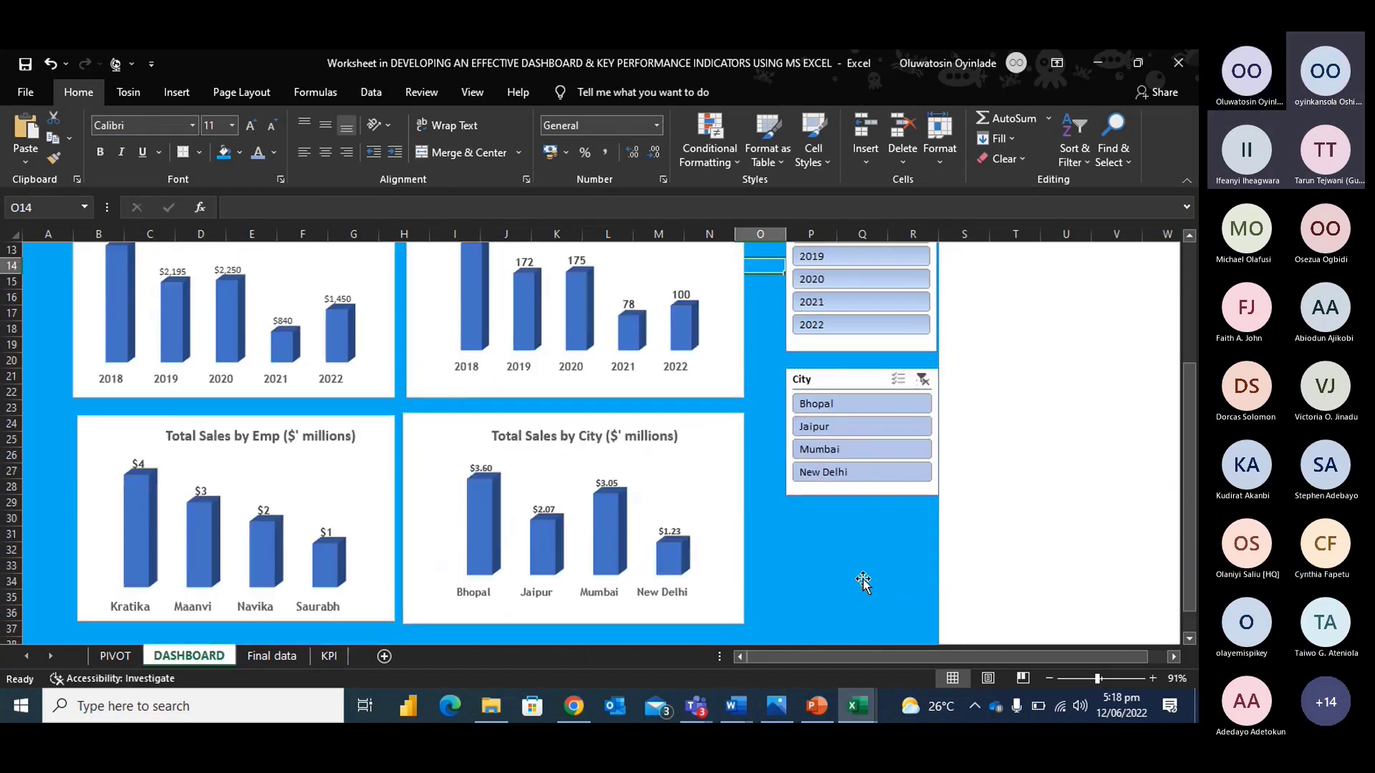
left_click_drag(843, 369, 840, 366)
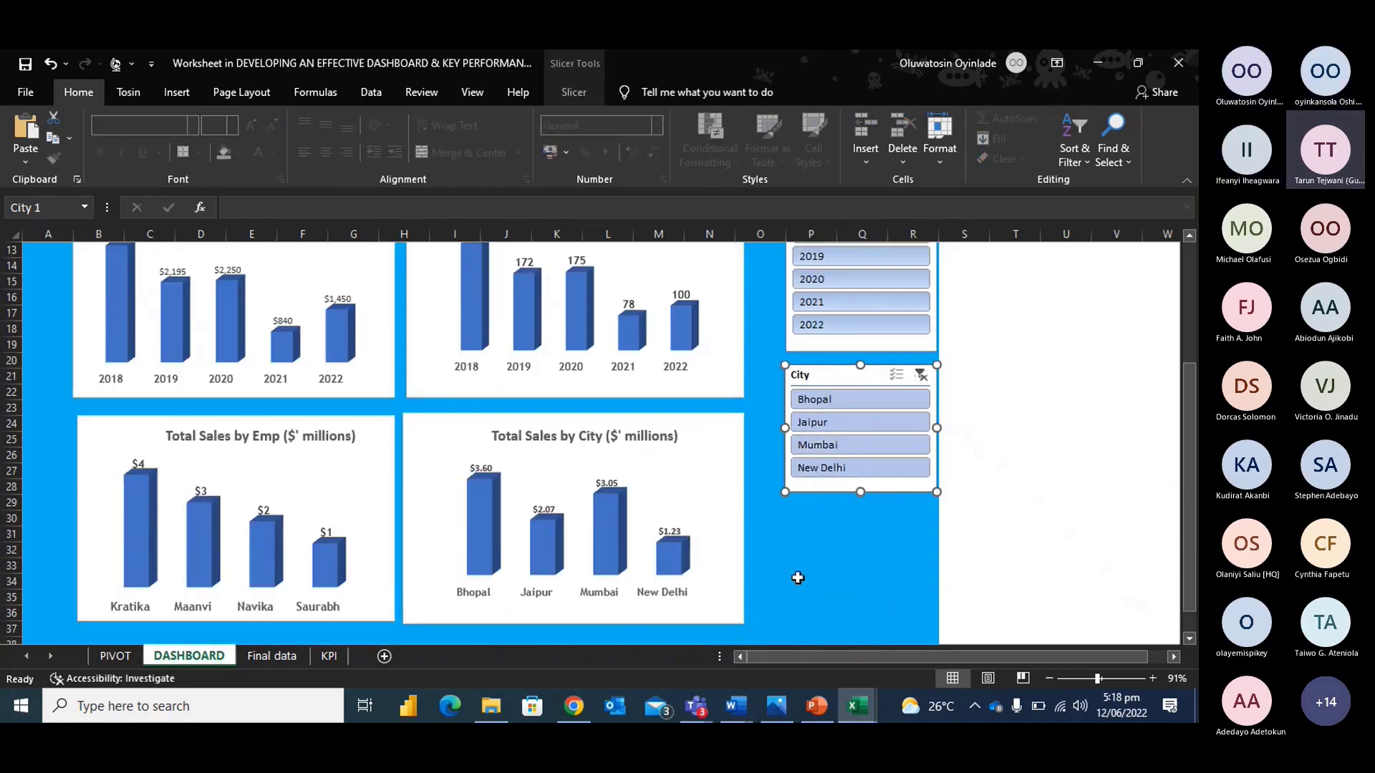
Switch to the Teams meeting, open its participants list, and return to the Excel dashboard.
mouse_move(703, 710)
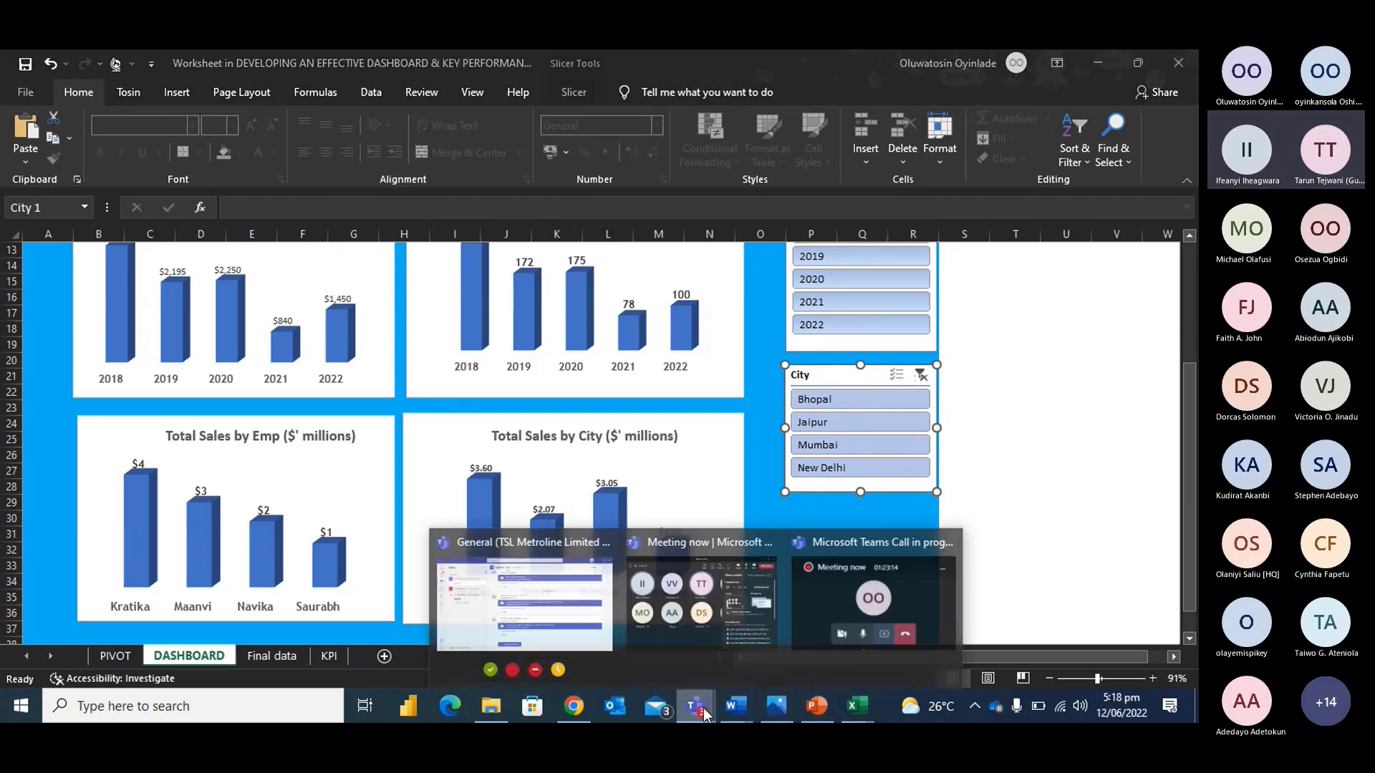
left_click(719, 630)
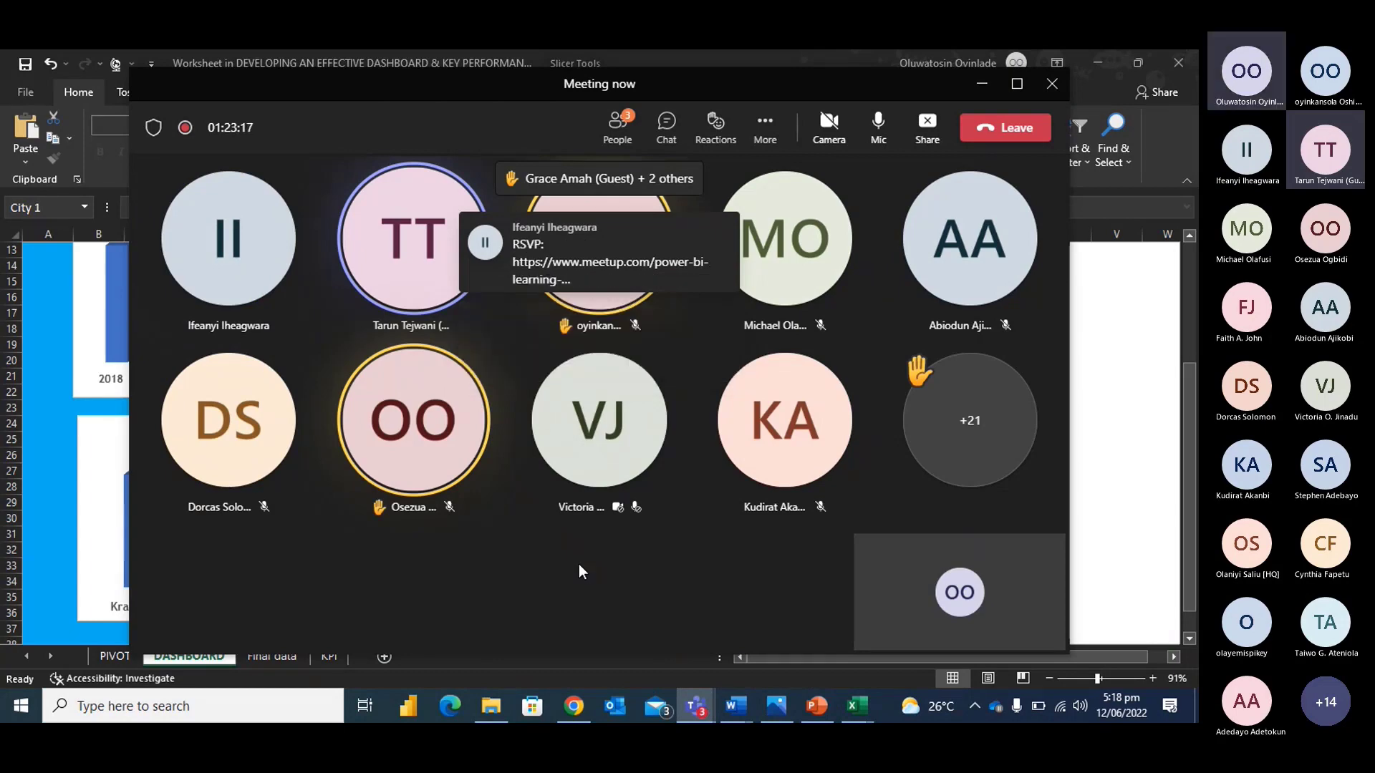
left_click(634, 136)
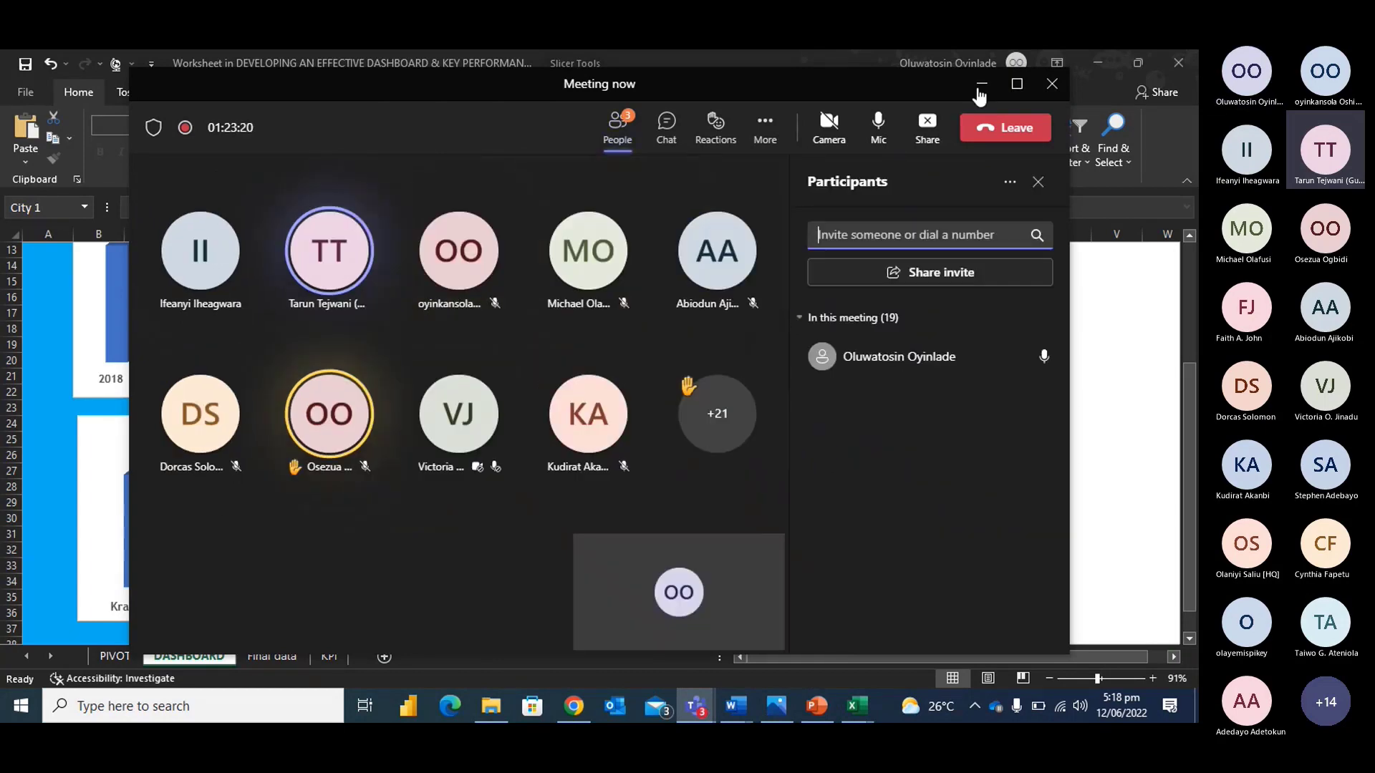
left_click(979, 86)
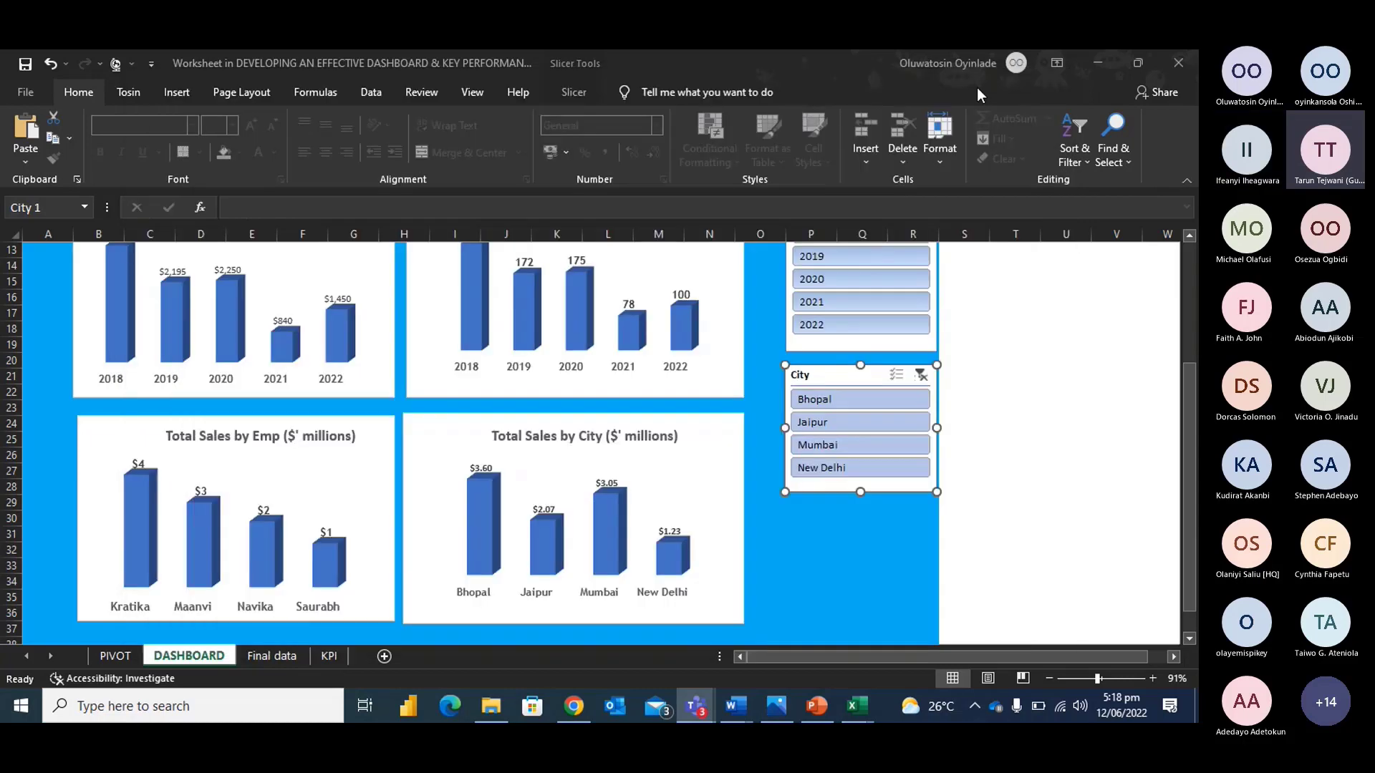
left_click(811, 528)
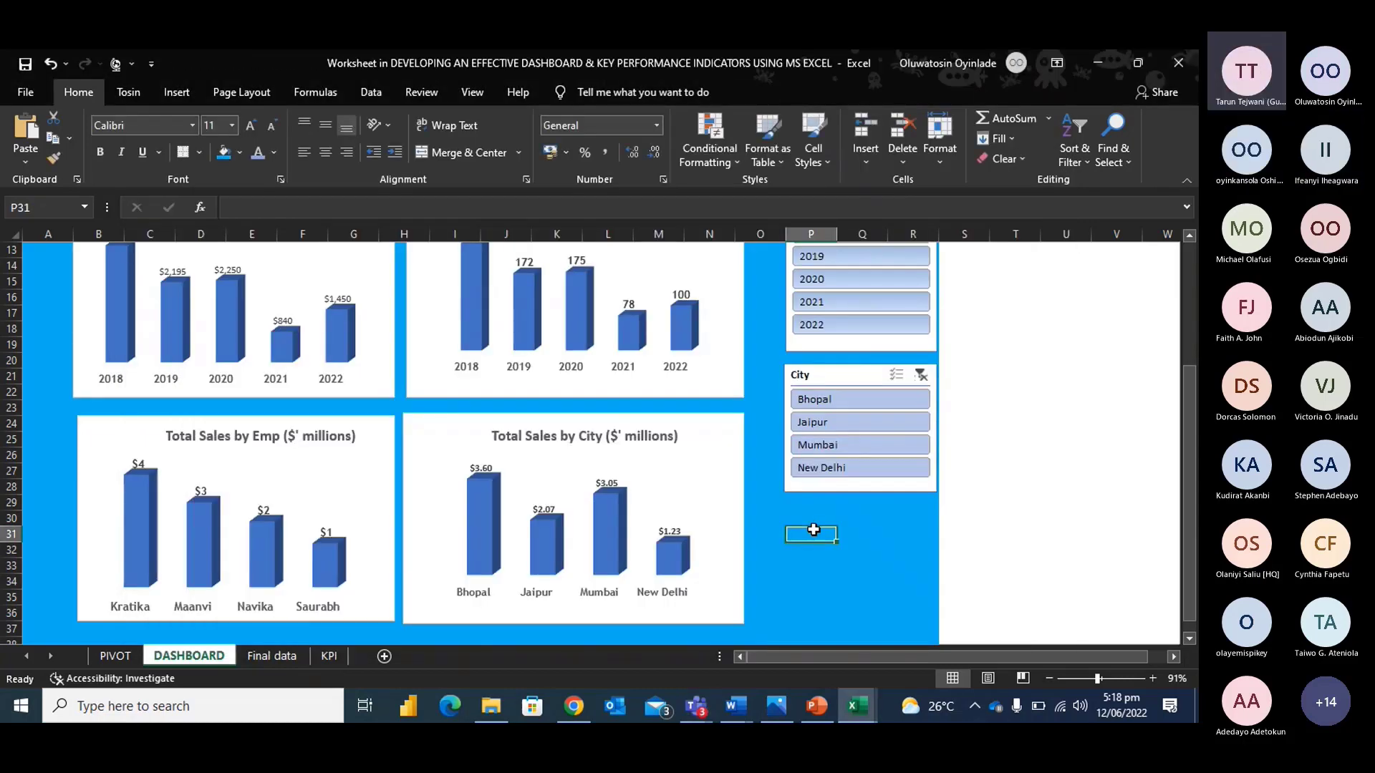
scroll(813, 530, "up", 2)
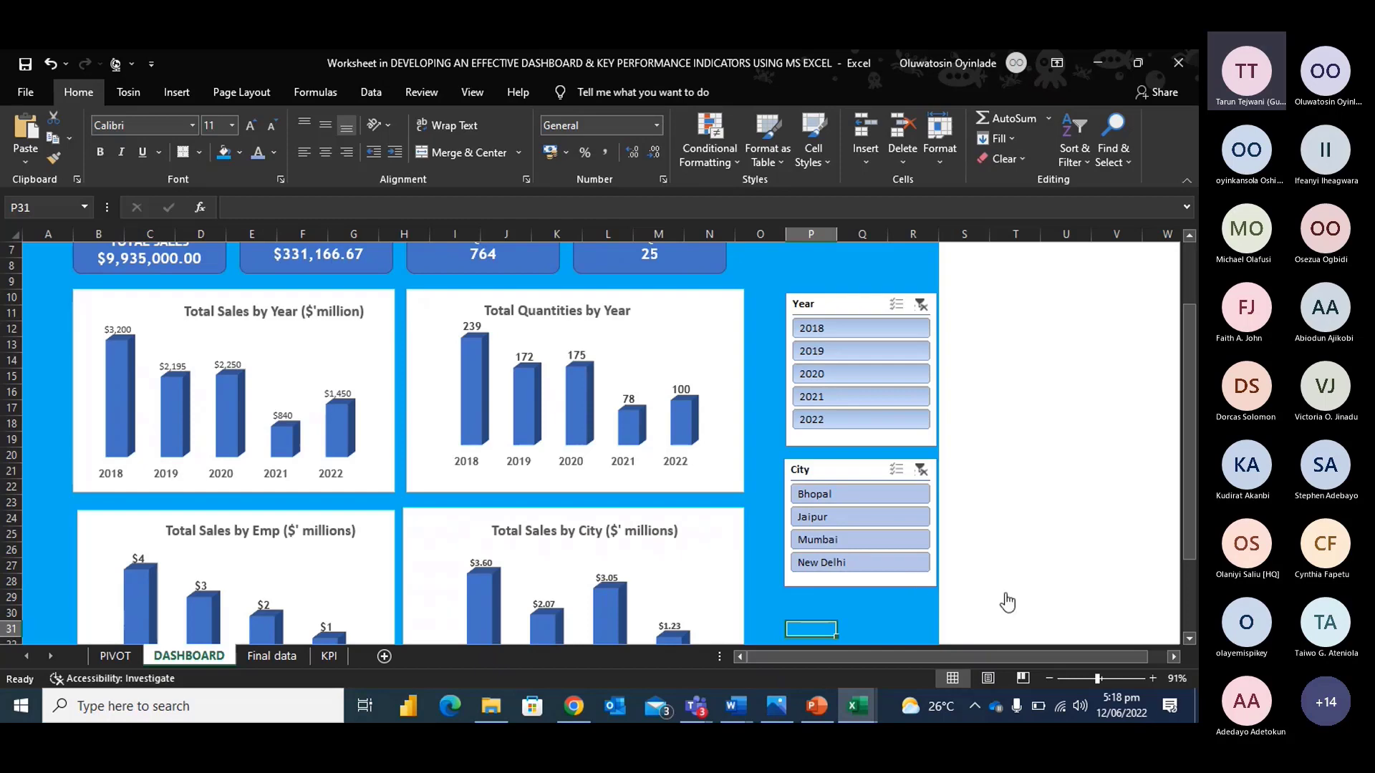
Check the full Teams participants list for raised hands and return to the Excel dashboard.
key("alt+Tab")
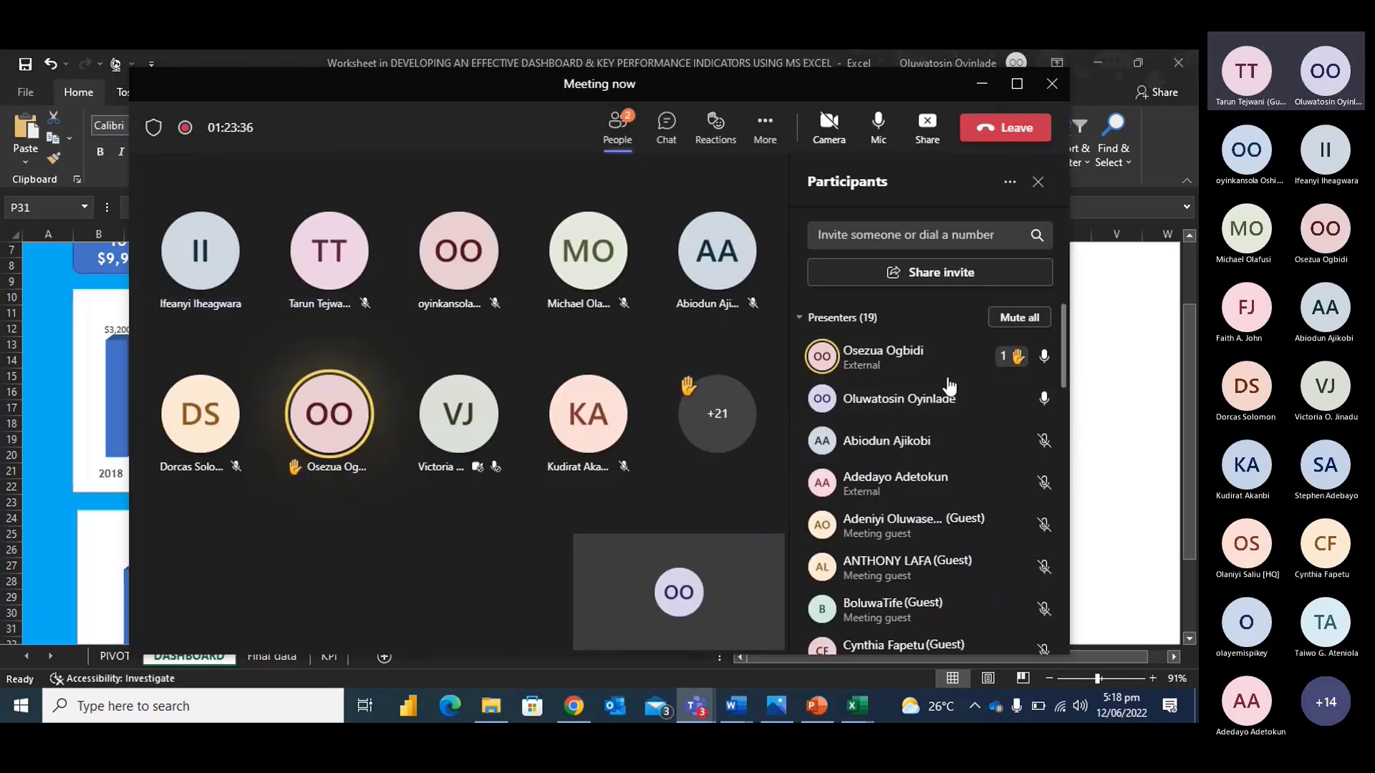
scroll(960, 408, "down", 10)
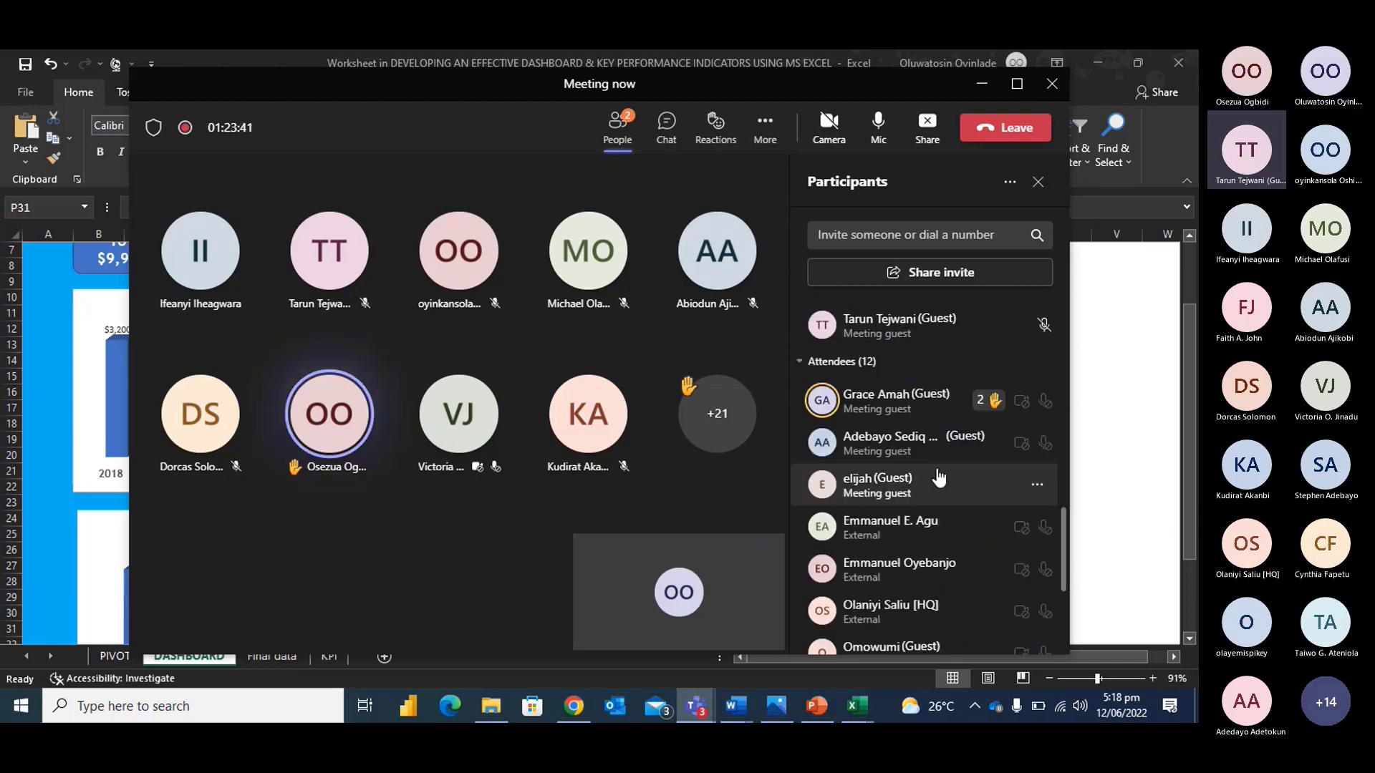
scroll(938, 491, "down", 4)
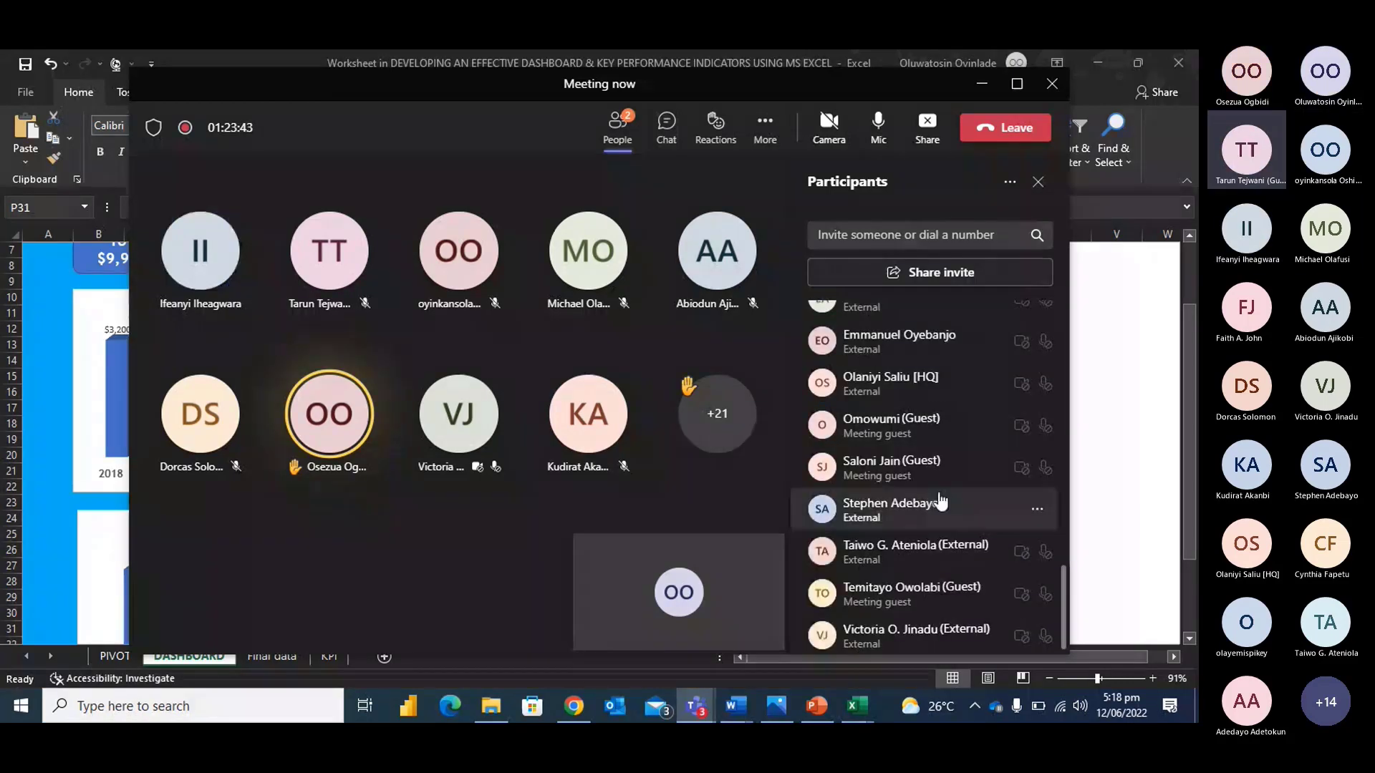
scroll(938, 493, "up", 9)
scroll(938, 493, "up", 5)
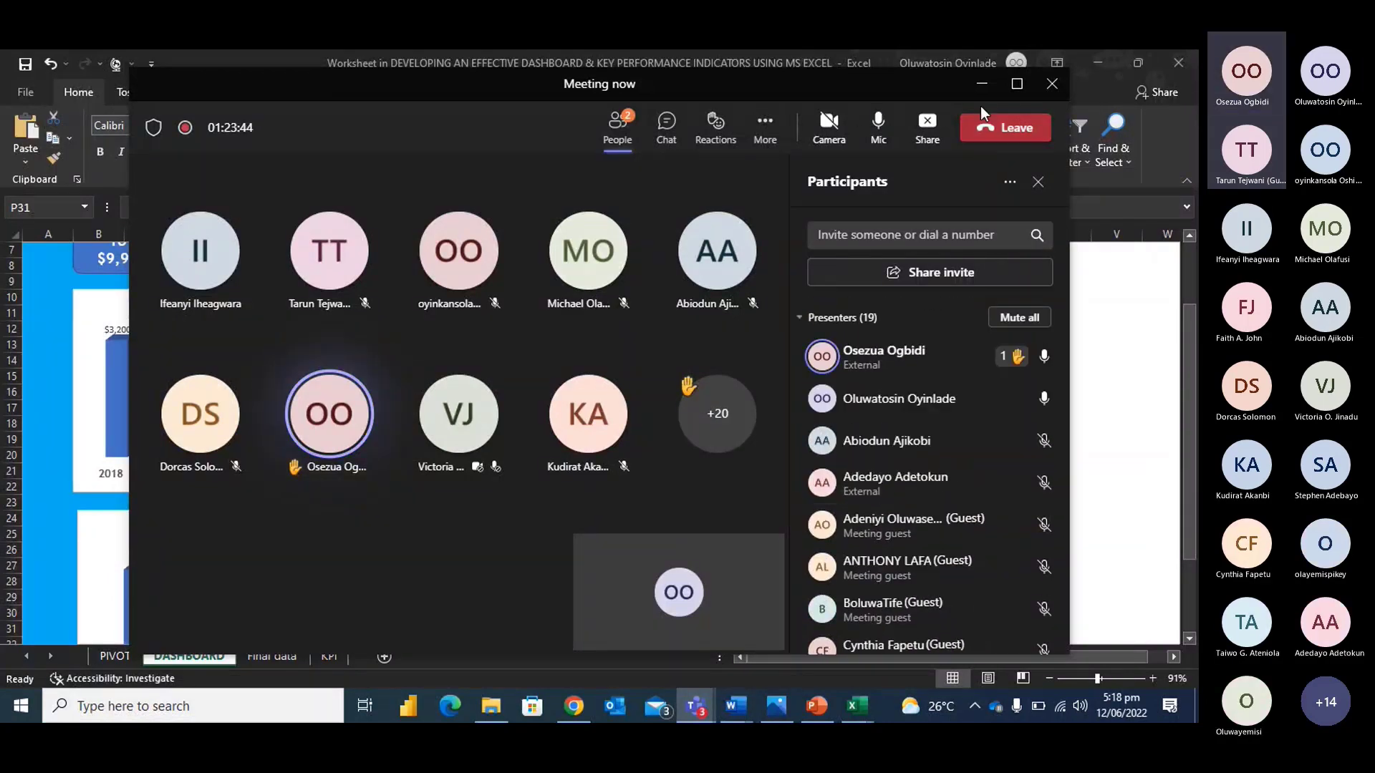
left_click(982, 84)
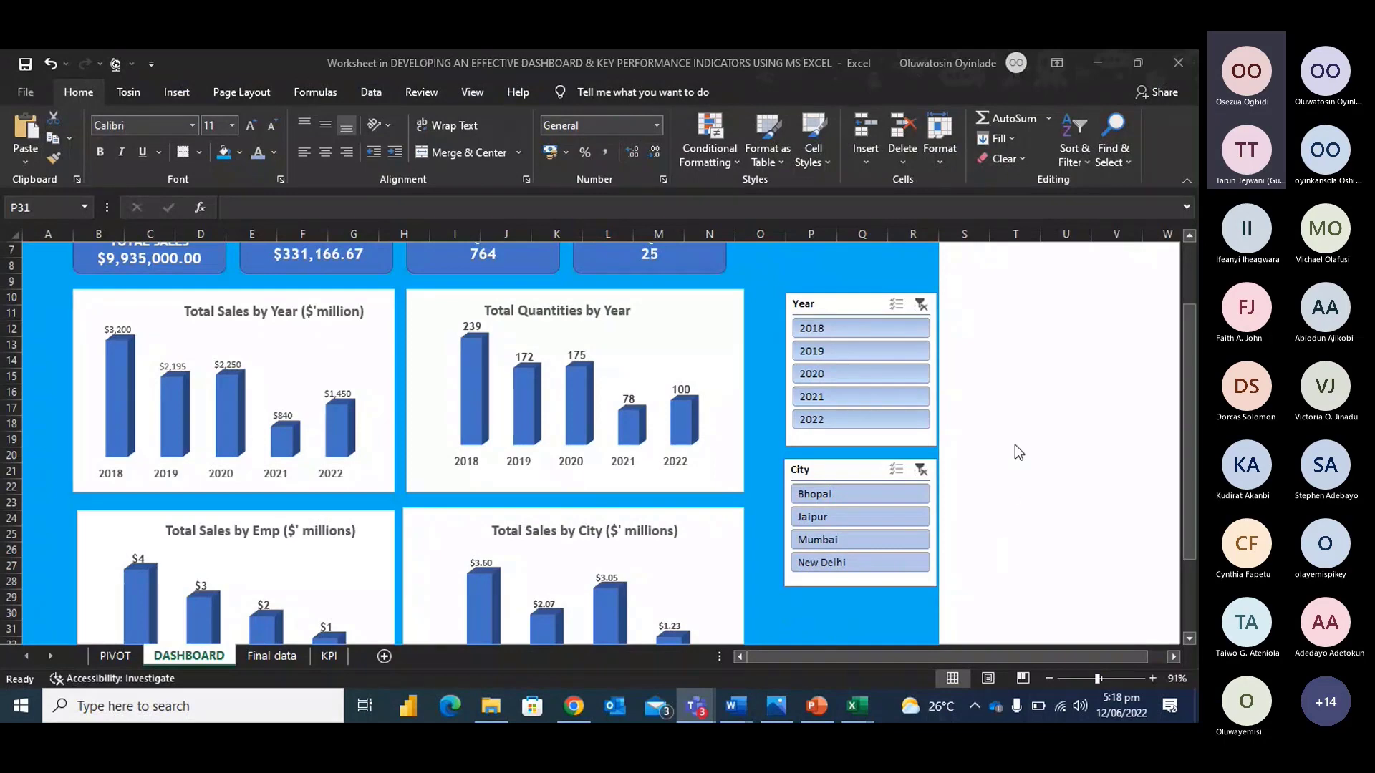
scroll(480, 317, "up", 2)
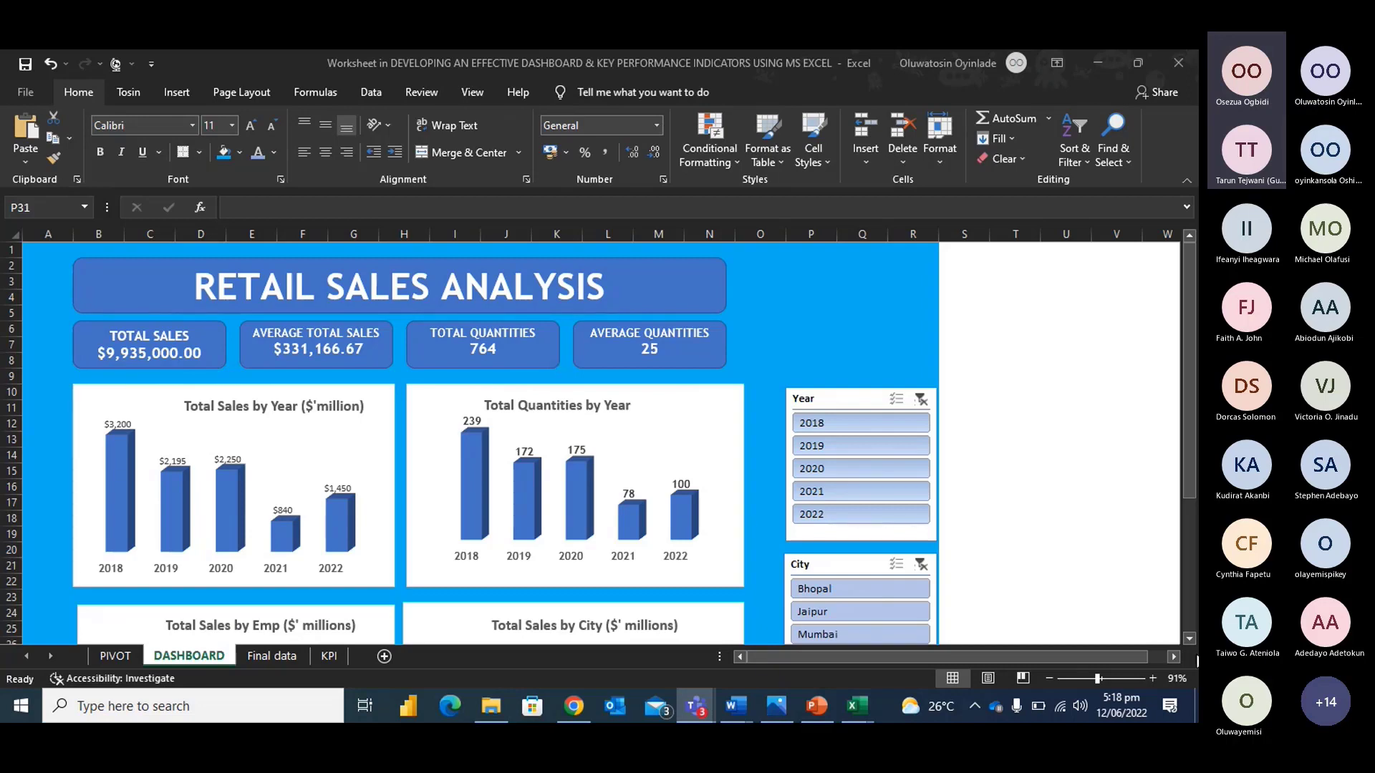
left_click(1107, 677)
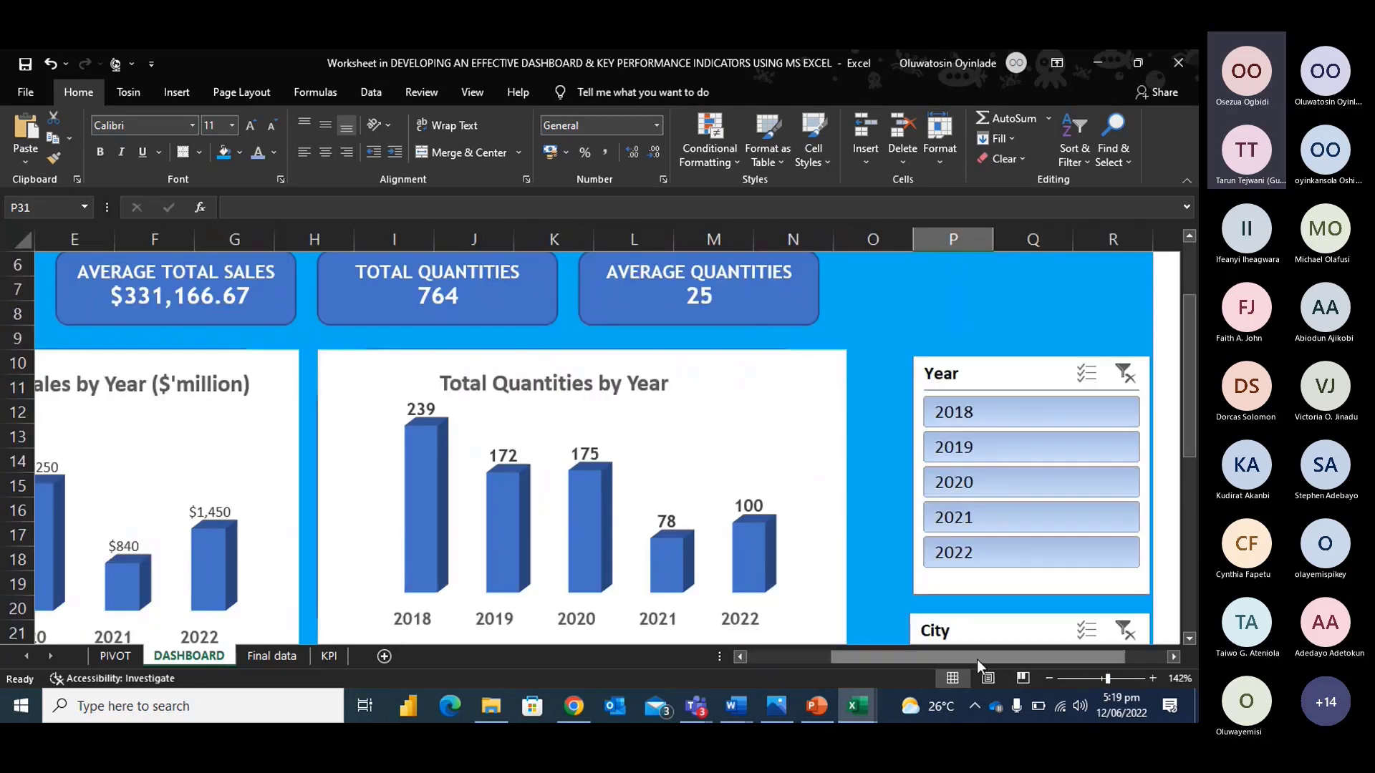
left_click_drag(976, 659, 823, 663)
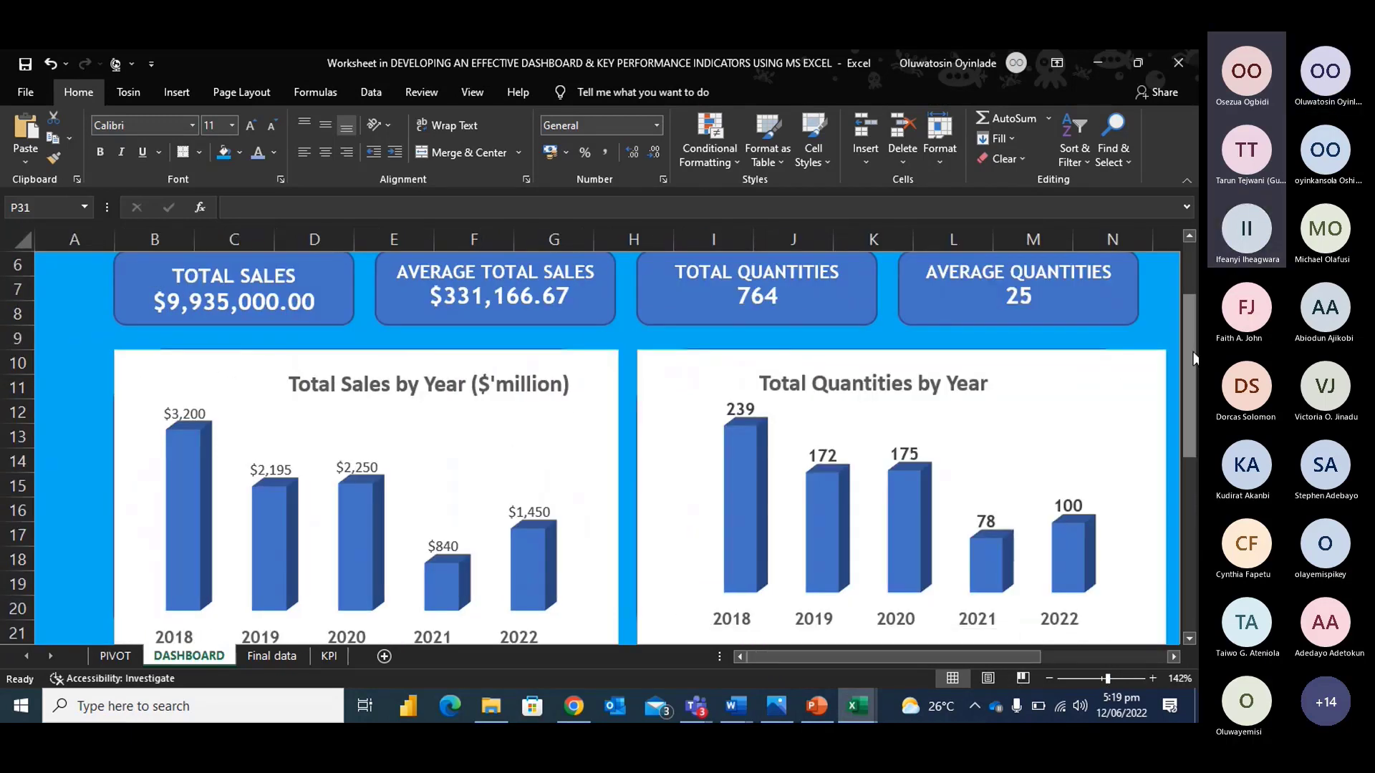
left_click_drag(1188, 350, 1188, 329)
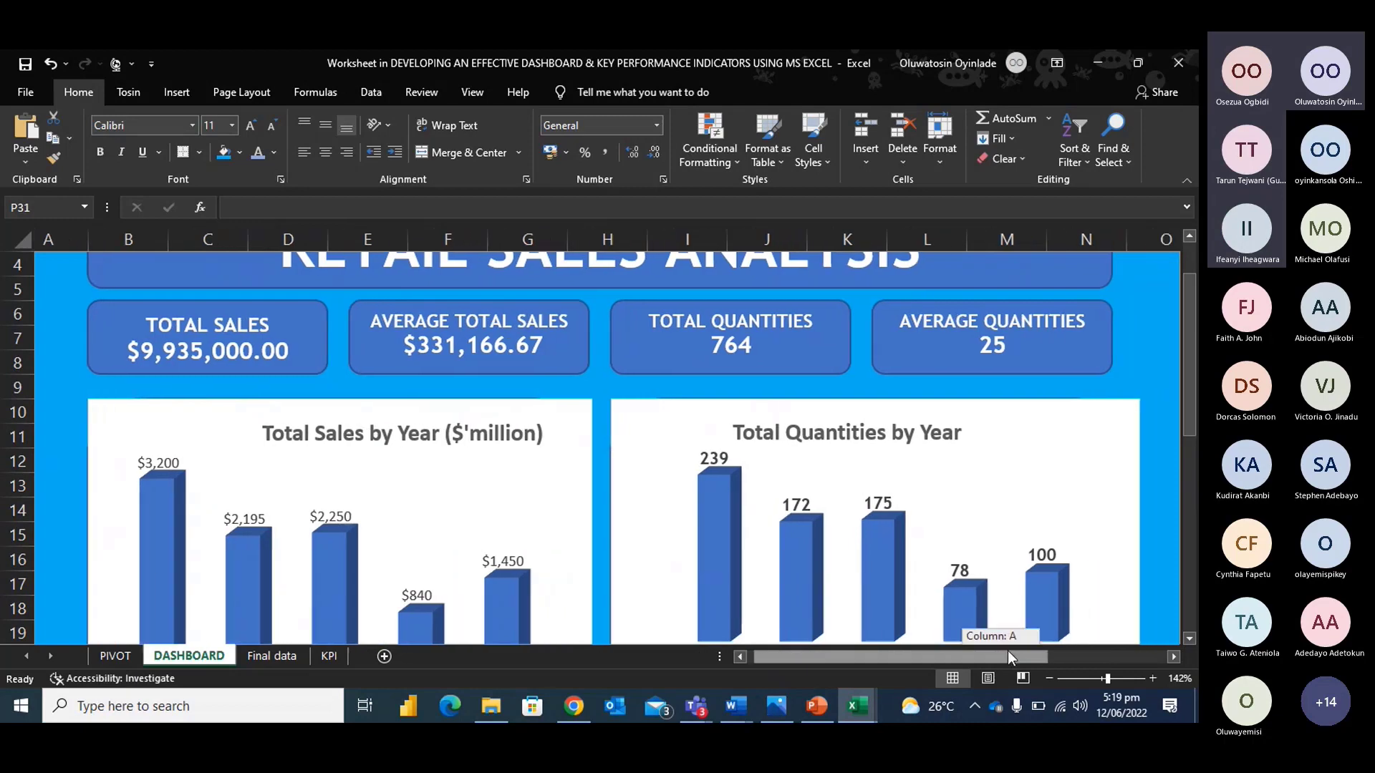
left_click(1102, 676)
left_click_drag(1102, 676, 1099, 678)
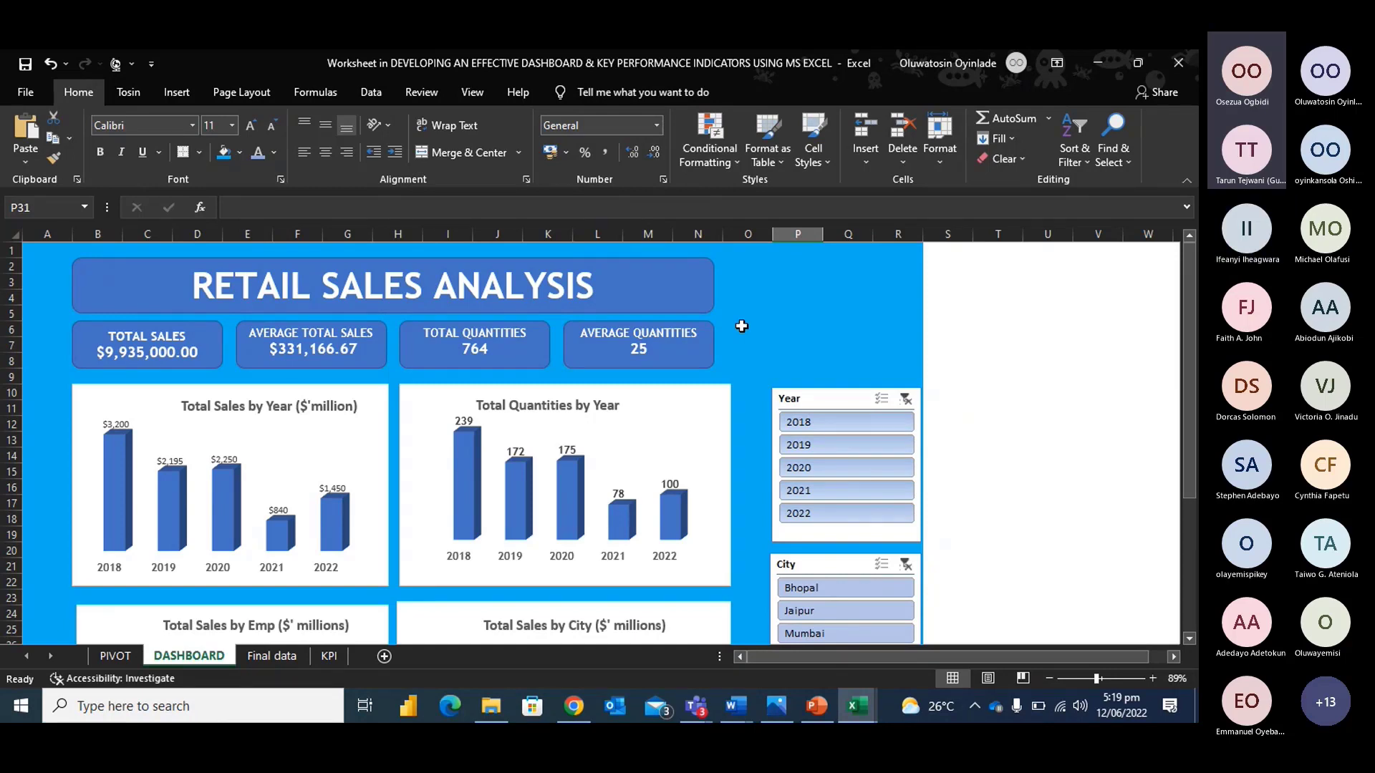
Copy all data rows of the sales table on the Final data sheet and paste them directly below it at A32.
left_click(254, 656)
scroll(328, 525, "down", 6)
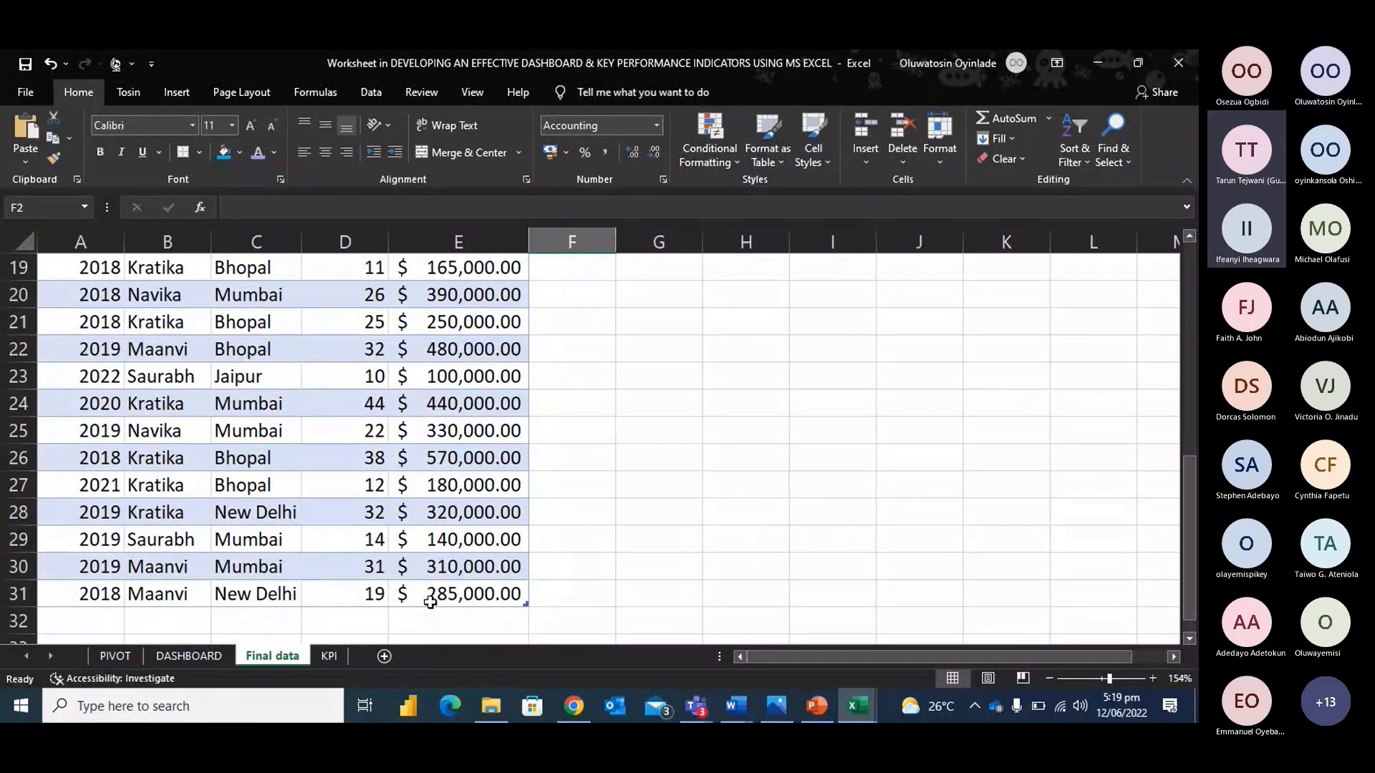
left_click(447, 599)
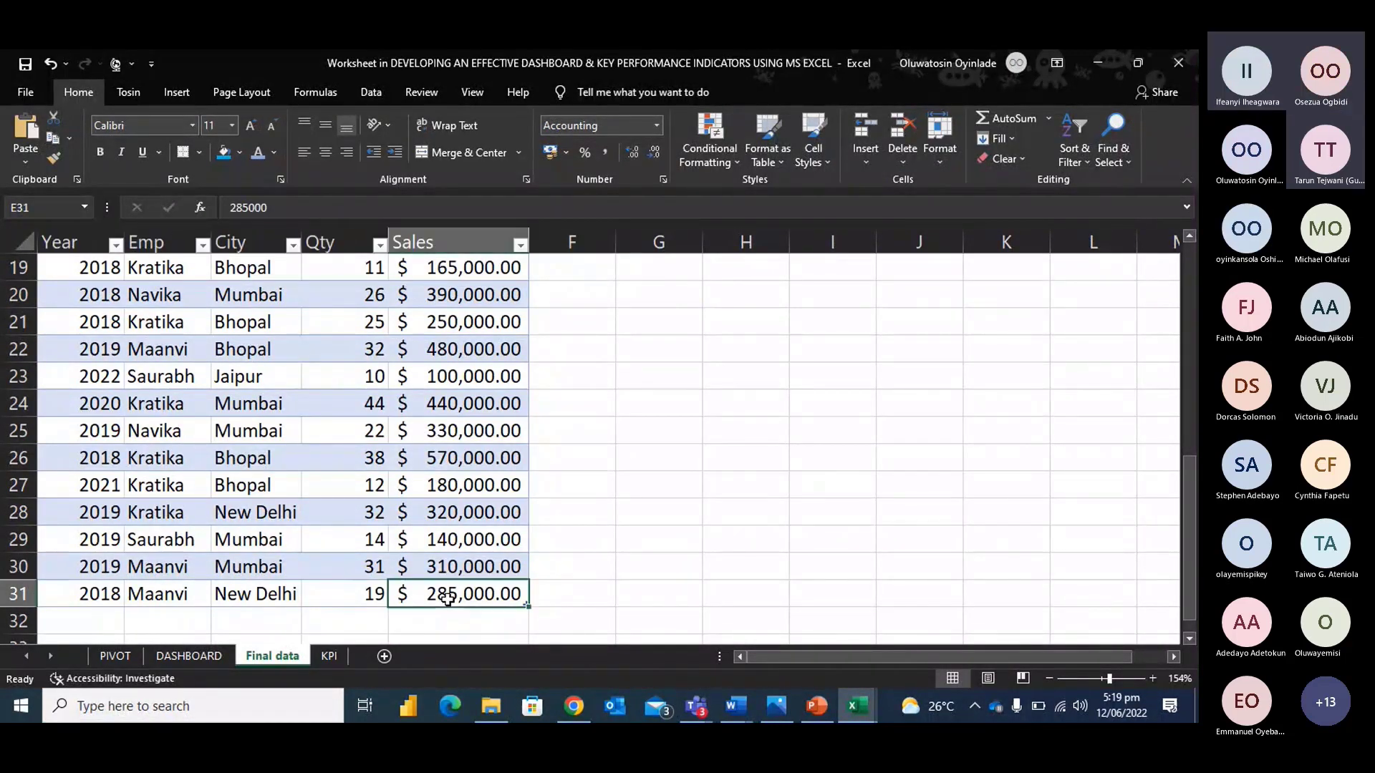
key("ctrl+shift+Left")
key("ctrl+shift+Up")
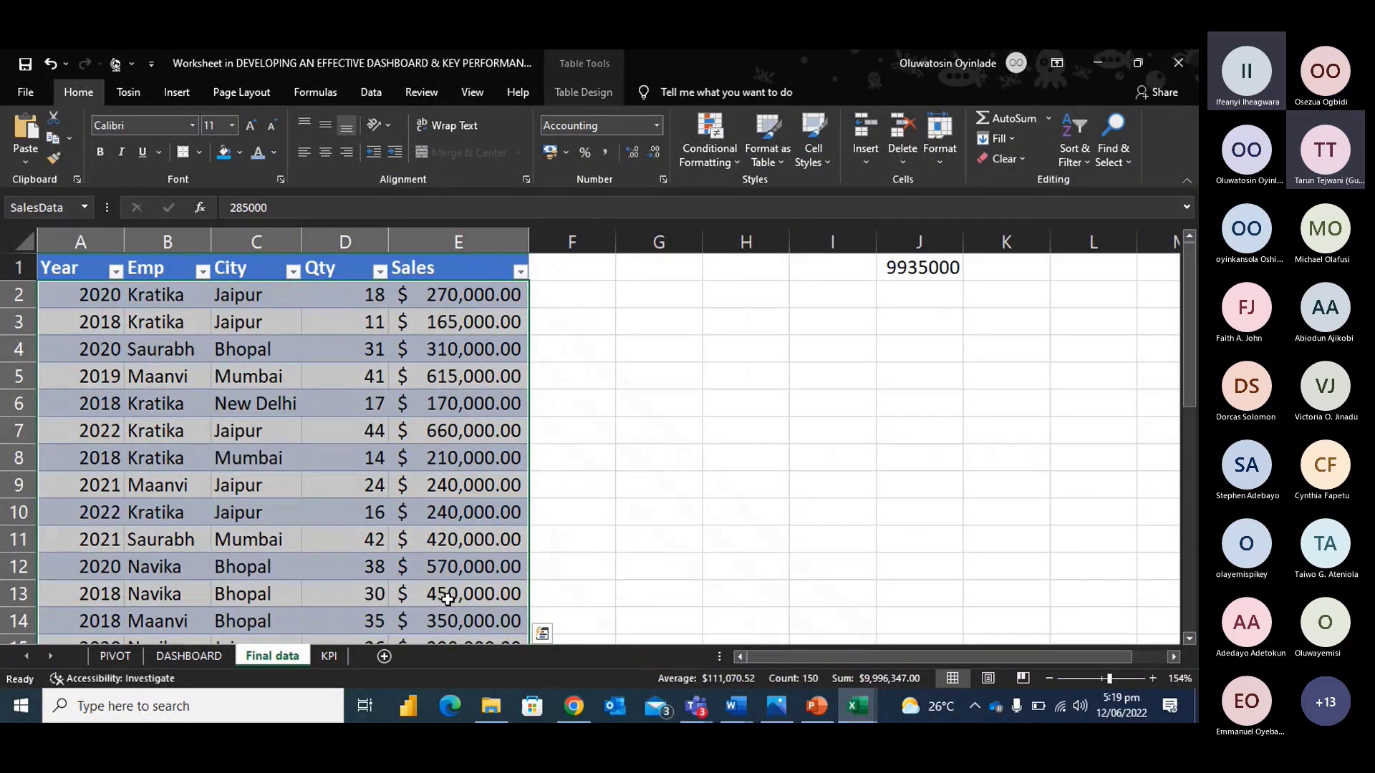
key("ctrl+c")
scroll(362, 513, "down", 7)
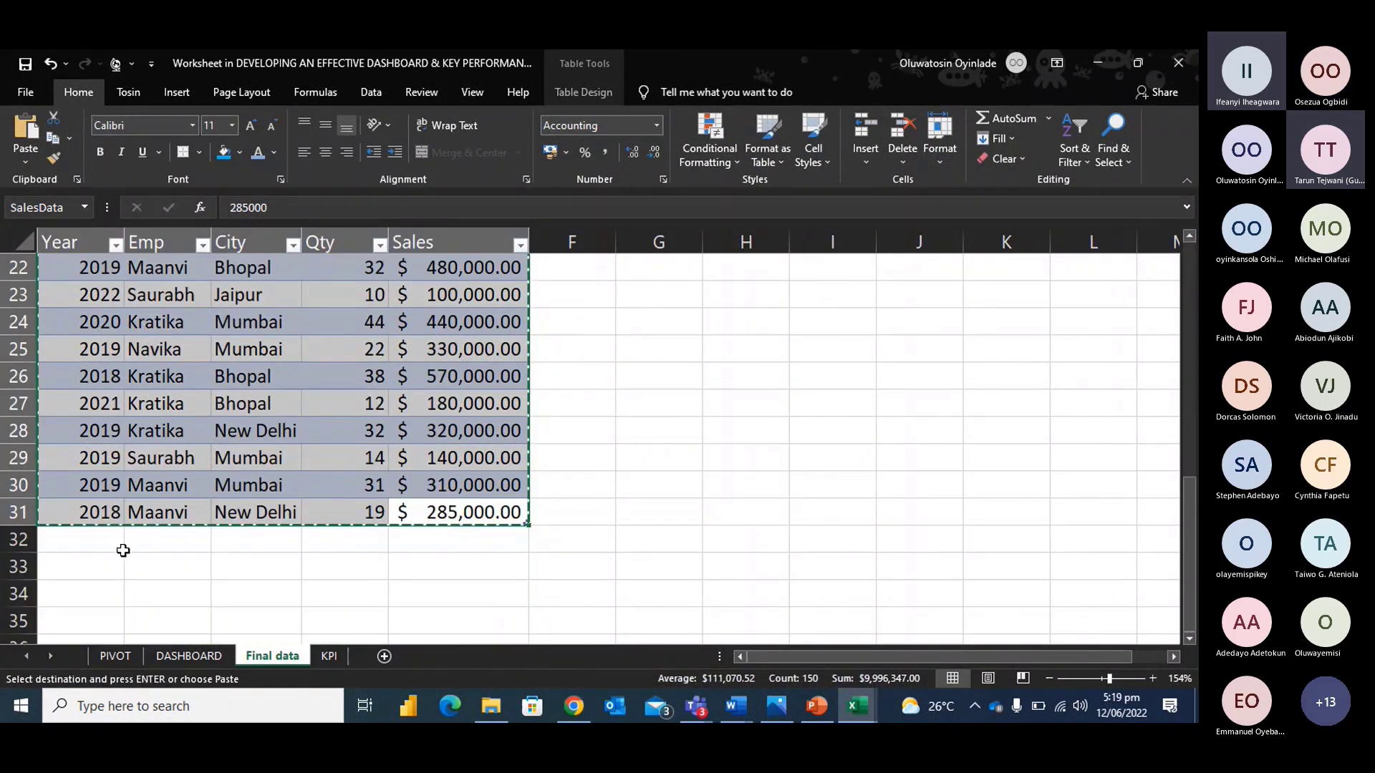
left_click(114, 546)
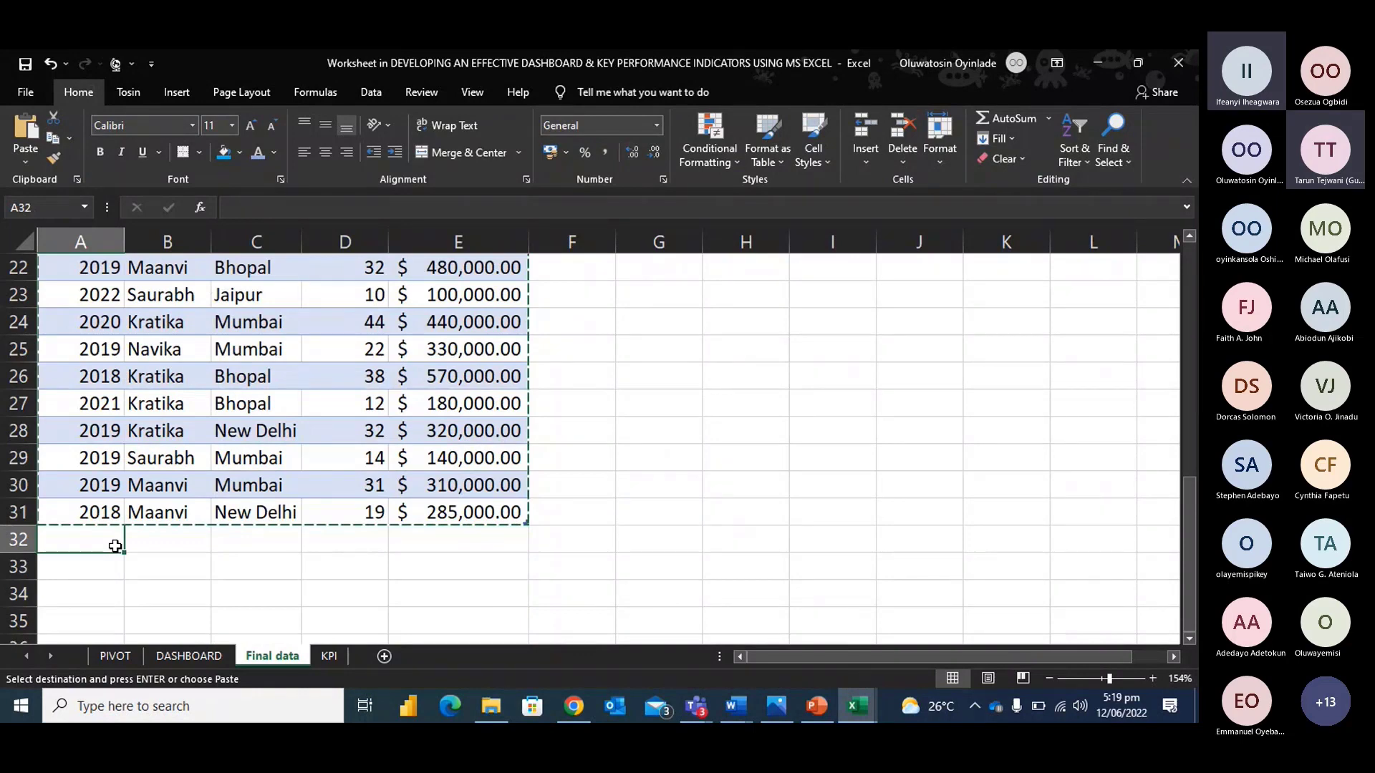
key("ctrl+v")
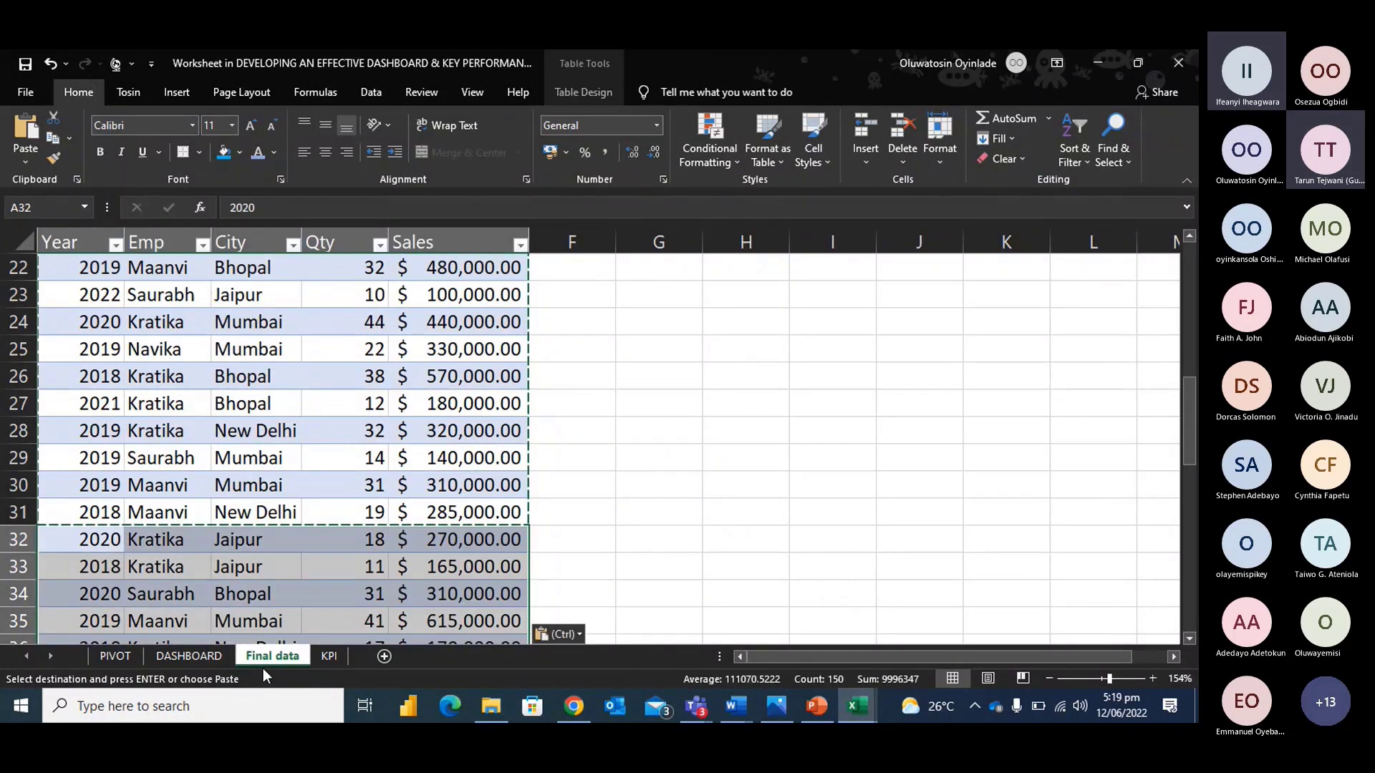
Return to the DASHBOARD sheet and refresh all data connections so the charts and KPI cards include the added rows.
left_click(190, 657)
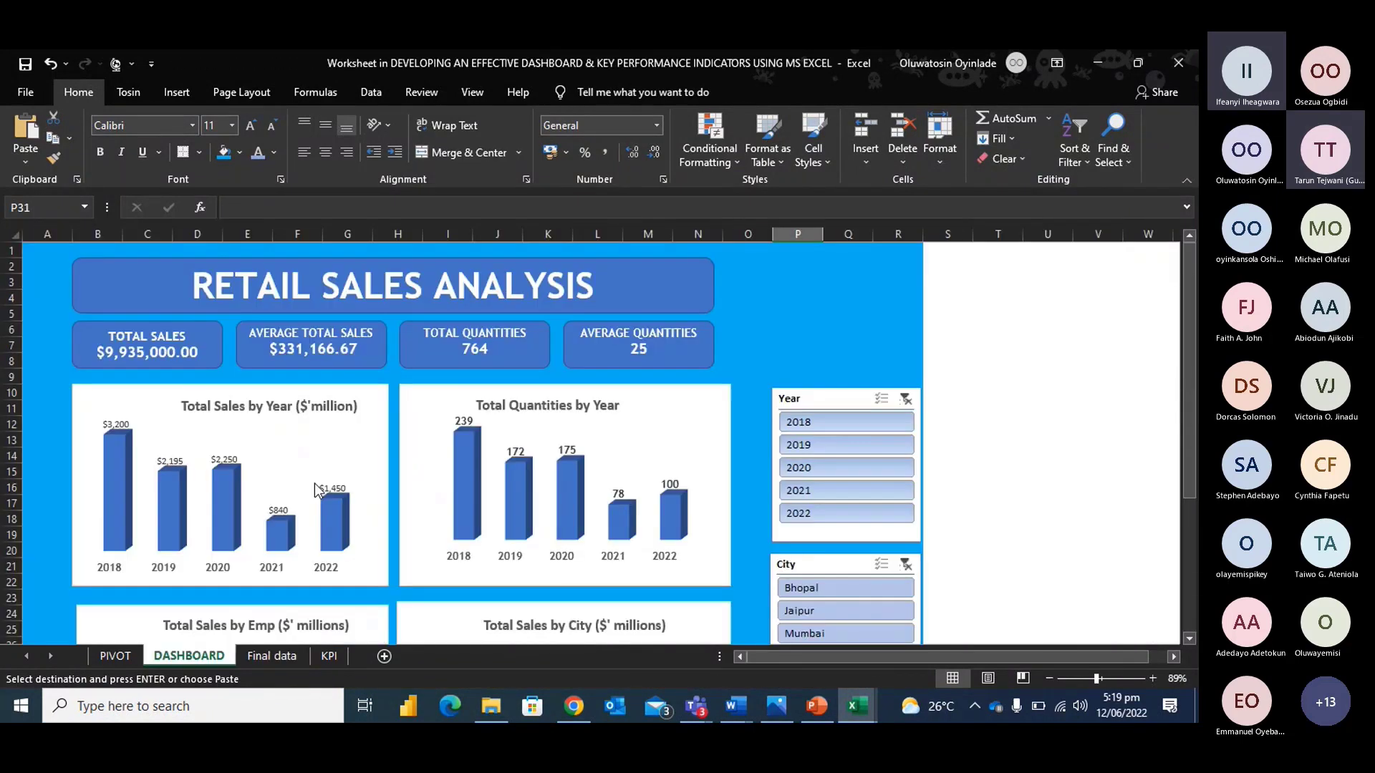
left_click(370, 93)
left_click(310, 136)
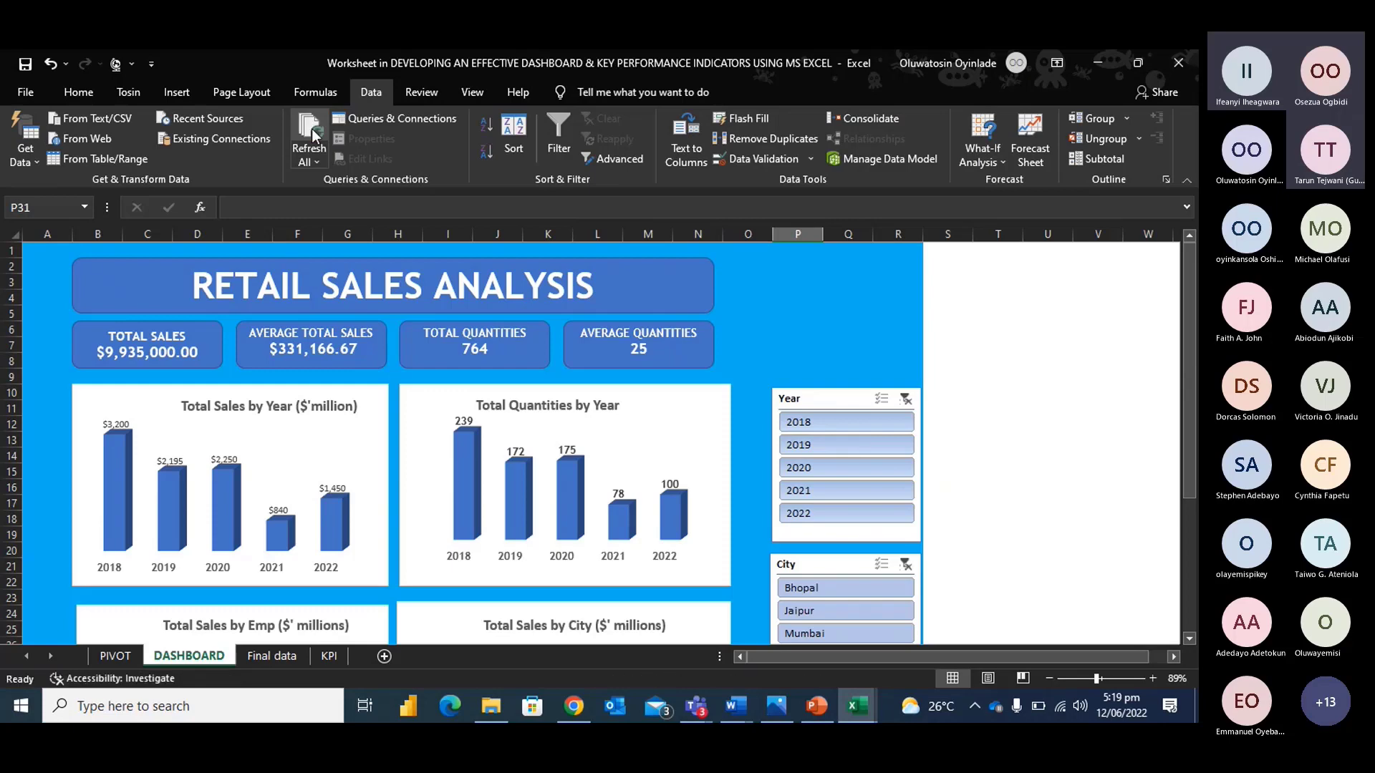
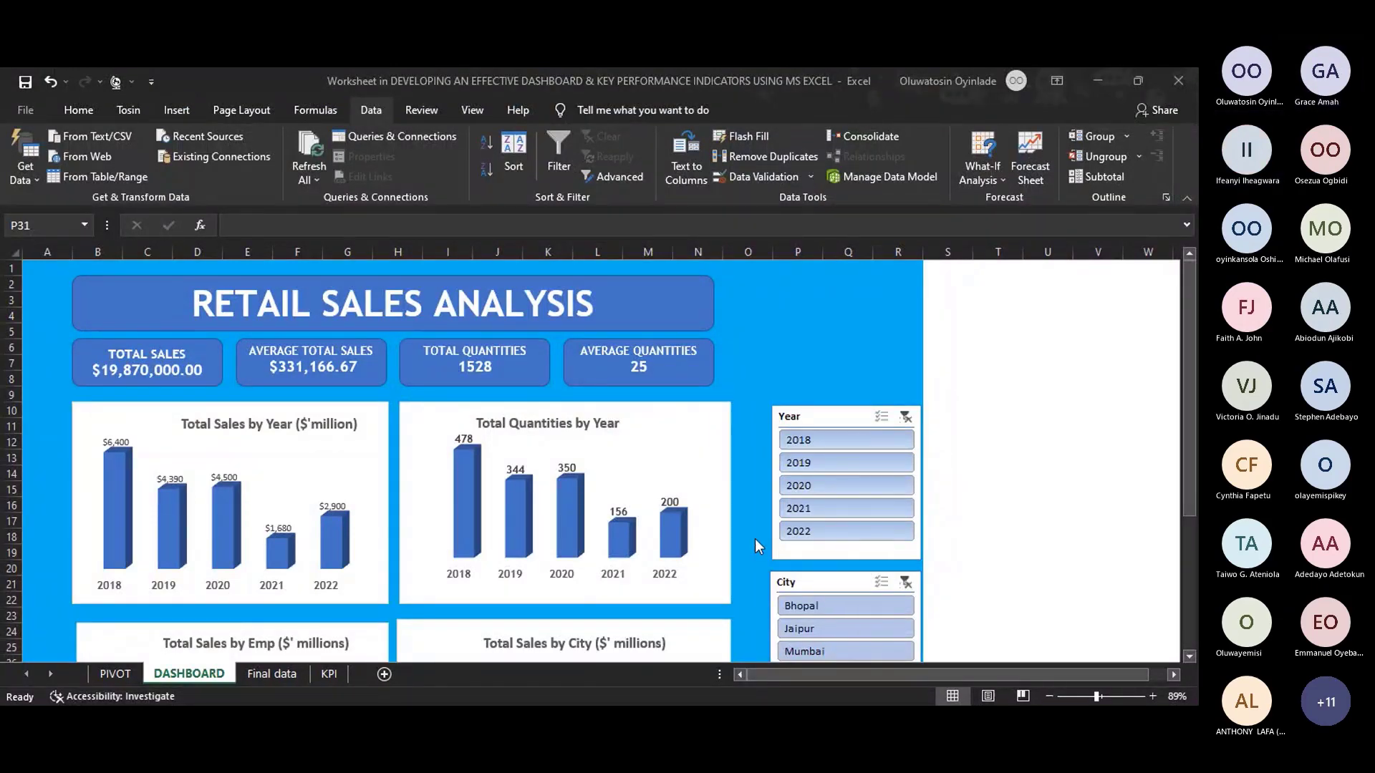
Examine the refreshed KPI cards, charts and slicers across the whole dashboard at 75% zoom.
scroll(1041, 563, "down", 3)
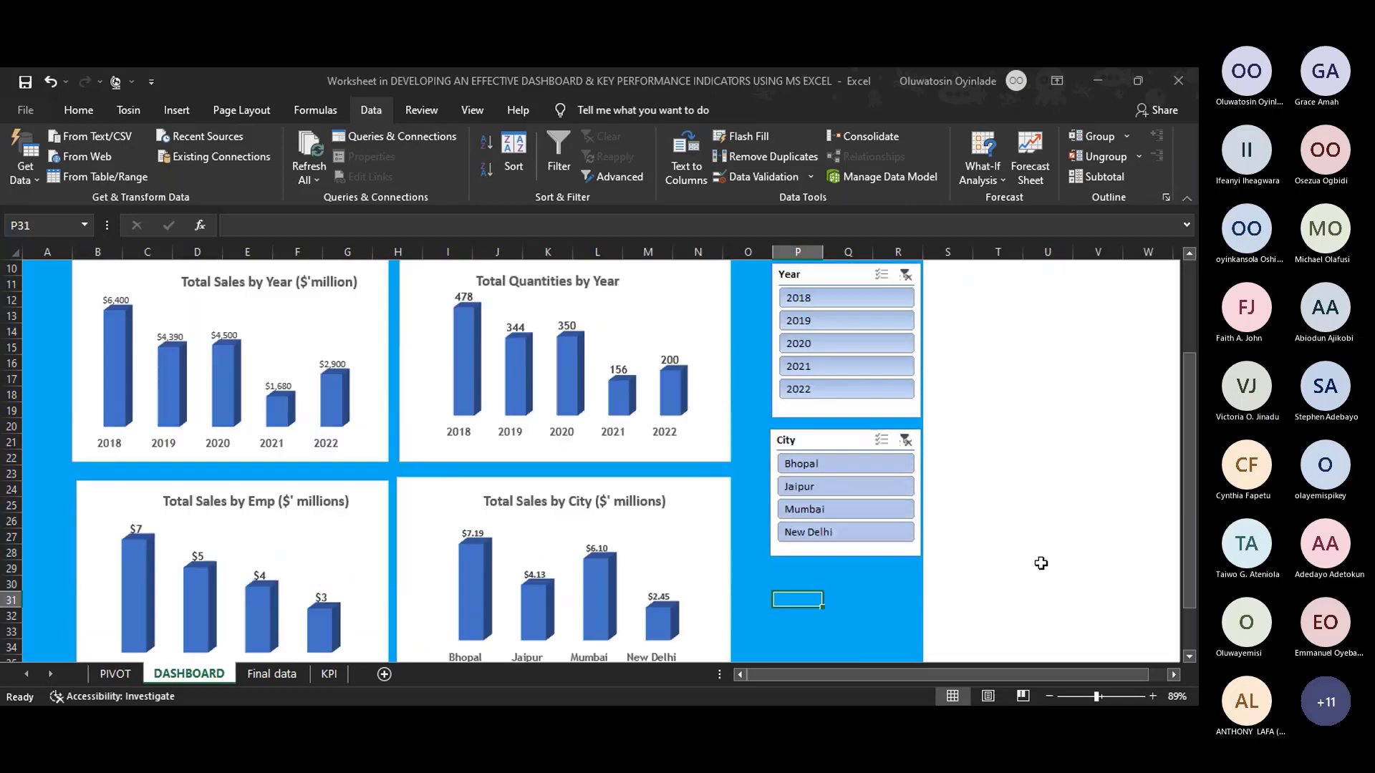
scroll(1060, 570, "down", 5)
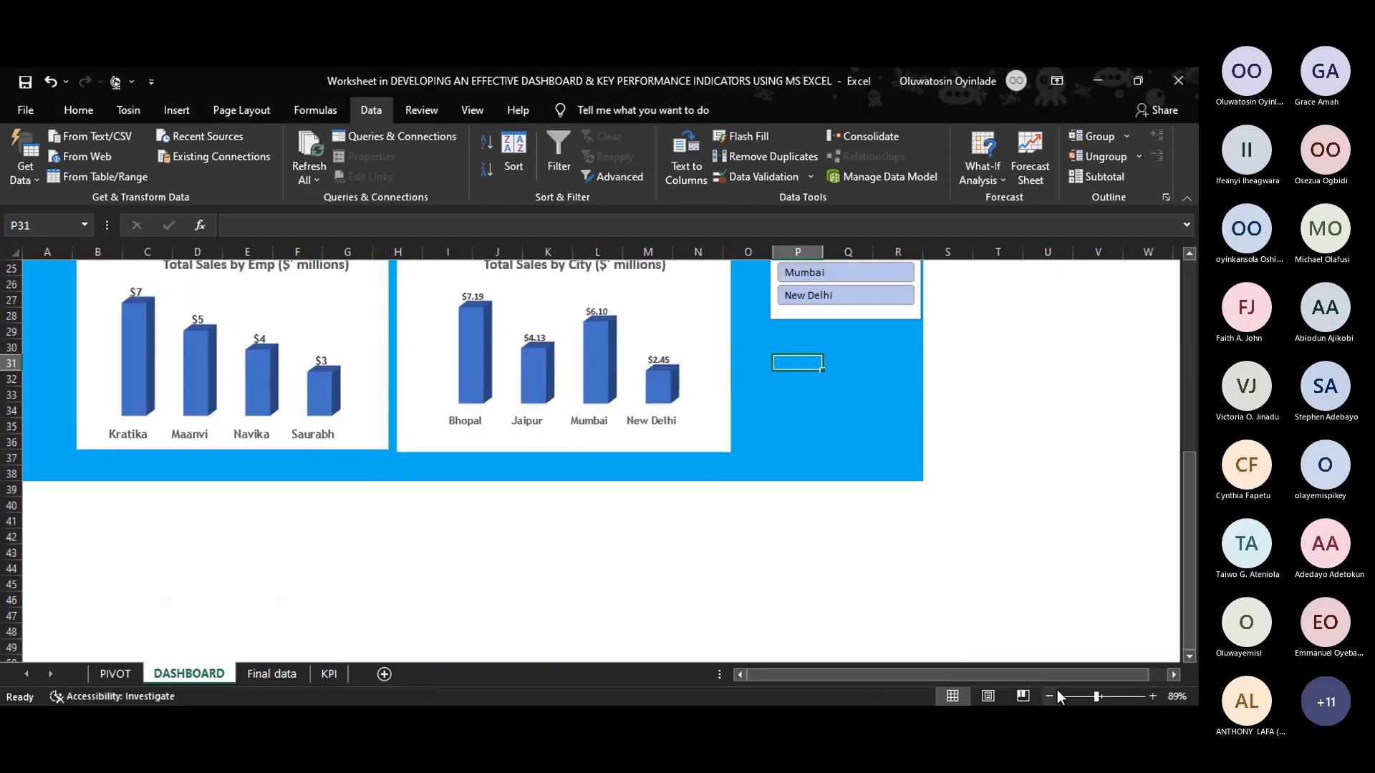
left_click(1081, 693)
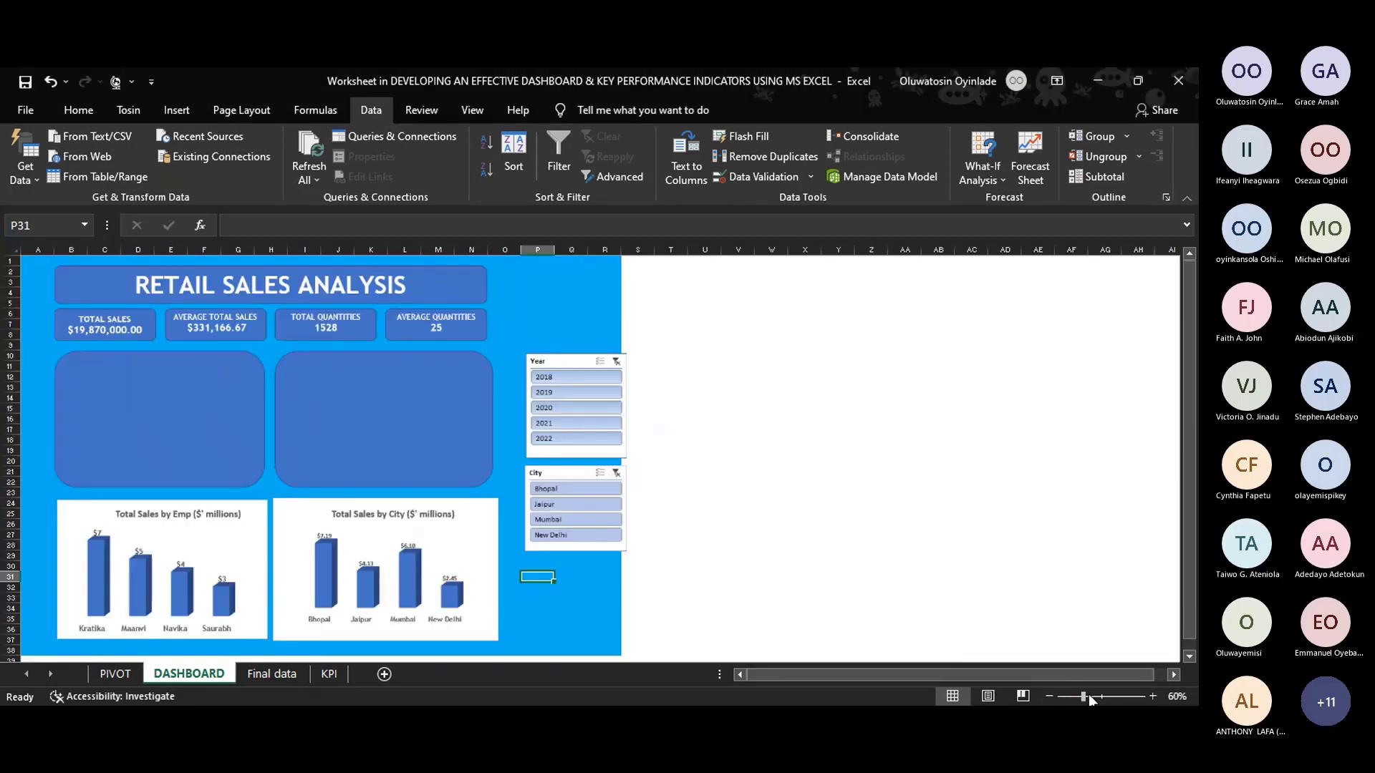
left_click(1089, 695)
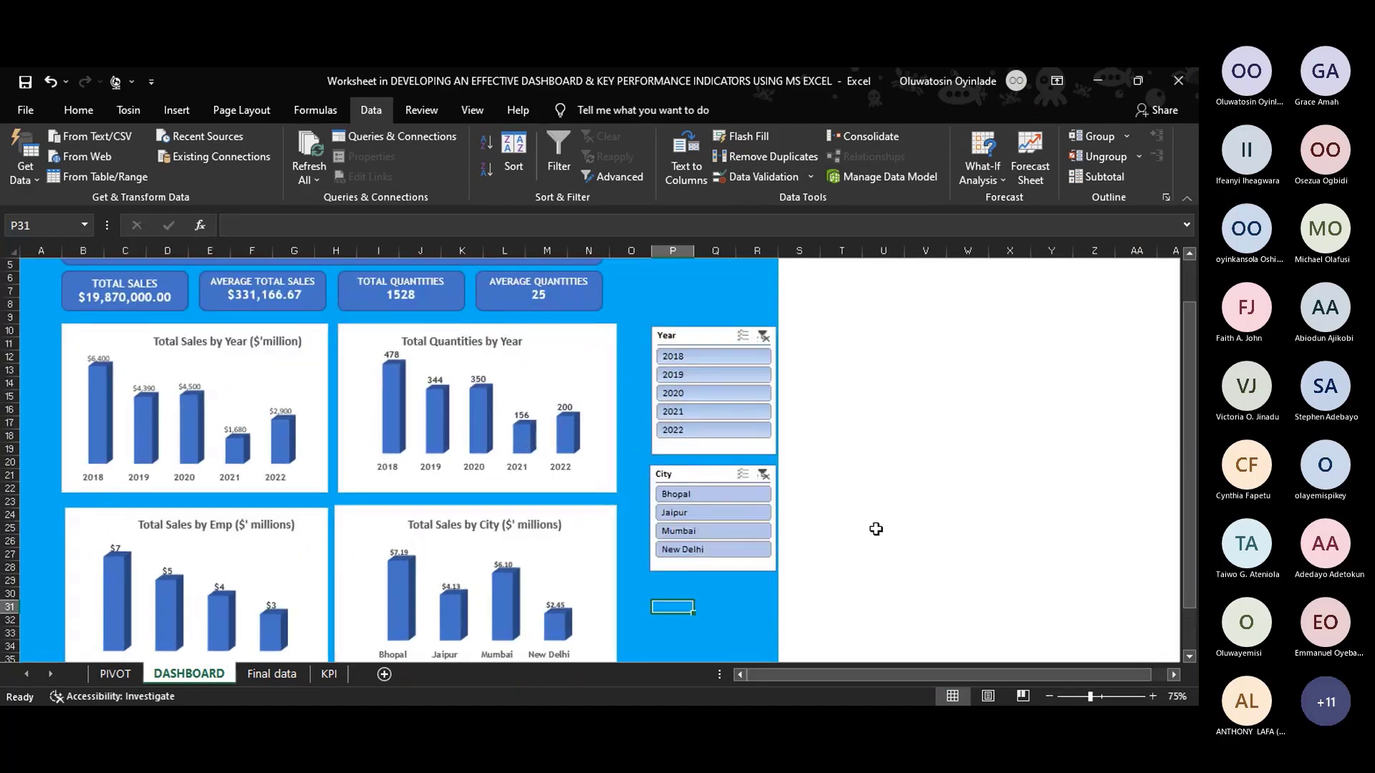
scroll(875, 530, "down", 3)
scroll(875, 536, "up", 2)
scroll(876, 536, "down", 1)
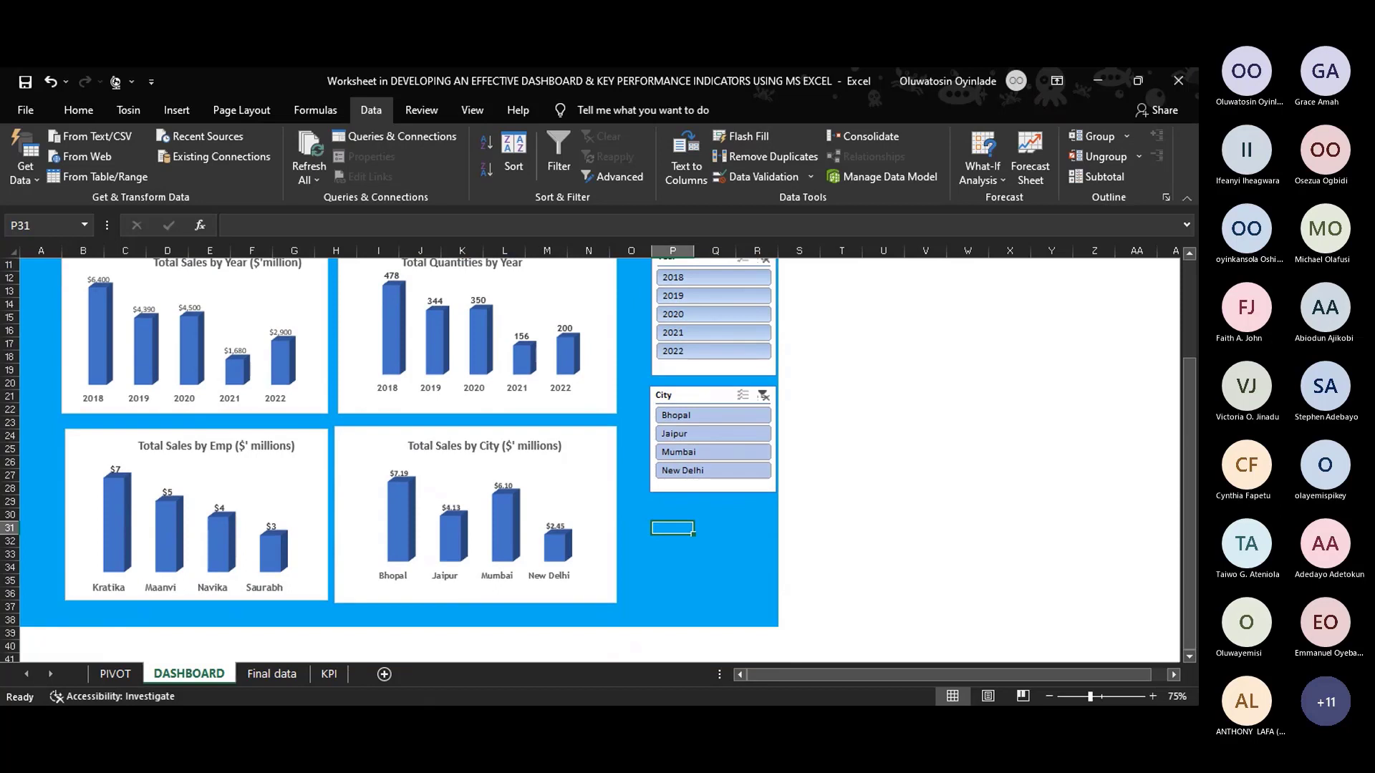
key("alt+Tab")
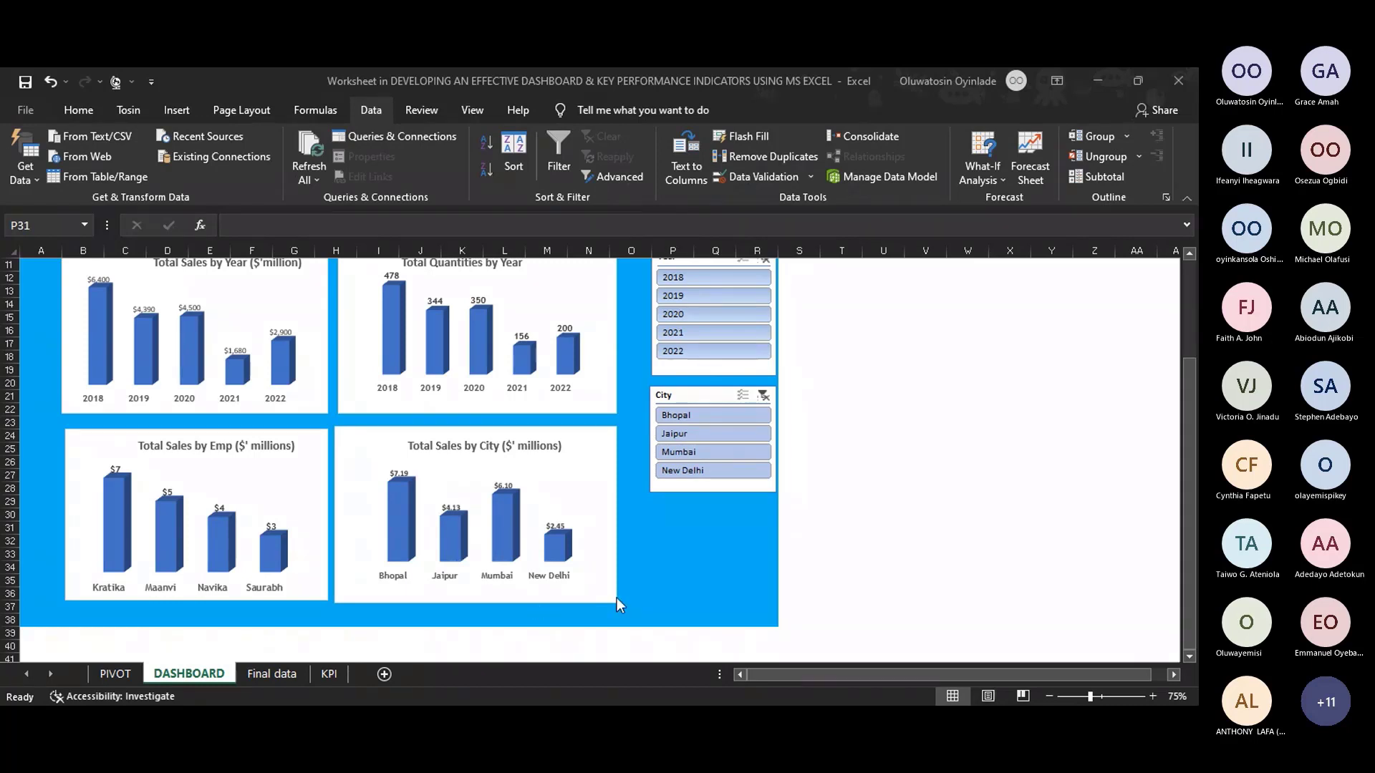
scroll(617, 594, "up", 2)
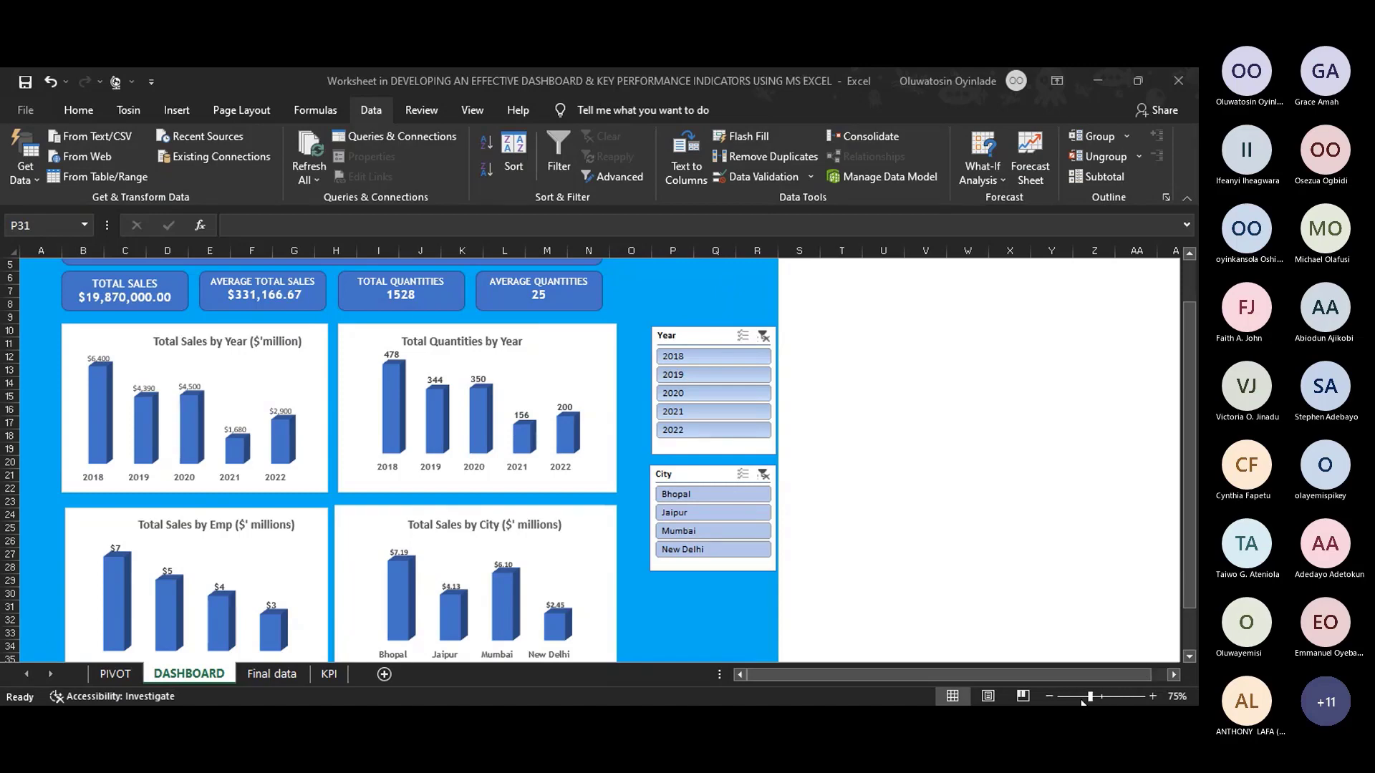
Export the DASHBOARD sheet as a PDF to the most recently used Downloads subfolder, keeping the workbook's file name.
left_click(1079, 698)
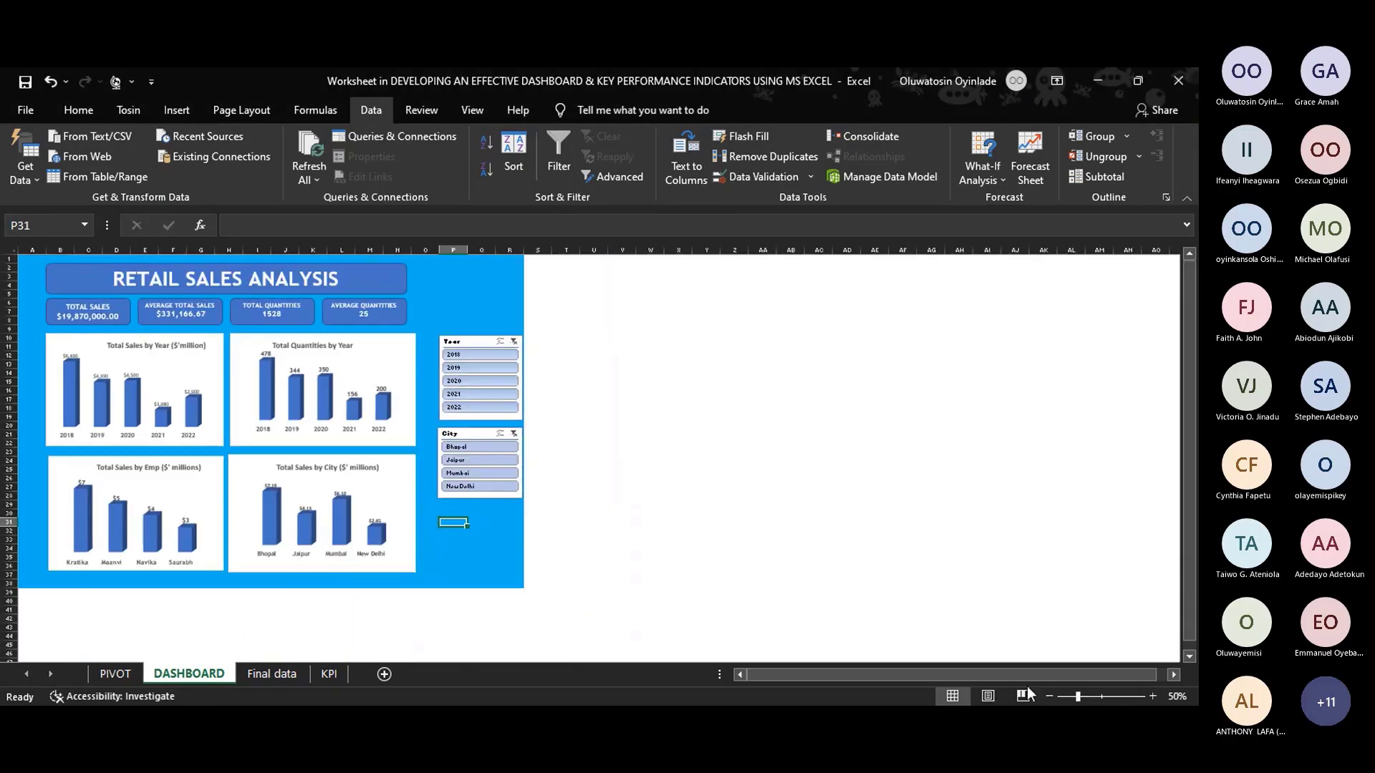
left_click_drag(1077, 697, 1082, 696)
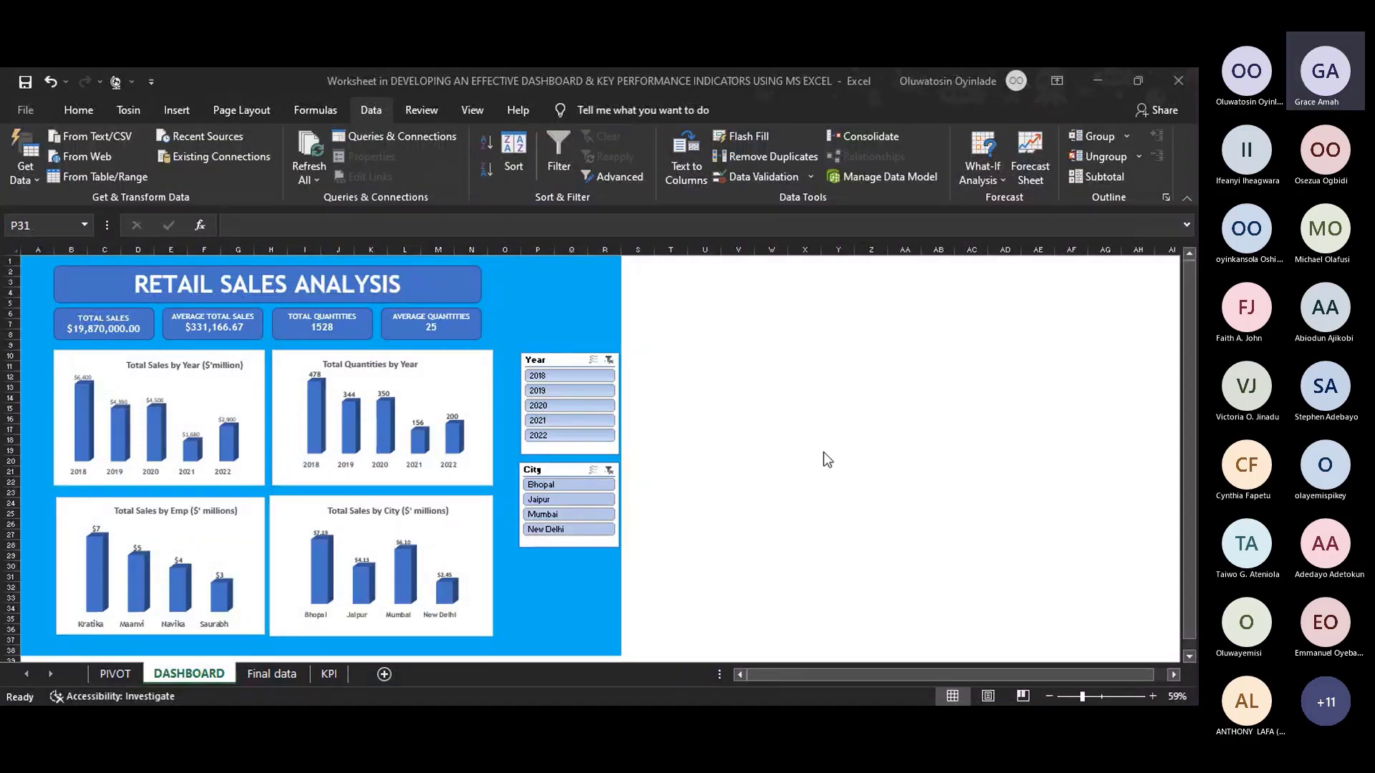
left_click(863, 543)
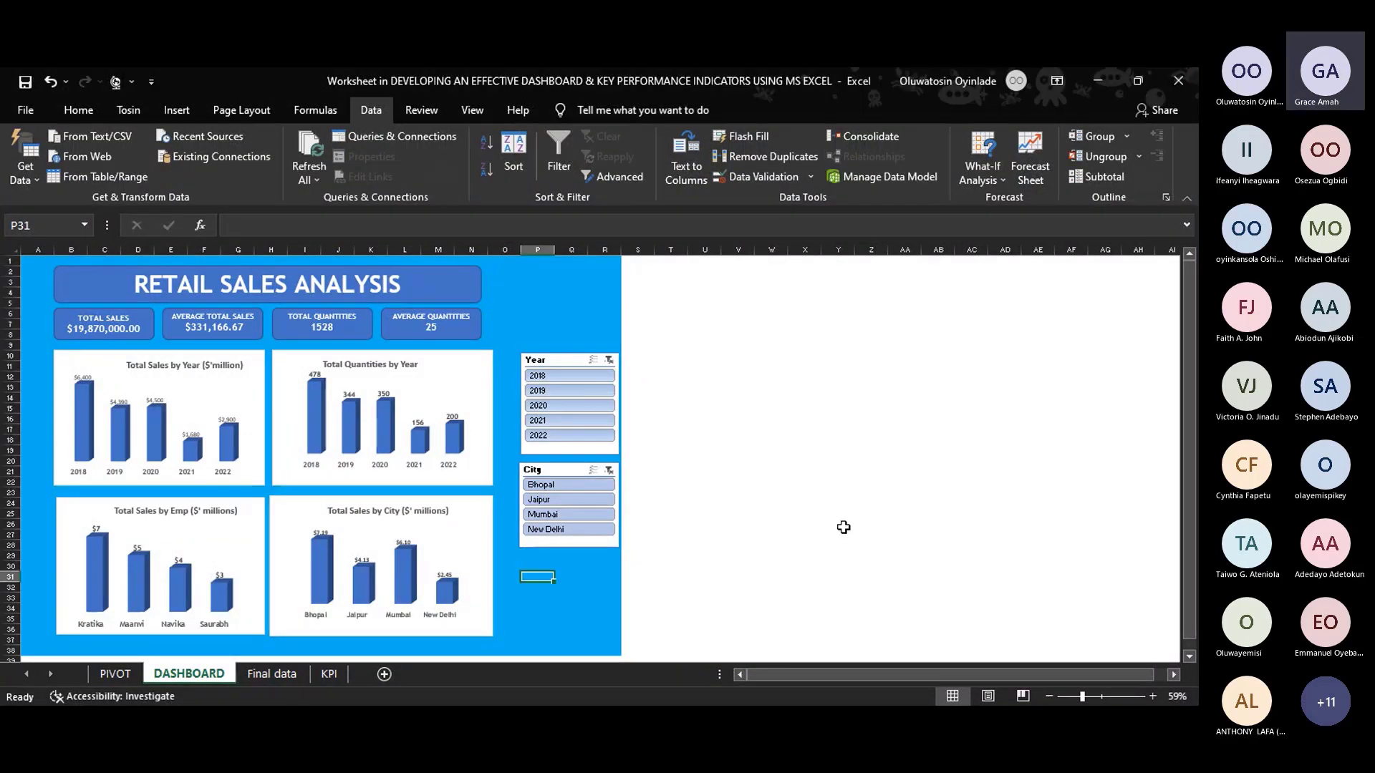
left_click(36, 109)
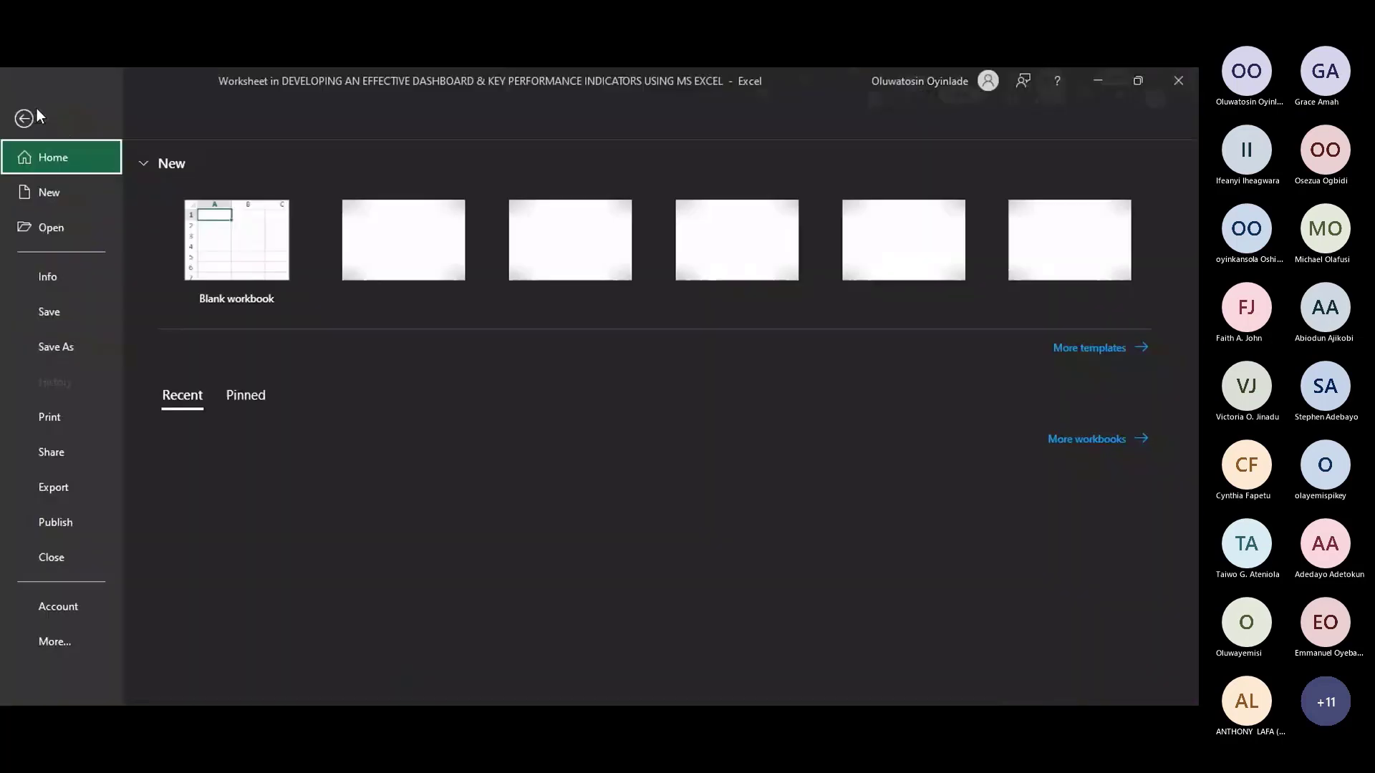
left_click(85, 347)
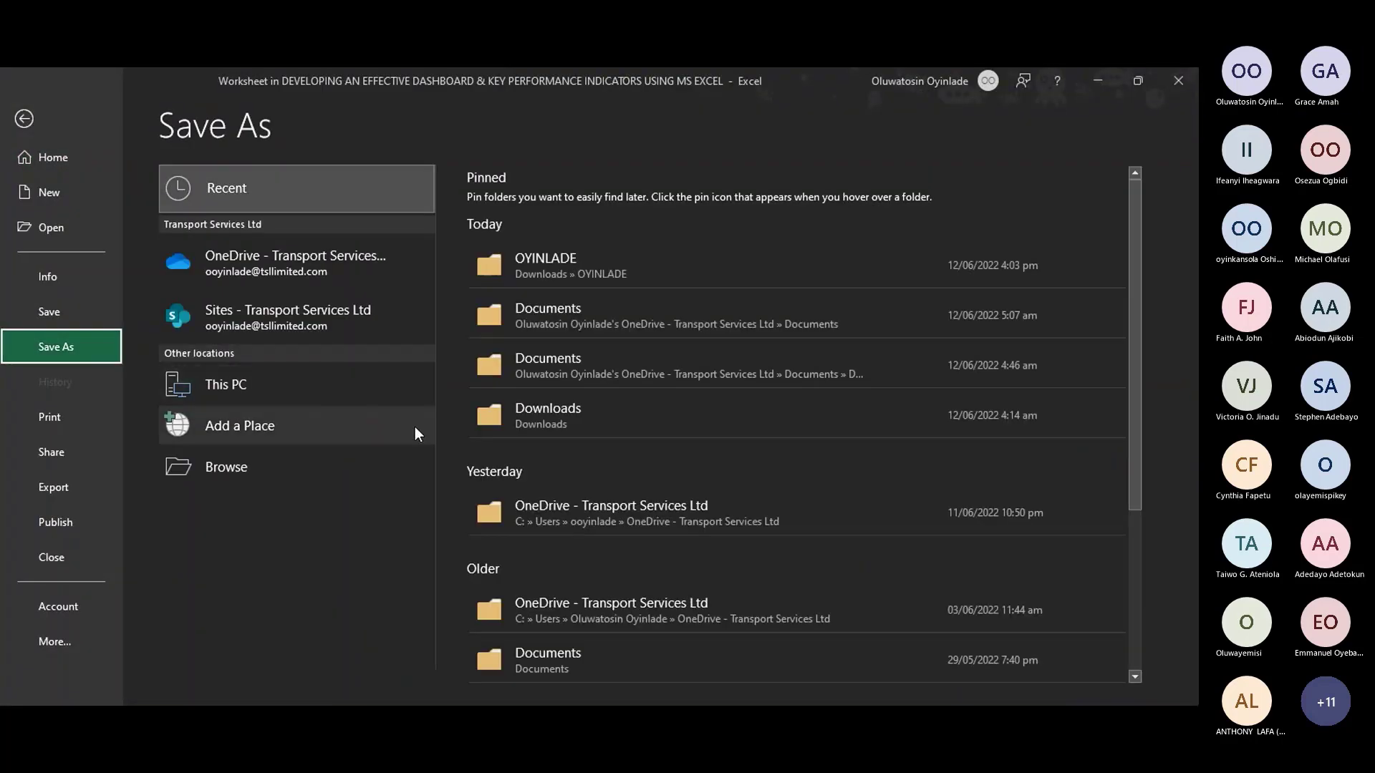
left_click(569, 265)
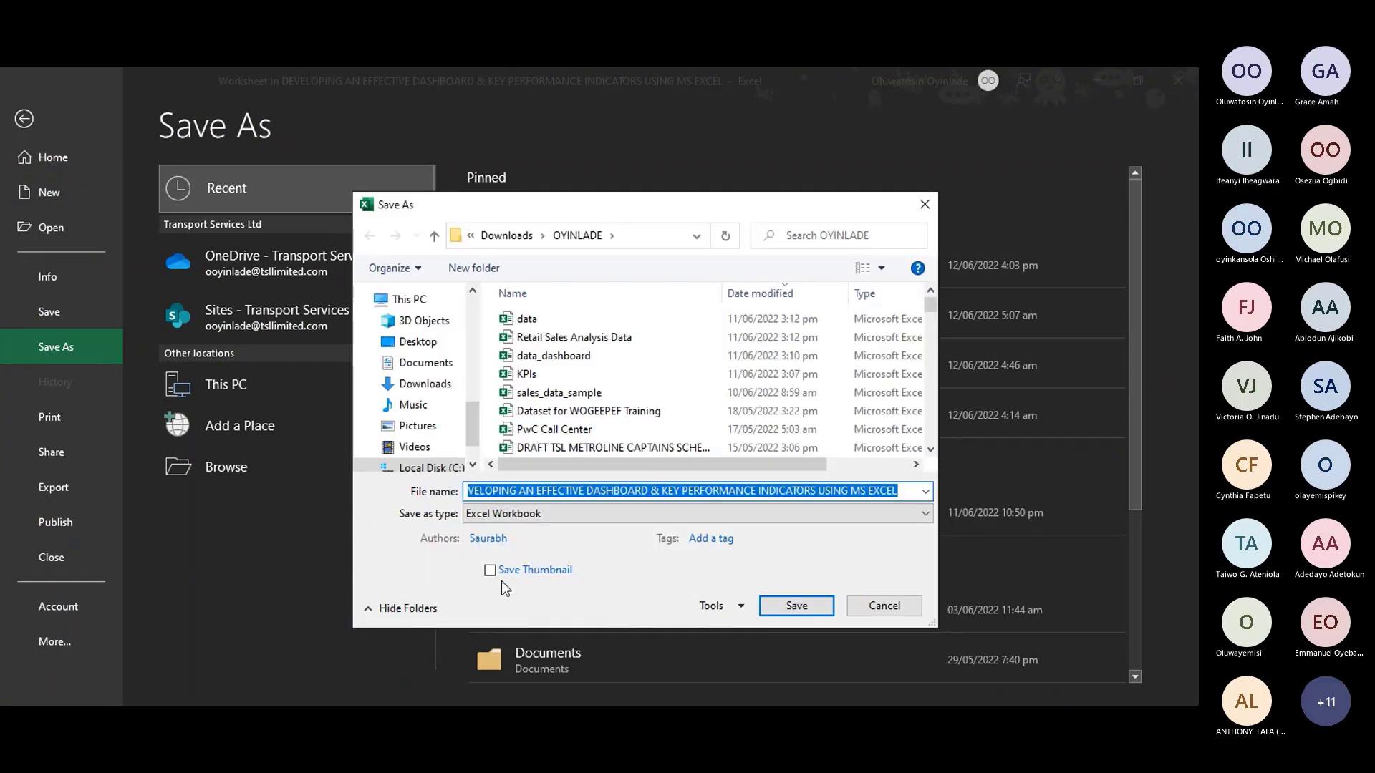
left_click(556, 514)
left_click(499, 458)
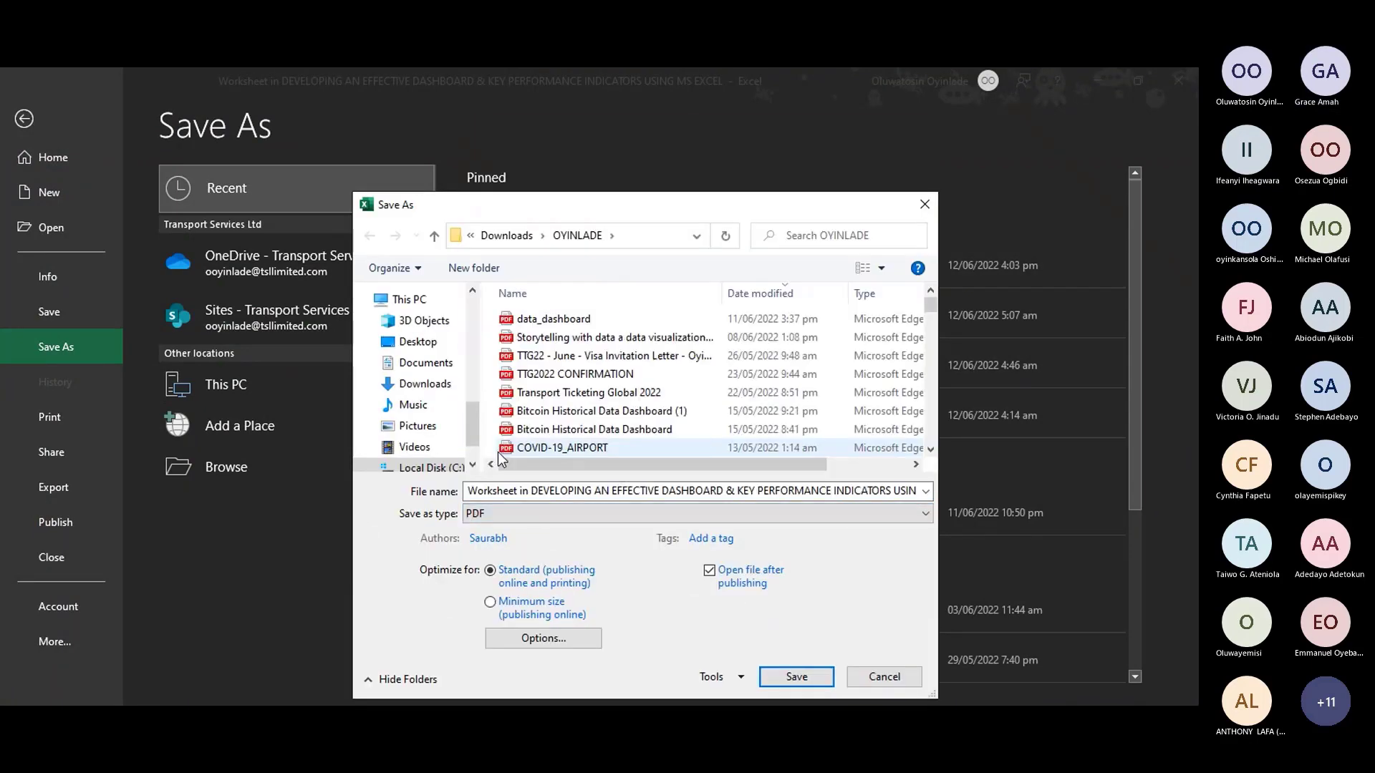
left_click(796, 676)
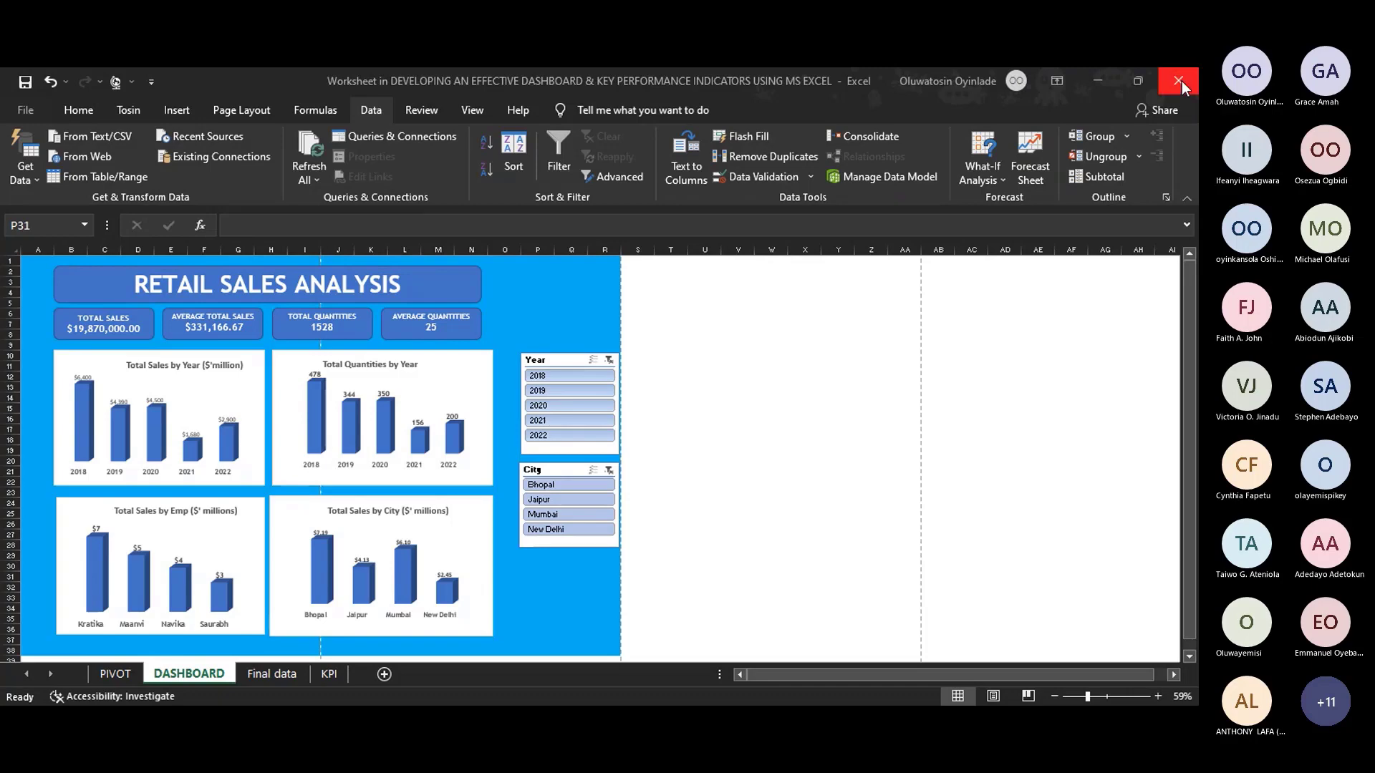
In Page Break Preview, move the vertical page break from the middle of the dashboard to its right edge beside column R.
left_click(554, 294)
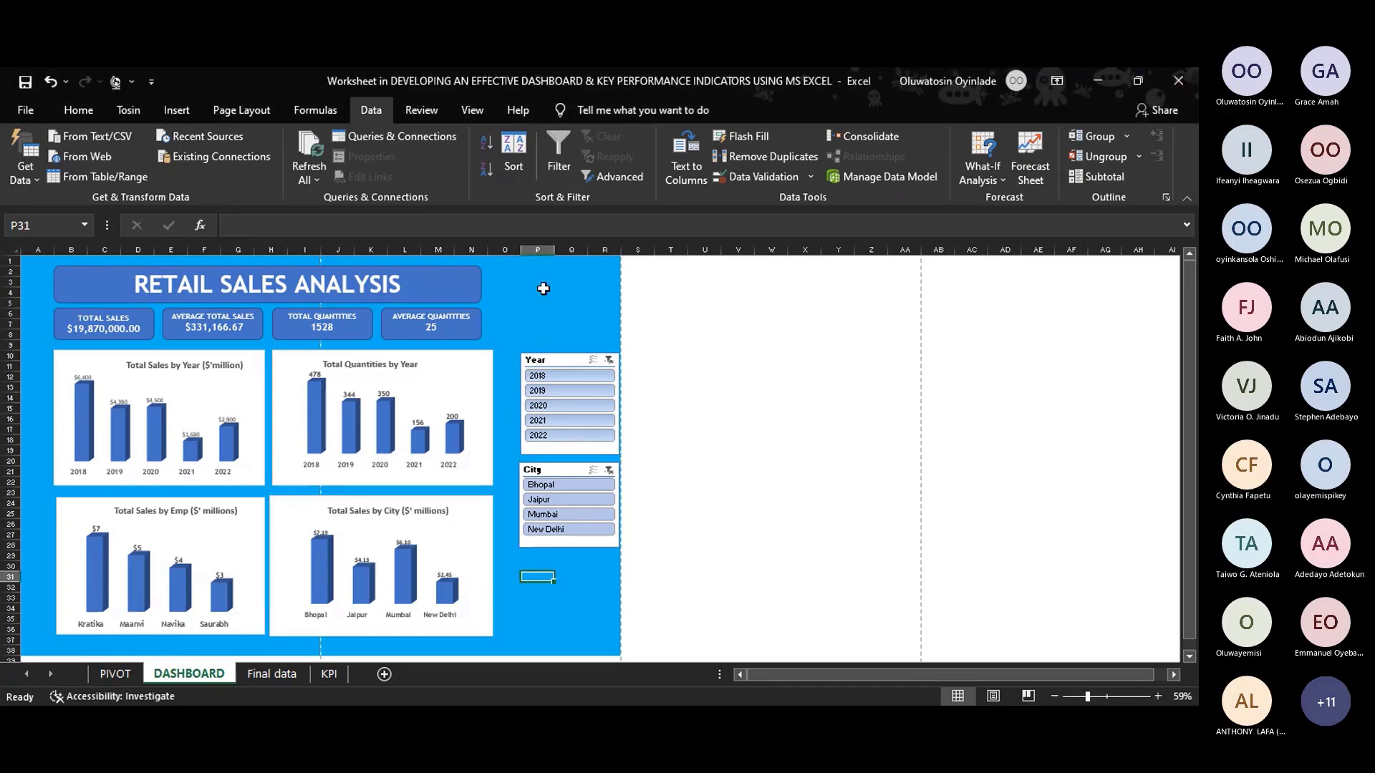
left_click(471, 110)
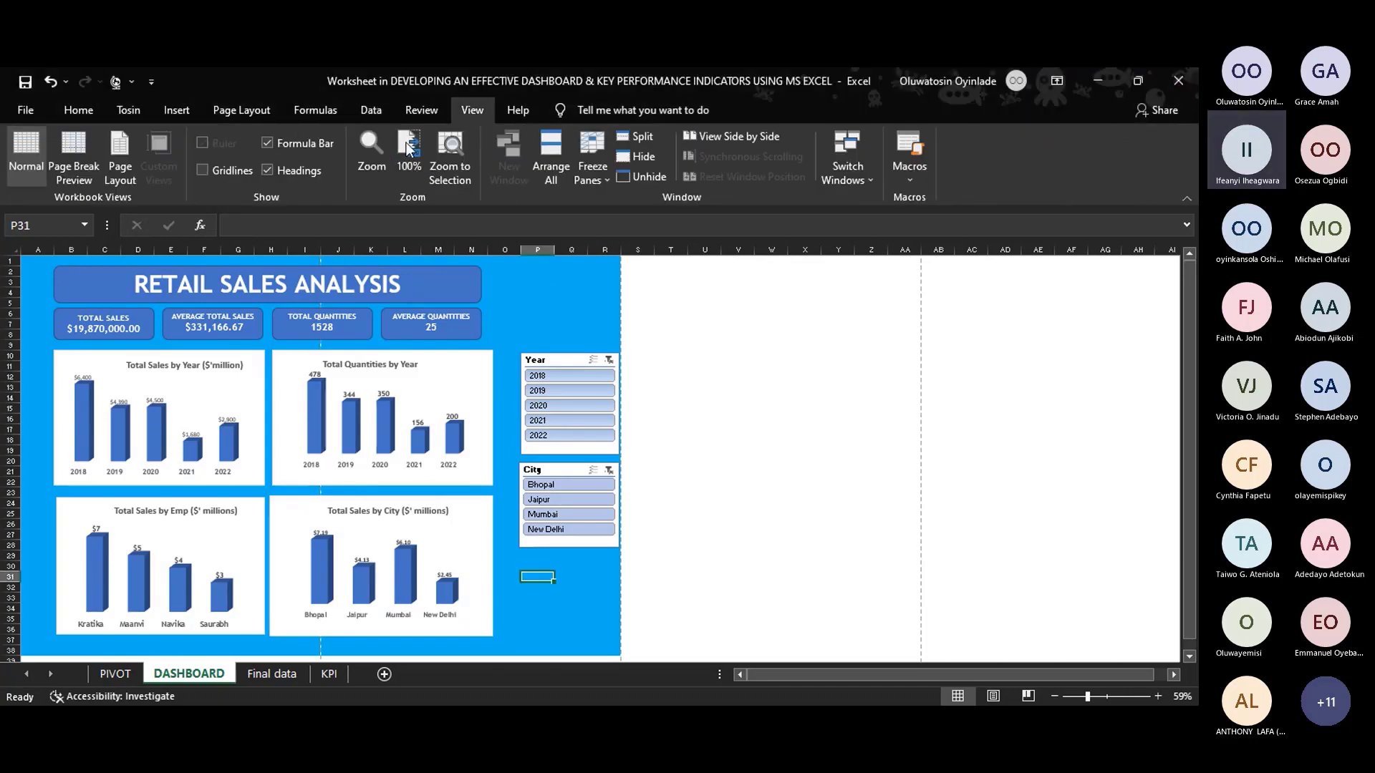
left_click(72, 172)
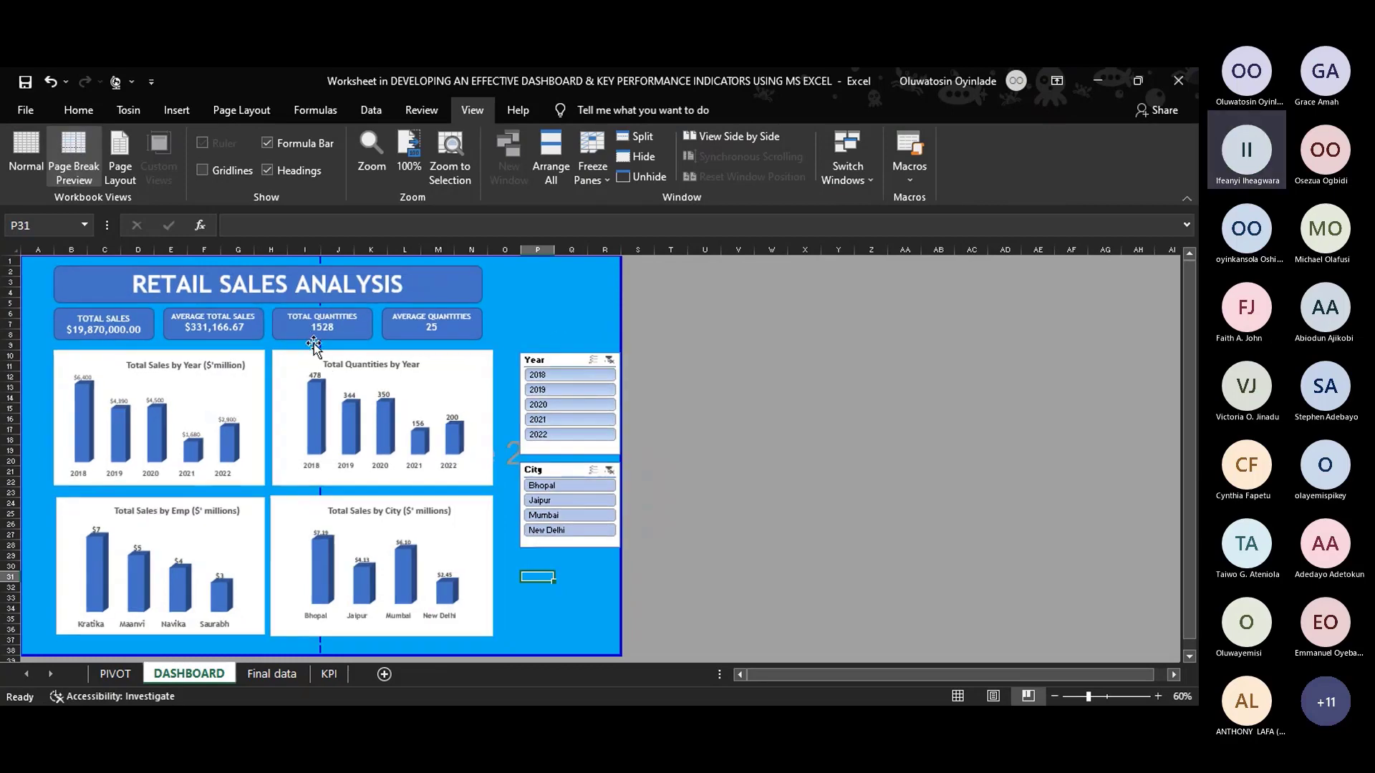
left_click_drag(321, 346, 617, 345)
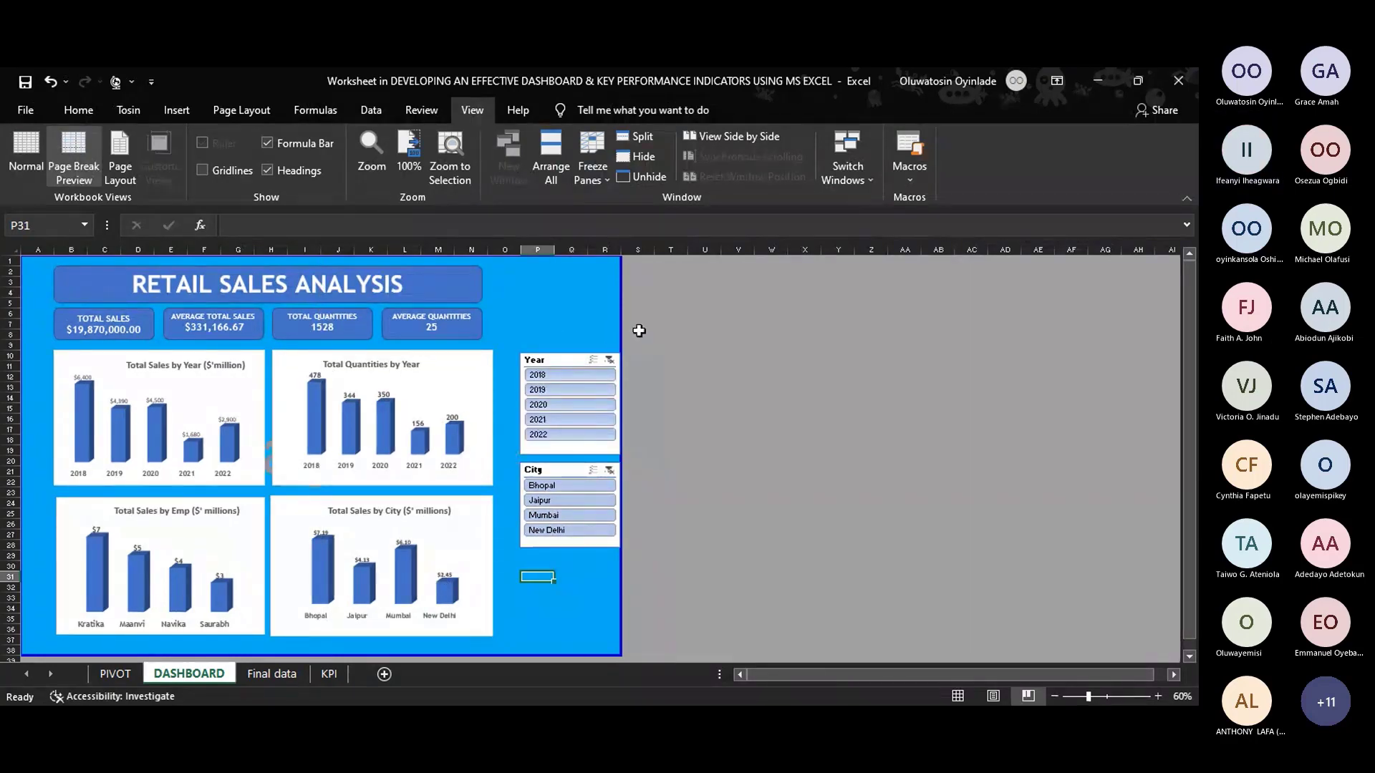
Export the single-page DASHBOARD sheet as a PDF to the same Downloads subfolder, replacing the existing file.
left_click(36, 108)
left_click(57, 309)
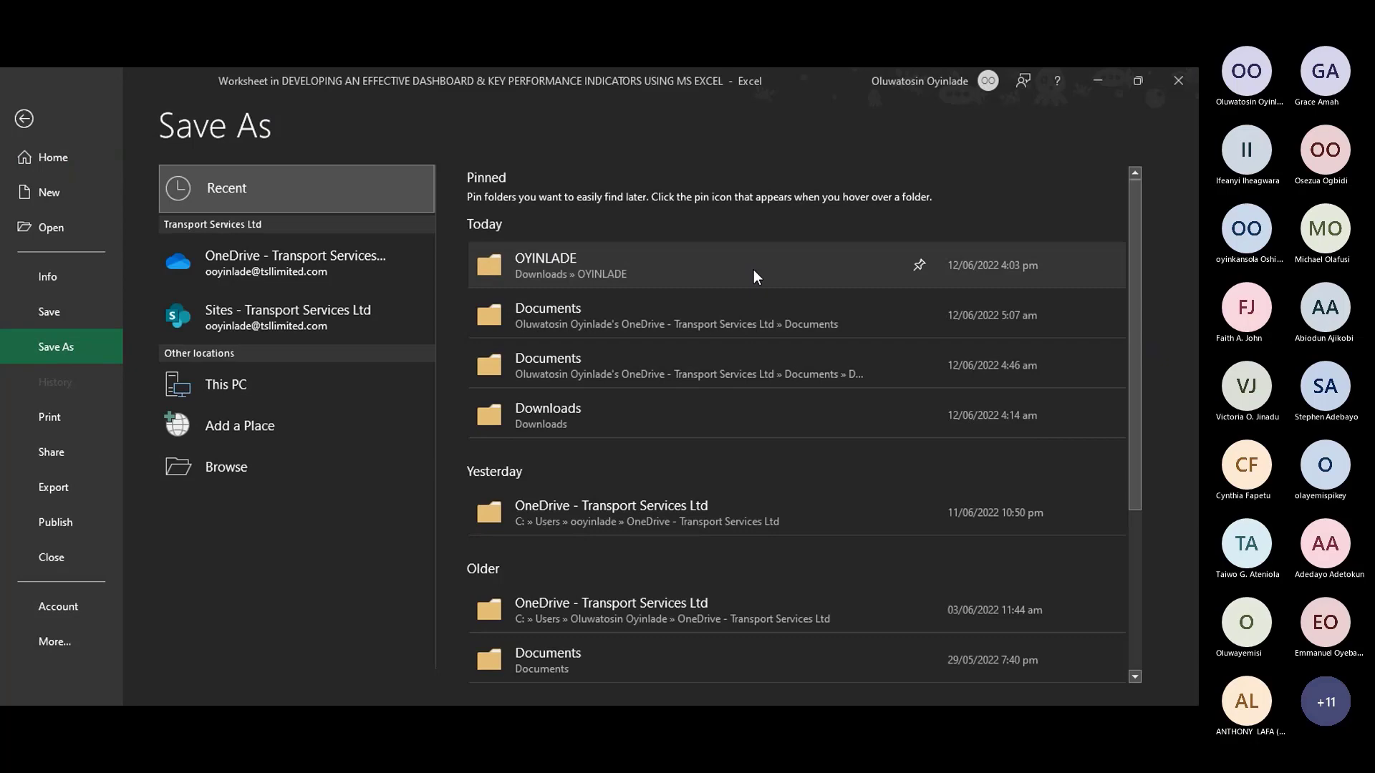
left_click(753, 269)
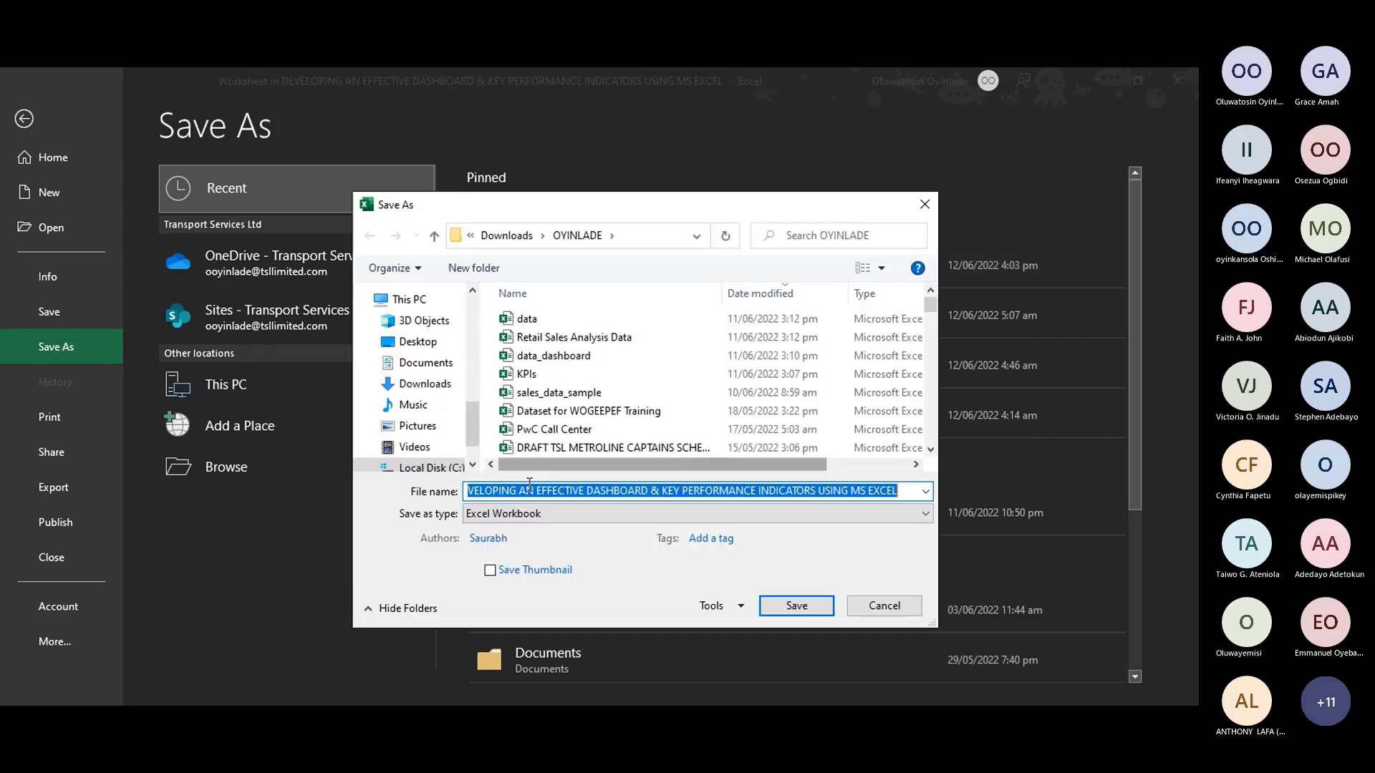
left_click(536, 515)
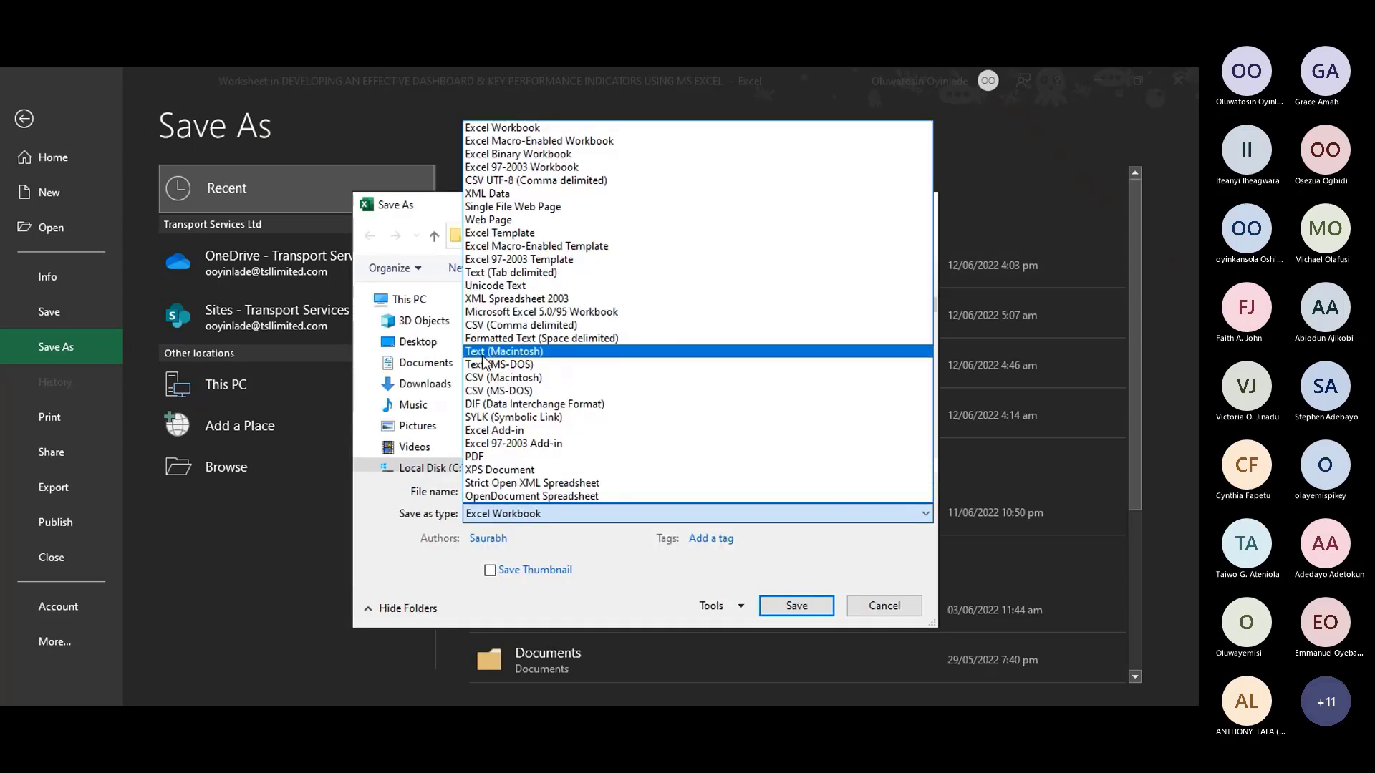
left_click(520, 459)
left_click(796, 677)
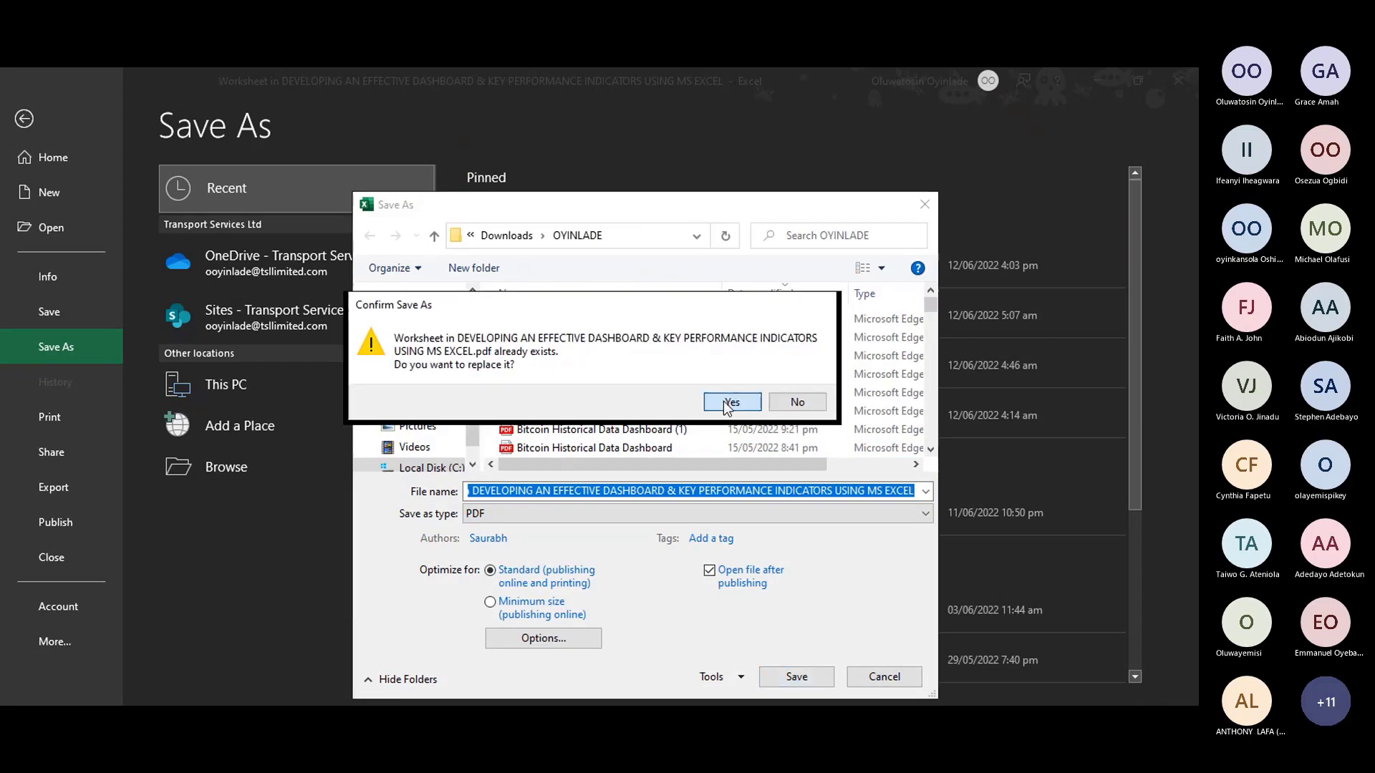
left_click(729, 403)
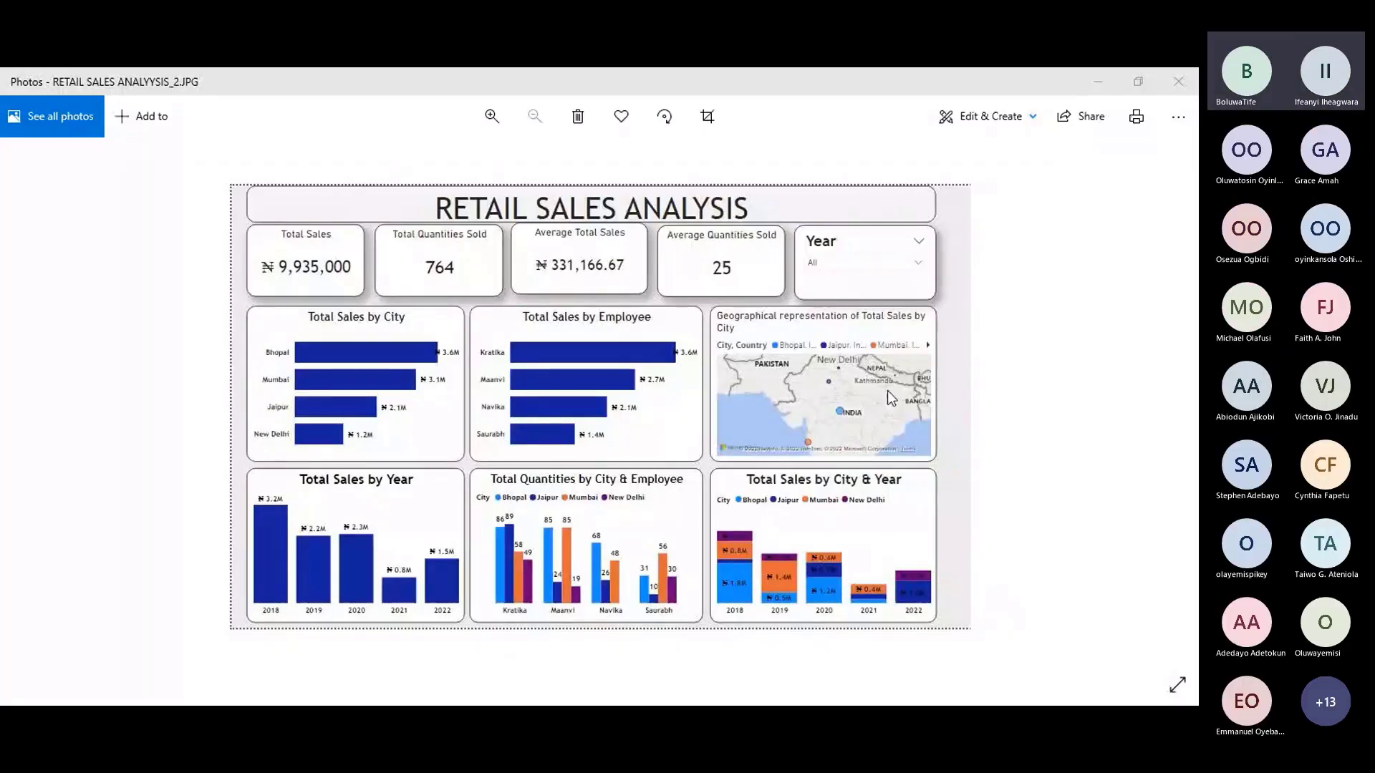
Inspect the charts in RETAIL SALES ANALYYSIS_2.JPG in Photos up close, and those in the exported dashboard PDF in the browser.
scroll(1008, 365, "up", 3)
scroll(968, 372, "down", 3)
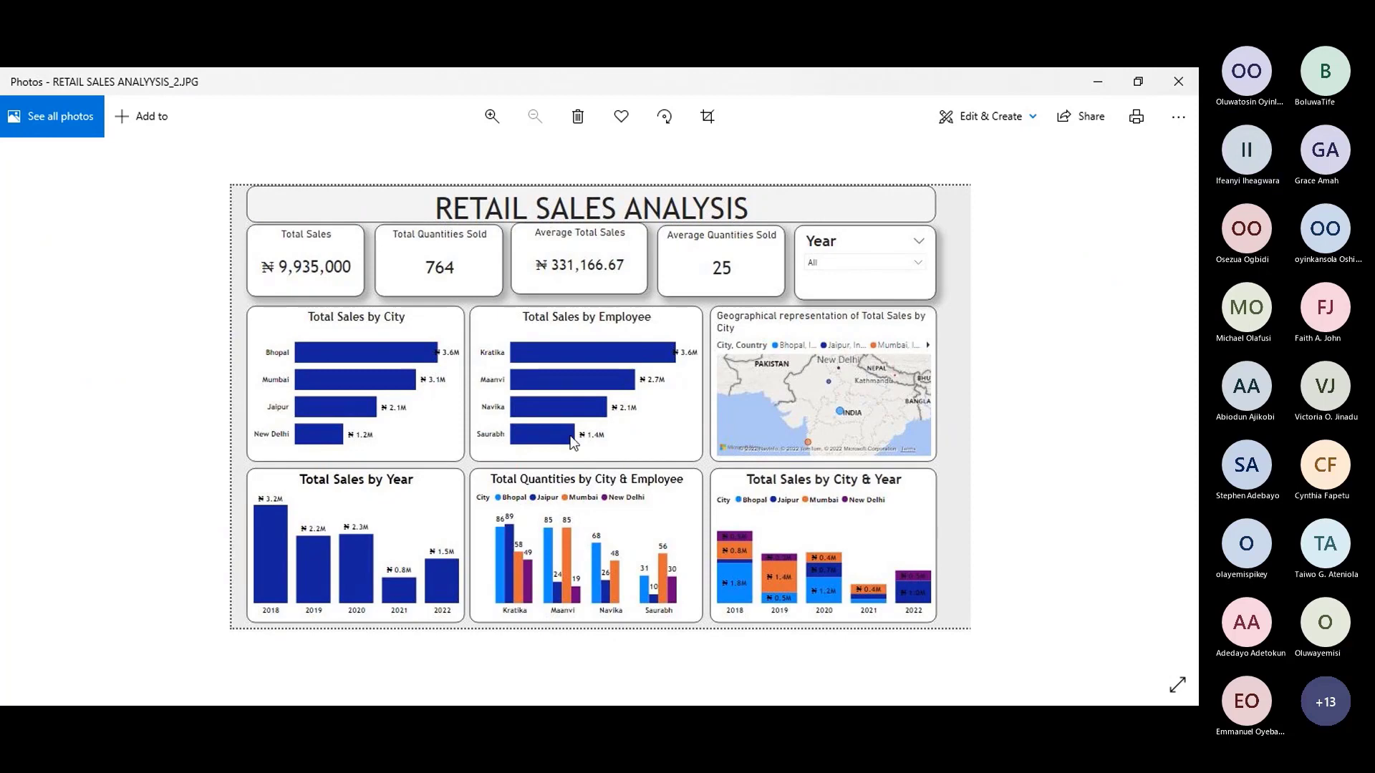
scroll(852, 426, "up", 2)
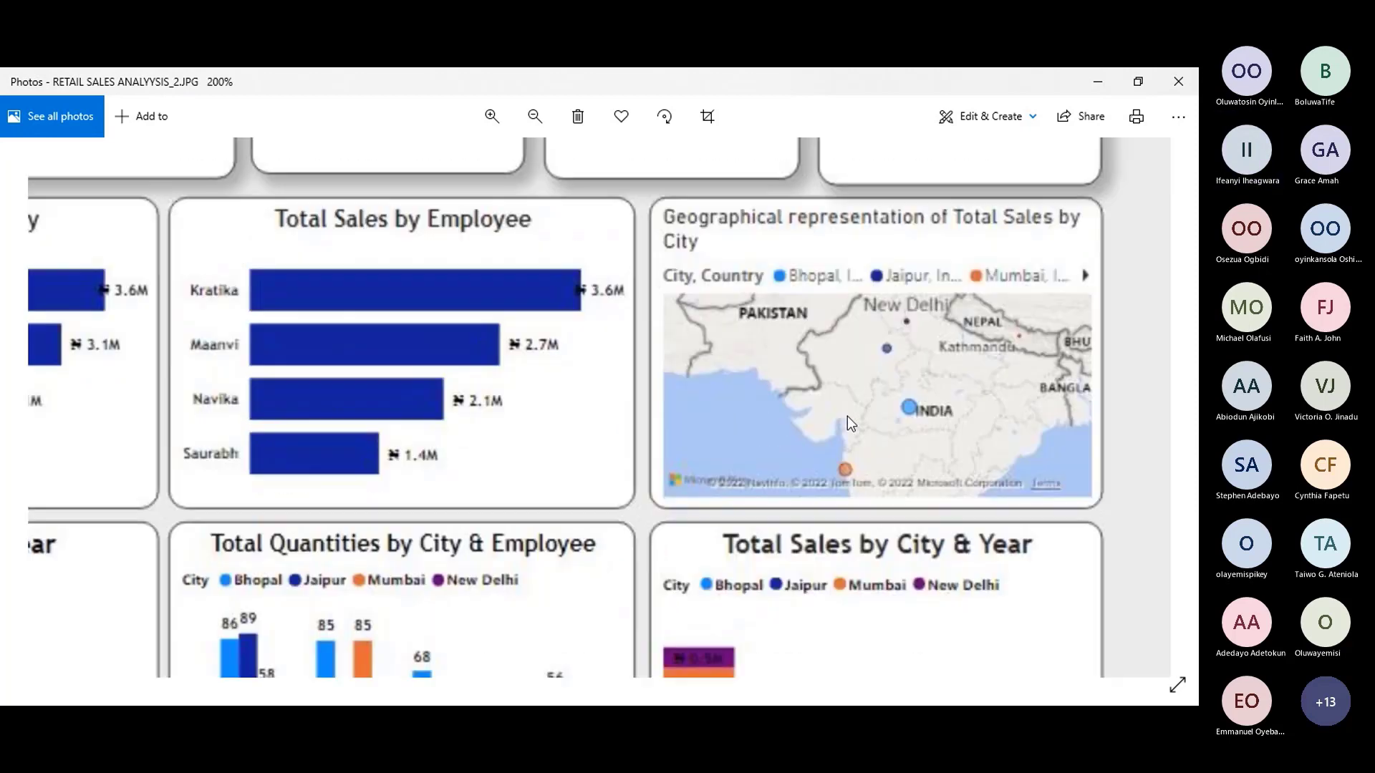
scroll(848, 415, "down", 2)
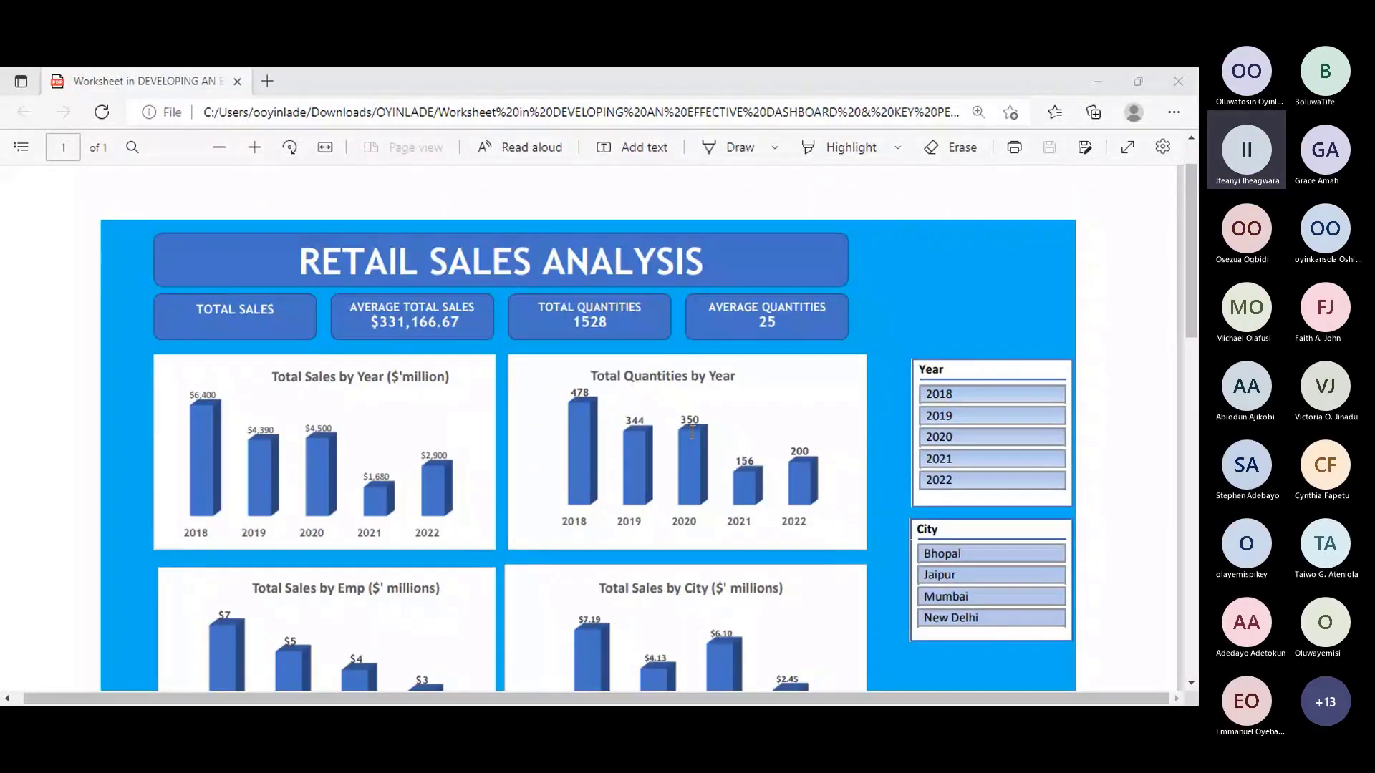
scroll(693, 430, "up", 6)
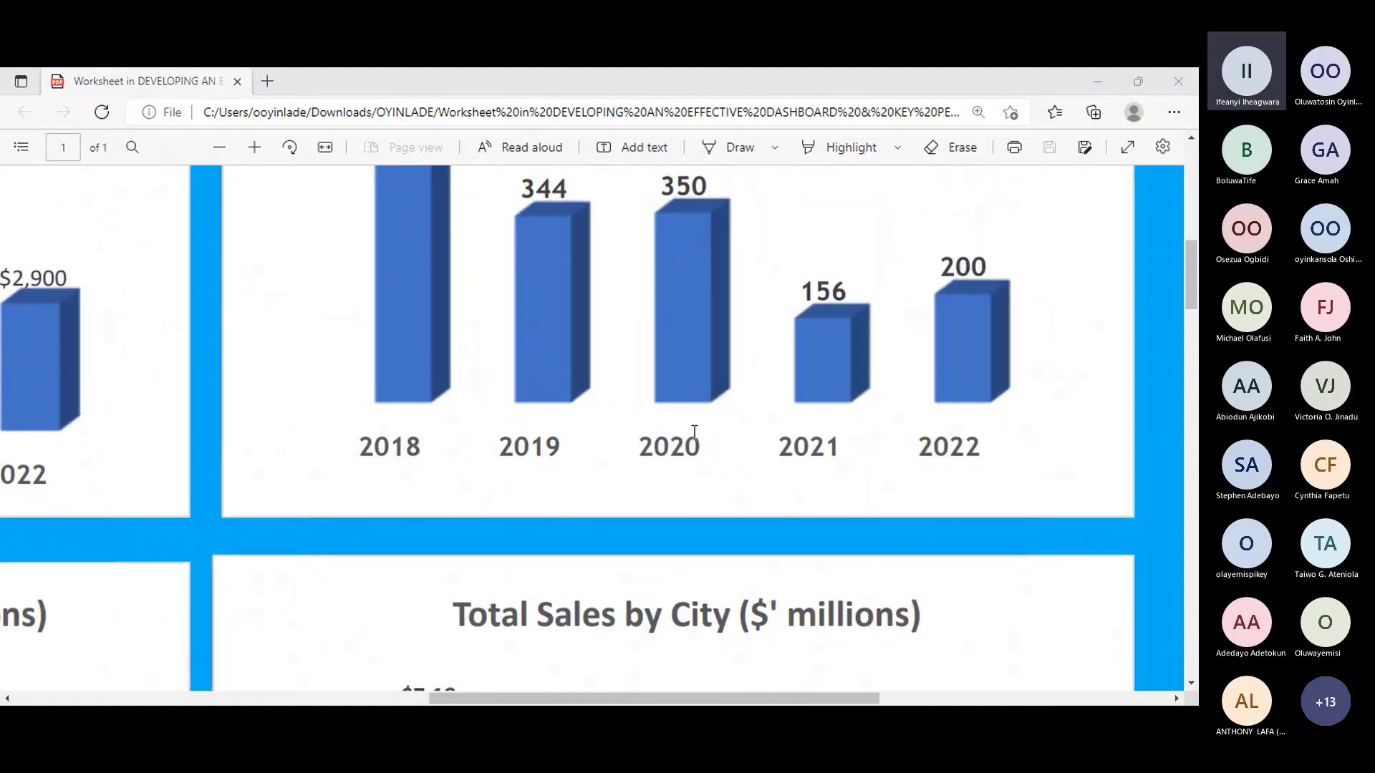
scroll(694, 431, "down", 7)
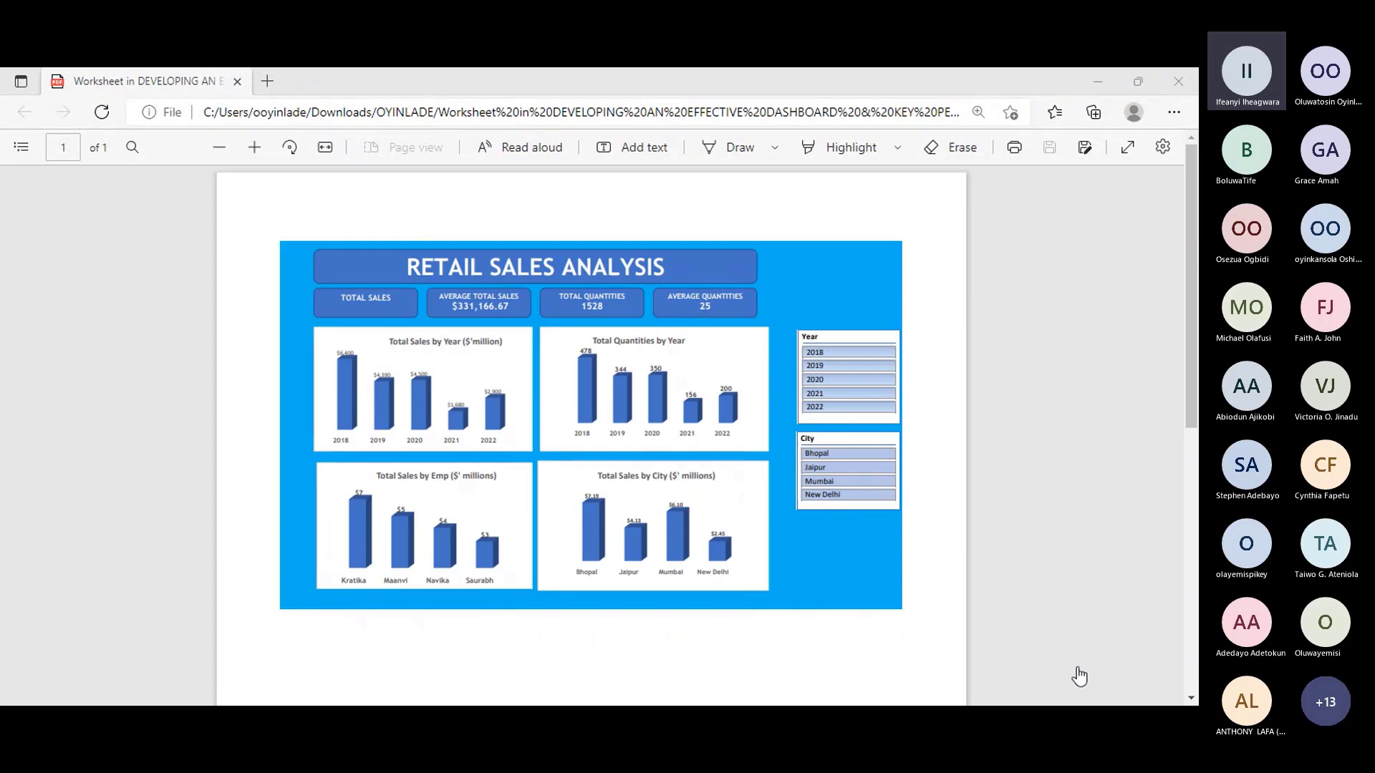